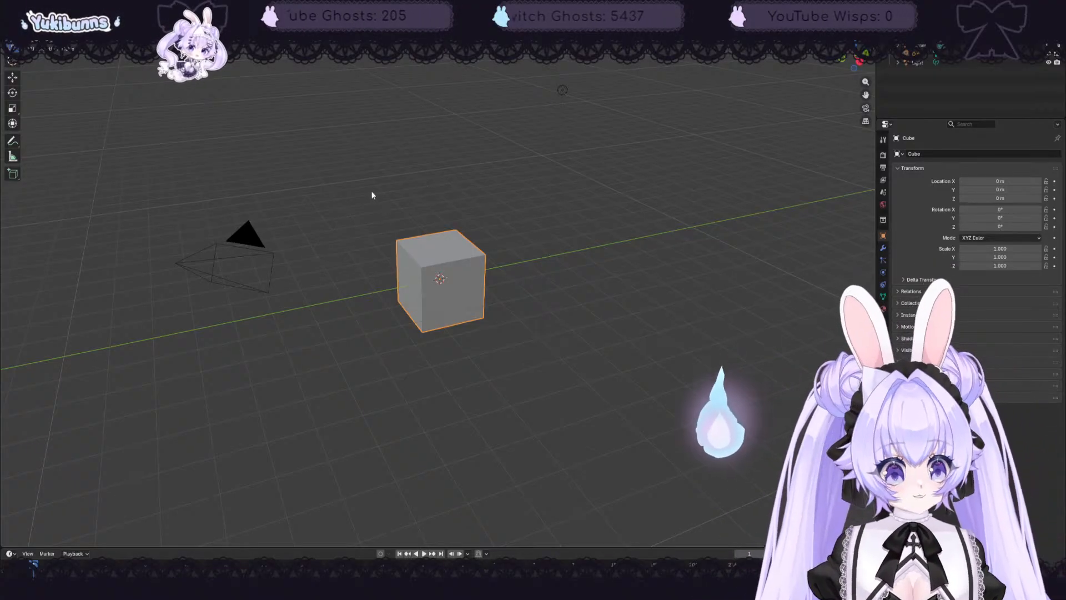
- Delete the default cube and add a mesh cylinder with 12 vertices in its place
{"action": "left_click_drag", "start_coordinate": [365, 164], "coordinate": [551, 379]}
{"action": "key", "text": "Delete"}
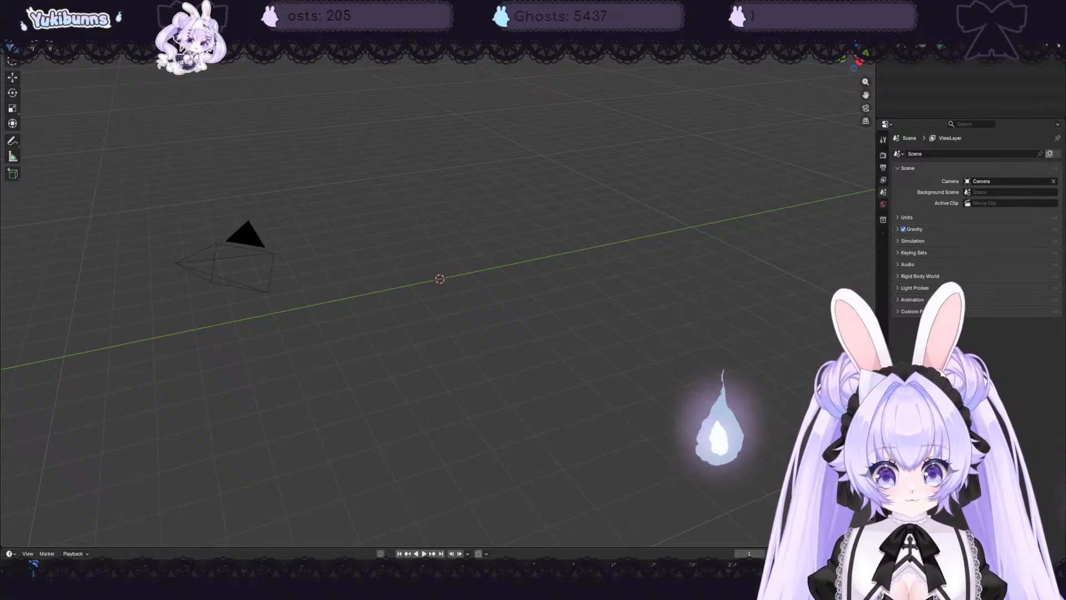
{"action": "key", "text": "shift+a"}
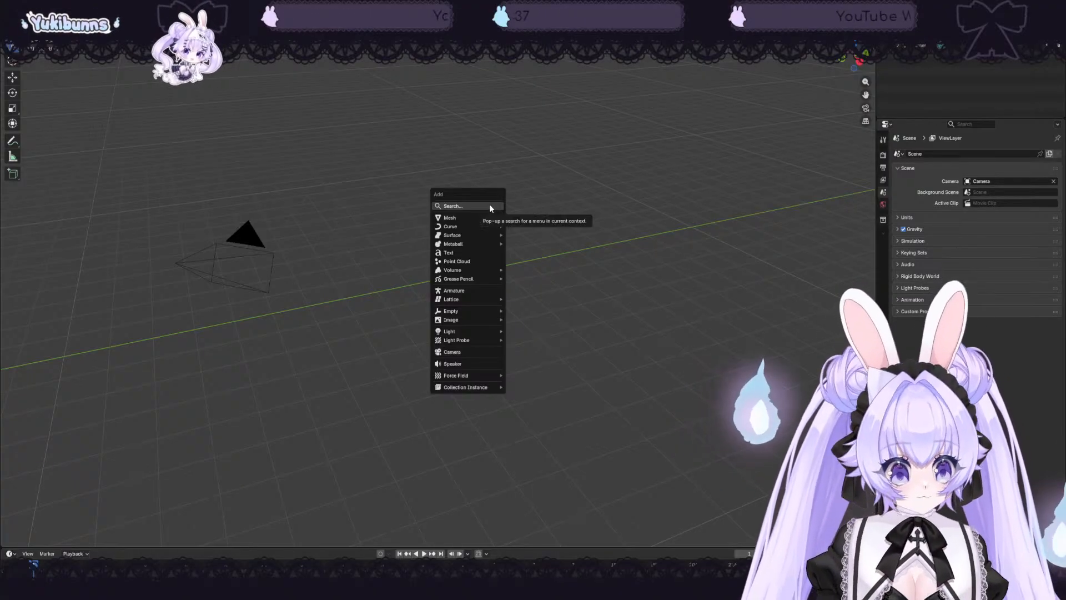
{"action": "mouse_move", "coordinate": [475, 219]}
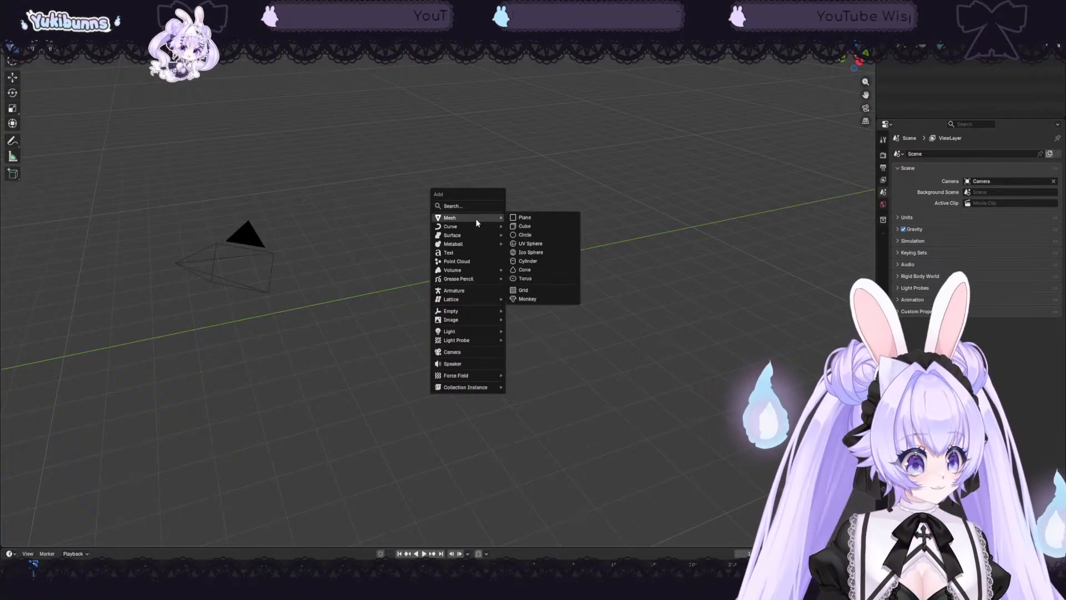
{"action": "left_click", "coordinate": [528, 261]}
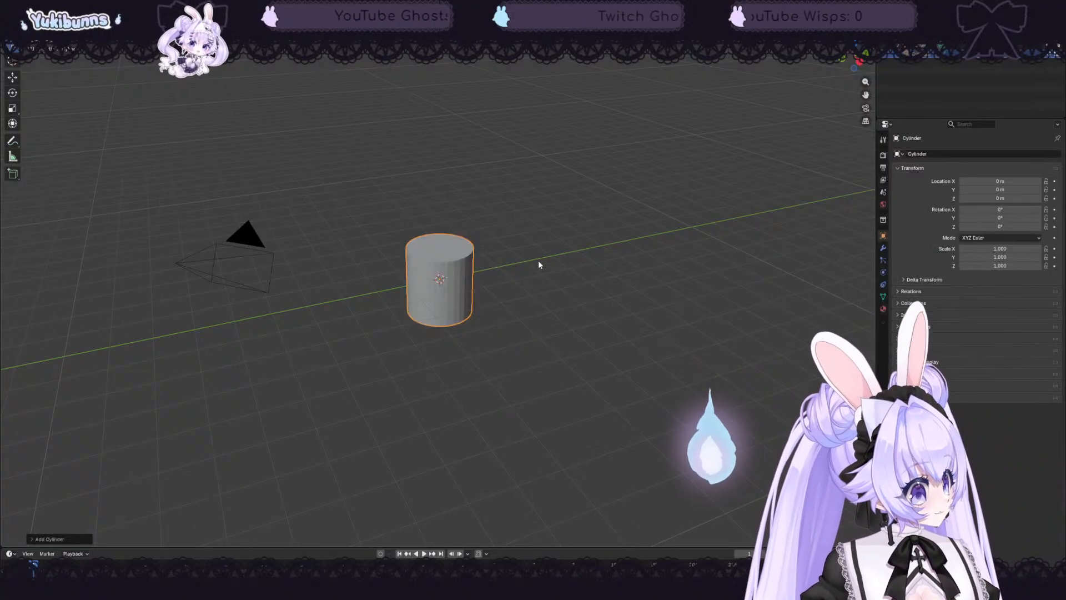
{"action": "left_click", "coordinate": [31, 538]}
{"action": "left_click", "coordinate": [116, 436]}
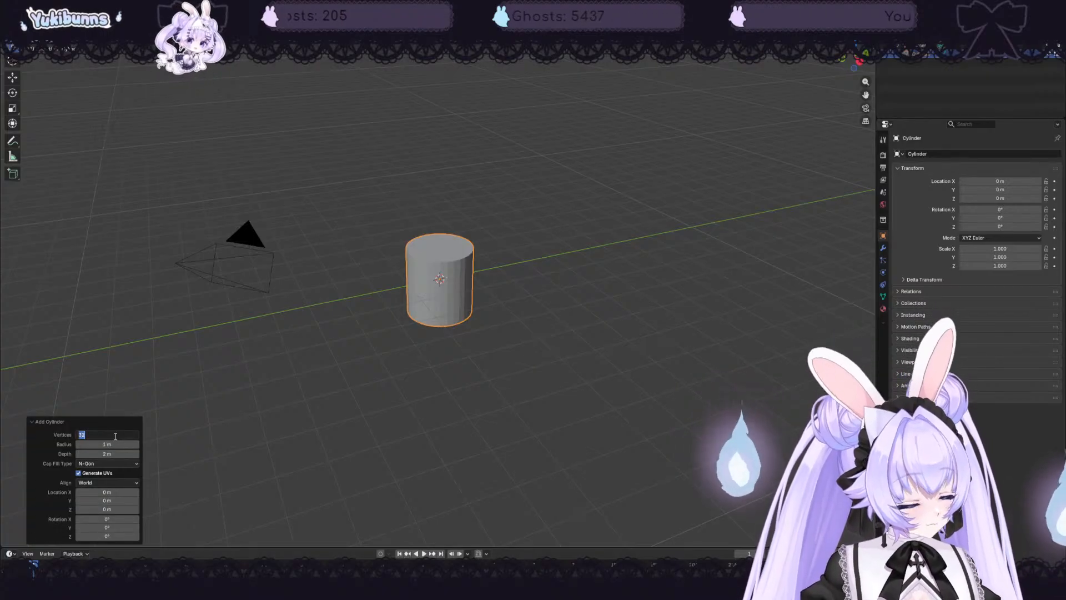
{"action": "key", "text": "Return"}
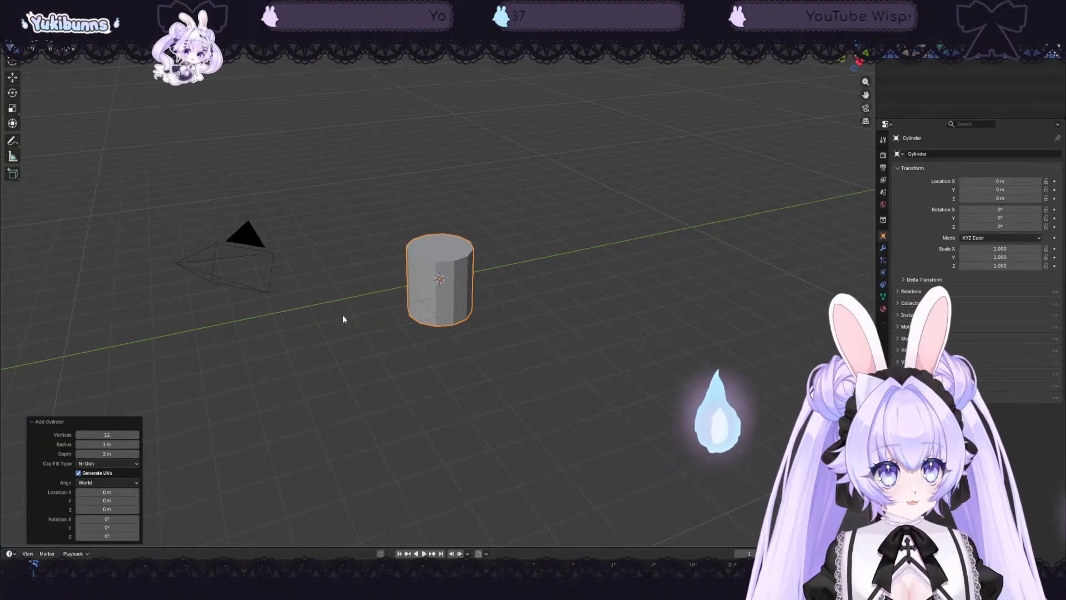
{"action": "middle_click_drag", "start_coordinate": [471, 201], "coordinate": [510, 227]}
{"action": "left_click", "coordinate": [511, 228]}
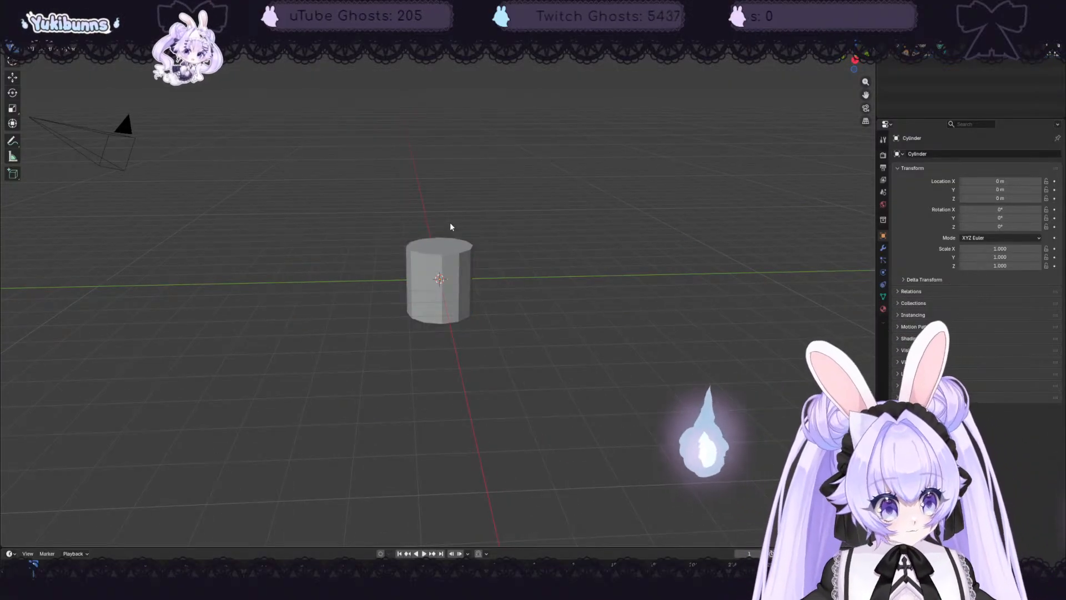
{"action": "key", "text": "a"}
{"action": "key", "text": "s"}
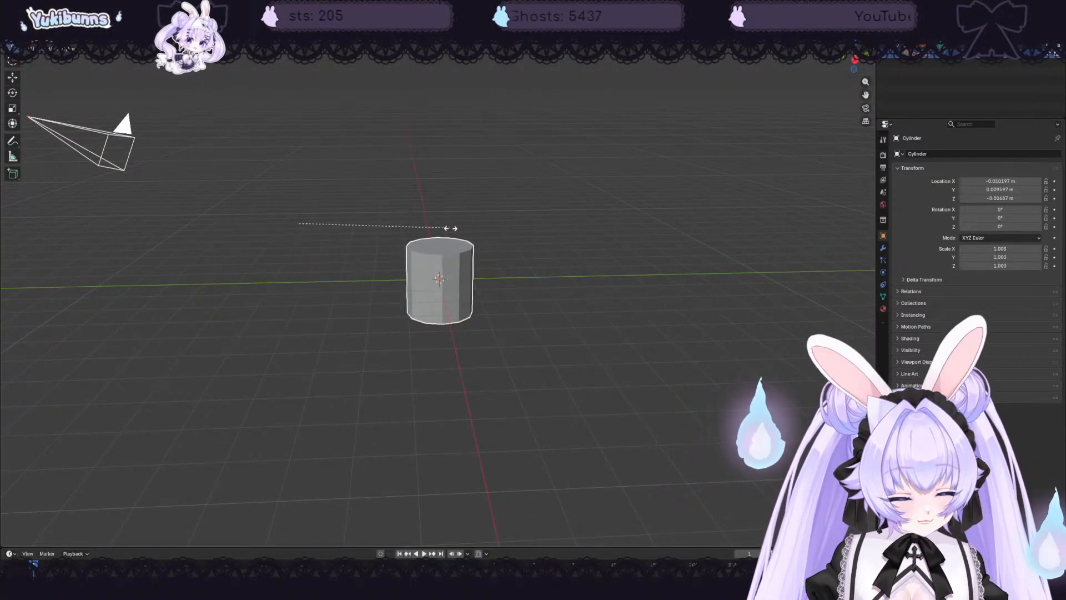
{"action": "key", "text": "z"}
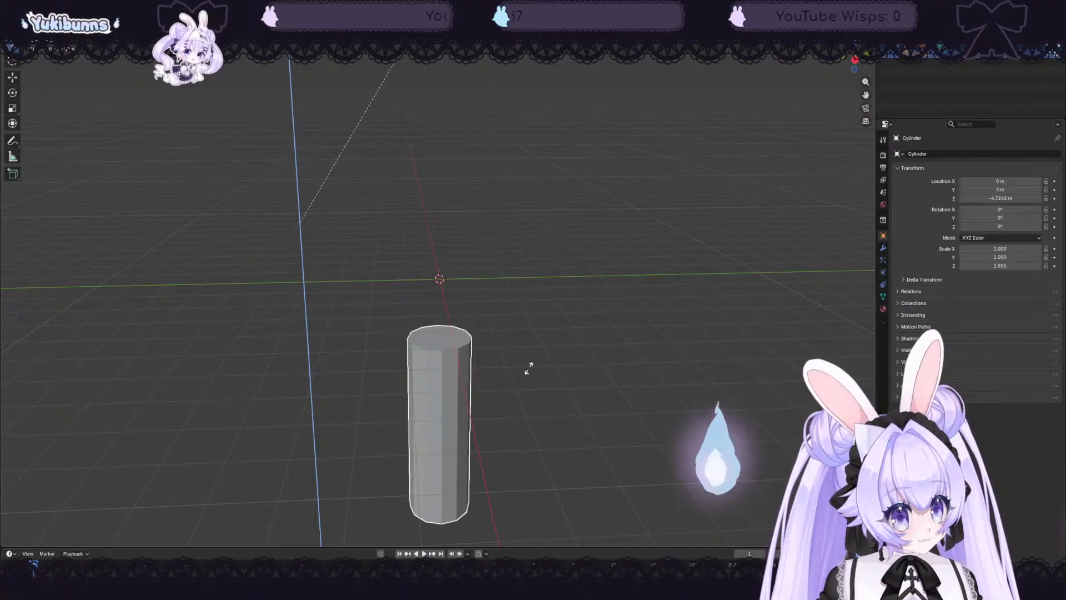
{"action": "left_click", "coordinate": [440, 328]}
{"action": "right_click", "coordinate": [618, 276]}
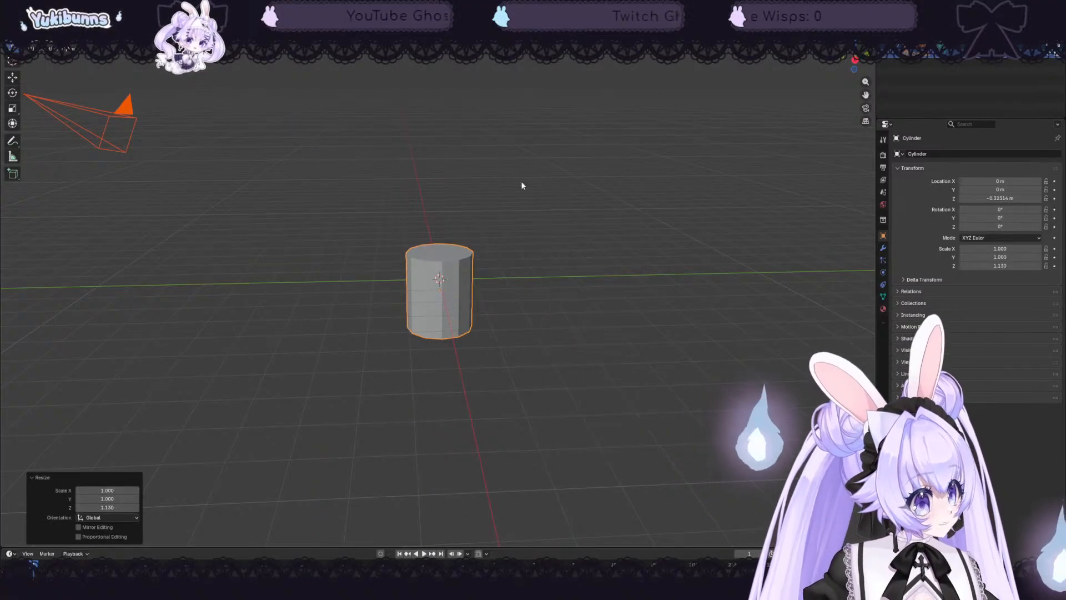
{"action": "key", "text": "ctrl+z"}
{"action": "key", "text": "ctrl+z"}
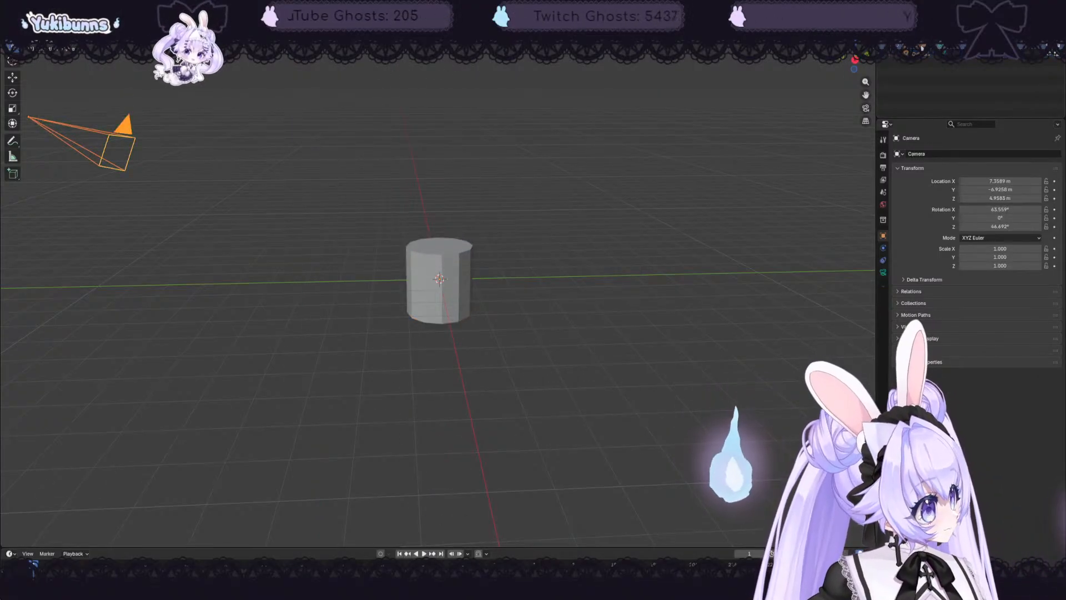
- Delete the camera and stretch the cylinder along Z by a factor of about -4.37
{"action": "key", "text": "Delete"}
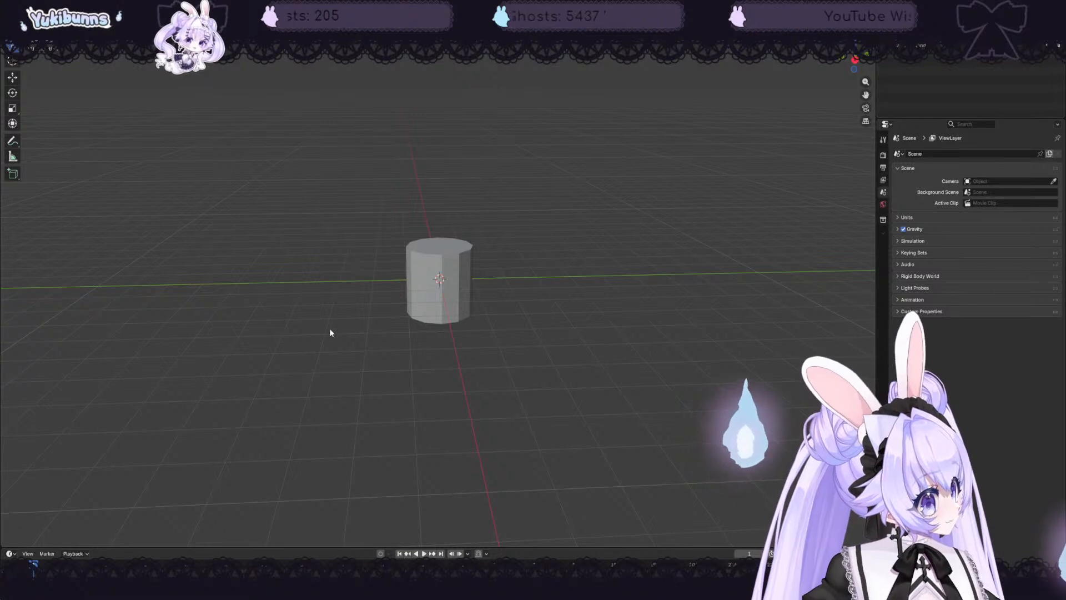
{"action": "left_click", "coordinate": [428, 307]}
{"action": "key", "text": "s"}
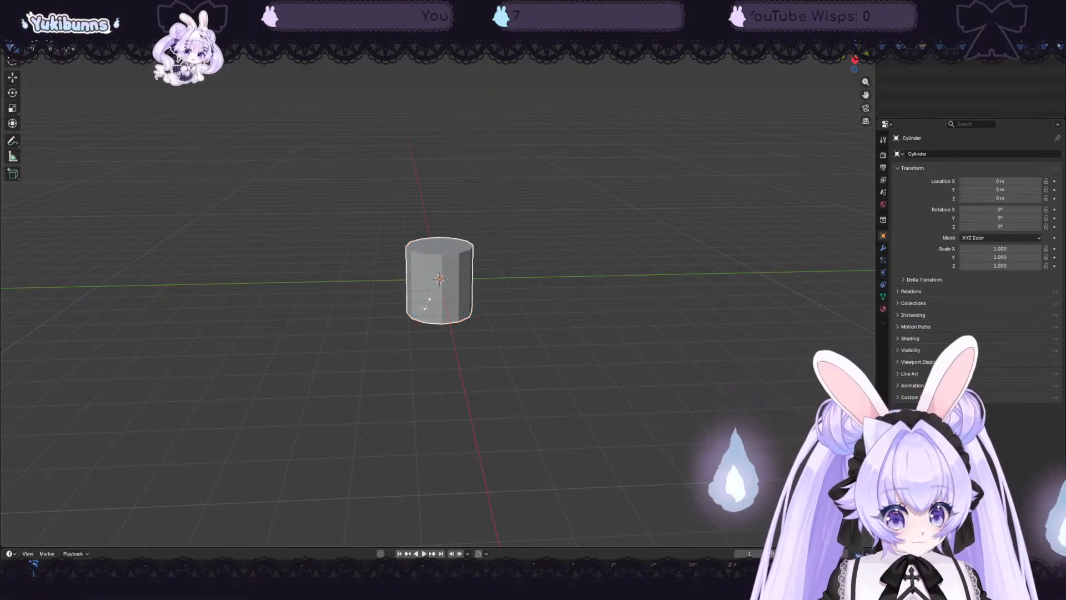
{"action": "key", "text": "z"}
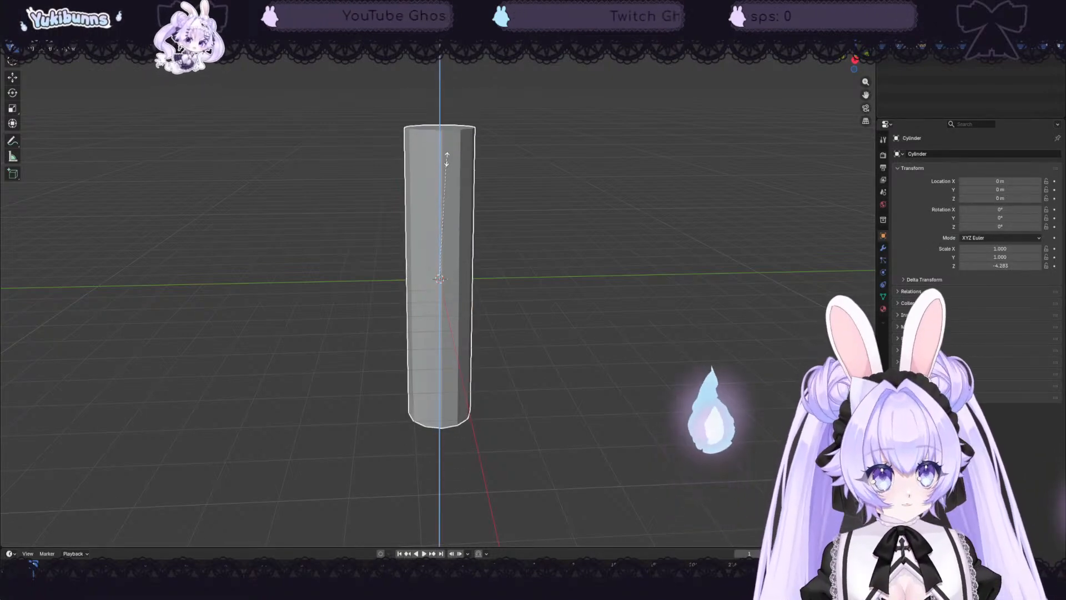
{"action": "left_click", "coordinate": [452, 161]}
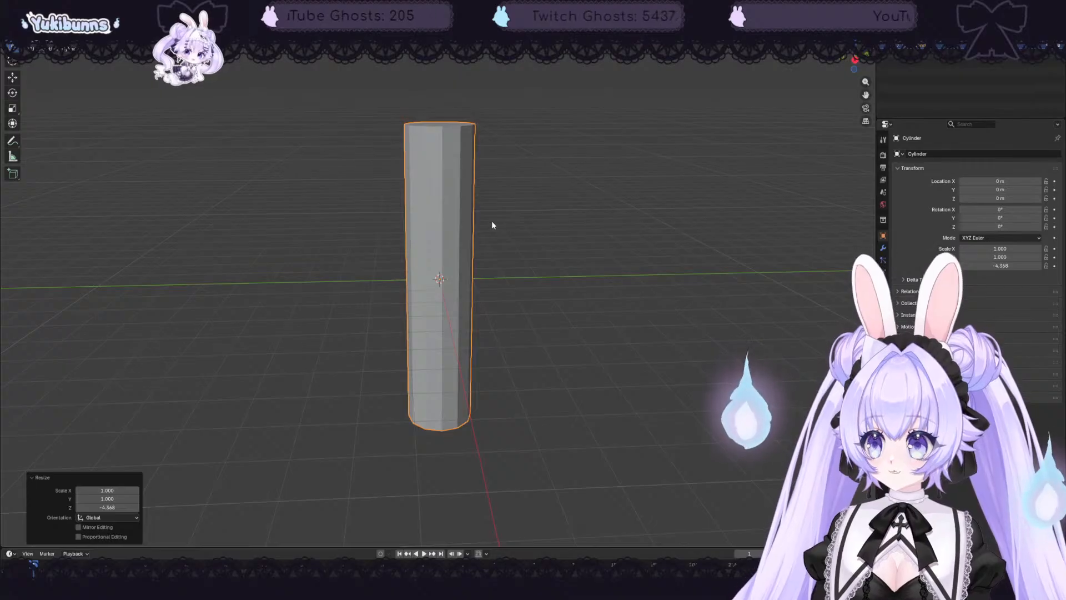
- Scale the whole stretched cylinder up uniformly by a factor of about 1.469
{"action": "key", "text": "s"}
{"action": "left_click", "coordinate": [559, 222]}
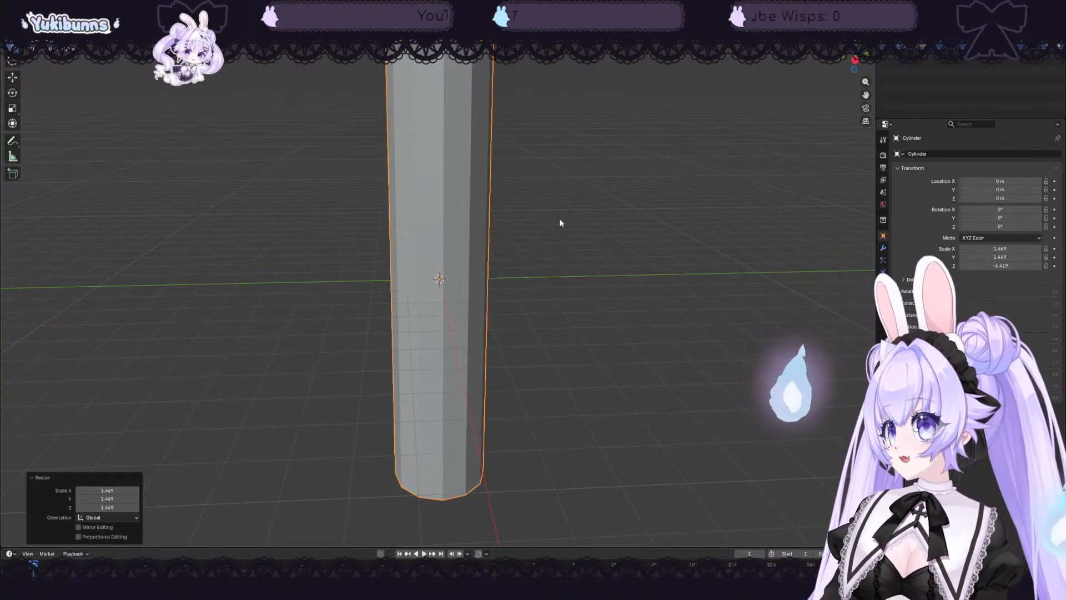
{"action": "scroll", "coordinate": [559, 222], "scroll_direction": "down", "scroll_amount": 3}
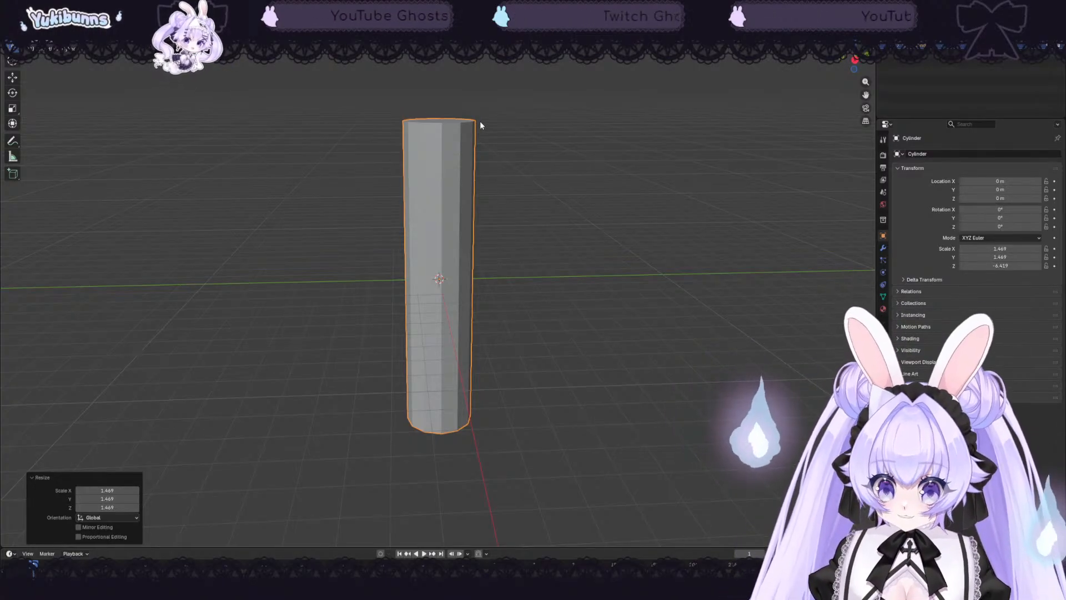
- In Edit Mode, add three evenly spaced horizontal loop cuts around the cylinder without sliding them, and clear the selection
{"action": "key", "text": "Tab"}
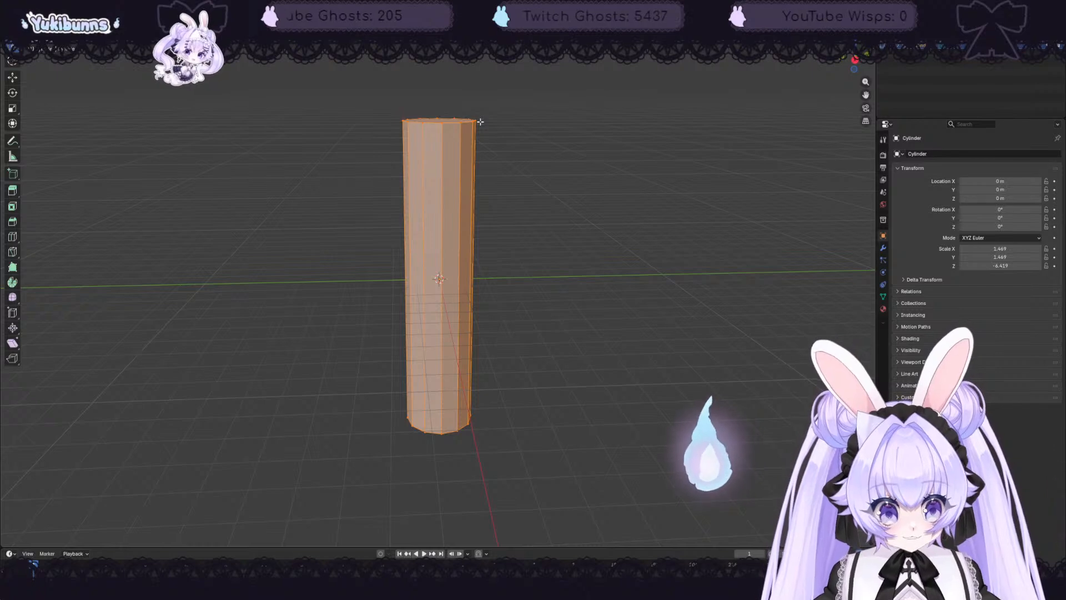
{"action": "key", "text": "ctrl+r"}
{"action": "scroll", "coordinate": [441, 253], "scroll_direction": "up", "scroll_amount": 2}
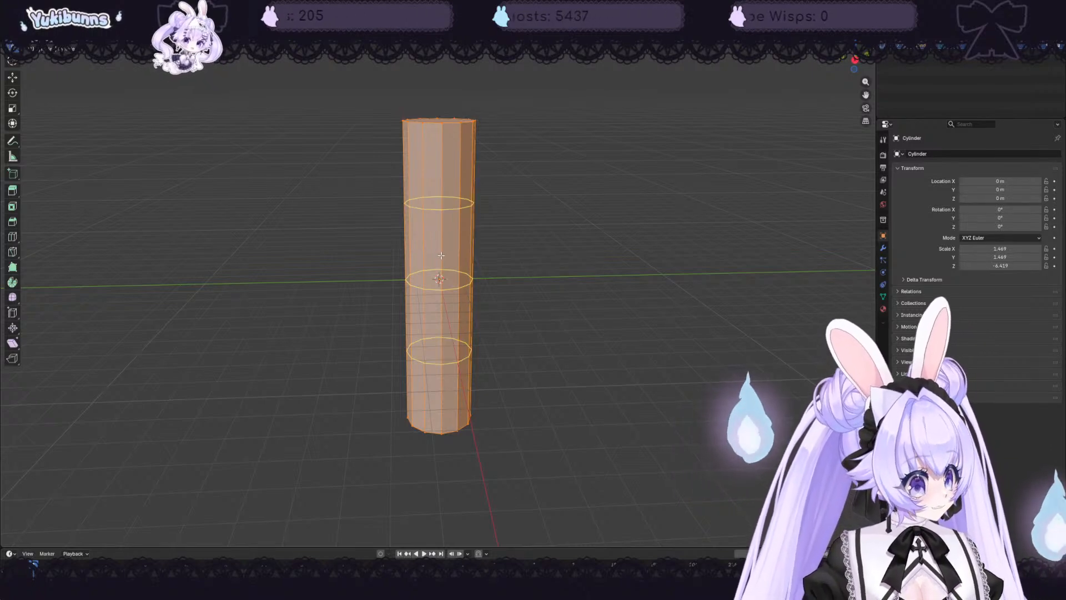
{"action": "scroll", "coordinate": [443, 252], "scroll_direction": "up", "scroll_amount": 1}
{"action": "scroll", "coordinate": [443, 250], "scroll_direction": "down", "scroll_amount": 1}
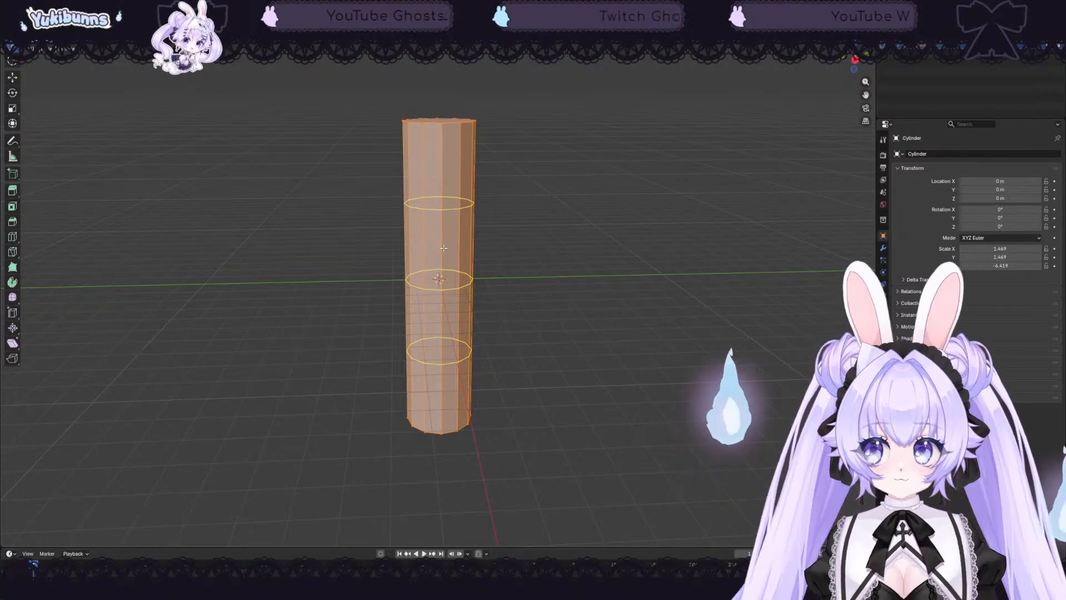
{"action": "left_click", "coordinate": [444, 248]}
{"action": "left_click", "coordinate": [444, 248]}
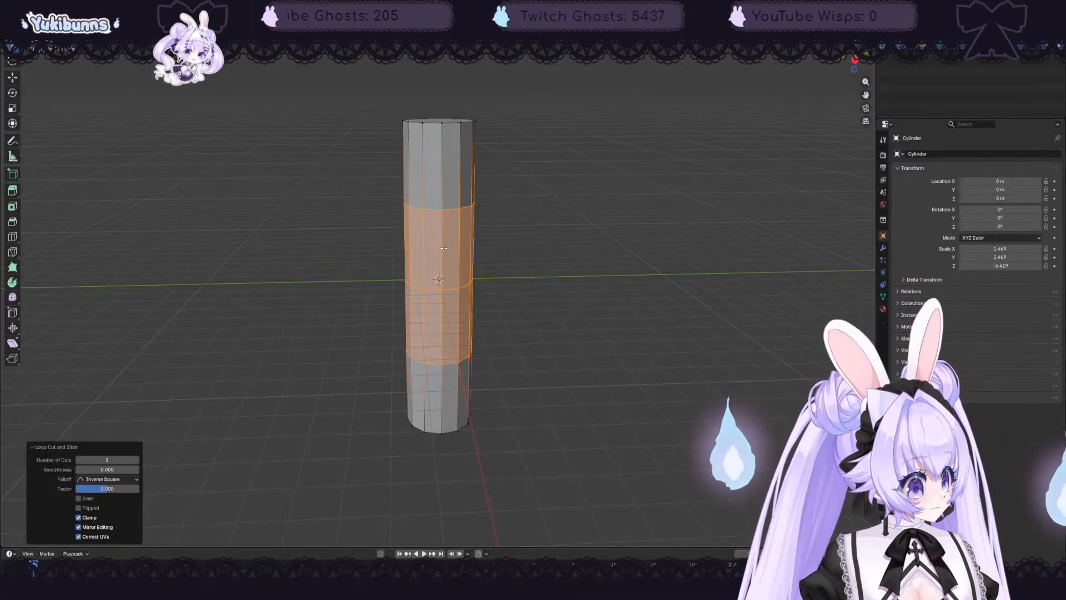
{"action": "left_click", "coordinate": [535, 158]}
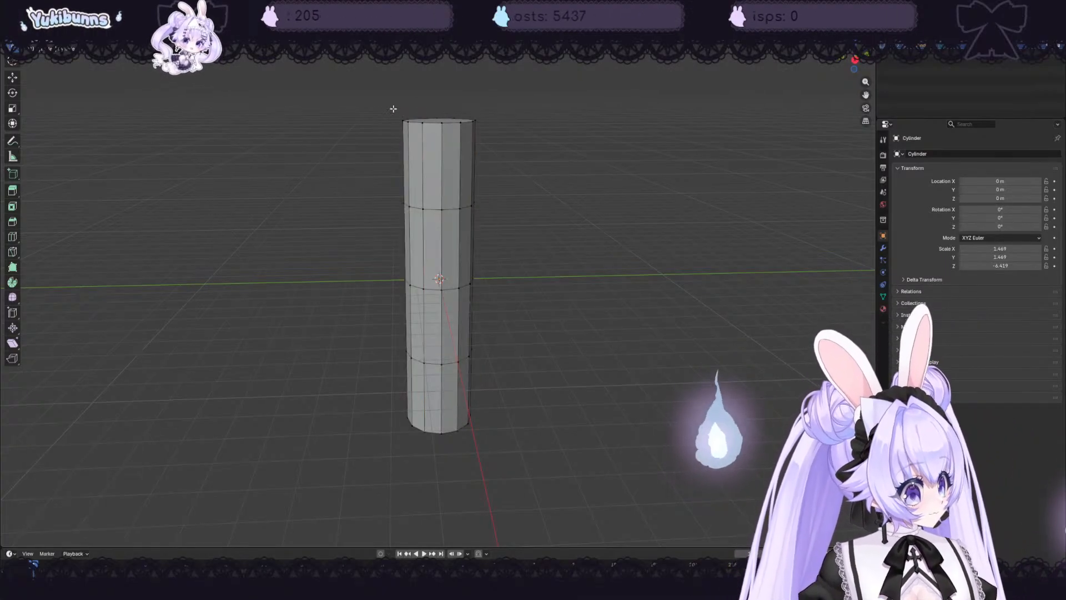
- Try to taper the cylinder by scaling down its upper vertex rings, and undo those changes
{"action": "left_click_drag", "start_coordinate": [387, 99], "coordinate": [499, 323]}
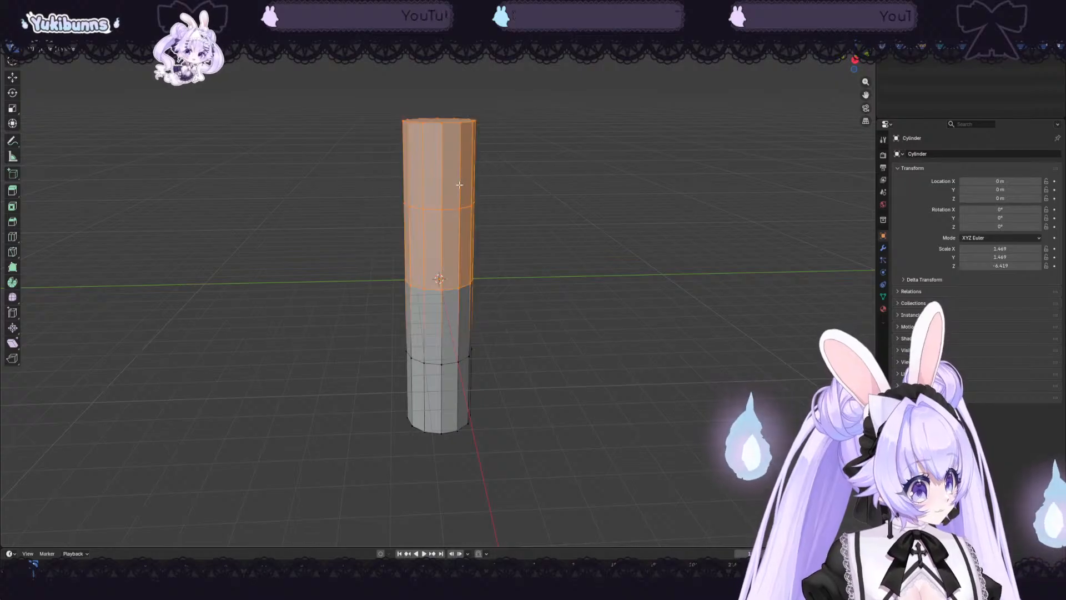
{"action": "scroll", "coordinate": [459, 184], "scroll_direction": "down", "scroll_amount": 2}
{"action": "scroll", "coordinate": [458, 184], "scroll_direction": "up", "scroll_amount": 2}
{"action": "left_click", "coordinate": [13, 93]}
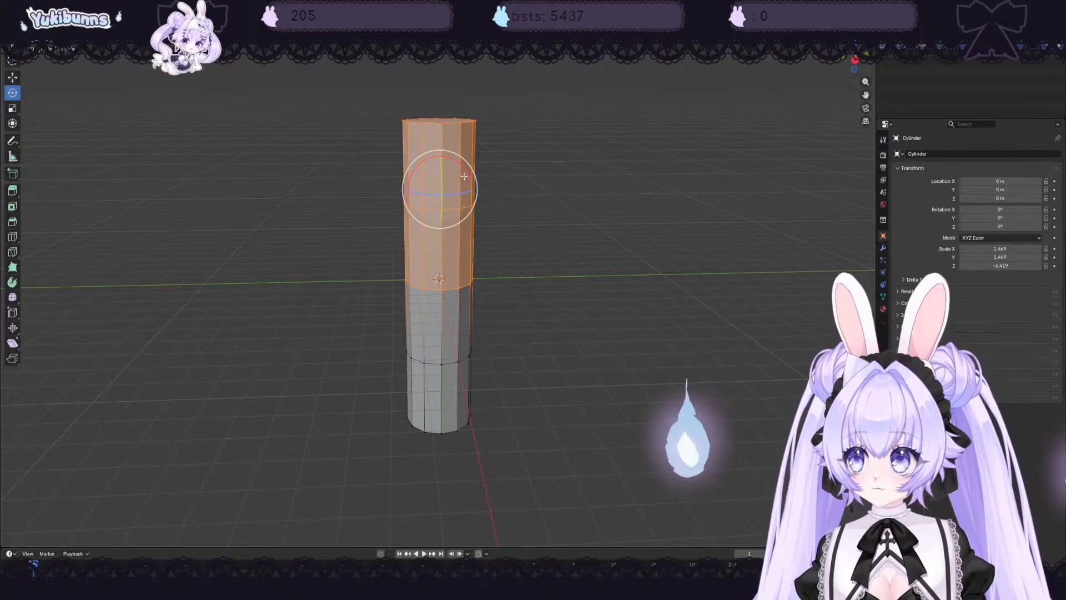
{"action": "left_click", "coordinate": [583, 174]}
{"action": "left_click_drag", "start_coordinate": [372, 98], "coordinate": [527, 223]}
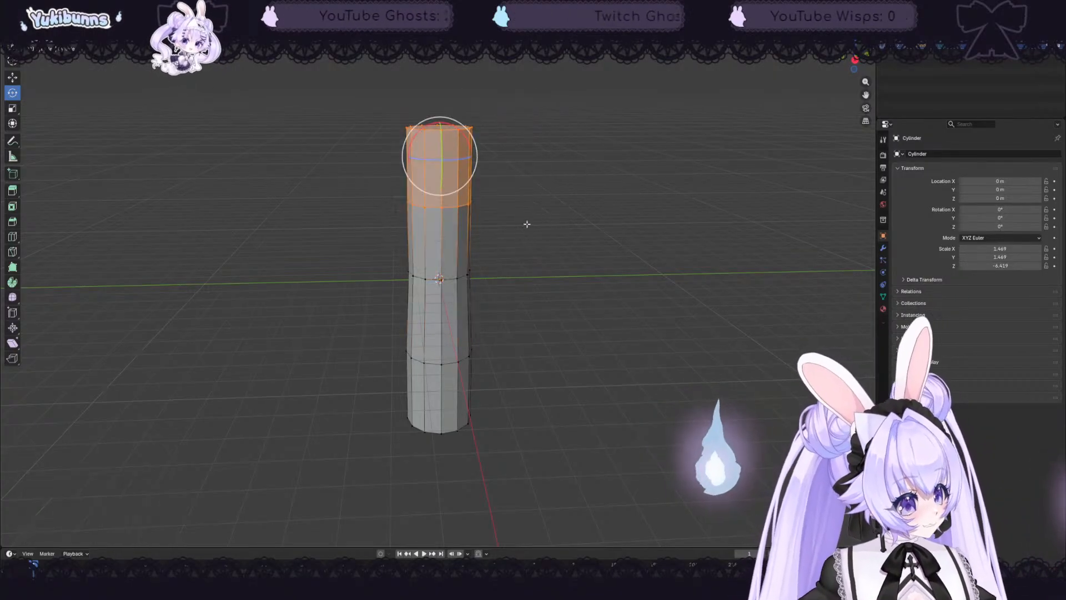
{"action": "left_click", "coordinate": [533, 155]}
{"action": "right_click", "coordinate": [536, 157]}
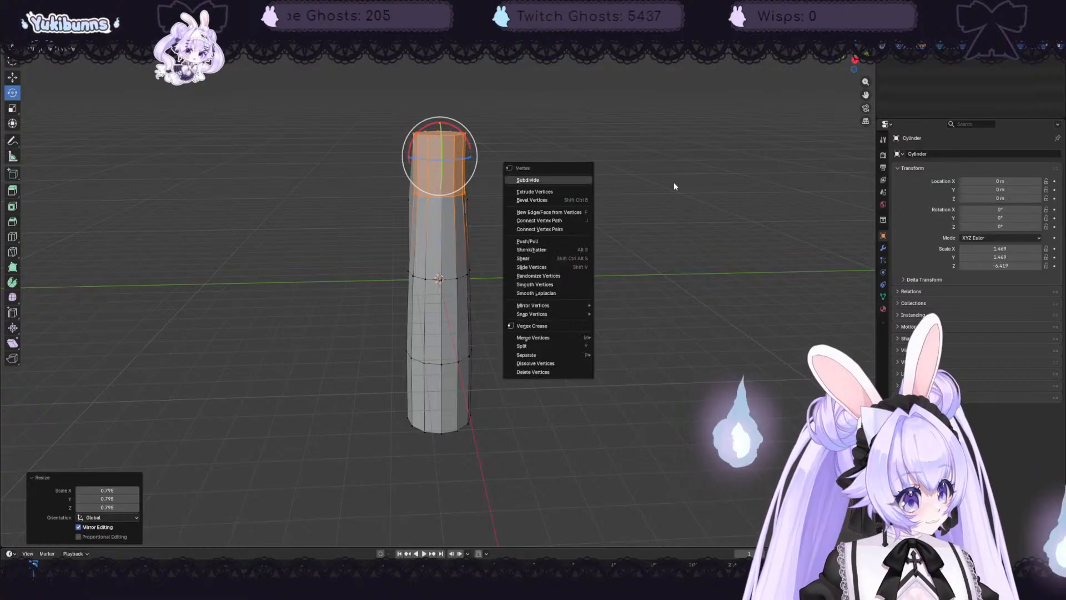
{"action": "middle_click_drag", "start_coordinate": [642, 176], "coordinate": [517, 186]}
{"action": "key", "text": "ctrl+z"}
{"action": "key", "text": "ctrl+z"}
{"action": "key", "text": "ctrl+z"}
{"action": "left_click", "coordinate": [673, 183]}
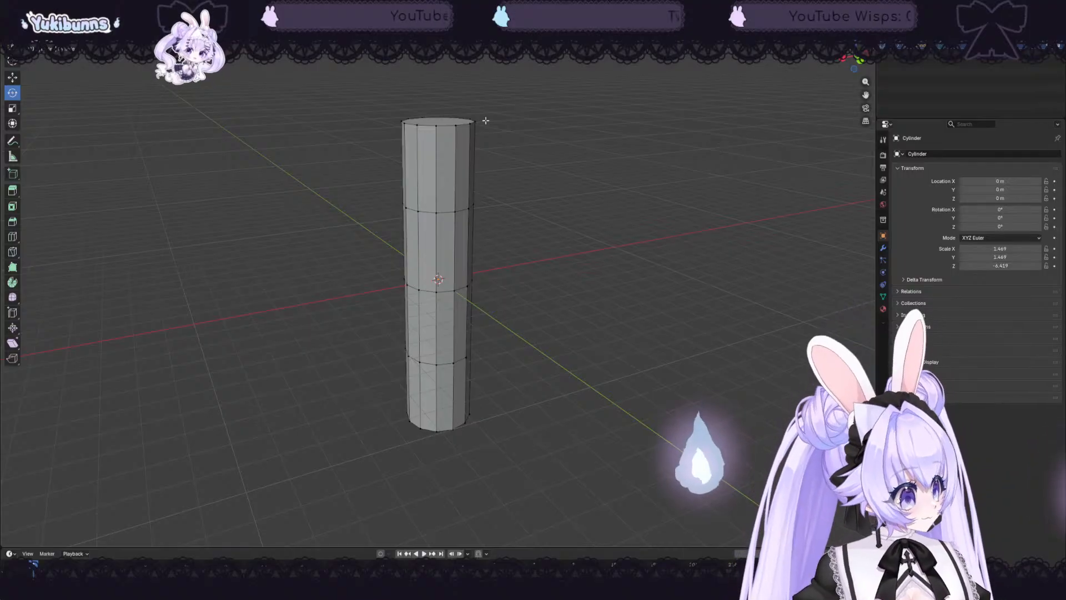
- Turn on X-ray and scale down the cylinder's upper three vertex rings, from the middle loop to the top
{"action": "left_click_drag", "start_coordinate": [371, 100], "coordinate": [503, 247]}
{"action": "key", "text": "alt+z"}
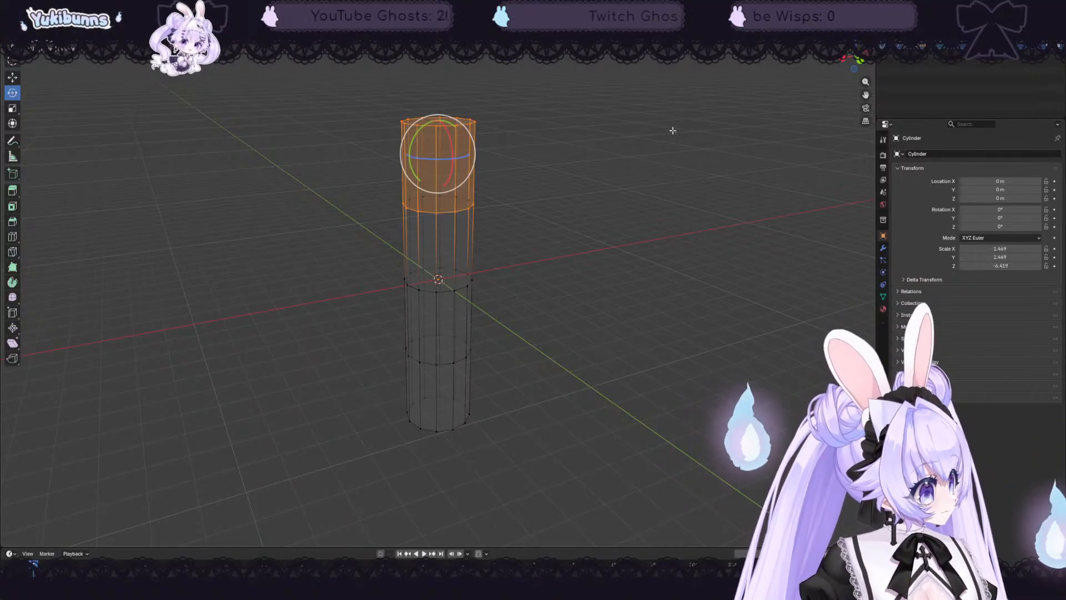
{"action": "key", "text": "alt+a"}
{"action": "left_click_drag", "start_coordinate": [341, 75], "coordinate": [561, 324]}
{"action": "middle_click_drag", "start_coordinate": [614, 231], "coordinate": [609, 209]}
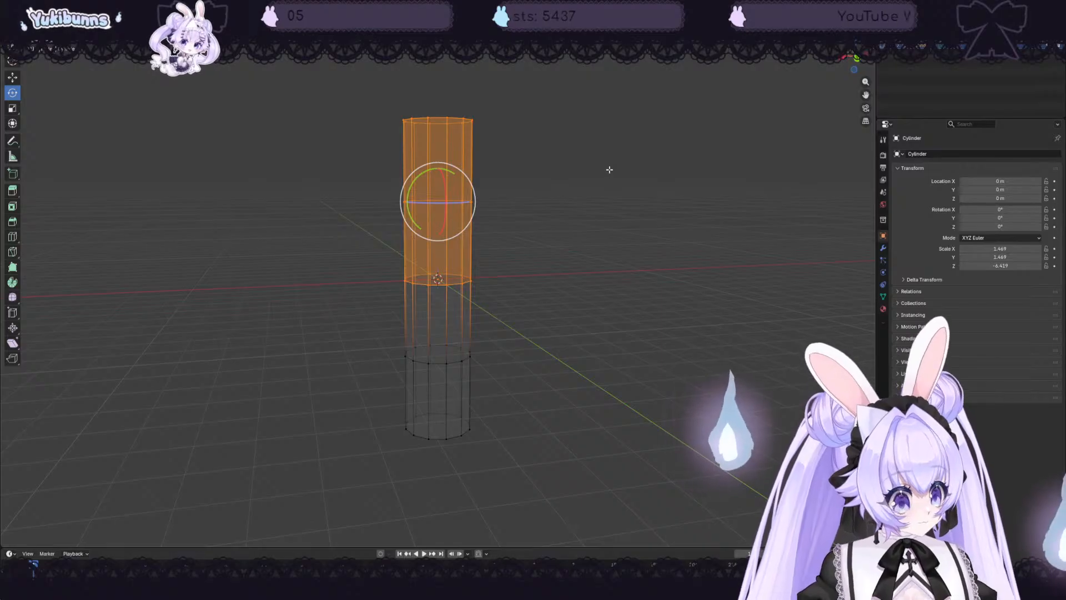
{"action": "key", "text": "s"}
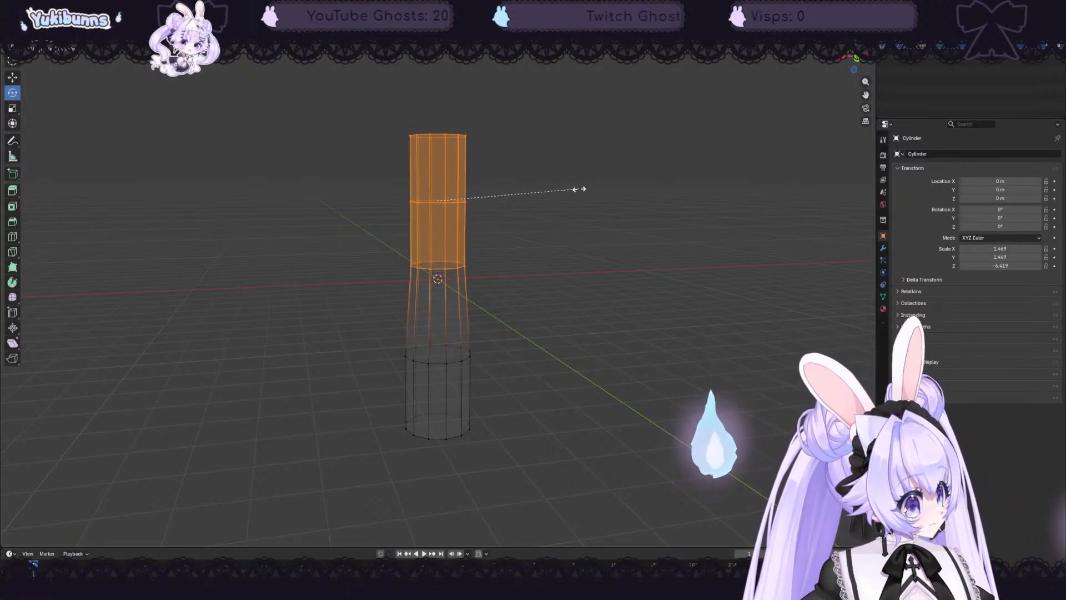
{"action": "left_click", "coordinate": [585, 189]}
- Scale the top two vertex rings down to about 0.772 and move them down along Z to form a neck
{"action": "left_click_drag", "start_coordinate": [372, 101], "coordinate": [505, 218]}
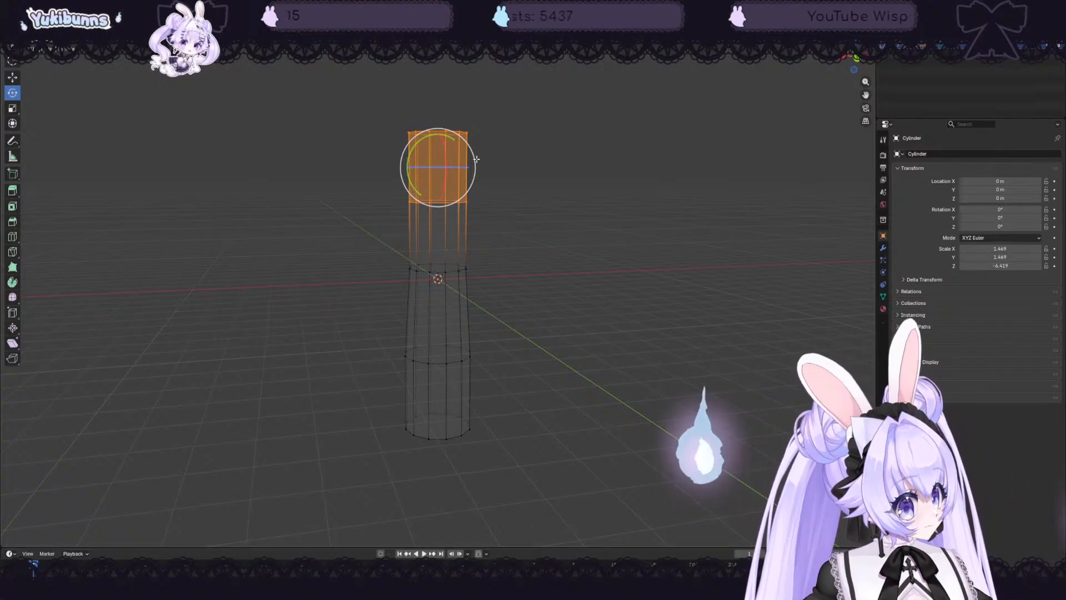
{"action": "left_click", "coordinate": [12, 77]}
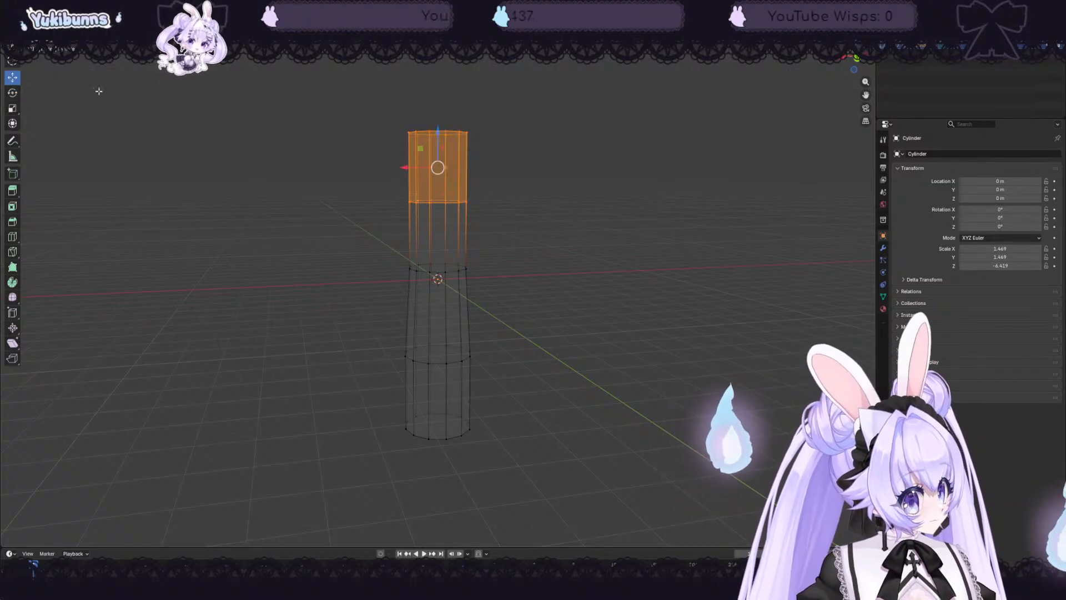
{"action": "key", "text": "s"}
{"action": "left_click", "coordinate": [491, 164]}
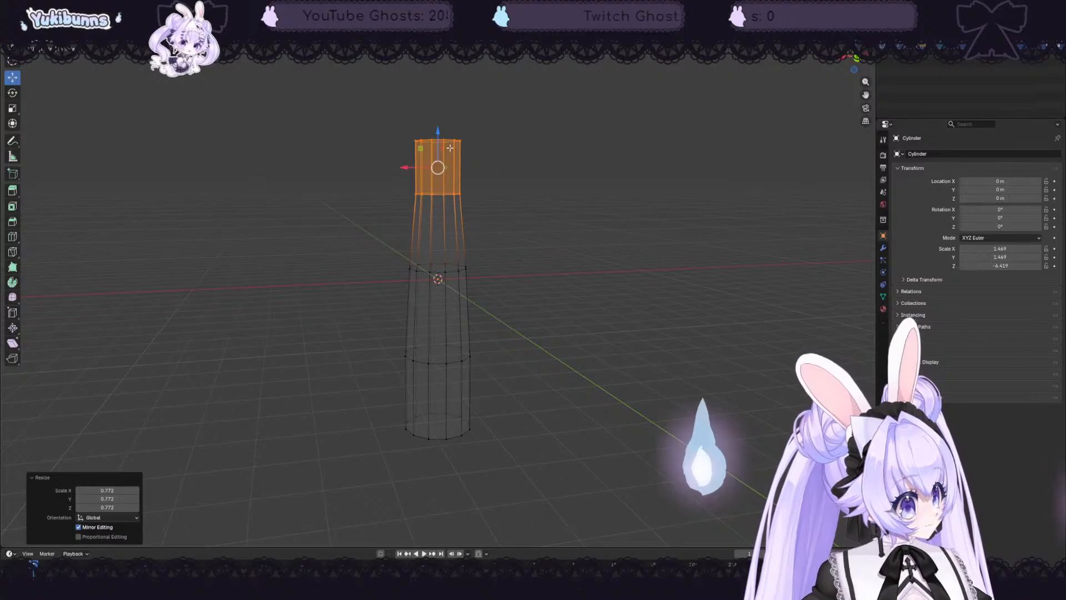
{"action": "left_click_drag", "start_coordinate": [439, 133], "coordinate": [438, 158]}
- Scale up the lower three vertex rings slightly, from the middle loop to the base
{"action": "left_click_drag", "start_coordinate": [385, 253], "coordinate": [496, 444]}
{"action": "key", "text": "s"}
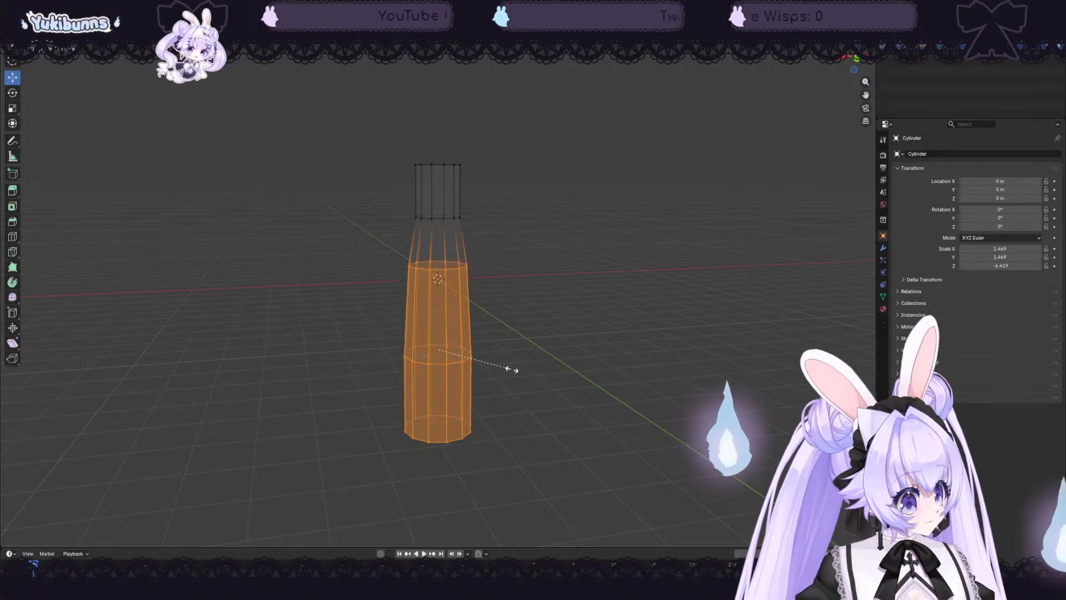
{"action": "left_click", "coordinate": [514, 371]}
- Scale the lowest two vertex rings of the cylinder up to about 1.112 to widen the base section
{"action": "left_click_drag", "start_coordinate": [367, 327], "coordinate": [583, 464]}
{"action": "key", "text": "s"}
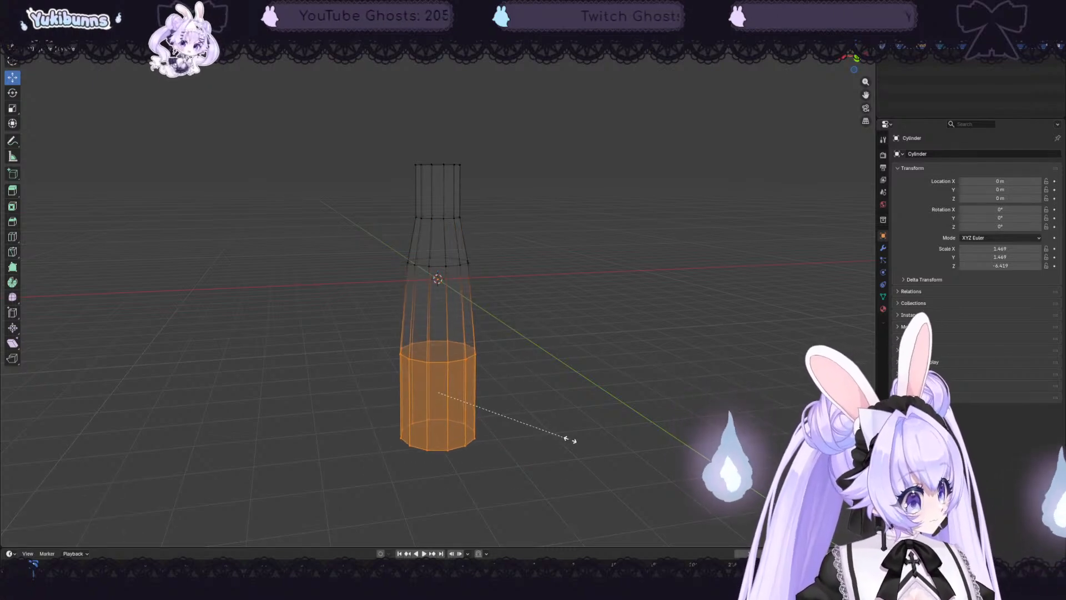
{"action": "left_click", "coordinate": [573, 441]}
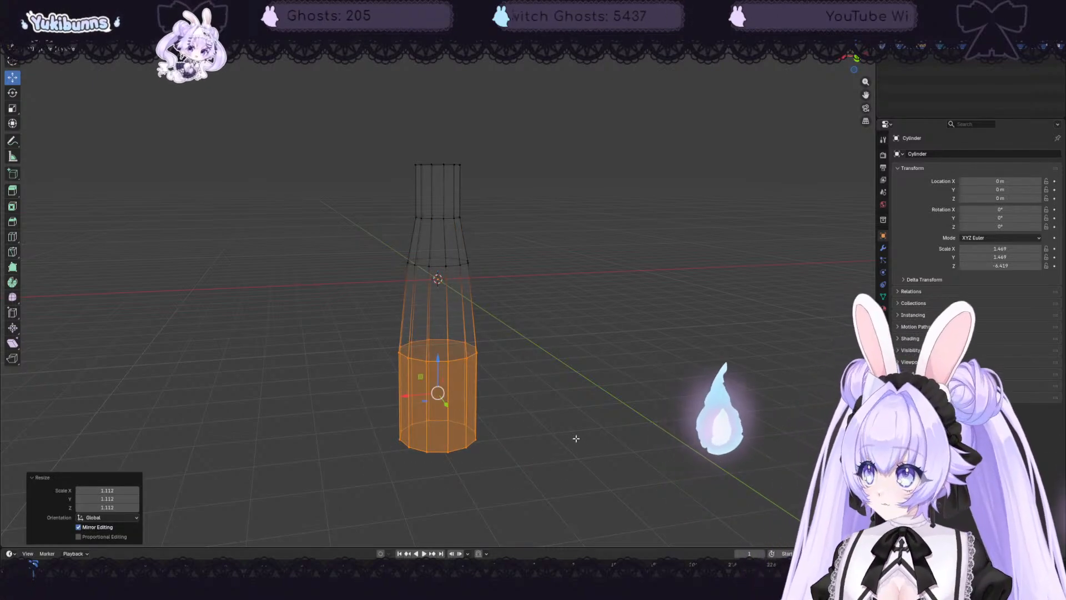
- Scale up the second and third vertex rings from the top individually to smooth the taper below the neck
{"action": "scroll", "coordinate": [572, 435], "scroll_direction": "up", "scroll_amount": 1}
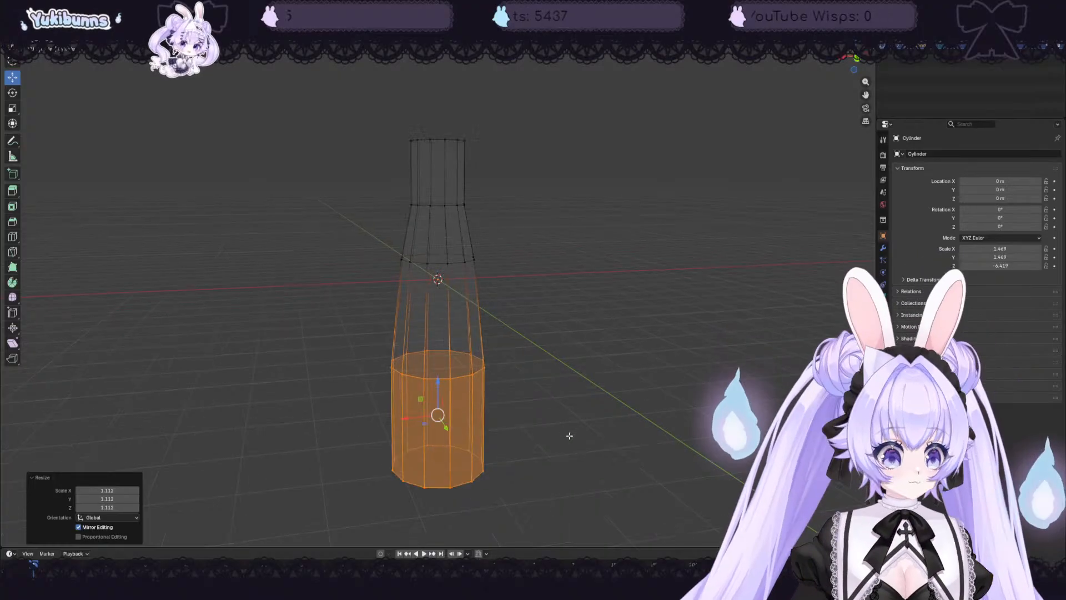
{"action": "left_click_drag", "start_coordinate": [396, 182], "coordinate": [508, 226]}
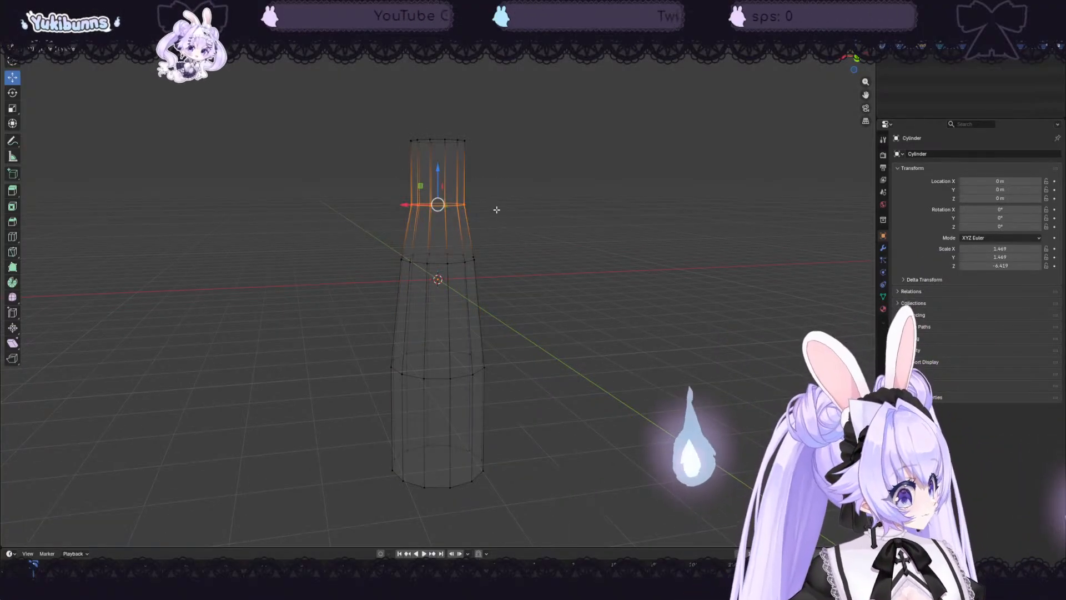
{"action": "key", "text": "s"}
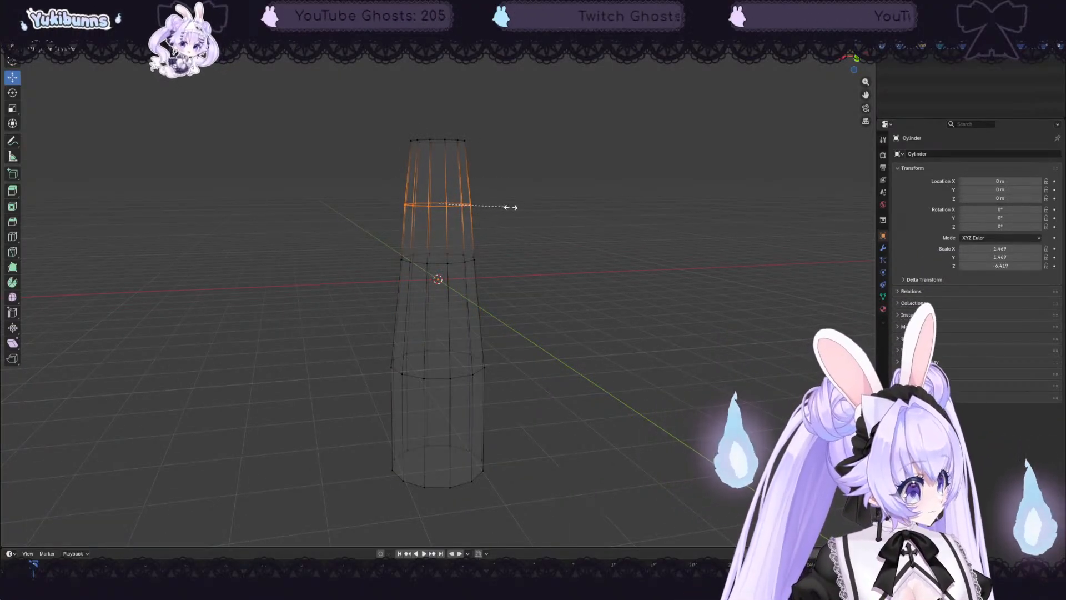
{"action": "left_click", "coordinate": [507, 208]}
{"action": "left_click_drag", "start_coordinate": [374, 240], "coordinate": [531, 282]}
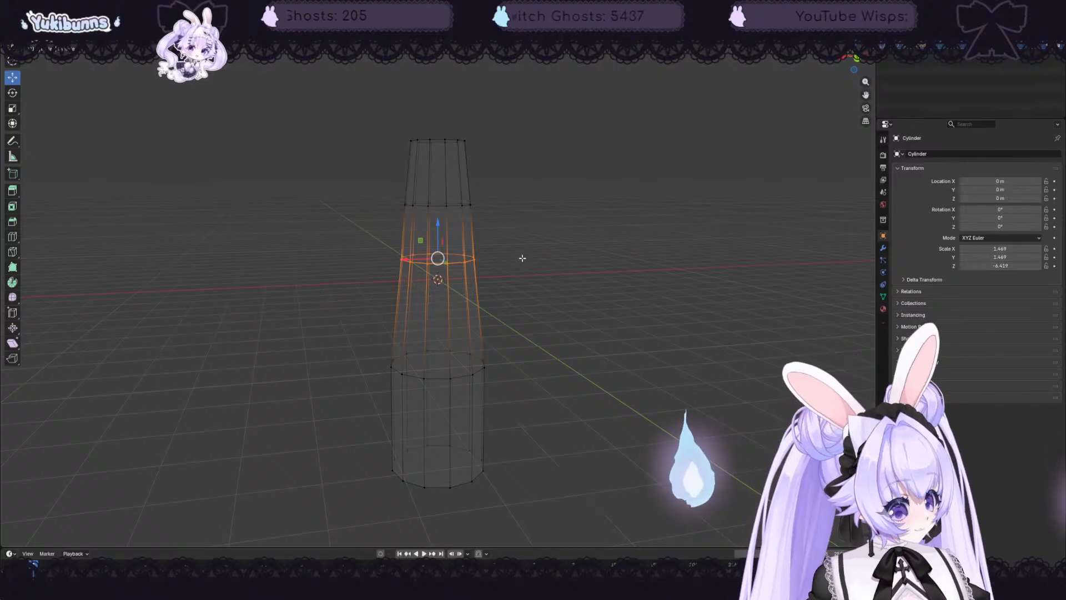
{"action": "key", "text": "s"}
{"action": "left_click", "coordinate": [527, 254]}
{"action": "left_click_drag", "start_coordinate": [376, 185], "coordinate": [511, 227]}
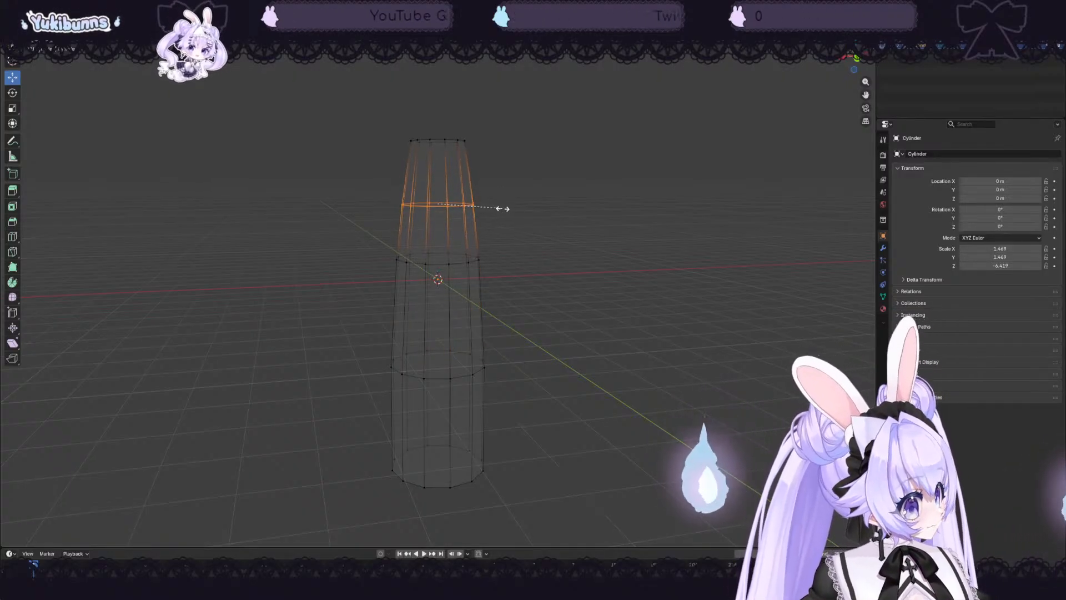
{"action": "left_click", "coordinate": [503, 209]}
- Move the top vertex ring down about 1.47 m along Z and scale it up to about 1.158
{"action": "left_click_drag", "start_coordinate": [369, 95], "coordinate": [497, 164]}
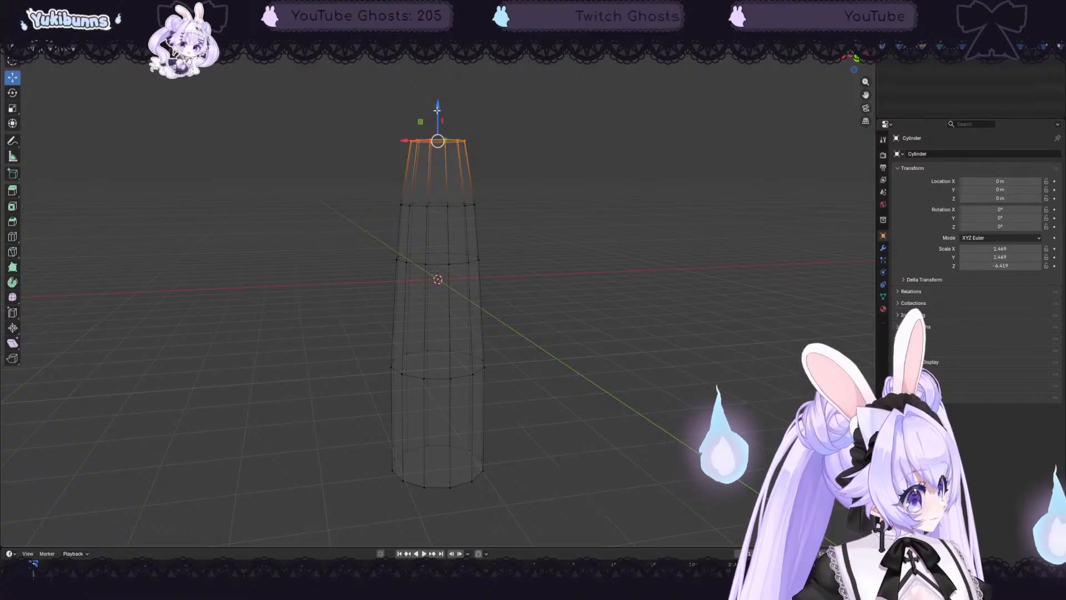
{"action": "left_click_drag", "start_coordinate": [438, 110], "coordinate": [439, 158]}
{"action": "key", "text": "s"}
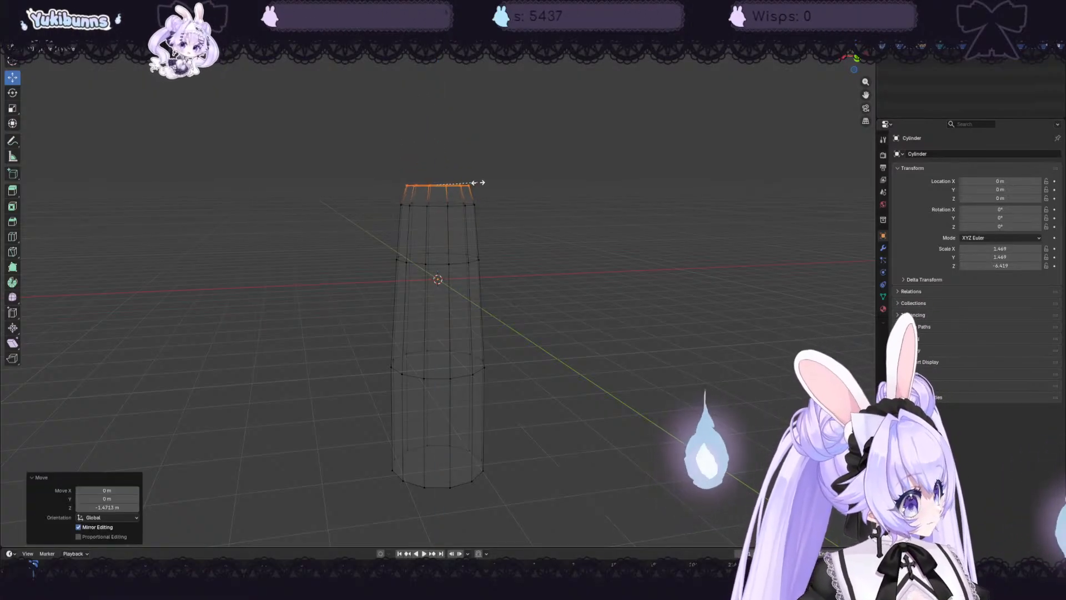
{"action": "left_click", "coordinate": [477, 183]}
{"action": "middle_click_drag", "start_coordinate": [510, 168], "coordinate": [464, 149]}
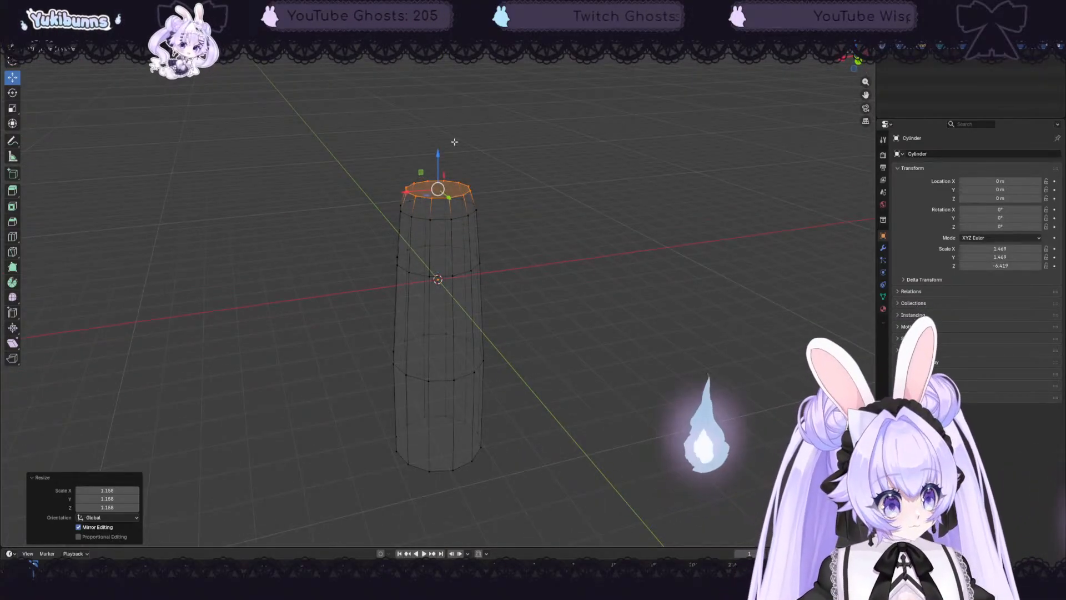
{"action": "key", "text": "g"}
{"action": "key", "text": "z"}
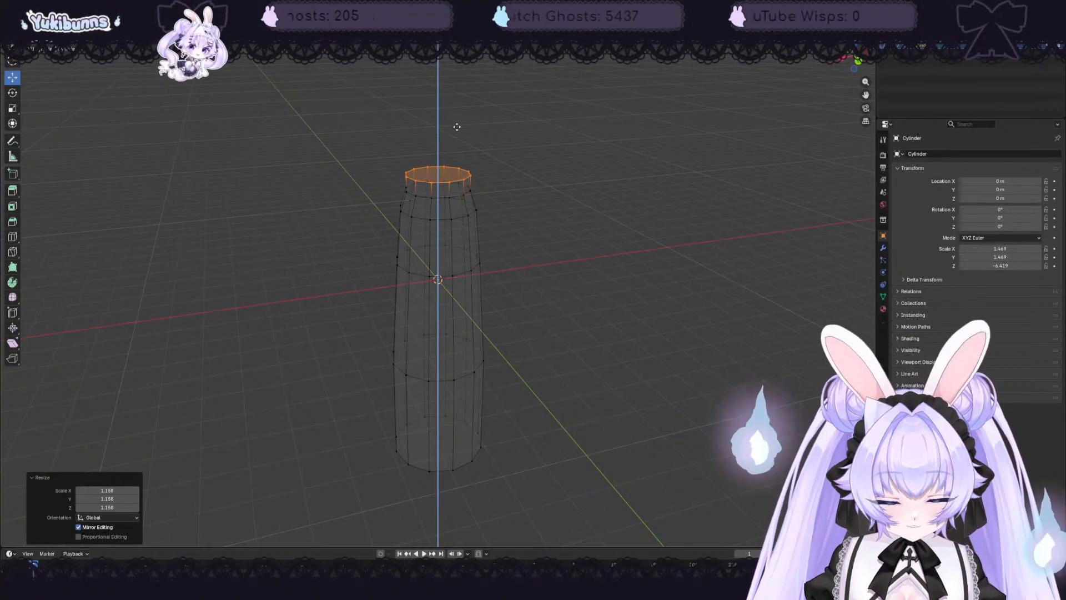
{"action": "key", "text": "Escape"}
{"action": "key", "text": "s"}
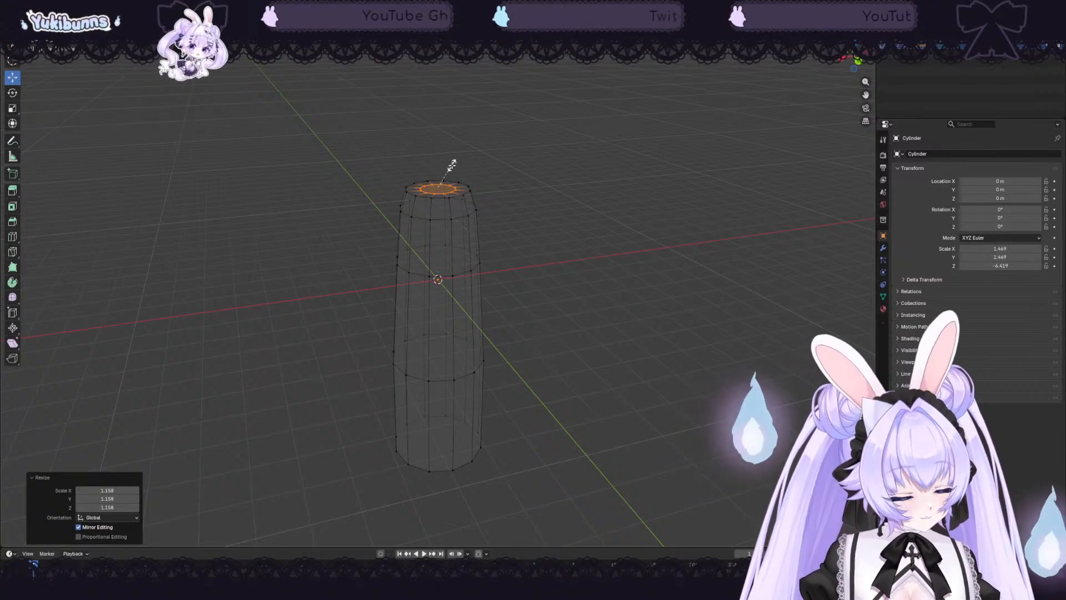
{"action": "key", "text": "Escape"}
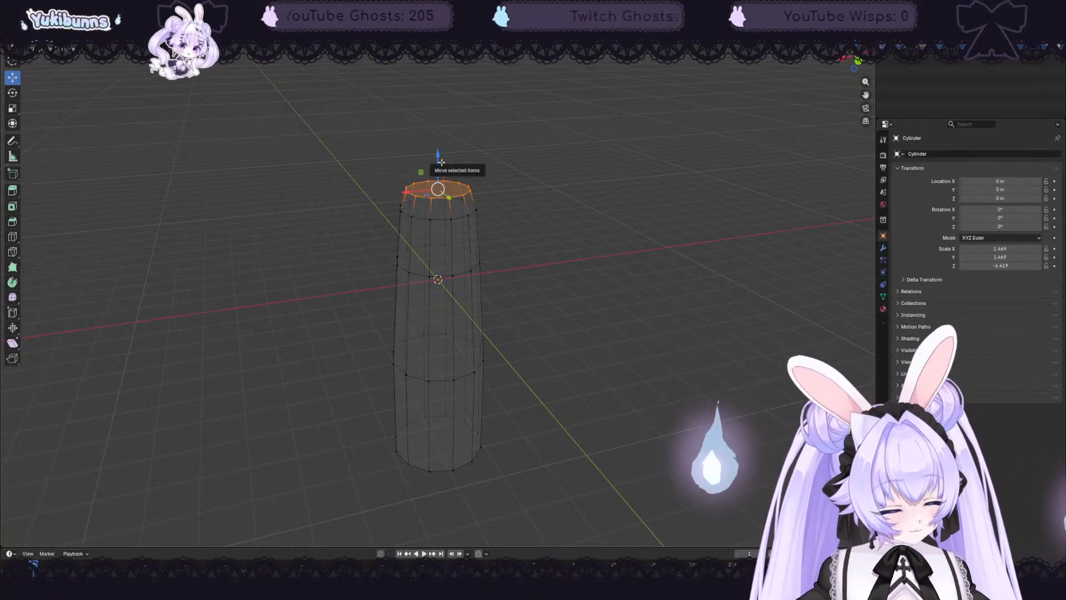
- Extrude the top face upward about 0.55 m and scale the new ring down to about 0.678
{"action": "left_click_drag", "start_coordinate": [441, 161], "coordinate": [446, 145]}
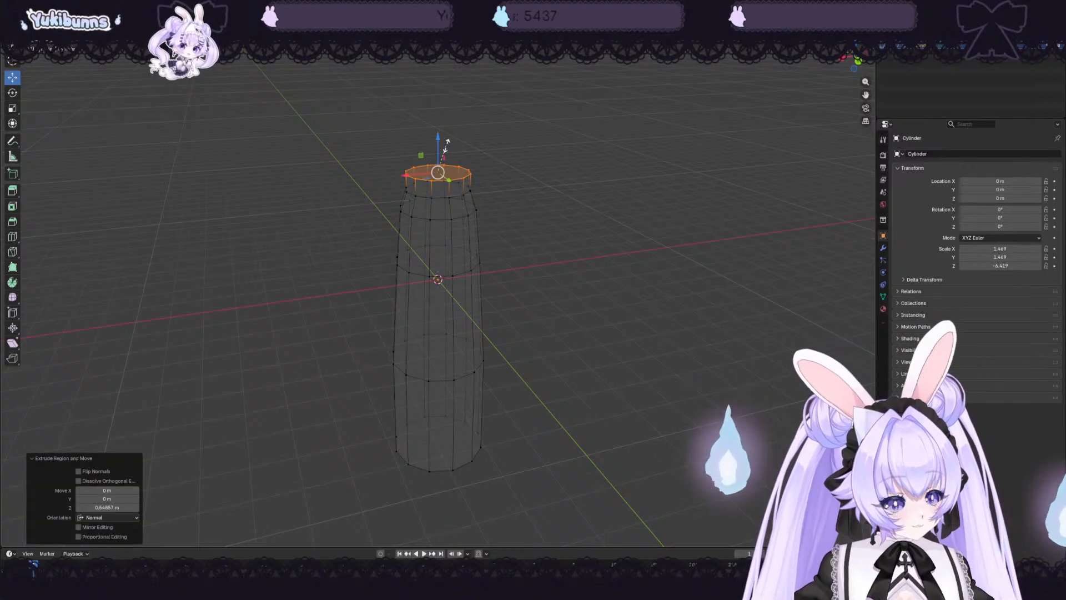
{"action": "key", "text": "s"}
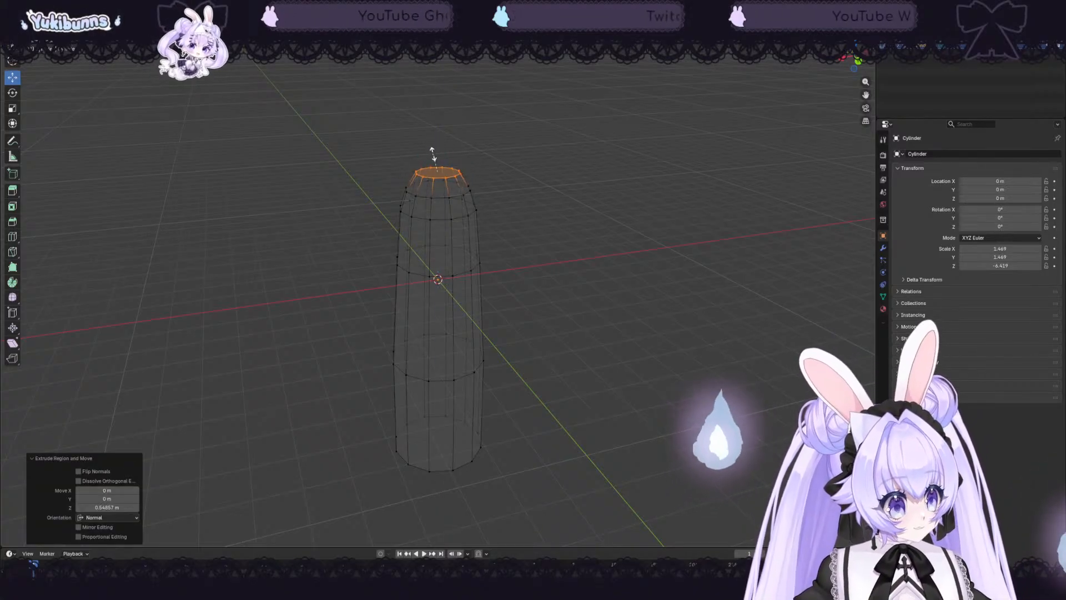
{"action": "left_click", "coordinate": [433, 154]}
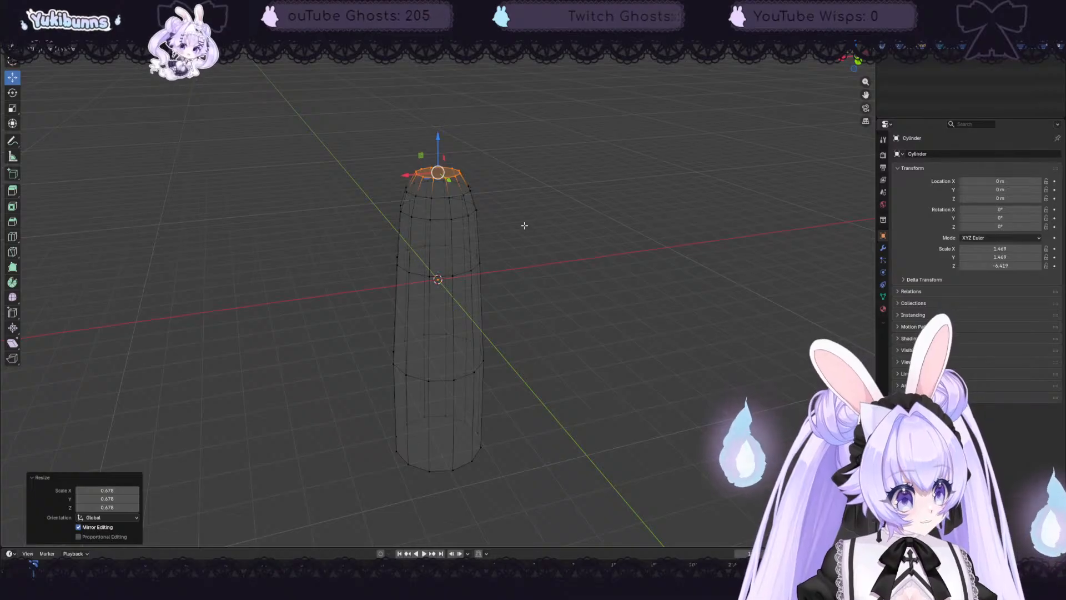
- Try extruding the narrowed top face upward about 0.388 m and extruding it again, and undo both extrusions
{"action": "middle_click_drag", "start_coordinate": [524, 226], "coordinate": [501, 227]}
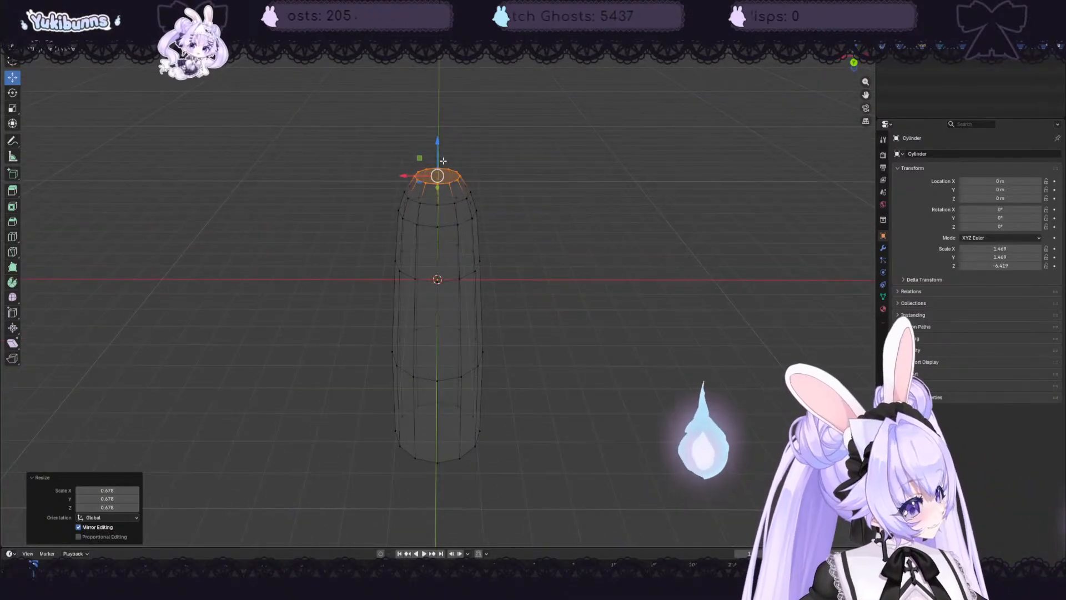
{"action": "left_click_drag", "start_coordinate": [437, 147], "coordinate": [441, 134]}
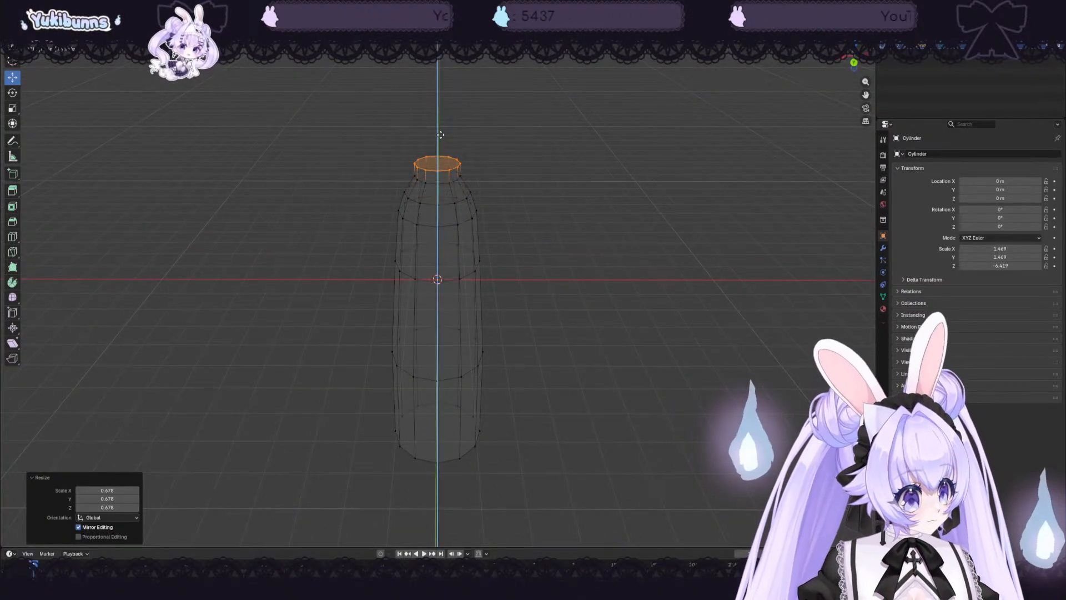
{"action": "left_click", "coordinate": [441, 136]}
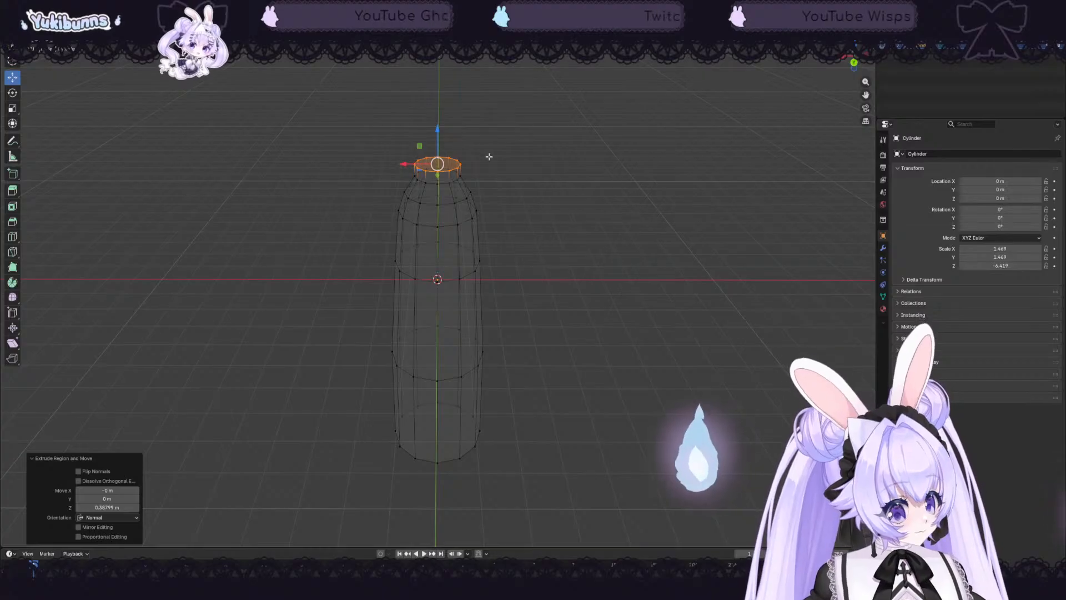
{"action": "key", "text": "e"}
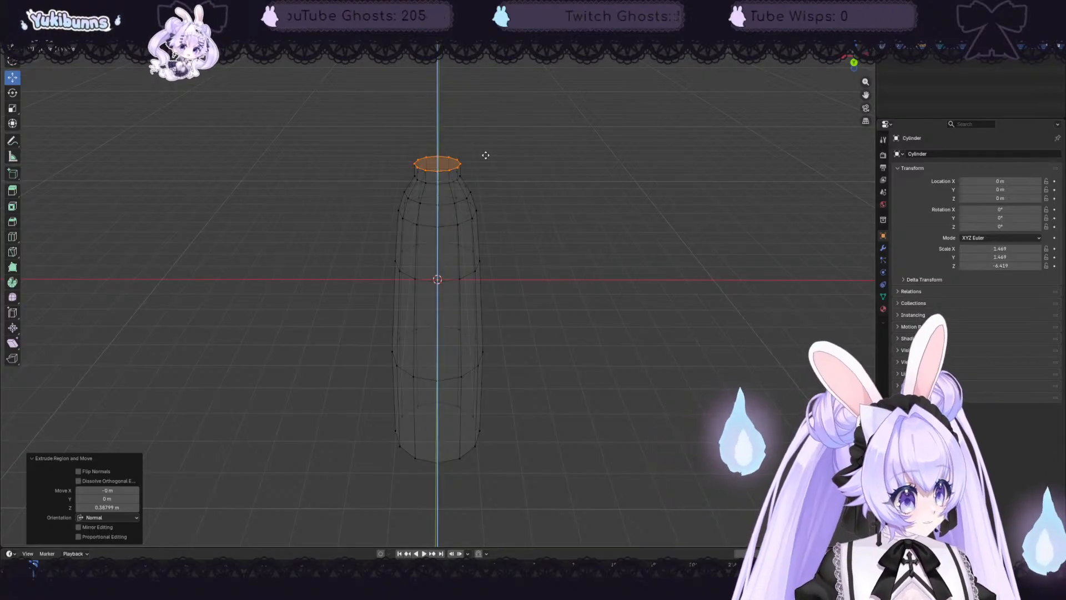
{"action": "left_click", "coordinate": [501, 118]}
{"action": "key", "text": "ctrl+z"}
{"action": "key", "text": "ctrl+z"}
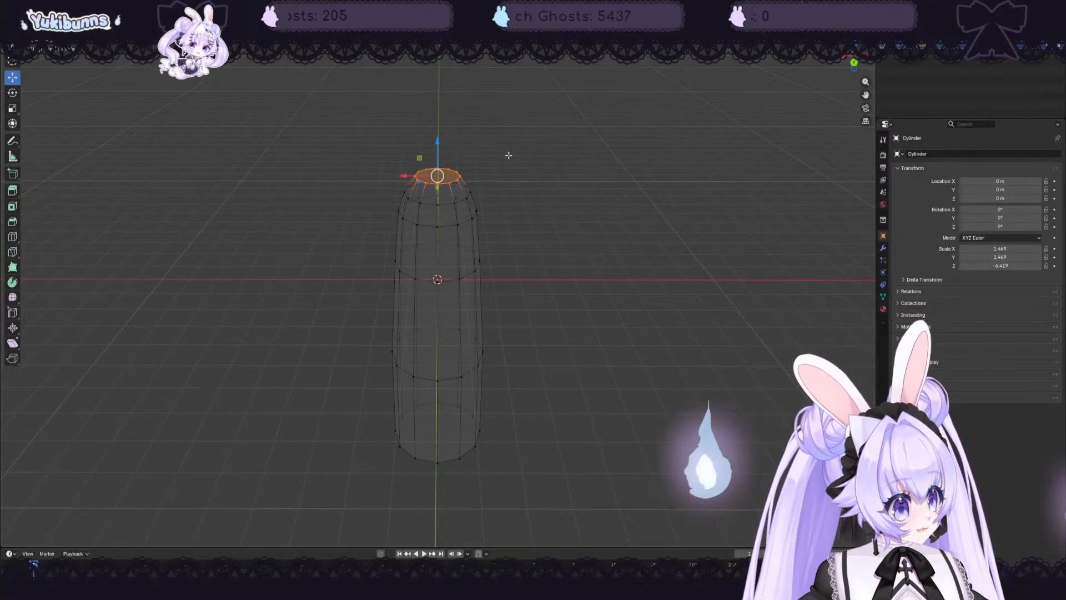
- Extrude the top face up about 0.39 m, scale it to 0.591 and lower it about 0.186 m to round the tip
{"action": "key", "text": "e"}
{"action": "left_click", "coordinate": [491, 137]}
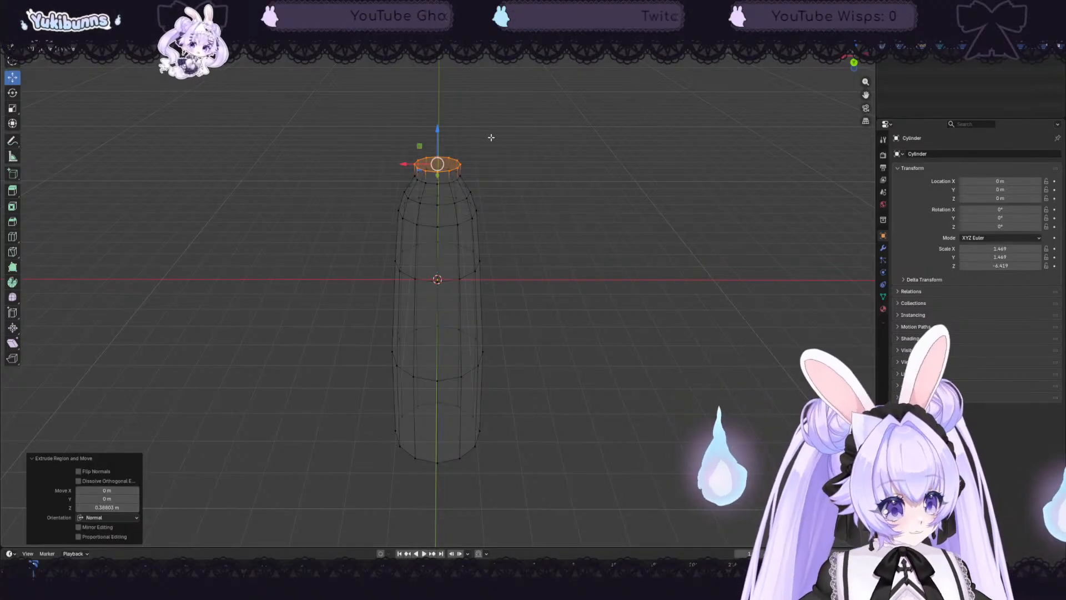
{"action": "key", "text": "s"}
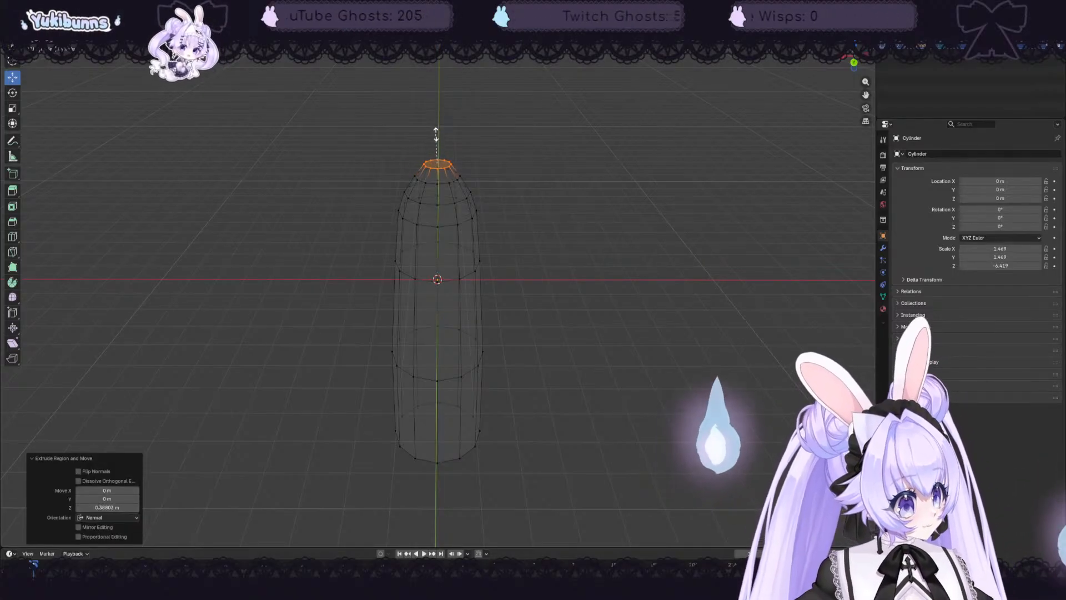
{"action": "left_click", "coordinate": [436, 133]}
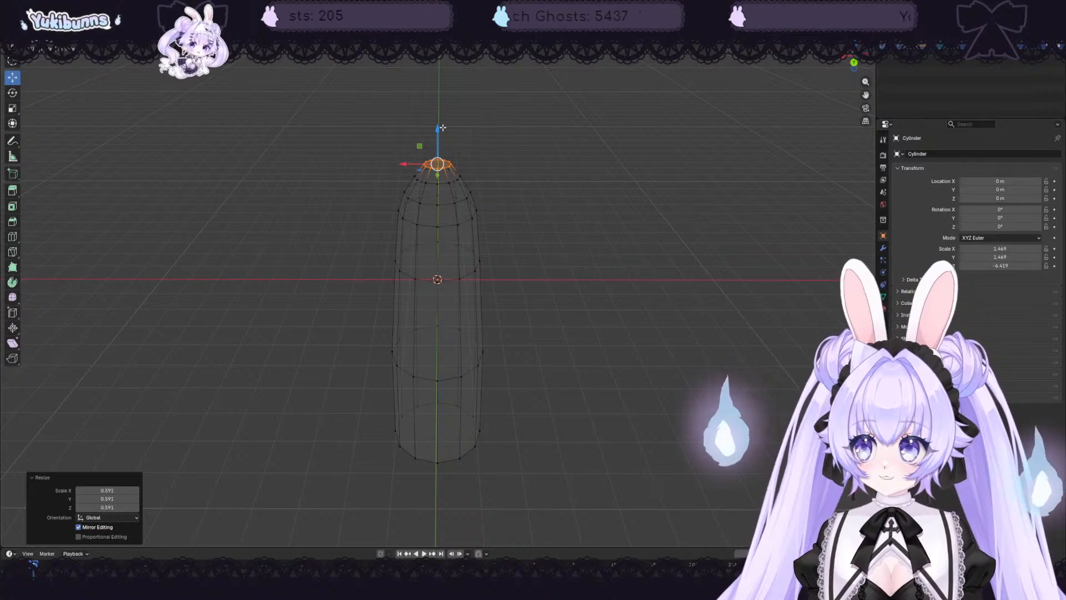
{"action": "left_click_drag", "start_coordinate": [439, 131], "coordinate": [438, 142]}
- Add a centred loop cut to the body section between the third and second vertex rings from the base
{"action": "middle_click_drag", "start_coordinate": [573, 289], "coordinate": [567, 254]}
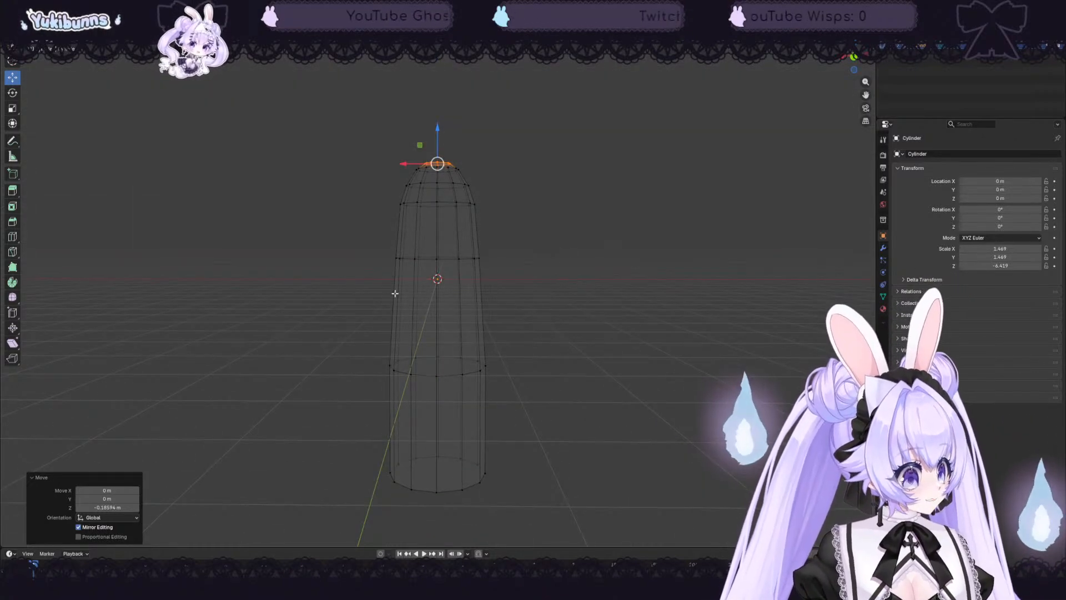
{"action": "left_click_drag", "start_coordinate": [372, 249], "coordinate": [521, 393]}
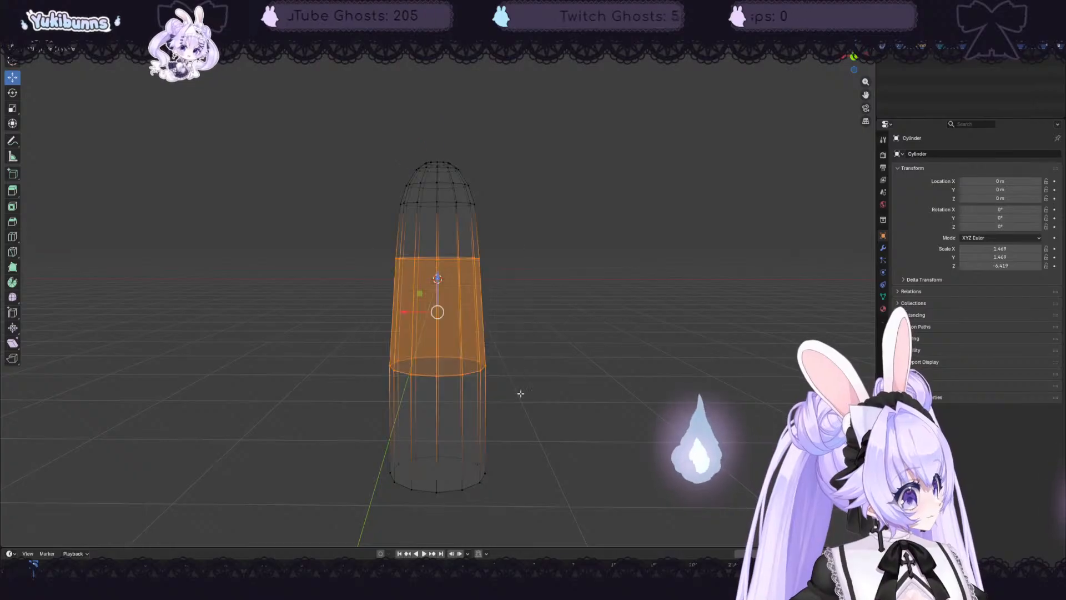
{"action": "key", "text": "ctrl+r"}
{"action": "left_click", "coordinate": [452, 326]}
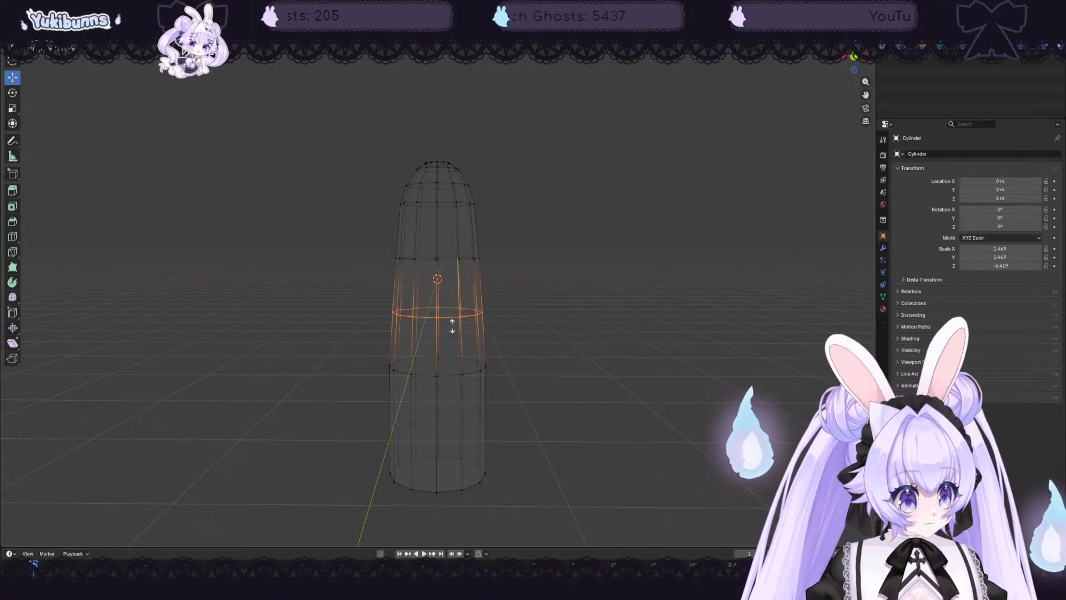
{"action": "right_click", "coordinate": [453, 326]}
{"action": "left_click", "coordinate": [503, 382]}
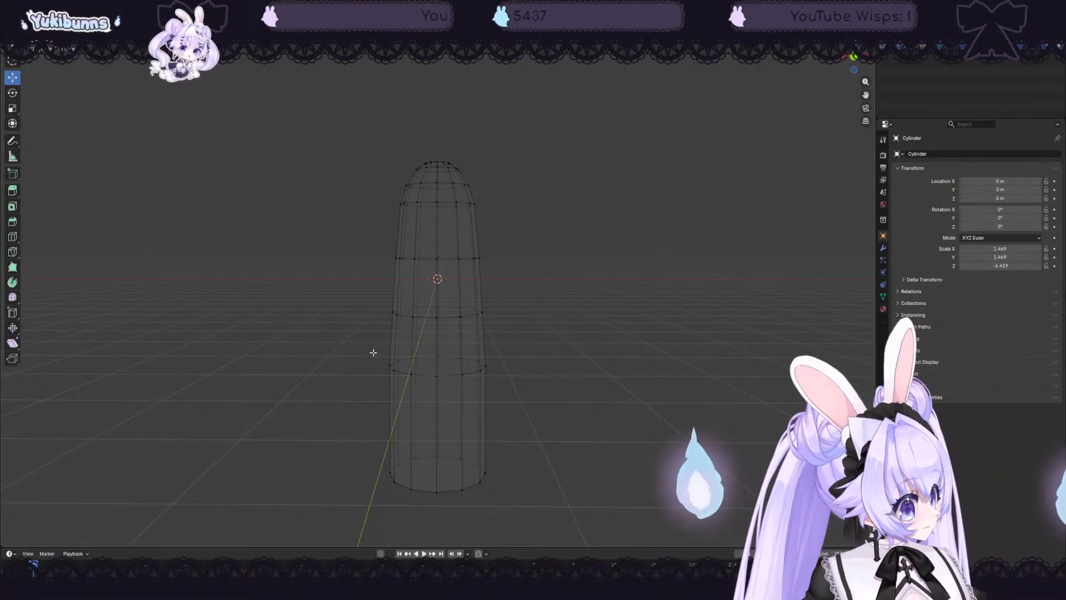
- Move the bottom vertex ring up about 0.906 m along Z to shorten the base section
{"action": "left_click_drag", "start_coordinate": [383, 351], "coordinate": [507, 514]}
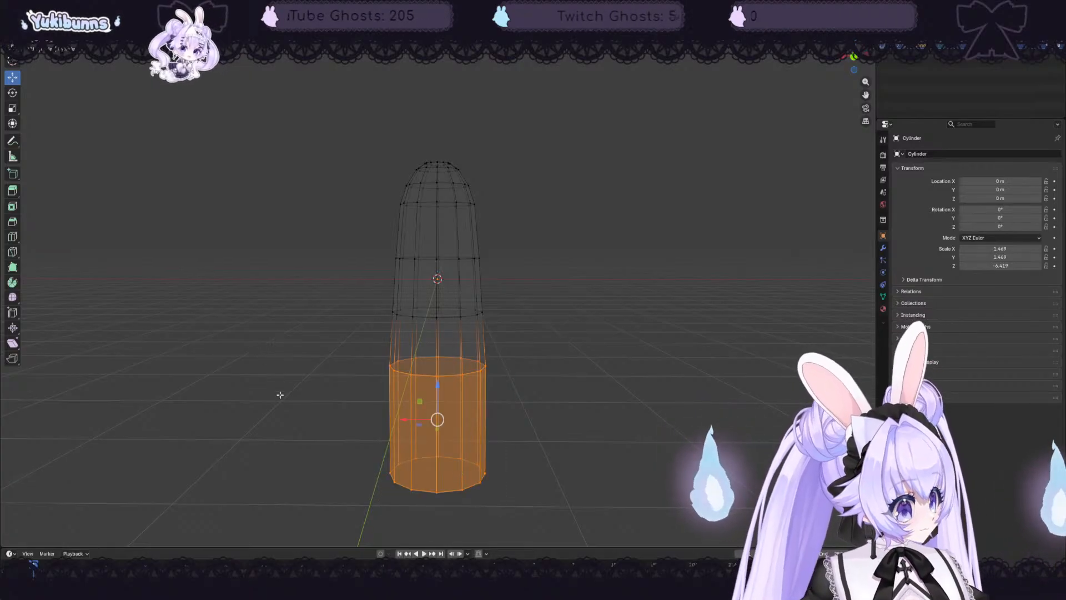
{"action": "left_click_drag", "start_coordinate": [328, 421], "coordinate": [518, 535]}
{"action": "mouse_move", "coordinate": [435, 437]}
{"action": "left_mouse_down"}
{"action": "mouse_move", "coordinate": [436, 403]}
{"action": "mouse_move", "coordinate": [441, 421]}
{"action": "left_mouse_up"}
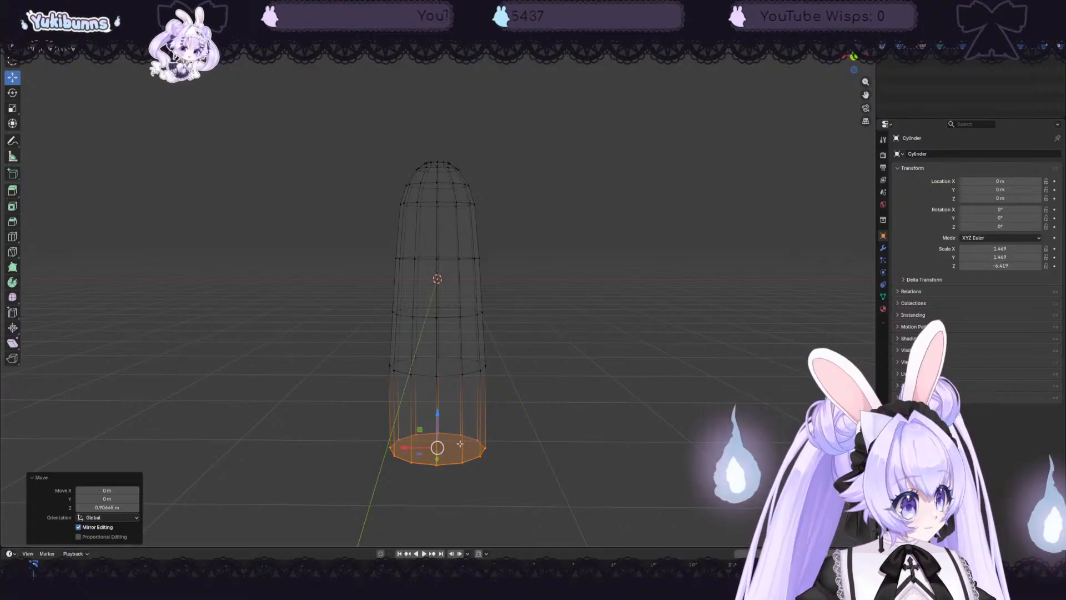
- Scale up the lowest two vertex rings slightly, and scale up the bottom ring alone to flare the base
{"action": "left_click_drag", "start_coordinate": [370, 341], "coordinate": [538, 500]}
{"action": "middle_click_drag", "start_coordinate": [543, 478], "coordinate": [542, 405]}
{"action": "key", "text": "s"}
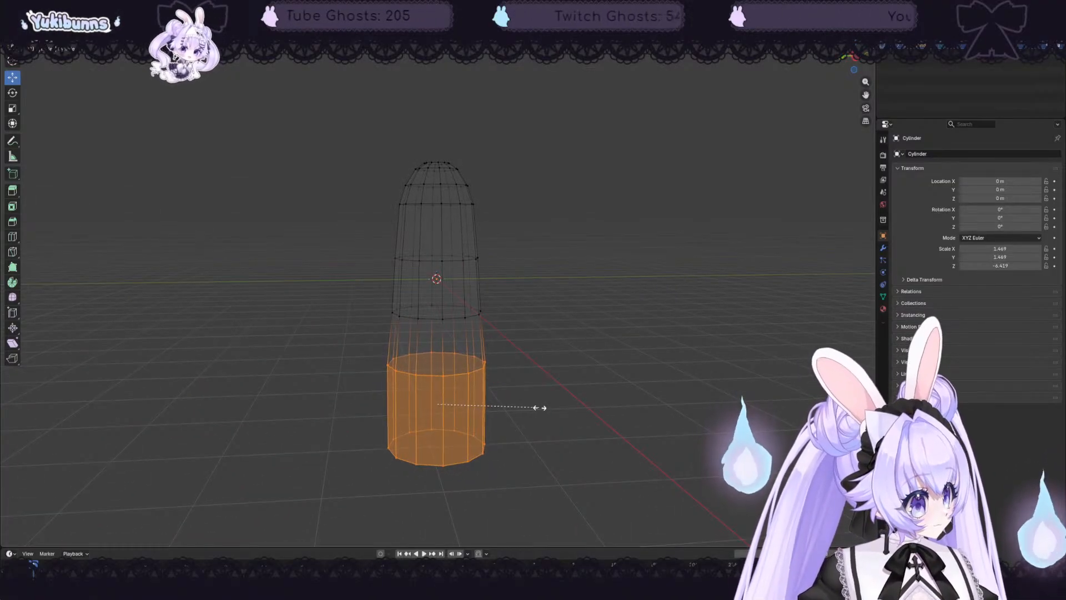
{"action": "left_click", "coordinate": [537, 407]}
{"action": "left_click_drag", "start_coordinate": [349, 416], "coordinate": [542, 501]}
{"action": "key", "text": "s"}
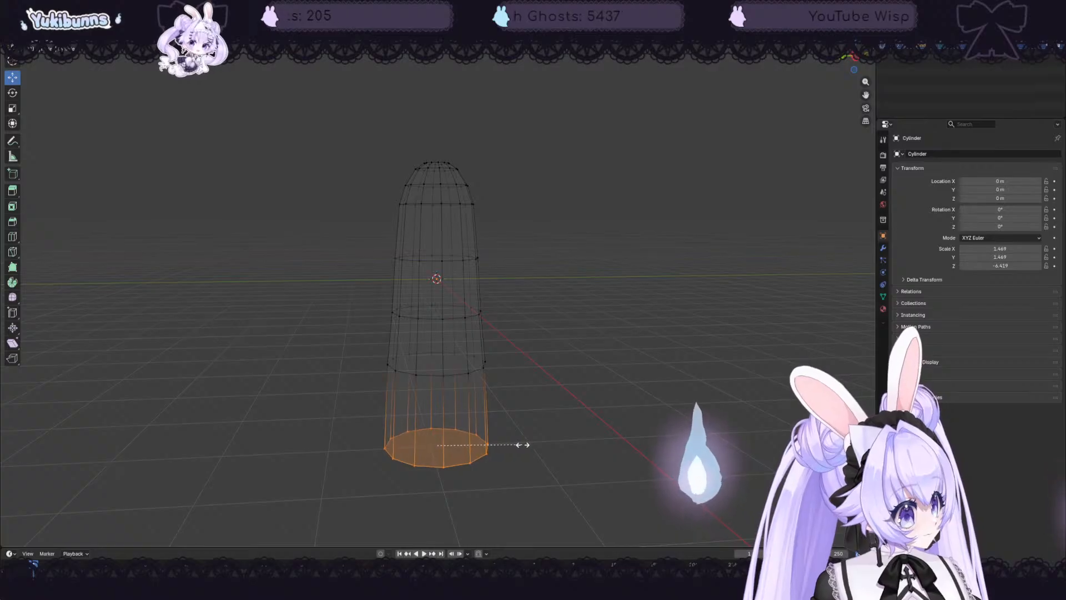
{"action": "left_click", "coordinate": [520, 438]}
{"action": "left_click", "coordinate": [555, 467]}
- Raise the bottom vertex ring about 0.748 m along Z
{"action": "middle_click_drag", "start_coordinate": [555, 466], "coordinate": [339, 418]}
{"action": "left_click_drag", "start_coordinate": [339, 417], "coordinate": [522, 486]}
{"action": "left_click_drag", "start_coordinate": [439, 421], "coordinate": [438, 397]}
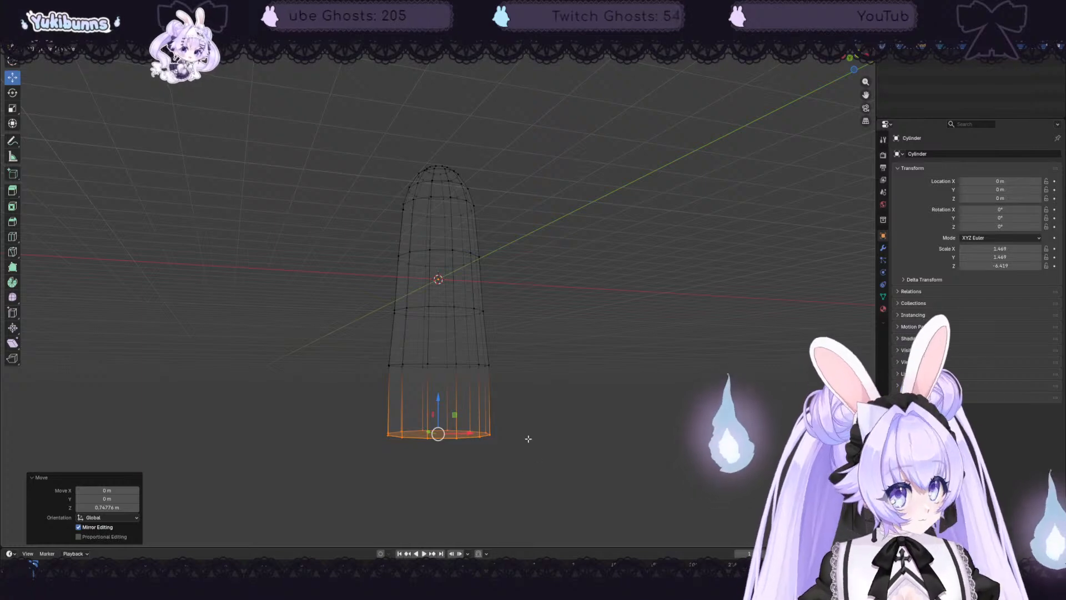
- Extrude the bottom face downward about 0.87 m to add a section beneath the base
{"action": "key", "text": "g"}
{"action": "key", "text": "z"}
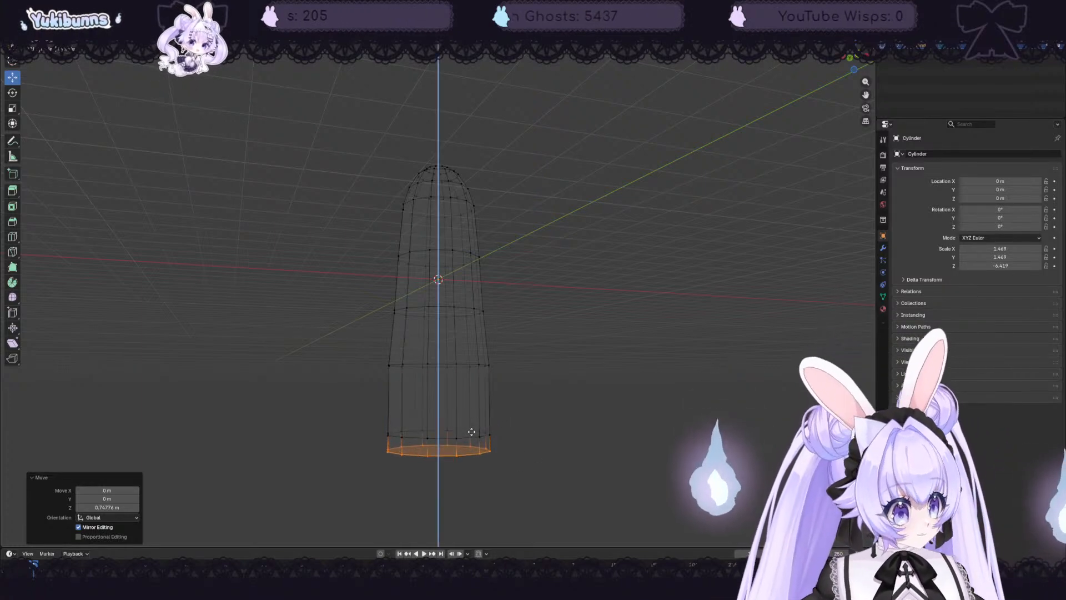
{"action": "left_click", "coordinate": [472, 442]}
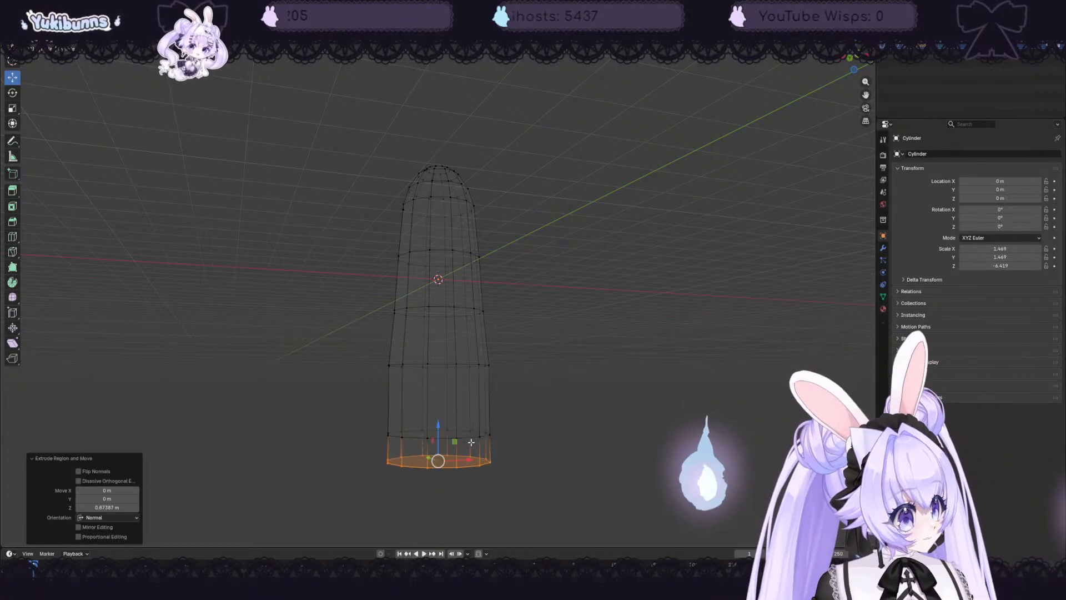
- Scale the bottom face to 0.875, and extrude it about 0.544 m downward into a new face scaled to 0.813
{"action": "key", "text": "s"}
{"action": "left_click", "coordinate": [519, 471]}
{"action": "key", "text": "g"}
{"action": "key", "text": "z"}
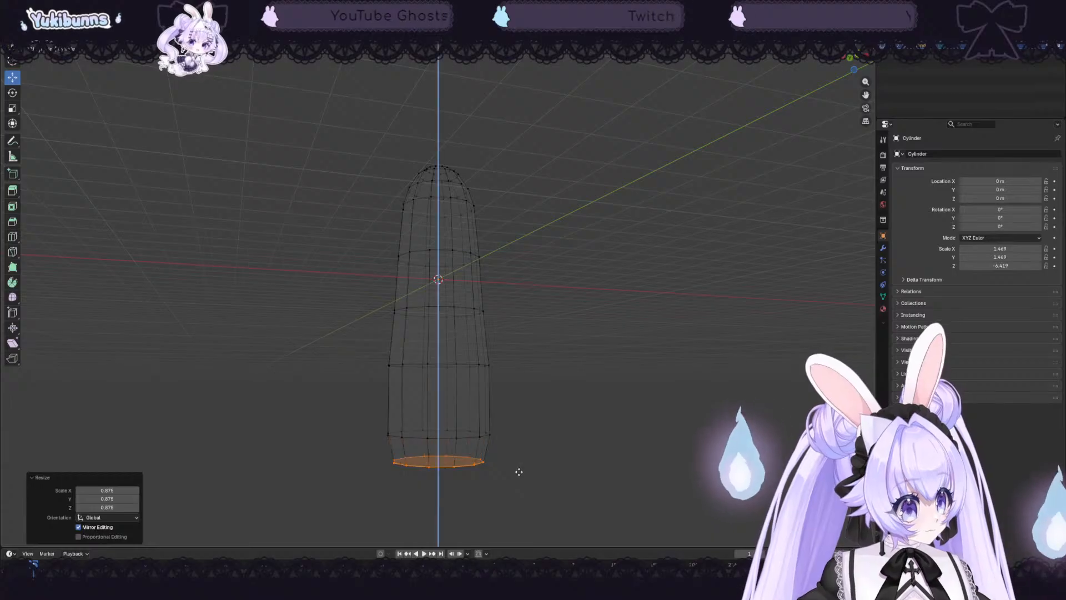
{"action": "left_click", "coordinate": [516, 488]}
{"action": "key", "text": "s"}
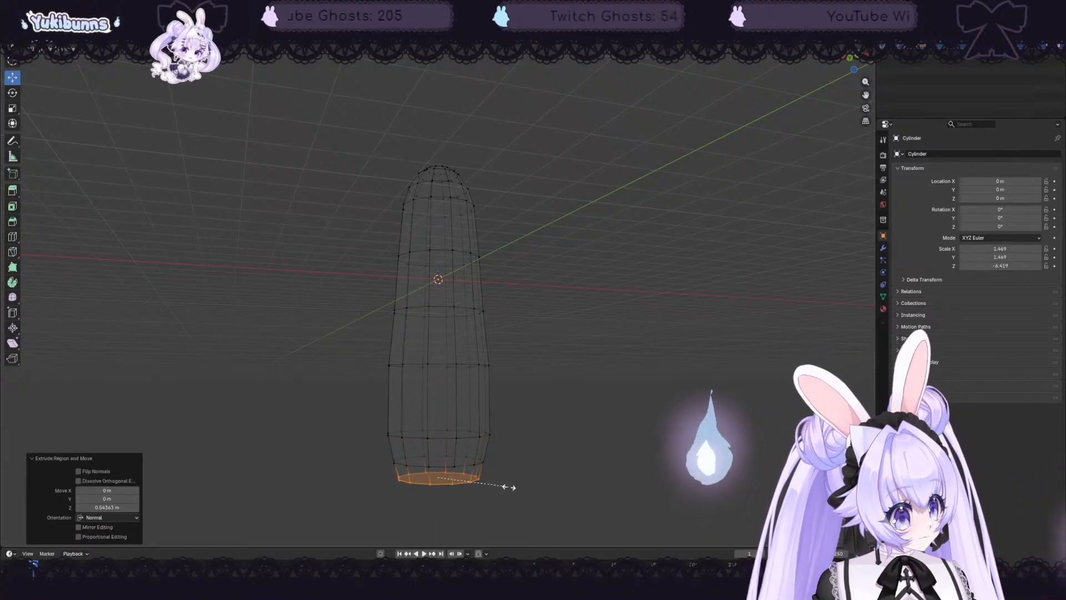
{"action": "left_click", "coordinate": [503, 486]}
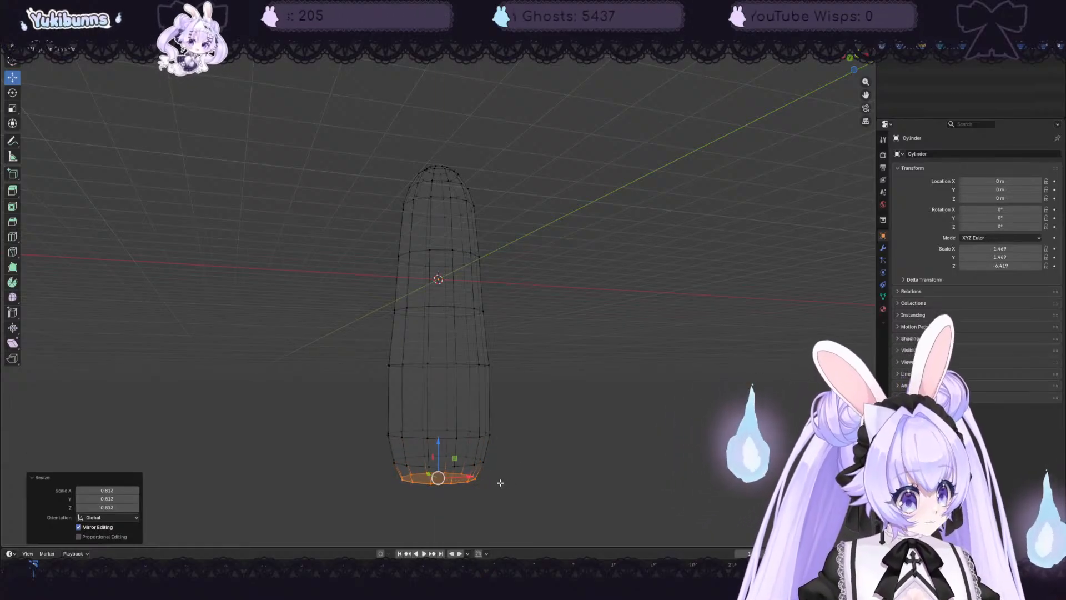
- Extrude the bottom face another 0.53 m or so downward and scale the new face to about 0.702
{"action": "key", "text": "e"}
{"action": "left_click", "coordinate": [500, 492]}
{"action": "key", "text": "s"}
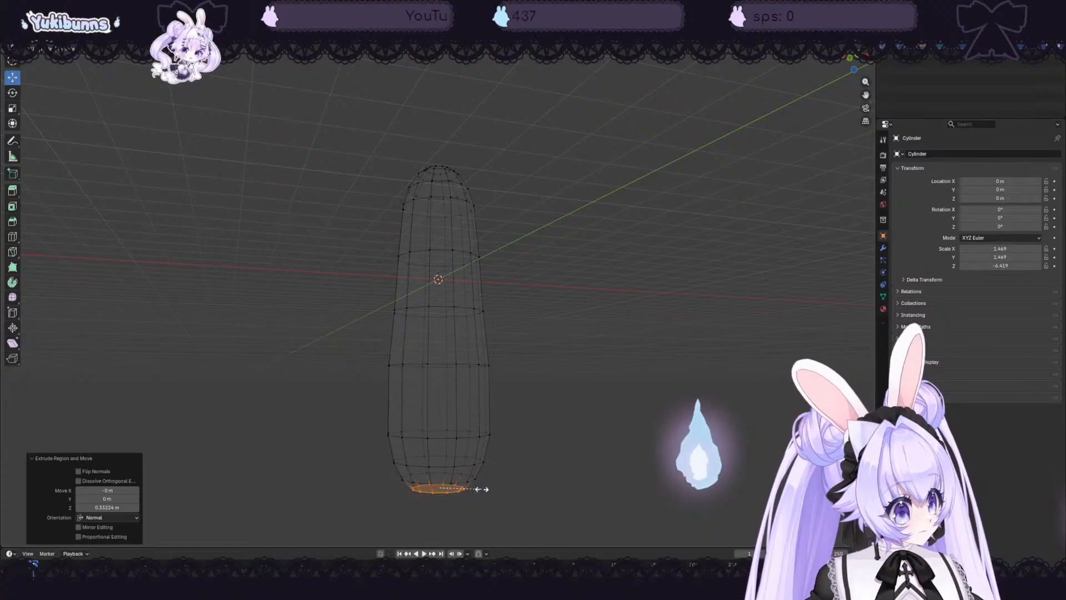
{"action": "left_click", "coordinate": [486, 489]}
- Scale up the vertex ring just below the origin slightly to smooth the body's taper
{"action": "middle_click_drag", "start_coordinate": [547, 495], "coordinate": [443, 509]}
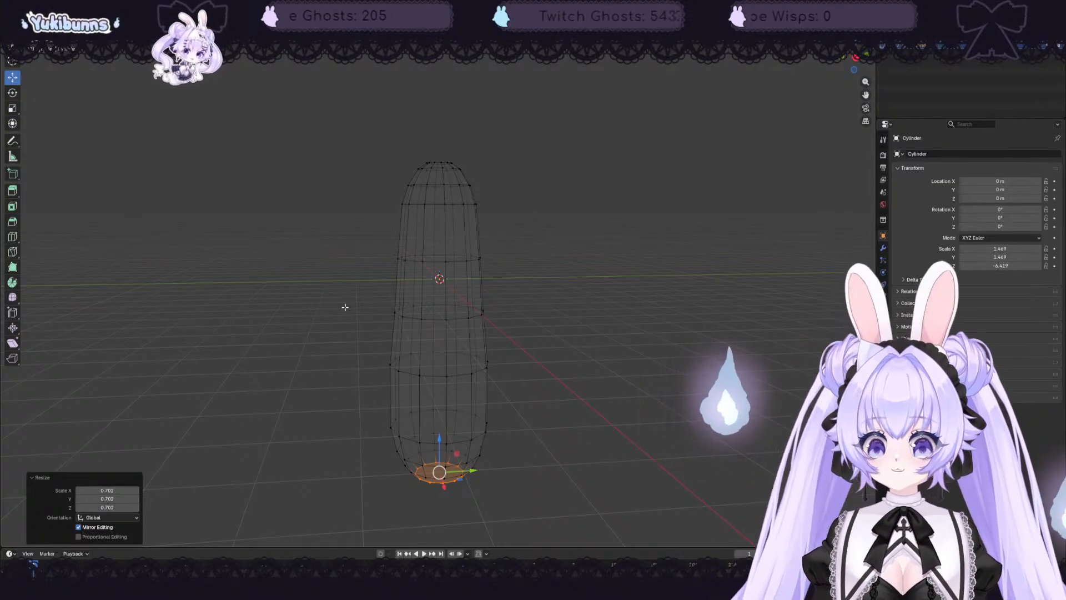
{"action": "left_click_drag", "start_coordinate": [376, 284], "coordinate": [526, 338]}
{"action": "key", "text": "s"}
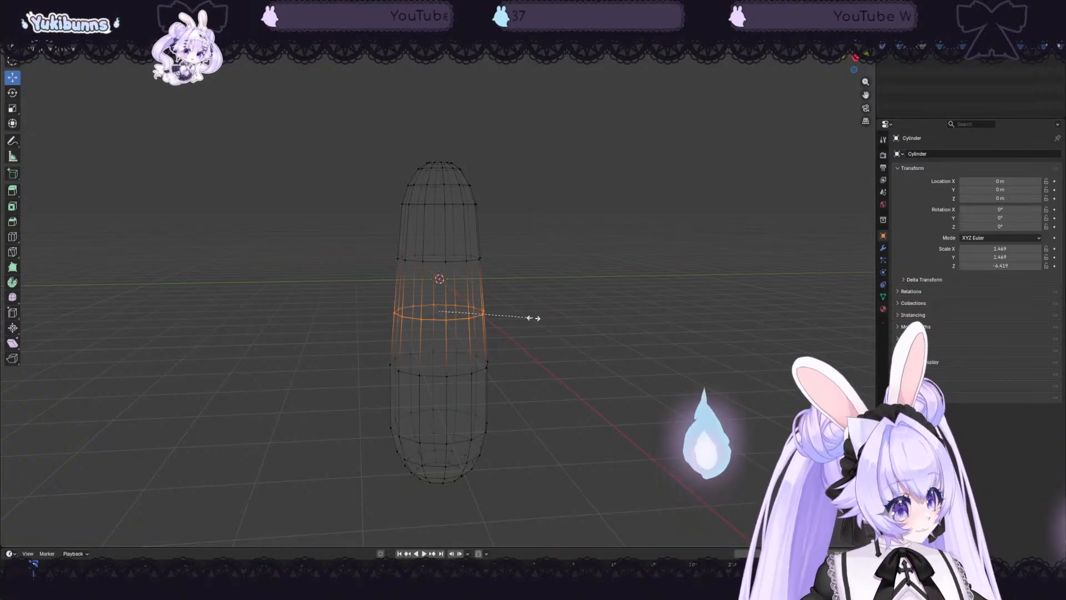
{"action": "left_click", "coordinate": [535, 317]}
{"action": "left_click", "coordinate": [578, 414]}
- Extrude the bottom face about 0.38 m downward and scale the new end face to 0.640, raising it slightly along Z
{"action": "middle_click_drag", "start_coordinate": [578, 414], "coordinate": [540, 514]}
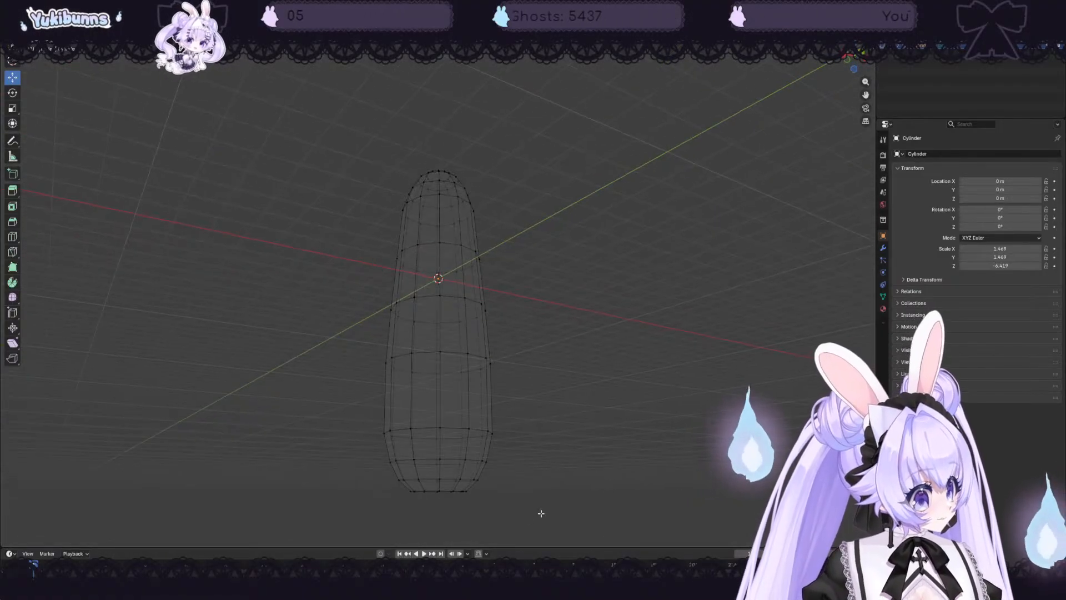
{"action": "left_click_drag", "start_coordinate": [524, 518], "coordinate": [391, 486]}
{"action": "key", "text": "e"}
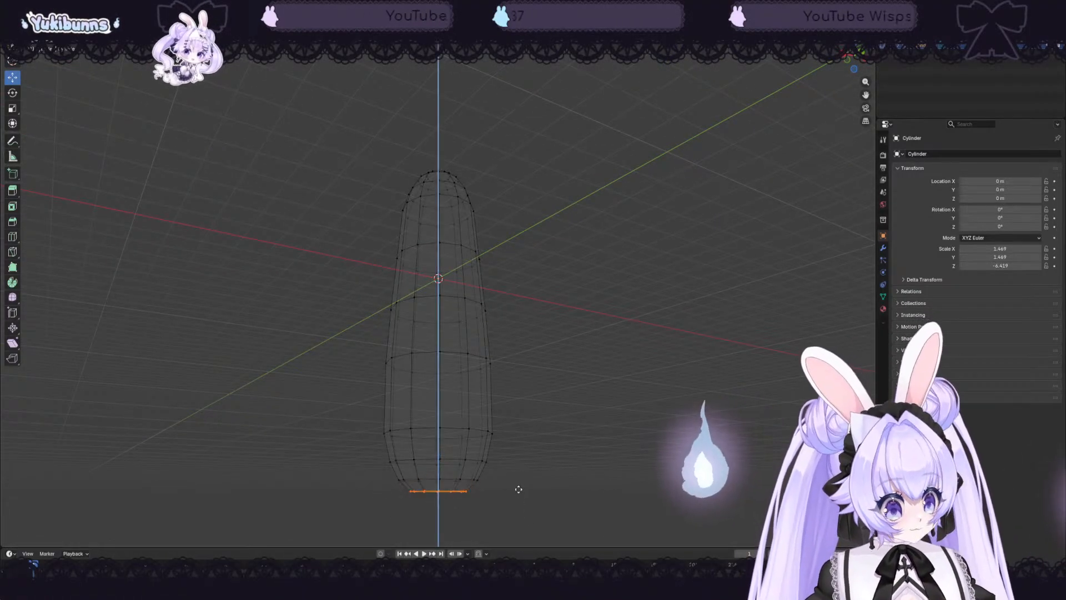
{"action": "left_click", "coordinate": [517, 502]}
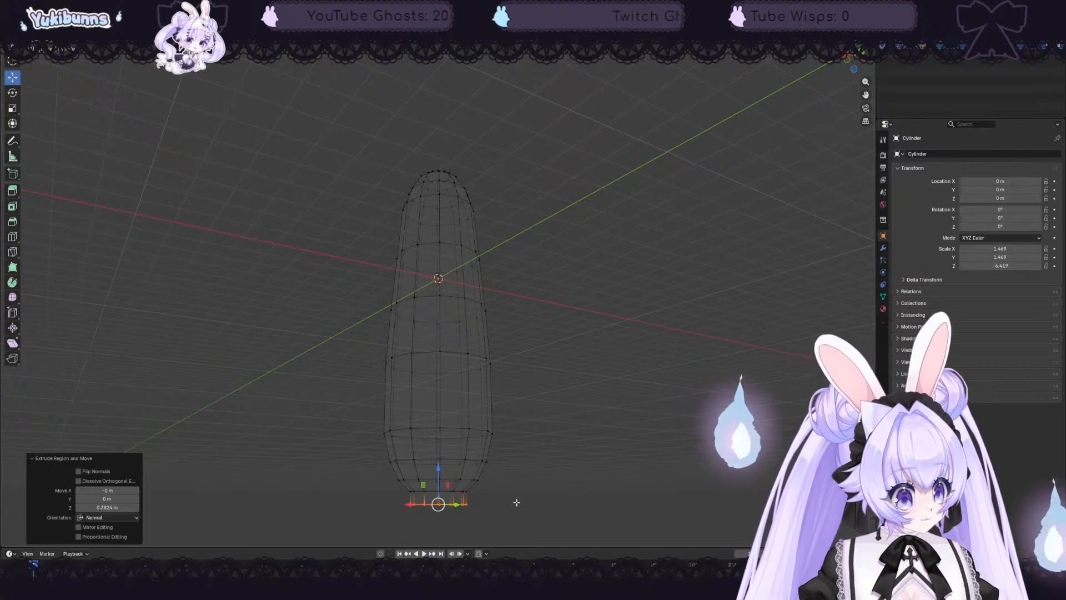
{"action": "key", "text": "s"}
{"action": "left_click", "coordinate": [487, 499]}
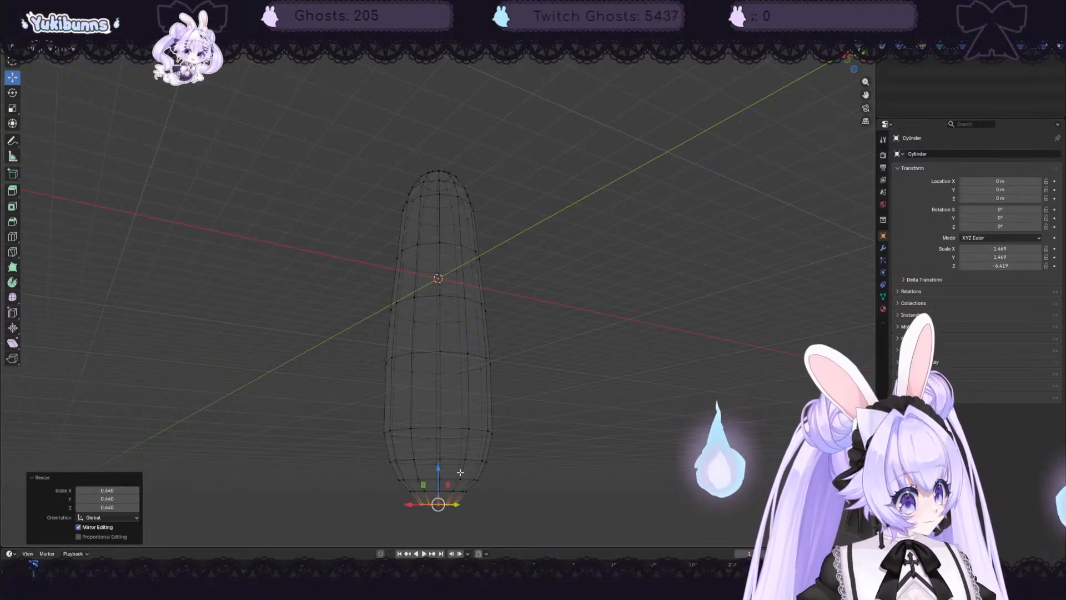
{"action": "left_click_drag", "start_coordinate": [438, 468], "coordinate": [439, 461]}
{"action": "left_click", "coordinate": [574, 453]}
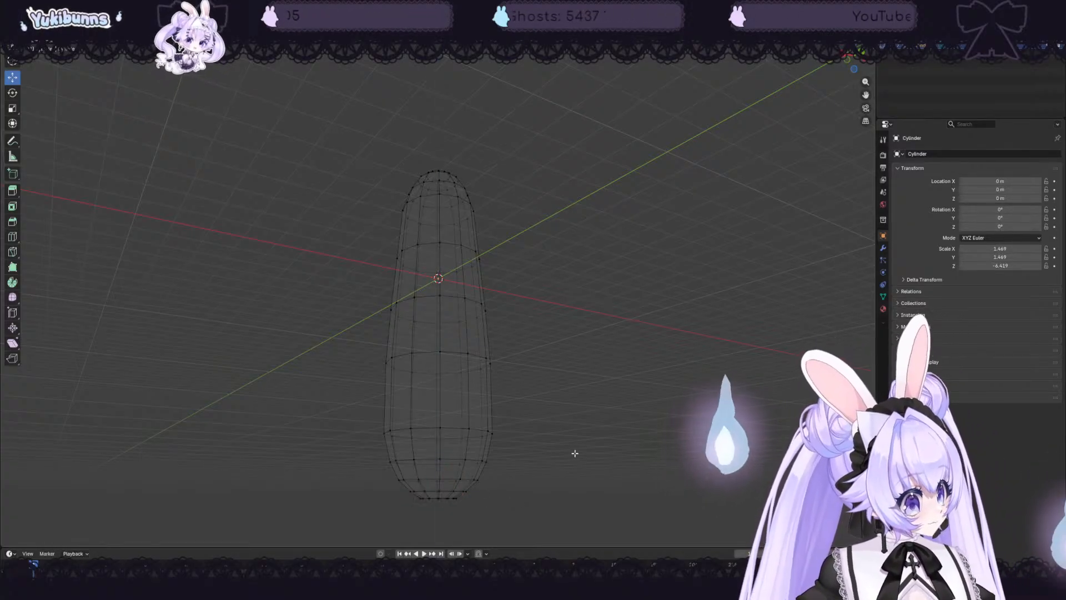
- Switch the mesh from wireframe to solid display and inspect the rounded shape from several sides
{"action": "middle_click_drag", "start_coordinate": [574, 453], "coordinate": [545, 480]}
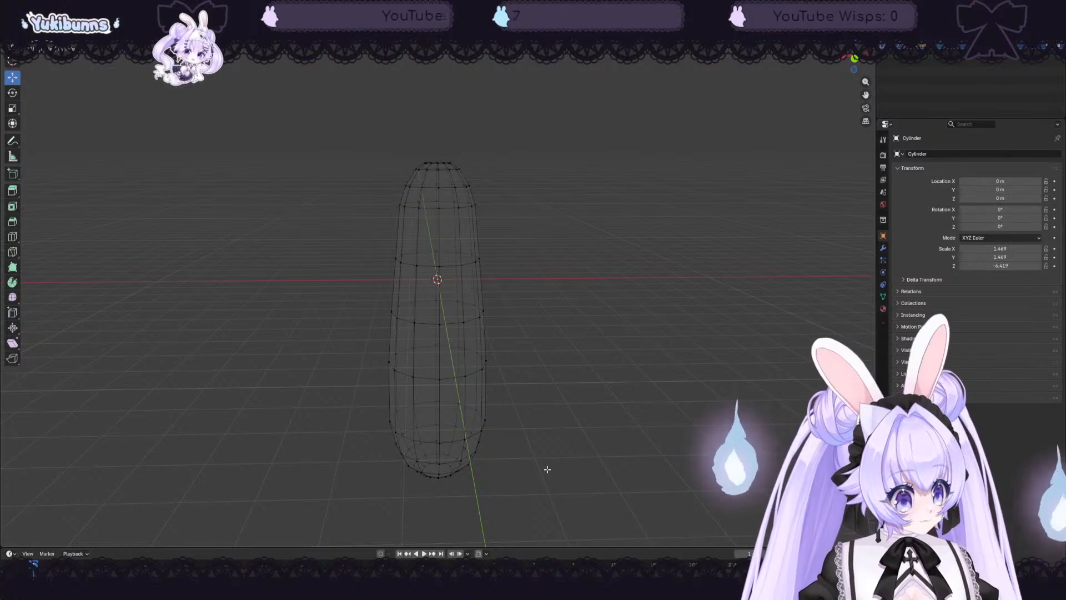
{"action": "key", "text": "shift+z"}
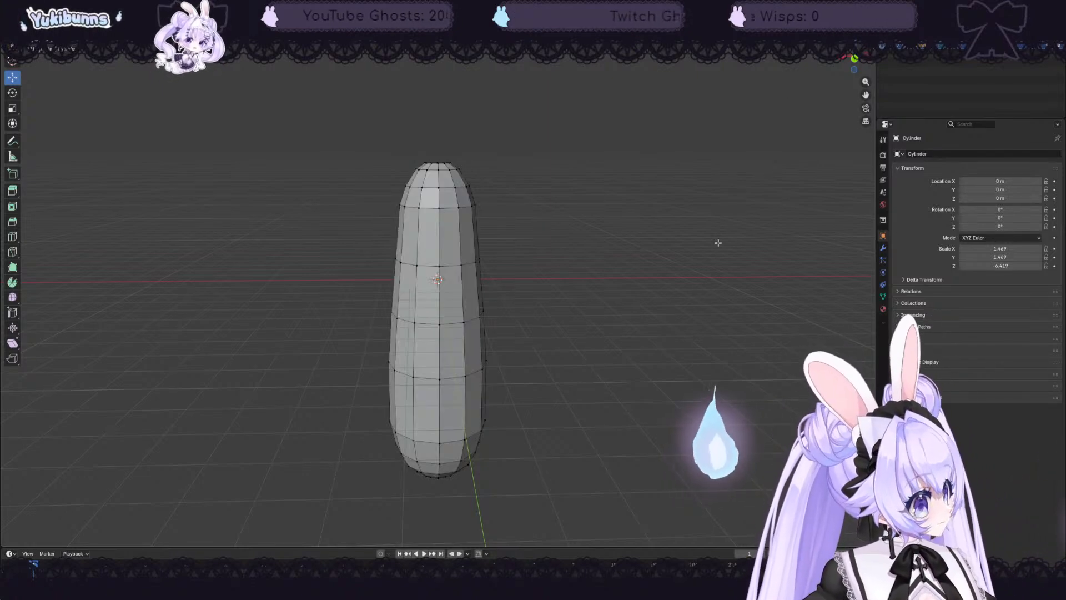
{"action": "mouse_move", "coordinate": [714, 238]}
{"action": "middle_mouse_down"}
{"action": "mouse_move", "coordinate": [662, 252]}
{"action": "mouse_move", "coordinate": [649, 228]}
{"action": "mouse_move", "coordinate": [593, 290]}
{"action": "middle_mouse_up"}
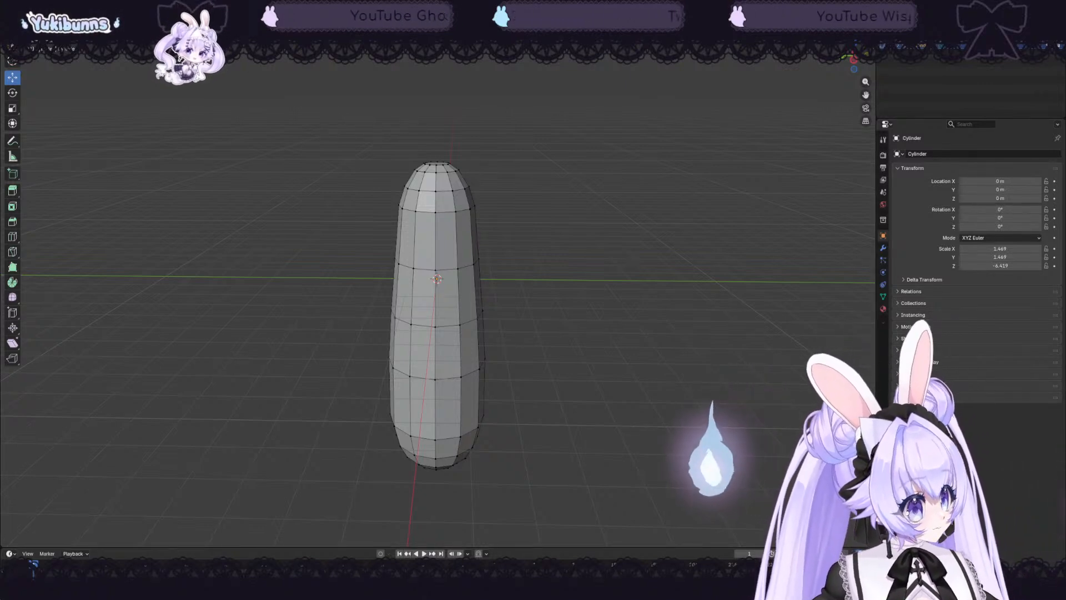
{"action": "middle_click_drag", "start_coordinate": [593, 160], "coordinate": [464, 138]}
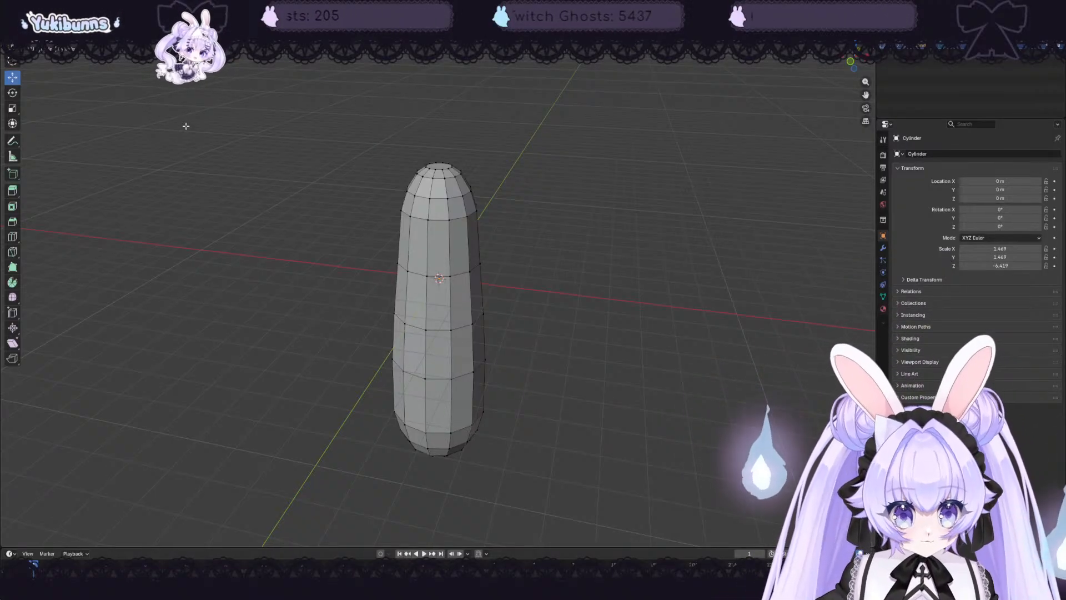
{"action": "middle_click_drag", "start_coordinate": [245, 192], "coordinate": [219, 181]}
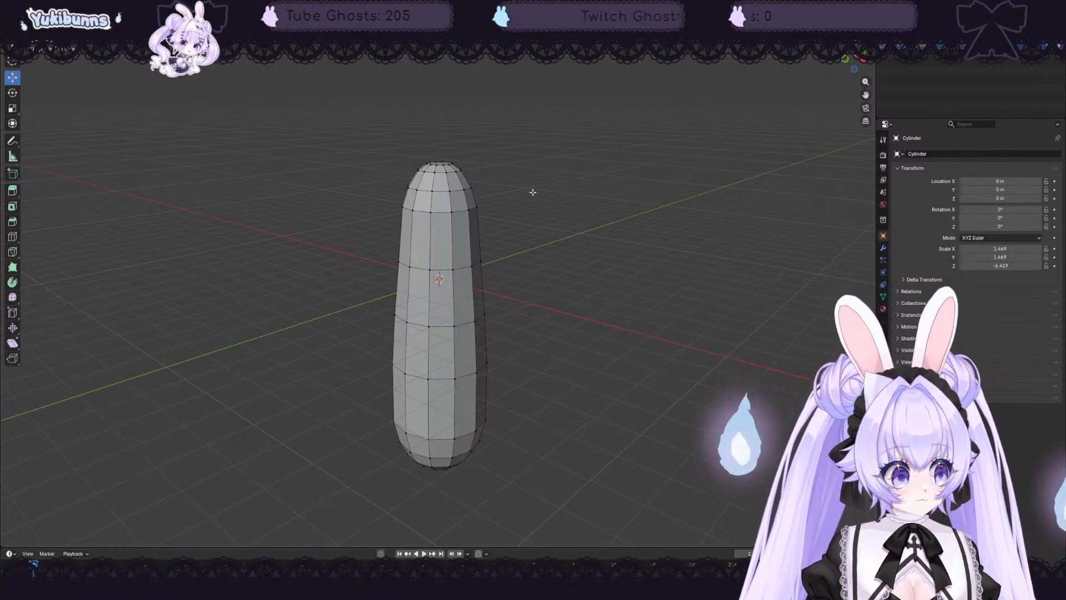
{"action": "middle_click_drag", "start_coordinate": [519, 159], "coordinate": [607, 214]}
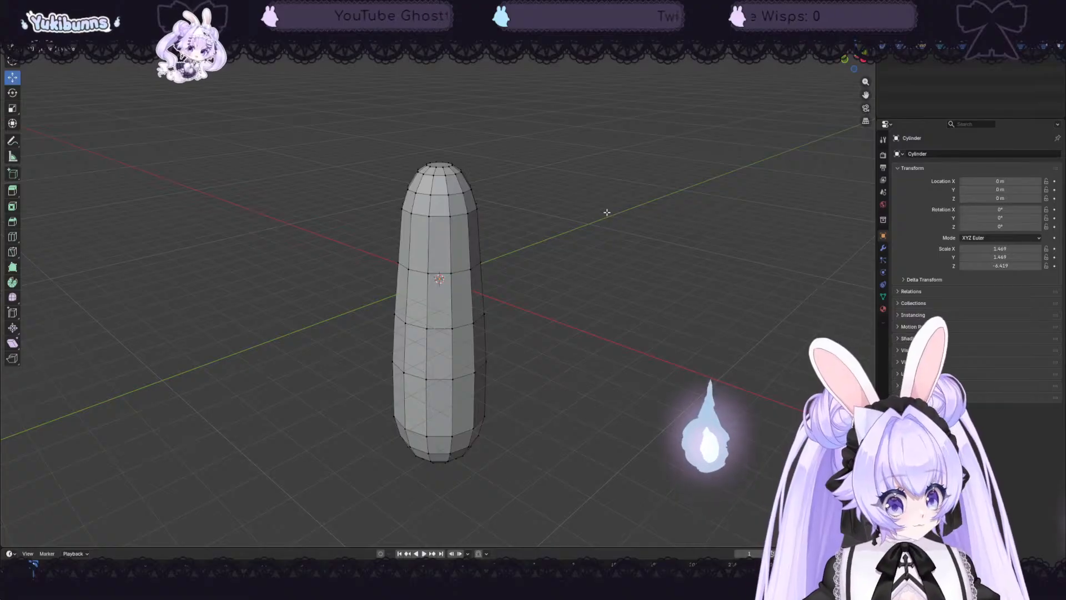
- Apply Shade Smooth to the cylinder in Object Mode
{"action": "key", "text": "Tab"}
{"action": "right_click", "coordinate": [545, 218]}
{"action": "left_click", "coordinate": [545, 218]}
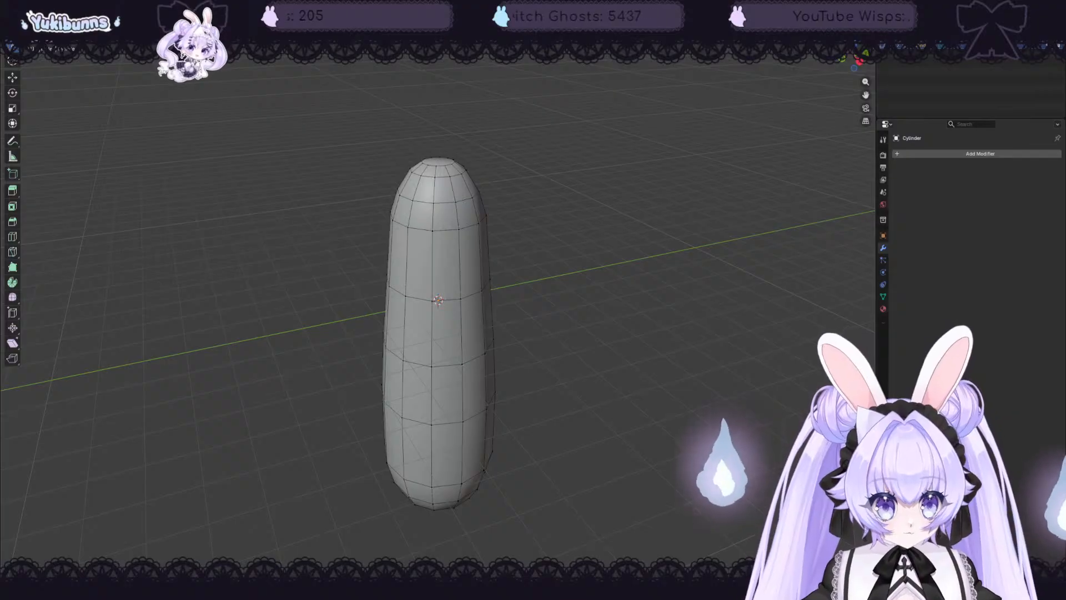
- Select the edge ring around the top cap and the first edges of a vertical line running down the side
{"action": "middle_click_drag", "start_coordinate": [580, 174], "coordinate": [517, 208]}
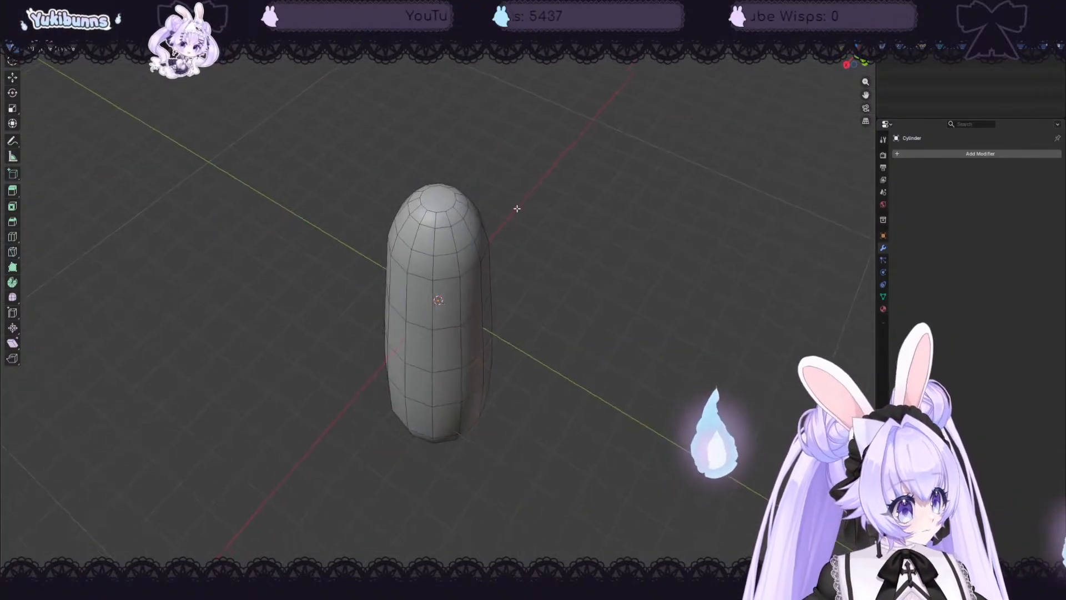
{"action": "middle_click_drag", "start_coordinate": [428, 188], "coordinate": [424, 204]}
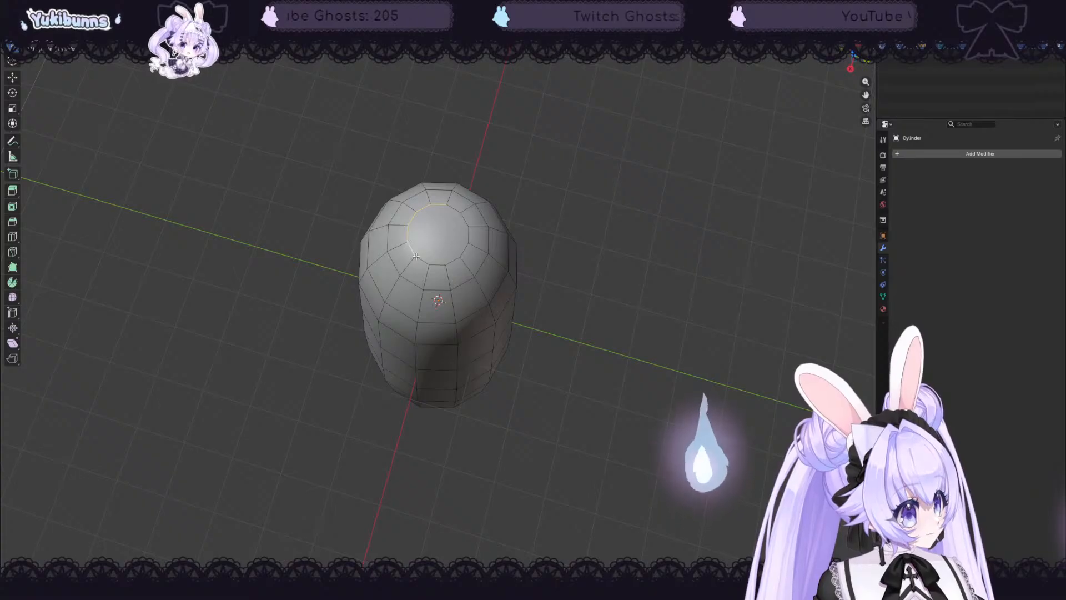
{"action": "left_click", "coordinate": [441, 269], "text": "ctrl"}
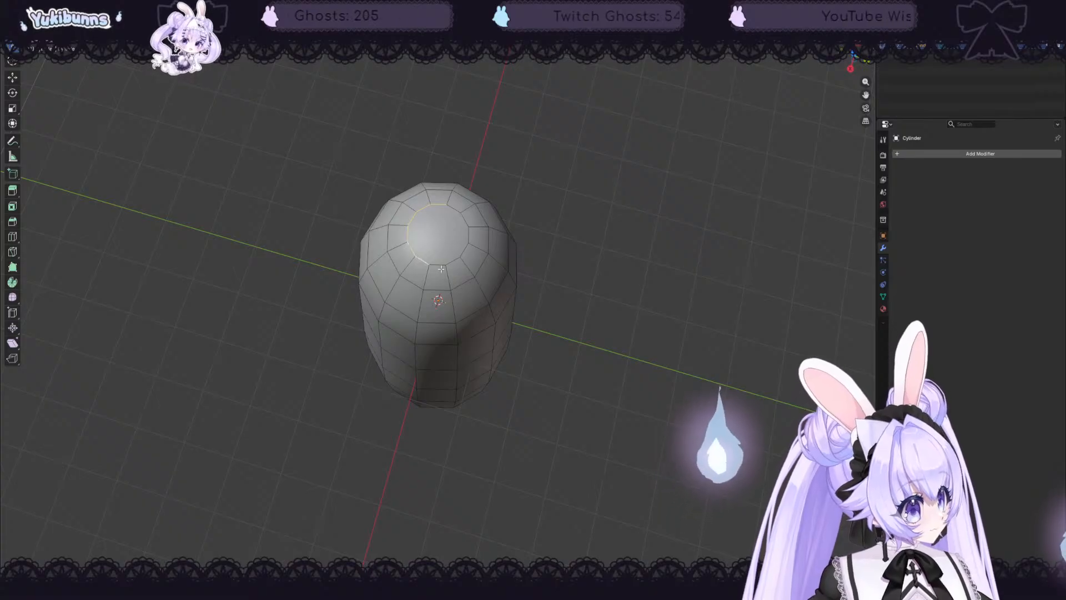
{"action": "left_click", "coordinate": [457, 212], "text": "ctrl"}
{"action": "key", "text": "f"}
{"action": "middle_click_drag", "start_coordinate": [559, 214], "coordinate": [472, 192]}
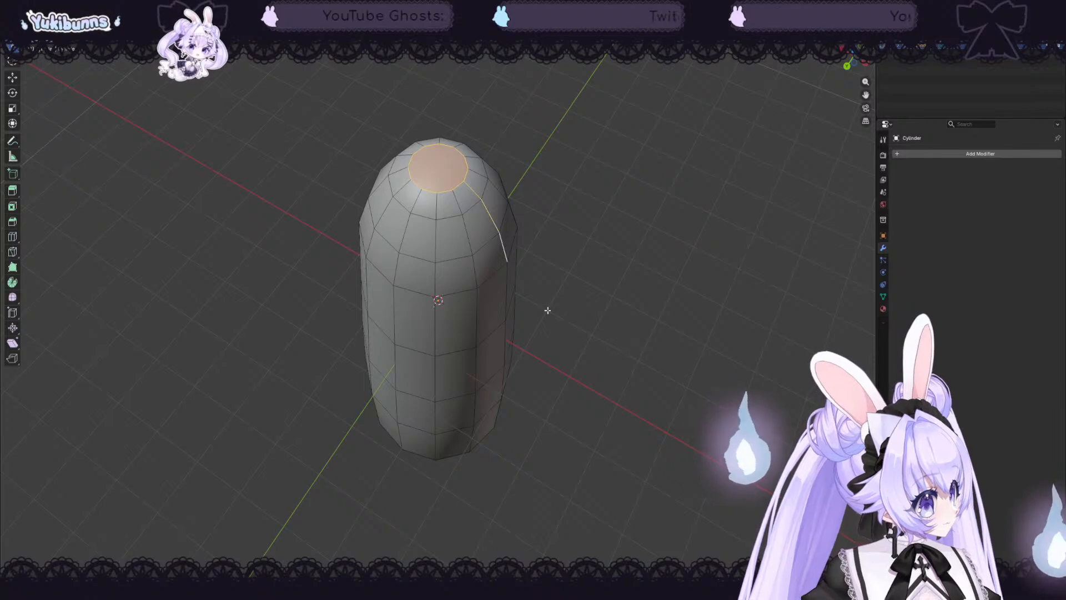
{"action": "middle_click_drag", "start_coordinate": [548, 309], "coordinate": [451, 195]}
- Extend the edge selection down the same vertical line of the body to the bottom cap
{"action": "left_click", "coordinate": [453, 261], "text": "shift"}
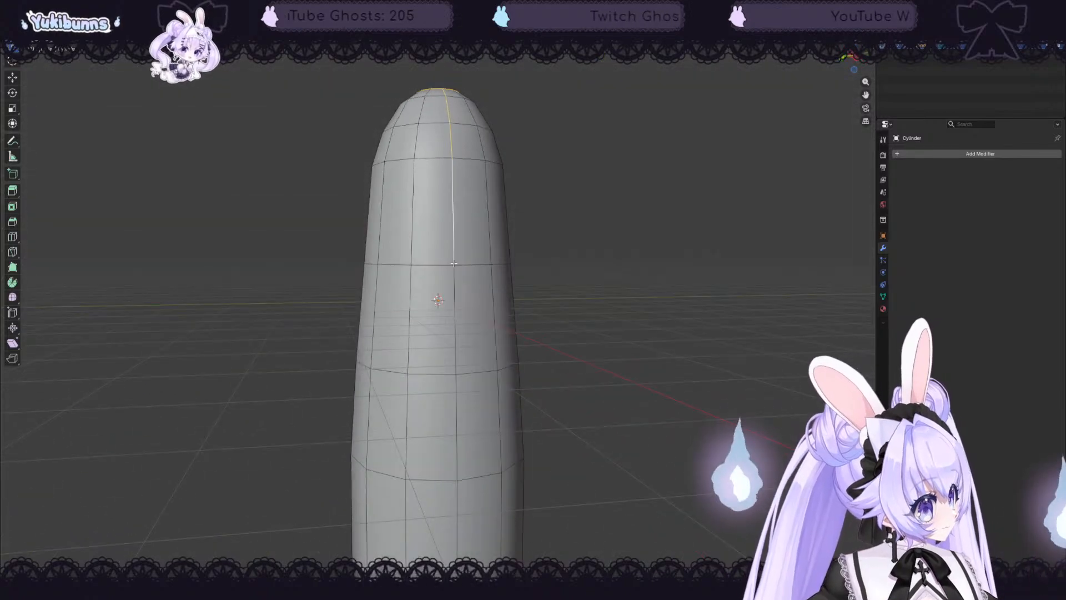
{"action": "left_click", "coordinate": [458, 299], "text": "shift"}
{"action": "left_click", "coordinate": [460, 422], "text": "shift"}
{"action": "middle_click_drag", "start_coordinate": [472, 498], "coordinate": [455, 433]}
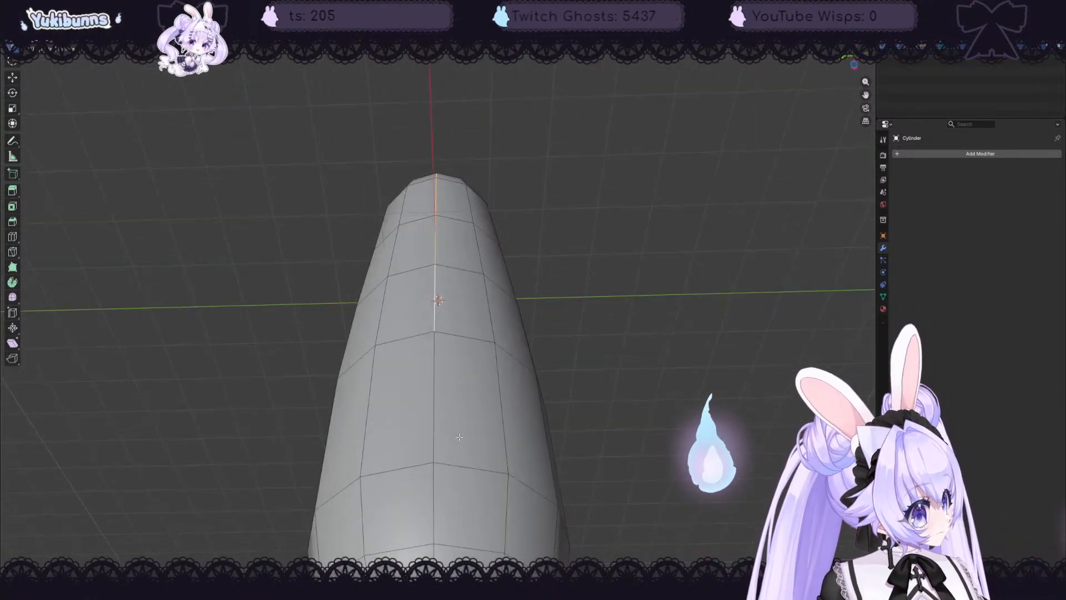
{"action": "left_click", "coordinate": [437, 391], "text": "shift"}
{"action": "middle_click_drag", "start_coordinate": [437, 391], "coordinate": [429, 333]}
{"action": "left_click", "coordinate": [427, 312], "text": "shift"}
{"action": "left_click", "coordinate": [428, 354], "text": "shift"}
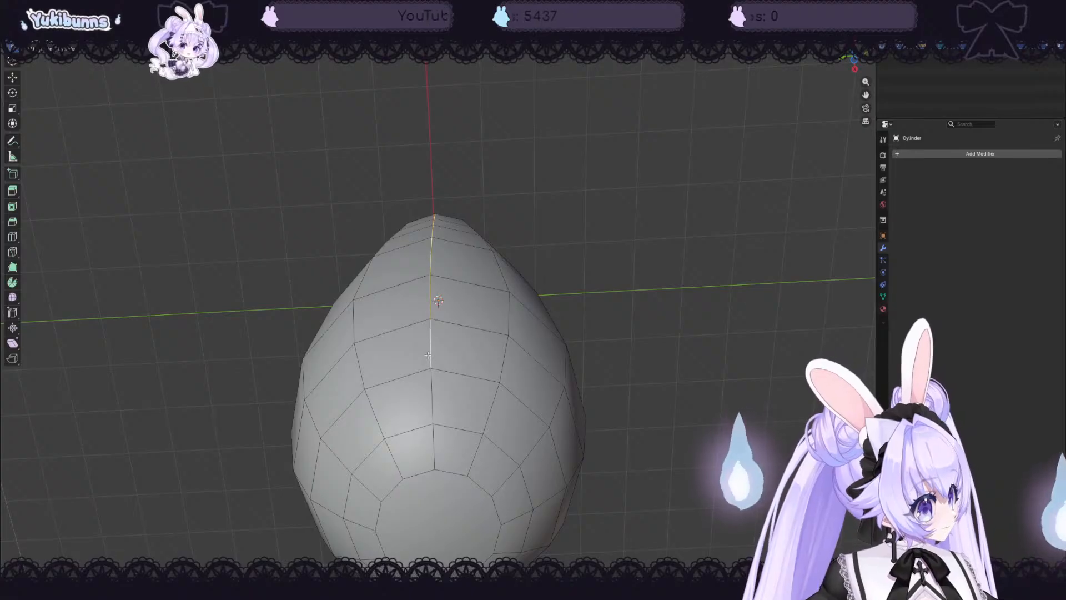
{"action": "left_click", "coordinate": [435, 439], "text": "shift"}
{"action": "left_click", "coordinate": [432, 397], "text": "shift"}
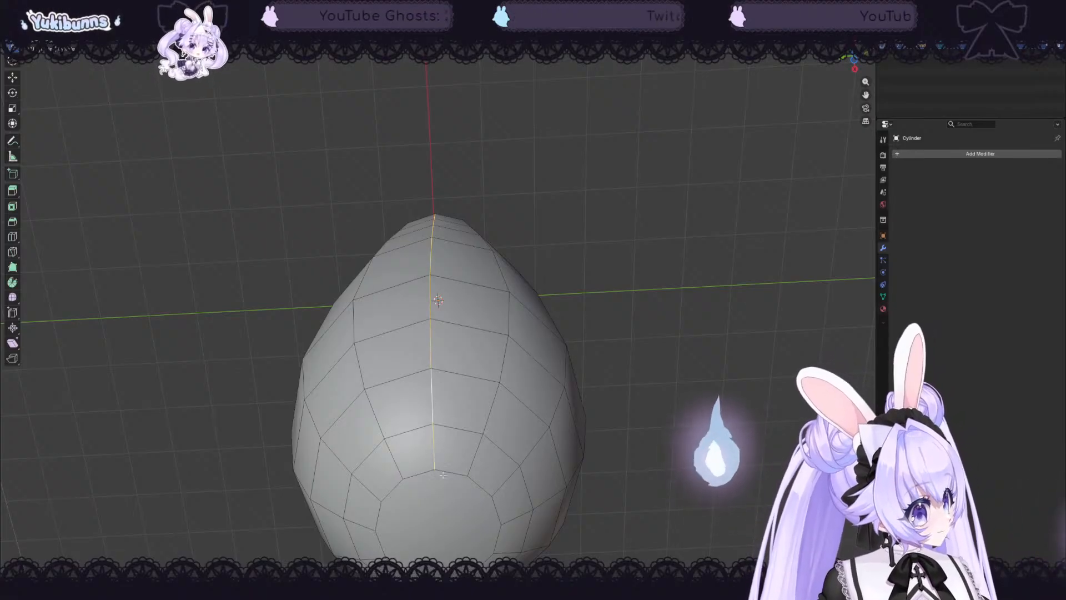
- Add the whole ring of edges around the bottom cap to the selection
{"action": "scroll", "coordinate": [470, 429], "scroll_direction": "down", "scroll_amount": 2}
{"action": "middle_click_drag", "start_coordinate": [470, 429], "coordinate": [472, 416]}
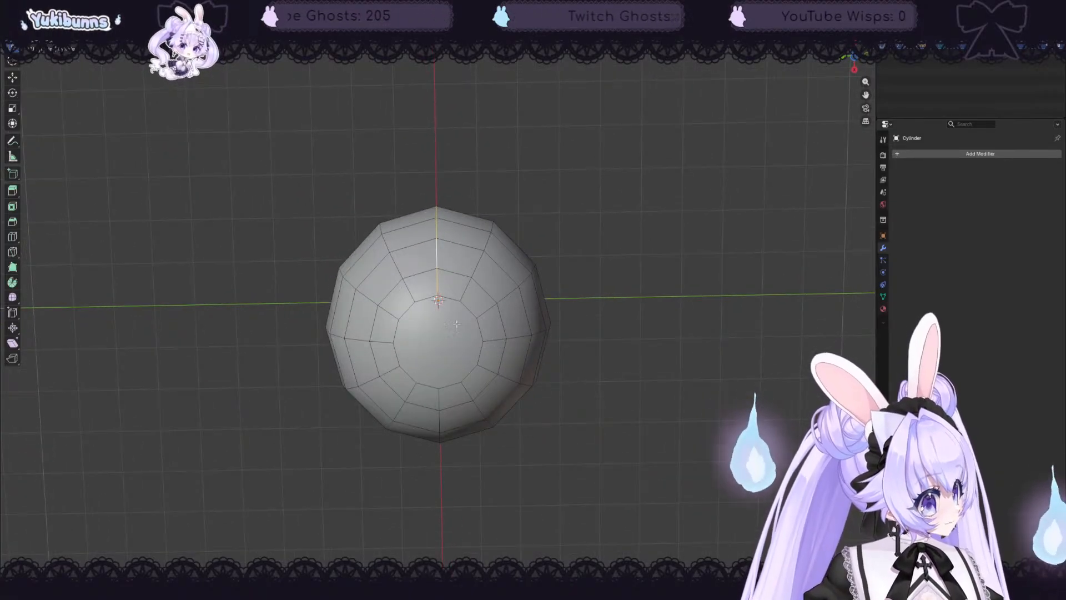
{"action": "left_click", "coordinate": [451, 304], "text": "shift"}
{"action": "left_click", "coordinate": [425, 302], "text": "shift"}
{"action": "left_click", "coordinate": [407, 314], "text": "shift"}
{"action": "left_click", "coordinate": [396, 336], "text": "shift"}
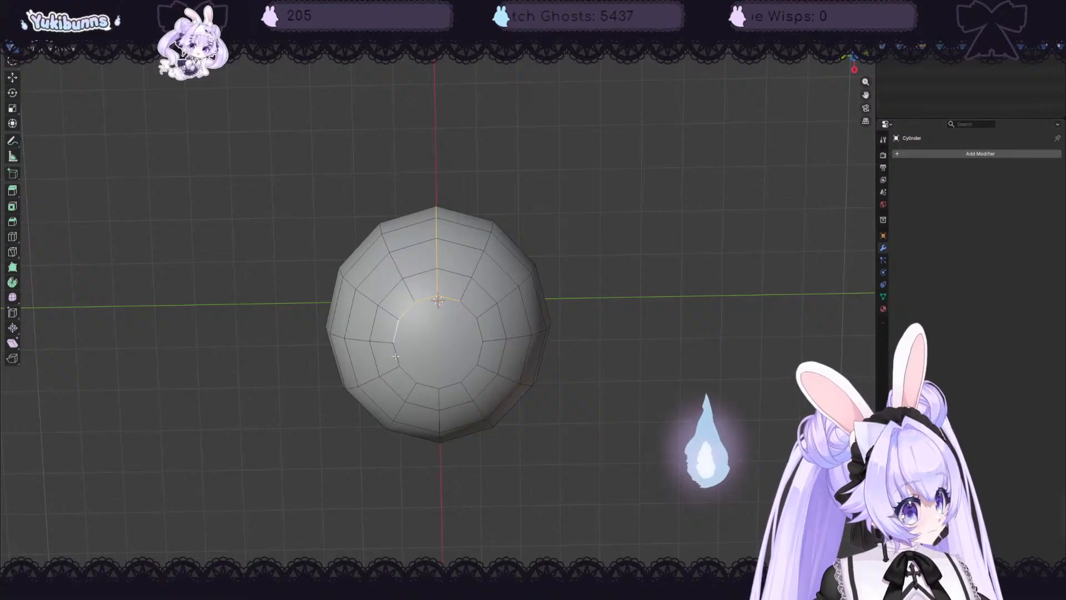
{"action": "left_click", "coordinate": [396, 356], "text": "shift"}
{"action": "left_click", "coordinate": [408, 374], "text": "shift"}
{"action": "left_click", "coordinate": [428, 385], "text": "shift"}
{"action": "left_click", "coordinate": [450, 386], "text": "shift"}
{"action": "left_click", "coordinate": [469, 375], "text": "shift"}
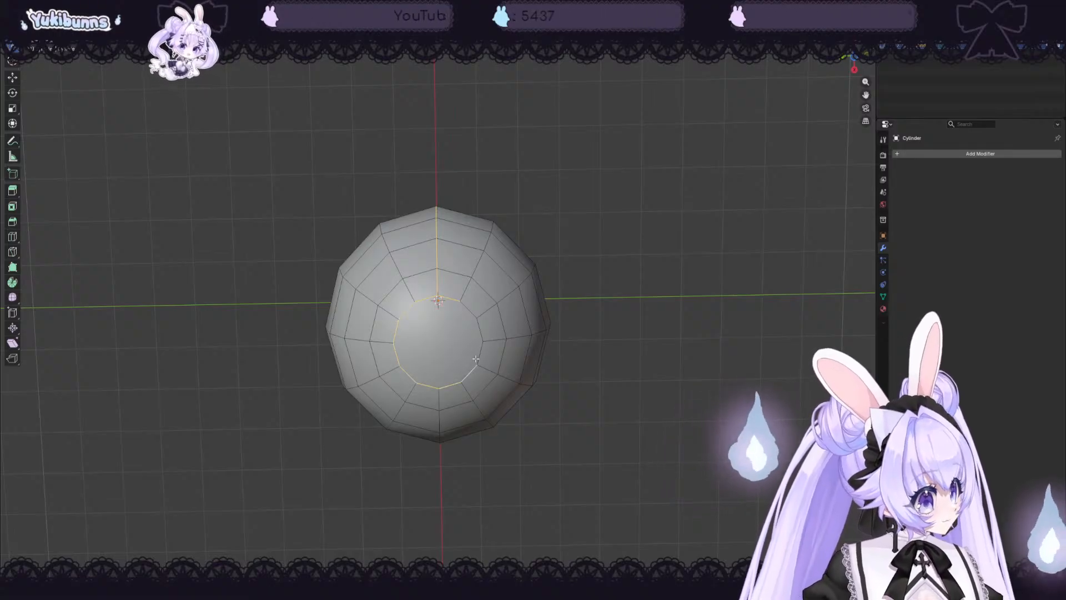
{"action": "left_click", "coordinate": [479, 351], "text": "shift"}
{"action": "left_click", "coordinate": [479, 328], "text": "shift"}
{"action": "left_click", "coordinate": [468, 308], "text": "shift"}
{"action": "key", "text": "f"}
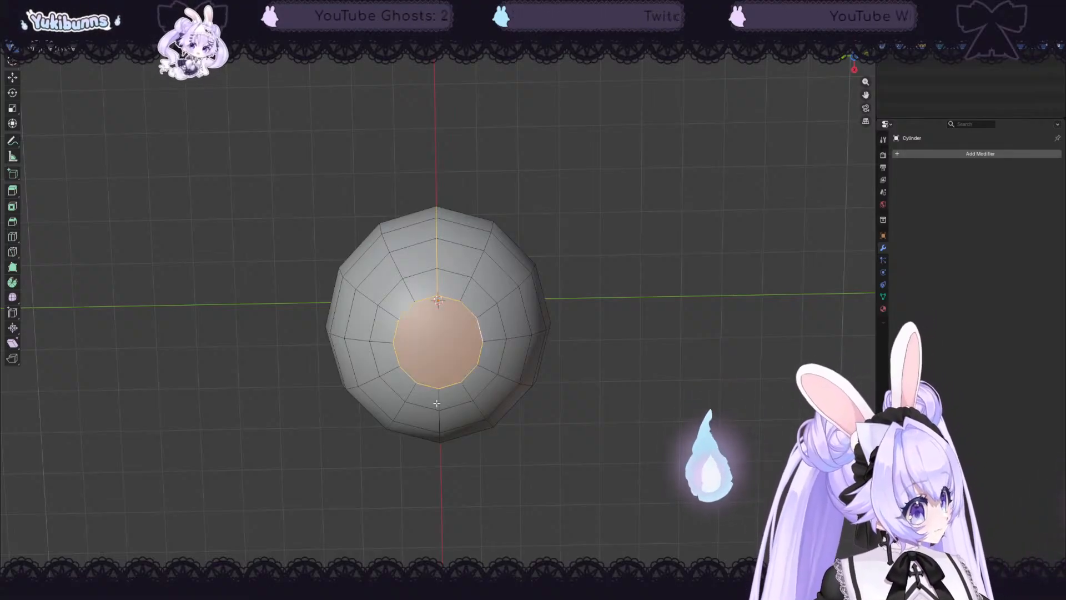
- Add the vertical line of edges on the opposite side, from the top cap to the bottom cap, to the selection
{"action": "middle_click_drag", "start_coordinate": [449, 434], "coordinate": [444, 406]}
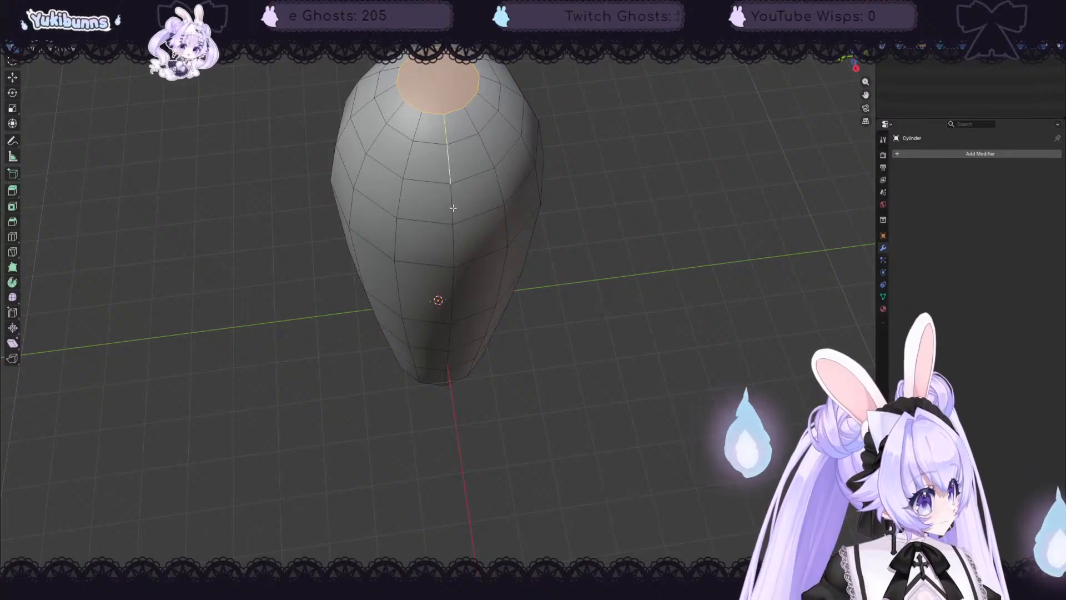
{"action": "middle_click_drag", "start_coordinate": [453, 267], "coordinate": [504, 277]}
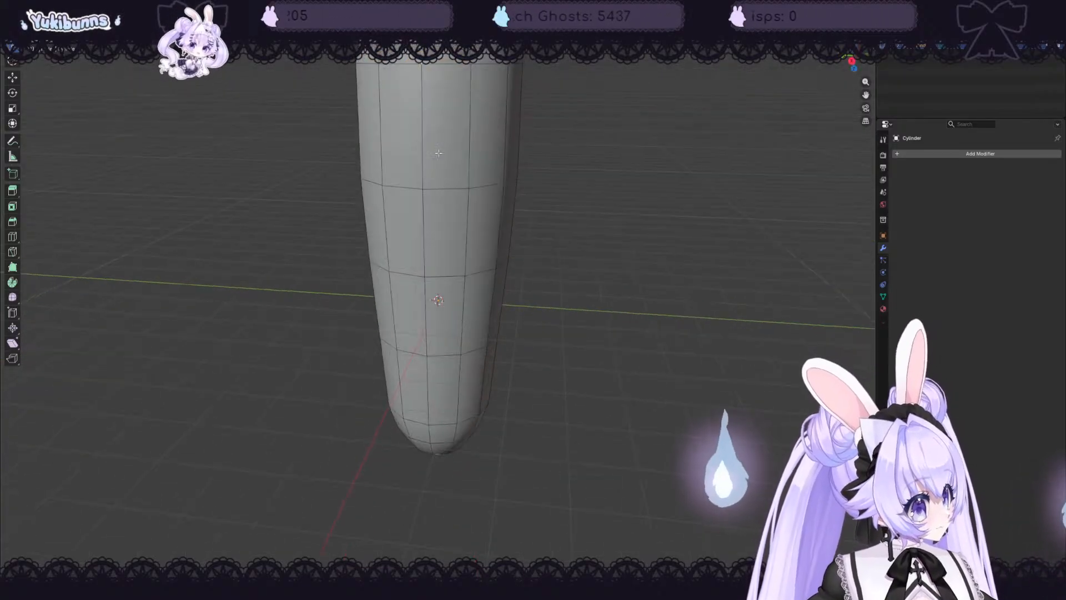
{"action": "left_click", "coordinate": [424, 151], "text": "shift"}
{"action": "left_click", "coordinate": [424, 231], "text": "shift"}
{"action": "left_click", "coordinate": [427, 314], "text": "shift"}
{"action": "left_click", "coordinate": [425, 388], "text": "shift"}
{"action": "middle_click_drag", "start_coordinate": [447, 414], "coordinate": [453, 342]}
{"action": "left_click", "coordinate": [428, 382], "text": "shift"}
{"action": "left_click", "coordinate": [432, 417], "text": "shift"}
{"action": "left_click", "coordinate": [434, 439], "text": "shift"}
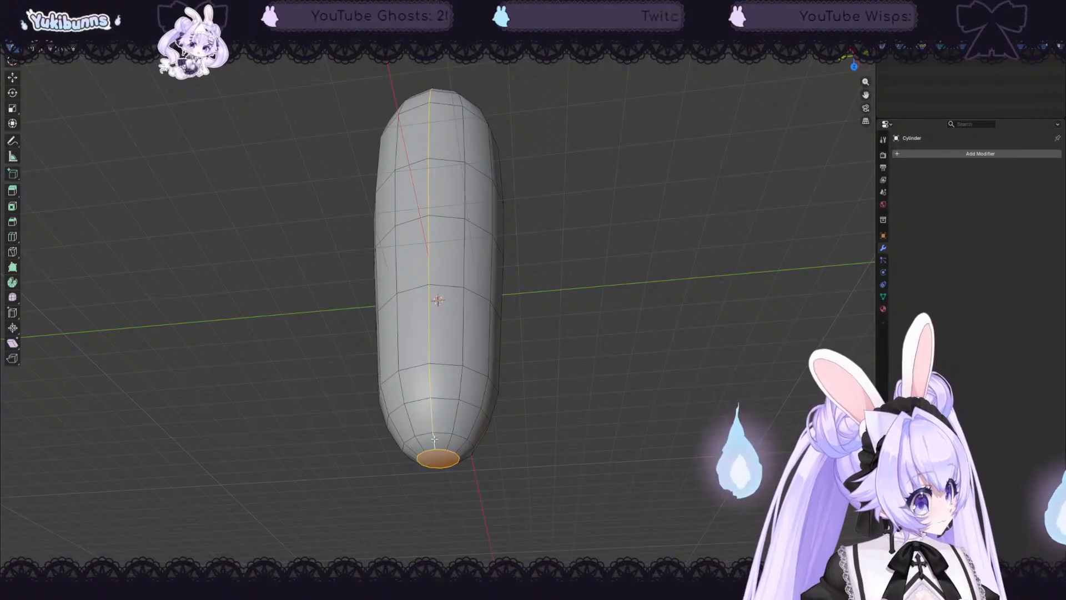
- Mark the selected cap rings and side edges as seams, and select the whole mesh
{"action": "right_click", "coordinate": [445, 395]}
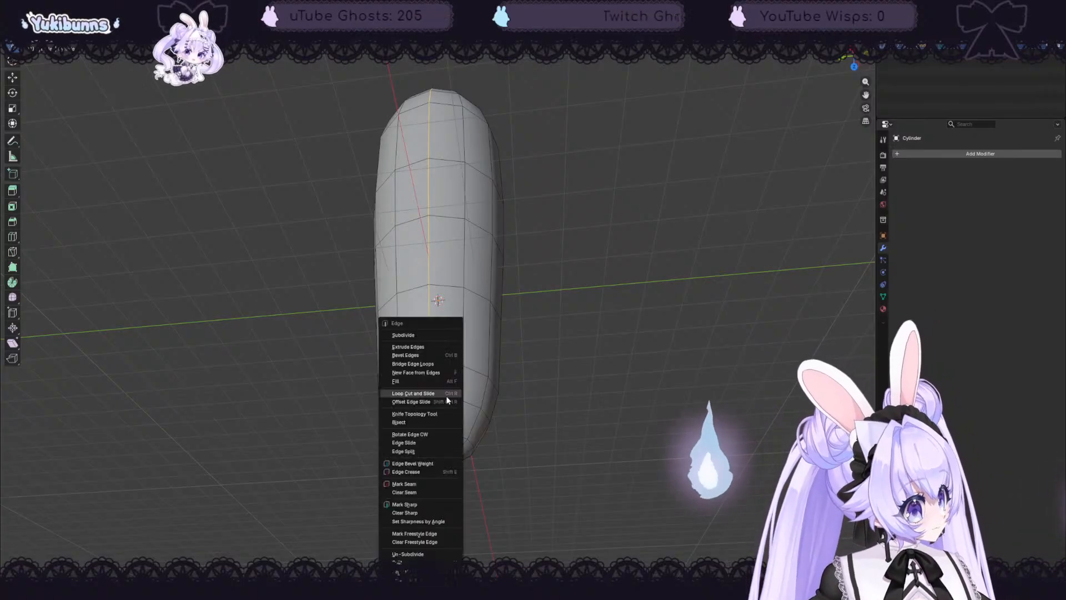
{"action": "left_click", "coordinate": [422, 478]}
{"action": "middle_click_drag", "start_coordinate": [618, 267], "coordinate": [561, 305]}
{"action": "key", "text": "a"}
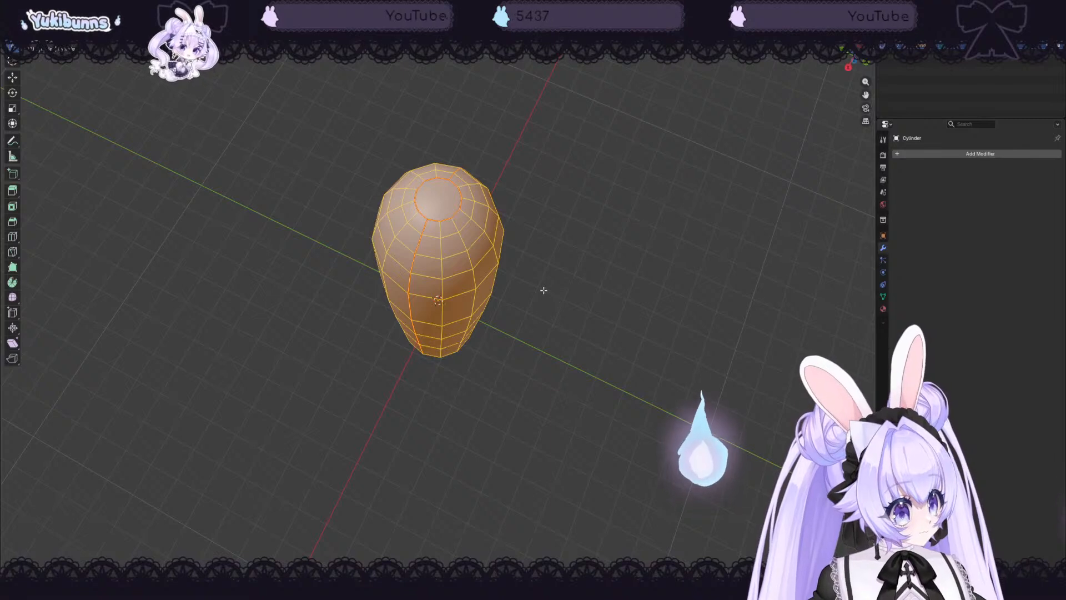
- Unwrap the whole mesh with Smart UV Project at a 90° angle limit and show the result in the UV Editing workspace
{"action": "key", "text": "u"}
{"action": "left_click", "coordinate": [539, 318]}
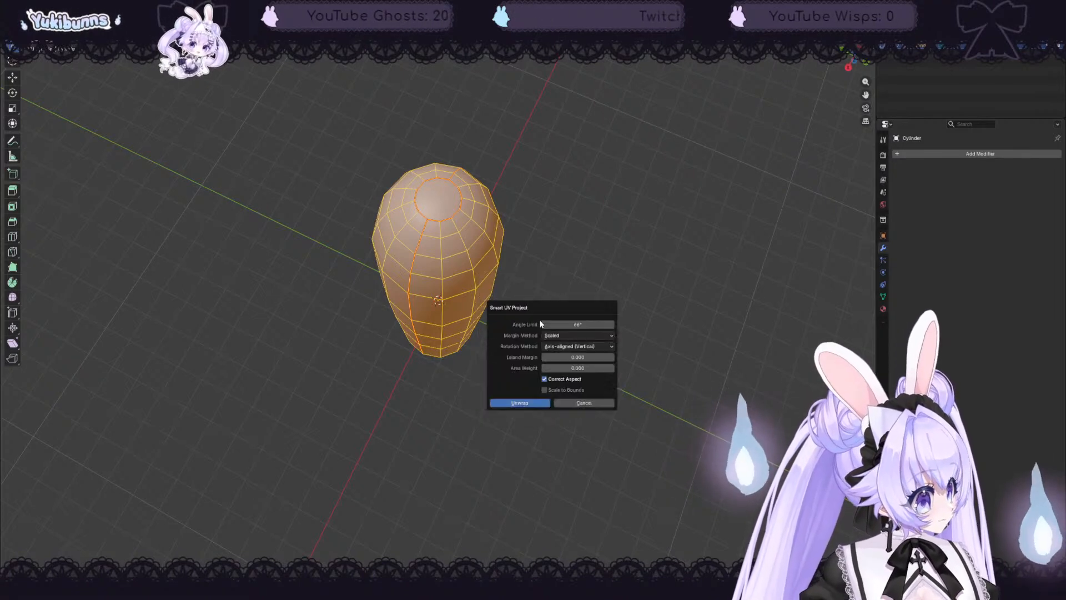
{"action": "left_click", "coordinate": [569, 325]}
{"action": "type", "text": "90"}
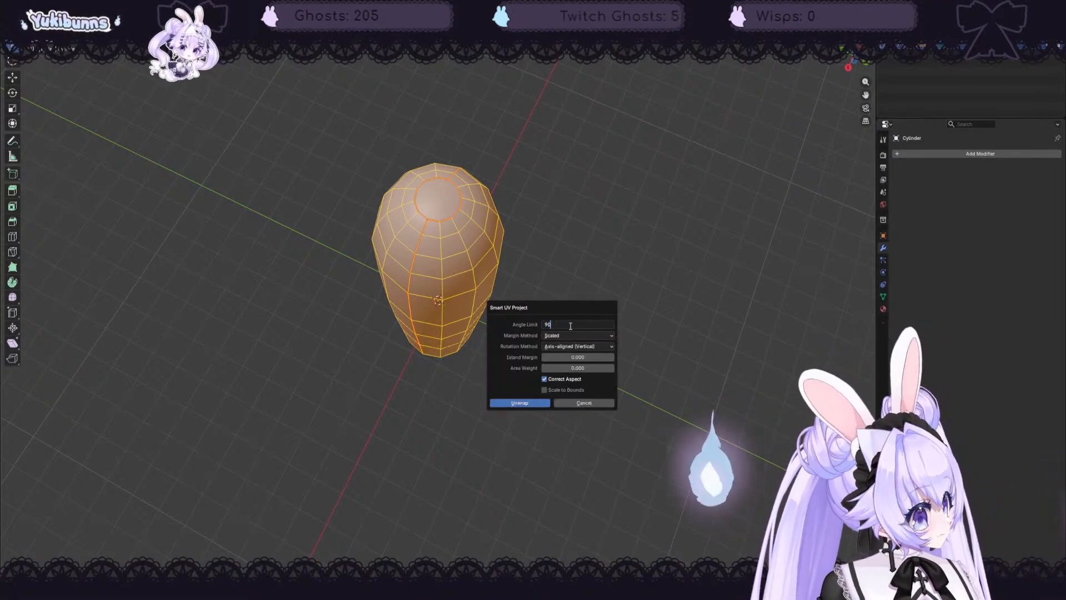
{"action": "left_click", "coordinate": [528, 405]}
{"action": "left_click", "coordinate": [528, 404]}
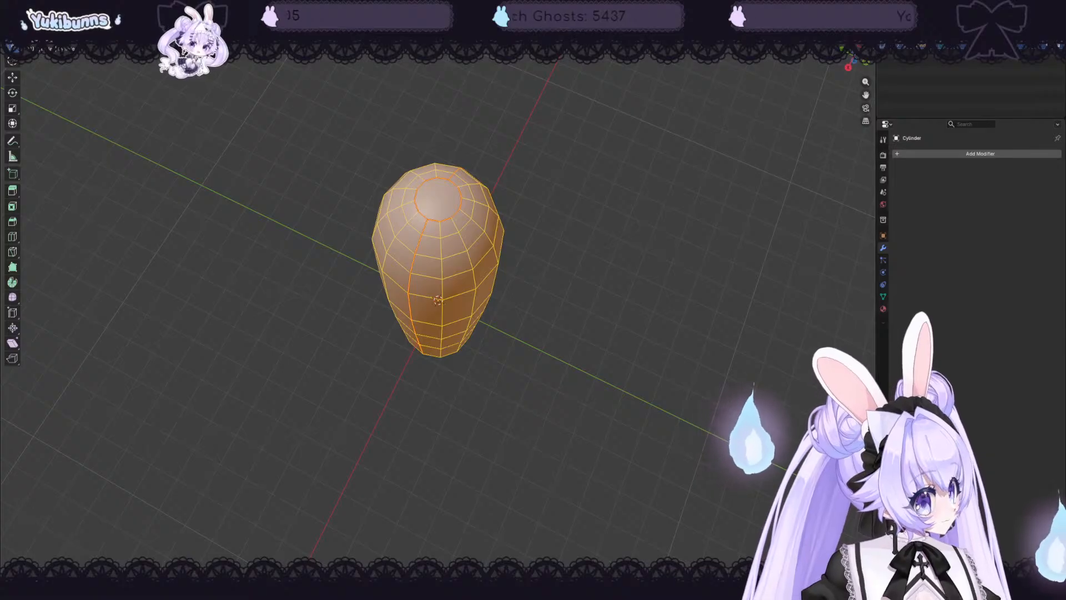
{"action": "left_click", "coordinate": [240, 7]}
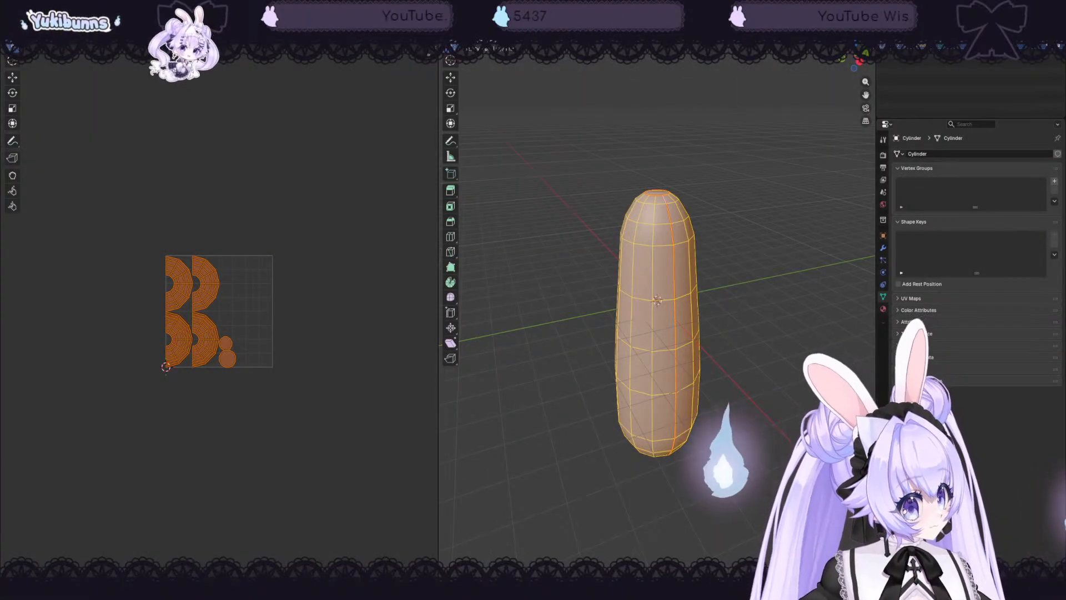
{"action": "scroll", "coordinate": [145, 352], "scroll_direction": "up", "scroll_amount": 6}
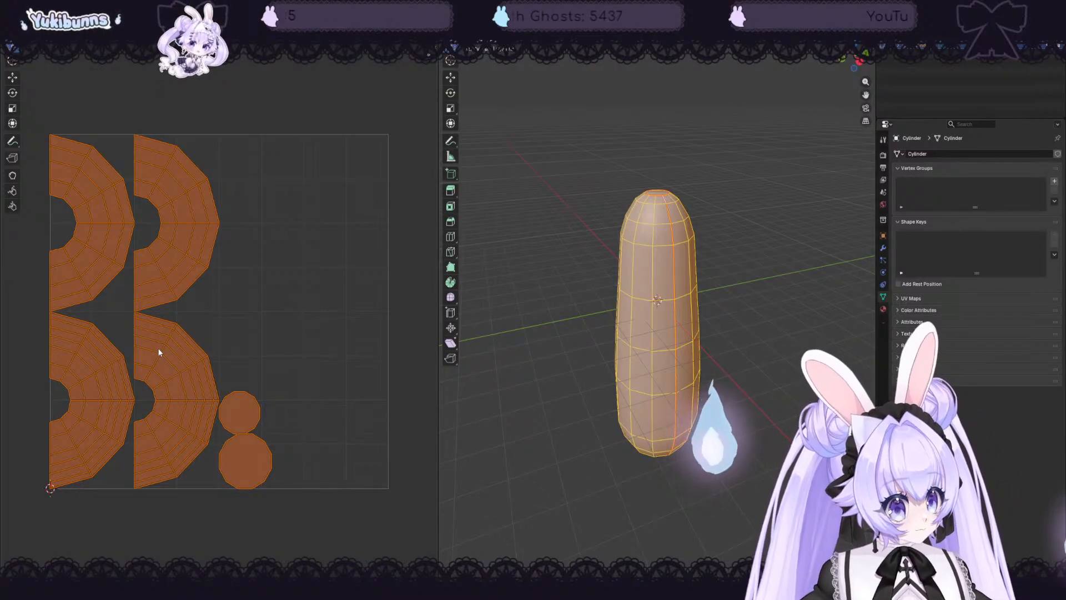
- Select single faces at different heights of the body in face mode to check where each one lies in the UV layout
{"action": "left_click", "coordinate": [694, 335]}
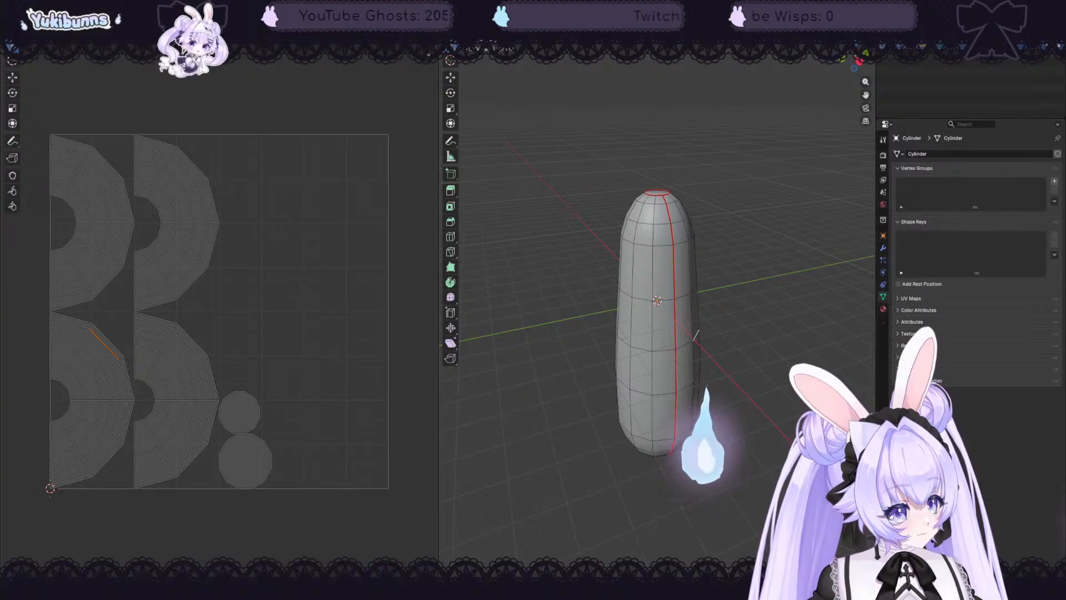
{"action": "key", "text": "3"}
{"action": "left_click", "coordinate": [661, 257]}
{"action": "left_click", "coordinate": [649, 234]}
{"action": "left_click", "coordinate": [650, 218]}
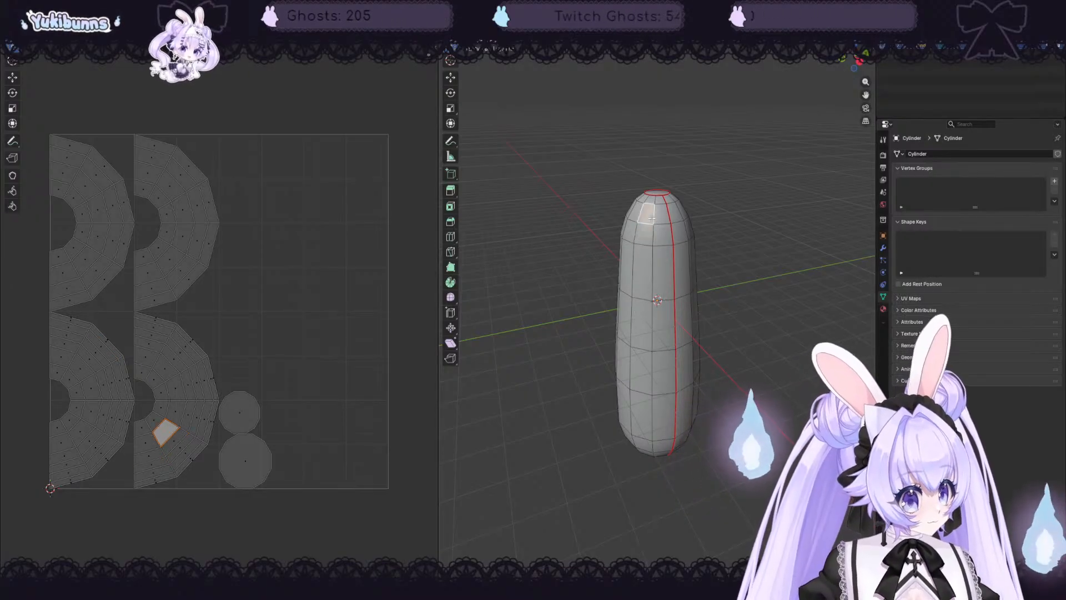
{"action": "left_click", "coordinate": [646, 446]}
{"action": "left_click", "coordinate": [642, 419]}
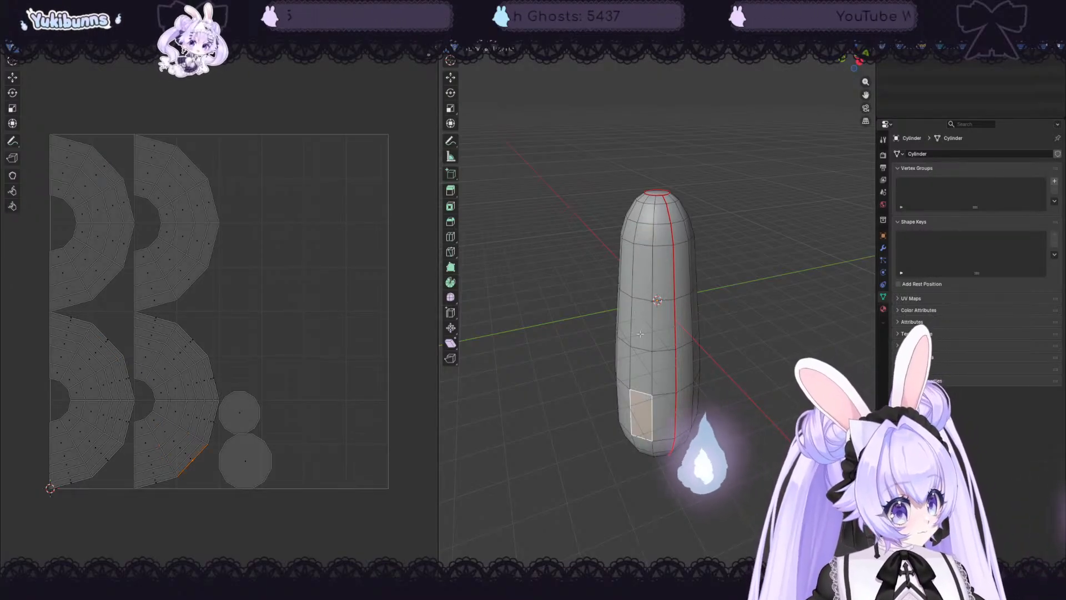
{"action": "left_click", "coordinate": [641, 334]}
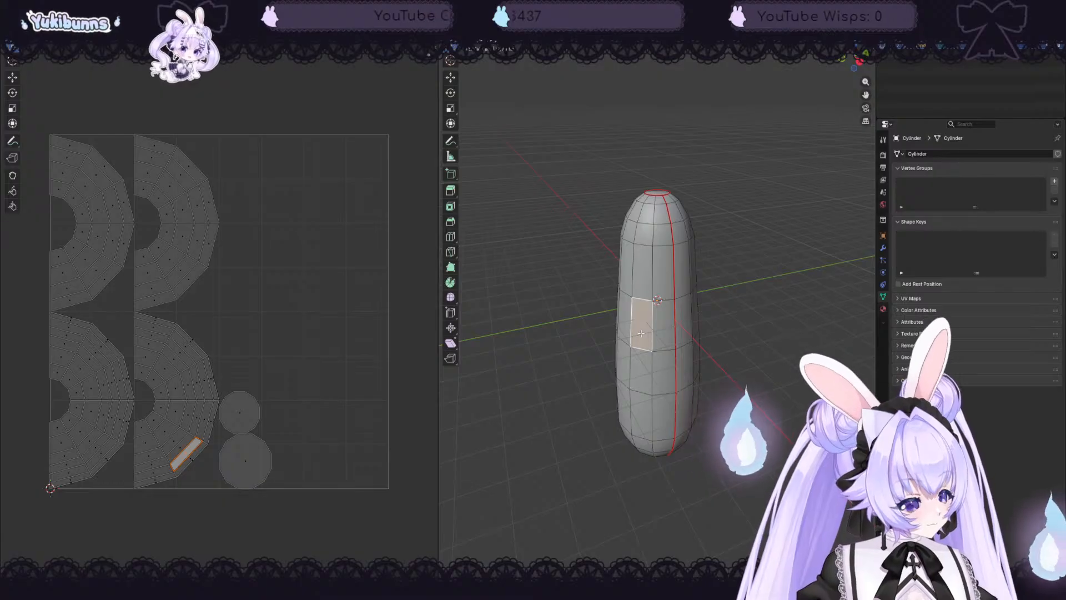
- Move the two round cap islands away from the side islands, the larger to the lower right and the smaller to the upper right of the UV square
{"action": "left_click", "coordinate": [309, 325]}
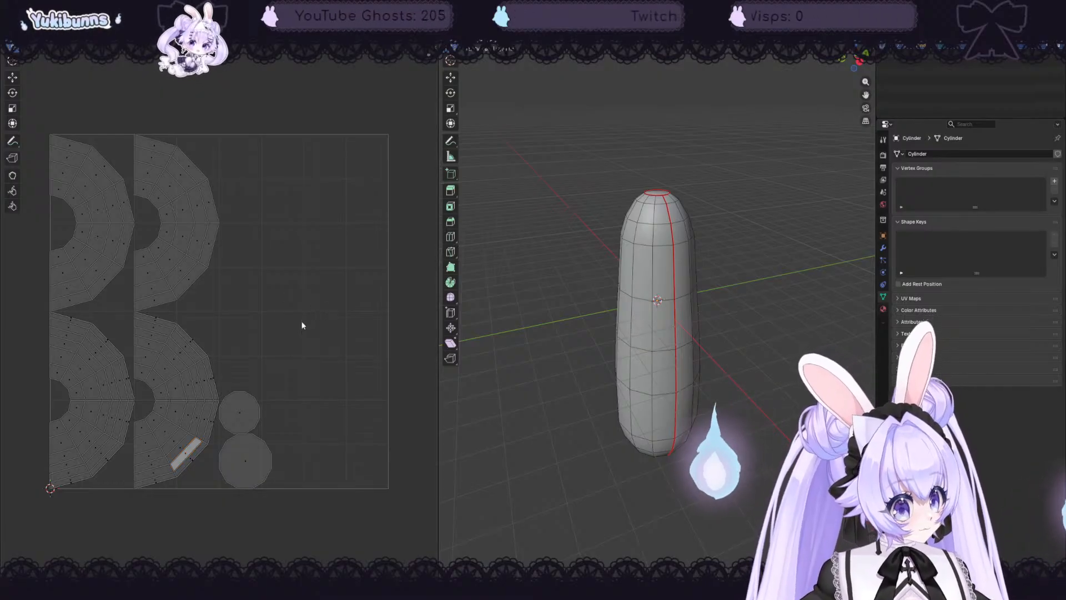
{"action": "left_click", "coordinate": [259, 458]}
{"action": "left_click_drag", "start_coordinate": [259, 457], "coordinate": [218, 443]}
{"action": "left_click", "coordinate": [12, 77]}
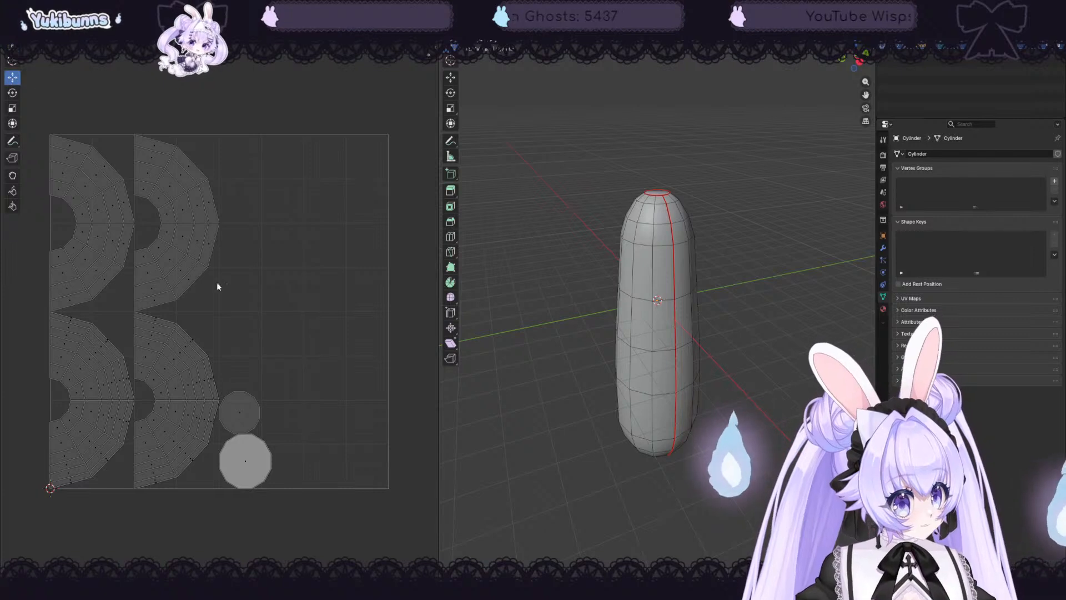
{"action": "left_click", "coordinate": [247, 464]}
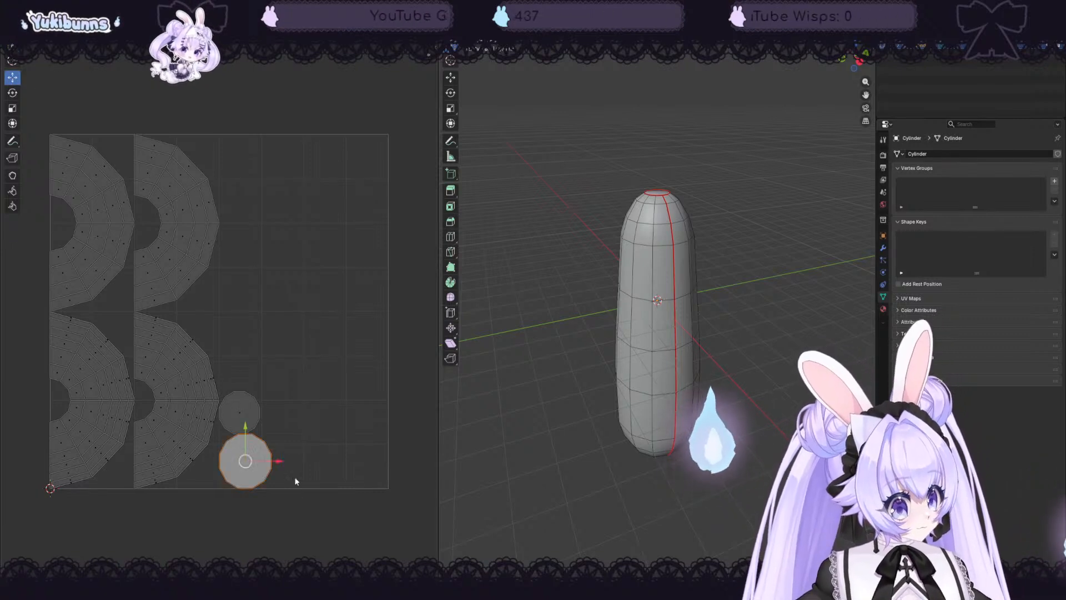
{"action": "left_click_drag", "start_coordinate": [262, 458], "coordinate": [354, 445]}
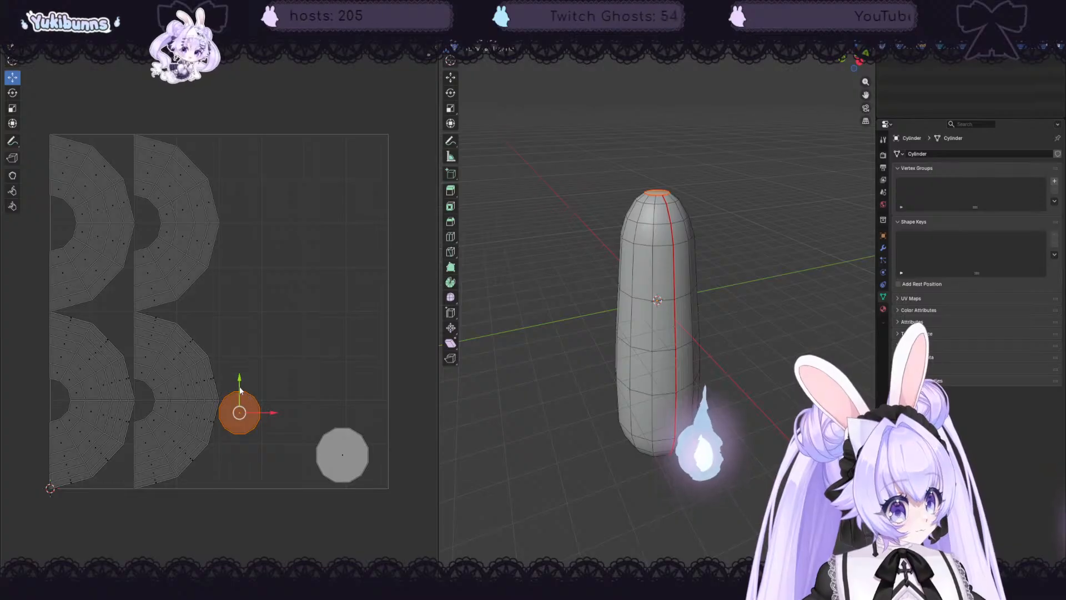
{"action": "left_click_drag", "start_coordinate": [240, 390], "coordinate": [383, 169]}
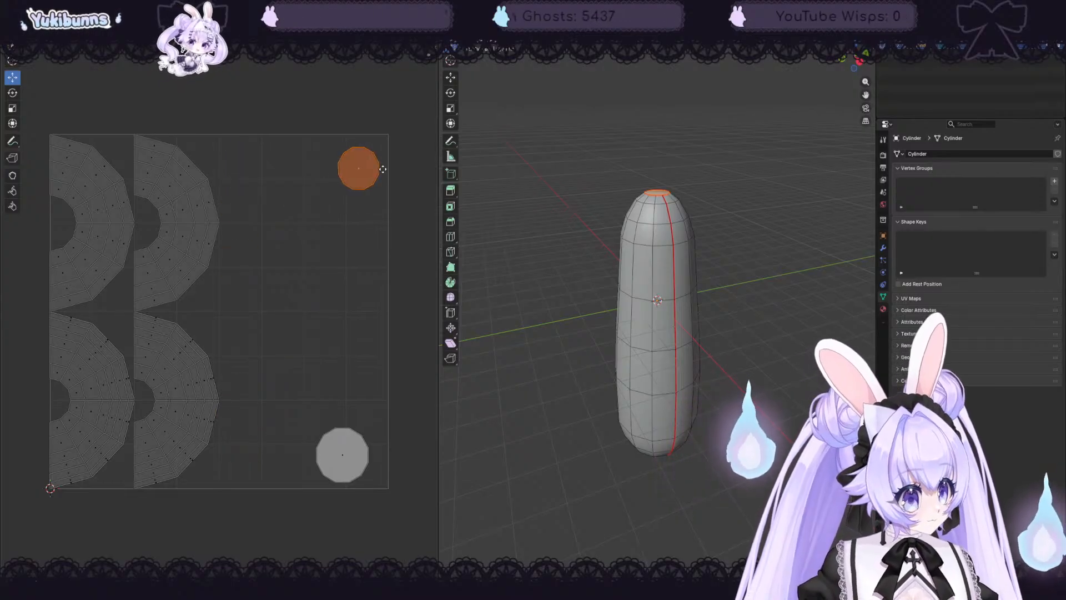
- Move the two half-ring islands of the second column to the right, clear of the first column and the cap islands
{"action": "left_click_drag", "start_coordinate": [132, 113], "coordinate": [227, 302]}
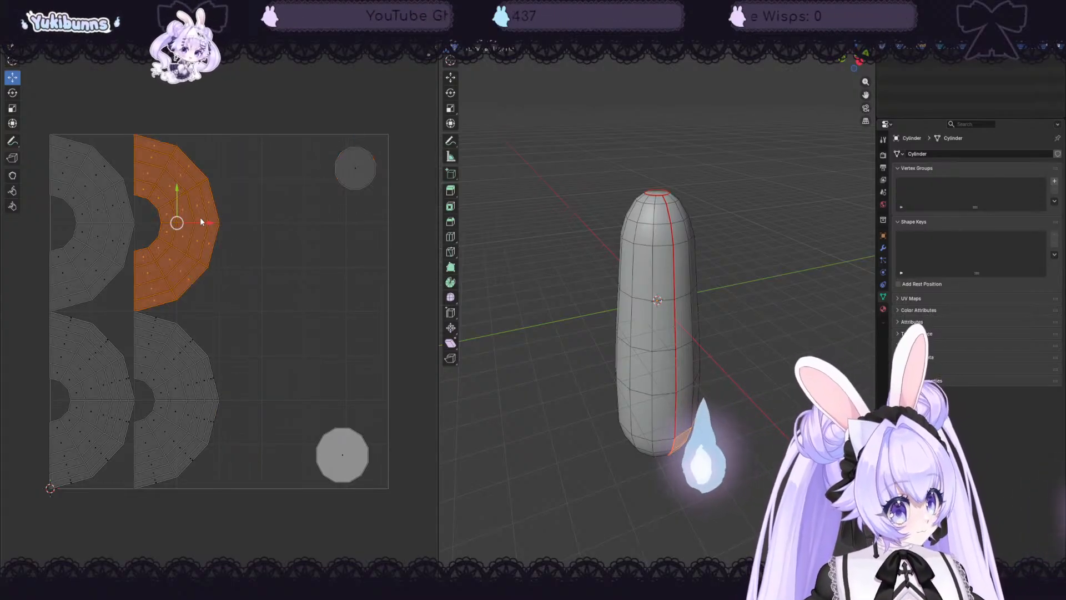
{"action": "left_click_drag", "start_coordinate": [200, 218], "coordinate": [323, 230]}
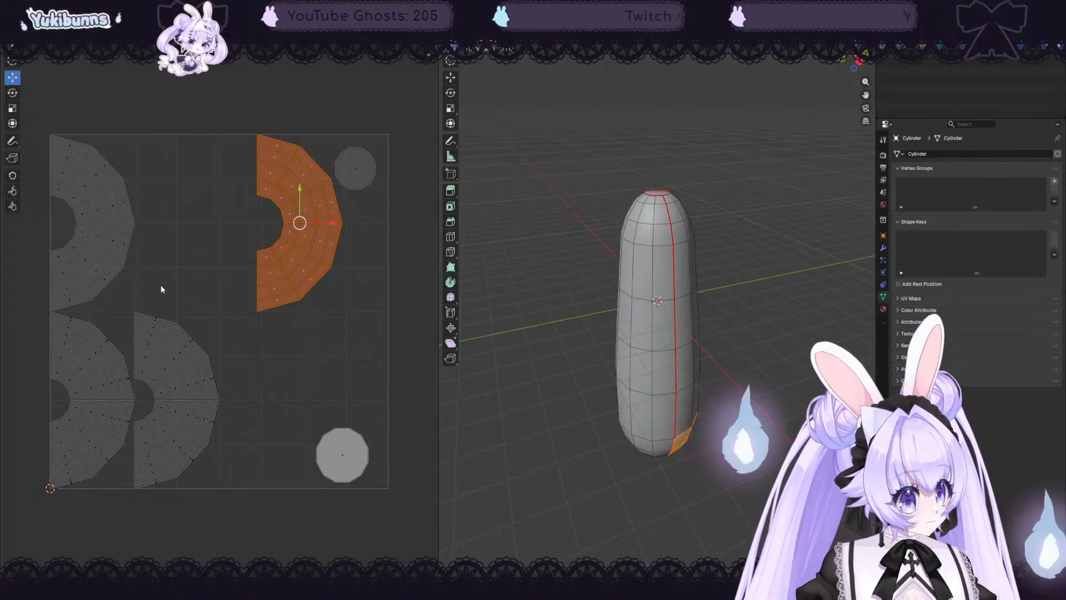
{"action": "left_click_drag", "start_coordinate": [142, 286], "coordinate": [216, 502]}
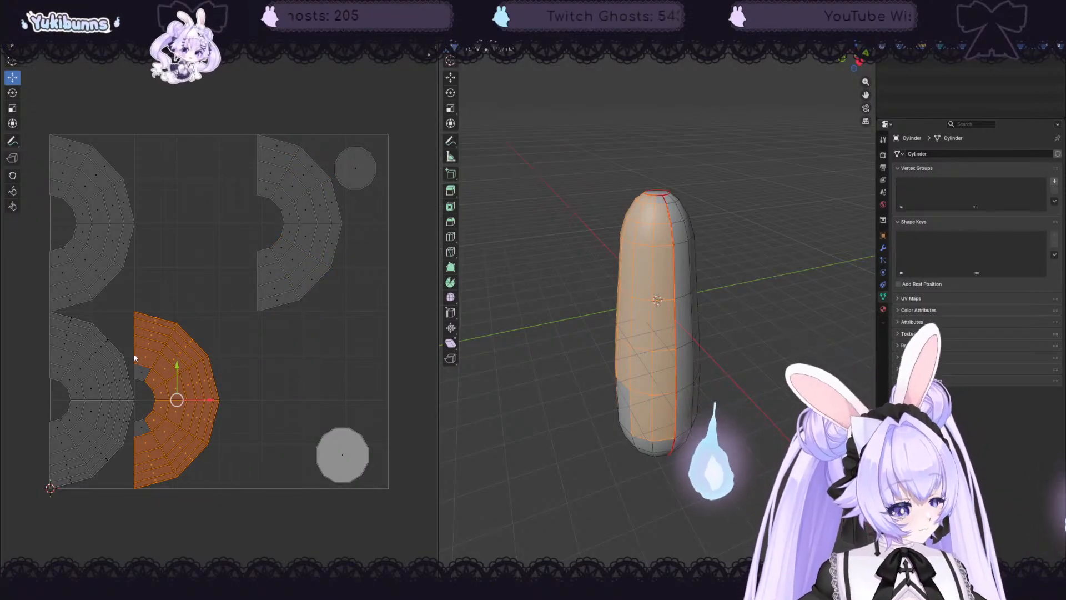
{"action": "left_click_drag", "start_coordinate": [143, 290], "coordinate": [167, 462]}
{"action": "left_click_drag", "start_coordinate": [141, 271], "coordinate": [212, 499]}
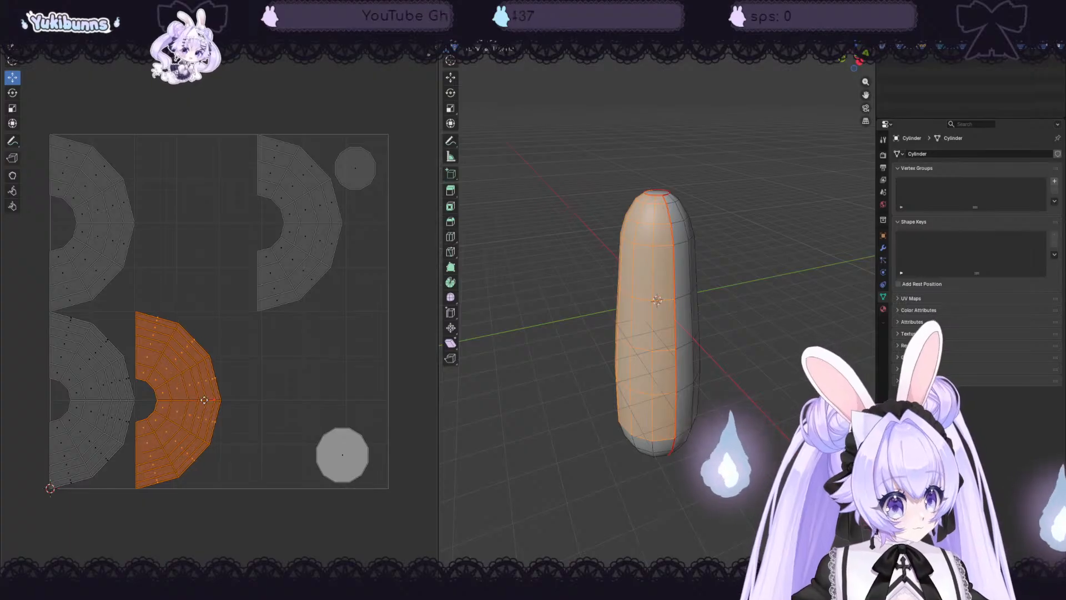
{"action": "left_click_drag", "start_coordinate": [204, 400], "coordinate": [268, 401]}
{"action": "left_click_drag", "start_coordinate": [248, 366], "coordinate": [246, 355]}
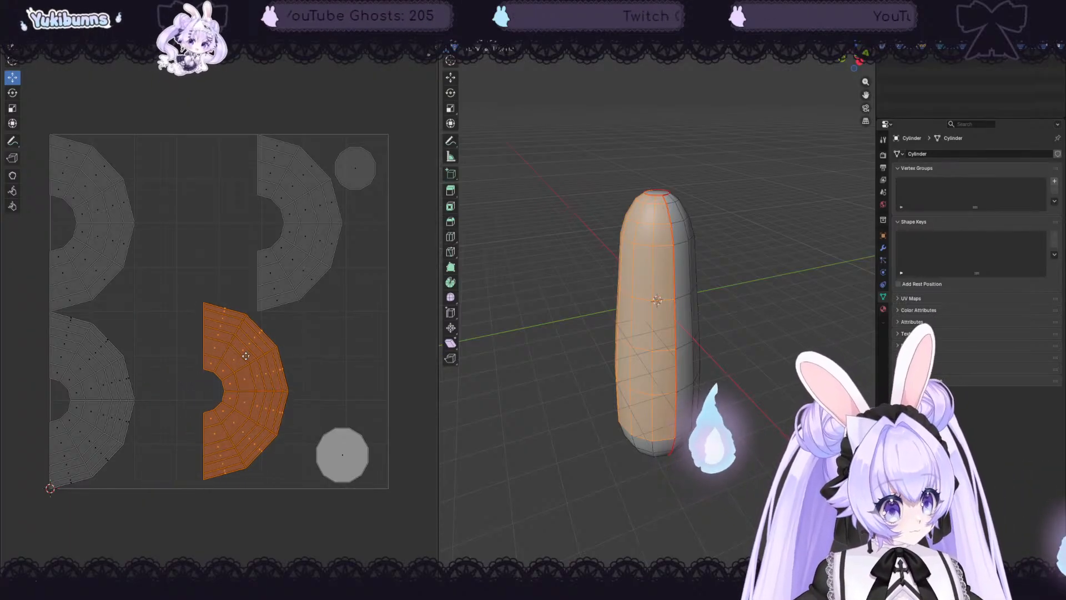
- Move the two half-ring islands of the first column inward from the UV square's left edge, leaving gaps to their neighbours
{"action": "left_click_drag", "start_coordinate": [42, 118], "coordinate": [146, 298]}
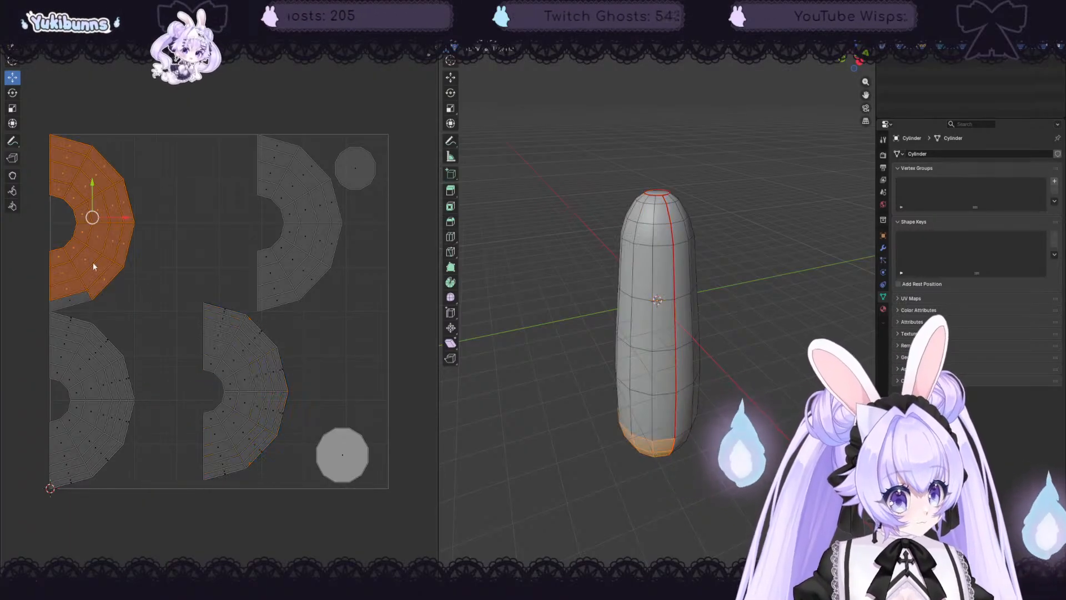
{"action": "left_click_drag", "start_coordinate": [119, 222], "coordinate": [214, 222]}
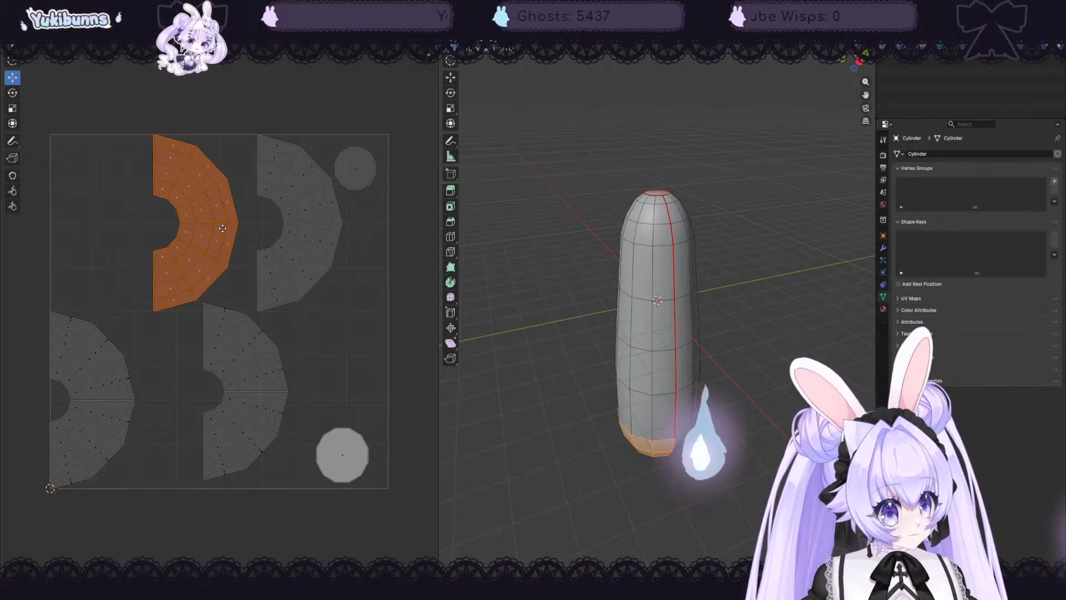
{"action": "left_click_drag", "start_coordinate": [28, 275], "coordinate": [138, 507]}
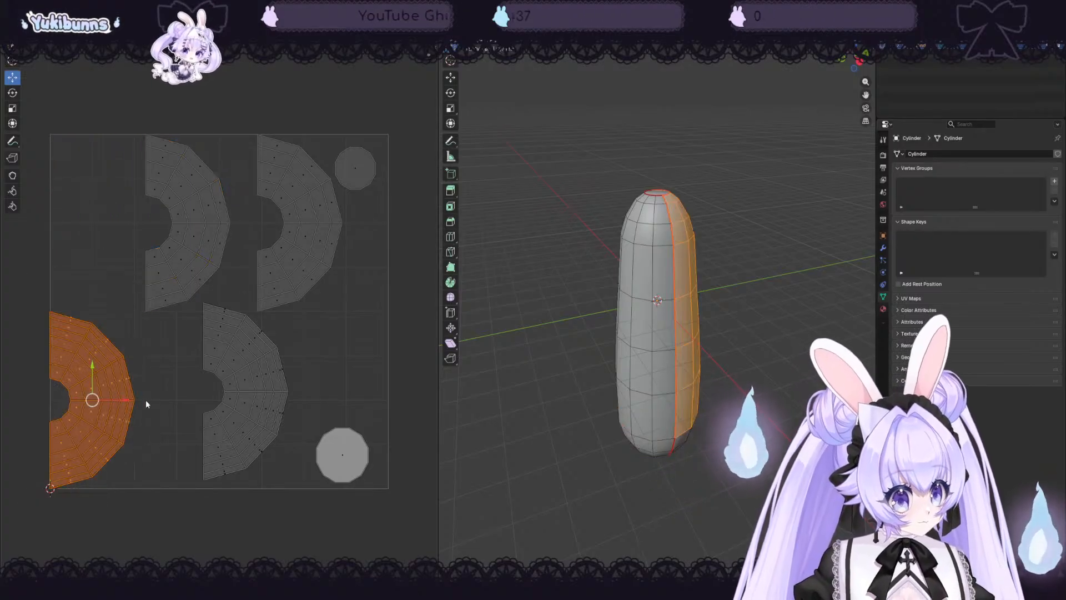
{"action": "left_click_drag", "start_coordinate": [131, 399], "coordinate": [165, 398]}
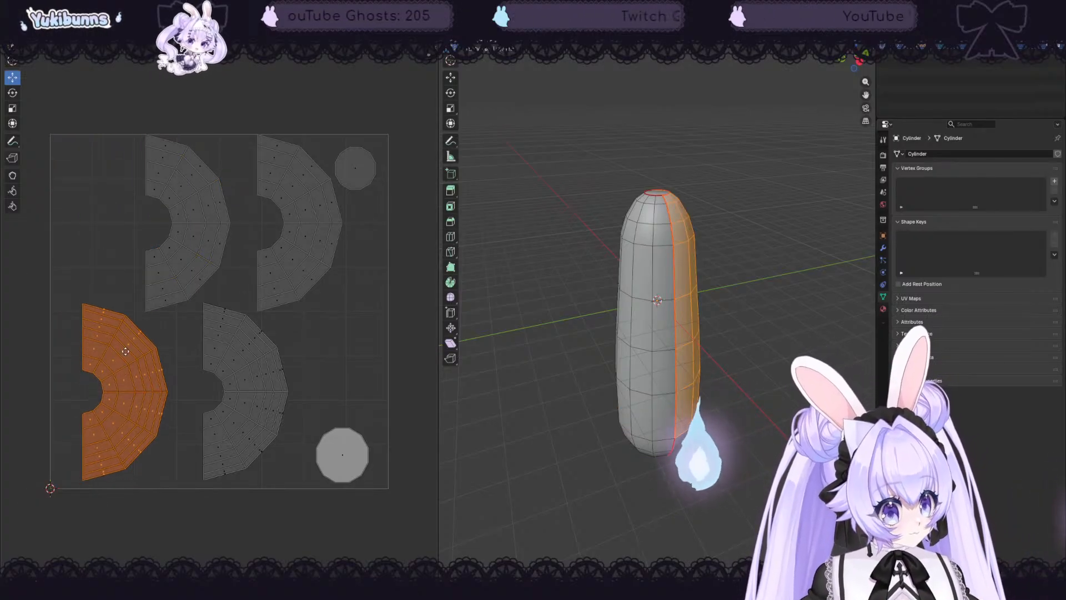
{"action": "left_click_drag", "start_coordinate": [126, 351], "coordinate": [125, 345]}
{"action": "left_click", "coordinate": [194, 512]}
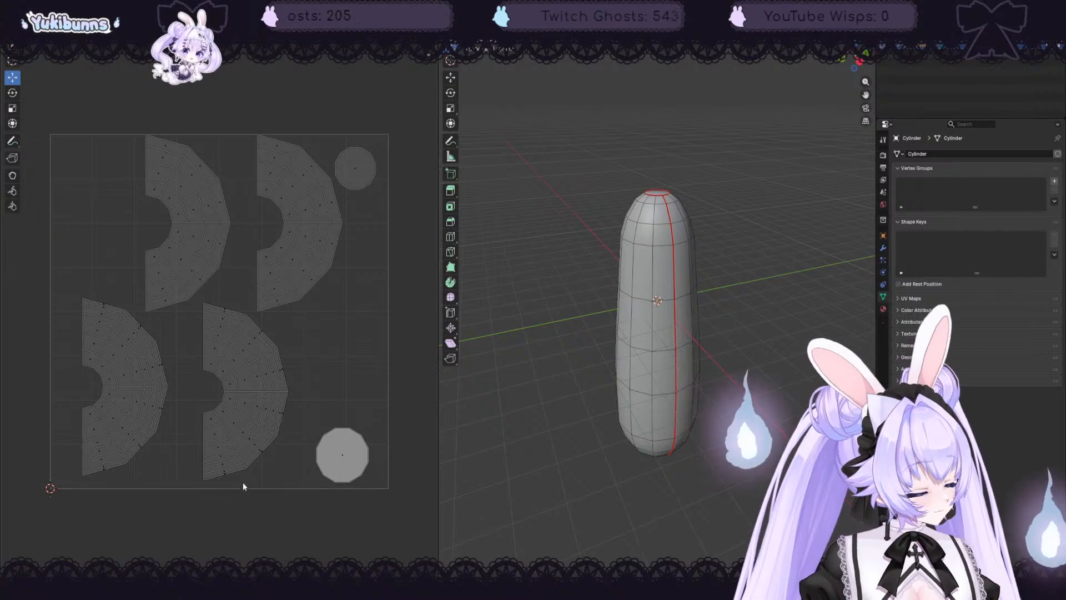
- Create a new blank image named CornTEX with alpha behind the UV layout
{"action": "left_click", "coordinate": [240, 48]}
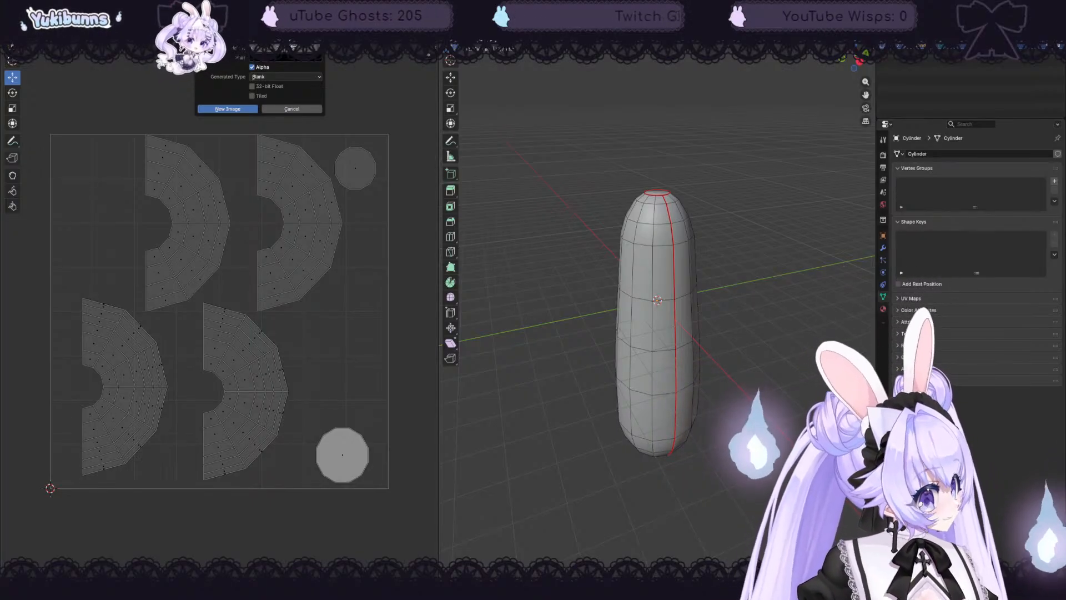
{"action": "left_click", "coordinate": [231, 110]}
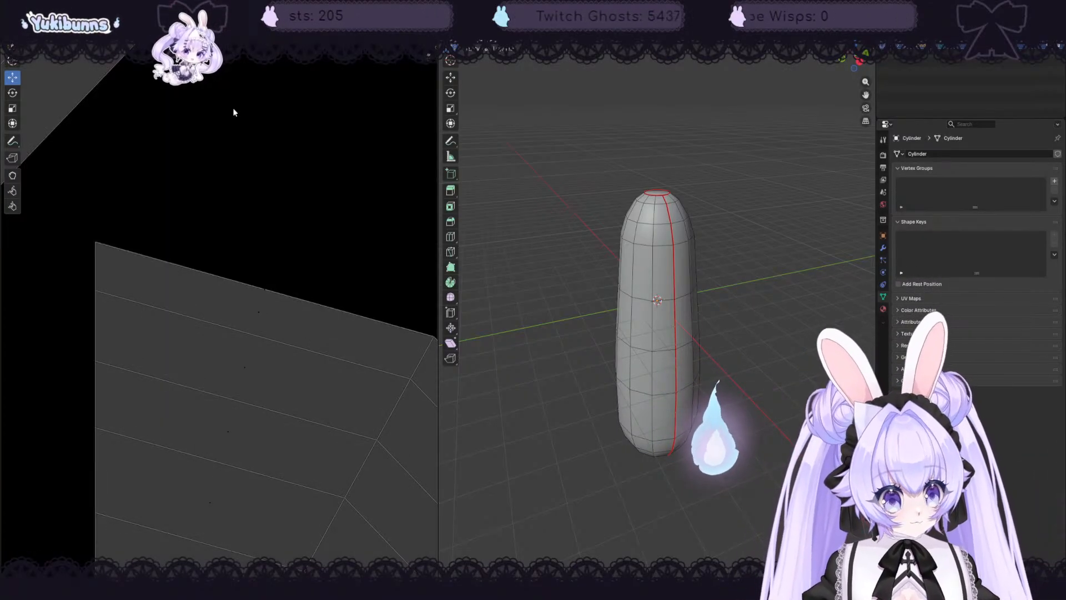
{"action": "scroll", "coordinate": [234, 99], "scroll_direction": "down", "scroll_amount": 9}
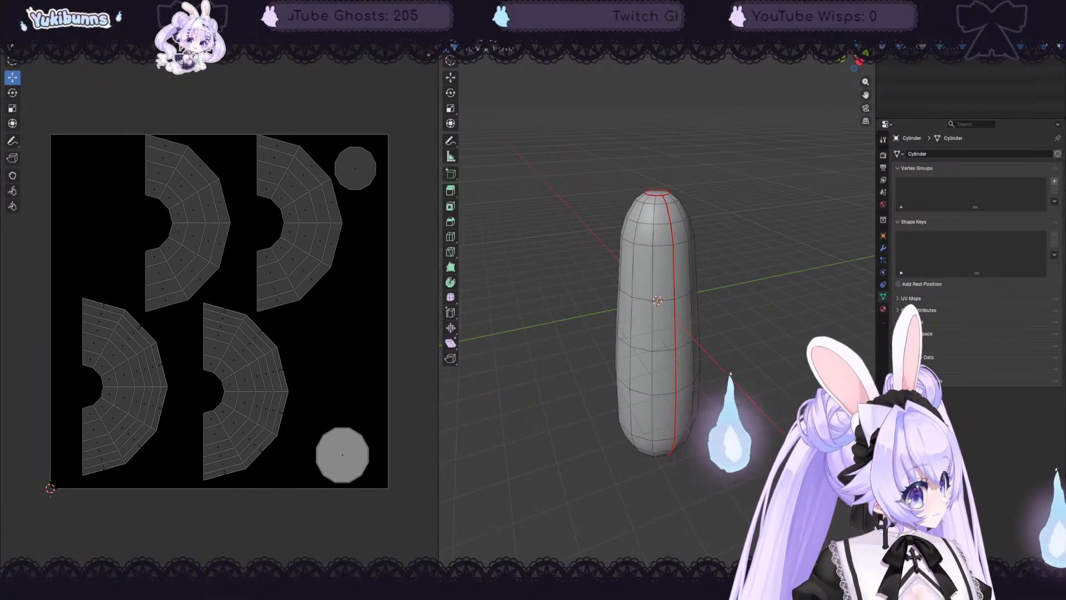
- Create a new material for the cylinder in the Shading workspace and name it CornMAT
{"action": "left_click", "coordinate": [250, 15]}
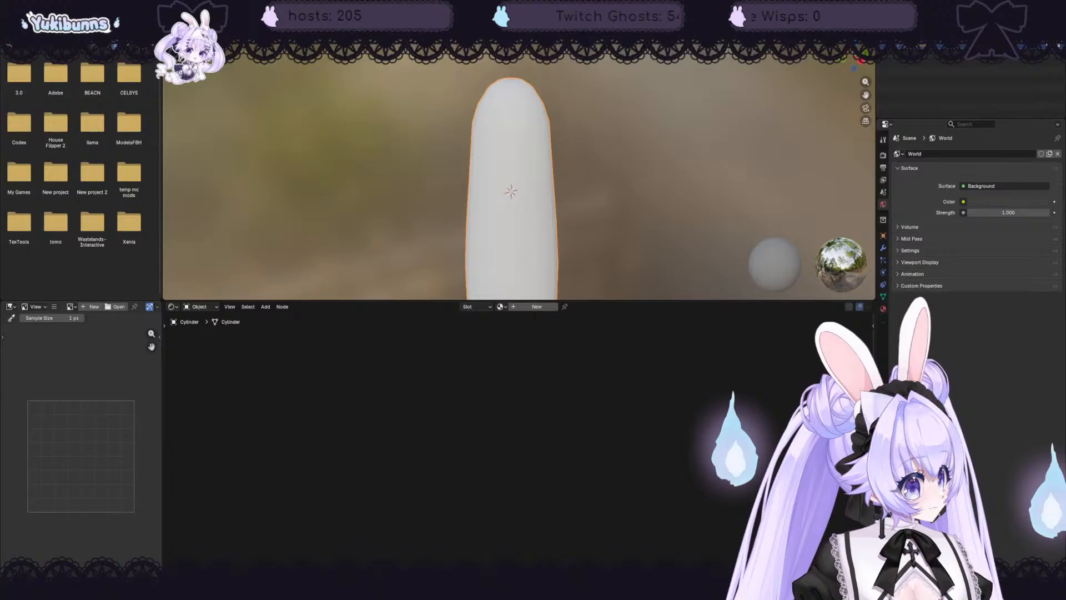
{"action": "left_click", "coordinate": [527, 307]}
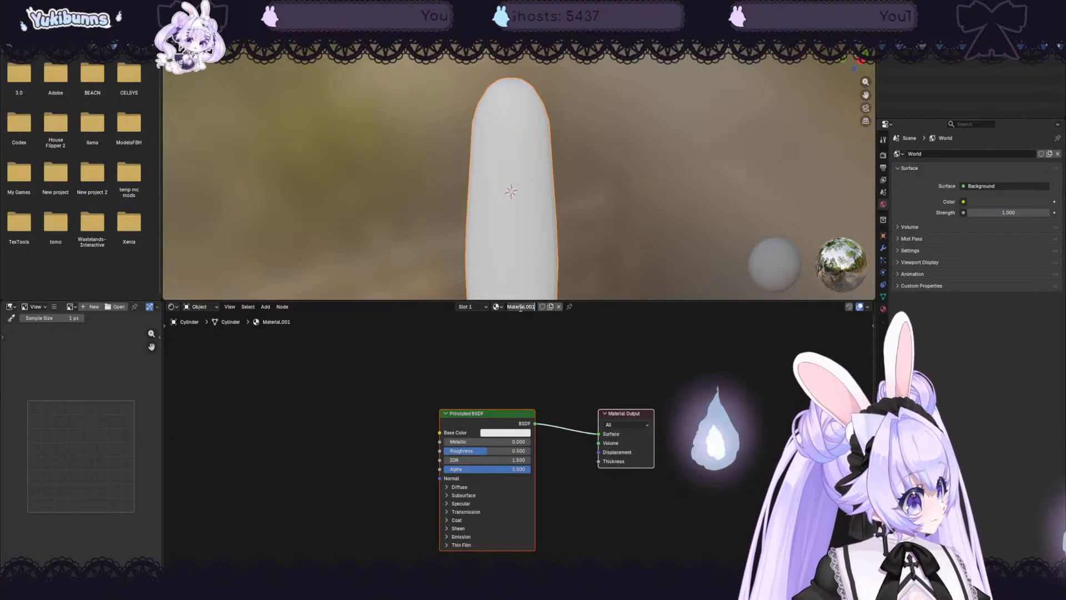
{"action": "type", "text": "ConMAT"}
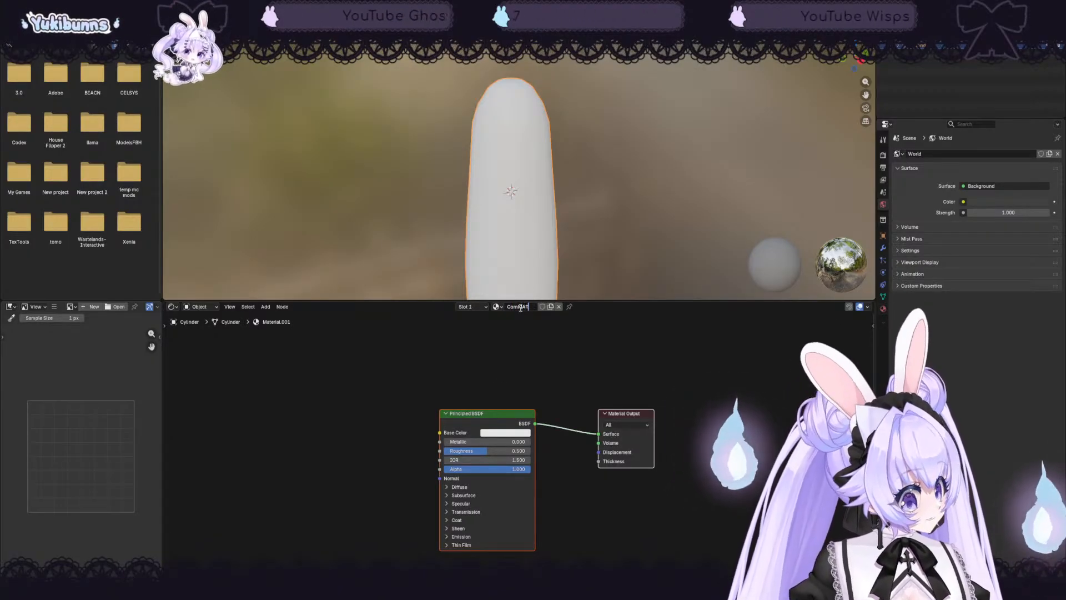
{"action": "key", "text": "Return"}
- Add an Image Texture node feeding the Principled BSDF's Base Color and assign the CornTEX image to it
{"action": "left_click_drag", "start_coordinate": [440, 432], "coordinate": [266, 428]}
{"action": "left_click", "coordinate": [269, 436]}
{"action": "left_click", "coordinate": [272, 448]}
{"action": "left_click", "coordinate": [273, 457]}
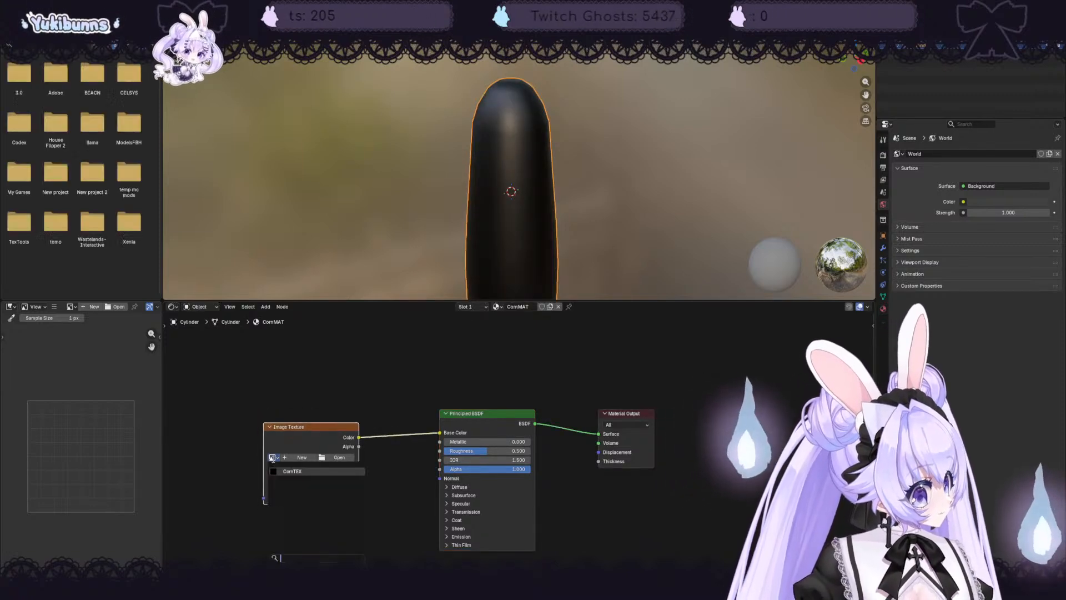
{"action": "left_click", "coordinate": [297, 471]}
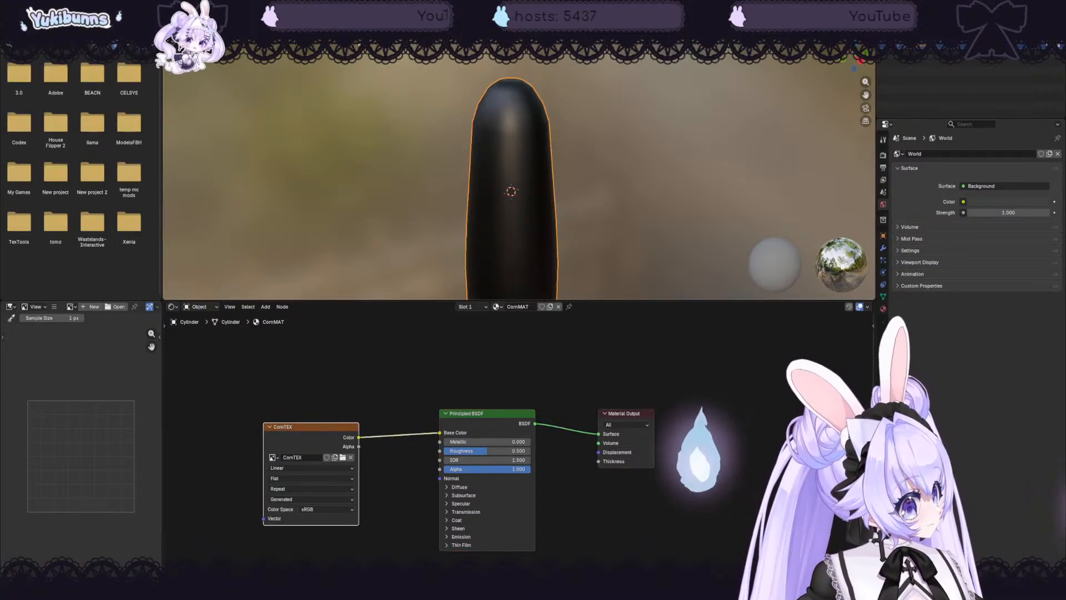
- Show the whole texture in the Texture Paint workspace and set the brush's primary color to yellow
{"action": "left_click", "coordinate": [305, 19]}
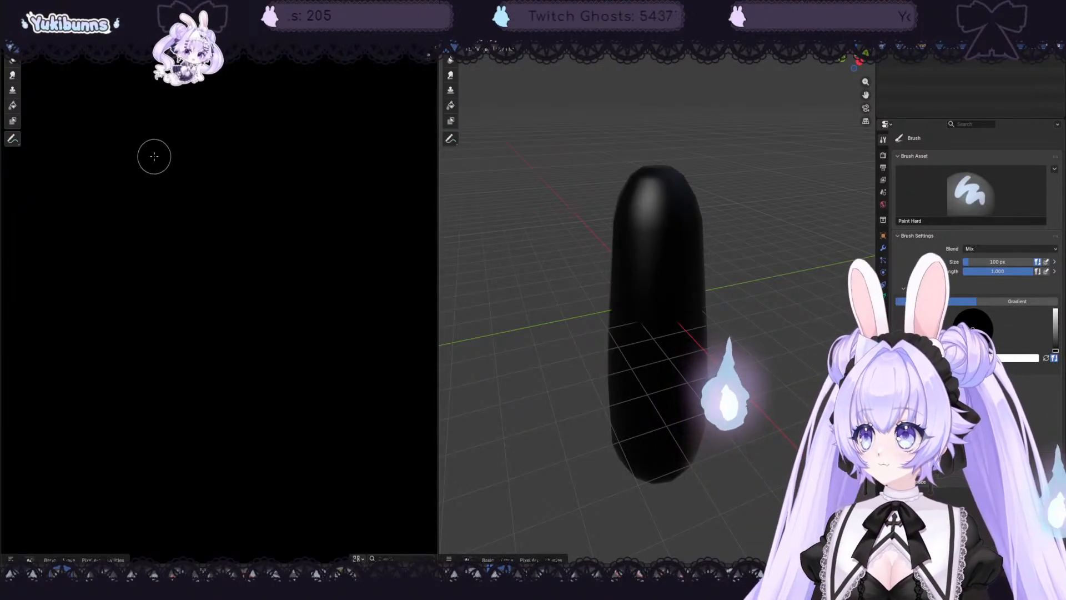
{"action": "scroll", "coordinate": [153, 155], "scroll_direction": "down", "scroll_amount": 3}
{"action": "scroll", "coordinate": [152, 153], "scroll_direction": "down", "scroll_amount": 1}
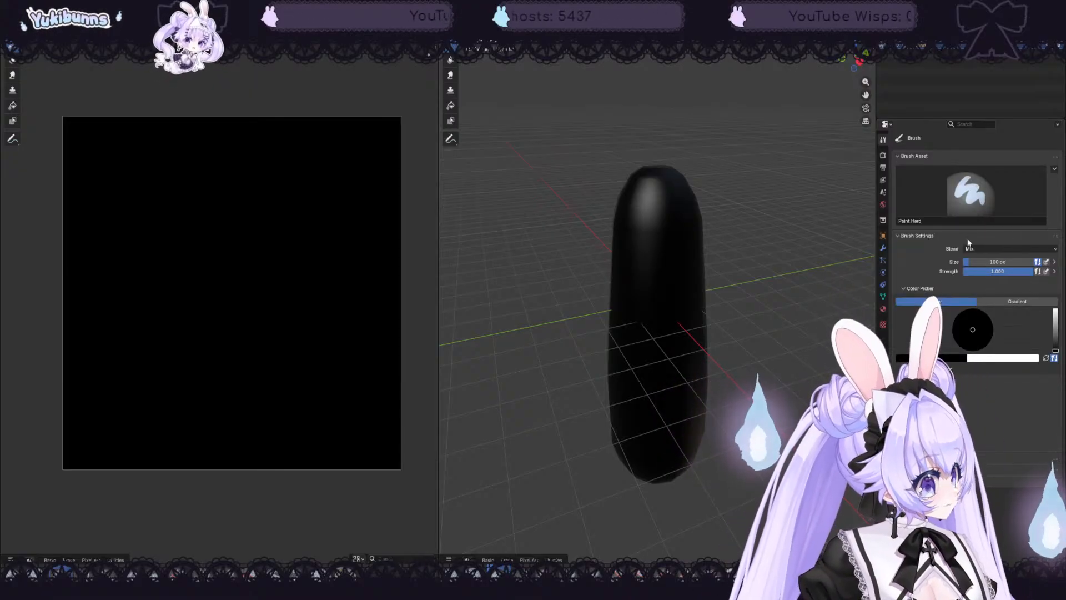
{"action": "left_click", "coordinate": [945, 359]}
{"action": "left_click_drag", "start_coordinate": [971, 279], "coordinate": [972, 218]}
{"action": "left_click", "coordinate": [913, 261]}
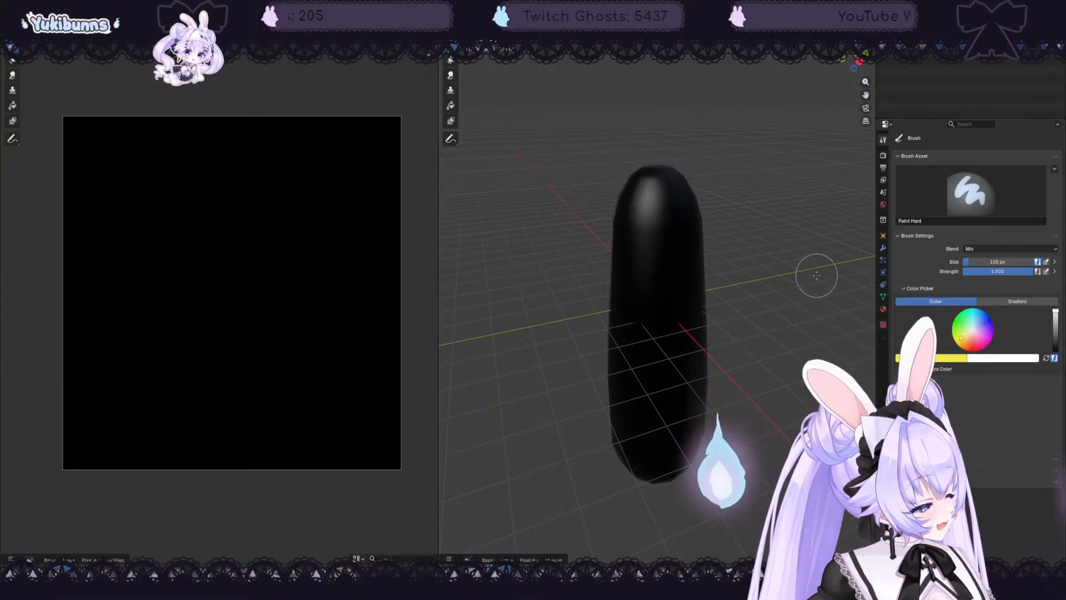
- Fill the corn with the Fill tool using a linear gradient, from green at its top to light yellowish green at its base
{"action": "left_click", "coordinate": [1017, 301]}
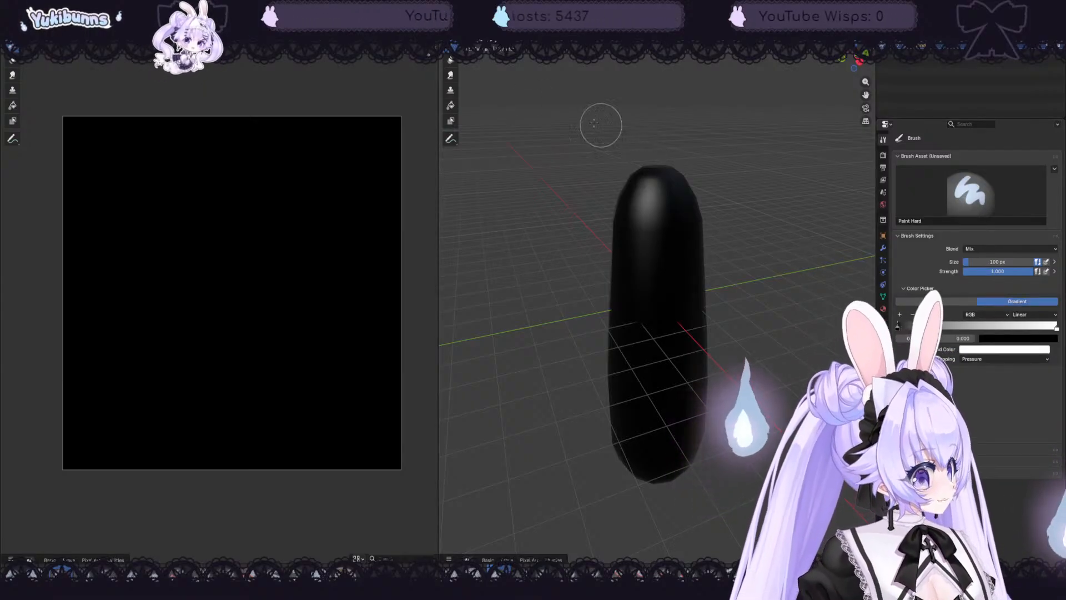
{"action": "left_click", "coordinate": [451, 105]}
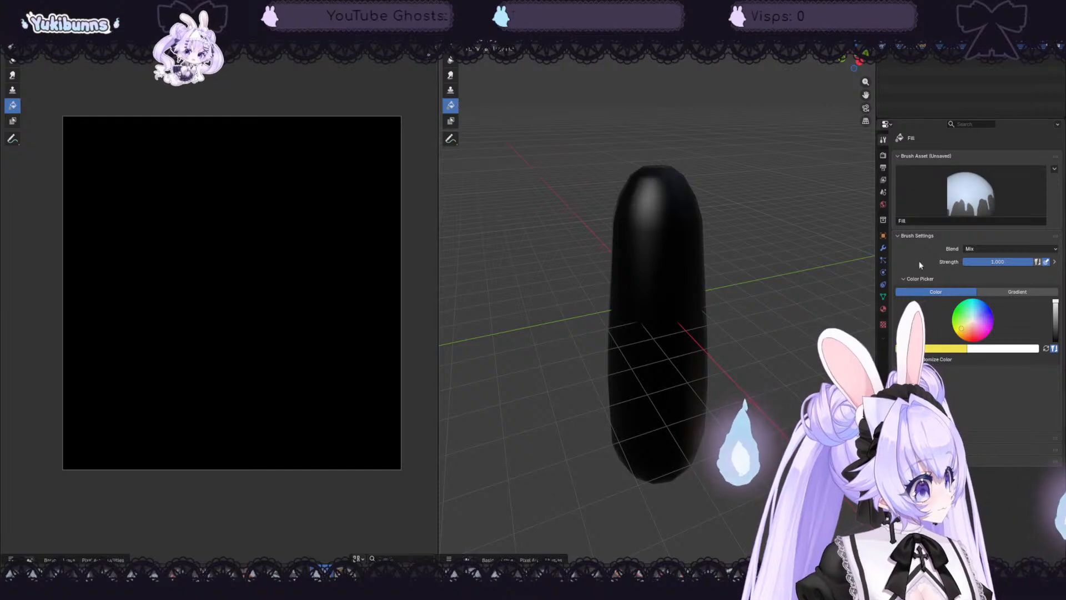
{"action": "left_click", "coordinate": [1003, 300]}
{"action": "left_click_drag", "start_coordinate": [675, 147], "coordinate": [668, 488]}
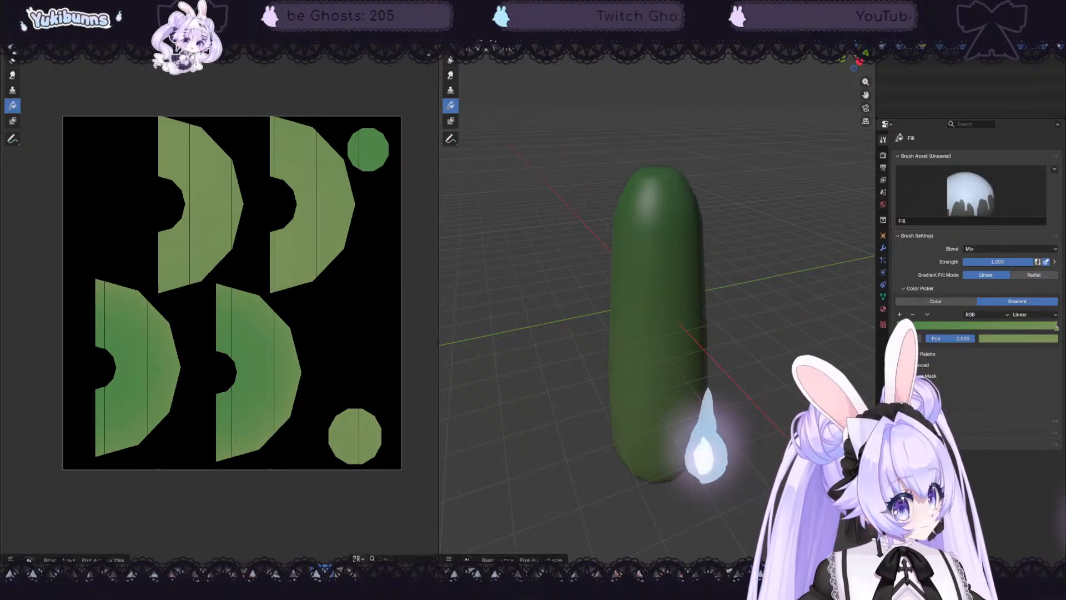
- In the UV Editing workspace, move the lower-left half-ring island up into the texture's upper-left corner
{"action": "key", "text": "ctrl+Page_Up"}
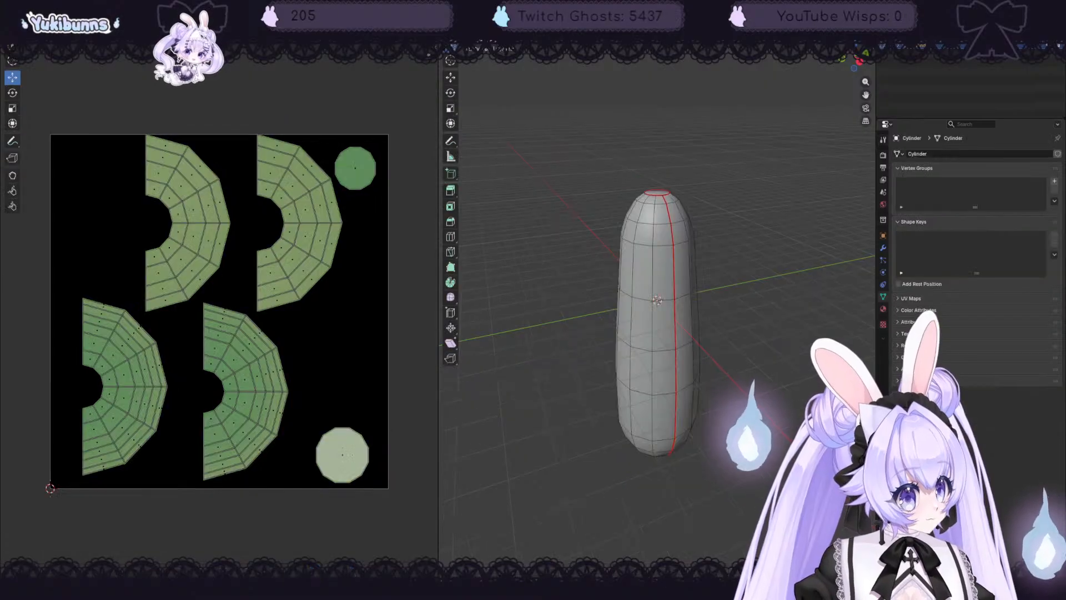
{"action": "left_click_drag", "start_coordinate": [69, 244], "coordinate": [121, 323]}
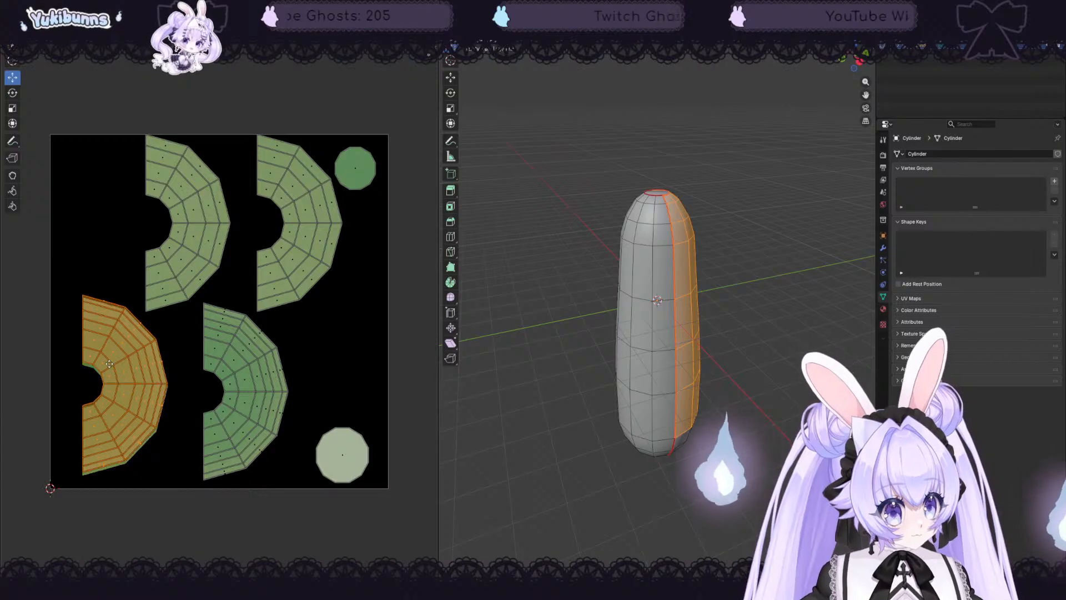
{"action": "left_click_drag", "start_coordinate": [123, 368], "coordinate": [137, 227]}
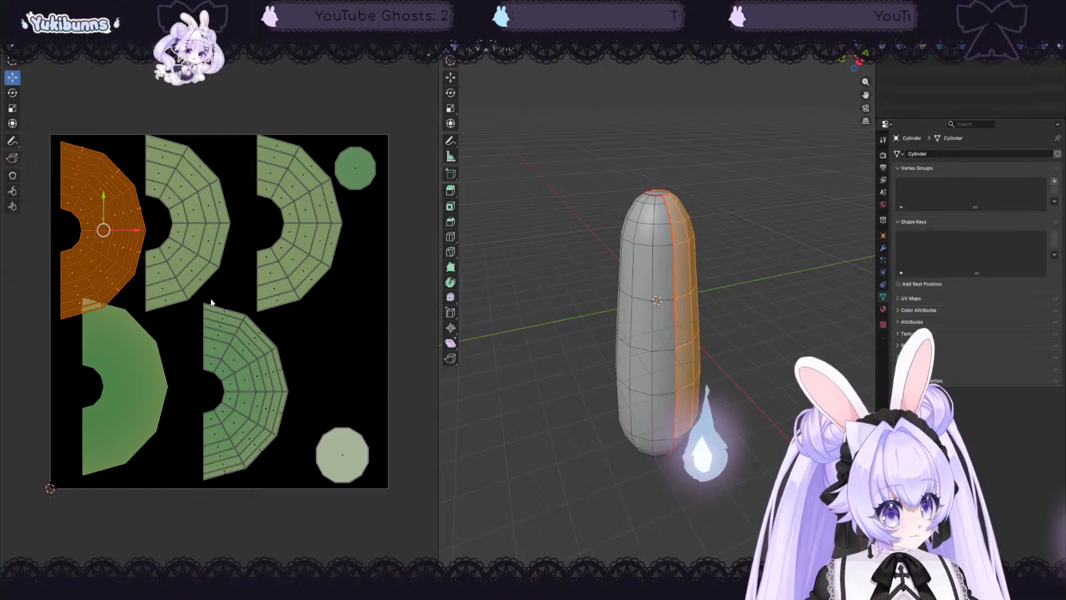
- Rotate the other lower half-ring island about a quarter turn clockwise so its arc bulges downward, and place it in the texture's lower middle
{"action": "left_click_drag", "start_coordinate": [255, 489], "coordinate": [249, 492]}
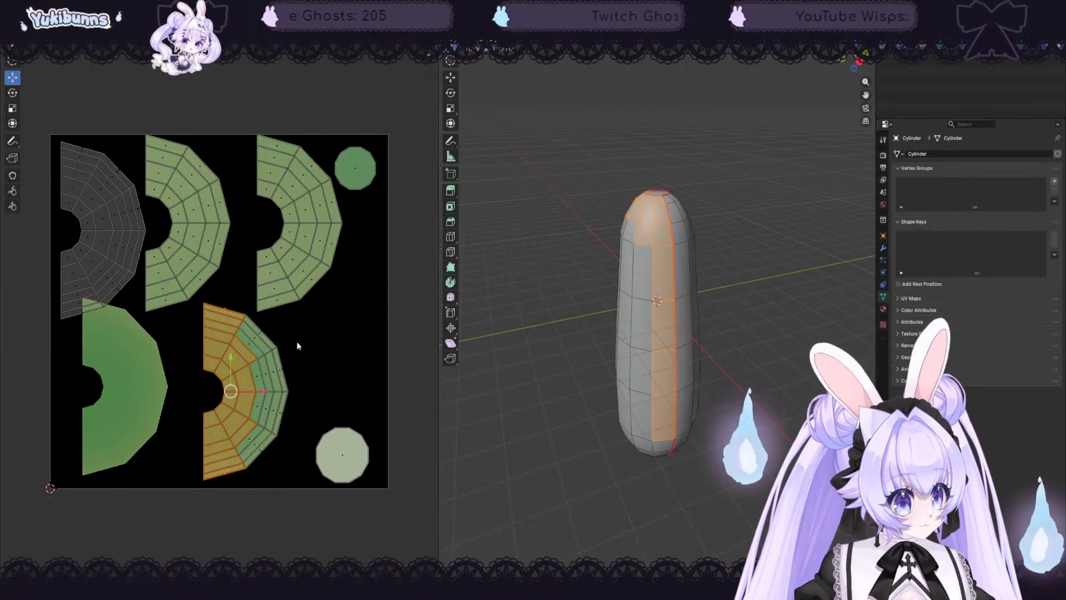
{"action": "left_click_drag", "start_coordinate": [266, 424], "coordinate": [109, 357], "text": "shift"}
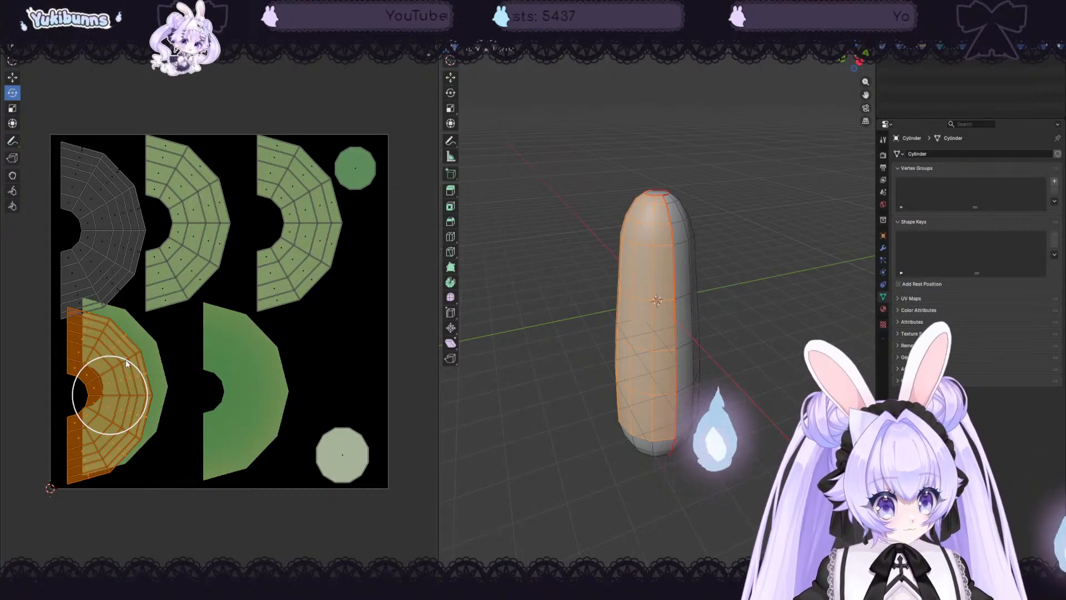
{"action": "left_click_drag", "start_coordinate": [121, 359], "coordinate": [153, 412]}
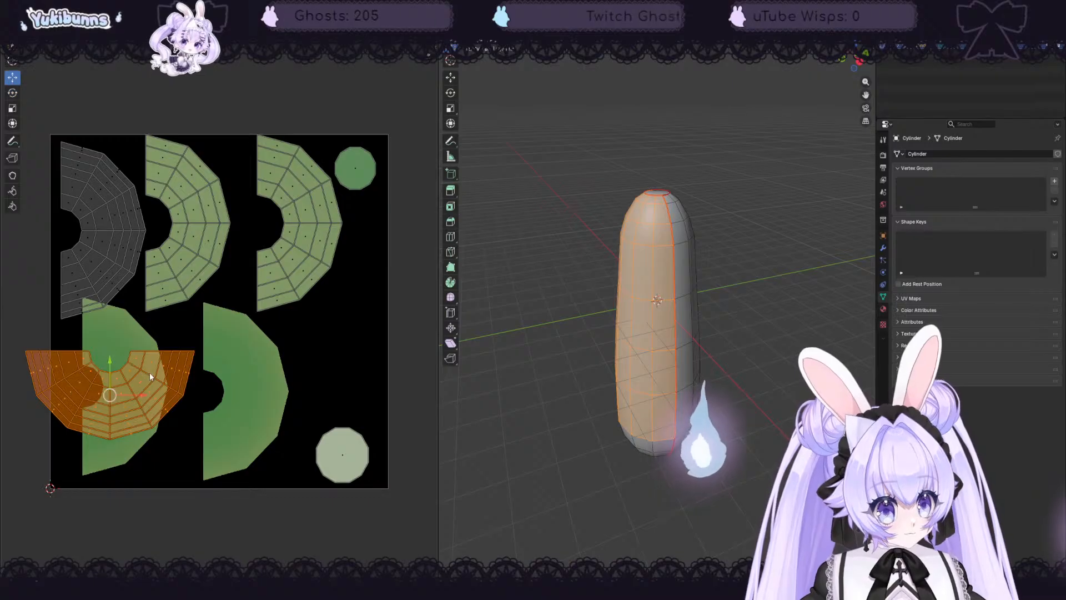
{"action": "left_click_drag", "start_coordinate": [131, 395], "coordinate": [248, 408]}
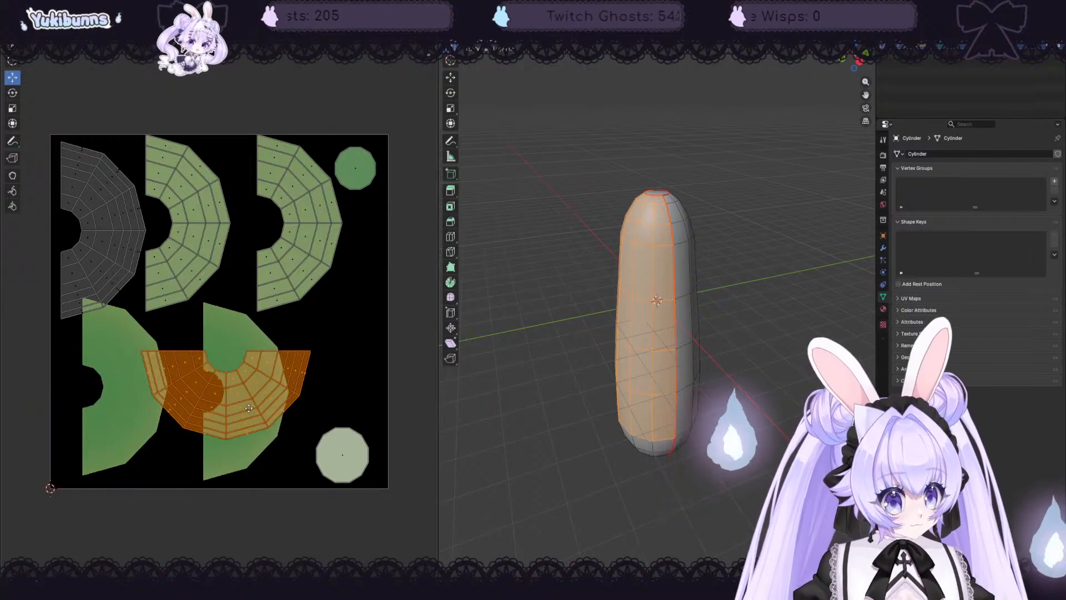
- Move the two half-ring islands over the light green areas straight up, out above the texture
{"action": "left_click", "coordinate": [401, 383]}
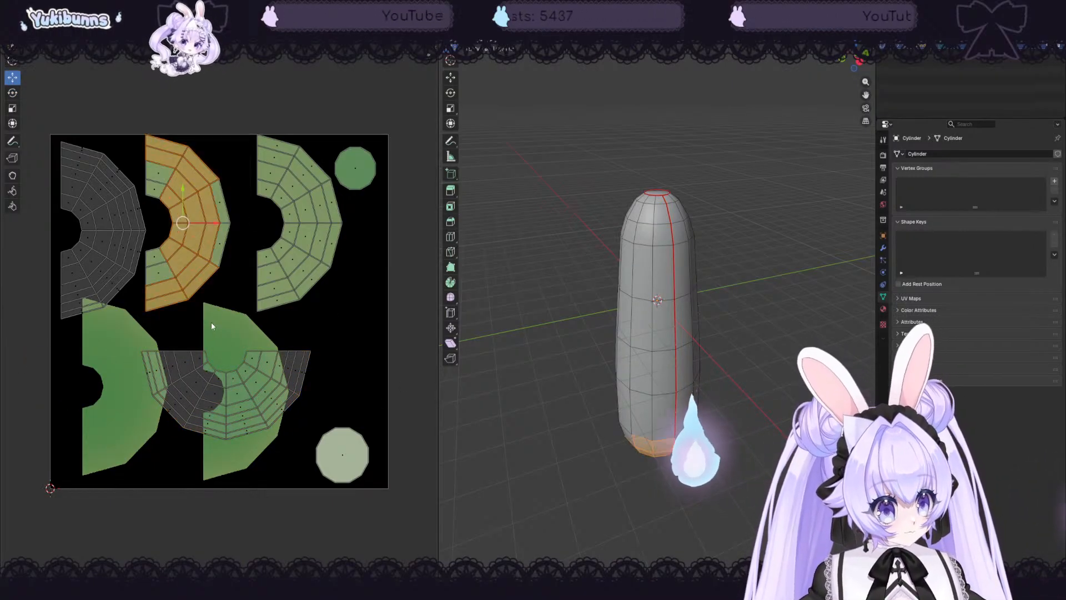
{"action": "left_click_drag", "start_coordinate": [149, 120], "coordinate": [226, 308]}
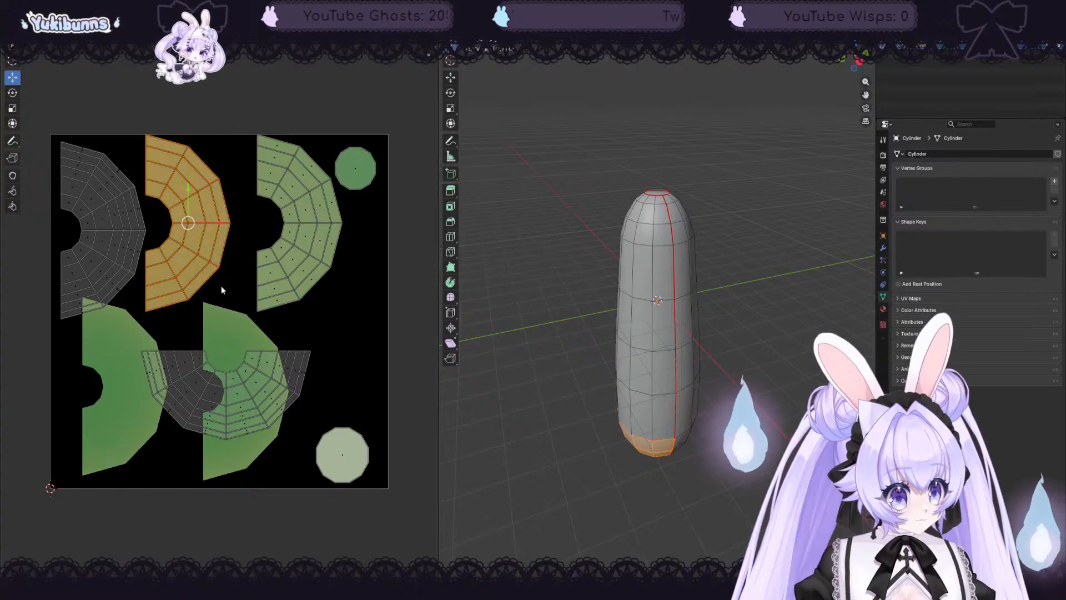
{"action": "left_click_drag", "start_coordinate": [188, 194], "coordinate": [187, 0]}
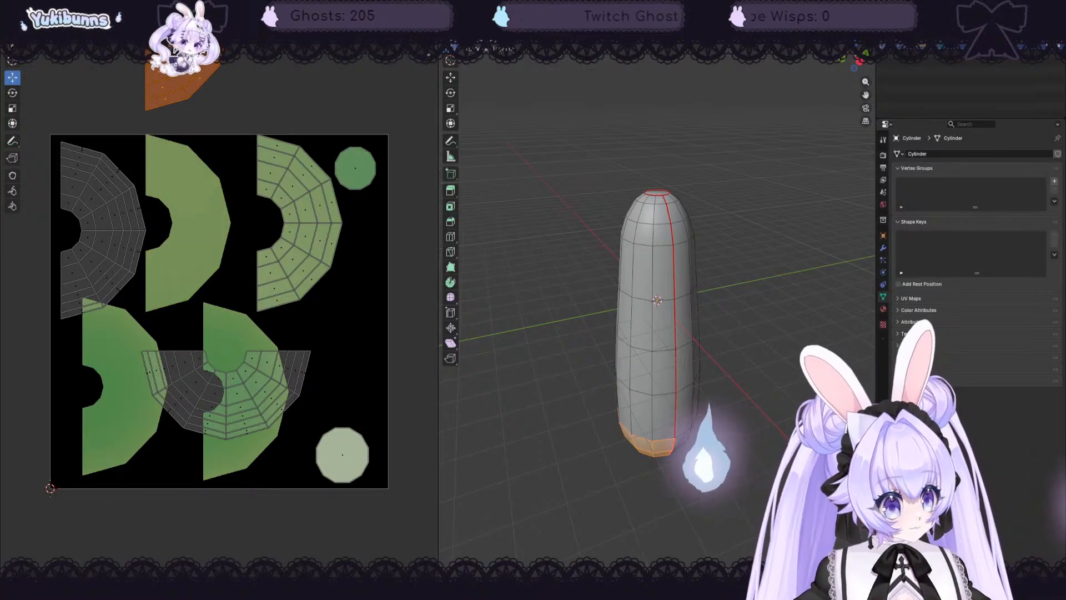
{"action": "left_click_drag", "start_coordinate": [255, 113], "coordinate": [329, 313]}
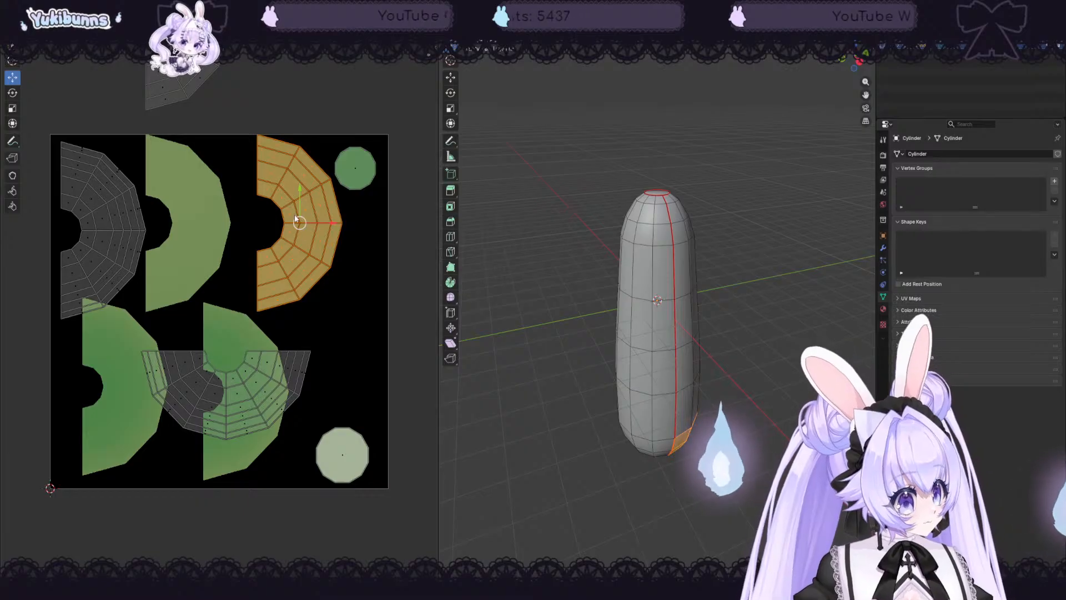
{"action": "left_click_drag", "start_coordinate": [298, 207], "coordinate": [299, 9]}
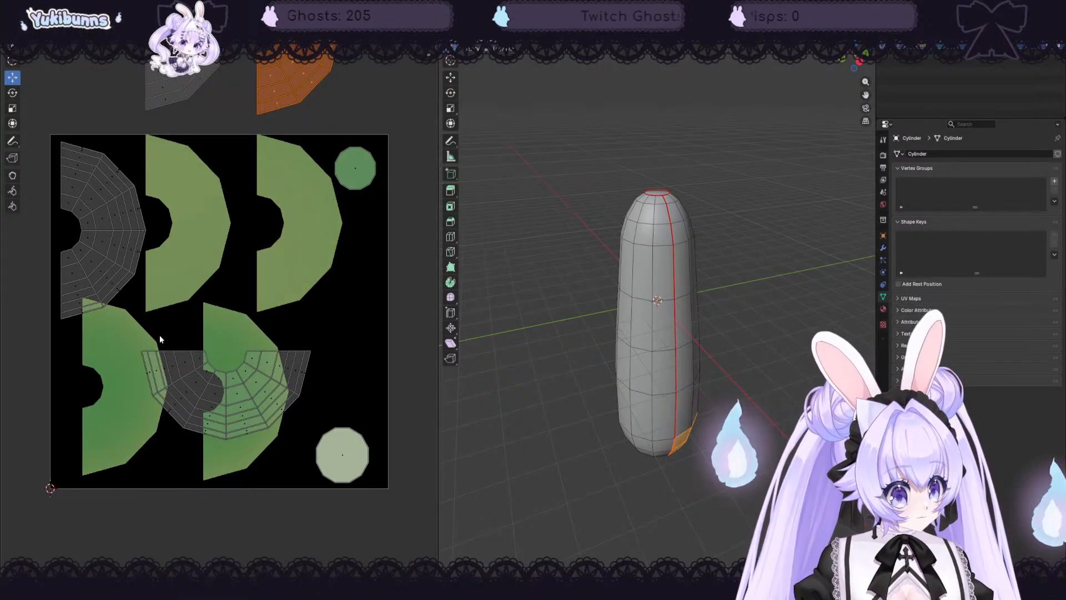
- Move both round cap islands sideways out of the texture, past its right edge
{"action": "left_click_drag", "start_coordinate": [160, 337], "coordinate": [263, 426]}
{"action": "left_click_drag", "start_coordinate": [160, 337], "coordinate": [315, 401]}
{"action": "left_click", "coordinate": [352, 167]}
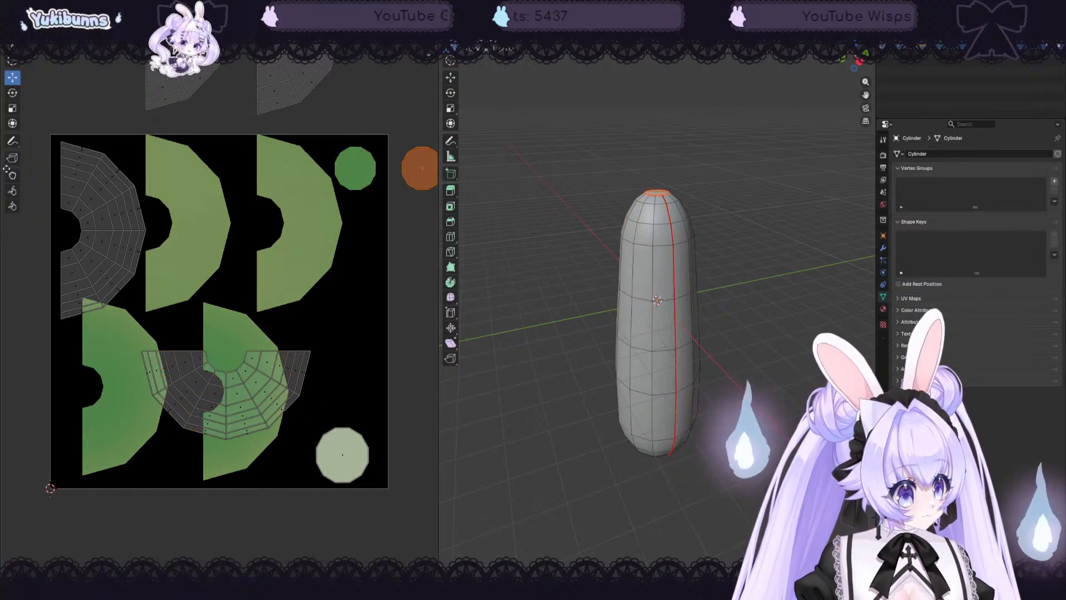
{"action": "left_click_drag", "start_coordinate": [334, 404], "coordinate": [382, 518]}
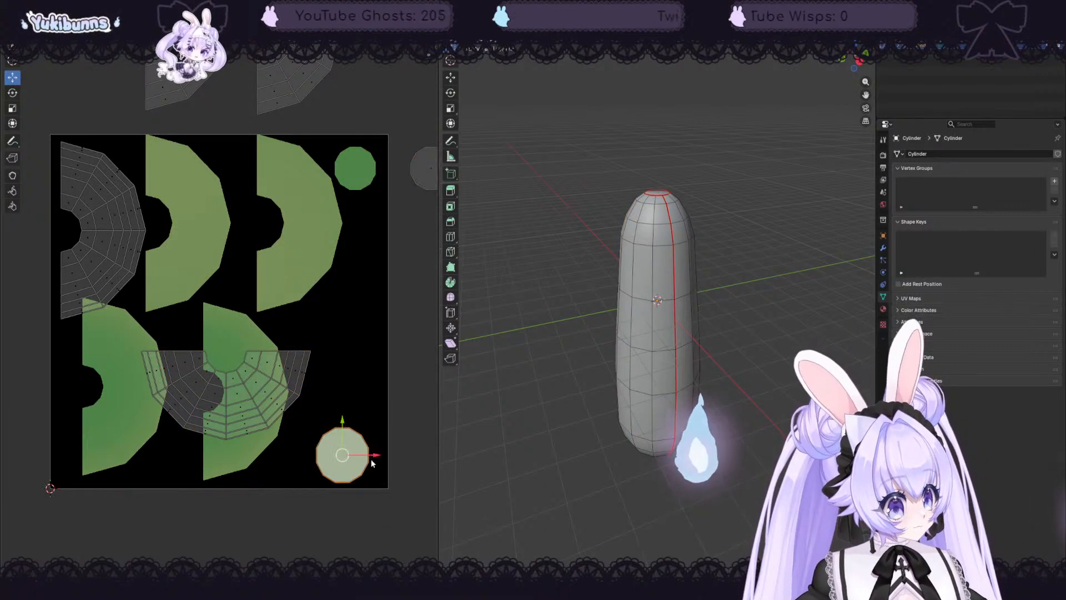
{"action": "key", "text": "g"}
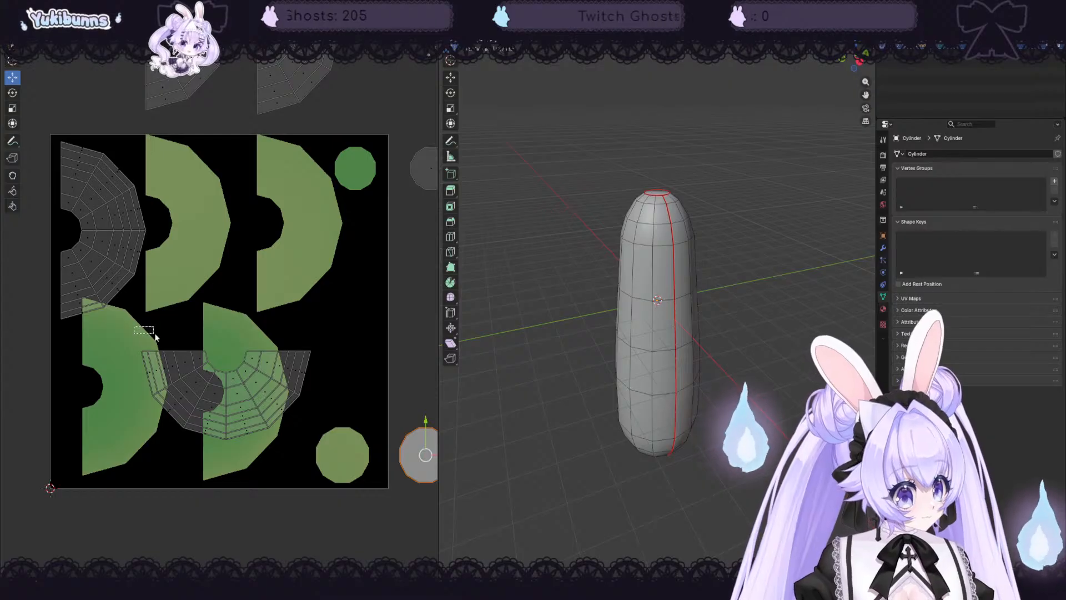
- Move the rotated half-ring island from the lower middle up into the texture's upper-right corner
{"action": "left_click_drag", "start_coordinate": [156, 337], "coordinate": [328, 459]}
{"action": "left_click_drag", "start_coordinate": [225, 363], "coordinate": [242, 156]}
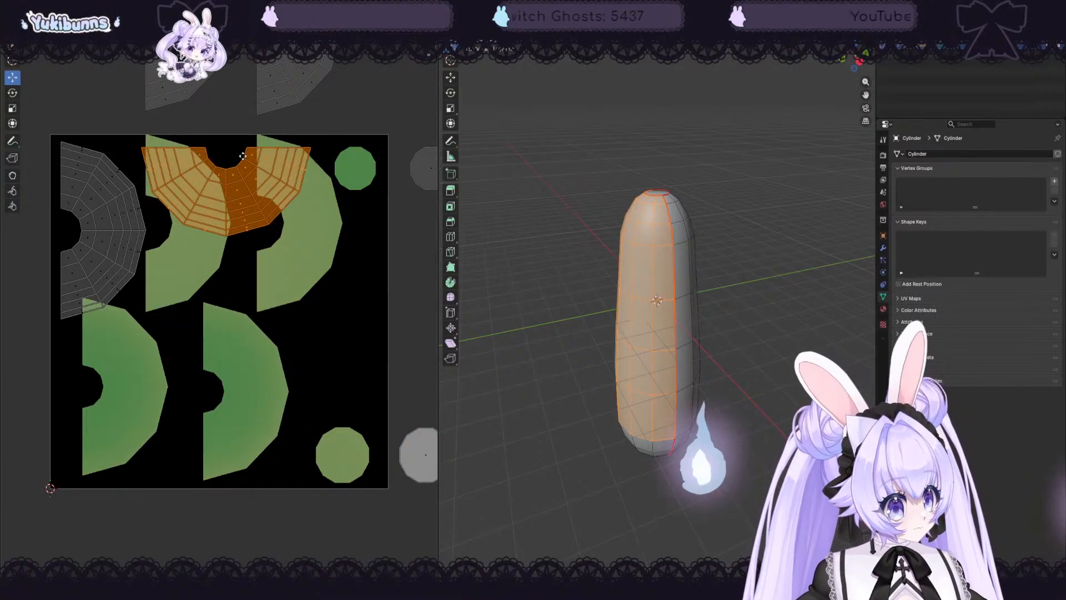
{"action": "left_click_drag", "start_coordinate": [257, 193], "coordinate": [292, 157]}
- Rotate the upper-left half-ring island a quarter turn clockwise, fit it into the texture's upper-left corner and scale it down slightly
{"action": "left_click_drag", "start_coordinate": [51, 140], "coordinate": [137, 349]}
{"action": "left_click", "coordinate": [12, 93]}
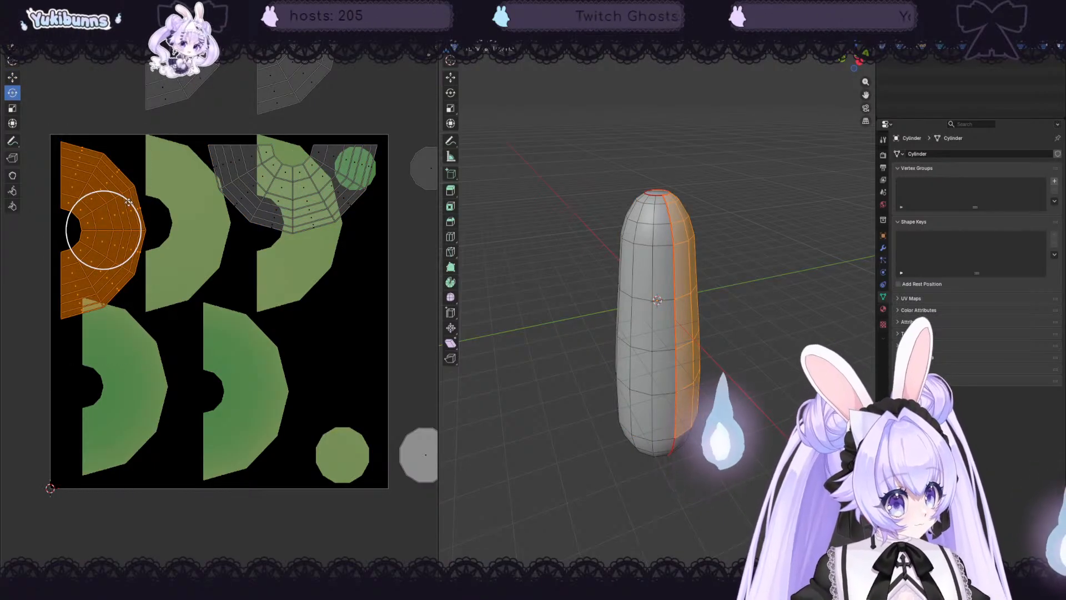
{"action": "left_click_drag", "start_coordinate": [129, 202], "coordinate": [125, 255]}
{"action": "left_click_drag", "start_coordinate": [106, 196], "coordinate": [169, 185]}
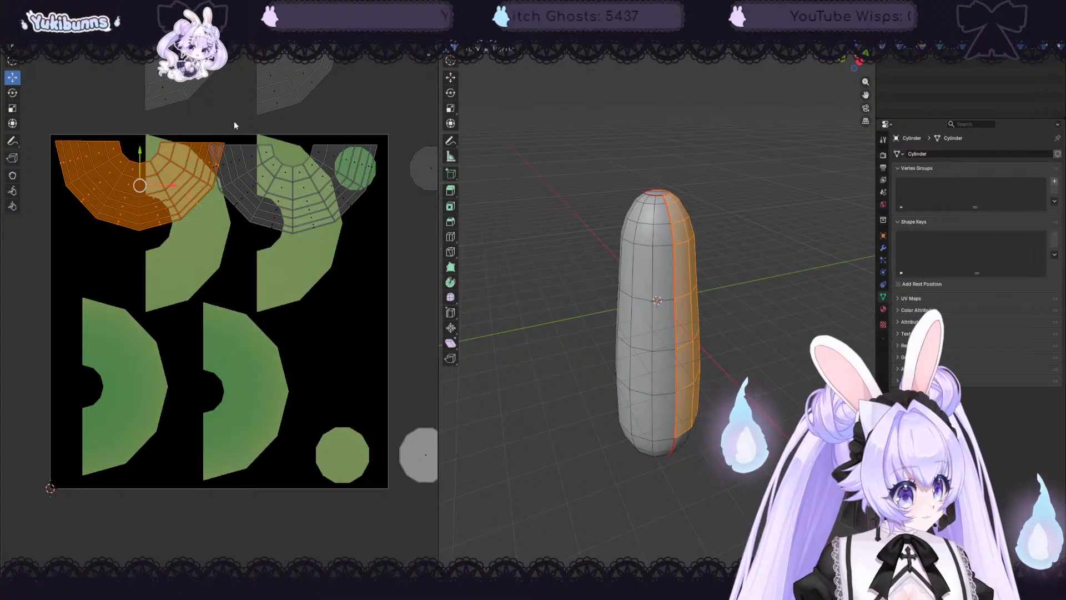
{"action": "left_click", "coordinate": [283, 161]}
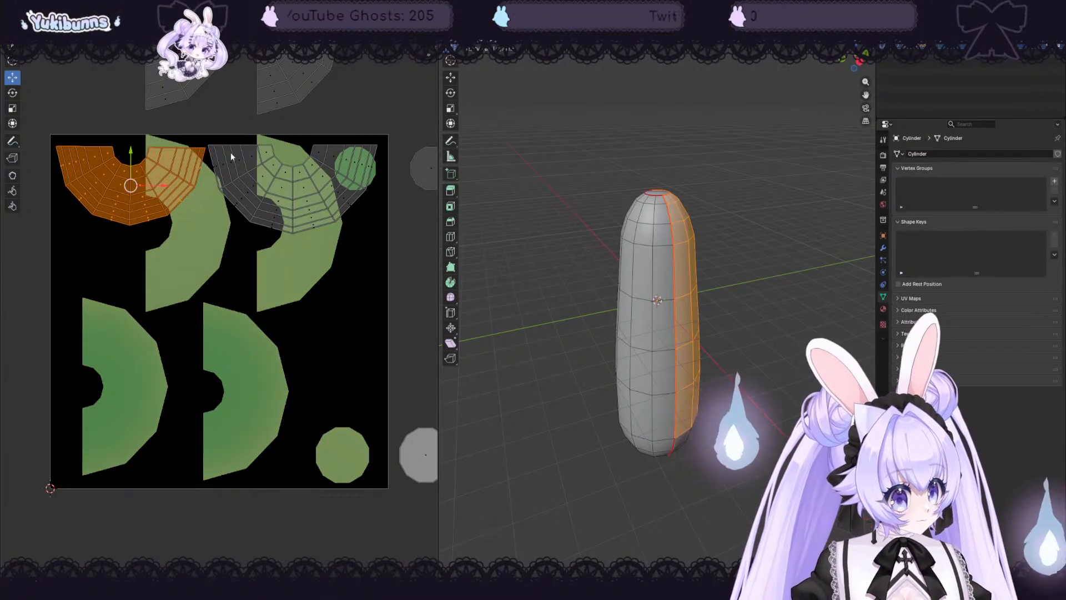
- Select the whole upper-right half-ring island and scale it down slightly so it clears its neighbour
{"action": "left_click_drag", "start_coordinate": [222, 126], "coordinate": [391, 228]}
{"action": "key", "text": "s"}
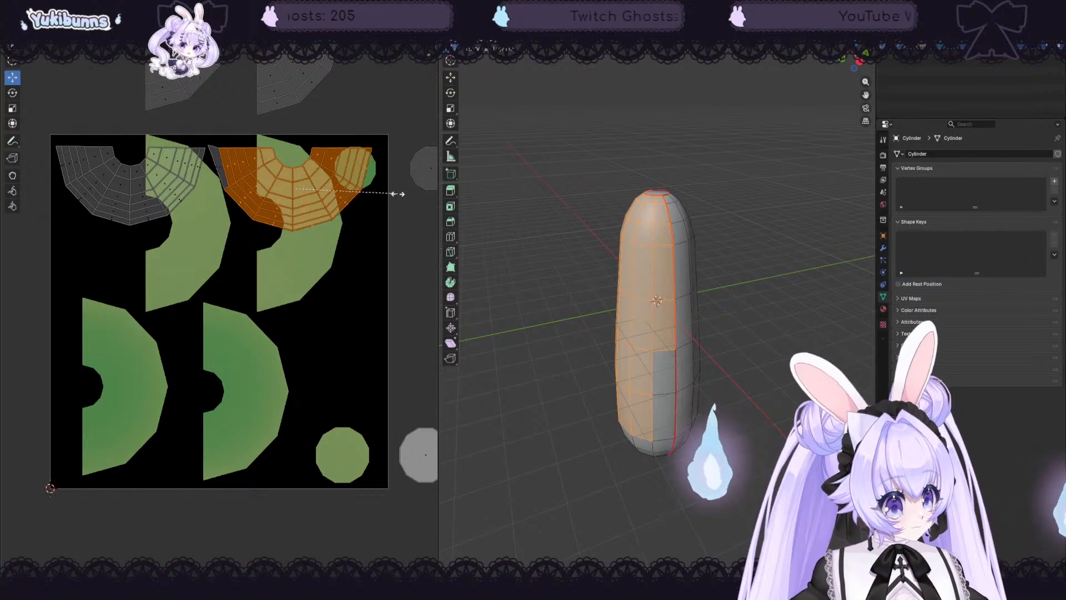
{"action": "left_click", "coordinate": [392, 194]}
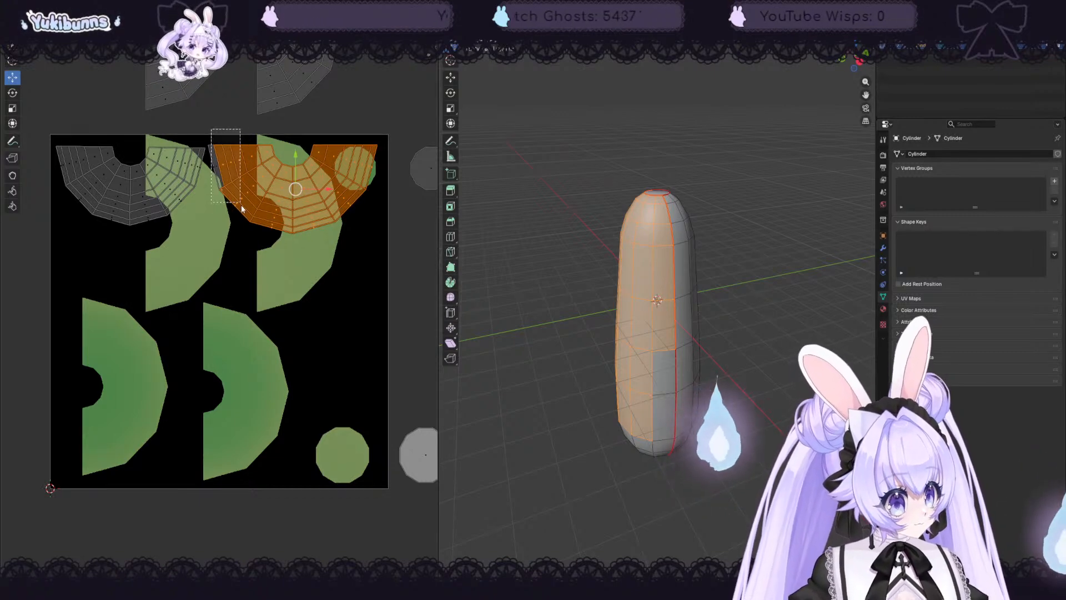
{"action": "key", "text": "s"}
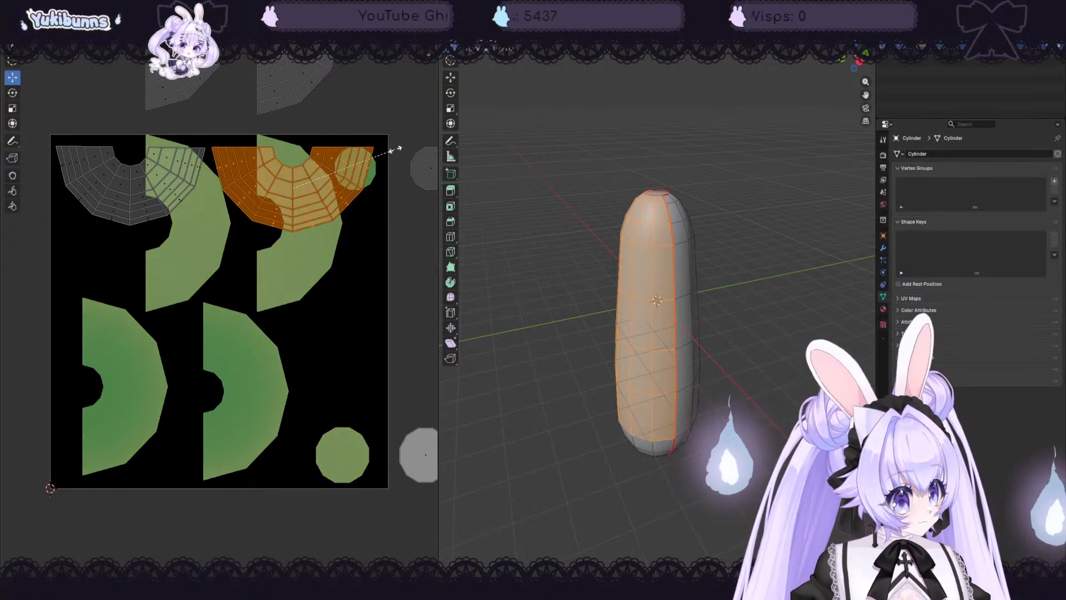
{"action": "left_click", "coordinate": [394, 151]}
{"action": "left_click", "coordinate": [314, 256]}
- Bring the left of the two half-ring islands above the texture down into the texture's lower half
{"action": "scroll", "coordinate": [292, 302], "scroll_direction": "down", "scroll_amount": 2}
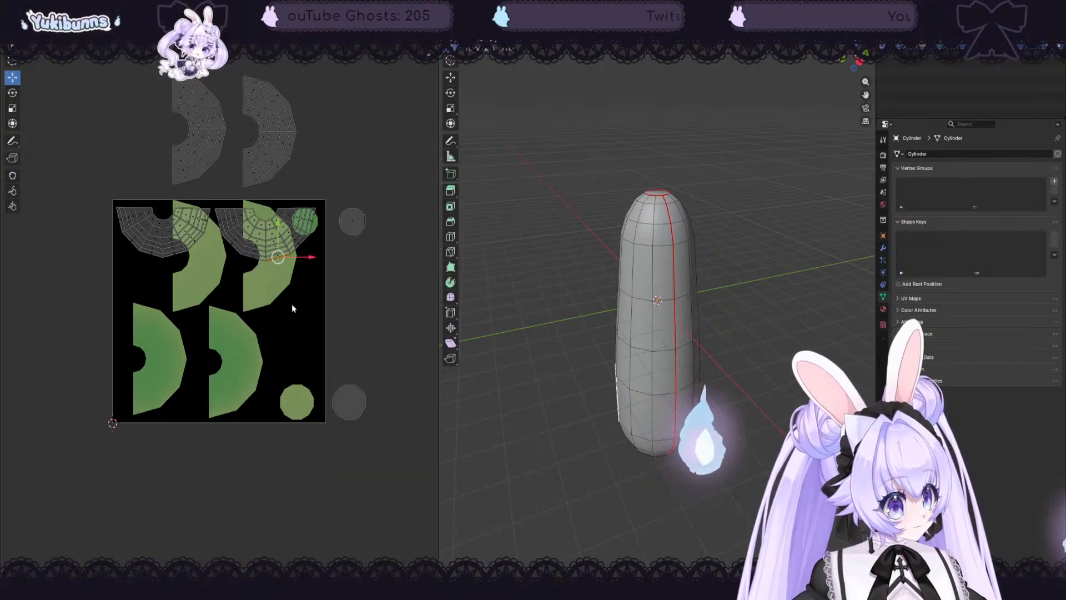
{"action": "left_click", "coordinate": [365, 292]}
{"action": "scroll", "coordinate": [315, 360], "scroll_direction": "up", "scroll_amount": 1}
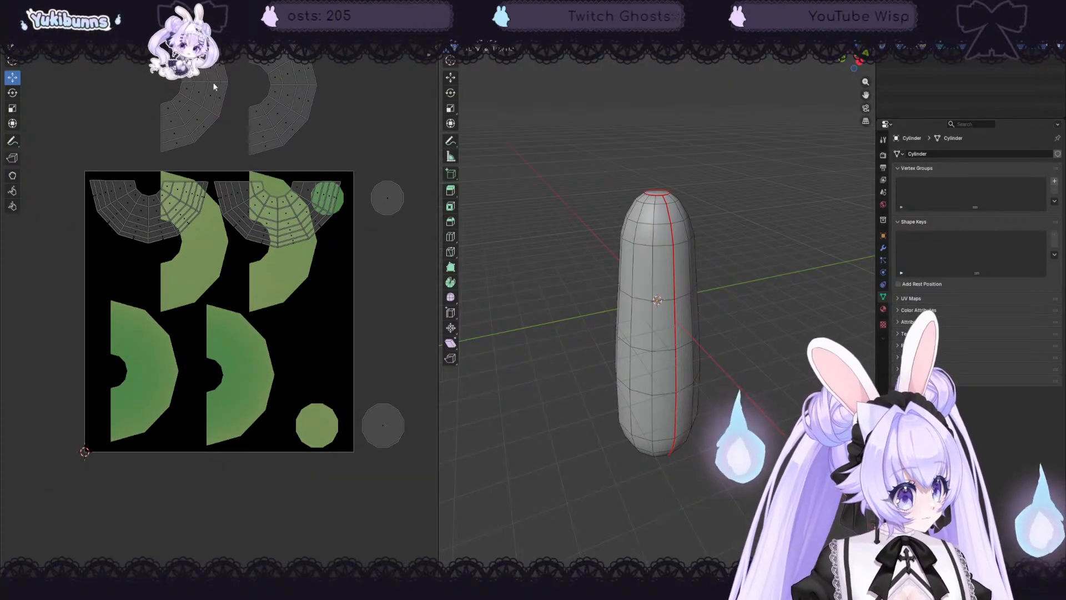
{"action": "scroll", "coordinate": [225, 142], "scroll_direction": "down", "scroll_amount": 2}
{"action": "left_click_drag", "start_coordinate": [168, 93], "coordinate": [221, 205]}
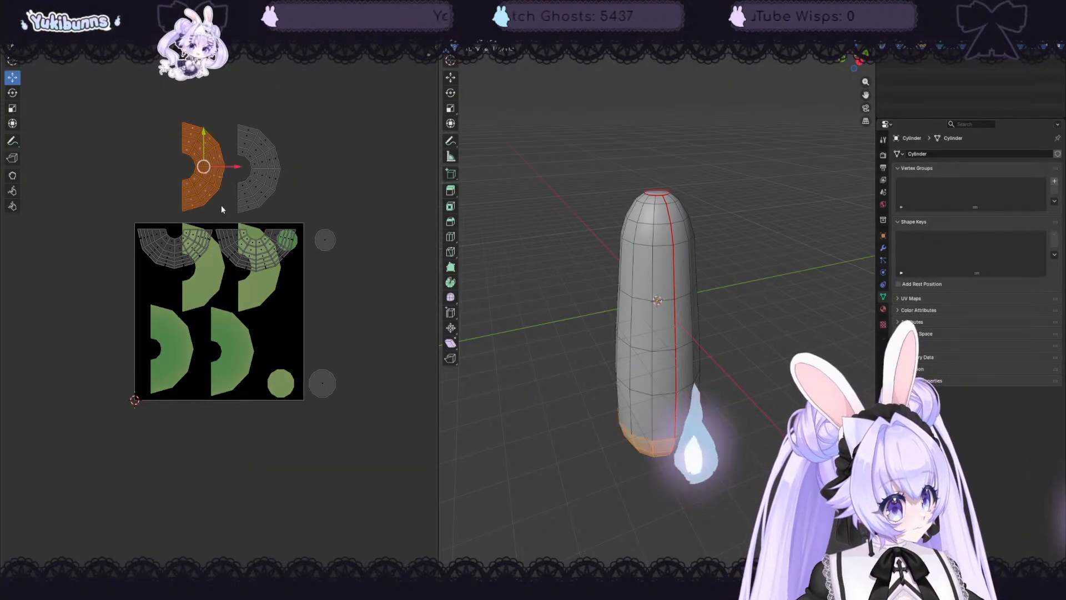
{"action": "left_click_drag", "start_coordinate": [205, 150], "coordinate": [206, 331]}
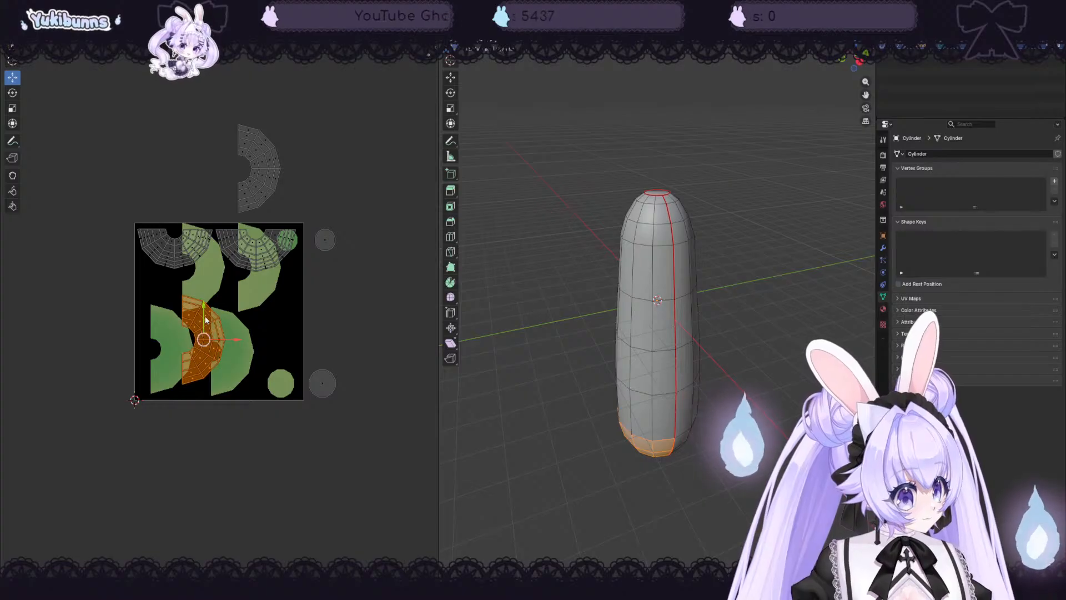
- Scale that island down, rotate it a quarter turn clockwise and place it directly below the upper-left half-ring island
{"action": "key", "text": "s"}
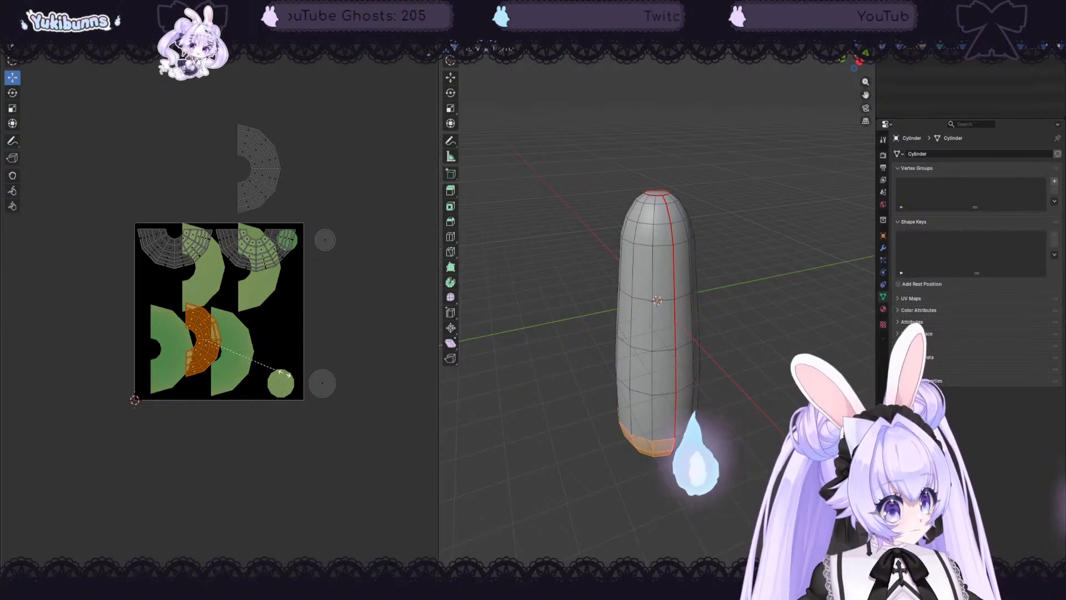
{"action": "left_click", "coordinate": [278, 387]}
{"action": "key", "text": "ctrl+z"}
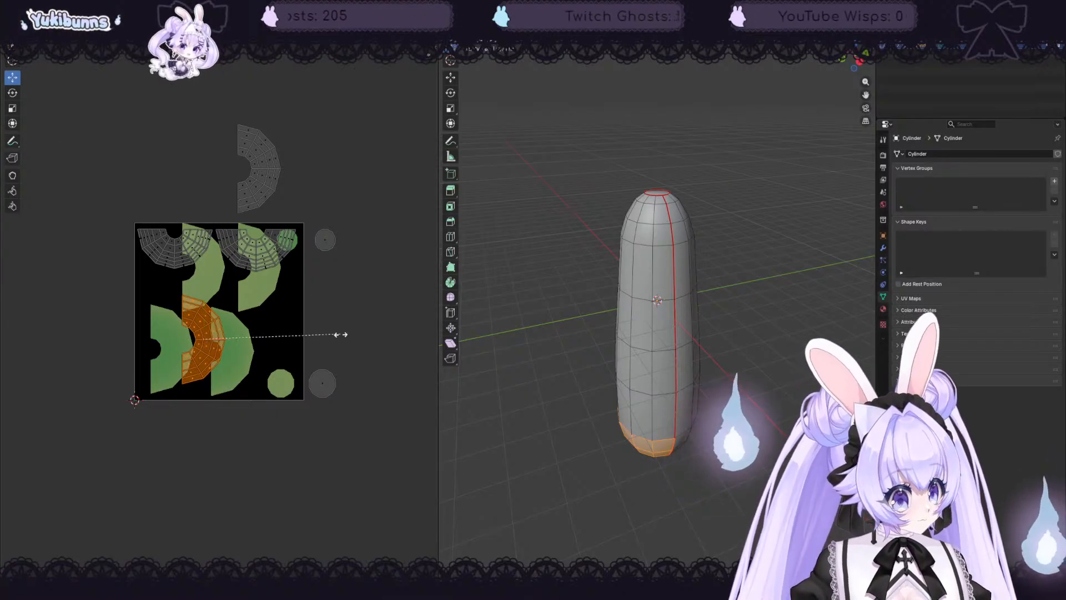
{"action": "left_click", "coordinate": [12, 93]}
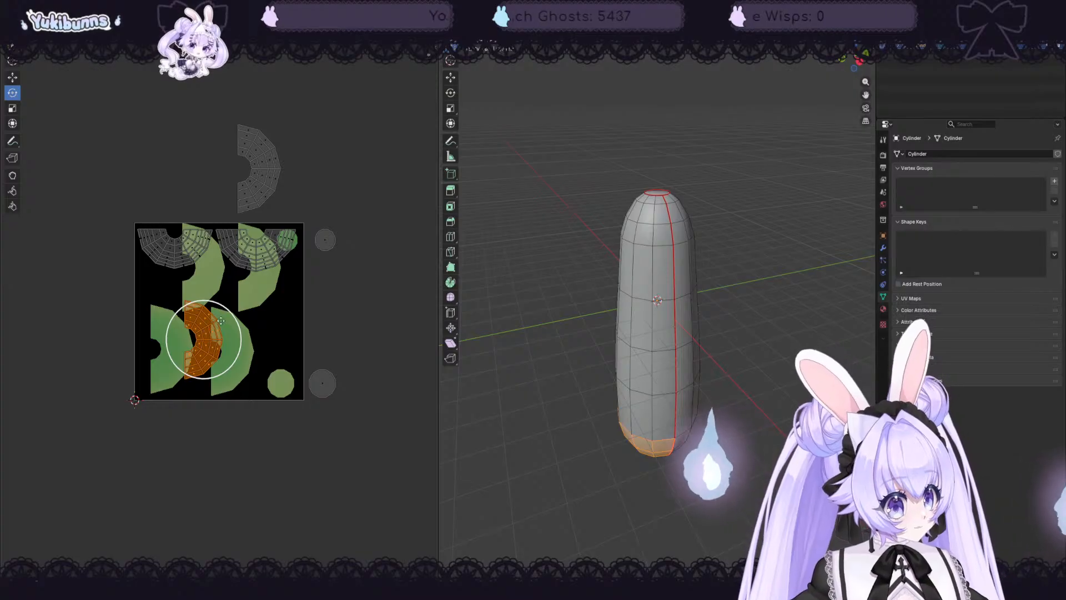
{"action": "left_click_drag", "start_coordinate": [233, 317], "coordinate": [197, 291]}
{"action": "left_click", "coordinate": [13, 78]}
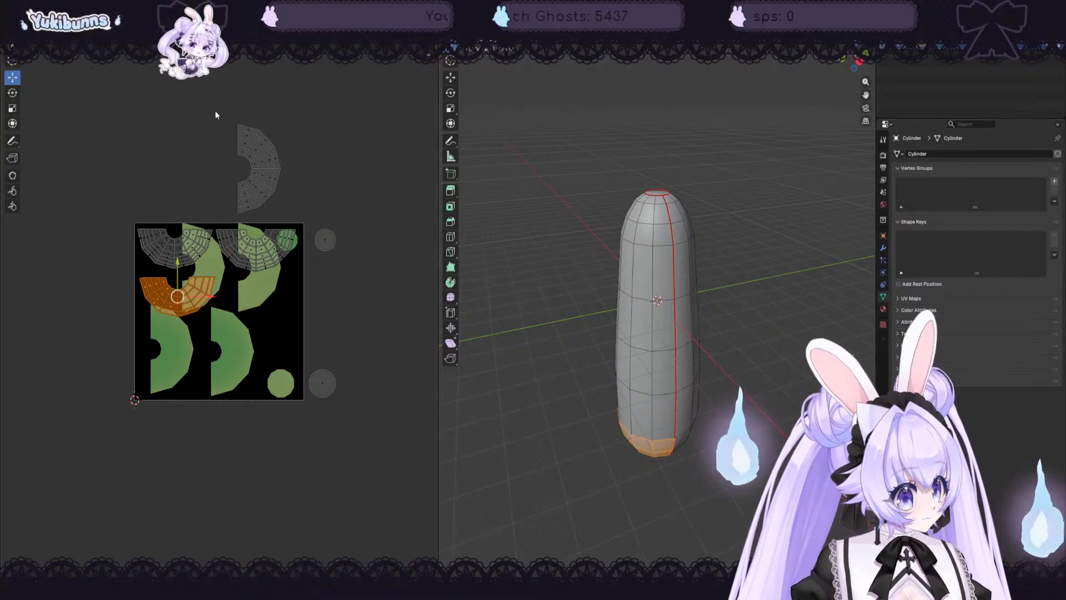
- Scale down the remaining half-ring island above the texture, rotate it a quarter turn clockwise and lower it beneath the upper-right half-ring island
{"action": "left_click_drag", "start_coordinate": [208, 97], "coordinate": [304, 223]}
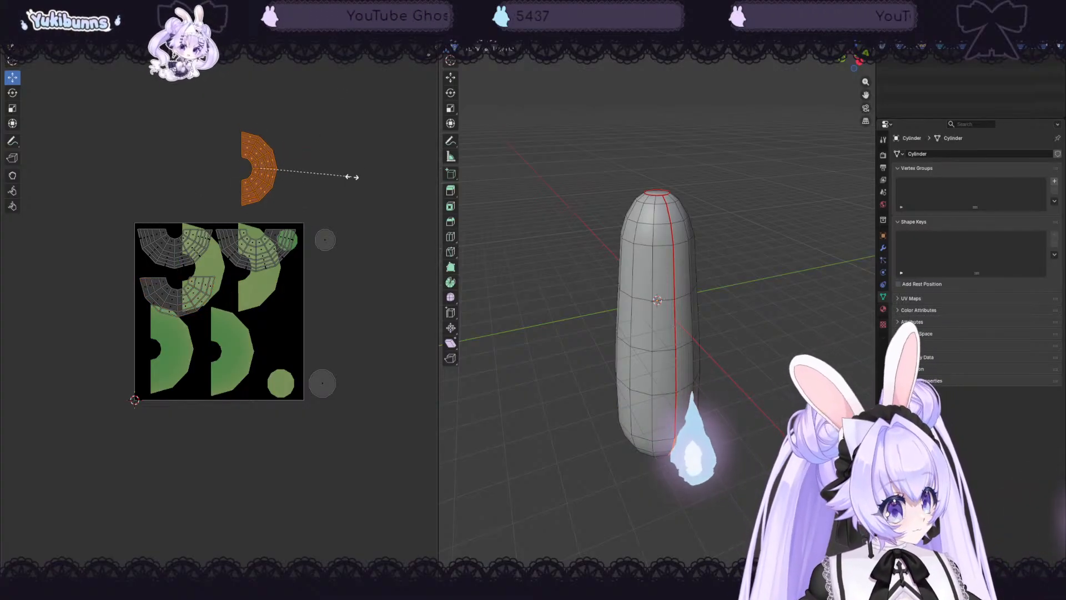
{"action": "left_click", "coordinate": [12, 92]}
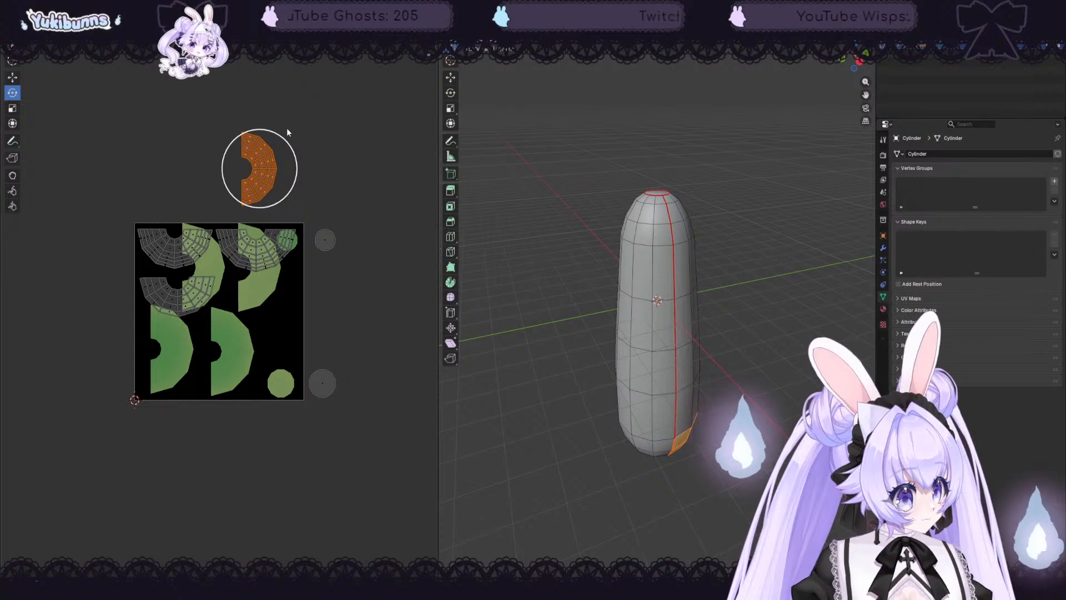
{"action": "left_click_drag", "start_coordinate": [279, 135], "coordinate": [298, 180]}
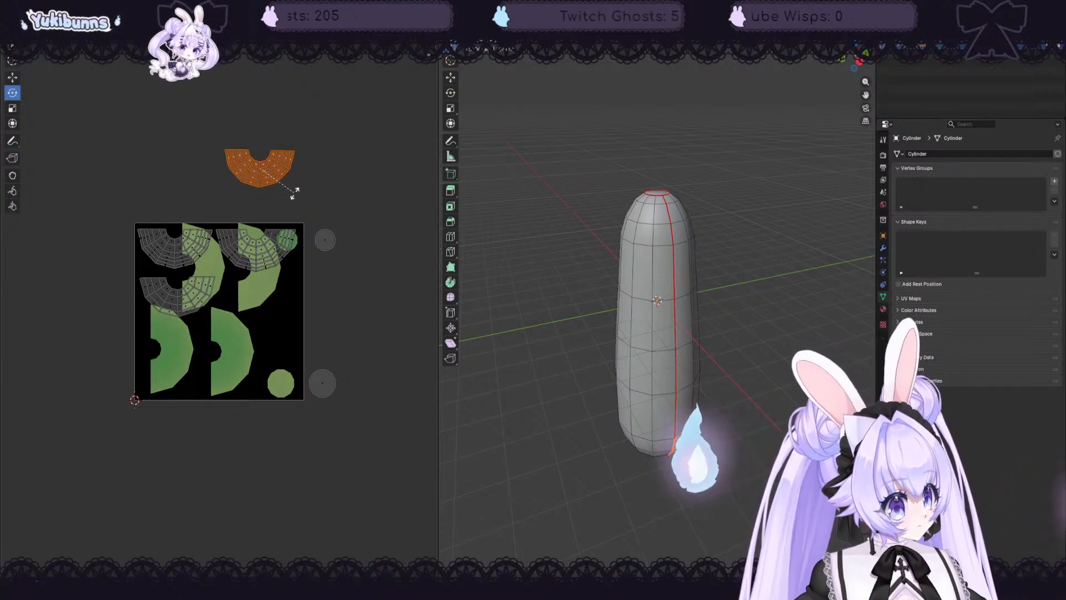
{"action": "left_click", "coordinate": [12, 77]}
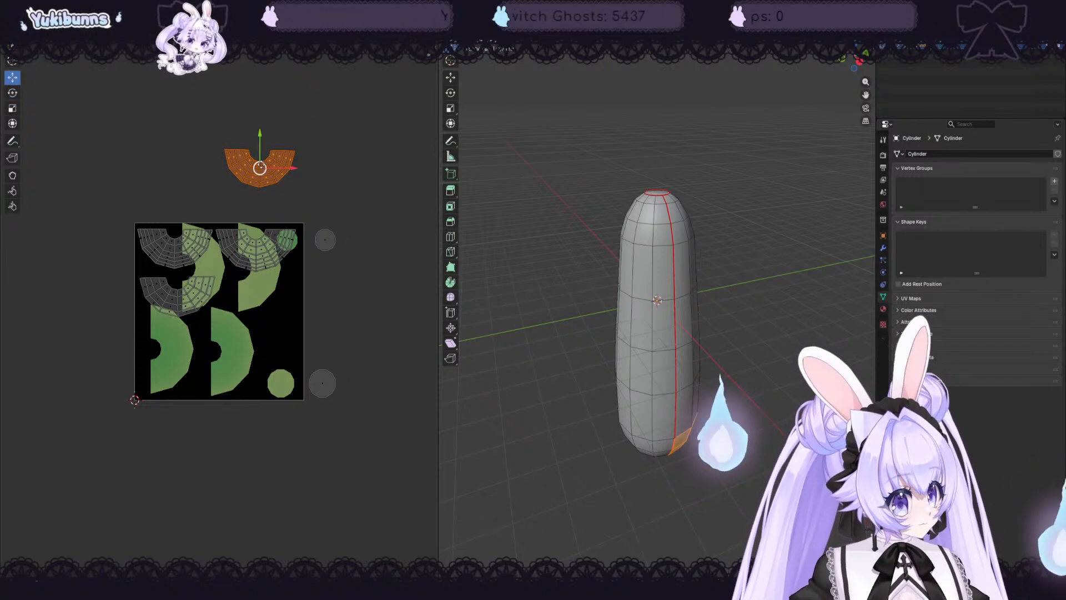
{"action": "left_click", "coordinate": [254, 174]}
{"action": "left_click_drag", "start_coordinate": [209, 120], "coordinate": [313, 194]}
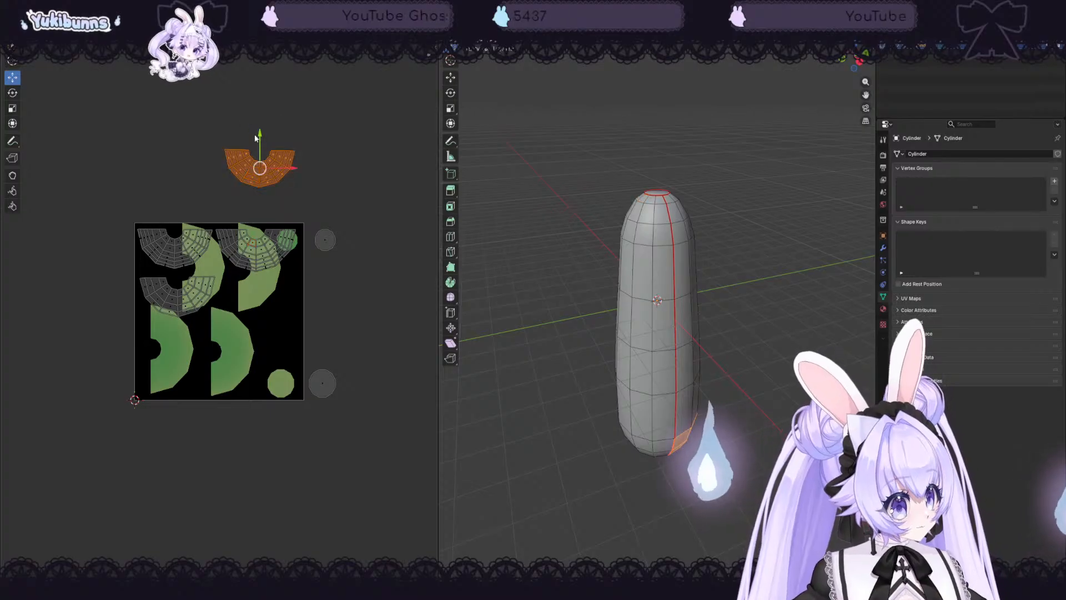
{"action": "left_click_drag", "start_coordinate": [257, 137], "coordinate": [252, 277]}
- Move the two round cap islands from beside the texture onto it, clear of the half-ring islands, and return to Texture Paint
{"action": "left_click", "coordinate": [324, 240]}
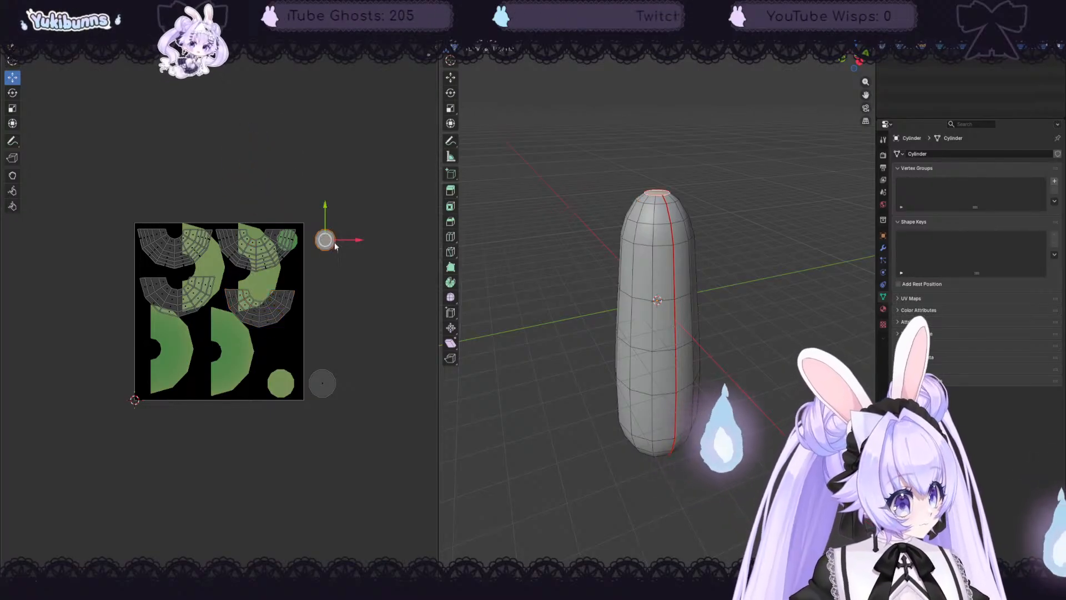
{"action": "left_click_drag", "start_coordinate": [324, 240], "coordinate": [212, 264]}
{"action": "left_click_drag", "start_coordinate": [258, 359], "coordinate": [357, 358]}
{"action": "left_click_drag", "start_coordinate": [317, 352], "coordinate": [217, 357]}
{"action": "left_click", "coordinate": [368, 353]}
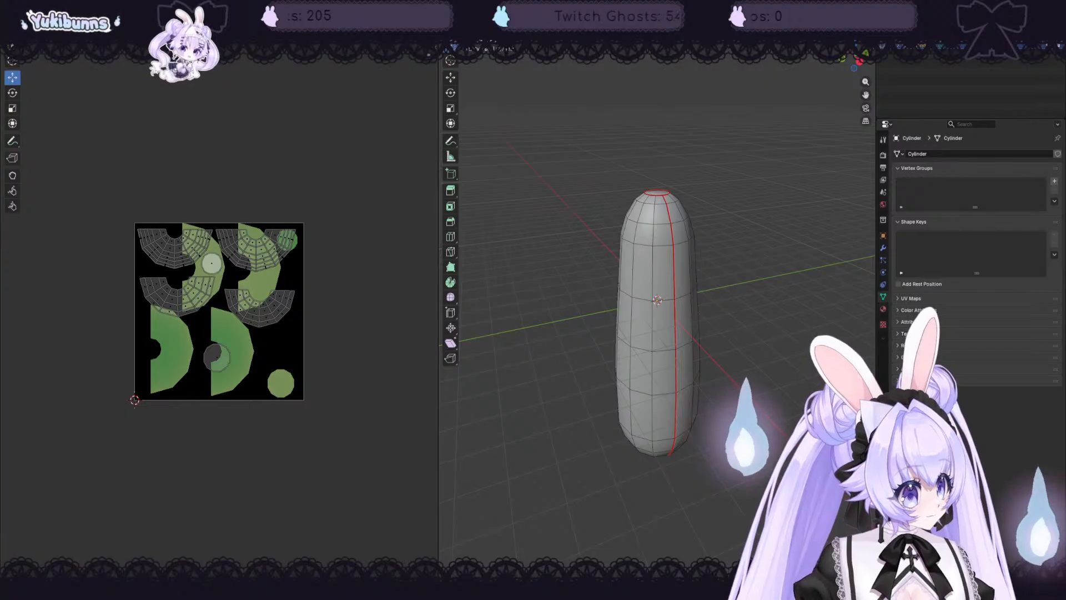
{"action": "left_click", "coordinate": [221, 18]}
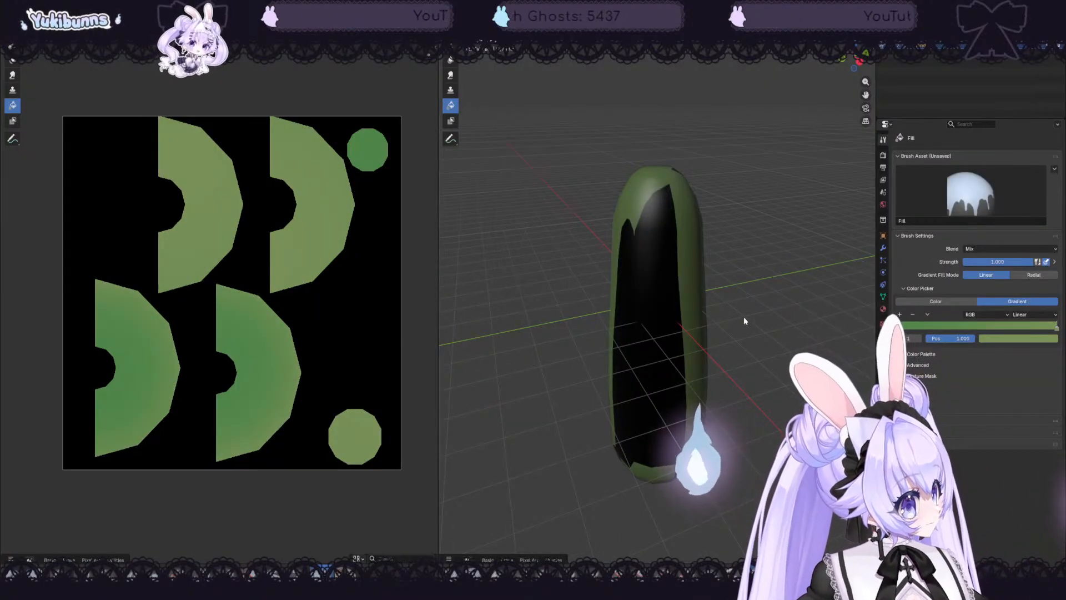
- Fill the model with the green gradient from tip to base and change the gradient's end stop to dark yellow
{"action": "left_click_drag", "start_coordinate": [660, 163], "coordinate": [670, 481]}
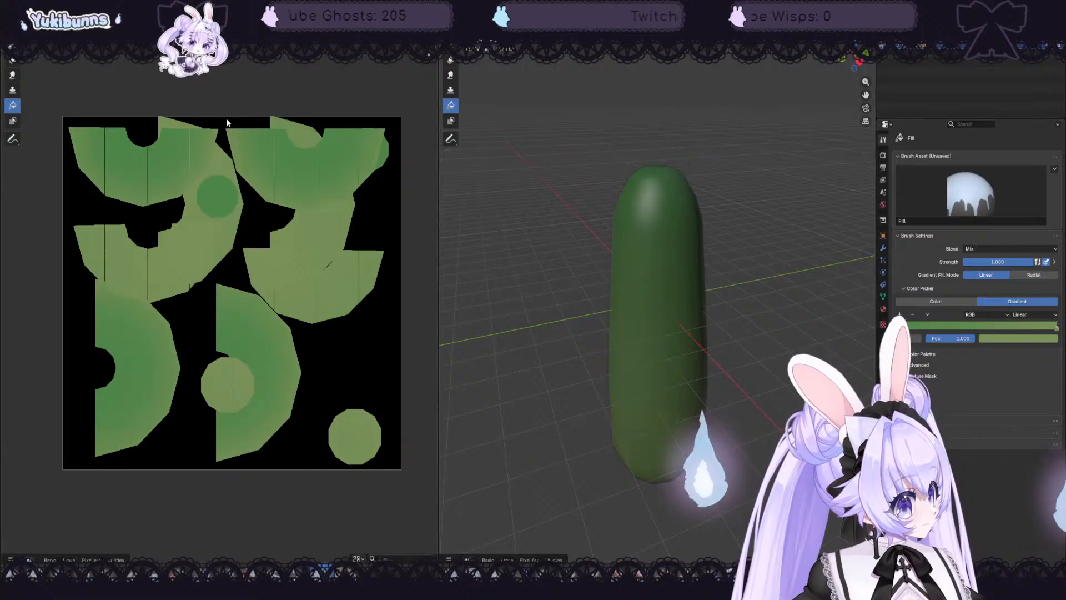
{"action": "left_click", "coordinate": [1018, 338]}
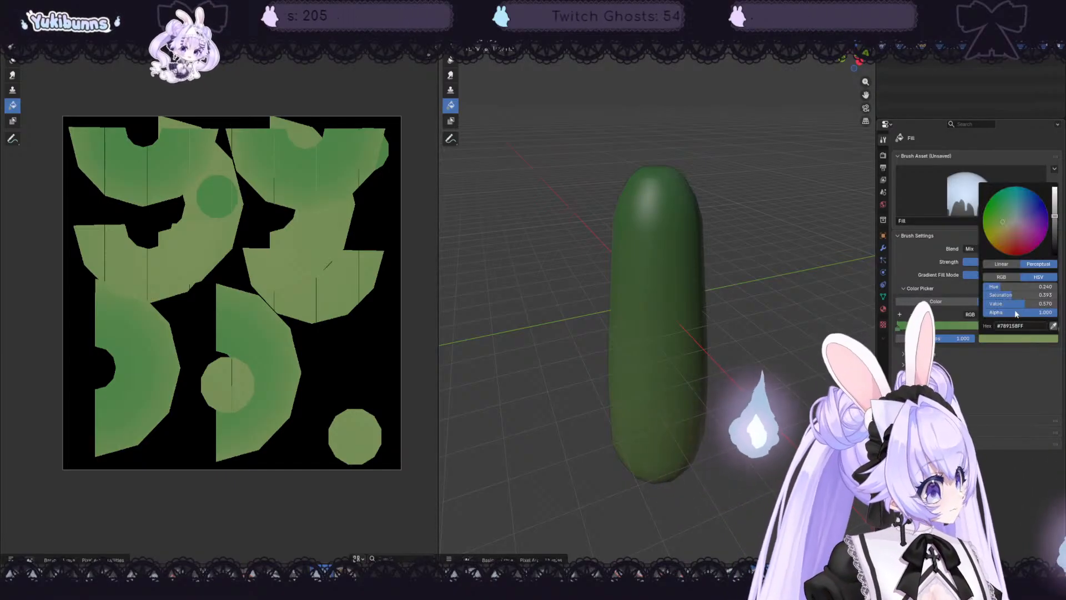
{"action": "left_click", "coordinate": [994, 236]}
{"action": "left_click_drag", "start_coordinate": [994, 234], "coordinate": [994, 242]}
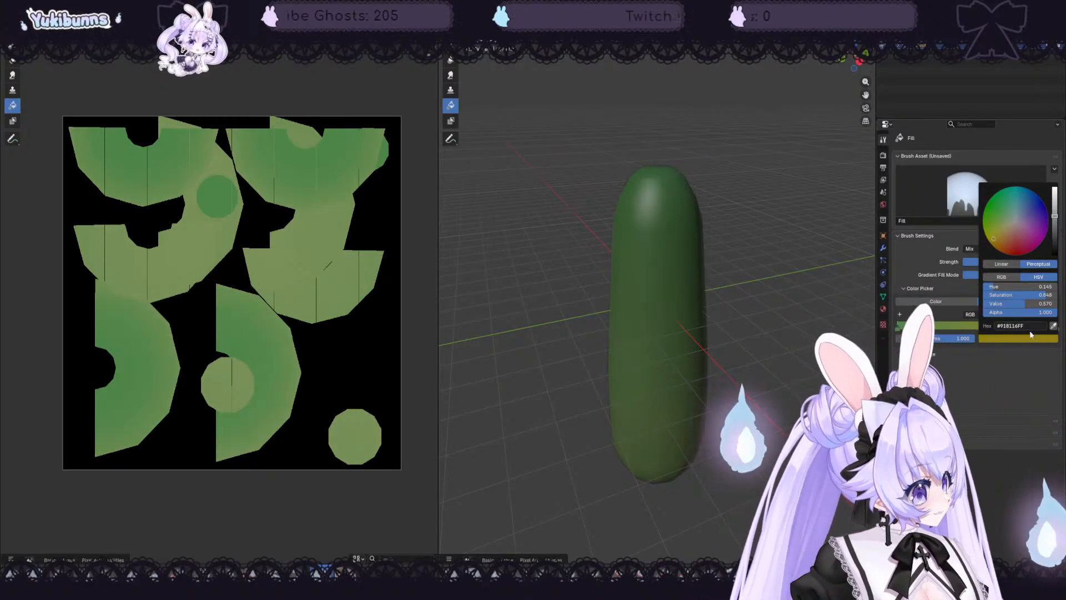
{"action": "left_click", "coordinate": [1013, 473]}
- Set the gradient's start stop to dark yellow #84701B and its end stop to orange-brown
{"action": "left_click", "coordinate": [898, 326]}
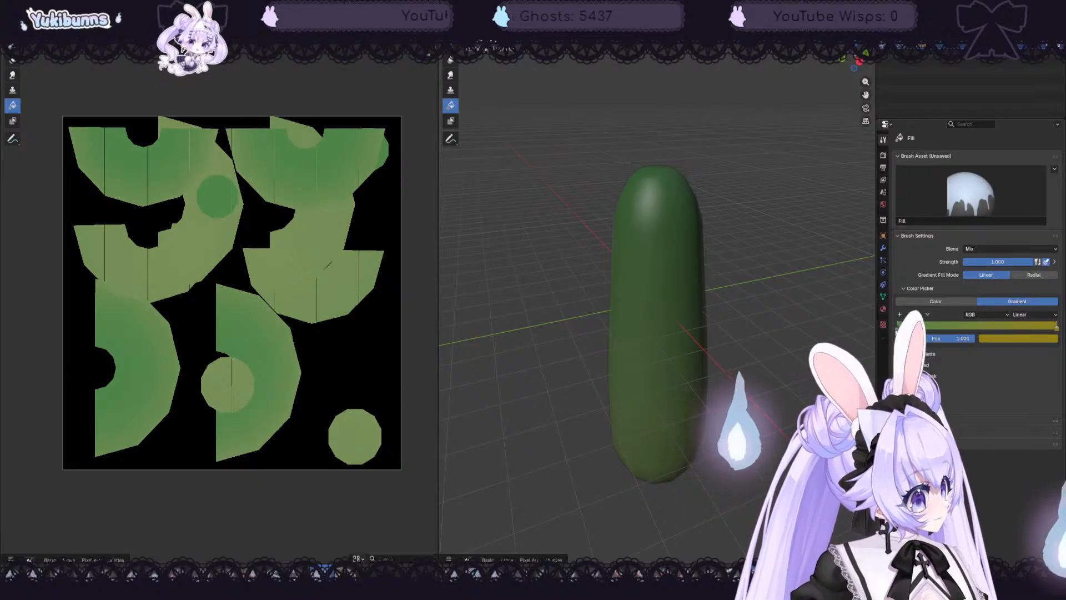
{"action": "left_click", "coordinate": [1005, 338]}
{"action": "left_click", "coordinate": [994, 236]}
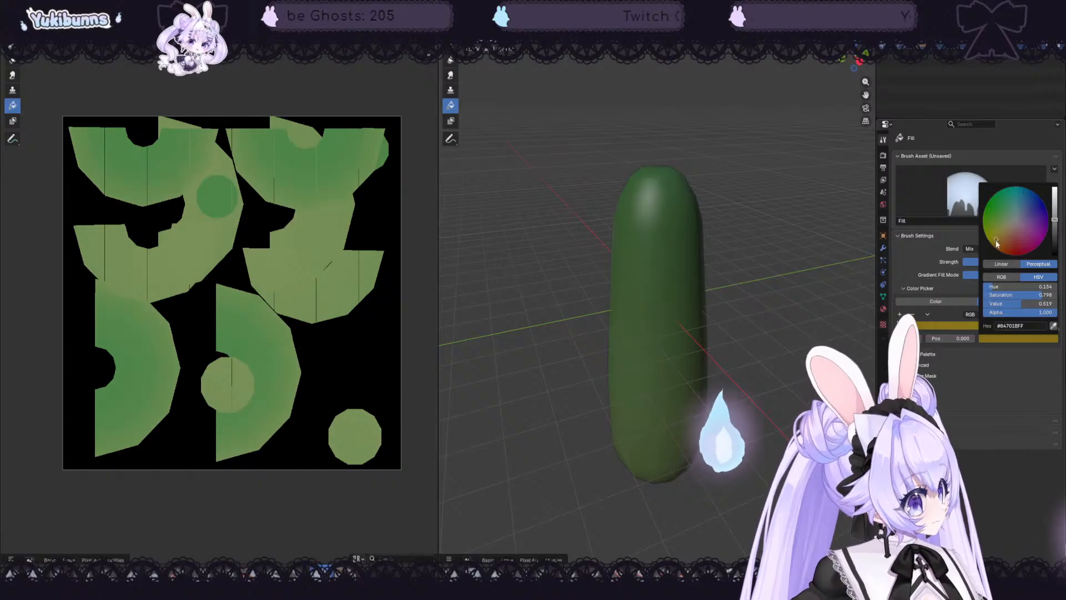
{"action": "left_click", "coordinate": [1057, 328]}
{"action": "left_click", "coordinate": [1018, 338]}
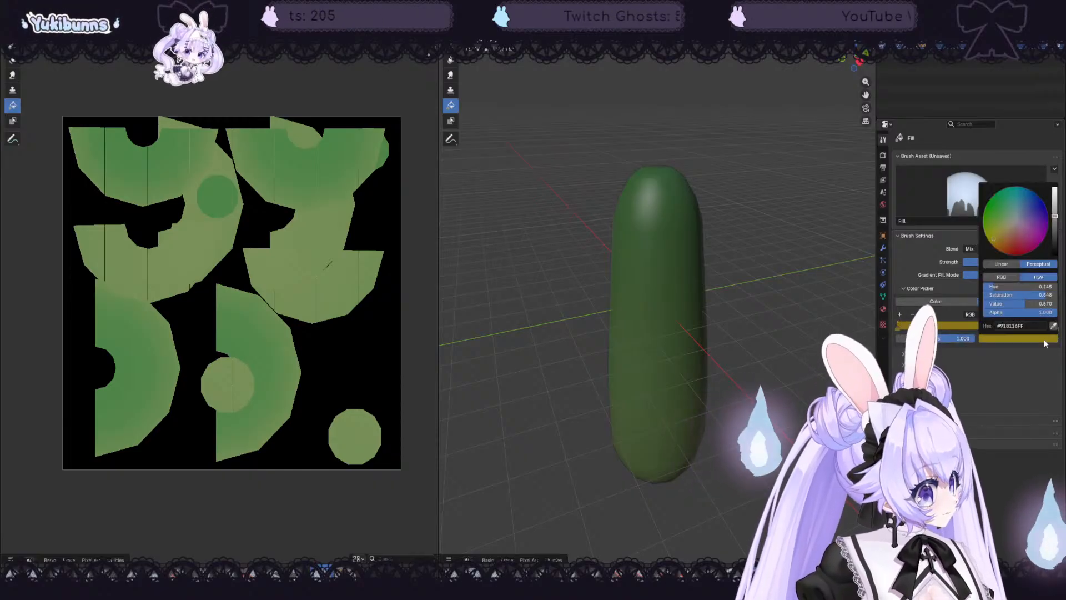
{"action": "left_click", "coordinate": [999, 246]}
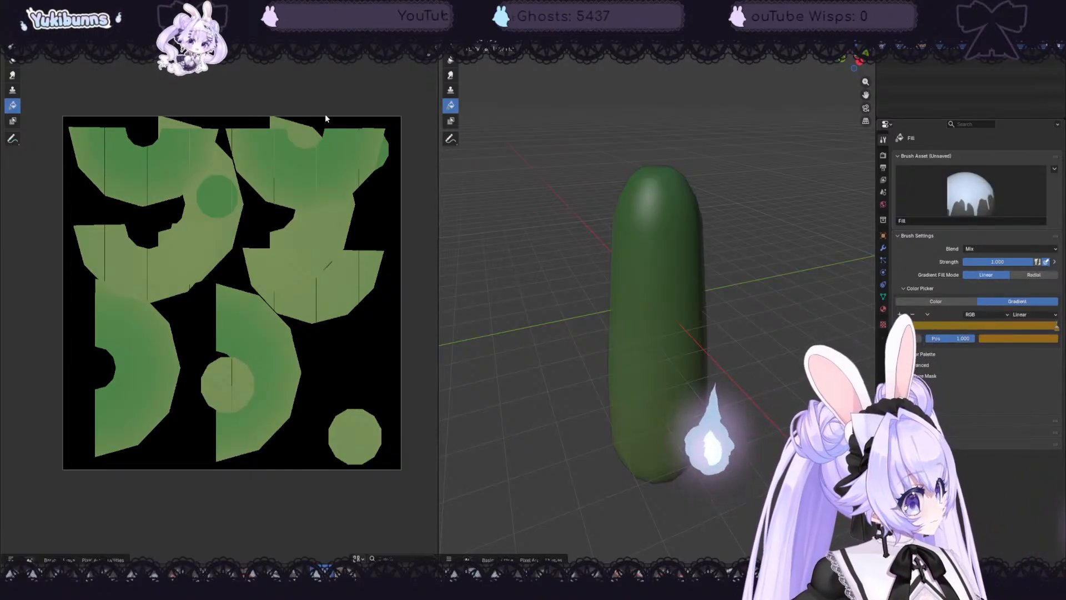
- Try the new gradient fill on the model, undo it, and fill the texture image with the gradient from its upper to lower edge
{"action": "left_click_drag", "start_coordinate": [640, 159], "coordinate": [664, 490]}
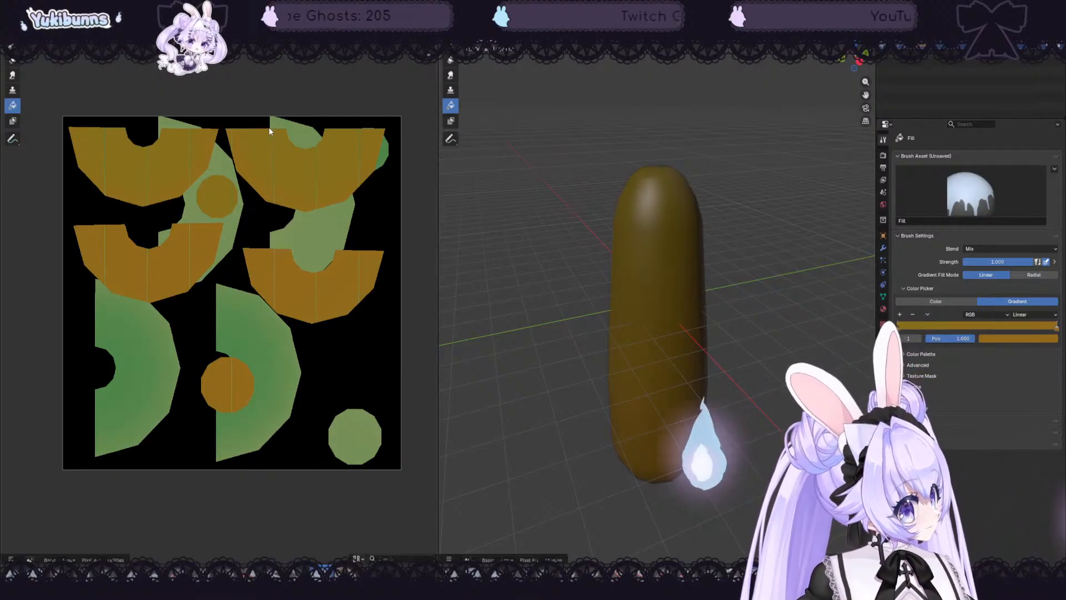
{"action": "key", "text": "ctrl+z"}
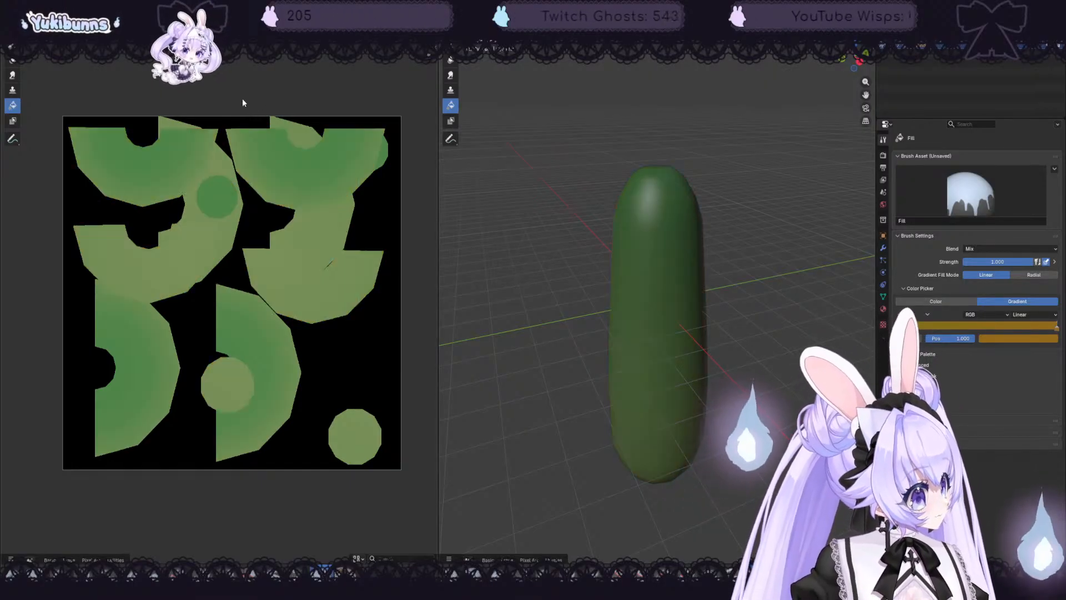
{"action": "left_click_drag", "start_coordinate": [237, 96], "coordinate": [231, 482]}
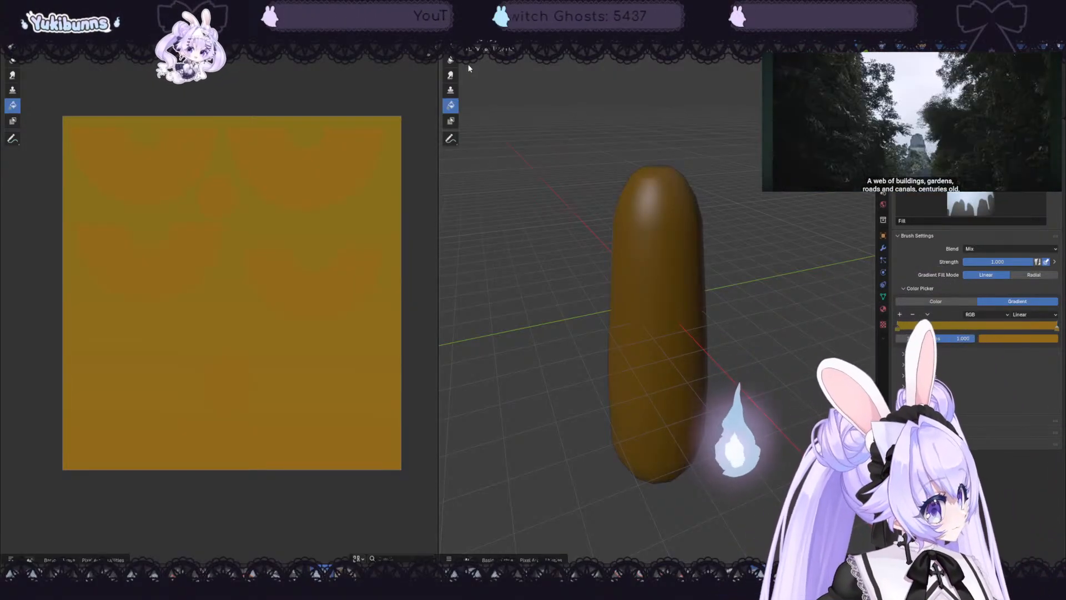
- Switch to the Paint Hard brush, set it to a single colour and choose a slightly darkened warm yellow
{"action": "left_click", "coordinate": [450, 59]}
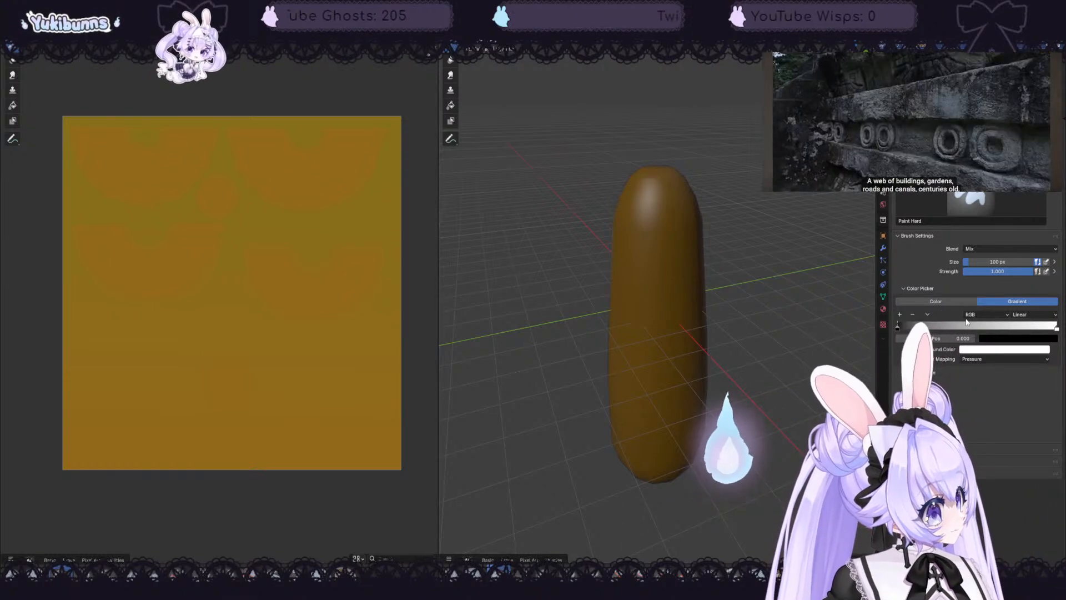
{"action": "left_click", "coordinate": [948, 302]}
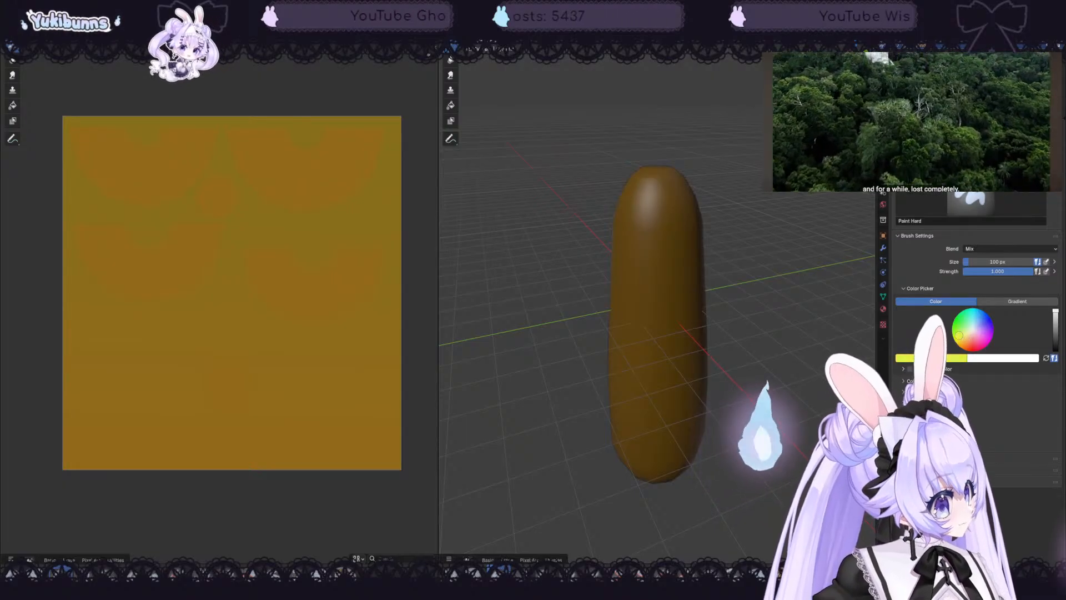
{"action": "left_click_drag", "start_coordinate": [959, 336], "coordinate": [961, 340]}
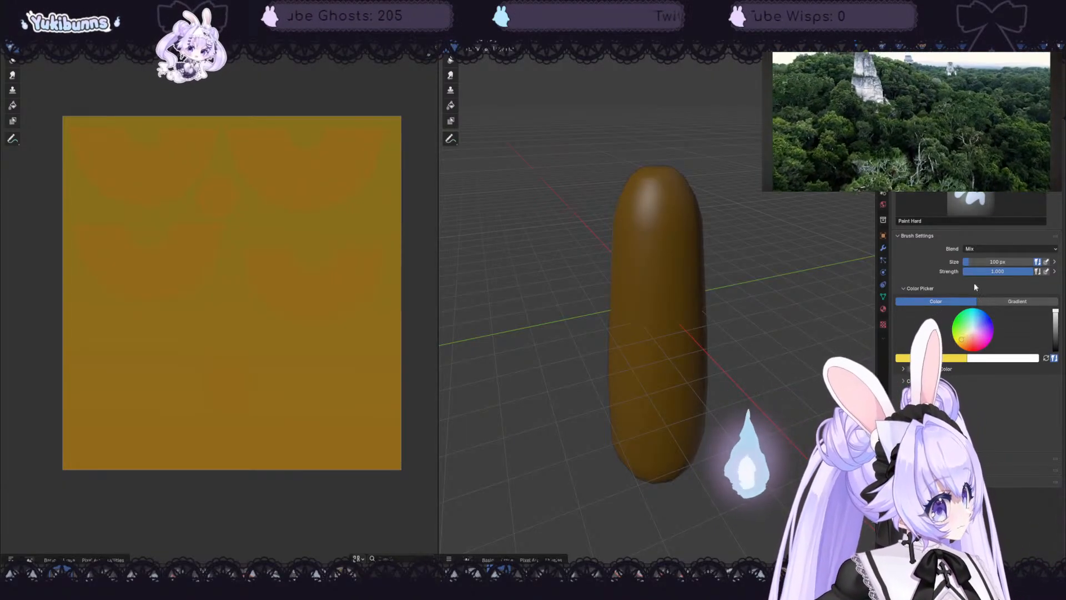
{"action": "left_click_drag", "start_coordinate": [1056, 312], "coordinate": [1056, 318]}
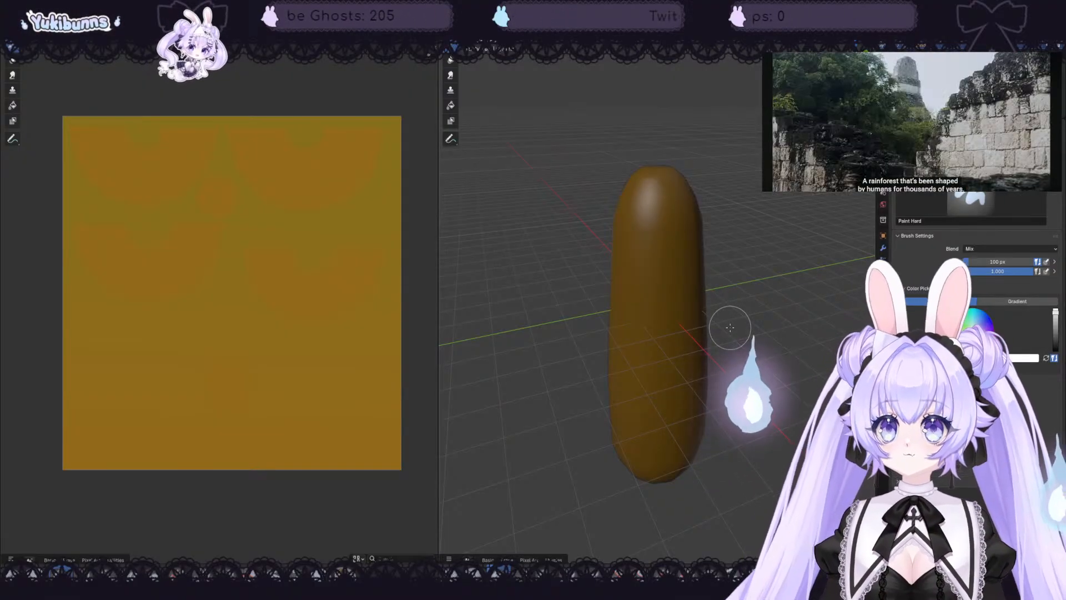
- Set the brush size to 59 px and paint a cluster of three rounded yellow kernels near the cob's tip, undoing the first trial kernel
{"action": "scroll", "coordinate": [724, 269], "scroll_direction": "up", "scroll_amount": 4}
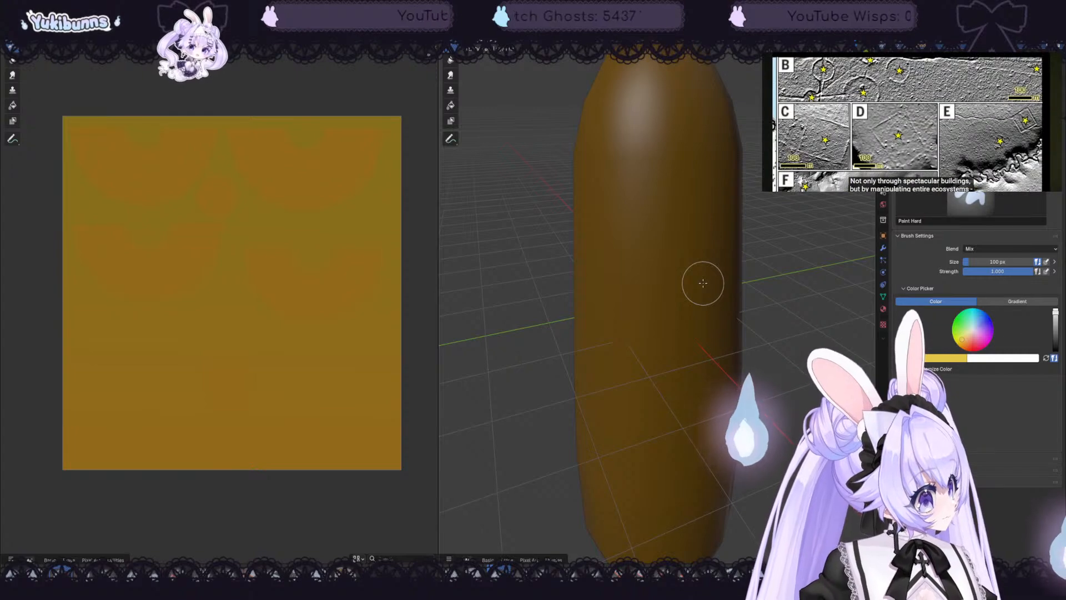
{"action": "middle_click_drag", "start_coordinate": [821, 196], "coordinate": [802, 225]}
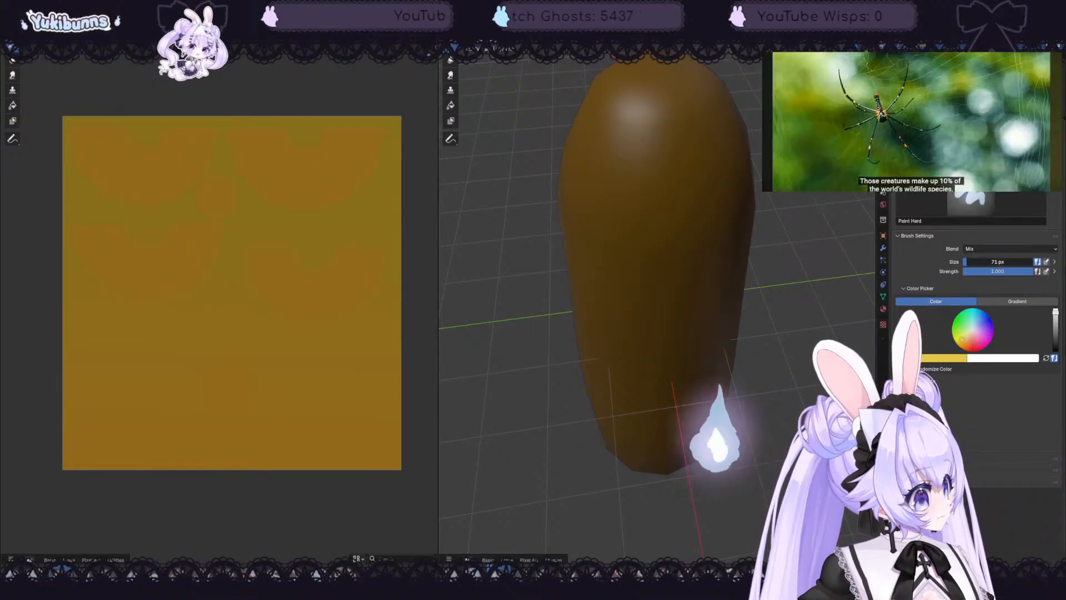
{"action": "left_click", "coordinate": [649, 136]}
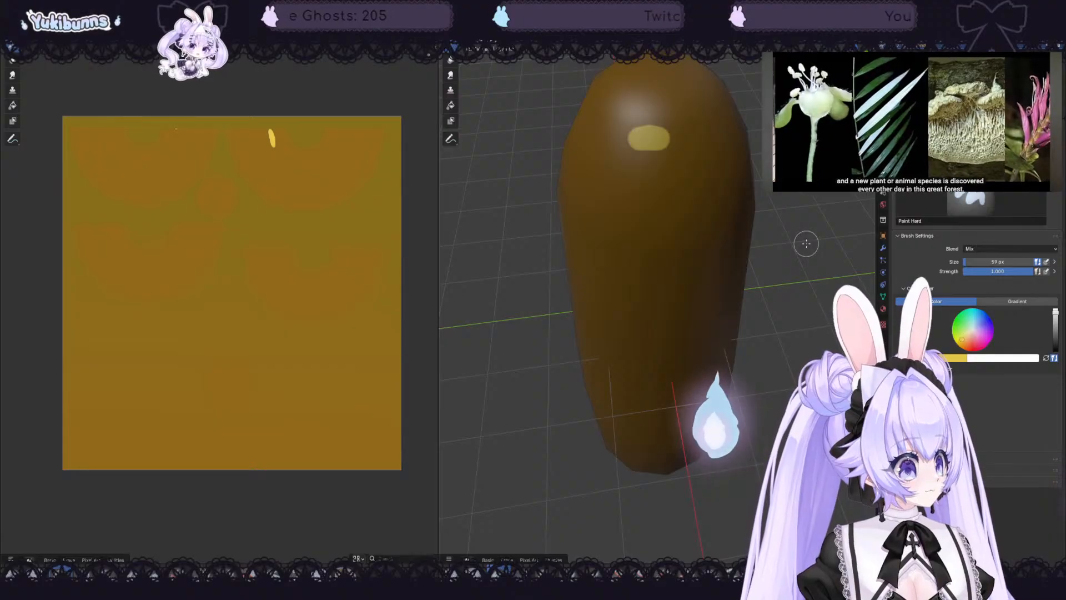
{"action": "key", "text": "ctrl+z"}
{"action": "mouse_move", "coordinate": [647, 131]}
{"action": "left_mouse_down"}
{"action": "mouse_move", "coordinate": [657, 134]}
{"action": "mouse_move", "coordinate": [611, 123]}
{"action": "mouse_move", "coordinate": [642, 104]}
{"action": "left_mouse_up"}
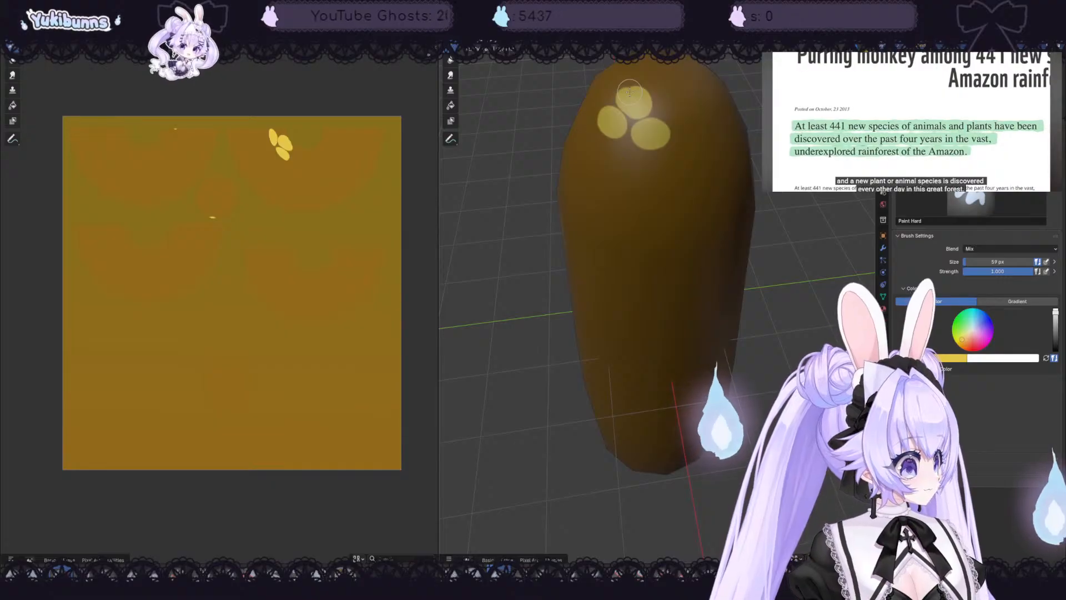
- Undo the uppermost kernel of the cluster and repaint it in the same spot
{"action": "mouse_move", "coordinate": [754, 161]}
{"action": "middle_mouse_down"}
{"action": "mouse_move", "coordinate": [776, 157]}
{"action": "mouse_move", "coordinate": [798, 123]}
{"action": "mouse_move", "coordinate": [777, 114]}
{"action": "mouse_move", "coordinate": [764, 171]}
{"action": "middle_mouse_up"}
{"action": "scroll", "coordinate": [798, 123], "scroll_direction": "down", "scroll_amount": 2}
{"action": "scroll", "coordinate": [798, 123], "scroll_direction": "down", "scroll_amount": 3}
{"action": "scroll", "coordinate": [711, 158], "scroll_direction": "up", "scroll_amount": 5}
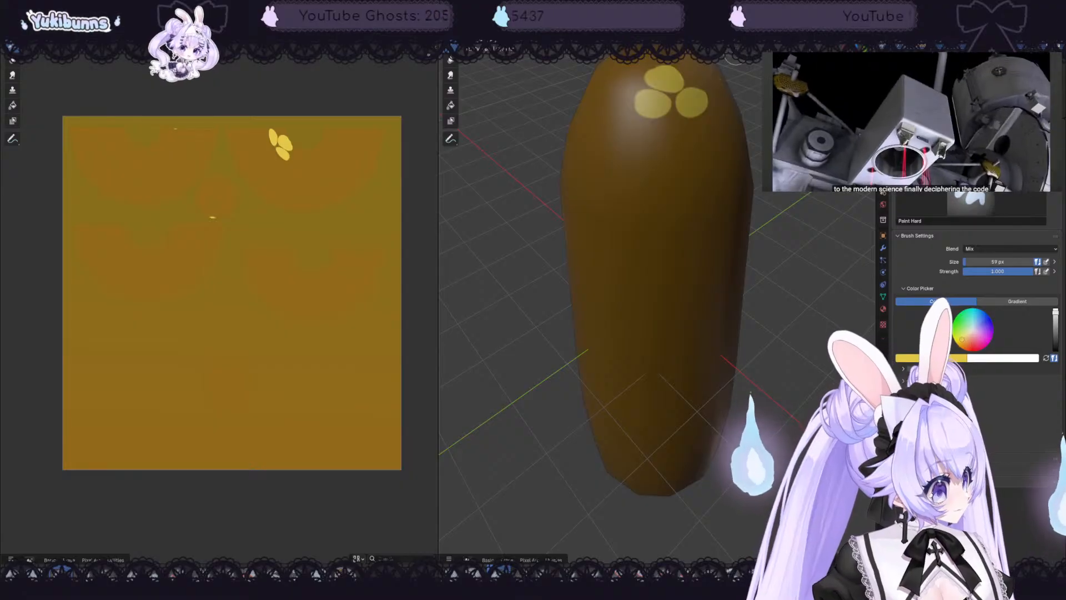
{"action": "key", "text": "ctrl+z"}
{"action": "left_click", "coordinate": [663, 77]}
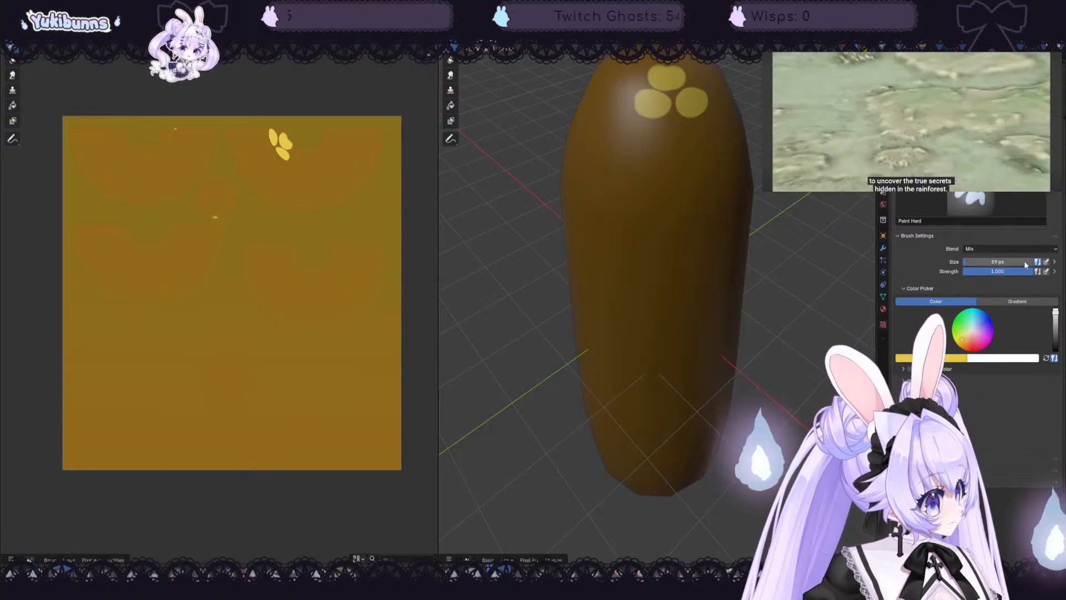
- Reduce the brush size to 36 px, undo the uppermost kernel and repaint it with a flatter, squarer shape
{"action": "left_click_drag", "start_coordinate": [1024, 262], "coordinate": [1011, 261]}
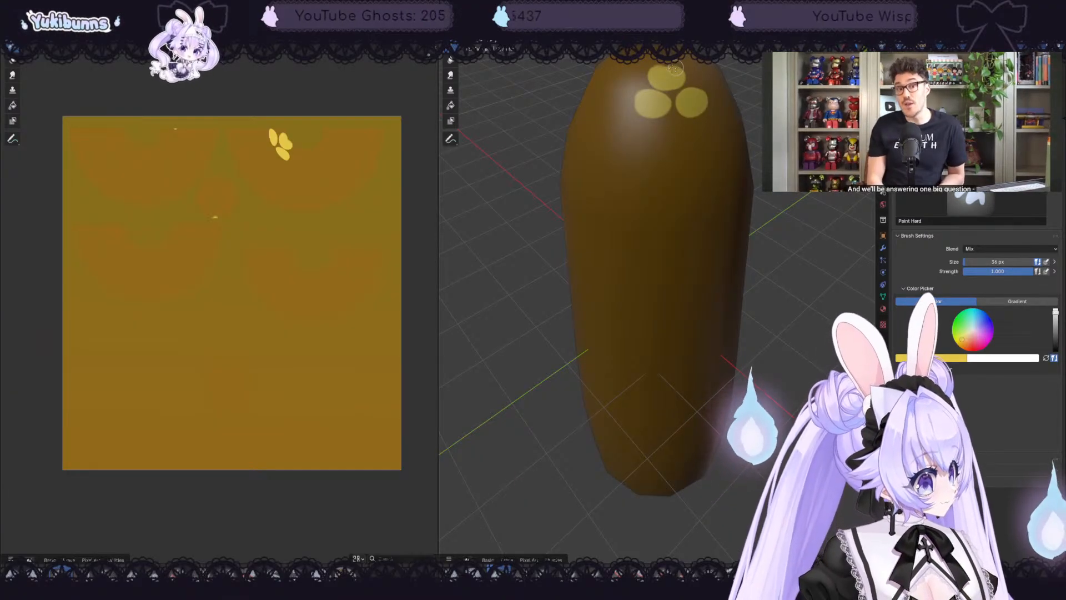
{"action": "key", "text": "ctrl+z"}
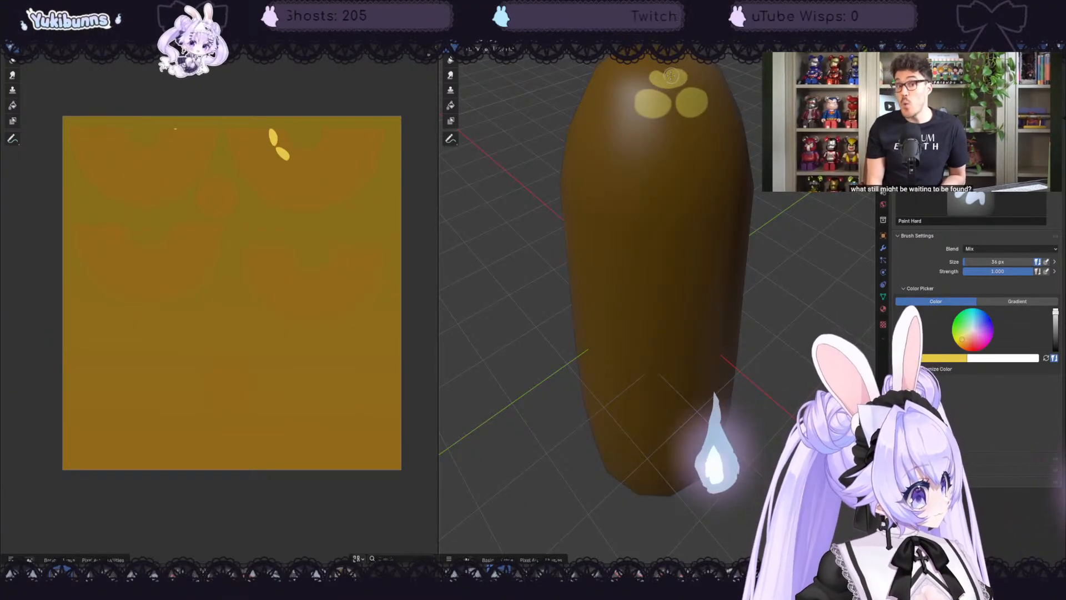
{"action": "key", "text": "bracketright"}
{"action": "key", "text": "bracketright"}
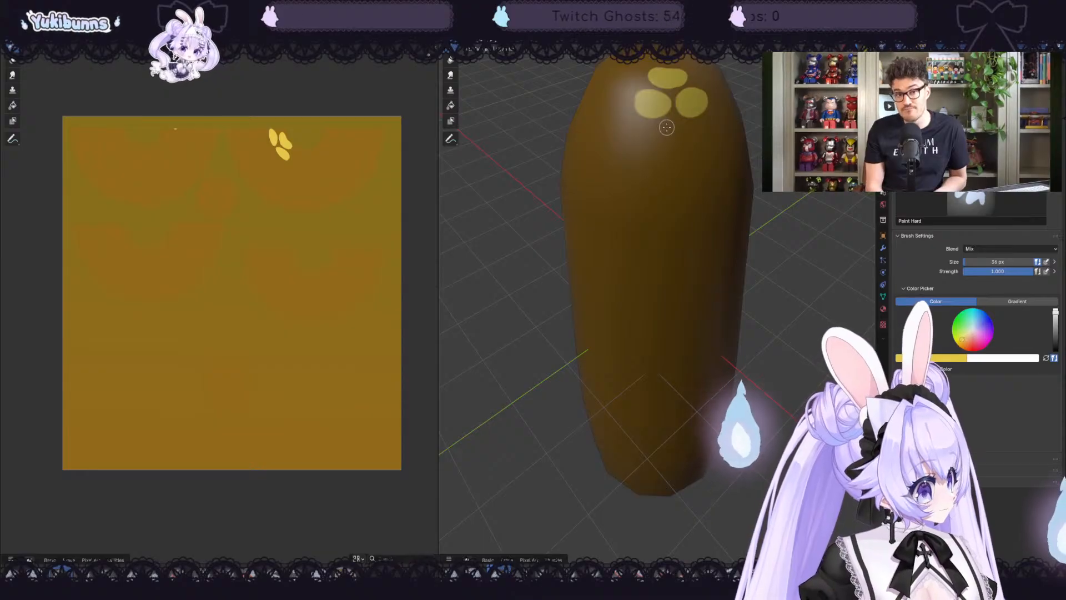
- Set the brush size to 48 px and paint a fourth kernel below the cluster plus three more beside it around the cob
{"action": "key", "text": "bracketright"}
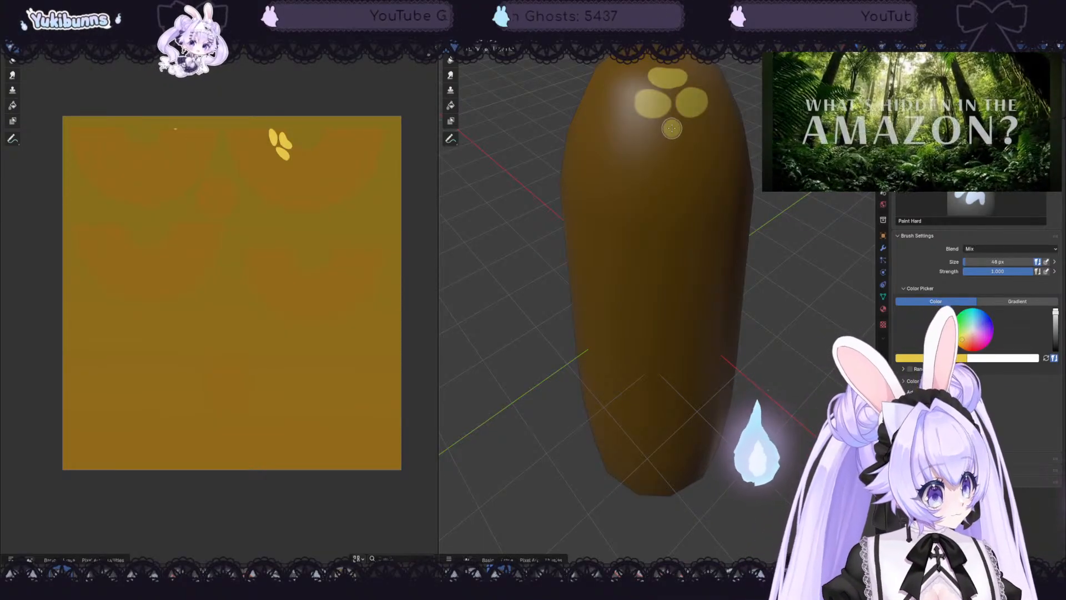
{"action": "left_click_drag", "start_coordinate": [671, 128], "coordinate": [682, 130]}
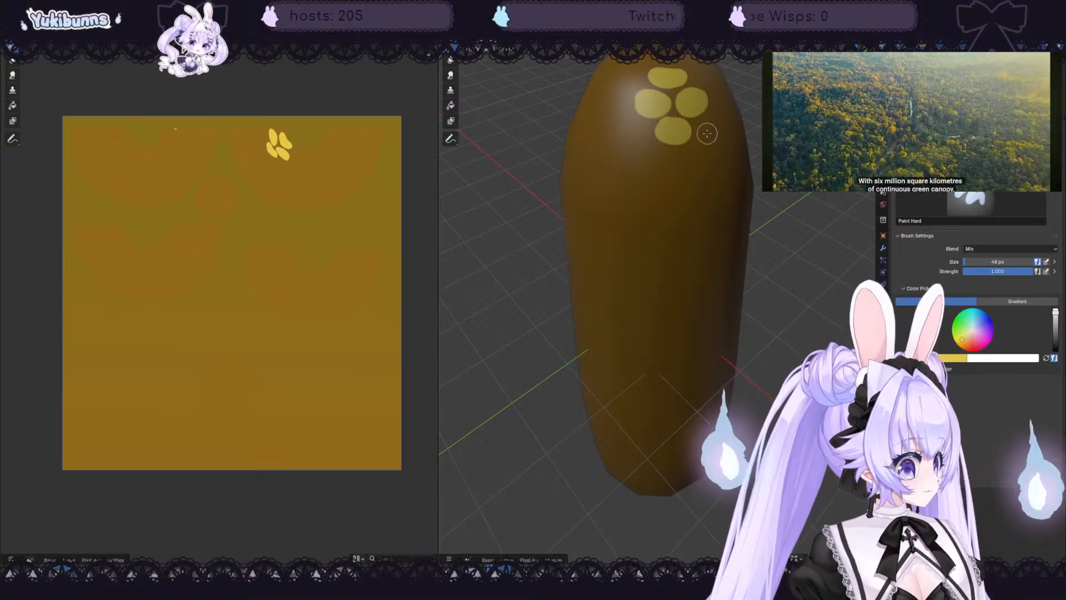
{"action": "middle_click_drag", "start_coordinate": [716, 133], "coordinate": [695, 126]}
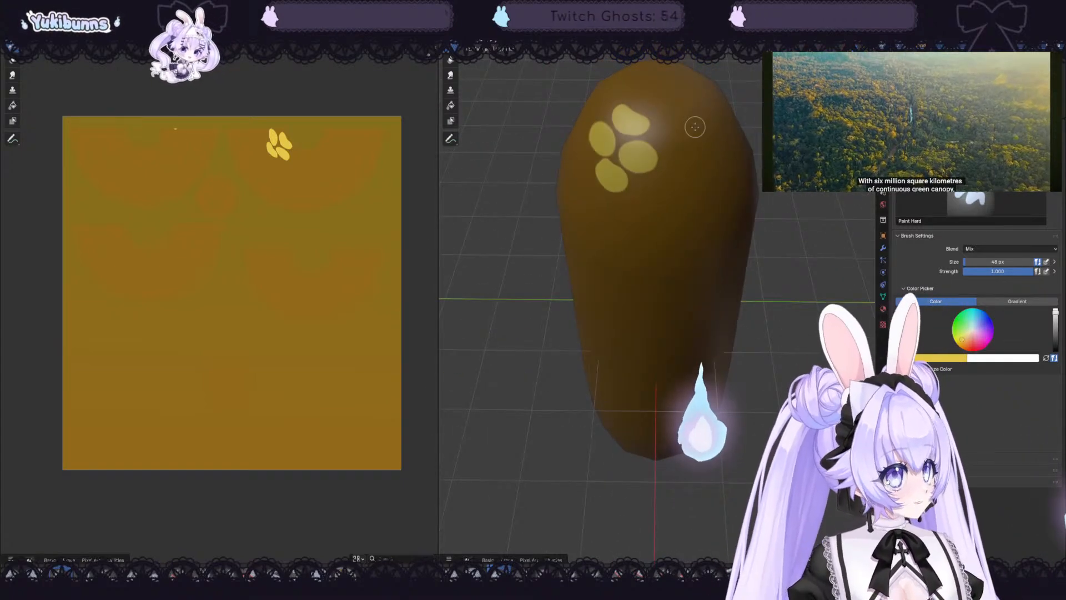
{"action": "mouse_move", "coordinate": [660, 135]}
{"action": "left_mouse_down"}
{"action": "mouse_move", "coordinate": [676, 137]}
{"action": "mouse_move", "coordinate": [670, 162]}
{"action": "mouse_move", "coordinate": [683, 167]}
{"action": "mouse_move", "coordinate": [711, 127]}
{"action": "mouse_move", "coordinate": [698, 135]}
{"action": "left_mouse_up"}
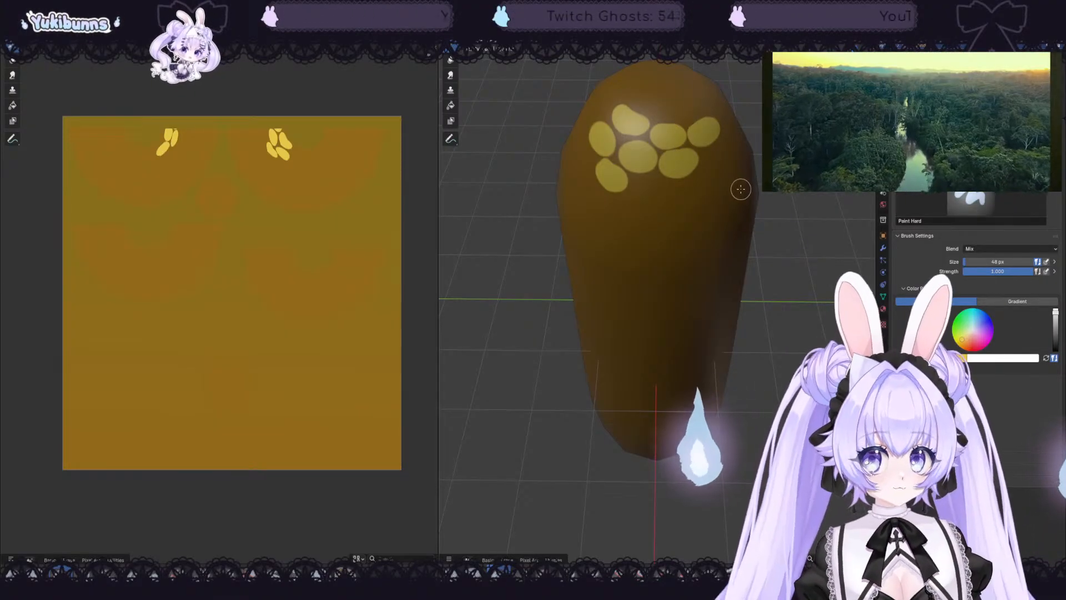
- Paint three more yellow kernels around the cob's tip, continuing the two staggered rows on its far side
{"action": "middle_click_drag", "start_coordinate": [745, 167], "coordinate": [711, 217]}
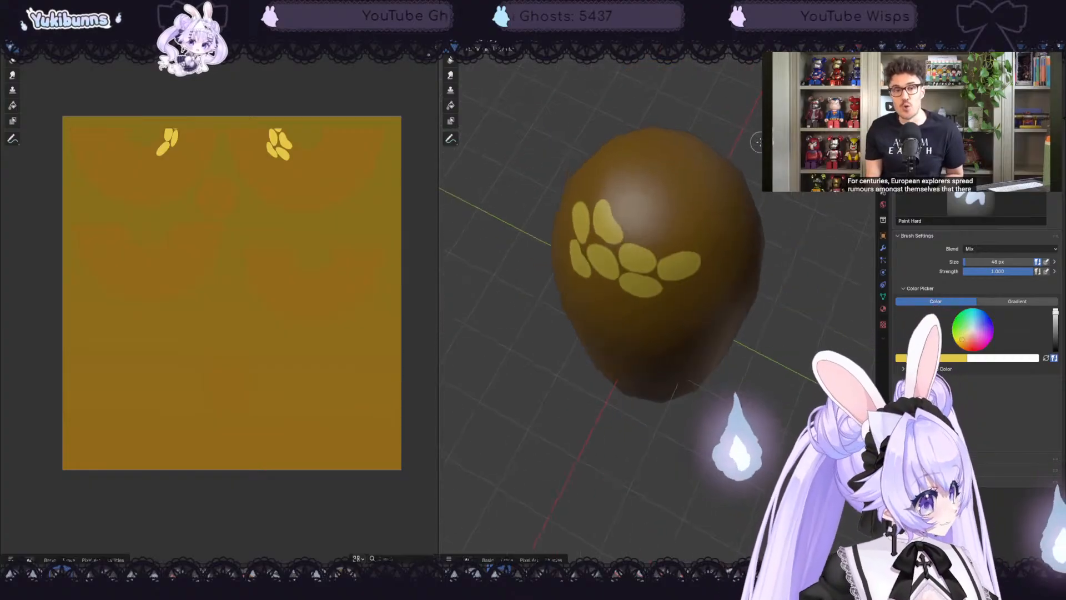
{"action": "left_click_drag", "start_coordinate": [705, 240], "coordinate": [715, 229]}
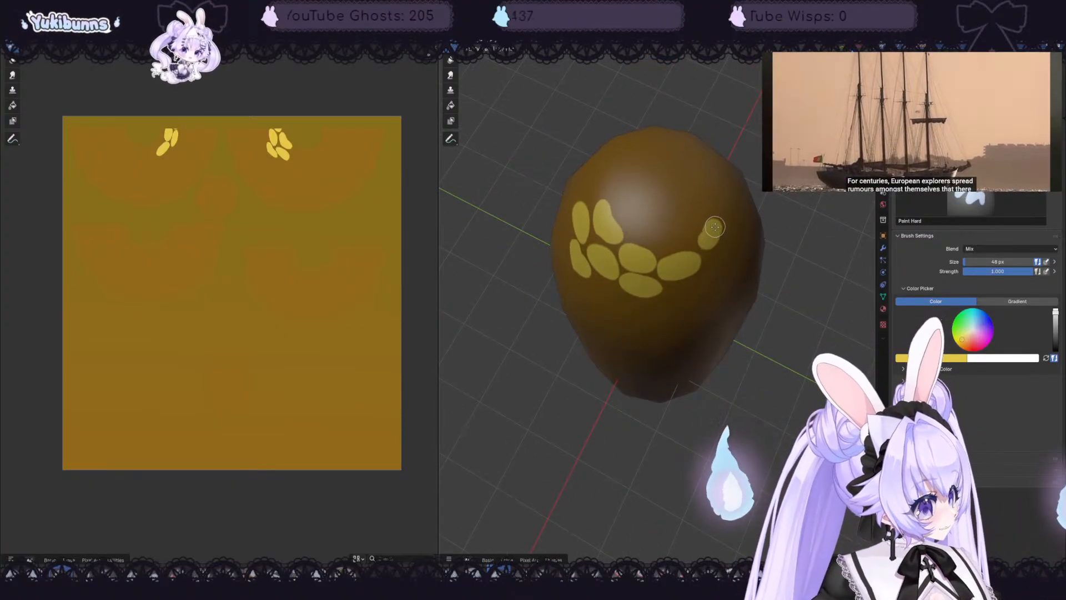
{"action": "mouse_move", "coordinate": [677, 292]}
{"action": "left_mouse_down"}
{"action": "mouse_move", "coordinate": [722, 263]}
{"action": "mouse_move", "coordinate": [706, 245]}
{"action": "left_mouse_up"}
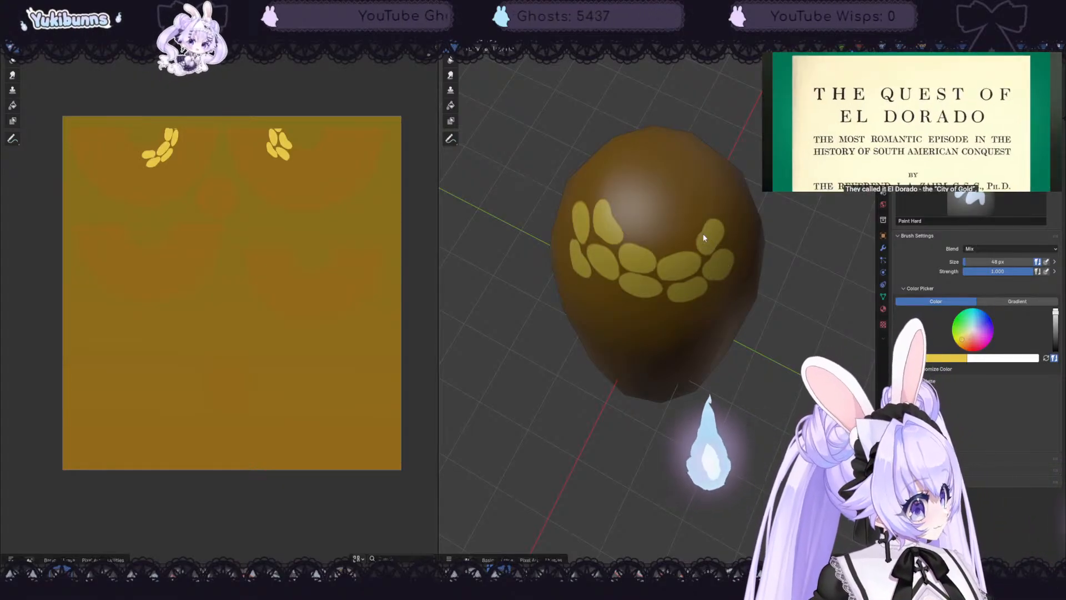
- Undo the latest extra kernels and paint a single closed ring of yellow kernels around the cob's tip
{"action": "mouse_move", "coordinate": [817, 265]}
{"action": "middle_mouse_down"}
{"action": "mouse_move", "coordinate": [821, 220]}
{"action": "mouse_move", "coordinate": [790, 222]}
{"action": "mouse_move", "coordinate": [786, 198]}
{"action": "middle_mouse_up"}
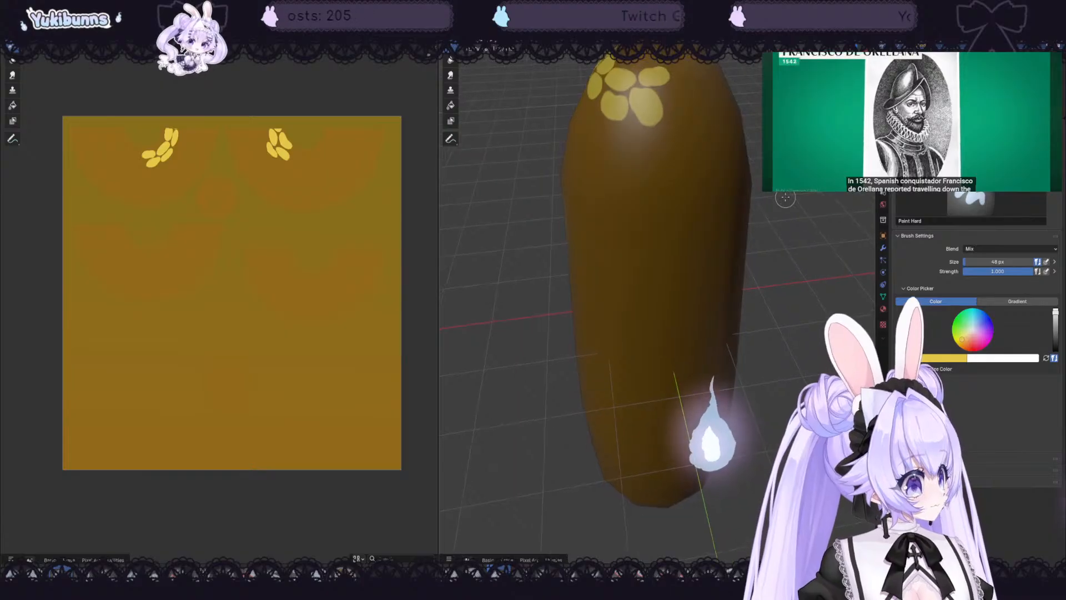
{"action": "key", "text": "ctrl+z"}
{"action": "key", "text": "ctrl+z"}
{"action": "key", "text": "ctrl+z"}
{"action": "key", "text": "ctrl+z"}
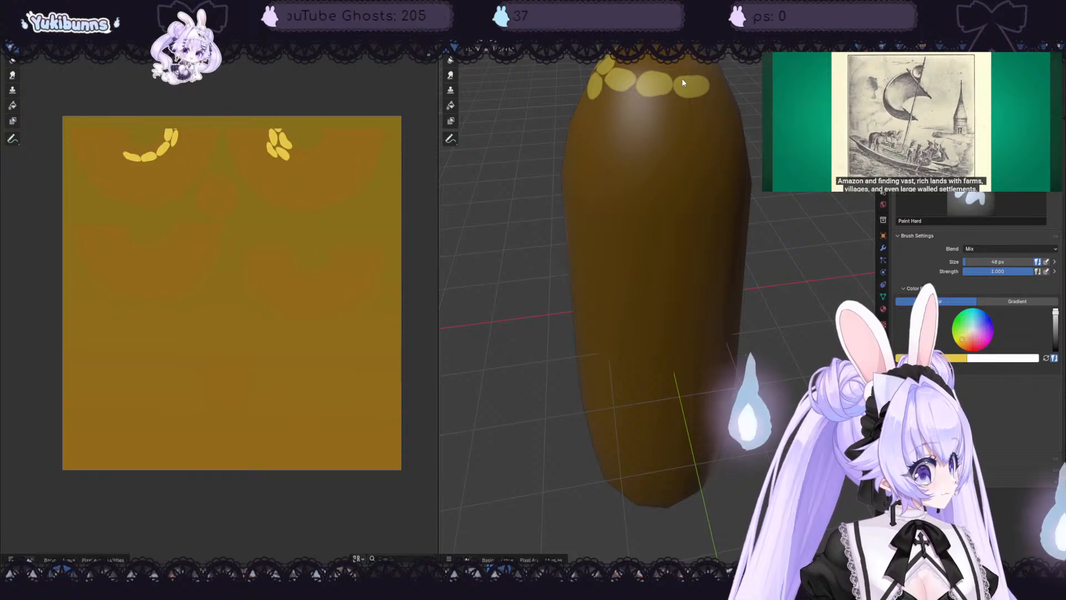
{"action": "middle_click_drag", "start_coordinate": [749, 90], "coordinate": [682, 79]}
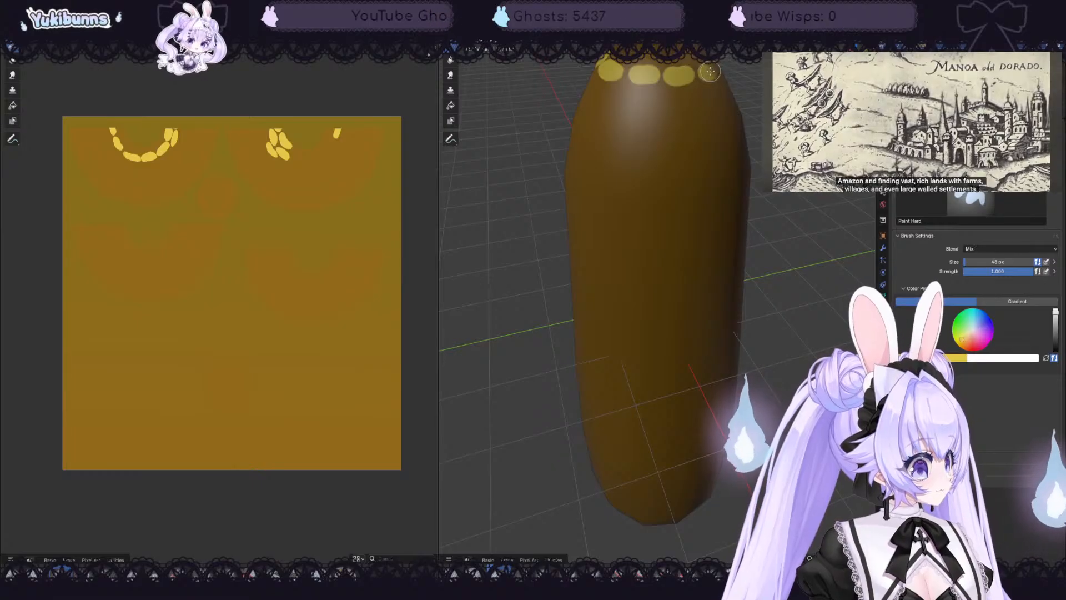
{"action": "middle_click_drag", "start_coordinate": [732, 91], "coordinate": [700, 155]}
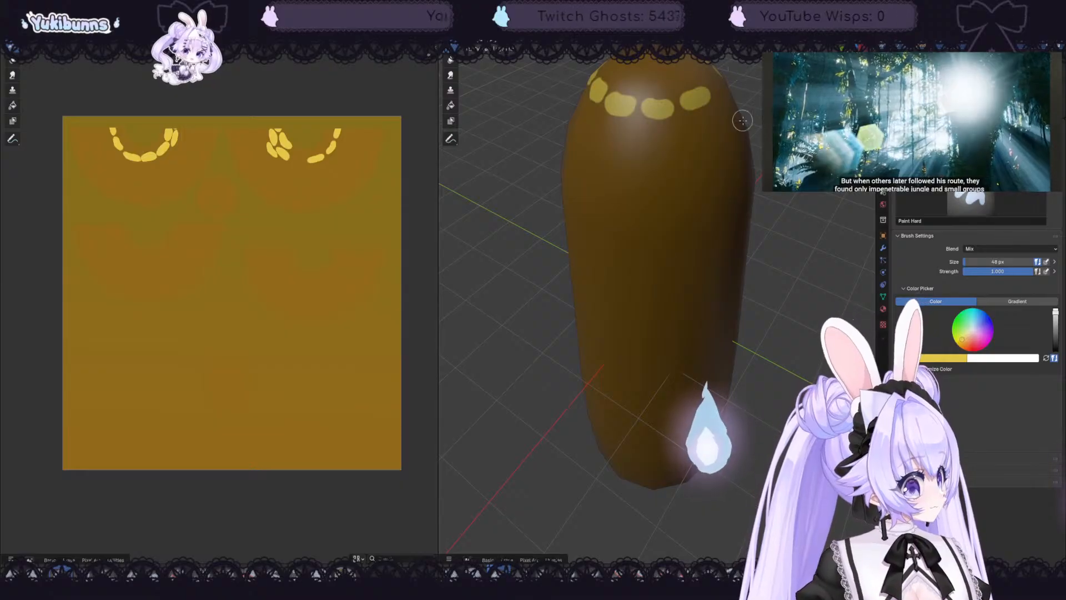
{"action": "middle_click_drag", "start_coordinate": [742, 121], "coordinate": [706, 122]}
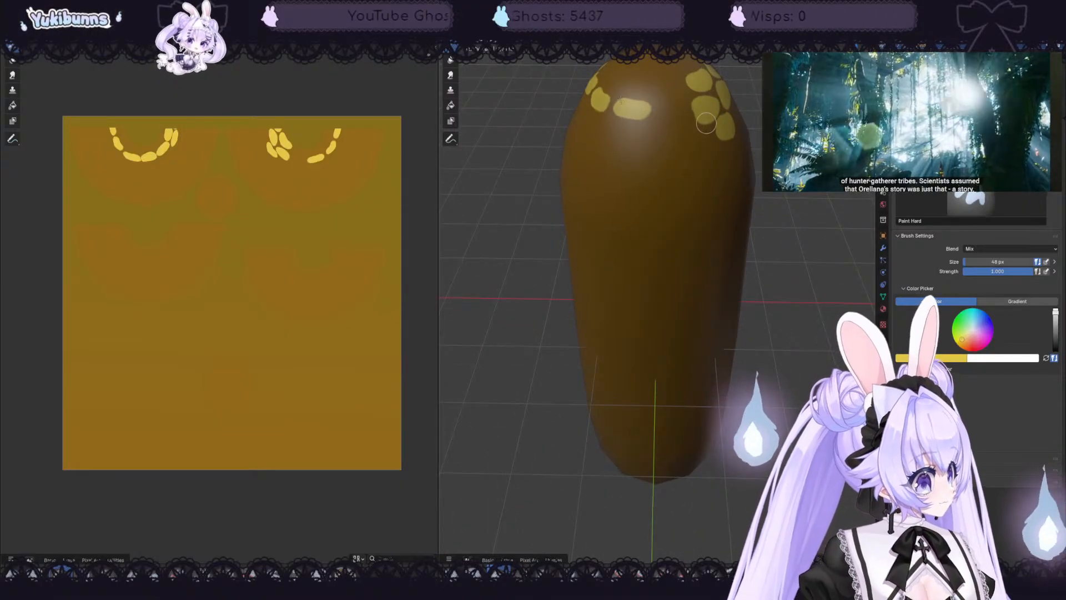
{"action": "key", "text": "ctrl+z"}
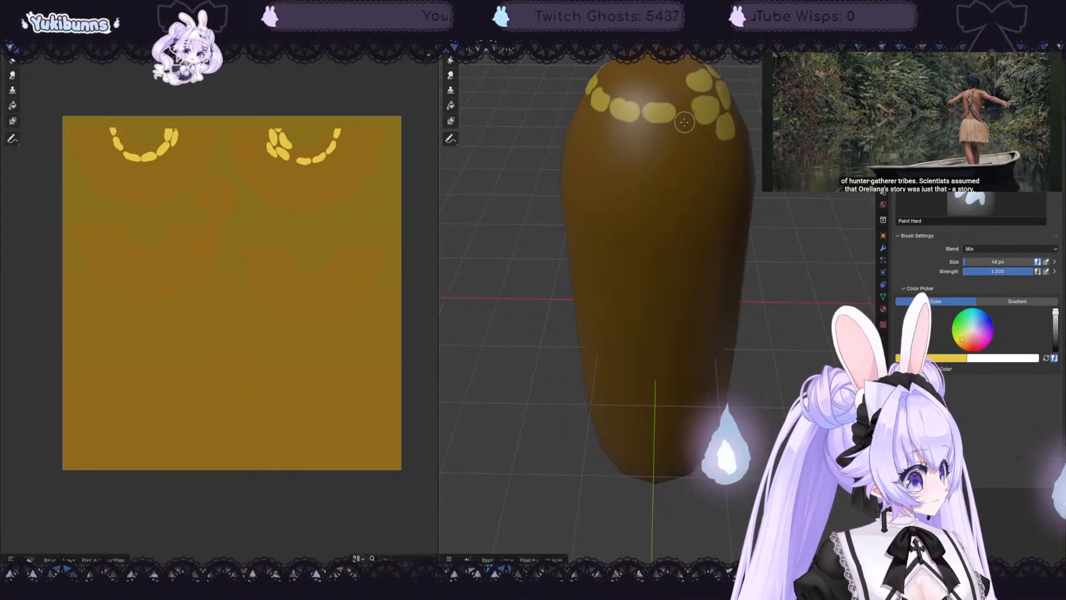
{"action": "key", "text": "ctrl+z"}
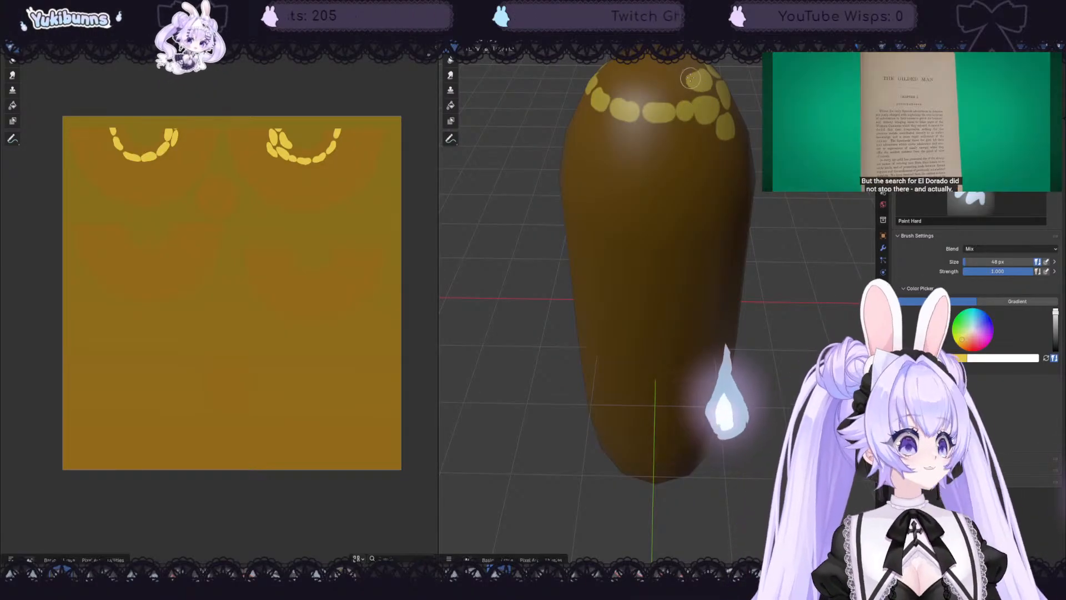
- Paint a second row of kernels directly below the ring, undoing and repainting the ones that are misplaced
{"action": "mouse_move", "coordinate": [728, 112]}
{"action": "middle_mouse_down"}
{"action": "mouse_move", "coordinate": [664, 94]}
{"action": "mouse_move", "coordinate": [829, 107]}
{"action": "mouse_move", "coordinate": [852, 136]}
{"action": "middle_mouse_up"}
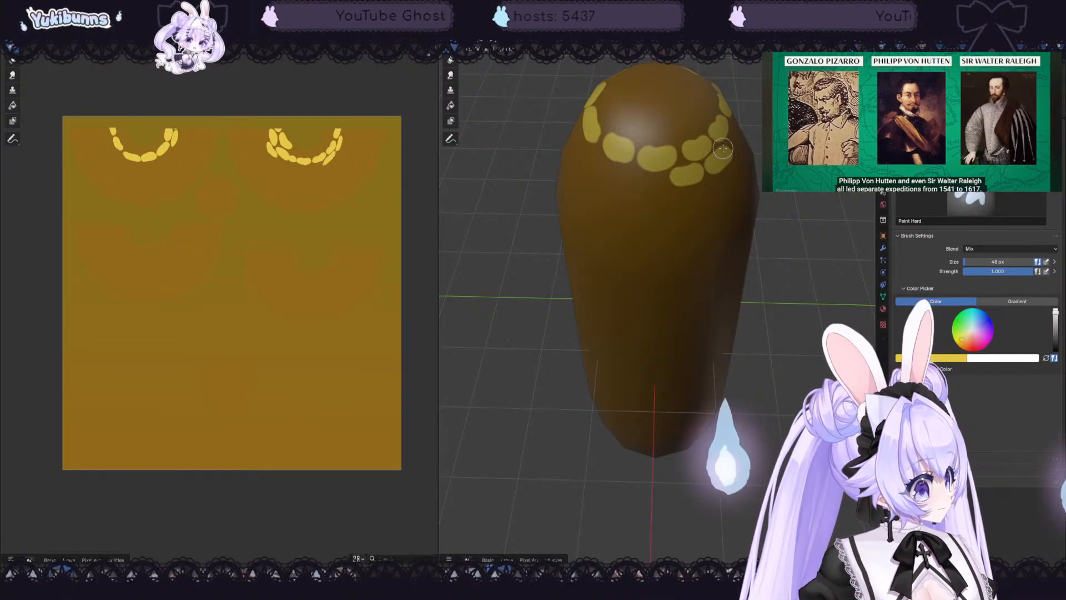
{"action": "middle_click_drag", "start_coordinate": [833, 138], "coordinate": [772, 131]}
{"action": "key", "text": "ctrl+z"}
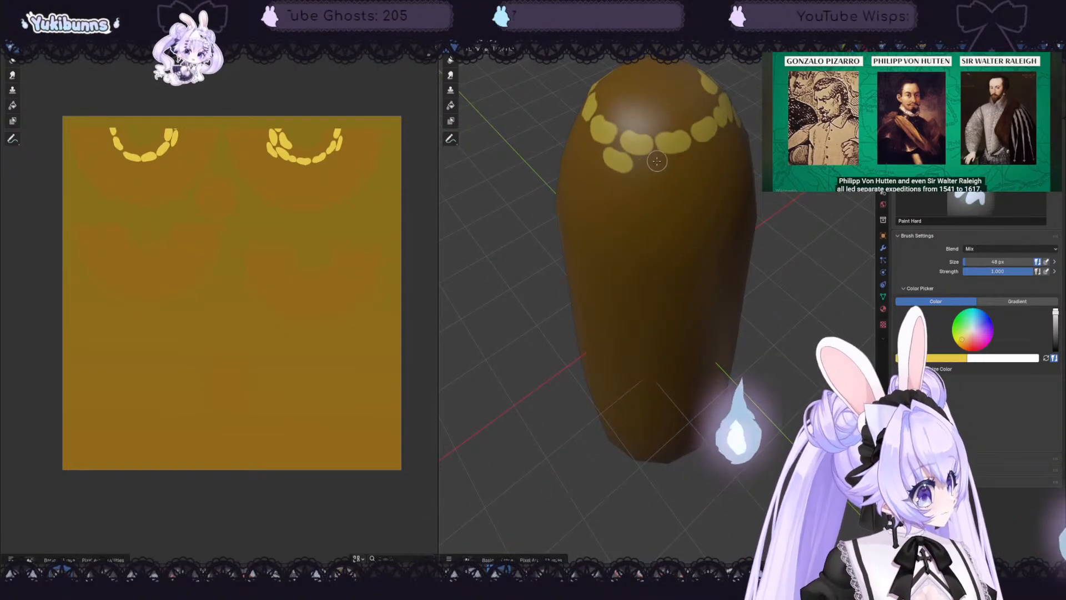
{"action": "left_click", "coordinate": [650, 167]}
{"action": "left_click", "coordinate": [691, 158]}
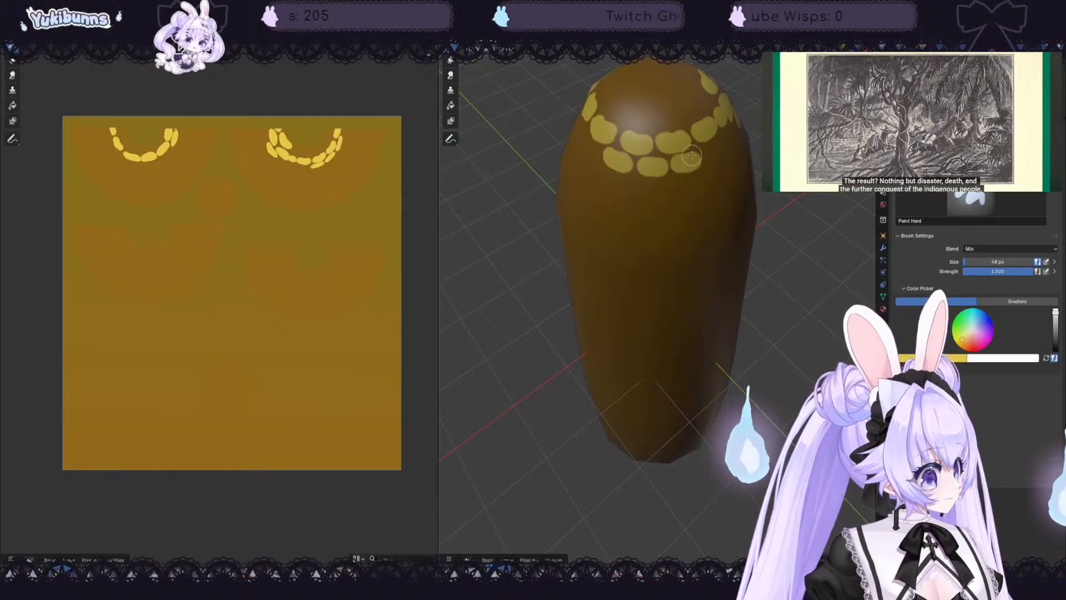
{"action": "middle_click_drag", "start_coordinate": [692, 156], "coordinate": [756, 146]}
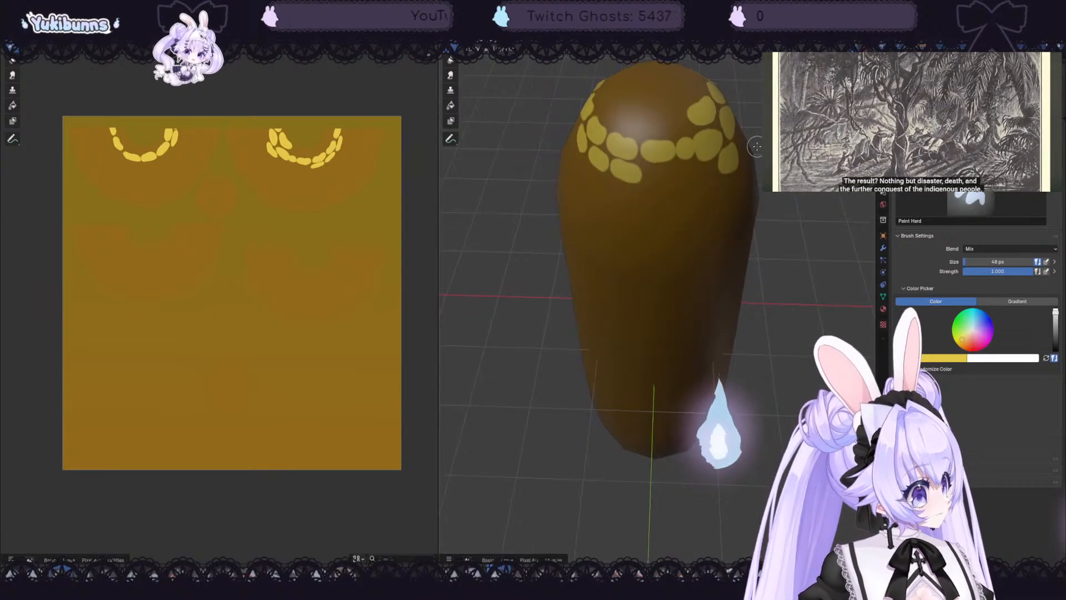
{"action": "left_click_drag", "start_coordinate": [667, 174], "coordinate": [700, 172]}
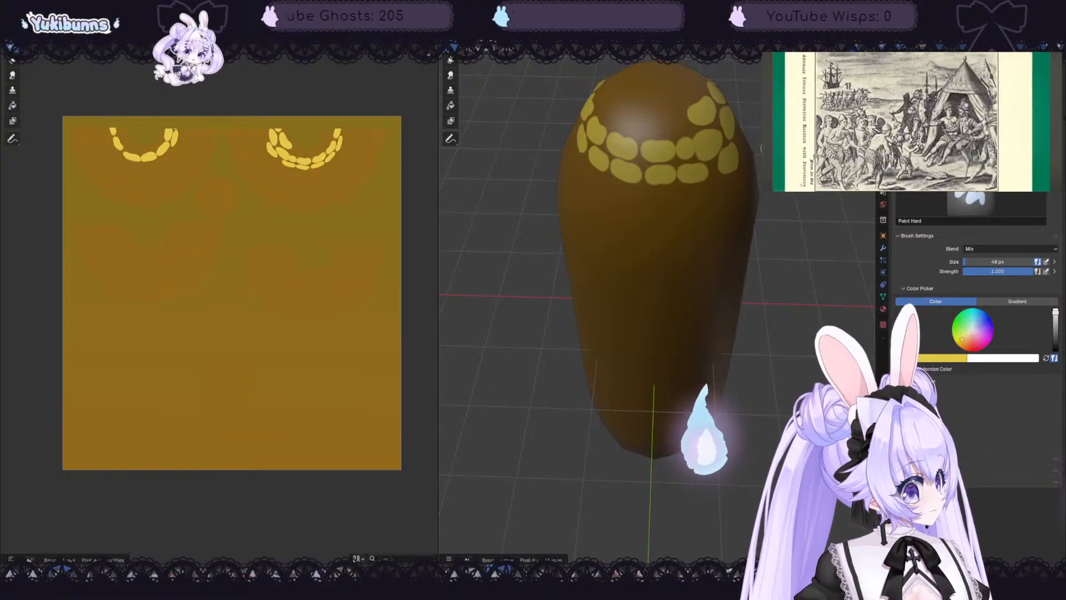
{"action": "middle_click_drag", "start_coordinate": [714, 169], "coordinate": [723, 231]}
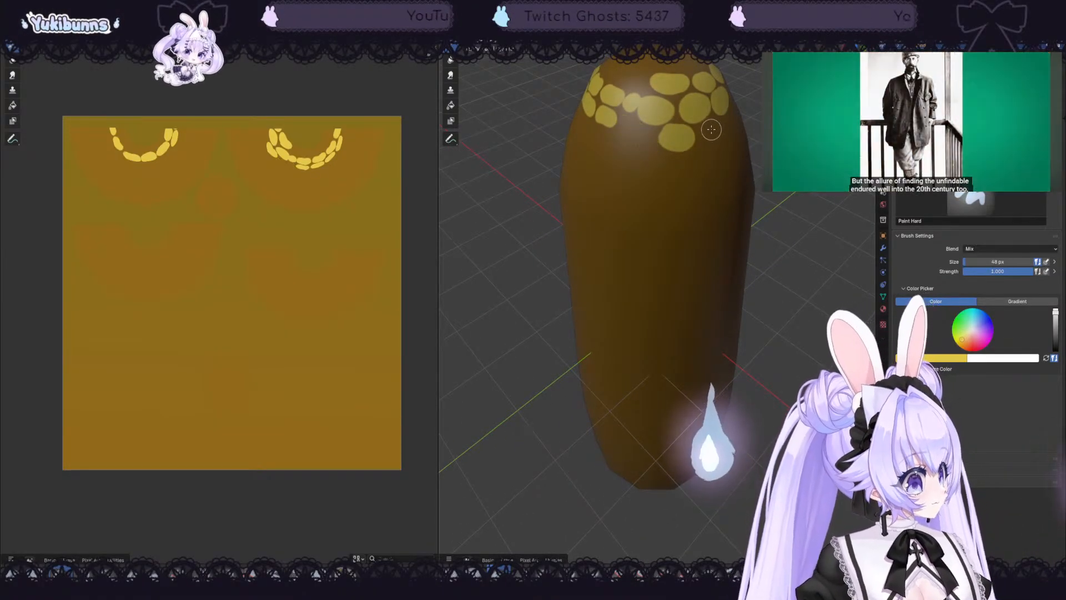
- Undo all the kernel strokes around the tip to return the cob to its plain yellow-brown gradient
{"action": "key", "text": "ctrl+z"}
{"action": "key", "text": "ctrl+z"}
{"action": "key", "text": "ctrl+z"}
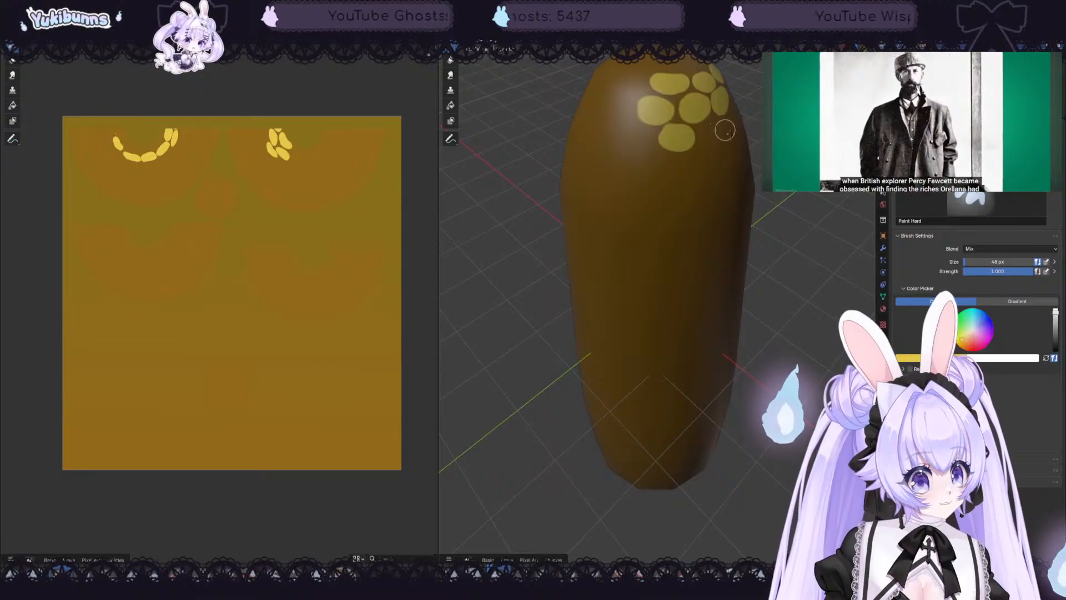
{"action": "key", "text": "ctrl+z"}
{"action": "key", "text": "ctrl+z"}
{"action": "key", "text": "ctrl+z"}
{"action": "key", "text": "ctrl+z"}
{"action": "key", "text": "ctrl+z"}
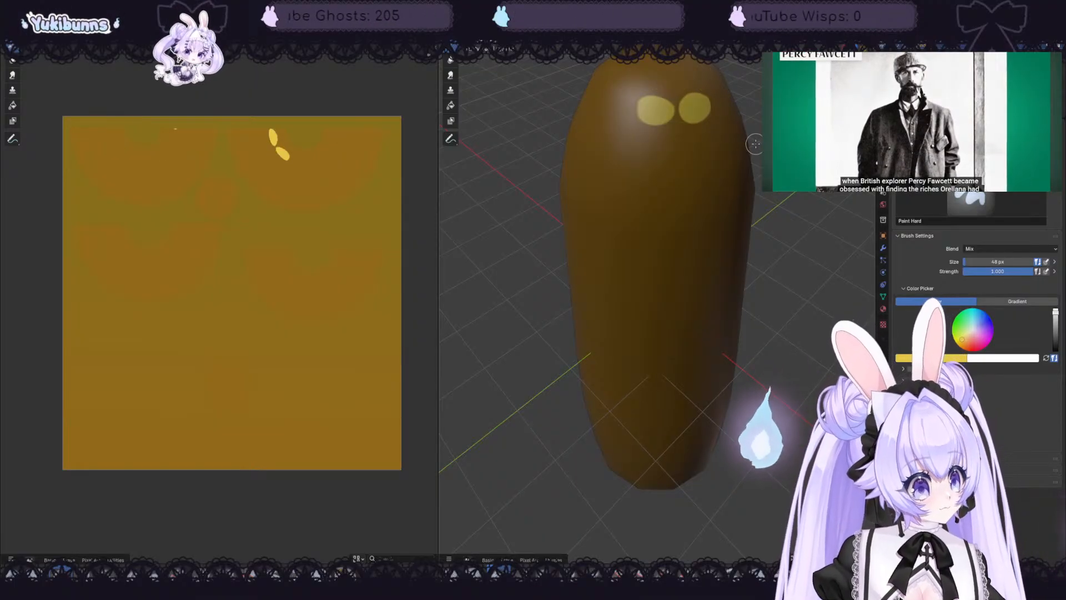
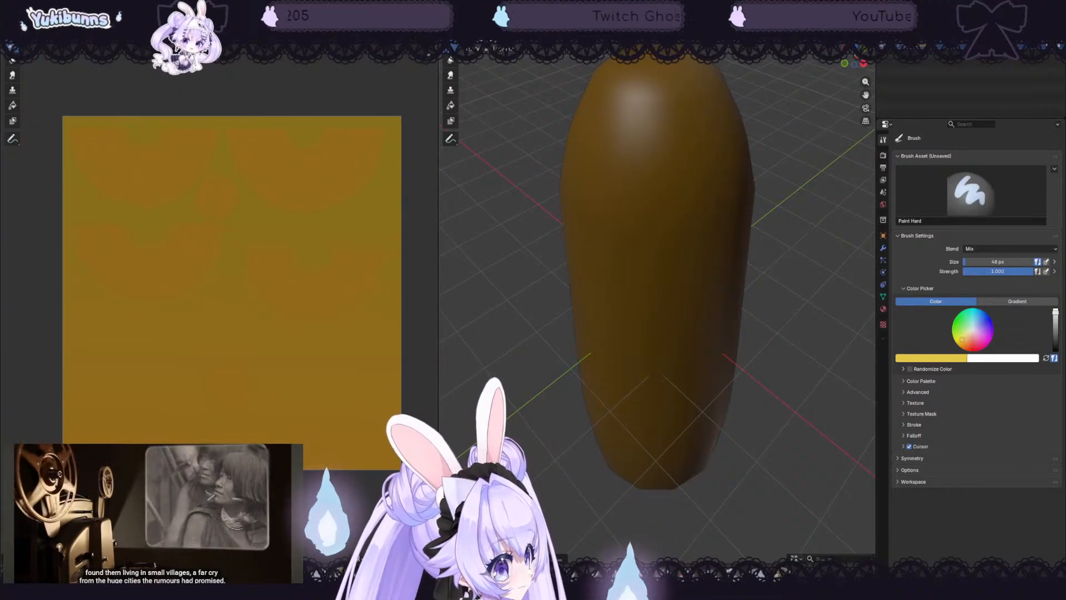
- Widen the 3D viewport and paint a vertical column of small yellow kernels down the cob from near its tip
{"action": "left_click_drag", "start_coordinate": [439, 222], "coordinate": [286, 222]}
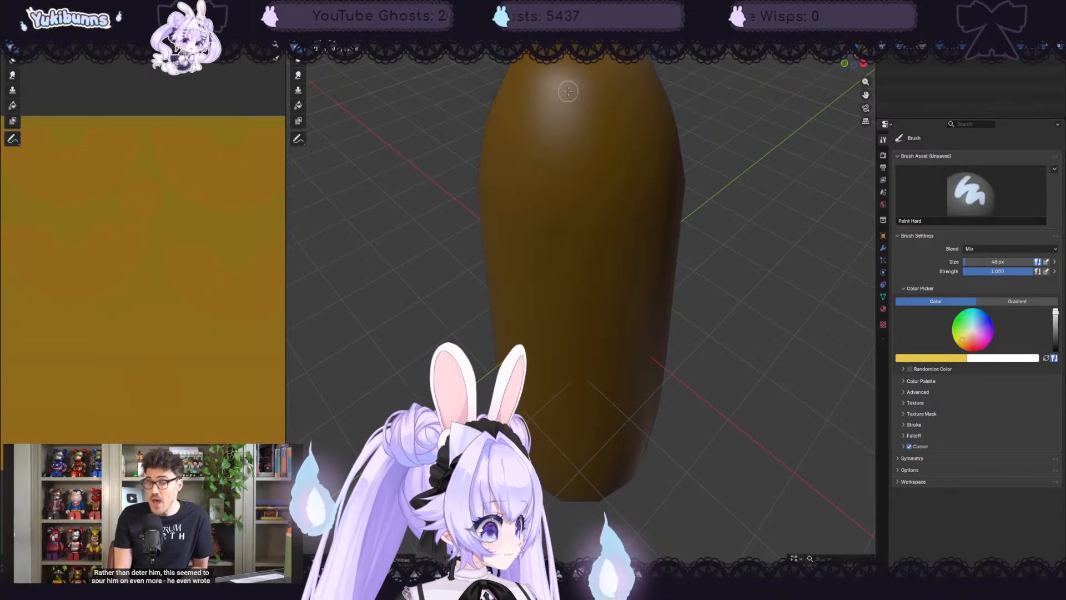
{"action": "mouse_move", "coordinate": [566, 92]}
{"action": "left_mouse_down"}
{"action": "mouse_move", "coordinate": [581, 93]}
{"action": "mouse_move", "coordinate": [566, 138]}
{"action": "mouse_move", "coordinate": [575, 151]}
{"action": "mouse_move", "coordinate": [563, 287]}
{"action": "left_mouse_up"}
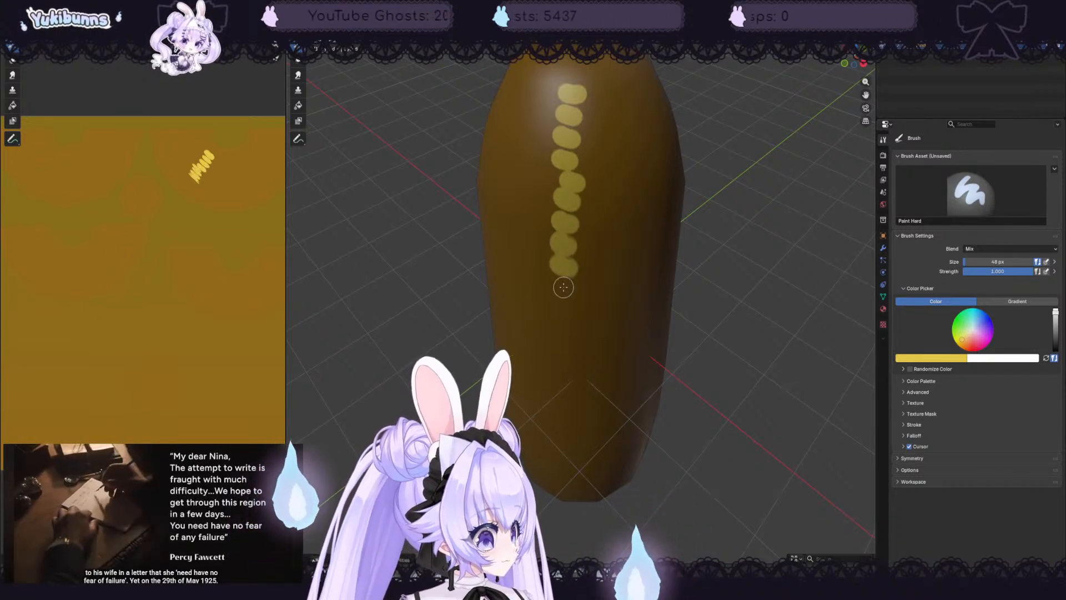
- Undo the lower kernels of the column and repaint them with even gaps, extending the column towards the cob's middle
{"action": "middle_click_drag", "start_coordinate": [647, 195], "coordinate": [743, 218]}
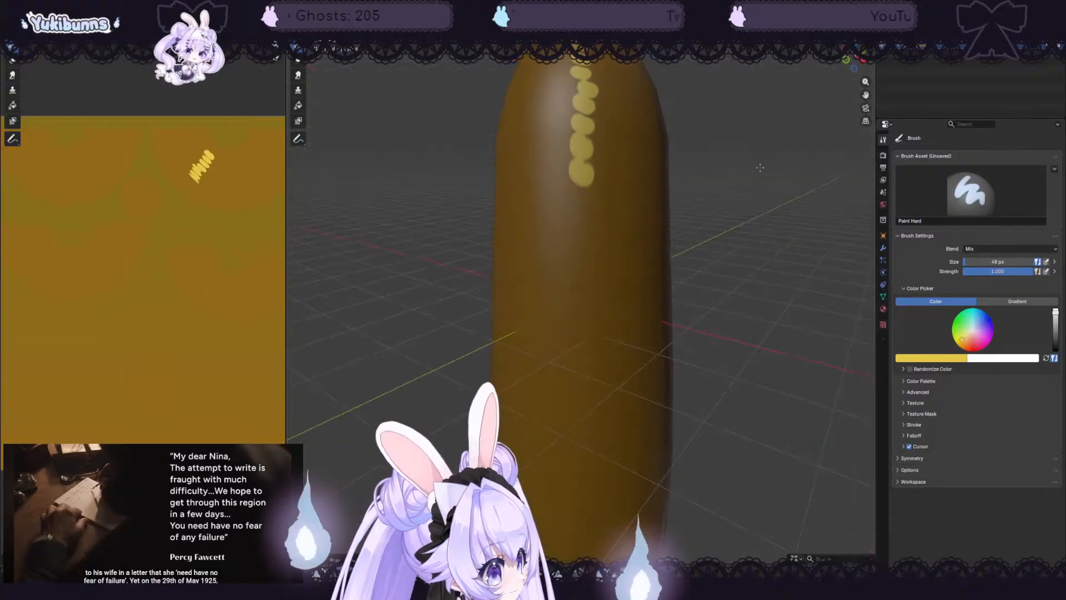
{"action": "key", "text": "ctrl+z"}
{"action": "key", "text": "ctrl+z"}
{"action": "key", "text": "ctrl+z"}
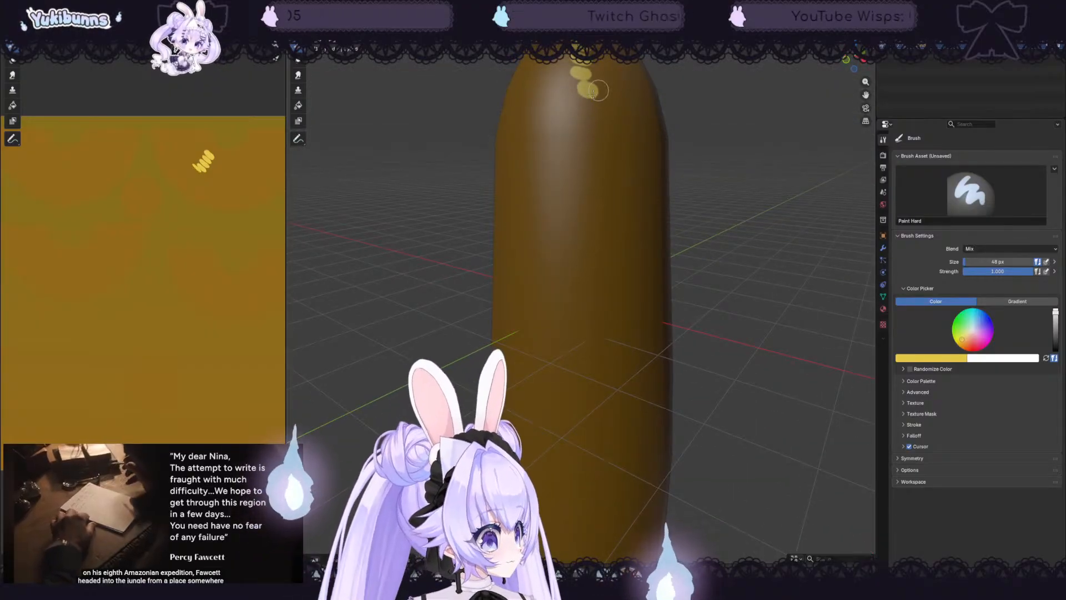
{"action": "left_click_drag", "start_coordinate": [577, 105], "coordinate": [581, 206]}
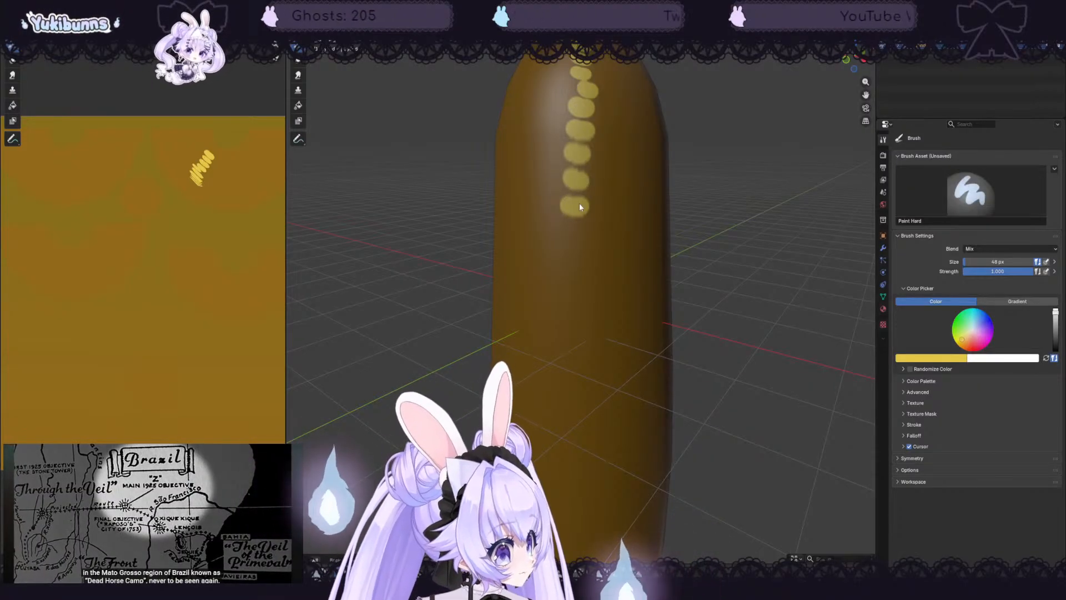
{"action": "left_click", "coordinate": [570, 232]}
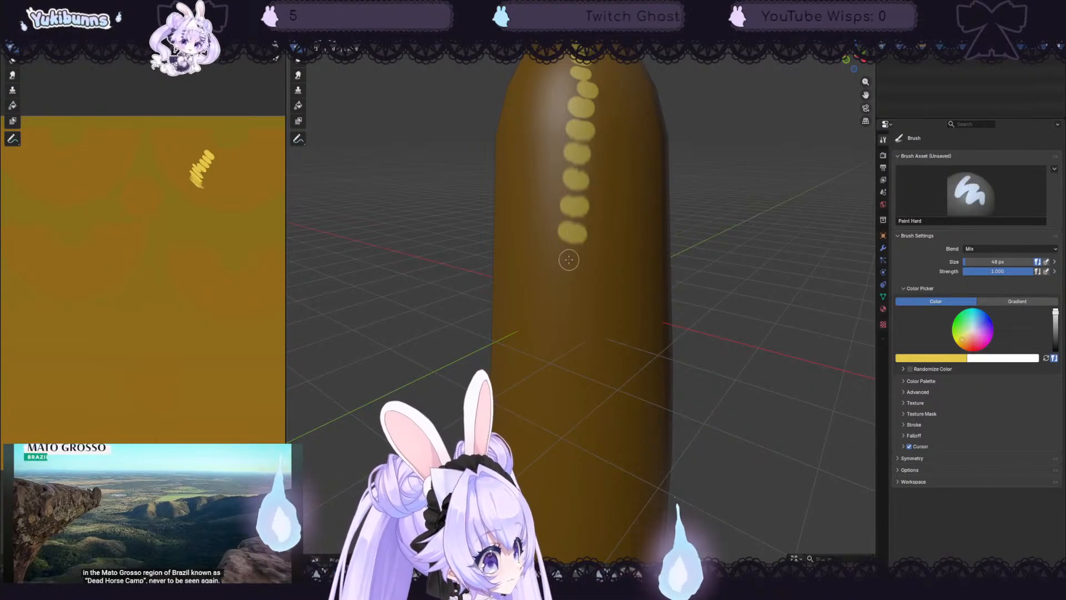
{"action": "left_click", "coordinate": [565, 257]}
{"action": "left_click", "coordinate": [566, 286]}
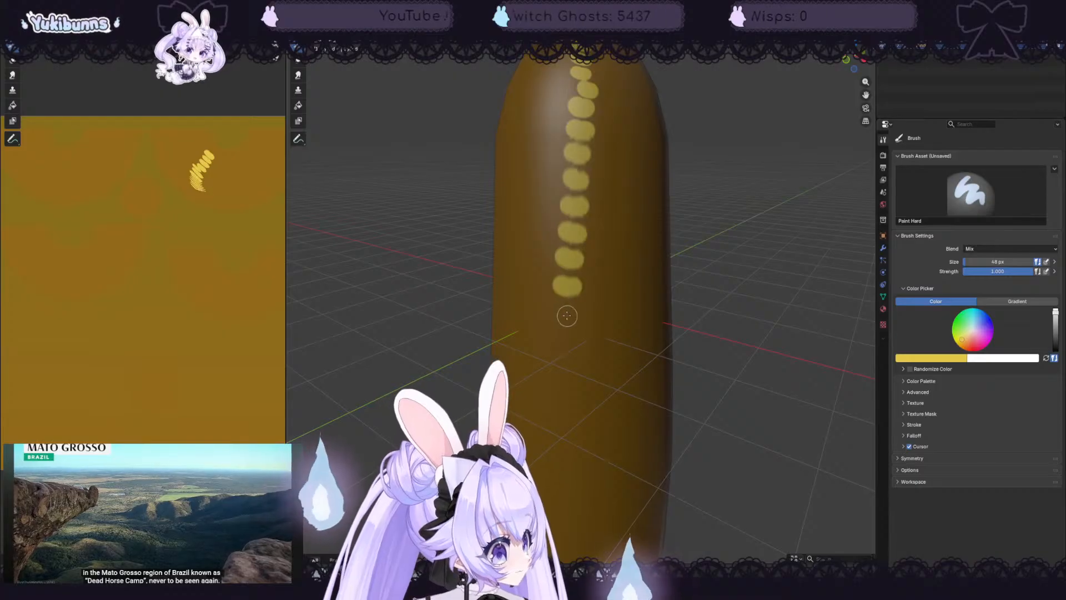
{"action": "left_click", "coordinate": [571, 314]}
{"action": "left_click", "coordinate": [564, 334]}
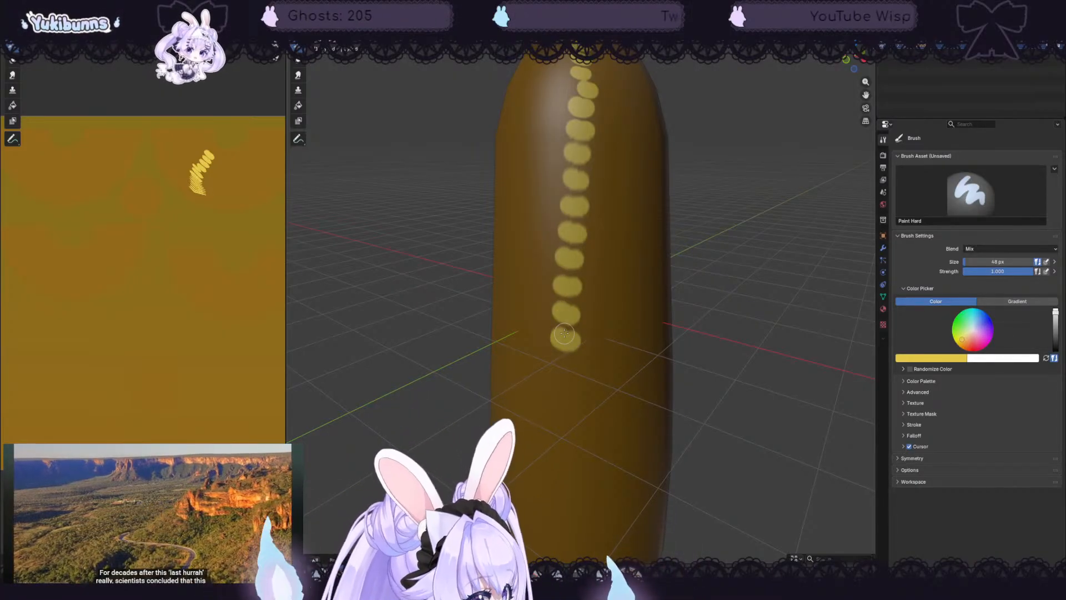
- Extend the vertical column with eight more evenly spaced yellow kernels down the lower half of the cob
{"action": "mouse_move", "coordinate": [774, 273]}
{"action": "middle_mouse_down"}
{"action": "mouse_move", "coordinate": [767, 233]}
{"action": "mouse_move", "coordinate": [635, 198]}
{"action": "middle_mouse_up"}
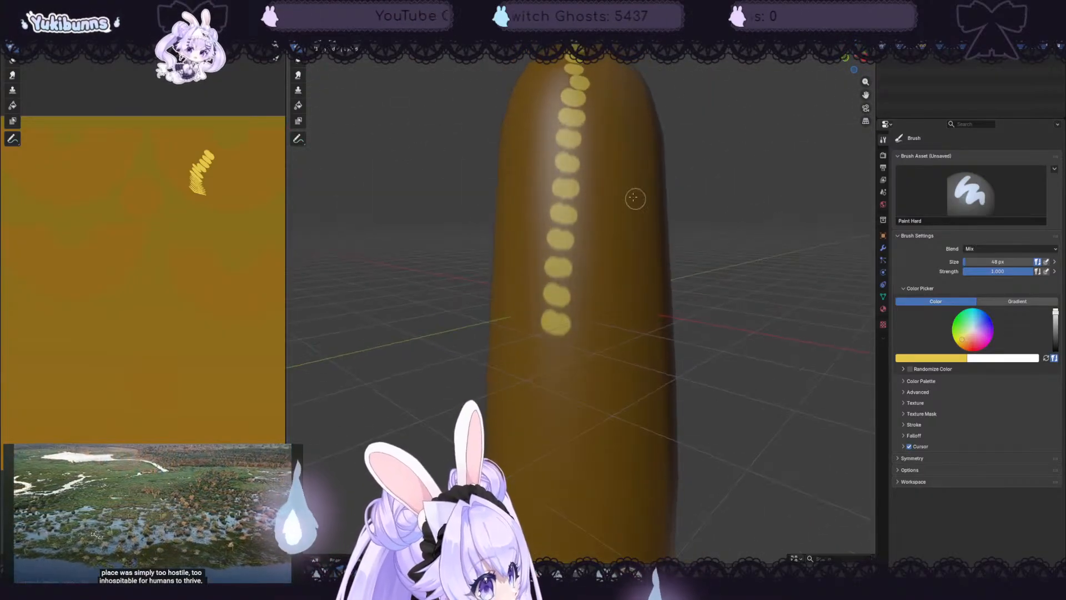
{"action": "left_click_drag", "start_coordinate": [864, 95], "coordinate": [870, 2]}
{"action": "middle_click_drag", "start_coordinate": [740, 260], "coordinate": [753, 264]}
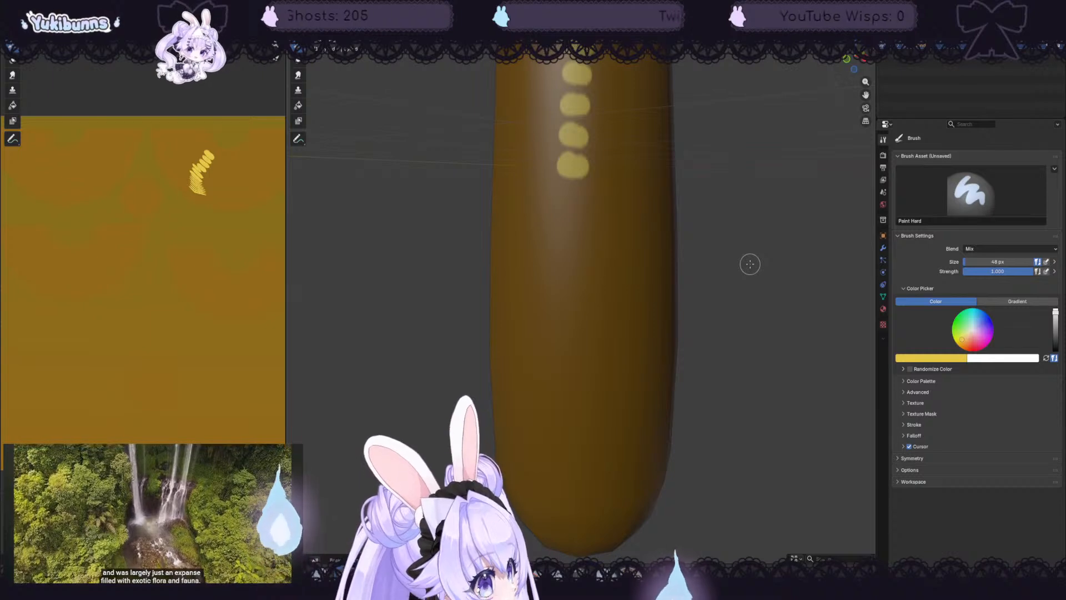
{"action": "left_click", "coordinate": [569, 191]}
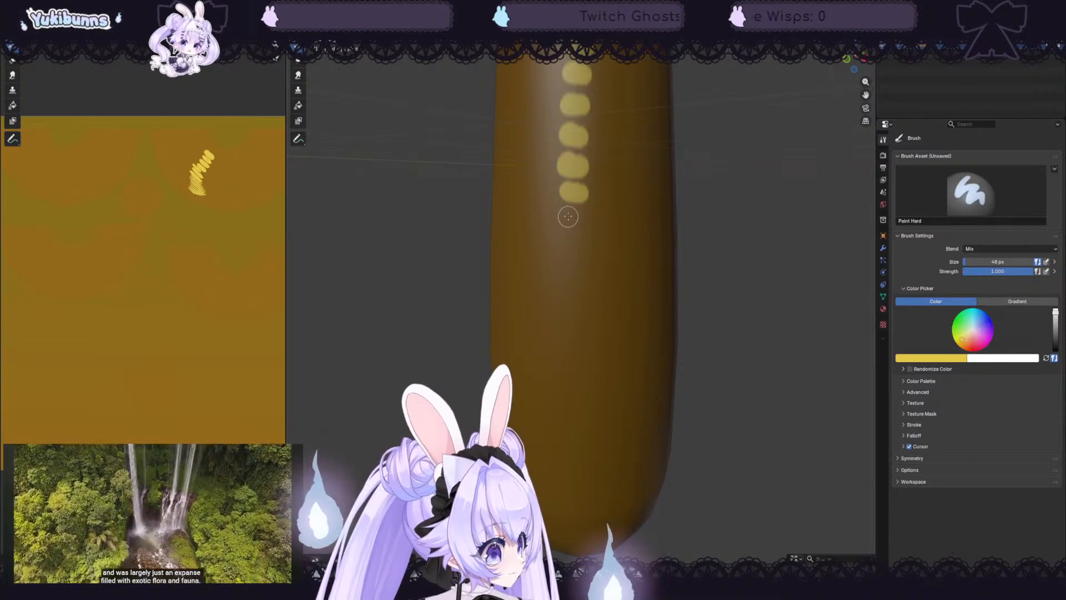
{"action": "left_click", "coordinate": [571, 241]}
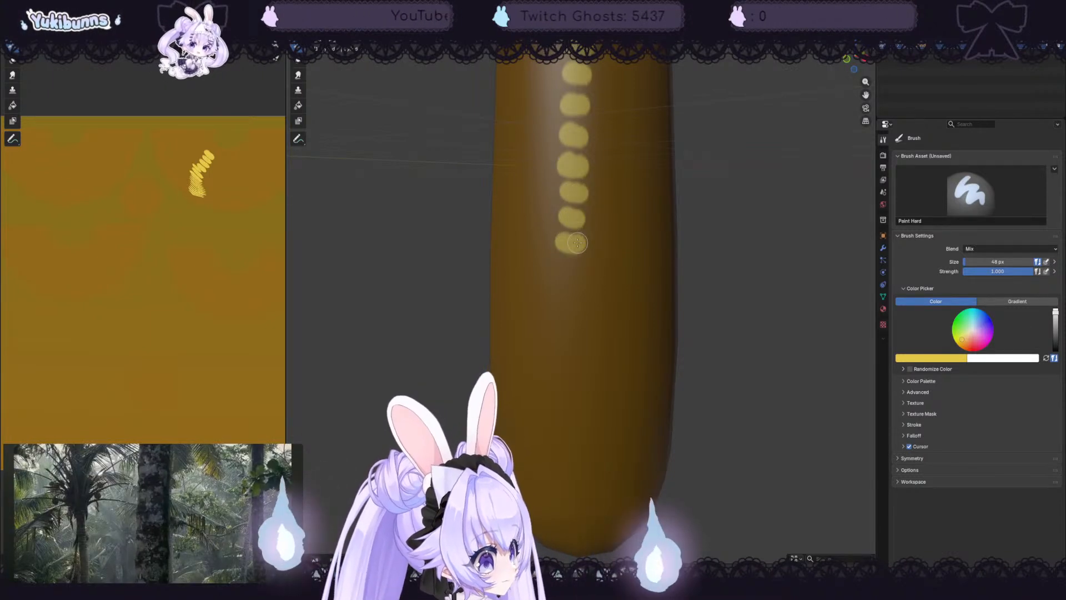
{"action": "left_click", "coordinate": [562, 269]}
{"action": "left_click", "coordinate": [570, 294]}
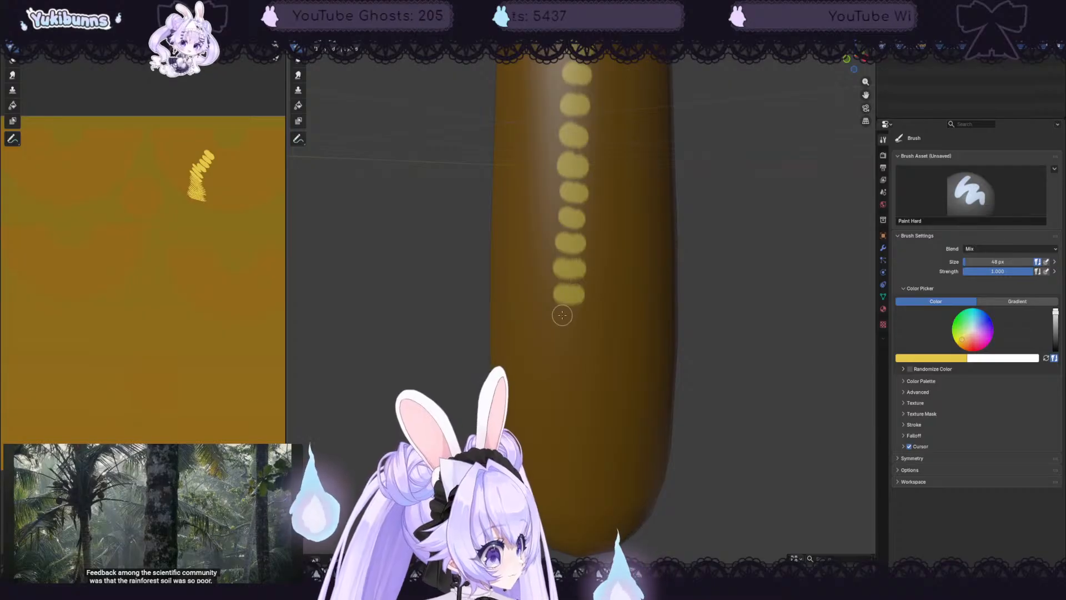
{"action": "left_click", "coordinate": [568, 316]}
{"action": "left_click", "coordinate": [564, 344]}
{"action": "left_click", "coordinate": [561, 364]}
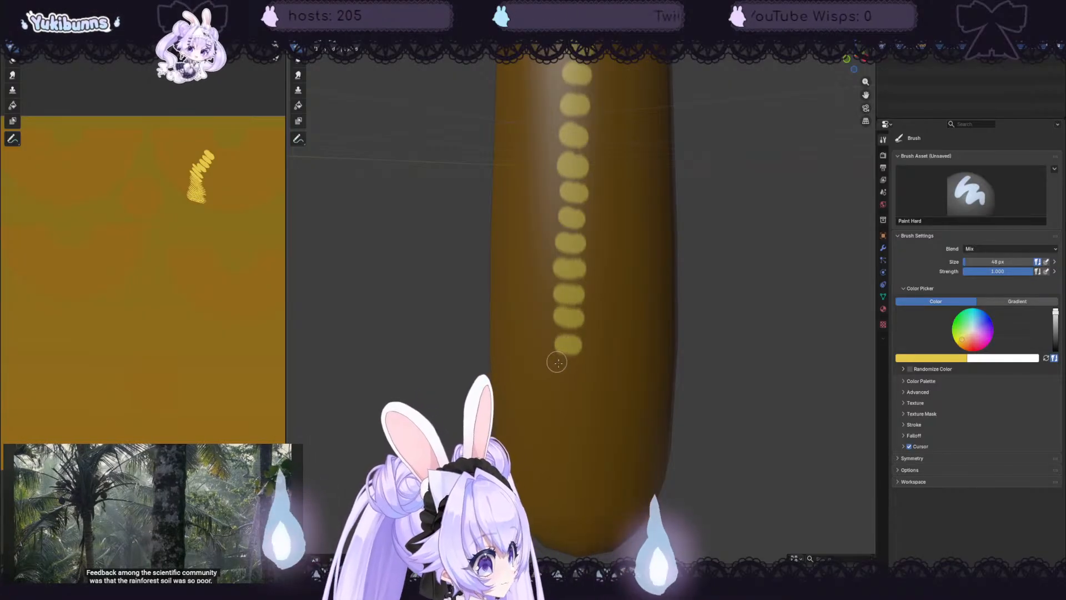
- Try to paint another kernel at the lower end of the column and undo the stroke
{"action": "left_click", "coordinate": [568, 389]}
{"action": "left_click_drag", "start_coordinate": [567, 389], "coordinate": [574, 390]}
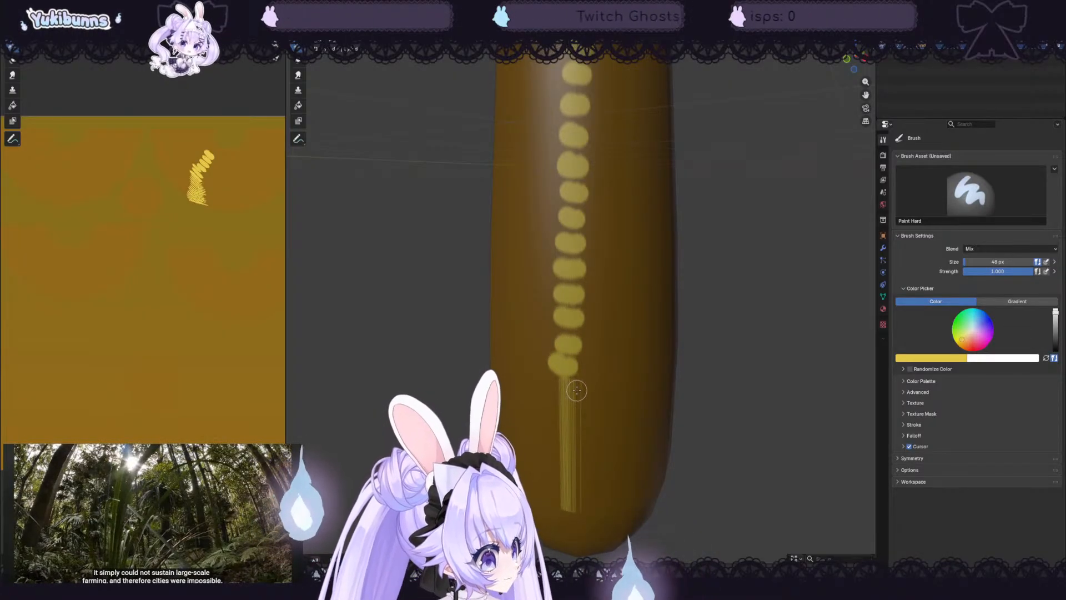
{"action": "key", "text": "ctrl+z"}
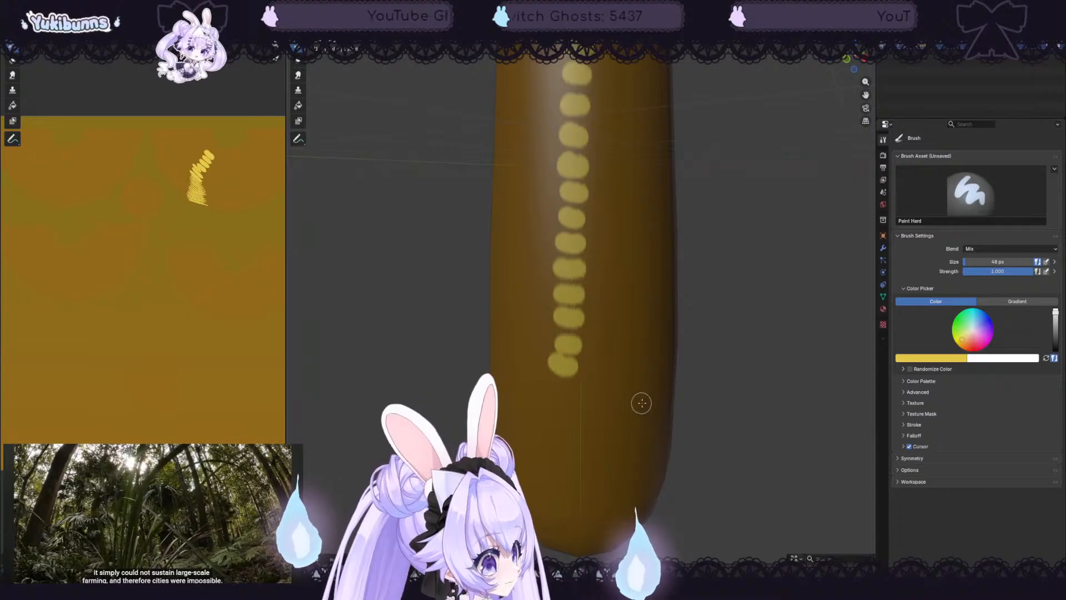
- Undo the stray stroke near the cob's lower end and all the yellow kernels painted on the cob
{"action": "mouse_move", "coordinate": [555, 397]}
{"action": "left_mouse_down"}
{"action": "mouse_move", "coordinate": [577, 383]}
{"action": "mouse_move", "coordinate": [536, 358]}
{"action": "mouse_move", "coordinate": [617, 333]}
{"action": "mouse_move", "coordinate": [594, 375]}
{"action": "mouse_move", "coordinate": [631, 355]}
{"action": "mouse_move", "coordinate": [647, 319]}
{"action": "mouse_move", "coordinate": [625, 328]}
{"action": "mouse_move", "coordinate": [634, 332]}
{"action": "left_mouse_up"}
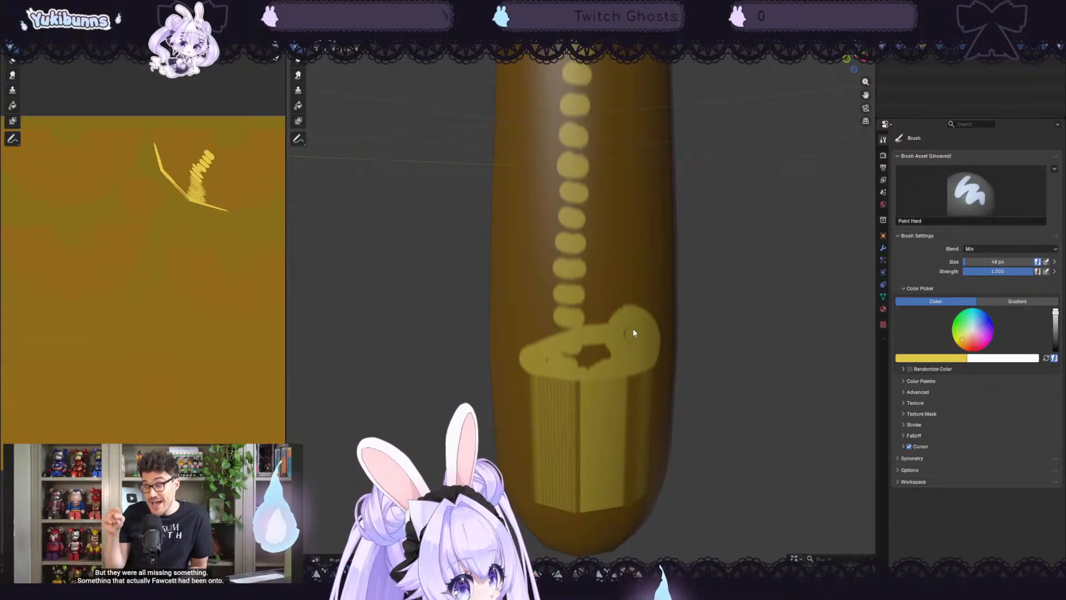
{"action": "key", "text": "ctrl+z"}
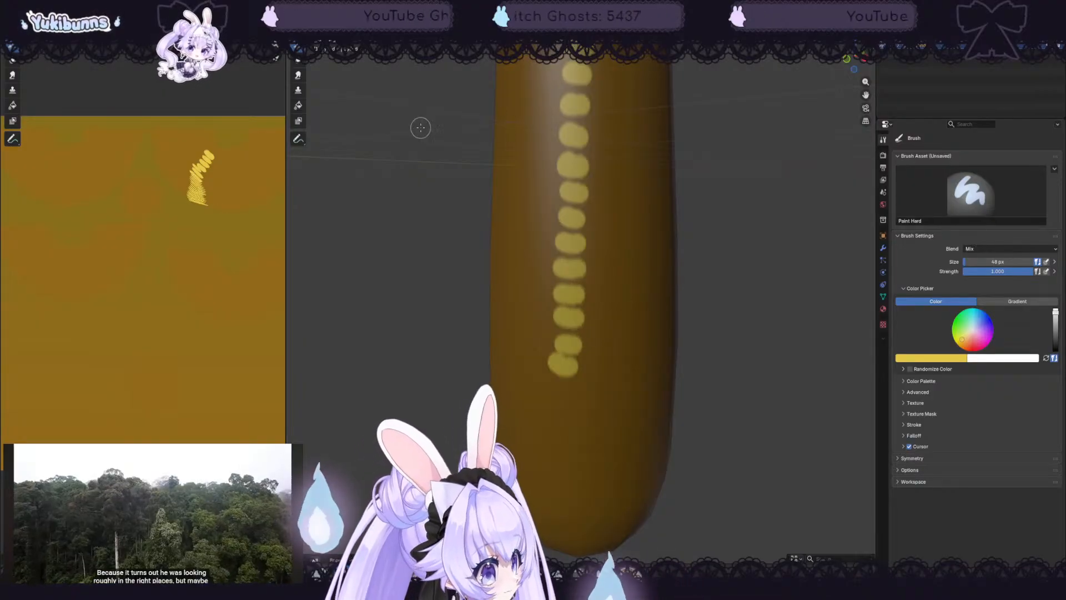
{"action": "middle_click_drag", "start_coordinate": [651, 131], "coordinate": [658, 171]}
{"action": "scroll", "coordinate": [658, 171], "scroll_direction": "down", "scroll_amount": 4}
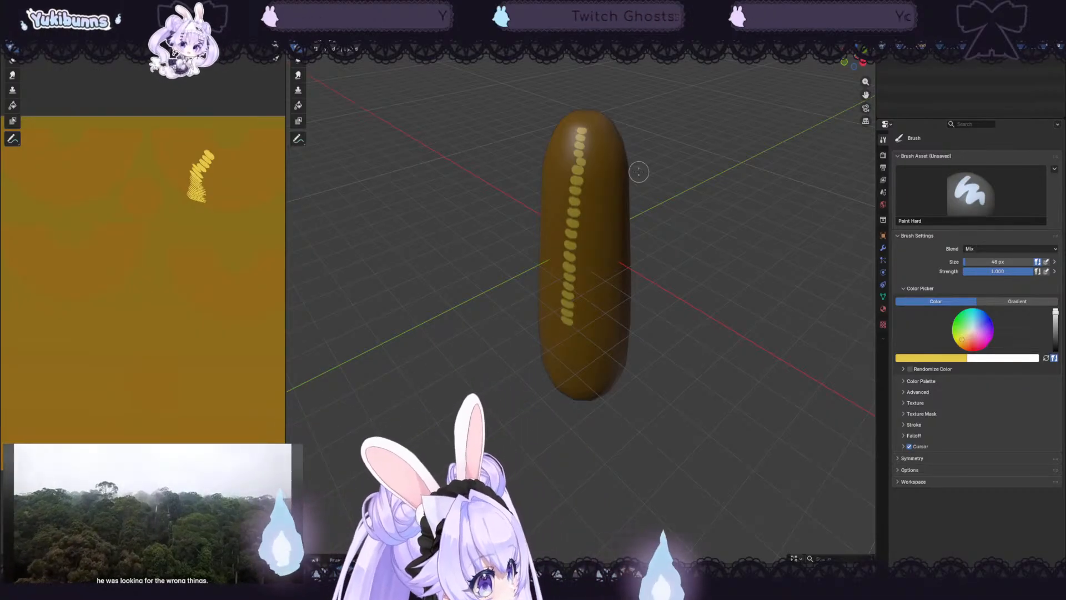
{"action": "key", "text": "ctrl+z"}
{"action": "key", "text": "ctrl+z"}
{"action": "key", "text": "ctrl+z"}
{"action": "key", "text": "ctrl+z"}
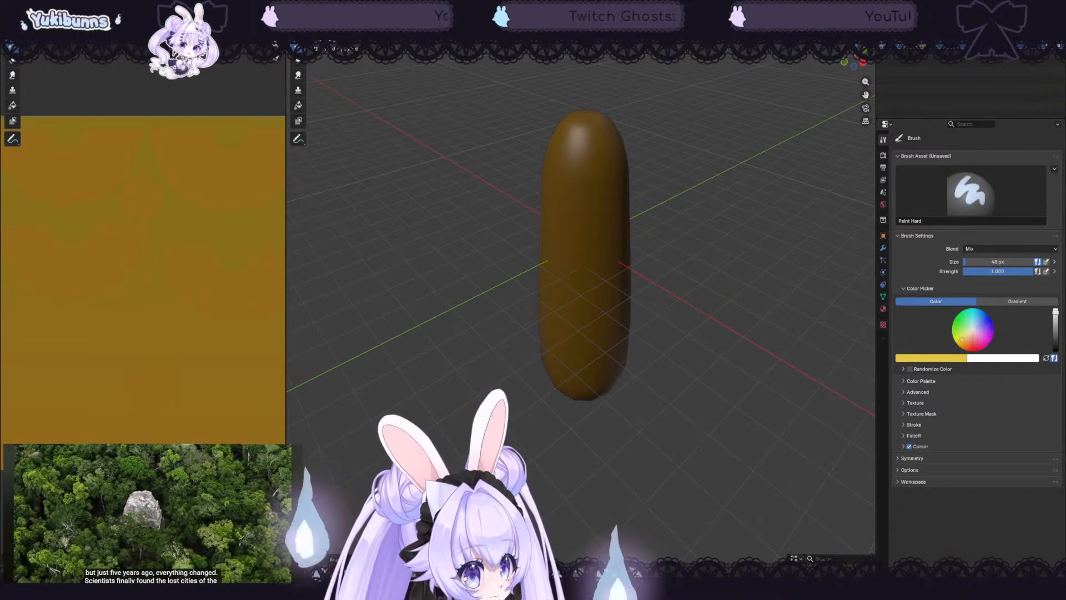
- Mark a lengthwise edge loop midway between the cob's two existing seams as a seam
{"action": "left_click", "coordinate": [161, 6]}
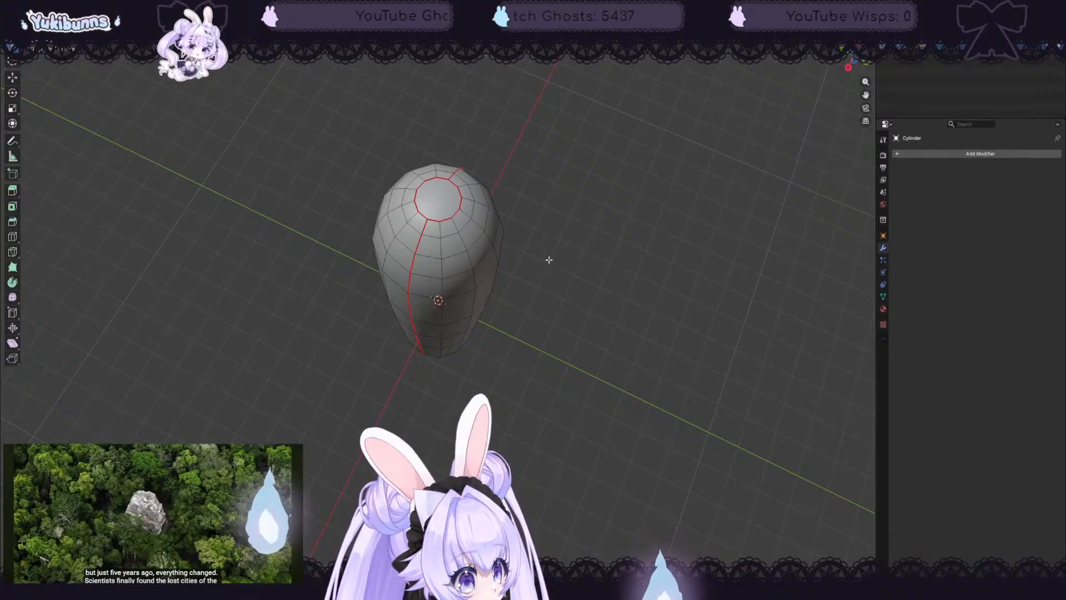
{"action": "middle_click_drag", "start_coordinate": [462, 218], "coordinate": [544, 165]}
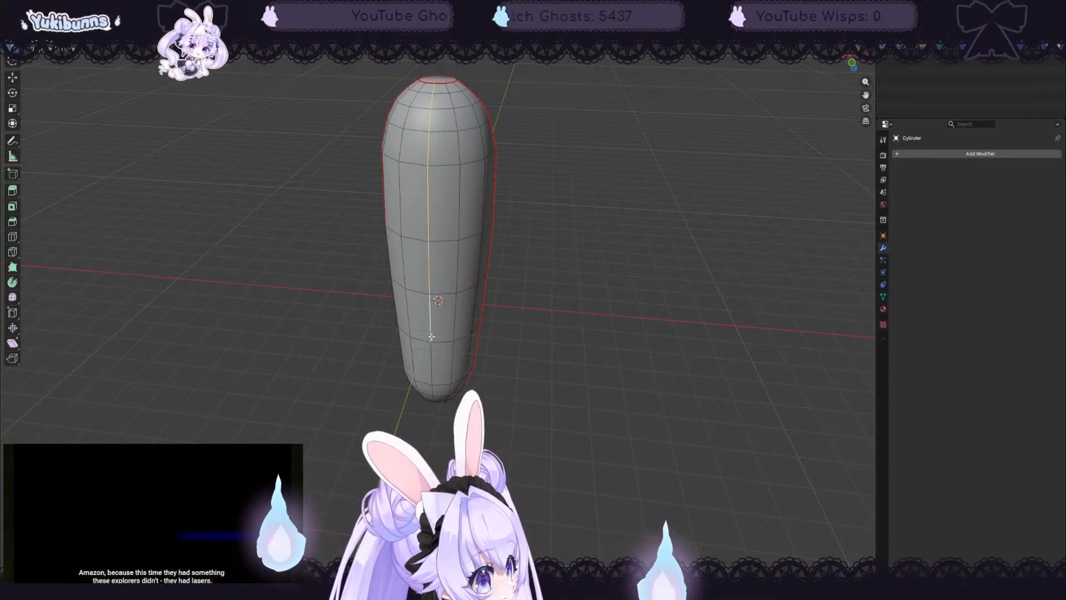
{"action": "middle_click_drag", "start_coordinate": [432, 354], "coordinate": [428, 317]}
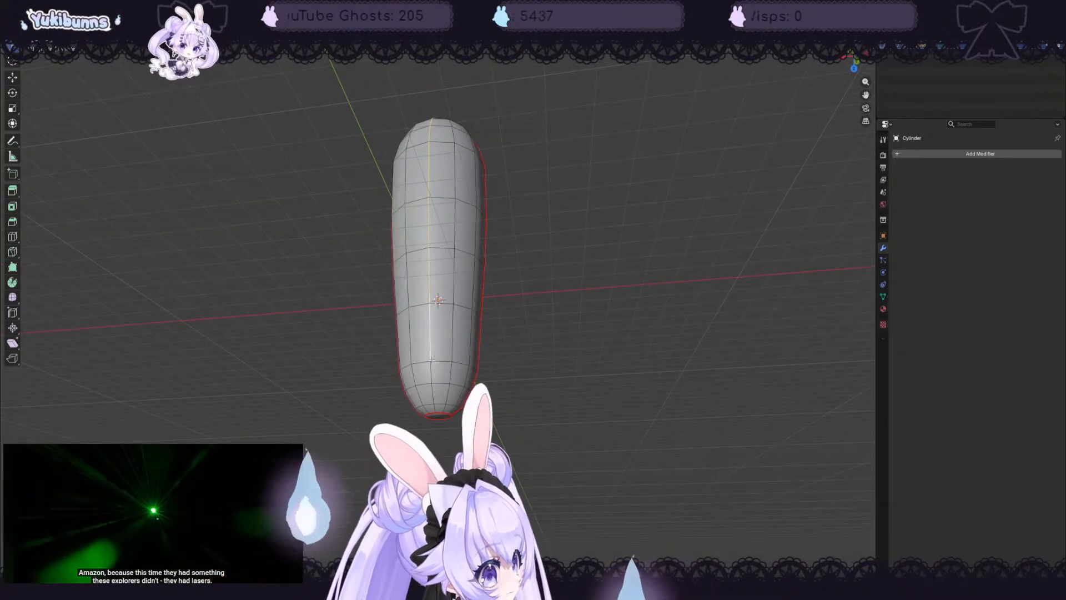
{"action": "middle_click_drag", "start_coordinate": [503, 390], "coordinate": [409, 305]}
{"action": "right_click", "coordinate": [406, 295]}
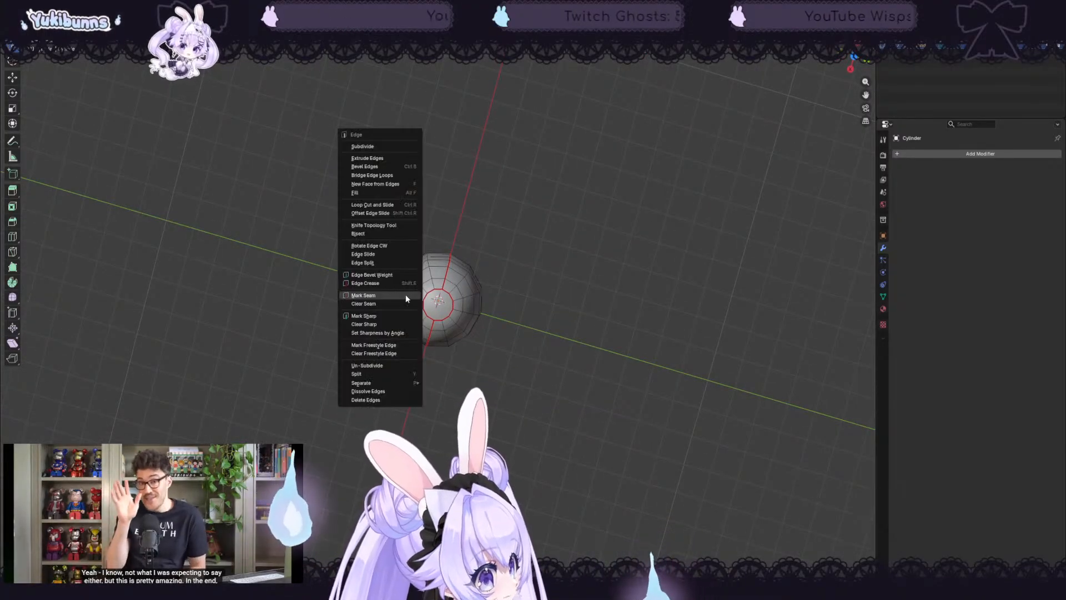
- Mark the matching lengthwise edge loop on the opposite side of the cob as a seam and select the whole mesh
{"action": "middle_click_drag", "start_coordinate": [618, 250], "coordinate": [430, 333]}
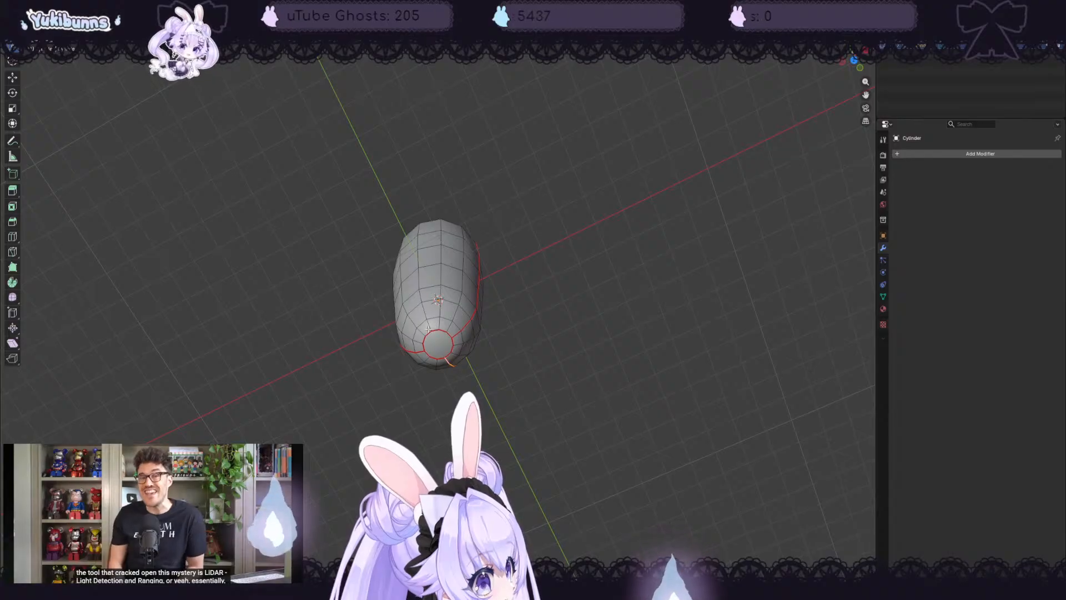
{"action": "middle_click_drag", "start_coordinate": [479, 283], "coordinate": [630, 307]}
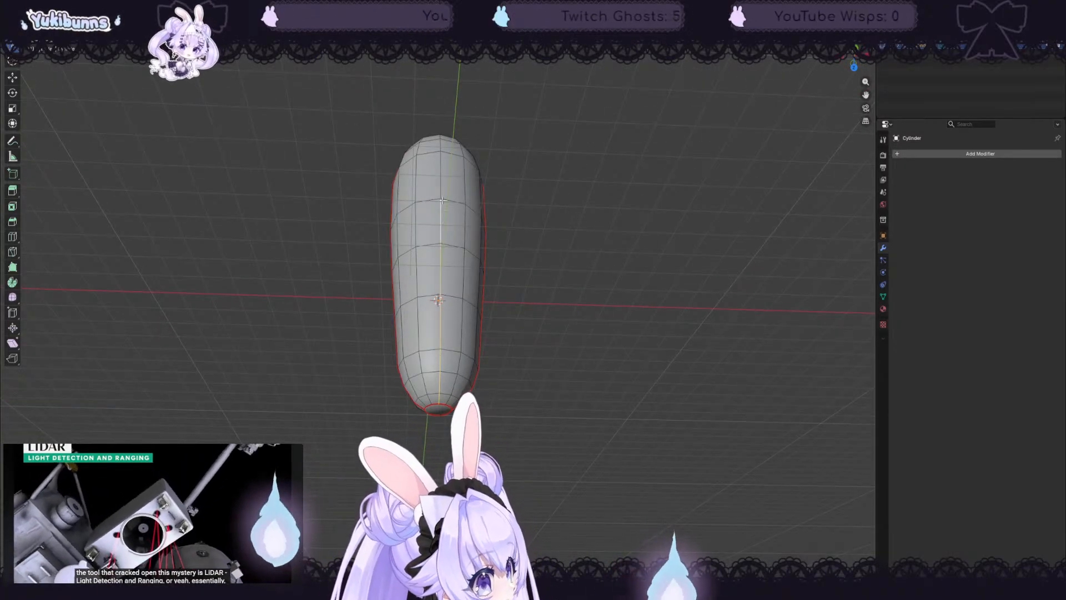
{"action": "middle_click_drag", "start_coordinate": [519, 147], "coordinate": [523, 209]}
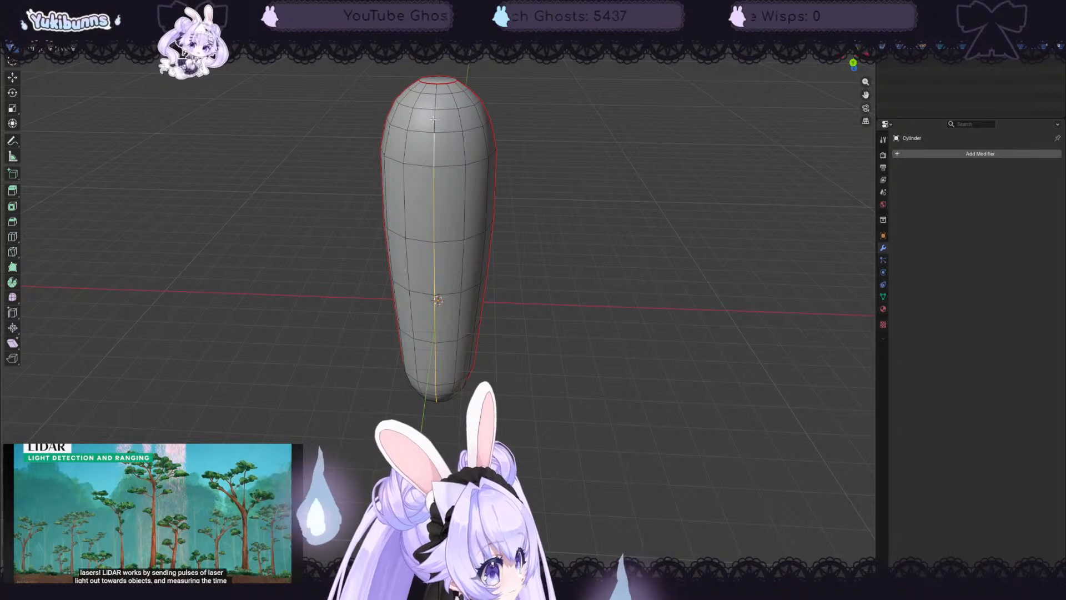
{"action": "middle_click_drag", "start_coordinate": [461, 121], "coordinate": [435, 134]}
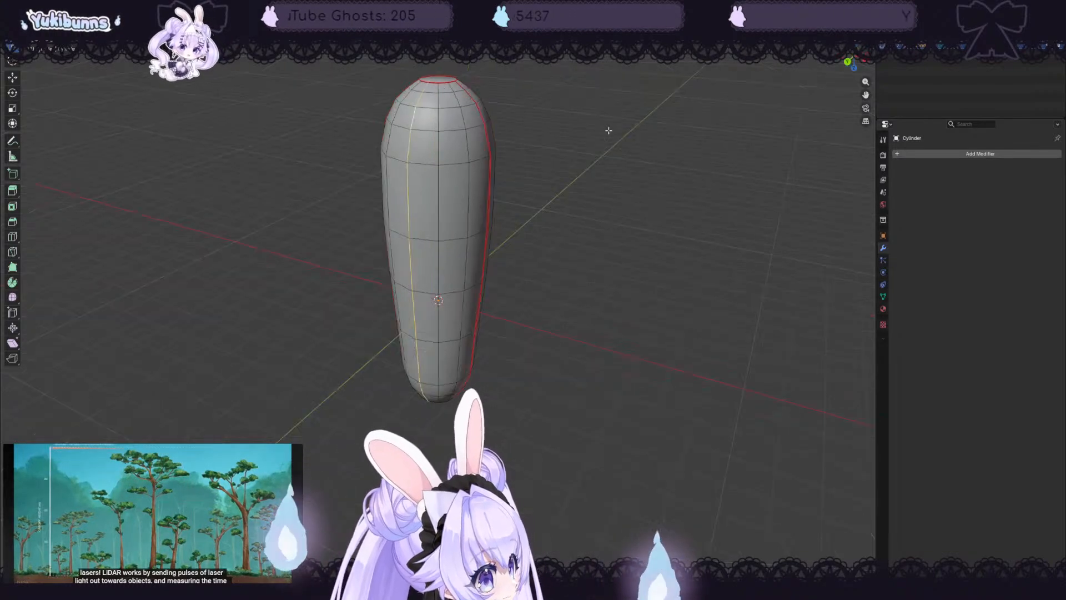
{"action": "key", "text": "ctrl+e"}
{"action": "left_click", "coordinate": [409, 176]}
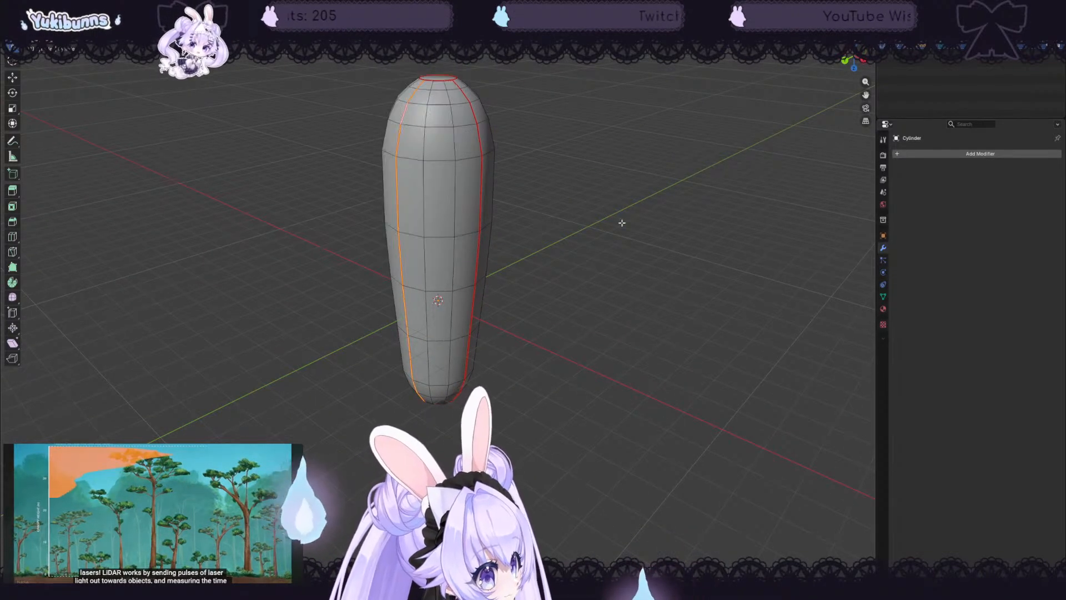
{"action": "middle_click_drag", "start_coordinate": [409, 176], "coordinate": [601, 244]}
{"action": "key", "text": "a"}
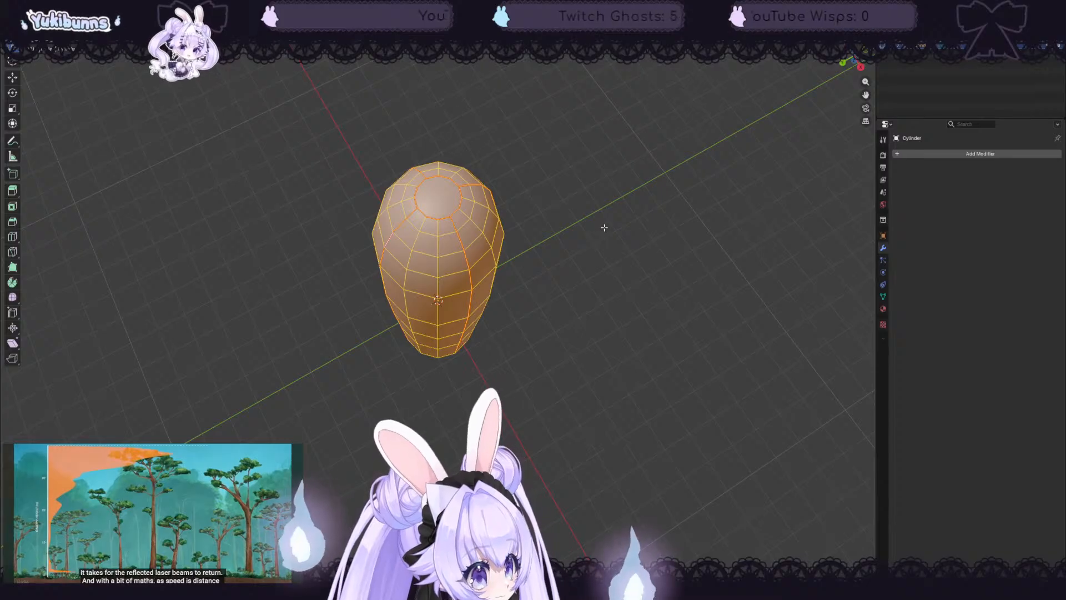
- Unwrap the whole cob mesh with Smart UV Project
{"action": "key", "text": "u"}
{"action": "left_click", "coordinate": [604, 228]}
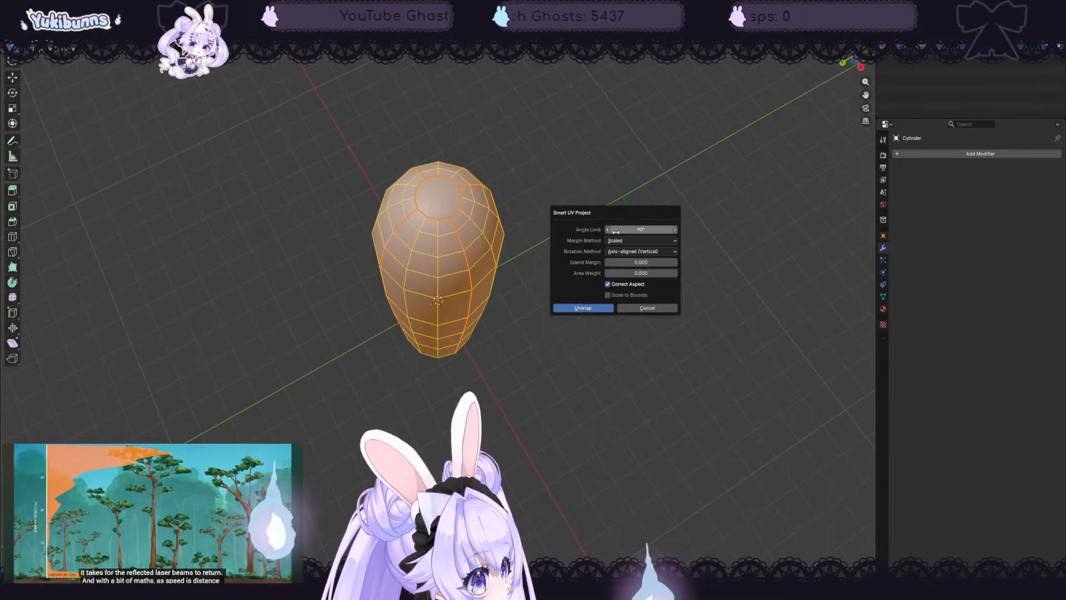
{"action": "left_click", "coordinate": [581, 307]}
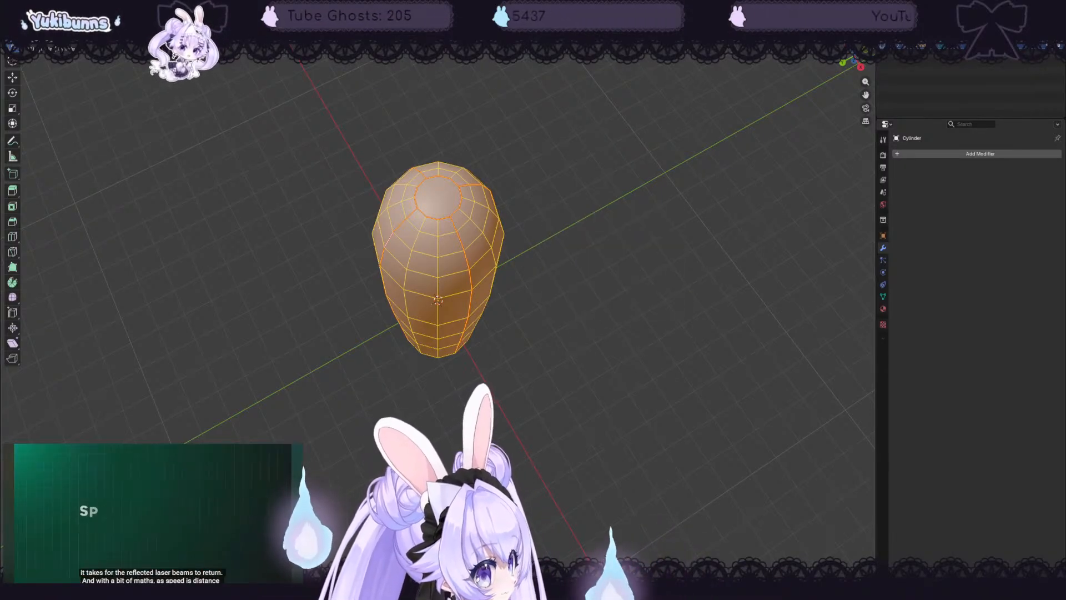
- Unwrap the cob along its seams into four lengthwise islands and two end caps in the UV editing workspace, and clear the selection
{"action": "left_click", "coordinate": [202, 7]}
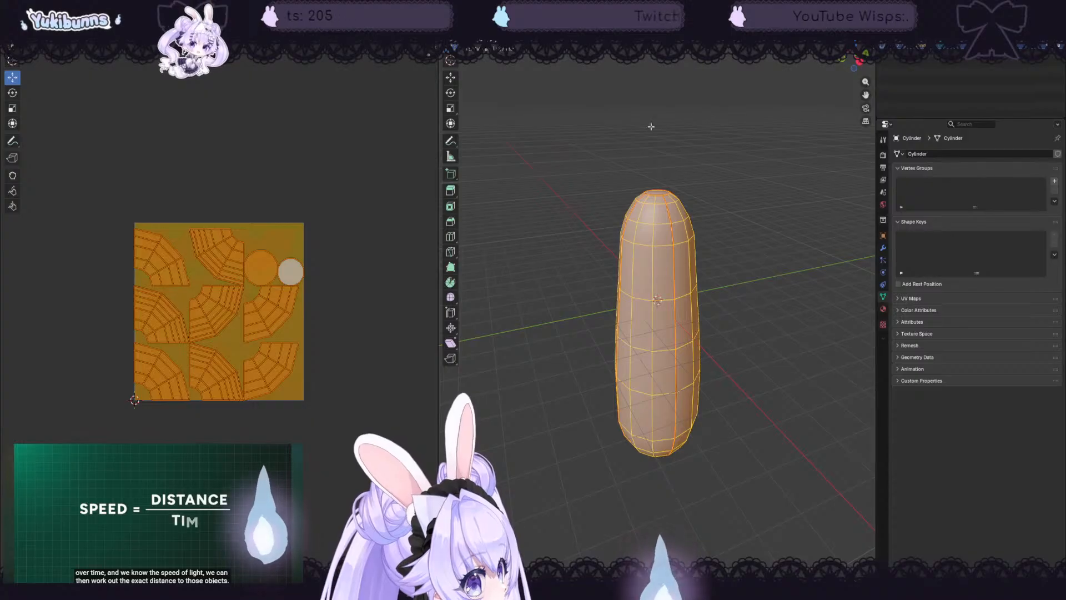
{"action": "key", "text": "ctrl+e"}
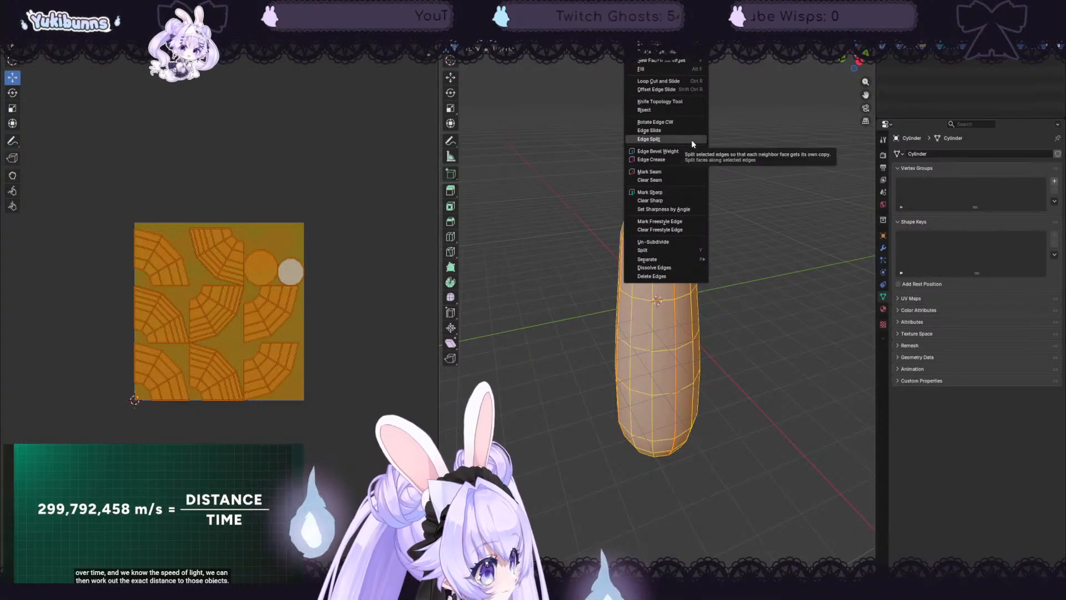
{"action": "key", "text": "Escape"}
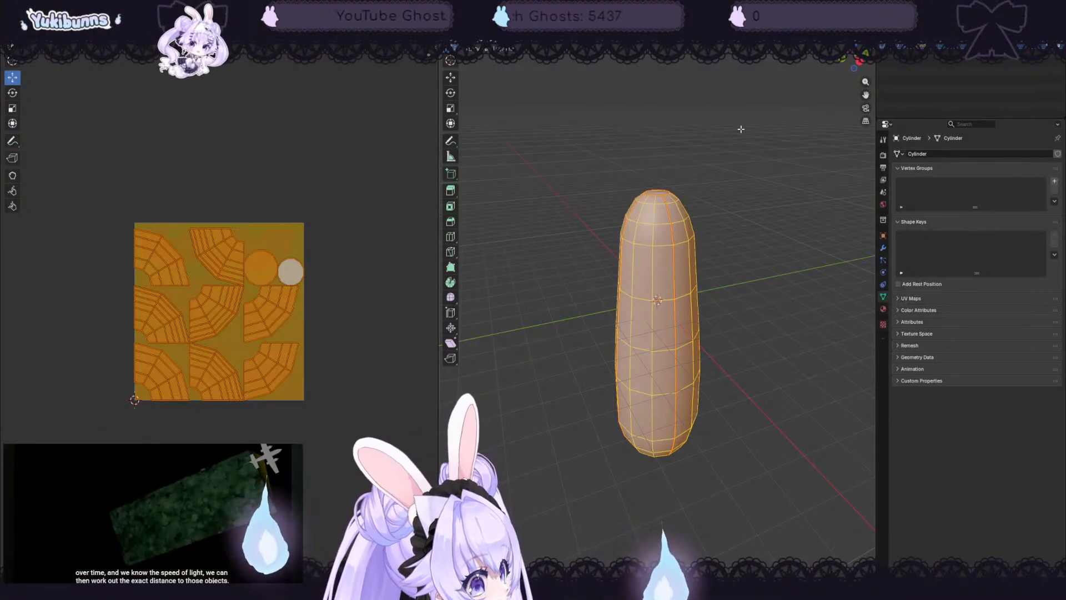
{"action": "key", "text": "u"}
{"action": "left_click", "coordinate": [726, 118]}
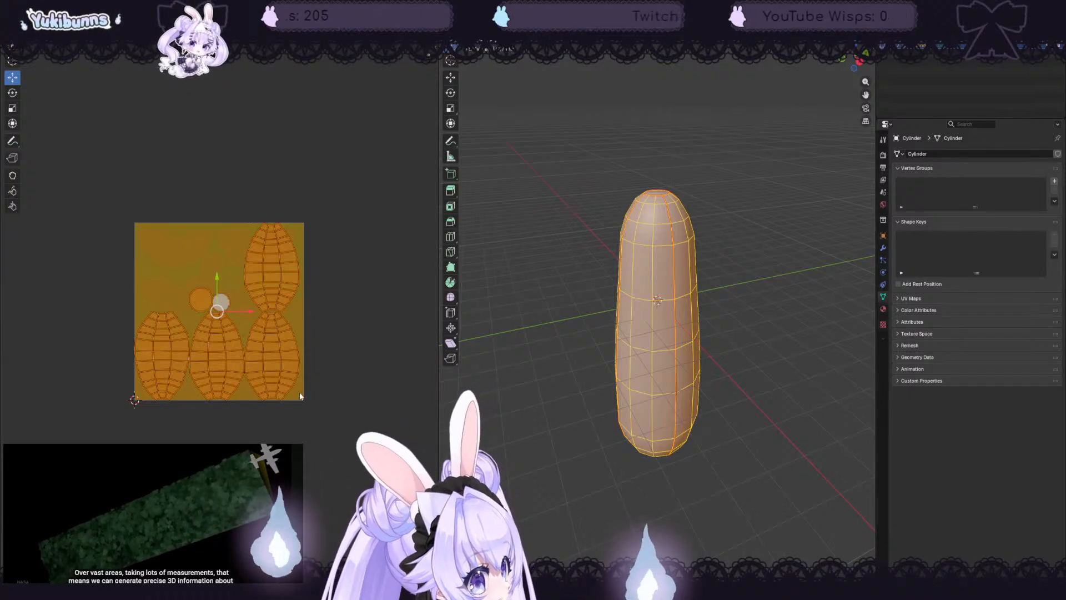
{"action": "left_click", "coordinate": [289, 371]}
{"action": "scroll", "coordinate": [288, 371], "scroll_direction": "up", "scroll_amount": 2}
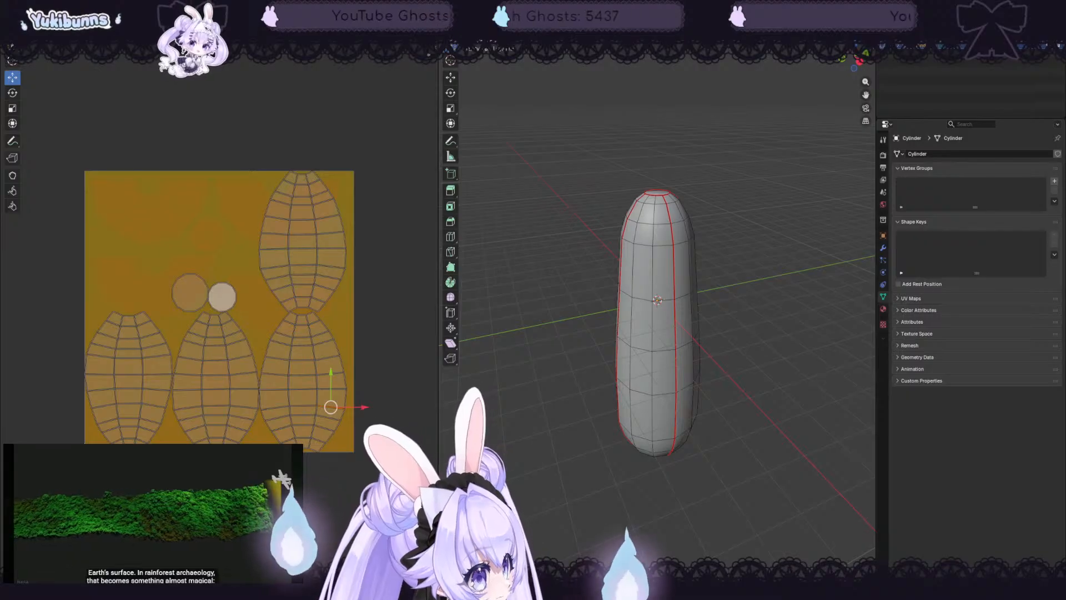
- Return to texture painting and set up the Fill tool with a linear gradient
{"action": "left_click", "coordinate": [282, 34]}
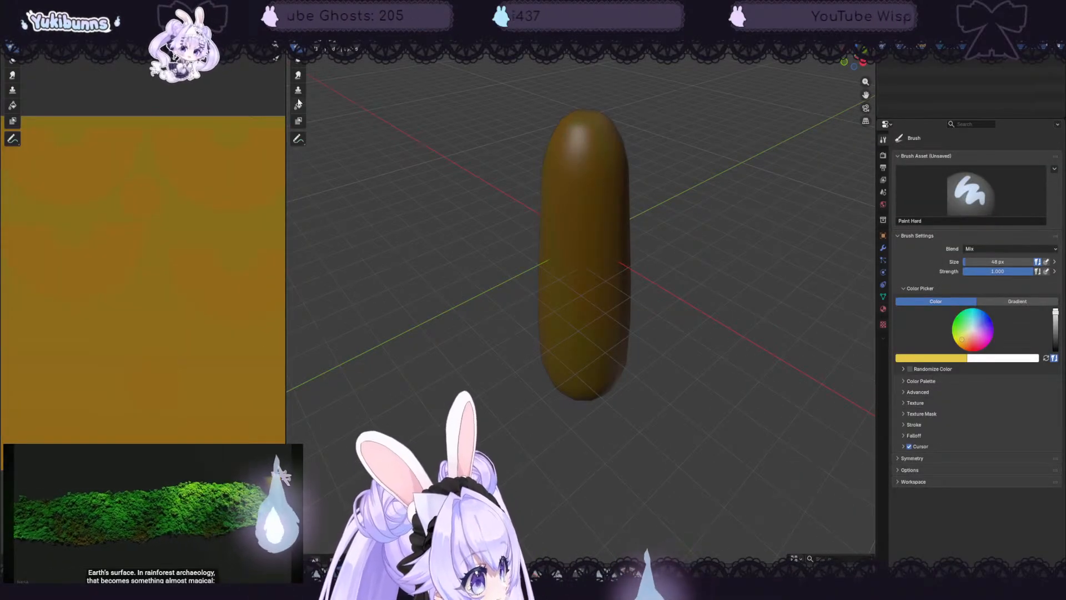
{"action": "left_click", "coordinate": [298, 105]}
{"action": "left_click", "coordinate": [1006, 301]}
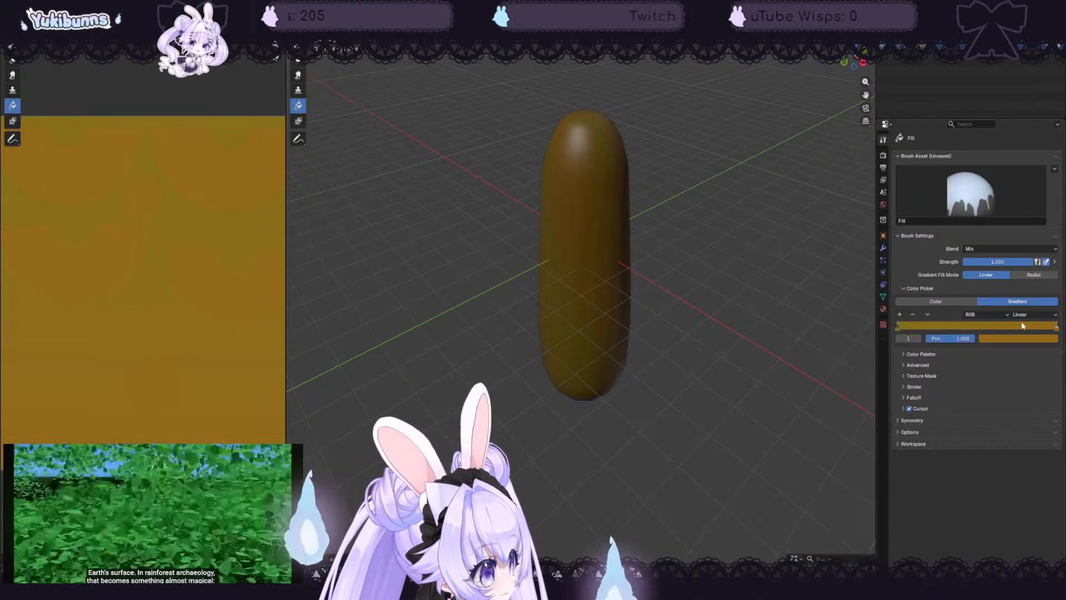
- Try linear gradient fills down the cob and down the texture image, and undo them
{"action": "left_click_drag", "start_coordinate": [599, 105], "coordinate": [580, 440]}
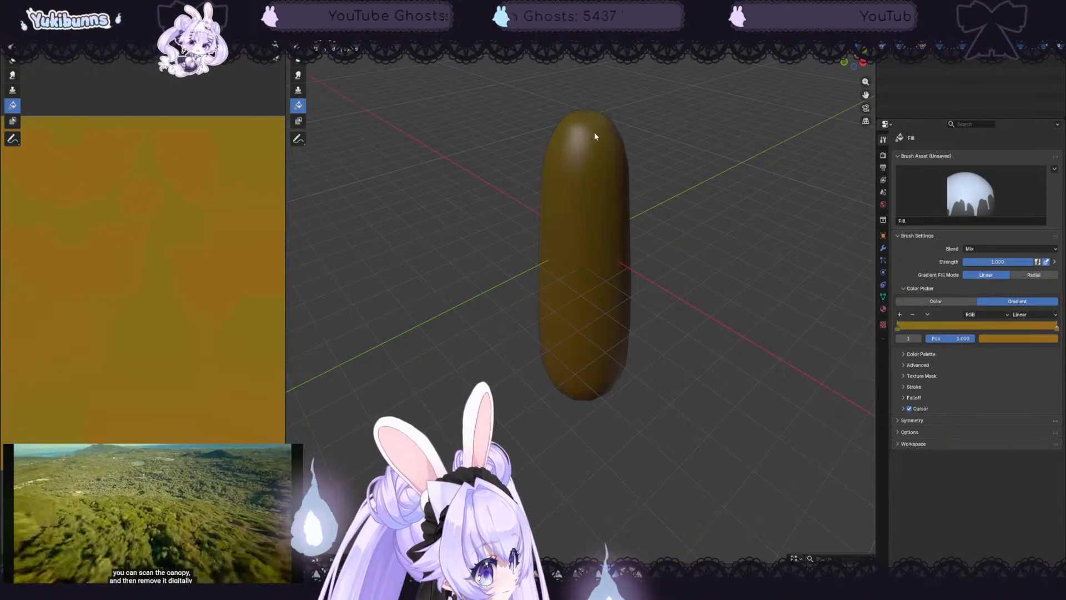
{"action": "left_click_drag", "start_coordinate": [155, 118], "coordinate": [152, 442]}
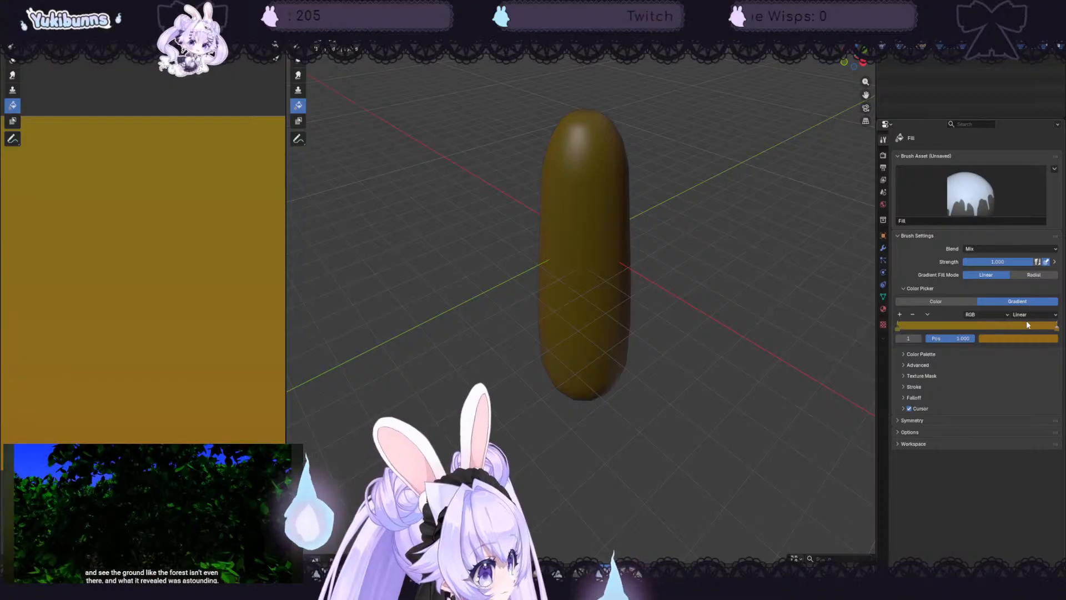
{"action": "key", "text": "ctrl+z"}
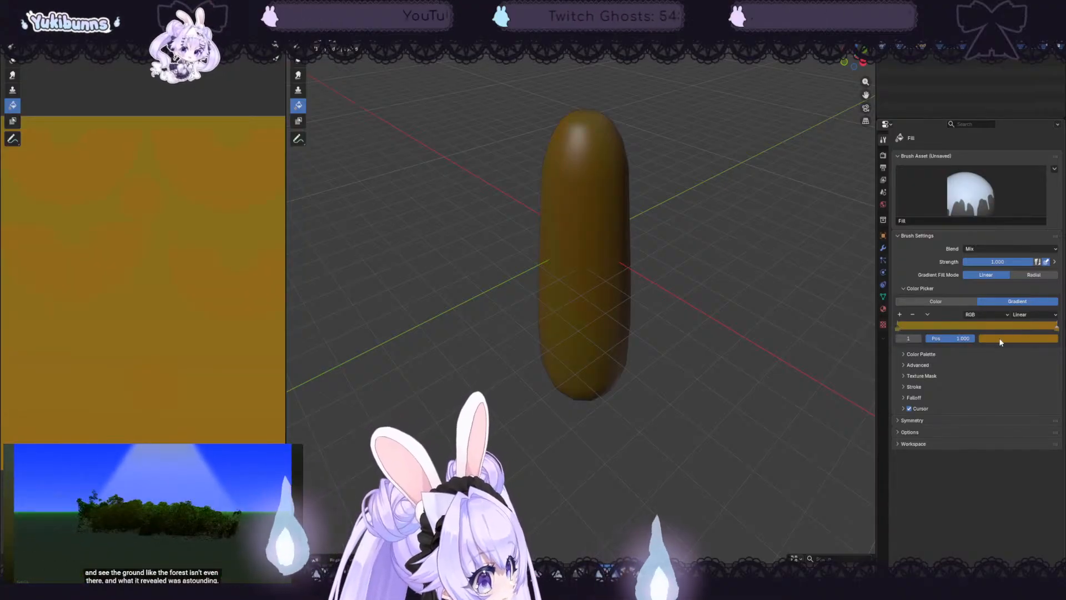
- Change the gradient's first stop to a lighter muted yellow with value 0.614 and fill the cob from its top to its base
{"action": "left_click", "coordinate": [897, 326]}
{"action": "left_click", "coordinate": [1026, 340]}
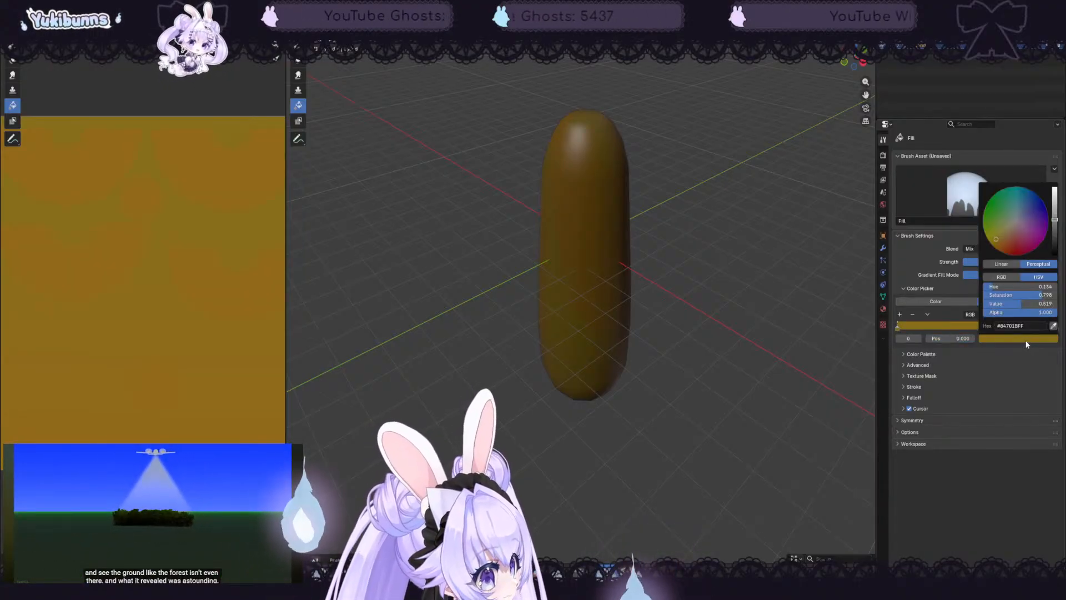
{"action": "left_click_drag", "start_coordinate": [994, 236], "coordinate": [995, 238]}
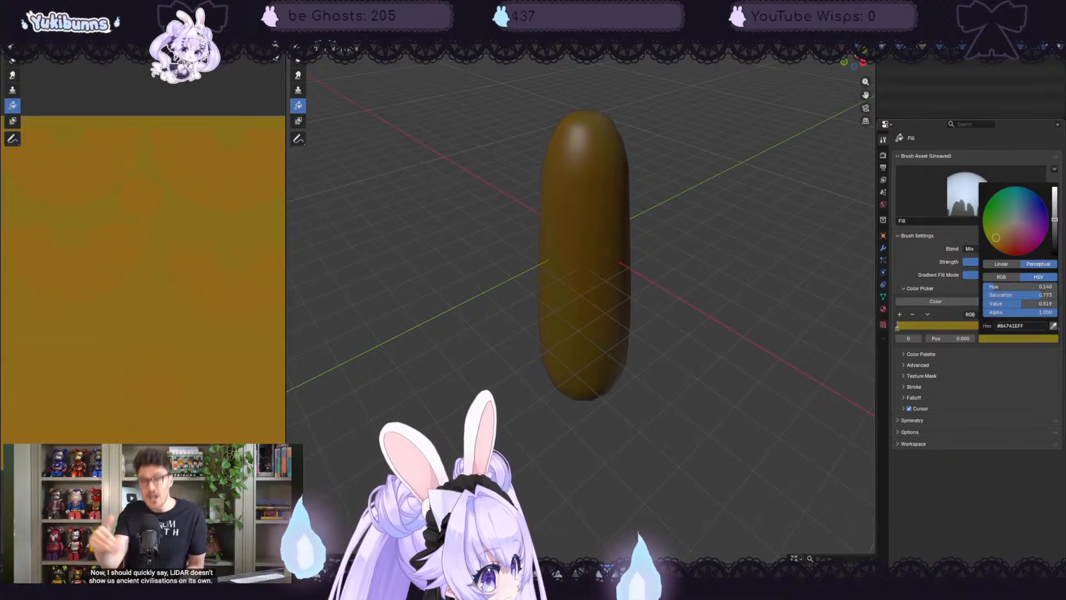
{"action": "left_click_drag", "start_coordinate": [1054, 219], "coordinate": [1055, 213]}
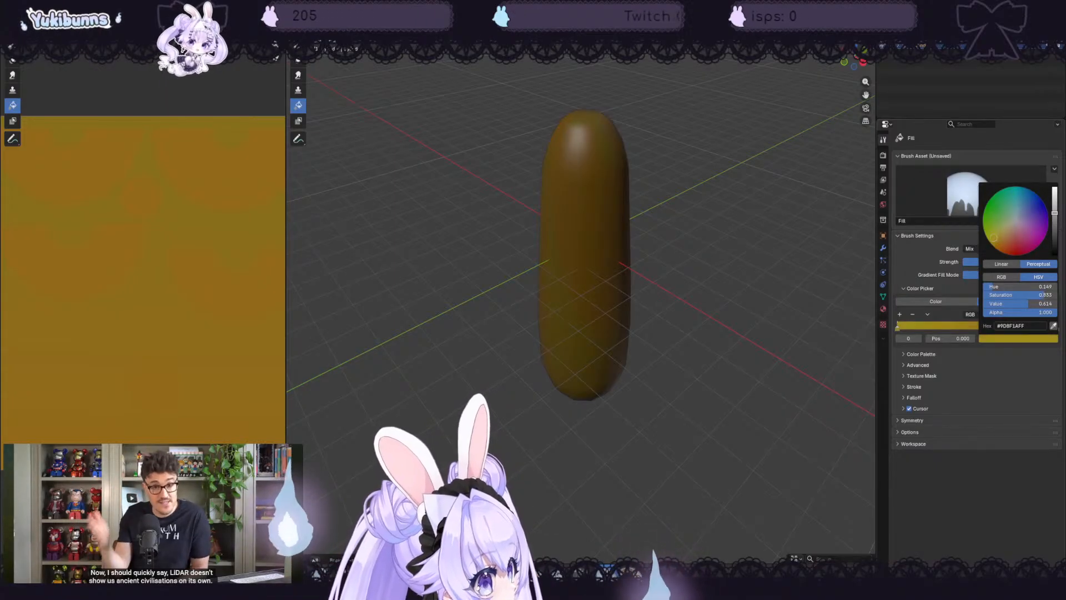
{"action": "left_click_drag", "start_coordinate": [995, 238], "coordinate": [997, 235]}
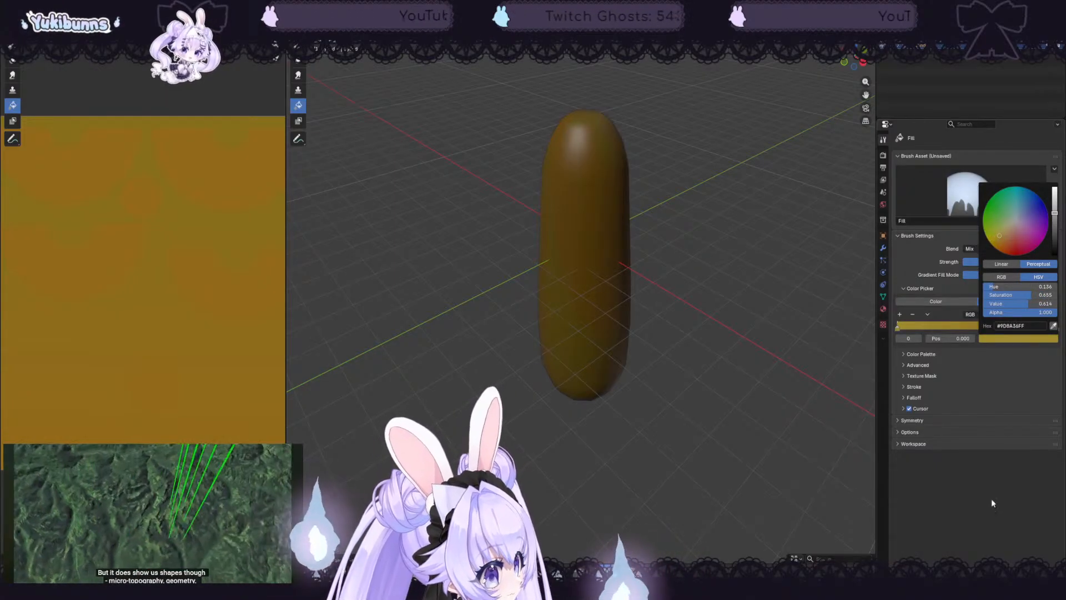
{"action": "left_click_drag", "start_coordinate": [595, 104], "coordinate": [587, 434]}
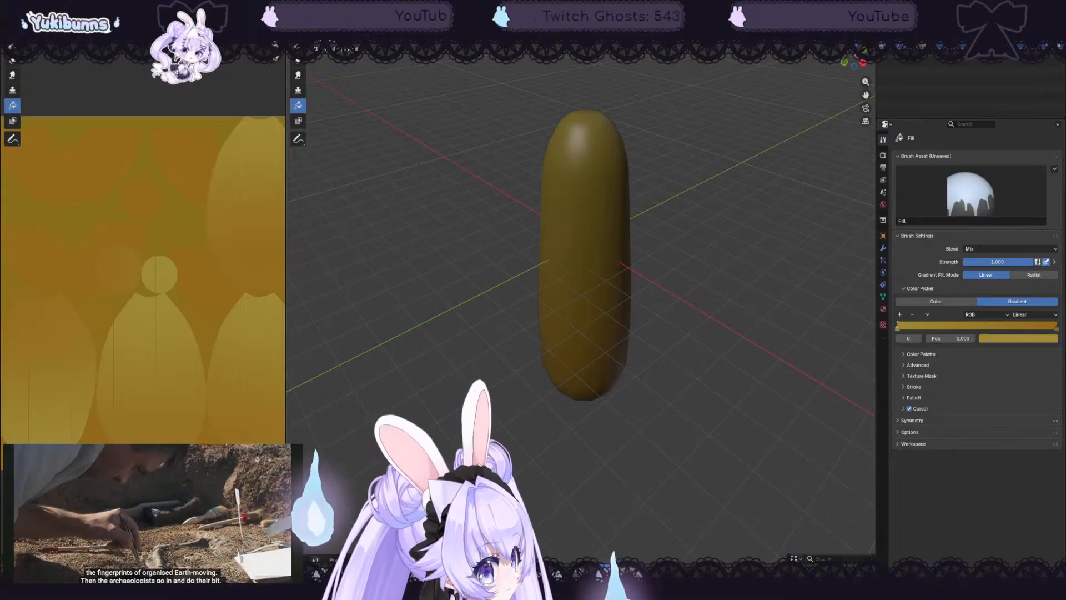
- In the UV editing workspace, rotate the lower-left cob island upside down and move it to the image's upper-left area
{"action": "left_click", "coordinate": [221, 6]}
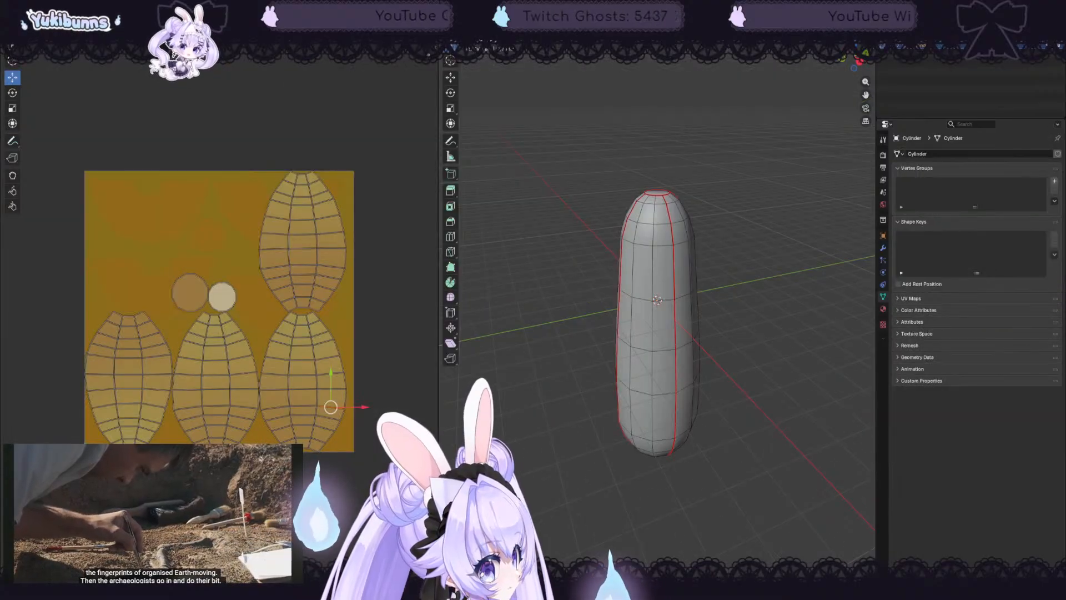
{"action": "left_click", "coordinate": [137, 363]}
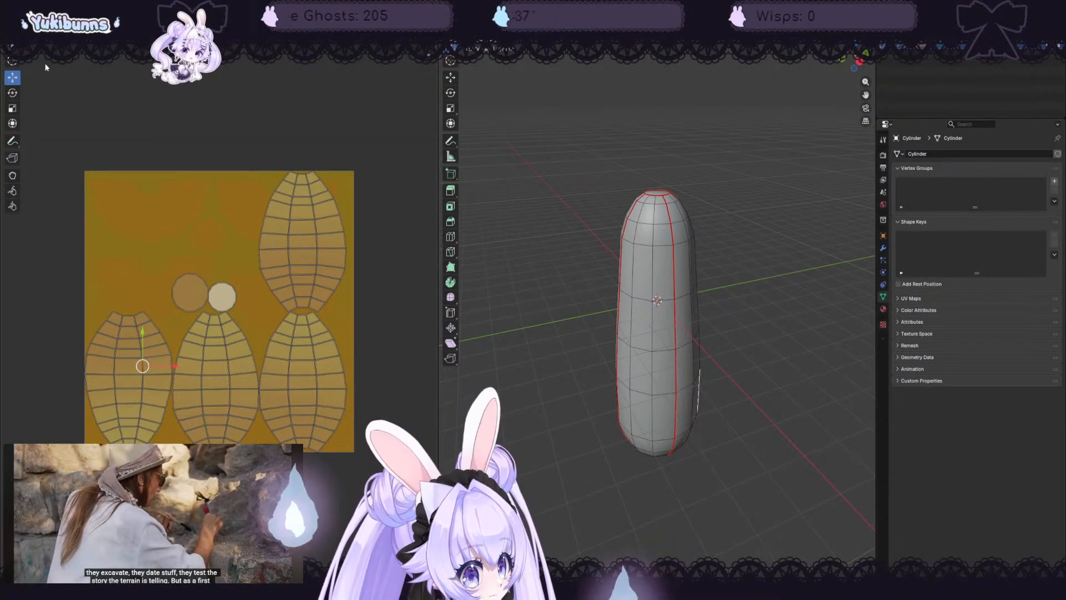
{"action": "left_click", "coordinate": [62, 23]}
{"action": "left_click_drag", "start_coordinate": [60, 286], "coordinate": [141, 455]}
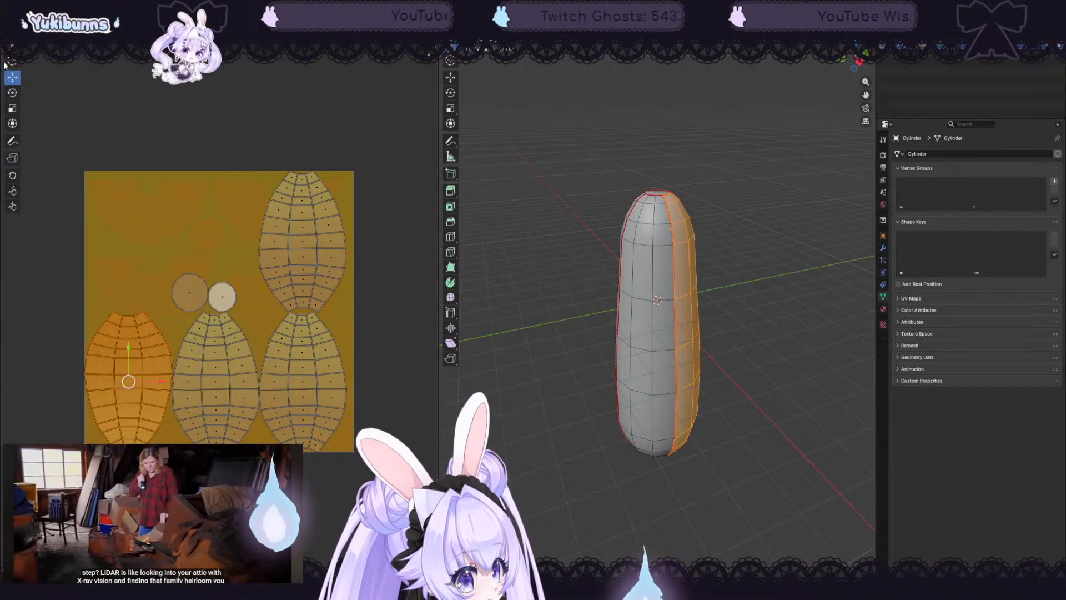
{"action": "left_click", "coordinate": [11, 93]}
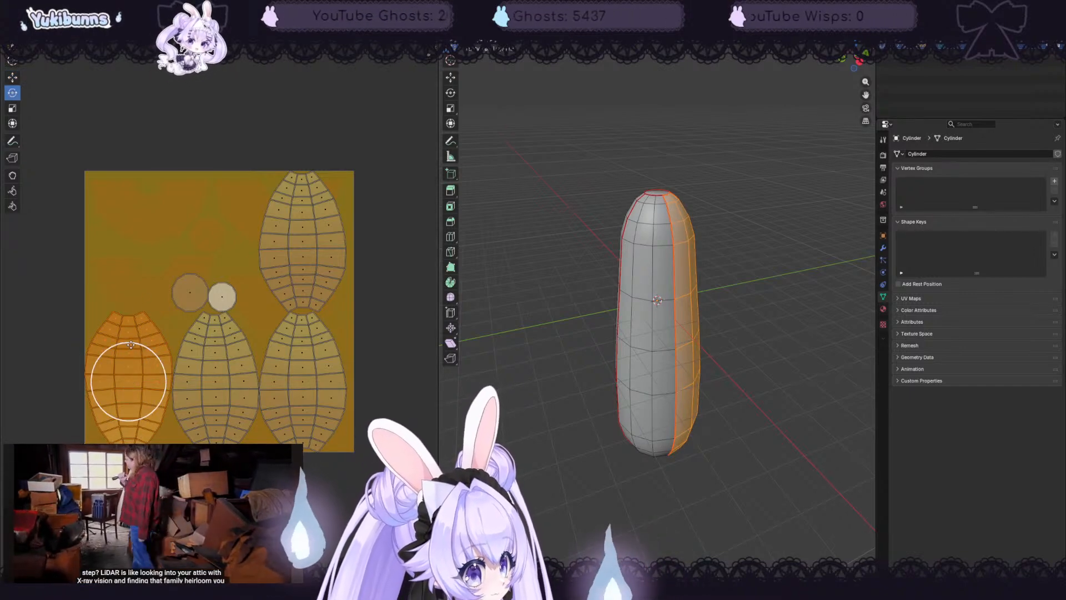
{"action": "left_click_drag", "start_coordinate": [129, 348], "coordinate": [127, 422]}
{"action": "left_click", "coordinate": [12, 77]}
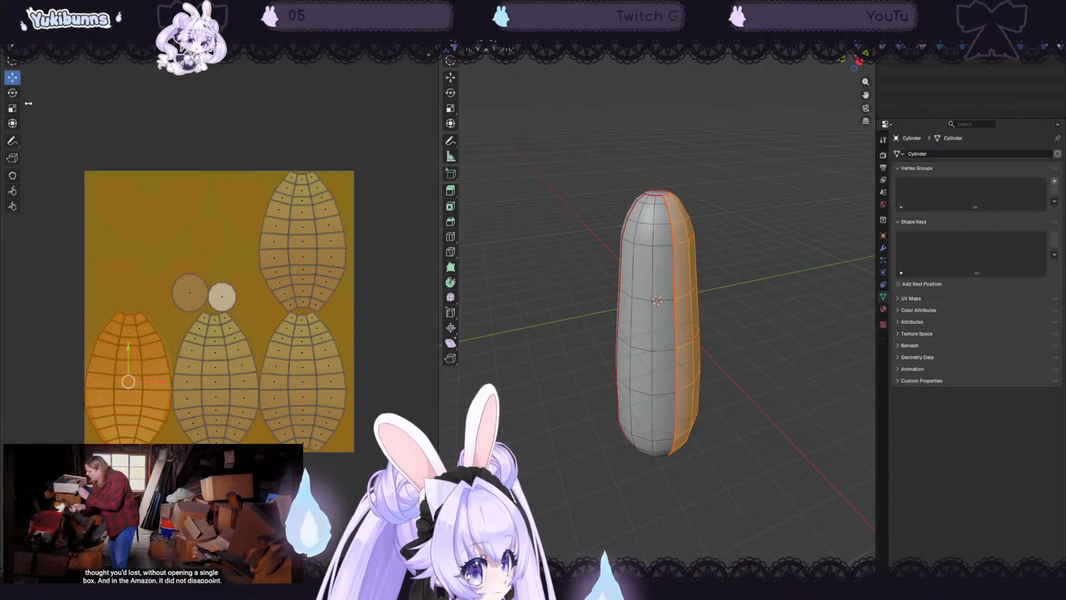
{"action": "left_click_drag", "start_coordinate": [129, 364], "coordinate": [161, 248]}
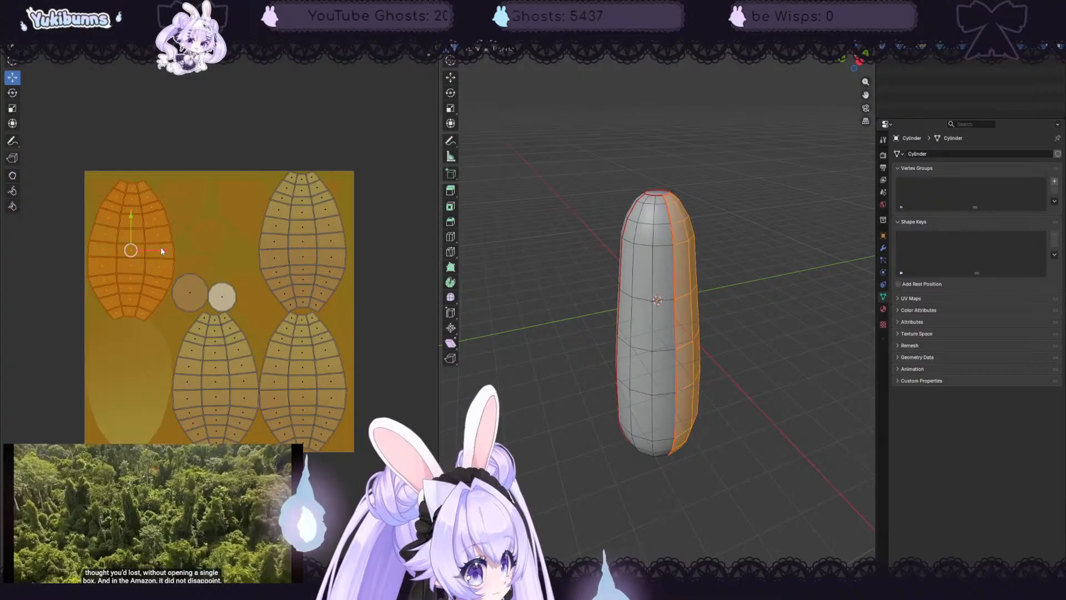
- Move the two round end-cap islands up to the image's upper edge, beside the upper-left strip
{"action": "left_click", "coordinate": [189, 284]}
{"action": "left_click_drag", "start_coordinate": [190, 283], "coordinate": [183, 189]}
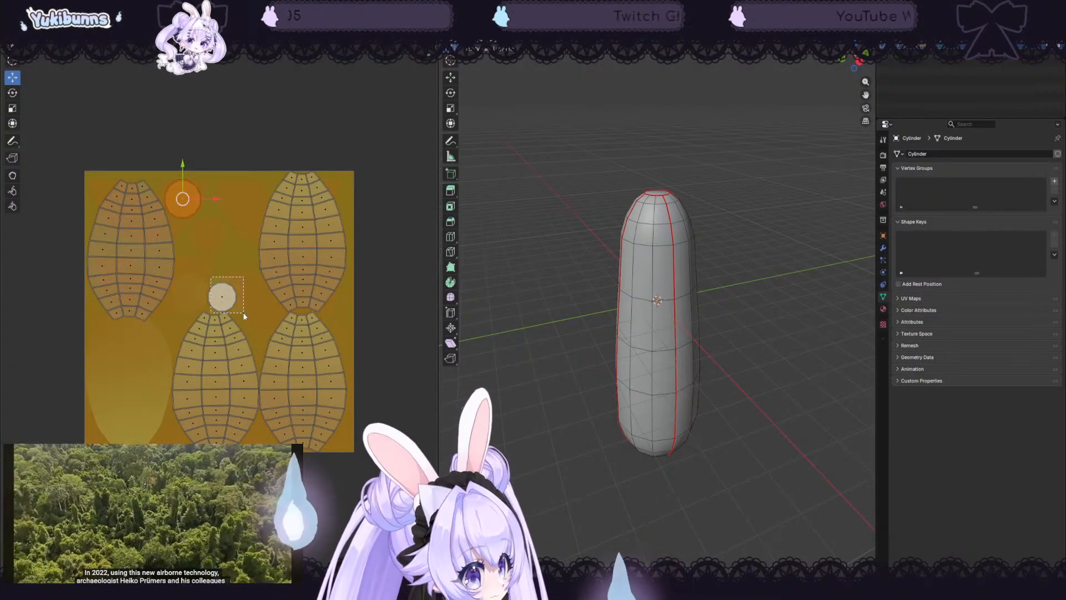
{"action": "left_click", "coordinate": [222, 300]}
{"action": "left_click_drag", "start_coordinate": [222, 298], "coordinate": [228, 184]}
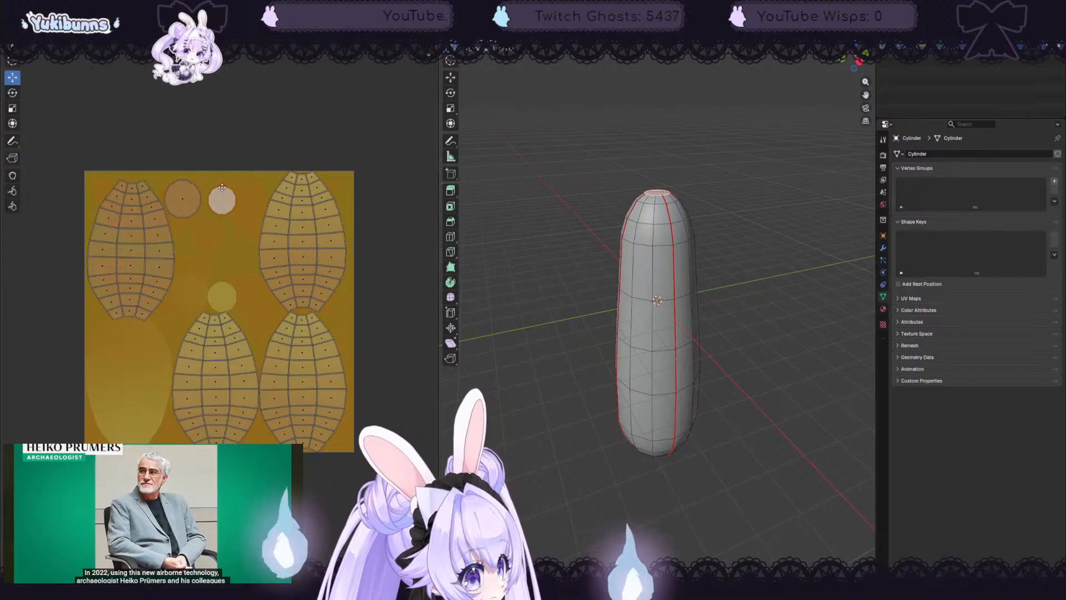
- Shift the lower-middle cob island left and slightly up, and nudge the lower-right island toward the image's right edge
{"action": "left_click_drag", "start_coordinate": [182, 294], "coordinate": [238, 451]}
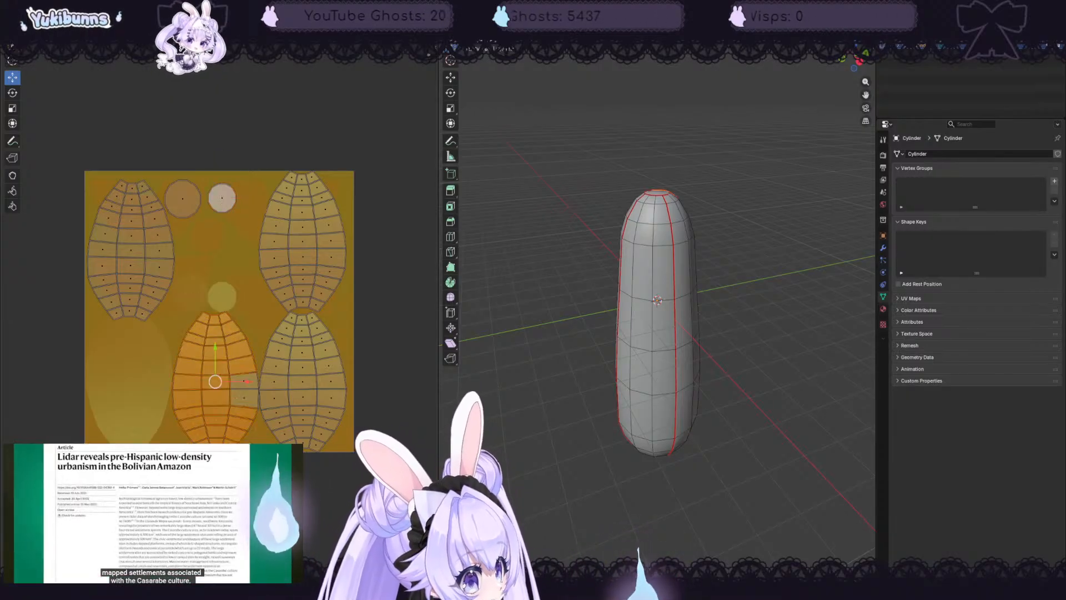
{"action": "left_click_drag", "start_coordinate": [239, 343], "coordinate": [251, 427]}
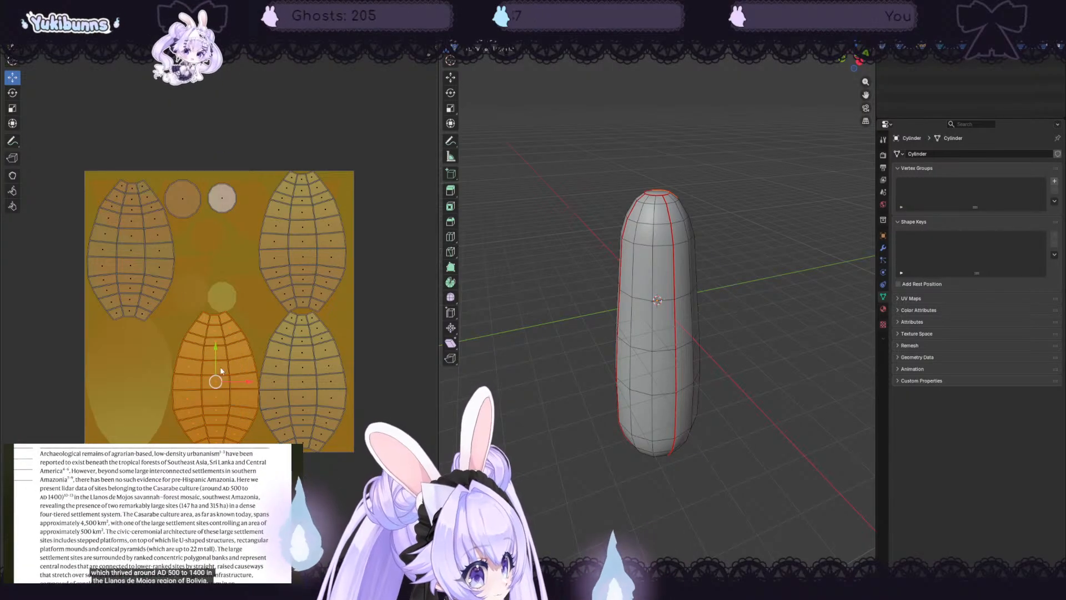
{"action": "left_click_drag", "start_coordinate": [216, 381], "coordinate": [190, 343]}
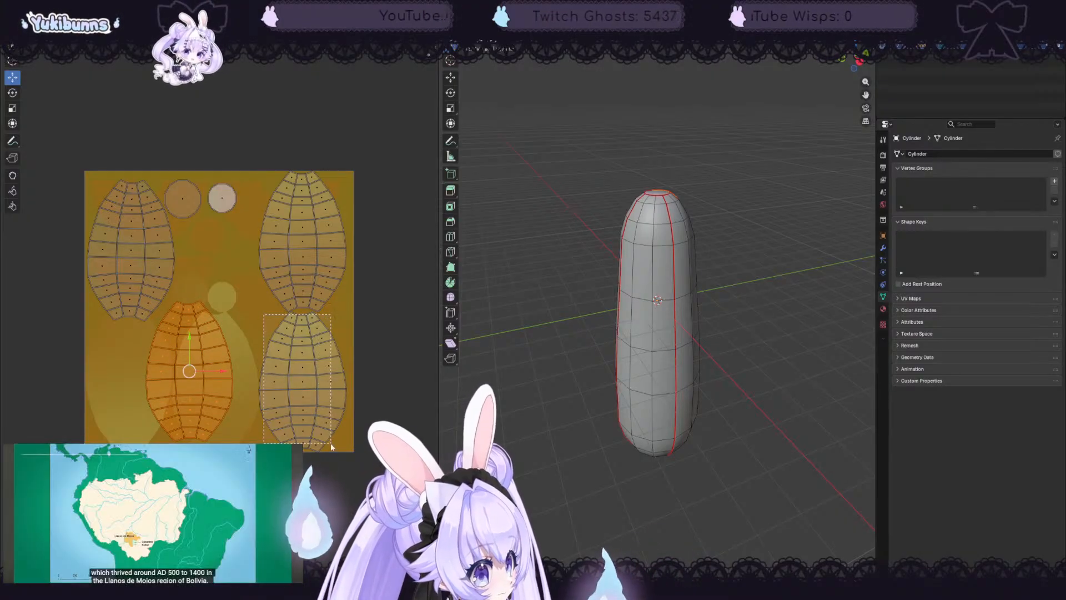
{"action": "left_click_drag", "start_coordinate": [258, 309], "coordinate": [347, 452]}
{"action": "left_click_drag", "start_coordinate": [320, 379], "coordinate": [330, 386]}
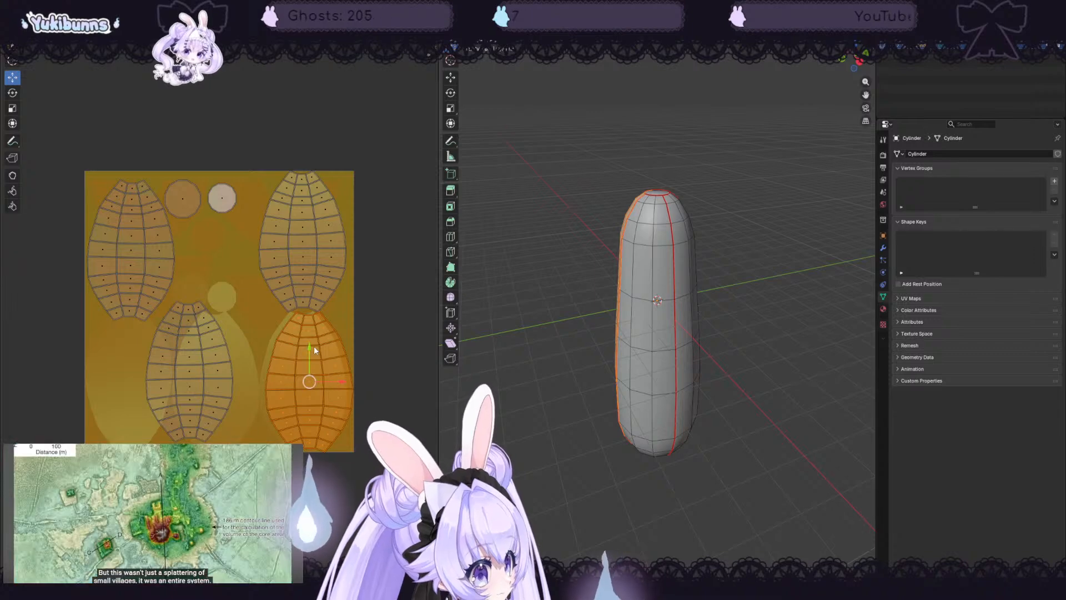
{"action": "left_click_drag", "start_coordinate": [310, 351], "coordinate": [310, 347]}
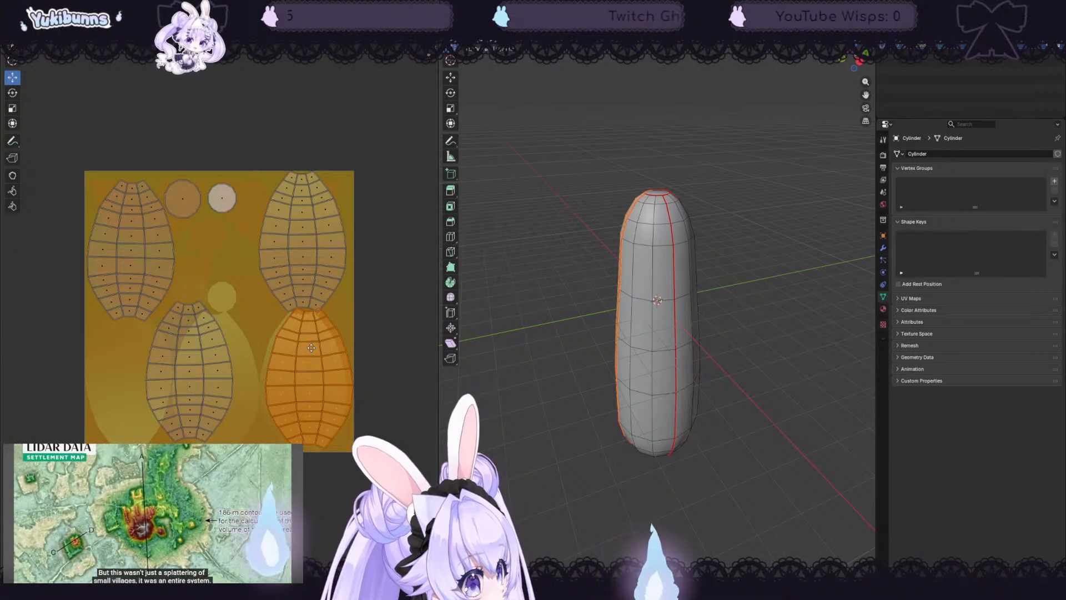
- Move the upper-right cob island left, stack the two end caps between the upper strips, and clear the UV selection
{"action": "left_click_drag", "start_coordinate": [271, 163], "coordinate": [375, 303]}
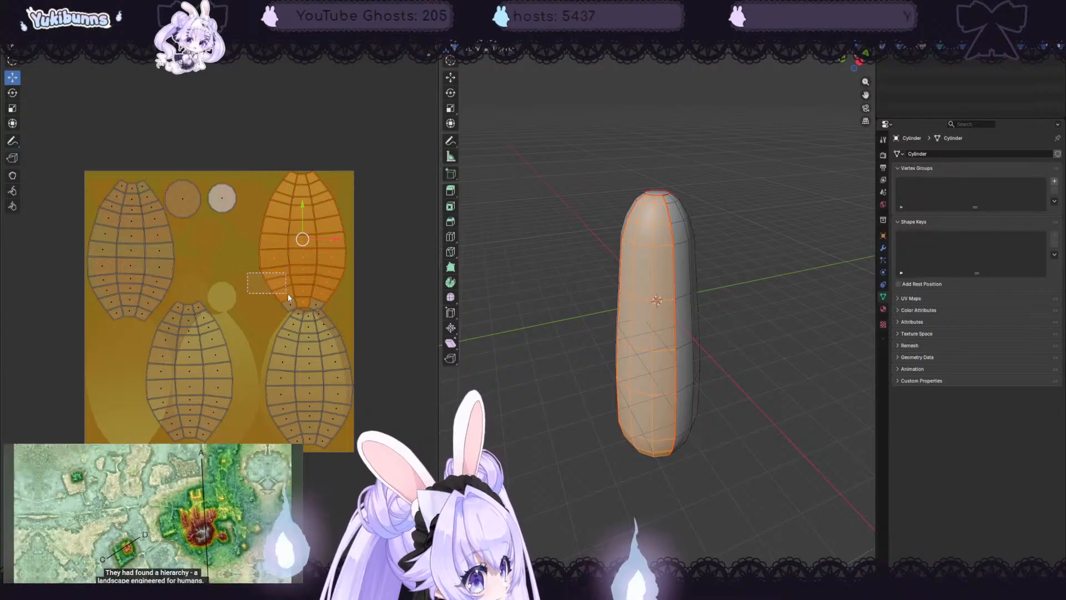
{"action": "left_click_drag", "start_coordinate": [350, 310], "coordinate": [351, 310]}
{"action": "left_click_drag", "start_coordinate": [328, 239], "coordinate": [296, 240]}
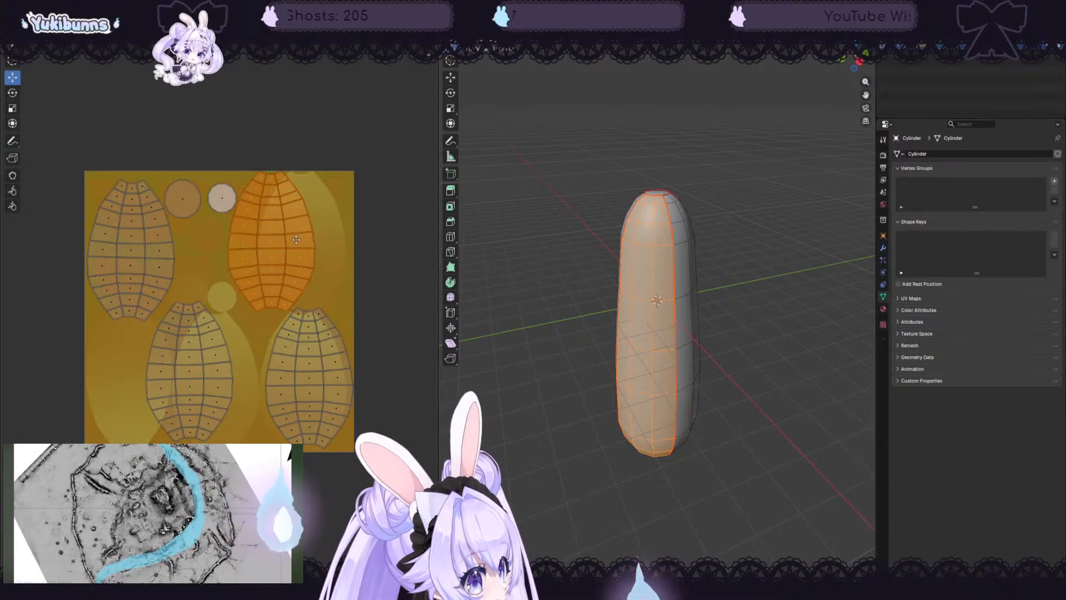
{"action": "left_click_drag", "start_coordinate": [207, 153], "coordinate": [213, 201]}
{"action": "left_click", "coordinate": [180, 194]}
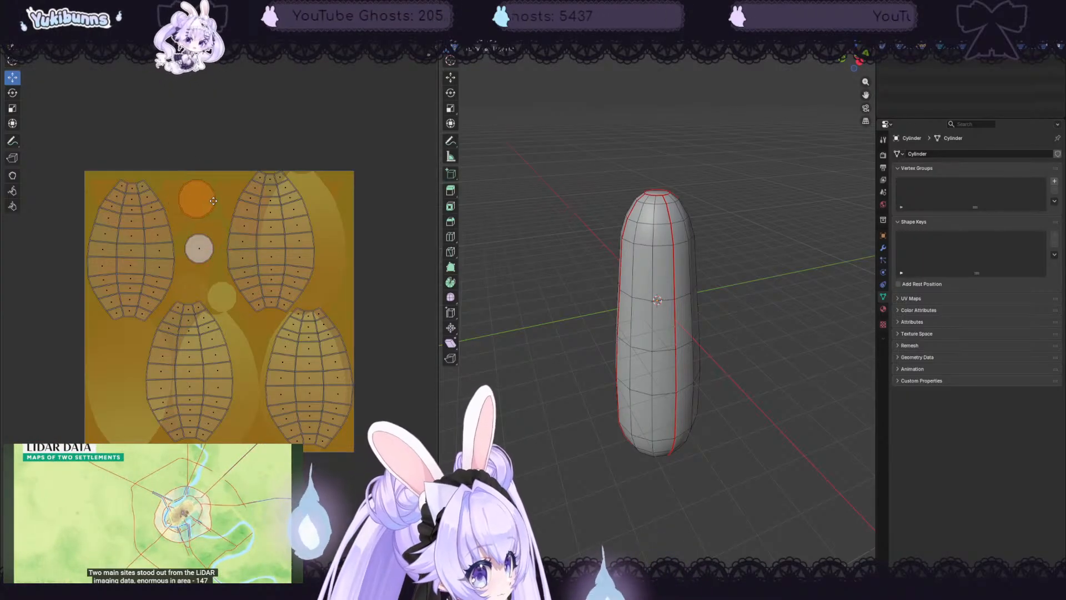
{"action": "left_click", "coordinate": [304, 310]}
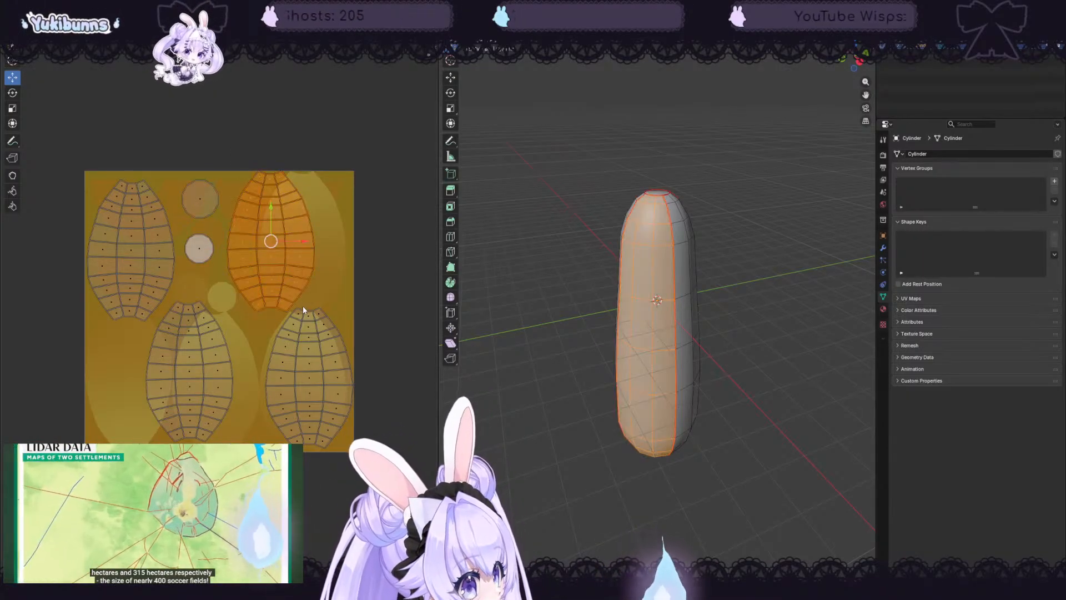
{"action": "left_click", "coordinate": [376, 332]}
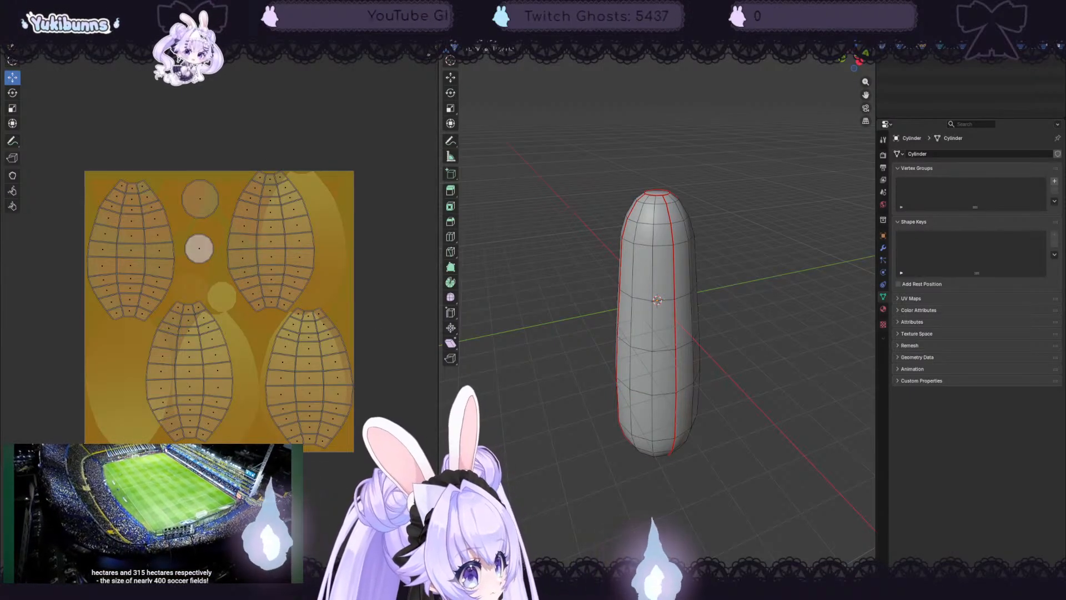
- Return to texture painting and apply the linear gradient down the texture image and along the cob from top to base
{"action": "left_click", "coordinate": [282, 7]}
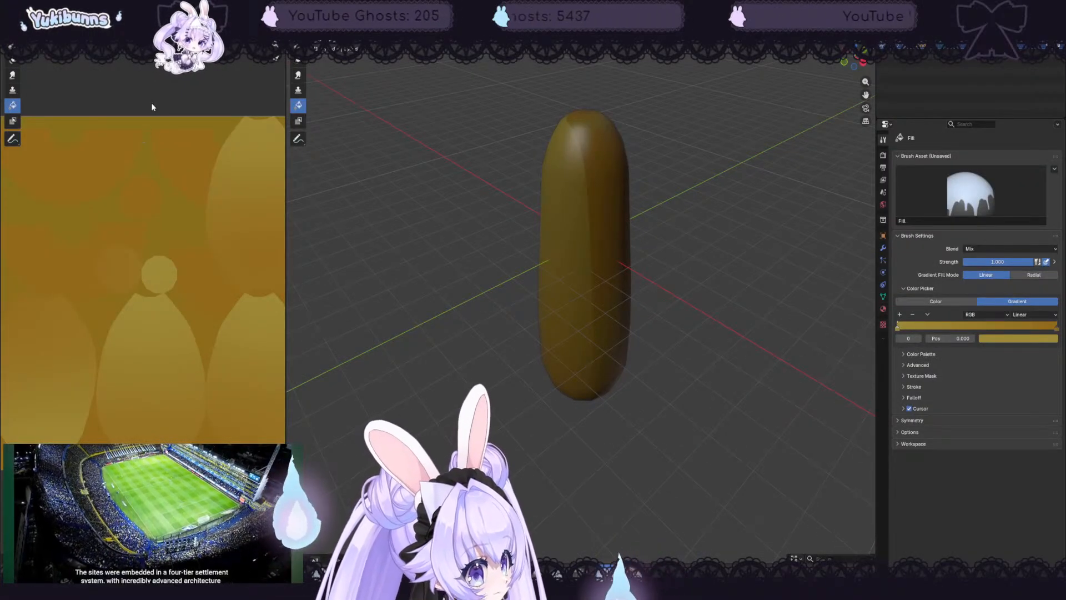
{"action": "left_click_drag", "start_coordinate": [152, 106], "coordinate": [146, 445]}
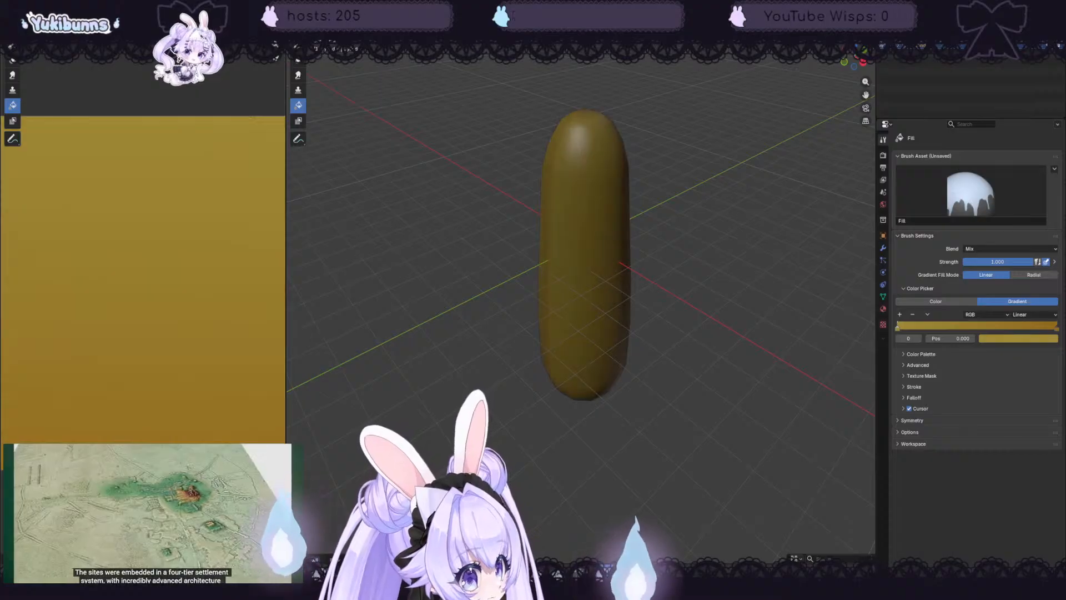
{"action": "left_click_drag", "start_coordinate": [580, 101], "coordinate": [587, 418]}
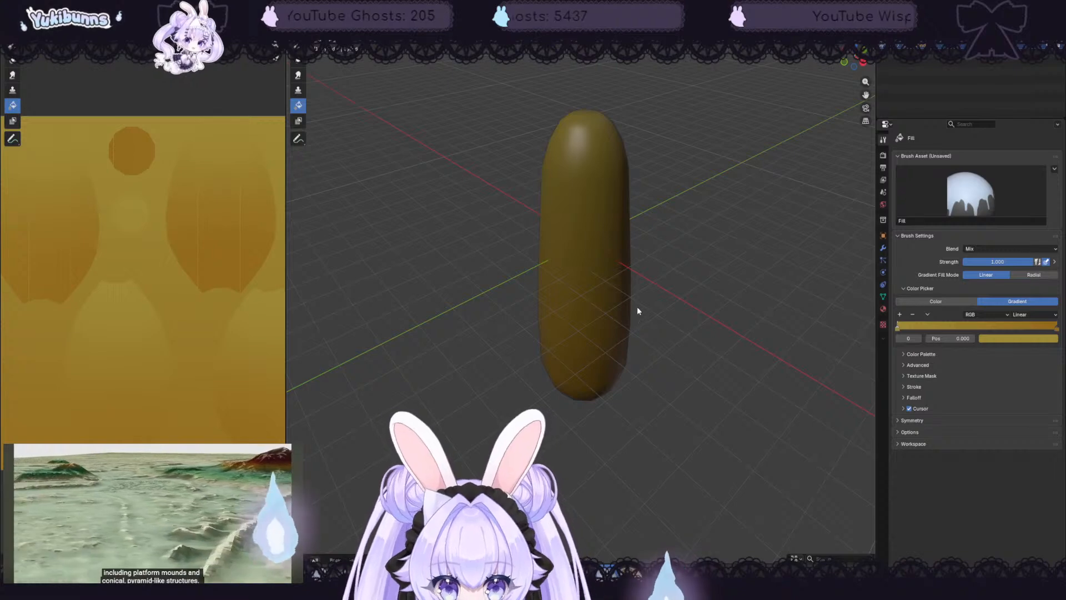
- Undo the last fill and reapply the linear gradient to the cob from its top to its base
{"action": "middle_click_drag", "start_coordinate": [642, 291], "coordinate": [699, 277]}
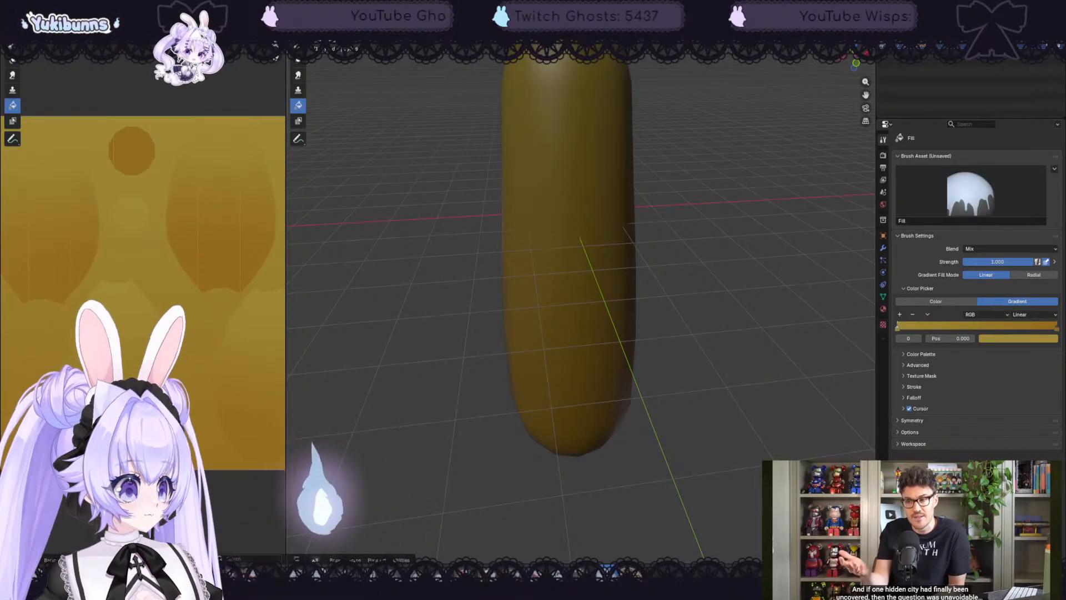
{"action": "key", "text": "ctrl+z"}
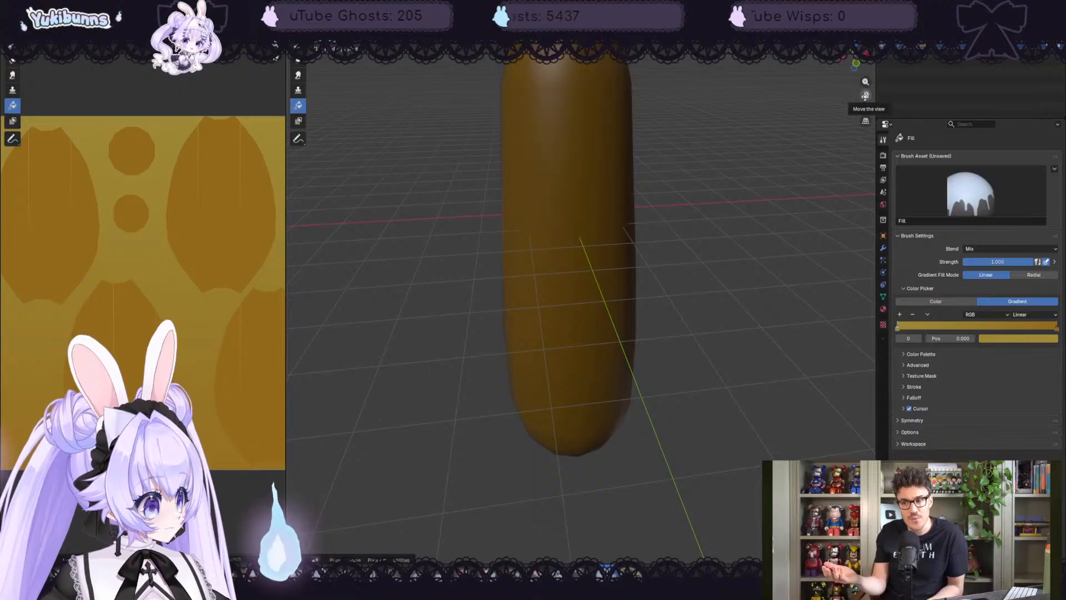
{"action": "left_click_drag", "start_coordinate": [866, 95], "coordinate": [867, 142]}
{"action": "left_click_drag", "start_coordinate": [572, 94], "coordinate": [575, 472]}
- Switch to the Paint Hard brush, paint a trial yellow kernel near the cob's top, and set the brush size to 35 px
{"action": "left_click", "coordinate": [298, 47]}
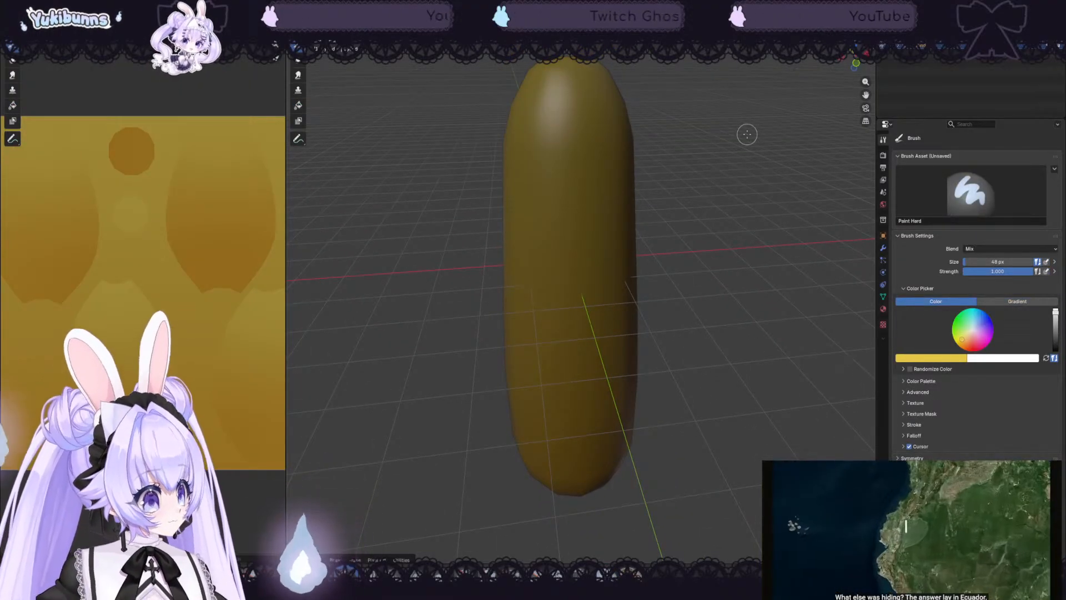
{"action": "left_click_drag", "start_coordinate": [558, 93], "coordinate": [577, 93]}
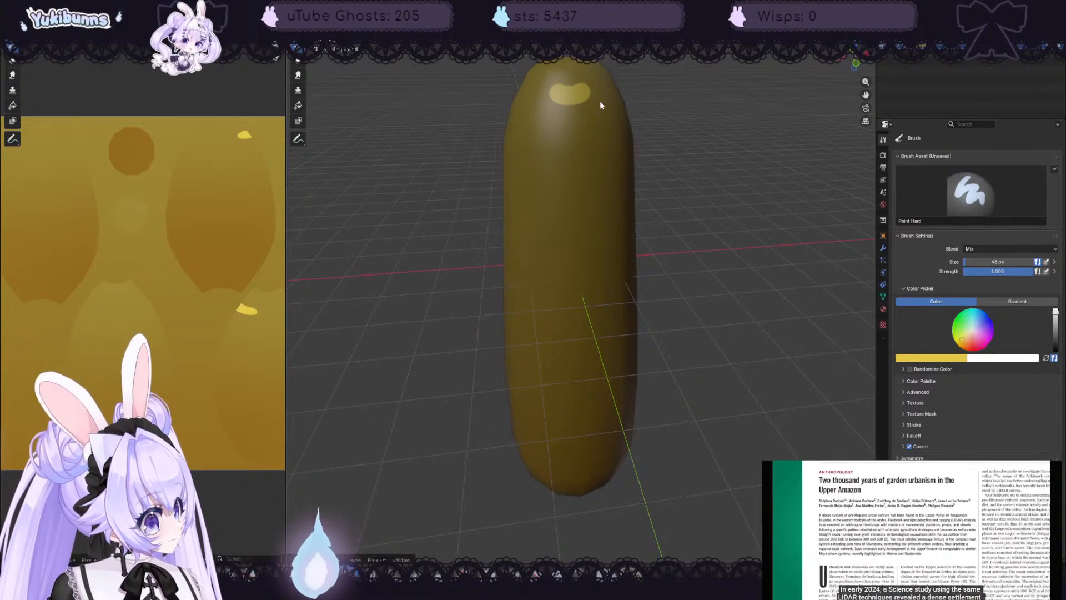
{"action": "left_click", "coordinate": [1006, 261]}
{"action": "type", "text": "3"}
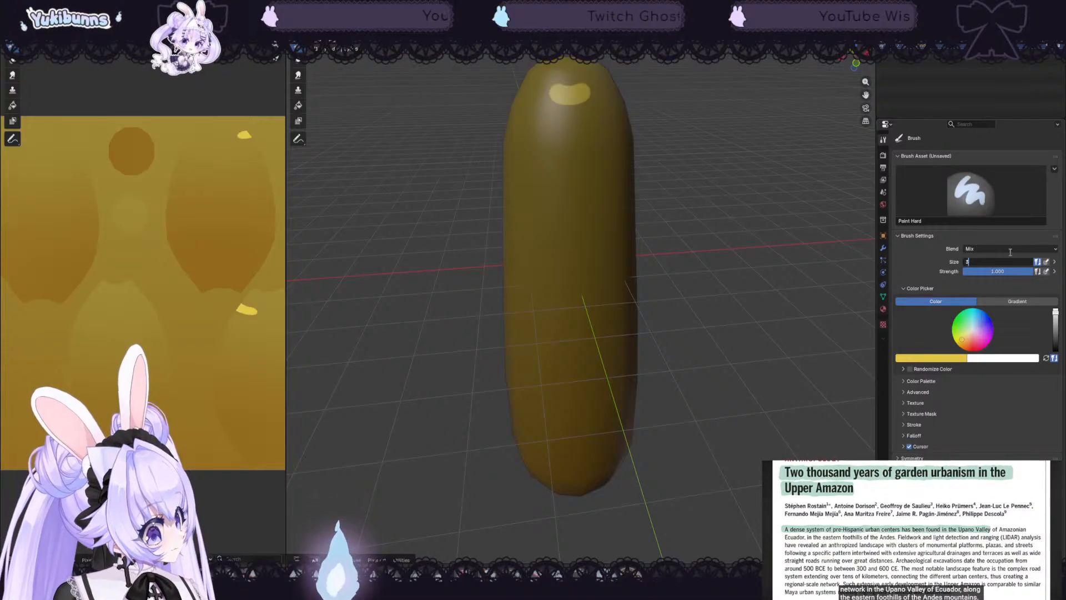
{"action": "type", "text": "5"}
{"action": "key", "text": "Return"}
- Try a smaller yellow kernel below the first one, and undo both trial kernels
{"action": "left_click_drag", "start_coordinate": [566, 161], "coordinate": [589, 155]}
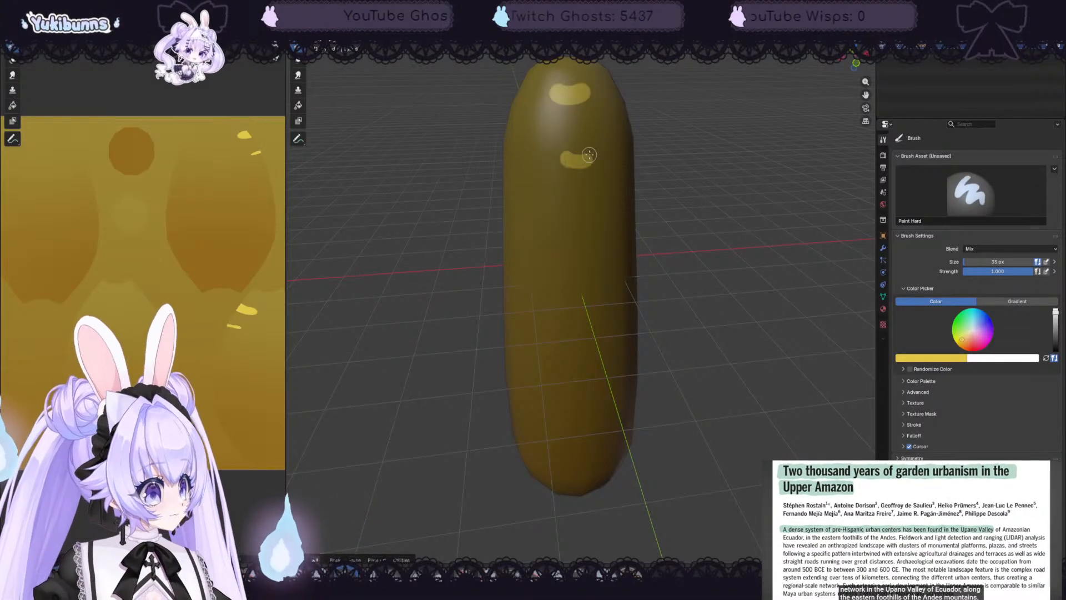
{"action": "key", "text": "ctrl+z"}
{"action": "key", "text": "ctrl+z"}
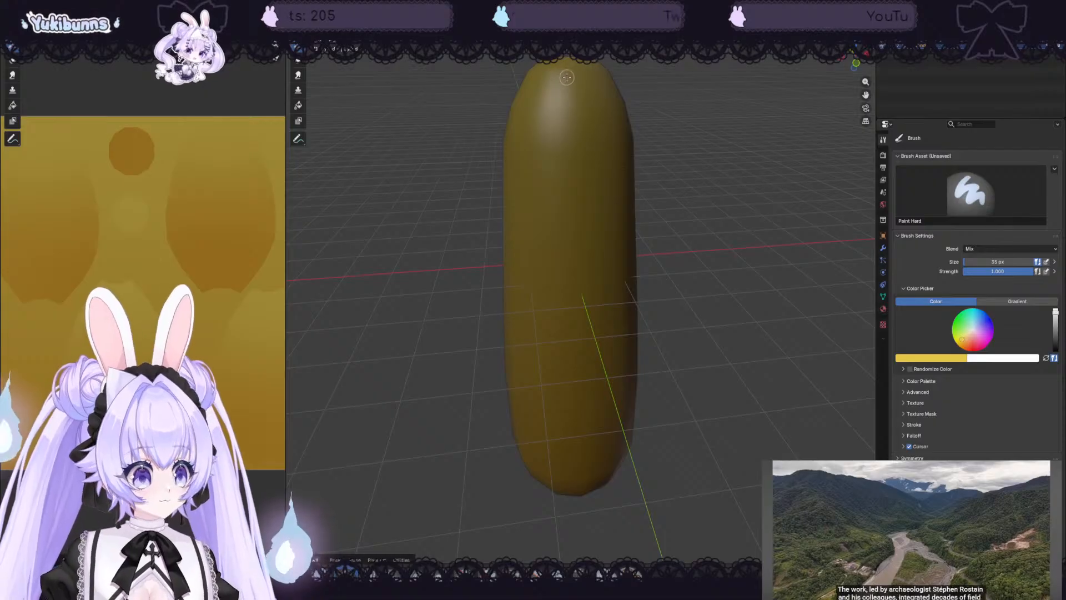
- Paint a vertical column of short yellow kernel strokes down the cob's front, starting near its top
{"action": "mouse_move", "coordinate": [566, 77]}
{"action": "left_mouse_down"}
{"action": "mouse_move", "coordinate": [578, 79]}
{"action": "mouse_move", "coordinate": [577, 115]}
{"action": "left_mouse_up"}
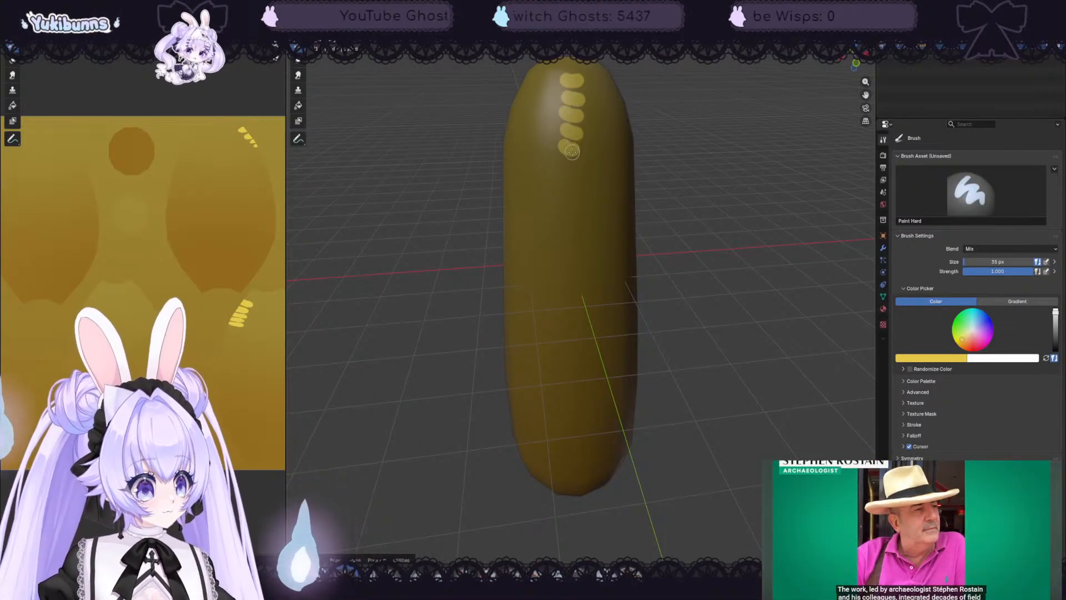
{"action": "left_click_drag", "start_coordinate": [566, 177], "coordinate": [581, 225]}
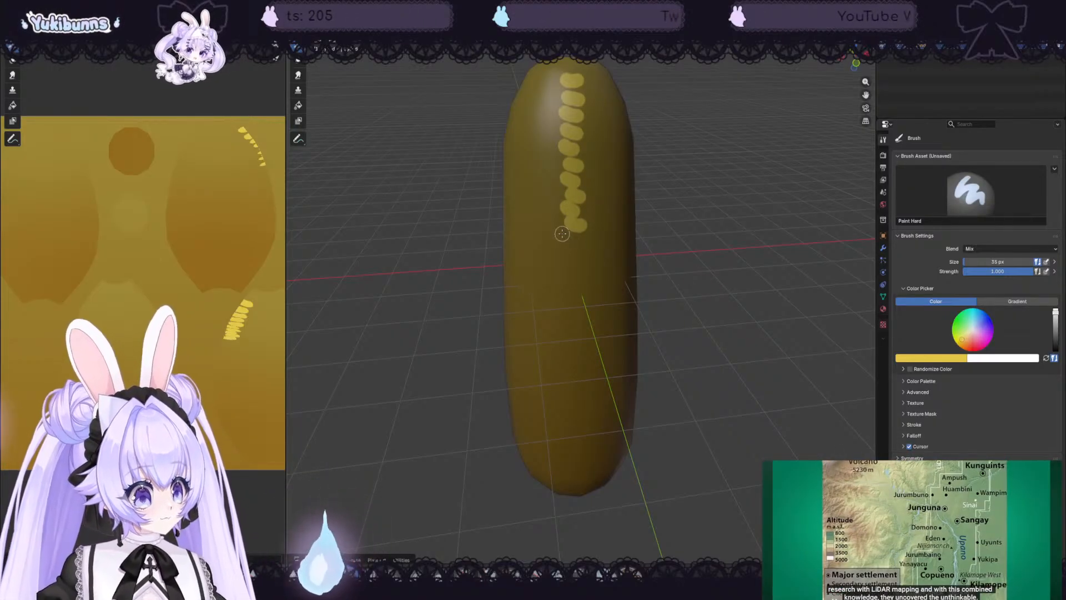
{"action": "left_click_drag", "start_coordinate": [575, 275], "coordinate": [580, 303]}
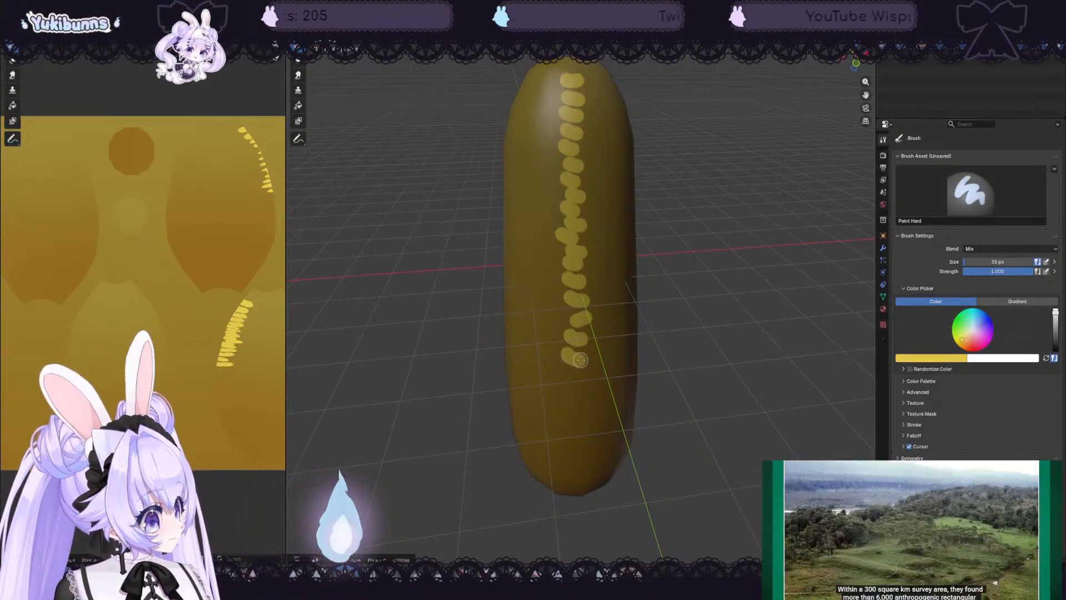
- Undo the most recent kernel strokes at the lower end of the painted column
{"action": "key", "text": "ctrl+z"}
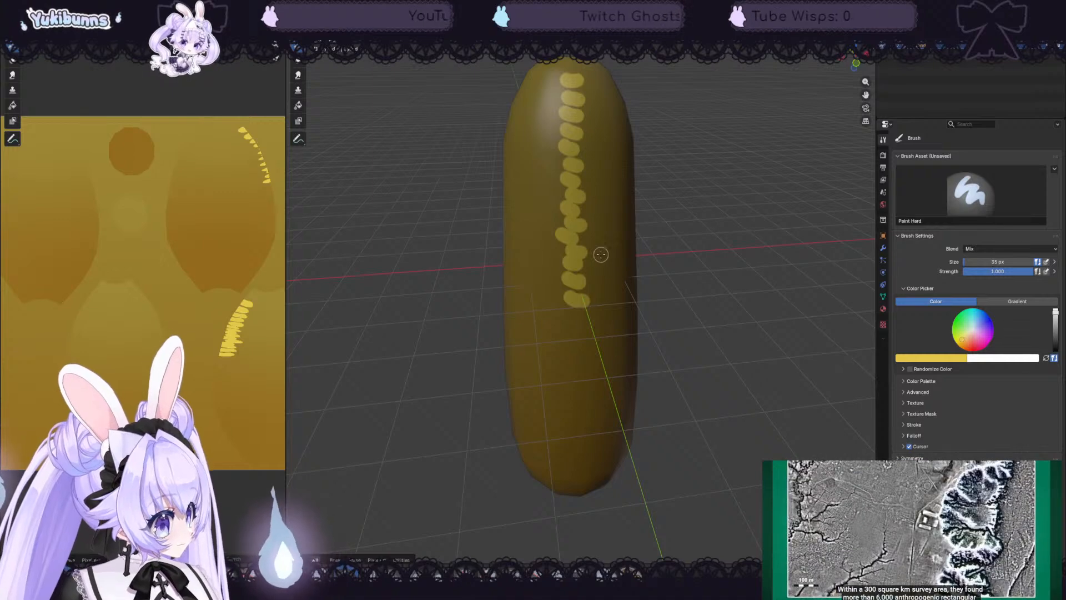
{"action": "scroll", "coordinate": [766, 162], "scroll_direction": "up", "scroll_amount": 4}
{"action": "scroll", "coordinate": [770, 147], "scroll_direction": "down", "scroll_amount": 4}
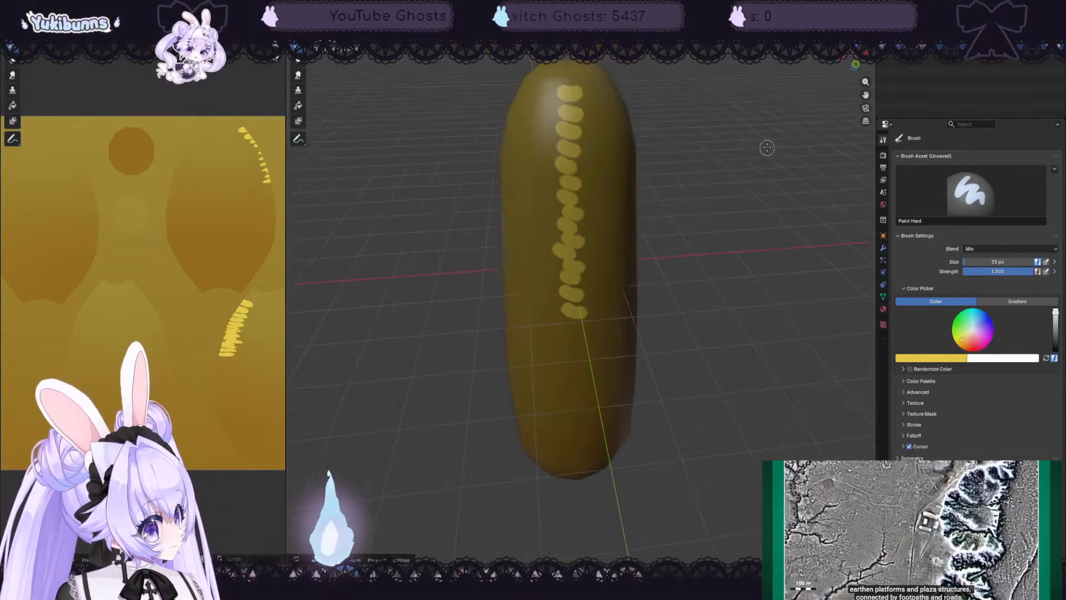
{"action": "scroll", "coordinate": [753, 136], "scroll_direction": "up", "scroll_amount": 4}
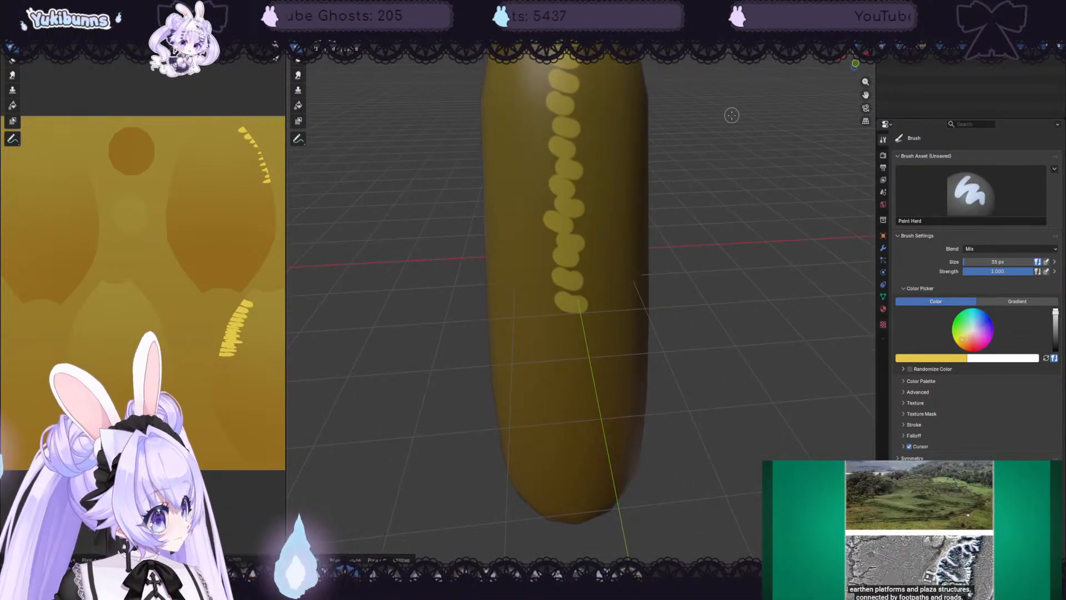
{"action": "middle_click_drag", "start_coordinate": [730, 114], "coordinate": [730, 120]}
{"action": "key", "text": "ctrl+z"}
{"action": "key", "text": "ctrl+z"}
{"action": "key", "text": "ctrl+z"}
{"action": "key", "text": "ctrl+z"}
{"action": "key", "text": "ctrl+z"}
{"action": "key", "text": "ctrl+z"}
{"action": "key", "text": "ctrl+z"}
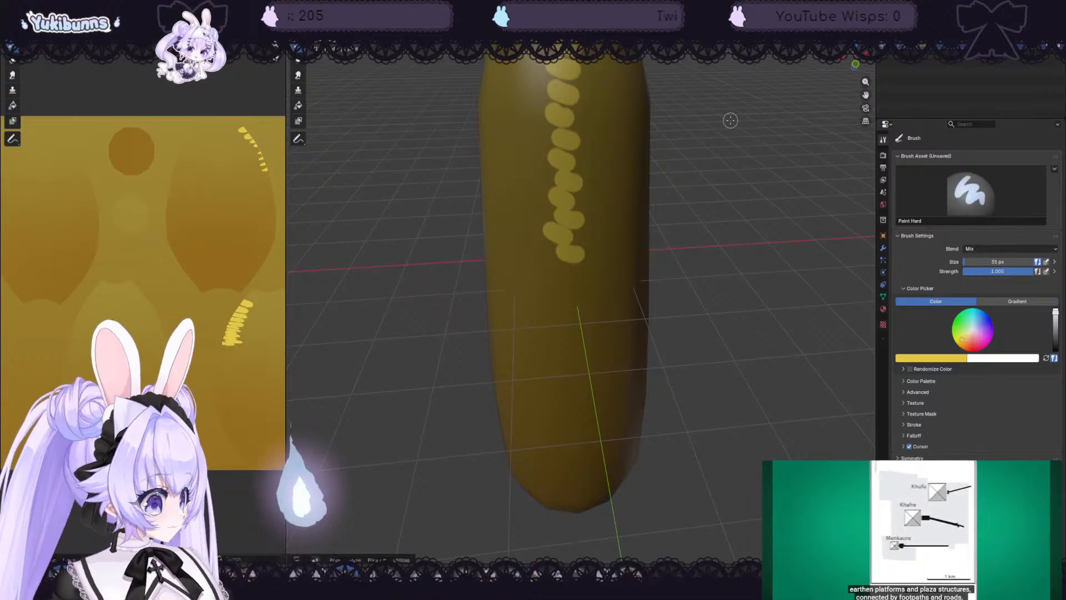
- Continue the front kernel column with short yellow strokes down the cob's lower half
{"action": "mouse_move", "coordinate": [561, 218]}
{"action": "left_mouse_down"}
{"action": "mouse_move", "coordinate": [572, 221]}
{"action": "mouse_move", "coordinate": [561, 220]}
{"action": "mouse_move", "coordinate": [570, 221]}
{"action": "mouse_move", "coordinate": [575, 271]}
{"action": "mouse_move", "coordinate": [562, 304]}
{"action": "mouse_move", "coordinate": [579, 340]}
{"action": "left_mouse_up"}
{"action": "key", "text": "ctrl+z"}
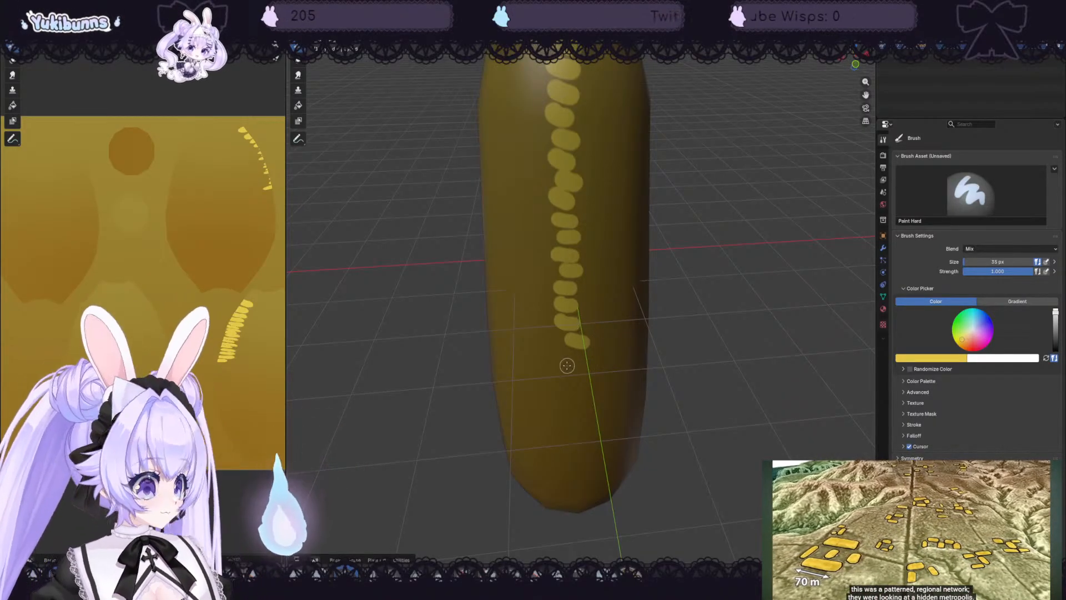
{"action": "left_click_drag", "start_coordinate": [570, 357], "coordinate": [576, 445]}
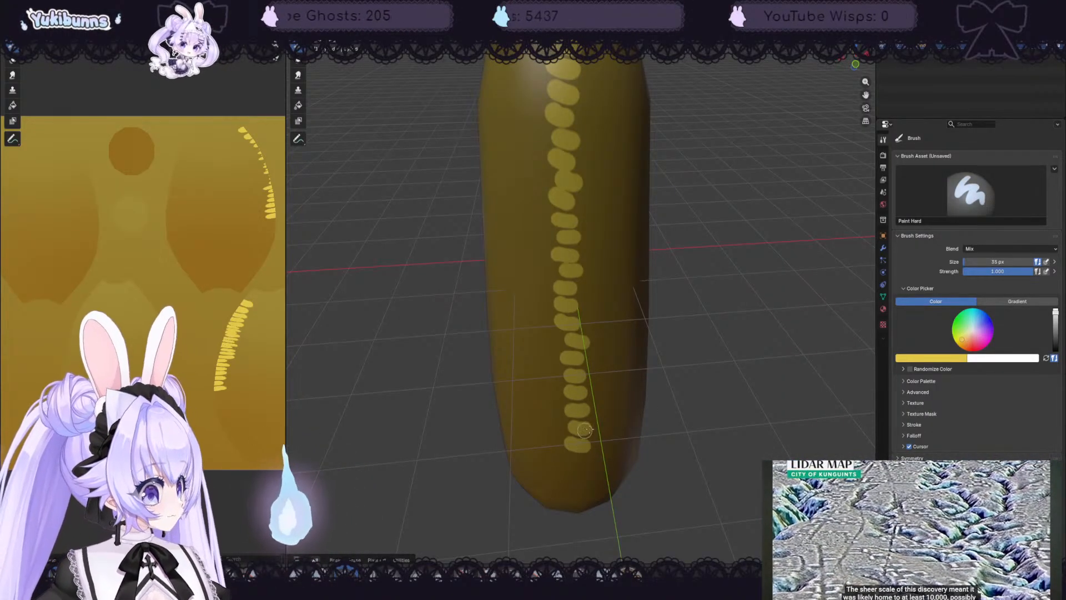
- Undo the column's lowest, oversized kernels and repaint them as smaller, closely spaced yellow strokes
{"action": "middle_click_drag", "start_coordinate": [759, 397], "coordinate": [756, 357]}
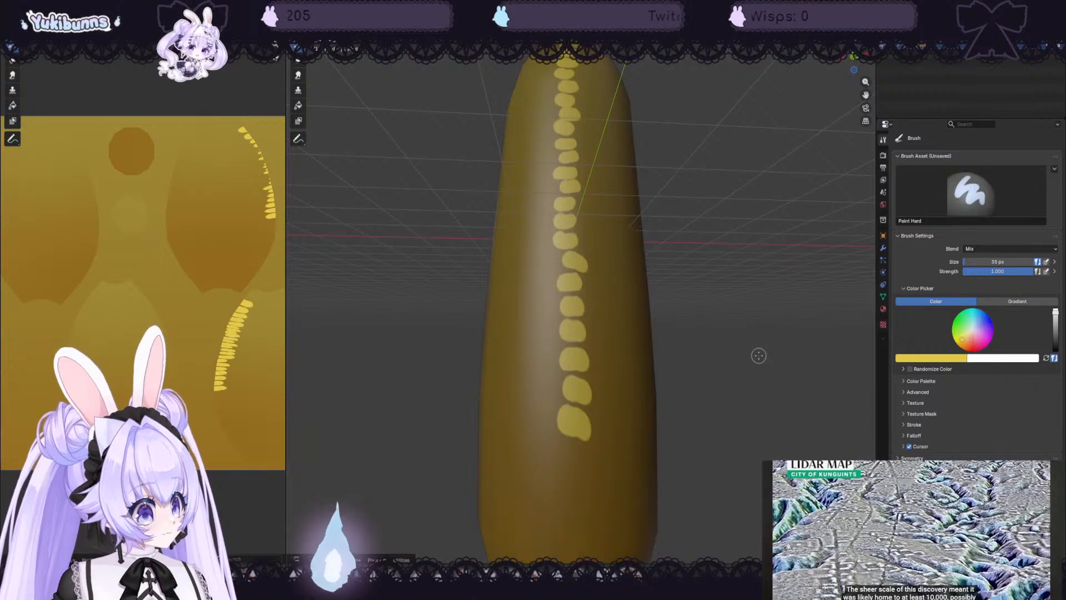
{"action": "key", "text": "ctrl+z"}
{"action": "key", "text": "ctrl+z"}
{"action": "key", "text": "ctrl+z"}
{"action": "left_click_drag", "start_coordinate": [569, 328], "coordinate": [566, 365]}
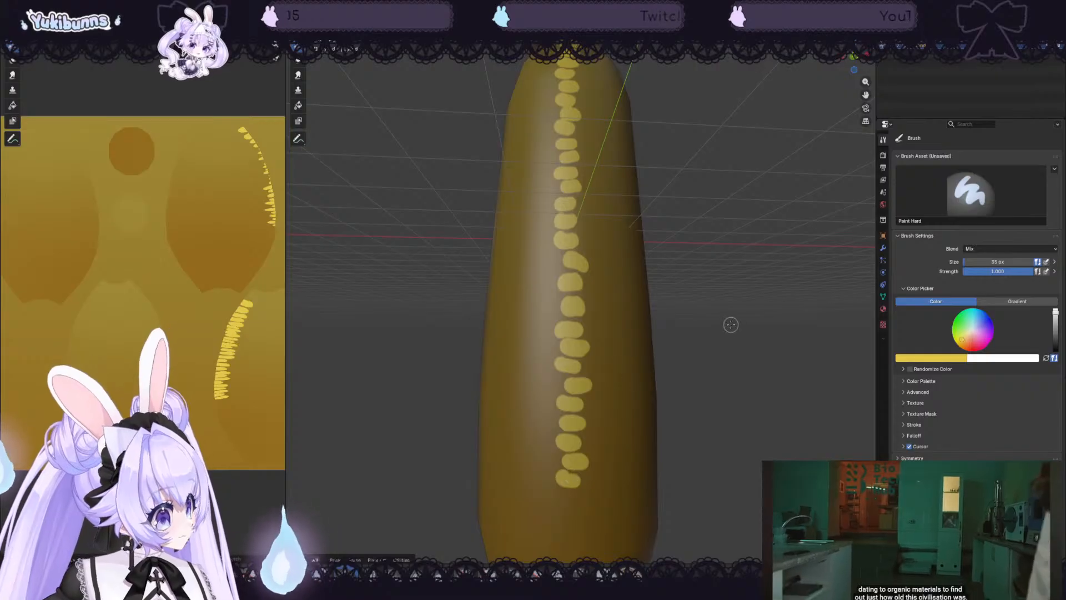
- Extend the column's lower end with trial kernels, undoing the thin ones and repainting them thicker
{"action": "mouse_move", "coordinate": [730, 321]}
{"action": "middle_mouse_down"}
{"action": "mouse_move", "coordinate": [725, 366]}
{"action": "mouse_move", "coordinate": [724, 286]}
{"action": "middle_mouse_up"}
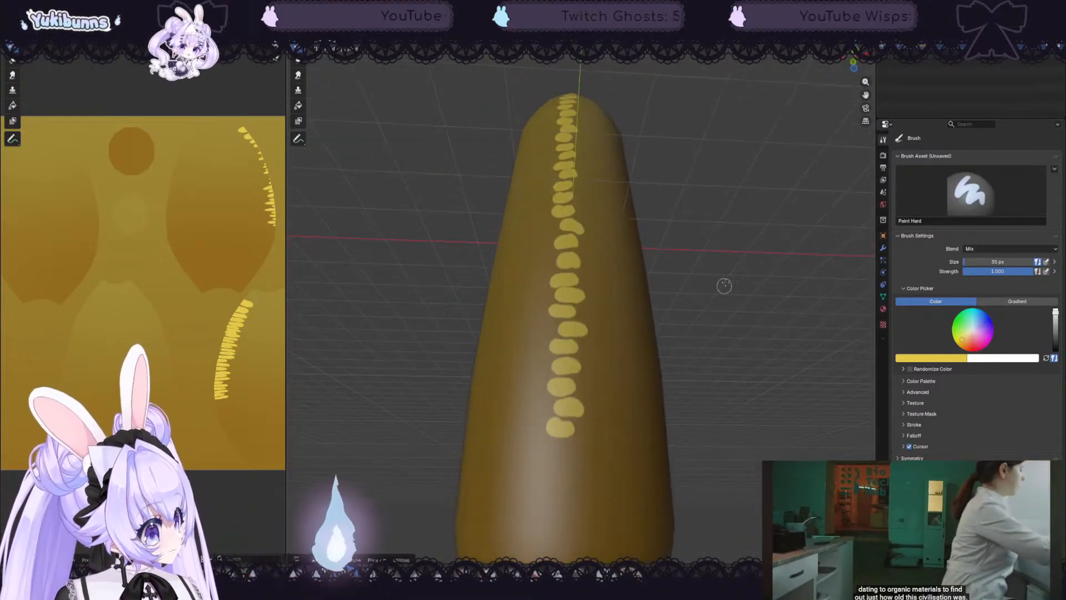
{"action": "left_click_drag", "start_coordinate": [863, 96], "coordinate": [869, 0]}
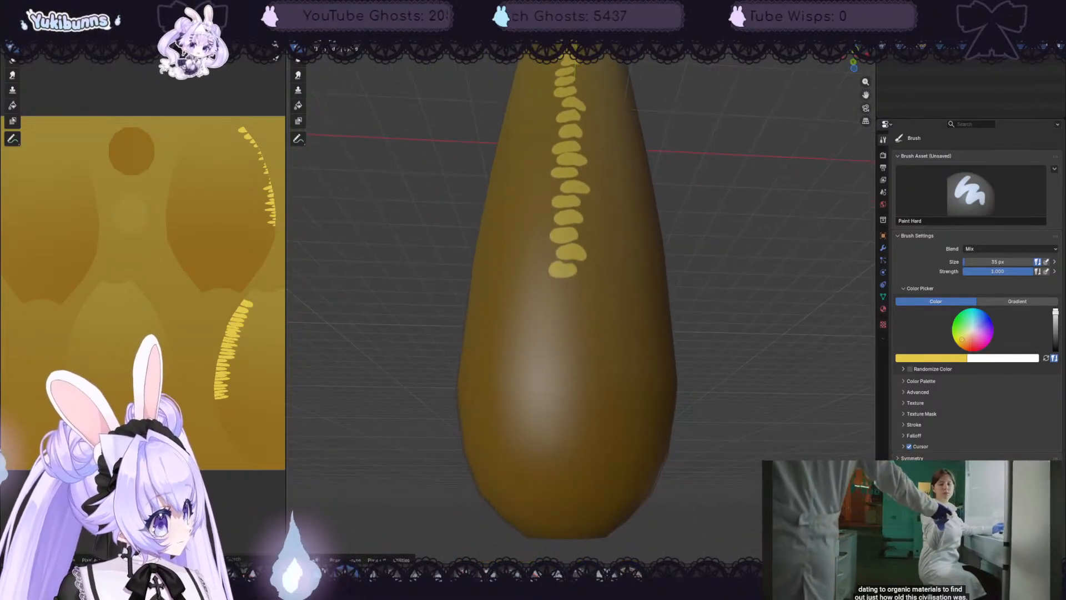
{"action": "middle_click_drag", "start_coordinate": [764, 309], "coordinate": [764, 337]}
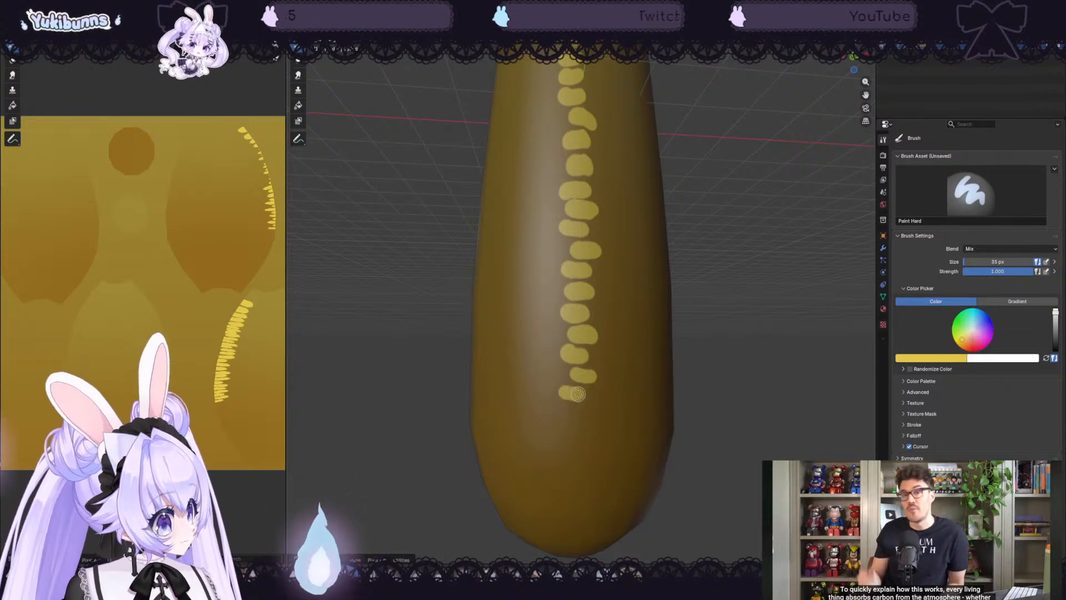
{"action": "key", "text": "ctrl+z"}
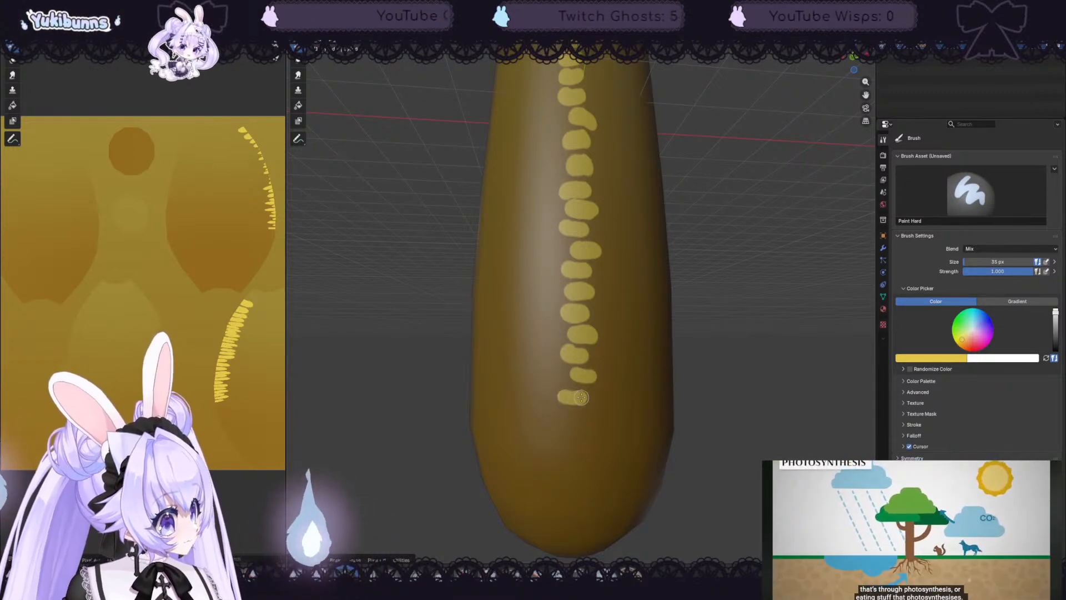
{"action": "key", "text": "ctrl+z"}
{"action": "key", "text": "ctrl+z"}
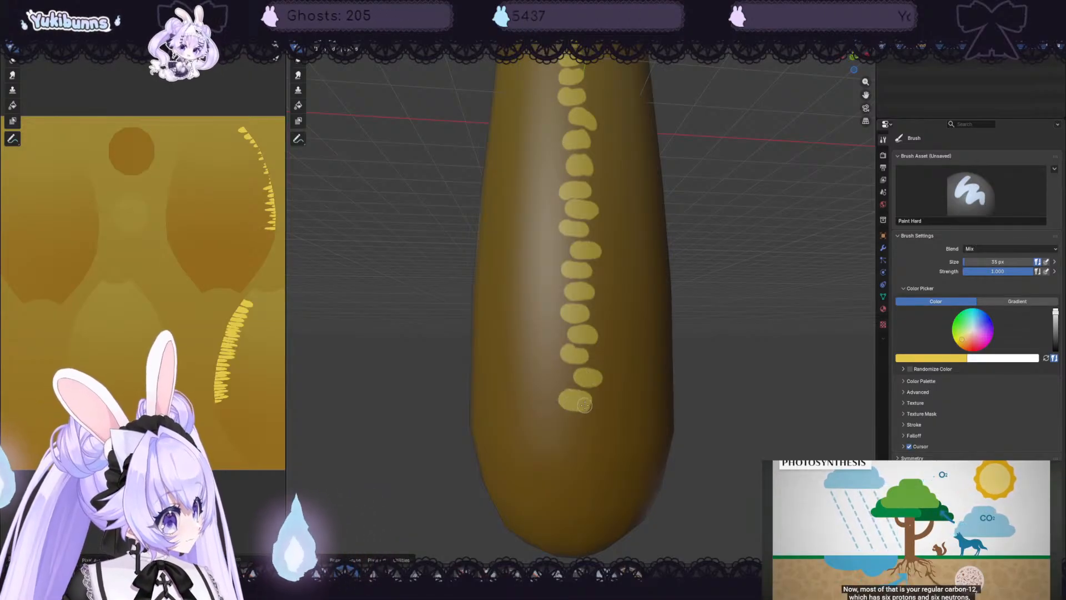
- Undo the staggered kernels near the cob's lower end and repaint four stacked in line with the column
{"action": "left_click_drag", "start_coordinate": [580, 420], "coordinate": [595, 420]}
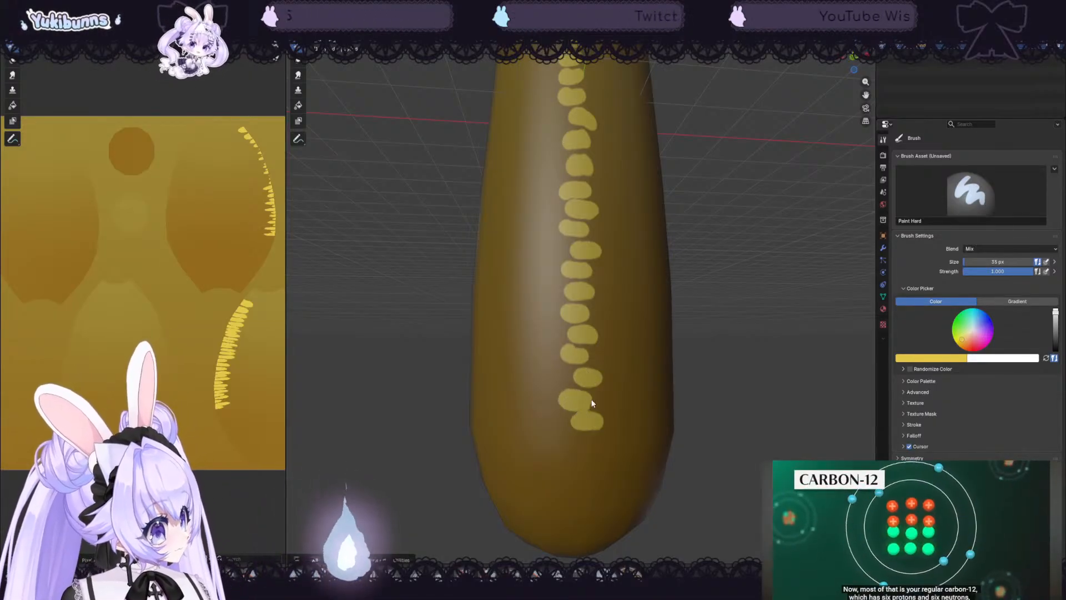
{"action": "key", "text": "ctrl+z"}
{"action": "key", "text": "ctrl+z"}
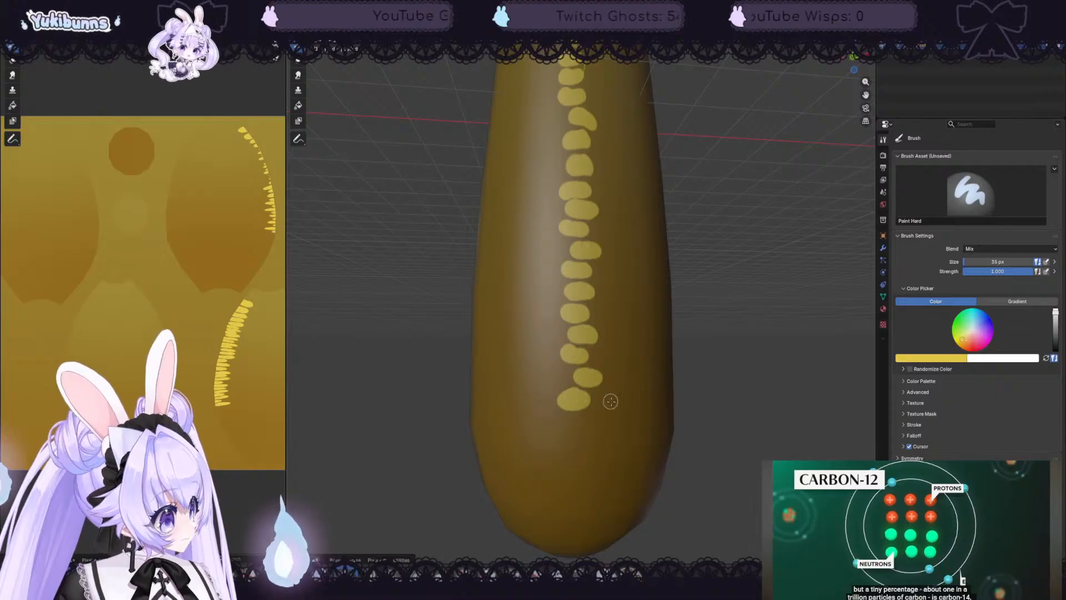
{"action": "key", "text": "ctrl+z"}
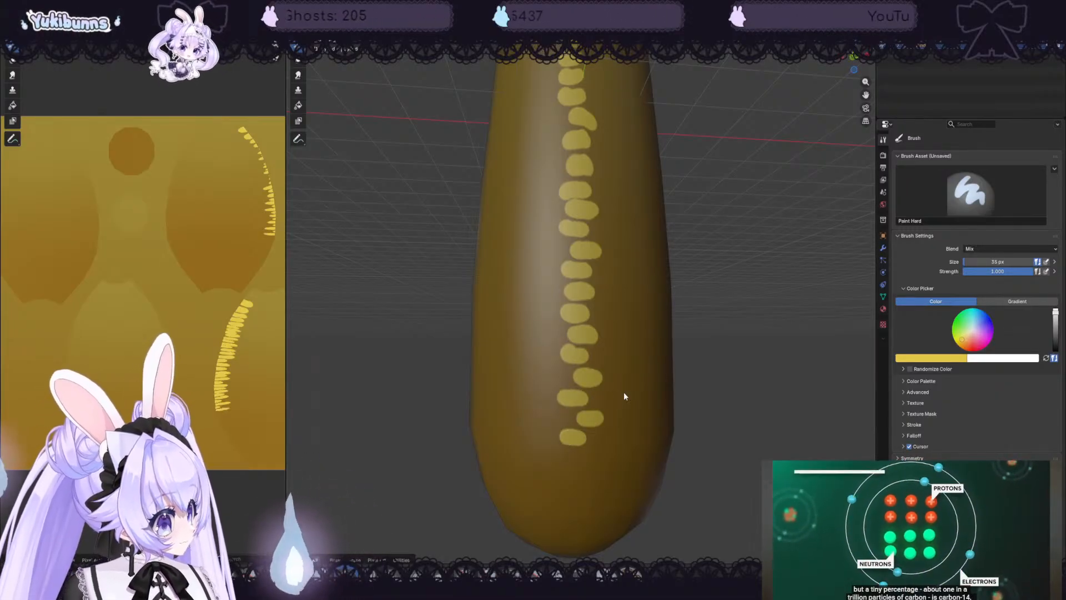
{"action": "key", "text": "ctrl+z"}
{"action": "key", "text": "ctrl+z"}
{"action": "key", "text": "ctrl+z"}
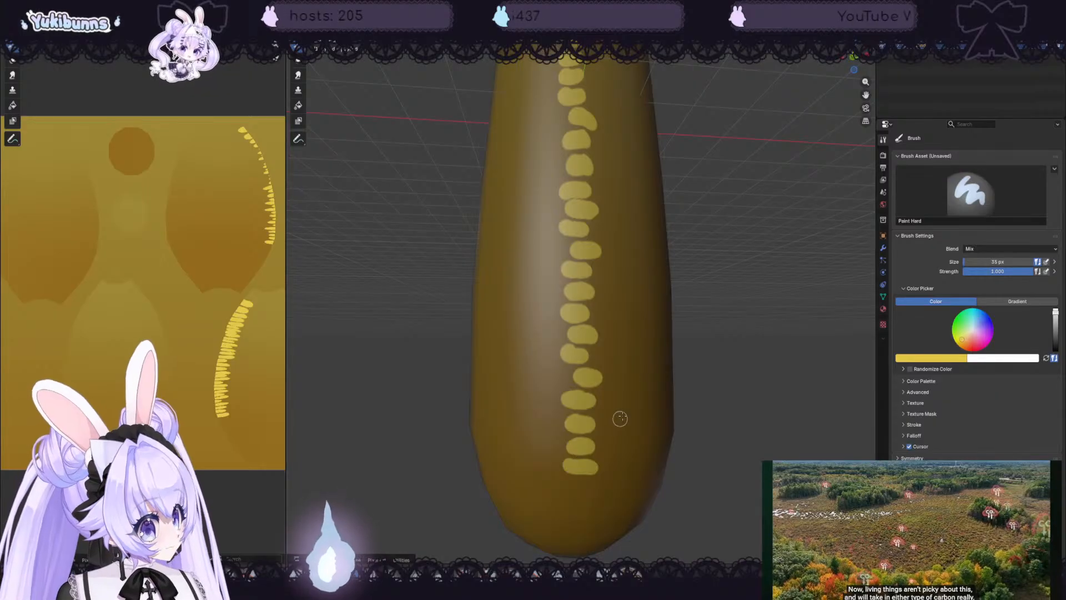
- Paint the remaining kernels over the cob's rounded lower end to complete the first column
{"action": "middle_click_drag", "start_coordinate": [618, 418], "coordinate": [679, 345]}
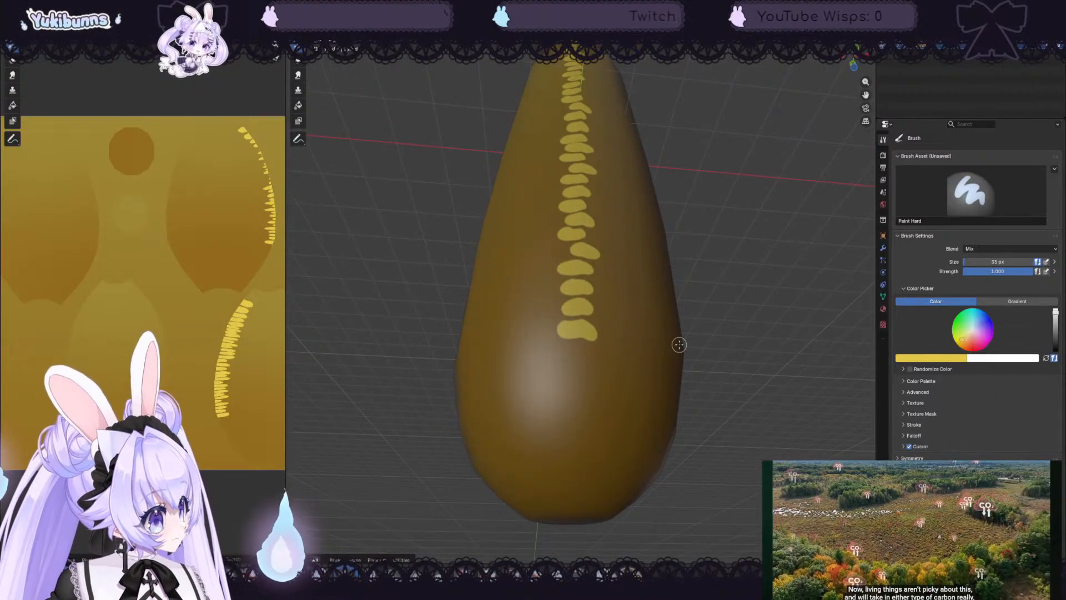
{"action": "mouse_move", "coordinate": [558, 354]}
{"action": "left_mouse_down"}
{"action": "mouse_move", "coordinate": [576, 355]}
{"action": "mouse_move", "coordinate": [559, 354]}
{"action": "mouse_move", "coordinate": [580, 376]}
{"action": "mouse_move", "coordinate": [560, 395]}
{"action": "mouse_move", "coordinate": [588, 420]}
{"action": "mouse_move", "coordinate": [563, 451]}
{"action": "mouse_move", "coordinate": [582, 471]}
{"action": "mouse_move", "coordinate": [579, 492]}
{"action": "left_mouse_up"}
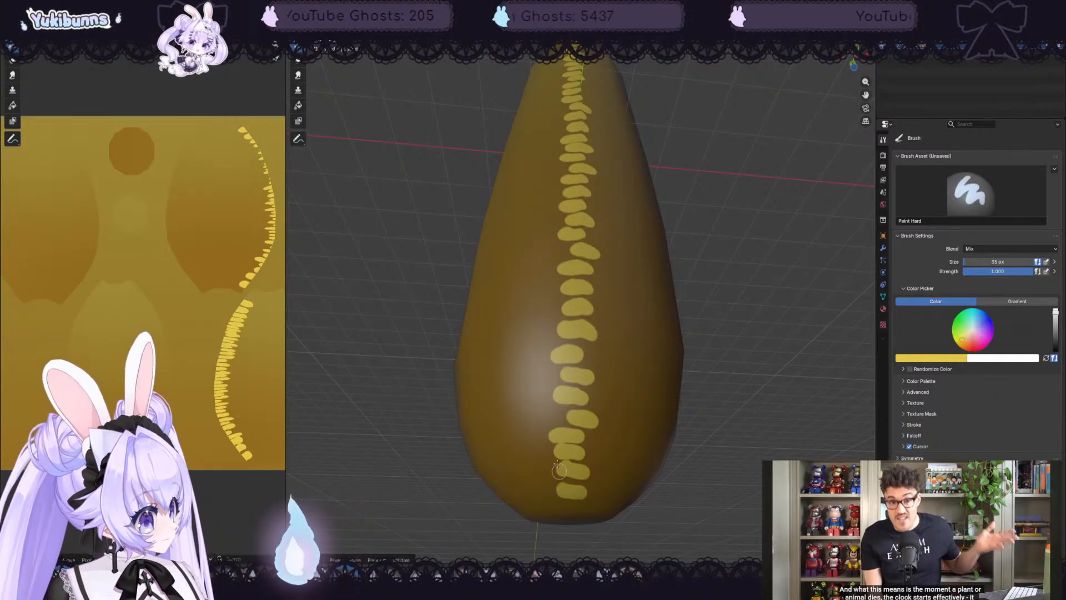
{"action": "middle_click_drag", "start_coordinate": [718, 279], "coordinate": [711, 363]}
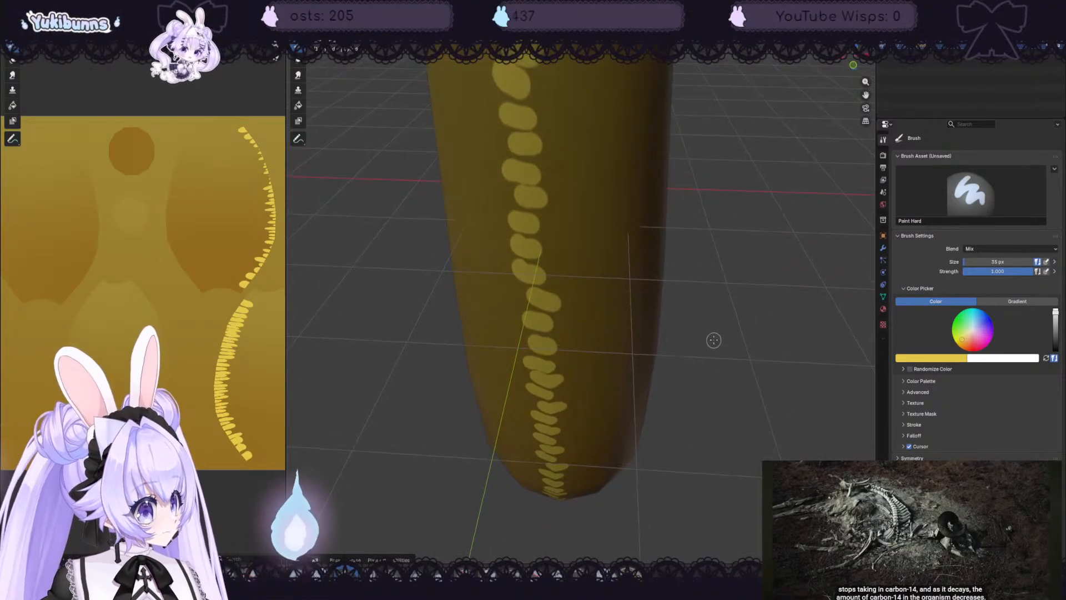
- Start a second kernel column with four yellow strokes beside the first column at the cob's top
{"action": "scroll", "coordinate": [714, 327], "scroll_direction": "down", "scroll_amount": 3}
{"action": "mouse_move", "coordinate": [730, 260]}
{"action": "middle_mouse_down"}
{"action": "mouse_move", "coordinate": [725, 211]}
{"action": "mouse_move", "coordinate": [718, 240]}
{"action": "middle_mouse_up"}
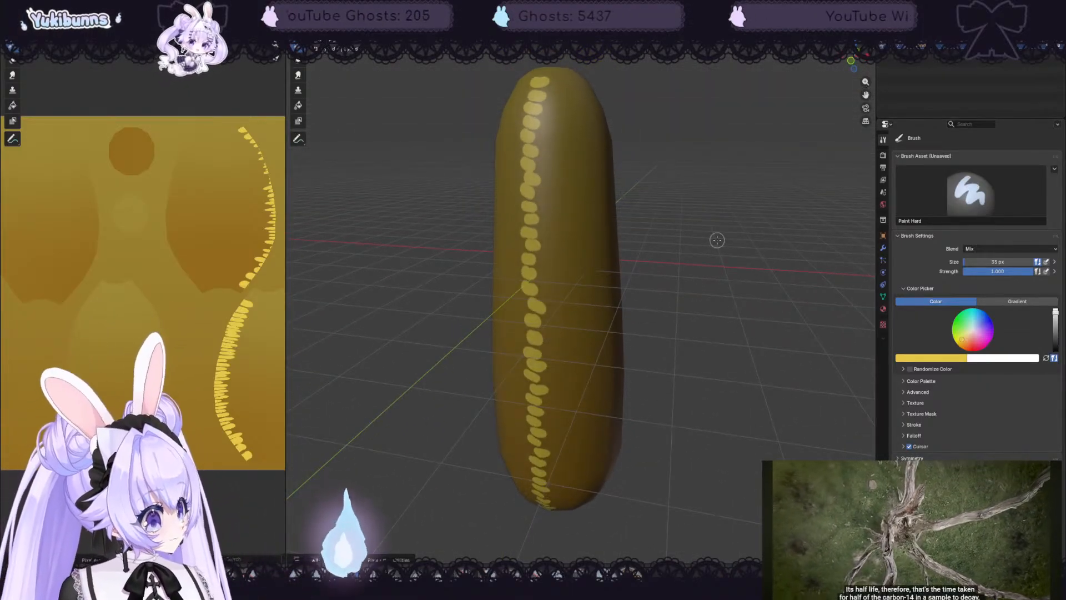
{"action": "left_click_drag", "start_coordinate": [541, 82], "coordinate": [573, 81]}
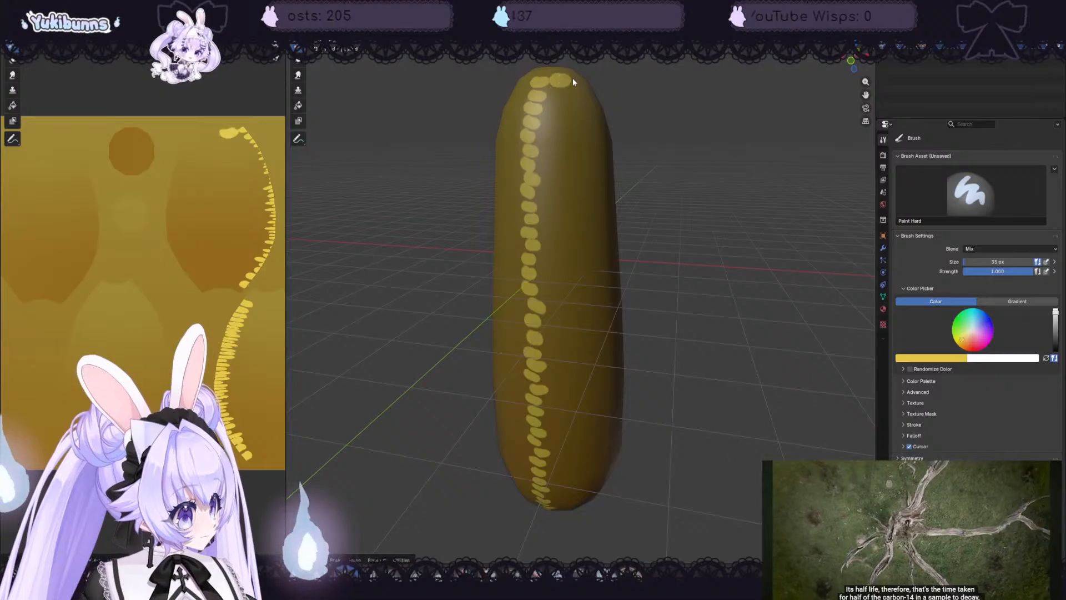
{"action": "middle_click_drag", "start_coordinate": [671, 119], "coordinate": [694, 163]}
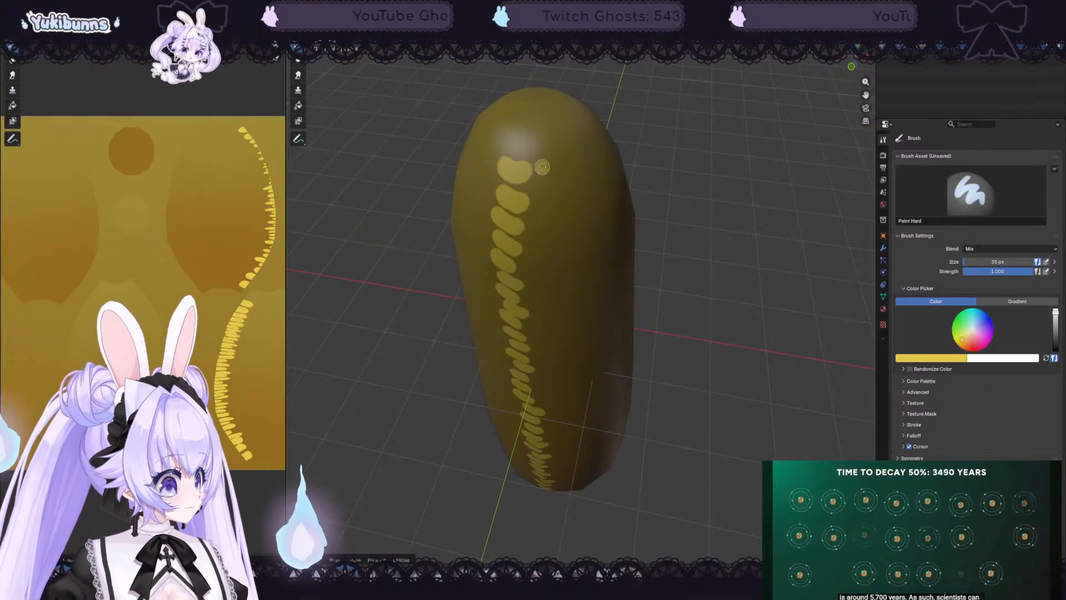
{"action": "mouse_move", "coordinate": [543, 167]}
{"action": "left_mouse_down"}
{"action": "mouse_move", "coordinate": [557, 164]}
{"action": "mouse_move", "coordinate": [546, 238]}
{"action": "left_mouse_up"}
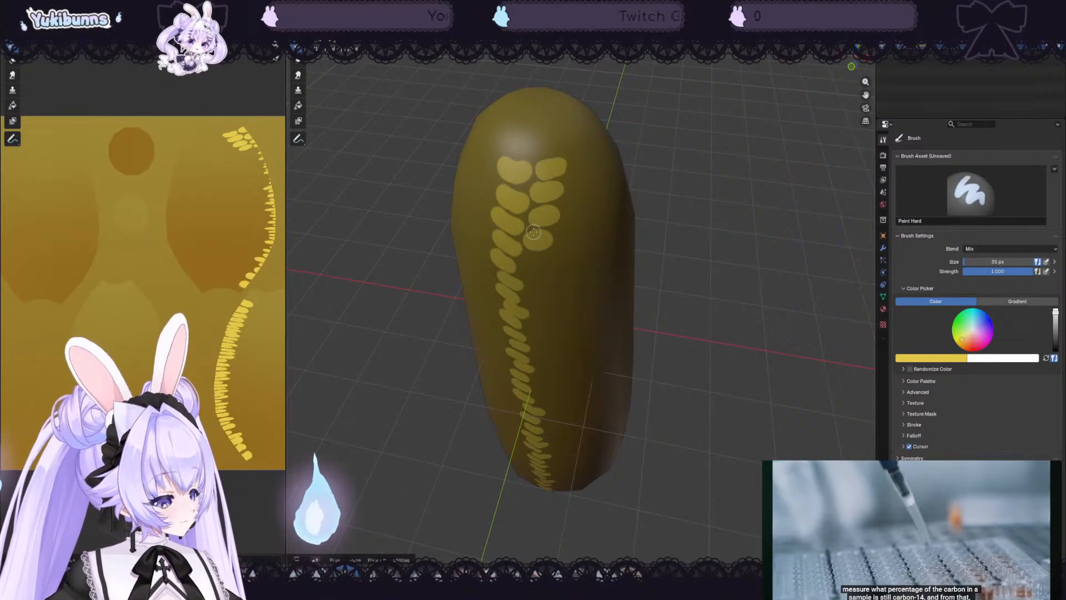
- Continue the second kernel column alongside the first, down through the cob's middle to its lower part
{"action": "middle_click_drag", "start_coordinate": [720, 218], "coordinate": [744, 183]}
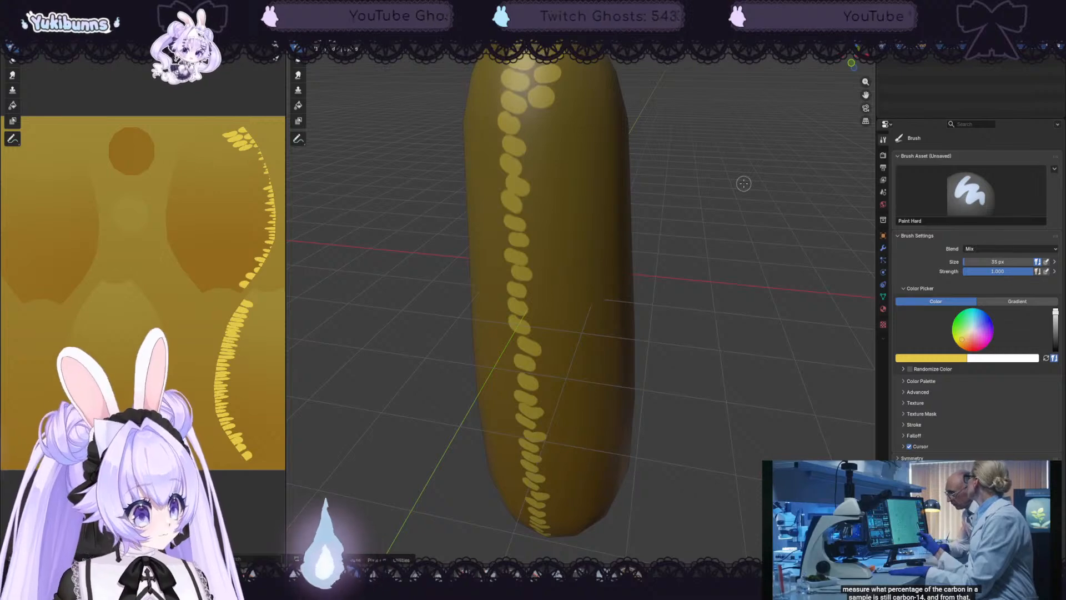
{"action": "mouse_move", "coordinate": [541, 92]}
{"action": "left_mouse_down"}
{"action": "mouse_move", "coordinate": [533, 161]}
{"action": "mouse_move", "coordinate": [542, 203]}
{"action": "left_mouse_up"}
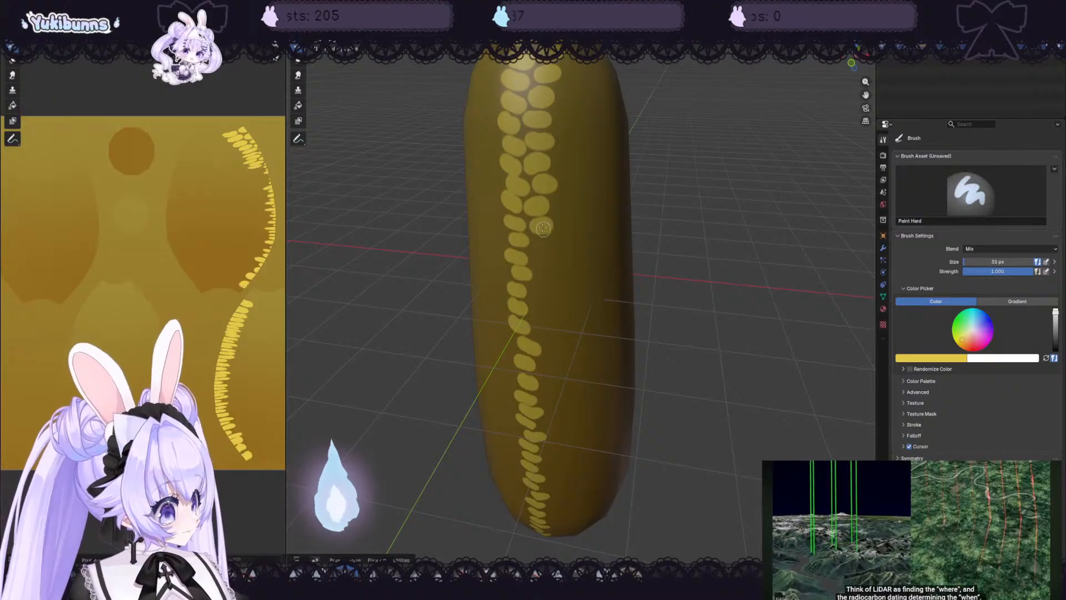
{"action": "left_click_drag", "start_coordinate": [539, 244], "coordinate": [545, 264]}
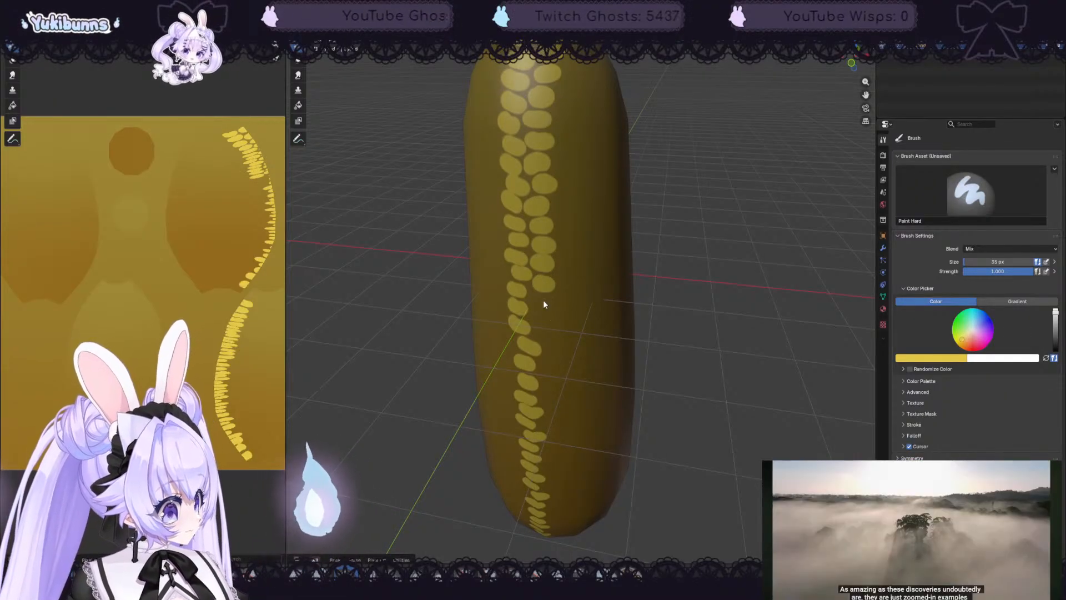
{"action": "middle_click_drag", "start_coordinate": [748, 357], "coordinate": [756, 325]}
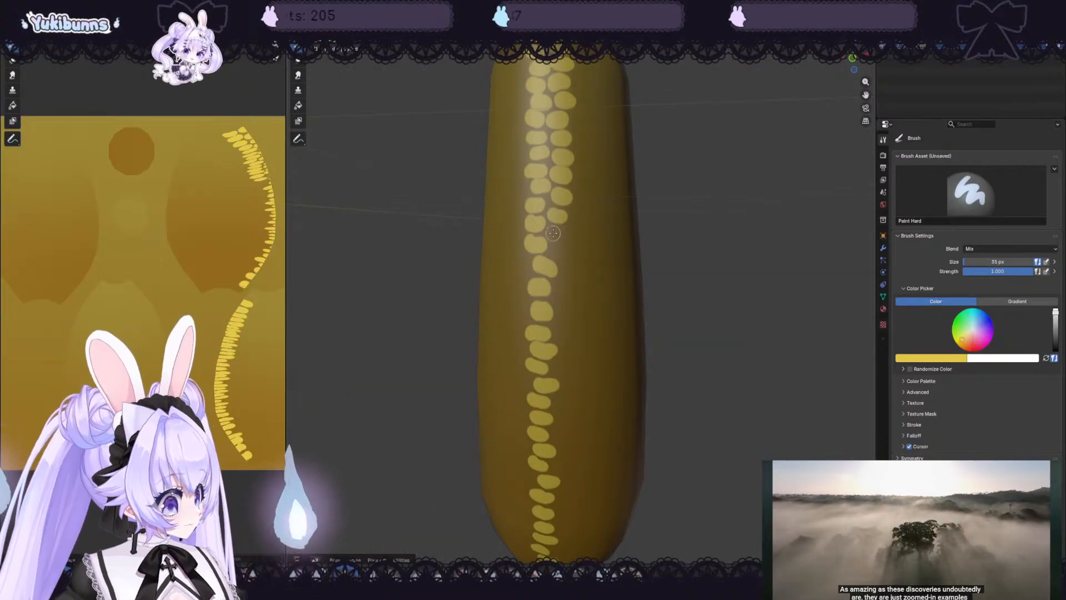
{"action": "mouse_move", "coordinate": [553, 233]}
{"action": "left_mouse_down"}
{"action": "mouse_move", "coordinate": [566, 233]}
{"action": "mouse_move", "coordinate": [562, 289]}
{"action": "mouse_move", "coordinate": [580, 322]}
{"action": "mouse_move", "coordinate": [576, 310]}
{"action": "mouse_move", "coordinate": [563, 445]}
{"action": "mouse_move", "coordinate": [574, 449]}
{"action": "mouse_move", "coordinate": [578, 497]}
{"action": "left_mouse_up"}
{"action": "key", "text": "shift+space"}
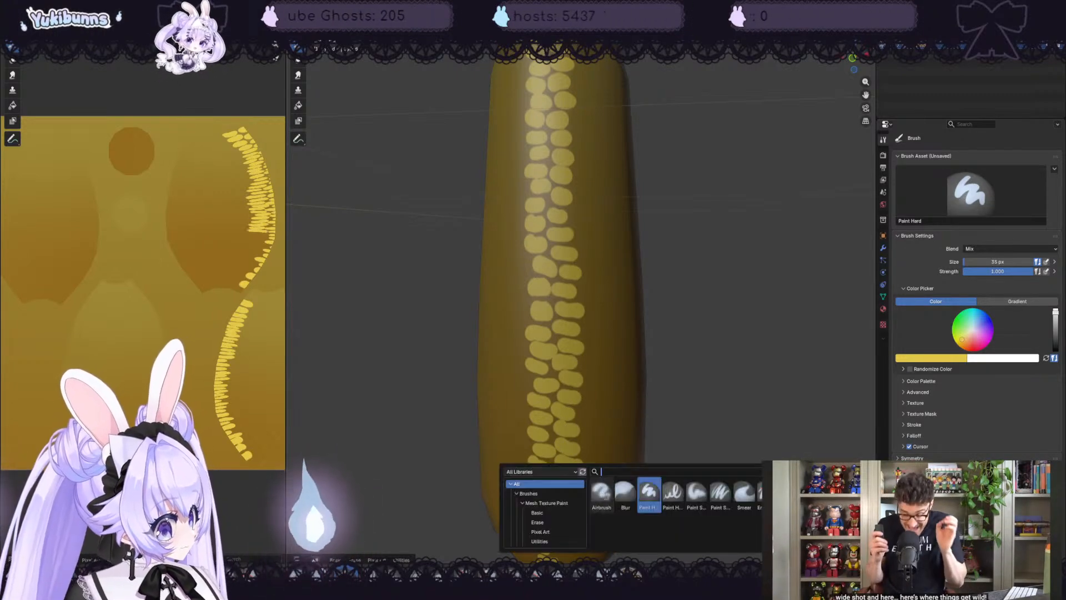
{"action": "left_click", "coordinate": [594, 491]}
{"action": "middle_click_drag", "start_coordinate": [724, 408], "coordinate": [733, 392]}
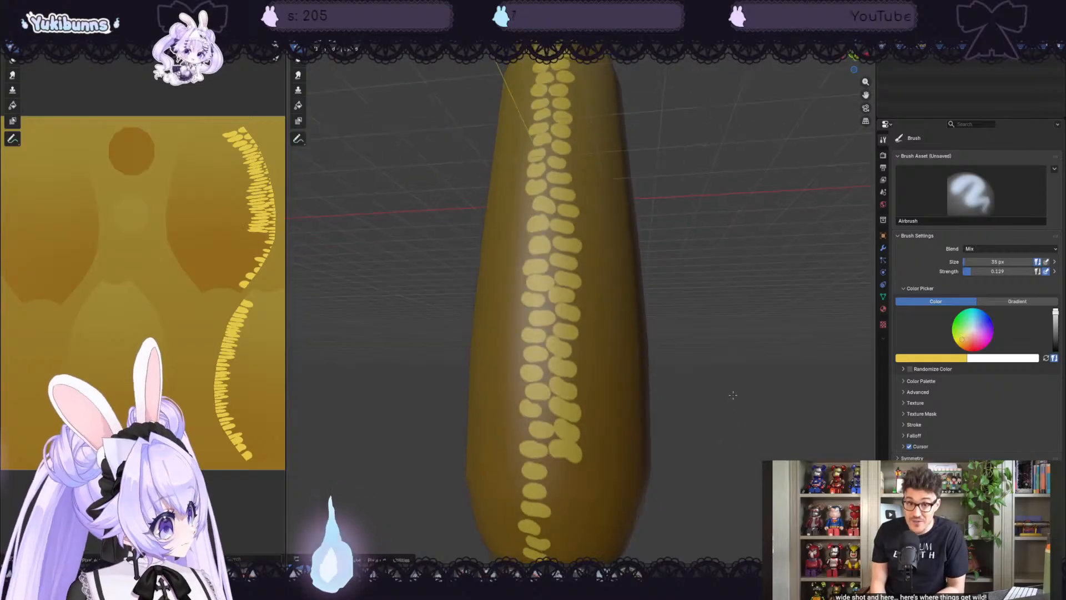
{"action": "left_click_drag", "start_coordinate": [865, 95], "coordinate": [862, 1]}
{"action": "key", "text": "ctrl+z"}
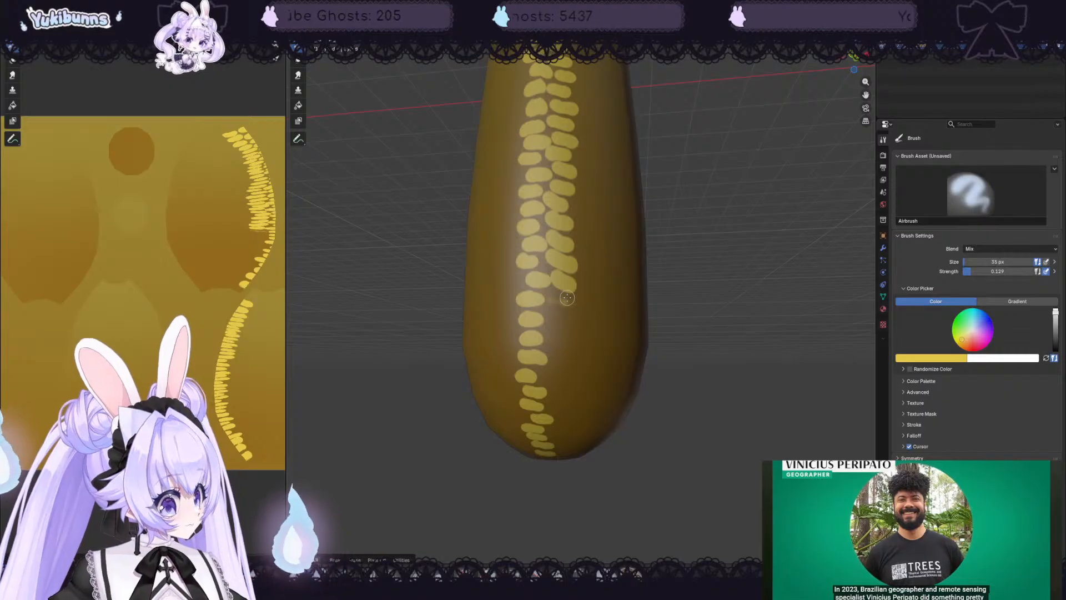
{"action": "left_click", "coordinate": [489, 574]}
{"action": "key", "text": "ctrl+z"}
- Paint seven more kernels with the Paint Hard brush to extend the second column towards the cob's lower end
{"action": "left_click_drag", "start_coordinate": [553, 299], "coordinate": [563, 301]}
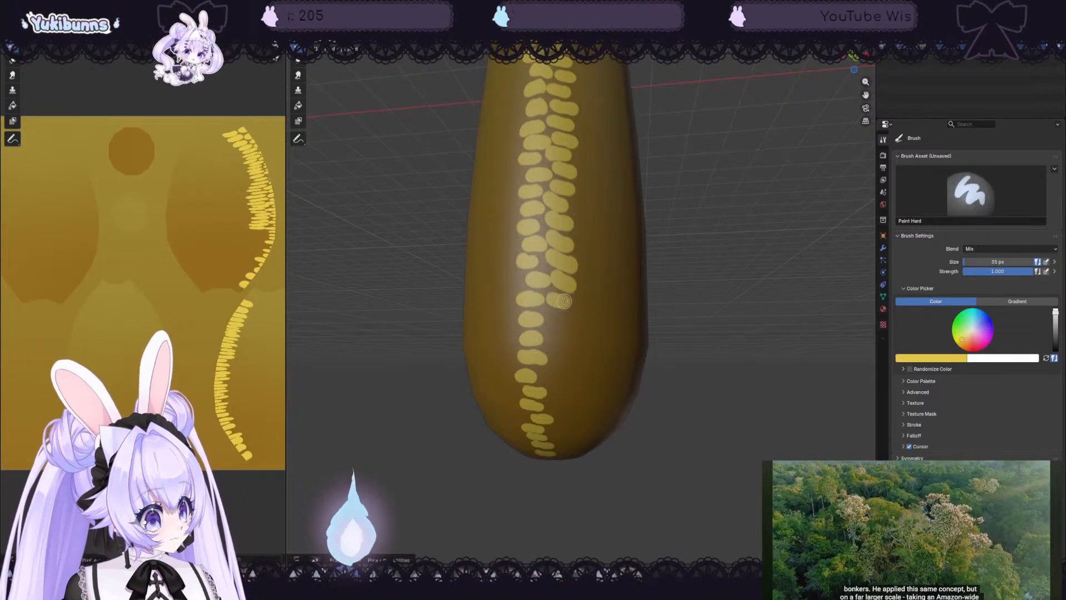
{"action": "left_click", "coordinate": [557, 317]}
{"action": "left_click", "coordinate": [558, 335]}
{"action": "left_click", "coordinate": [563, 353]}
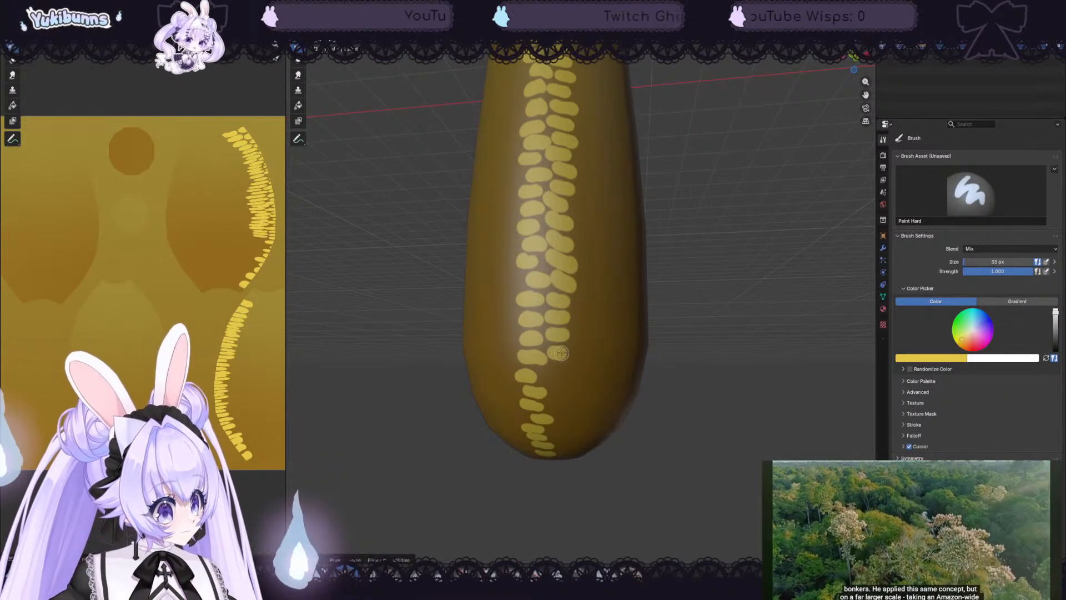
{"action": "left_click", "coordinate": [555, 372]}
{"action": "left_click", "coordinate": [560, 389]}
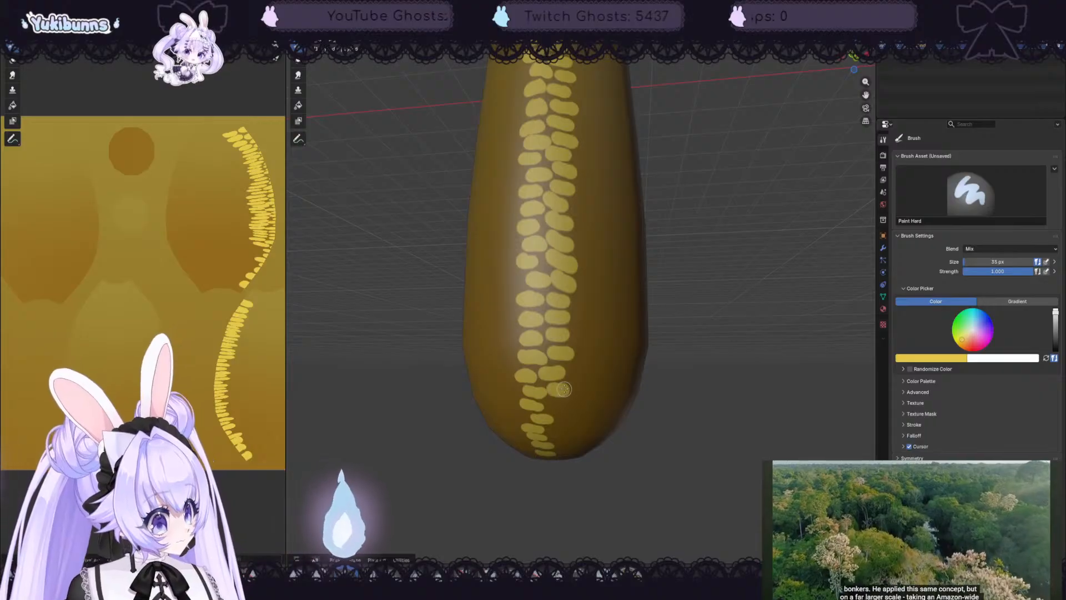
{"action": "left_click", "coordinate": [551, 405]}
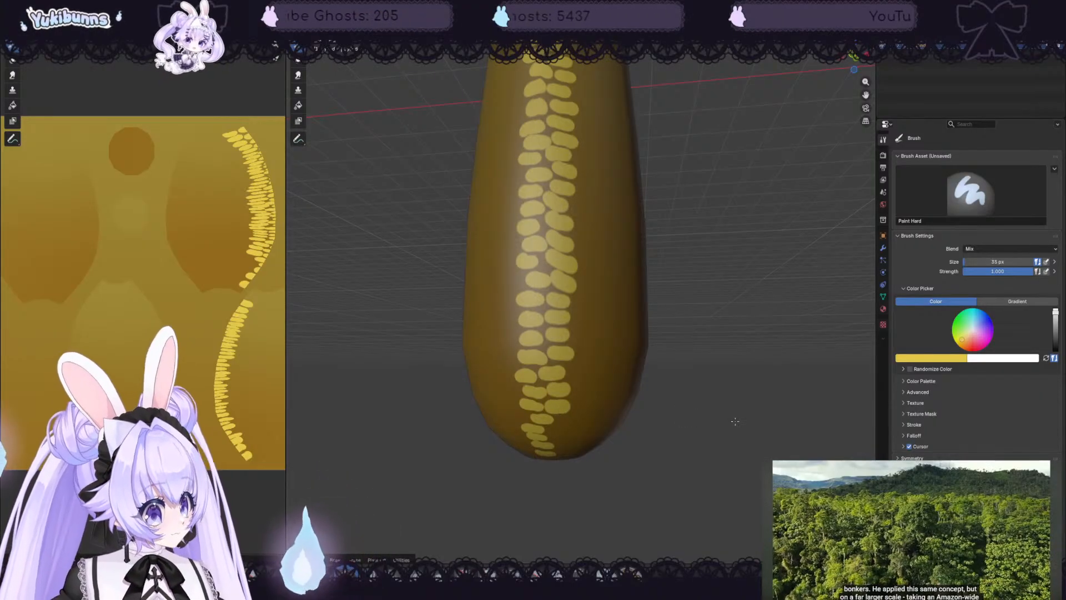
- Paint the last kernels over the cob's rounded lower tip to complete the second column
{"action": "middle_click_drag", "start_coordinate": [550, 405], "coordinate": [736, 383]}
{"action": "left_click_drag", "start_coordinate": [565, 255], "coordinate": [572, 258]}
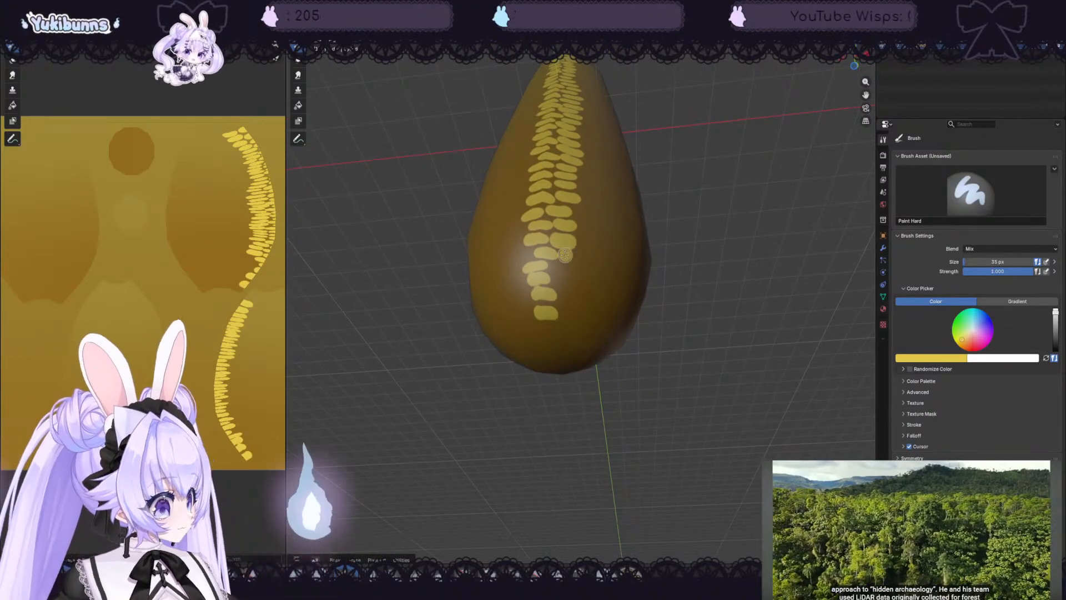
{"action": "left_click", "coordinate": [568, 272]}
{"action": "left_click", "coordinate": [569, 286]}
{"action": "left_click", "coordinate": [570, 301]}
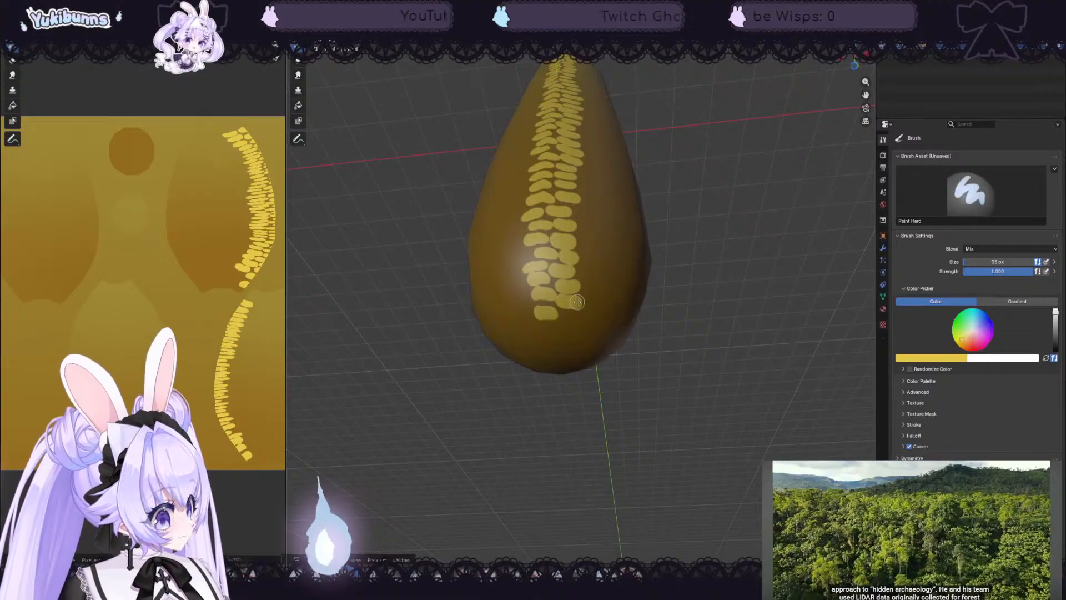
{"action": "left_click_drag", "start_coordinate": [573, 318], "coordinate": [576, 318]}
- Open the file commands for saving the corn cob project
{"action": "middle_click_drag", "start_coordinate": [701, 208], "coordinate": [674, 278]}
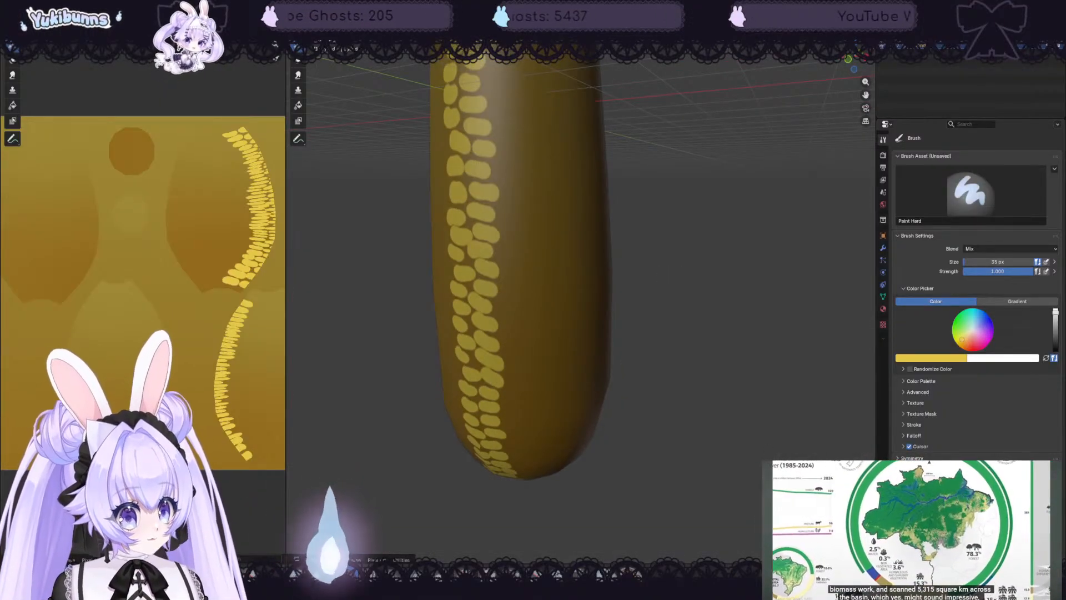
{"action": "left_click", "coordinate": [18, 7]}
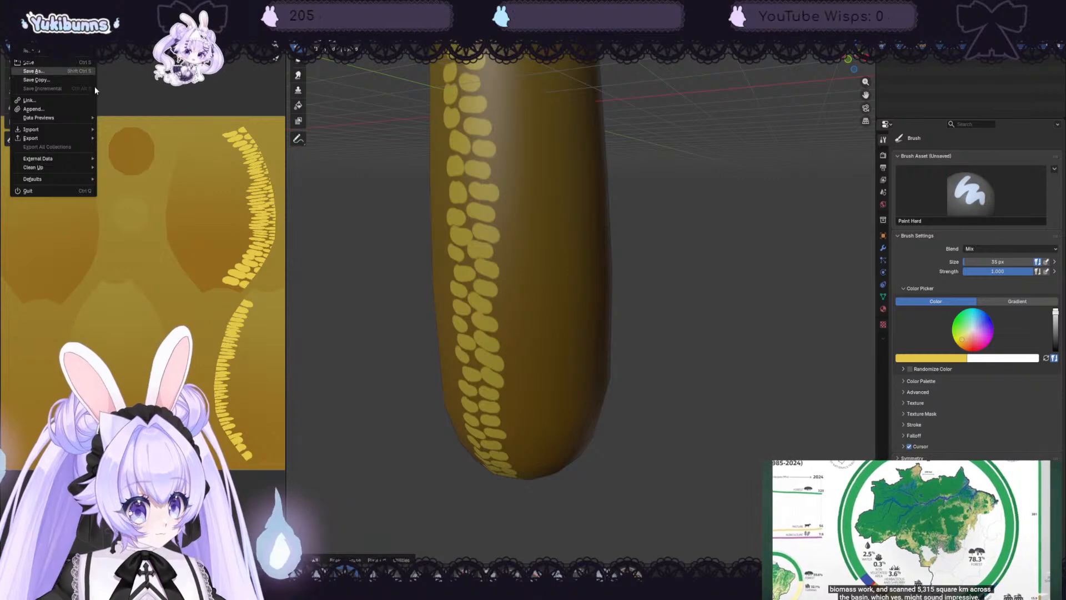
- Save the project file using Save As
{"action": "left_click", "coordinate": [35, 71]}
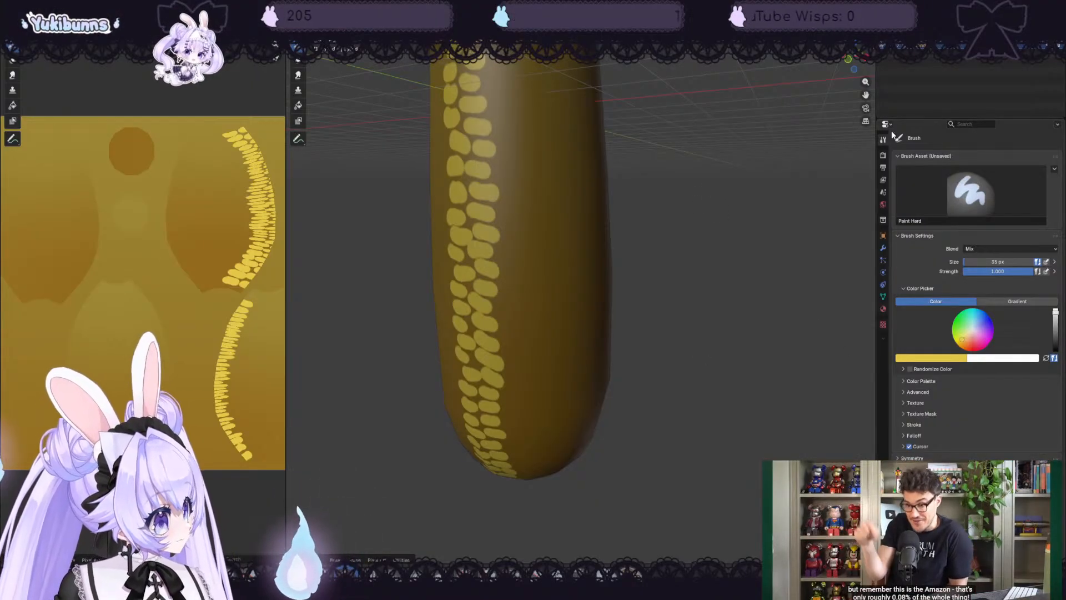
- Paint the upper part of a third column of light yellow kernels, from the cob's tip down beside the two existing columns
{"action": "left_click_drag", "start_coordinate": [864, 97], "coordinate": [864, 455]}
{"action": "middle_click_drag", "start_coordinate": [663, 147], "coordinate": [663, 168]}
{"action": "mouse_move", "coordinate": [528, 238]}
{"action": "left_mouse_down"}
{"action": "mouse_move", "coordinate": [536, 240]}
{"action": "mouse_move", "coordinate": [522, 293]}
{"action": "mouse_move", "coordinate": [533, 311]}
{"action": "mouse_move", "coordinate": [510, 312]}
{"action": "mouse_move", "coordinate": [521, 401]}
{"action": "left_mouse_up"}
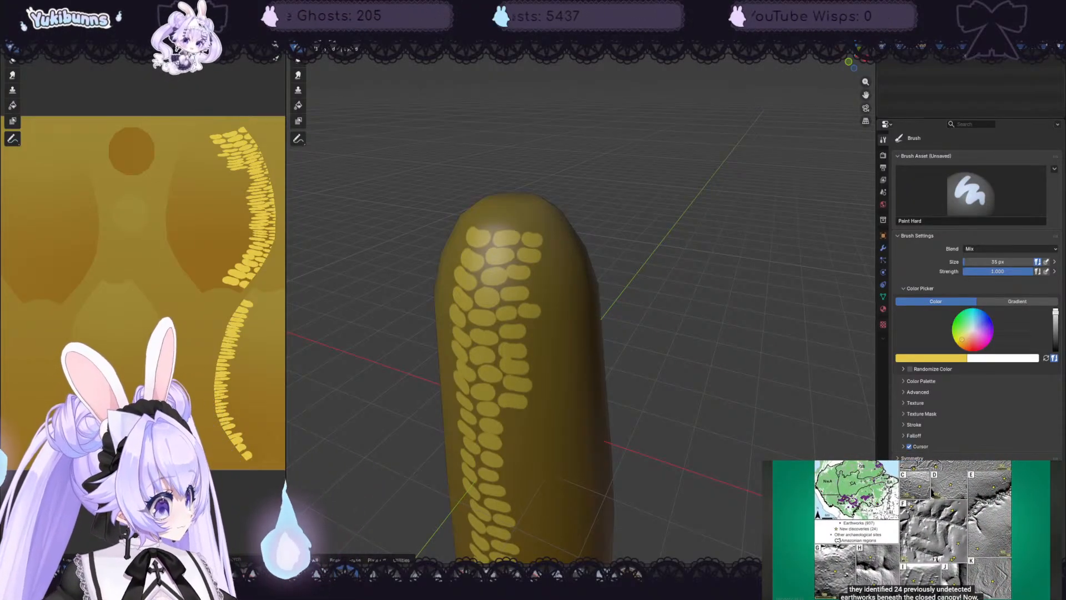
{"action": "left_click_drag", "start_coordinate": [863, 95], "coordinate": [867, 0]}
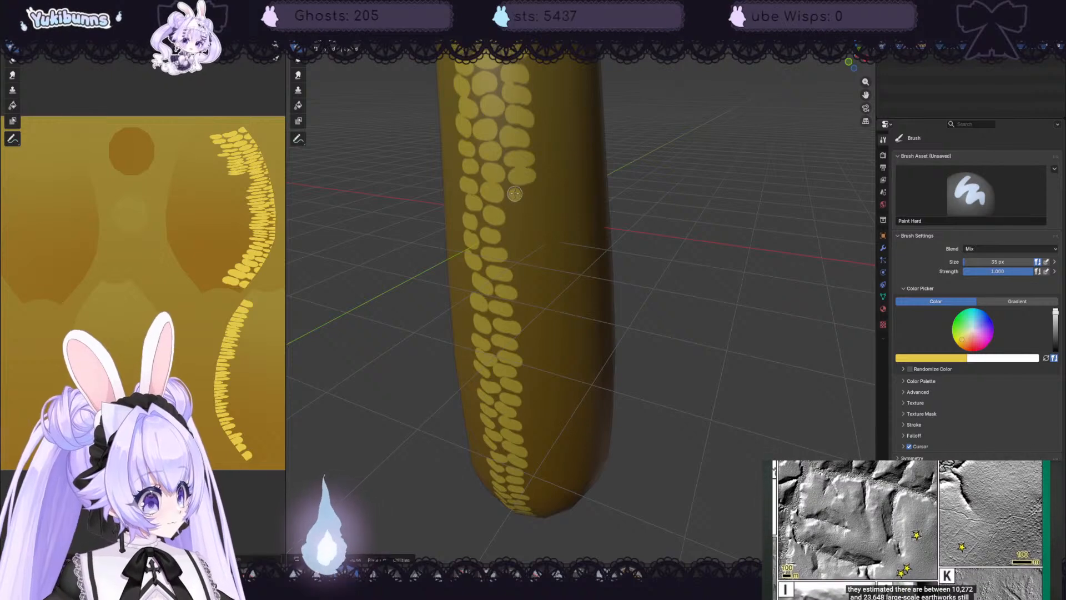
{"action": "left_click", "coordinate": [516, 214]}
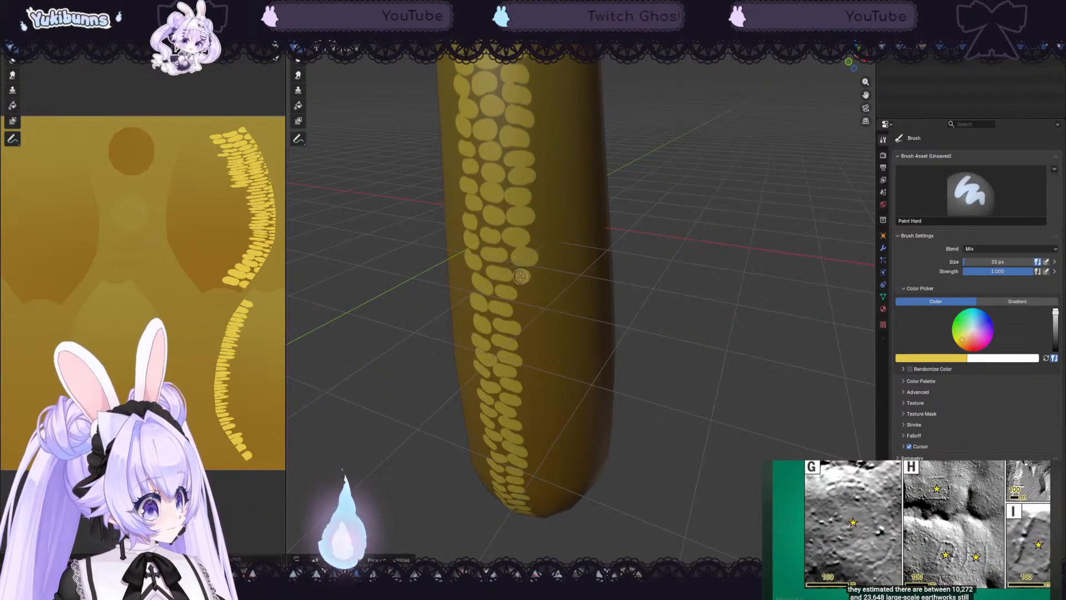
- Continue the third kernel column down the middle of the cob, dabbing one rounded kernel beside each neighbouring row
{"action": "middle_click_drag", "start_coordinate": [732, 405], "coordinate": [740, 399]}
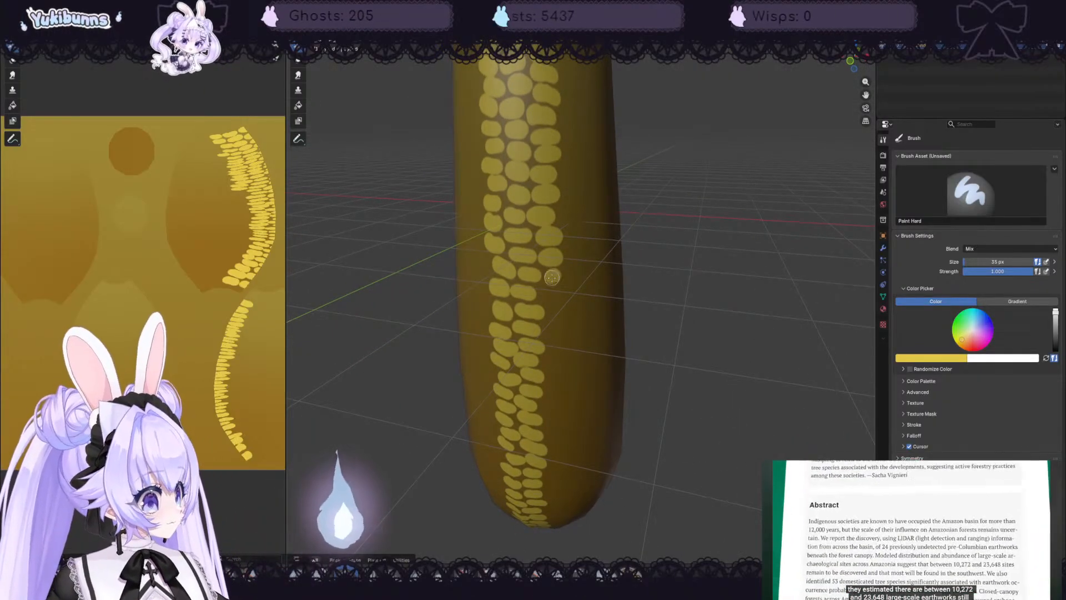
{"action": "left_click", "coordinate": [557, 278]}
{"action": "left_click", "coordinate": [552, 296]}
{"action": "left_click", "coordinate": [556, 320]}
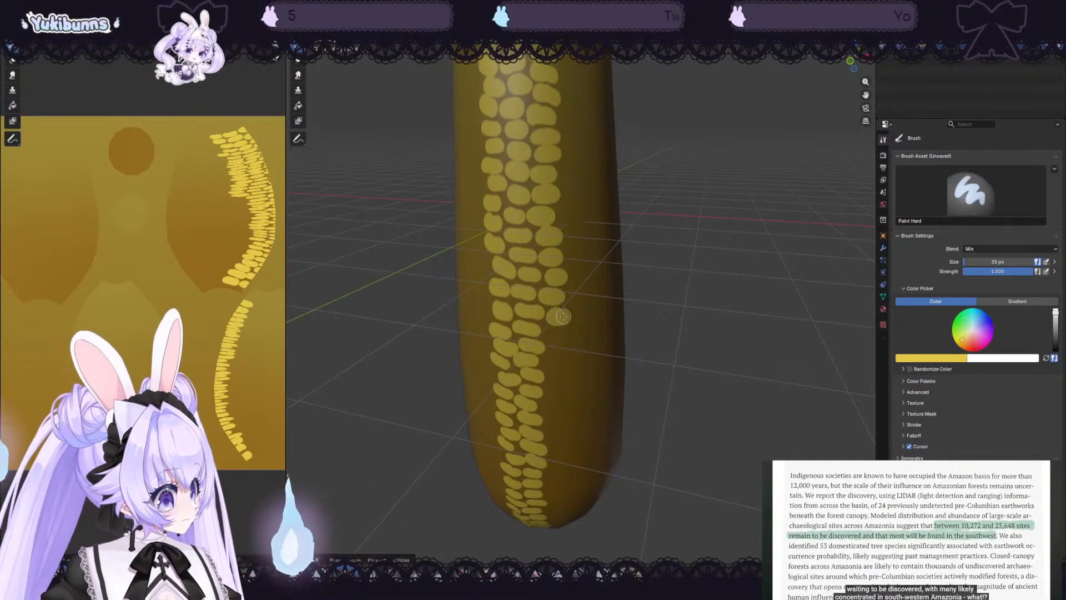
{"action": "left_click", "coordinate": [556, 353]}
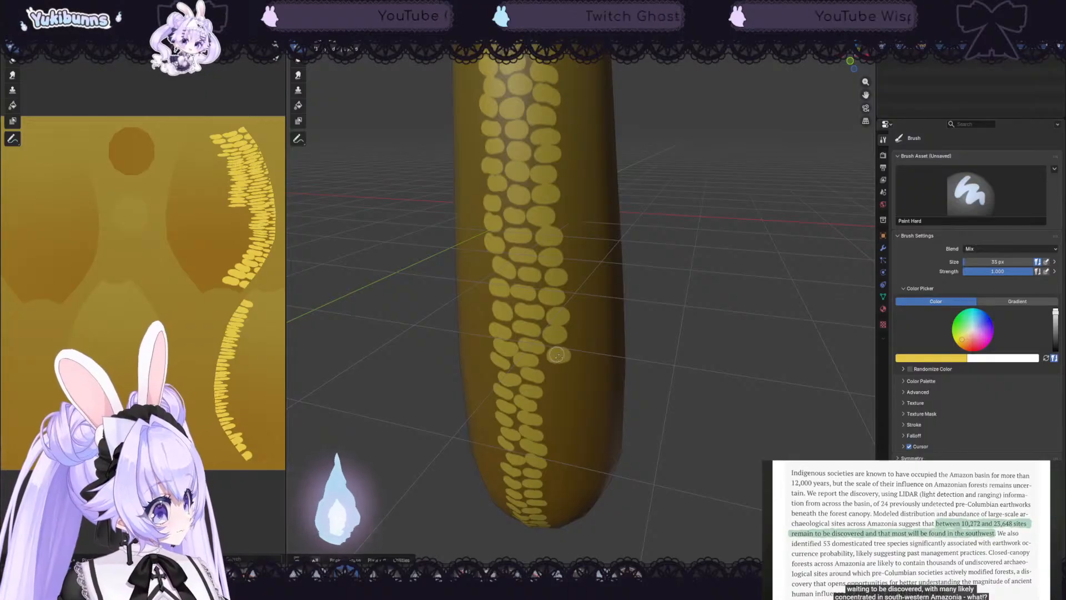
{"action": "left_click", "coordinate": [554, 376]}
{"action": "left_click", "coordinate": [558, 395]}
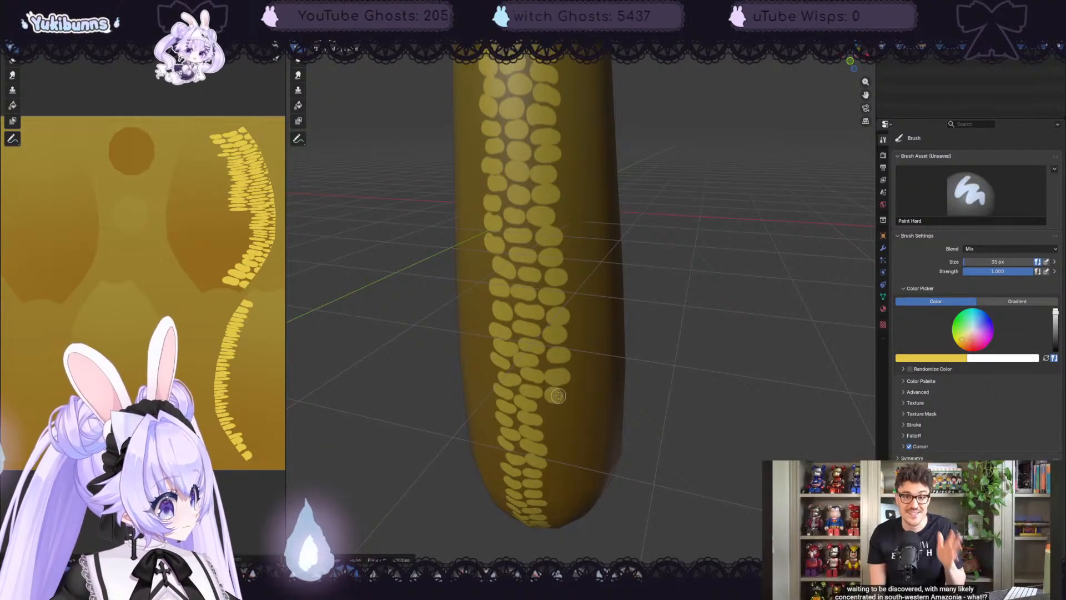
- Complete the third kernel column along the lower part of the cob to its rounded bottom end
{"action": "middle_click_drag", "start_coordinate": [796, 401], "coordinate": [795, 364]}
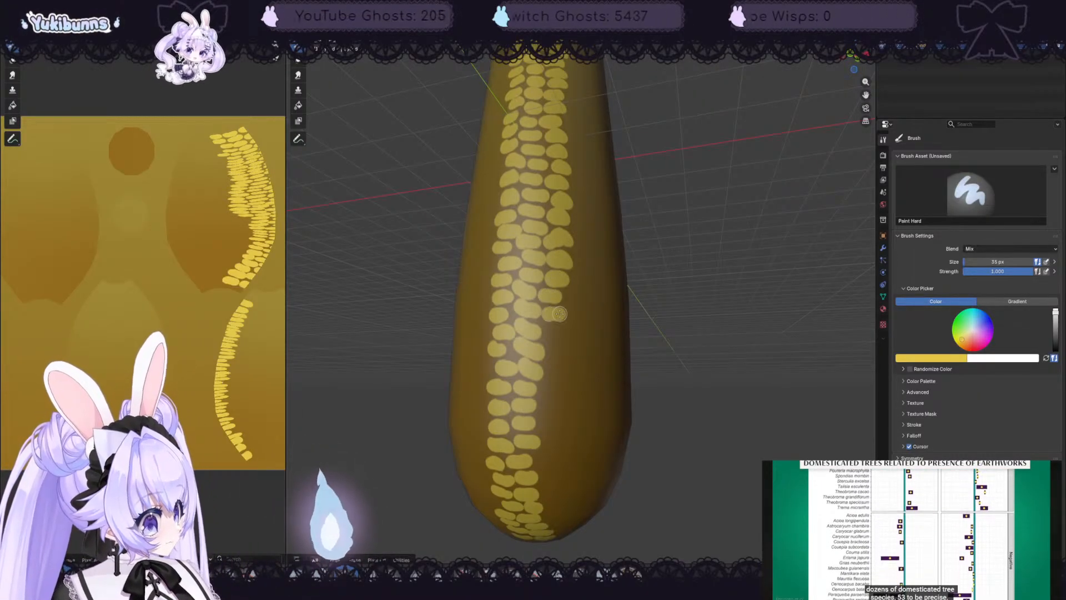
{"action": "left_click", "coordinate": [560, 333]}
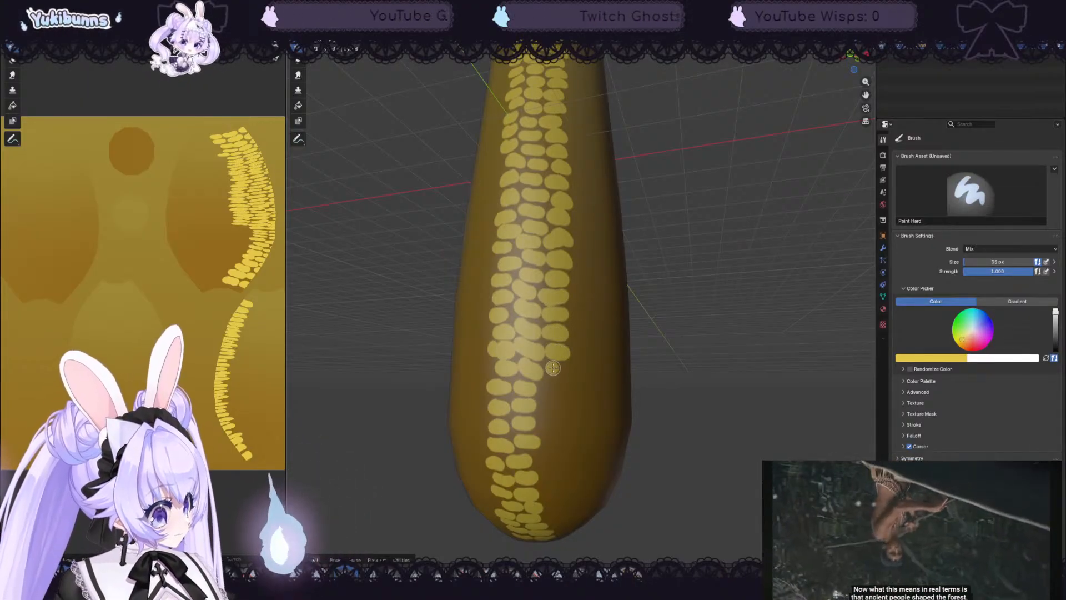
{"action": "left_click_drag", "start_coordinate": [549, 388], "coordinate": [555, 486]}
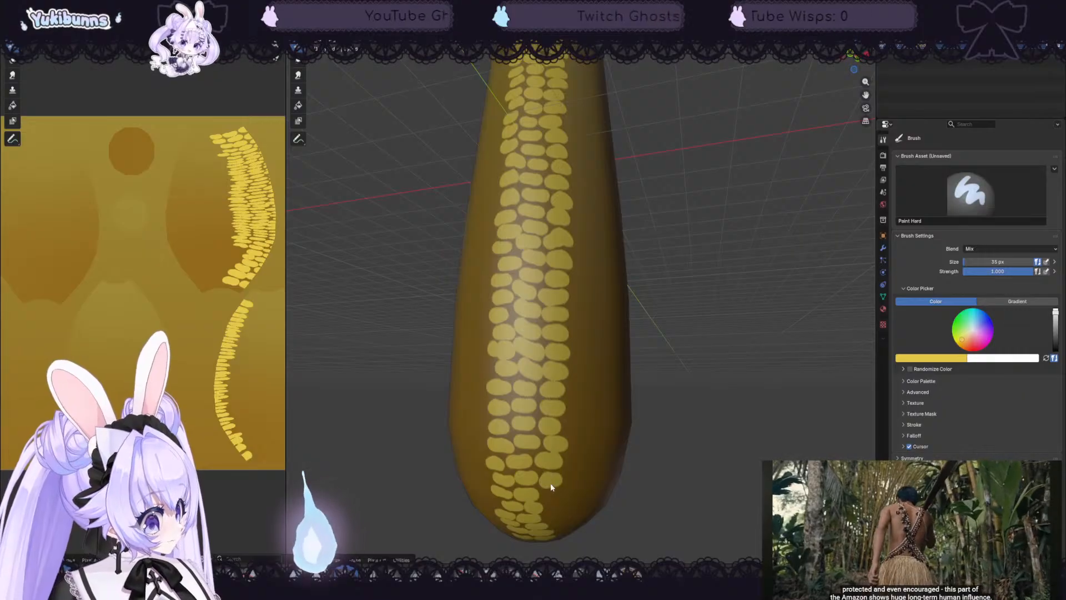
{"action": "middle_click_drag", "start_coordinate": [691, 439], "coordinate": [721, 396]}
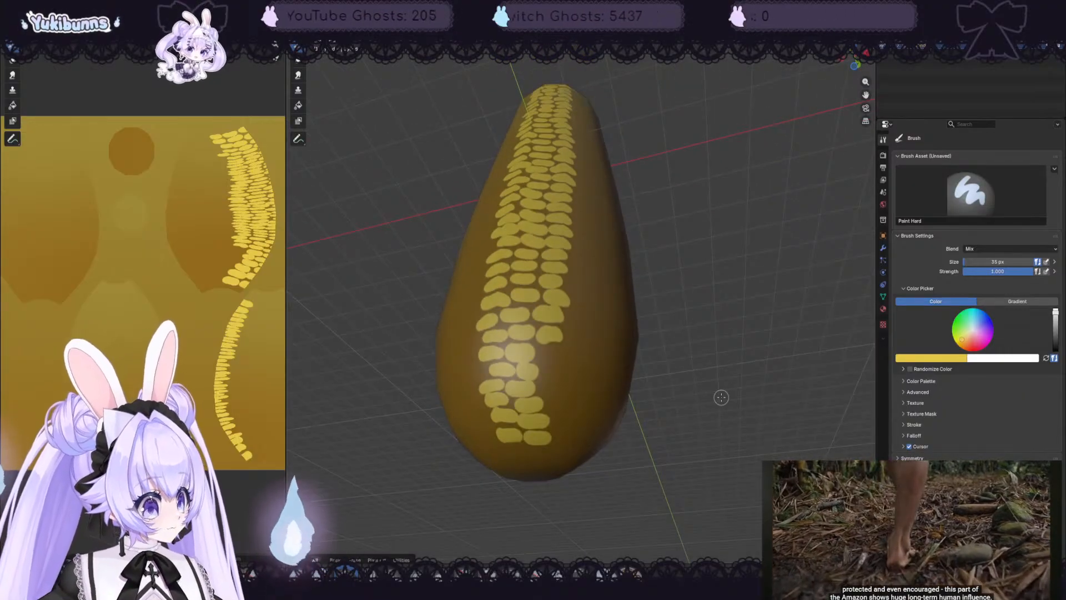
{"action": "mouse_move", "coordinate": [555, 356]}
{"action": "left_mouse_down"}
{"action": "mouse_move", "coordinate": [545, 371]}
{"action": "mouse_move", "coordinate": [560, 390]}
{"action": "left_mouse_up"}
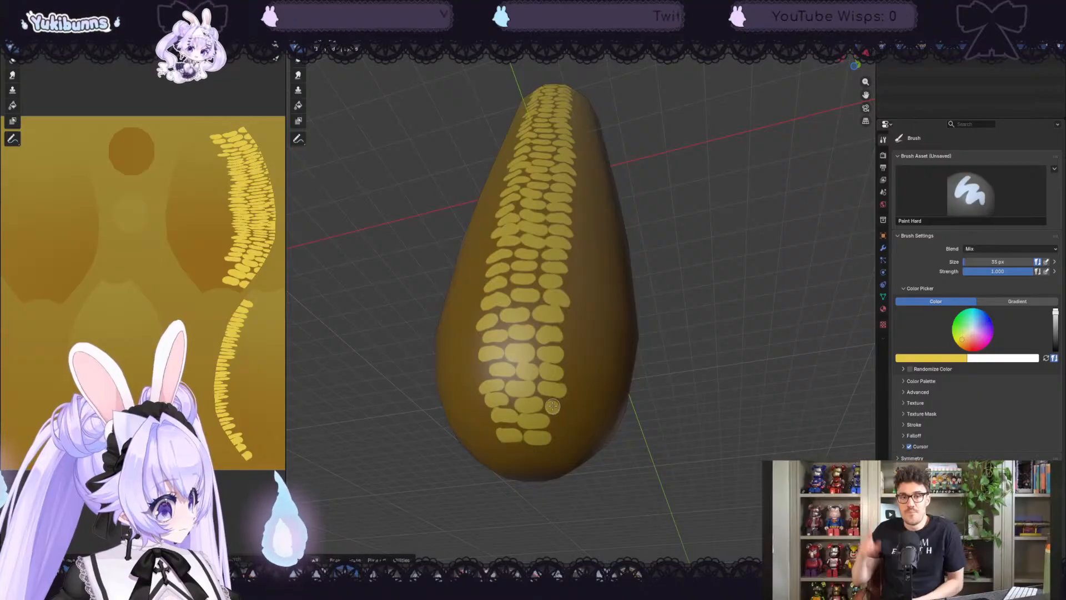
{"action": "left_click_drag", "start_coordinate": [561, 426], "coordinate": [559, 424]}
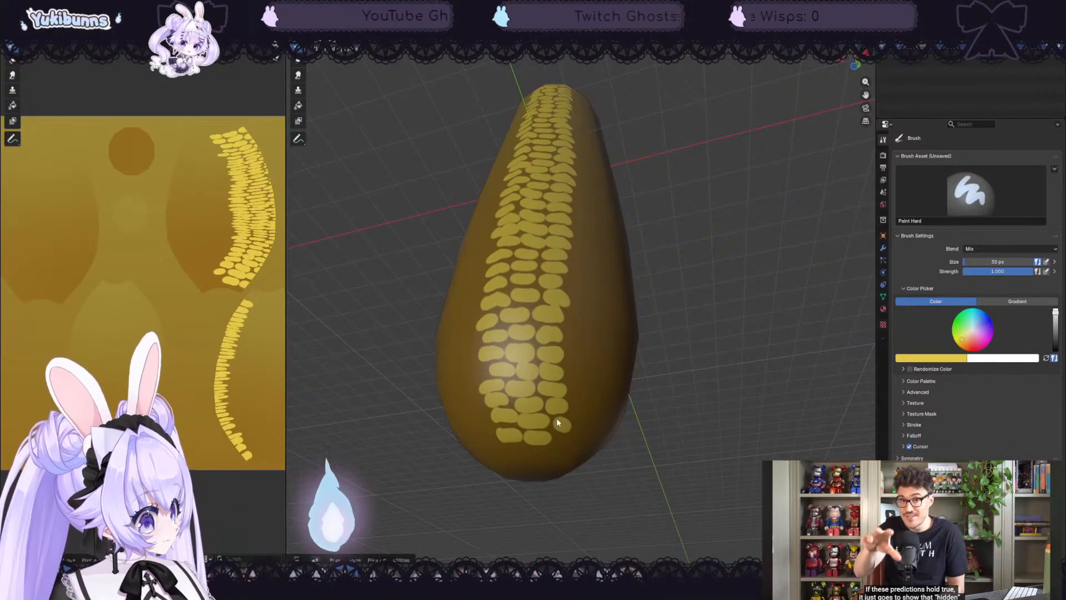
- Start a fourth column of light yellow kernels at the cob's tip, beside the third column
{"action": "middle_click_drag", "start_coordinate": [557, 418], "coordinate": [552, 413]}
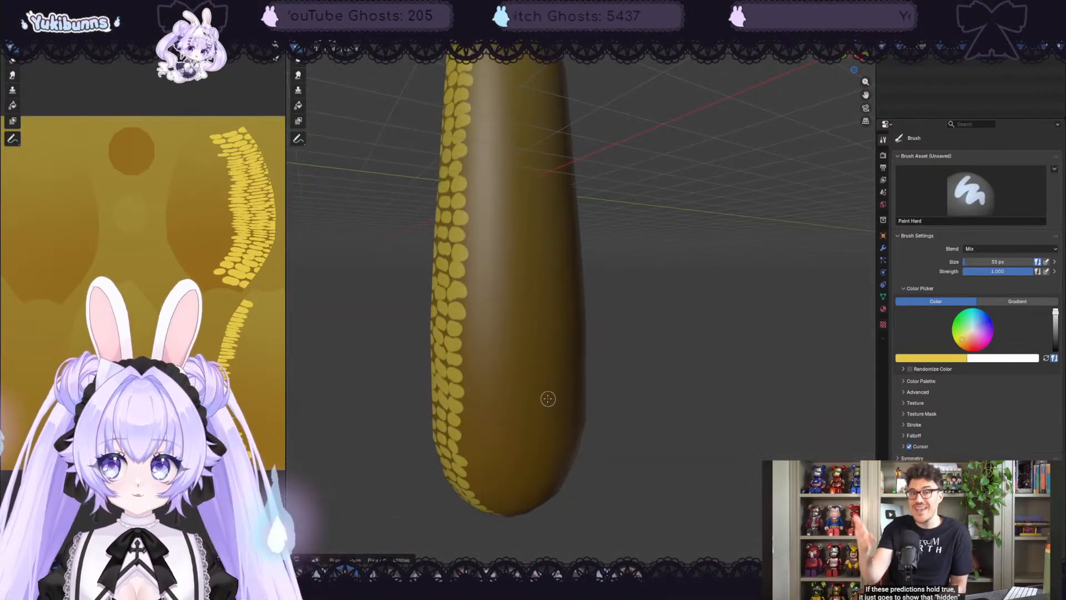
{"action": "scroll", "coordinate": [524, 392], "scroll_direction": "down", "scroll_amount": 5}
{"action": "middle_click_drag", "start_coordinate": [690, 340], "coordinate": [712, 317]}
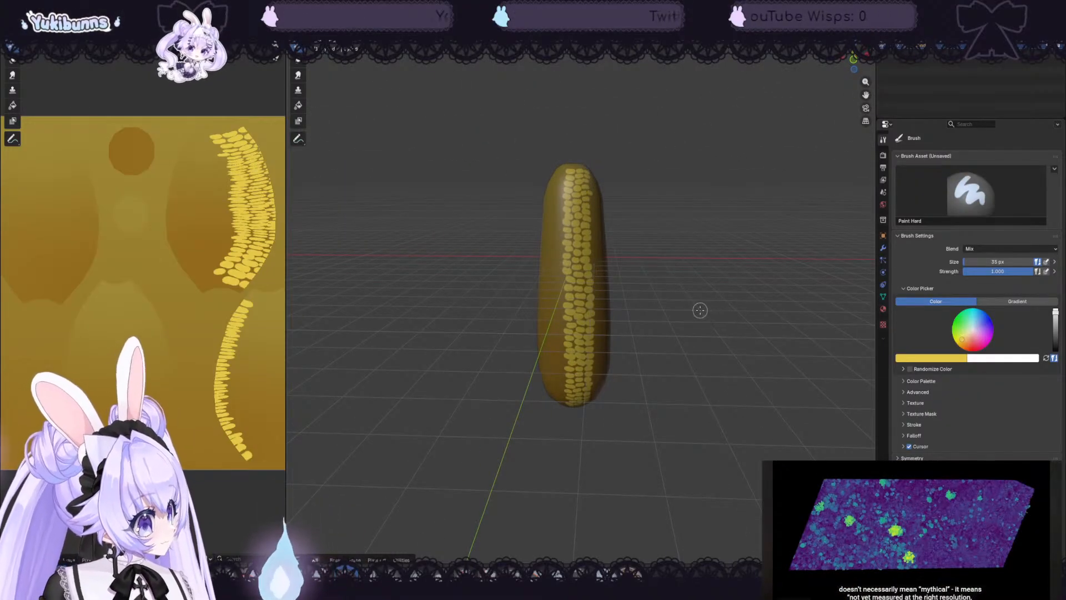
{"action": "scroll", "coordinate": [700, 310], "scroll_direction": "up", "scroll_amount": 4}
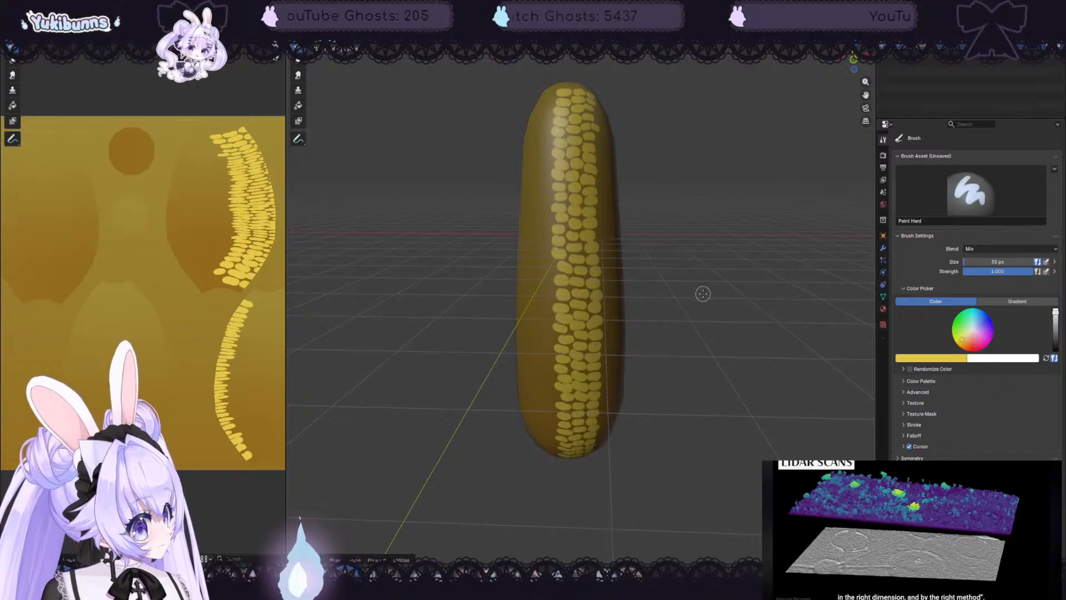
{"action": "middle_click_drag", "start_coordinate": [707, 282], "coordinate": [632, 116]}
{"action": "scroll", "coordinate": [609, 113], "scroll_direction": "down", "scroll_amount": 2}
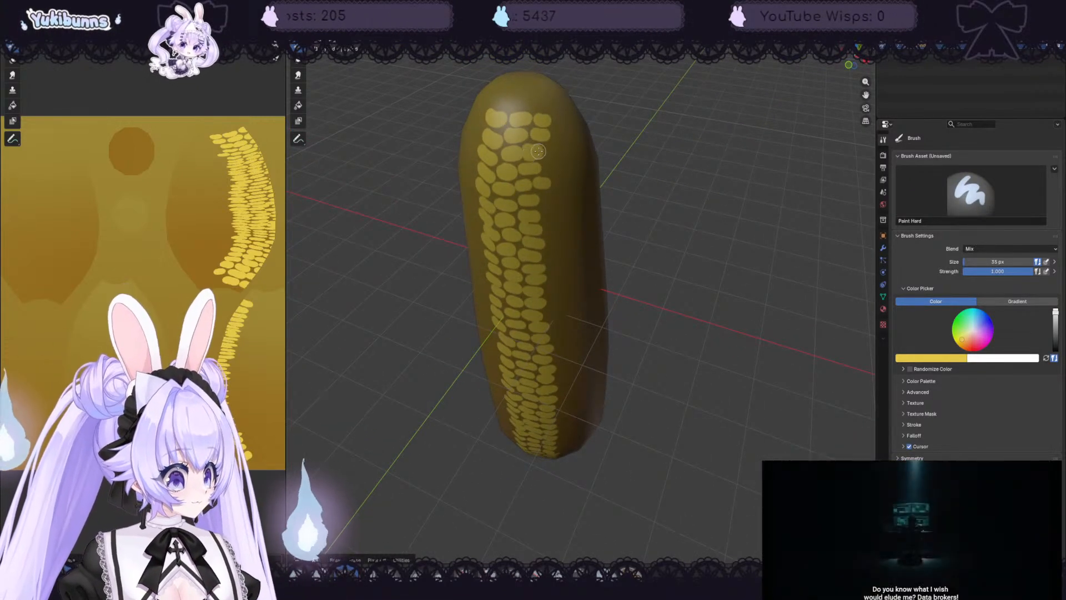
{"action": "middle_click_drag", "start_coordinate": [588, 160], "coordinate": [627, 168]}
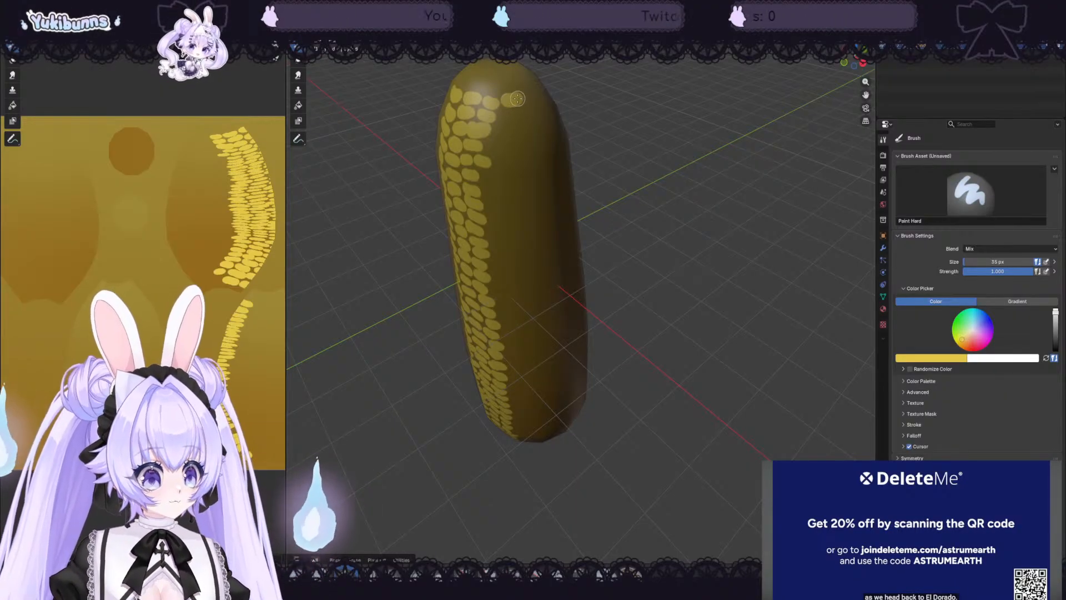
{"action": "mouse_move", "coordinate": [503, 115]}
{"action": "left_mouse_down"}
{"action": "mouse_move", "coordinate": [514, 115]}
{"action": "mouse_move", "coordinate": [496, 132]}
{"action": "mouse_move", "coordinate": [506, 166]}
{"action": "left_mouse_up"}
- Extend the fourth kernel column from the upper part of the cob down past its middle
{"action": "middle_click_drag", "start_coordinate": [591, 150], "coordinate": [601, 139]}
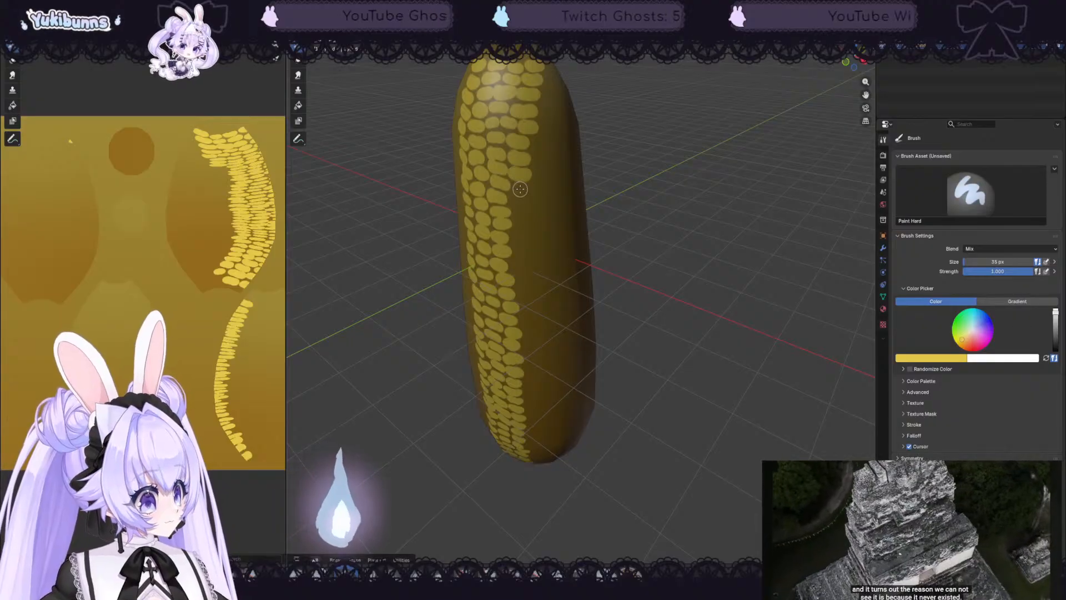
{"action": "mouse_move", "coordinate": [603, 152]}
{"action": "middle_mouse_down"}
{"action": "mouse_move", "coordinate": [667, 132]}
{"action": "mouse_move", "coordinate": [680, 116]}
{"action": "middle_mouse_up"}
{"action": "mouse_move", "coordinate": [527, 110]}
{"action": "left_mouse_down"}
{"action": "mouse_move", "coordinate": [542, 111]}
{"action": "mouse_move", "coordinate": [539, 194]}
{"action": "left_mouse_up"}
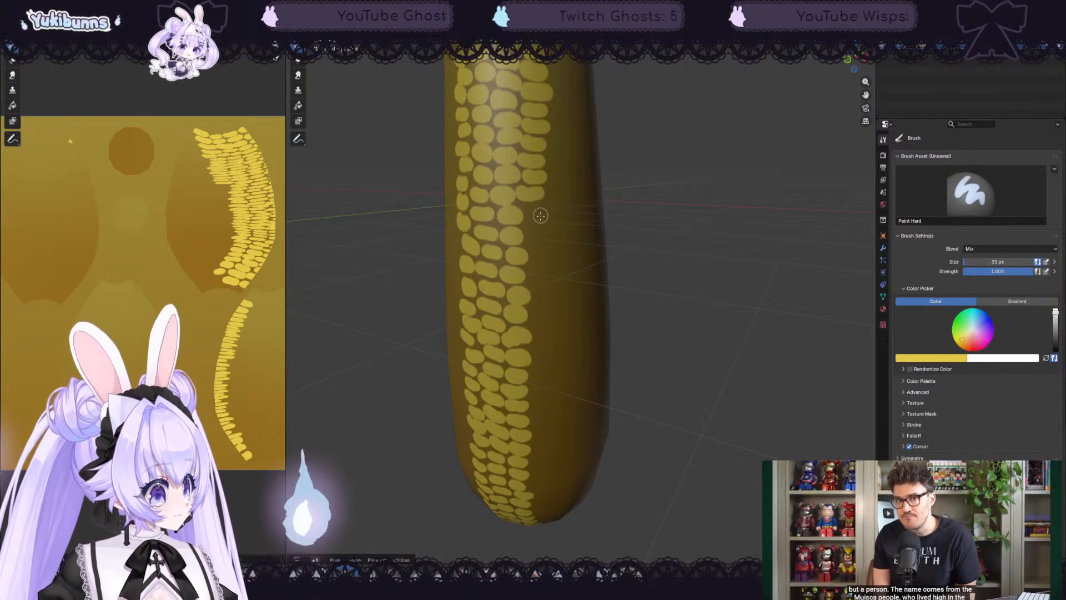
{"action": "mouse_move", "coordinate": [531, 231]}
{"action": "left_mouse_down"}
{"action": "mouse_move", "coordinate": [546, 249]}
{"action": "mouse_move", "coordinate": [548, 360]}
{"action": "left_mouse_up"}
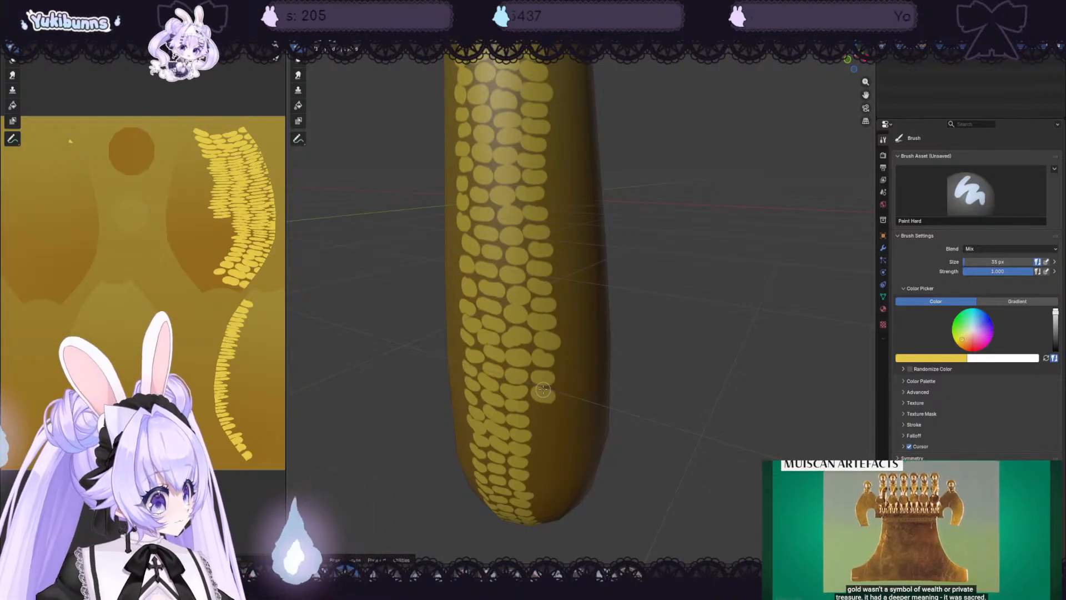
- Paint the remaining fourth-column kernels down the lower cob to the bottom end, replacing the oversized last dab with a smaller kernel
{"action": "middle_click_drag", "start_coordinate": [700, 395], "coordinate": [708, 355]}
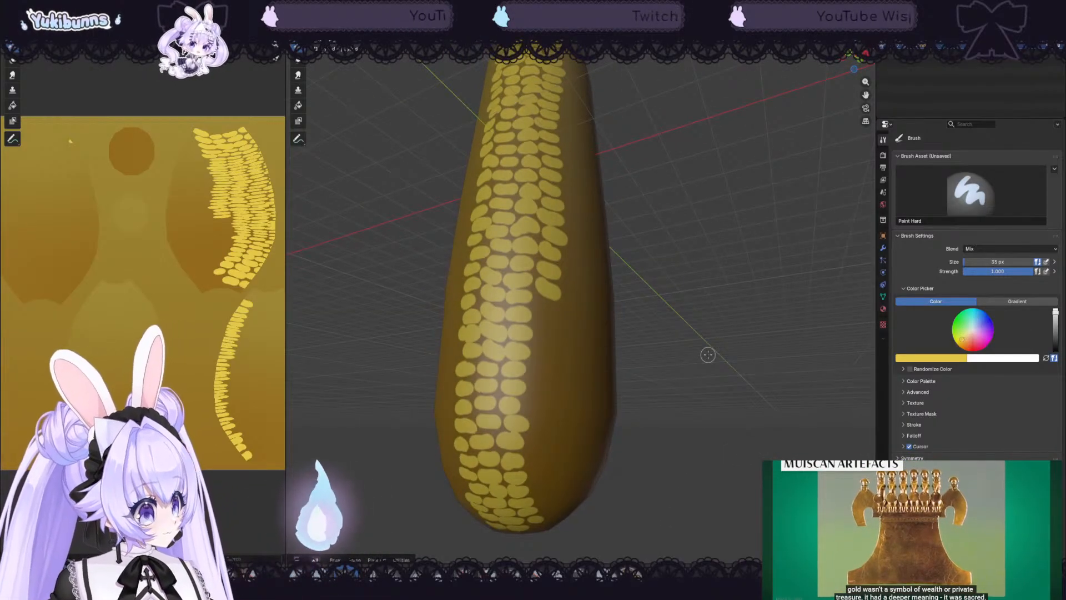
{"action": "left_click_drag", "start_coordinate": [541, 304], "coordinate": [551, 326]}
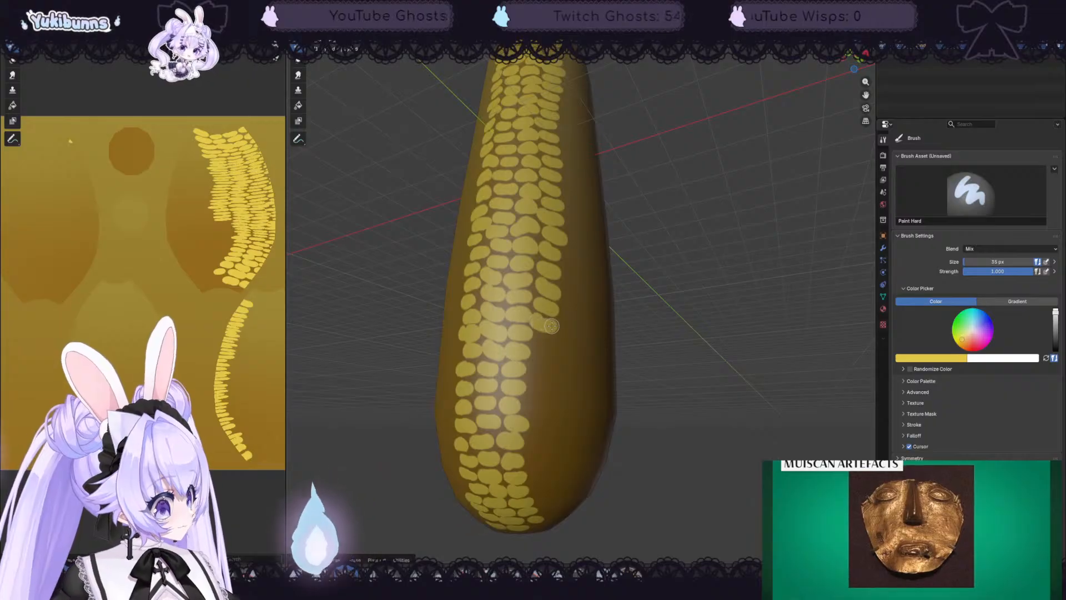
{"action": "middle_click_drag", "start_coordinate": [551, 315], "coordinate": [567, 465]}
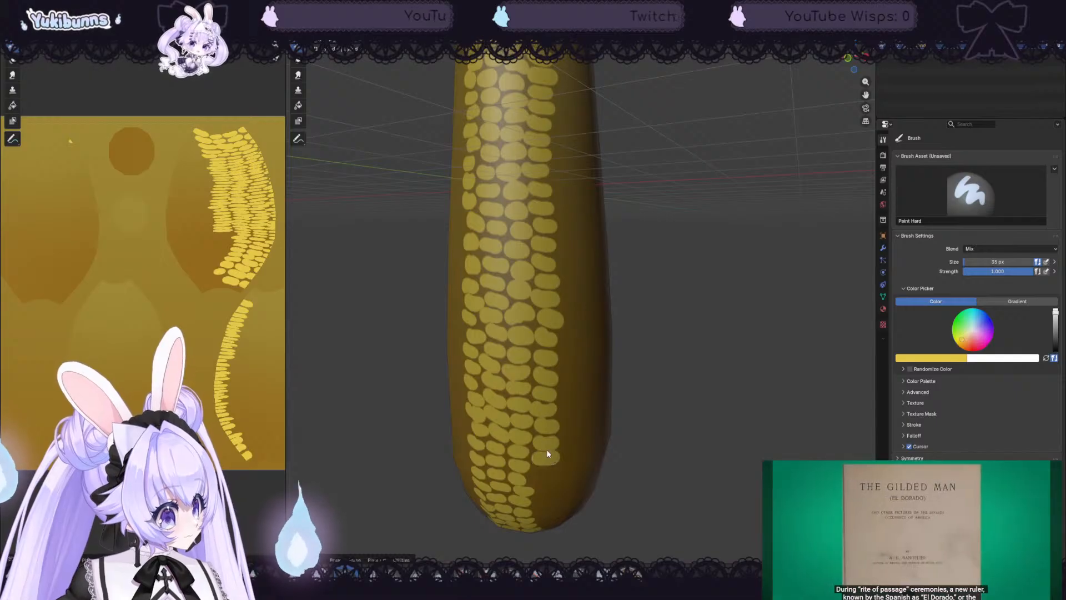
{"action": "middle_click_drag", "start_coordinate": [547, 454], "coordinate": [674, 419]}
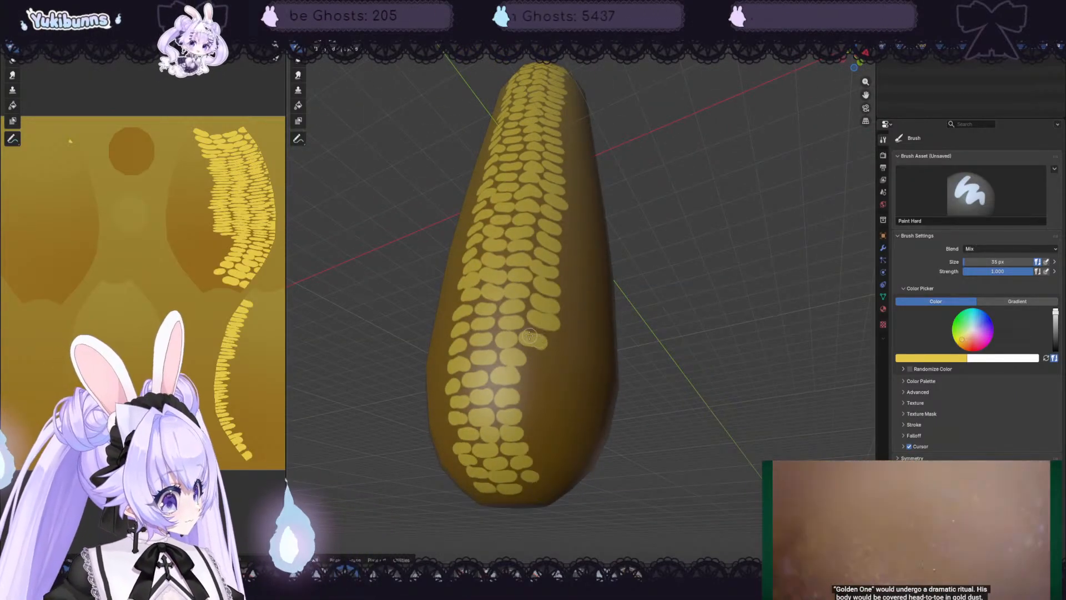
{"action": "mouse_move", "coordinate": [537, 360]}
{"action": "left_mouse_down"}
{"action": "mouse_move", "coordinate": [550, 364]}
{"action": "mouse_move", "coordinate": [531, 401]}
{"action": "mouse_move", "coordinate": [544, 382]}
{"action": "left_mouse_up"}
{"action": "mouse_move", "coordinate": [532, 418]}
{"action": "left_mouse_down"}
{"action": "mouse_move", "coordinate": [546, 419]}
{"action": "mouse_move", "coordinate": [548, 437]}
{"action": "mouse_move", "coordinate": [536, 436]}
{"action": "mouse_move", "coordinate": [549, 491]}
{"action": "mouse_move", "coordinate": [538, 480]}
{"action": "left_mouse_up"}
{"action": "middle_click_drag", "start_coordinate": [656, 456], "coordinate": [641, 418]}
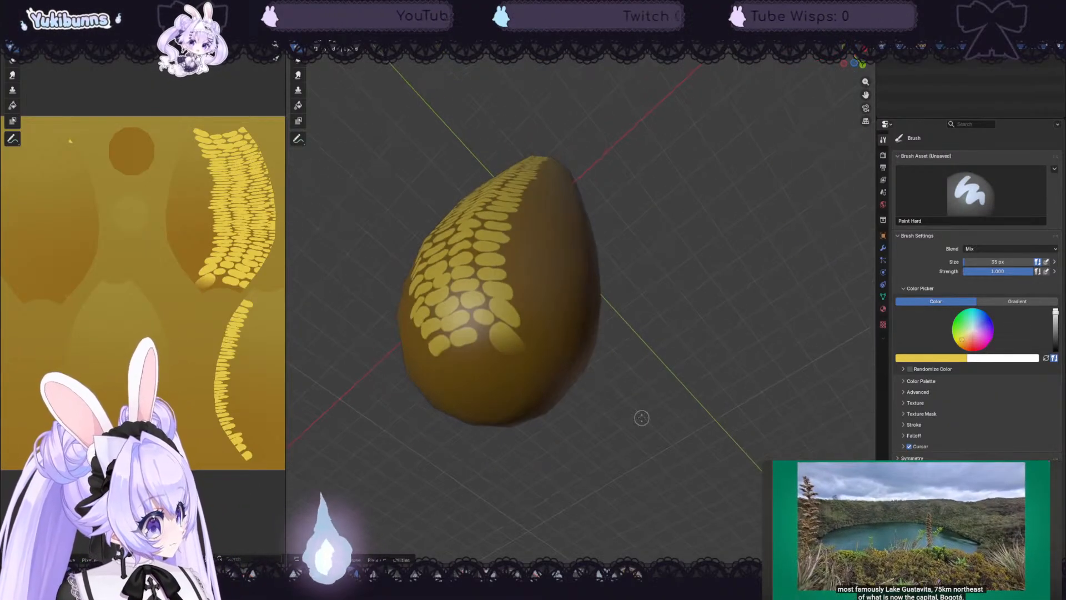
{"action": "left_click_drag", "start_coordinate": [501, 333], "coordinate": [494, 336]}
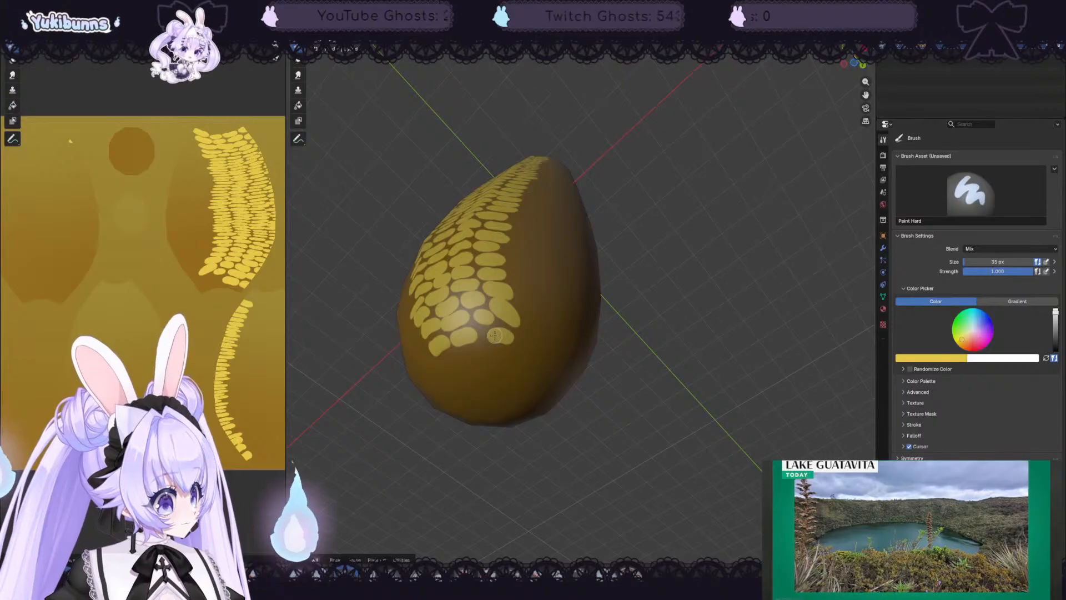
- Start a fifth column of light yellow kernels at the cob's tip and paint it down the upper section
{"action": "middle_click_drag", "start_coordinate": [588, 261], "coordinate": [619, 342]}
{"action": "scroll", "coordinate": [618, 338], "scroll_direction": "down", "scroll_amount": 3}
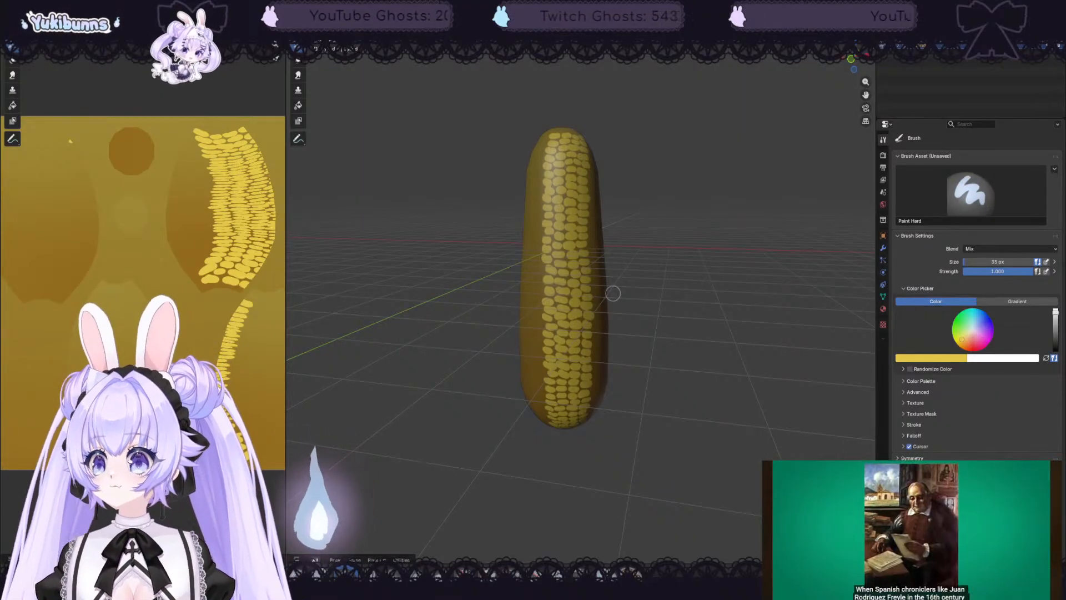
{"action": "middle_click_drag", "start_coordinate": [680, 234], "coordinate": [582, 104]}
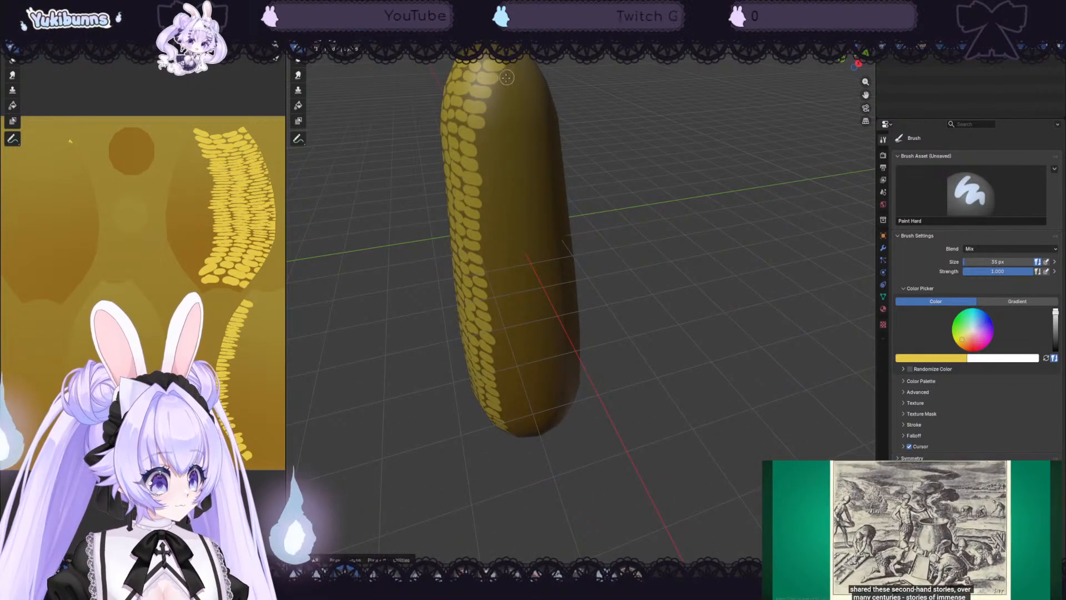
{"action": "left_click_drag", "start_coordinate": [497, 90], "coordinate": [514, 69]}
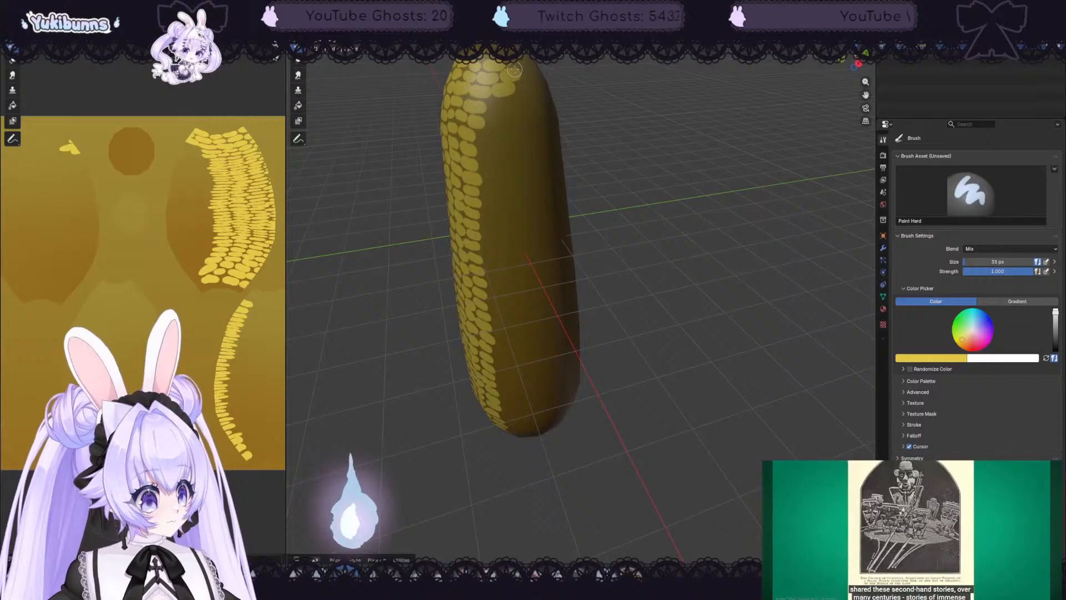
{"action": "mouse_move", "coordinate": [494, 104]}
{"action": "left_mouse_down"}
{"action": "mouse_move", "coordinate": [484, 145]}
{"action": "mouse_move", "coordinate": [494, 167]}
{"action": "mouse_move", "coordinate": [491, 156]}
{"action": "left_mouse_up"}
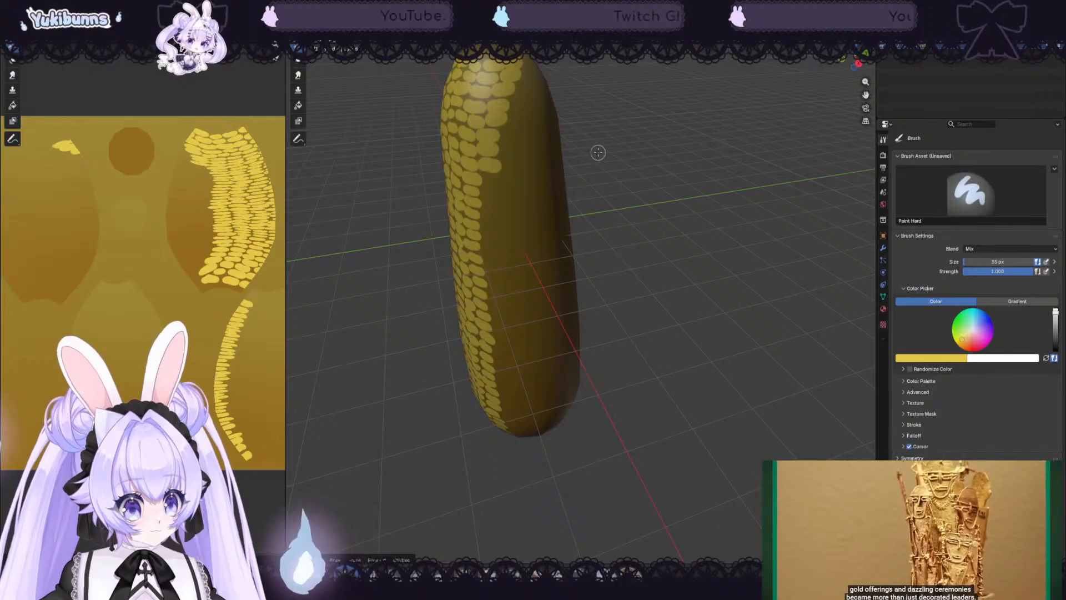
- Extend the fifth column of light yellow kernels from the cob's upper section down toward its lower end
{"action": "middle_click_drag", "start_coordinate": [598, 153], "coordinate": [631, 141]}
{"action": "scroll", "coordinate": [631, 141], "scroll_direction": "up", "scroll_amount": 1}
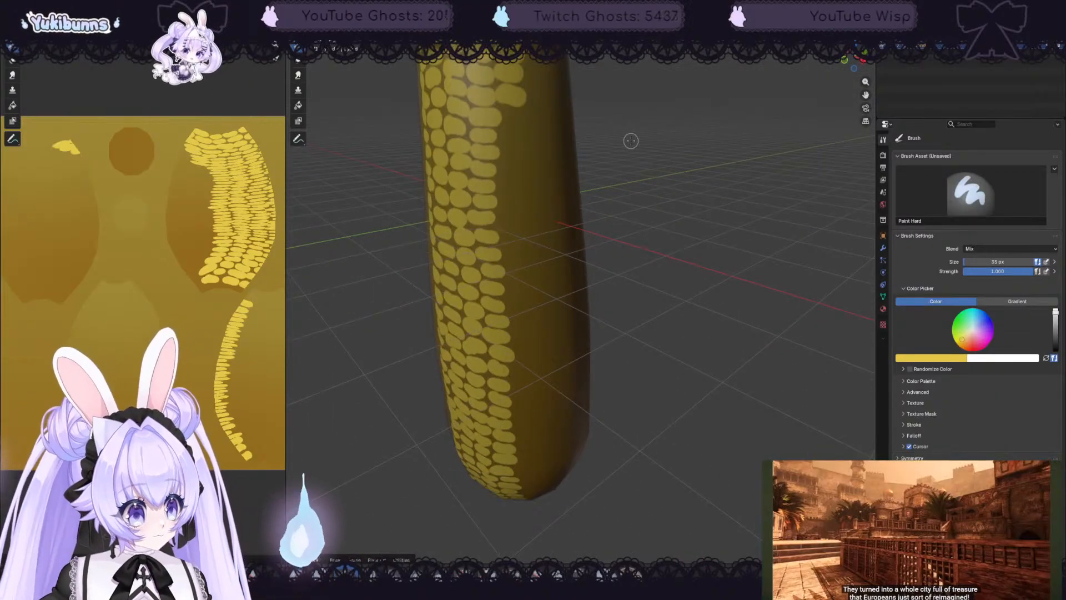
{"action": "mouse_move", "coordinate": [508, 115]}
{"action": "left_mouse_down"}
{"action": "mouse_move", "coordinate": [510, 286]}
{"action": "mouse_move", "coordinate": [530, 339]}
{"action": "mouse_move", "coordinate": [524, 472]}
{"action": "left_mouse_up"}
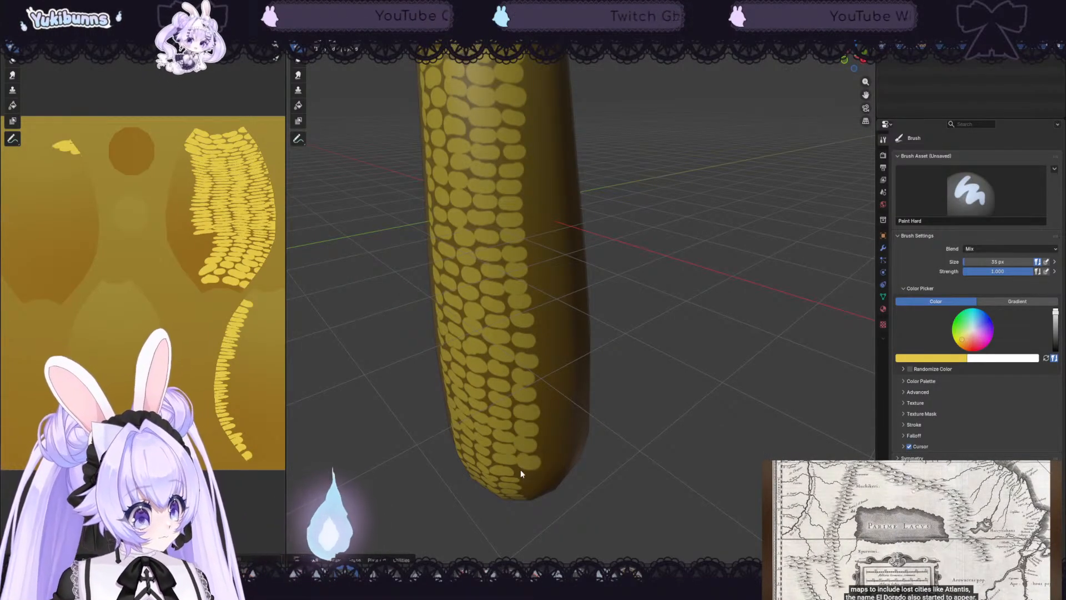
- Repaint the fifth column's last three dabs on the lower cob and continue the kernels to the bottom end
{"action": "middle_click_drag", "start_coordinate": [666, 368], "coordinate": [684, 319]}
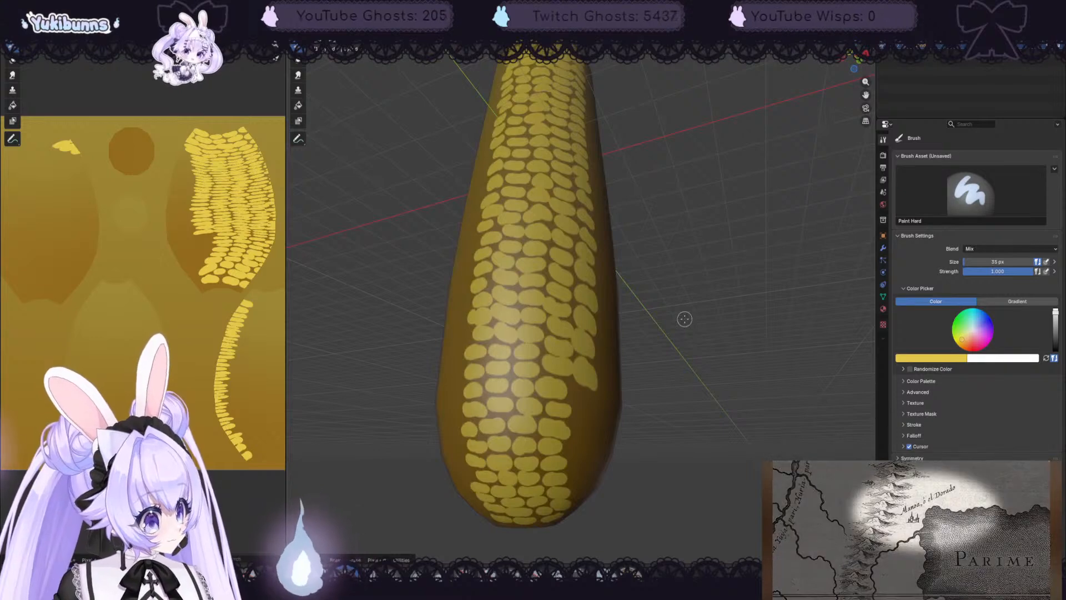
{"action": "key", "text": "ctrl+z"}
{"action": "key", "text": "ctrl+z"}
{"action": "key", "text": "ctrl+z"}
{"action": "left_click_drag", "start_coordinate": [593, 305], "coordinate": [591, 302]}
{"action": "left_click_drag", "start_coordinate": [579, 313], "coordinate": [584, 330]}
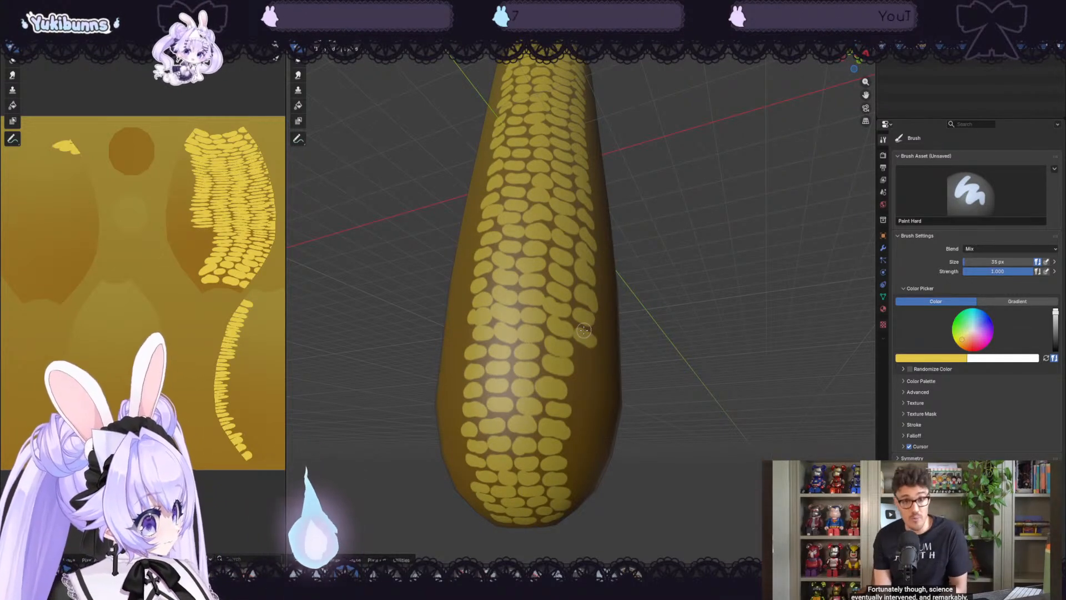
{"action": "middle_click_drag", "start_coordinate": [689, 305], "coordinate": [659, 302]}
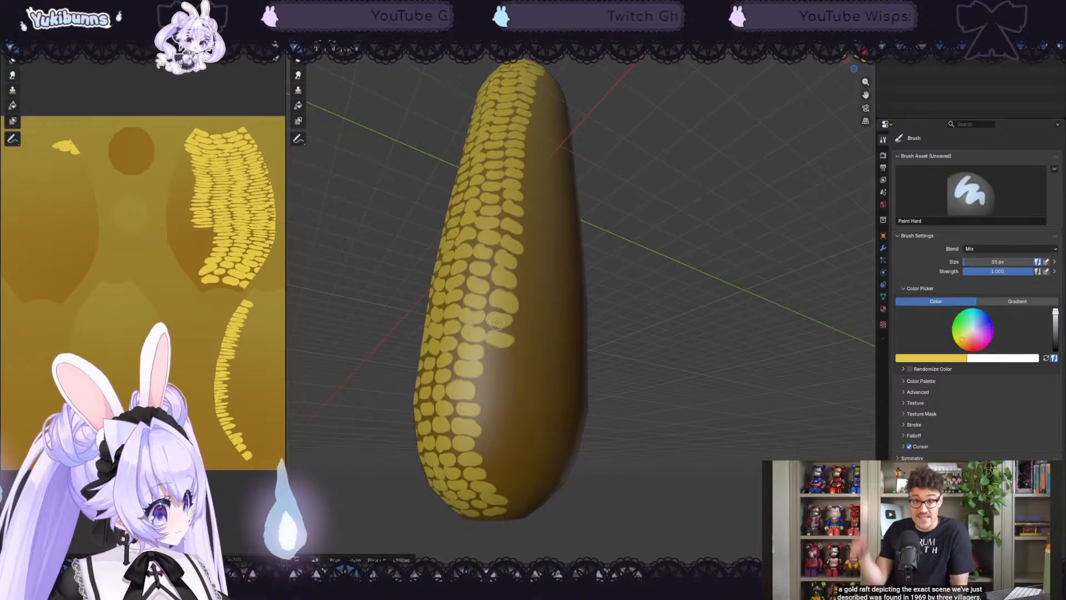
{"action": "mouse_move", "coordinate": [492, 354]}
{"action": "left_mouse_down"}
{"action": "mouse_move", "coordinate": [504, 357]}
{"action": "mouse_move", "coordinate": [494, 393]}
{"action": "mouse_move", "coordinate": [503, 416]}
{"action": "mouse_move", "coordinate": [491, 433]}
{"action": "mouse_move", "coordinate": [501, 434]}
{"action": "mouse_move", "coordinate": [494, 450]}
{"action": "mouse_move", "coordinate": [505, 451]}
{"action": "mouse_move", "coordinate": [499, 469]}
{"action": "mouse_move", "coordinate": [511, 490]}
{"action": "left_mouse_up"}
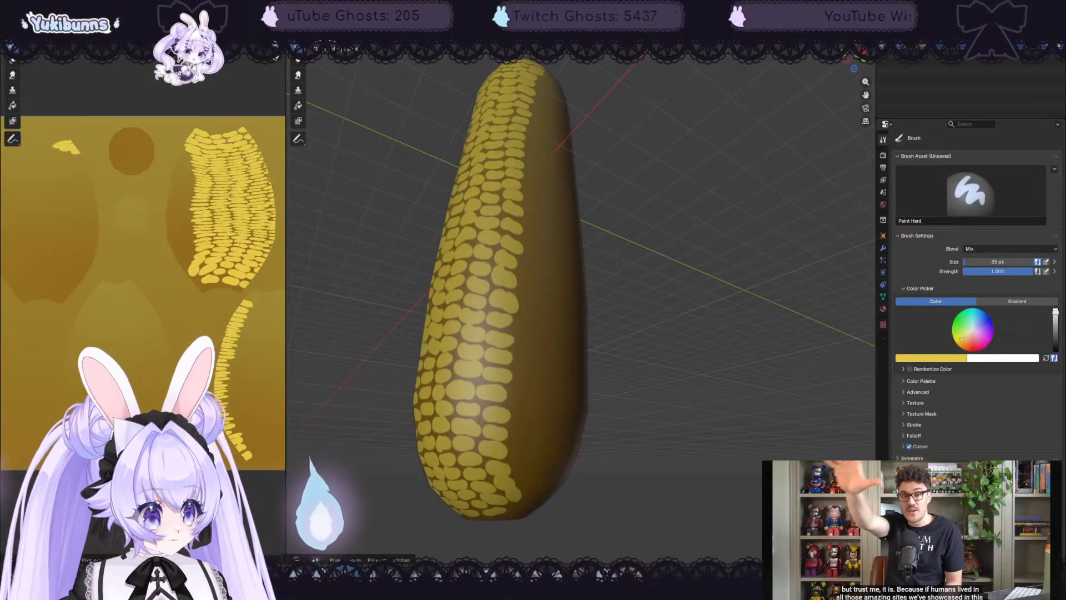
- Start a sixth column of light yellow kernels at the cob's tip and paint it down past the upper section, beside the fifth
{"action": "middle_click_drag", "start_coordinate": [706, 204], "coordinate": [692, 263]}
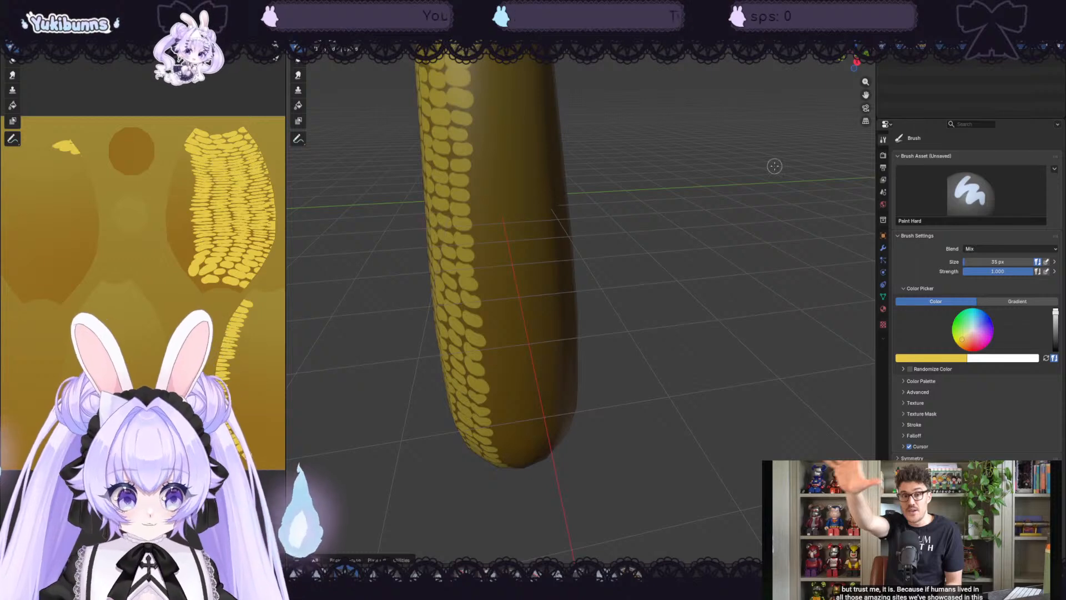
{"action": "left_click_drag", "start_coordinate": [863, 97], "coordinate": [874, 181]}
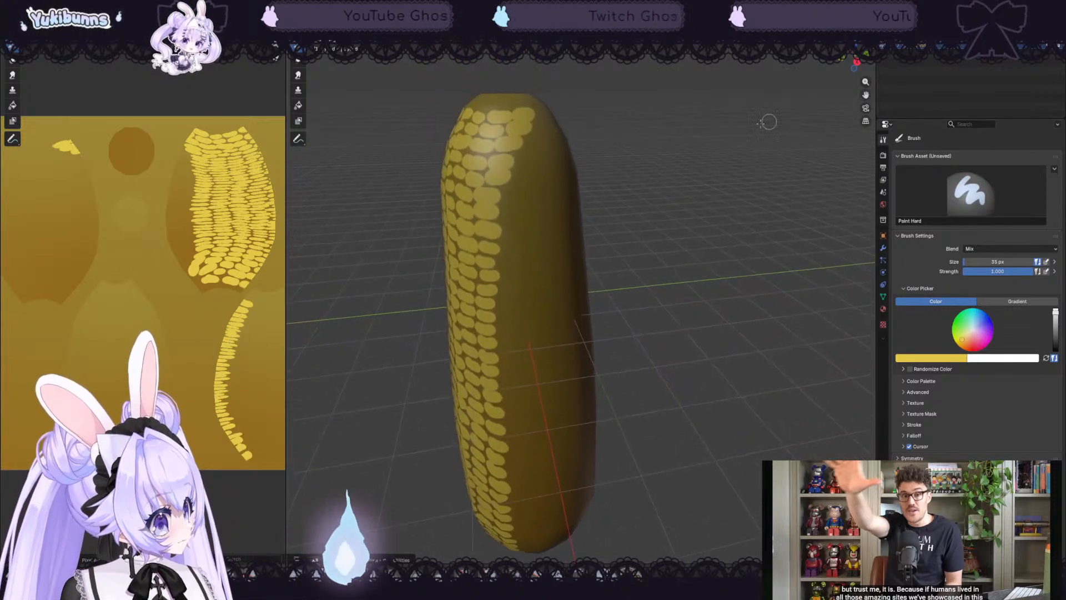
{"action": "middle_click_drag", "start_coordinate": [731, 132], "coordinate": [714, 114]}
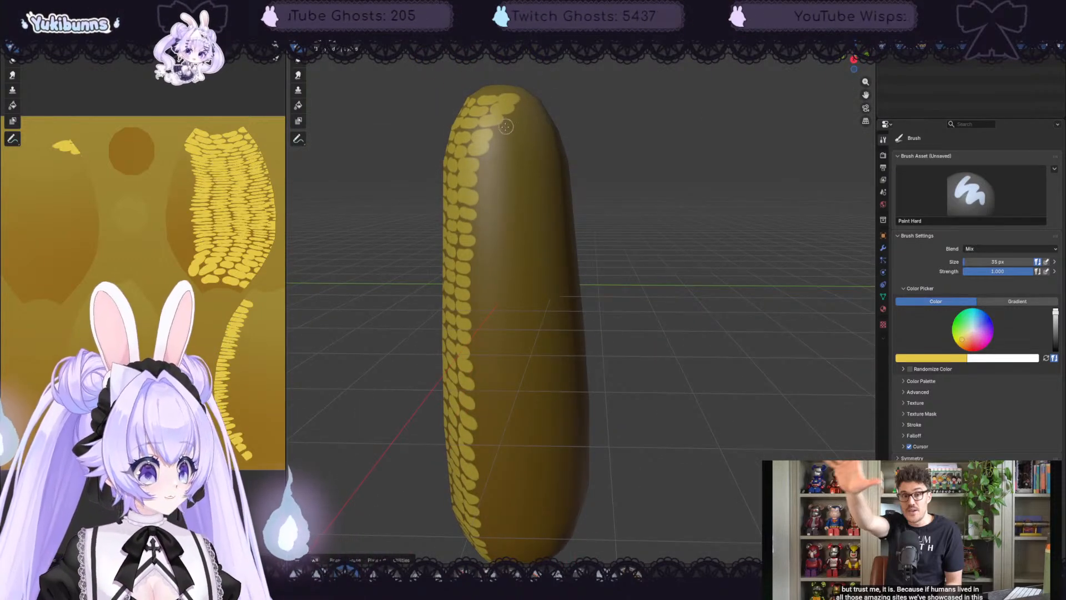
{"action": "left_click_drag", "start_coordinate": [508, 121], "coordinate": [489, 248]}
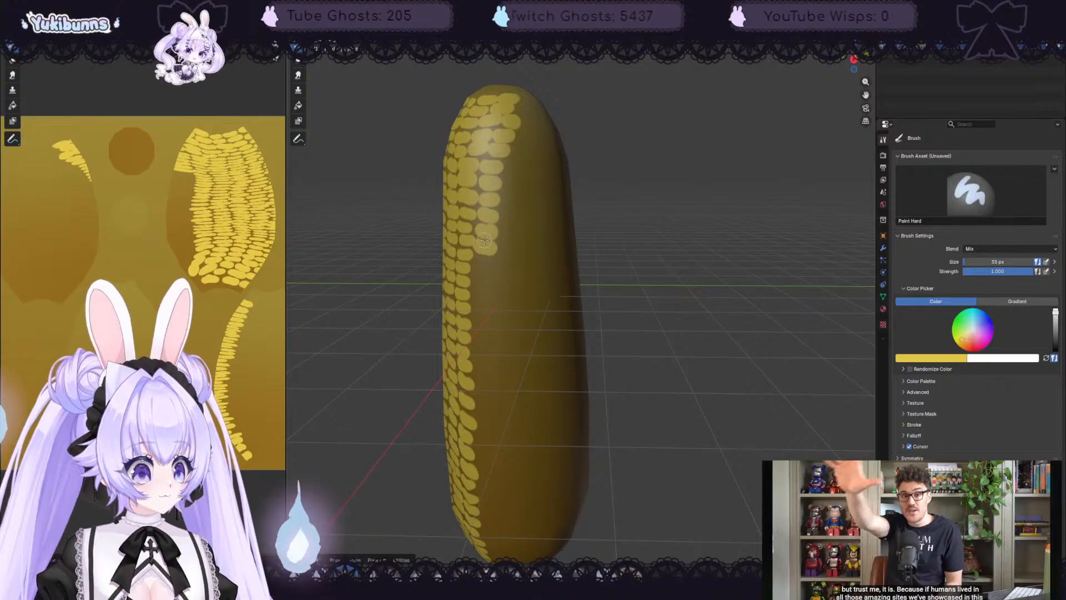
{"action": "middle_click_drag", "start_coordinate": [638, 194], "coordinate": [647, 158]}
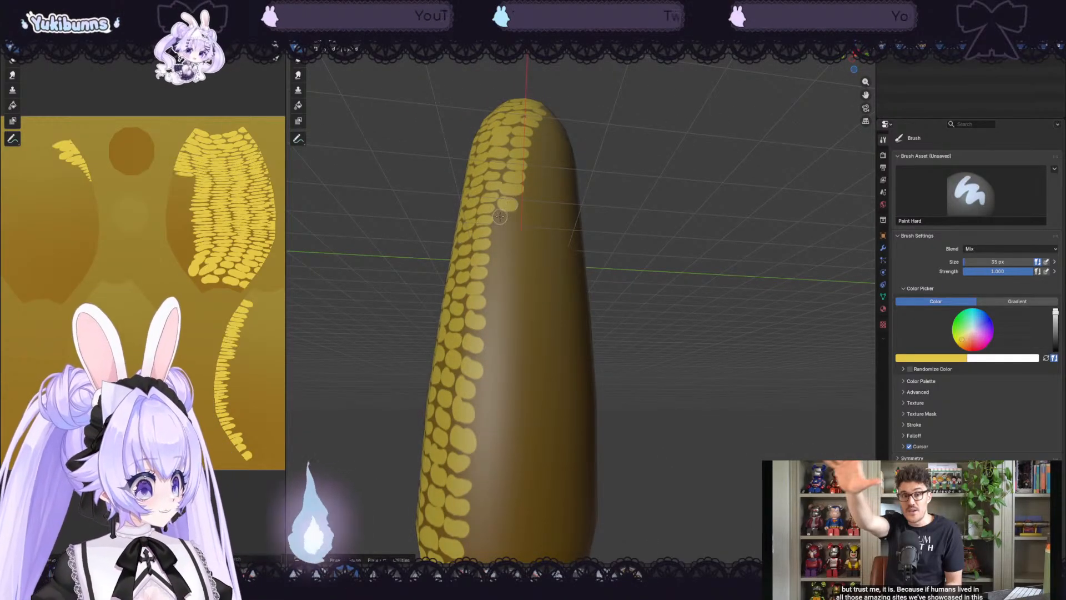
{"action": "mouse_move", "coordinate": [499, 217]}
{"action": "left_mouse_down"}
{"action": "mouse_move", "coordinate": [510, 235]}
{"action": "mouse_move", "coordinate": [498, 371]}
{"action": "left_mouse_up"}
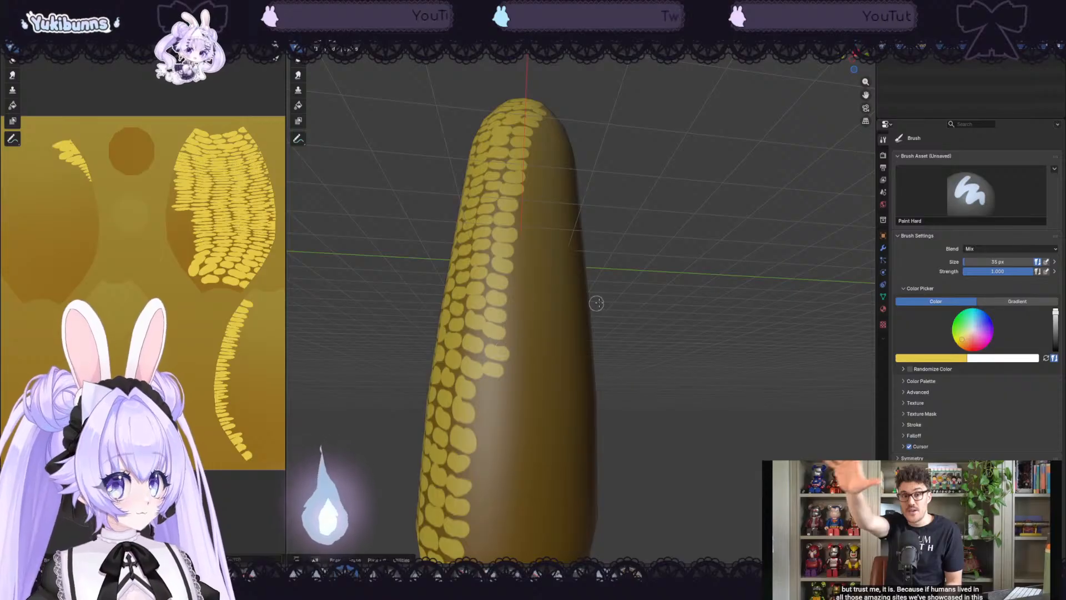
- Paint the remaining sixth-column kernels down the lower cob to the bottom end
{"action": "mouse_move", "coordinate": [864, 94]}
{"action": "left_mouse_down"}
{"action": "mouse_move", "coordinate": [863, 67]}
{"action": "mouse_move", "coordinate": [864, 96]}
{"action": "left_mouse_up"}
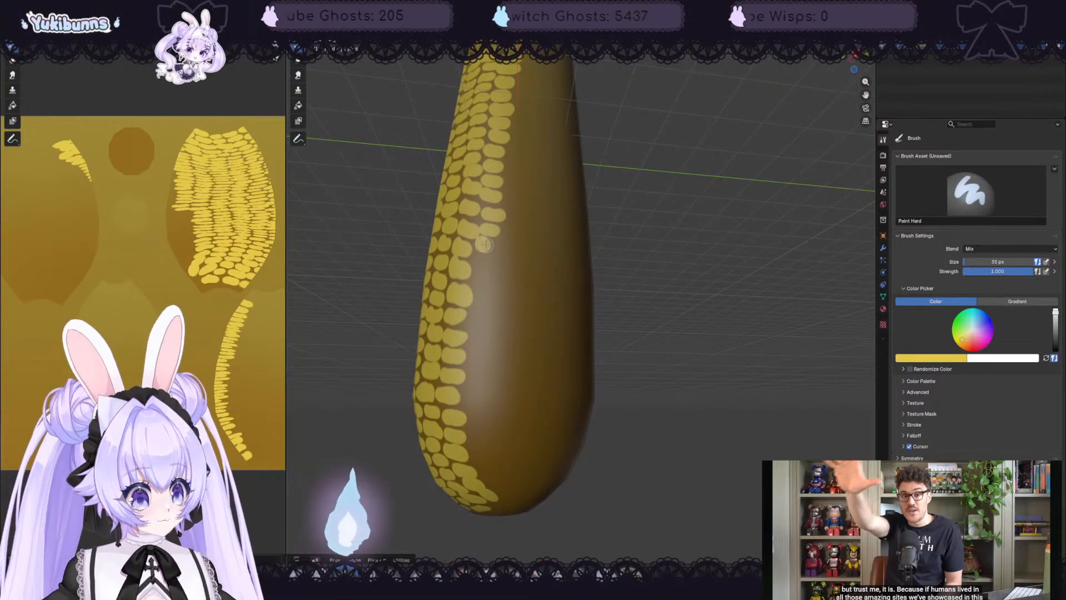
{"action": "left_click_drag", "start_coordinate": [481, 260], "coordinate": [489, 262]}
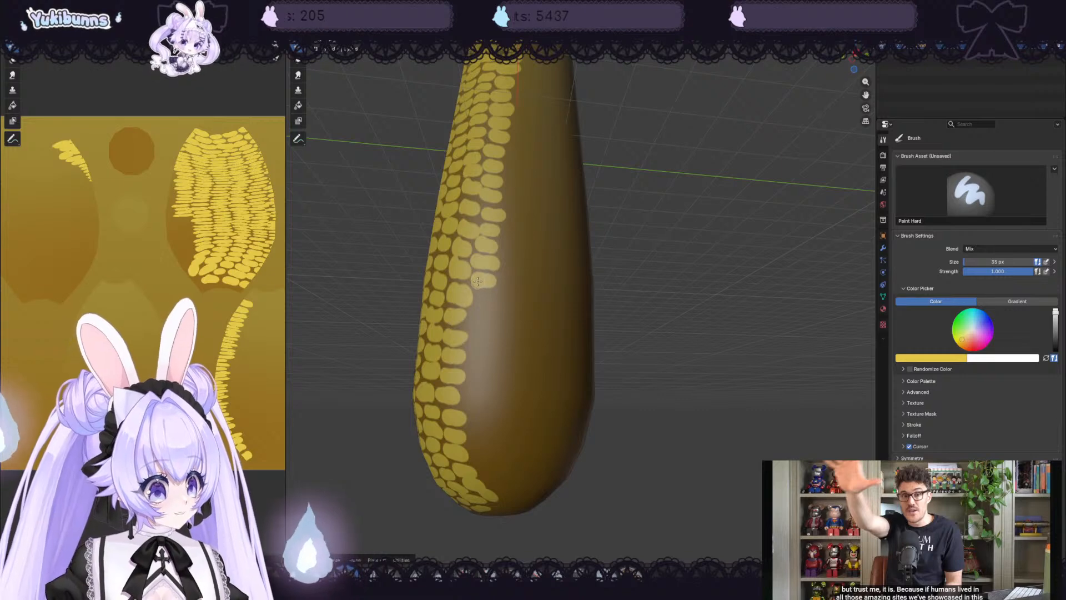
{"action": "left_click_drag", "start_coordinate": [477, 315], "coordinate": [488, 316]}
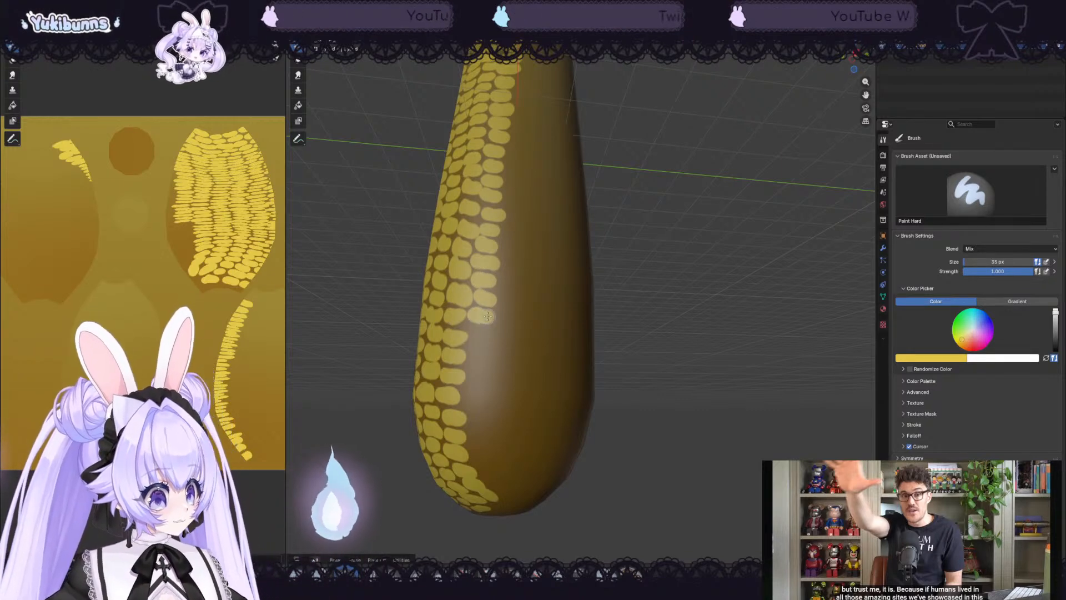
{"action": "mouse_move", "coordinate": [481, 356]}
{"action": "left_mouse_down"}
{"action": "mouse_move", "coordinate": [486, 389]}
{"action": "mouse_move", "coordinate": [465, 405]}
{"action": "mouse_move", "coordinate": [508, 493]}
{"action": "left_mouse_up"}
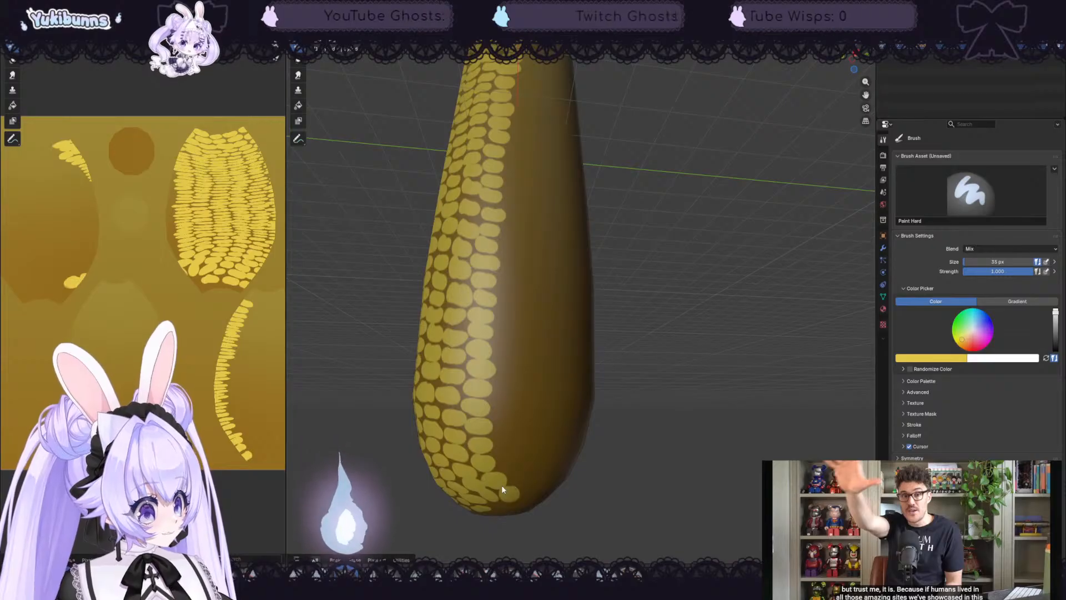
- Start a seventh column of light yellow kernels at the cob's tip and paint it down the upper section
{"action": "mouse_move", "coordinate": [669, 294]}
{"action": "middle_mouse_down"}
{"action": "mouse_move", "coordinate": [713, 294]}
{"action": "mouse_move", "coordinate": [691, 322]}
{"action": "middle_mouse_up"}
{"action": "scroll", "coordinate": [716, 302], "scroll_direction": "down", "scroll_amount": 5}
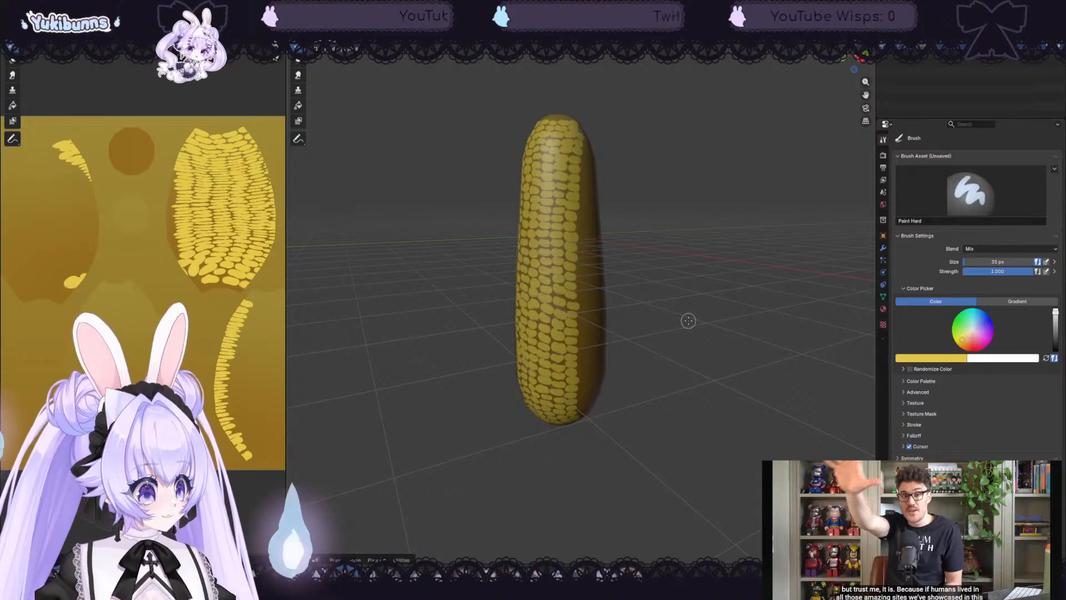
{"action": "scroll", "coordinate": [640, 285], "scroll_direction": "up", "scroll_amount": 5}
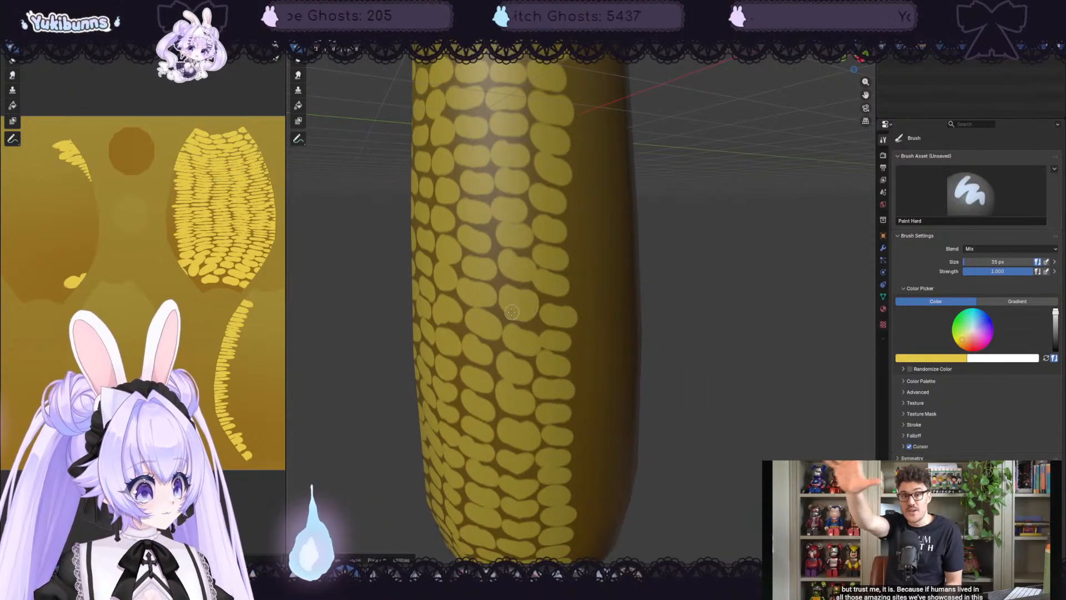
{"action": "scroll", "coordinate": [638, 274], "scroll_direction": "down", "scroll_amount": 10}
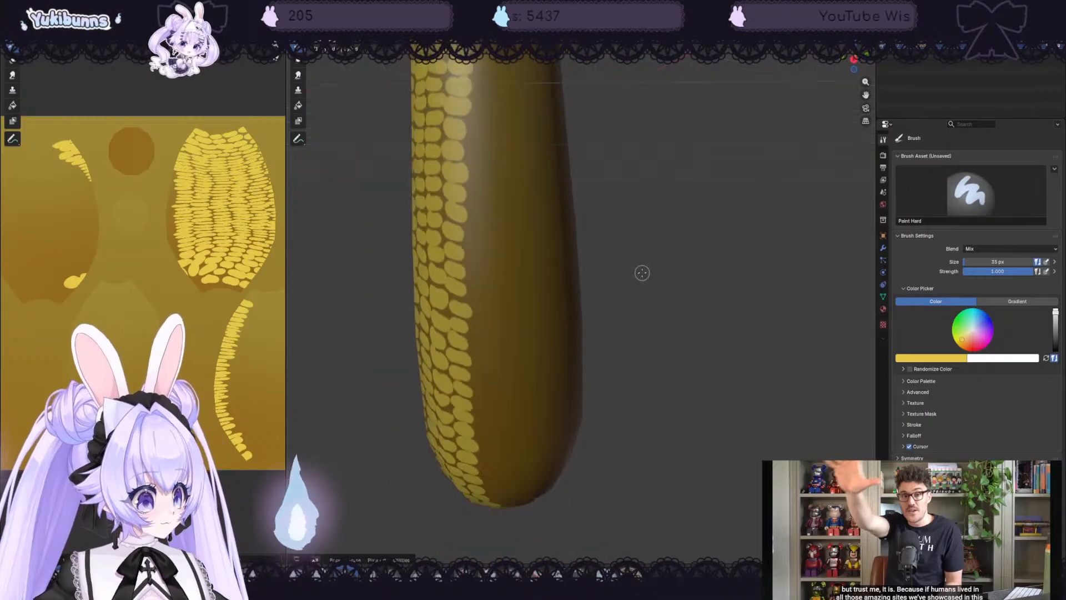
{"action": "middle_click_drag", "start_coordinate": [725, 274], "coordinate": [644, 290]}
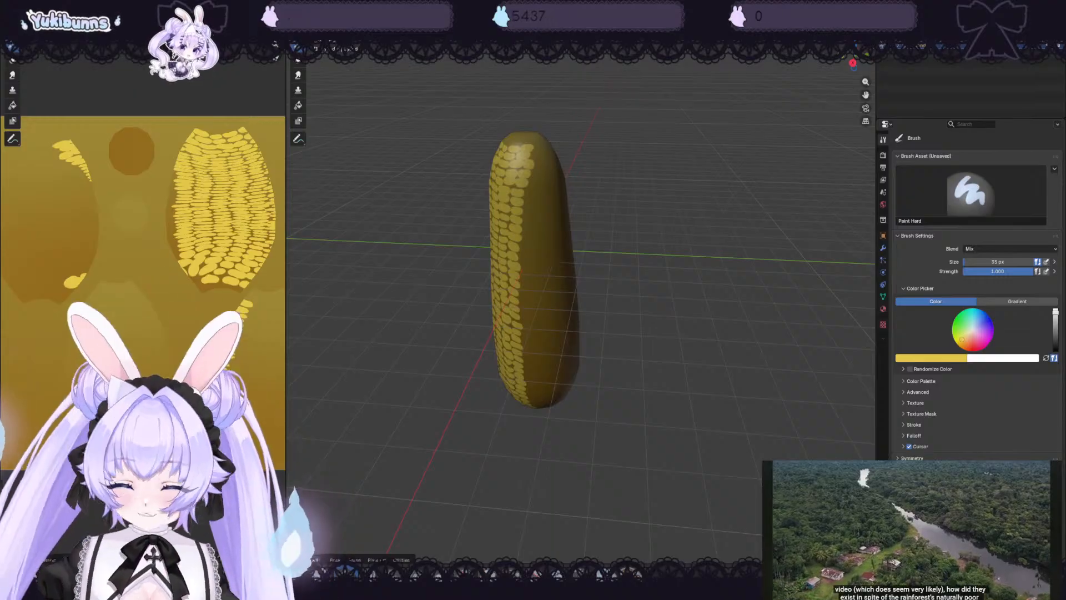
{"action": "mouse_move", "coordinate": [656, 146]}
{"action": "middle_mouse_down"}
{"action": "mouse_move", "coordinate": [669, 140]}
{"action": "mouse_move", "coordinate": [657, 131]}
{"action": "middle_mouse_up"}
{"action": "scroll", "coordinate": [638, 122], "scroll_direction": "up", "scroll_amount": 2}
{"action": "middle_click_drag", "start_coordinate": [564, 88], "coordinate": [572, 113]}
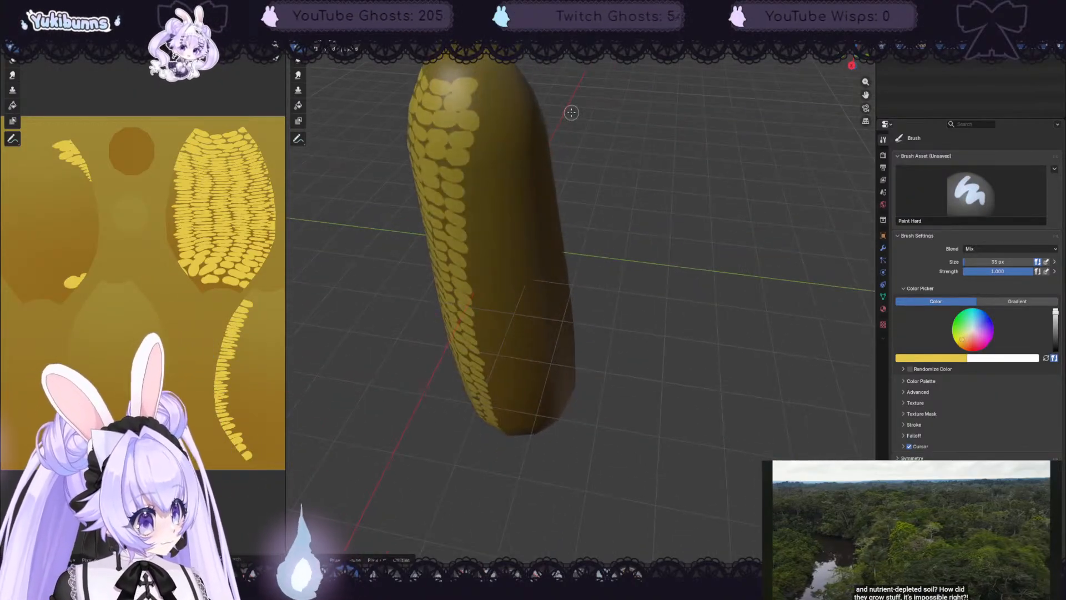
{"action": "mouse_move", "coordinate": [487, 77]}
{"action": "left_mouse_down"}
{"action": "mouse_move", "coordinate": [496, 76]}
{"action": "mouse_move", "coordinate": [483, 96]}
{"action": "mouse_move", "coordinate": [500, 111]}
{"action": "mouse_move", "coordinate": [483, 194]}
{"action": "left_mouse_up"}
{"action": "middle_click_drag", "start_coordinate": [644, 151], "coordinate": [649, 122]}
{"action": "mouse_move", "coordinate": [495, 124]}
{"action": "left_mouse_down"}
{"action": "mouse_move", "coordinate": [504, 127]}
{"action": "mouse_move", "coordinate": [503, 170]}
{"action": "left_mouse_up"}
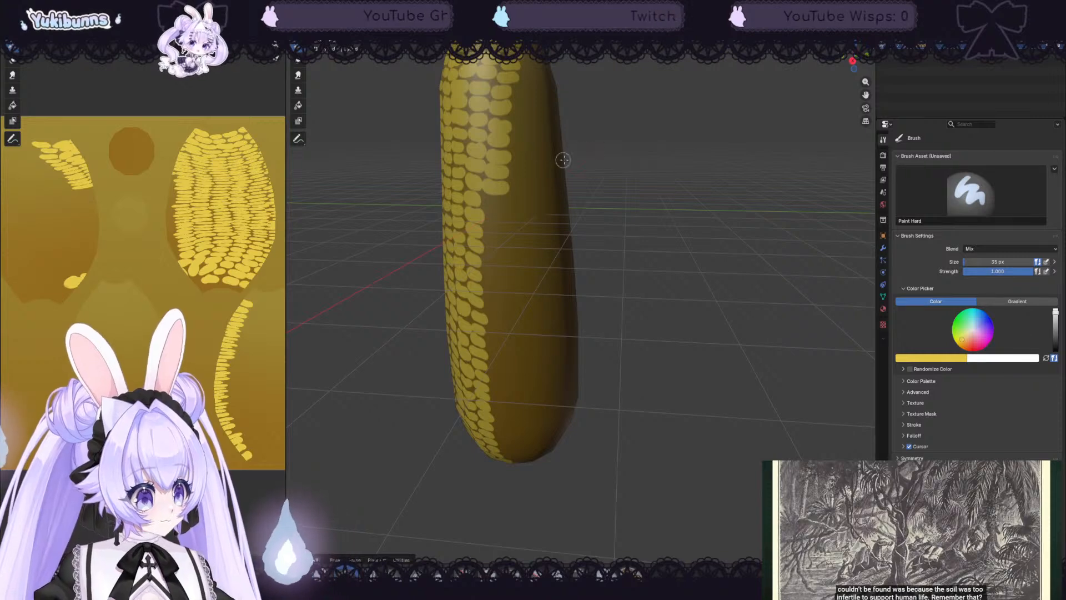
- Extend the seventh kernel column from the upper section down the middle and lower cob to the bottom end
{"action": "middle_click_drag", "start_coordinate": [563, 160], "coordinate": [666, 121]}
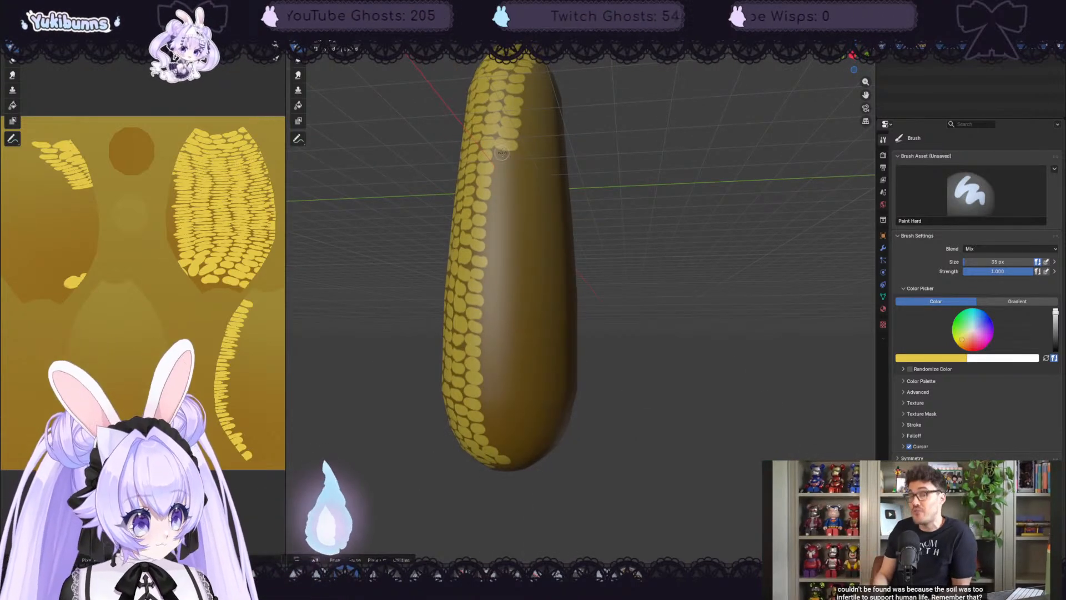
{"action": "mouse_move", "coordinate": [498, 169]}
{"action": "left_mouse_down"}
{"action": "mouse_move", "coordinate": [509, 175]}
{"action": "mouse_move", "coordinate": [496, 340]}
{"action": "left_mouse_up"}
{"action": "middle_click_drag", "start_coordinate": [682, 330], "coordinate": [695, 320]}
{"action": "scroll", "coordinate": [695, 320], "scroll_direction": "up", "scroll_amount": 3}
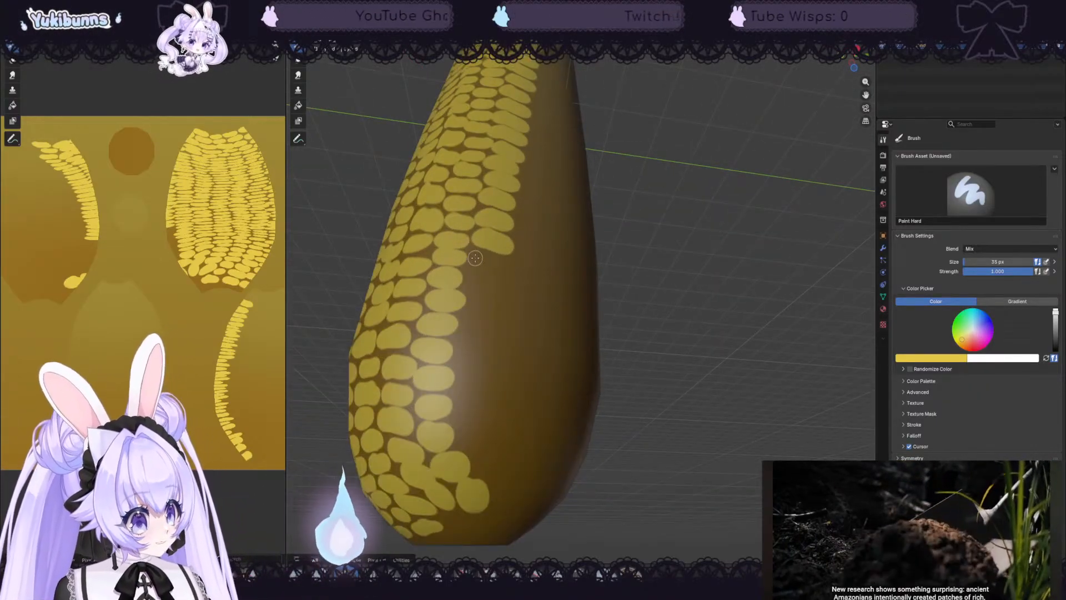
{"action": "mouse_move", "coordinate": [475, 258]}
{"action": "left_mouse_down"}
{"action": "mouse_move", "coordinate": [494, 265]}
{"action": "mouse_move", "coordinate": [468, 282]}
{"action": "left_mouse_up"}
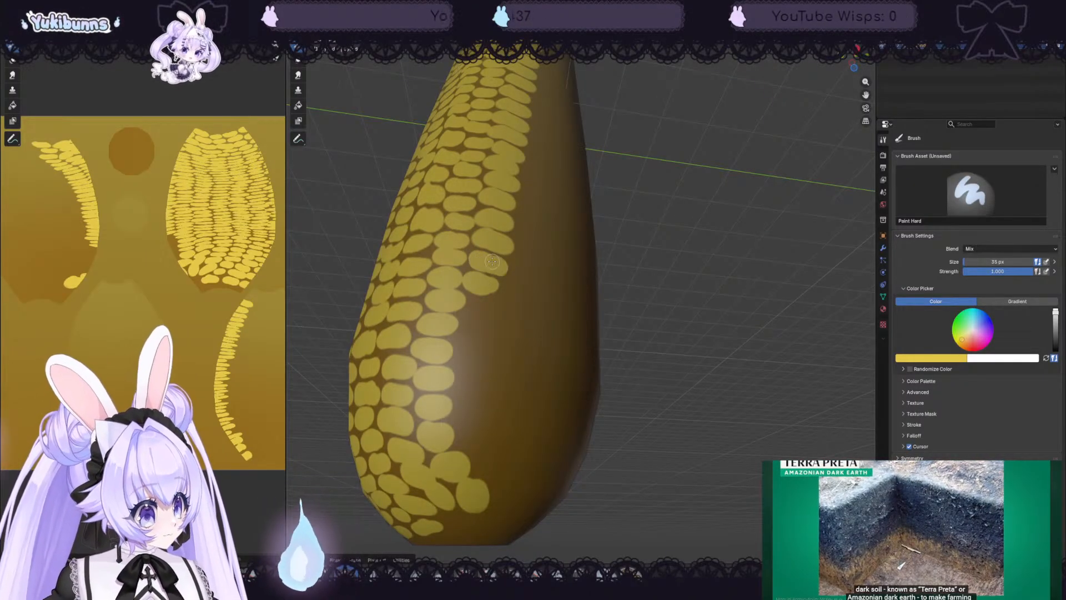
{"action": "mouse_move", "coordinate": [473, 304]}
{"action": "left_mouse_down"}
{"action": "mouse_move", "coordinate": [485, 307]}
{"action": "mouse_move", "coordinate": [465, 410]}
{"action": "mouse_move", "coordinate": [493, 411]}
{"action": "mouse_move", "coordinate": [475, 433]}
{"action": "mouse_move", "coordinate": [490, 440]}
{"action": "mouse_move", "coordinate": [487, 465]}
{"action": "mouse_move", "coordinate": [497, 460]}
{"action": "left_mouse_up"}
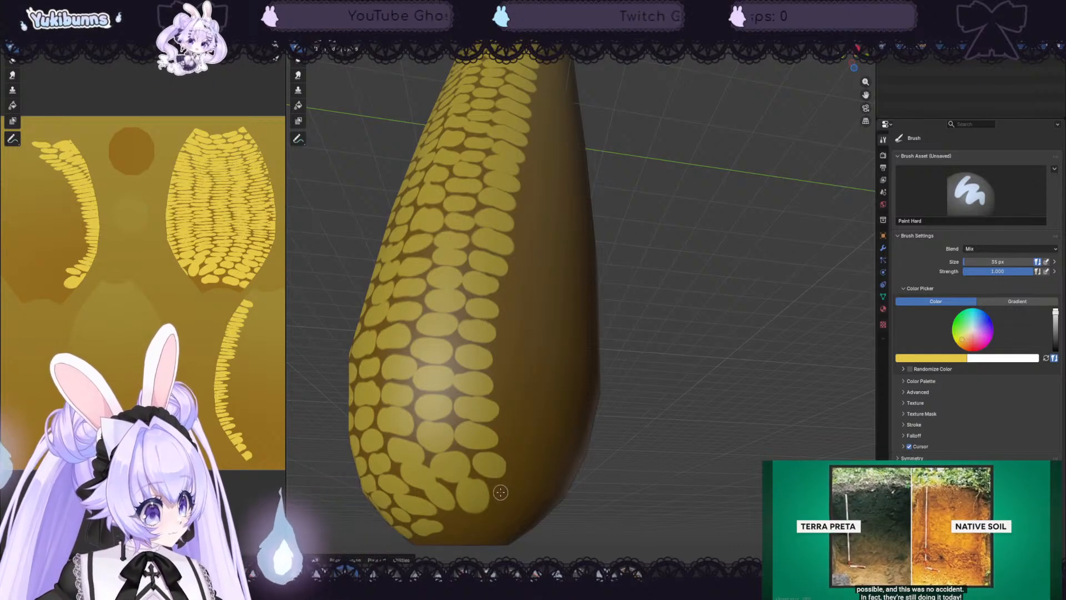
- Touch up the shape of one kernel in the middle of the painted area on the lower cob
{"action": "middle_click_drag", "start_coordinate": [677, 377], "coordinate": [709, 240]}
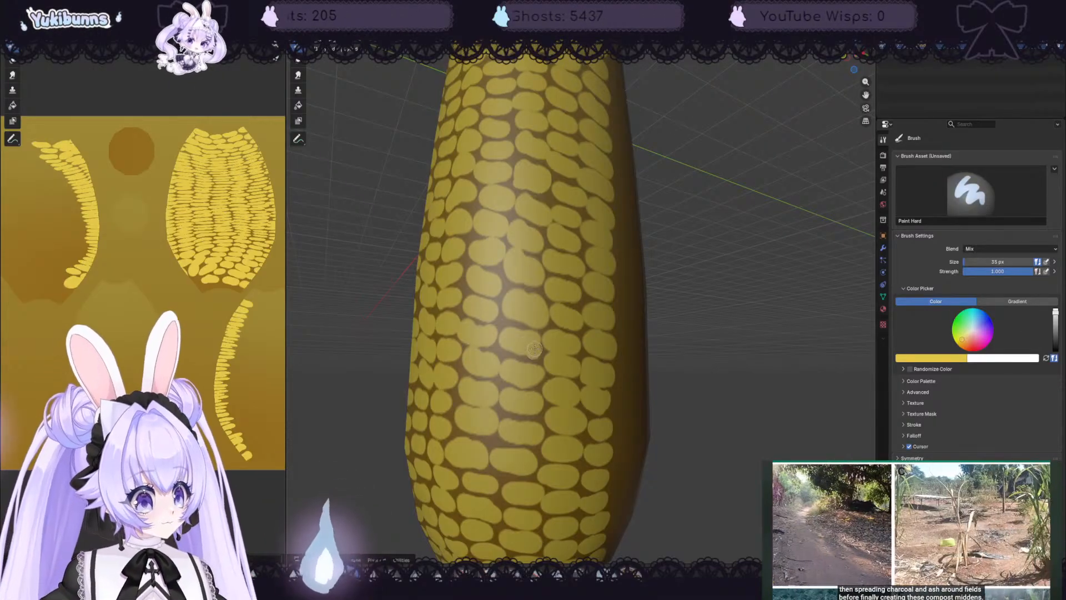
{"action": "left_click_drag", "start_coordinate": [506, 337], "coordinate": [522, 334]}
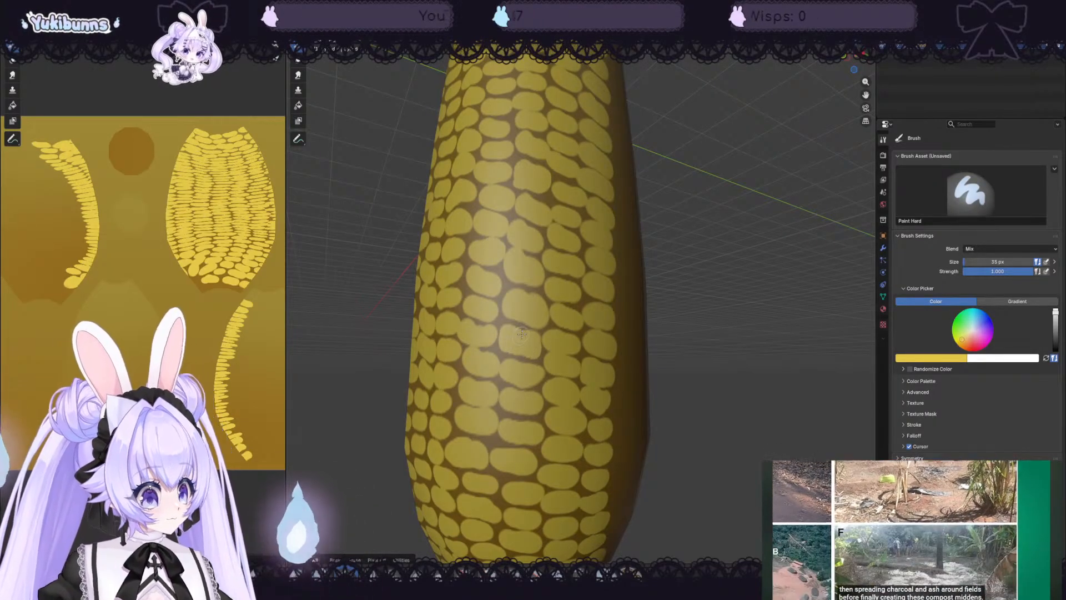
- Start another column of light yellow kernels near the tip along the opposite edge of the painted area, replacing the misjudged first dab
{"action": "scroll", "coordinate": [669, 309], "scroll_direction": "down", "scroll_amount": 5}
{"action": "middle_click_drag", "start_coordinate": [666, 316], "coordinate": [710, 354]}
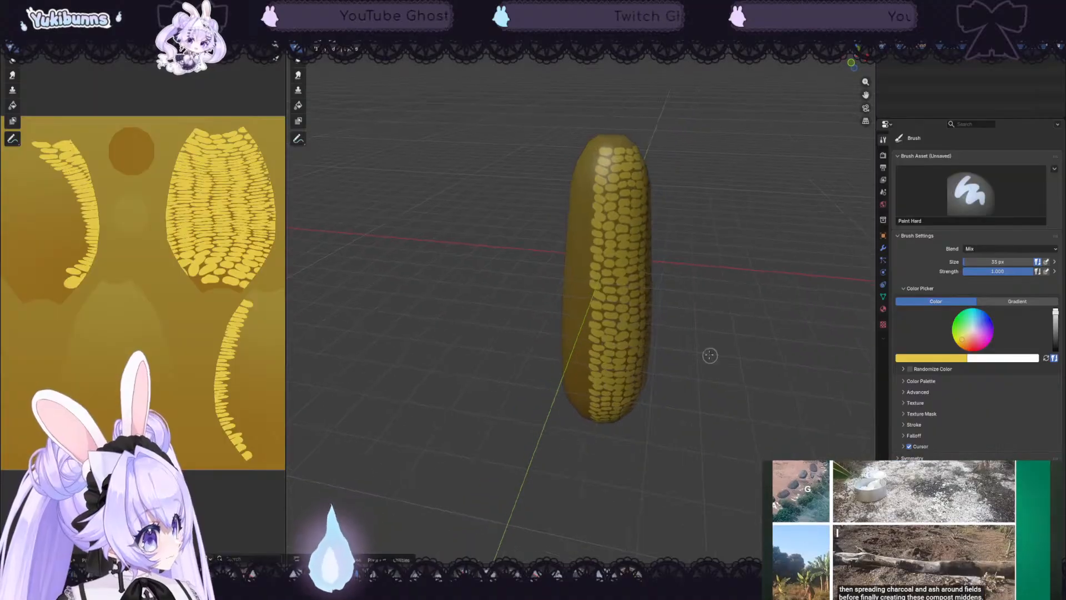
{"action": "middle_click_drag", "start_coordinate": [666, 202], "coordinate": [699, 186]}
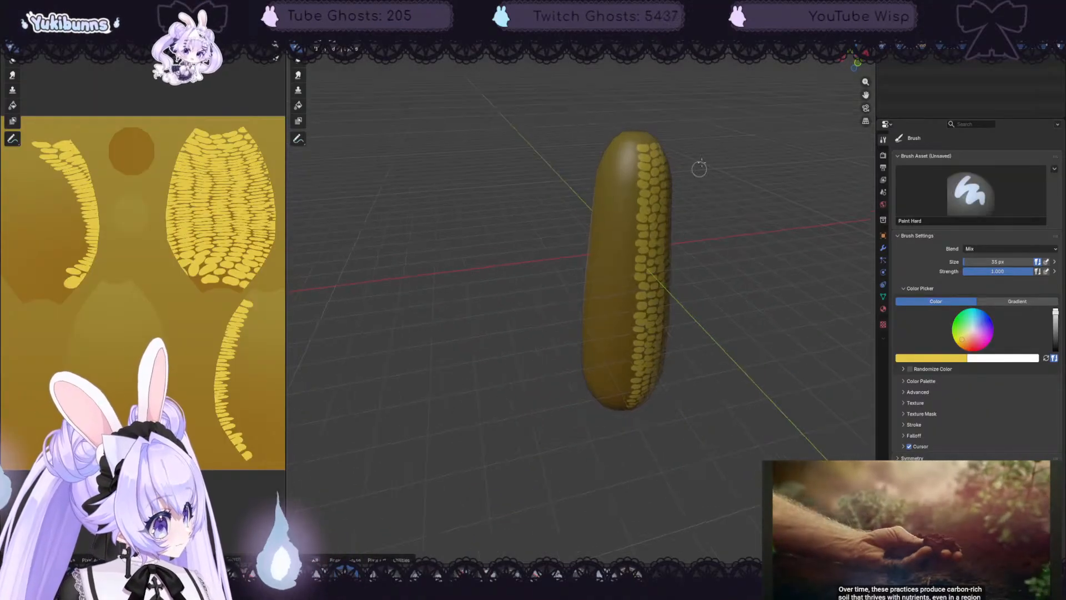
{"action": "scroll", "coordinate": [700, 166], "scroll_direction": "up", "scroll_amount": 3}
{"action": "mouse_move", "coordinate": [743, 133]}
{"action": "middle_mouse_down"}
{"action": "mouse_move", "coordinate": [744, 149]}
{"action": "mouse_move", "coordinate": [728, 151]}
{"action": "middle_mouse_up"}
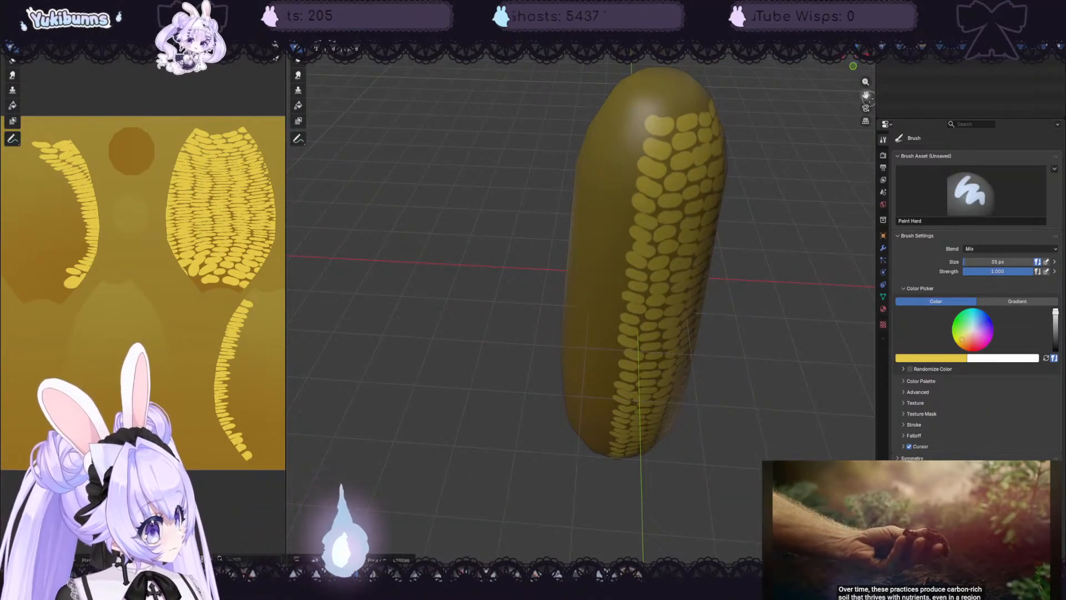
{"action": "left_click_drag", "start_coordinate": [867, 96], "coordinate": [730, 98]}
{"action": "middle_click_drag", "start_coordinate": [732, 148], "coordinate": [759, 149]}
{"action": "scroll", "coordinate": [771, 138], "scroll_direction": "up", "scroll_amount": 2}
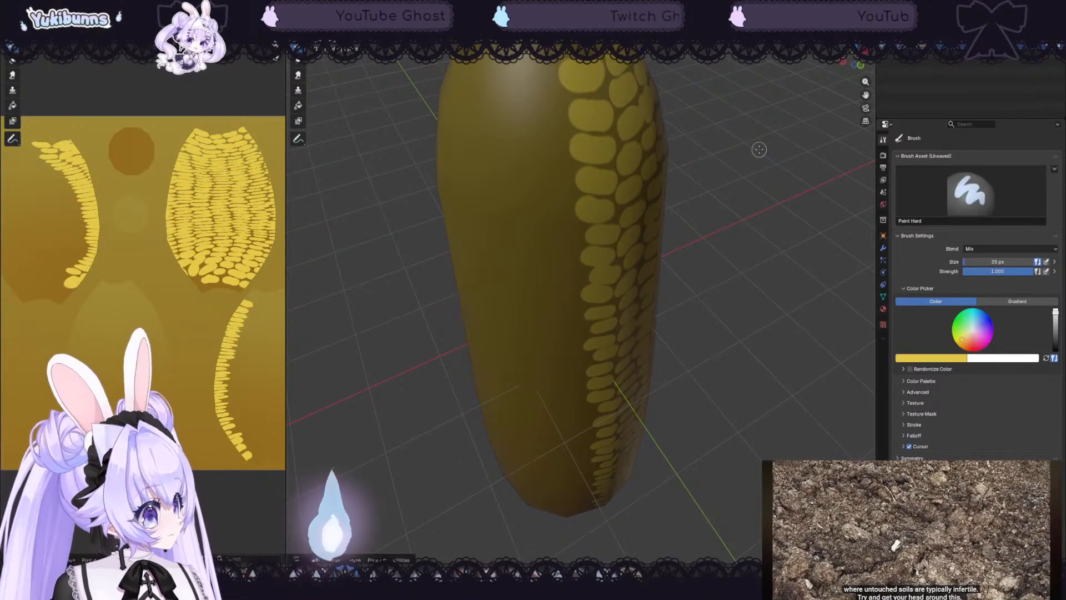
{"action": "left_click_drag", "start_coordinate": [518, 66], "coordinate": [522, 65]}
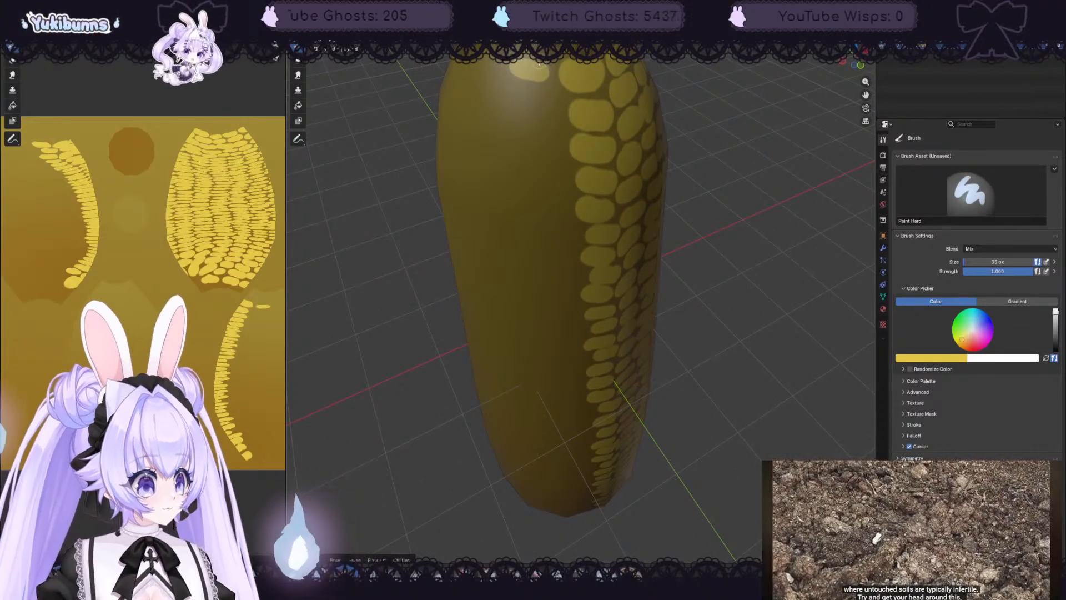
{"action": "scroll", "coordinate": [538, 63], "scroll_direction": "down", "scroll_amount": 3}
{"action": "key", "text": "ctrl+z"}
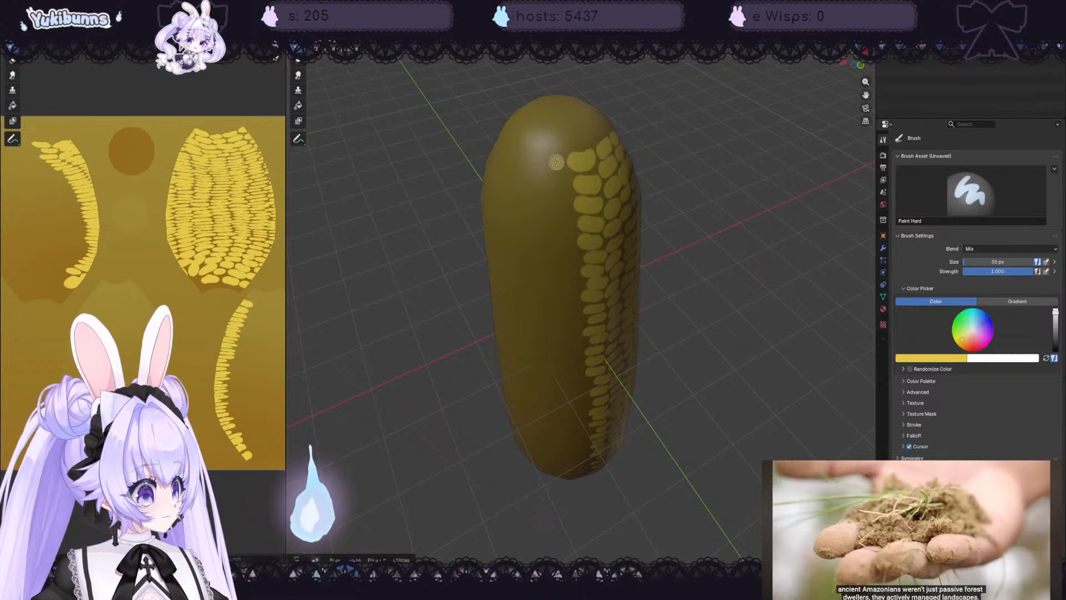
{"action": "left_click_drag", "start_coordinate": [539, 161], "coordinate": [559, 166]}
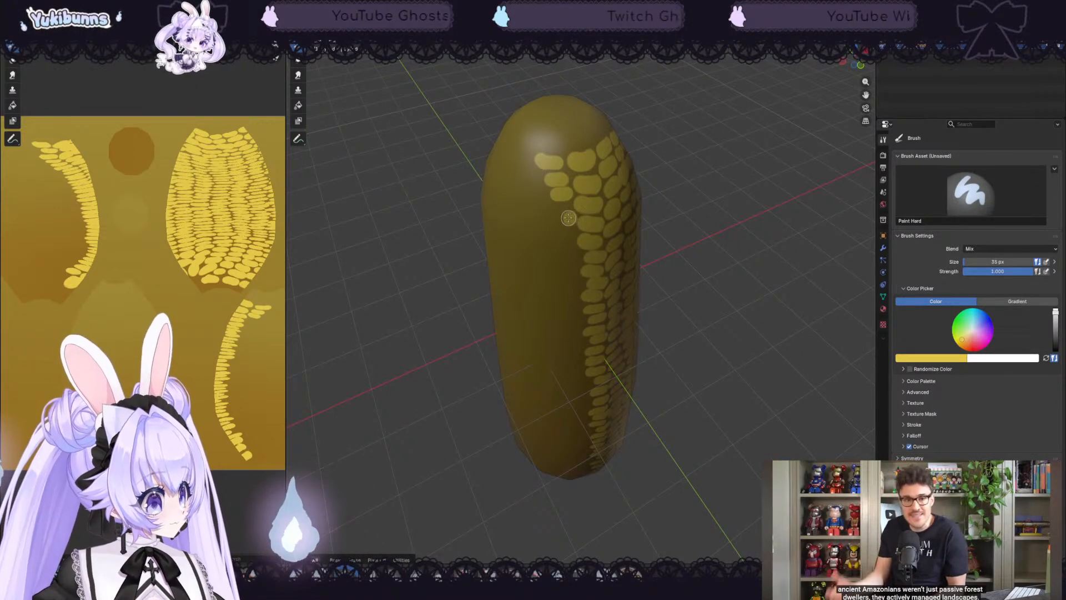
{"action": "mouse_move", "coordinate": [552, 218]}
{"action": "left_mouse_down"}
{"action": "mouse_move", "coordinate": [572, 218]}
{"action": "mouse_move", "coordinate": [573, 234]}
{"action": "mouse_move", "coordinate": [570, 204]}
{"action": "left_mouse_up"}
{"action": "left_click_drag", "start_coordinate": [574, 253], "coordinate": [563, 266]}
{"action": "middle_click_drag", "start_coordinate": [755, 236], "coordinate": [754, 217]}
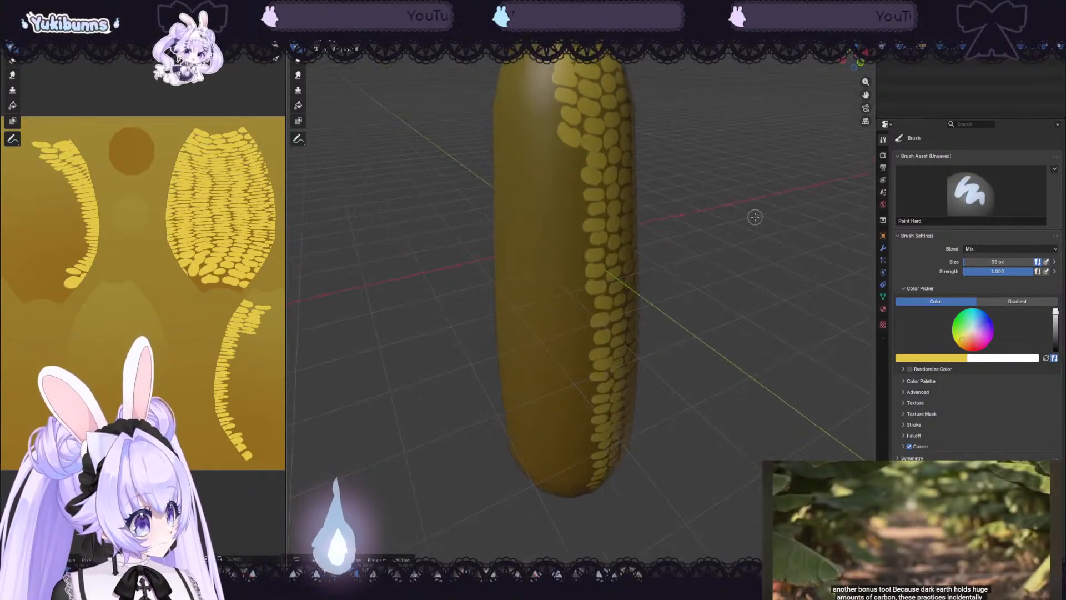
{"action": "left_click_drag", "start_coordinate": [577, 158], "coordinate": [565, 157]}
{"action": "key", "text": "ctrl+z"}
{"action": "key", "text": "ctrl+z"}
{"action": "key", "text": "ctrl+z"}
{"action": "key", "text": "ctrl+z"}
{"action": "key", "text": "ctrl+z"}
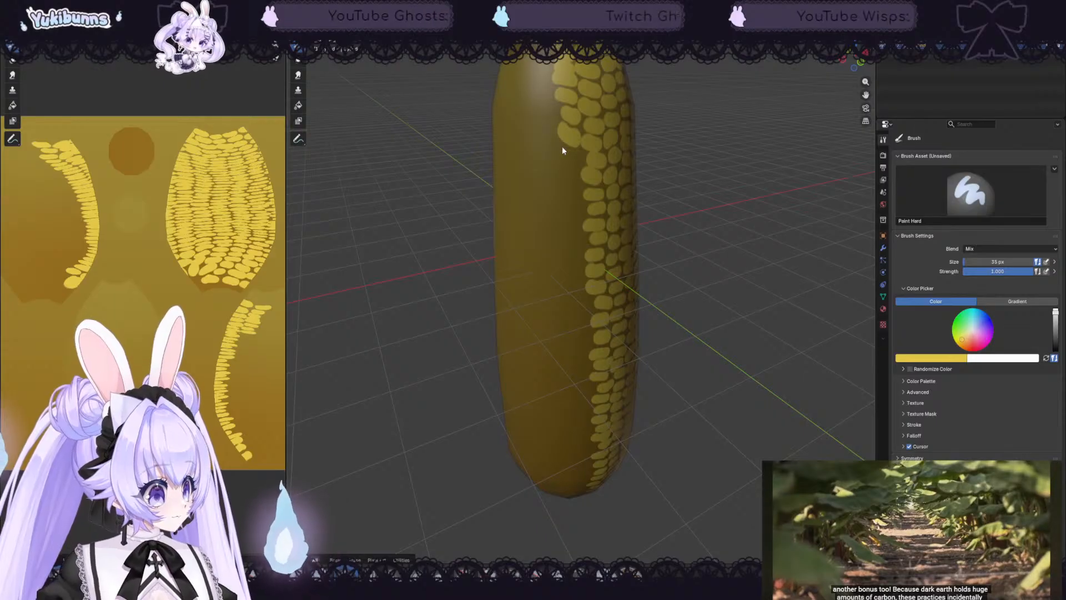
{"action": "key", "text": "ctrl+z"}
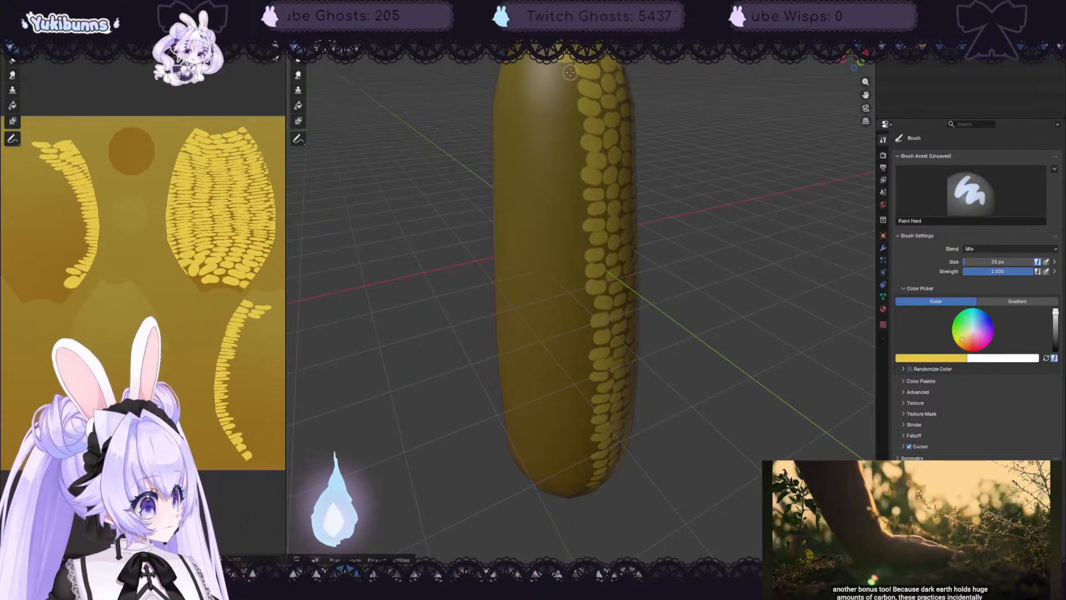
- Repaint the light yellow kernel column along the painted area's edge, from the upper section past the cob's middle, removing misplaced dabs
{"action": "mouse_move", "coordinate": [570, 72]}
{"action": "left_mouse_down"}
{"action": "mouse_move", "coordinate": [557, 71]}
{"action": "mouse_move", "coordinate": [555, 86]}
{"action": "mouse_move", "coordinate": [574, 335]}
{"action": "left_mouse_up"}
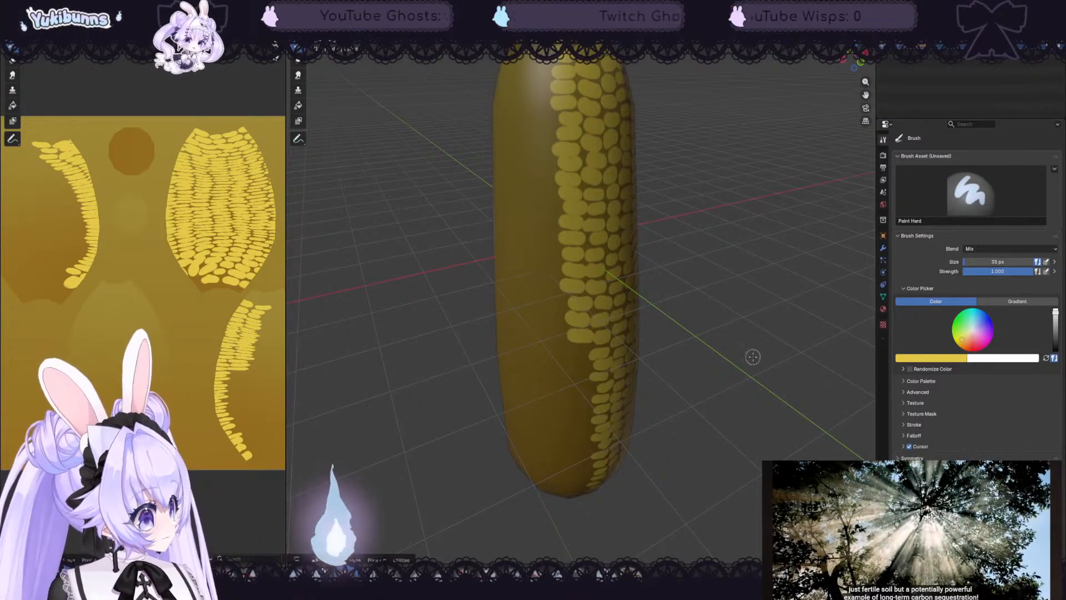
{"action": "middle_click_drag", "start_coordinate": [752, 356], "coordinate": [736, 346]}
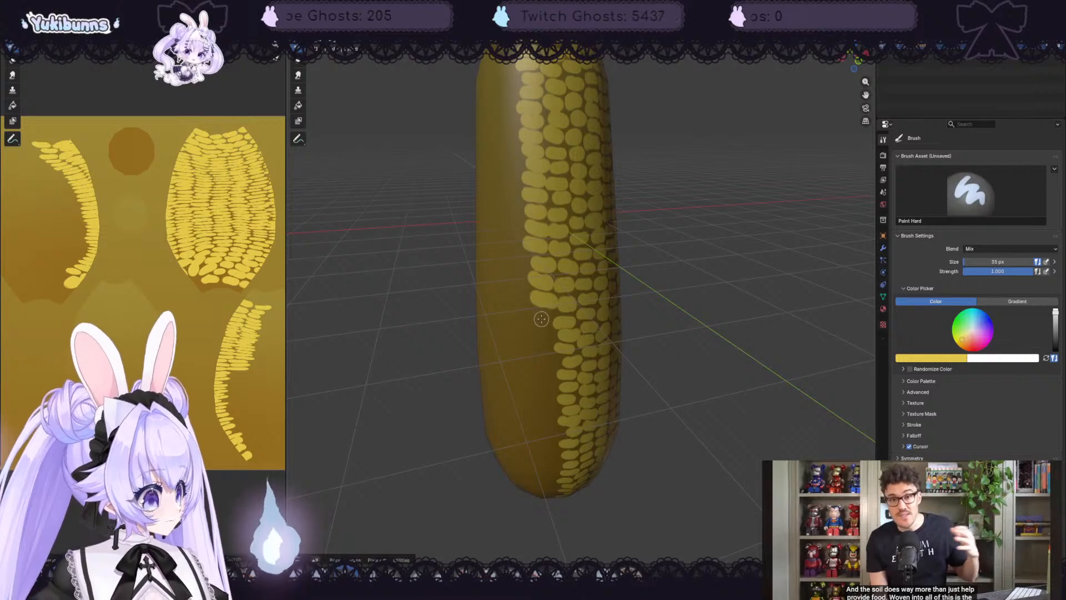
{"action": "left_click_drag", "start_coordinate": [541, 318], "coordinate": [531, 317]}
{"action": "middle_click_drag", "start_coordinate": [653, 315], "coordinate": [658, 300]}
{"action": "key", "text": "ctrl+z"}
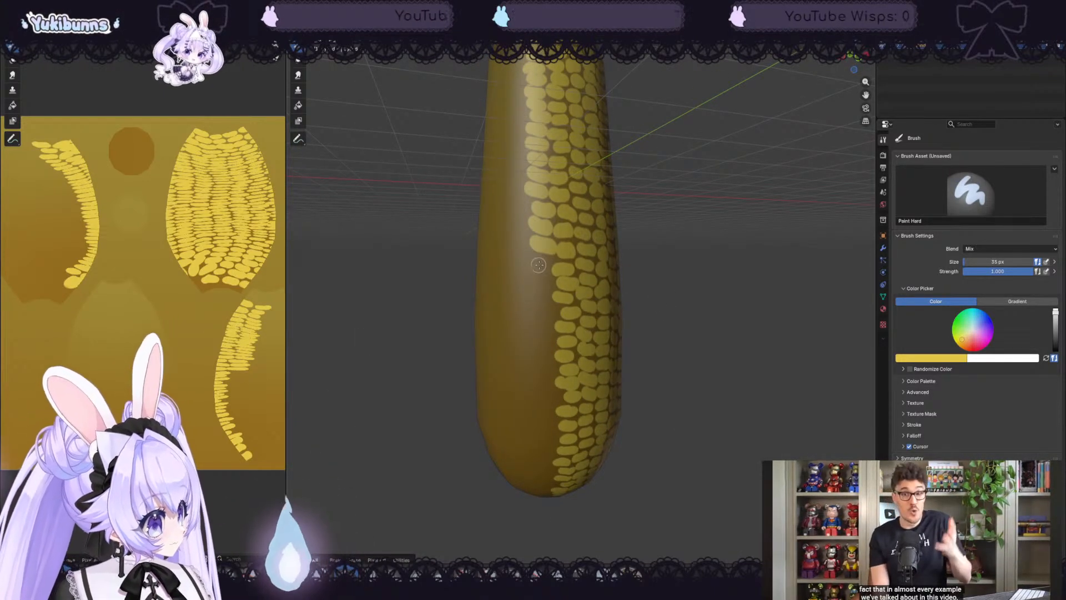
{"action": "left_click_drag", "start_coordinate": [541, 263], "coordinate": [537, 326]}
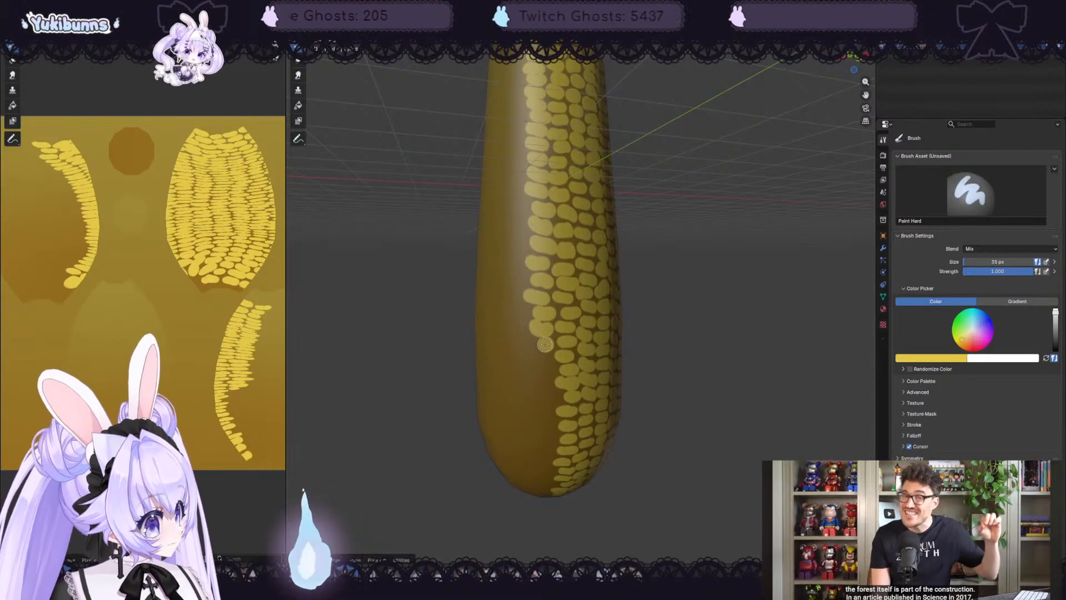
{"action": "key", "text": "ctrl+z"}
{"action": "key", "text": "ctrl+z"}
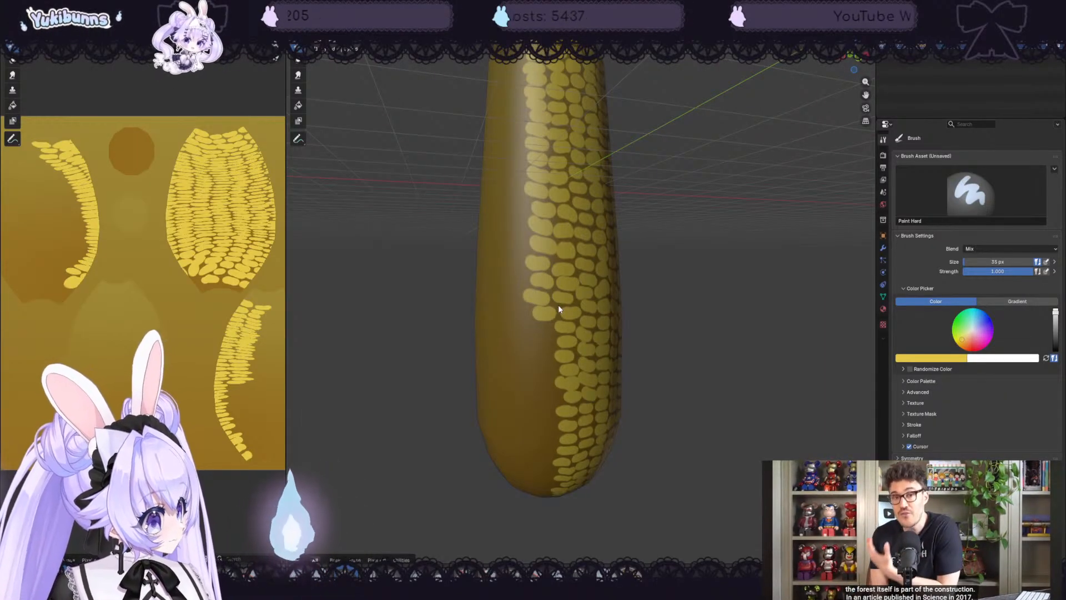
- Enlarge the brush slightly and continue the kernel column down the lower cob to its bottom end
{"action": "middle_click_drag", "start_coordinate": [742, 320], "coordinate": [744, 304]}
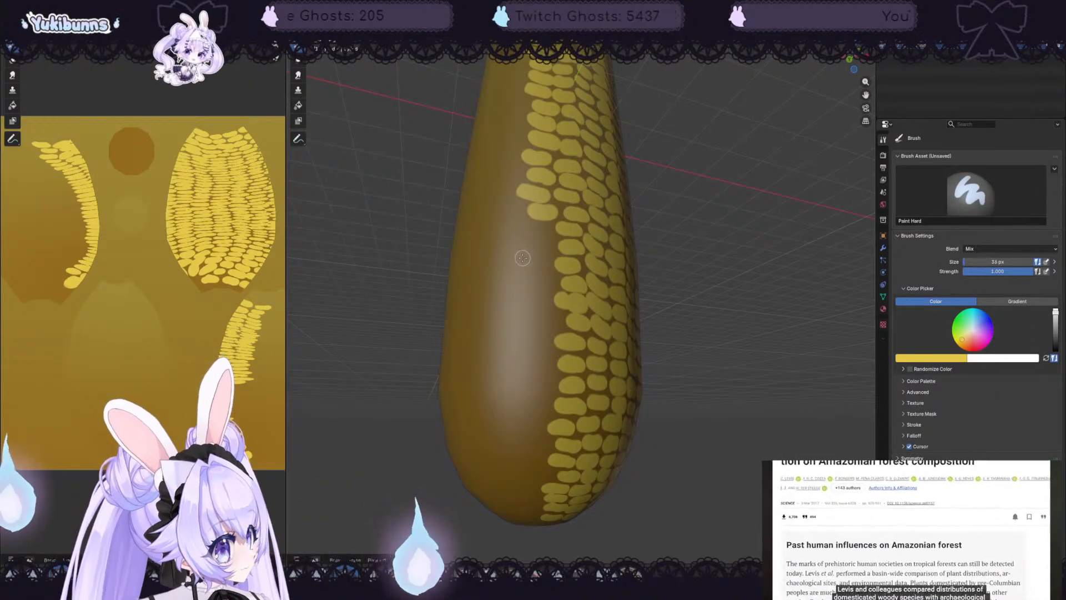
{"action": "key", "text": "bracketright"}
{"action": "mouse_move", "coordinate": [546, 228]}
{"action": "left_mouse_down"}
{"action": "mouse_move", "coordinate": [526, 232]}
{"action": "mouse_move", "coordinate": [532, 286]}
{"action": "left_mouse_up"}
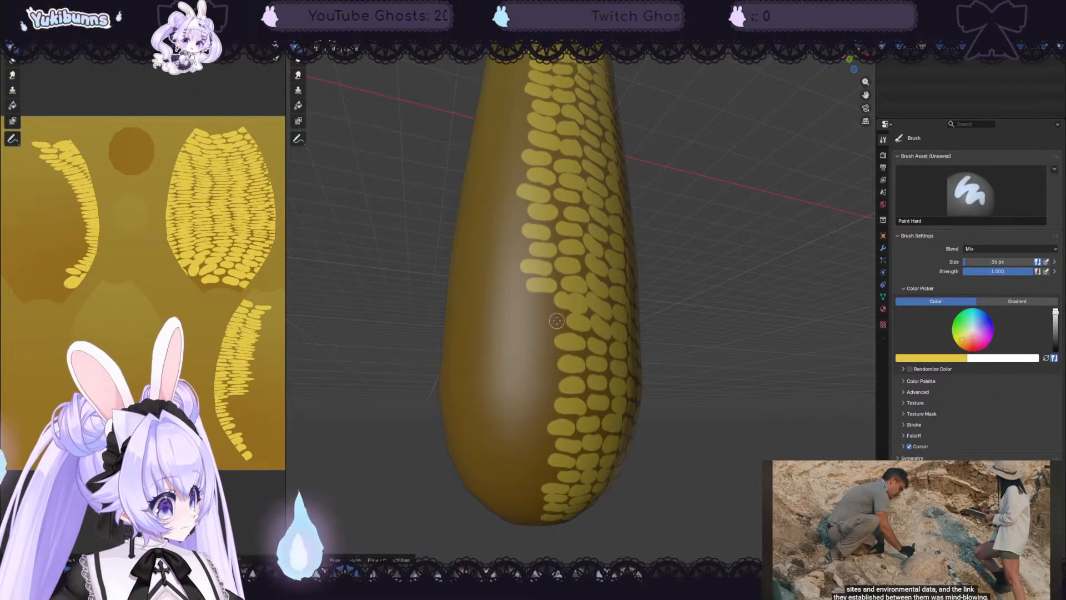
{"action": "left_click_drag", "start_coordinate": [556, 320], "coordinate": [529, 303]}
{"action": "mouse_move", "coordinate": [544, 339]}
{"action": "left_mouse_down"}
{"action": "mouse_move", "coordinate": [530, 338]}
{"action": "mouse_move", "coordinate": [538, 379]}
{"action": "mouse_move", "coordinate": [526, 379]}
{"action": "mouse_move", "coordinate": [547, 399]}
{"action": "mouse_move", "coordinate": [530, 397]}
{"action": "mouse_move", "coordinate": [526, 411]}
{"action": "mouse_move", "coordinate": [533, 471]}
{"action": "mouse_move", "coordinate": [521, 484]}
{"action": "left_mouse_up"}
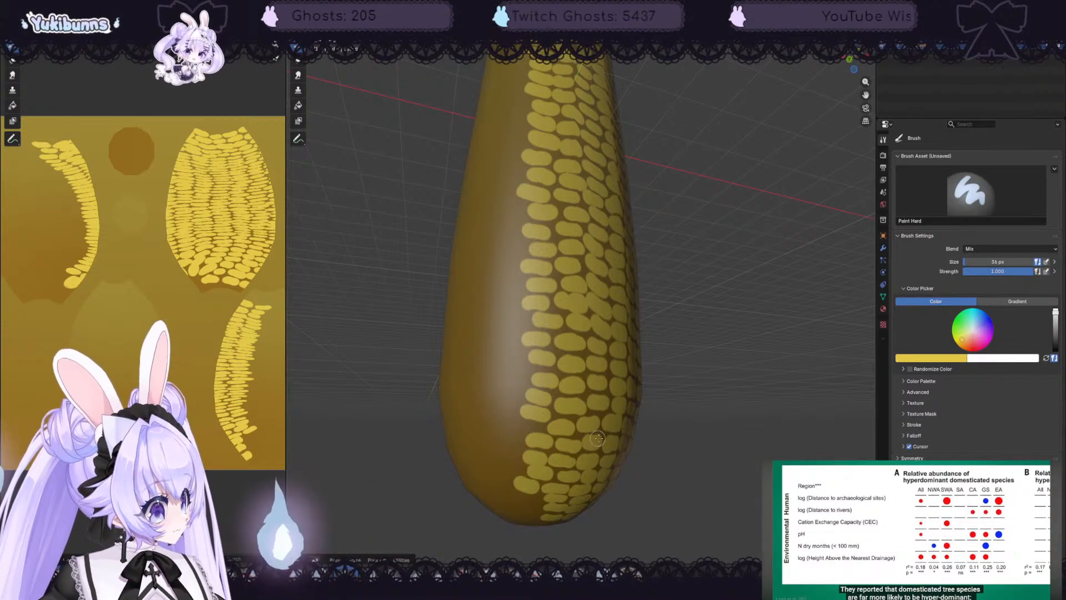
{"action": "middle_click_drag", "start_coordinate": [598, 439], "coordinate": [558, 401]}
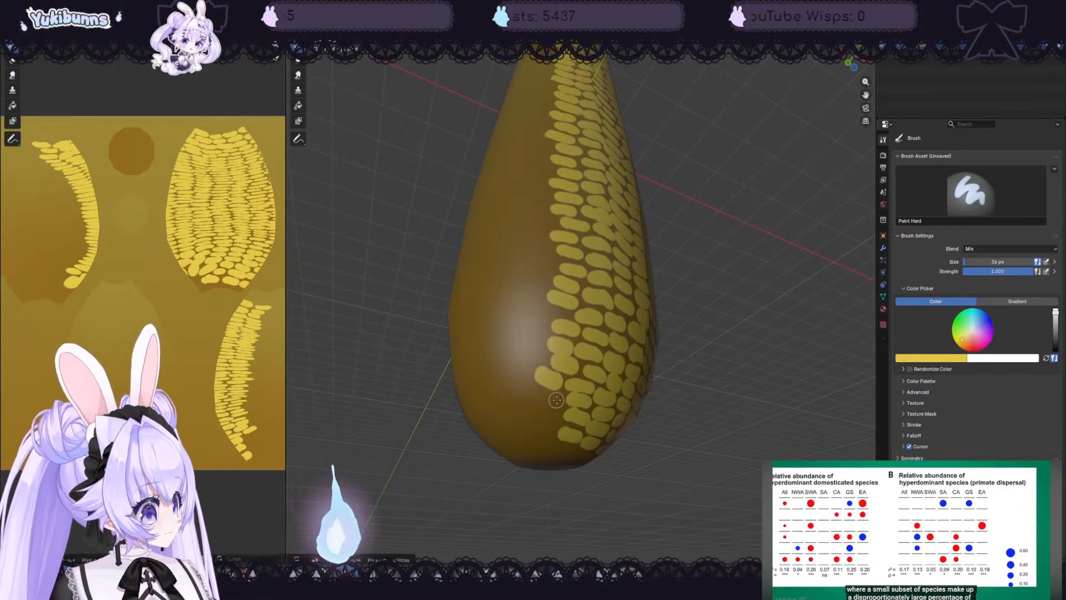
{"action": "mouse_move", "coordinate": [556, 400]}
{"action": "left_mouse_down"}
{"action": "mouse_move", "coordinate": [557, 412]}
{"action": "mouse_move", "coordinate": [532, 429]}
{"action": "left_mouse_up"}
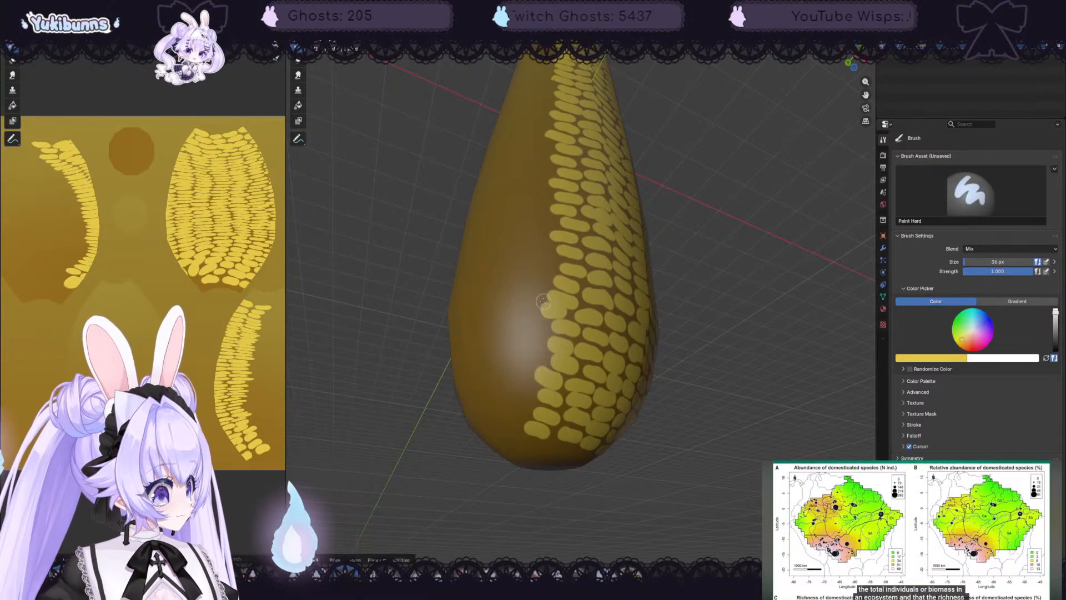
- Start another column of light yellow kernels at the tip beside the finished one, redoing the kernels below the first dab
{"action": "scroll", "coordinate": [543, 301], "scroll_direction": "down", "scroll_amount": 8}
{"action": "middle_click_drag", "start_coordinate": [592, 310], "coordinate": [588, 247]}
{"action": "scroll", "coordinate": [611, 255], "scroll_direction": "up", "scroll_amount": 3}
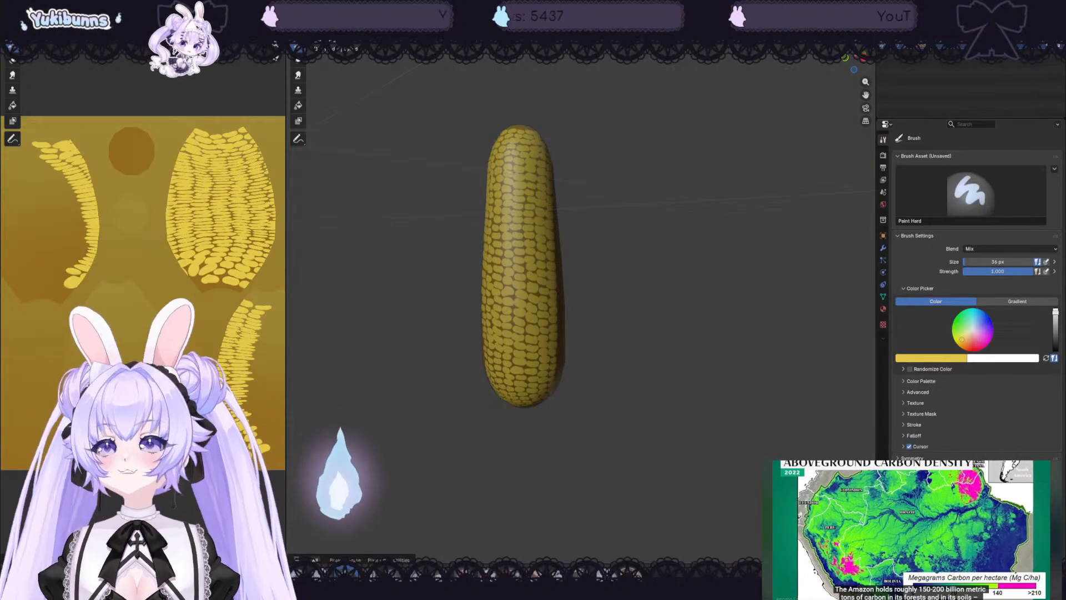
{"action": "middle_click_drag", "start_coordinate": [611, 190], "coordinate": [736, 185]}
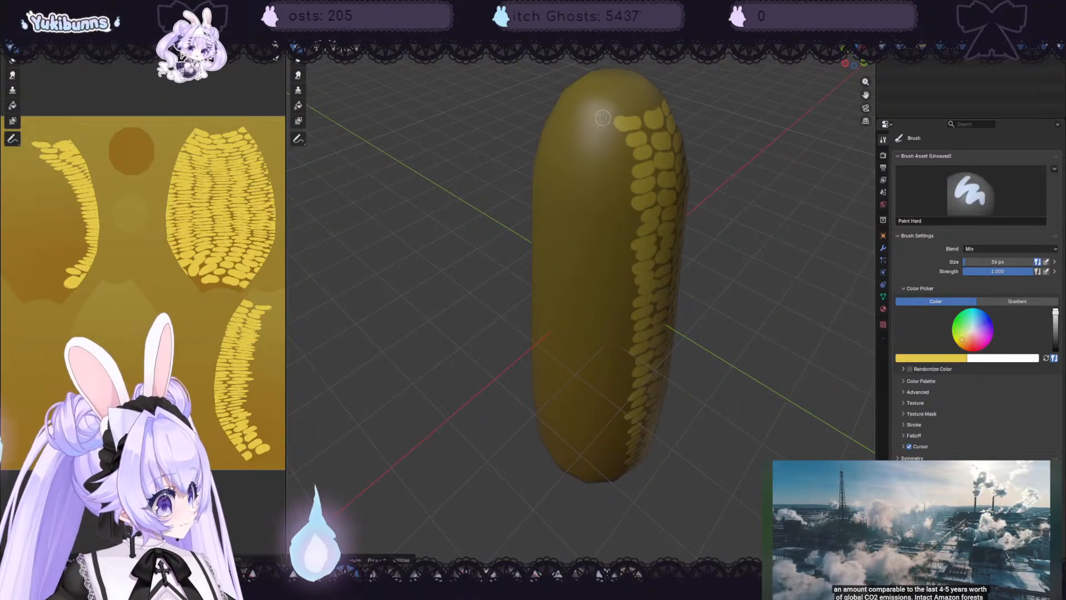
{"action": "left_click_drag", "start_coordinate": [603, 118], "coordinate": [614, 161]}
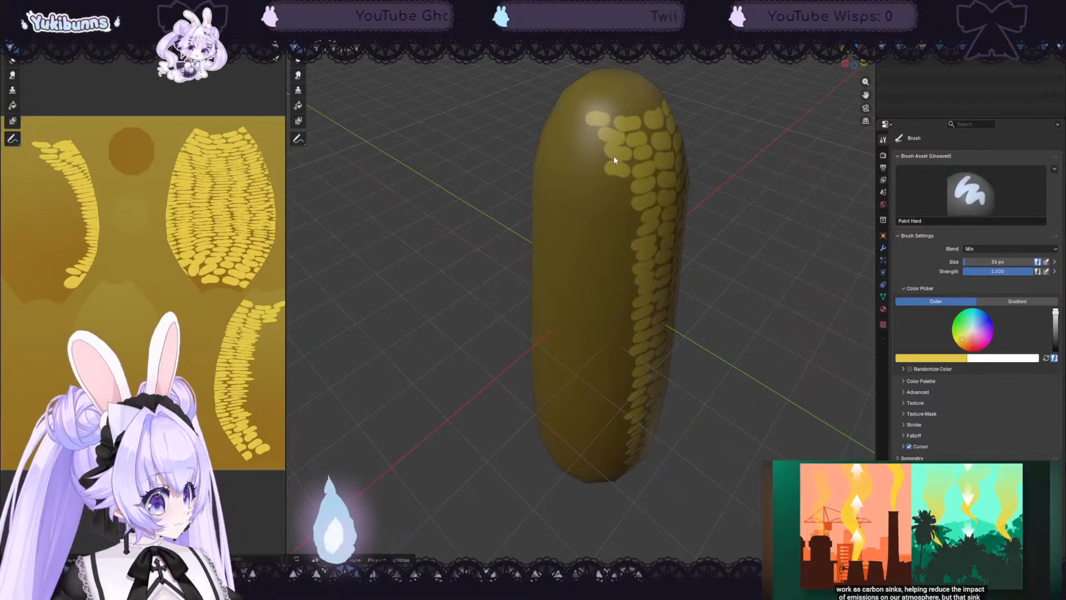
{"action": "key", "text": "ctrl+z"}
{"action": "key", "text": "ctrl+z"}
{"action": "key", "text": "ctrl+z"}
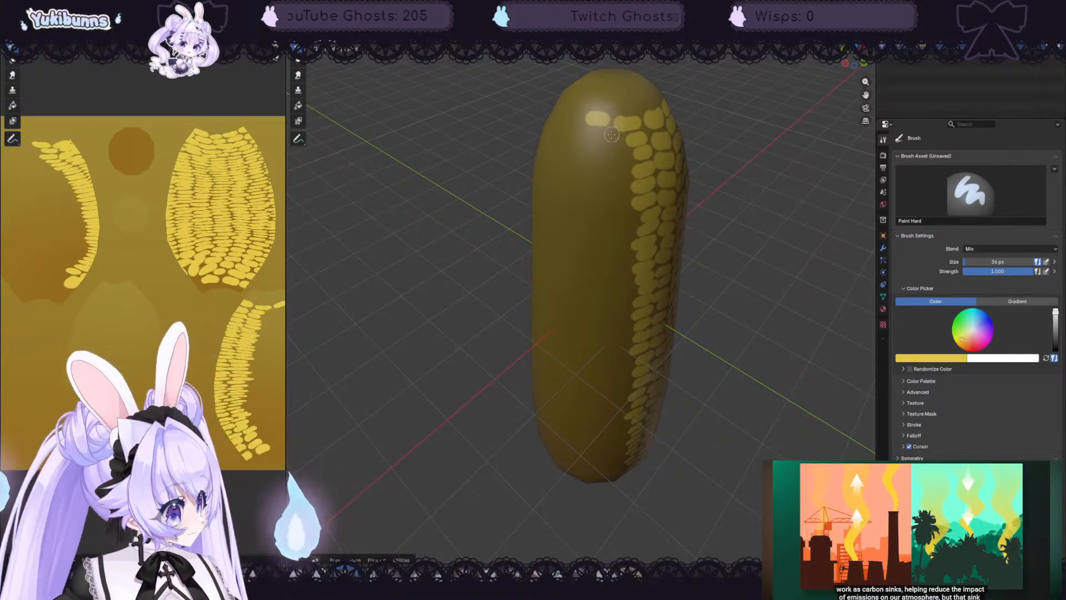
{"action": "left_click_drag", "start_coordinate": [611, 135], "coordinate": [614, 181]}
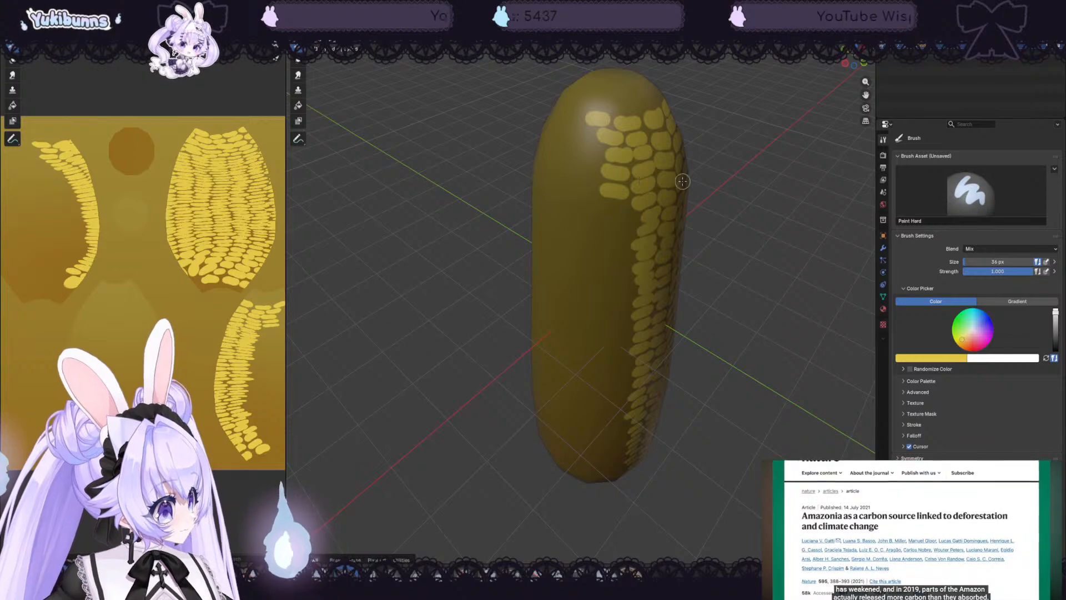
- Extend the new kernel column from the upper section through the cob's middle into the lower section
{"action": "middle_click_drag", "start_coordinate": [773, 187], "coordinate": [759, 175]}
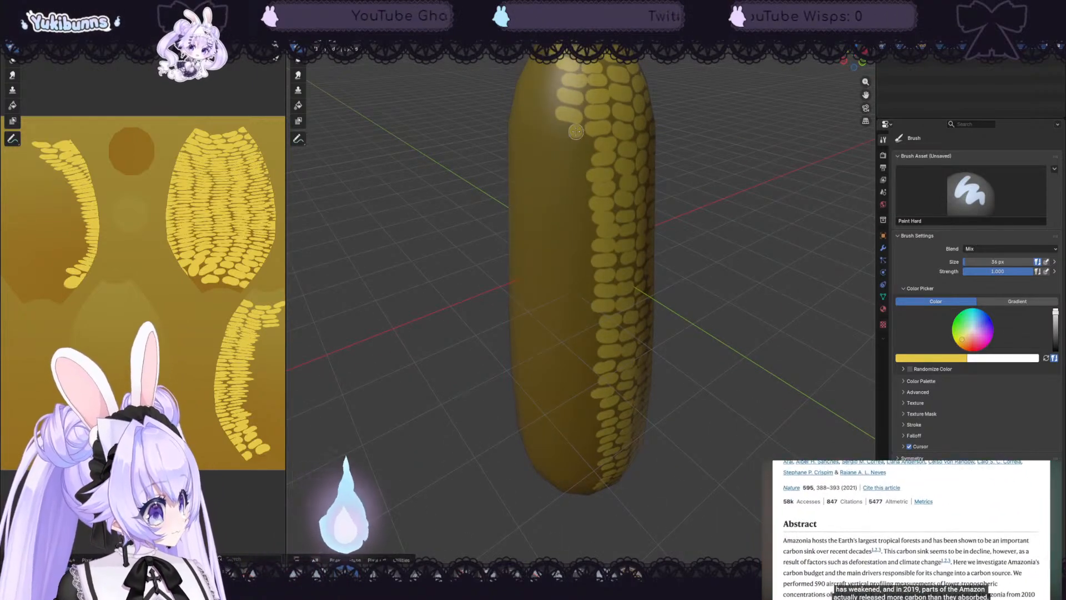
{"action": "left_click_drag", "start_coordinate": [576, 132], "coordinate": [571, 244]}
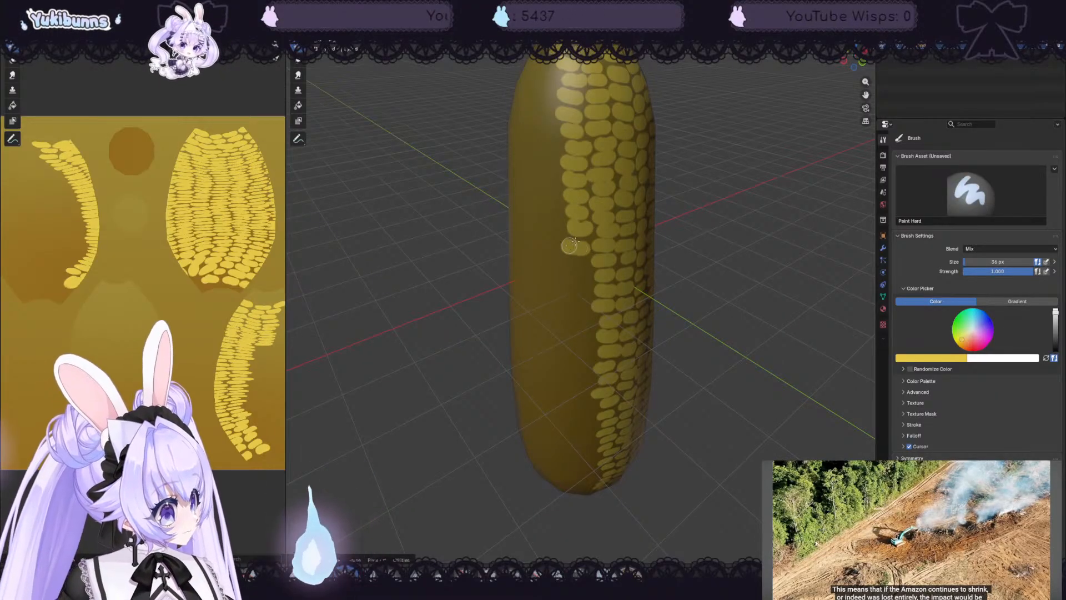
{"action": "middle_click_drag", "start_coordinate": [754, 255], "coordinate": [753, 249]}
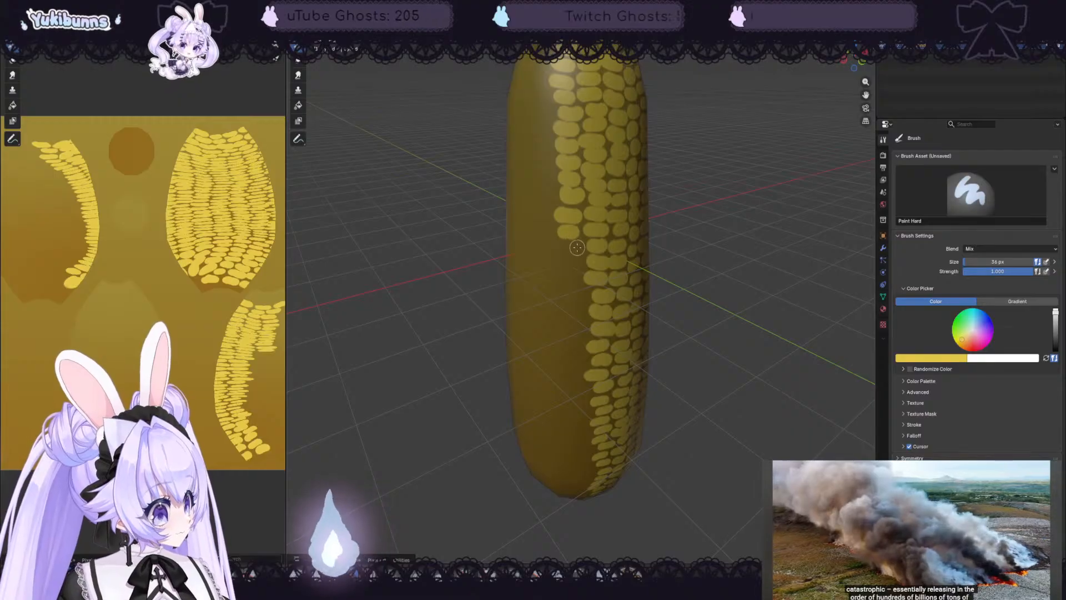
{"action": "mouse_move", "coordinate": [583, 249]}
{"action": "left_mouse_down"}
{"action": "mouse_move", "coordinate": [563, 250]}
{"action": "mouse_move", "coordinate": [583, 293]}
{"action": "mouse_move", "coordinate": [568, 344]}
{"action": "mouse_move", "coordinate": [577, 361]}
{"action": "left_mouse_up"}
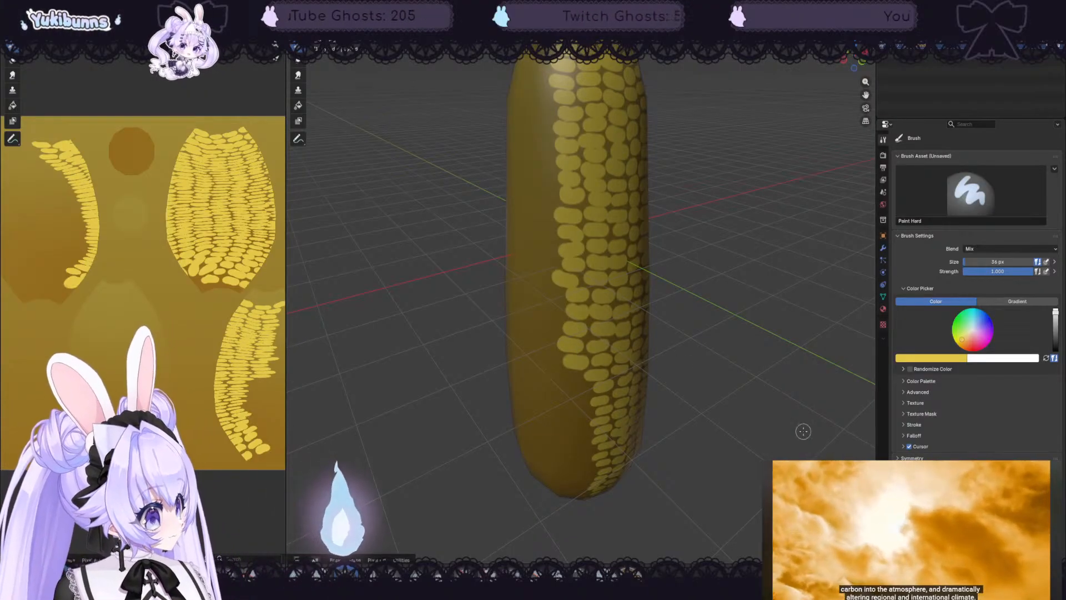
{"action": "middle_click_drag", "start_coordinate": [803, 431], "coordinate": [797, 400]}
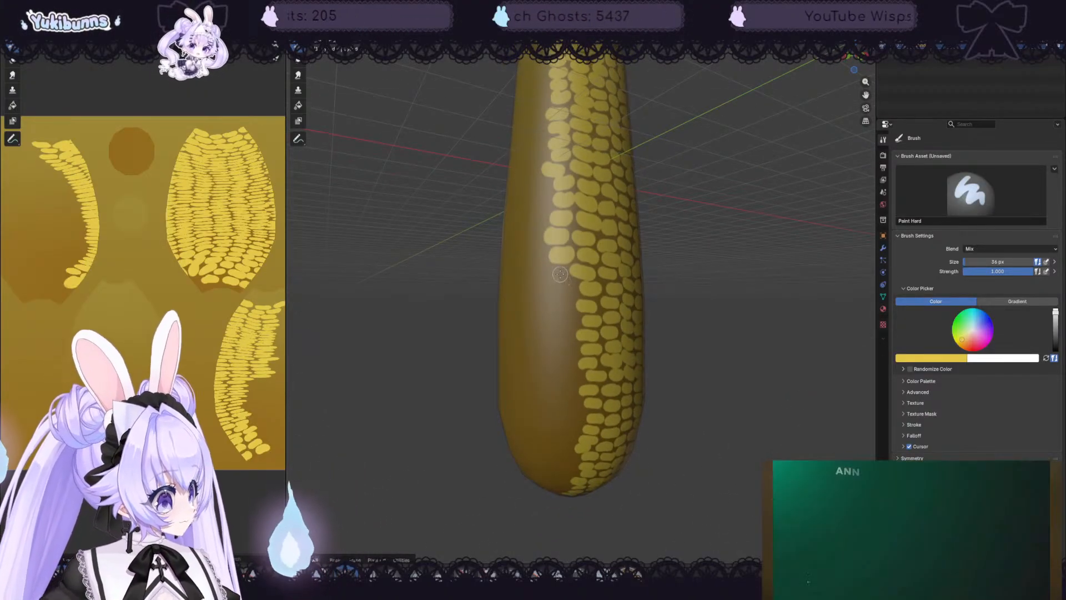
{"action": "mouse_move", "coordinate": [572, 289]}
{"action": "left_mouse_down"}
{"action": "mouse_move", "coordinate": [559, 306]}
{"action": "mouse_move", "coordinate": [571, 354]}
{"action": "mouse_move", "coordinate": [561, 401]}
{"action": "left_mouse_up"}
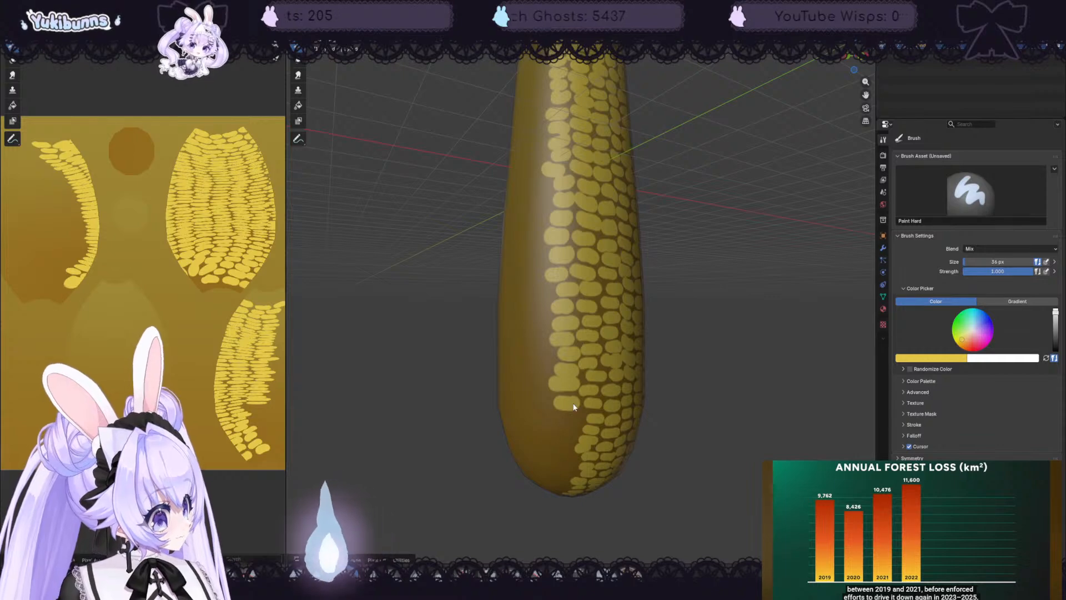
- Set the brush size to 35 px and paint the column's remaining kernels down to the cob's bottom end
{"action": "mouse_move", "coordinate": [623, 381]}
{"action": "middle_mouse_down"}
{"action": "mouse_move", "coordinate": [664, 372]}
{"action": "mouse_move", "coordinate": [668, 347]}
{"action": "middle_mouse_up"}
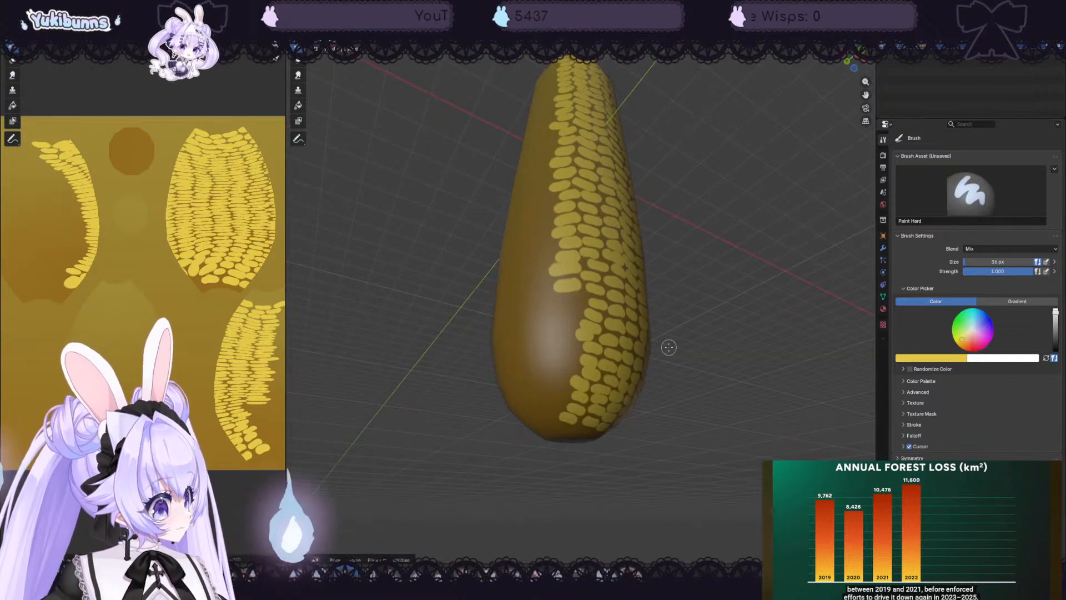
{"action": "left_click_drag", "start_coordinate": [549, 413], "coordinate": [554, 406]}
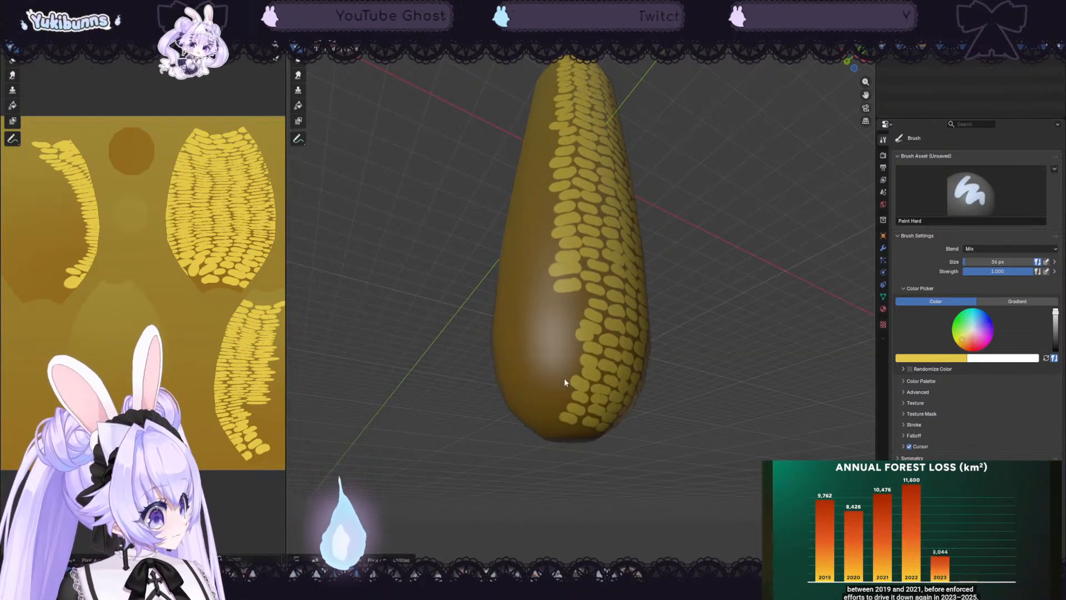
{"action": "double_click", "coordinate": [1022, 261]}
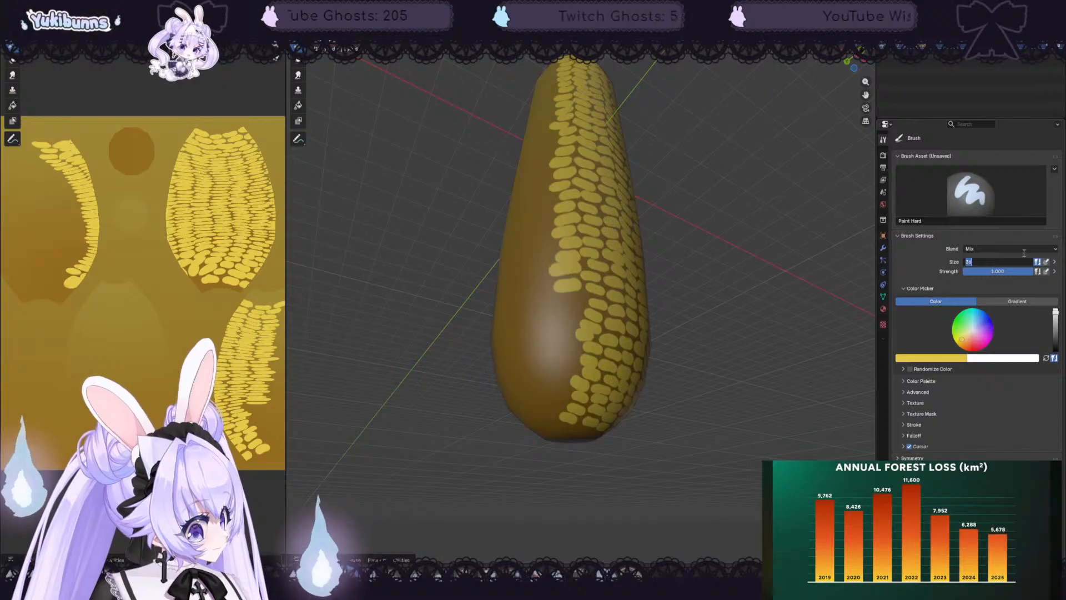
{"action": "type", "text": "35"}
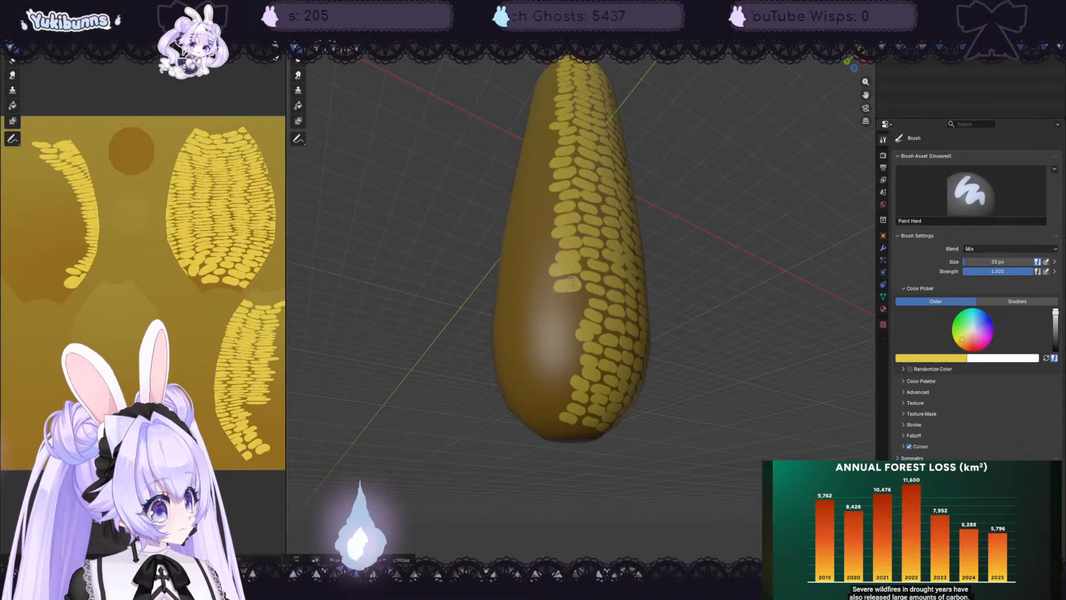
{"action": "left_click_drag", "start_coordinate": [580, 298], "coordinate": [568, 299]}
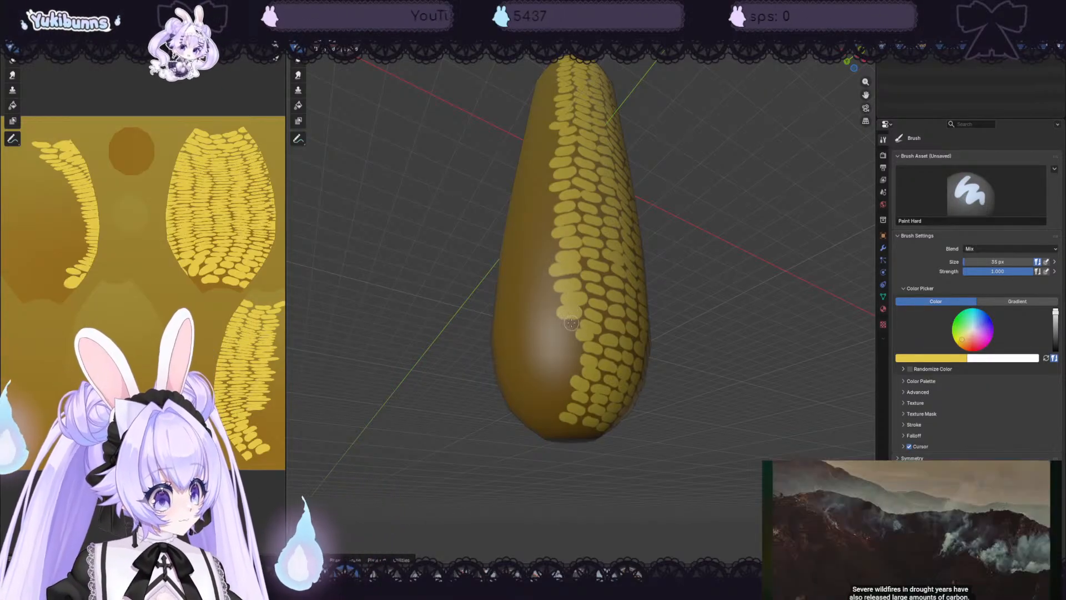
{"action": "mouse_move", "coordinate": [574, 346]}
{"action": "left_mouse_down"}
{"action": "mouse_move", "coordinate": [563, 344]}
{"action": "mouse_move", "coordinate": [544, 417]}
{"action": "left_mouse_up"}
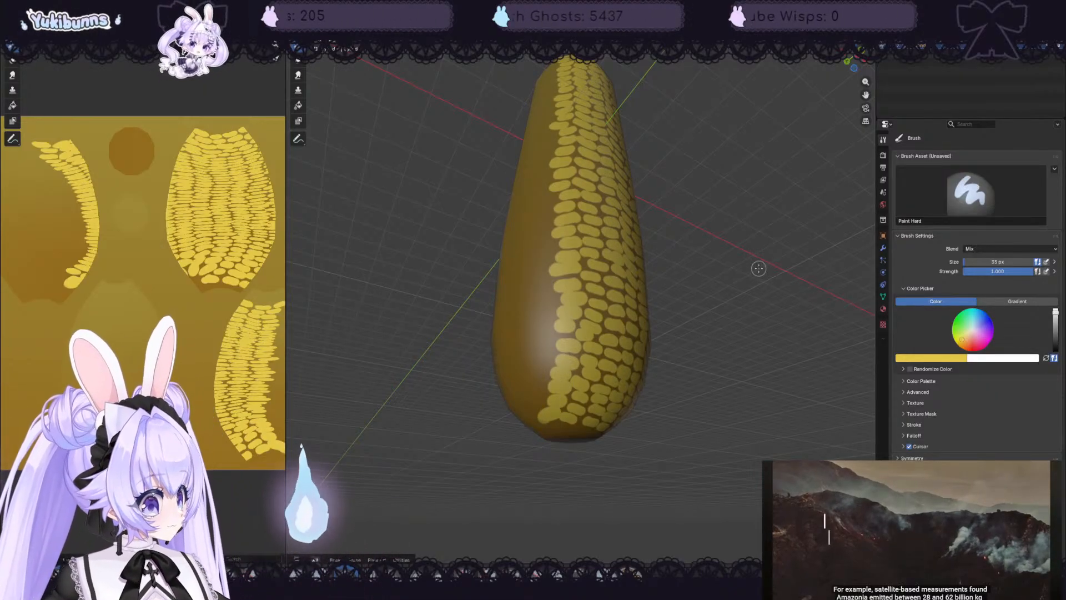
- Begin the next column of light yellow kernels at the tip along the bare edge and paint it down the upper section
{"action": "middle_click_drag", "start_coordinate": [759, 269], "coordinate": [776, 350]}
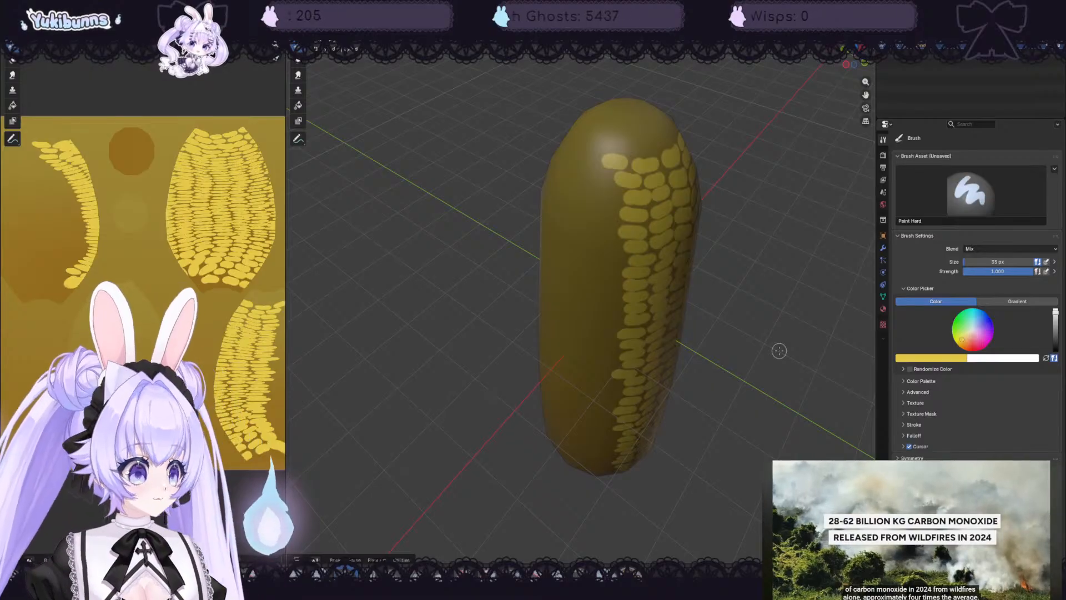
{"action": "left_click", "coordinate": [585, 149]}
{"action": "left_click", "coordinate": [598, 166]}
{"action": "left_click", "coordinate": [609, 179]}
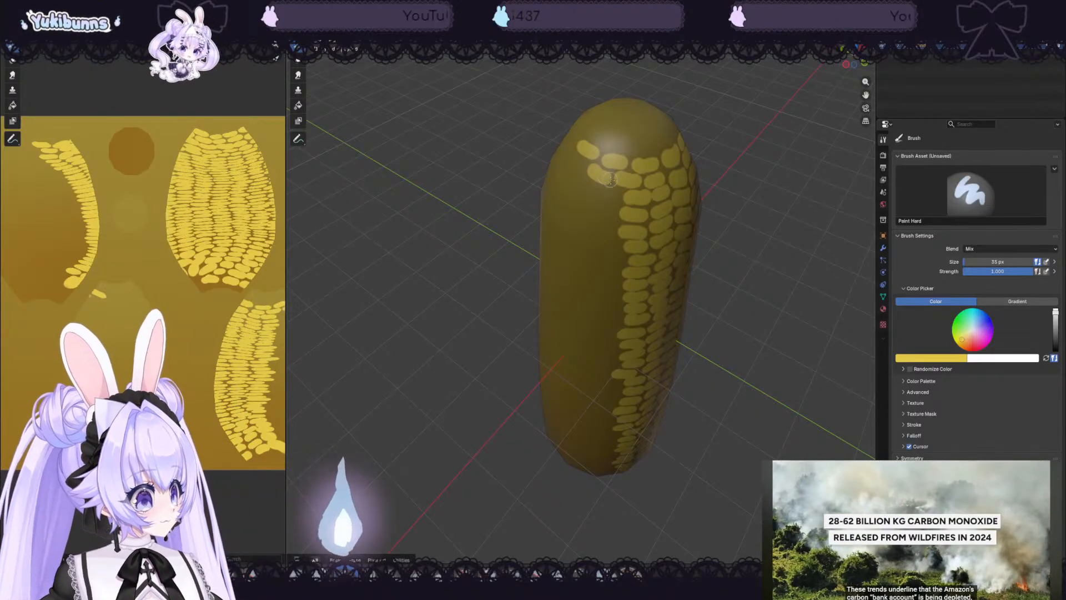
{"action": "left_click", "coordinate": [610, 194]}
{"action": "left_click", "coordinate": [606, 210]}
{"action": "left_click", "coordinate": [601, 225]}
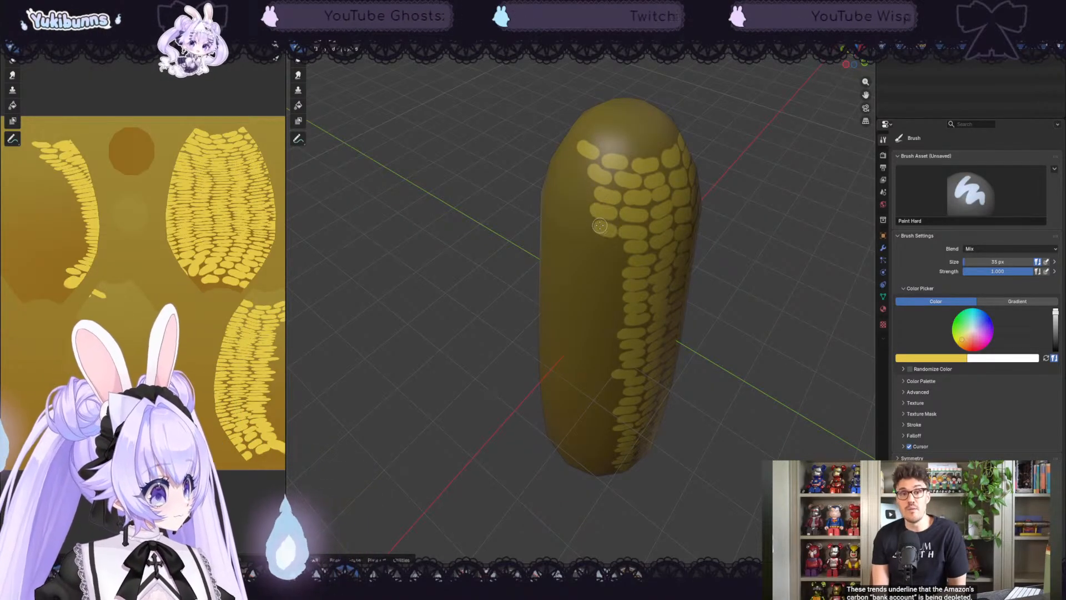
{"action": "mouse_move", "coordinate": [615, 245]}
{"action": "left_mouse_down"}
{"action": "mouse_move", "coordinate": [605, 243]}
{"action": "mouse_move", "coordinate": [617, 264]}
{"action": "mouse_move", "coordinate": [603, 259]}
{"action": "left_mouse_up"}
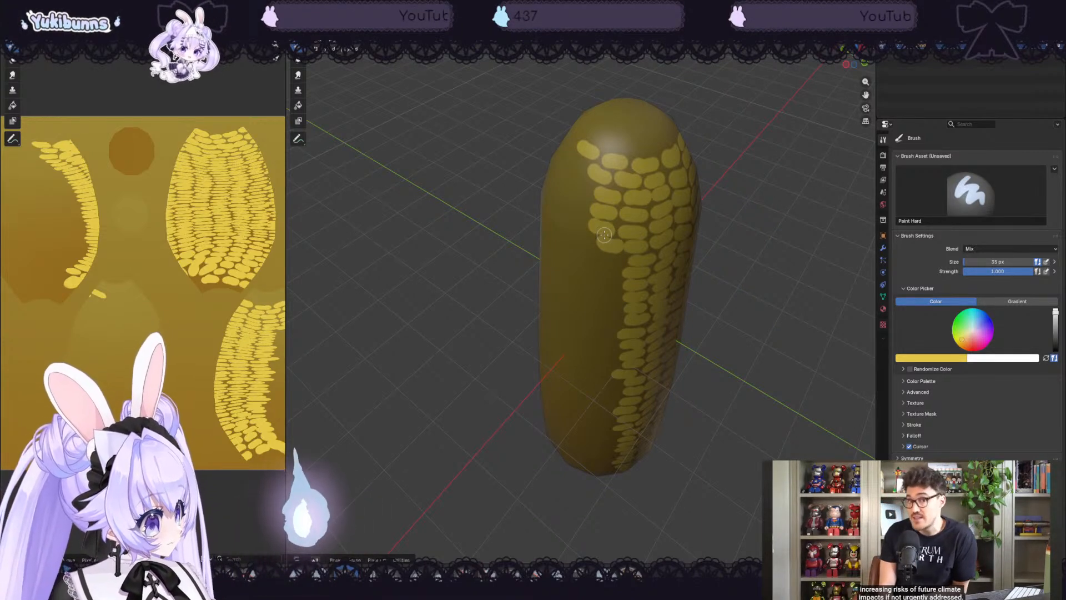
{"action": "middle_click_drag", "start_coordinate": [724, 244], "coordinate": [746, 218]}
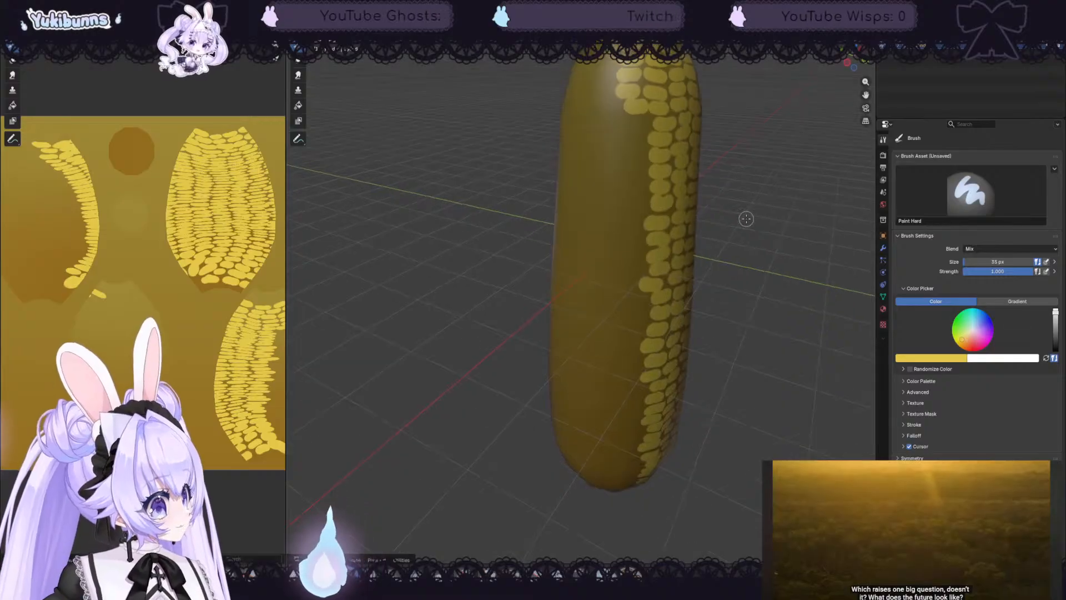
- Extend the current column of light yellow kernels from the cob's upper section through the middle into the lower section
{"action": "mouse_move", "coordinate": [643, 121]}
{"action": "left_mouse_down"}
{"action": "mouse_move", "coordinate": [629, 121]}
{"action": "mouse_move", "coordinate": [639, 141]}
{"action": "mouse_move", "coordinate": [628, 138]}
{"action": "left_mouse_up"}
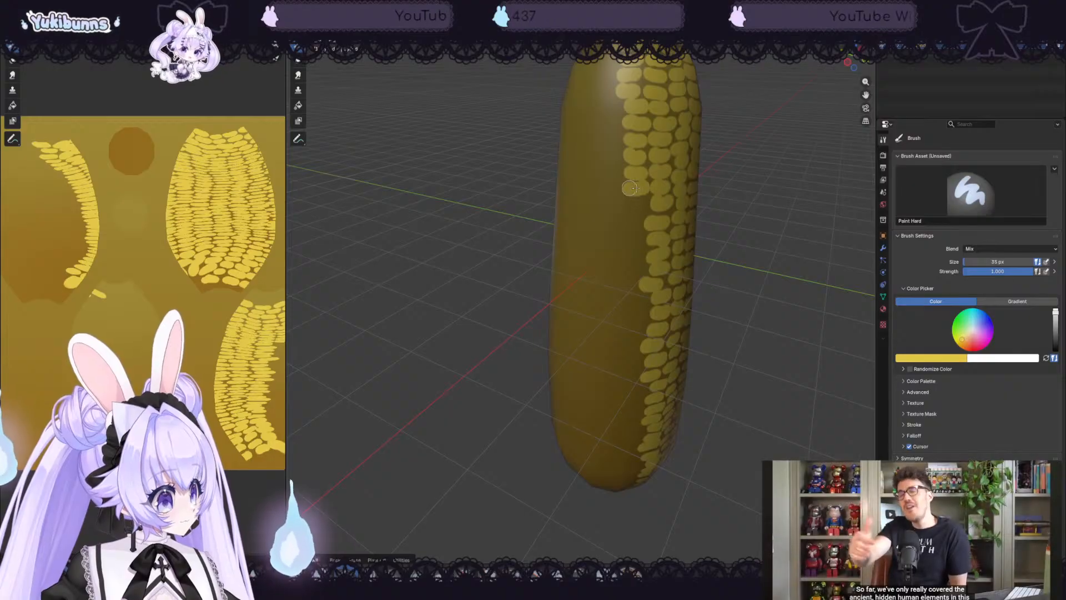
{"action": "mouse_move", "coordinate": [638, 222]}
{"action": "left_mouse_down"}
{"action": "mouse_move", "coordinate": [627, 222]}
{"action": "mouse_move", "coordinate": [634, 239]}
{"action": "mouse_move", "coordinate": [625, 240]}
{"action": "mouse_move", "coordinate": [621, 289]}
{"action": "mouse_move", "coordinate": [622, 350]}
{"action": "mouse_move", "coordinate": [637, 362]}
{"action": "left_mouse_up"}
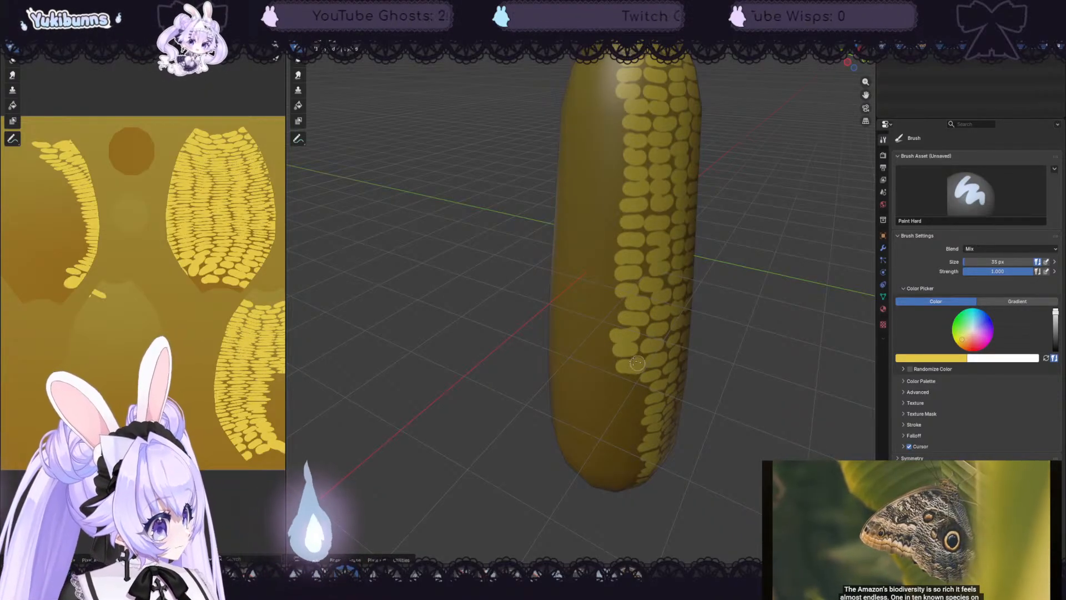
{"action": "middle_click_drag", "start_coordinate": [783, 373], "coordinate": [776, 362]}
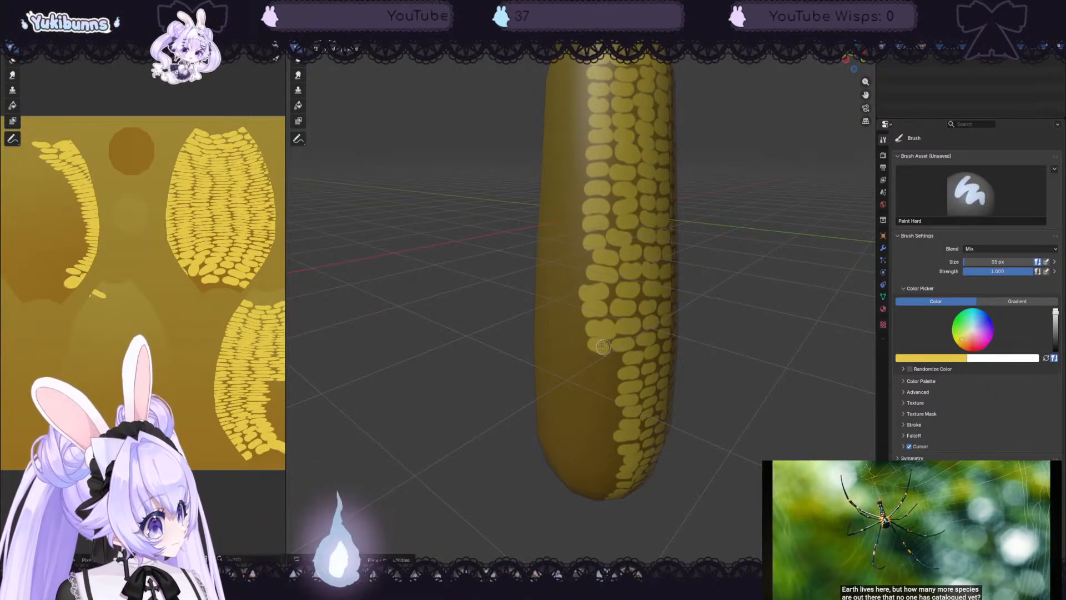
{"action": "middle_click_drag", "start_coordinate": [744, 341], "coordinate": [743, 316]}
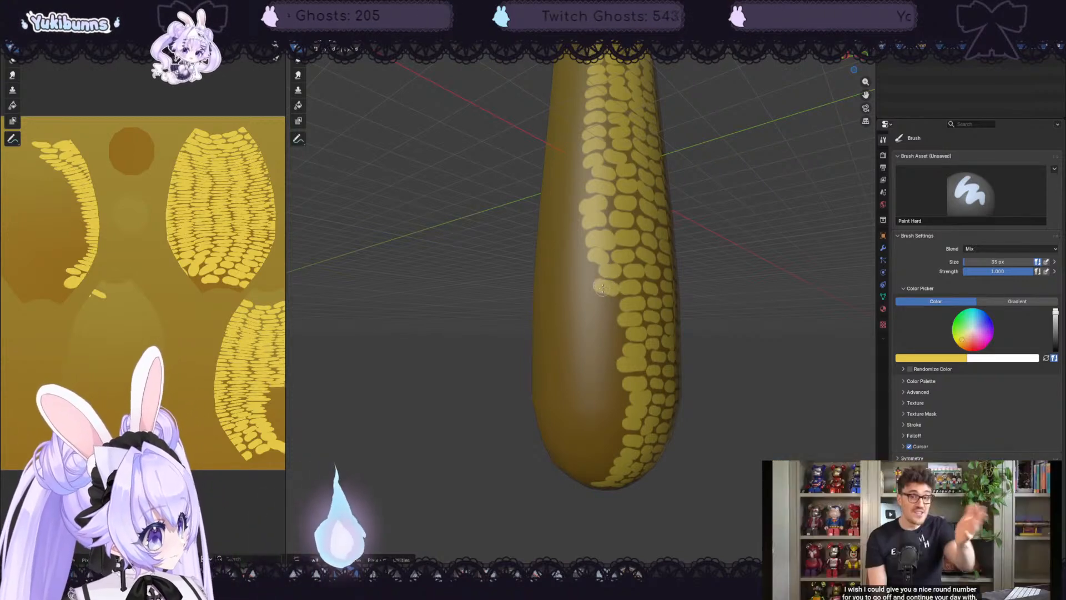
{"action": "mouse_move", "coordinate": [598, 305]}
{"action": "left_mouse_down"}
{"action": "mouse_move", "coordinate": [617, 297]}
{"action": "mouse_move", "coordinate": [604, 232]}
{"action": "mouse_move", "coordinate": [602, 254]}
{"action": "mouse_move", "coordinate": [619, 275]}
{"action": "mouse_move", "coordinate": [601, 303]}
{"action": "mouse_move", "coordinate": [611, 338]}
{"action": "mouse_move", "coordinate": [594, 362]}
{"action": "mouse_move", "coordinate": [602, 394]}
{"action": "left_mouse_up"}
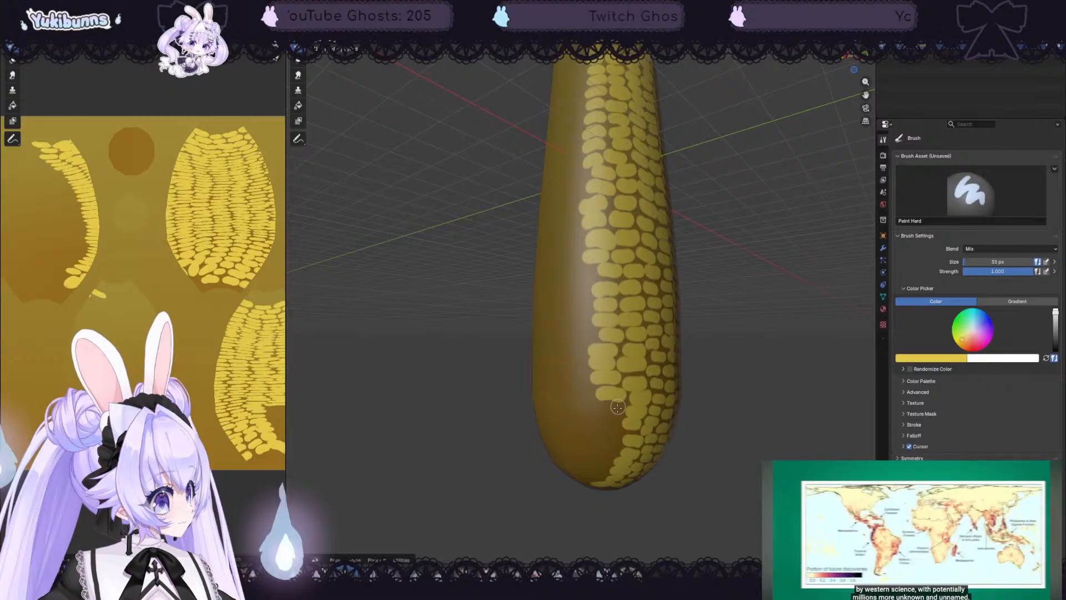
- Paint the column's last light yellow kernels down around the cob's bottom end
{"action": "middle_click_drag", "start_coordinate": [617, 407], "coordinate": [703, 316]}
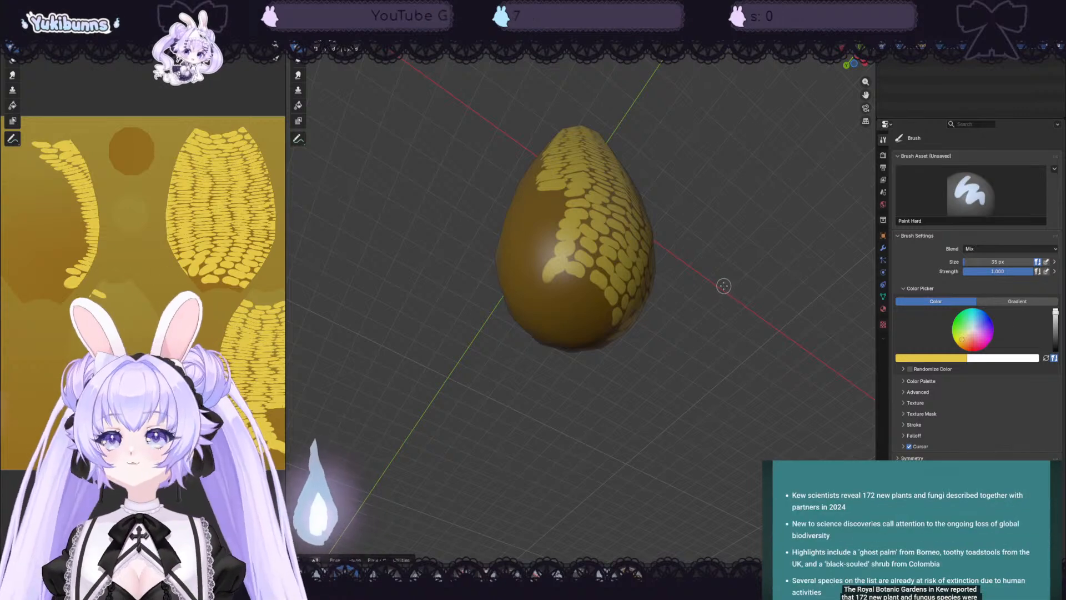
{"action": "middle_click_drag", "start_coordinate": [720, 282], "coordinate": [732, 298]}
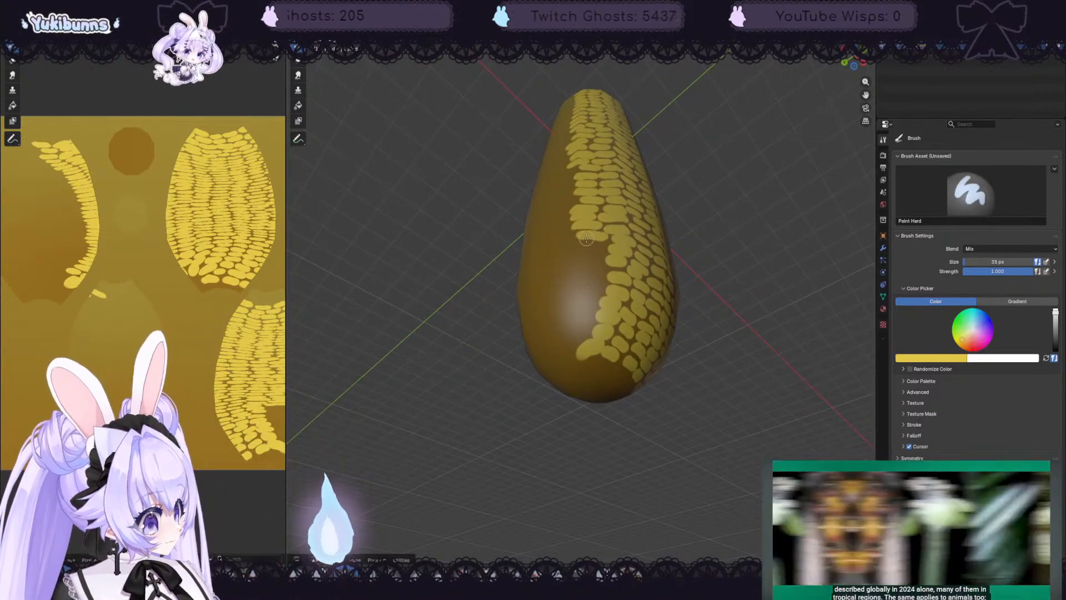
{"action": "mouse_move", "coordinate": [589, 264]}
{"action": "left_mouse_down"}
{"action": "mouse_move", "coordinate": [602, 263]}
{"action": "mouse_move", "coordinate": [596, 291]}
{"action": "left_mouse_up"}
{"action": "left_click", "coordinate": [580, 307]}
{"action": "left_click", "coordinate": [577, 321]}
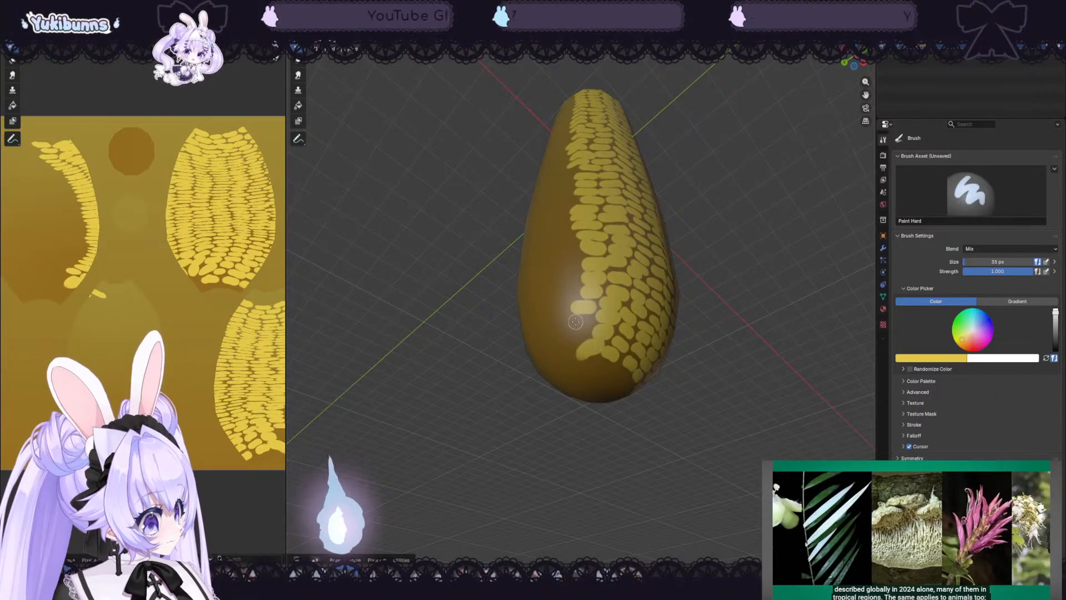
{"action": "left_click", "coordinate": [570, 338]}
{"action": "scroll", "coordinate": [580, 329], "scroll_direction": "down", "scroll_amount": 5}
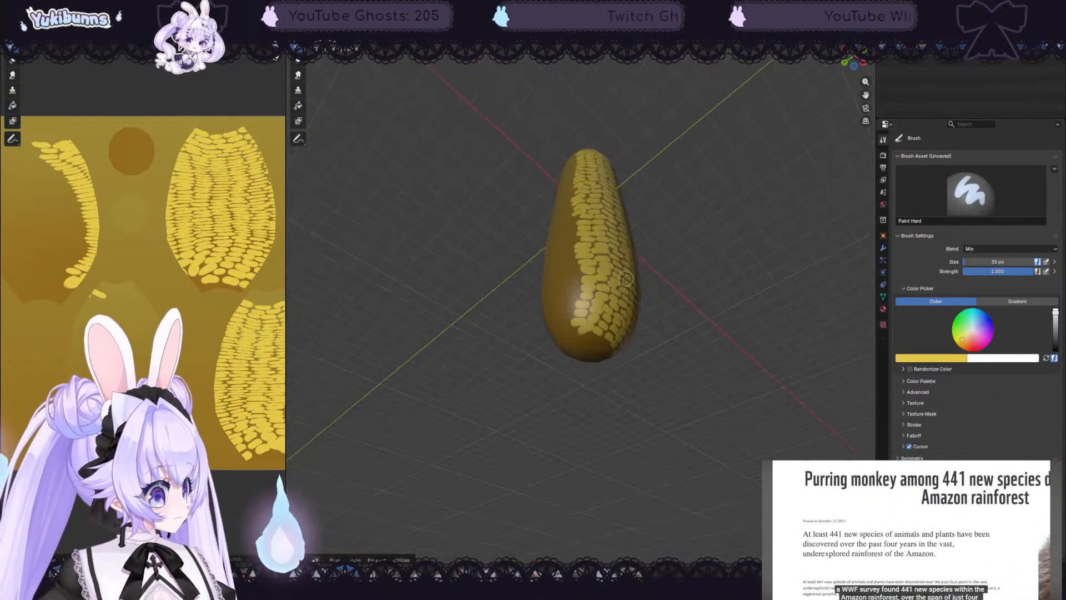
- Start a new column of light yellow kernels at the tip along the bare edge and paint its first kernels
{"action": "middle_click_drag", "start_coordinate": [580, 329], "coordinate": [599, 294]}
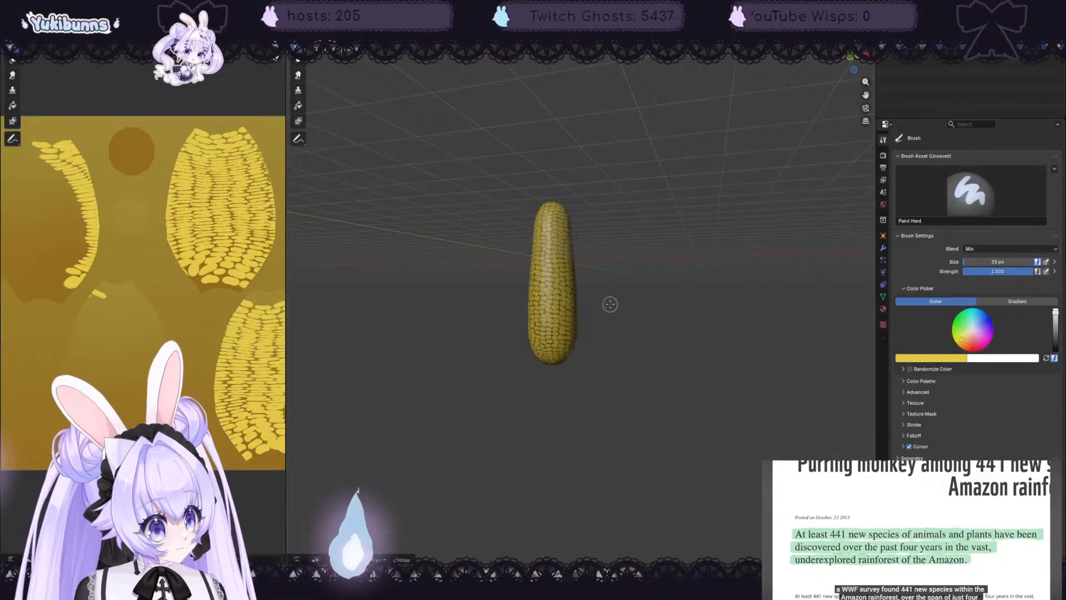
{"action": "middle_click_drag", "start_coordinate": [643, 235], "coordinate": [564, 221]}
{"action": "scroll", "coordinate": [565, 227], "scroll_direction": "up", "scroll_amount": 4}
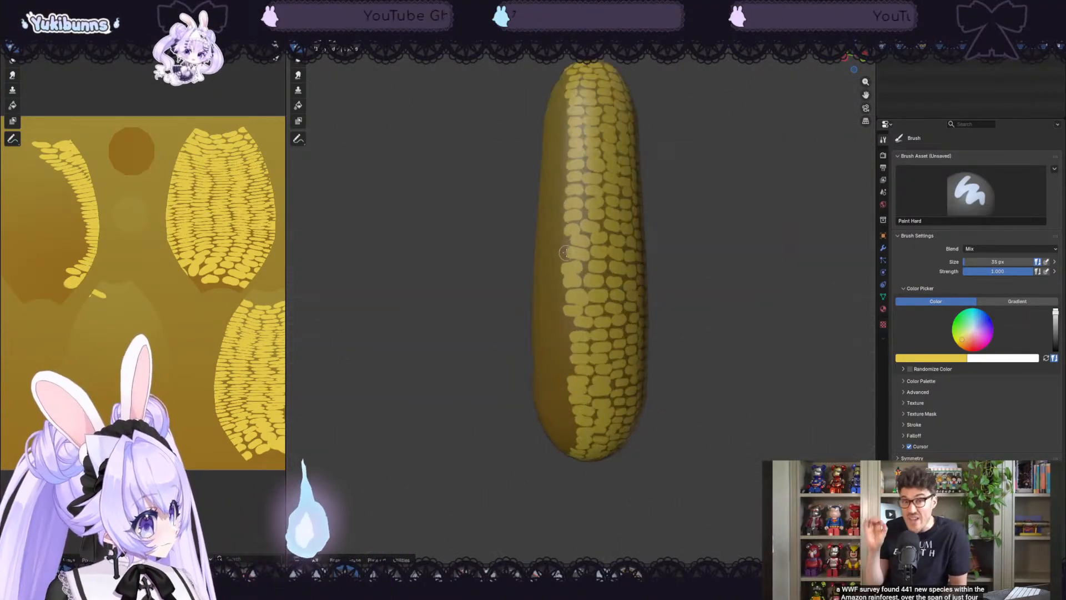
{"action": "middle_click_drag", "start_coordinate": [578, 99], "coordinate": [665, 123]}
{"action": "scroll", "coordinate": [669, 125], "scroll_direction": "up", "scroll_amount": 3}
{"action": "mouse_move", "coordinate": [780, 132]}
{"action": "middle_mouse_down"}
{"action": "mouse_move", "coordinate": [727, 119]}
{"action": "mouse_move", "coordinate": [772, 141]}
{"action": "middle_mouse_up"}
{"action": "scroll", "coordinate": [761, 124], "scroll_direction": "down", "scroll_amount": 3}
{"action": "scroll", "coordinate": [766, 139], "scroll_direction": "up", "scroll_amount": 2}
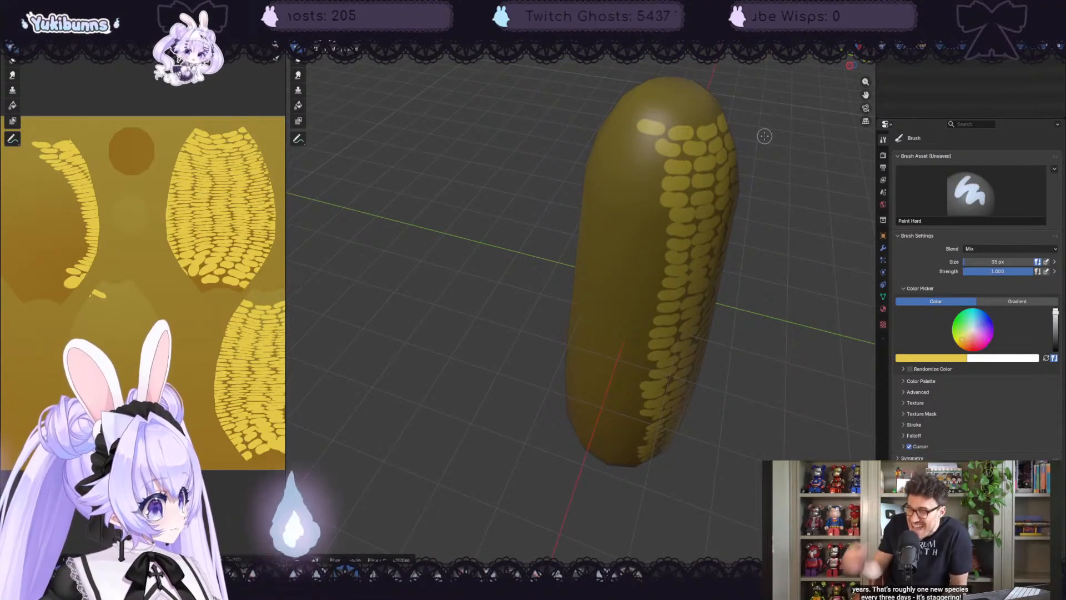
{"action": "mouse_move", "coordinate": [643, 138]}
{"action": "left_mouse_down"}
{"action": "mouse_move", "coordinate": [631, 133]}
{"action": "mouse_move", "coordinate": [640, 188]}
{"action": "mouse_move", "coordinate": [660, 213]}
{"action": "mouse_move", "coordinate": [646, 210]}
{"action": "left_mouse_up"}
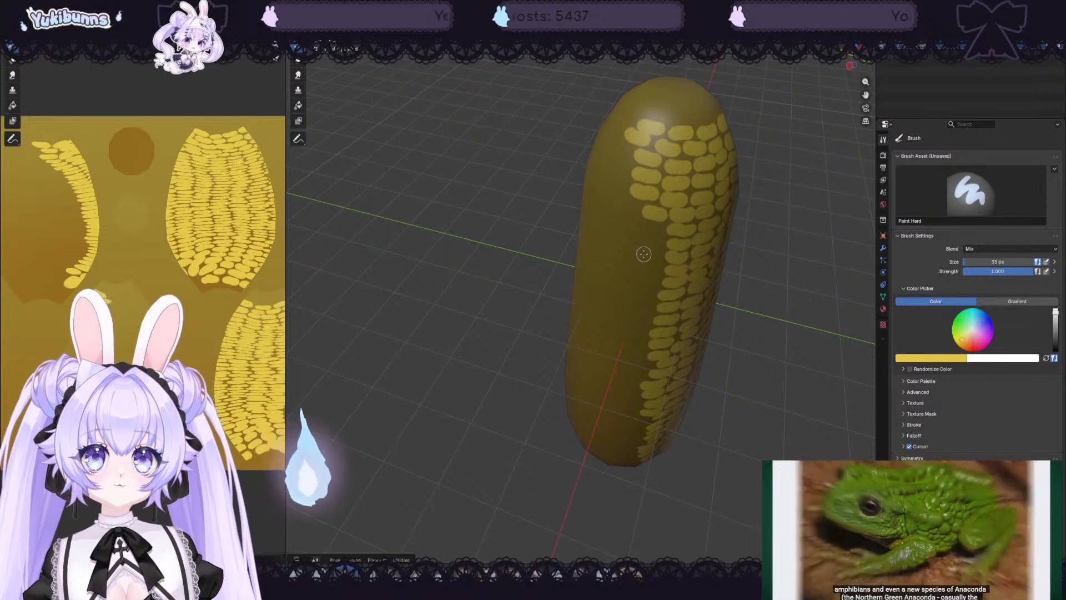
- Continue the new kernel column from the upper section down through the middle of the cob
{"action": "middle_click_drag", "start_coordinate": [769, 266], "coordinate": [773, 246]}
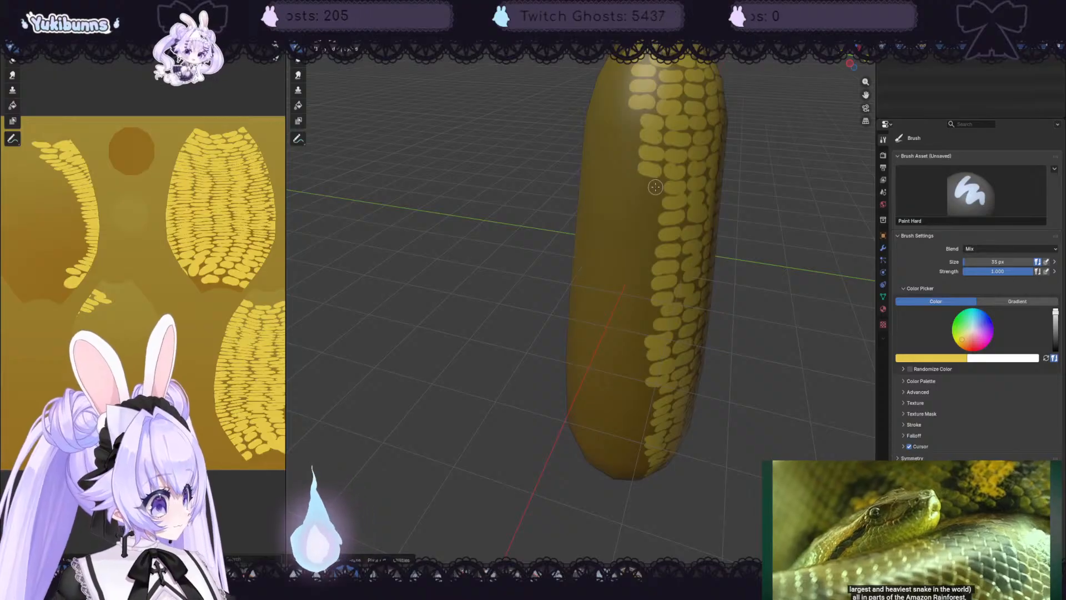
{"action": "mouse_move", "coordinate": [655, 187]}
{"action": "left_mouse_down"}
{"action": "mouse_move", "coordinate": [645, 206]}
{"action": "mouse_move", "coordinate": [656, 226]}
{"action": "mouse_move", "coordinate": [639, 233]}
{"action": "mouse_move", "coordinate": [648, 250]}
{"action": "left_mouse_up"}
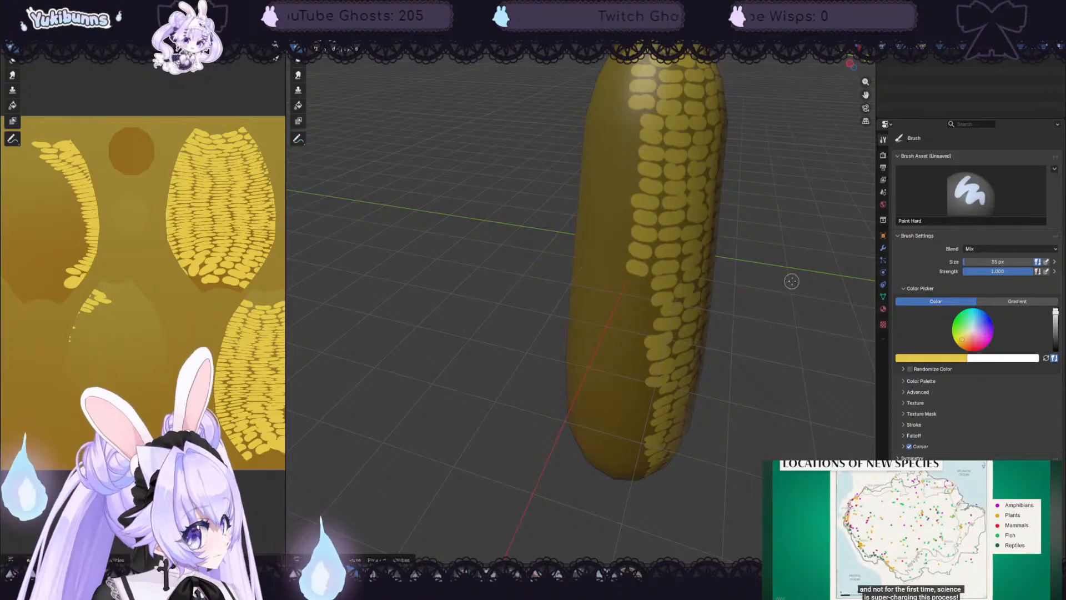
{"action": "middle_click_drag", "start_coordinate": [792, 278], "coordinate": [789, 263]}
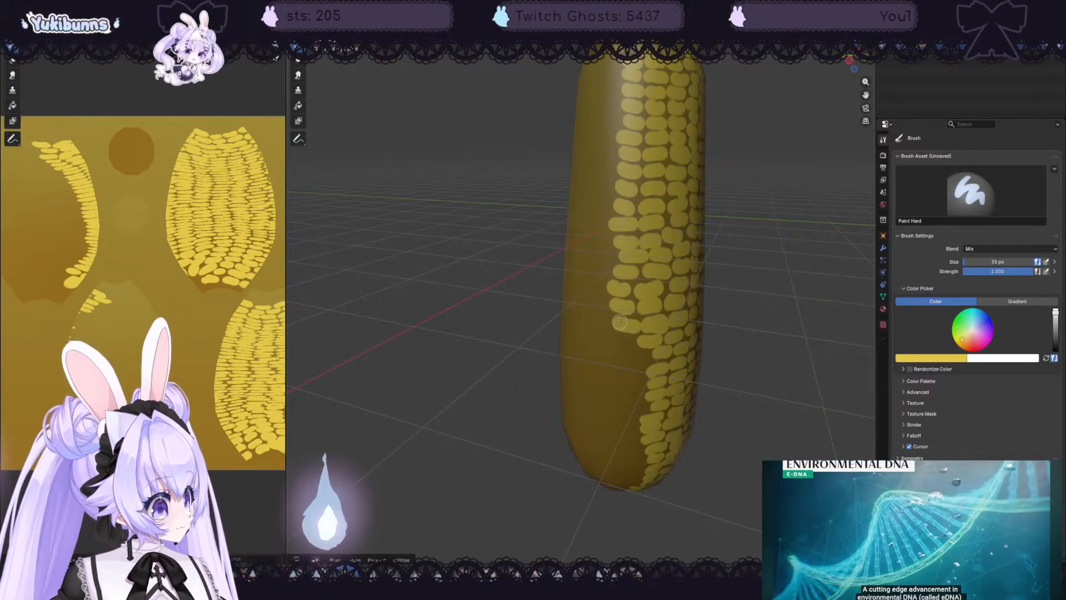
{"action": "left_click_drag", "start_coordinate": [613, 337], "coordinate": [640, 356]}
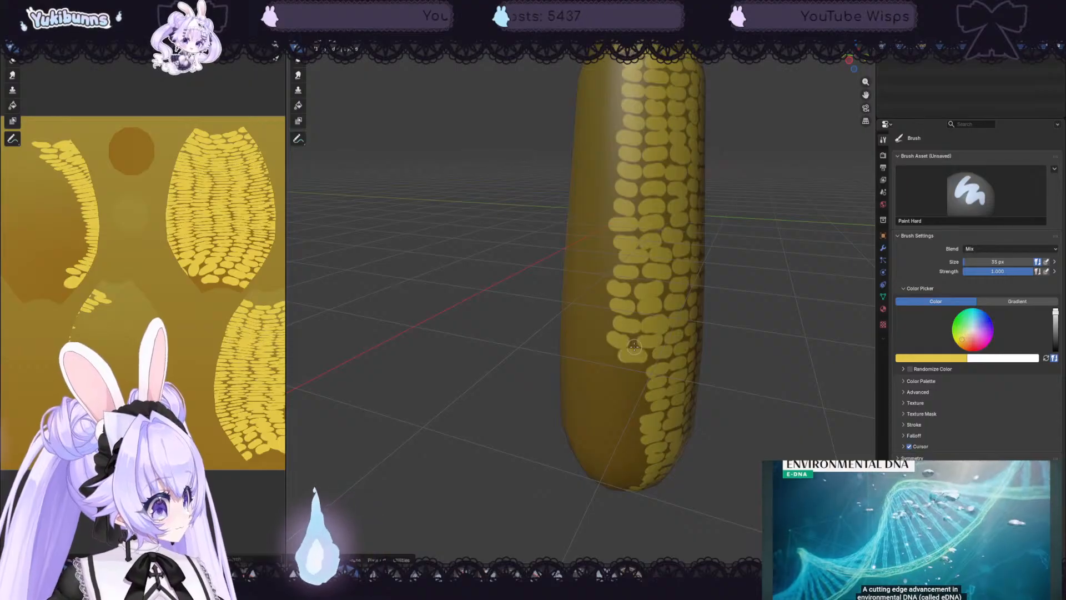
- Paint the column's lower kernels down to the bottom end, redoing the misplaced strokes
{"action": "middle_click_drag", "start_coordinate": [698, 337], "coordinate": [702, 310]}
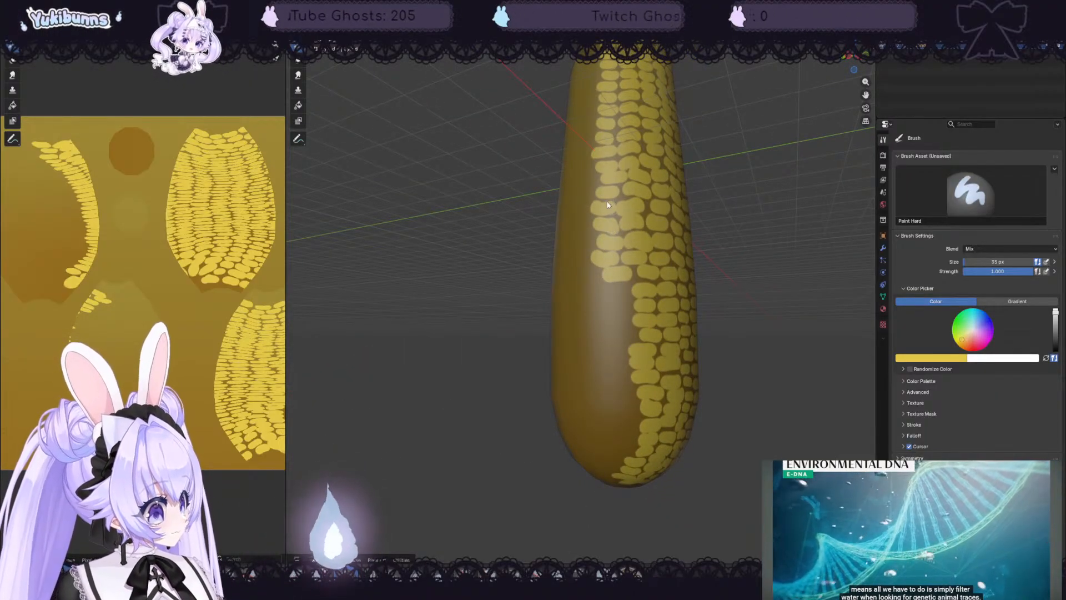
{"action": "mouse_move", "coordinate": [621, 290]}
{"action": "left_mouse_down"}
{"action": "mouse_move", "coordinate": [620, 305]}
{"action": "mouse_move", "coordinate": [612, 291]}
{"action": "mouse_move", "coordinate": [625, 335]}
{"action": "mouse_move", "coordinate": [615, 353]}
{"action": "mouse_move", "coordinate": [634, 417]}
{"action": "left_mouse_up"}
{"action": "key", "text": "ctrl+z"}
{"action": "key", "text": "ctrl+z"}
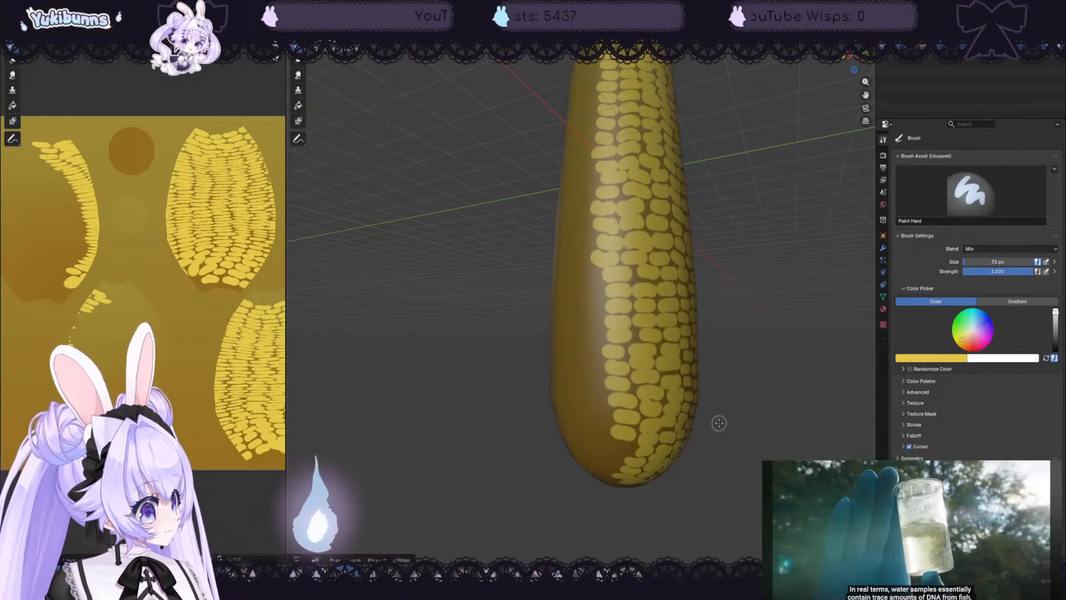
{"action": "middle_click_drag", "start_coordinate": [716, 424], "coordinate": [720, 396]}
{"action": "left_click_drag", "start_coordinate": [639, 352], "coordinate": [632, 362]}
{"action": "left_click", "coordinate": [615, 379]}
{"action": "left_click", "coordinate": [615, 392]}
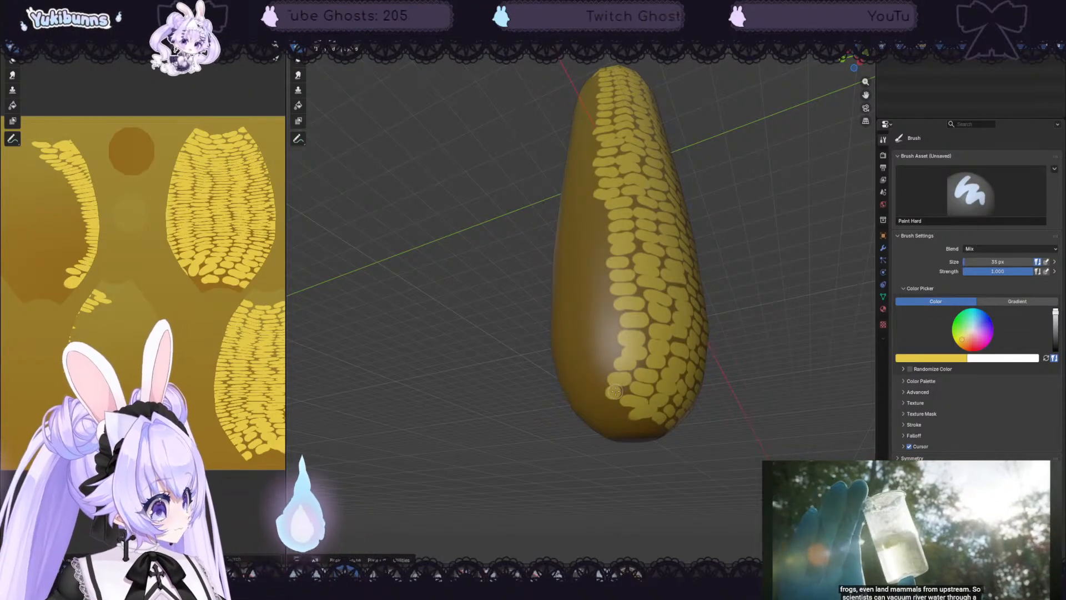
- Begin the adjacent column of light yellow kernels at the bottom end and paint it upward into the lower section
{"action": "left_click", "coordinate": [598, 368]}
{"action": "left_click", "coordinate": [602, 351]}
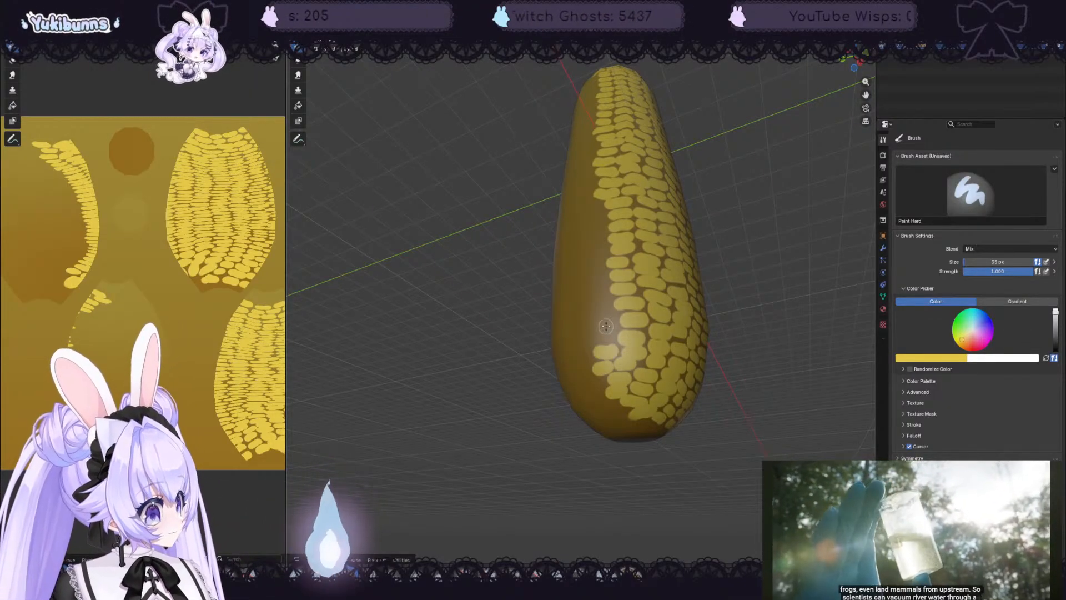
{"action": "left_click", "coordinate": [606, 333]}
{"action": "left_click", "coordinate": [606, 318]}
{"action": "left_click", "coordinate": [605, 299]}
{"action": "left_click", "coordinate": [596, 285]}
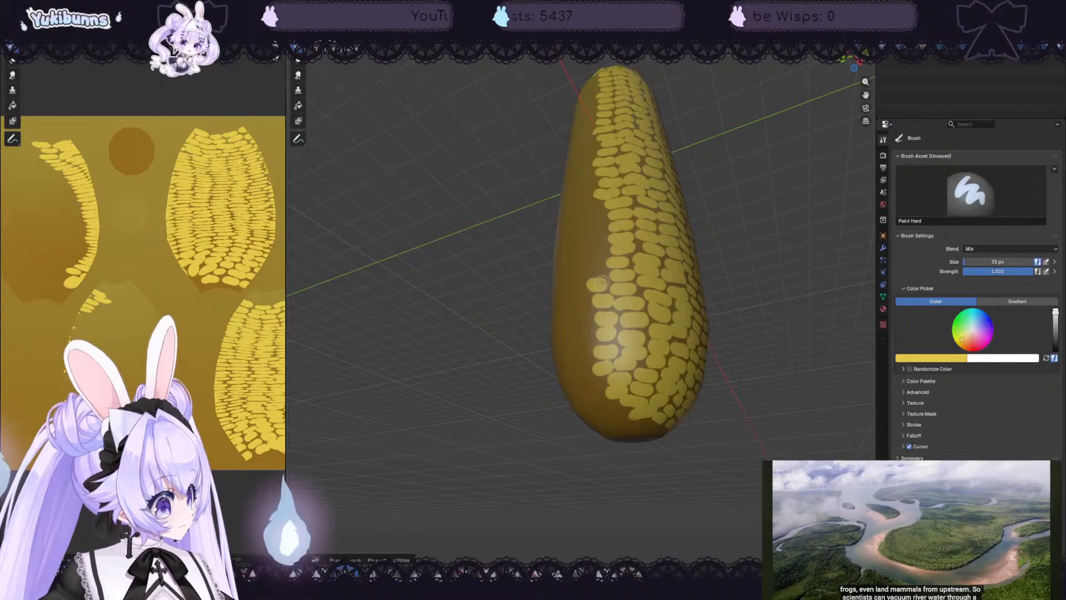
{"action": "left_click", "coordinate": [595, 270]}
- Paint the same column from the upper section down through the middle, undoing and redoing its first kernels
{"action": "mouse_move", "coordinate": [694, 262]}
{"action": "middle_mouse_down"}
{"action": "mouse_move", "coordinate": [719, 319]}
{"action": "mouse_move", "coordinate": [731, 322]}
{"action": "middle_mouse_up"}
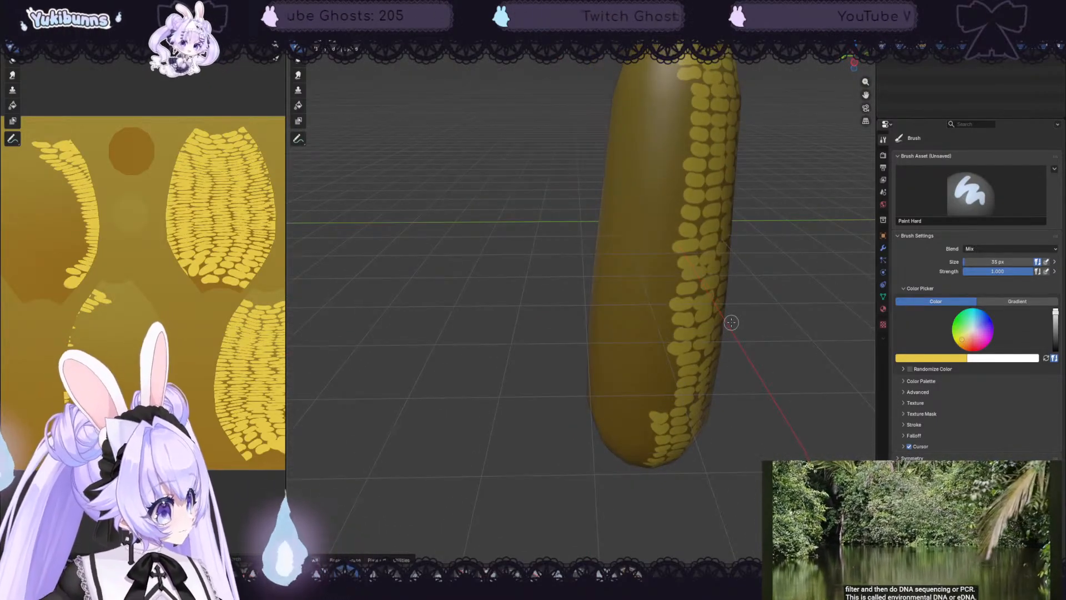
{"action": "left_click_drag", "start_coordinate": [677, 84], "coordinate": [671, 129]}
{"action": "key", "text": "ctrl+z"}
{"action": "key", "text": "ctrl+z"}
{"action": "key", "text": "ctrl+z"}
{"action": "key", "text": "ctrl+z"}
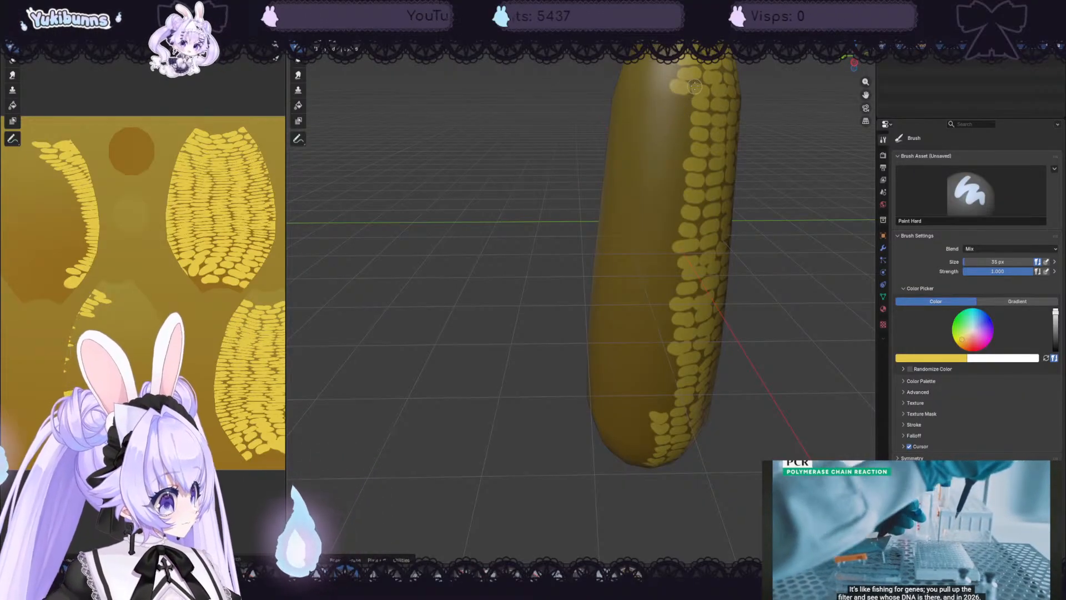
{"action": "mouse_move", "coordinate": [687, 84]}
{"action": "left_mouse_down"}
{"action": "mouse_move", "coordinate": [679, 132]}
{"action": "mouse_move", "coordinate": [671, 126]}
{"action": "mouse_move", "coordinate": [671, 203]}
{"action": "left_mouse_up"}
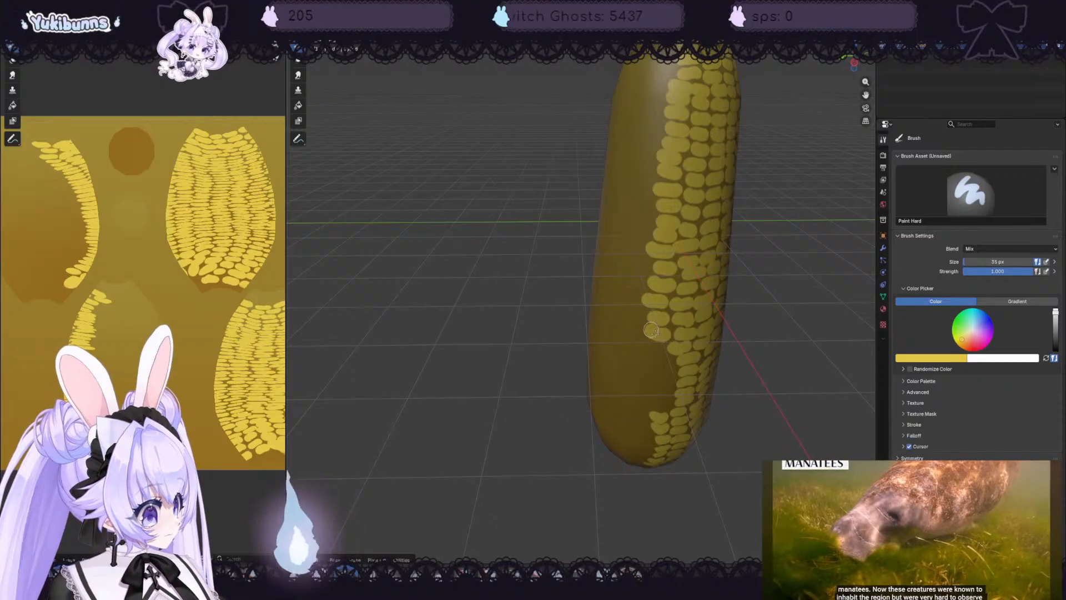
- Fill the remaining gap in the lower section to join the column's upper and lower kernels
{"action": "mouse_move", "coordinate": [650, 349]}
{"action": "left_mouse_down"}
{"action": "mouse_move", "coordinate": [661, 350]}
{"action": "mouse_move", "coordinate": [668, 383]}
{"action": "left_mouse_up"}
{"action": "middle_click_drag", "start_coordinate": [685, 398], "coordinate": [764, 367]}
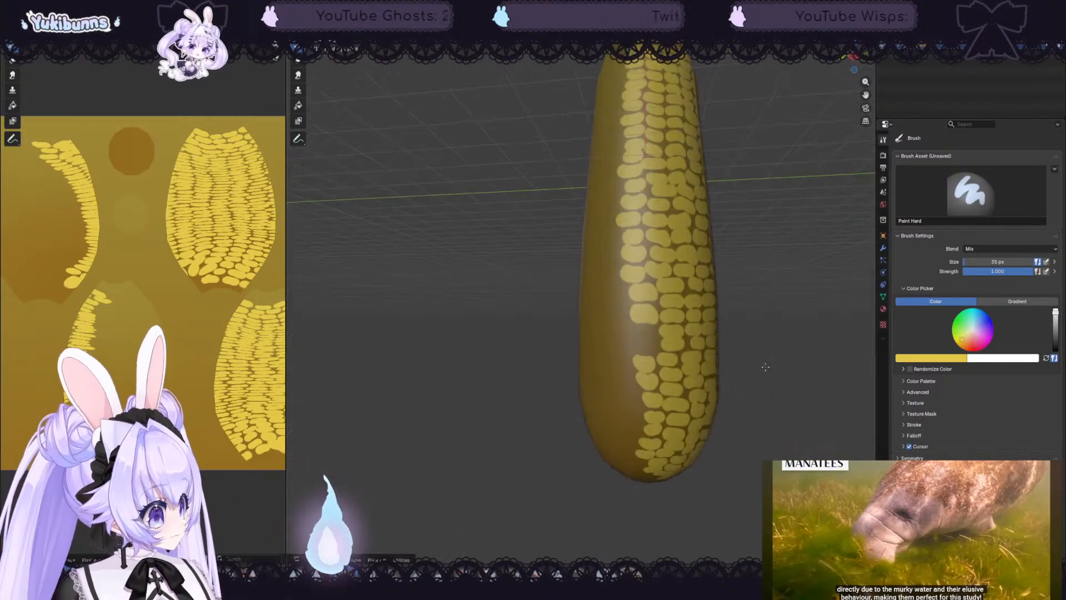
{"action": "mouse_move", "coordinate": [628, 334]}
{"action": "left_mouse_down"}
{"action": "mouse_move", "coordinate": [642, 335]}
{"action": "mouse_move", "coordinate": [640, 350]}
{"action": "left_mouse_up"}
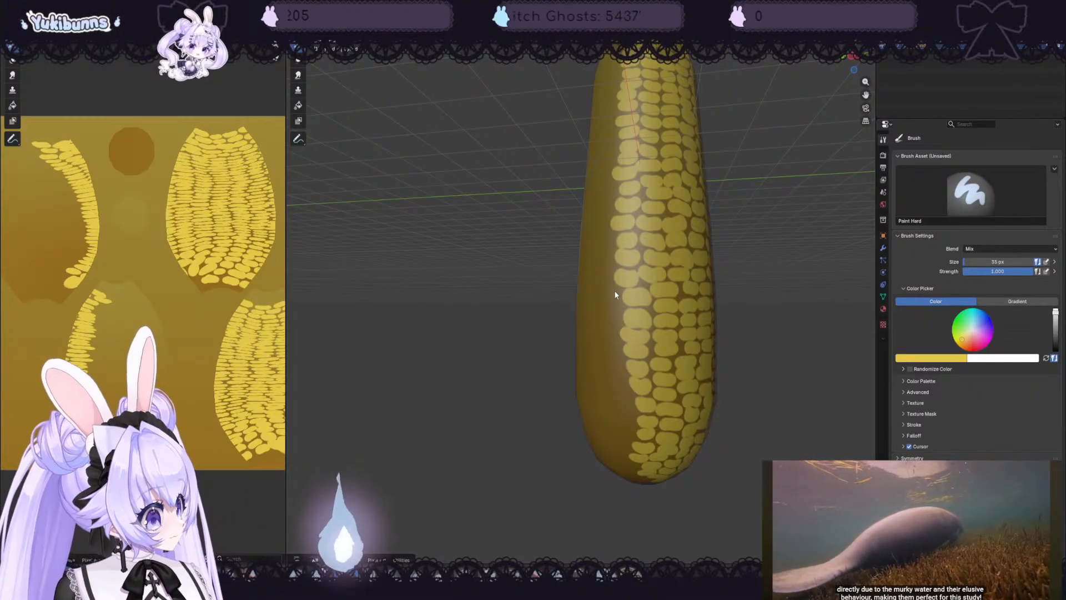
- Add light yellow kernels around the tip beside the finished column to start the next one
{"action": "middle_click_drag", "start_coordinate": [686, 265], "coordinate": [771, 326]}
{"action": "scroll", "coordinate": [816, 172], "scroll_direction": "down", "scroll_amount": 1}
{"action": "scroll", "coordinate": [775, 148], "scroll_direction": "up", "scroll_amount": 1}
{"action": "middle_click_drag", "start_coordinate": [774, 148], "coordinate": [758, 152]}
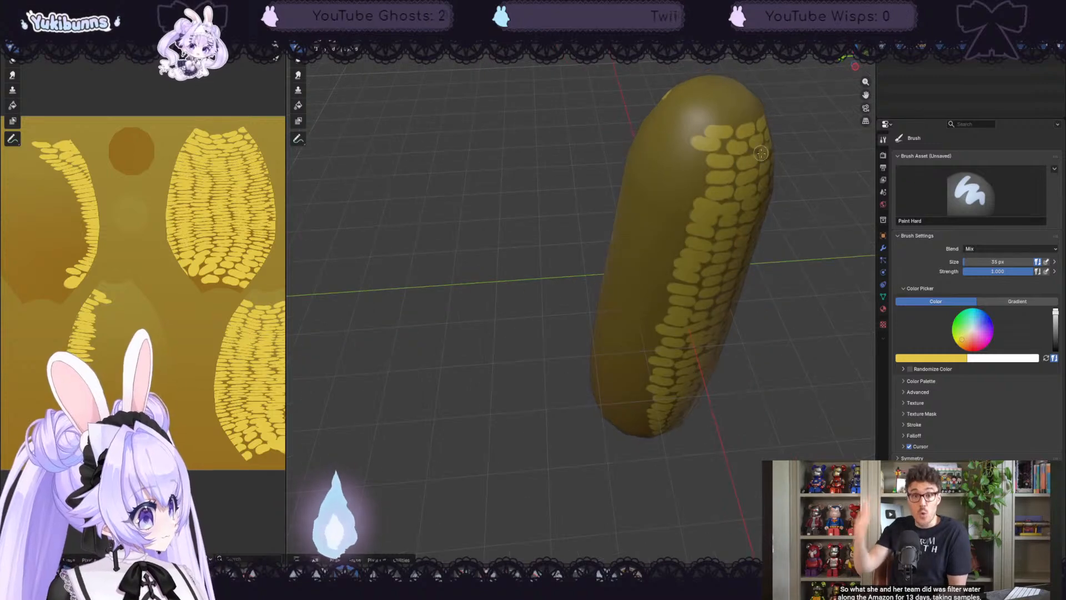
{"action": "scroll", "coordinate": [787, 166], "scroll_direction": "up", "scroll_amount": 1}
{"action": "mouse_move", "coordinate": [734, 127]}
{"action": "left_mouse_down"}
{"action": "mouse_move", "coordinate": [751, 136]}
{"action": "mouse_move", "coordinate": [760, 82]}
{"action": "left_mouse_up"}
{"action": "scroll", "coordinate": [701, 96], "scroll_direction": "down", "scroll_amount": 4}
{"action": "mouse_move", "coordinate": [704, 194]}
{"action": "middle_mouse_down"}
{"action": "mouse_move", "coordinate": [726, 167]}
{"action": "mouse_move", "coordinate": [772, 193]}
{"action": "middle_mouse_up"}
{"action": "scroll", "coordinate": [799, 108], "scroll_direction": "up", "scroll_amount": 3}
{"action": "middle_click_drag", "start_coordinate": [799, 108], "coordinate": [791, 125]}
{"action": "left_click_drag", "start_coordinate": [867, 98], "coordinate": [743, 241]}
{"action": "middle_click_drag", "start_coordinate": [821, 240], "coordinate": [835, 209]}
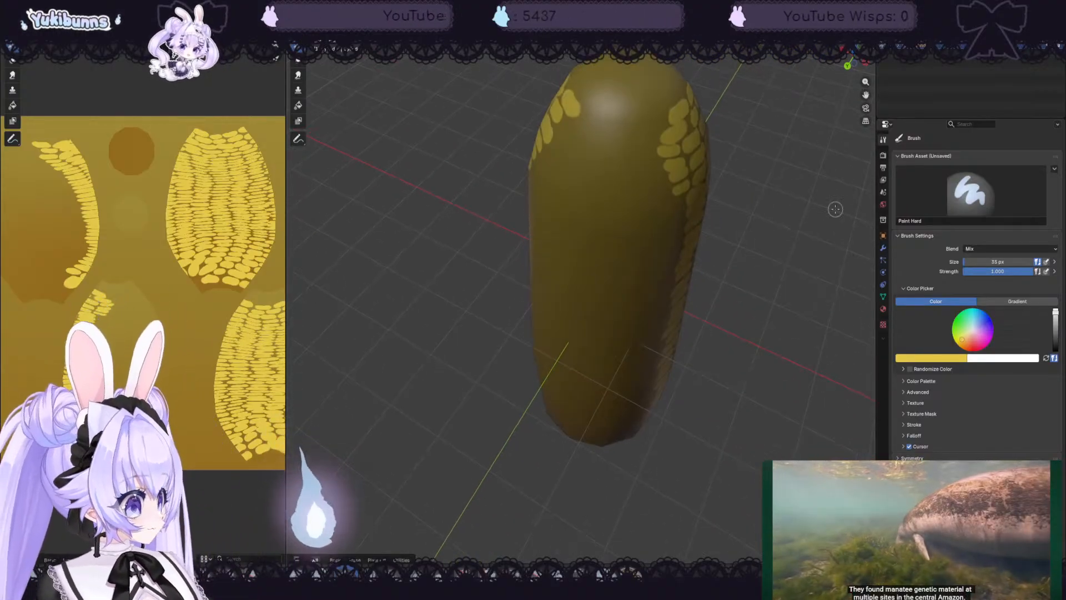
- Try to fill the bare side below the tip with horizontal rows of light yellow kernels
{"action": "mouse_move", "coordinate": [588, 112]}
{"action": "left_mouse_down"}
{"action": "mouse_move", "coordinate": [656, 116]}
{"action": "mouse_move", "coordinate": [655, 135]}
{"action": "mouse_move", "coordinate": [578, 127]}
{"action": "left_mouse_up"}
{"action": "key", "text": "ctrl+z"}
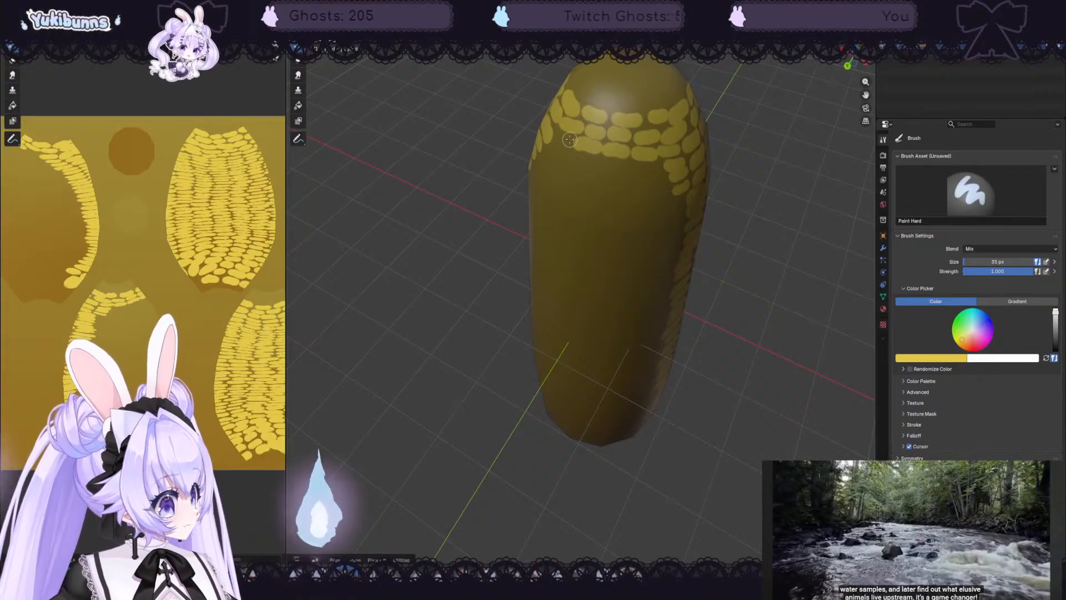
{"action": "middle_click_drag", "start_coordinate": [808, 247], "coordinate": [812, 244]}
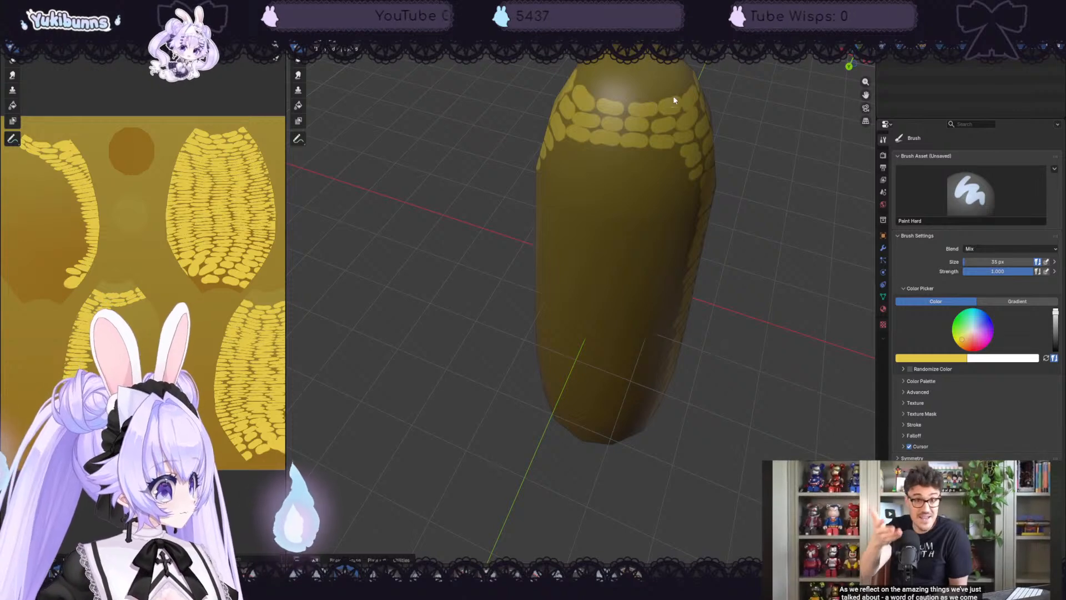
{"action": "left_click_drag", "start_coordinate": [664, 158], "coordinate": [672, 158]}
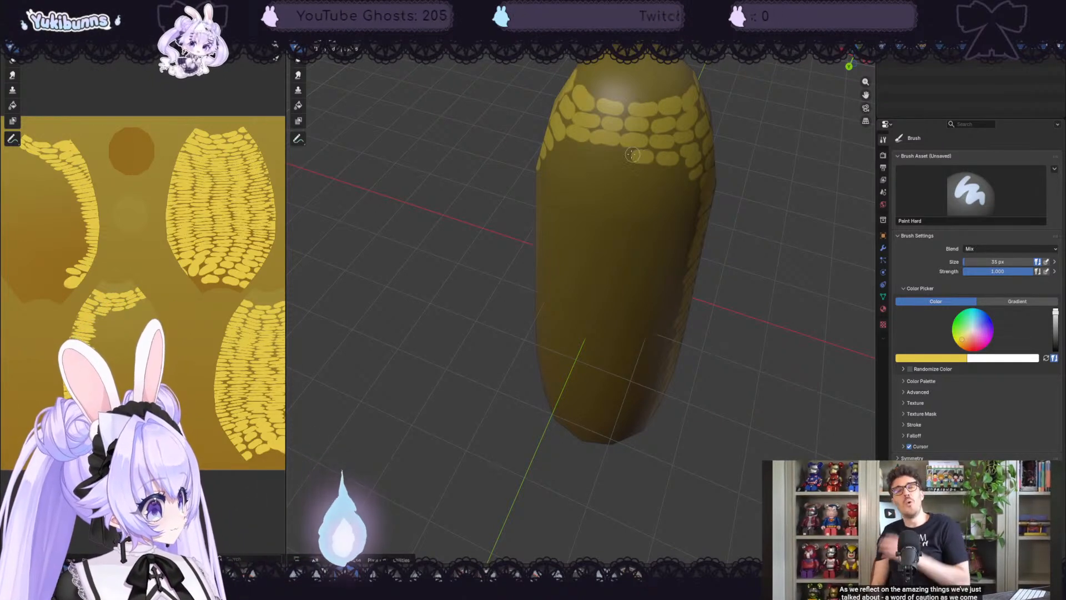
{"action": "mouse_move", "coordinate": [561, 147]}
{"action": "left_mouse_down"}
{"action": "mouse_move", "coordinate": [562, 158]}
{"action": "mouse_move", "coordinate": [602, 169]}
{"action": "mouse_move", "coordinate": [679, 175]}
{"action": "left_mouse_up"}
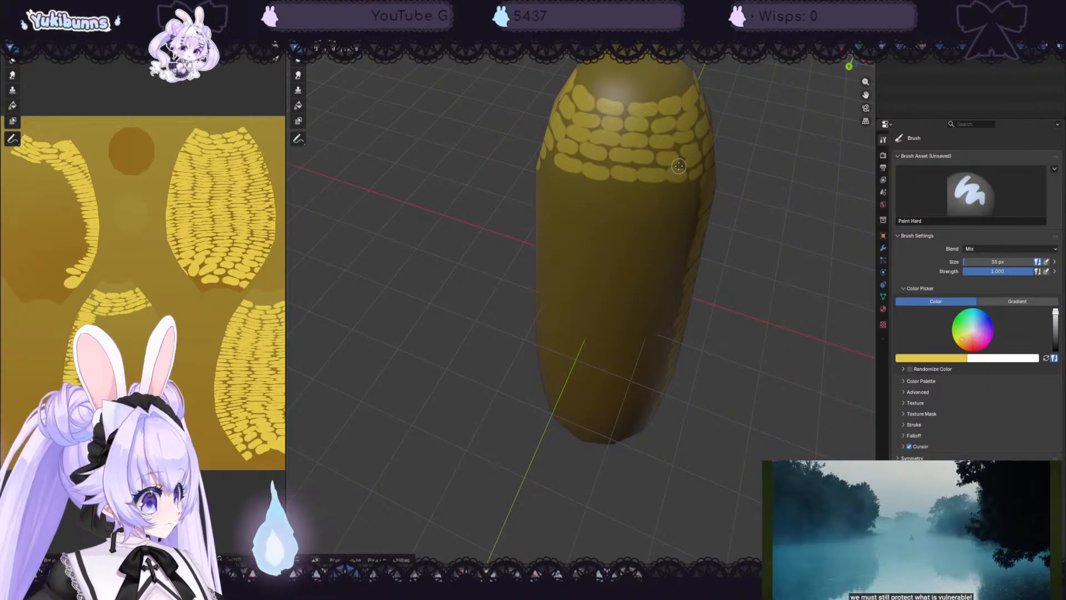
{"action": "mouse_move", "coordinate": [739, 141]}
{"action": "middle_mouse_down"}
{"action": "mouse_move", "coordinate": [769, 114]}
{"action": "mouse_move", "coordinate": [789, 119]}
{"action": "mouse_move", "coordinate": [794, 137]}
{"action": "mouse_move", "coordinate": [730, 115]}
{"action": "mouse_move", "coordinate": [698, 129]}
{"action": "mouse_move", "coordinate": [707, 129]}
{"action": "middle_mouse_up"}
{"action": "scroll", "coordinate": [794, 138], "scroll_direction": "down", "scroll_amount": 3}
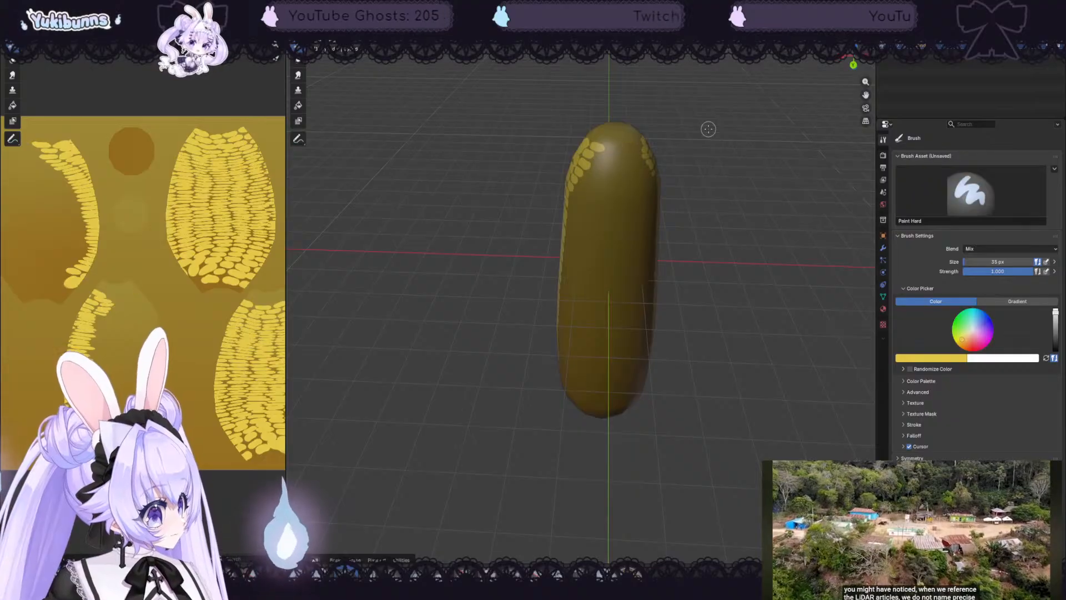
{"action": "middle_click_drag", "start_coordinate": [708, 129], "coordinate": [641, 62]}
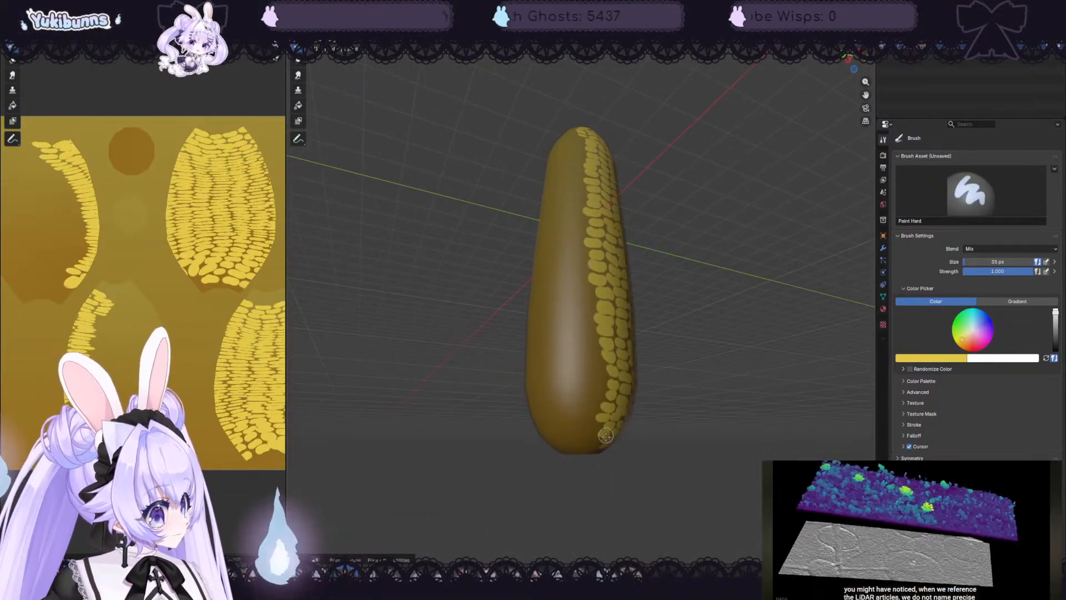
- Paint light yellow kernels from the cob's lower end up toward the middle, beside the finished column, redoing the first one
{"action": "scroll", "coordinate": [606, 436], "scroll_direction": "up", "scroll_amount": 1}
{"action": "middle_click_drag", "start_coordinate": [604, 439], "coordinate": [602, 413]}
{"action": "scroll", "coordinate": [602, 413], "scroll_direction": "up", "scroll_amount": 1}
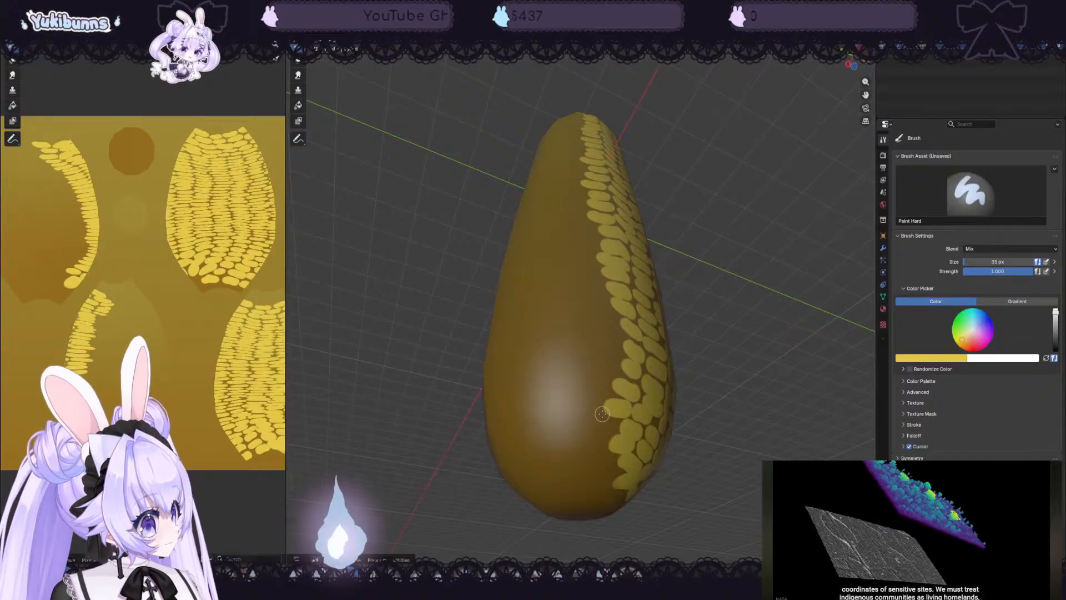
{"action": "left_click_drag", "start_coordinate": [615, 495], "coordinate": [602, 493]}
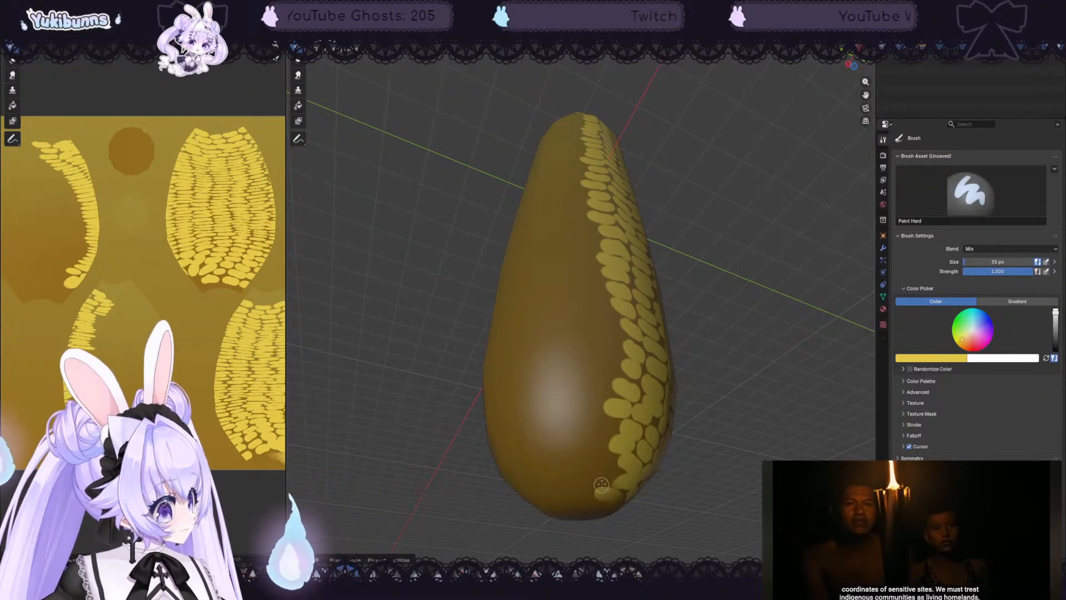
{"action": "key", "text": "ctrl+z"}
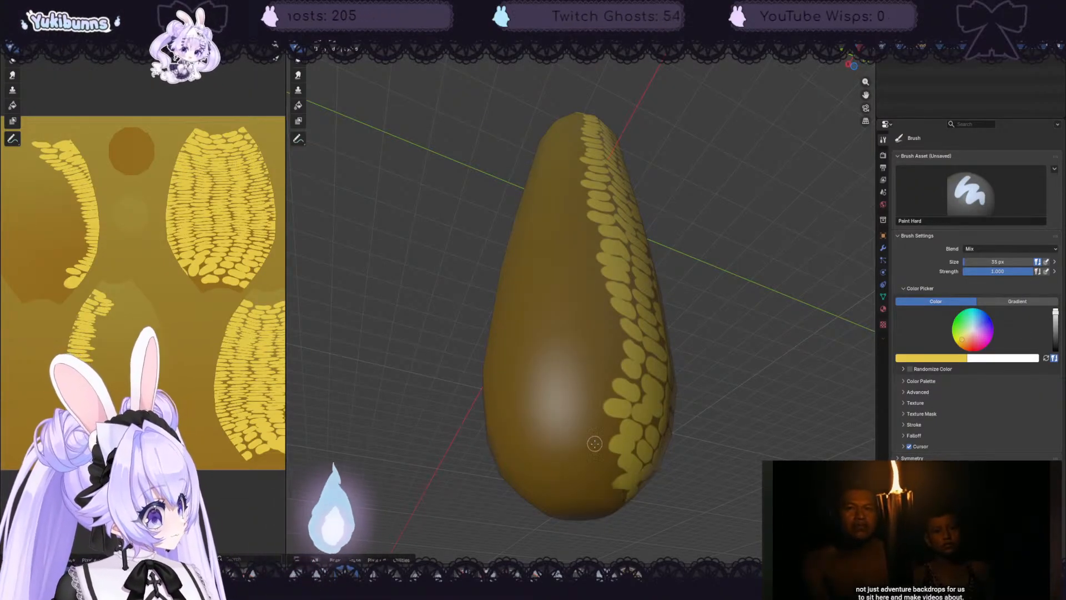
{"action": "mouse_move", "coordinate": [610, 471]}
{"action": "left_mouse_down"}
{"action": "mouse_move", "coordinate": [598, 473]}
{"action": "mouse_move", "coordinate": [605, 456]}
{"action": "mouse_move", "coordinate": [578, 409]}
{"action": "mouse_move", "coordinate": [608, 371]}
{"action": "mouse_move", "coordinate": [589, 294]}
{"action": "left_mouse_up"}
{"action": "middle_click_drag", "start_coordinate": [701, 270], "coordinate": [724, 293]}
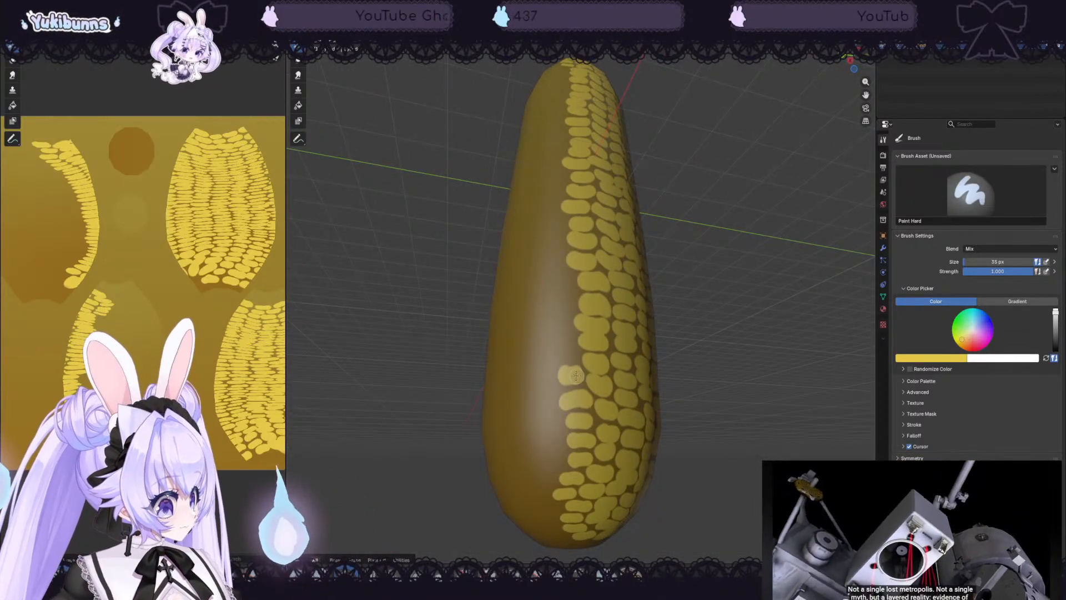
- Extend the new column of kernels upward through the middle section, undoing the last misplaced stroke along the way
{"action": "mouse_move", "coordinate": [572, 356]}
{"action": "left_mouse_down"}
{"action": "mouse_move", "coordinate": [561, 356]}
{"action": "mouse_move", "coordinate": [561, 282]}
{"action": "mouse_move", "coordinate": [548, 267]}
{"action": "mouse_move", "coordinate": [549, 179]}
{"action": "left_mouse_up"}
{"action": "key", "text": "ctrl+z"}
{"action": "scroll", "coordinate": [689, 162], "scroll_direction": "down", "scroll_amount": 2}
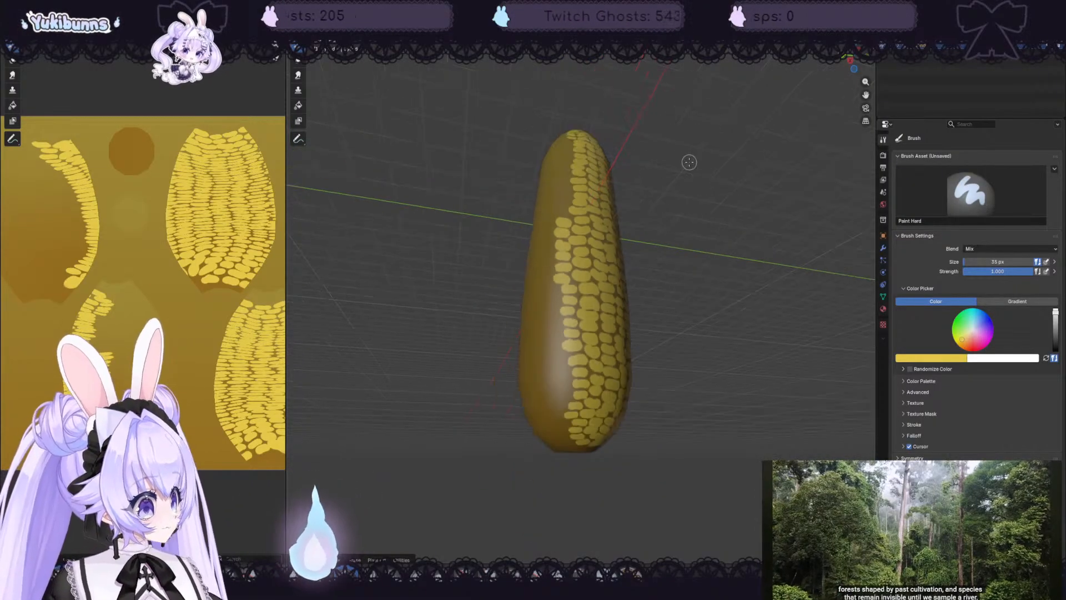
{"action": "middle_click_drag", "start_coordinate": [689, 162], "coordinate": [672, 211]}
{"action": "scroll", "coordinate": [673, 211], "scroll_direction": "up", "scroll_amount": 2}
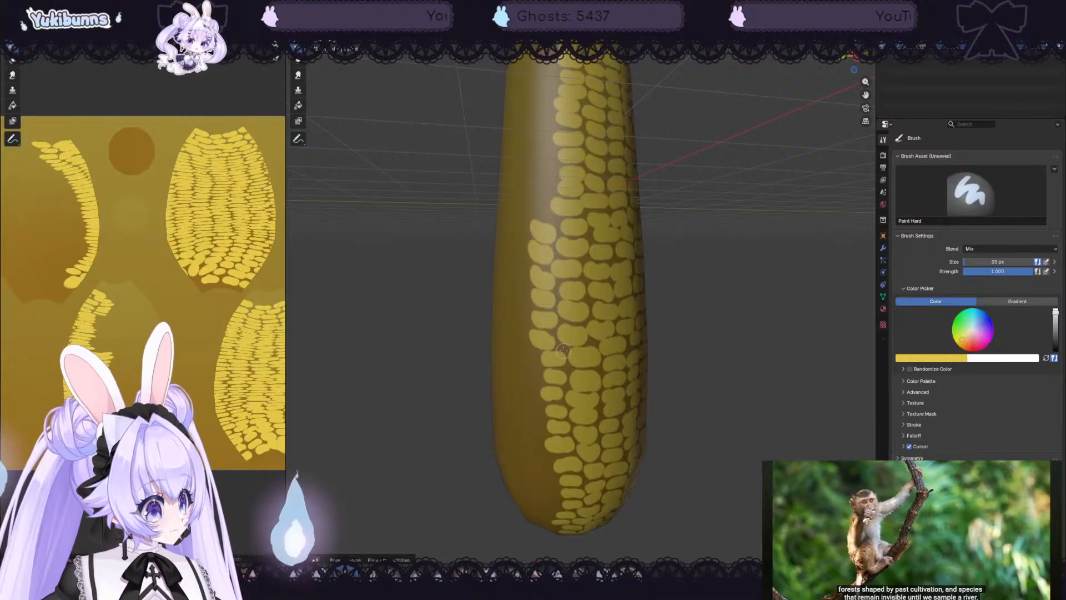
{"action": "left_click_drag", "start_coordinate": [544, 212], "coordinate": [538, 154]}
- Fill the gap in the upper section with stacked light yellow kernels, joining the column to those near the tip
{"action": "middle_click_drag", "start_coordinate": [691, 160], "coordinate": [711, 186]}
{"action": "left_click_drag", "start_coordinate": [557, 215], "coordinate": [568, 214]}
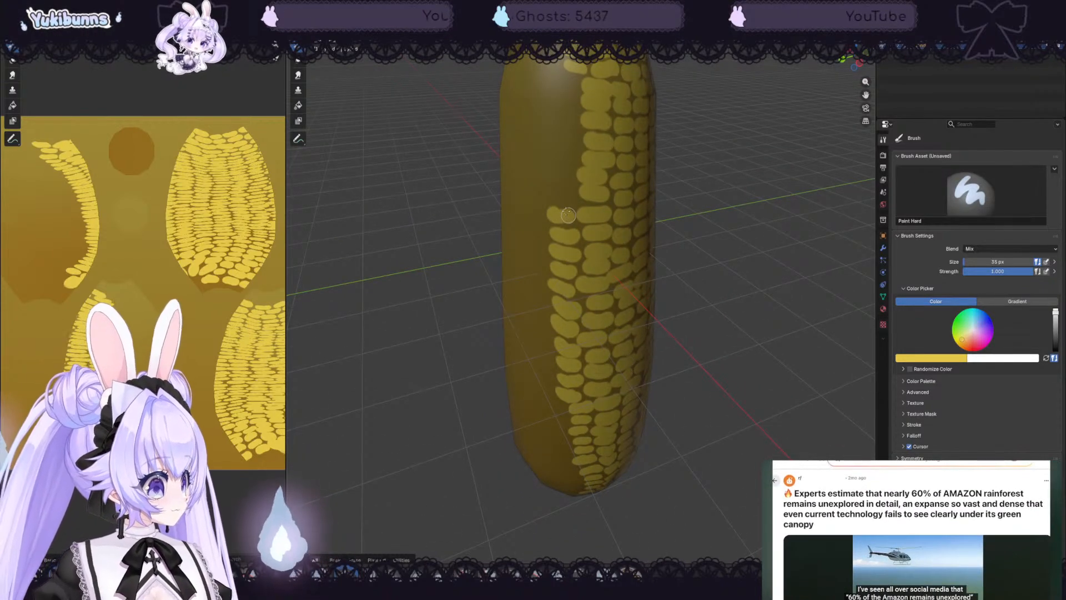
{"action": "left_click", "coordinate": [557, 197]}
{"action": "left_click", "coordinate": [559, 179]}
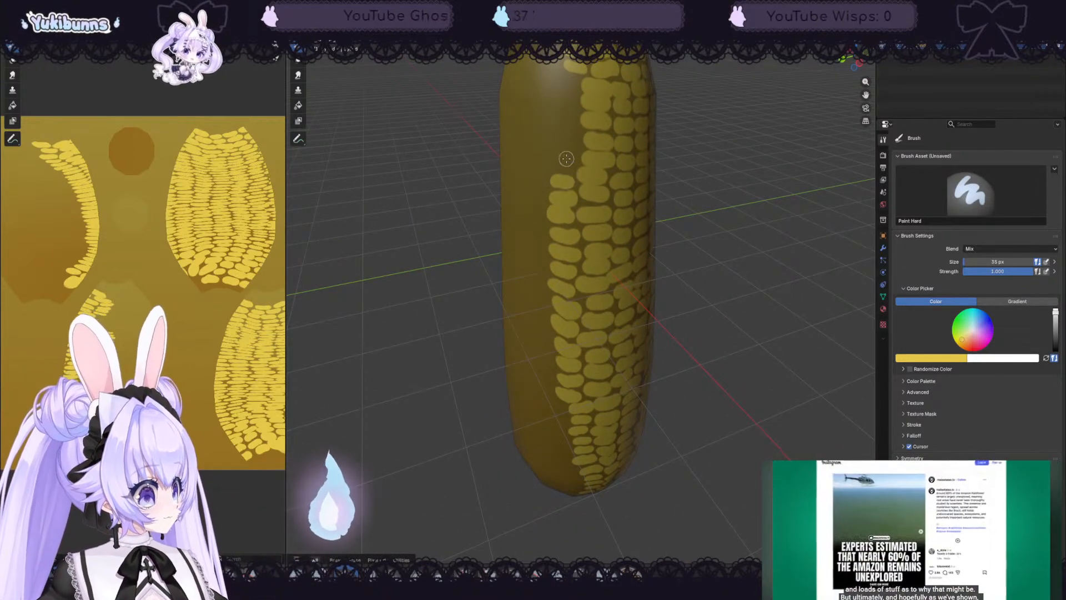
{"action": "left_click", "coordinate": [561, 166]}
{"action": "left_click", "coordinate": [567, 149]}
{"action": "left_click", "coordinate": [567, 131]}
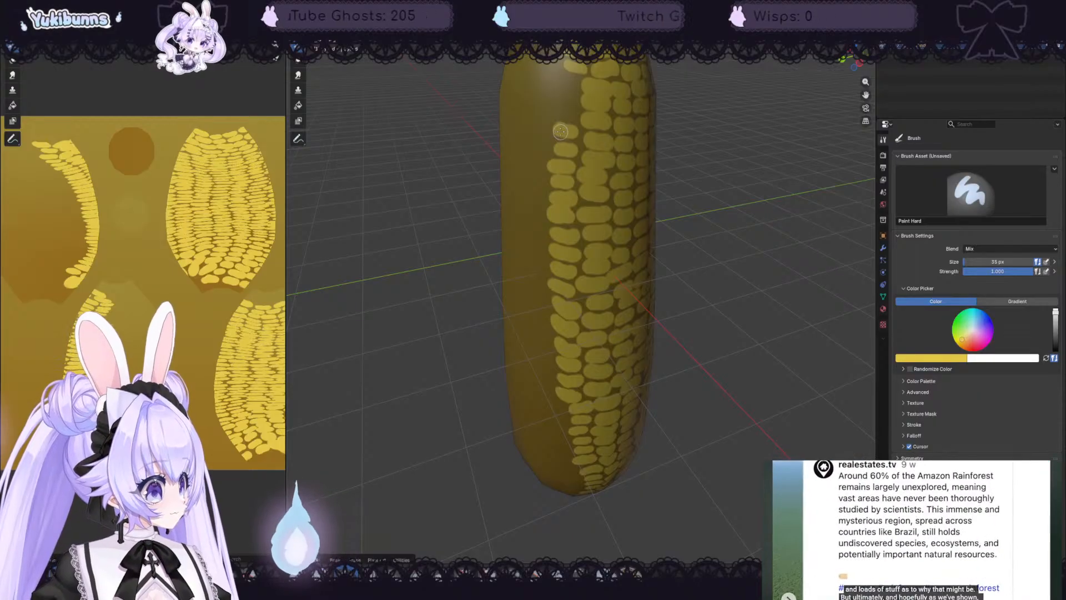
{"action": "left_click", "coordinate": [565, 113]}
{"action": "left_click", "coordinate": [562, 95]}
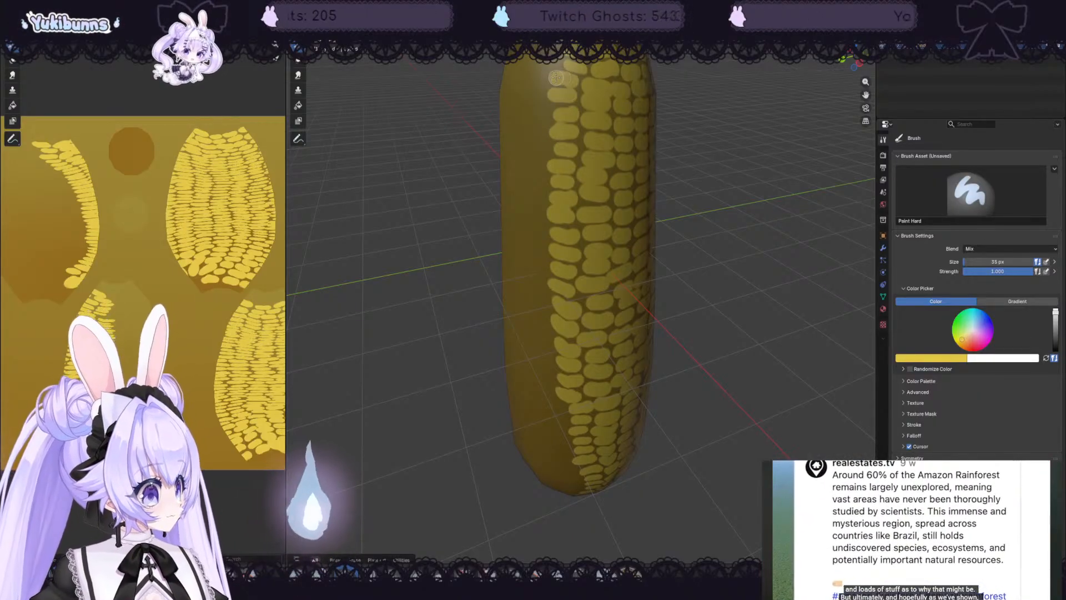
{"action": "left_click_drag", "start_coordinate": [556, 75], "coordinate": [556, 80]}
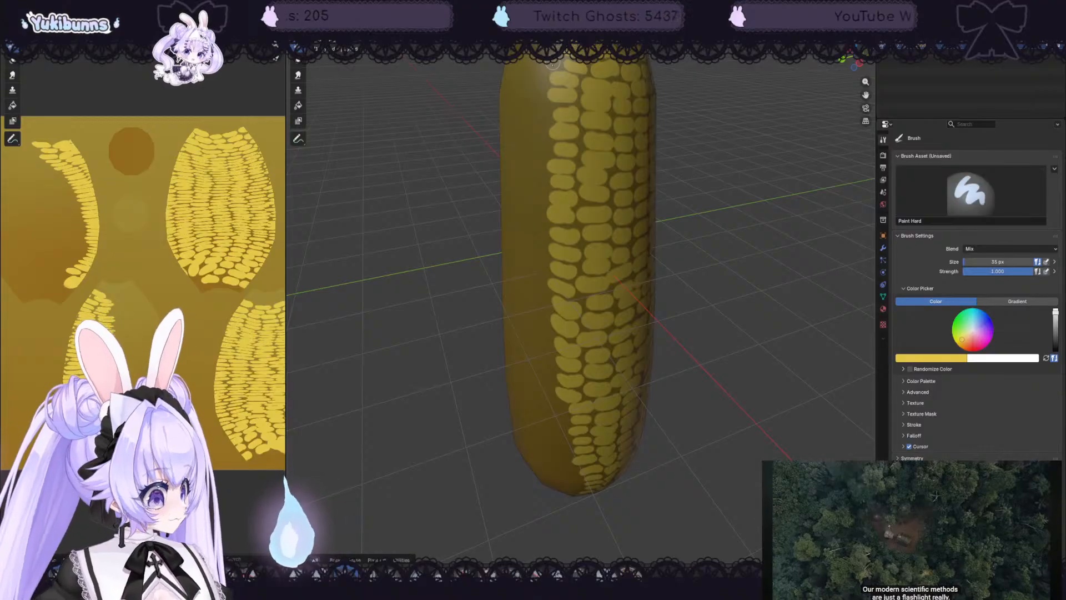
- Start another column with light yellow kernels just below the tip along the painted edge, undoing the last stroke
{"action": "middle_click_drag", "start_coordinate": [719, 160], "coordinate": [750, 182]}
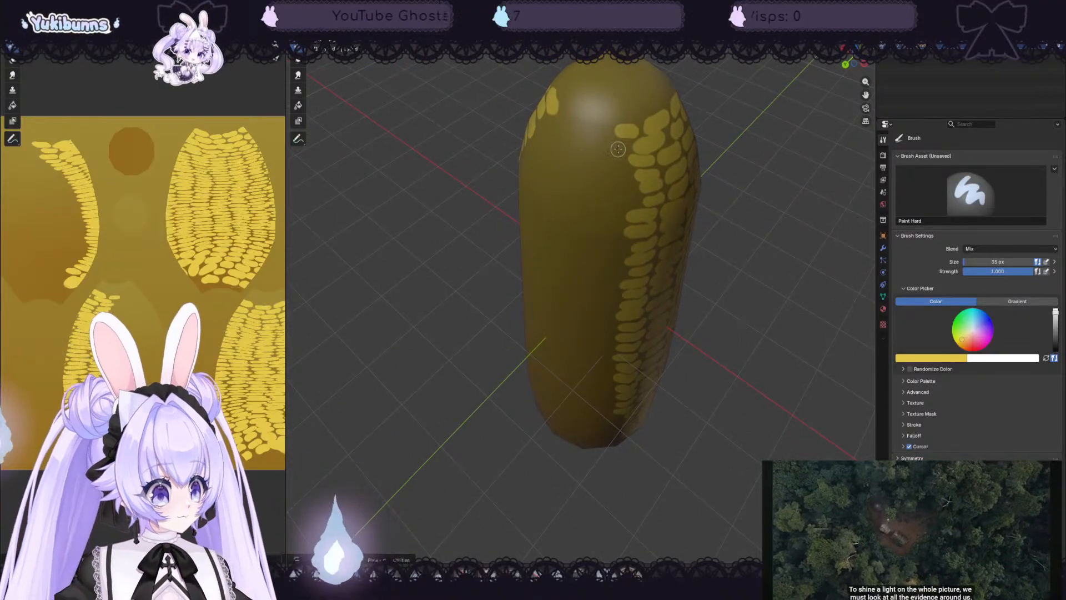
{"action": "left_click_drag", "start_coordinate": [614, 143], "coordinate": [617, 197]}
{"action": "left_click_drag", "start_coordinate": [608, 214], "coordinate": [622, 250]}
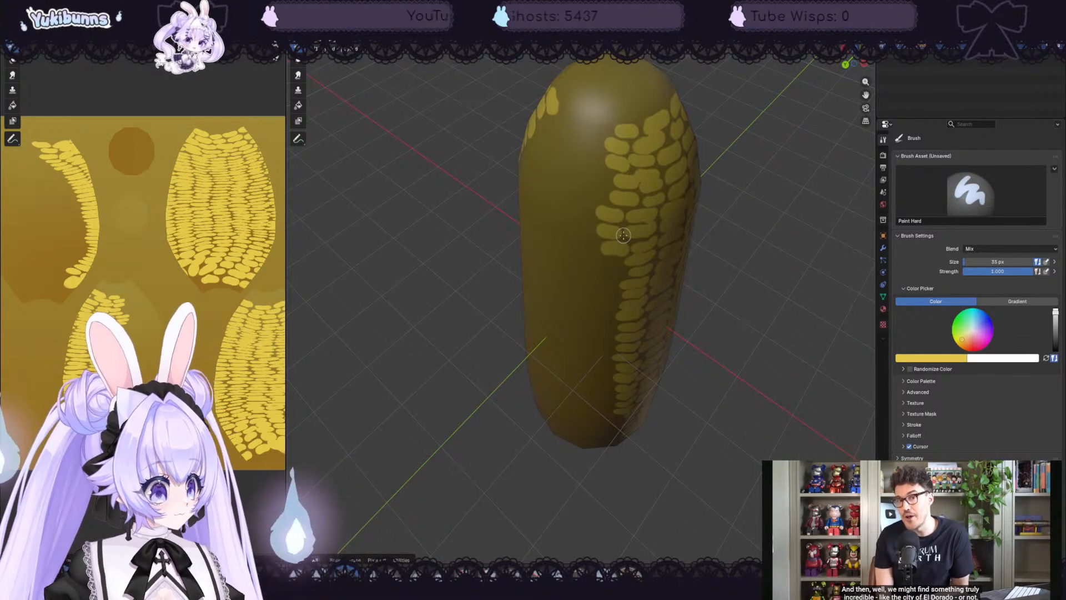
{"action": "middle_click_drag", "start_coordinate": [820, 221], "coordinate": [822, 197]}
{"action": "key", "text": "ctrl+z"}
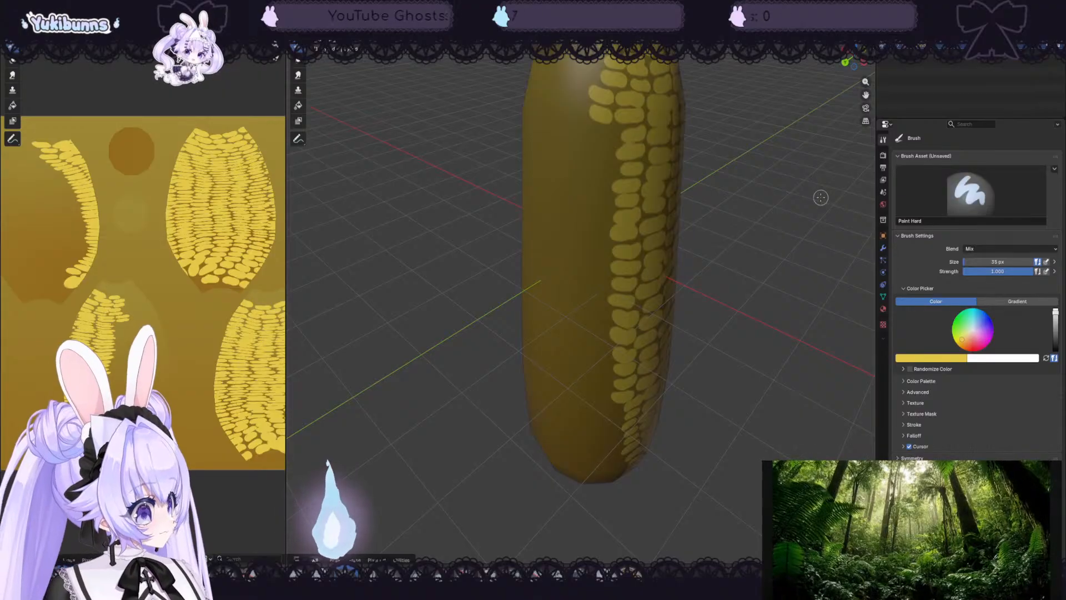
- Continue this column from the upper section down through the middle into the lower section, undoing one stroke on the way
{"action": "mouse_move", "coordinate": [601, 136]}
{"action": "left_mouse_down"}
{"action": "mouse_move", "coordinate": [616, 139]}
{"action": "mouse_move", "coordinate": [598, 201]}
{"action": "mouse_move", "coordinate": [598, 351]}
{"action": "left_mouse_up"}
{"action": "key", "text": "ctrl+z"}
{"action": "middle_click_drag", "start_coordinate": [598, 351], "coordinate": [707, 312]}
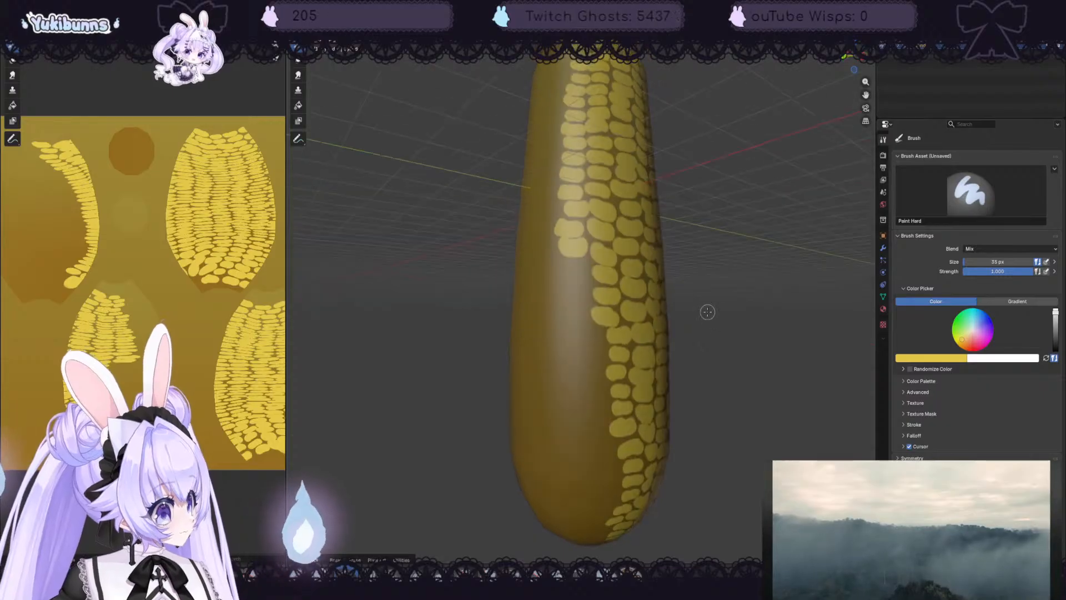
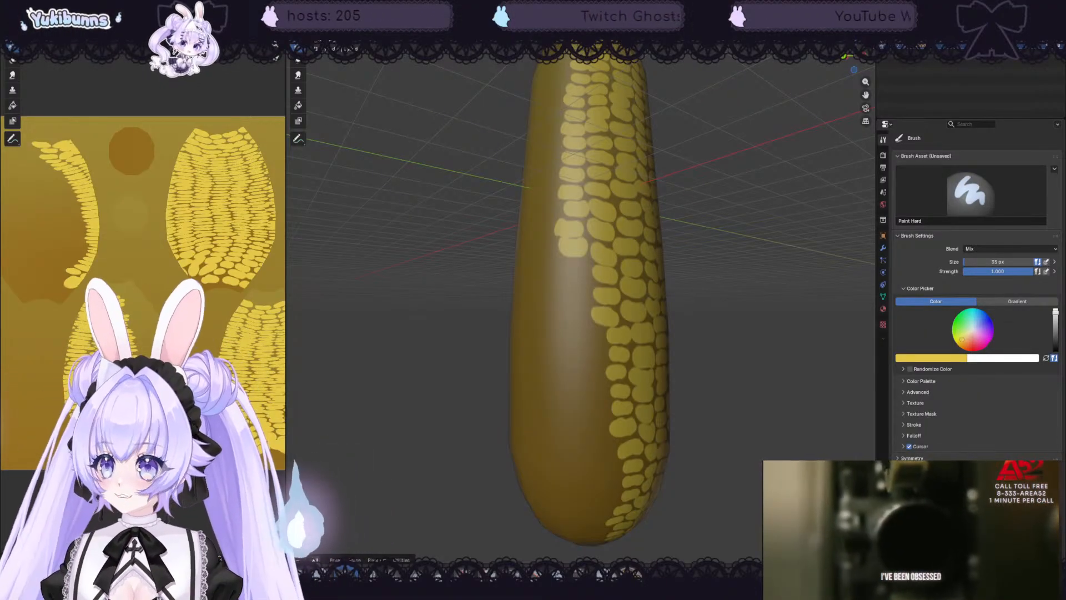
{"action": "mouse_move", "coordinate": [582, 267]}
{"action": "left_mouse_down"}
{"action": "mouse_move", "coordinate": [571, 267]}
{"action": "mouse_move", "coordinate": [579, 316]}
{"action": "mouse_move", "coordinate": [567, 317]}
{"action": "mouse_move", "coordinate": [600, 334]}
{"action": "mouse_move", "coordinate": [570, 368]}
{"action": "mouse_move", "coordinate": [593, 385]}
{"action": "mouse_move", "coordinate": [582, 385]}
{"action": "left_mouse_up"}
{"action": "mouse_move", "coordinate": [617, 405]}
{"action": "left_mouse_down"}
{"action": "mouse_move", "coordinate": [589, 403]}
{"action": "mouse_move", "coordinate": [580, 435]}
{"action": "mouse_move", "coordinate": [594, 451]}
{"action": "left_mouse_up"}
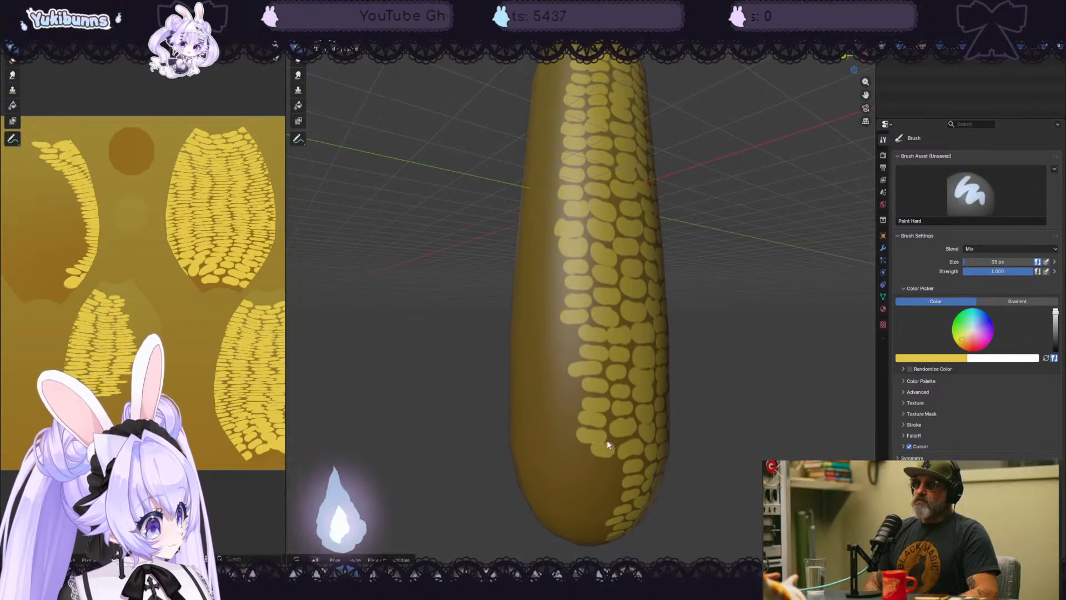
- Paint the column's remaining kernels from the lower section down to the cob's bottom end
{"action": "middle_click_drag", "start_coordinate": [761, 422], "coordinate": [842, 373]}
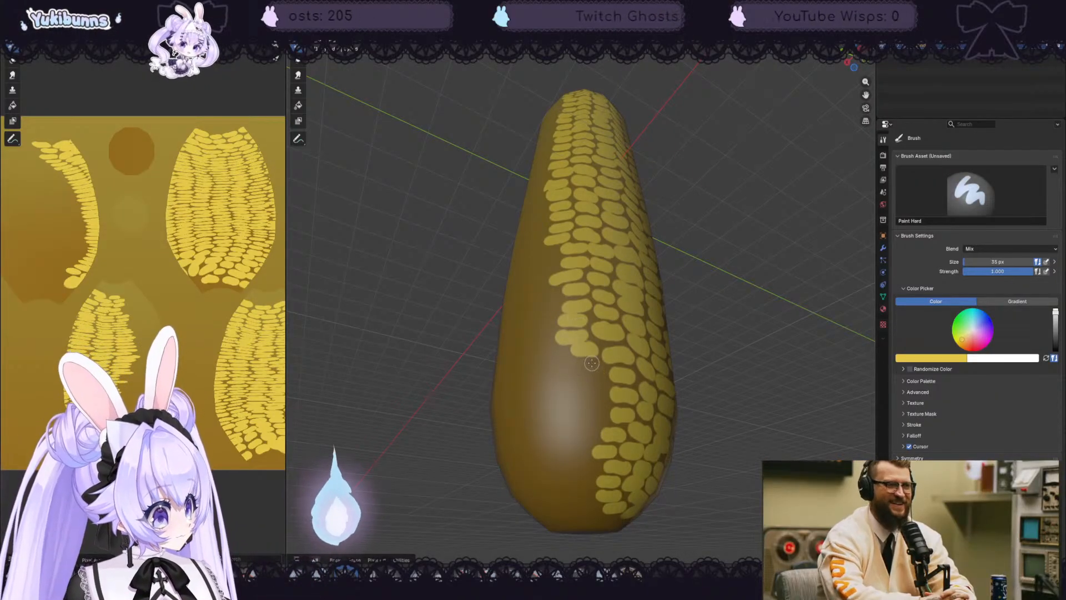
{"action": "mouse_move", "coordinate": [594, 366]}
{"action": "left_mouse_down"}
{"action": "mouse_move", "coordinate": [582, 366]}
{"action": "mouse_move", "coordinate": [599, 385]}
{"action": "mouse_move", "coordinate": [583, 385]}
{"action": "mouse_move", "coordinate": [573, 435]}
{"action": "mouse_move", "coordinate": [589, 450]}
{"action": "mouse_move", "coordinate": [578, 468]}
{"action": "left_mouse_up"}
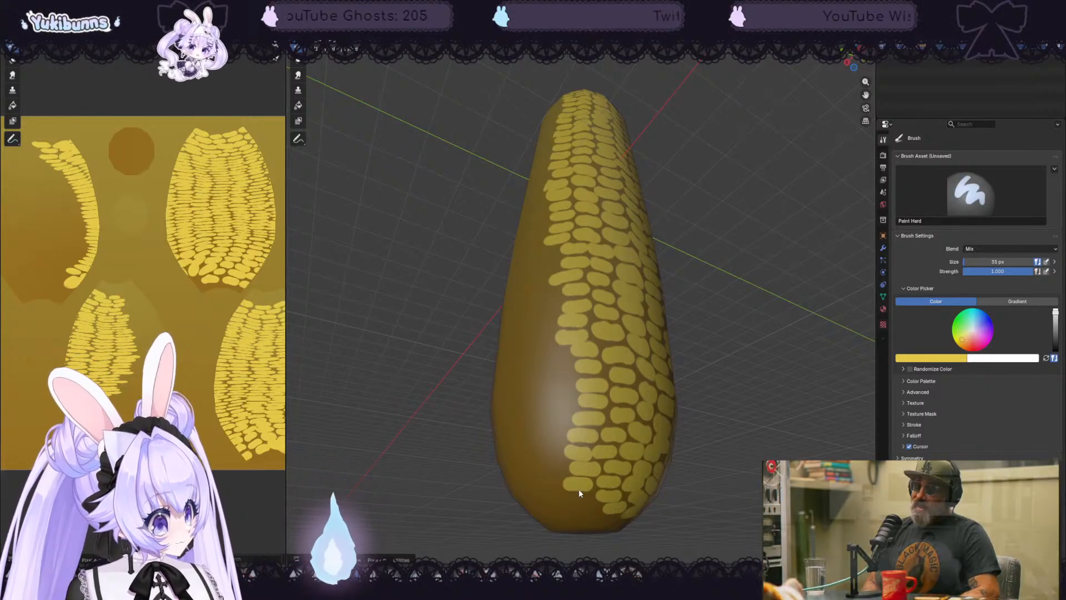
{"action": "mouse_move", "coordinate": [579, 489]}
{"action": "middle_mouse_down"}
{"action": "mouse_move", "coordinate": [767, 404]}
{"action": "mouse_move", "coordinate": [761, 392]}
{"action": "middle_mouse_up"}
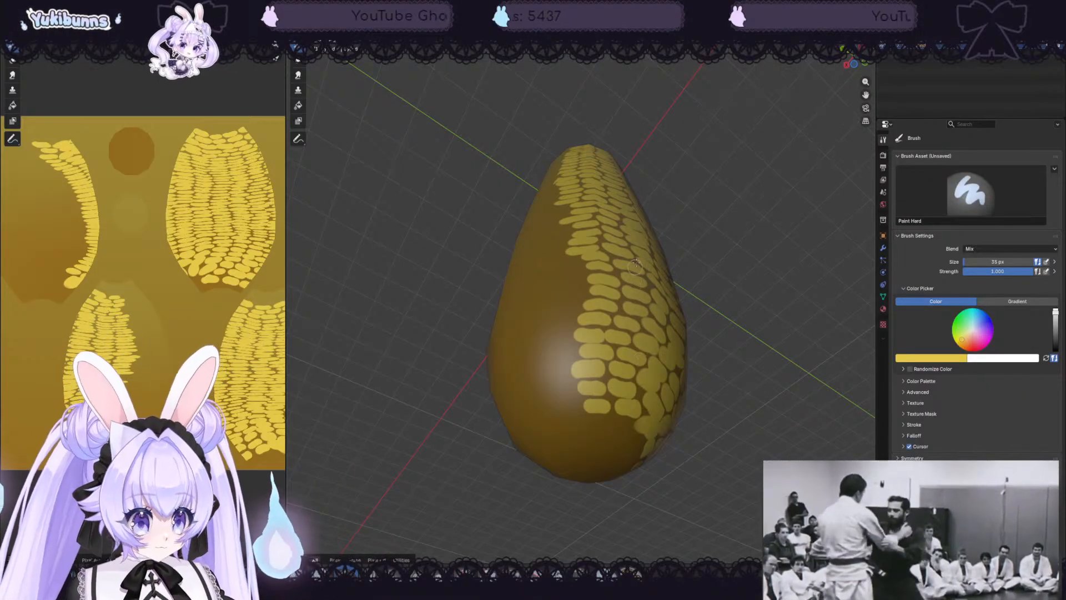
- Add a short run of light yellow kernels in the stepped edge of the middle section to widen the painted area
{"action": "middle_click_drag", "start_coordinate": [596, 380], "coordinate": [704, 262]}
{"action": "scroll", "coordinate": [704, 262], "scroll_direction": "up", "scroll_amount": 3}
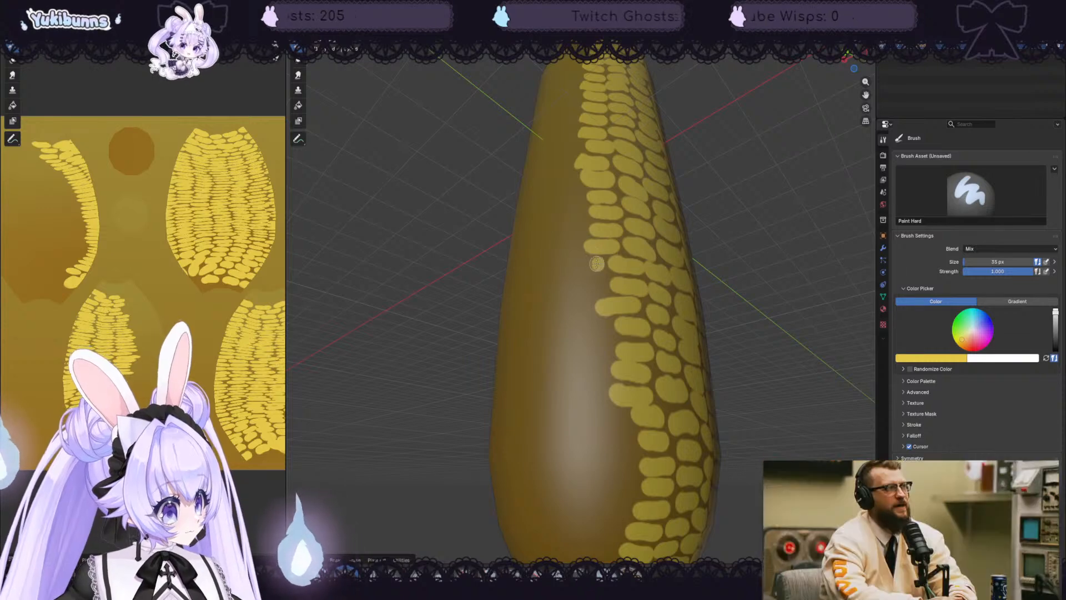
{"action": "left_click_drag", "start_coordinate": [583, 263], "coordinate": [599, 264]}
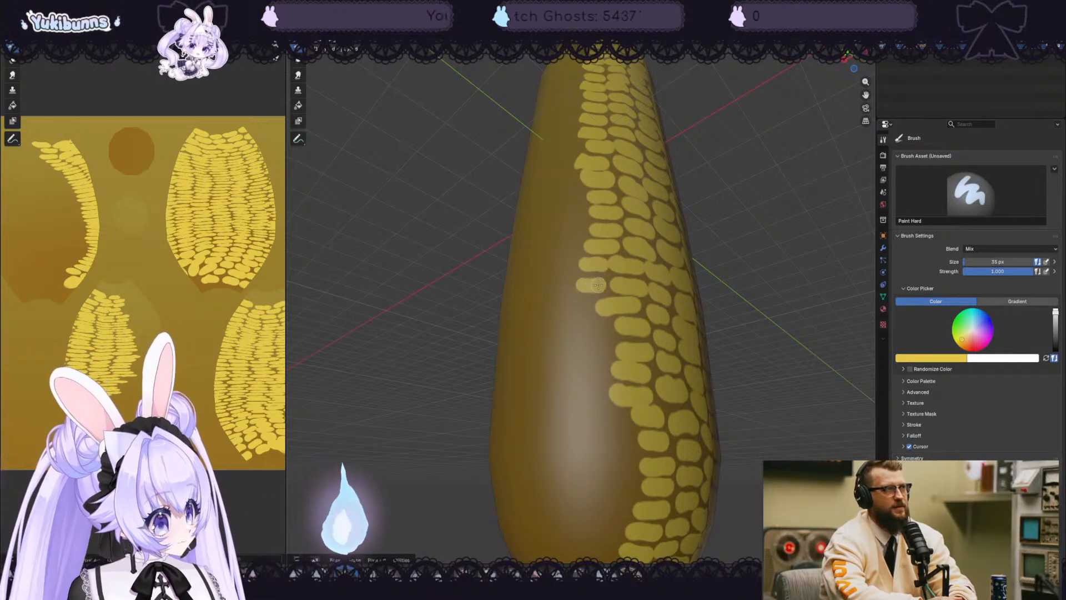
{"action": "mouse_move", "coordinate": [596, 320]}
{"action": "left_mouse_down"}
{"action": "mouse_move", "coordinate": [590, 328]}
{"action": "mouse_move", "coordinate": [583, 308]}
{"action": "left_mouse_up"}
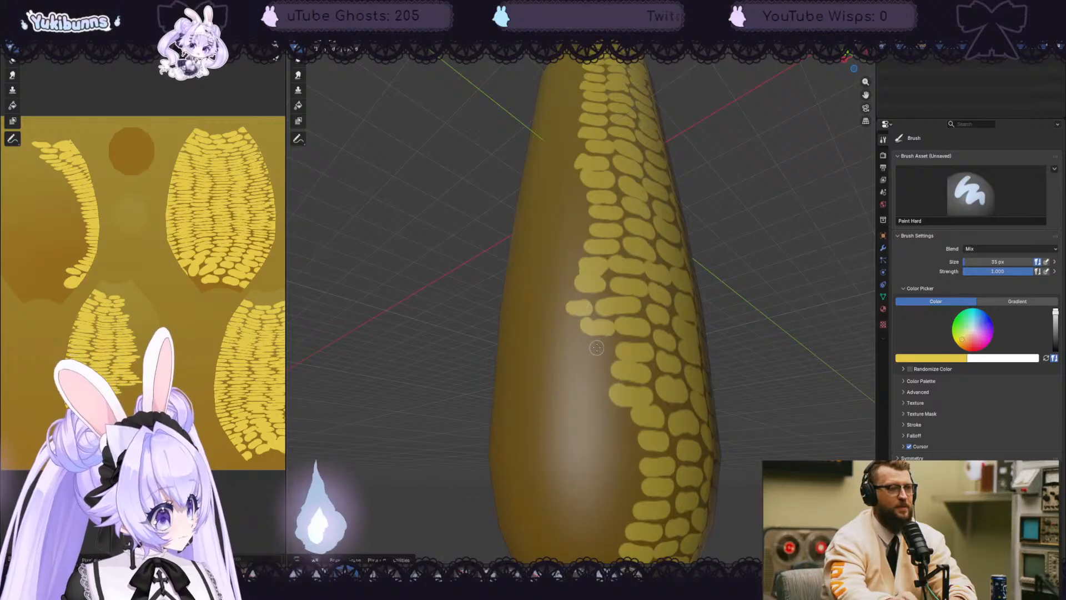
{"action": "mouse_move", "coordinate": [596, 348]}
{"action": "left_mouse_down"}
{"action": "mouse_move", "coordinate": [587, 346]}
{"action": "mouse_move", "coordinate": [592, 367]}
{"action": "left_mouse_up"}
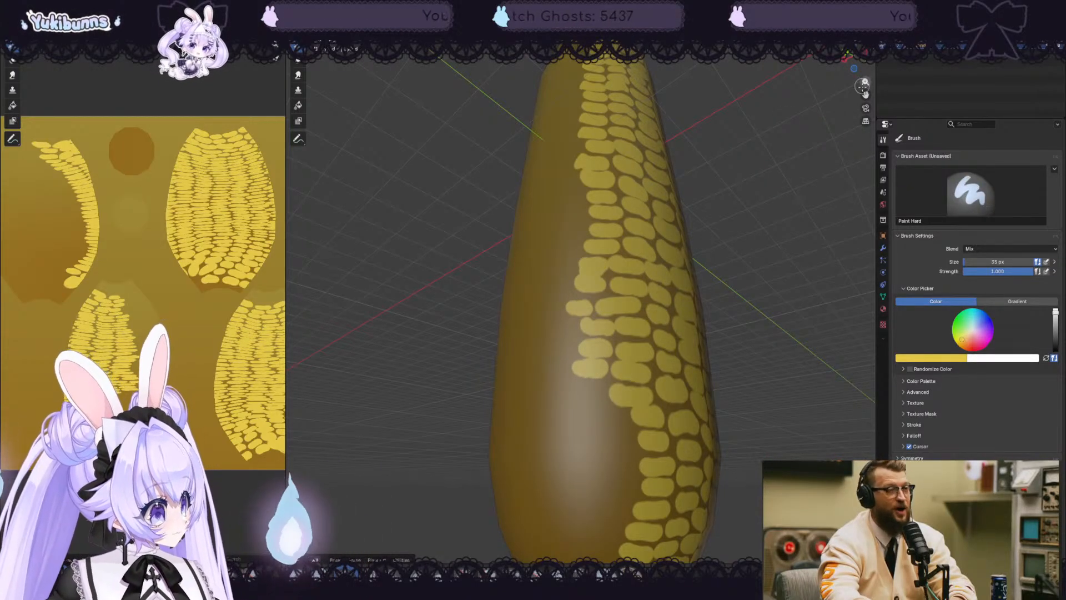
- Paint two adjacent columns of light yellow kernels from the middle section down to the cob's bottom end
{"action": "left_click_drag", "start_coordinate": [865, 96], "coordinate": [853, 112]}
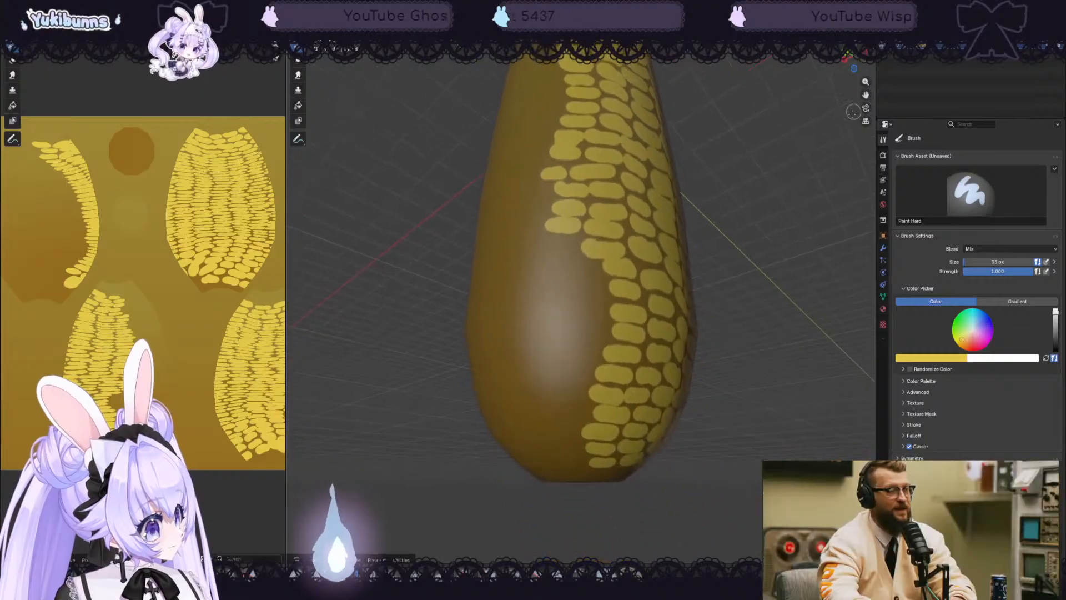
{"action": "mouse_move", "coordinate": [589, 270]}
{"action": "left_mouse_down"}
{"action": "mouse_move", "coordinate": [573, 269]}
{"action": "mouse_move", "coordinate": [602, 291]}
{"action": "mouse_move", "coordinate": [600, 312]}
{"action": "mouse_move", "coordinate": [584, 311]}
{"action": "mouse_move", "coordinate": [592, 336]}
{"action": "mouse_move", "coordinate": [572, 353]}
{"action": "mouse_move", "coordinate": [576, 374]}
{"action": "mouse_move", "coordinate": [563, 373]}
{"action": "mouse_move", "coordinate": [566, 395]}
{"action": "mouse_move", "coordinate": [553, 394]}
{"action": "mouse_move", "coordinate": [582, 415]}
{"action": "mouse_move", "coordinate": [563, 412]}
{"action": "mouse_move", "coordinate": [570, 455]}
{"action": "mouse_move", "coordinate": [556, 444]}
{"action": "left_mouse_up"}
{"action": "mouse_move", "coordinate": [717, 435]}
{"action": "middle_mouse_down"}
{"action": "mouse_move", "coordinate": [716, 422]}
{"action": "mouse_move", "coordinate": [718, 444]}
{"action": "middle_mouse_up"}
{"action": "left_click_drag", "start_coordinate": [565, 280], "coordinate": [562, 283]}
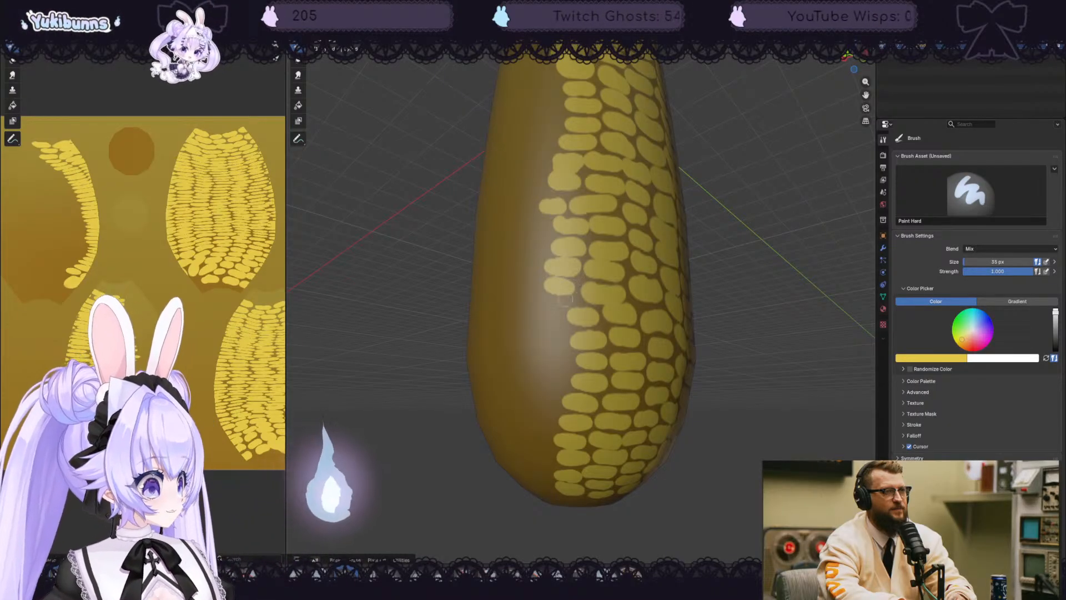
{"action": "left_click_drag", "start_coordinate": [555, 303], "coordinate": [541, 364]}
{"action": "mouse_move", "coordinate": [562, 382]}
{"action": "left_mouse_down"}
{"action": "mouse_move", "coordinate": [542, 401]}
{"action": "mouse_move", "coordinate": [549, 420]}
{"action": "mouse_move", "coordinate": [536, 462]}
{"action": "left_mouse_up"}
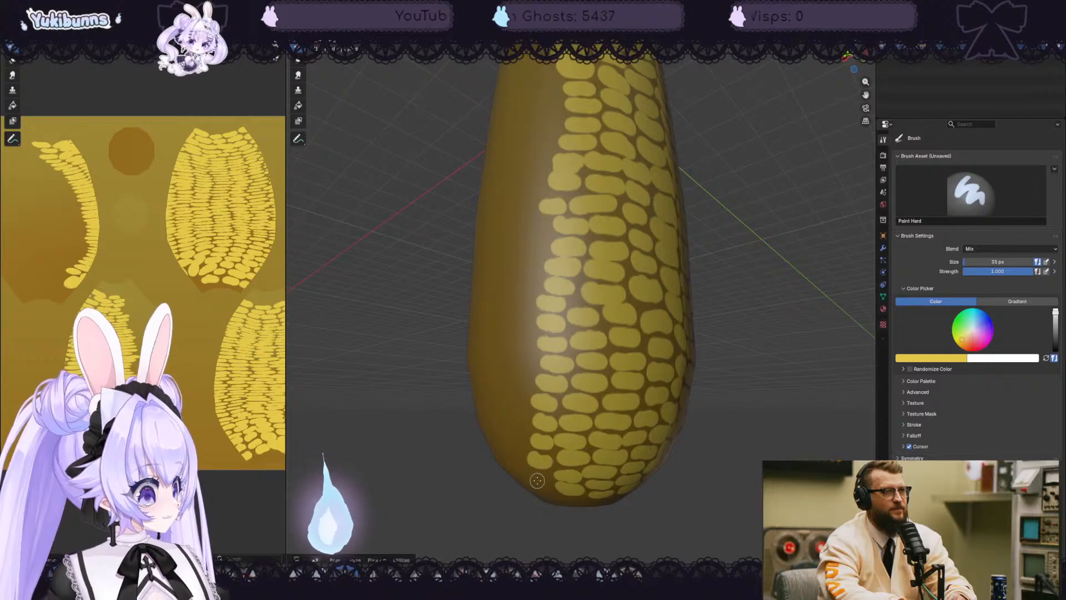
{"action": "middle_click_drag", "start_coordinate": [602, 433], "coordinate": [769, 392]}
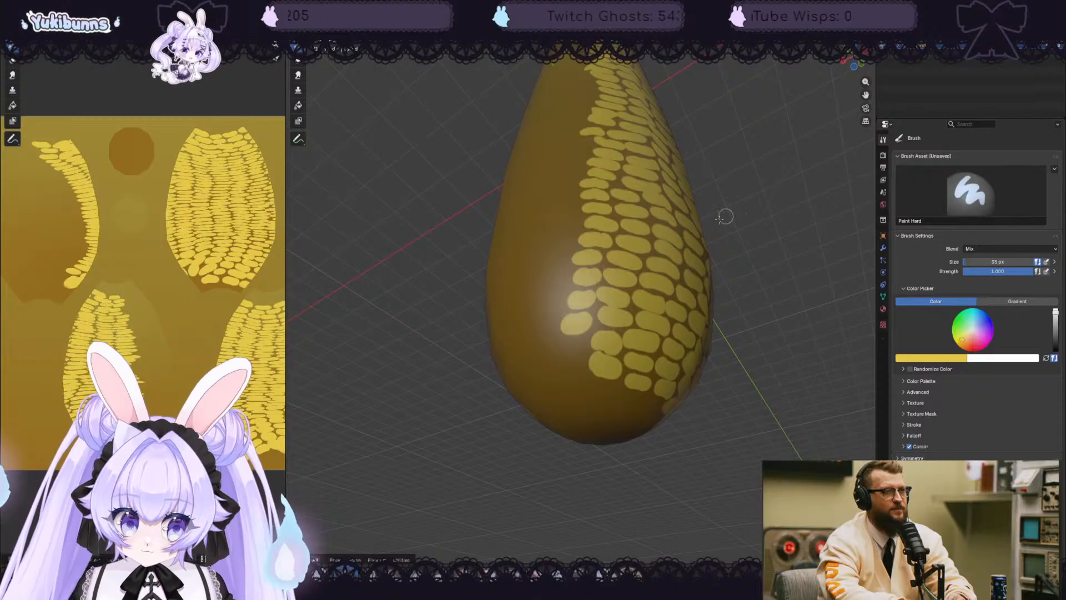
- Add light yellow kernels just below the tip beside the painted edge to begin the next upper column, undoing the last stroke
{"action": "middle_click_drag", "start_coordinate": [725, 215], "coordinate": [807, 192]}
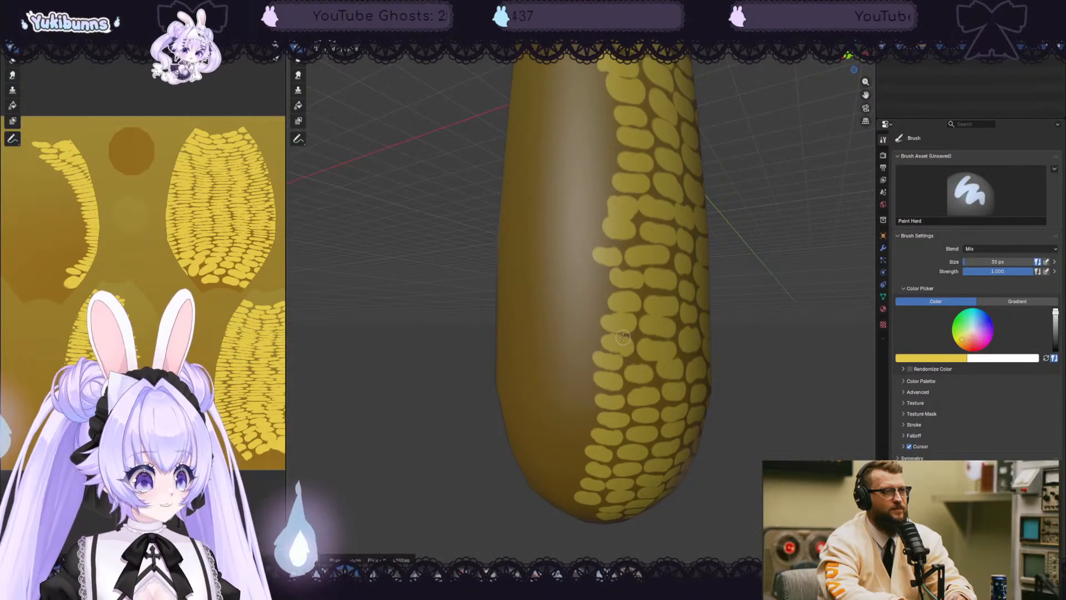
{"action": "middle_click_drag", "start_coordinate": [761, 233], "coordinate": [805, 275]}
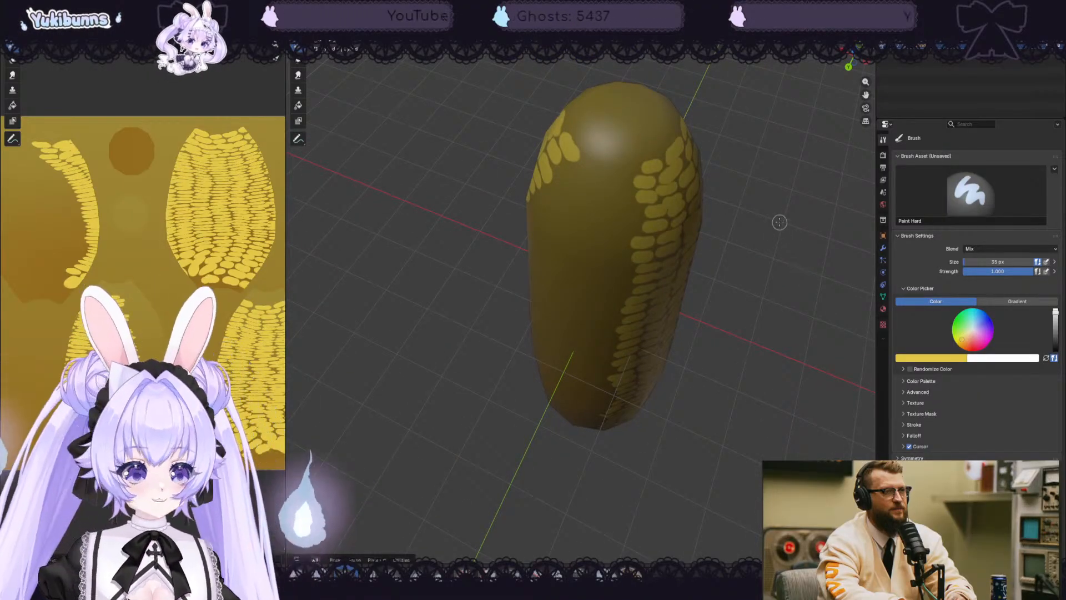
{"action": "scroll", "coordinate": [782, 224], "scroll_direction": "up", "scroll_amount": 2}
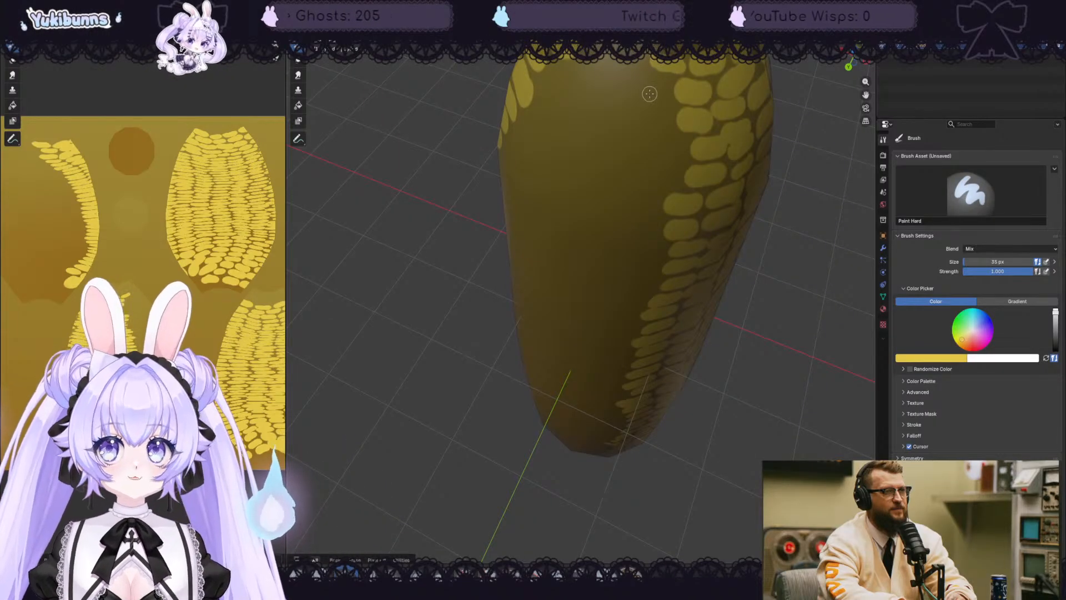
{"action": "scroll", "coordinate": [648, 92], "scroll_direction": "down", "scroll_amount": 3}
{"action": "scroll", "coordinate": [718, 110], "scroll_direction": "up", "scroll_amount": 3}
{"action": "scroll", "coordinate": [775, 134], "scroll_direction": "down", "scroll_amount": 2}
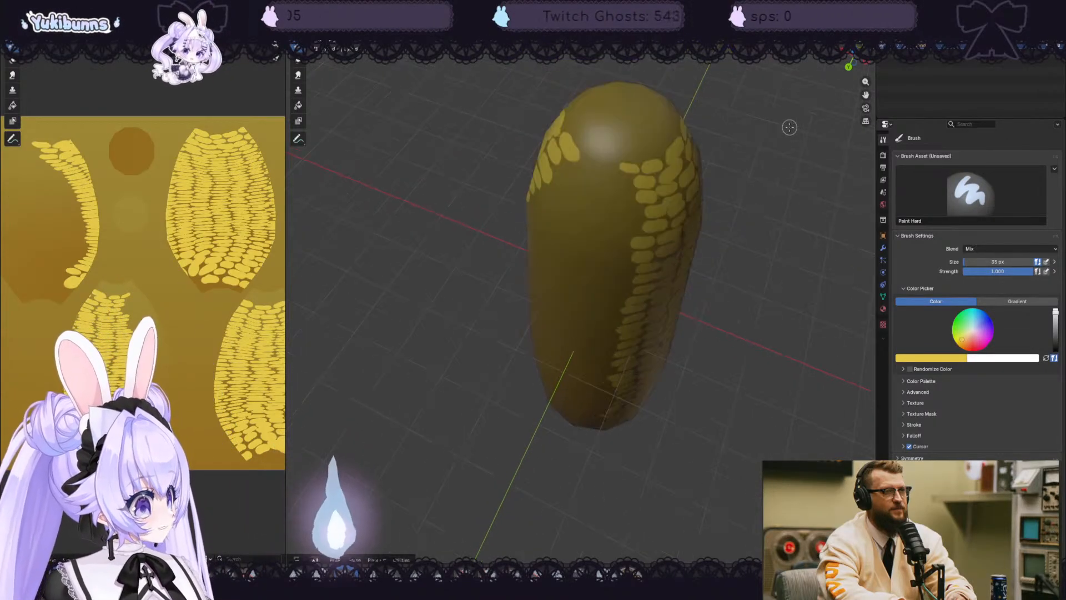
{"action": "middle_click_drag", "start_coordinate": [789, 128], "coordinate": [783, 127]}
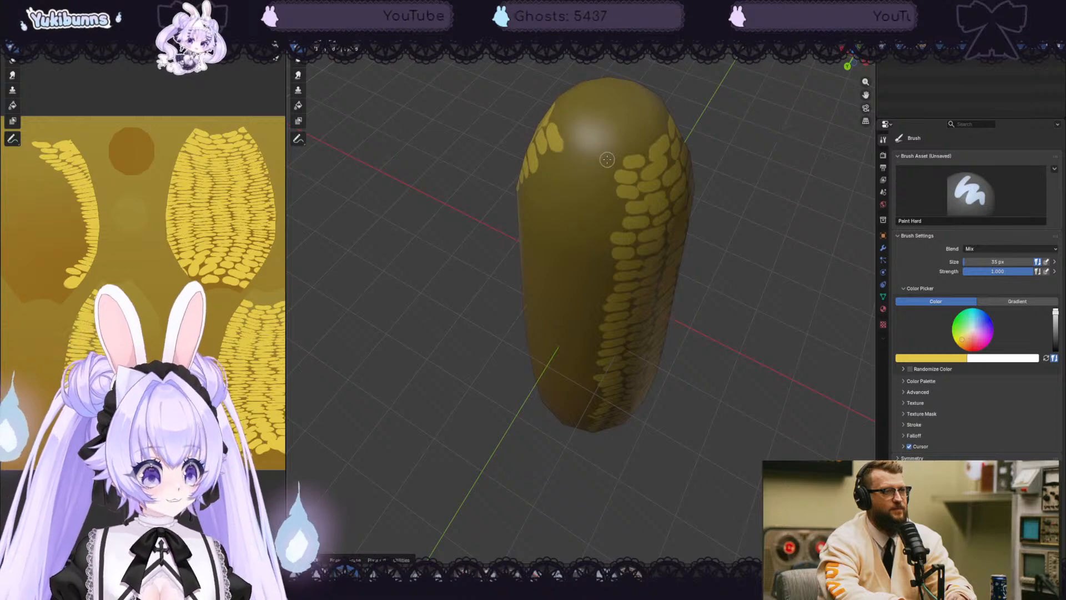
{"action": "mouse_move", "coordinate": [606, 159]}
{"action": "left_mouse_down"}
{"action": "mouse_move", "coordinate": [615, 160]}
{"action": "mouse_move", "coordinate": [597, 171]}
{"action": "mouse_move", "coordinate": [596, 188]}
{"action": "mouse_move", "coordinate": [611, 222]}
{"action": "mouse_move", "coordinate": [589, 231]}
{"action": "left_mouse_up"}
{"action": "key", "text": "ctrl+z"}
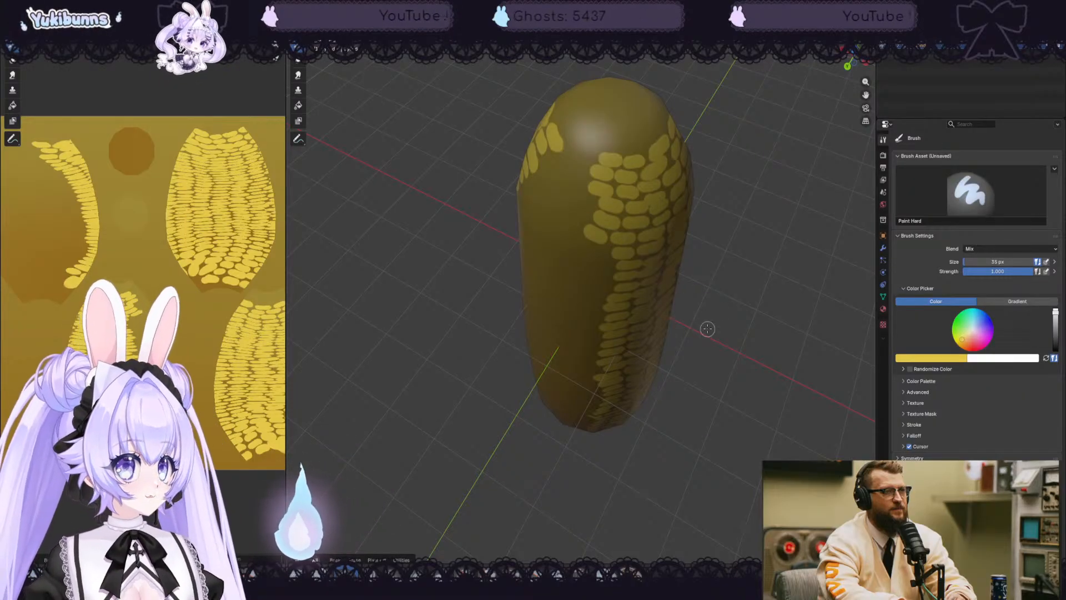
{"action": "middle_click_drag", "start_coordinate": [736, 290], "coordinate": [742, 269]}
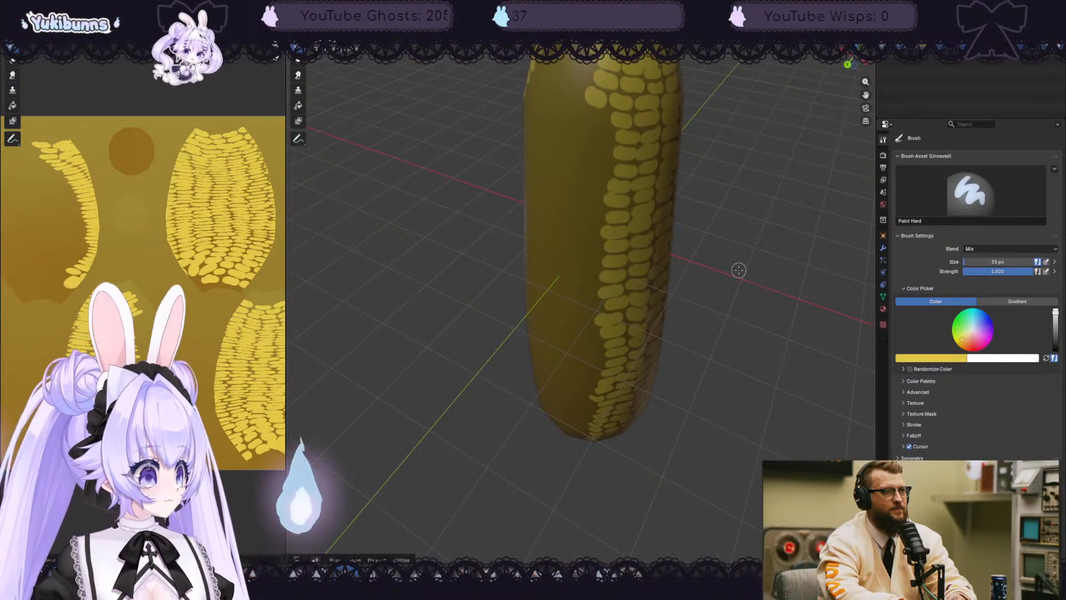
- Undo the last stroke and continue the column of light yellow kernels from the upper section down to the lower section
{"action": "key", "text": "ctrl+z"}
{"action": "left_click_drag", "start_coordinate": [601, 97], "coordinate": [590, 94]}
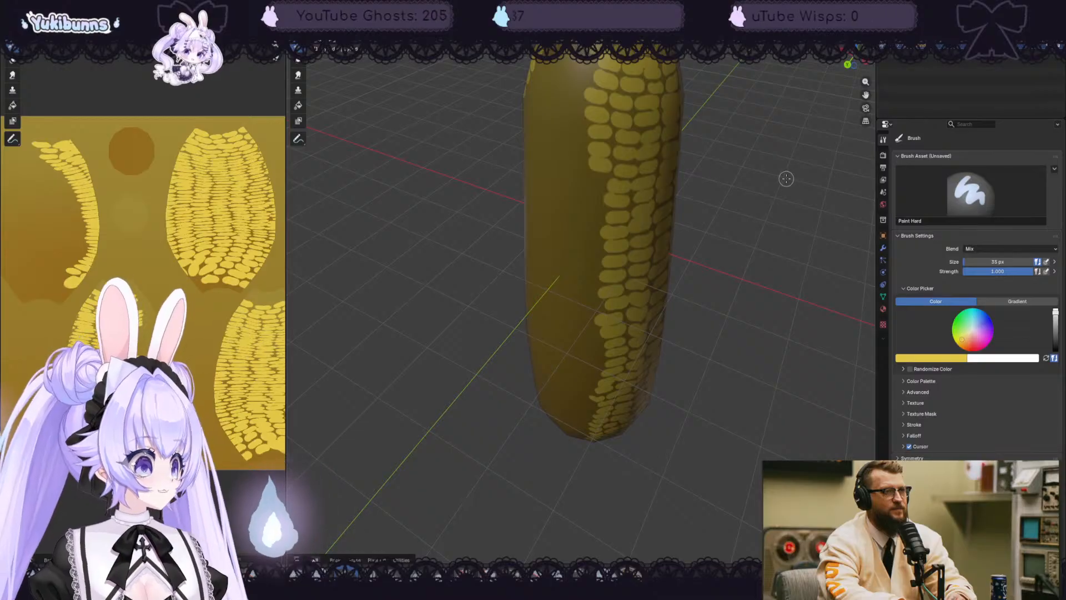
{"action": "middle_click_drag", "start_coordinate": [786, 179], "coordinate": [785, 174]}
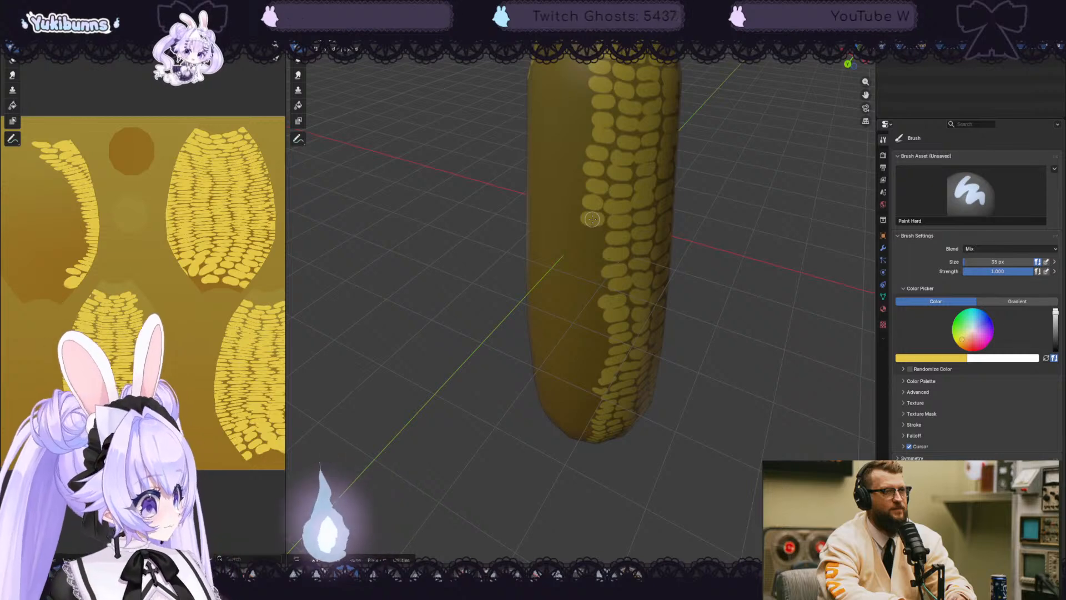
{"action": "middle_click_drag", "start_coordinate": [805, 148], "coordinate": [796, 125]}
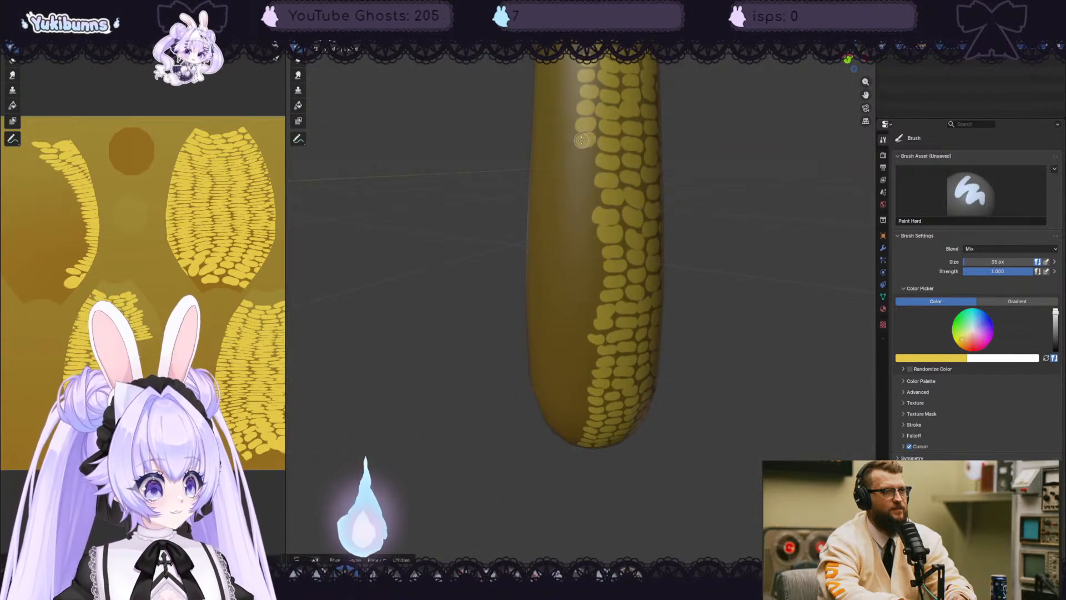
{"action": "mouse_move", "coordinate": [590, 154]}
{"action": "left_mouse_down"}
{"action": "mouse_move", "coordinate": [580, 159]}
{"action": "mouse_move", "coordinate": [589, 204]}
{"action": "mouse_move", "coordinate": [578, 206]}
{"action": "mouse_move", "coordinate": [586, 224]}
{"action": "mouse_move", "coordinate": [576, 223]}
{"action": "mouse_move", "coordinate": [596, 273]}
{"action": "left_mouse_up"}
{"action": "left_click_drag", "start_coordinate": [587, 283], "coordinate": [593, 286]}
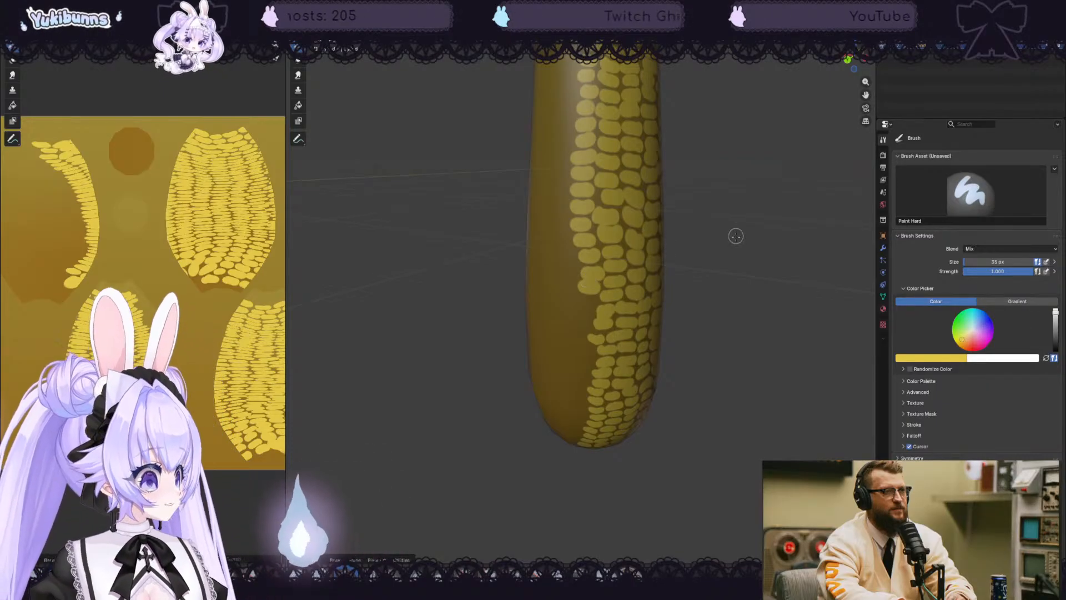
- Paint the column's remaining light yellow kernels along the painted edge from the lower section down to the cob's bottom end
{"action": "middle_click_drag", "start_coordinate": [736, 236], "coordinate": [742, 223]}
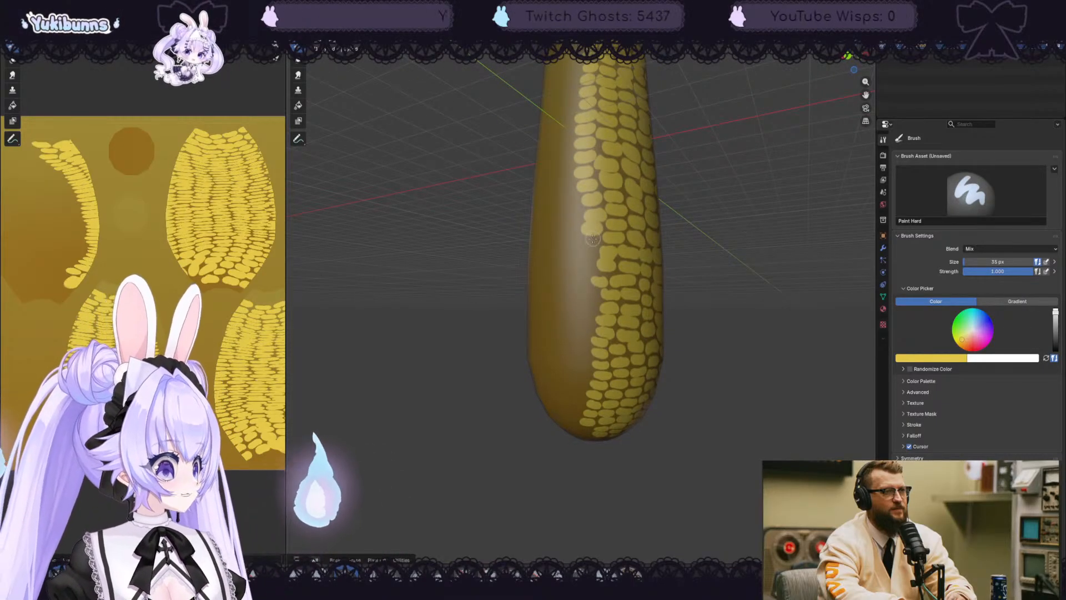
{"action": "mouse_move", "coordinate": [581, 244]}
{"action": "left_mouse_down"}
{"action": "mouse_move", "coordinate": [594, 245]}
{"action": "mouse_move", "coordinate": [583, 272]}
{"action": "left_mouse_up"}
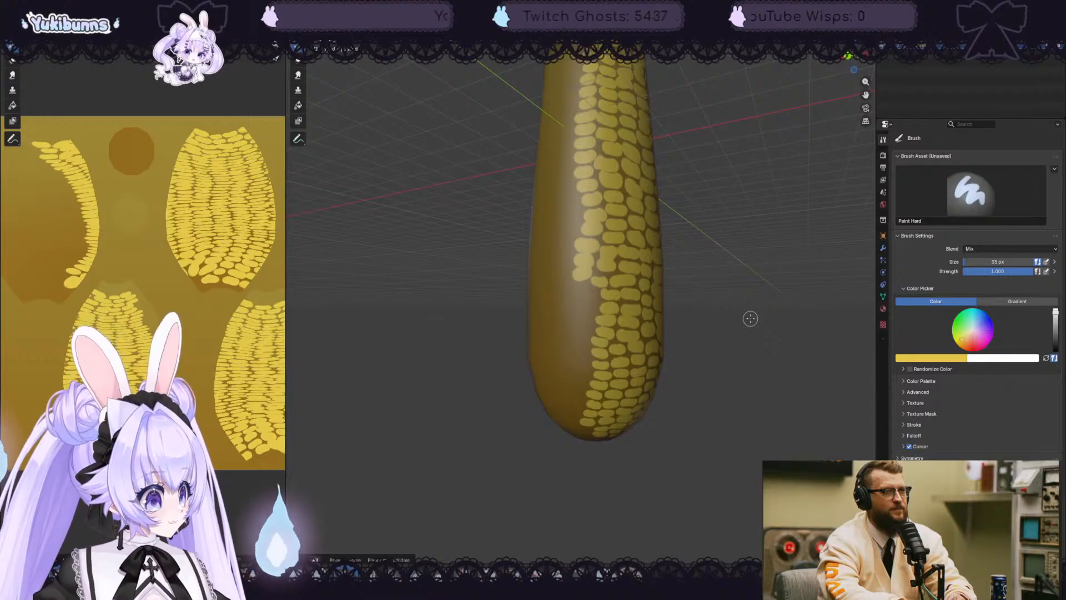
{"action": "mouse_move", "coordinate": [593, 295]}
{"action": "left_mouse_down"}
{"action": "mouse_move", "coordinate": [575, 287]}
{"action": "mouse_move", "coordinate": [582, 311]}
{"action": "left_mouse_up"}
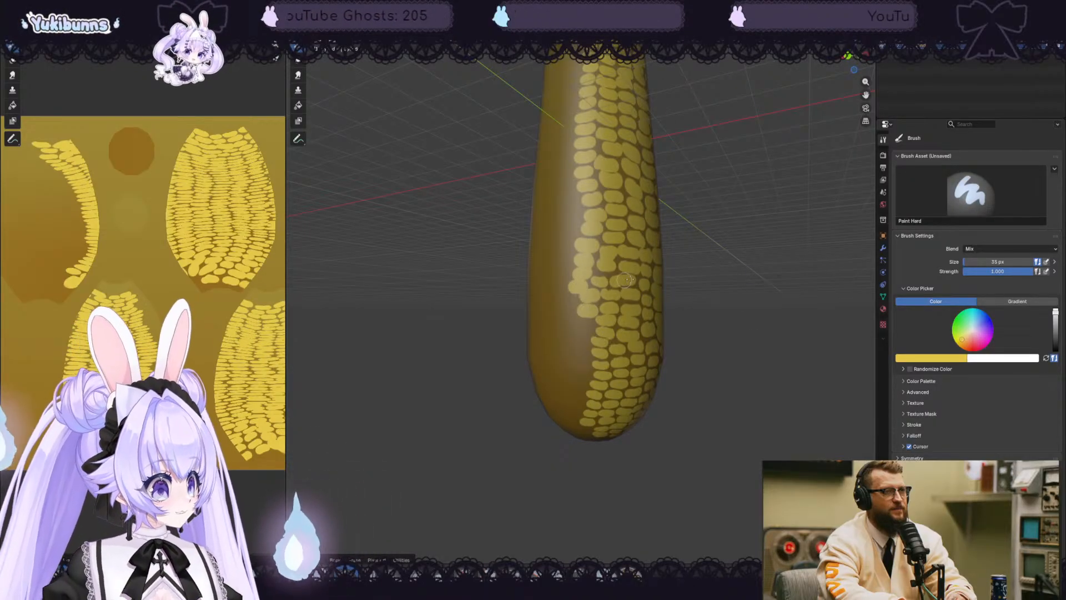
{"action": "middle_click_drag", "start_coordinate": [807, 307], "coordinate": [818, 284]}
{"action": "scroll", "coordinate": [816, 281], "scroll_direction": "up", "scroll_amount": 1}
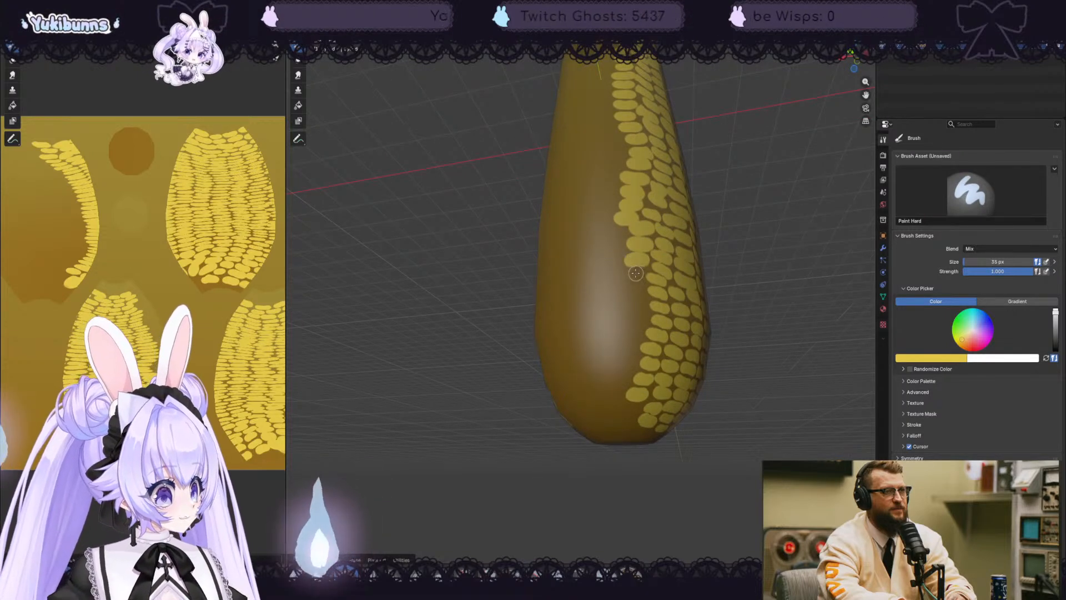
{"action": "mouse_move", "coordinate": [624, 276]}
{"action": "left_mouse_down"}
{"action": "mouse_move", "coordinate": [637, 277]}
{"action": "mouse_move", "coordinate": [638, 309]}
{"action": "mouse_move", "coordinate": [619, 384]}
{"action": "left_mouse_up"}
{"action": "left_click_drag", "start_coordinate": [635, 402], "coordinate": [640, 402]}
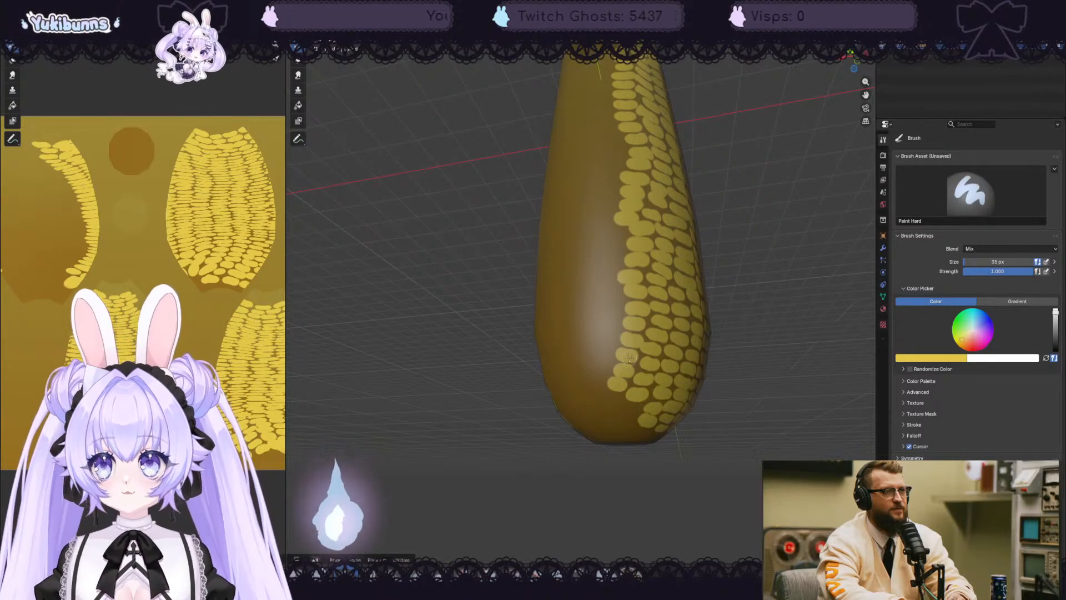
{"action": "mouse_move", "coordinate": [624, 419]}
{"action": "left_mouse_down"}
{"action": "mouse_move", "coordinate": [630, 409]}
{"action": "mouse_move", "coordinate": [617, 397]}
{"action": "left_mouse_up"}
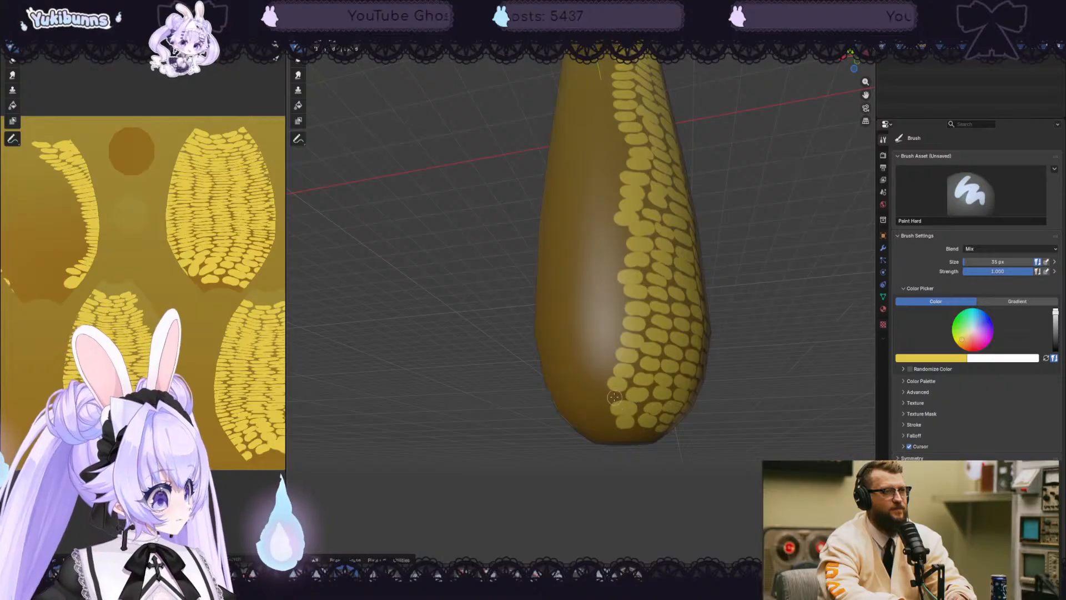
{"action": "middle_click_drag", "start_coordinate": [715, 154], "coordinate": [700, 186]}
{"action": "left_click_drag", "start_coordinate": [600, 313], "coordinate": [609, 312]}
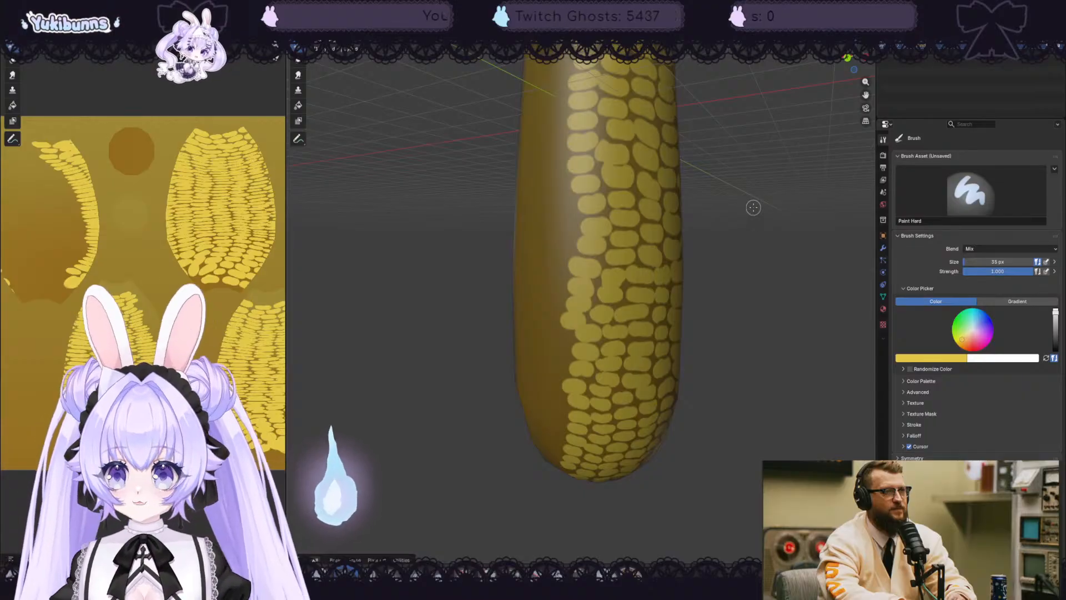
- Paint a new column of light yellow kernels beside the painted edge, from just below the tip to the middle section
{"action": "scroll", "coordinate": [753, 206], "scroll_direction": "down", "scroll_amount": 2}
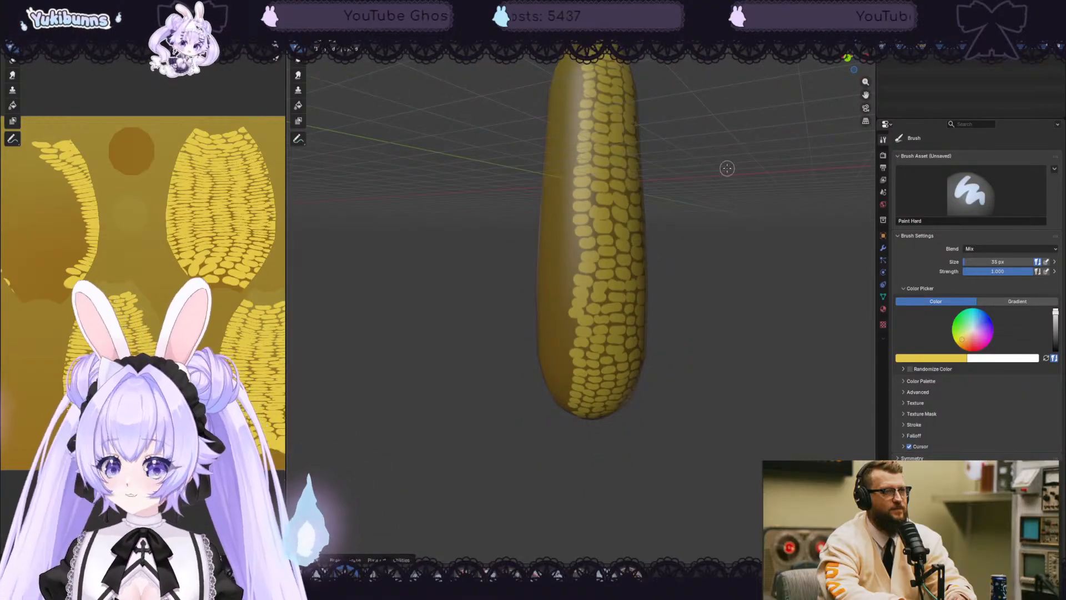
{"action": "middle_click_drag", "start_coordinate": [726, 167], "coordinate": [732, 187]}
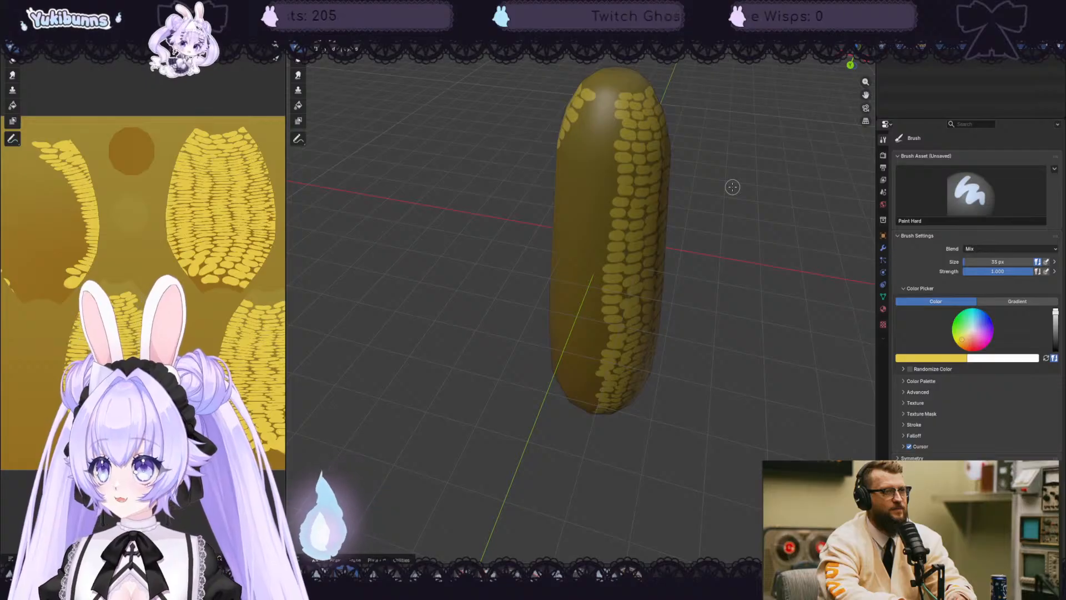
{"action": "scroll", "coordinate": [731, 122], "scroll_direction": "up", "scroll_amount": 3}
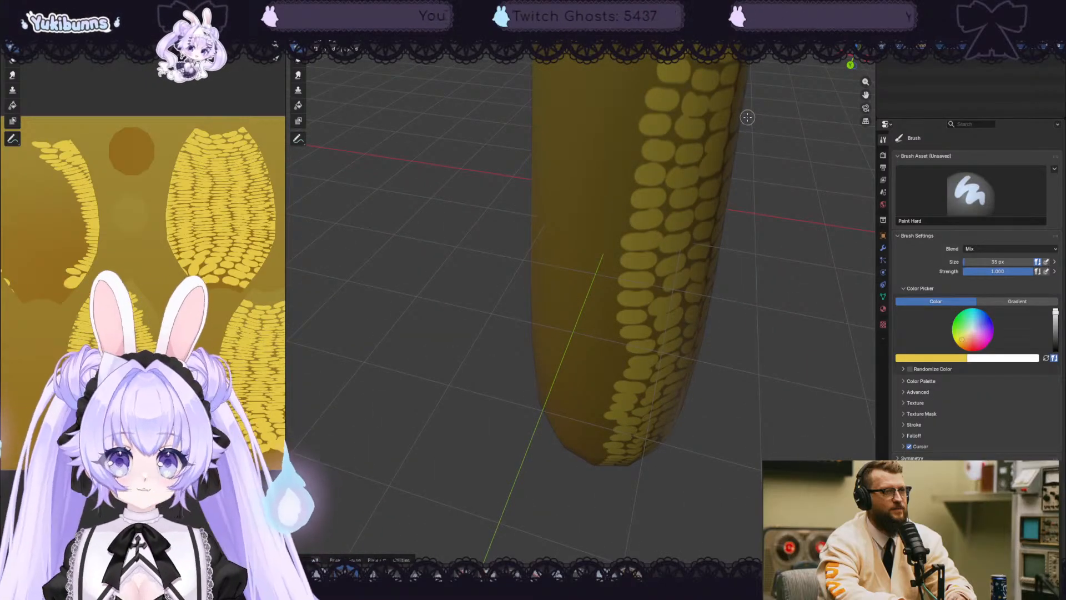
{"action": "scroll", "coordinate": [745, 117], "scroll_direction": "down", "scroll_amount": 3}
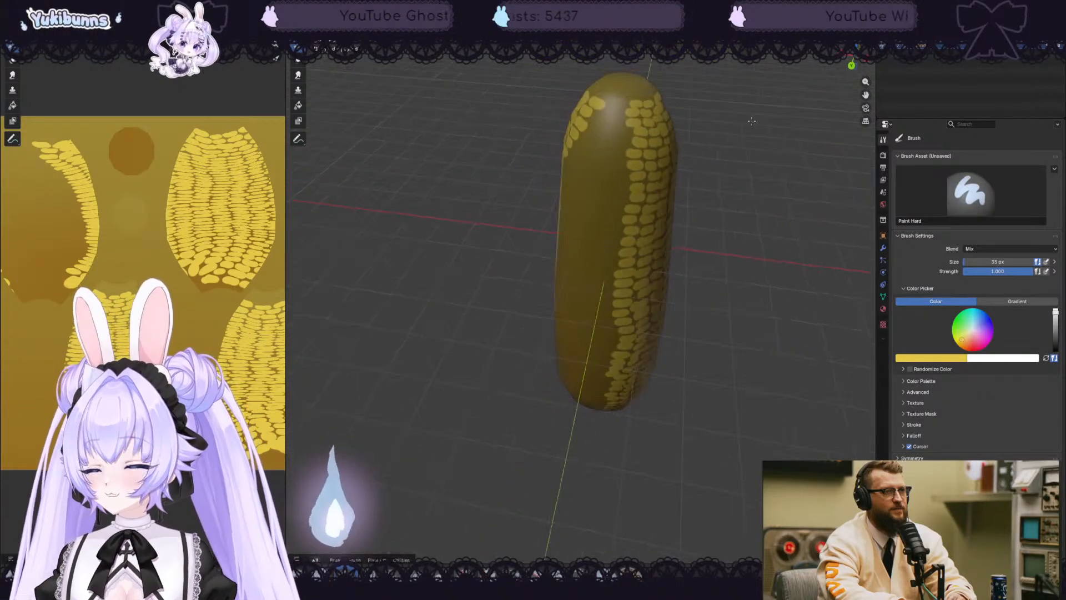
{"action": "mouse_move", "coordinate": [751, 117]}
{"action": "middle_mouse_down"}
{"action": "mouse_move", "coordinate": [744, 134]}
{"action": "mouse_move", "coordinate": [734, 113]}
{"action": "middle_mouse_up"}
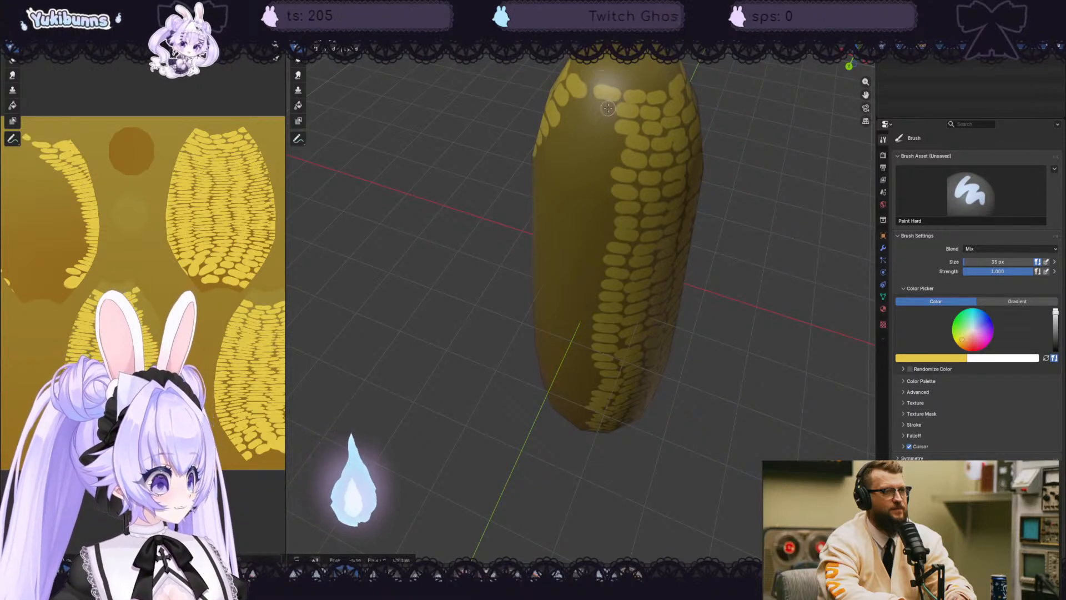
{"action": "mouse_move", "coordinate": [608, 109]}
{"action": "left_mouse_down"}
{"action": "mouse_move", "coordinate": [598, 107]}
{"action": "mouse_move", "coordinate": [605, 140]}
{"action": "mouse_move", "coordinate": [589, 171]}
{"action": "mouse_move", "coordinate": [593, 201]}
{"action": "left_mouse_up"}
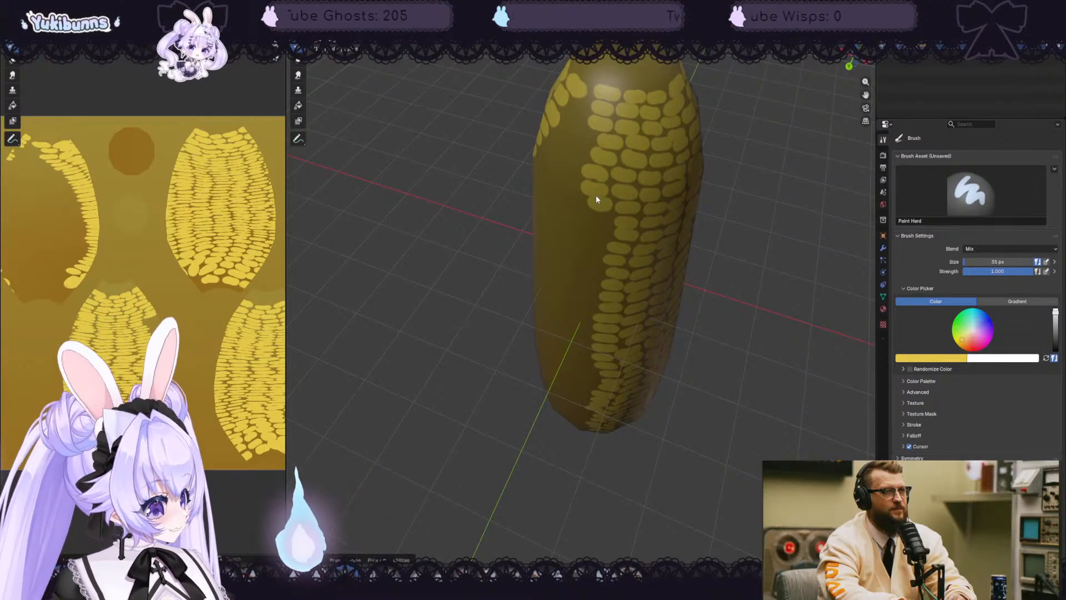
{"action": "middle_click_drag", "start_coordinate": [769, 346], "coordinate": [758, 319]}
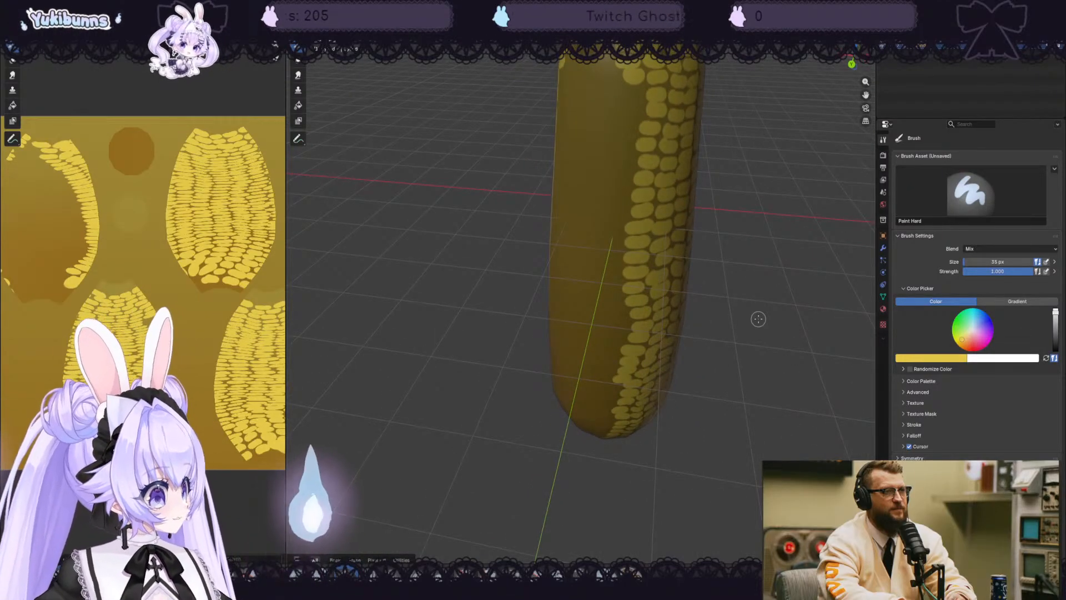
{"action": "mouse_move", "coordinate": [637, 95]}
{"action": "left_mouse_down"}
{"action": "mouse_move", "coordinate": [628, 92]}
{"action": "mouse_move", "coordinate": [627, 161]}
{"action": "mouse_move", "coordinate": [611, 195]}
{"action": "left_mouse_up"}
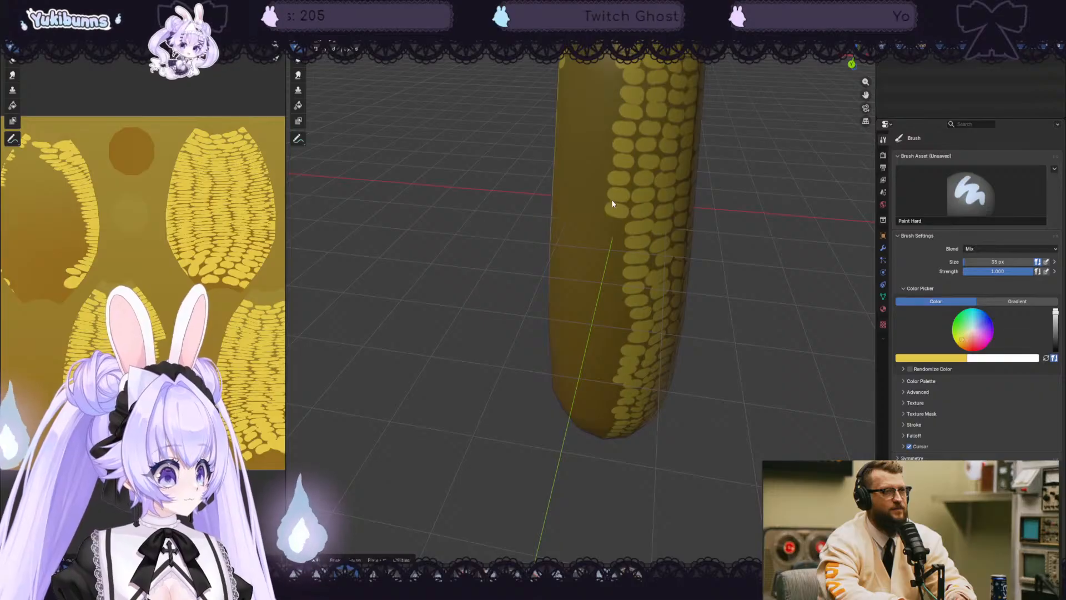
- Extend the new column of light yellow kernels from the middle section down to the cob's bottom end
{"action": "middle_click_drag", "start_coordinate": [721, 202], "coordinate": [727, 188]}
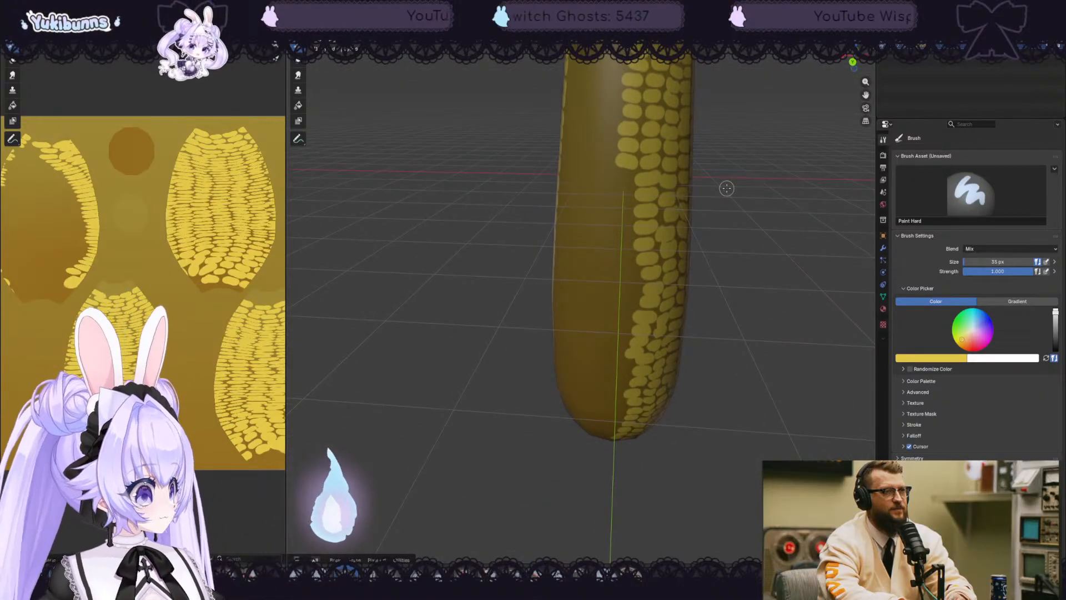
{"action": "left_click_drag", "start_coordinate": [622, 193], "coordinate": [625, 267]}
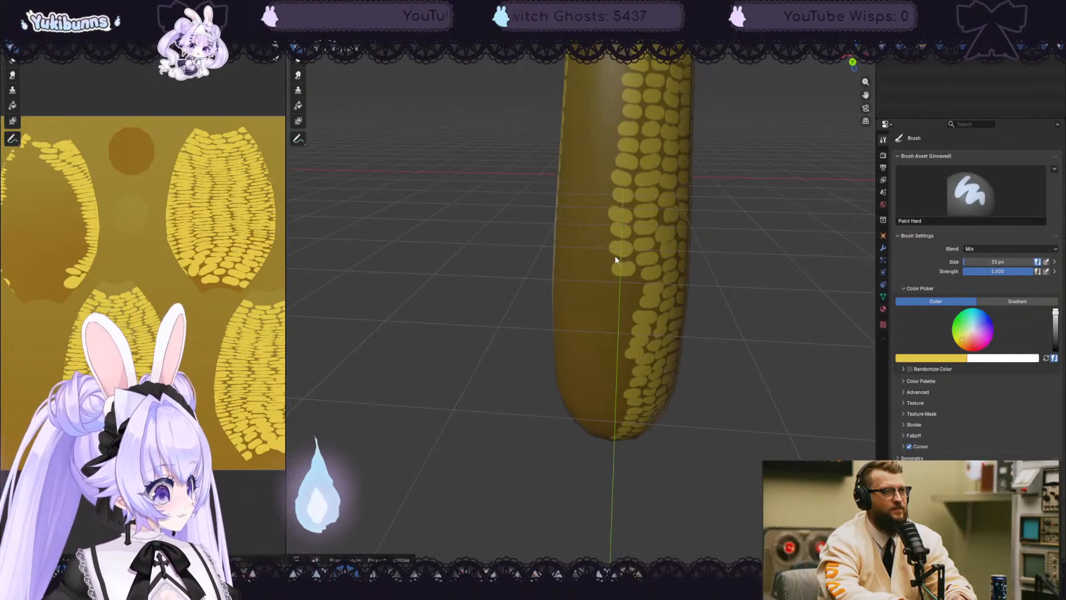
{"action": "middle_click_drag", "start_coordinate": [747, 266], "coordinate": [755, 238]}
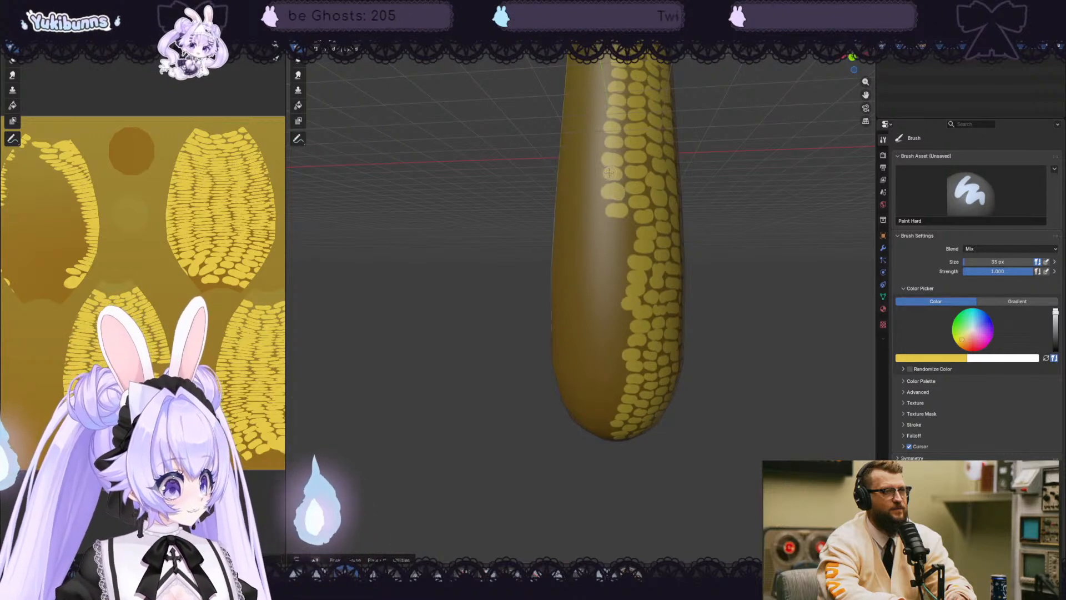
{"action": "mouse_move", "coordinate": [627, 223]}
{"action": "left_mouse_down"}
{"action": "mouse_move", "coordinate": [611, 254]}
{"action": "mouse_move", "coordinate": [620, 267]}
{"action": "mouse_move", "coordinate": [602, 286]}
{"action": "left_mouse_up"}
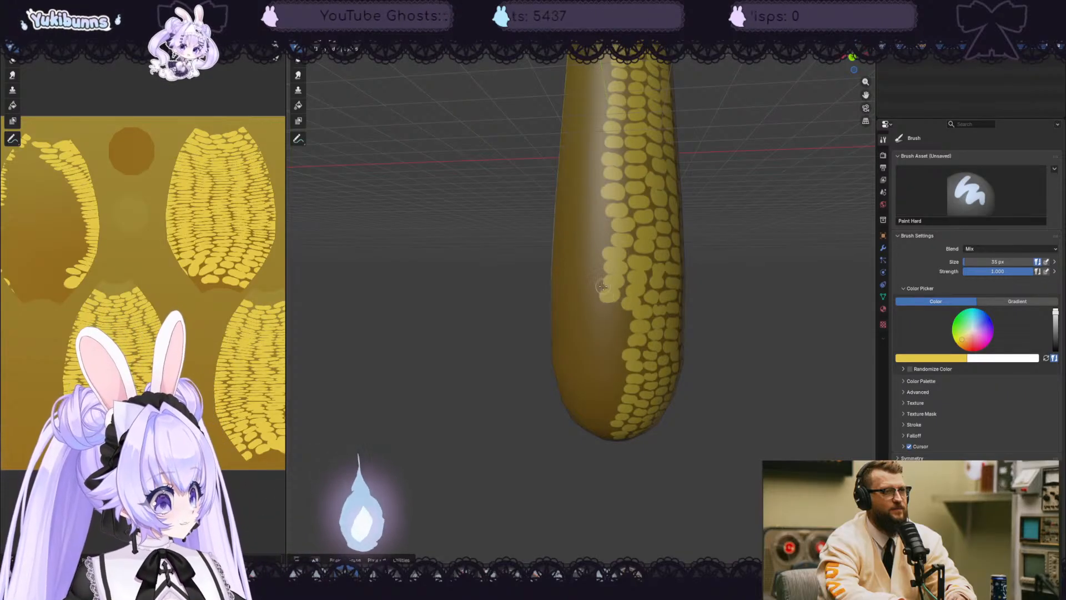
{"action": "middle_click_drag", "start_coordinate": [777, 293], "coordinate": [771, 261]}
{"action": "left_click_drag", "start_coordinate": [605, 234], "coordinate": [610, 238]}
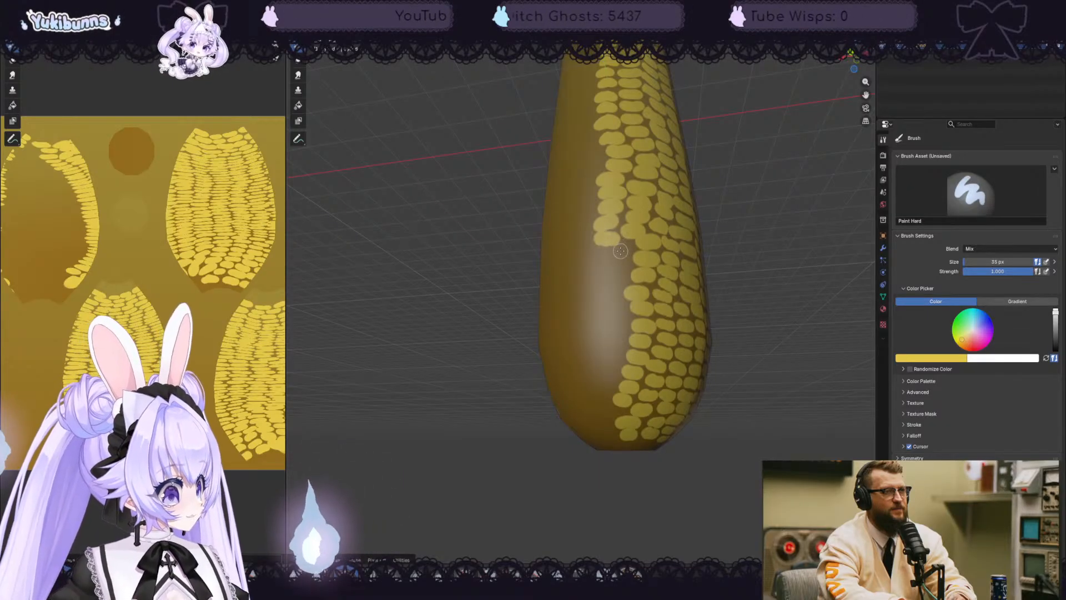
{"action": "mouse_move", "coordinate": [622, 264]}
{"action": "left_mouse_down"}
{"action": "mouse_move", "coordinate": [610, 281]}
{"action": "mouse_move", "coordinate": [603, 422]}
{"action": "left_mouse_up"}
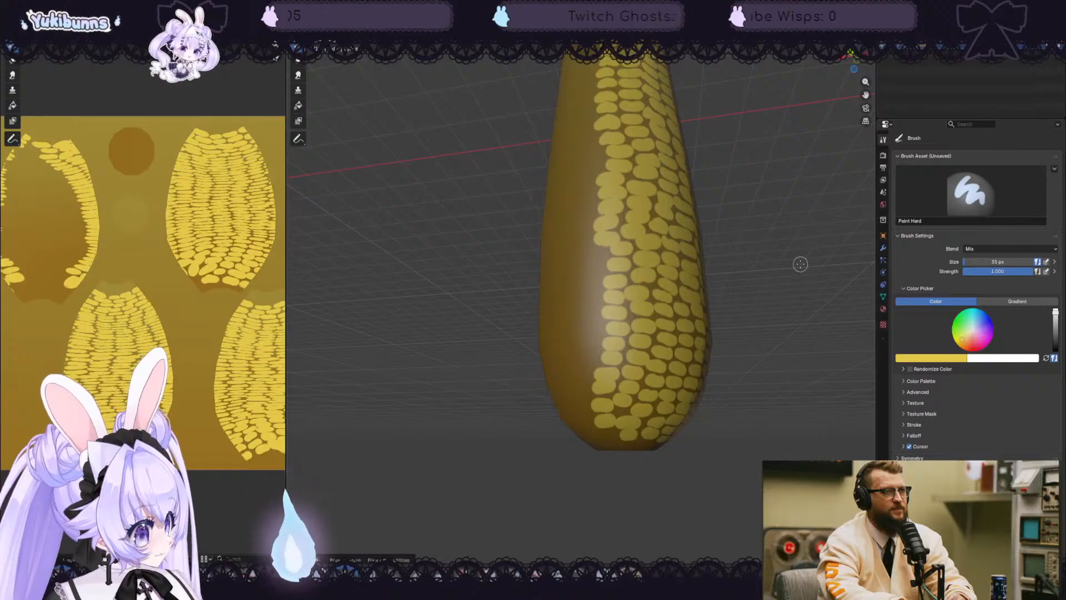
- Paint light yellow kernels in the unpainted gap just below the tip to connect the two painted edges, undoing the last strokes
{"action": "middle_click_drag", "start_coordinate": [762, 215], "coordinate": [850, 118]}
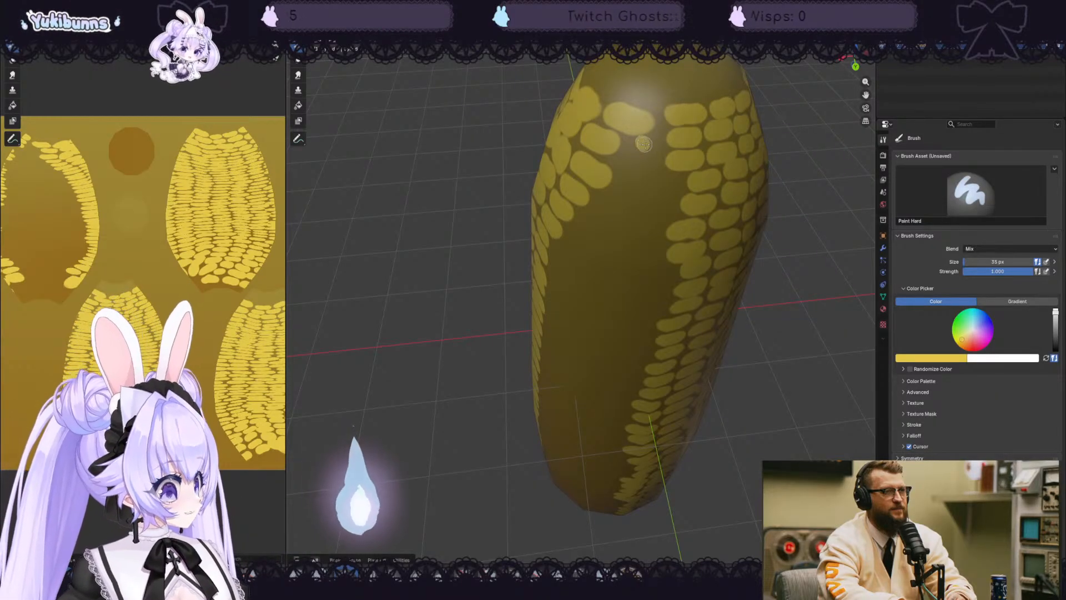
{"action": "scroll", "coordinate": [637, 137], "scroll_direction": "down", "scroll_amount": 5}
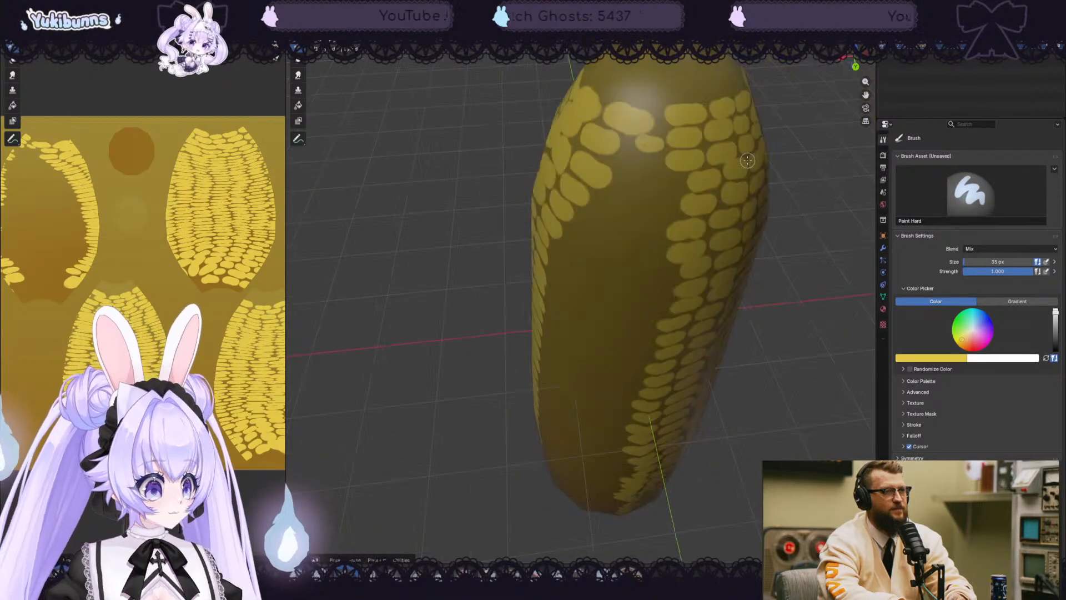
{"action": "scroll", "coordinate": [777, 200], "scroll_direction": "up", "scroll_amount": 2}
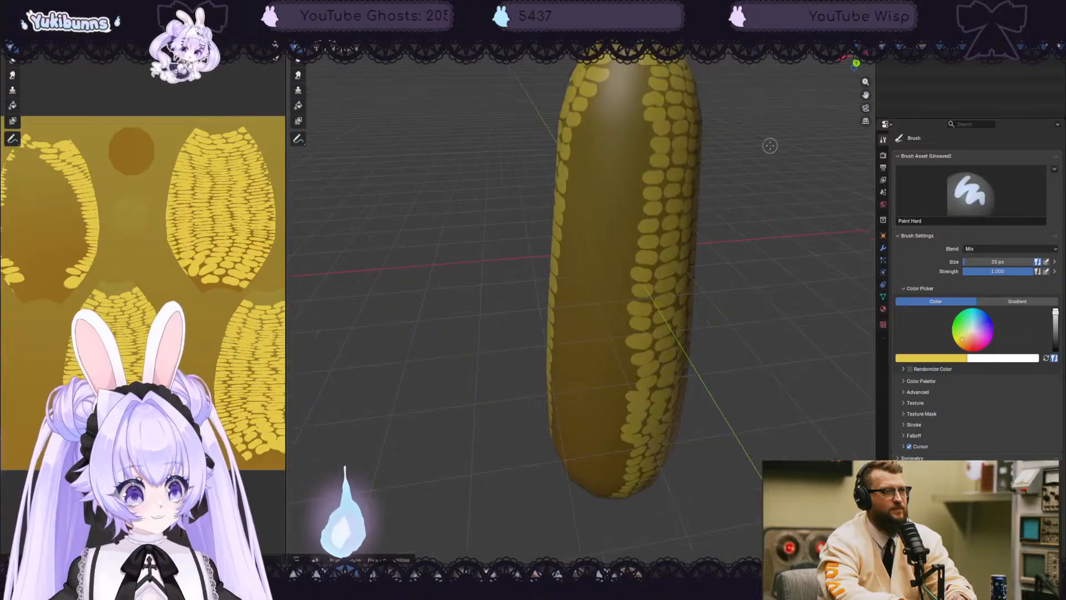
{"action": "mouse_move", "coordinate": [769, 145]}
{"action": "middle_mouse_down"}
{"action": "mouse_move", "coordinate": [773, 124]}
{"action": "mouse_move", "coordinate": [770, 133]}
{"action": "middle_mouse_up"}
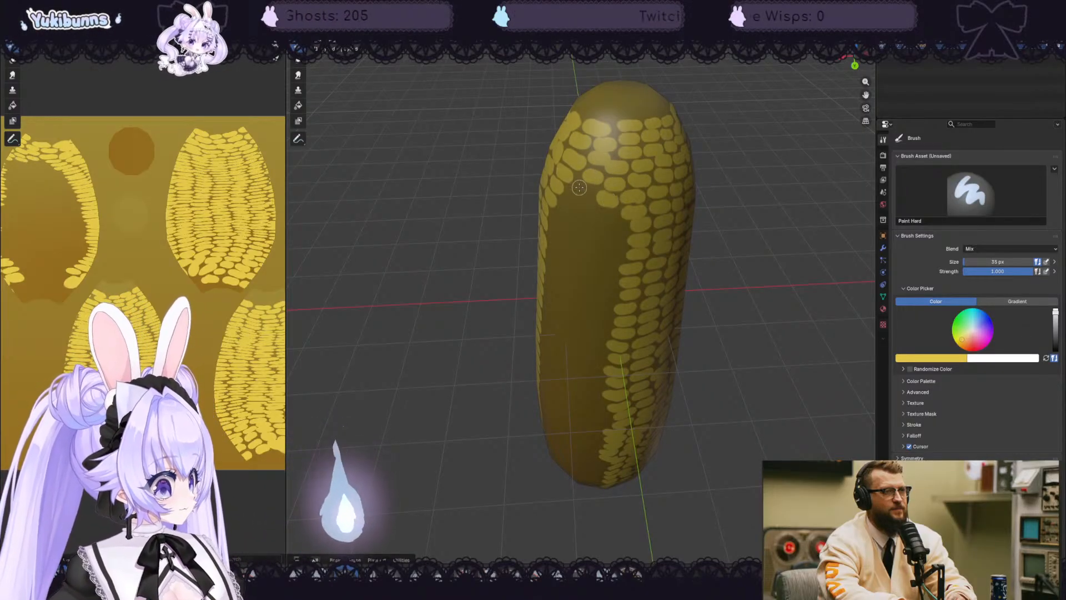
{"action": "middle_click_drag", "start_coordinate": [720, 168], "coordinate": [768, 176]}
{"action": "key", "text": "ctrl+z"}
{"action": "key", "text": "ctrl+z"}
{"action": "key", "text": "ctrl+z"}
{"action": "key", "text": "ctrl+z"}
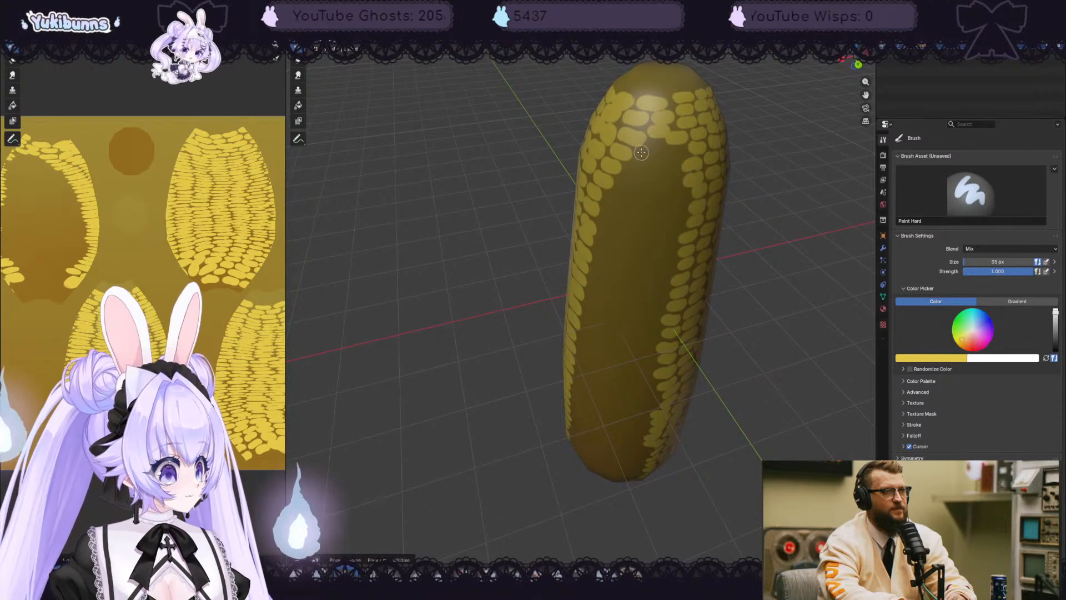
- Fill the next row of light yellow kernels across the gap below the tip, undoing strokes that miss the intended shape
{"action": "mouse_move", "coordinate": [682, 154]}
{"action": "left_mouse_down"}
{"action": "mouse_move", "coordinate": [646, 156]}
{"action": "mouse_move", "coordinate": [662, 148]}
{"action": "left_mouse_up"}
{"action": "key", "text": "ctrl+z"}
{"action": "key", "text": "ctrl+z"}
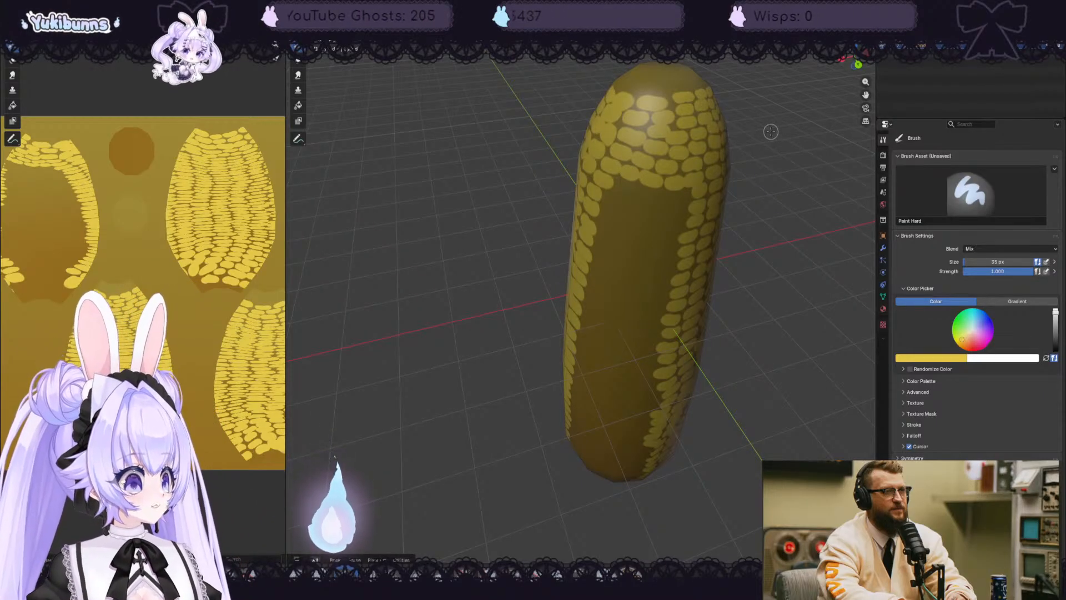
- Add another row of light yellow kernels along the upper edge of the remaining unpainted strip, undoing a stray stroke
{"action": "middle_click_drag", "start_coordinate": [771, 131], "coordinate": [761, 128]}
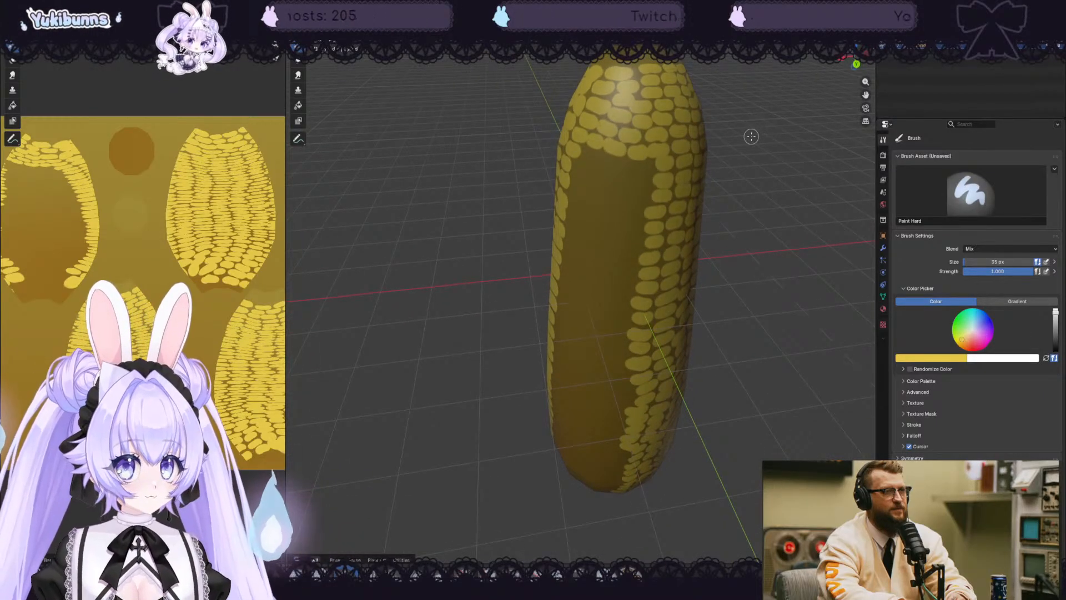
{"action": "scroll", "coordinate": [751, 136], "scroll_direction": "up", "scroll_amount": 2}
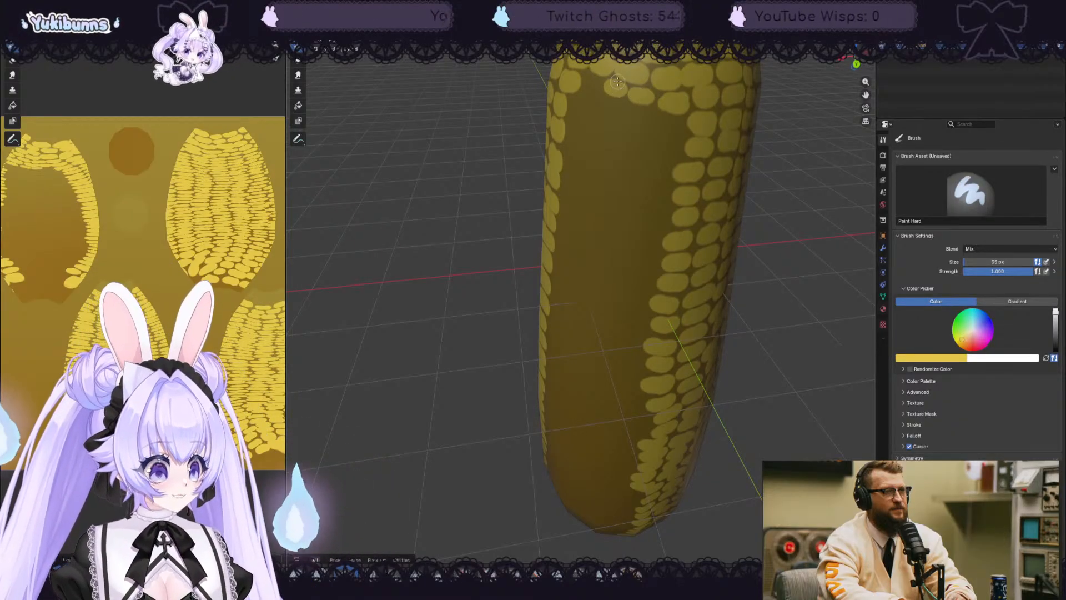
{"action": "middle_click_drag", "start_coordinate": [762, 159], "coordinate": [776, 160]}
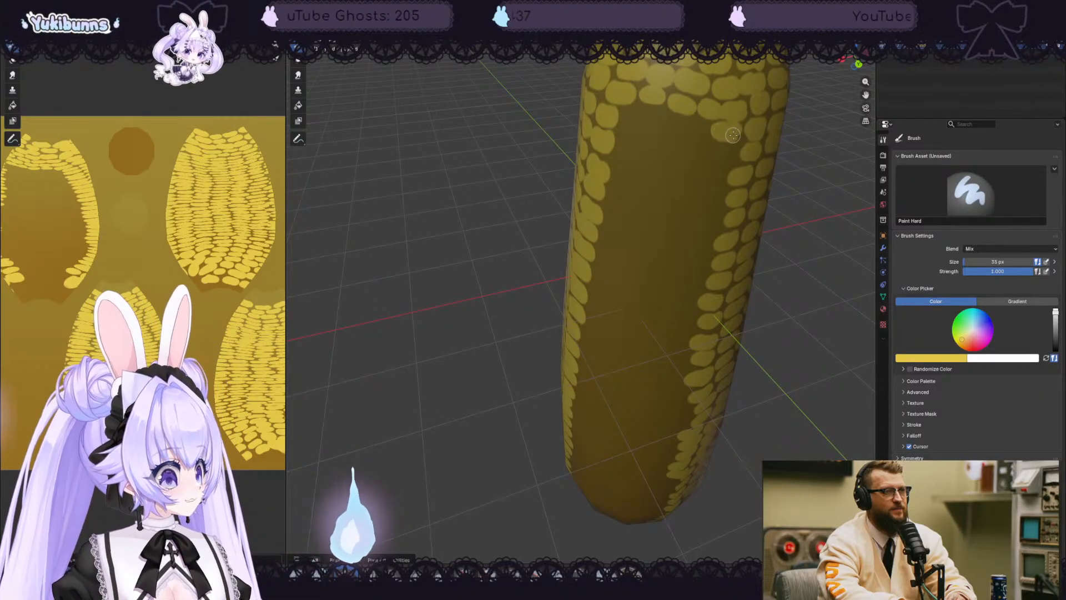
{"action": "mouse_move", "coordinate": [631, 113]}
{"action": "left_mouse_down"}
{"action": "mouse_move", "coordinate": [670, 117]}
{"action": "mouse_move", "coordinate": [662, 111]}
{"action": "mouse_move", "coordinate": [699, 129]}
{"action": "left_mouse_up"}
{"action": "key", "text": "ctrl+z"}
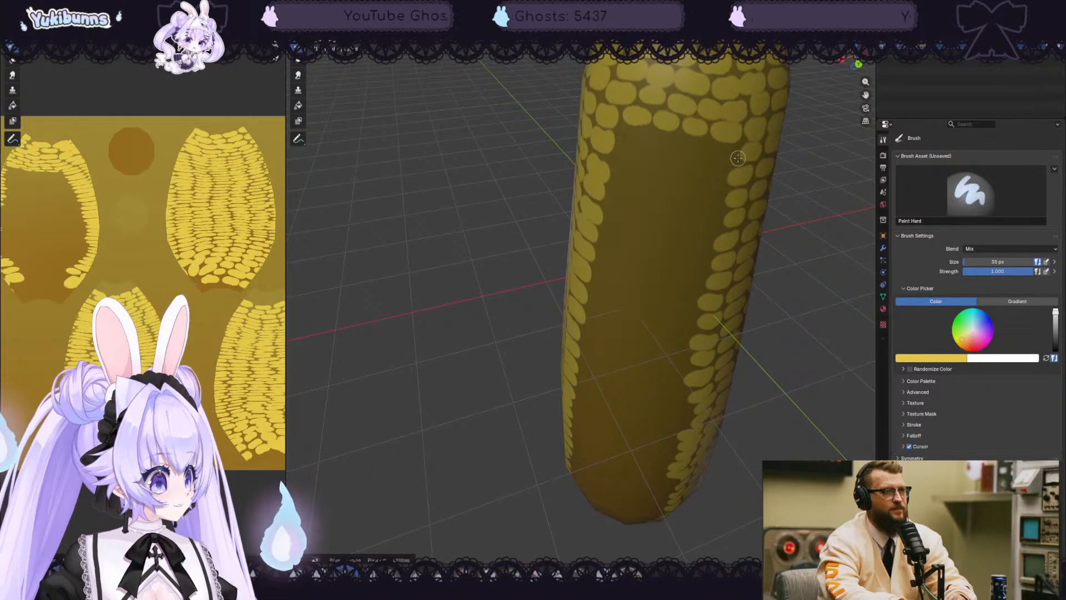
- Try to fill two more rows of light yellow kernels across the upper edge of the unpainted strip, then undo them
{"action": "middle_click_drag", "start_coordinate": [797, 140], "coordinate": [769, 141]}
{"action": "scroll", "coordinate": [785, 127], "scroll_direction": "down", "scroll_amount": 3}
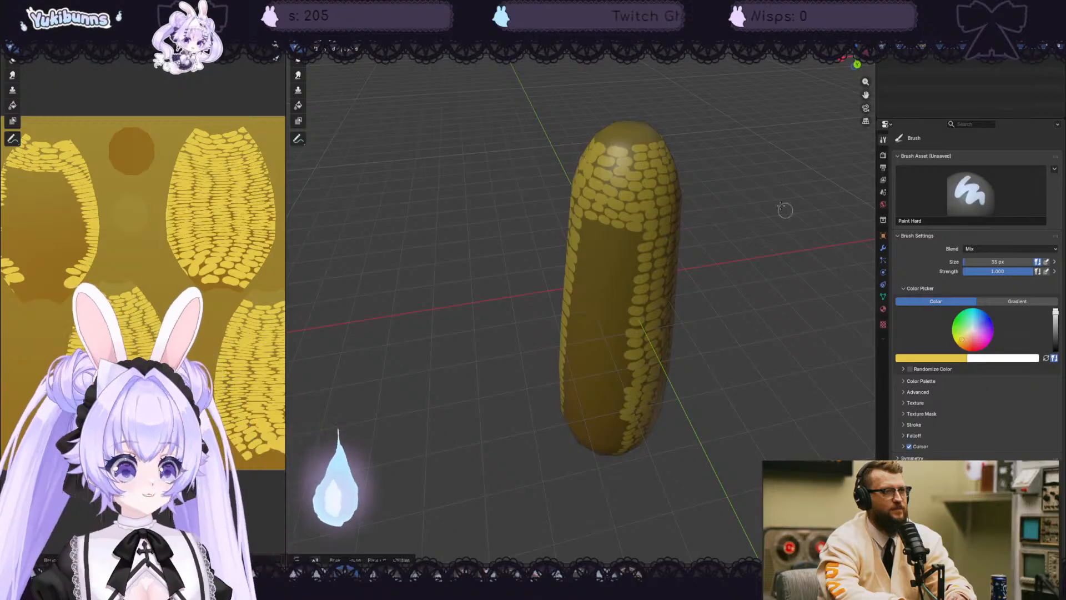
{"action": "scroll", "coordinate": [780, 209], "scroll_direction": "up", "scroll_amount": 4}
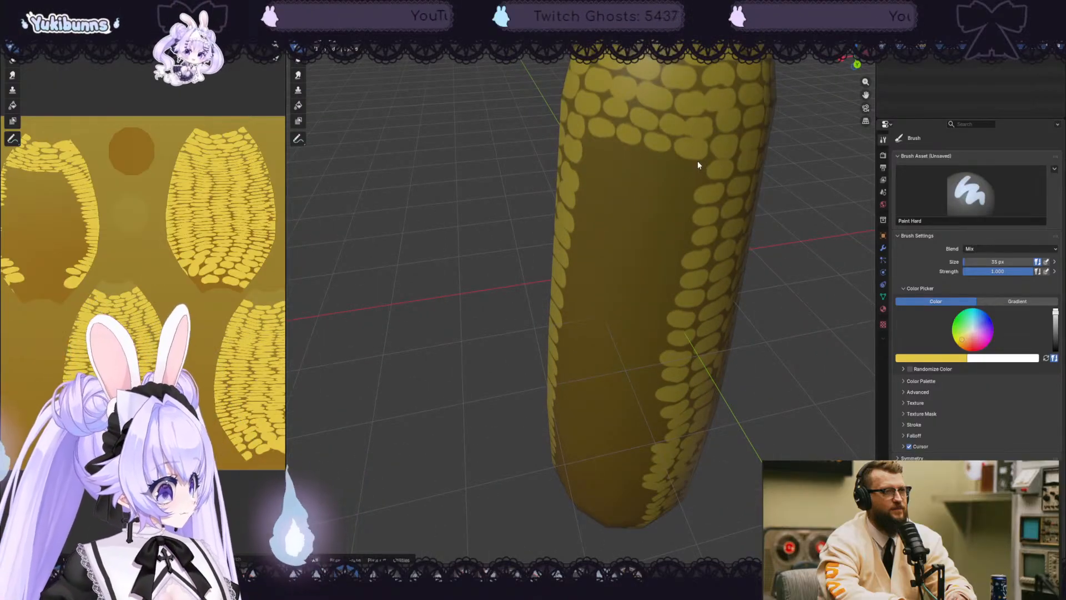
{"action": "middle_click_drag", "start_coordinate": [697, 165], "coordinate": [731, 177]}
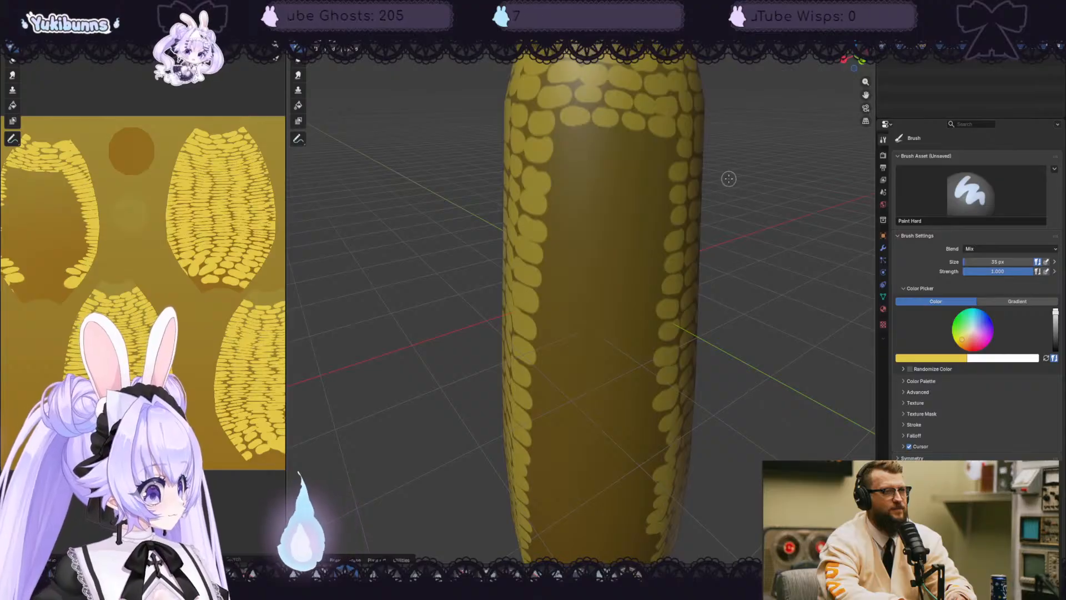
{"action": "mouse_move", "coordinate": [562, 136]}
{"action": "left_mouse_down"}
{"action": "mouse_move", "coordinate": [654, 142]}
{"action": "mouse_move", "coordinate": [632, 159]}
{"action": "mouse_move", "coordinate": [564, 154]}
{"action": "mouse_move", "coordinate": [579, 172]}
{"action": "mouse_move", "coordinate": [556, 176]}
{"action": "mouse_move", "coordinate": [630, 180]}
{"action": "left_mouse_up"}
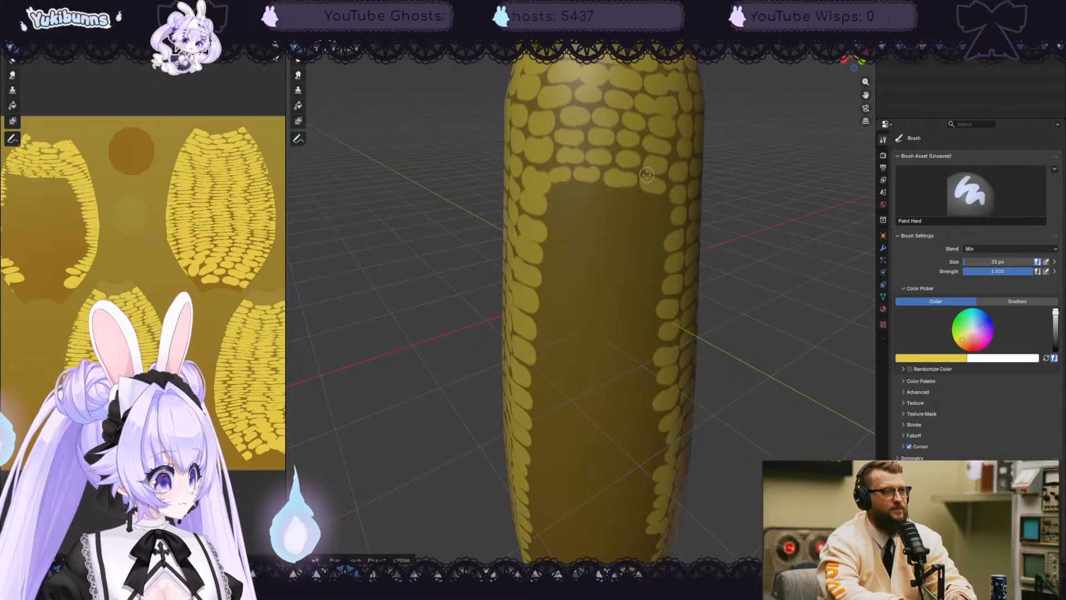
{"action": "scroll", "coordinate": [682, 166], "scroll_direction": "down", "scroll_amount": 5}
{"action": "scroll", "coordinate": [607, 198], "scroll_direction": "up", "scroll_amount": 6}
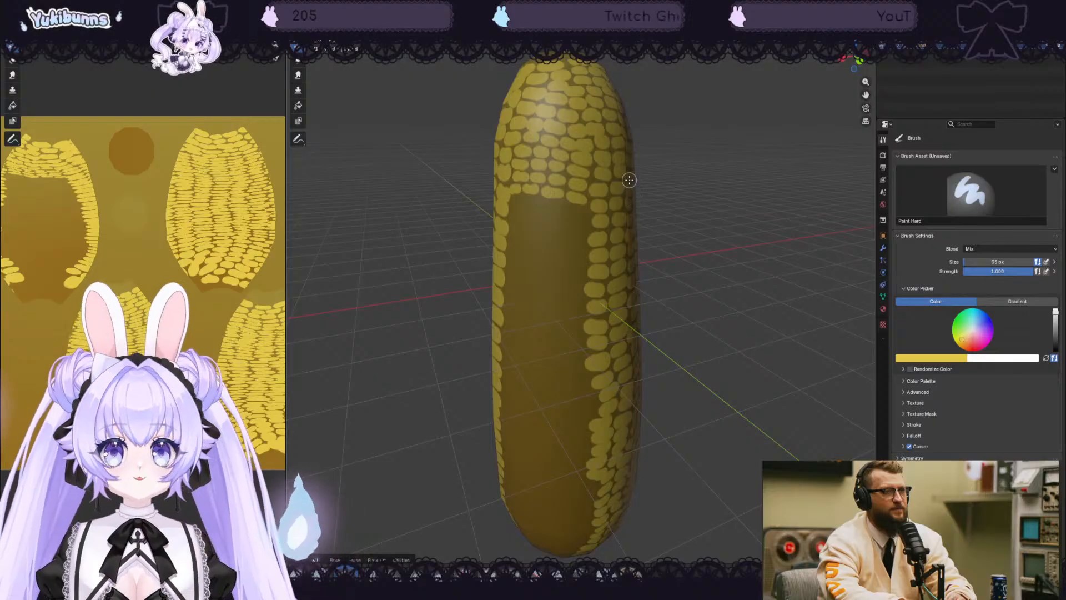
{"action": "middle_click_drag", "start_coordinate": [632, 185], "coordinate": [636, 190]}
{"action": "scroll", "coordinate": [637, 189], "scroll_direction": "up", "scroll_amount": 2}
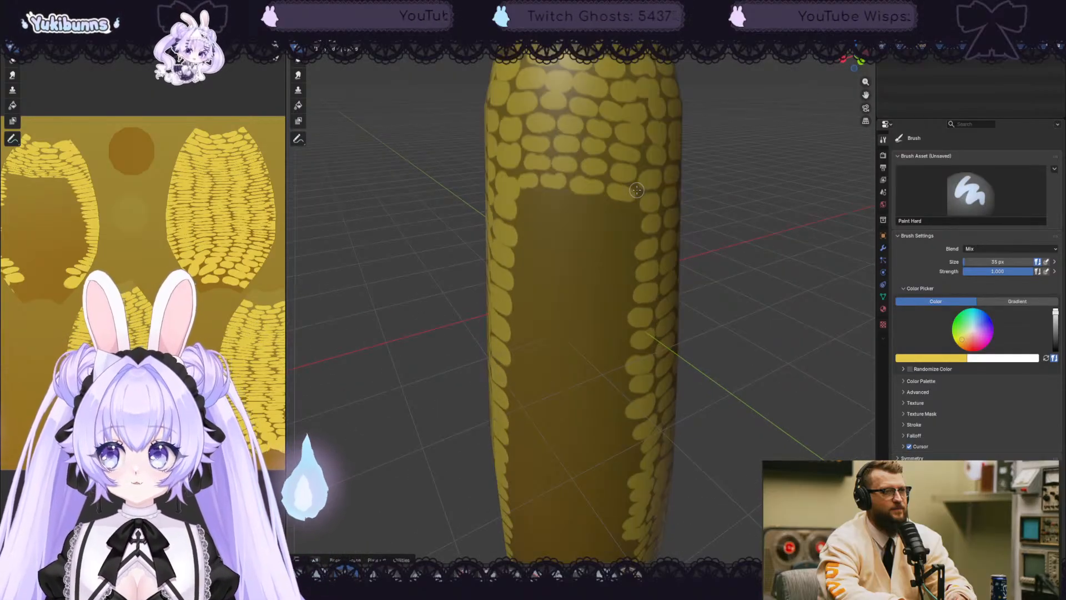
{"action": "key", "text": "ctrl+z"}
{"action": "key", "text": "ctrl+z"}
{"action": "key", "text": "ctrl+z"}
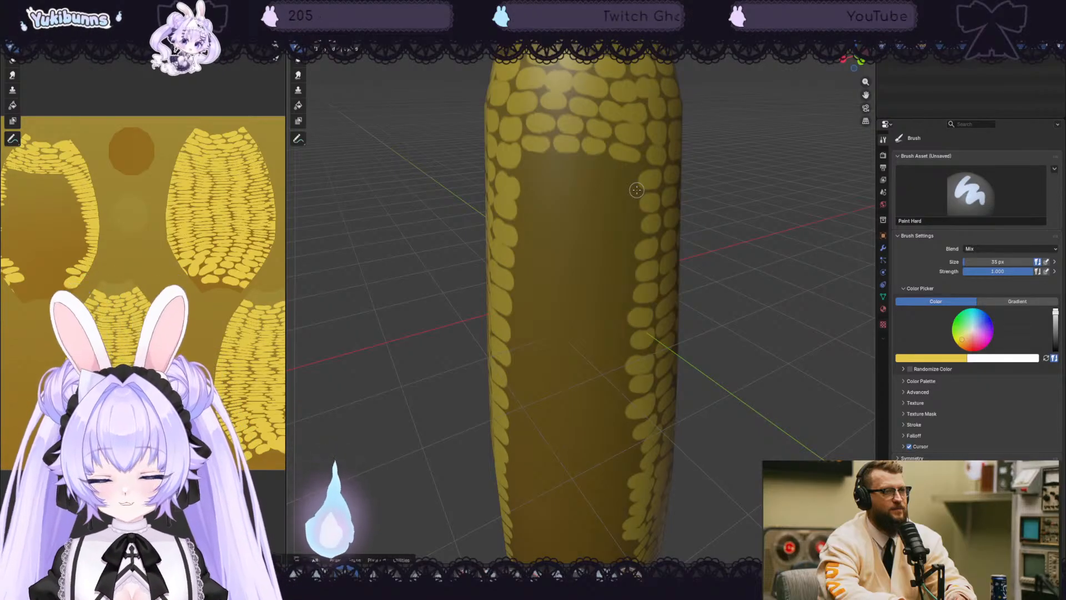
- Try a different kernel layout at the strip's upper edge, undoing the strokes back to the shorter row
{"action": "left_click_drag", "start_coordinate": [541, 162], "coordinate": [561, 162]}
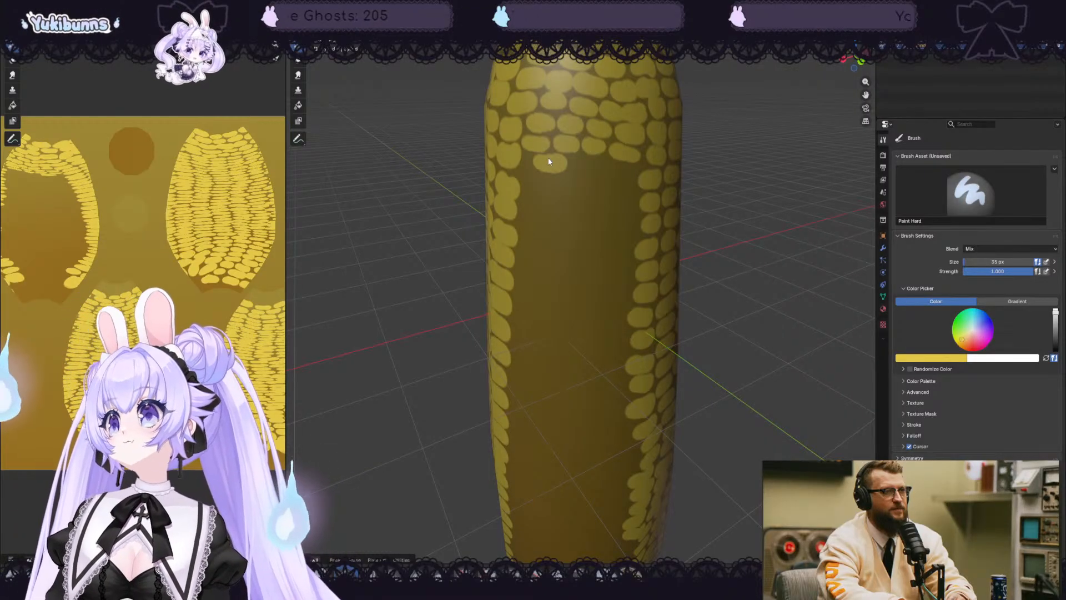
{"action": "key", "text": "ctrl+z"}
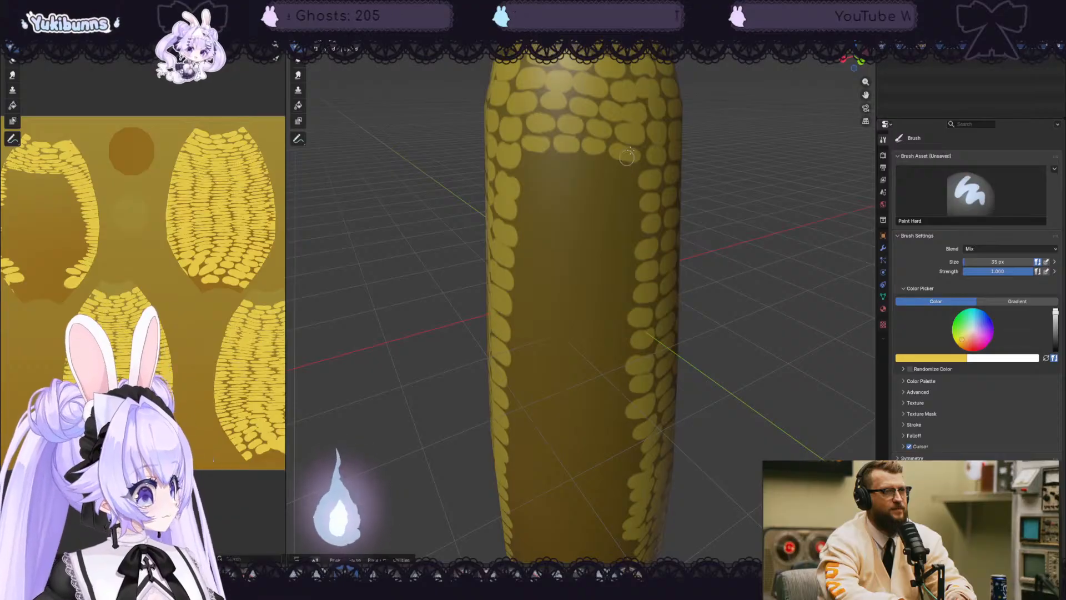
{"action": "left_click_drag", "start_coordinate": [859, 93], "coordinate": [794, 172]}
{"action": "middle_click_drag", "start_coordinate": [794, 172], "coordinate": [784, 163]}
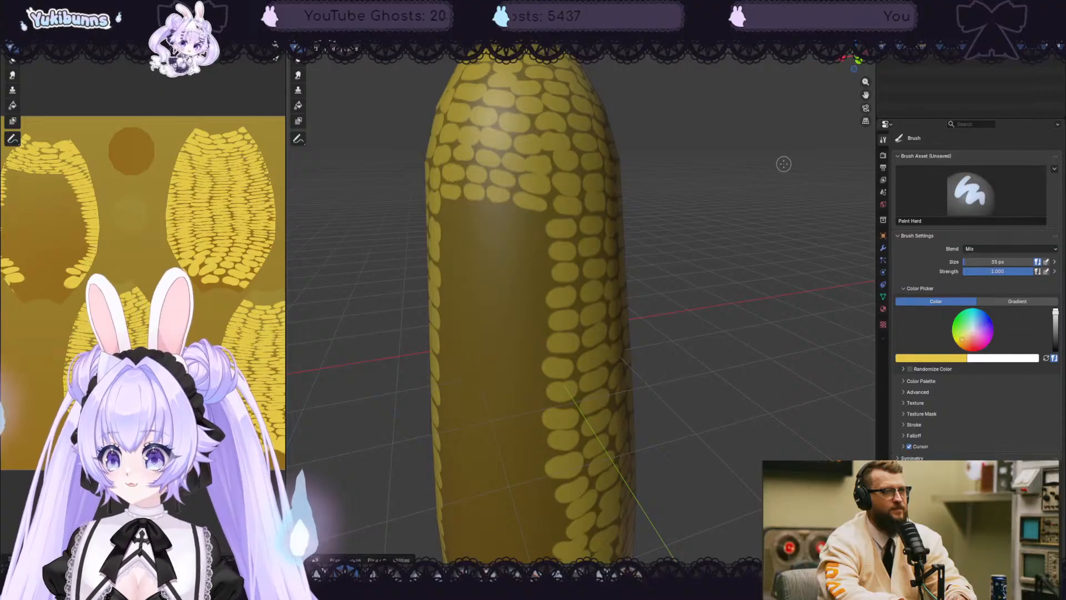
{"action": "mouse_move", "coordinate": [454, 210]}
{"action": "left_mouse_down"}
{"action": "mouse_move", "coordinate": [534, 221]}
{"action": "mouse_move", "coordinate": [524, 239]}
{"action": "mouse_move", "coordinate": [488, 229]}
{"action": "left_mouse_up"}
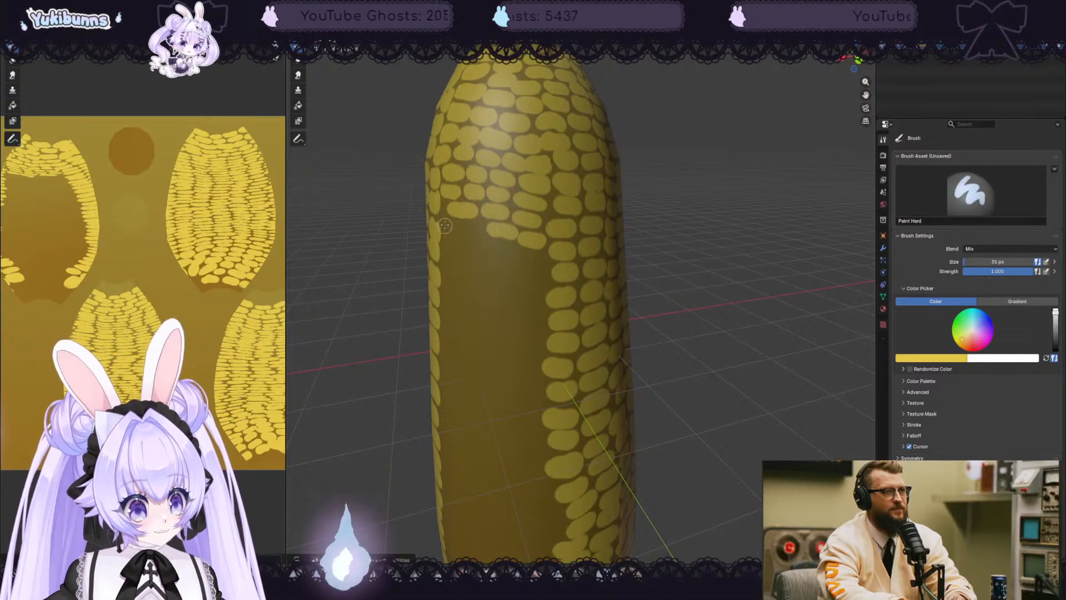
{"action": "scroll", "coordinate": [684, 189], "scroll_direction": "down", "scroll_amount": 5}
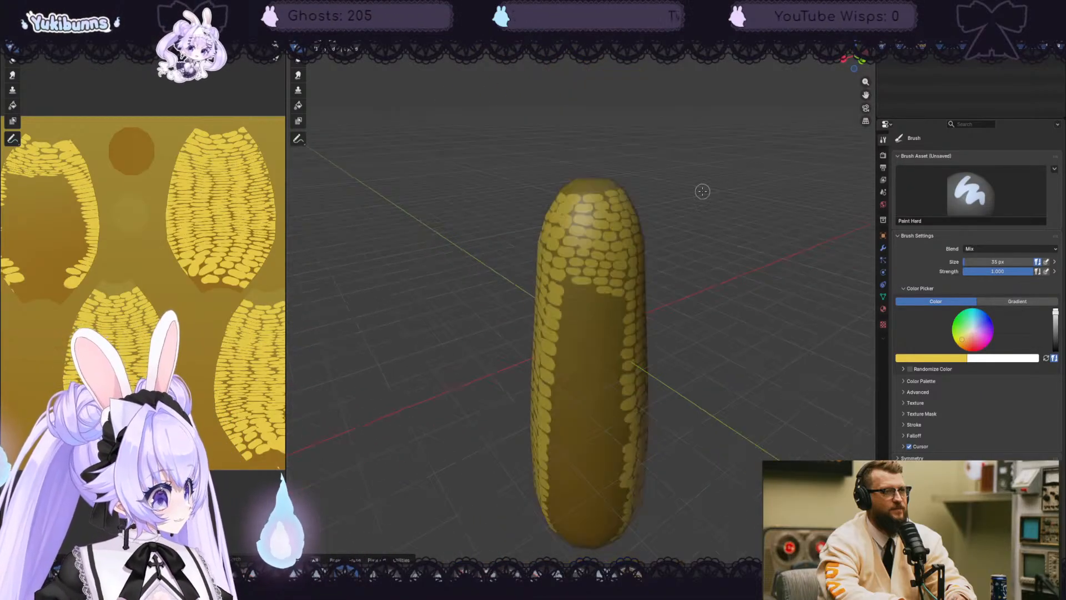
{"action": "mouse_move", "coordinate": [685, 248]}
{"action": "middle_mouse_down"}
{"action": "mouse_move", "coordinate": [714, 245]}
{"action": "mouse_move", "coordinate": [696, 218]}
{"action": "middle_mouse_up"}
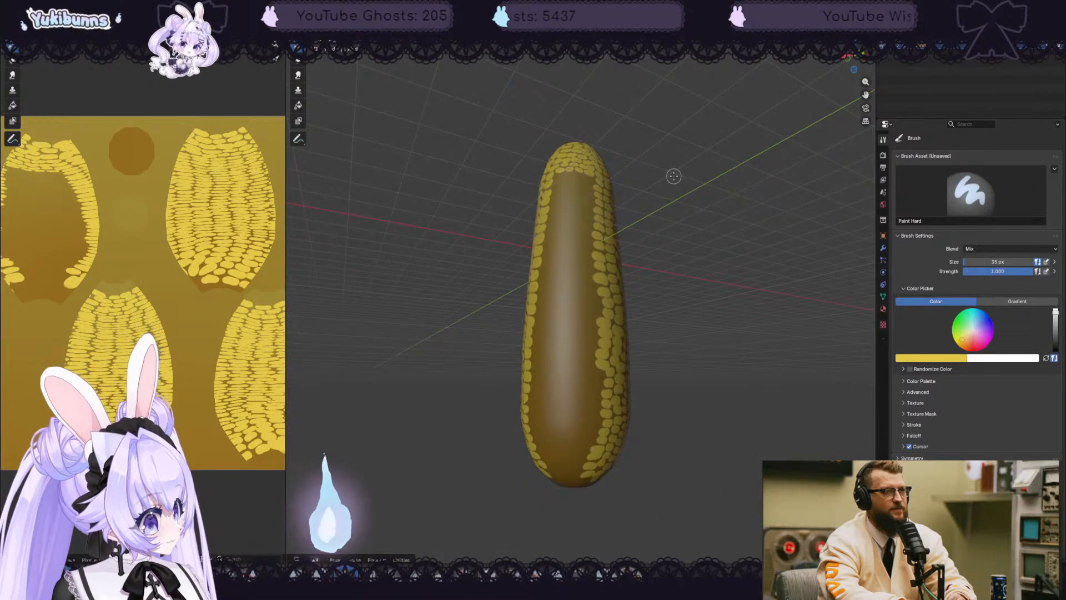
{"action": "scroll", "coordinate": [673, 176], "scroll_direction": "up", "scroll_amount": 2}
{"action": "middle_click_drag", "start_coordinate": [678, 148], "coordinate": [669, 177]}
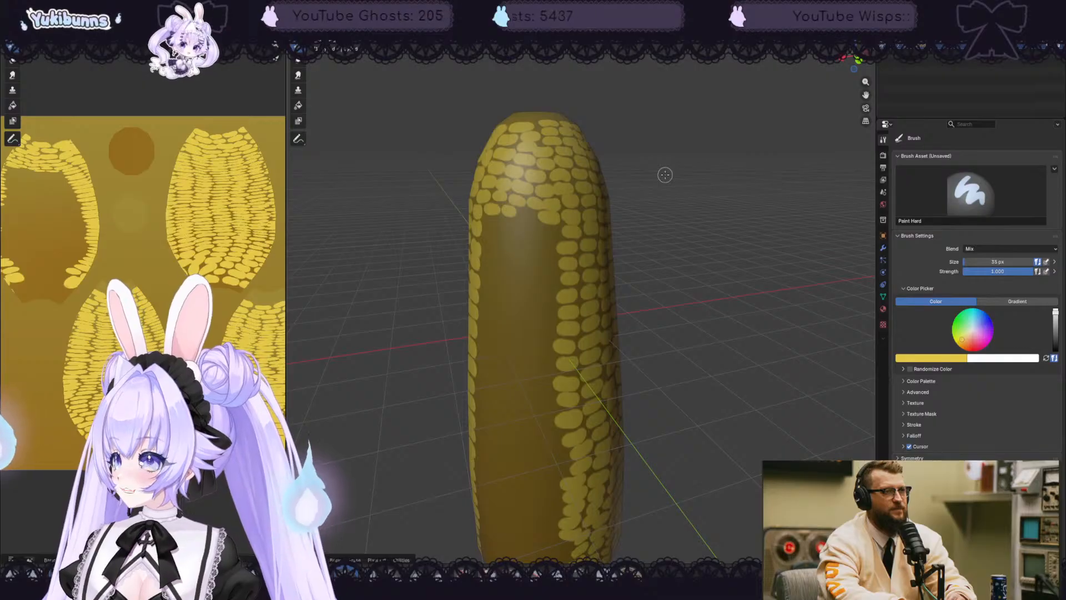
{"action": "scroll", "coordinate": [662, 176], "scroll_direction": "up", "scroll_amount": 2}
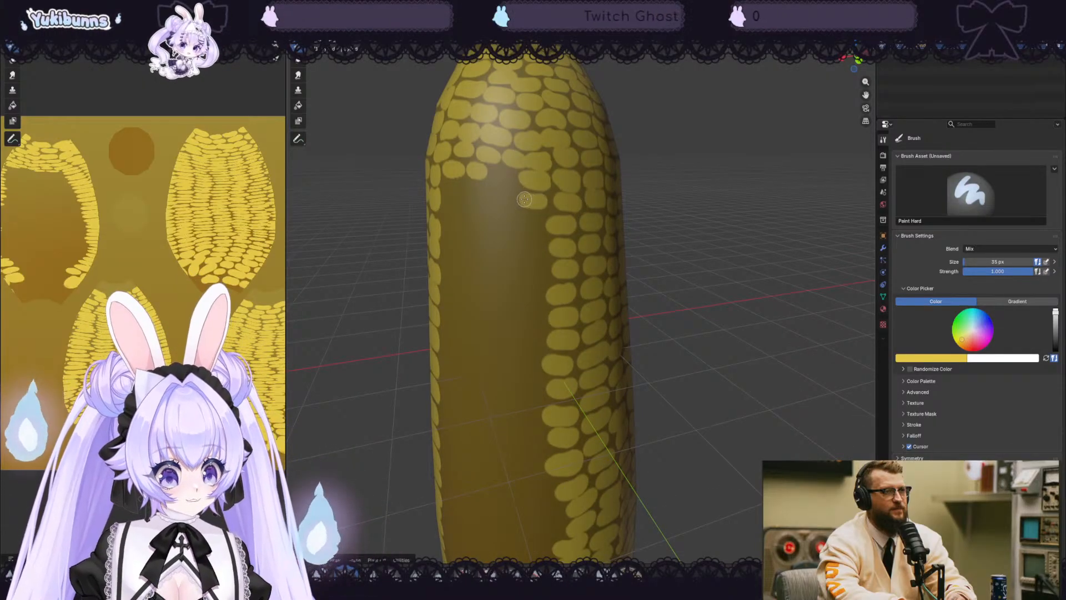
- Paint a new column of light yellow kernels down the right edge of the unpainted strip, starting at its upper corner
{"action": "mouse_move", "coordinate": [540, 216]}
{"action": "left_mouse_down"}
{"action": "mouse_move", "coordinate": [524, 220]}
{"action": "mouse_move", "coordinate": [539, 220]}
{"action": "mouse_move", "coordinate": [543, 239]}
{"action": "left_mouse_up"}
{"action": "key", "text": "ctrl+z"}
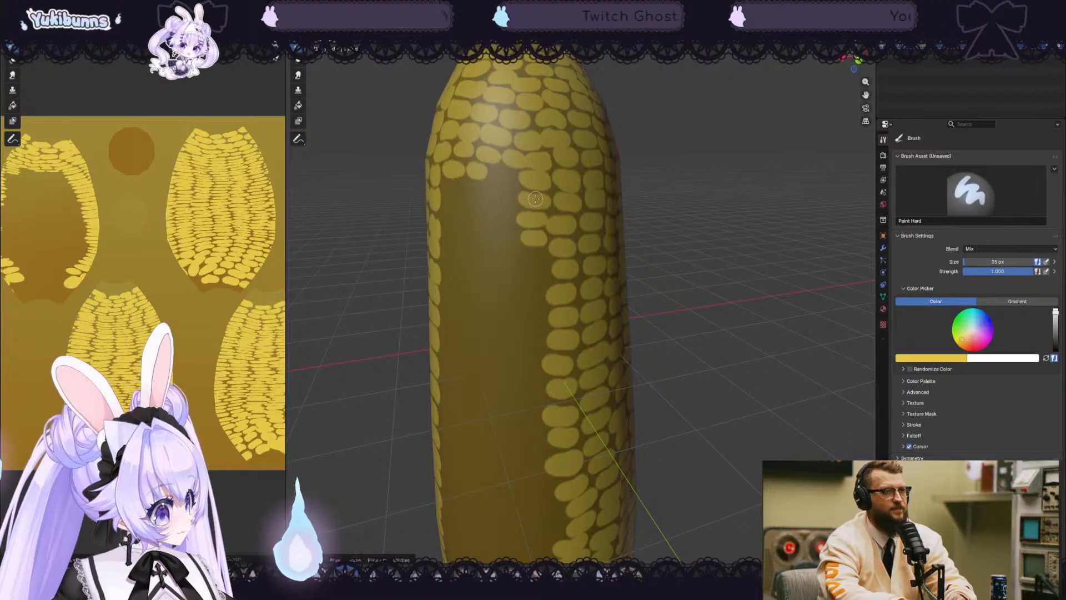
{"action": "mouse_move", "coordinate": [541, 255]}
{"action": "left_mouse_down"}
{"action": "mouse_move", "coordinate": [527, 257]}
{"action": "mouse_move", "coordinate": [534, 298]}
{"action": "mouse_move", "coordinate": [520, 297]}
{"action": "mouse_move", "coordinate": [536, 298]}
{"action": "left_mouse_up"}
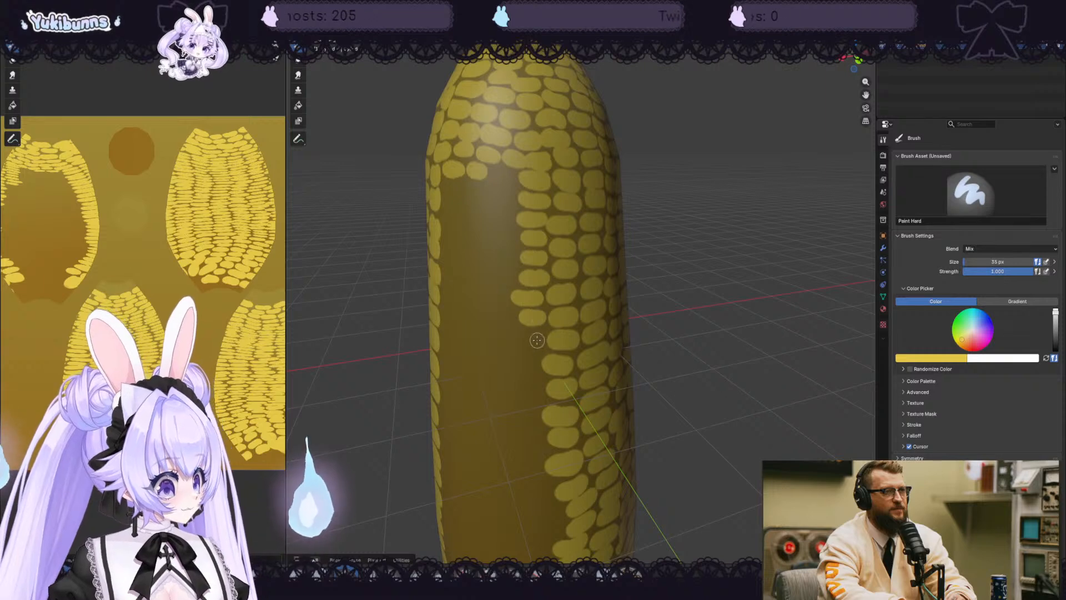
{"action": "left_click_drag", "start_coordinate": [537, 340], "coordinate": [532, 338]}
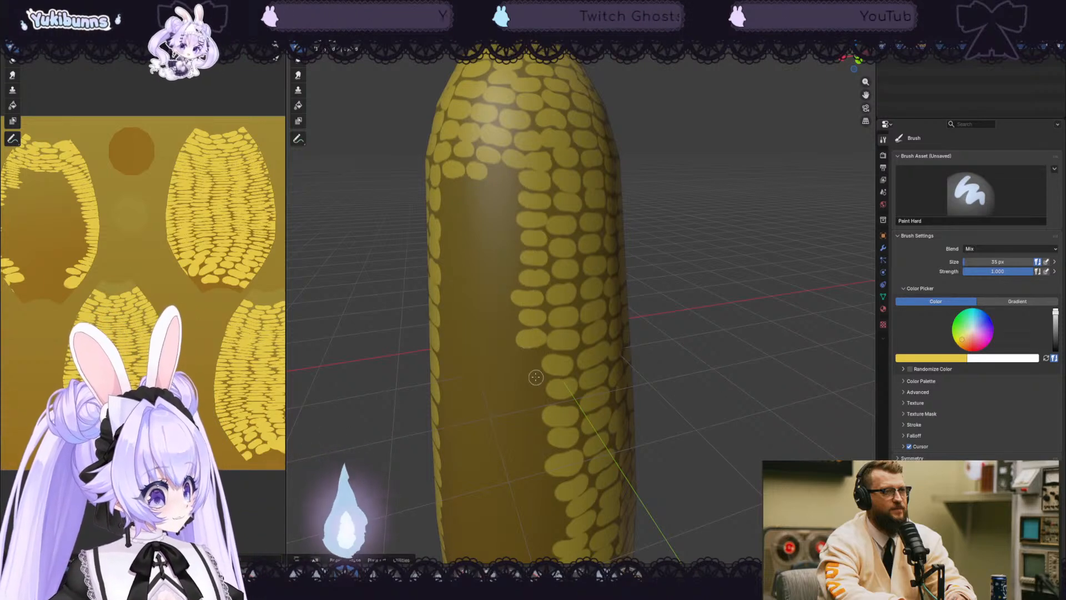
- Extend the new kernel column down through the cob's middle section, following the outline of the neighbouring painted column
{"action": "middle_click_drag", "start_coordinate": [737, 279], "coordinate": [734, 272]}
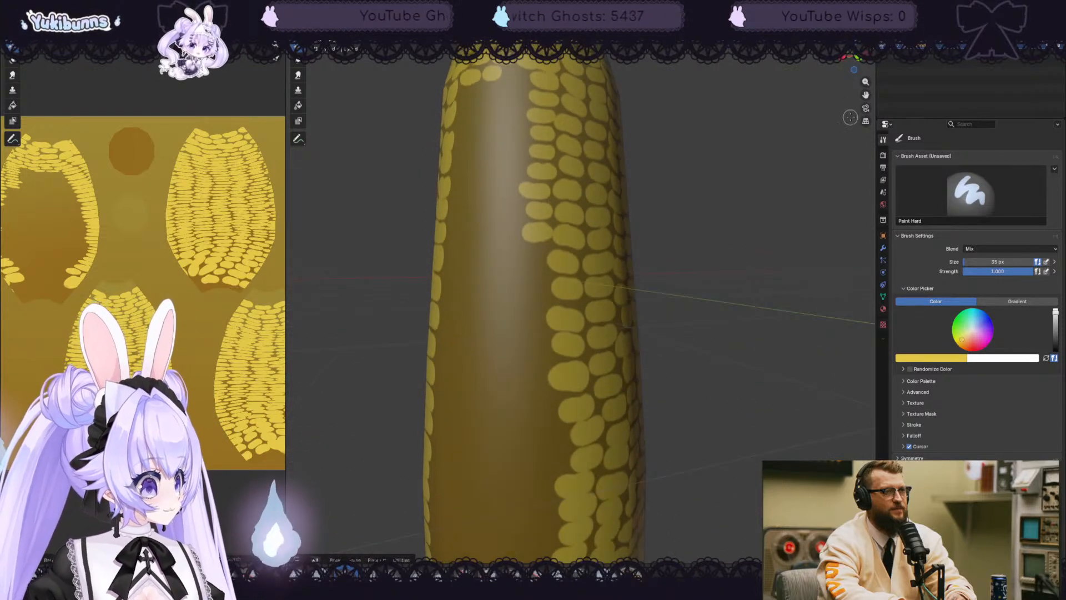
{"action": "left_click_drag", "start_coordinate": [865, 96], "coordinate": [860, 0]}
{"action": "middle_click_drag", "start_coordinate": [766, 221], "coordinate": [764, 236]}
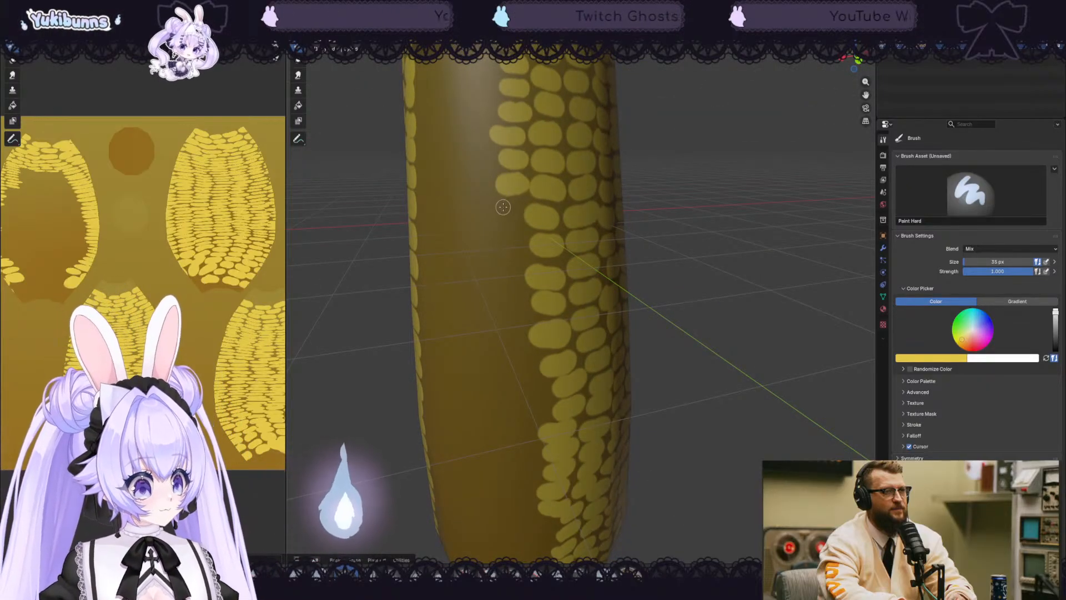
{"action": "left_click_drag", "start_coordinate": [503, 207], "coordinate": [510, 297]}
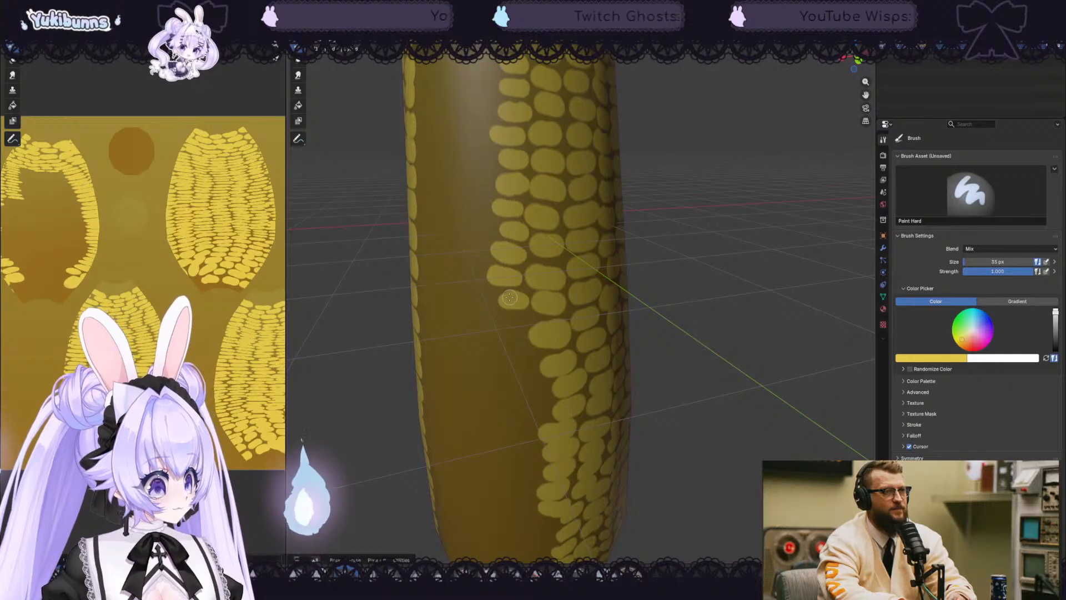
{"action": "left_click_drag", "start_coordinate": [538, 250], "coordinate": [556, 254]}
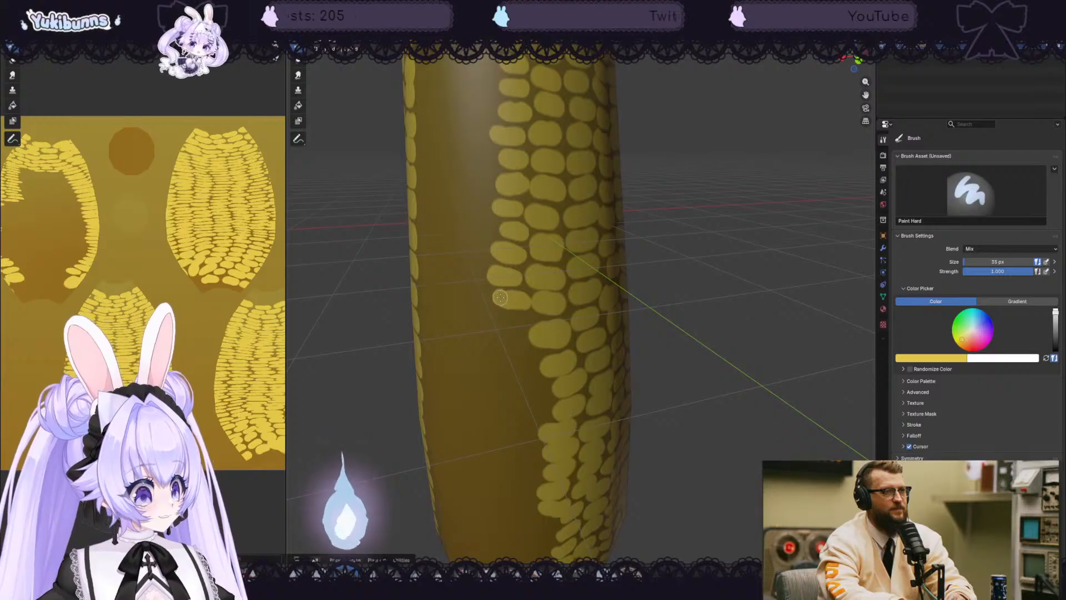
{"action": "left_click_drag", "start_coordinate": [518, 322], "coordinate": [504, 319]}
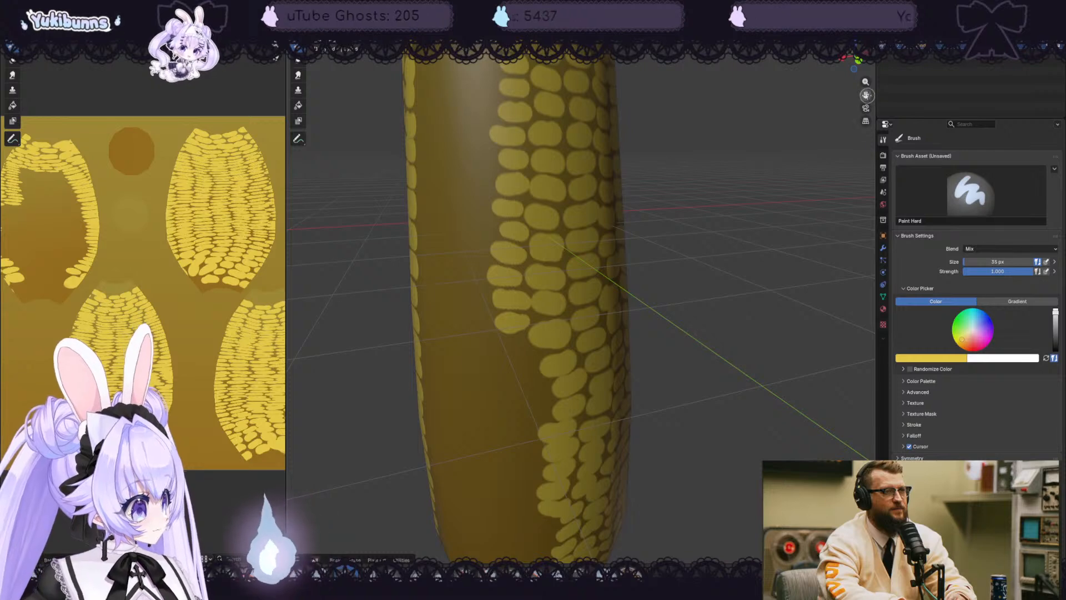
- Continue the column of light yellow kernels along the painted edge through the cob's lower section
{"action": "left_click_drag", "start_coordinate": [866, 96], "coordinate": [872, 33]}
{"action": "middle_click_drag", "start_coordinate": [812, 254], "coordinate": [808, 234]}
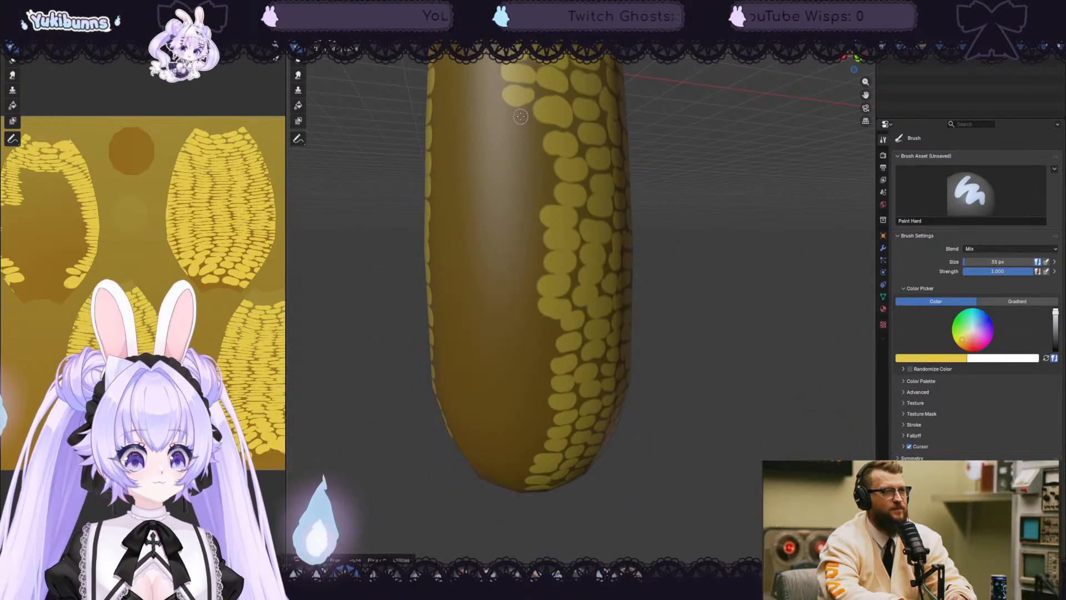
{"action": "mouse_move", "coordinate": [511, 119]}
{"action": "left_mouse_down"}
{"action": "mouse_move", "coordinate": [524, 118]}
{"action": "mouse_move", "coordinate": [539, 156]}
{"action": "mouse_move", "coordinate": [524, 154]}
{"action": "mouse_move", "coordinate": [522, 138]}
{"action": "left_mouse_up"}
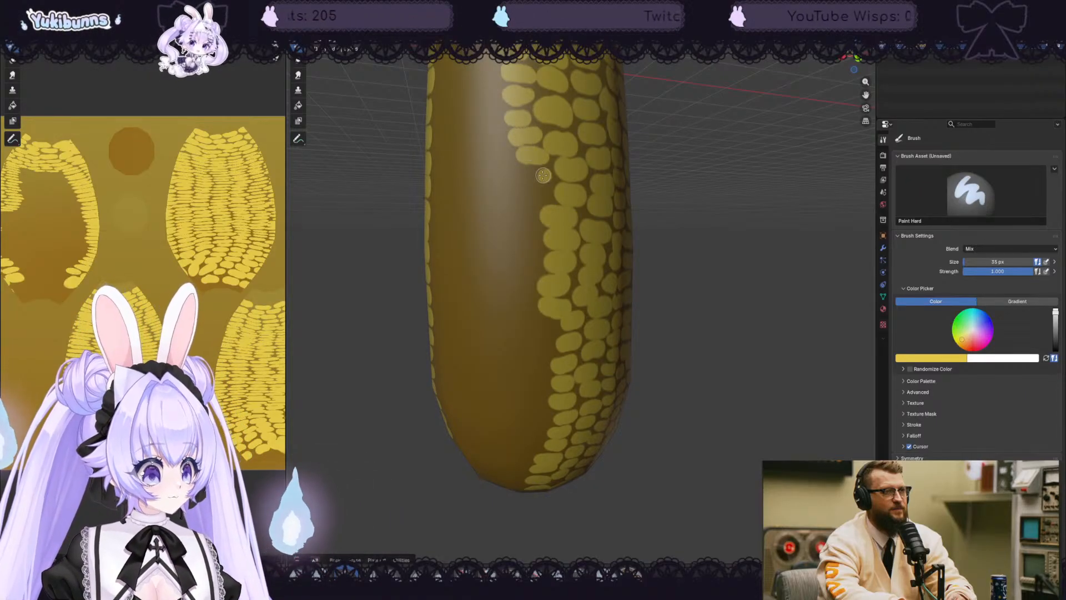
{"action": "mouse_move", "coordinate": [541, 176]}
{"action": "left_mouse_down"}
{"action": "mouse_move", "coordinate": [530, 178]}
{"action": "mouse_move", "coordinate": [540, 196]}
{"action": "mouse_move", "coordinate": [525, 210]}
{"action": "mouse_move", "coordinate": [535, 238]}
{"action": "mouse_move", "coordinate": [521, 233]}
{"action": "mouse_move", "coordinate": [521, 254]}
{"action": "mouse_move", "coordinate": [533, 259]}
{"action": "mouse_move", "coordinate": [518, 292]}
{"action": "mouse_move", "coordinate": [517, 312]}
{"action": "mouse_move", "coordinate": [548, 327]}
{"action": "mouse_move", "coordinate": [539, 328]}
{"action": "mouse_move", "coordinate": [548, 348]}
{"action": "mouse_move", "coordinate": [534, 343]}
{"action": "left_mouse_up"}
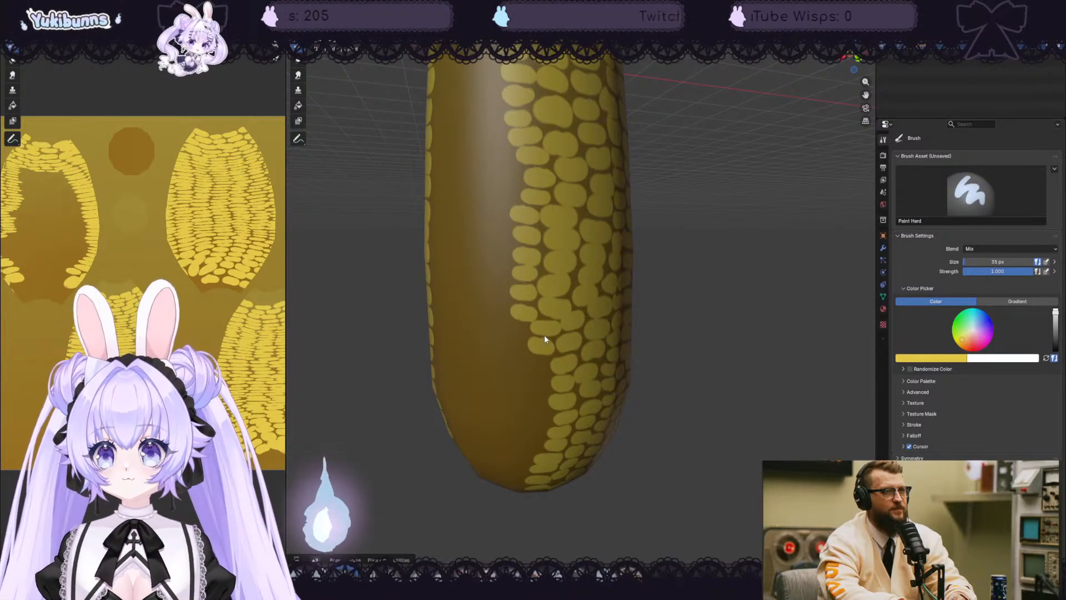
{"action": "left_click_drag", "start_coordinate": [533, 361], "coordinate": [538, 362]}
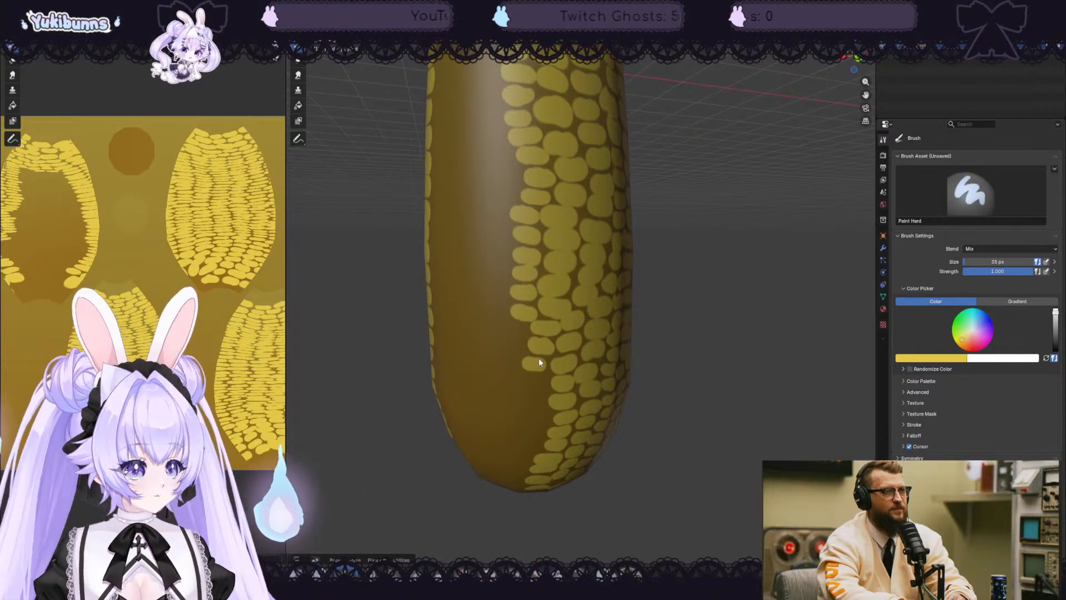
- Finish the kernel column around the curve at the cob's bottom end, filling in kernels near the base
{"action": "middle_click_drag", "start_coordinate": [599, 351], "coordinate": [676, 325]}
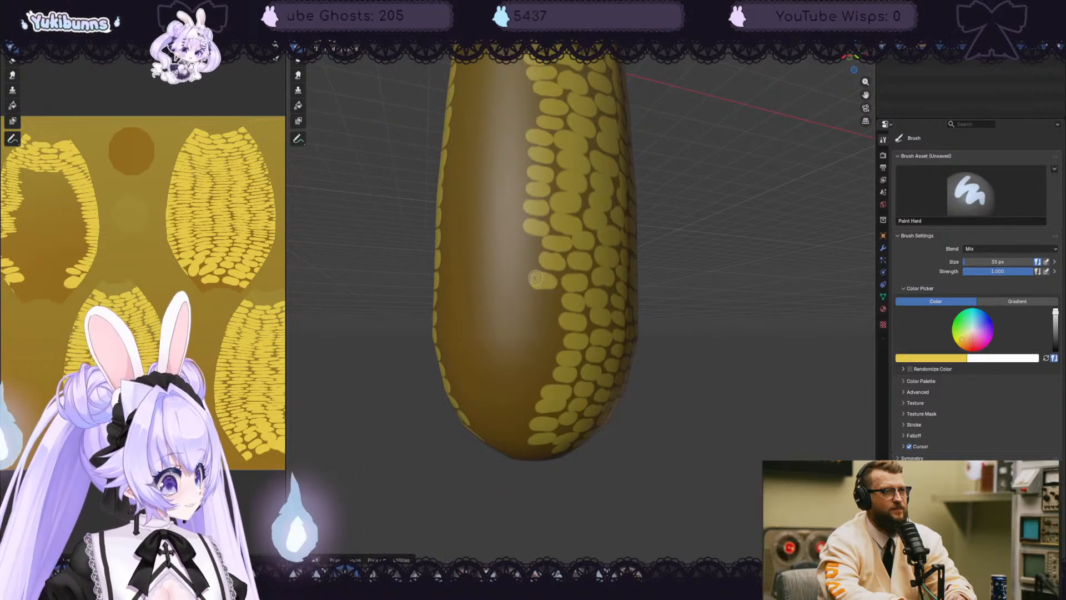
{"action": "mouse_move", "coordinate": [548, 299]}
{"action": "left_mouse_down"}
{"action": "mouse_move", "coordinate": [536, 299]}
{"action": "mouse_move", "coordinate": [549, 321]}
{"action": "mouse_move", "coordinate": [544, 355]}
{"action": "mouse_move", "coordinate": [508, 424]}
{"action": "left_mouse_up"}
{"action": "middle_click_drag", "start_coordinate": [770, 428], "coordinate": [778, 408]}
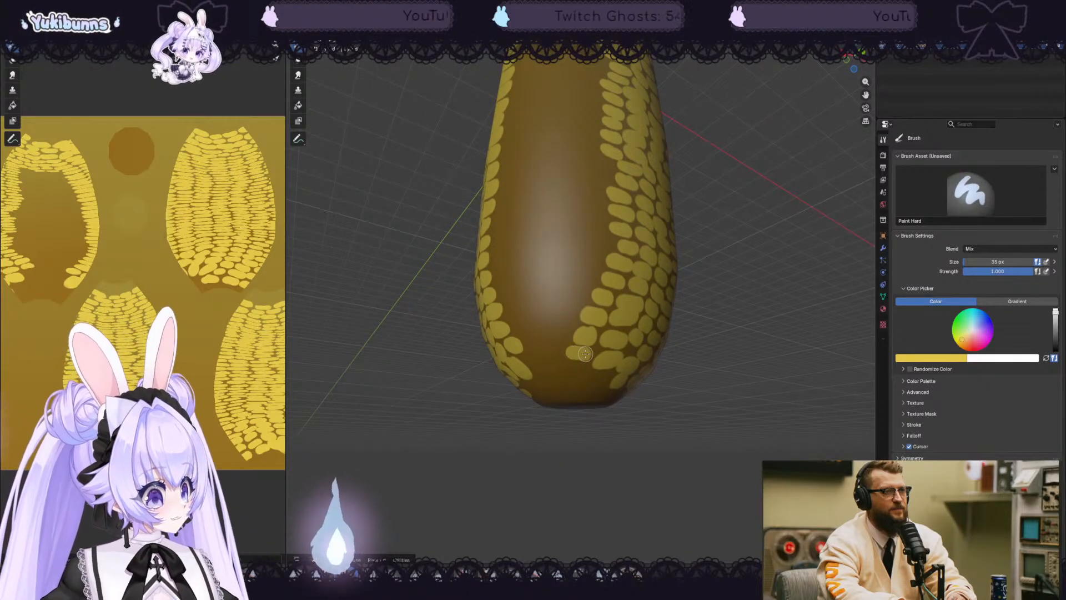
{"action": "mouse_move", "coordinate": [590, 335]}
{"action": "left_mouse_down"}
{"action": "mouse_move", "coordinate": [580, 334]}
{"action": "mouse_move", "coordinate": [575, 367]}
{"action": "mouse_move", "coordinate": [606, 380]}
{"action": "mouse_move", "coordinate": [580, 383]}
{"action": "left_mouse_up"}
- Examine the kernel pattern on the fully painted side of the whole cob
{"action": "middle_click_drag", "start_coordinate": [606, 334], "coordinate": [843, 329]}
{"action": "scroll", "coordinate": [655, 311], "scroll_direction": "down", "scroll_amount": 4}
{"action": "scroll", "coordinate": [724, 203], "scroll_direction": "up", "scroll_amount": 2}
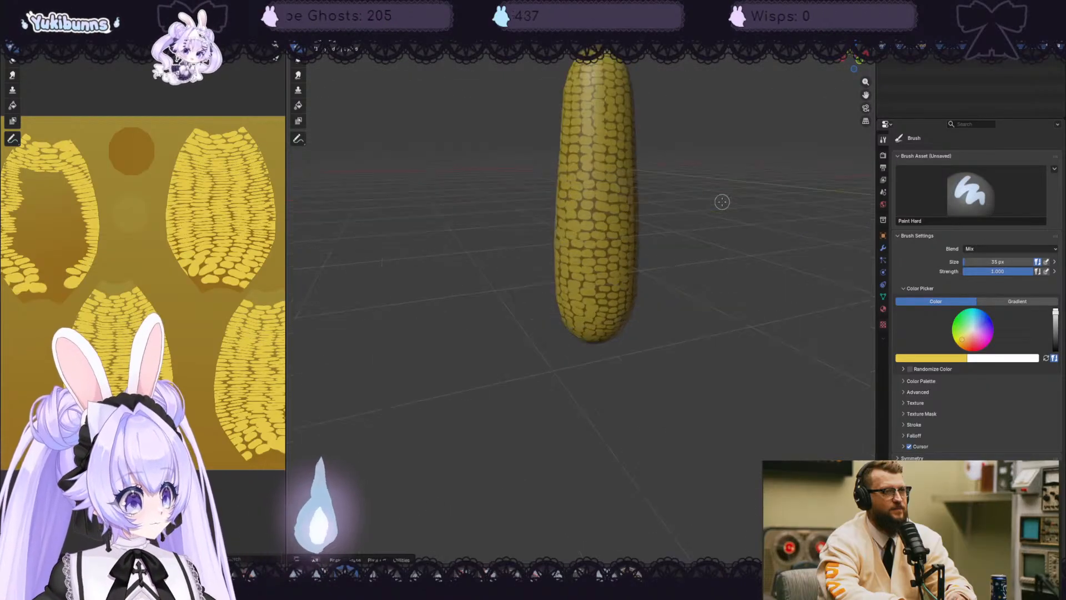
{"action": "left_click_drag", "start_coordinate": [866, 95], "coordinate": [841, 187]}
{"action": "middle_click_drag", "start_coordinate": [732, 280], "coordinate": [646, 277]}
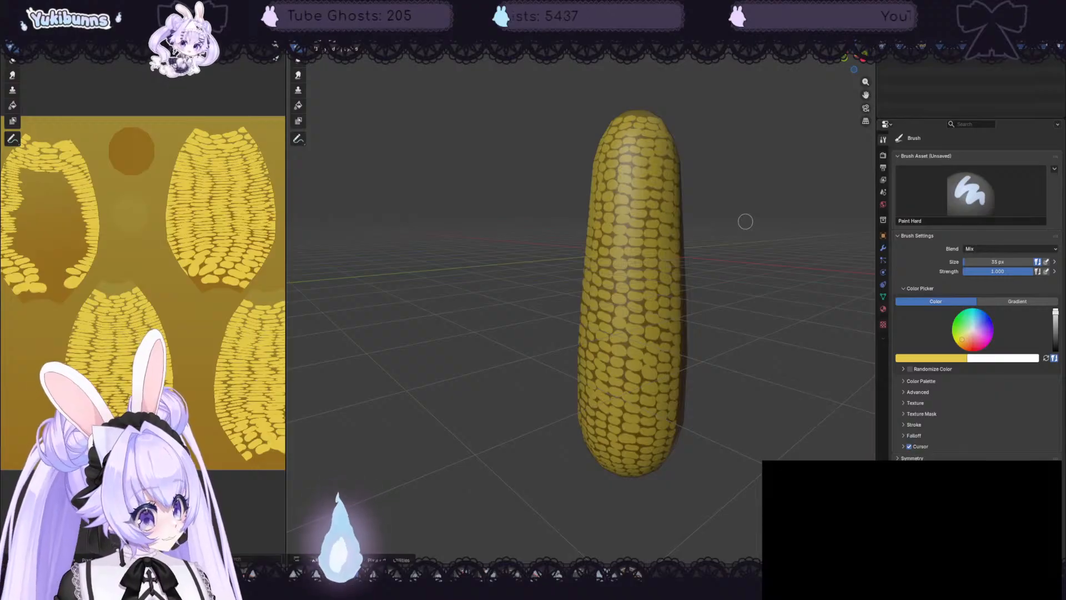
- Paint one row of light yellow kernels across the upper edge of the narrowed unpainted strip
{"action": "middle_click_drag", "start_coordinate": [733, 183], "coordinate": [620, 210]}
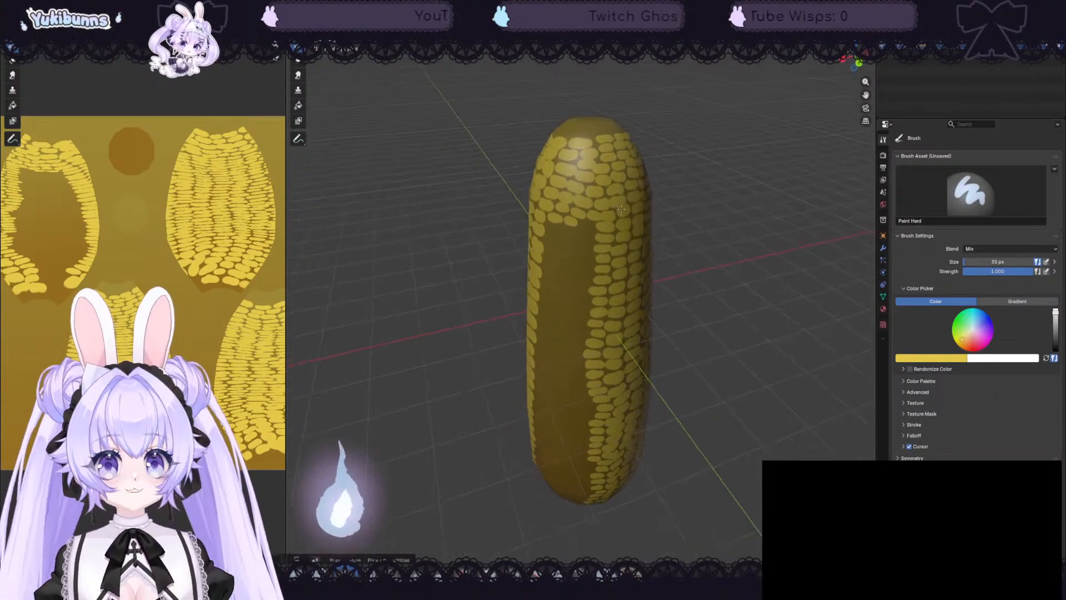
{"action": "scroll", "coordinate": [621, 209], "scroll_direction": "up", "scroll_amount": 3}
{"action": "scroll", "coordinate": [621, 211], "scroll_direction": "down", "scroll_amount": 2}
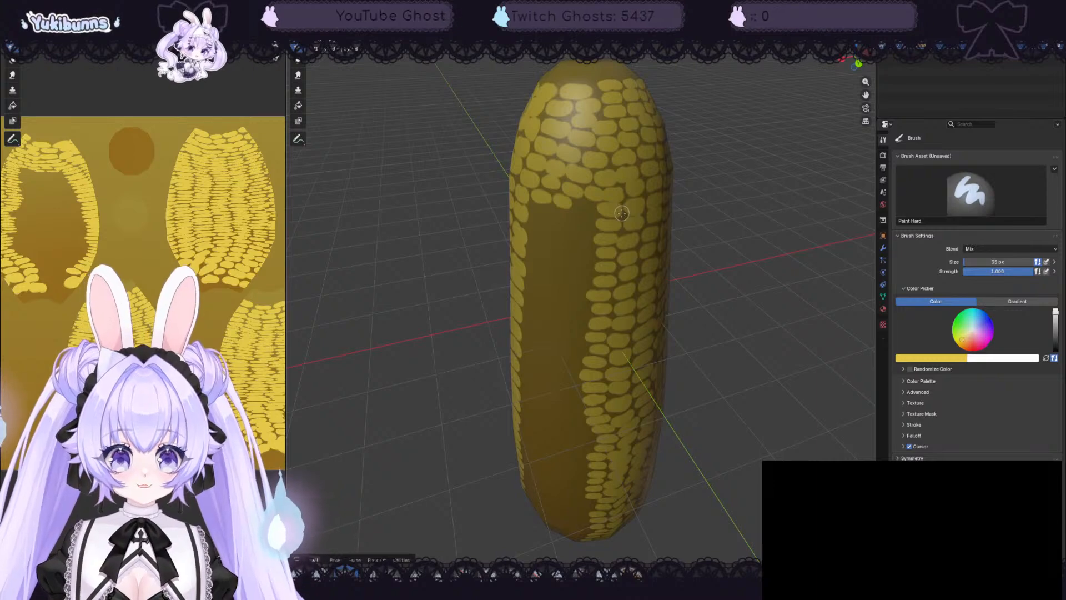
{"action": "scroll", "coordinate": [622, 213], "scroll_direction": "up", "scroll_amount": 2}
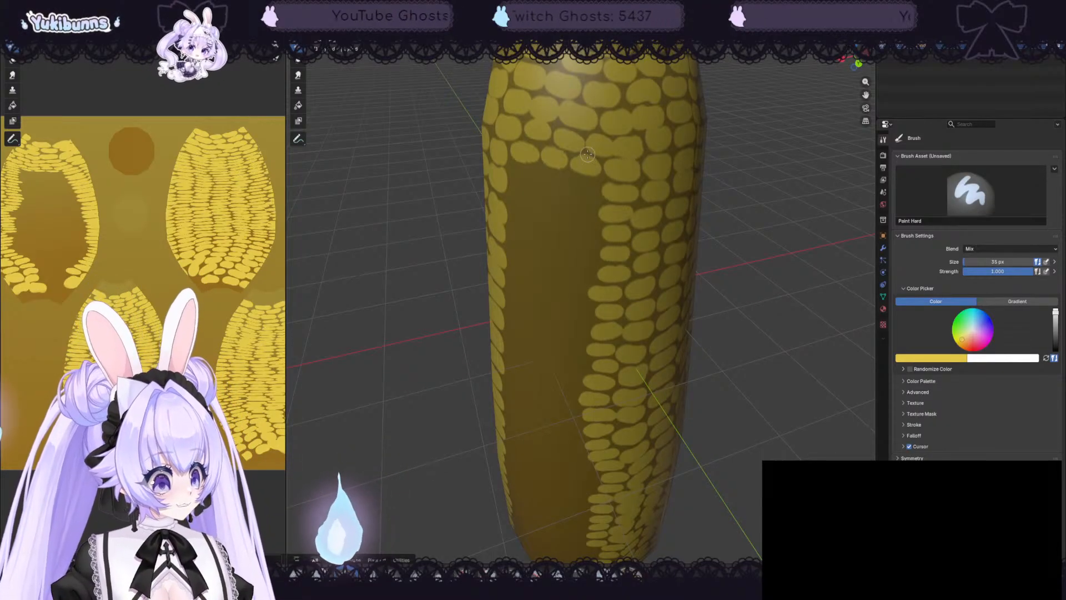
{"action": "left_click_drag", "start_coordinate": [589, 189], "coordinate": [532, 175]}
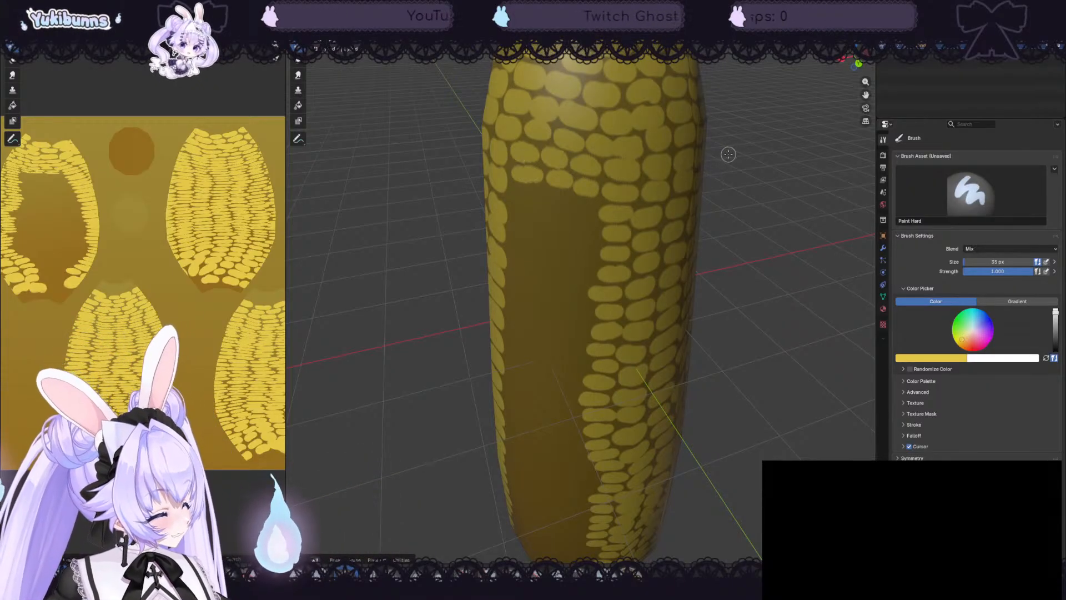
- Undo the last kernel strokes below the upper edge of the unpainted strip
{"action": "middle_click_drag", "start_coordinate": [794, 165], "coordinate": [801, 156]}
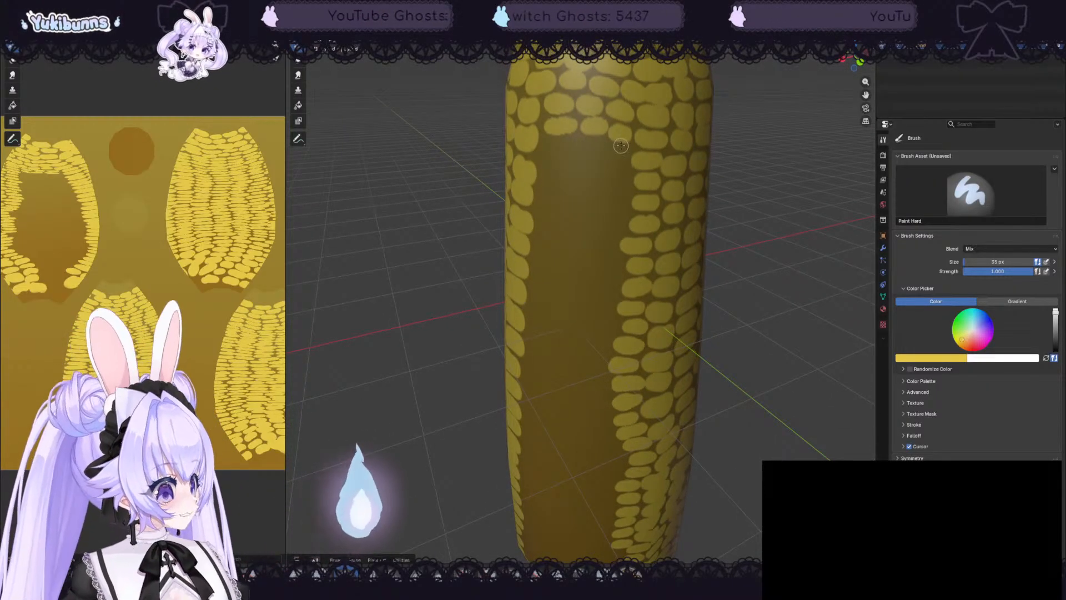
{"action": "key", "text": "ctrl+z"}
{"action": "key", "text": "ctrl+z"}
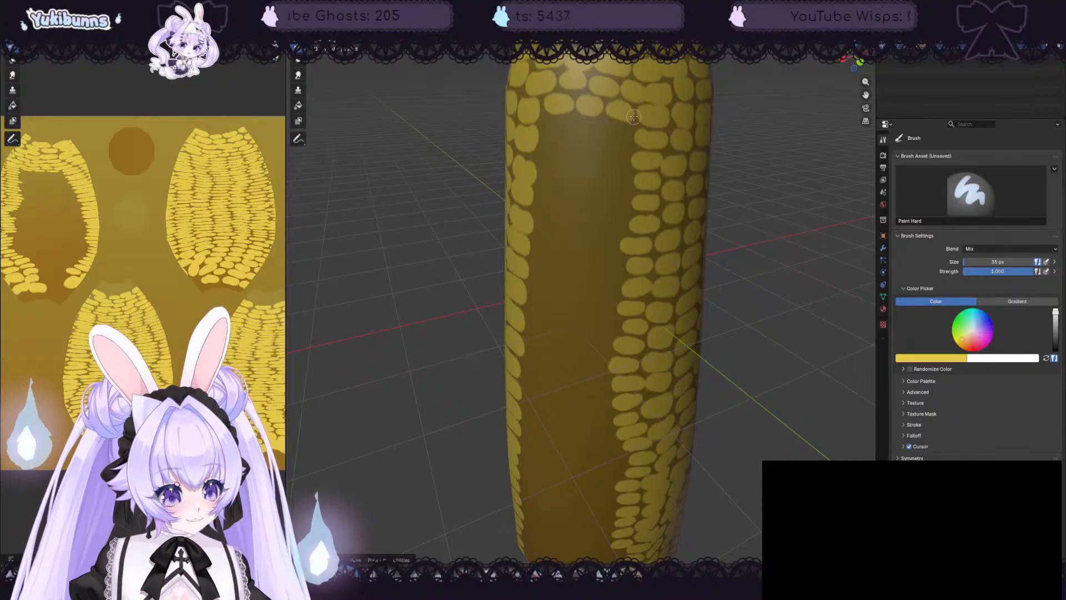
- Paint a column of light yellow kernels down the strip's painted edge, from its upper end past the cob's middle
{"action": "mouse_move", "coordinate": [624, 132]}
{"action": "left_mouse_down"}
{"action": "mouse_move", "coordinate": [606, 132]}
{"action": "mouse_move", "coordinate": [611, 153]}
{"action": "left_mouse_up"}
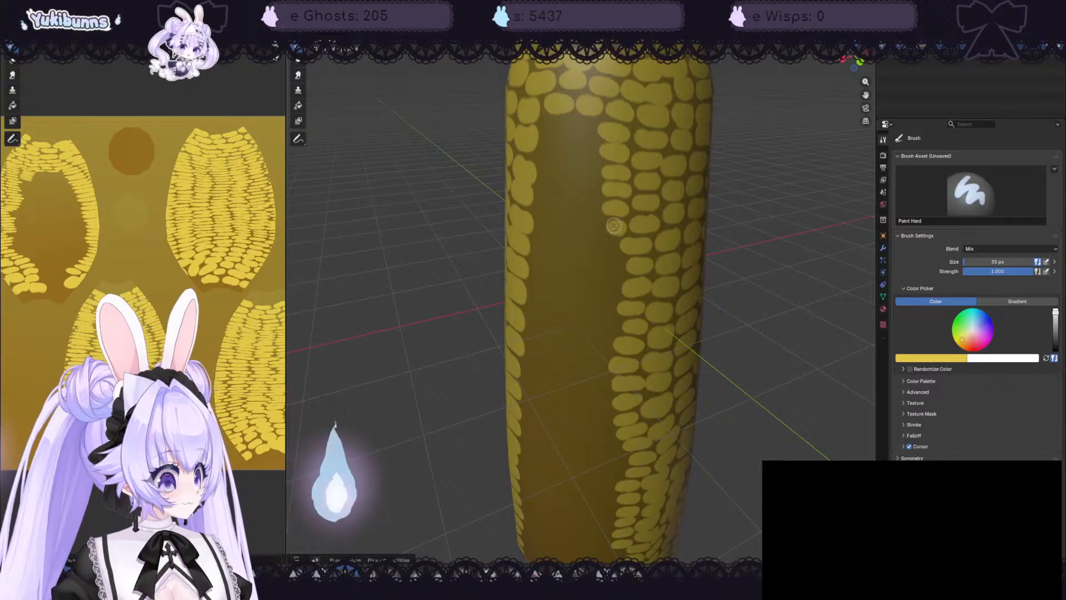
{"action": "left_click_drag", "start_coordinate": [610, 244], "coordinate": [597, 246]}
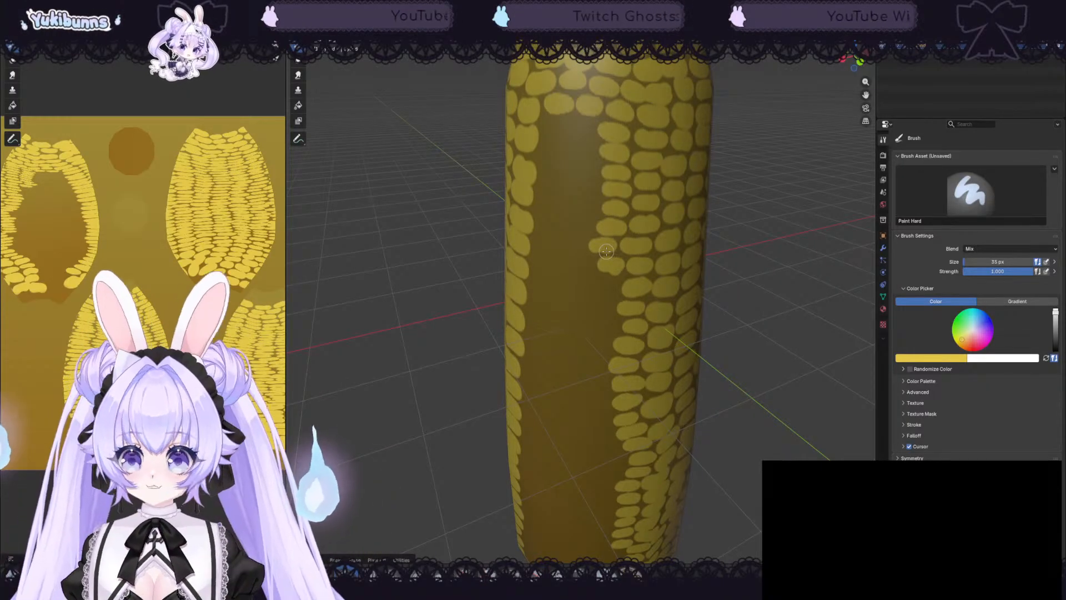
{"action": "key", "text": "ctrl+z"}
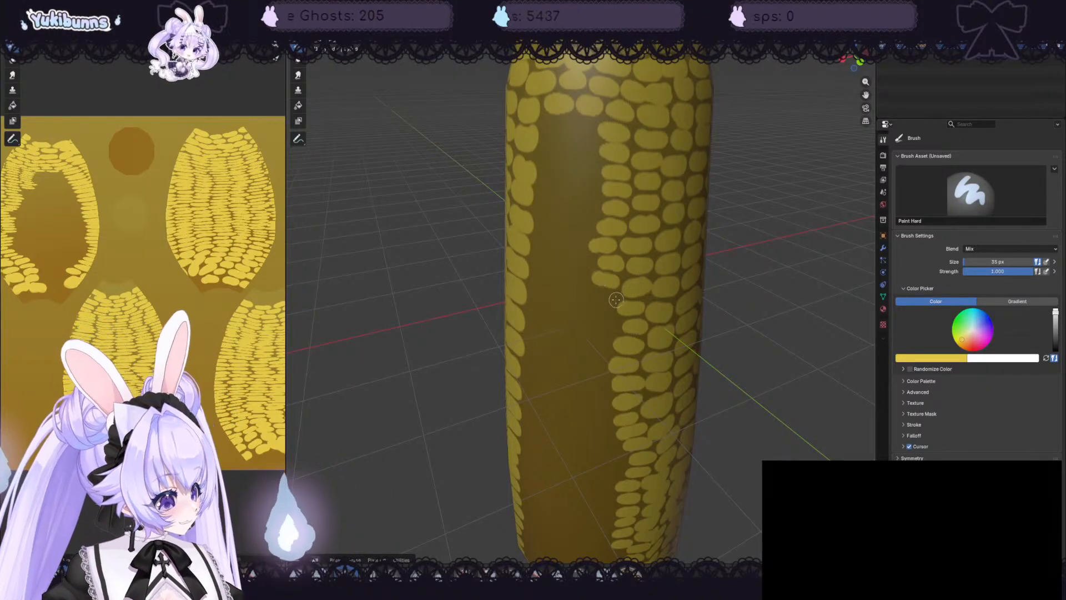
{"action": "mouse_move", "coordinate": [616, 298]}
{"action": "left_mouse_down"}
{"action": "mouse_move", "coordinate": [596, 294]}
{"action": "mouse_move", "coordinate": [600, 328]}
{"action": "left_mouse_up"}
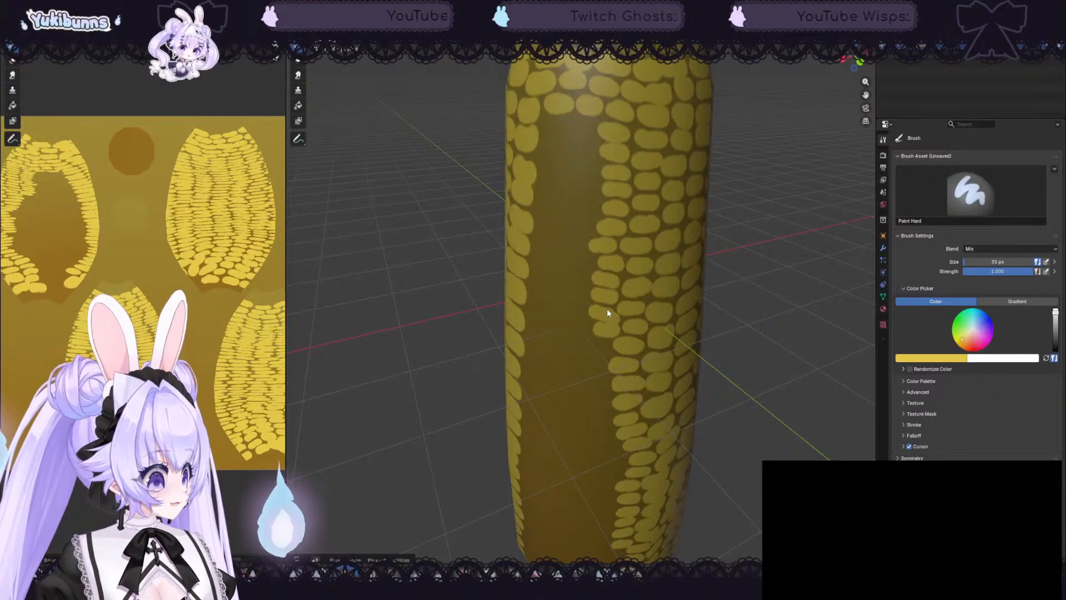
{"action": "middle_click_drag", "start_coordinate": [712, 369], "coordinate": [740, 353]}
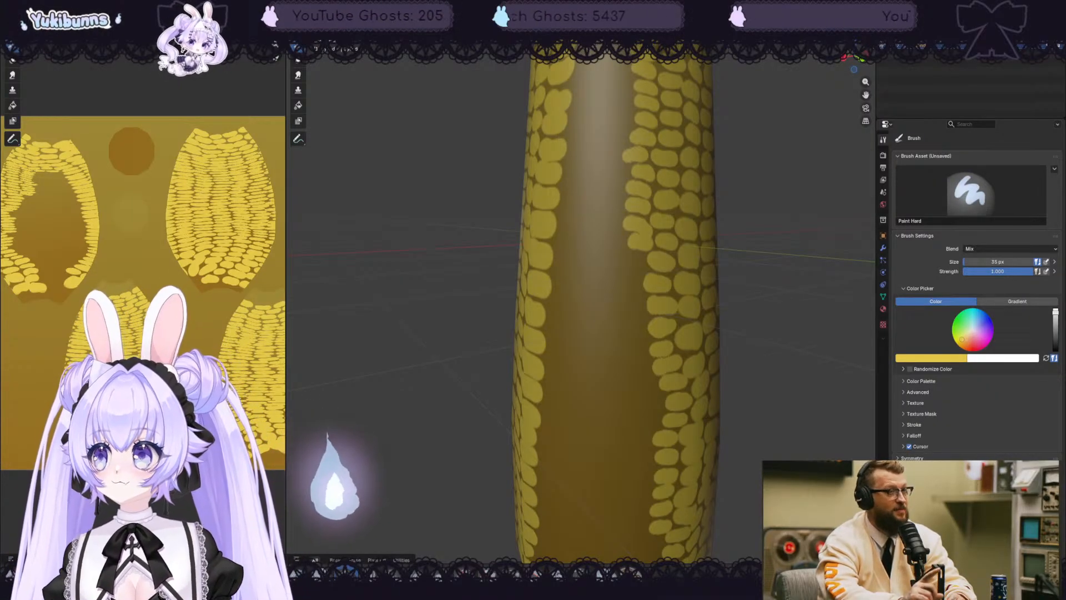
{"action": "mouse_move", "coordinate": [622, 260]}
{"action": "left_mouse_down"}
{"action": "mouse_move", "coordinate": [637, 262]}
{"action": "mouse_move", "coordinate": [618, 280]}
{"action": "mouse_move", "coordinate": [637, 377]}
{"action": "mouse_move", "coordinate": [625, 365]}
{"action": "left_mouse_up"}
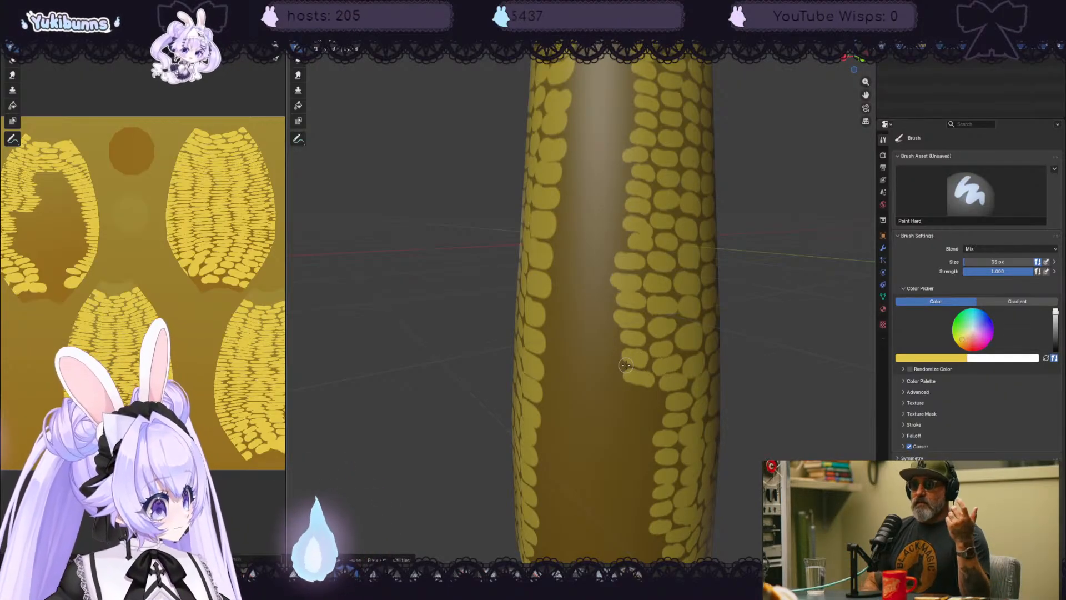
- Continue the light yellow kernel column along the strip's edge into the cob's lower half
{"action": "scroll", "coordinate": [625, 365], "scroll_direction": "down", "scroll_amount": 4}
{"action": "scroll", "coordinate": [681, 342], "scroll_direction": "up", "scroll_amount": 1}
{"action": "middle_click_drag", "start_coordinate": [680, 343], "coordinate": [669, 311]}
{"action": "scroll", "coordinate": [669, 361], "scroll_direction": "up", "scroll_amount": 1}
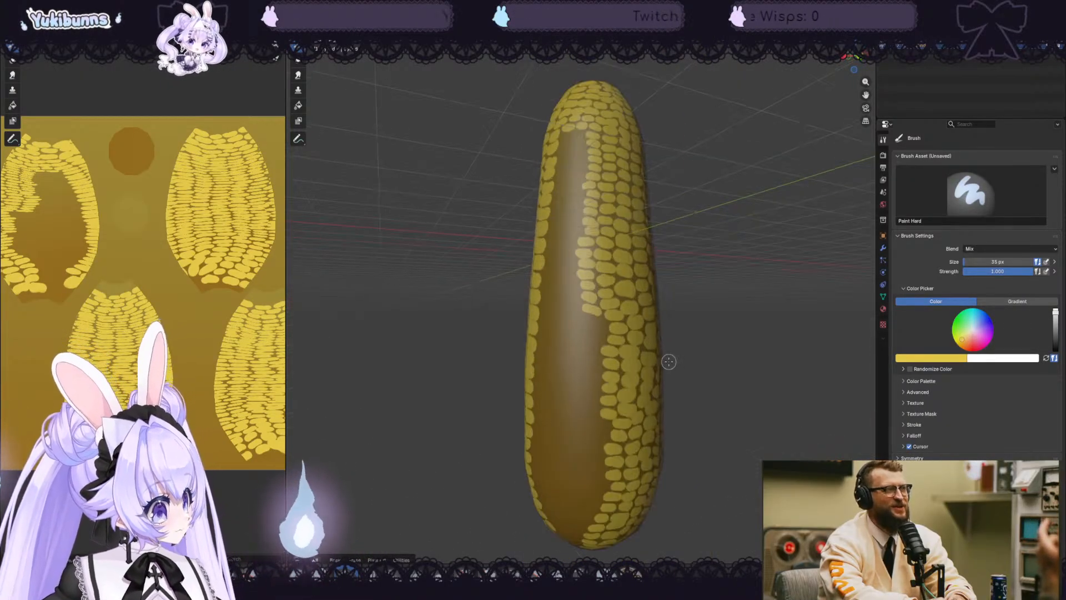
{"action": "scroll", "coordinate": [668, 362], "scroll_direction": "up", "scroll_amount": 3}
{"action": "mouse_move", "coordinate": [614, 335]}
{"action": "left_mouse_down"}
{"action": "mouse_move", "coordinate": [605, 375]}
{"action": "mouse_move", "coordinate": [591, 380]}
{"action": "mouse_move", "coordinate": [608, 393]}
{"action": "mouse_move", "coordinate": [595, 394]}
{"action": "mouse_move", "coordinate": [607, 399]}
{"action": "mouse_move", "coordinate": [596, 414]}
{"action": "left_mouse_up"}
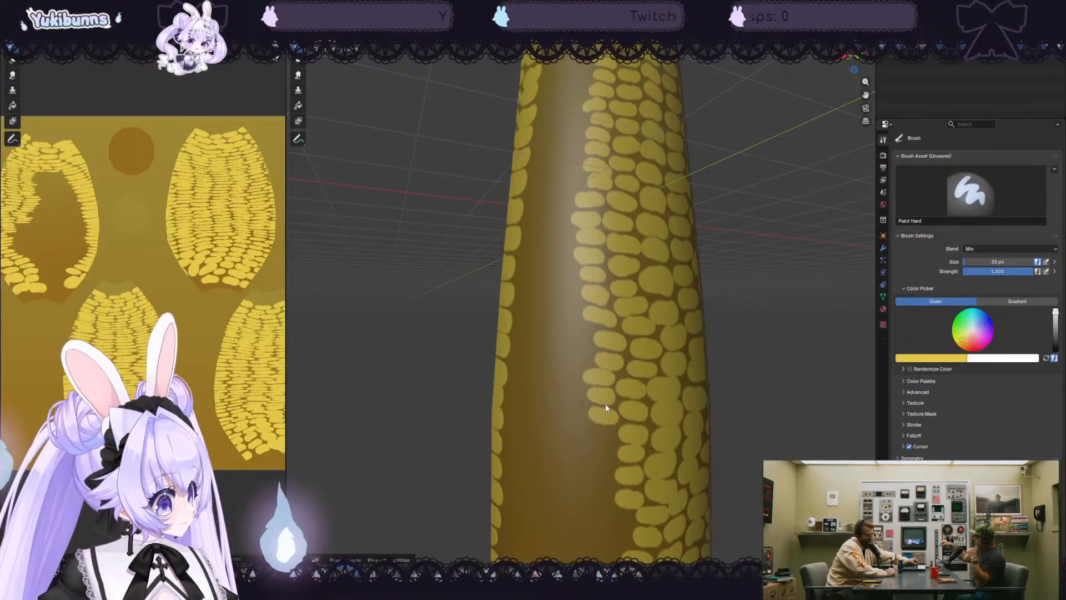
{"action": "scroll", "coordinate": [606, 404], "scroll_direction": "down", "scroll_amount": 8}
{"action": "scroll", "coordinate": [615, 423], "scroll_direction": "up", "scroll_amount": 4}
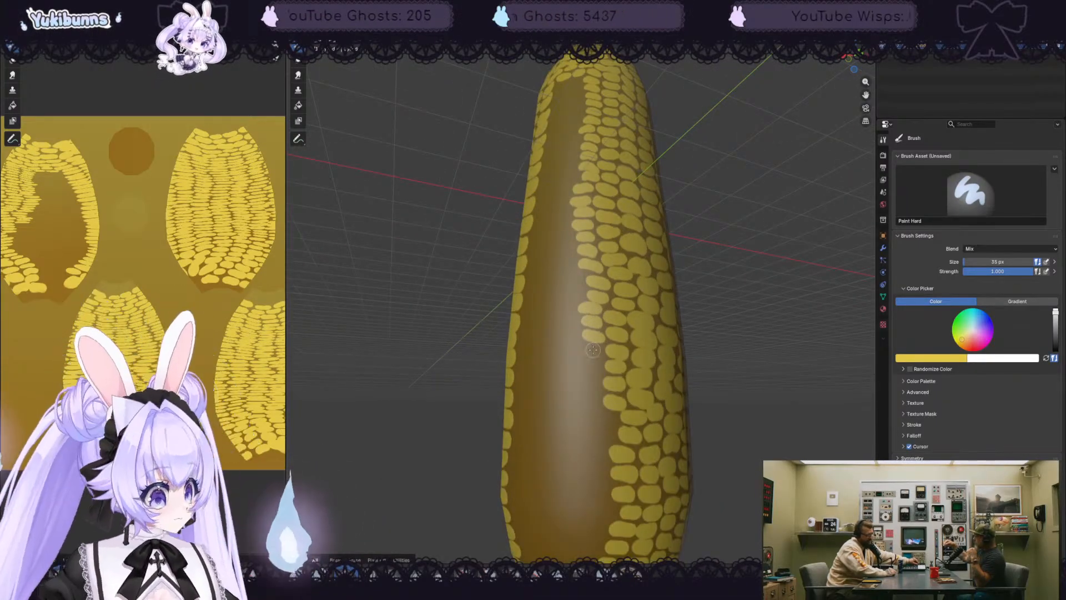
{"action": "mouse_move", "coordinate": [584, 350]}
{"action": "left_mouse_down"}
{"action": "mouse_move", "coordinate": [600, 354]}
{"action": "mouse_move", "coordinate": [592, 388]}
{"action": "mouse_move", "coordinate": [607, 422]}
{"action": "mouse_move", "coordinate": [584, 404]}
{"action": "mouse_move", "coordinate": [607, 435]}
{"action": "mouse_move", "coordinate": [577, 419]}
{"action": "left_mouse_up"}
- Fill the recess in the strip's lower edge with kernels, carrying the column toward the cob's bottom end
{"action": "scroll", "coordinate": [601, 473], "scroll_direction": "down", "scroll_amount": 3}
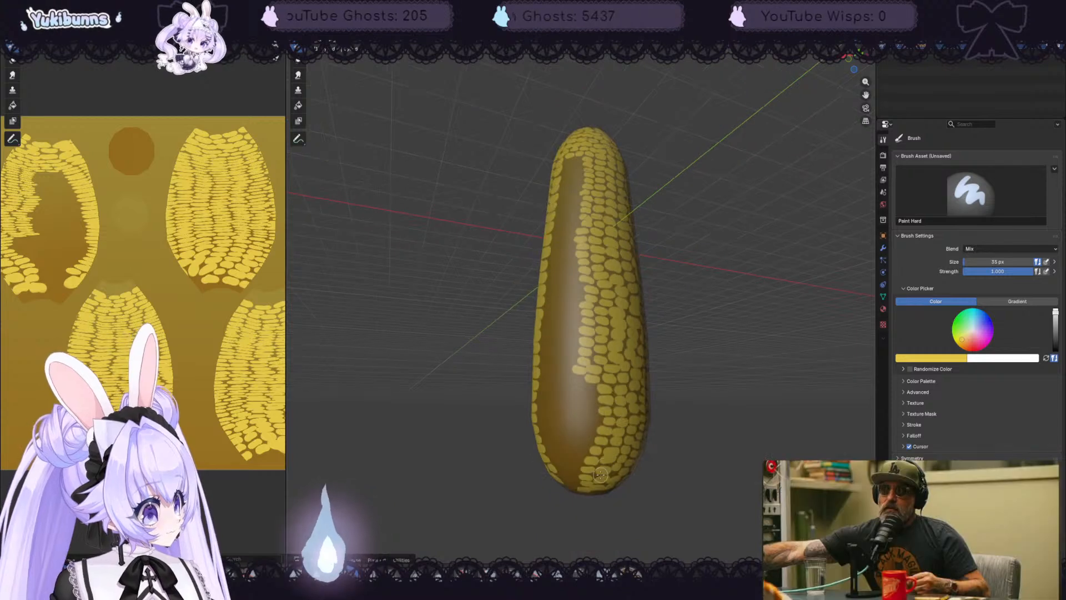
{"action": "scroll", "coordinate": [600, 474], "scroll_direction": "up", "scroll_amount": 5}
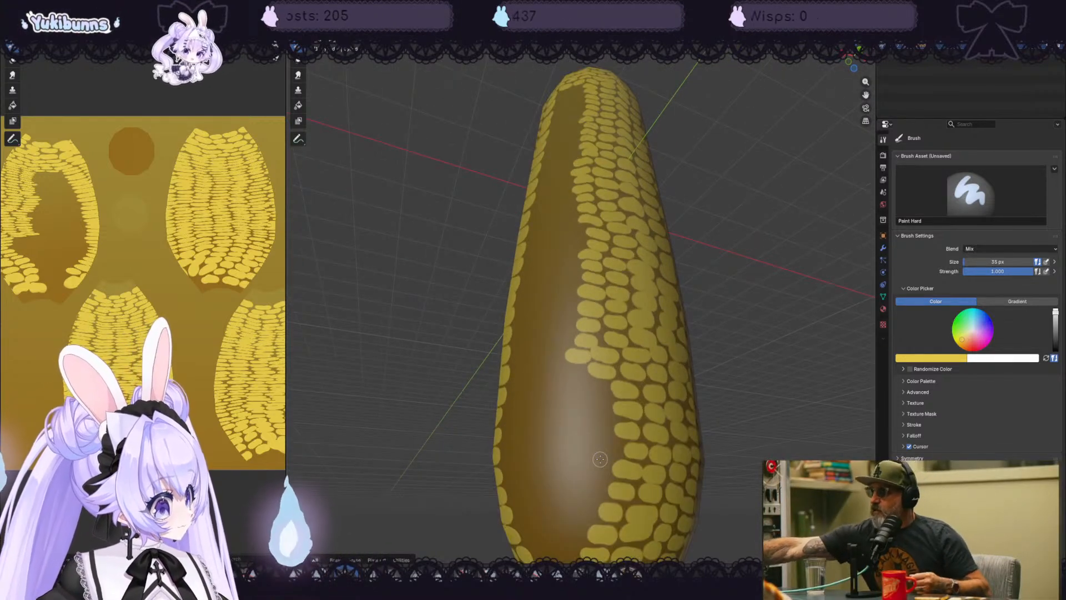
{"action": "left_click_drag", "start_coordinate": [599, 389], "coordinate": [590, 431]}
{"action": "left_click_drag", "start_coordinate": [599, 472], "coordinate": [602, 467]}
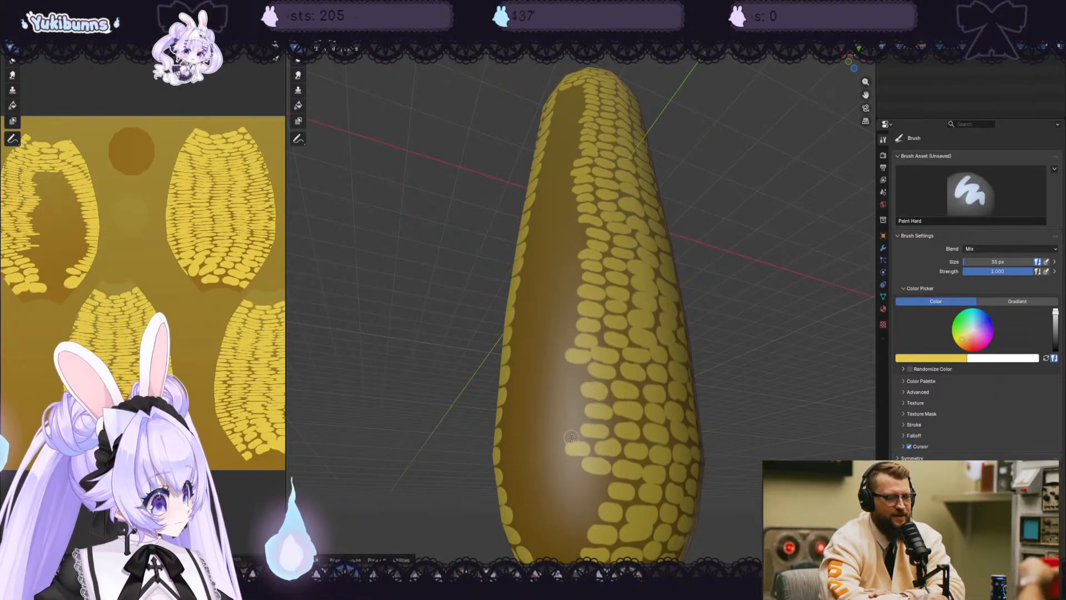
- Paint kernels around the strip's lower end so they join both painted sides above the cob's base
{"action": "scroll", "coordinate": [571, 437], "scroll_direction": "down", "scroll_amount": 3}
{"action": "middle_click_drag", "start_coordinate": [575, 433], "coordinate": [574, 458]}
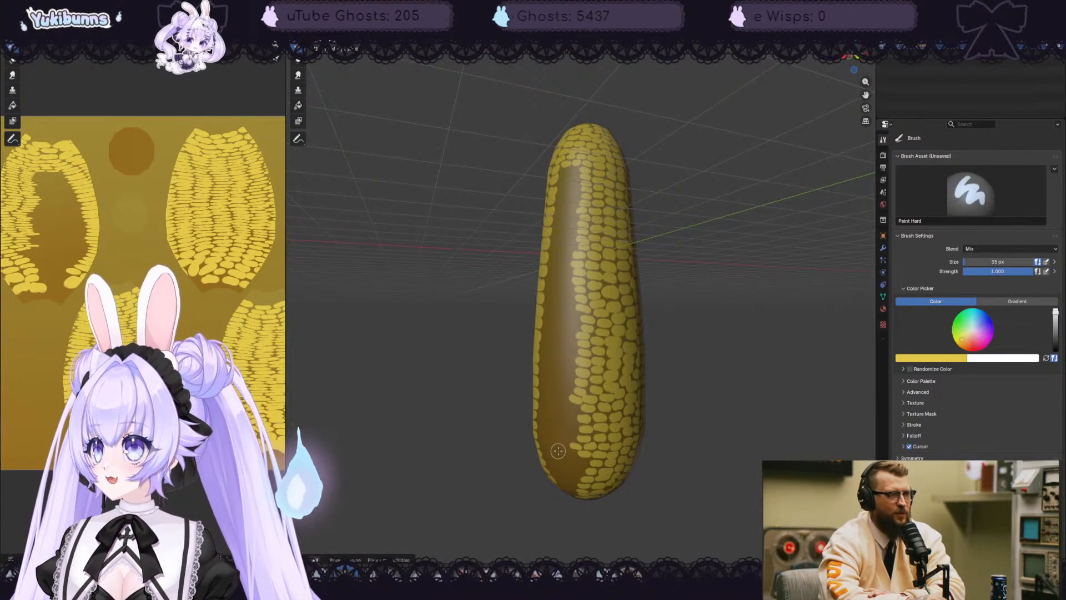
{"action": "scroll", "coordinate": [767, 302], "scroll_direction": "up", "scroll_amount": 4}
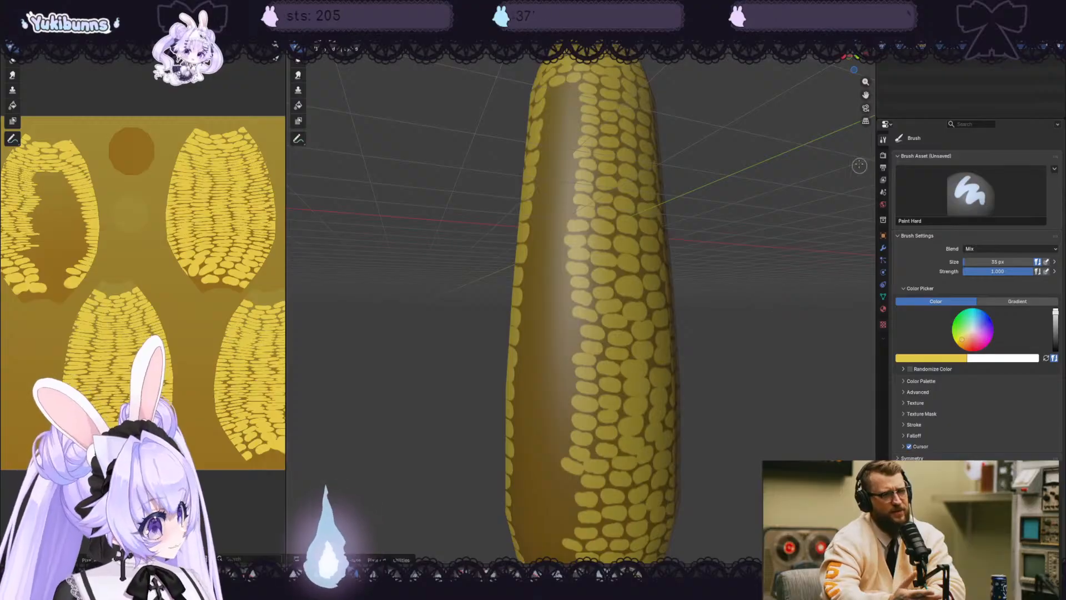
{"action": "mouse_move", "coordinate": [866, 95]}
{"action": "left_mouse_down"}
{"action": "mouse_move", "coordinate": [863, 0]}
{"action": "mouse_move", "coordinate": [866, 93]}
{"action": "left_mouse_up"}
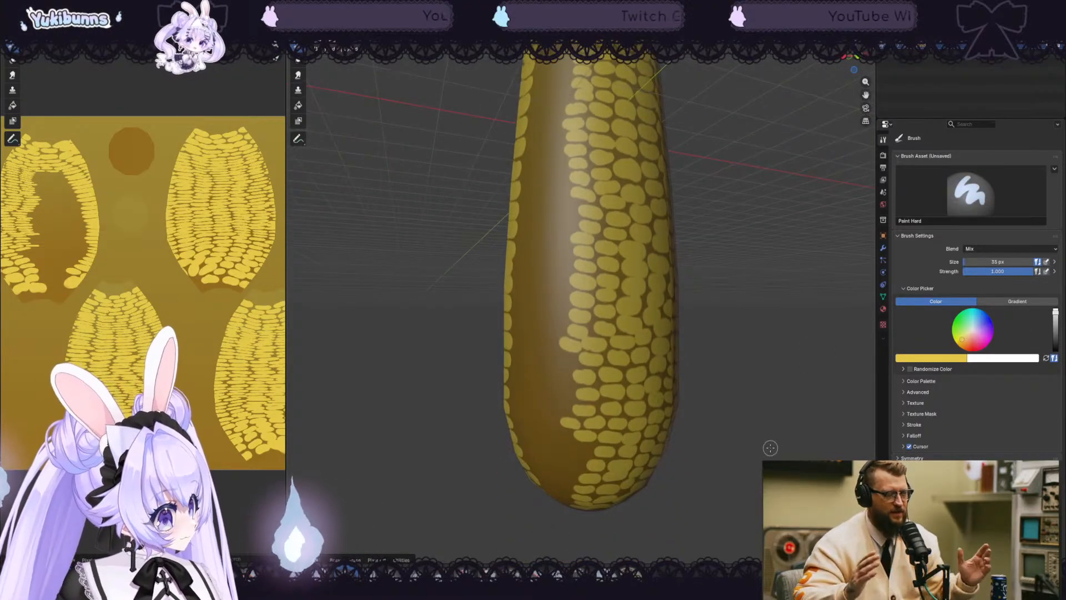
{"action": "middle_click_drag", "start_coordinate": [768, 449], "coordinate": [765, 422]}
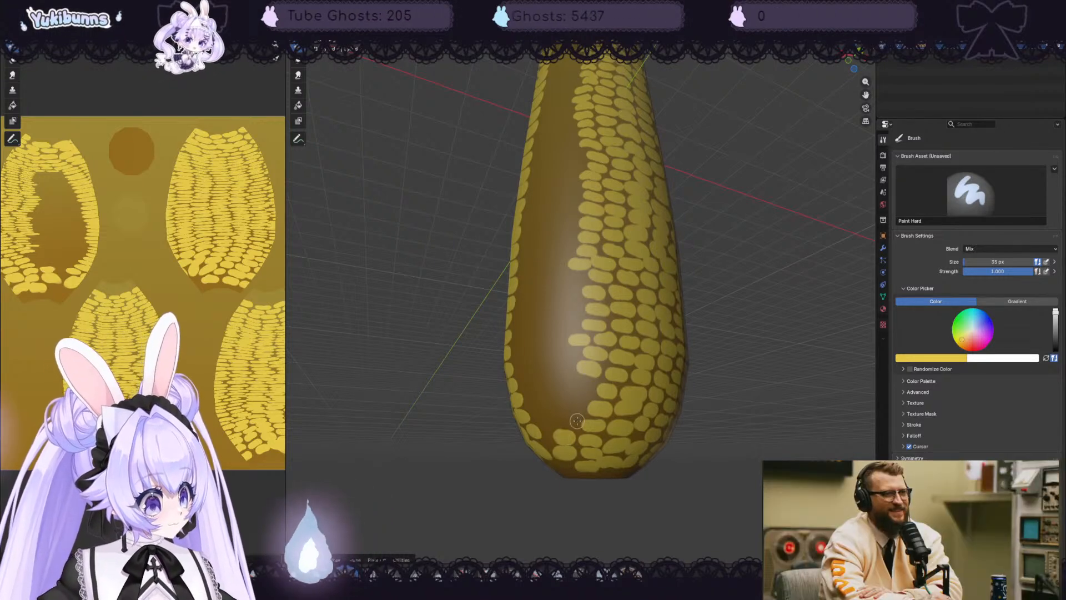
{"action": "mouse_move", "coordinate": [580, 401]}
{"action": "middle_mouse_down"}
{"action": "mouse_move", "coordinate": [726, 397]}
{"action": "mouse_move", "coordinate": [719, 422]}
{"action": "middle_mouse_up"}
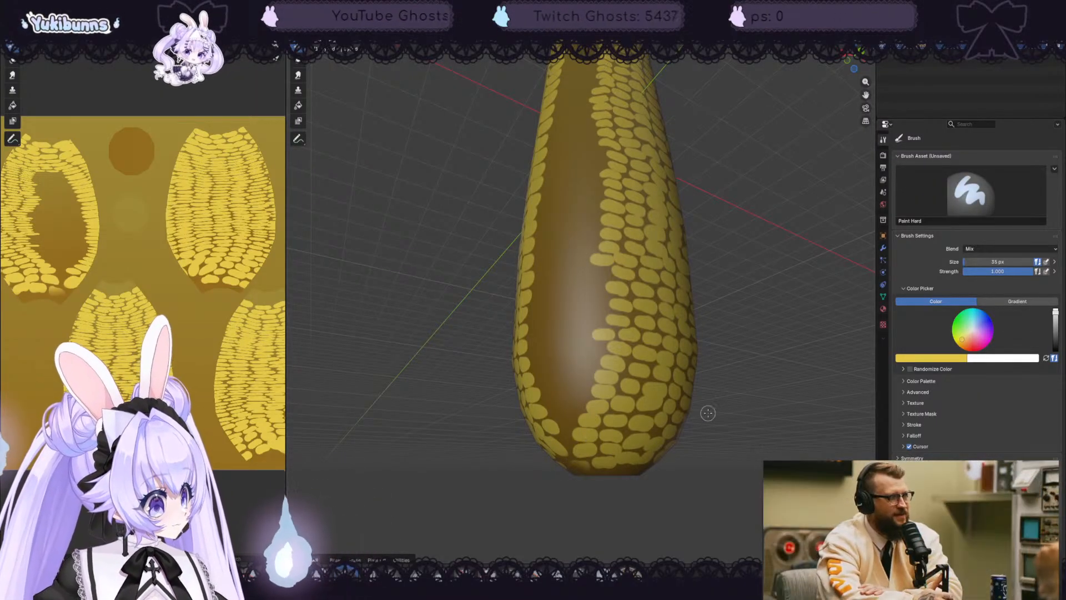
{"action": "middle_click_drag", "start_coordinate": [707, 411], "coordinate": [717, 374]}
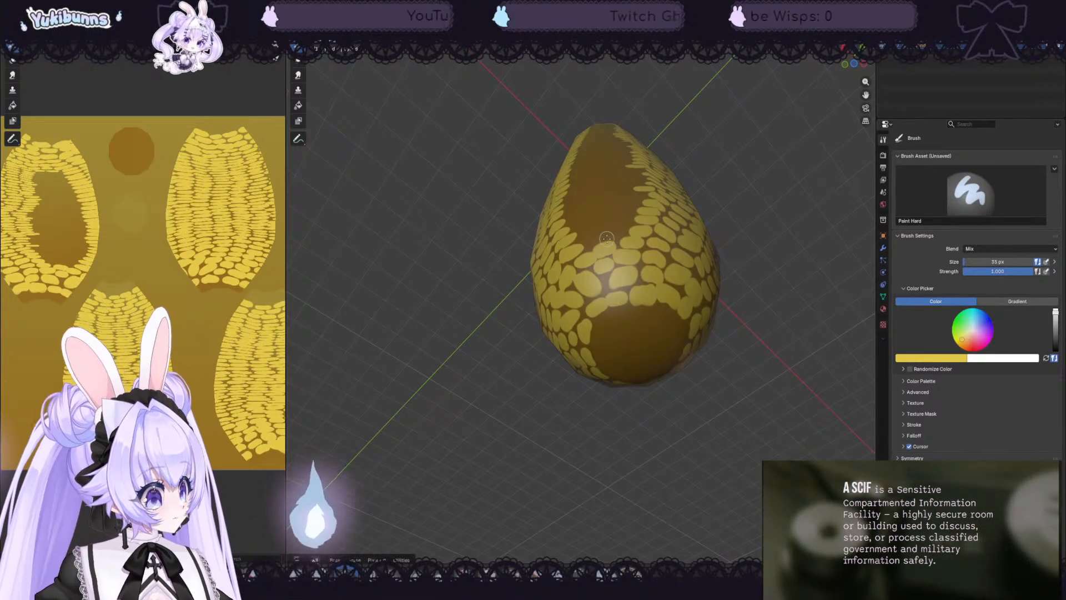
{"action": "middle_click_drag", "start_coordinate": [606, 238], "coordinate": [611, 293]}
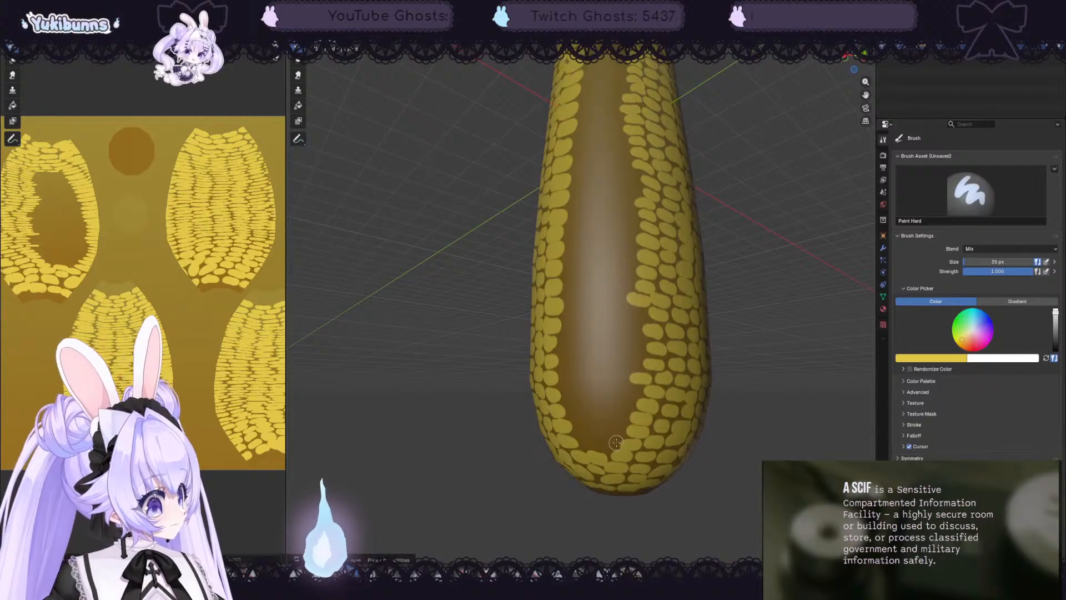
- Paint another kernel column upward along the strip's edge, from the cob's bottom end toward the middle
{"action": "left_click", "coordinate": [611, 444]}
{"action": "mouse_move", "coordinate": [612, 432]}
{"action": "left_mouse_down"}
{"action": "mouse_move", "coordinate": [640, 351]}
{"action": "mouse_move", "coordinate": [625, 265]}
{"action": "left_mouse_up"}
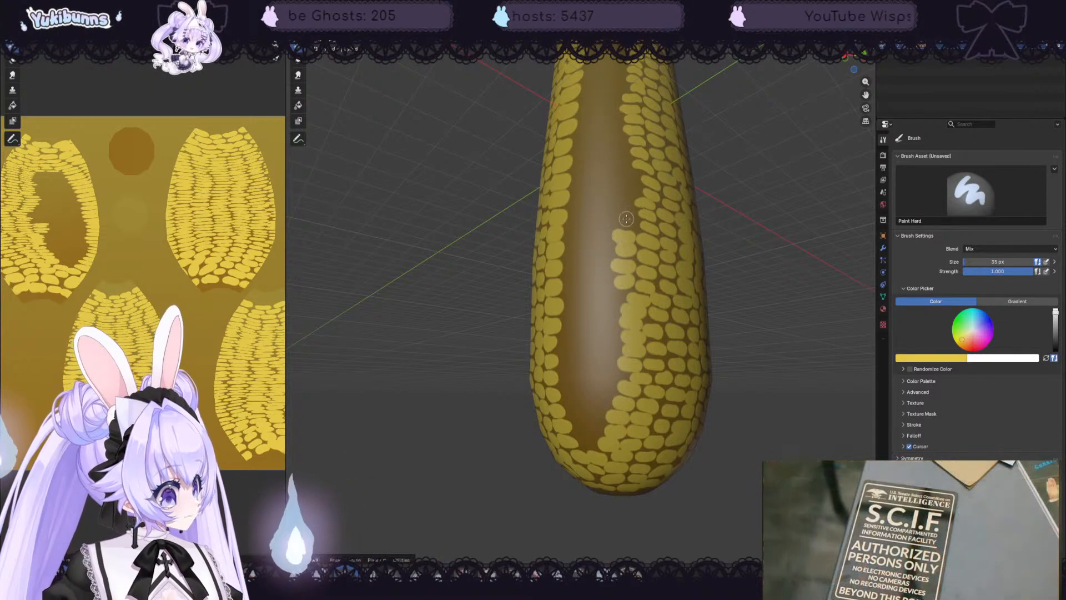
{"action": "mouse_move", "coordinate": [617, 220]}
{"action": "left_mouse_down"}
{"action": "mouse_move", "coordinate": [630, 219]}
{"action": "mouse_move", "coordinate": [633, 178]}
{"action": "left_mouse_up"}
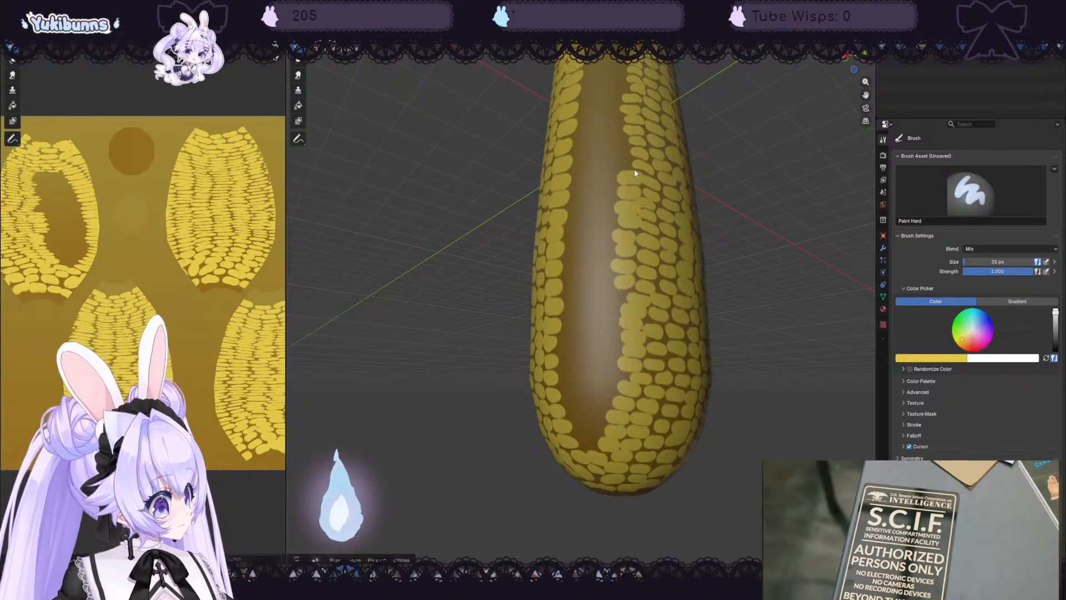
- Paint a kernel column from the strip's upper end down toward the kernels at the cob's middle
{"action": "middle_click_drag", "start_coordinate": [696, 238], "coordinate": [673, 252]}
{"action": "scroll", "coordinate": [699, 245], "scroll_direction": "down", "scroll_amount": 3}
{"action": "scroll", "coordinate": [706, 200], "scroll_direction": "up", "scroll_amount": 2}
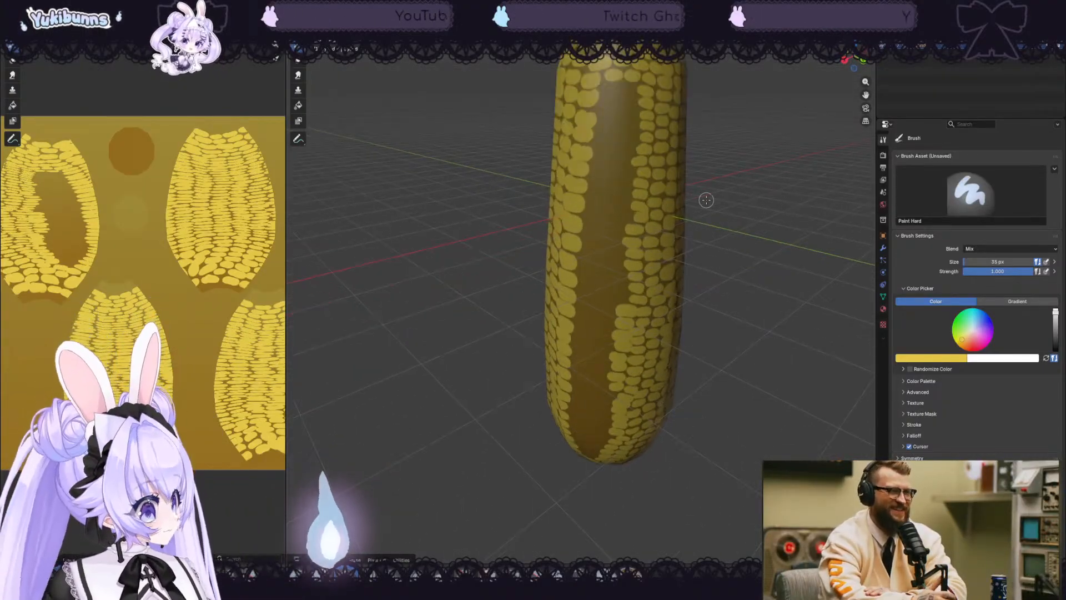
{"action": "scroll", "coordinate": [713, 202], "scroll_direction": "down", "scroll_amount": 1}
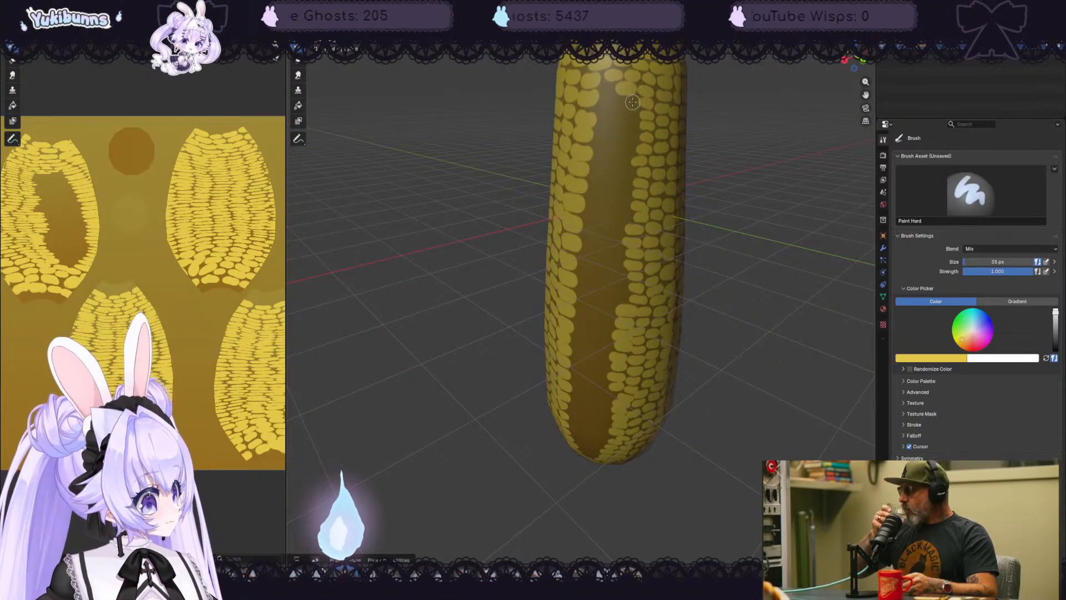
{"action": "mouse_move", "coordinate": [633, 102]}
{"action": "left_mouse_down"}
{"action": "mouse_move", "coordinate": [623, 100]}
{"action": "mouse_move", "coordinate": [613, 246]}
{"action": "left_mouse_up"}
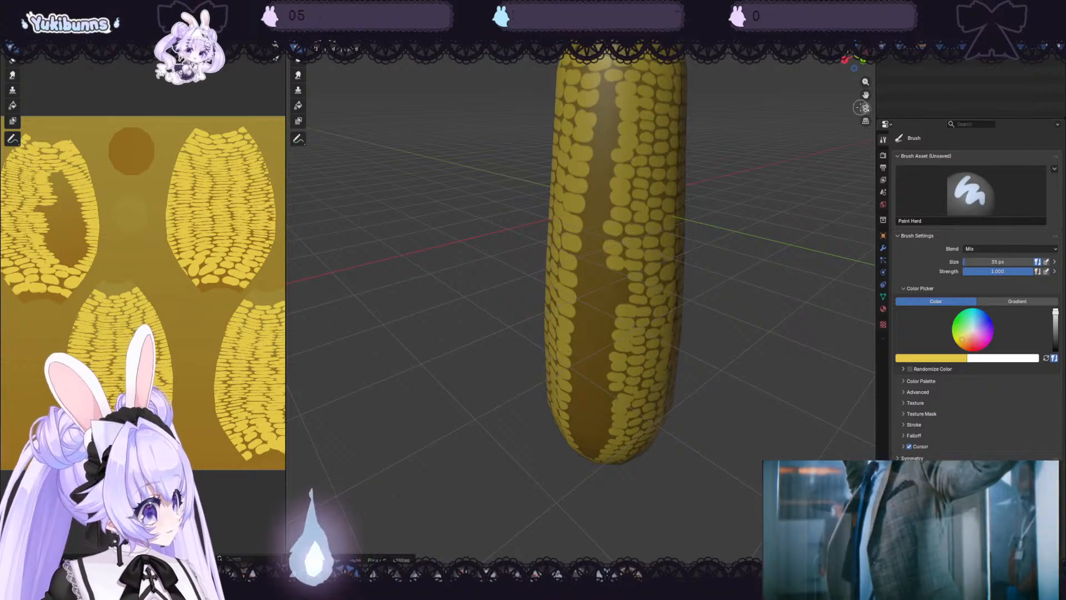
- Undo the lowest kernels of the upper column and repaint them smaller, joining it to the column below
{"action": "mouse_move", "coordinate": [810, 116]}
{"action": "middle_mouse_down", "text": "shift"}
{"action": "mouse_move", "coordinate": [782, 178]}
{"action": "mouse_move", "coordinate": [783, 149]}
{"action": "middle_mouse_up", "text": "shift"}
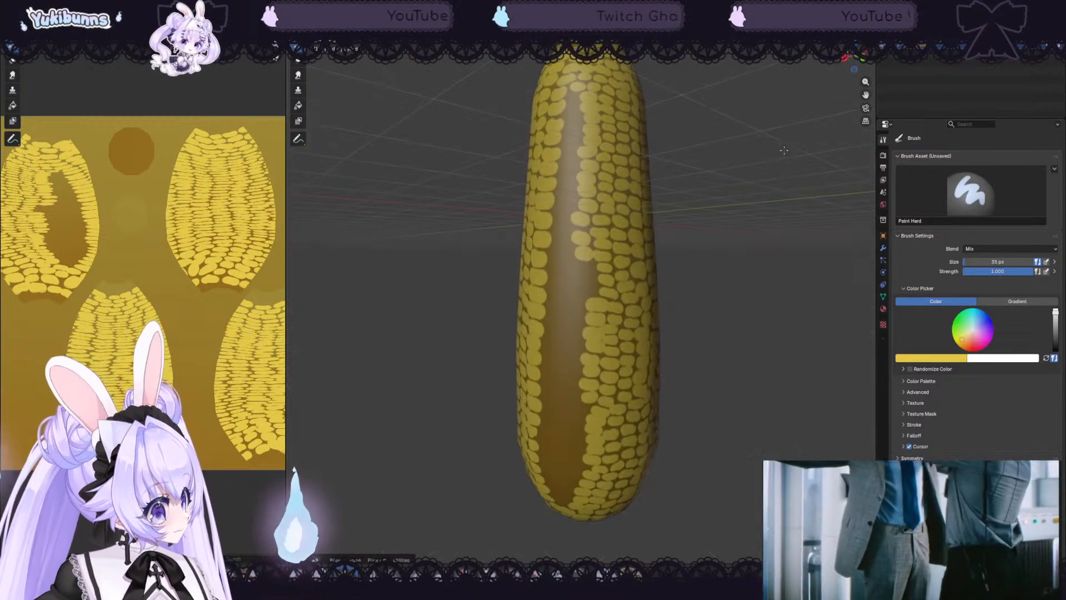
{"action": "scroll", "coordinate": [755, 170], "scroll_direction": "up", "scroll_amount": 2}
{"action": "key", "text": "ctrl+z"}
{"action": "key", "text": "ctrl+z"}
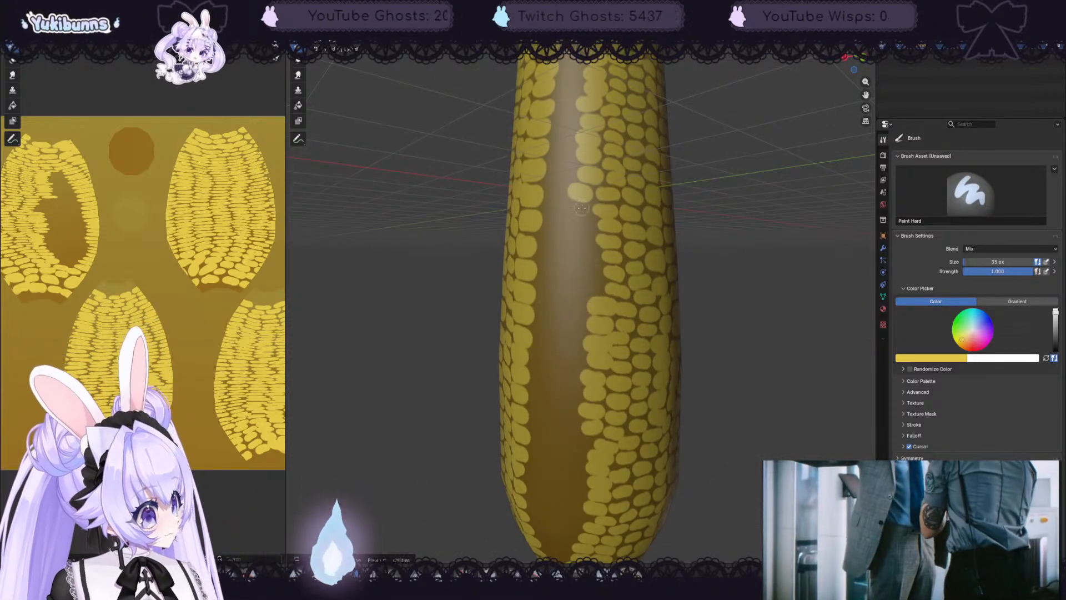
{"action": "mouse_move", "coordinate": [584, 210]}
{"action": "left_mouse_down"}
{"action": "mouse_move", "coordinate": [576, 209]}
{"action": "mouse_move", "coordinate": [579, 243]}
{"action": "left_mouse_up"}
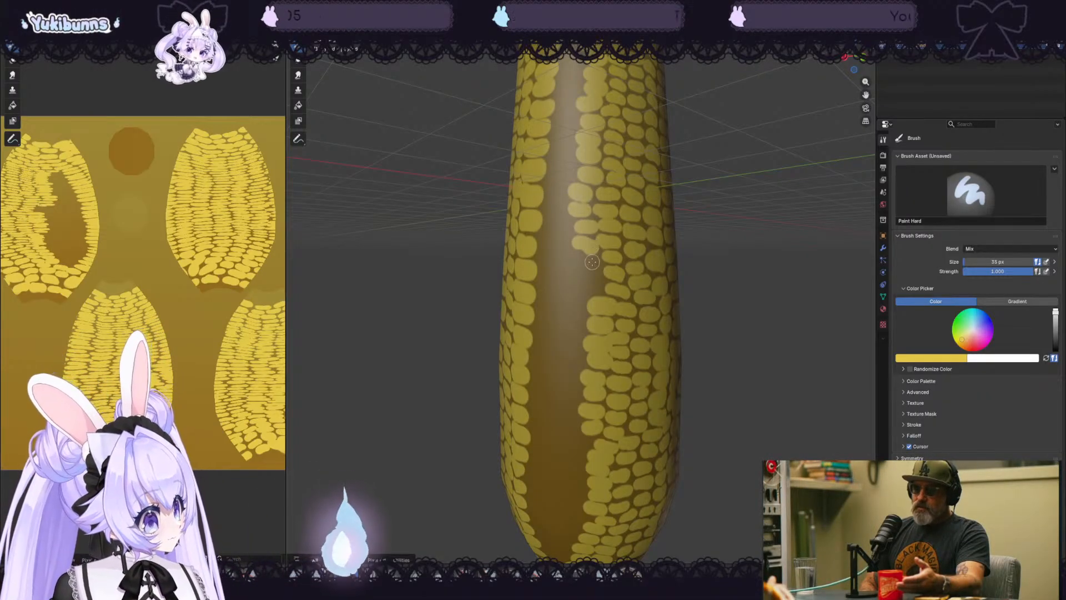
{"action": "left_click_drag", "start_coordinate": [591, 288], "coordinate": [562, 302]}
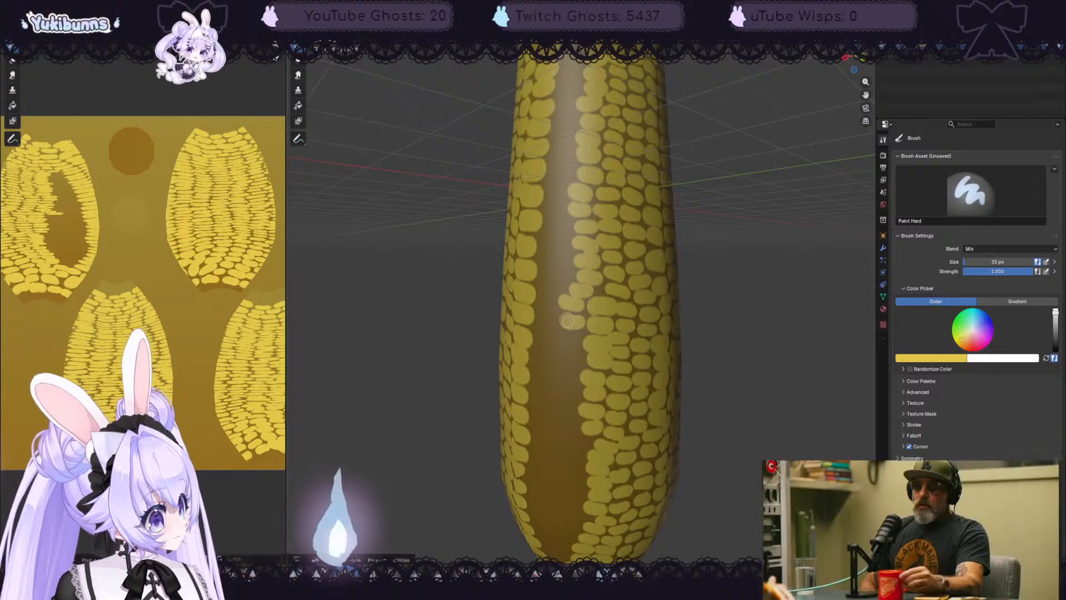
- Extend the kernel column down the strip's edge through the cob's lower half, undoing a stray stroke
{"action": "mouse_move", "coordinate": [574, 340]}
{"action": "left_mouse_down"}
{"action": "mouse_move", "coordinate": [566, 372]}
{"action": "mouse_move", "coordinate": [585, 444]}
{"action": "mouse_move", "coordinate": [569, 454]}
{"action": "mouse_move", "coordinate": [578, 507]}
{"action": "left_mouse_up"}
{"action": "key", "text": "ctrl+z"}
{"action": "middle_click_drag", "start_coordinate": [674, 486], "coordinate": [684, 442]}
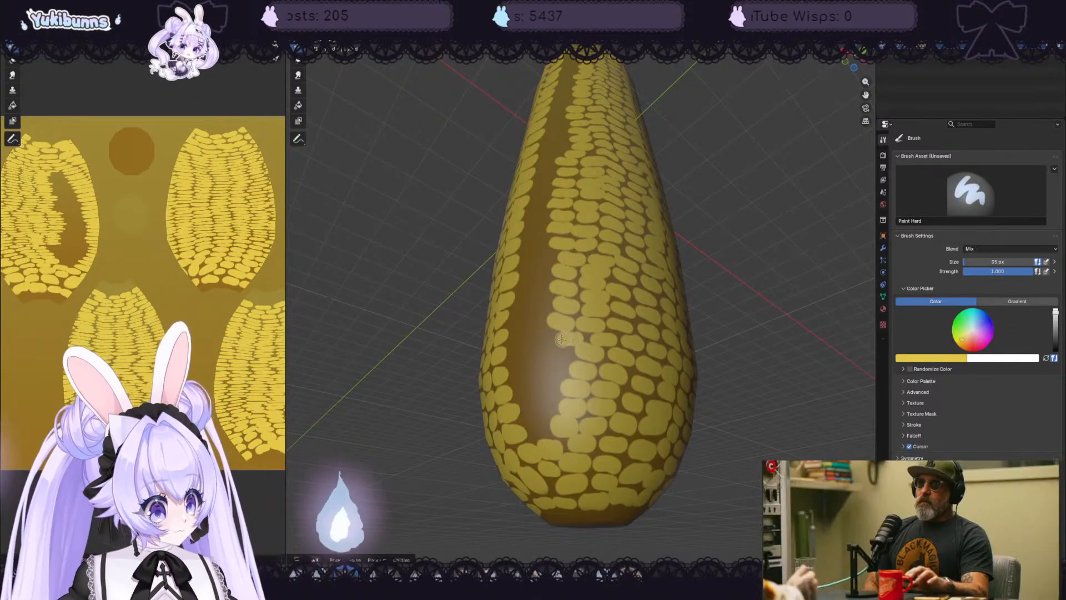
{"action": "middle_click_drag", "start_coordinate": [730, 315], "coordinate": [760, 348]}
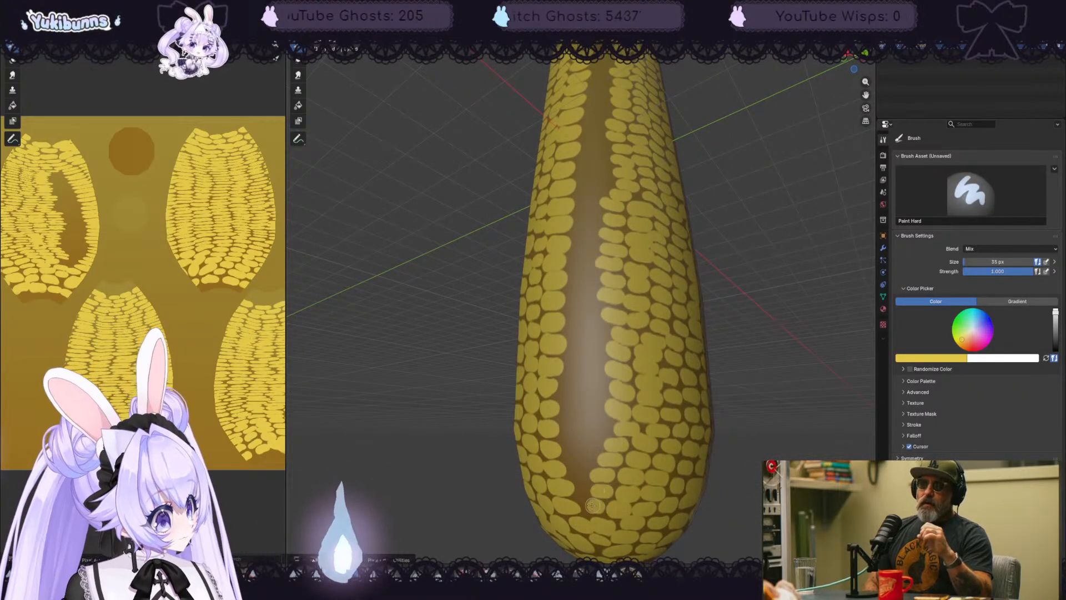
- Paint a kernel column up the unpainted strip's edge, from the cob's bottom end to above its middle
{"action": "mouse_move", "coordinate": [592, 505]}
{"action": "left_mouse_down"}
{"action": "mouse_move", "coordinate": [581, 475]}
{"action": "mouse_move", "coordinate": [601, 427]}
{"action": "mouse_move", "coordinate": [587, 342]}
{"action": "left_mouse_up"}
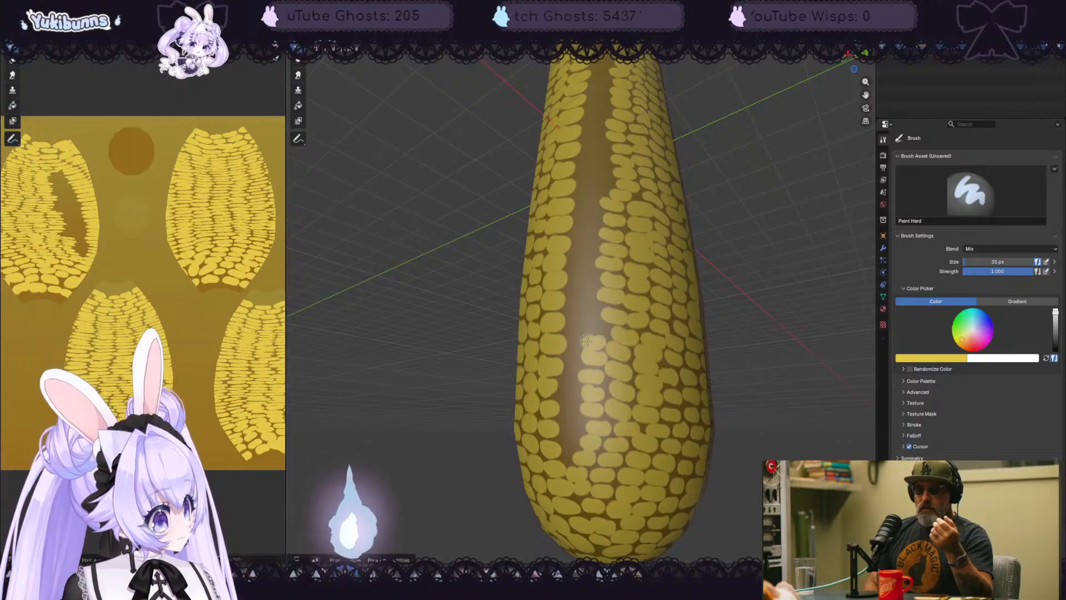
{"action": "left_click_drag", "start_coordinate": [593, 291], "coordinate": [583, 292]}
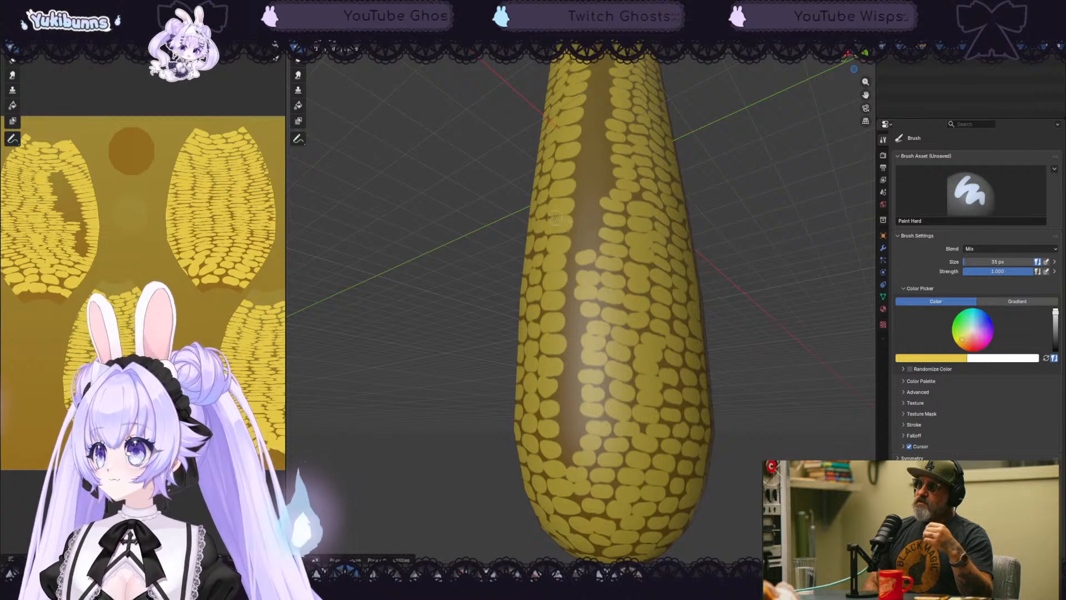
{"action": "middle_click_drag", "start_coordinate": [641, 192], "coordinate": [753, 213]}
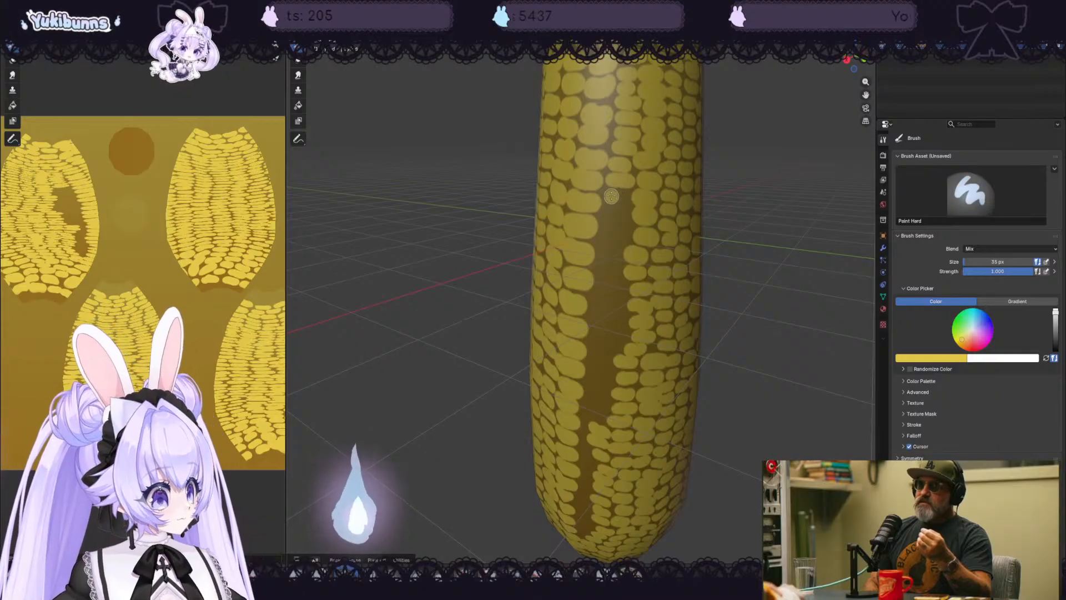
- Fill the rest of the unpainted strip with kernels down to the cob's bottom end, undoing a stray stroke
{"action": "mouse_move", "coordinate": [622, 197]}
{"action": "left_mouse_down"}
{"action": "mouse_move", "coordinate": [610, 196]}
{"action": "mouse_move", "coordinate": [616, 228]}
{"action": "mouse_move", "coordinate": [605, 246]}
{"action": "left_mouse_up"}
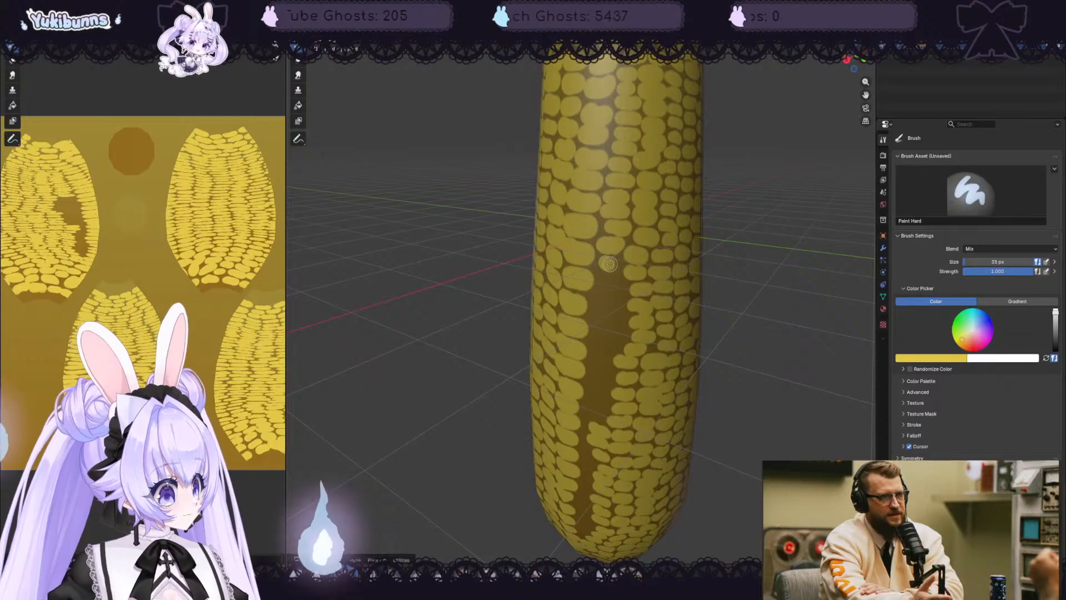
{"action": "mouse_move", "coordinate": [612, 263]}
{"action": "left_mouse_down"}
{"action": "mouse_move", "coordinate": [604, 263]}
{"action": "mouse_move", "coordinate": [615, 300]}
{"action": "mouse_move", "coordinate": [596, 298]}
{"action": "mouse_move", "coordinate": [621, 300]}
{"action": "left_mouse_up"}
{"action": "key", "text": "ctrl+z"}
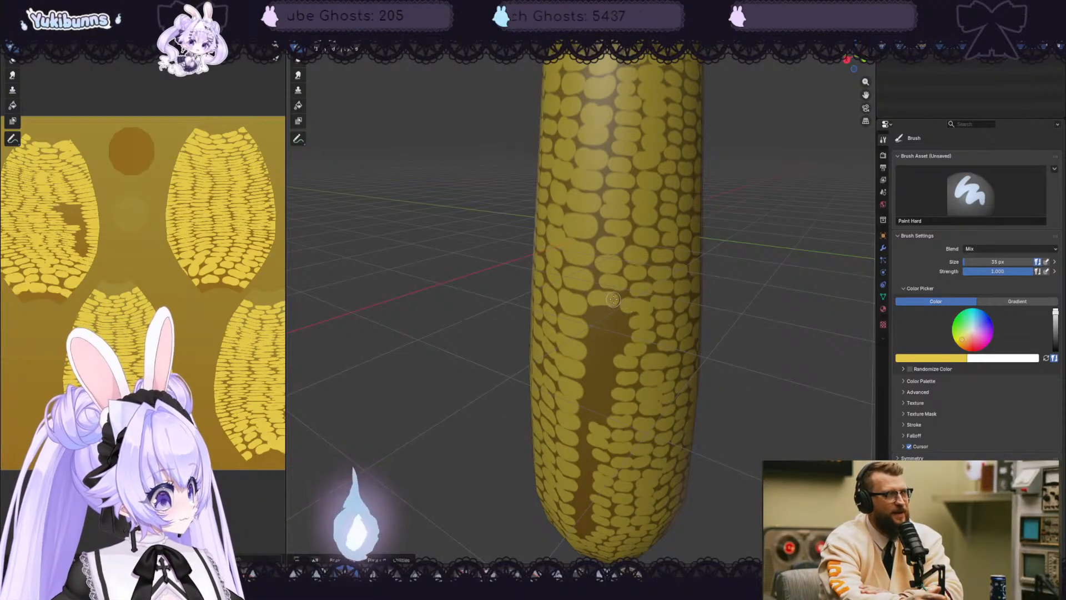
{"action": "mouse_move", "coordinate": [613, 317]}
{"action": "left_mouse_down"}
{"action": "mouse_move", "coordinate": [622, 319]}
{"action": "mouse_move", "coordinate": [596, 315]}
{"action": "mouse_move", "coordinate": [614, 347]}
{"action": "left_mouse_up"}
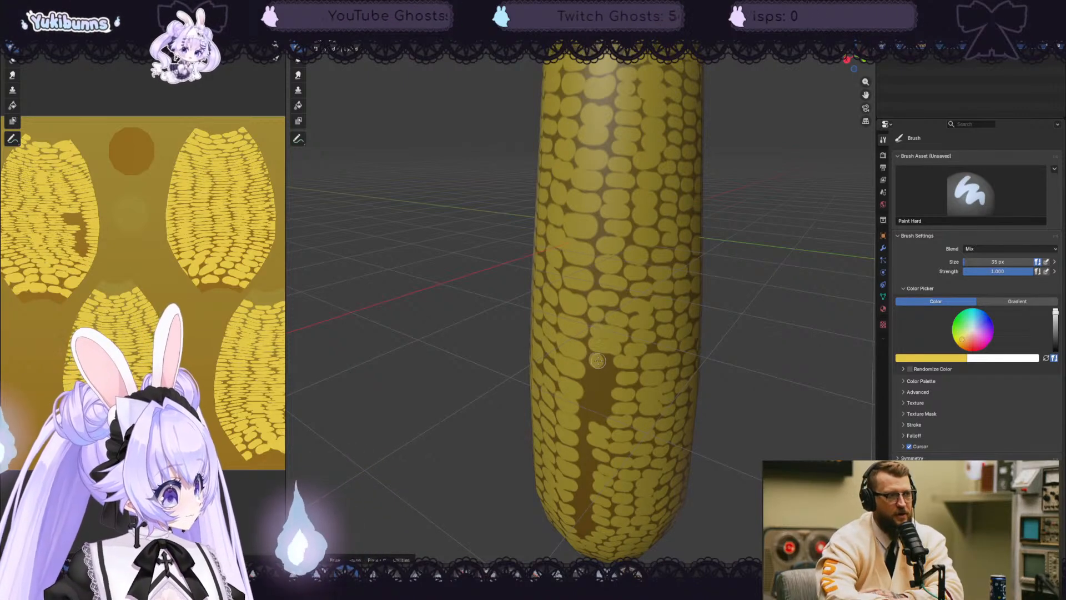
{"action": "middle_click_drag", "start_coordinate": [729, 404], "coordinate": [726, 381]}
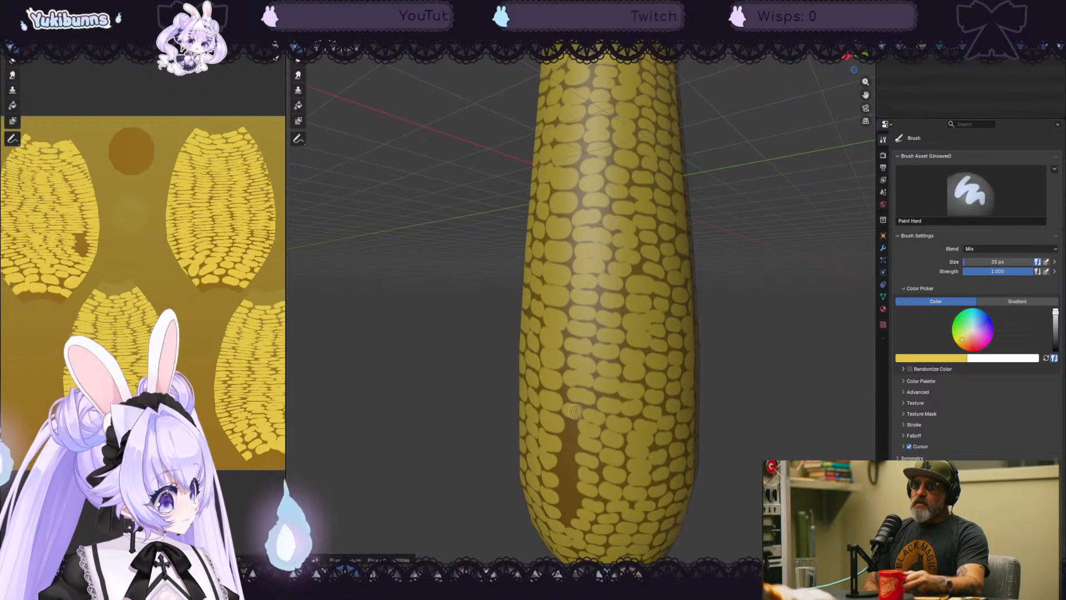
{"action": "middle_click_drag", "start_coordinate": [730, 409], "coordinate": [737, 380]}
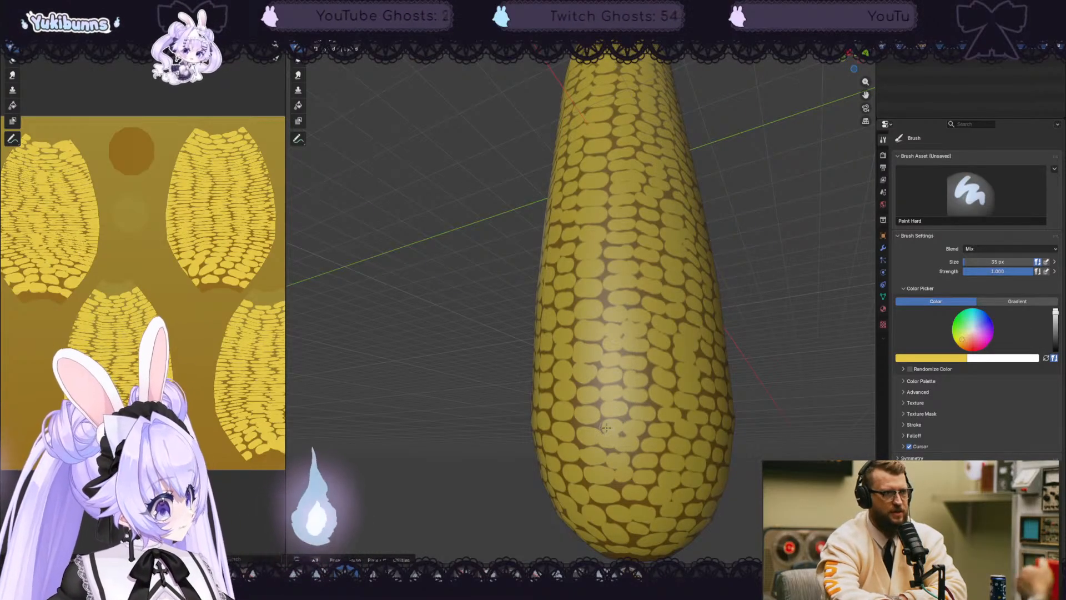
- Check the cob's sides and paint a ring of kernels around the rim of the unpainted olive tip cap
{"action": "scroll", "coordinate": [614, 411], "scroll_direction": "down", "scroll_amount": 3}
{"action": "middle_click_drag", "start_coordinate": [615, 411], "coordinate": [730, 365]}
{"action": "scroll", "coordinate": [730, 365], "scroll_direction": "up", "scroll_amount": 3}
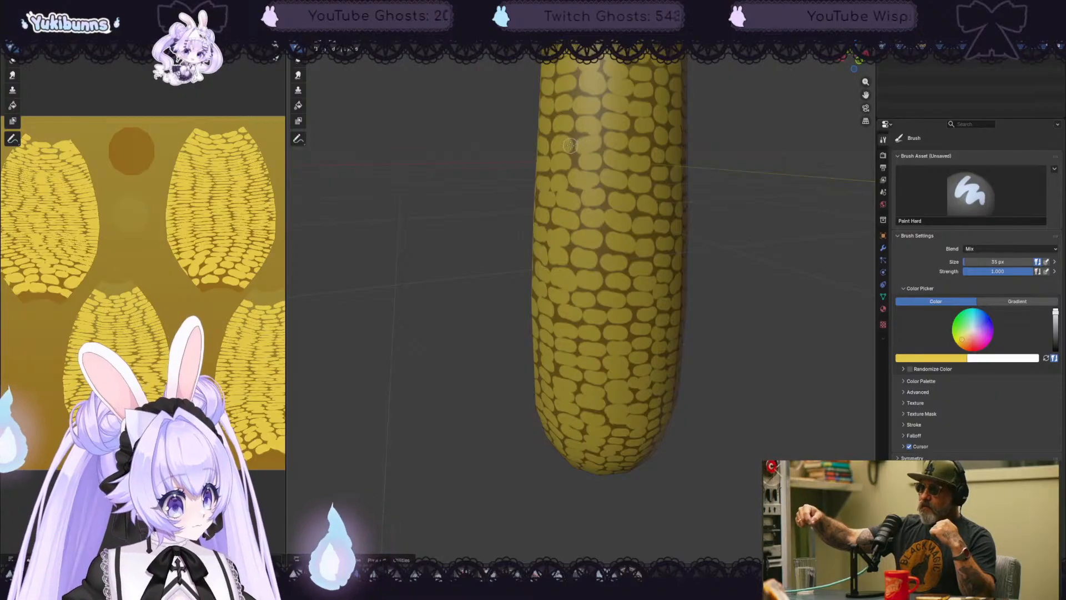
{"action": "middle_click_drag", "start_coordinate": [595, 178], "coordinate": [711, 178]}
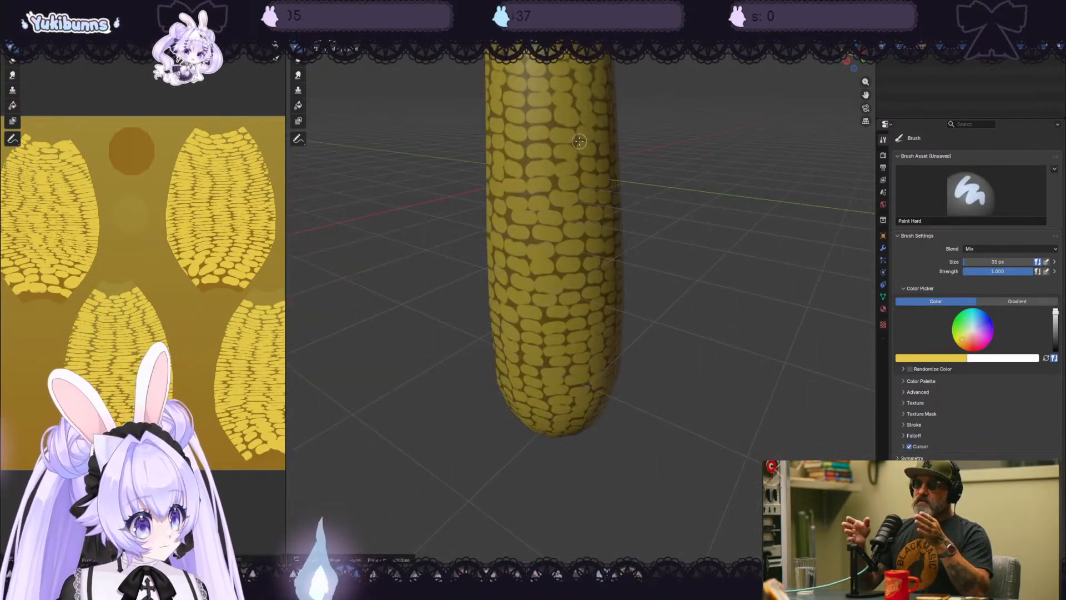
{"action": "middle_click_drag", "start_coordinate": [660, 155], "coordinate": [638, 199]}
{"action": "scroll", "coordinate": [752, 148], "scroll_direction": "down", "scroll_amount": 7}
{"action": "scroll", "coordinate": [626, 138], "scroll_direction": "up", "scroll_amount": 3}
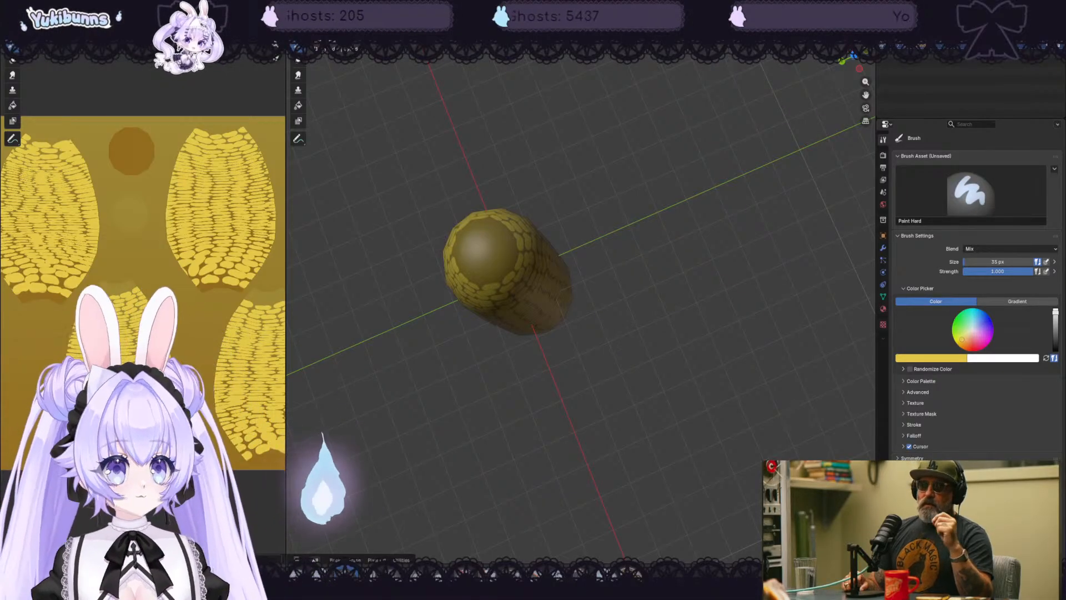
{"action": "mouse_move", "coordinate": [568, 171]}
{"action": "middle_mouse_down"}
{"action": "mouse_move", "coordinate": [580, 170]}
{"action": "mouse_move", "coordinate": [557, 188]}
{"action": "middle_mouse_up"}
{"action": "scroll", "coordinate": [557, 188], "scroll_direction": "up", "scroll_amount": 2}
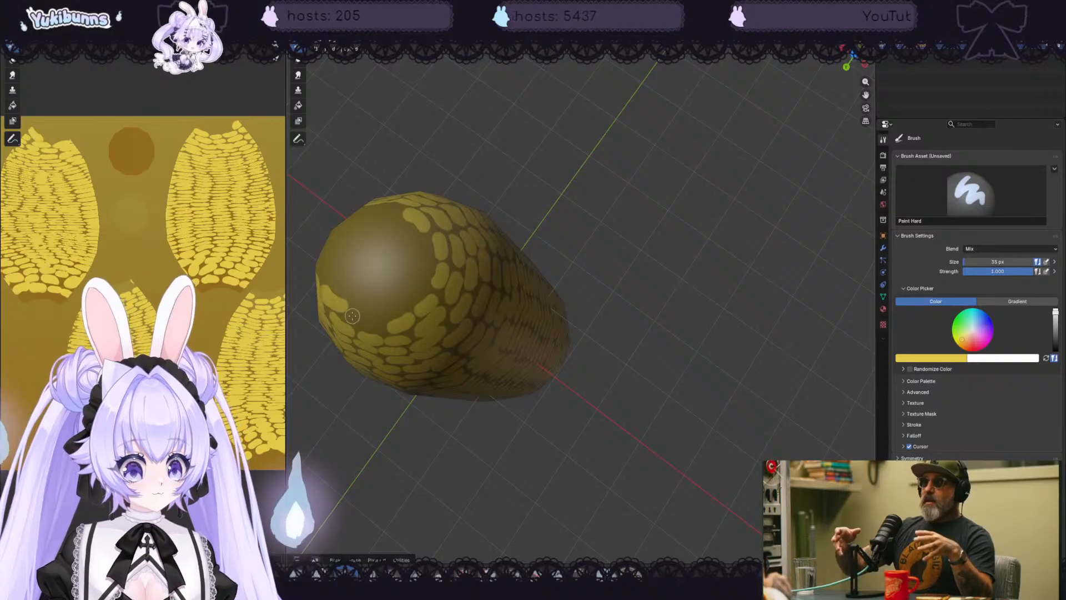
{"action": "middle_click_drag", "start_coordinate": [622, 288], "coordinate": [536, 305]}
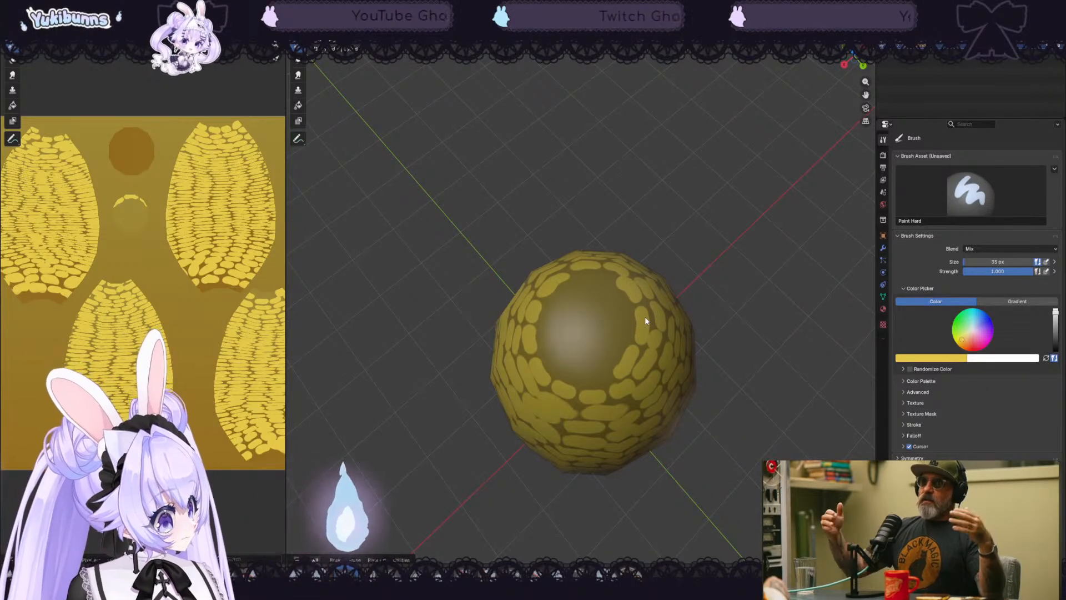
- Try a darker greenish-yellow brush color as a solid fill over the cob's tip cap
{"action": "left_click", "coordinate": [962, 340]}
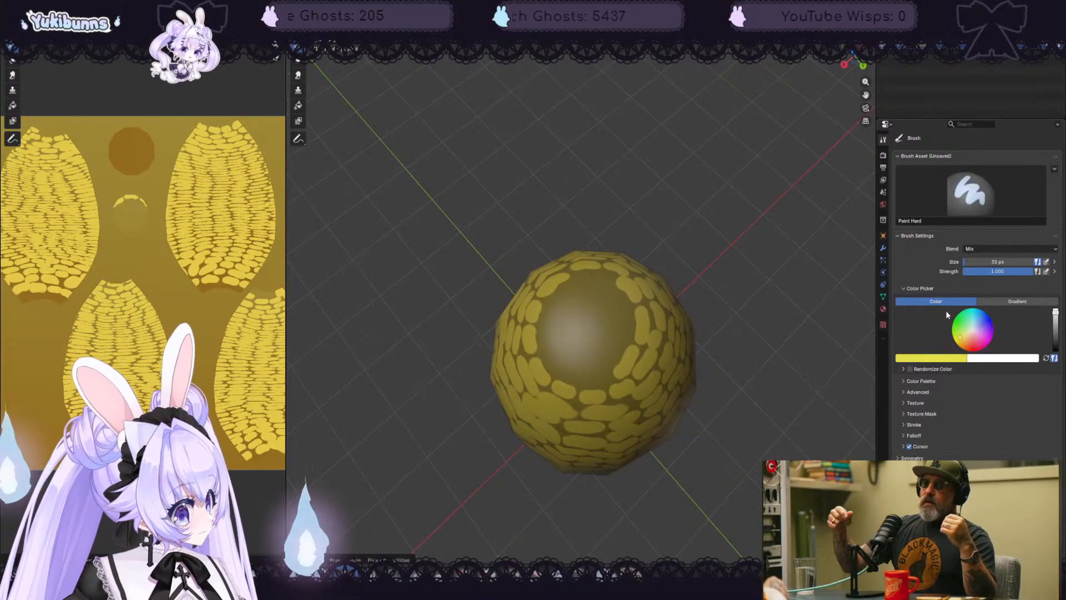
{"action": "left_click", "coordinate": [962, 337]}
{"action": "left_click", "coordinate": [1055, 322]}
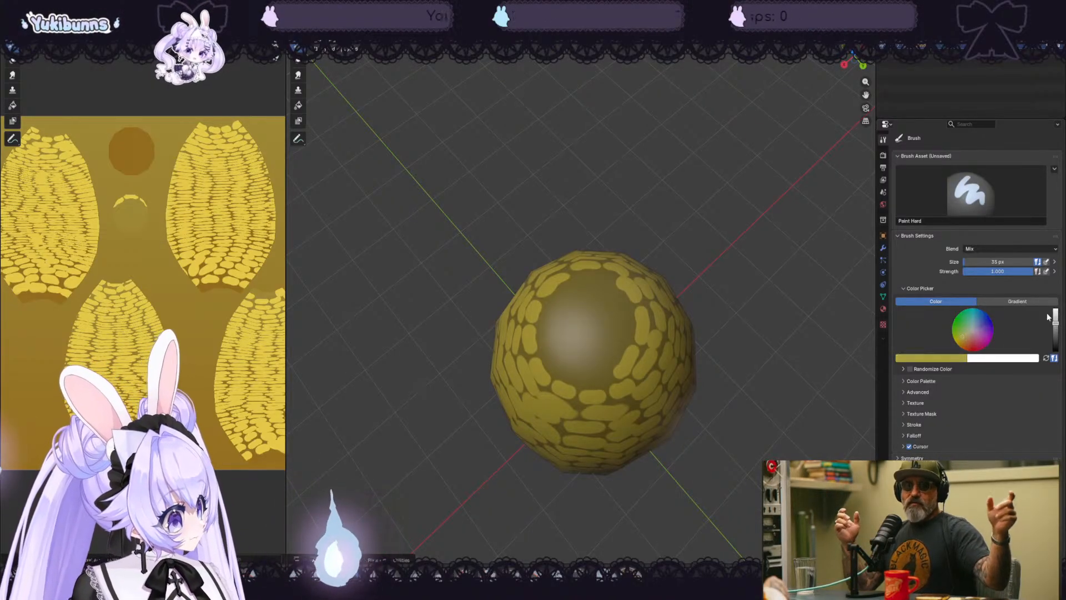
{"action": "mouse_move", "coordinate": [587, 314]}
{"action": "left_mouse_down"}
{"action": "mouse_move", "coordinate": [565, 322]}
{"action": "mouse_move", "coordinate": [597, 285]}
{"action": "mouse_move", "coordinate": [622, 295]}
{"action": "mouse_move", "coordinate": [626, 334]}
{"action": "mouse_move", "coordinate": [577, 312]}
{"action": "mouse_move", "coordinate": [566, 350]}
{"action": "mouse_move", "coordinate": [605, 341]}
{"action": "mouse_move", "coordinate": [586, 321]}
{"action": "mouse_move", "coordinate": [598, 322]}
{"action": "mouse_move", "coordinate": [593, 355]}
{"action": "left_mouse_up"}
{"action": "mouse_move", "coordinate": [560, 306]}
{"action": "left_mouse_down"}
{"action": "mouse_move", "coordinate": [591, 283]}
{"action": "mouse_move", "coordinate": [575, 286]}
{"action": "left_mouse_up"}
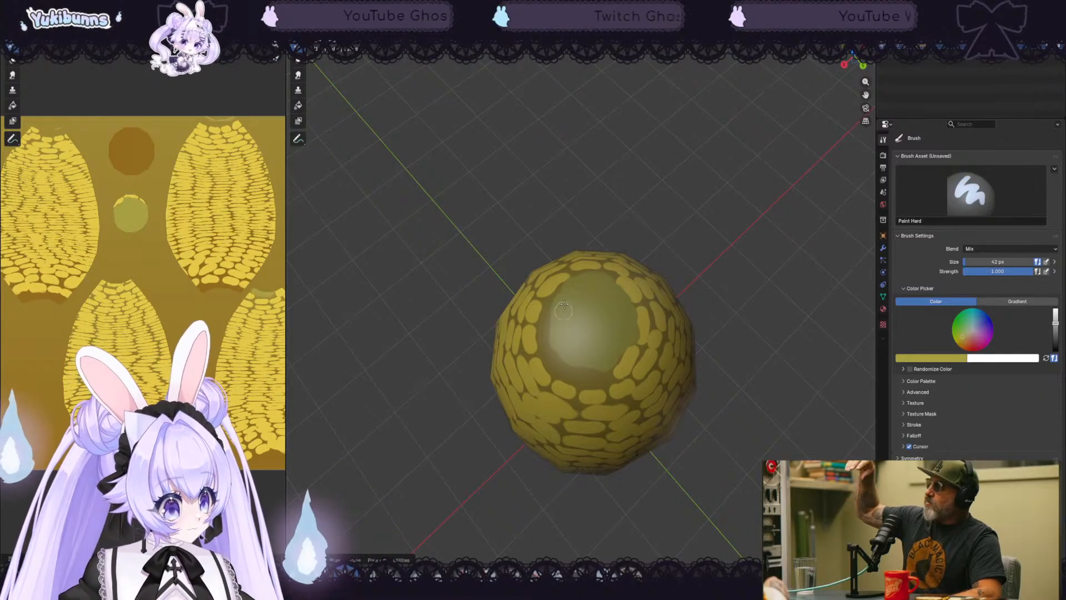
- Try painting thin concentric rings on the tip cap with a slightly lighter color and a smaller brush
{"action": "left_click_drag", "start_coordinate": [1057, 323], "coordinate": [1056, 319]}
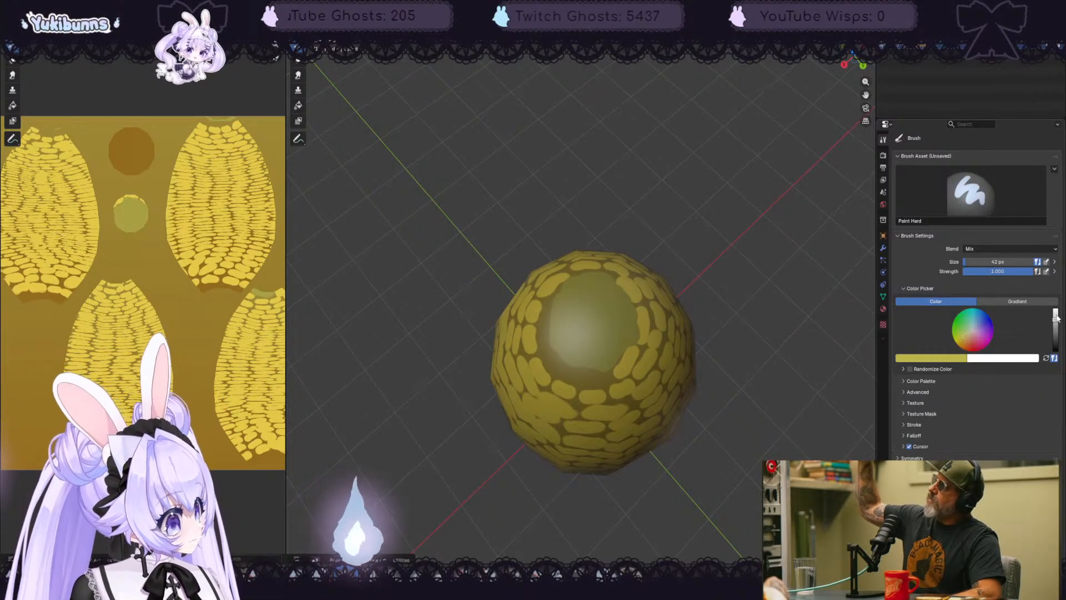
{"action": "key", "text": "bracketleft"}
{"action": "mouse_move", "coordinate": [569, 292]}
{"action": "left_mouse_down"}
{"action": "mouse_move", "coordinate": [567, 333]}
{"action": "mouse_move", "coordinate": [603, 281]}
{"action": "mouse_move", "coordinate": [616, 333]}
{"action": "mouse_move", "coordinate": [583, 317]}
{"action": "left_mouse_up"}
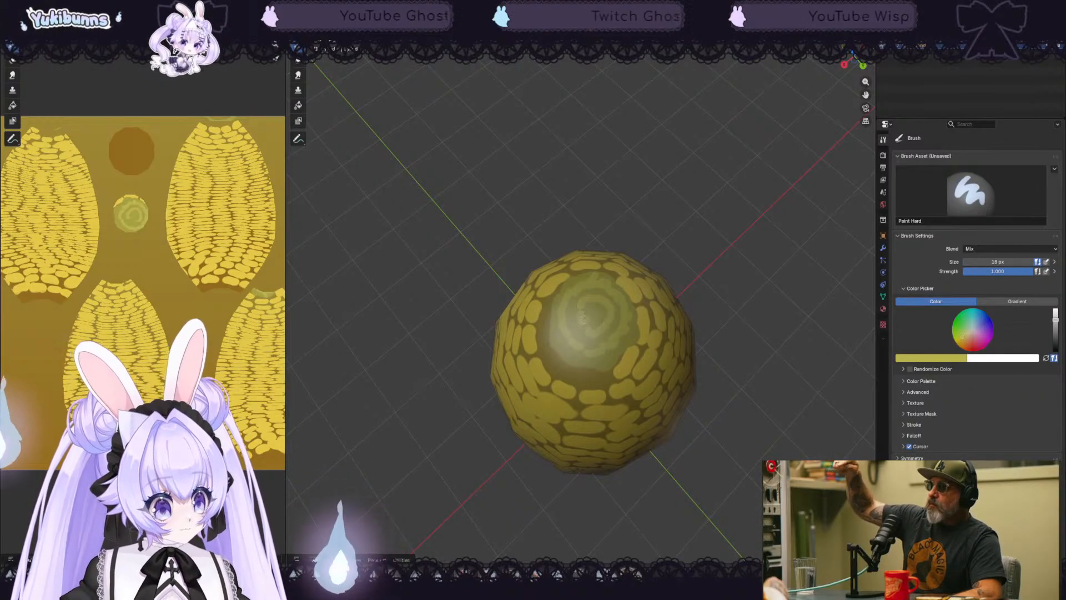
- Try blending the rings on the tip cap with an enlarged Smear brush
{"action": "left_click", "coordinate": [437, 565]}
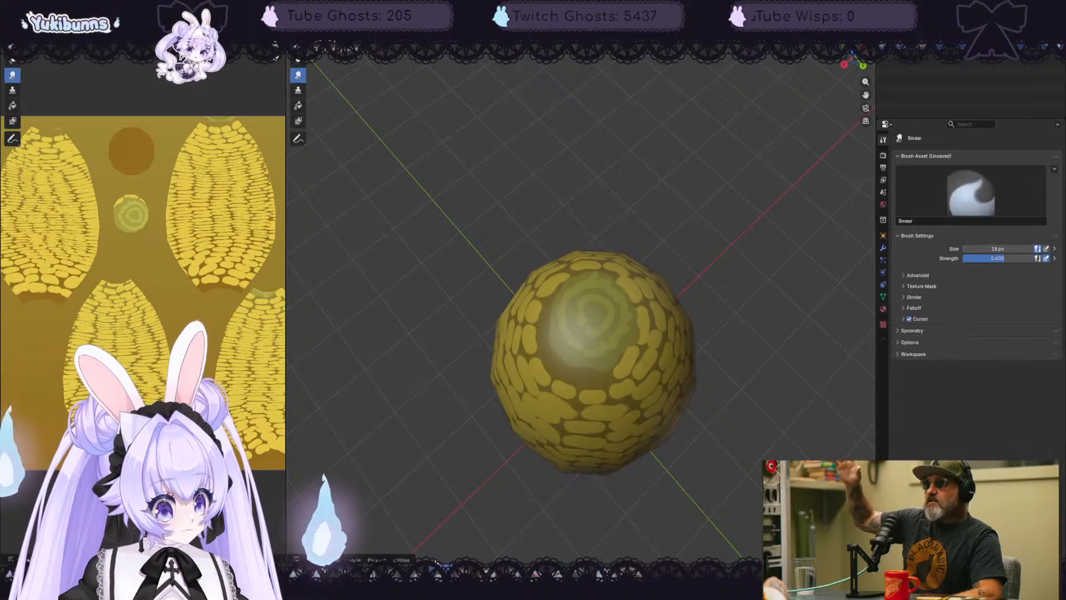
{"action": "key", "text": "bracketright"}
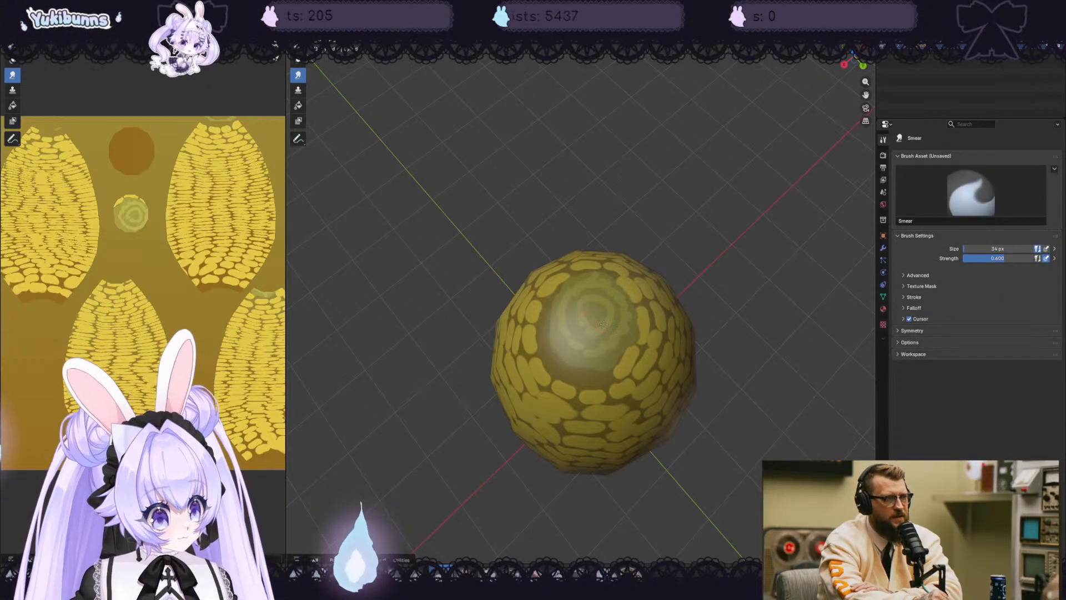
{"action": "key", "text": "bracketright"}
{"action": "key", "text": "bracketright"}
{"action": "key", "text": "bracketright"}
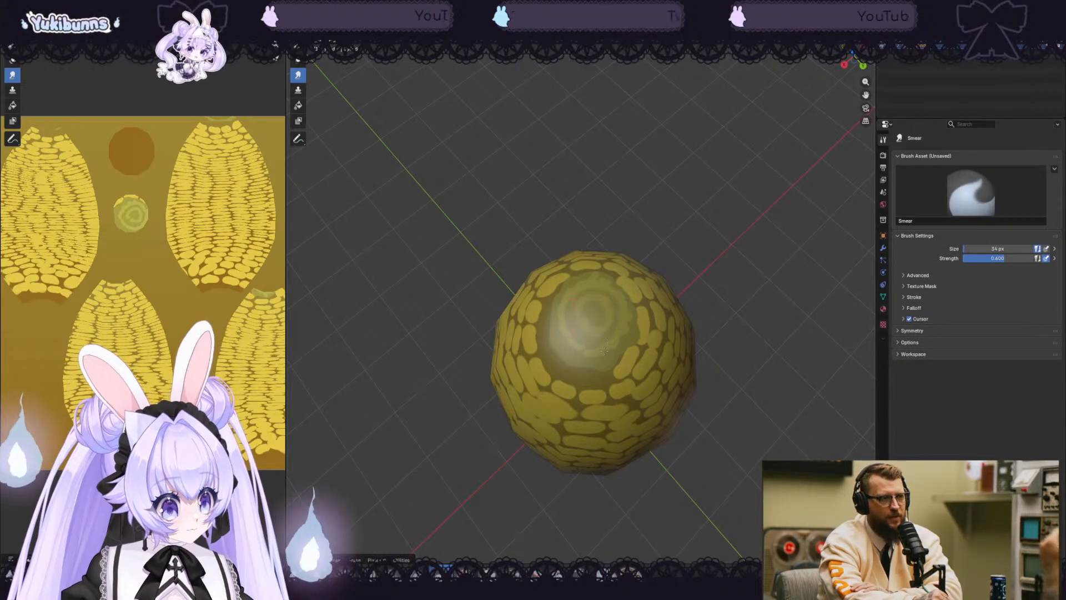
{"action": "mouse_move", "coordinate": [572, 308]}
{"action": "left_mouse_down"}
{"action": "mouse_move", "coordinate": [567, 336]}
{"action": "mouse_move", "coordinate": [588, 353]}
{"action": "mouse_move", "coordinate": [608, 348]}
{"action": "left_mouse_up"}
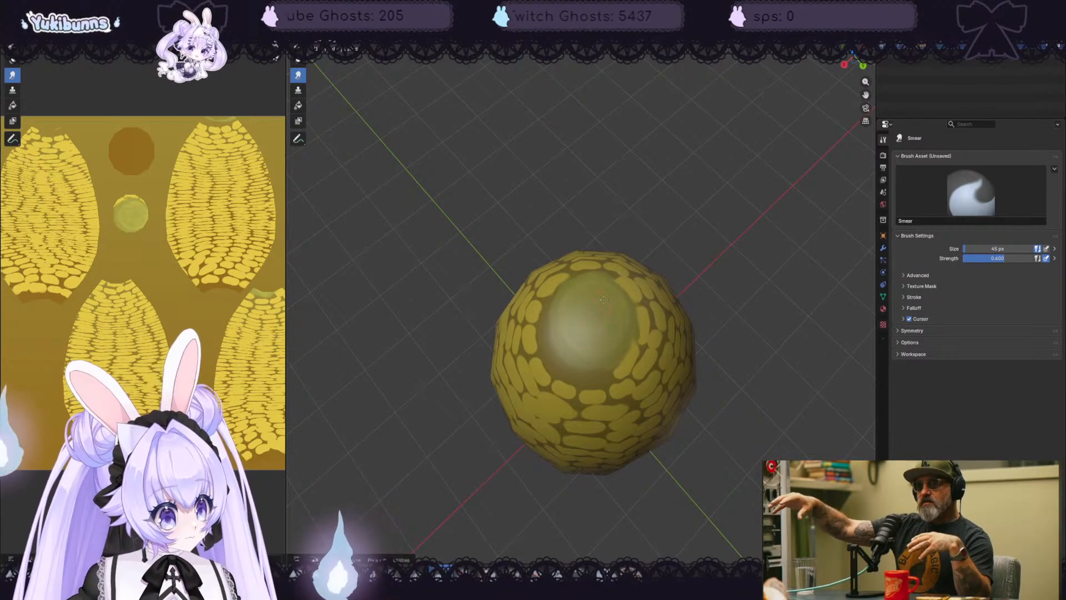
- Undo the smearing, the rings and the greenish fill on the tip cap
{"action": "middle_click_drag", "start_coordinate": [677, 227], "coordinate": [726, 199]}
{"action": "key", "text": "ctrl+z"}
{"action": "key", "text": "ctrl+z"}
{"action": "key", "text": "ctrl+z"}
{"action": "key", "text": "ctrl+z"}
{"action": "key", "text": "ctrl+z"}
{"action": "key", "text": "ctrl+z"}
{"action": "key", "text": "ctrl+z"}
{"action": "key", "text": "ctrl+z"}
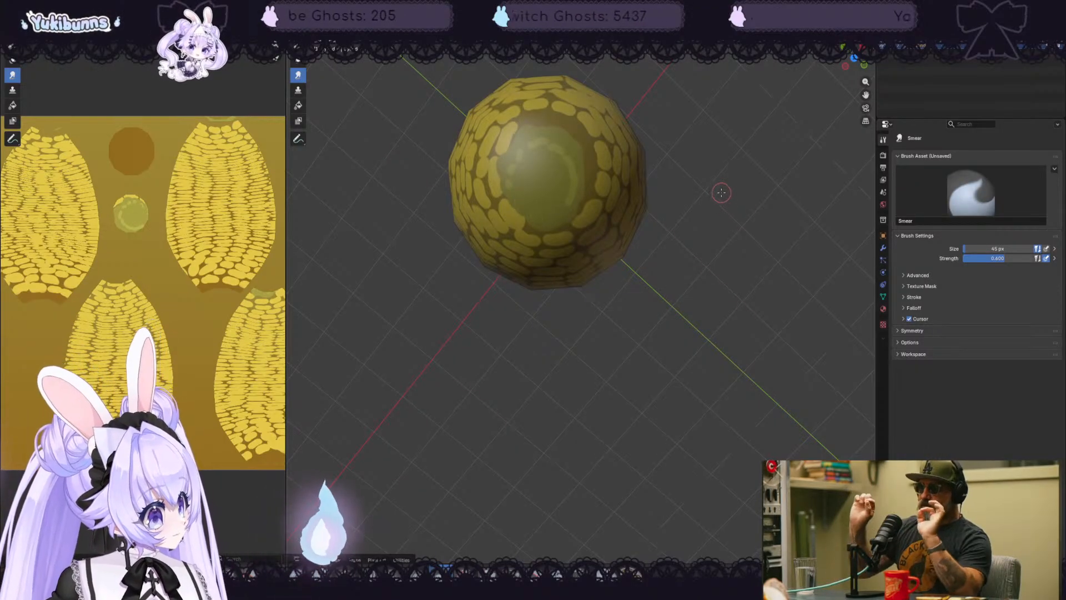
{"action": "key", "text": "ctrl+z"}
{"action": "key", "text": "ctrl+z"}
{"action": "key", "text": "ctrl+z"}
{"action": "key", "text": "ctrl+z"}
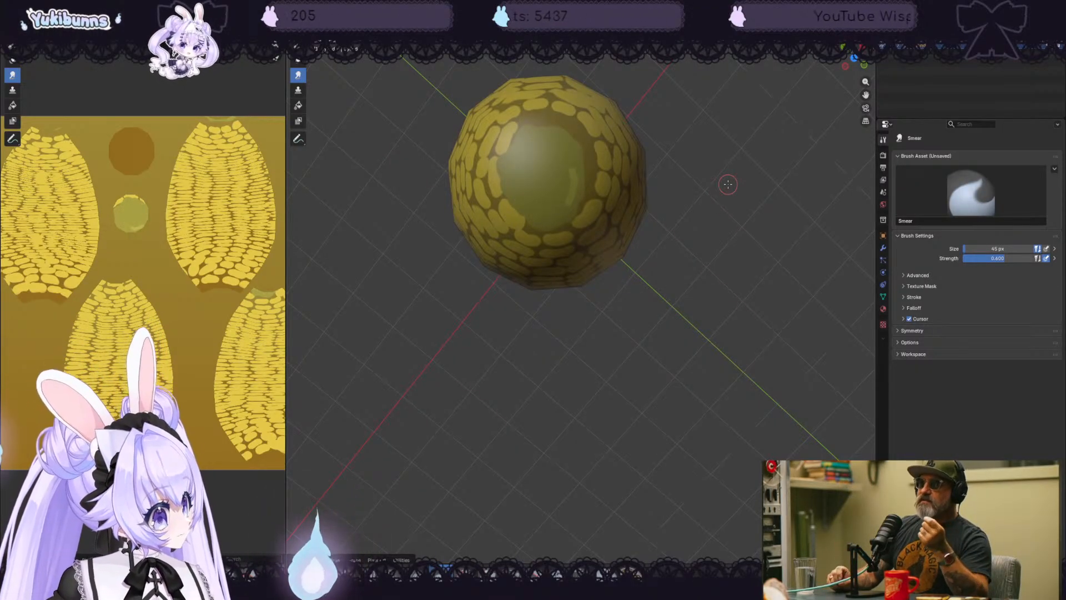
{"action": "key", "text": "ctrl+z"}
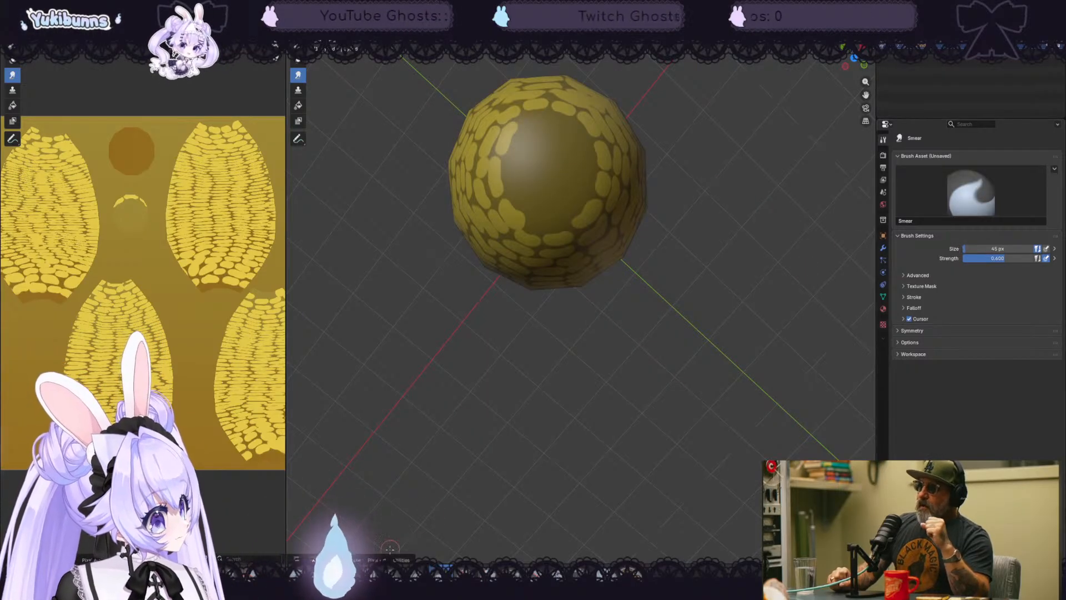
- Return to the Paint Hard brush, sample the light kernel yellow, reduce the size and paint more kernels inside the tip cap's rim
{"action": "left_click", "coordinate": [348, 571]}
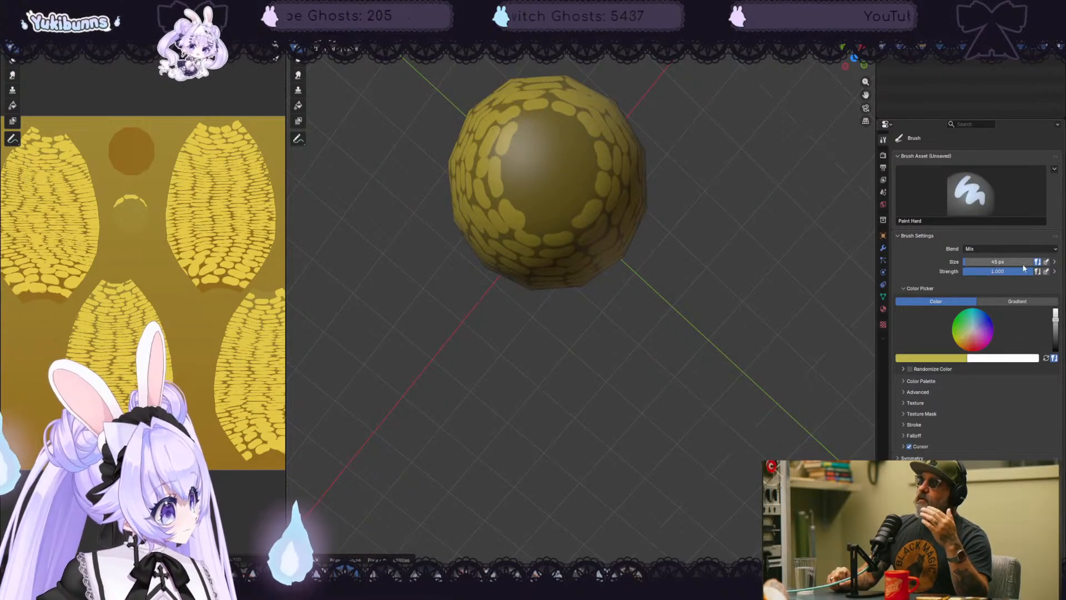
{"action": "left_click_drag", "start_coordinate": [967, 263], "coordinate": [962, 261]}
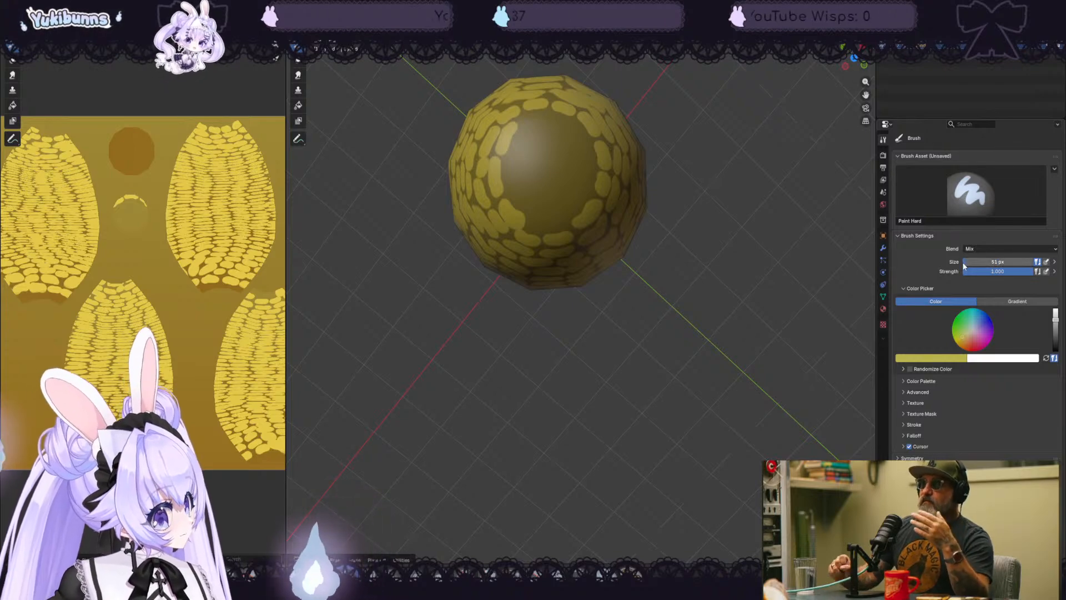
{"action": "left_click", "coordinate": [932, 358]}
{"action": "left_click", "coordinate": [970, 344]}
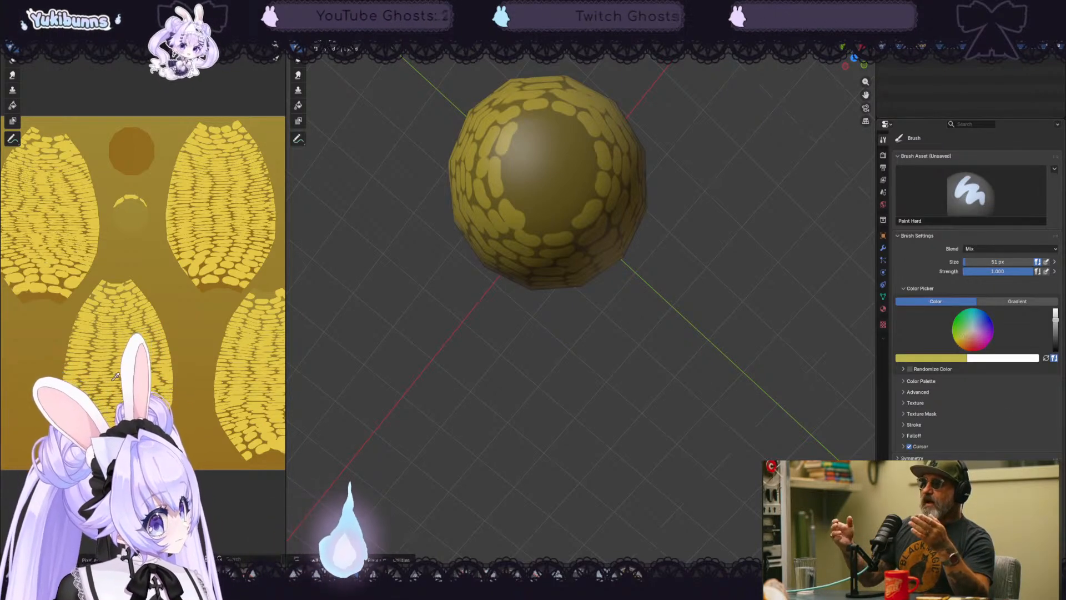
{"action": "left_click", "coordinate": [269, 425]}
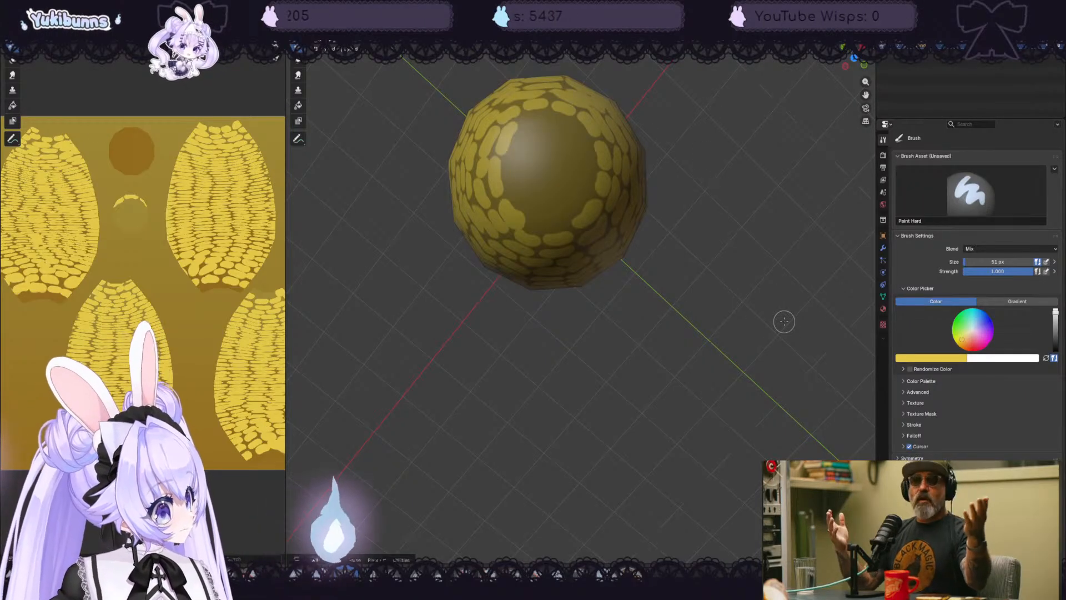
{"action": "key", "text": "bracketleft"}
{"action": "key", "text": "bracketleft"}
{"action": "key", "text": "bracketleft"}
{"action": "key", "text": "bracketleft"}
{"action": "key", "text": "bracketleft"}
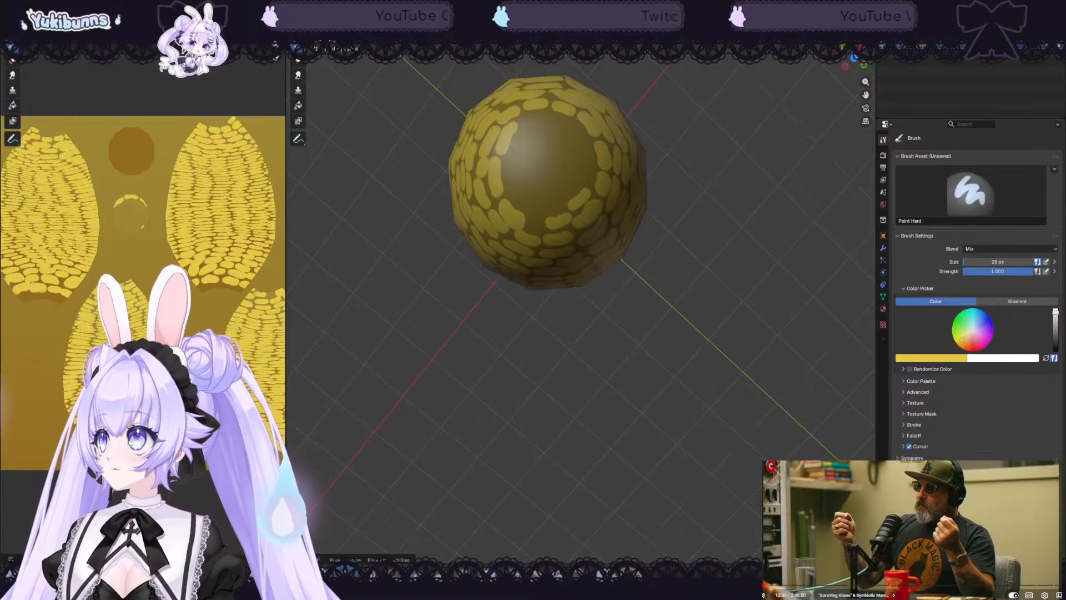
- Switch to the YouTube video page and expand the video's description to read it
{"action": "scroll", "coordinate": [910, 530], "scroll_direction": "down", "scroll_amount": 2}
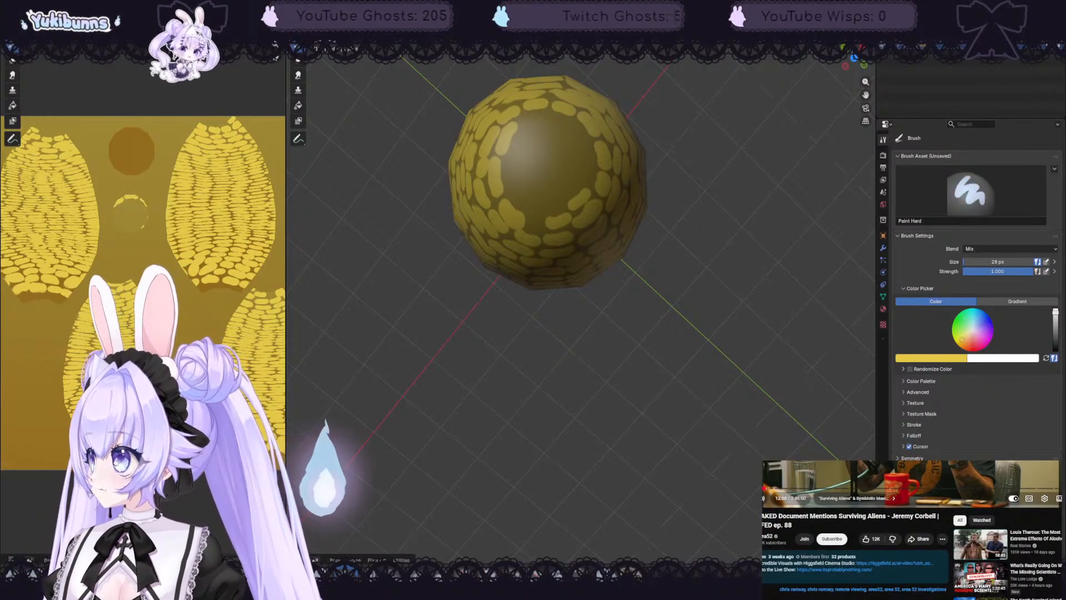
{"action": "left_click", "coordinate": [866, 575]}
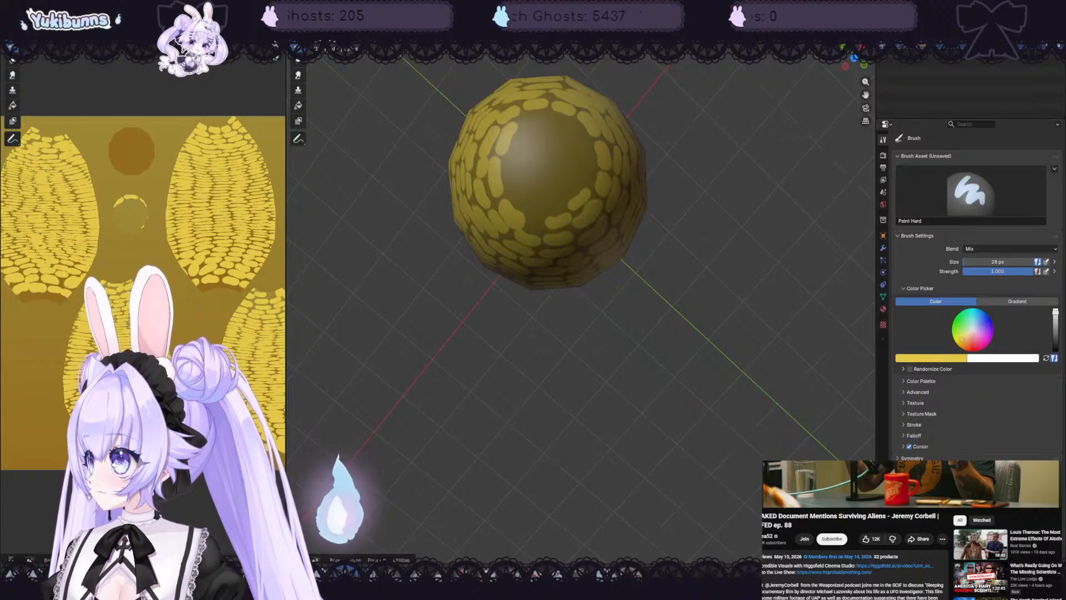
{"action": "scroll", "coordinate": [911, 530], "scroll_direction": "up", "scroll_amount": 2}
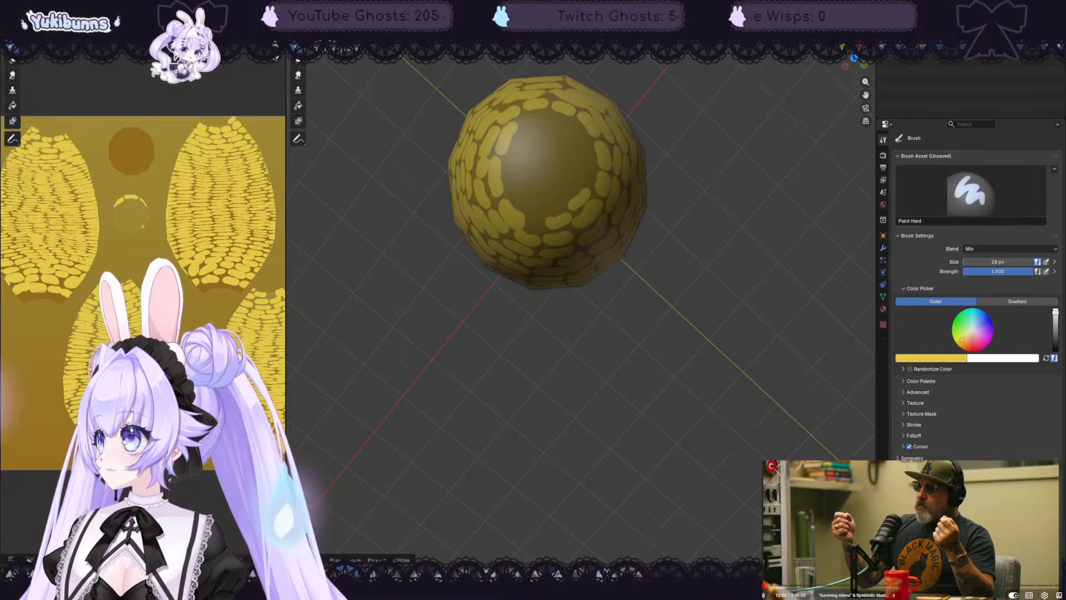
- Cover the rest of the tip cap with rings of kernels toward its center and inspect the brown cap at the opposite end
{"action": "scroll", "coordinate": [911, 530], "scroll_direction": "down", "scroll_amount": 3}
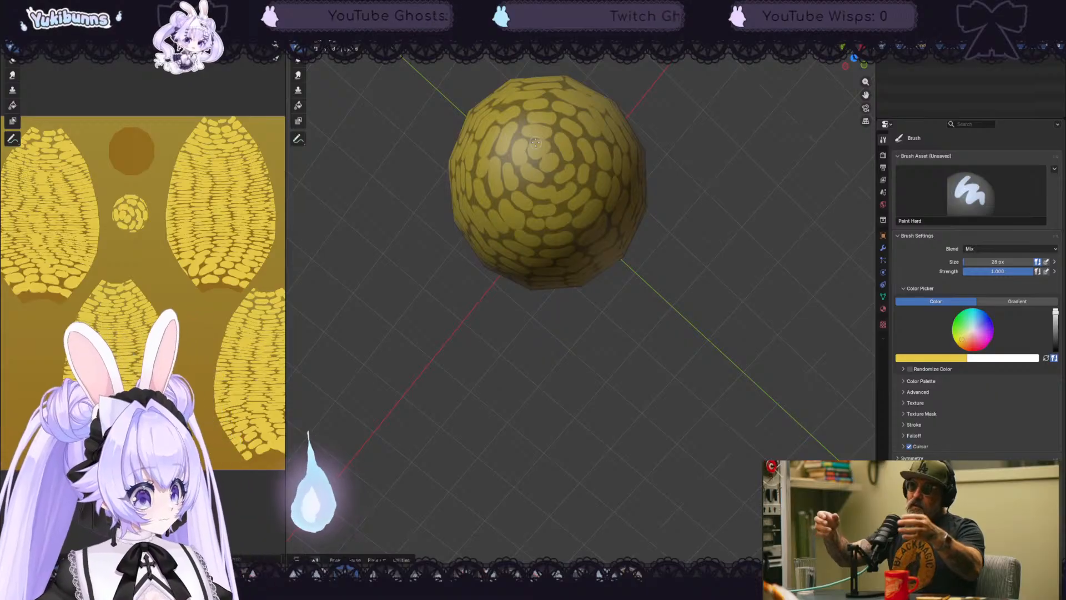
{"action": "middle_click_drag", "start_coordinate": [639, 218], "coordinate": [638, 259]}
{"action": "scroll", "coordinate": [670, 282], "scroll_direction": "up", "scroll_amount": 3}
{"action": "scroll", "coordinate": [671, 282], "scroll_direction": "down", "scroll_amount": 3}
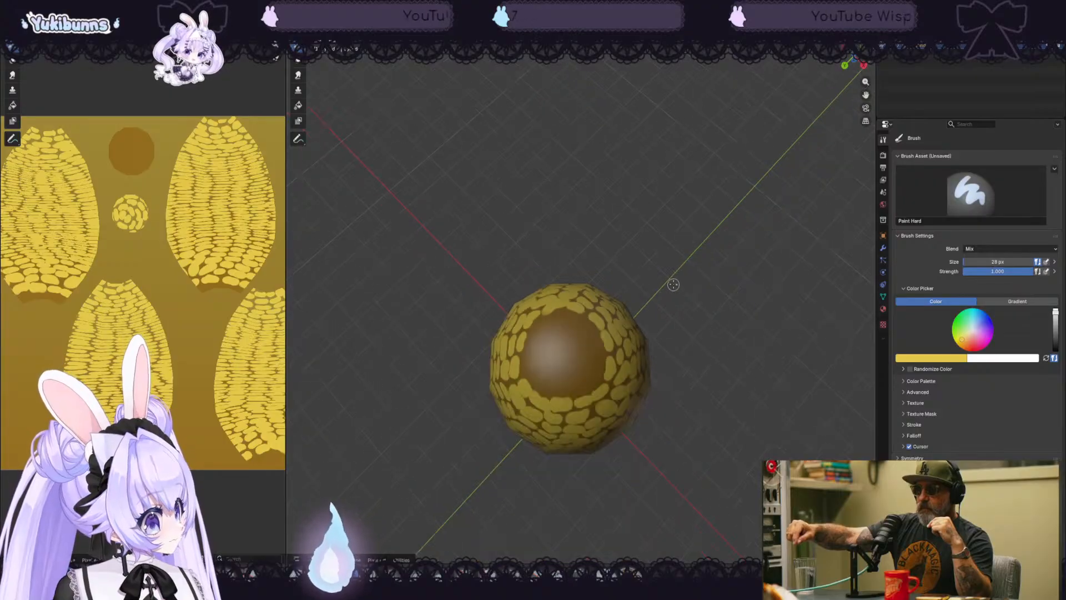
- Sample the darker olive-yellow from the texture background, enlarge the Paint Hard brush to 101 px and paint over the brown cap
{"action": "scroll", "coordinate": [672, 282], "scroll_direction": "up", "scroll_amount": 2}
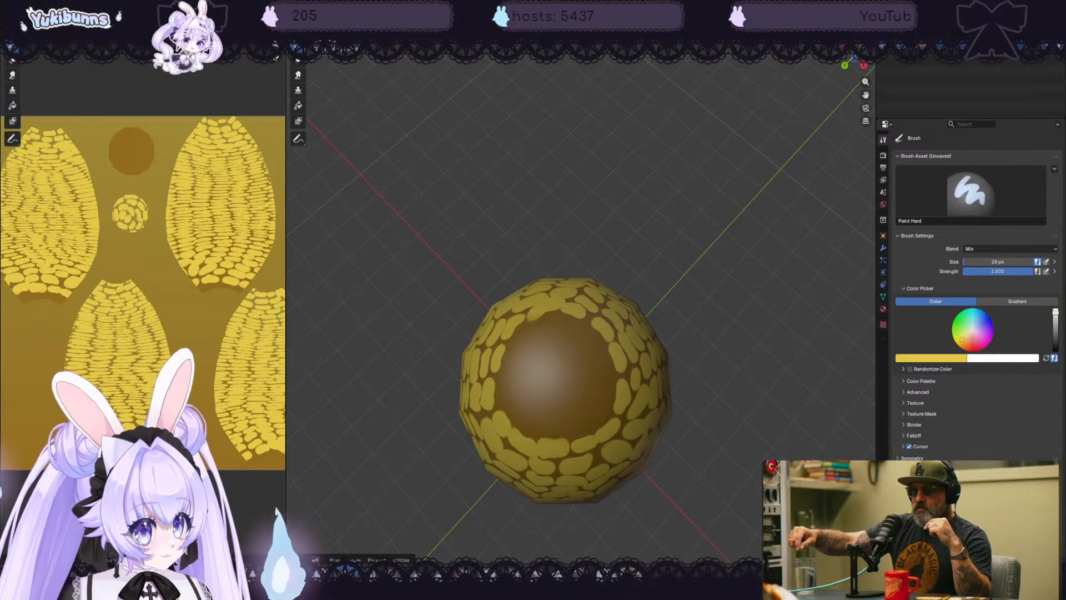
{"action": "left_click", "coordinate": [955, 358]}
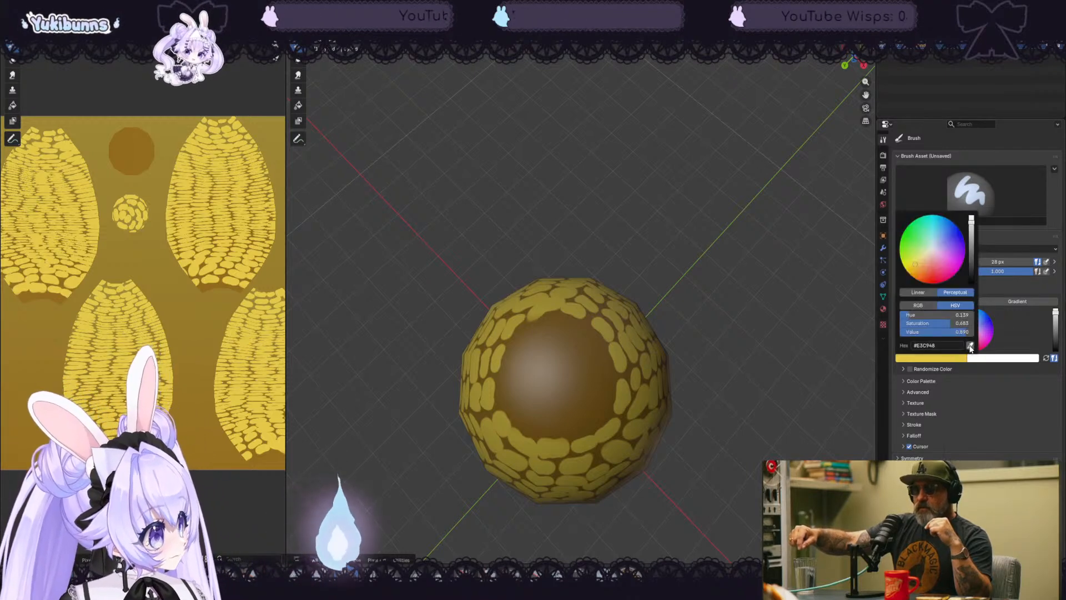
{"action": "left_click", "coordinate": [168, 119]}
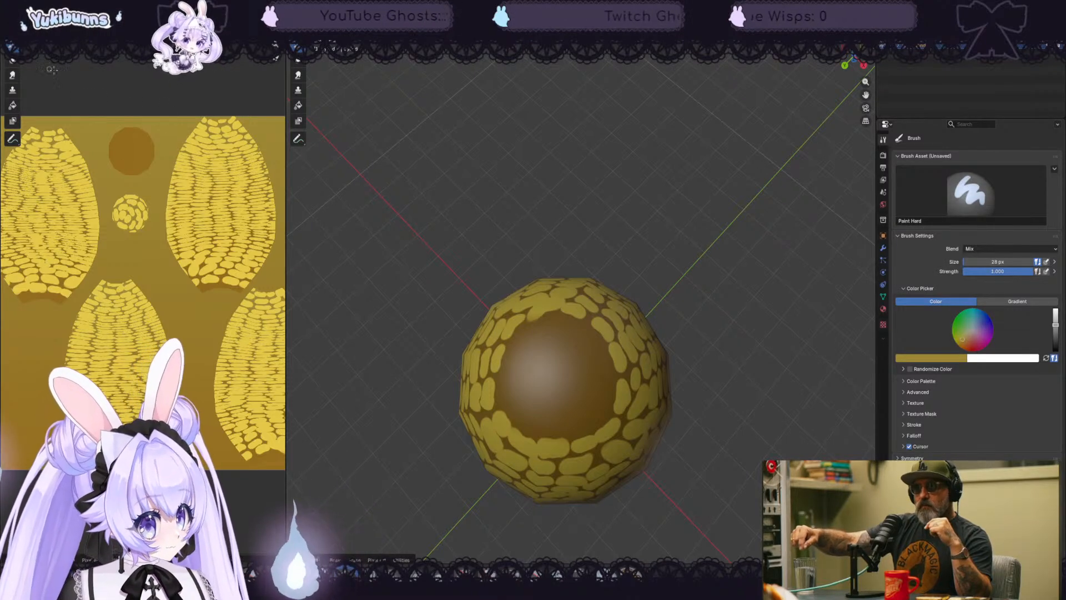
{"action": "key", "text": "f"}
{"action": "left_click", "coordinate": [551, 358]}
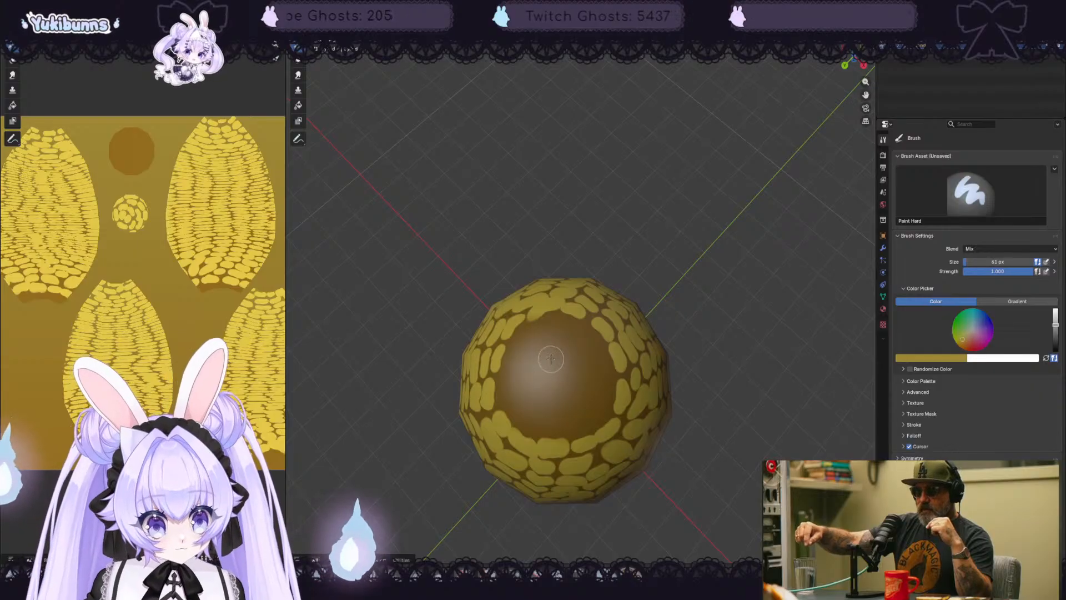
{"action": "mouse_move", "coordinate": [550, 361]}
{"action": "left_mouse_down"}
{"action": "mouse_move", "coordinate": [525, 382]}
{"action": "mouse_move", "coordinate": [540, 342]}
{"action": "mouse_move", "coordinate": [580, 357]}
{"action": "mouse_move", "coordinate": [591, 391]}
{"action": "mouse_move", "coordinate": [575, 412]}
{"action": "mouse_move", "coordinate": [545, 415]}
{"action": "mouse_move", "coordinate": [520, 396]}
{"action": "mouse_move", "coordinate": [527, 358]}
{"action": "mouse_move", "coordinate": [572, 344]}
{"action": "mouse_move", "coordinate": [592, 377]}
{"action": "mouse_move", "coordinate": [539, 413]}
{"action": "mouse_move", "coordinate": [536, 395]}
{"action": "left_mouse_up"}
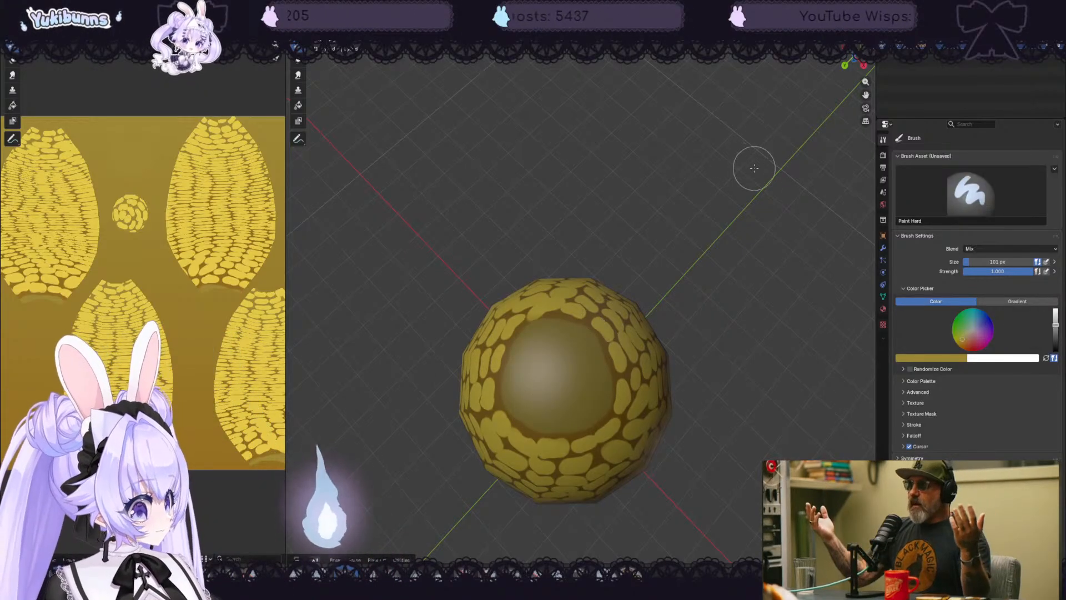
{"action": "mouse_move", "coordinate": [752, 167]}
{"action": "middle_mouse_down"}
{"action": "mouse_move", "coordinate": [745, 271]}
{"action": "mouse_move", "coordinate": [761, 306]}
{"action": "middle_mouse_up"}
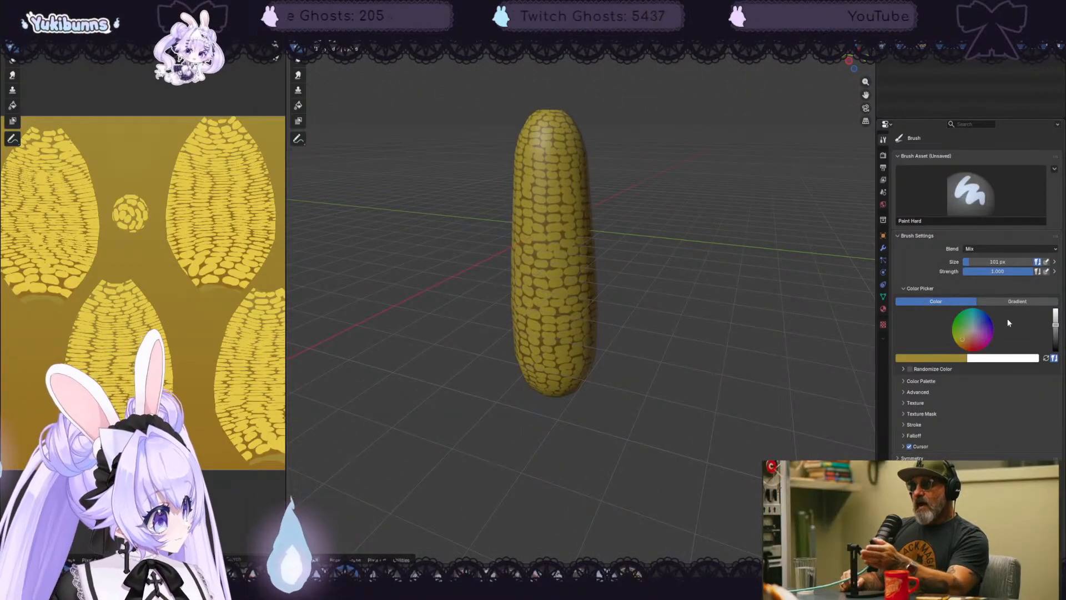
- Switch to the gradient Fill brush, undo the full-strength fill, lower the strength to 0.082 and apply a linear gradient down the cob
{"action": "left_click", "coordinate": [298, 105]}
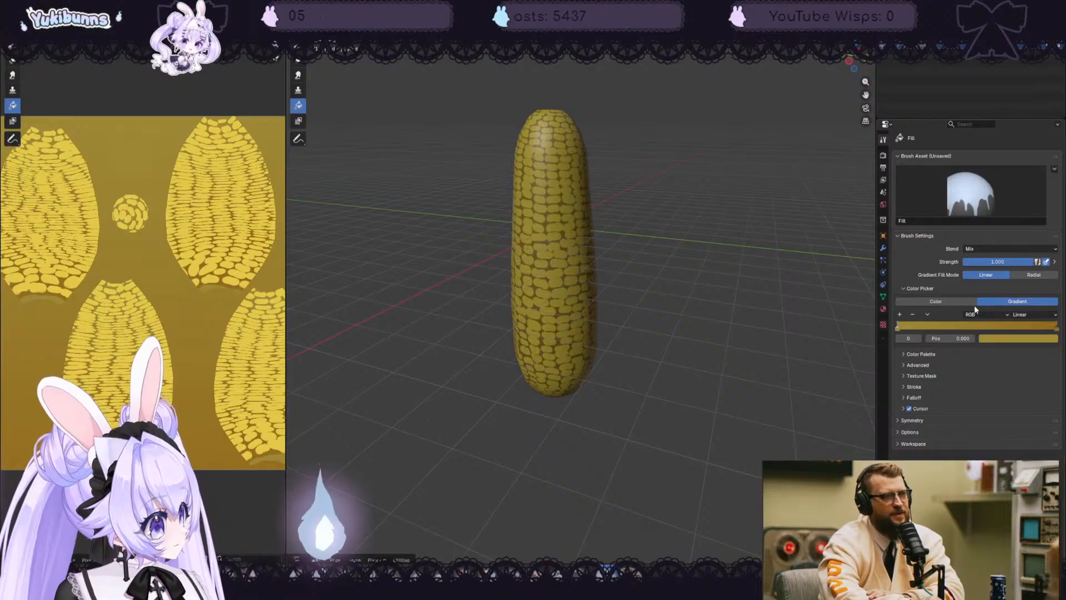
{"action": "left_click_drag", "start_coordinate": [558, 111], "coordinate": [567, 465]}
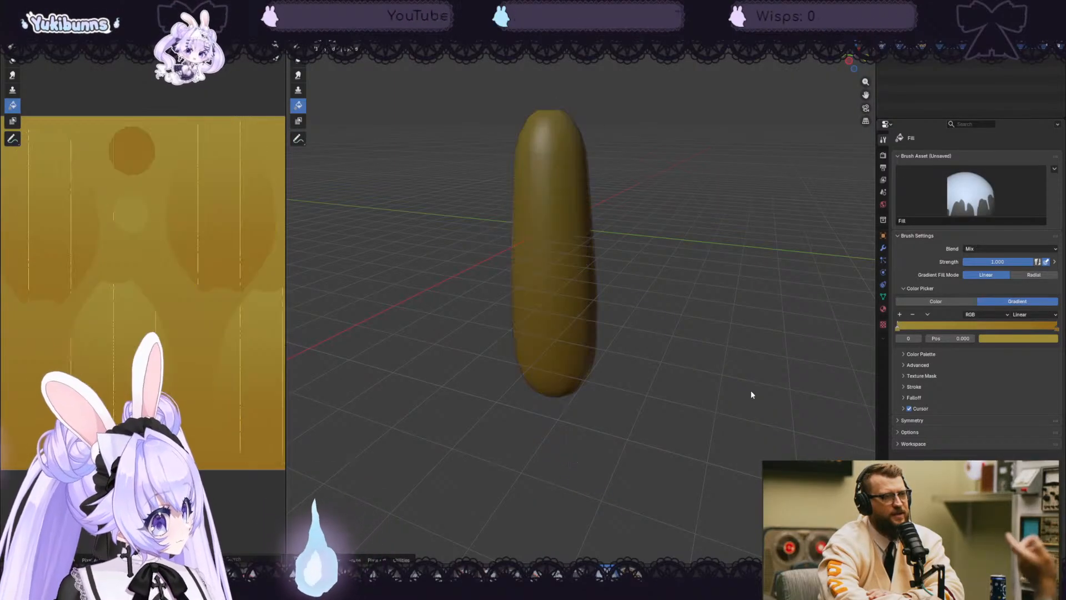
{"action": "key", "text": "ctrl+z"}
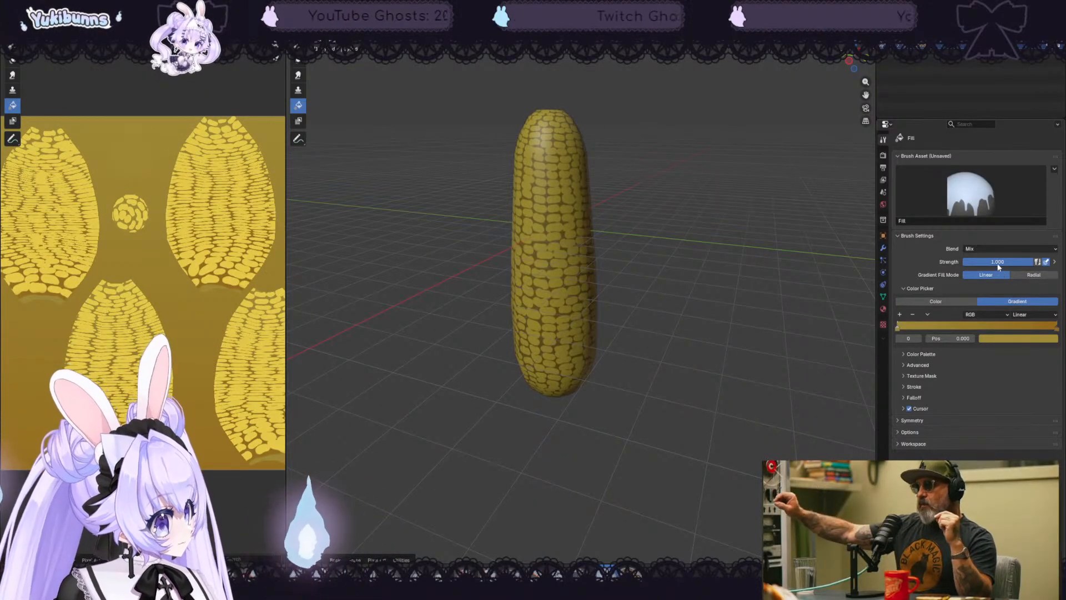
{"action": "left_click_drag", "start_coordinate": [1024, 262], "coordinate": [969, 262]}
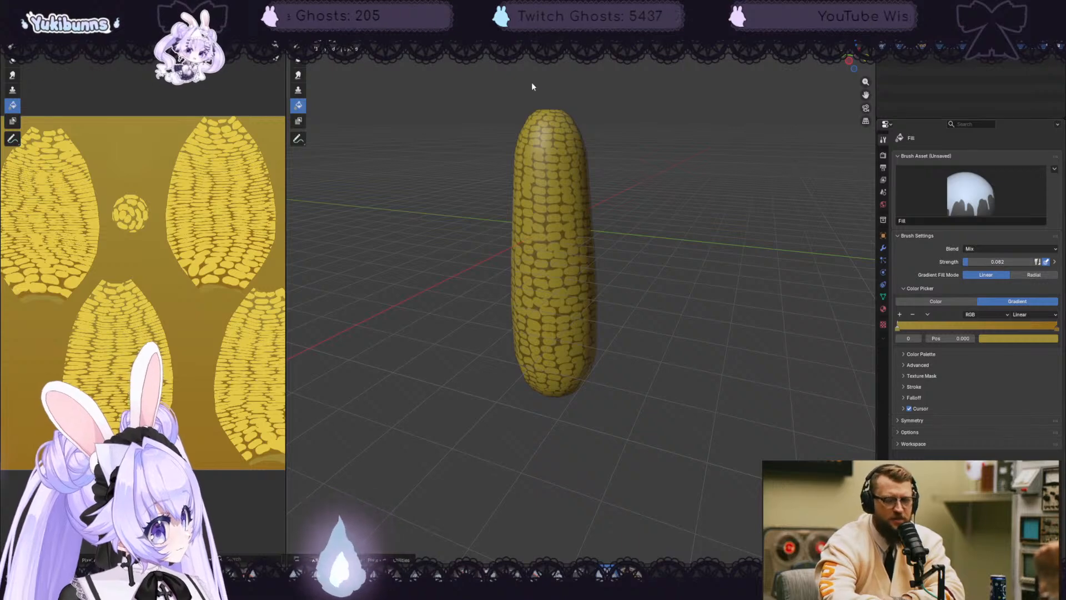
{"action": "left_click_drag", "start_coordinate": [548, 90], "coordinate": [557, 446]}
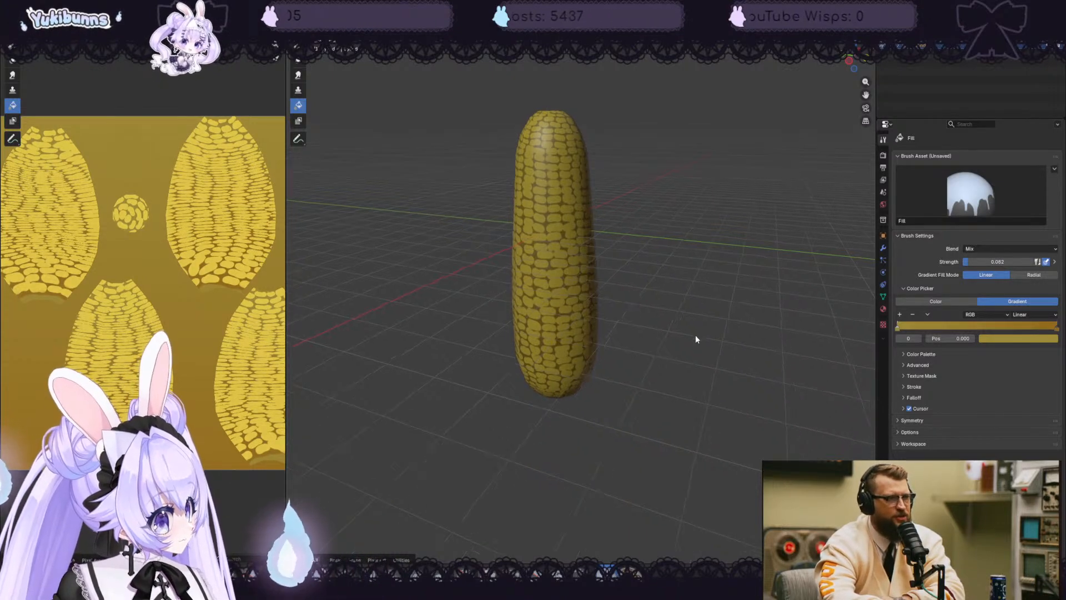
{"action": "middle_click_drag", "start_coordinate": [697, 338], "coordinate": [602, 313]}
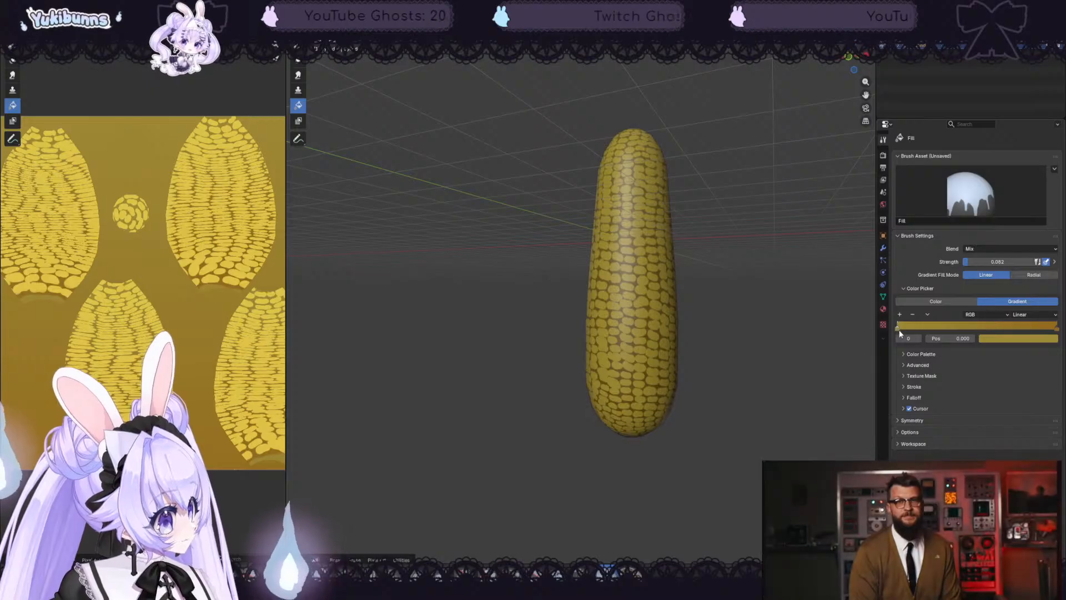
{"action": "left_click", "coordinate": [997, 341]}
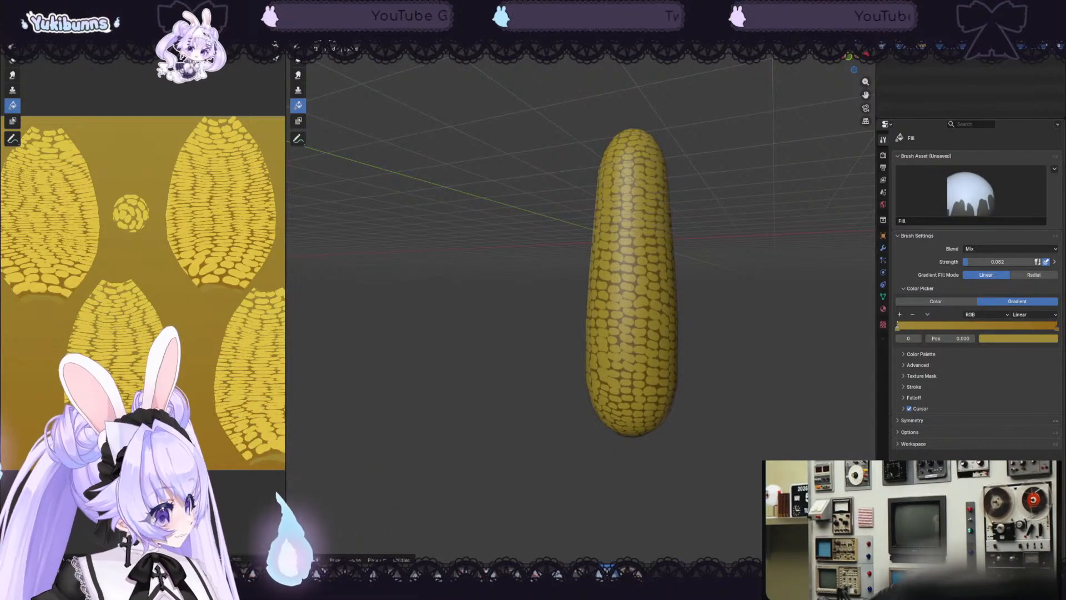
- Set the fill's blend mode to Screen and apply the gradient along the cob, repeating it at strength 0.158
{"action": "left_click", "coordinate": [978, 247]}
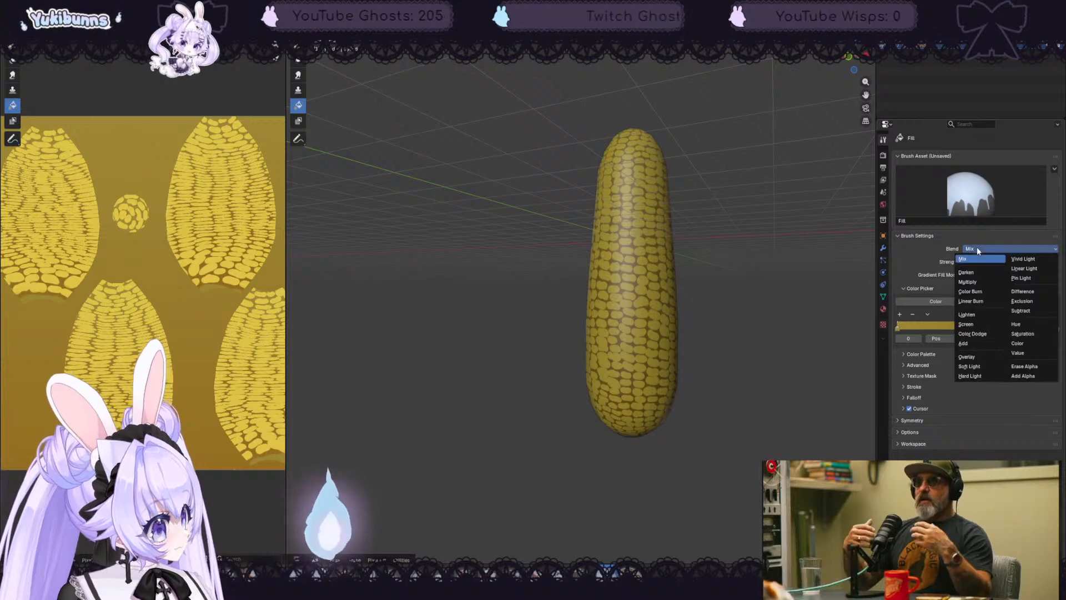
{"action": "left_click", "coordinate": [977, 323]}
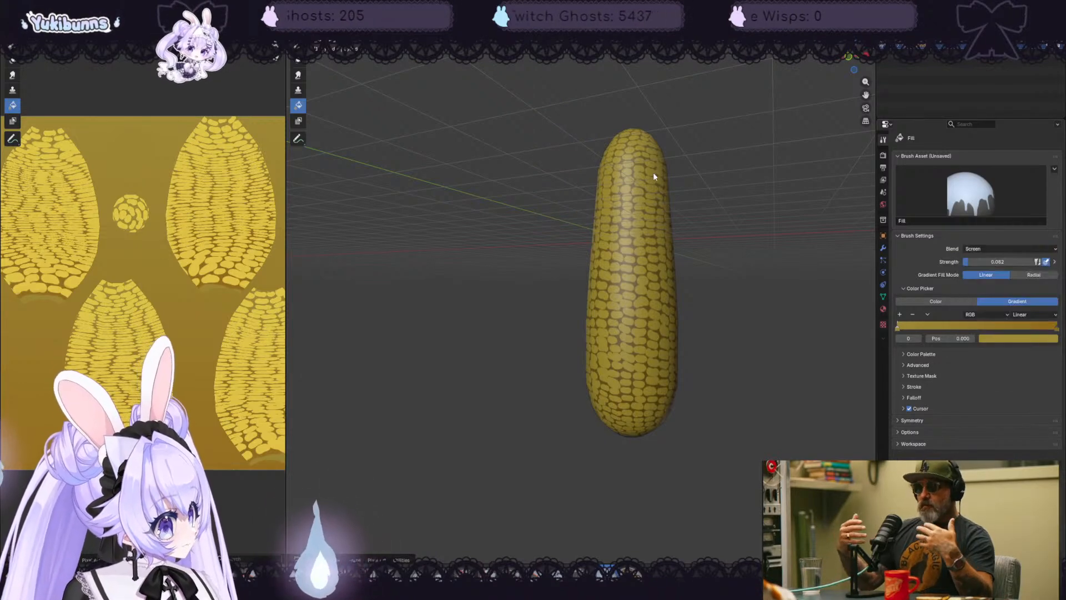
{"action": "left_click_drag", "start_coordinate": [637, 136], "coordinate": [623, 458]}
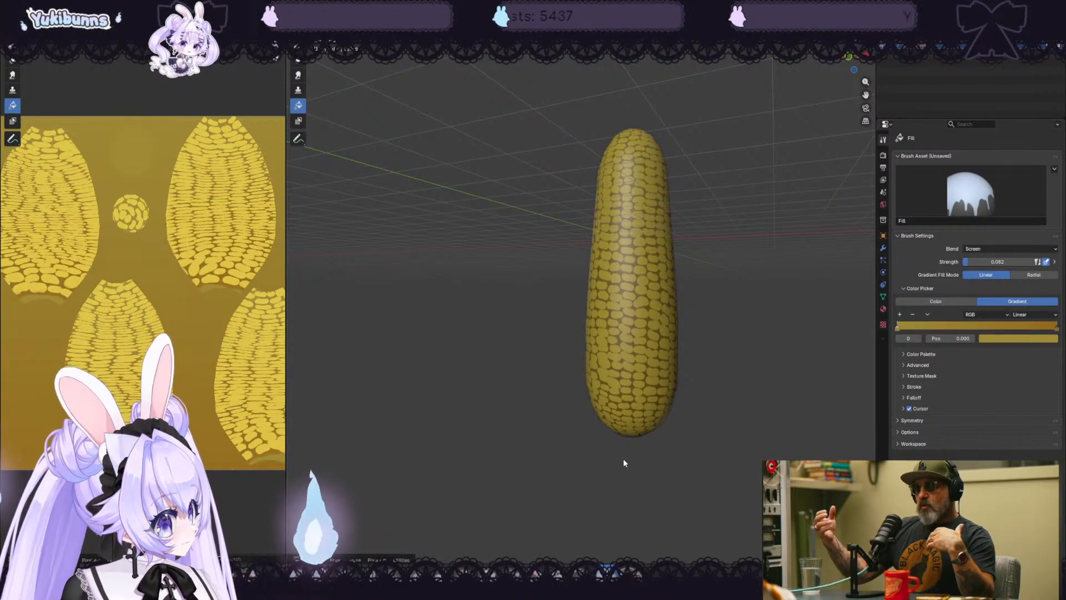
{"action": "middle_click_drag", "start_coordinate": [748, 333], "coordinate": [644, 350]}
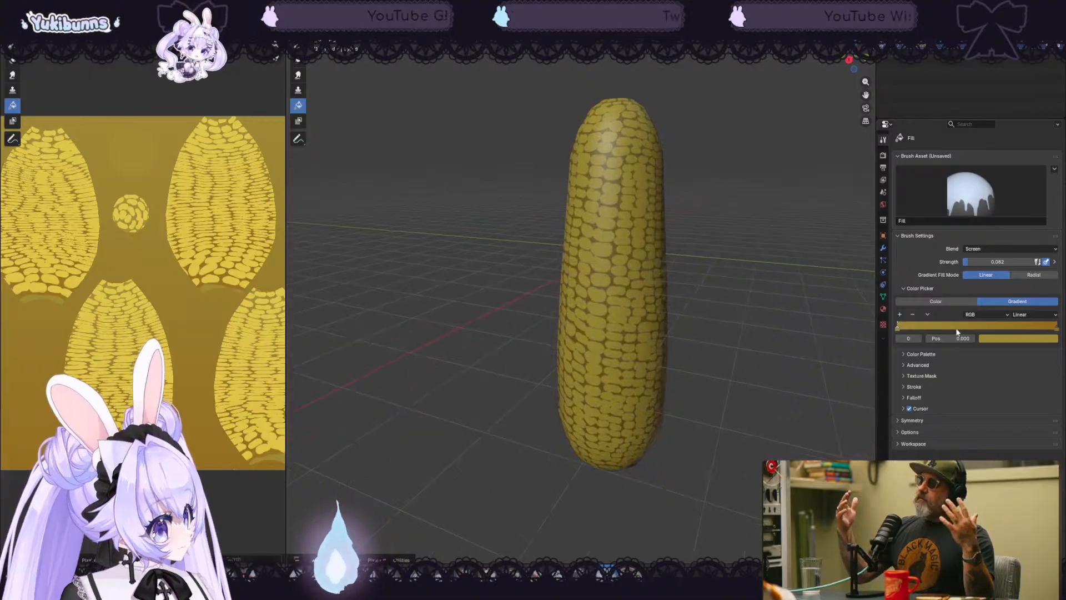
{"action": "left_click", "coordinate": [984, 248]}
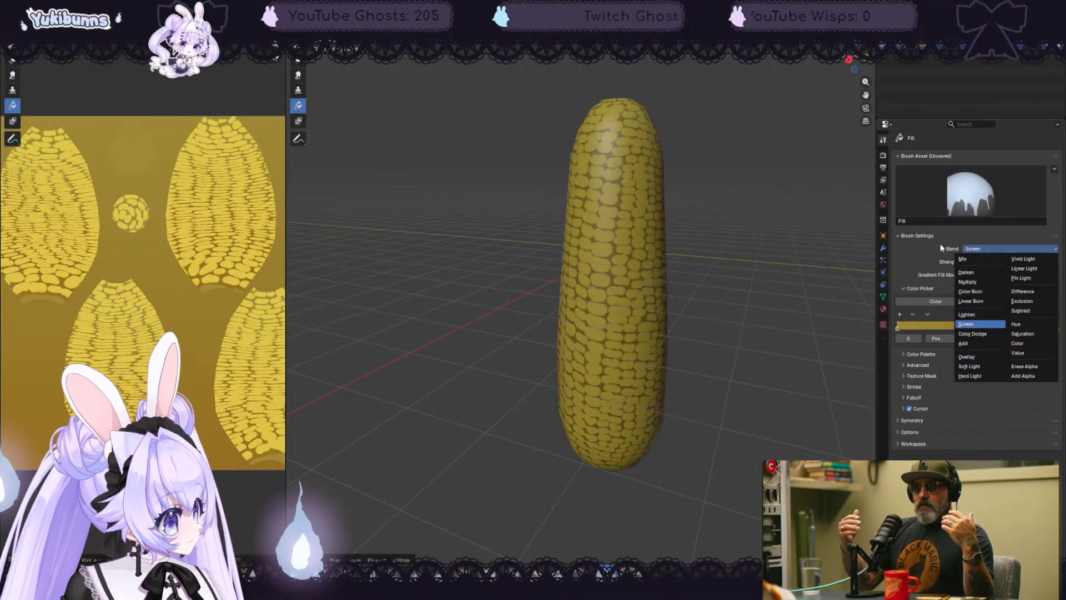
{"action": "left_click_drag", "start_coordinate": [986, 262], "coordinate": [991, 261]}
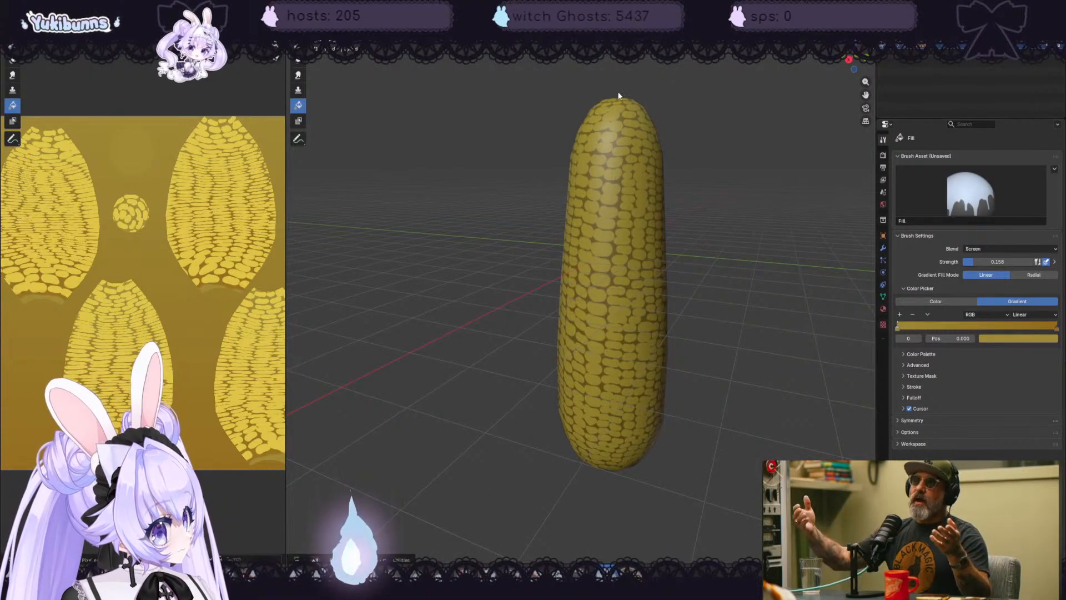
{"action": "mouse_move", "coordinate": [613, 106]}
{"action": "left_mouse_down"}
{"action": "mouse_move", "coordinate": [606, 500]}
{"action": "mouse_move", "coordinate": [621, 79]}
{"action": "left_mouse_up"}
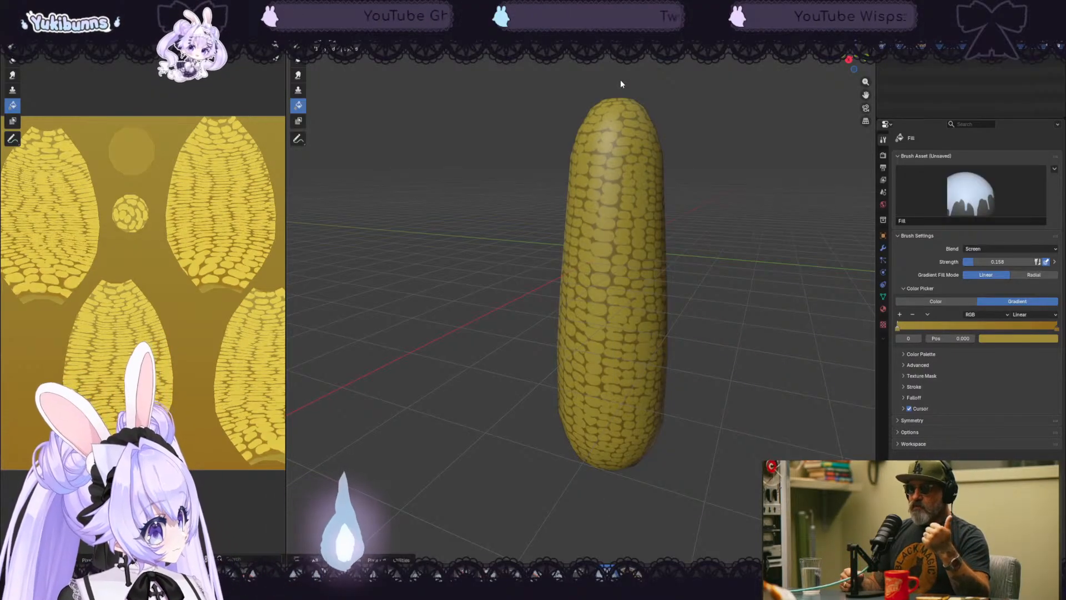
- Set the fill's blend mode to Overlay and apply the gradient from the cob's top to its bottom
{"action": "left_click", "coordinate": [969, 249]}
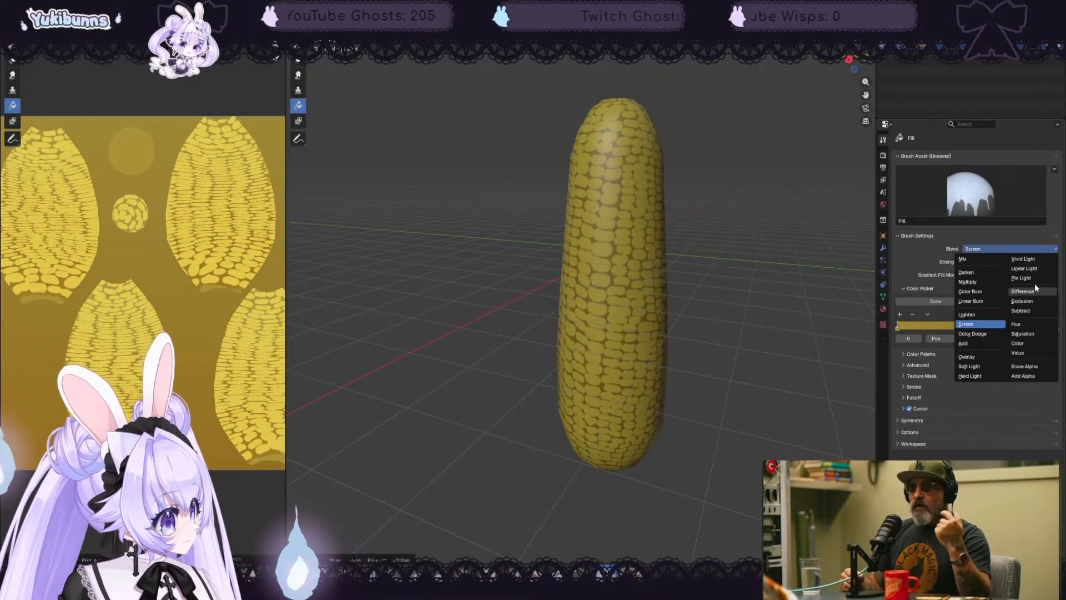
{"action": "left_click", "coordinate": [980, 357]}
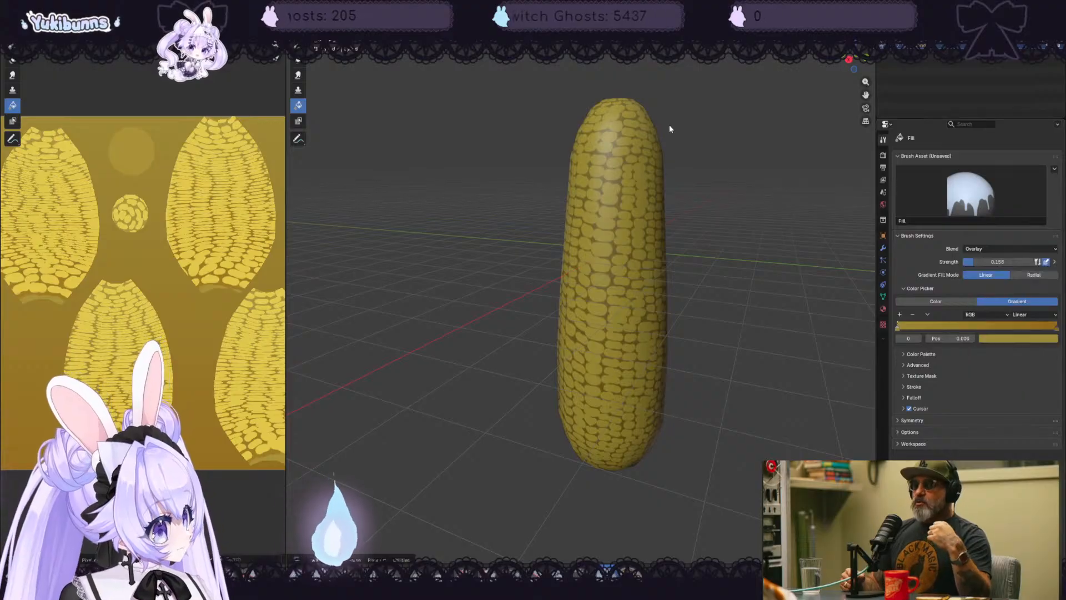
{"action": "left_click_drag", "start_coordinate": [626, 98], "coordinate": [632, 485]}
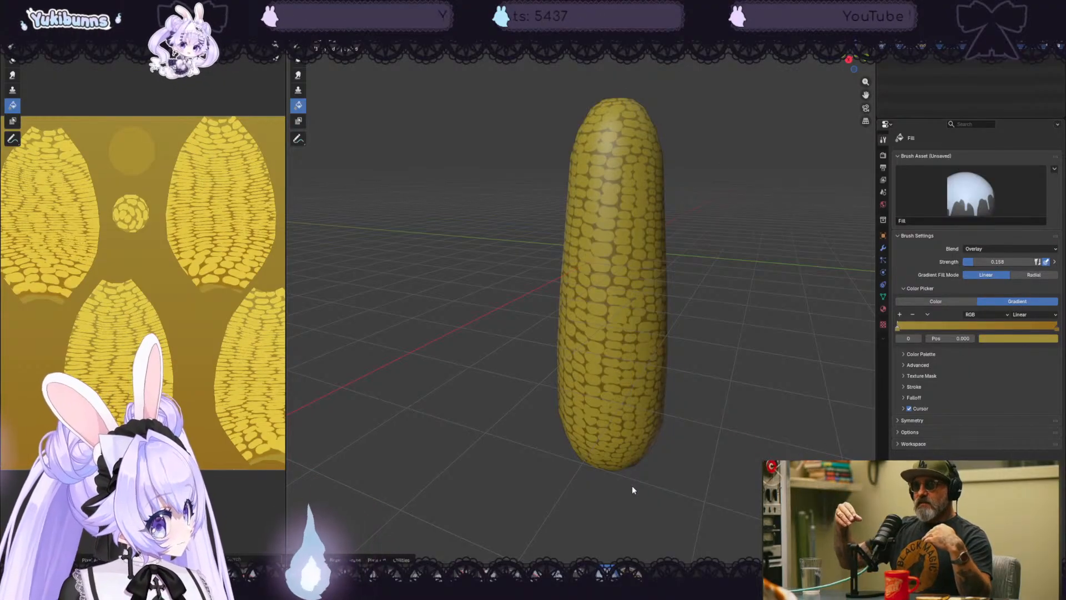
{"action": "middle_click_drag", "start_coordinate": [758, 332], "coordinate": [417, 158]}
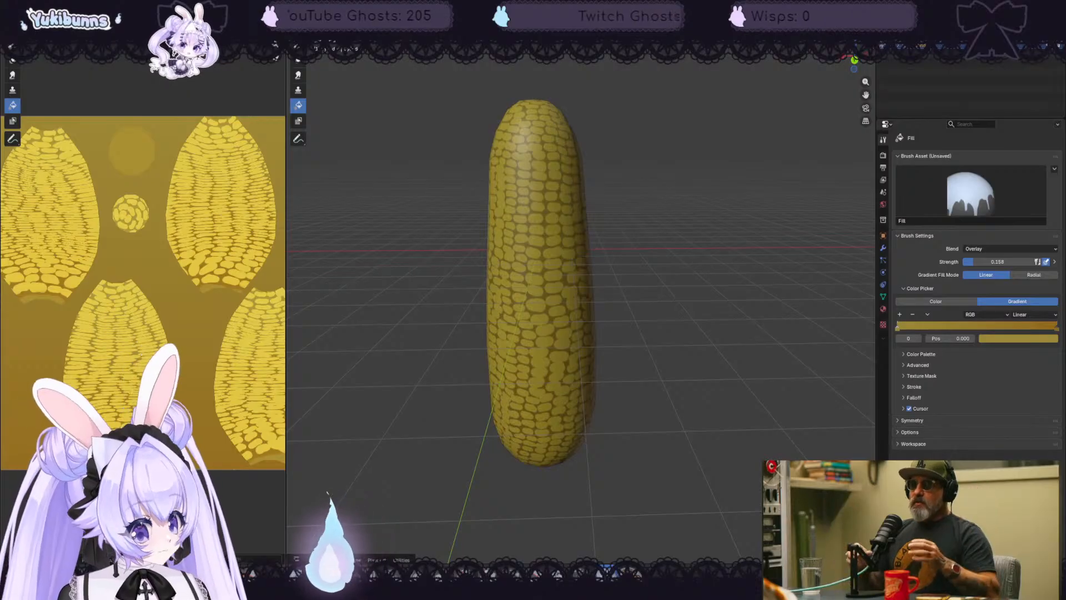
- Switch to the Modeling workspace and examine the cob mesh and its seams from above, the side and at an angle
{"action": "left_click", "coordinate": [78, 16]}
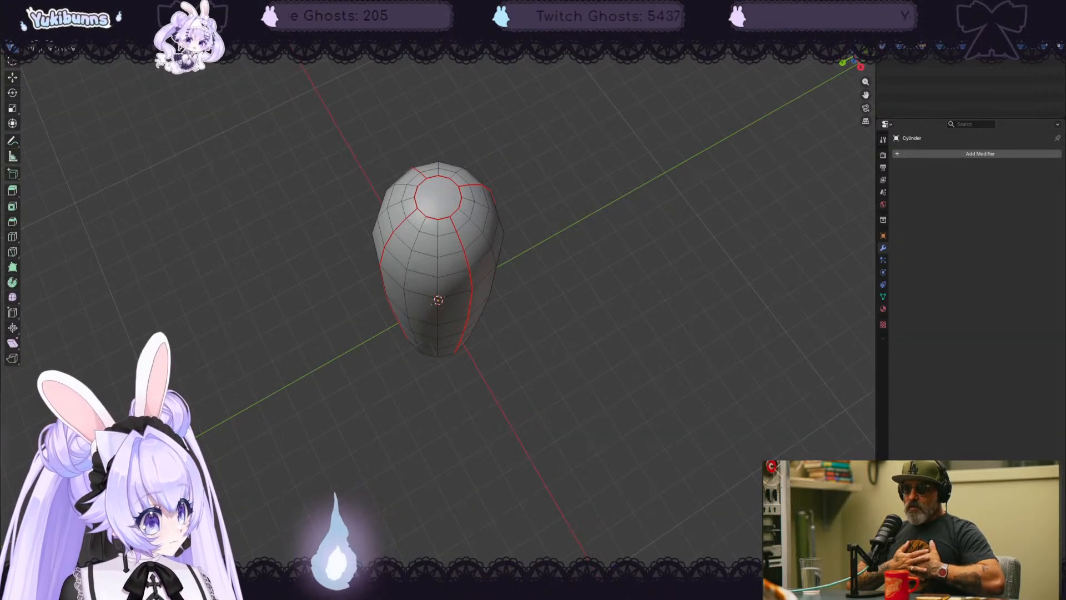
{"action": "middle_click_drag", "start_coordinate": [574, 361], "coordinate": [536, 236]}
{"action": "middle_click_drag", "start_coordinate": [774, 152], "coordinate": [714, 174]}
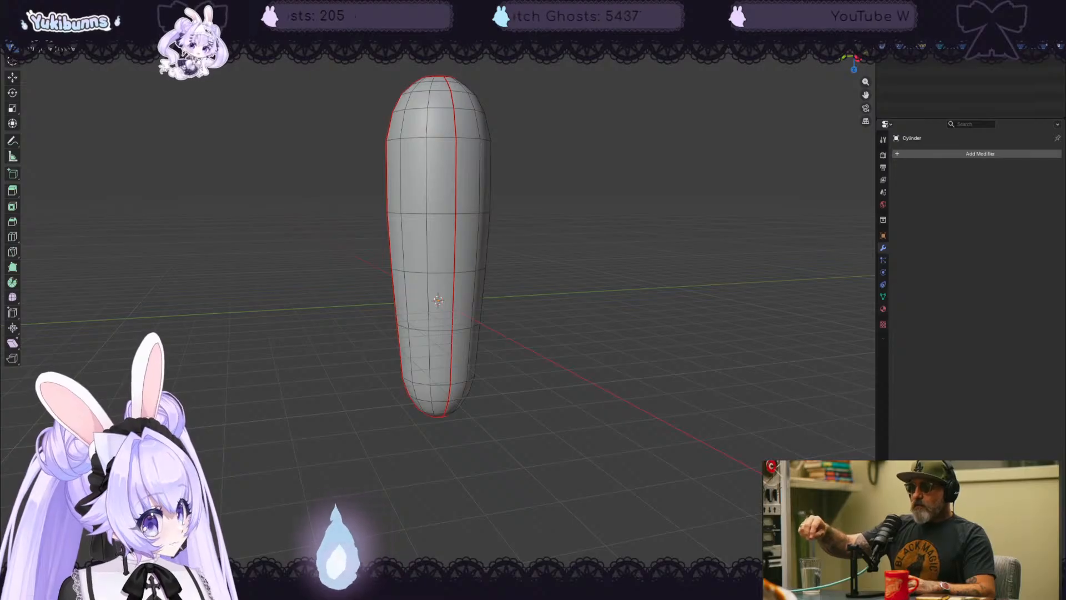
{"action": "left_click_drag", "start_coordinate": [852, 55], "coordinate": [855, 61]}
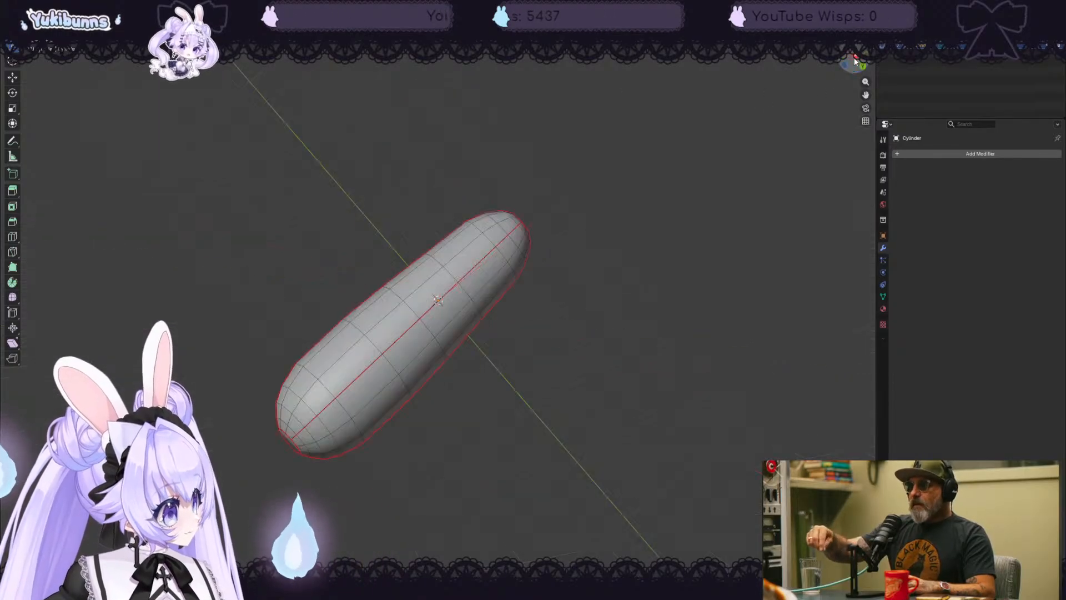
{"action": "left_click", "coordinate": [856, 59]}
{"action": "scroll", "coordinate": [617, 241], "scroll_direction": "down", "scroll_amount": 4}
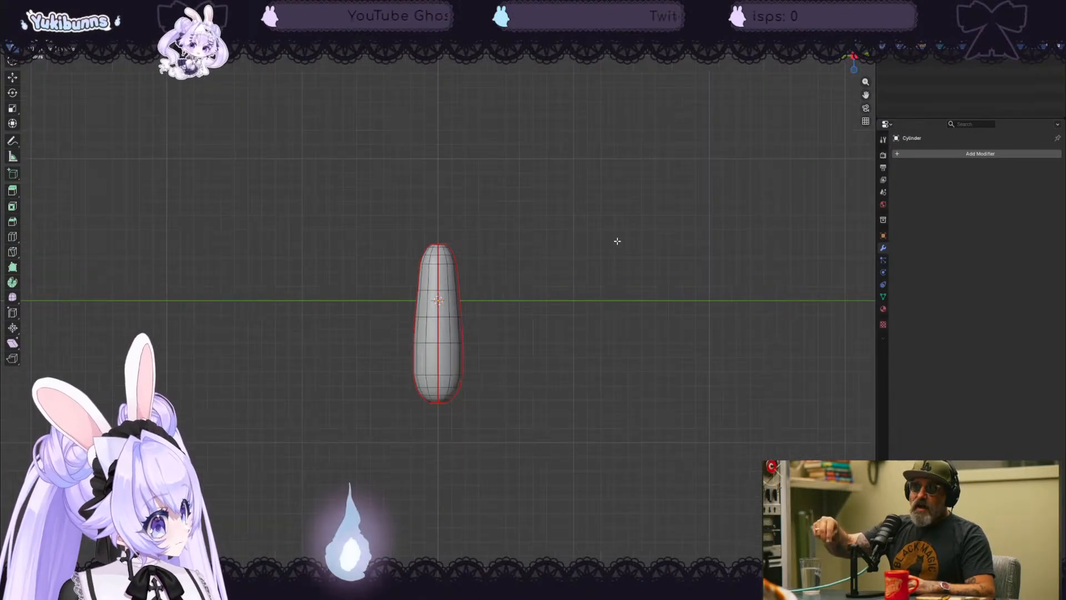
{"action": "scroll", "coordinate": [617, 241], "scroll_direction": "up", "scroll_amount": 4}
{"action": "middle_click_drag", "start_coordinate": [616, 239], "coordinate": [581, 246]}
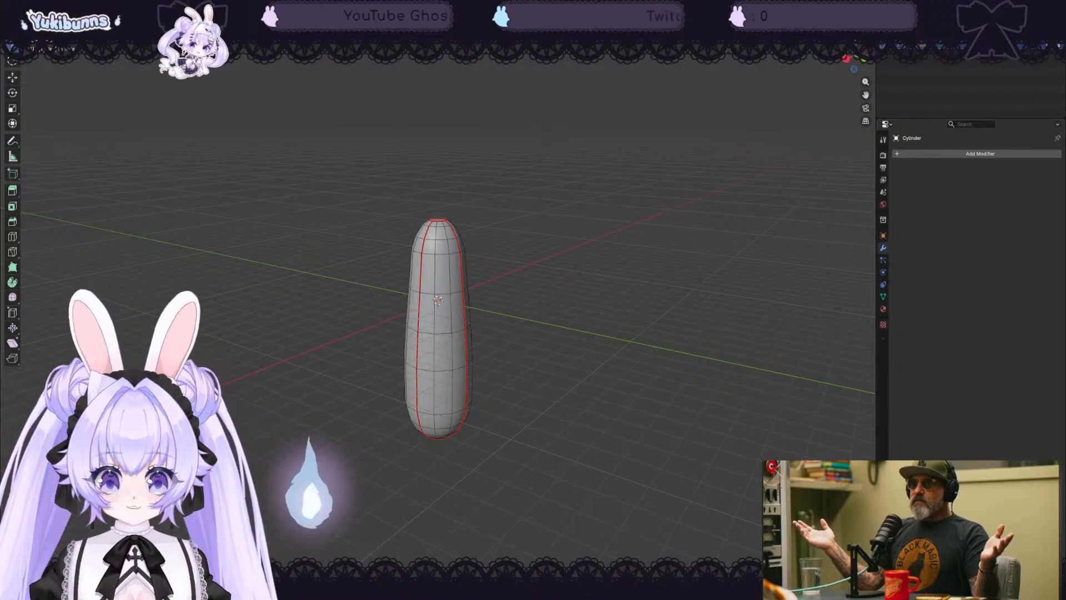
- Check the cob's UV layout over the painted texture, return to the Modeling workspace and examine the mesh from its end
{"action": "left_click", "coordinate": [250, 7]}
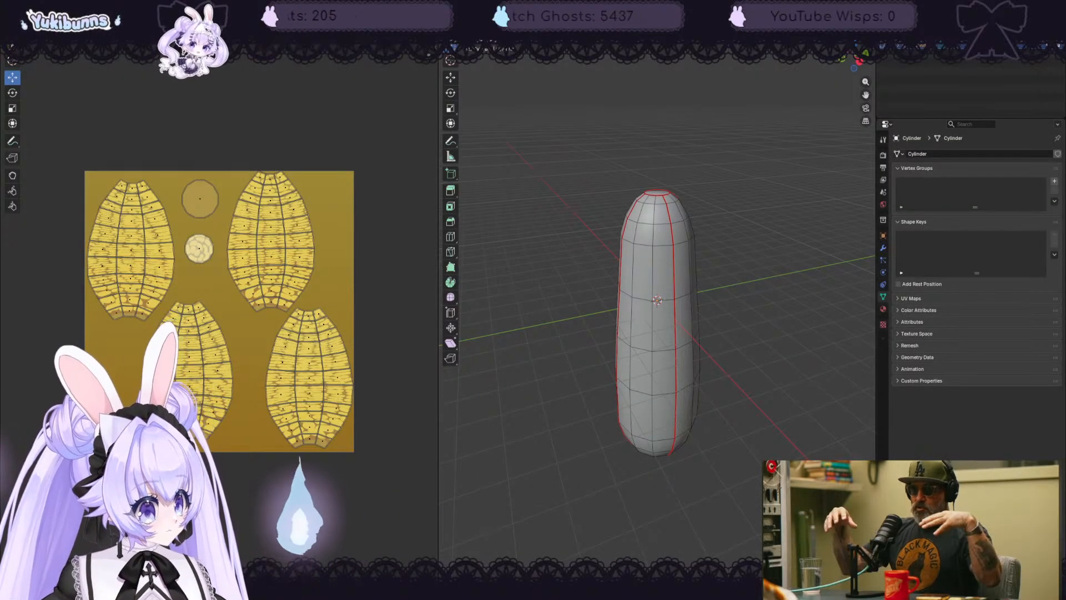
{"action": "left_click", "coordinate": [134, 14]}
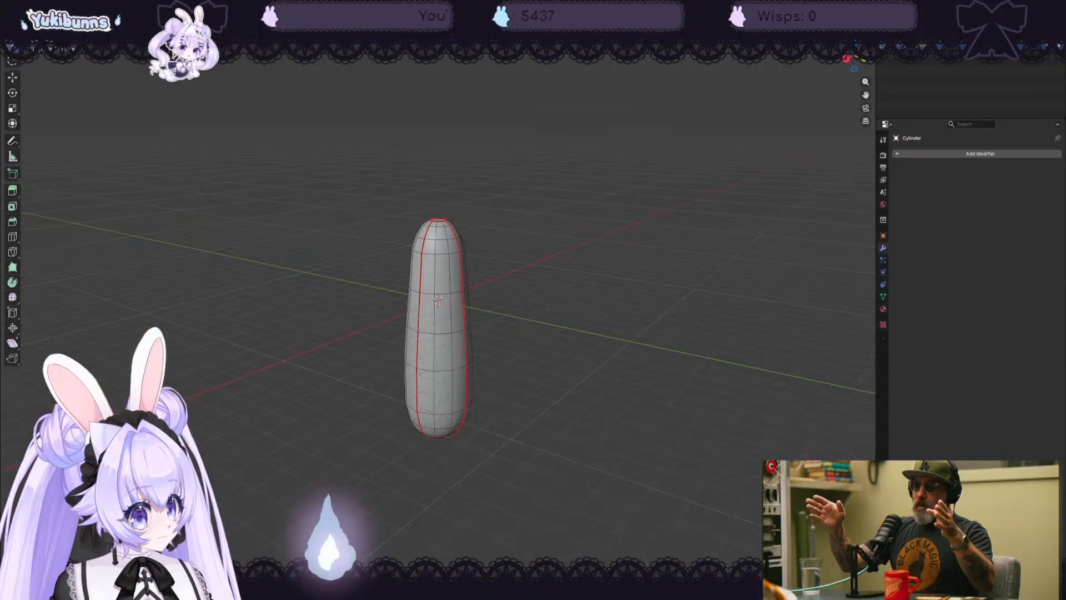
{"action": "middle_click_drag", "start_coordinate": [513, 443], "coordinate": [505, 356]}
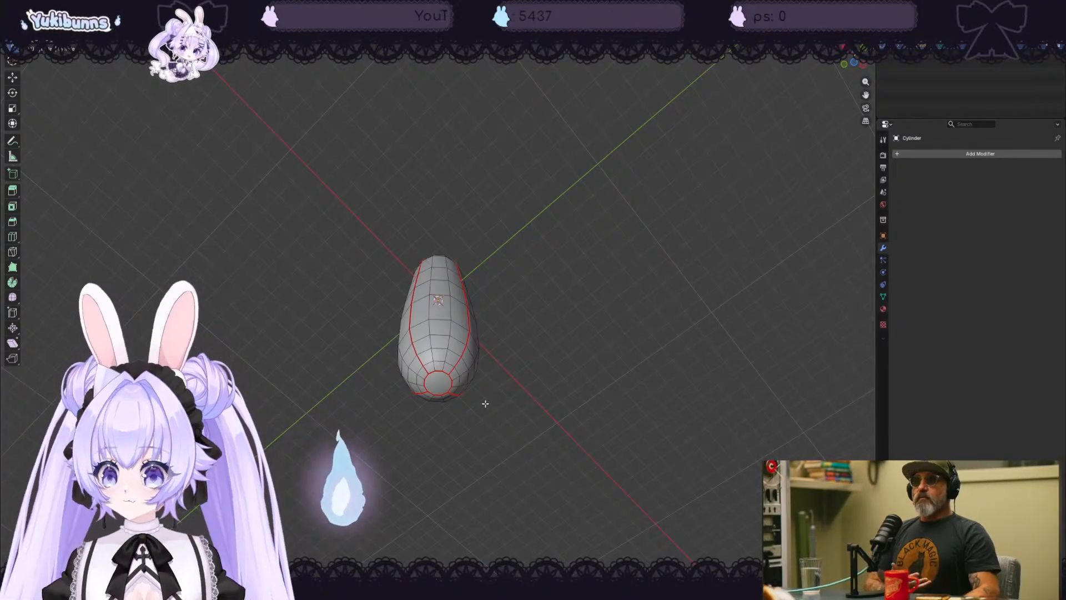
{"action": "middle_click_drag", "start_coordinate": [492, 395], "coordinate": [539, 482]}
- Leave Edit Mode on the cob and bring up the choice of new objects to add
{"action": "key", "text": "Tab"}
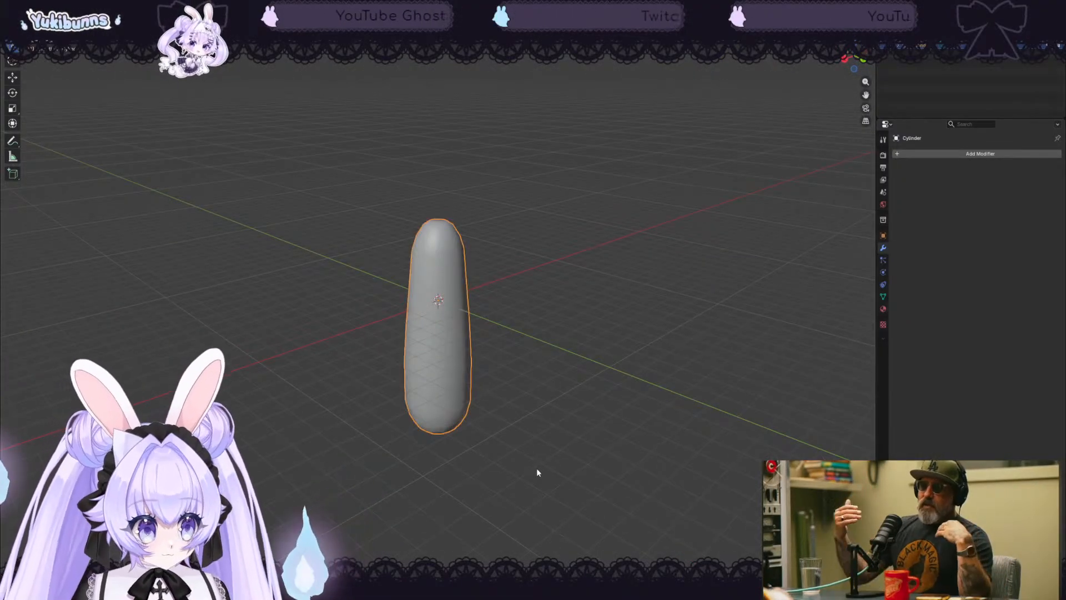
{"action": "key", "text": "shift+a"}
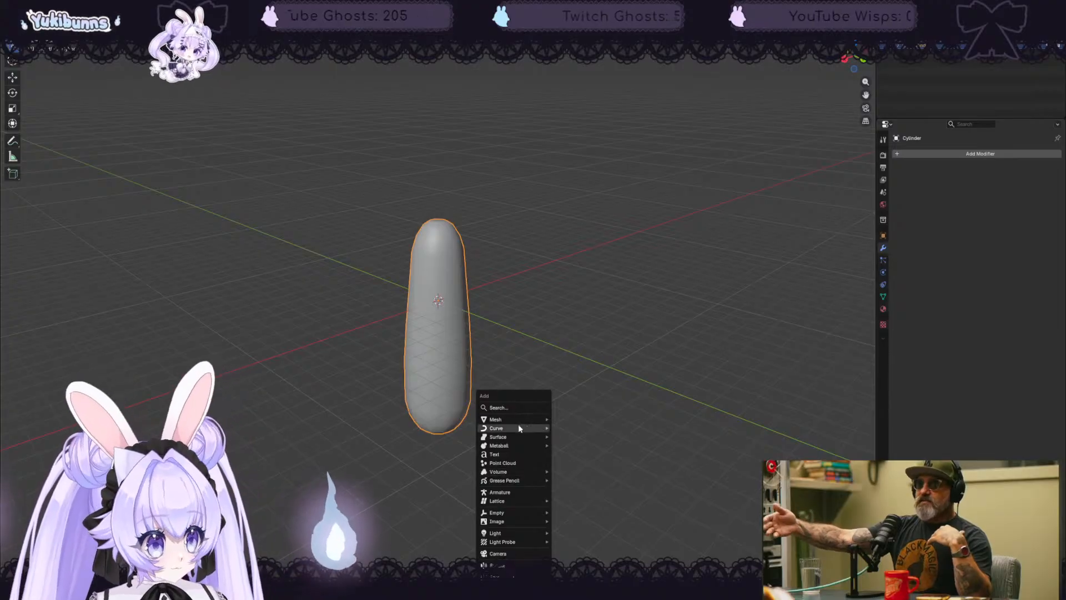
- Add a cylinder mesh and shift it and the elongated body vertically so the cylinder sits beneath the body's lower end
{"action": "mouse_move", "coordinate": [518, 418]}
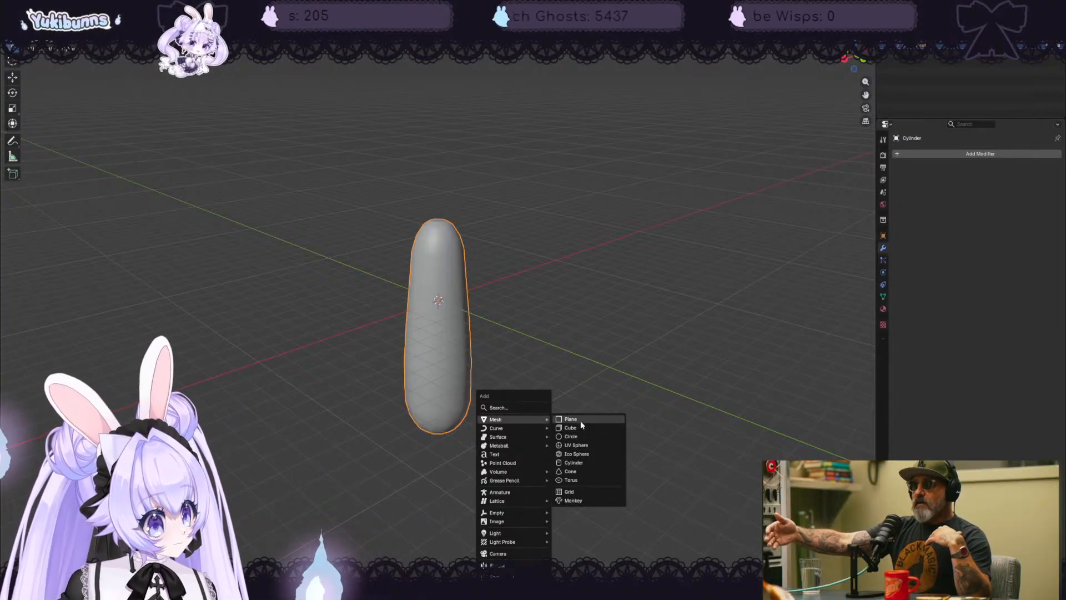
{"action": "left_click", "coordinate": [583, 462]}
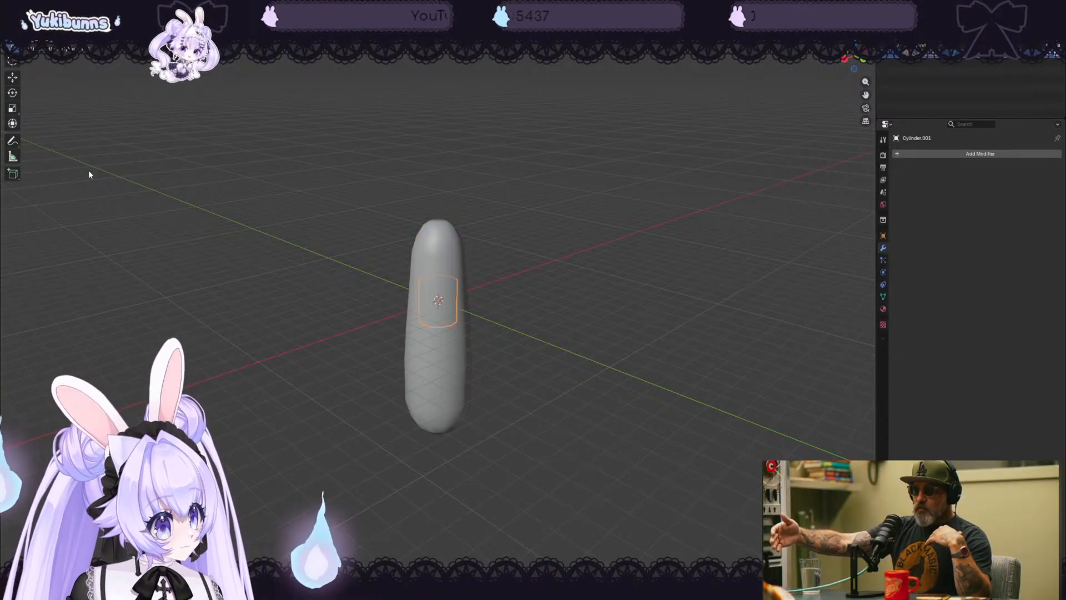
{"action": "left_click_drag", "start_coordinate": [433, 269], "coordinate": [449, 165]}
{"action": "mouse_move", "coordinate": [525, 150]}
{"action": "middle_mouse_down"}
{"action": "mouse_move", "coordinate": [492, 195]}
{"action": "mouse_move", "coordinate": [539, 136]}
{"action": "middle_mouse_up"}
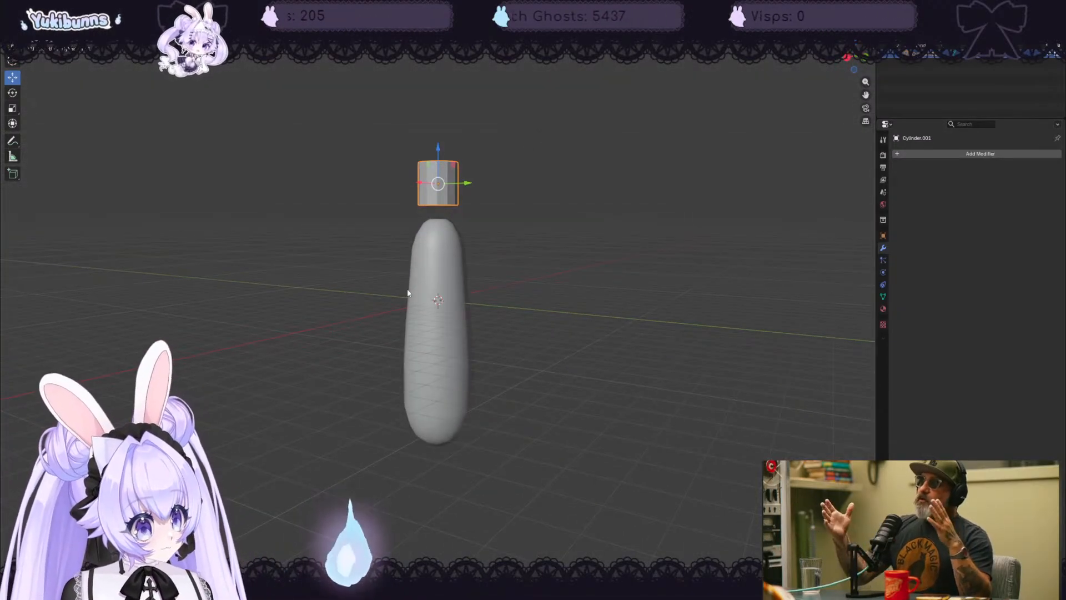
{"action": "mouse_move", "coordinate": [438, 156]}
{"action": "left_mouse_down"}
{"action": "mouse_move", "coordinate": [437, 295]}
{"action": "mouse_move", "coordinate": [435, 156]}
{"action": "left_mouse_up"}
{"action": "left_click", "coordinate": [436, 292]}
{"action": "middle_click_drag", "start_coordinate": [526, 316], "coordinate": [519, 284]}
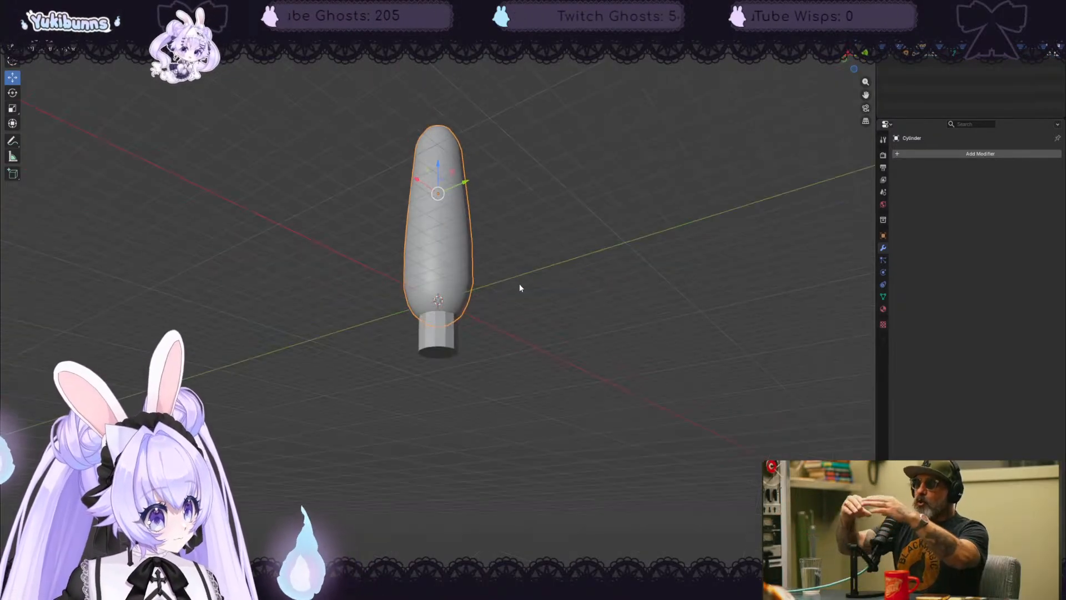
- Select the cylinder under the body and shorten it along the Z axis
{"action": "scroll", "coordinate": [518, 283], "scroll_direction": "up", "scroll_amount": 2}
{"action": "left_click", "coordinate": [428, 380]}
{"action": "scroll", "coordinate": [530, 342], "scroll_direction": "up", "scroll_amount": 3}
{"action": "middle_click_drag", "start_coordinate": [533, 345], "coordinate": [498, 321]}
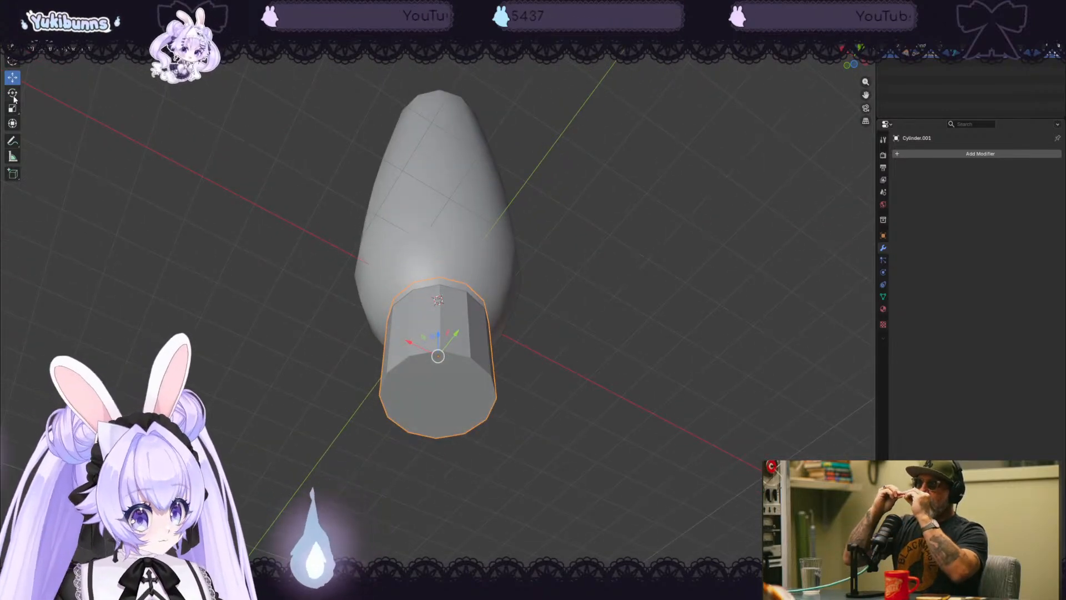
{"action": "key", "text": "s"}
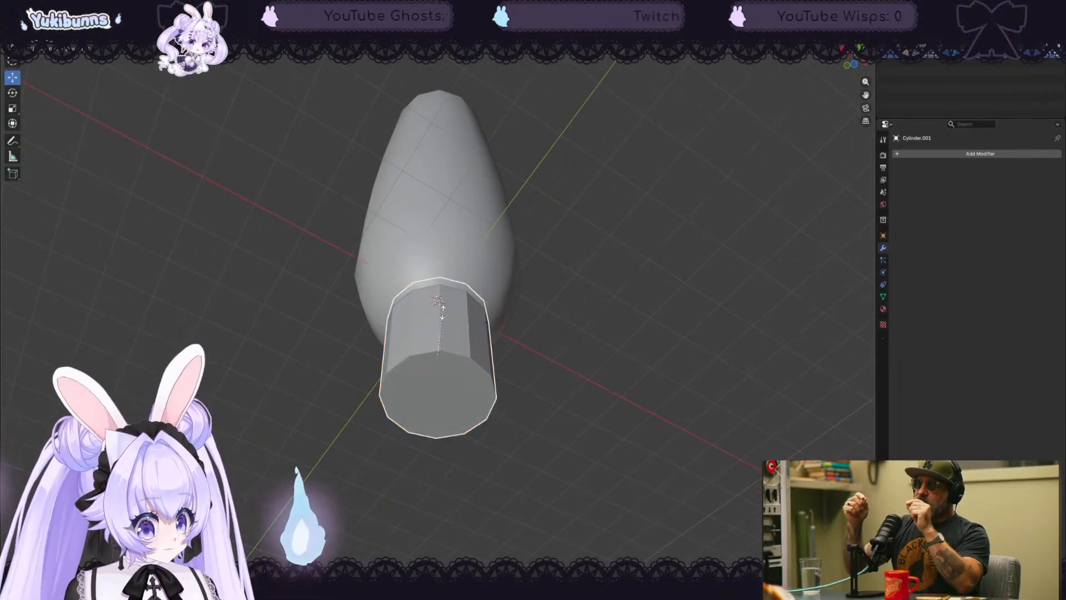
{"action": "key", "text": "z"}
{"action": "left_click", "coordinate": [446, 341]}
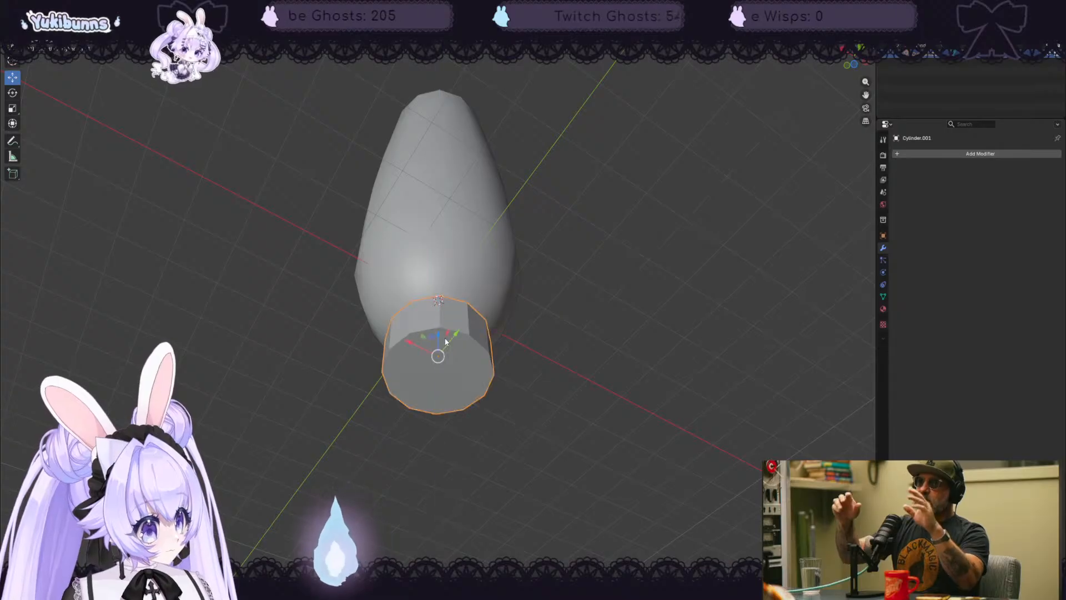
- Move the cylinder along Z to fit against the body's base and scale it slightly narrower
{"action": "middle_click_drag", "start_coordinate": [497, 233], "coordinate": [638, 285]}
{"action": "key", "text": "g"}
{"action": "key", "text": "z"}
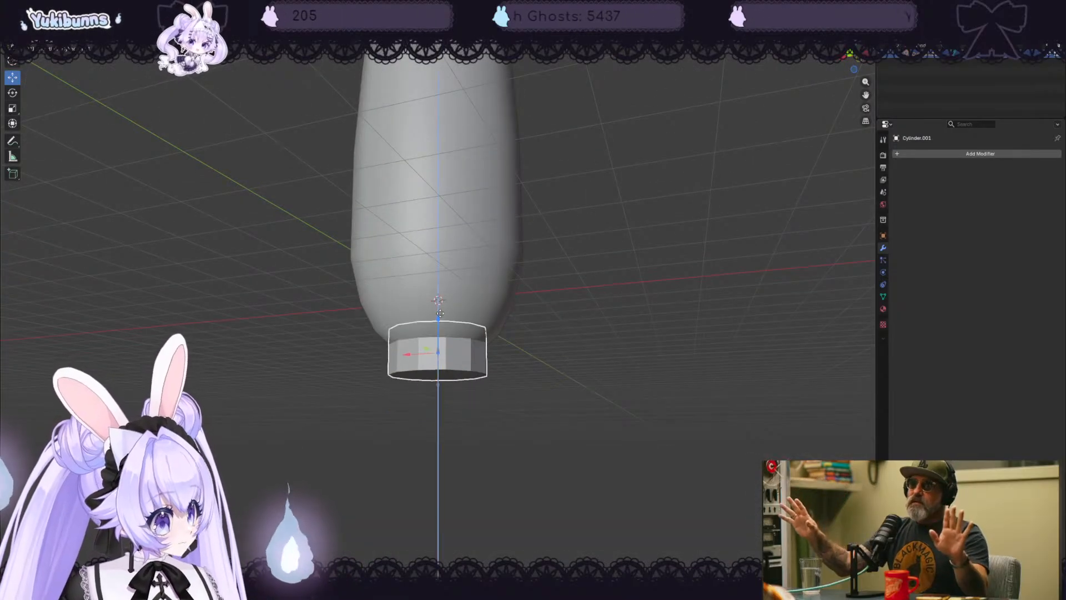
{"action": "left_click", "coordinate": [439, 324]}
{"action": "middle_click_drag", "start_coordinate": [488, 341], "coordinate": [507, 284]}
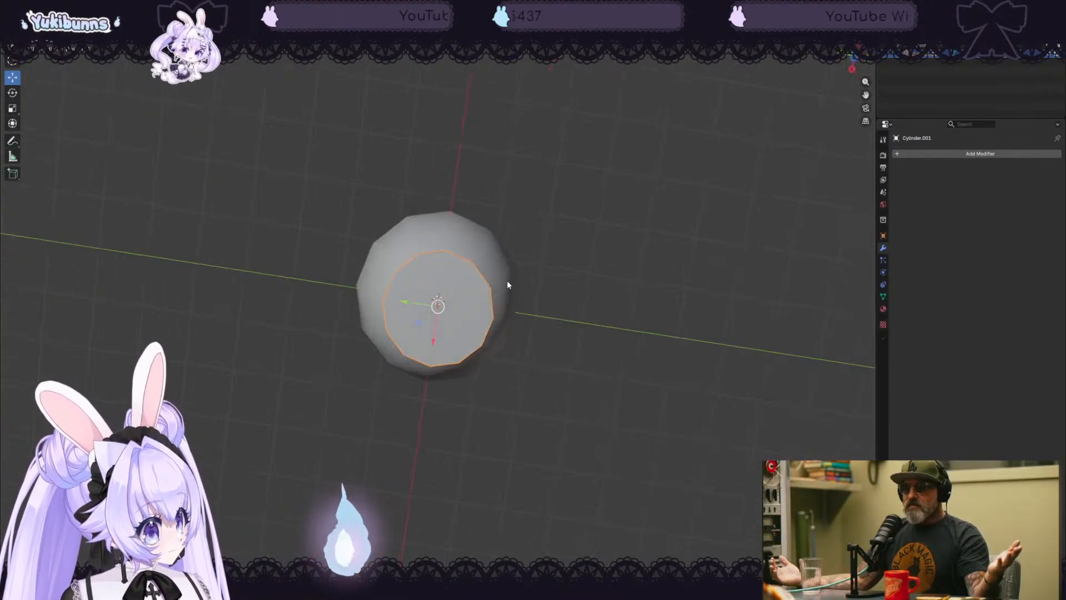
{"action": "key", "text": "s"}
{"action": "middle_click_drag", "start_coordinate": [575, 327], "coordinate": [508, 381]}
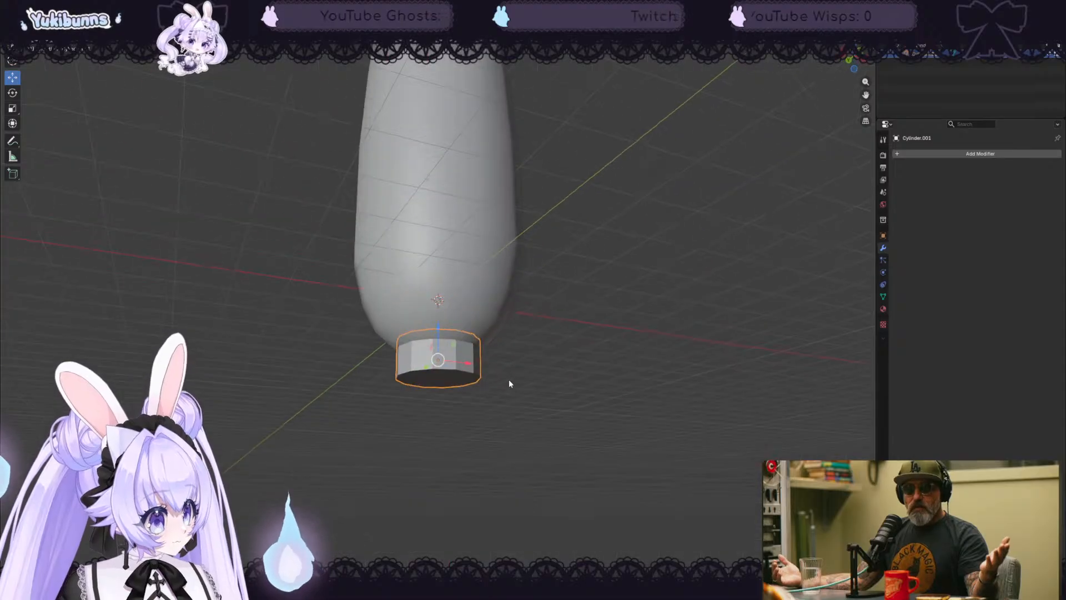
{"action": "left_click_drag", "start_coordinate": [440, 329], "coordinate": [435, 315]}
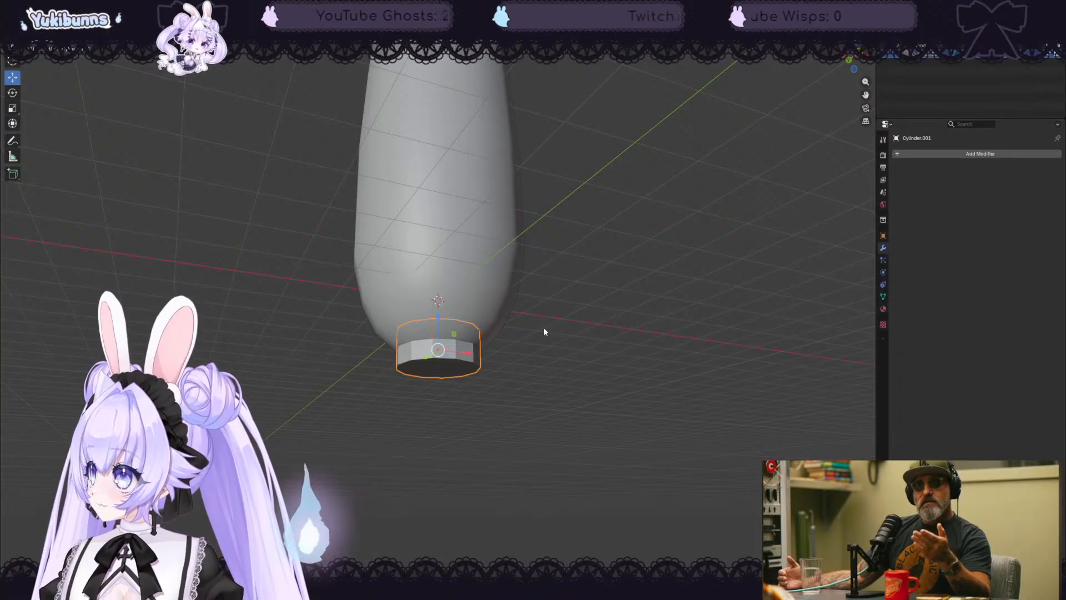
- Scale the cylinder down uniformly so it is narrower than the body's rounded base
{"action": "middle_click_drag", "start_coordinate": [541, 331], "coordinate": [517, 367]}
{"action": "scroll", "coordinate": [519, 356], "scroll_direction": "down", "scroll_amount": 2}
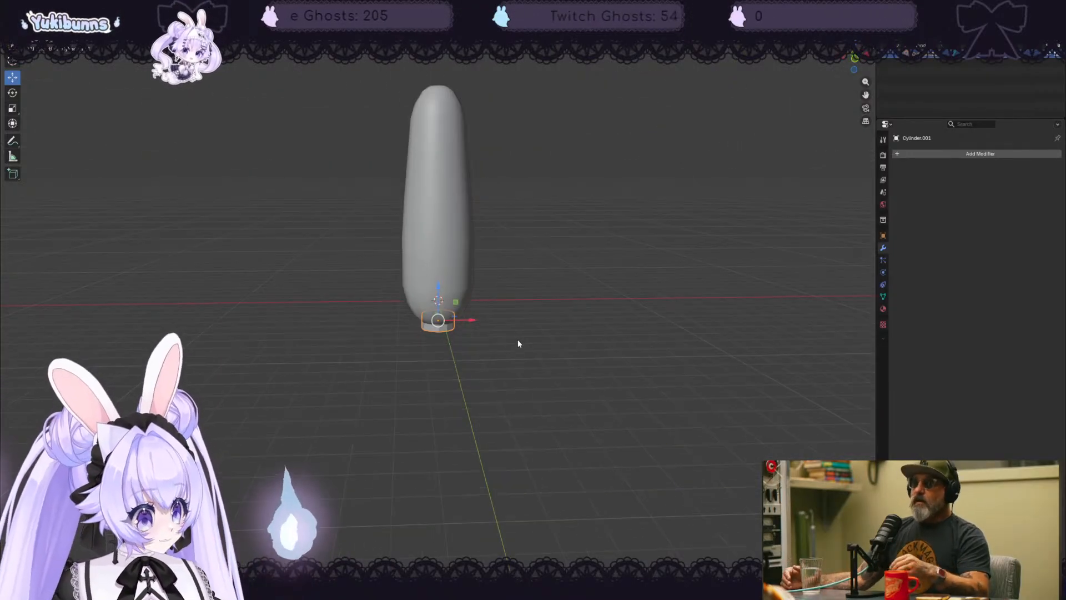
{"action": "scroll", "coordinate": [505, 333], "scroll_direction": "up", "scroll_amount": 6}
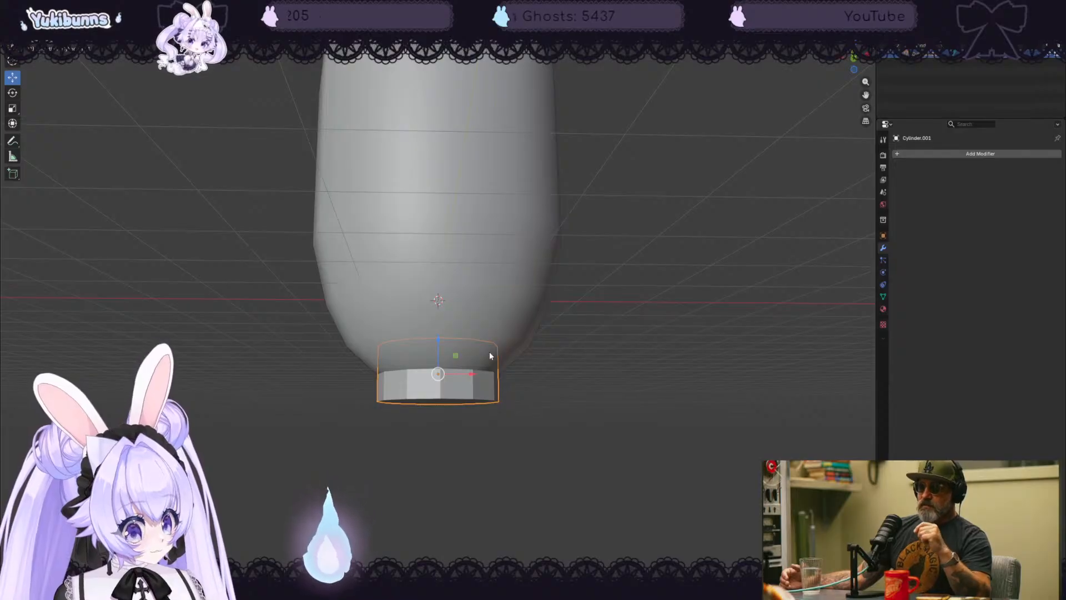
{"action": "key", "text": "s"}
{"action": "left_click", "coordinate": [451, 347]}
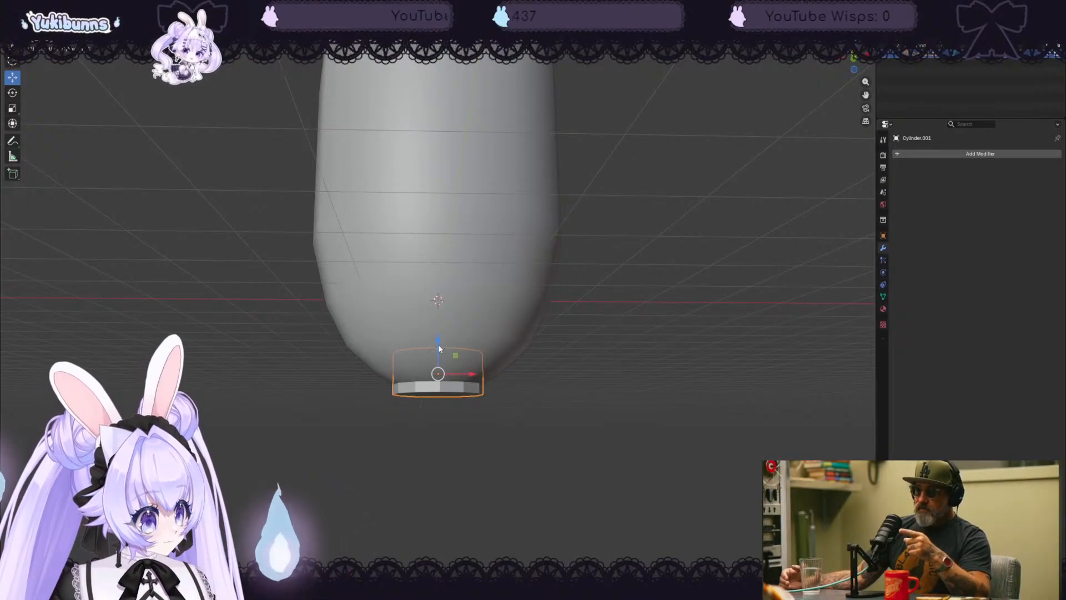
- Lower the cylinder clear of the body's base and begin selecting its upper part in Edit Mode
{"action": "left_click_drag", "start_coordinate": [438, 342], "coordinate": [438, 390]}
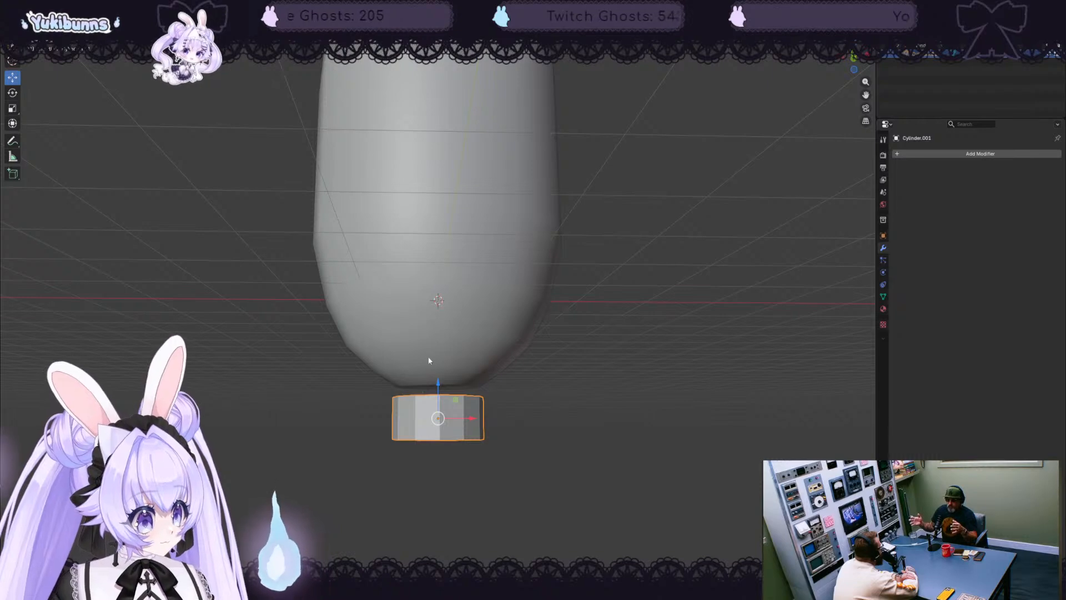
{"action": "key", "text": "Tab"}
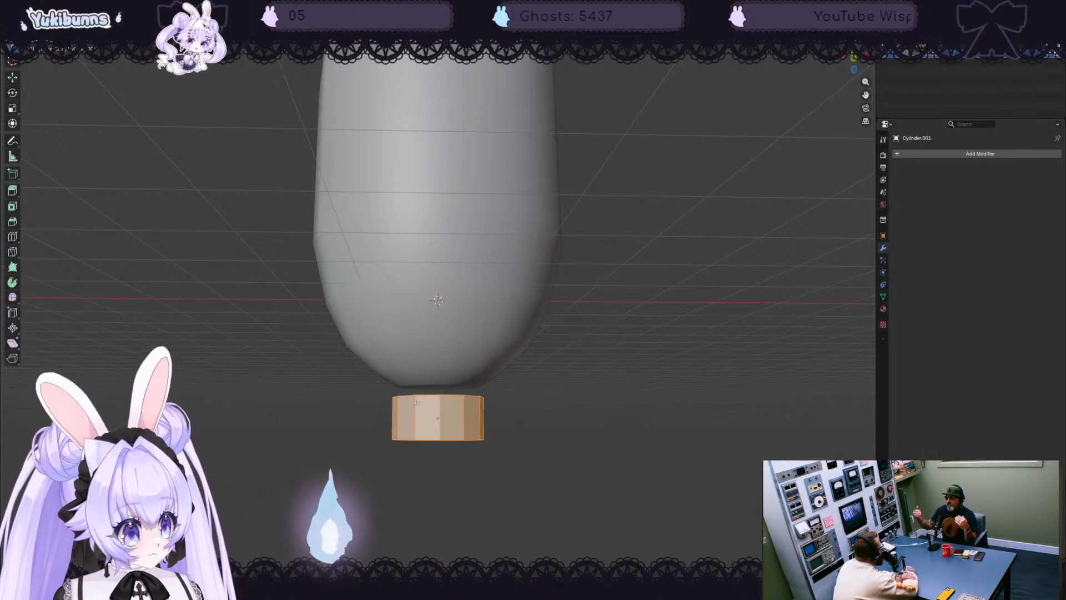
{"action": "middle_click_drag", "start_coordinate": [576, 382], "coordinate": [573, 404]}
{"action": "left_click_drag", "start_coordinate": [370, 357], "coordinate": [516, 412]}
{"action": "left_click", "coordinate": [645, 302]}
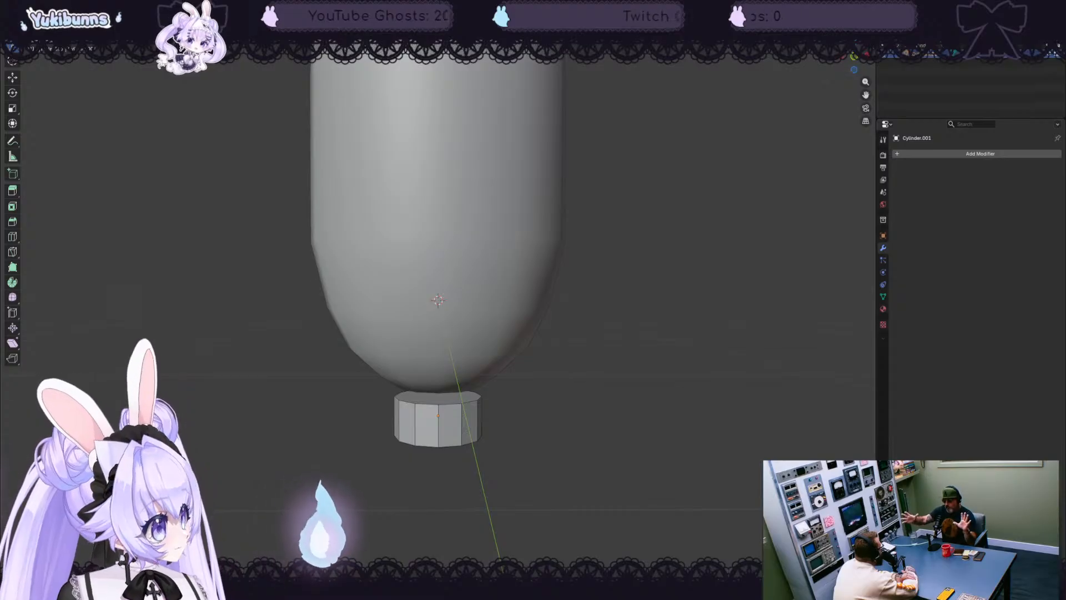
- Switch to wireframe display and extrude the cylinder's top face upward into the body
{"action": "left_click", "coordinate": [835, 22]}
{"action": "middle_click_drag", "start_coordinate": [602, 344], "coordinate": [599, 311]}
{"action": "left_click_drag", "start_coordinate": [362, 387], "coordinate": [509, 406]}
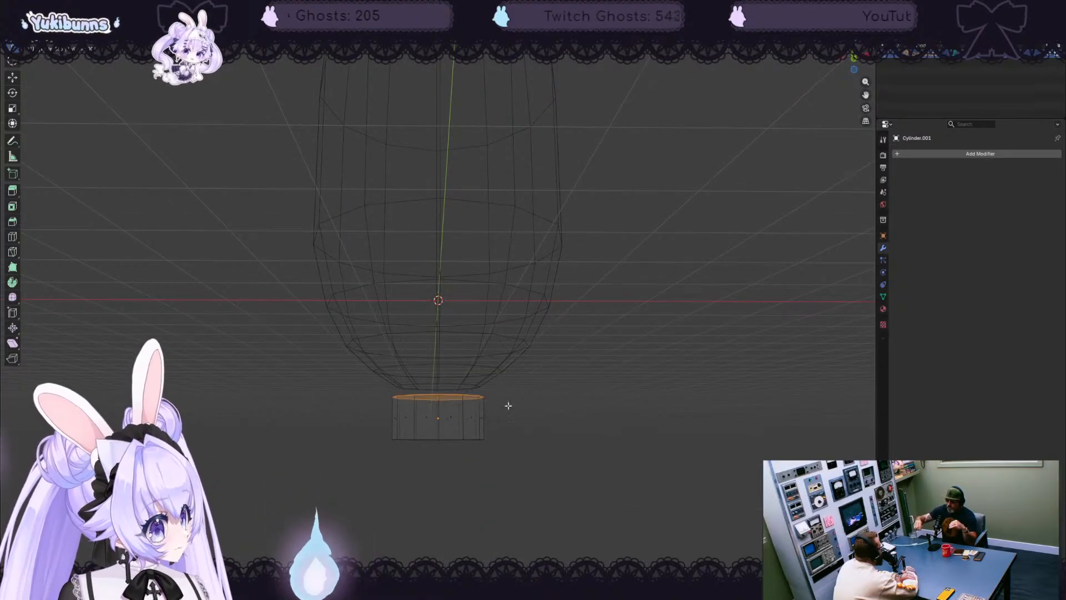
{"action": "middle_click_drag", "start_coordinate": [528, 388], "coordinate": [480, 328]}
{"action": "key", "text": "e"}
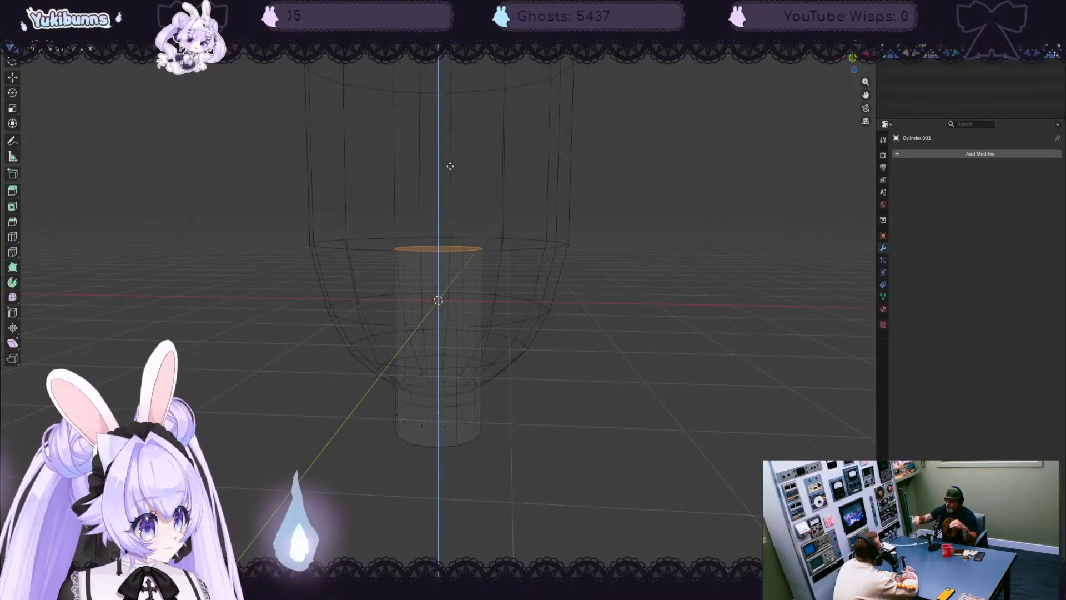
{"action": "left_click", "coordinate": [453, 156]}
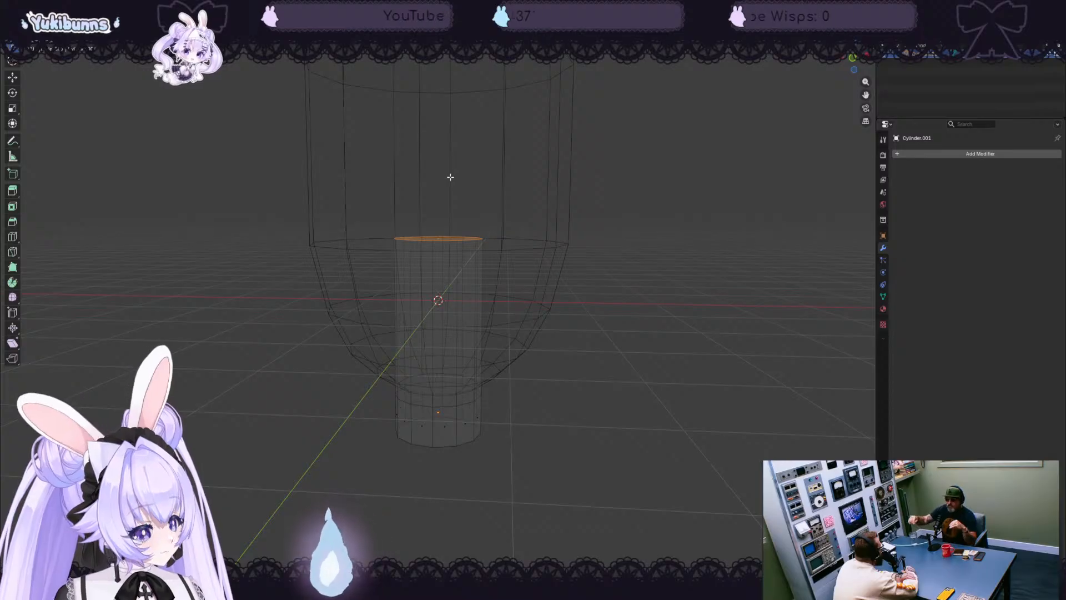
- Try scaling the extruded top face outward into a wide flare around the body and inspect it in solid display
{"action": "key", "text": "s"}
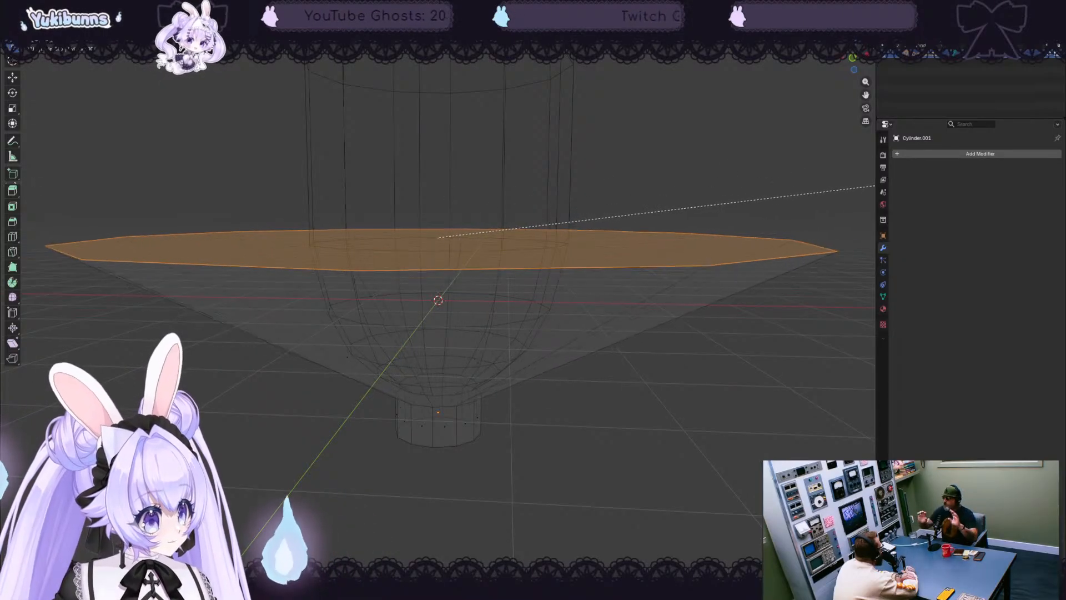
{"action": "left_click", "coordinate": [29, 181]}
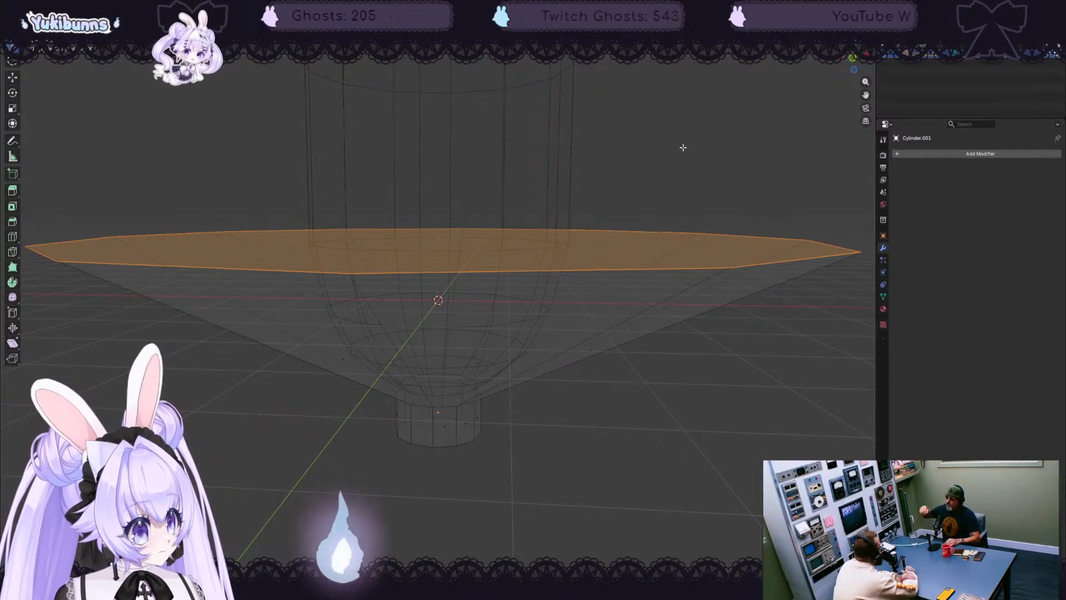
{"action": "middle_click_drag", "start_coordinate": [683, 147], "coordinate": [688, 122]}
{"action": "left_click", "coordinate": [674, 162]}
{"action": "middle_click_drag", "start_coordinate": [674, 165], "coordinate": [662, 197]}
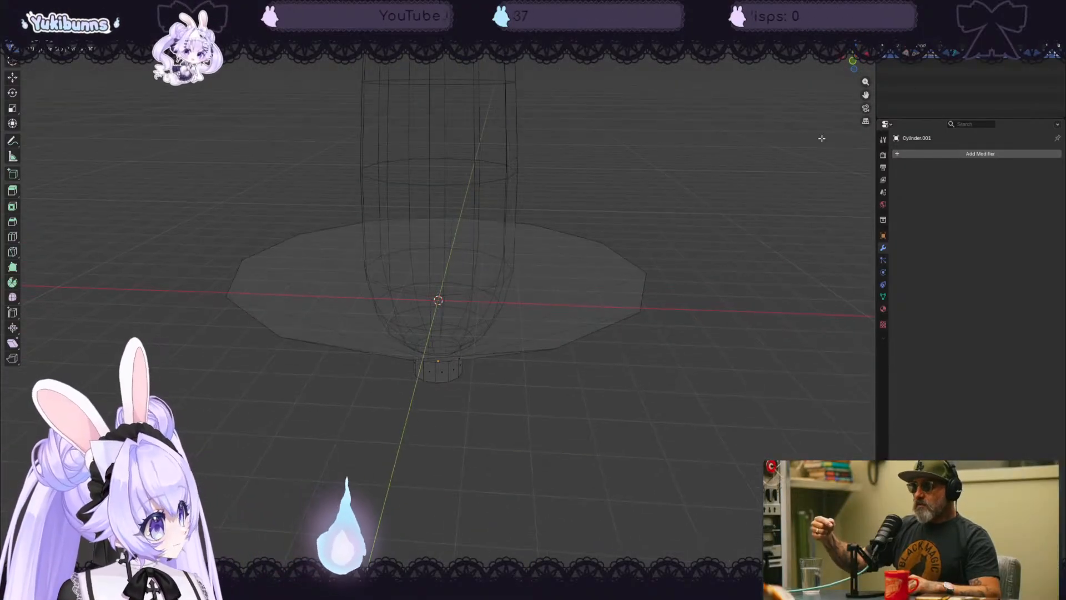
{"action": "left_click", "coordinate": [841, 20]}
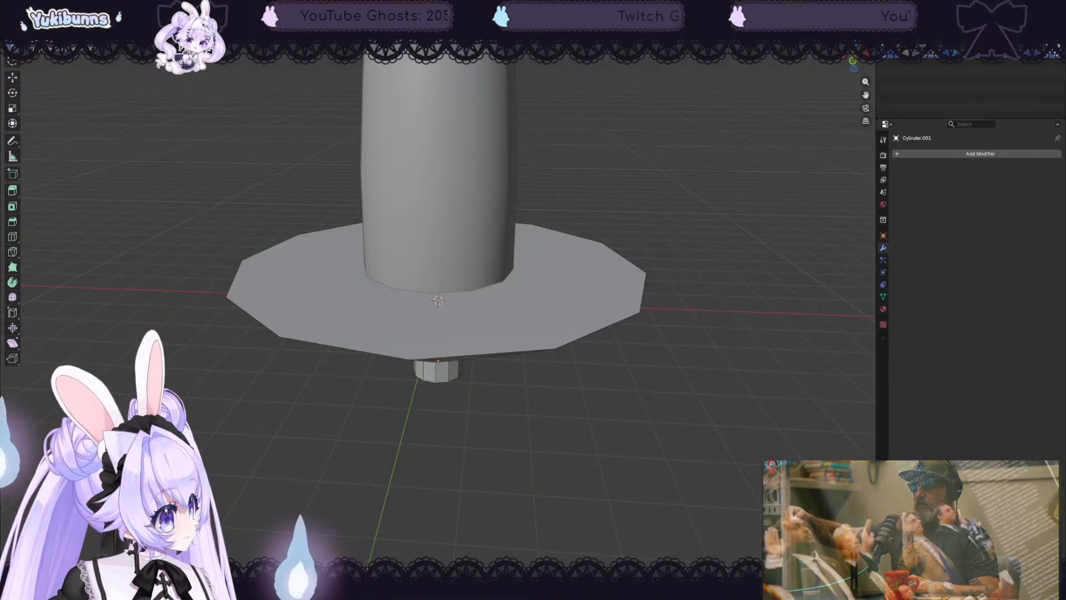
{"action": "mouse_move", "coordinate": [645, 294]}
{"action": "middle_mouse_down"}
{"action": "mouse_move", "coordinate": [659, 267]}
{"action": "mouse_move", "coordinate": [662, 290]}
{"action": "mouse_move", "coordinate": [675, 283]}
{"action": "mouse_move", "coordinate": [688, 298]}
{"action": "mouse_move", "coordinate": [712, 236]}
{"action": "mouse_move", "coordinate": [664, 278]}
{"action": "mouse_move", "coordinate": [638, 241]}
{"action": "mouse_move", "coordinate": [632, 259]}
{"action": "middle_mouse_up"}
- Undo the flare, the extrusion and the cylinder's downward move, returning to Object Mode
{"action": "key", "text": "ctrl+z"}
{"action": "key", "text": "ctrl+z"}
{"action": "key", "text": "ctrl+z"}
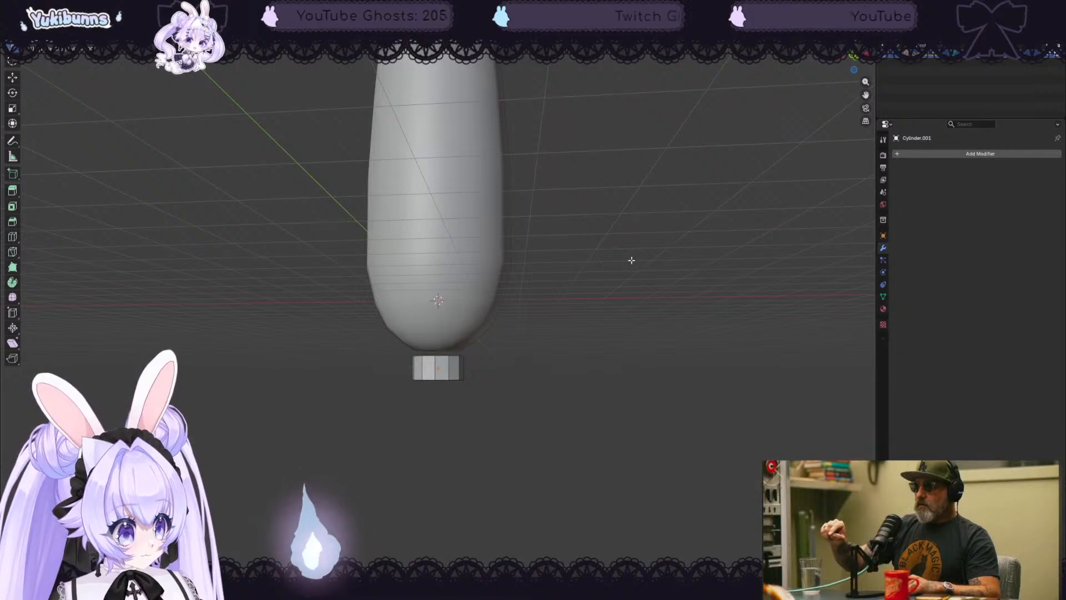
{"action": "key", "text": "a"}
{"action": "key", "text": "ctrl+z"}
{"action": "key", "text": "ctrl+z"}
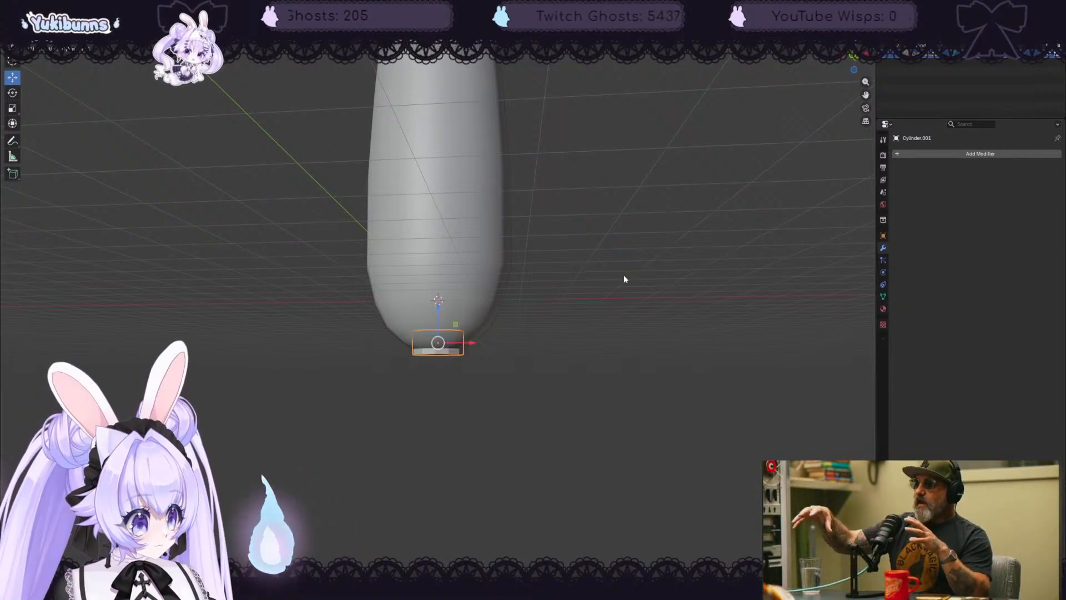
- Lower the cylinder slightly below the body's base and stretch it along the Z axis
{"action": "left_click_drag", "start_coordinate": [438, 308], "coordinate": [438, 320]}
{"action": "key", "text": "s"}
{"action": "key", "text": "z"}
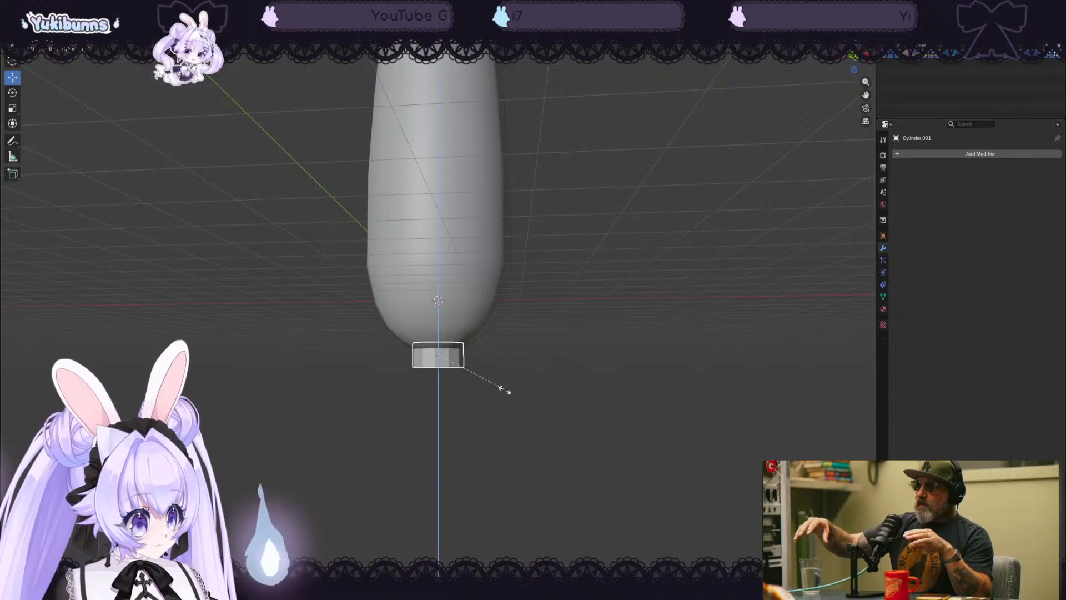
{"action": "left_click", "coordinate": [513, 500]}
- Lengthen the cylinder further along Z to about twice its height, forming a stem
{"action": "middle_click_drag", "start_coordinate": [516, 462], "coordinate": [613, 354]}
{"action": "scroll", "coordinate": [611, 350], "scroll_direction": "down", "scroll_amount": 5}
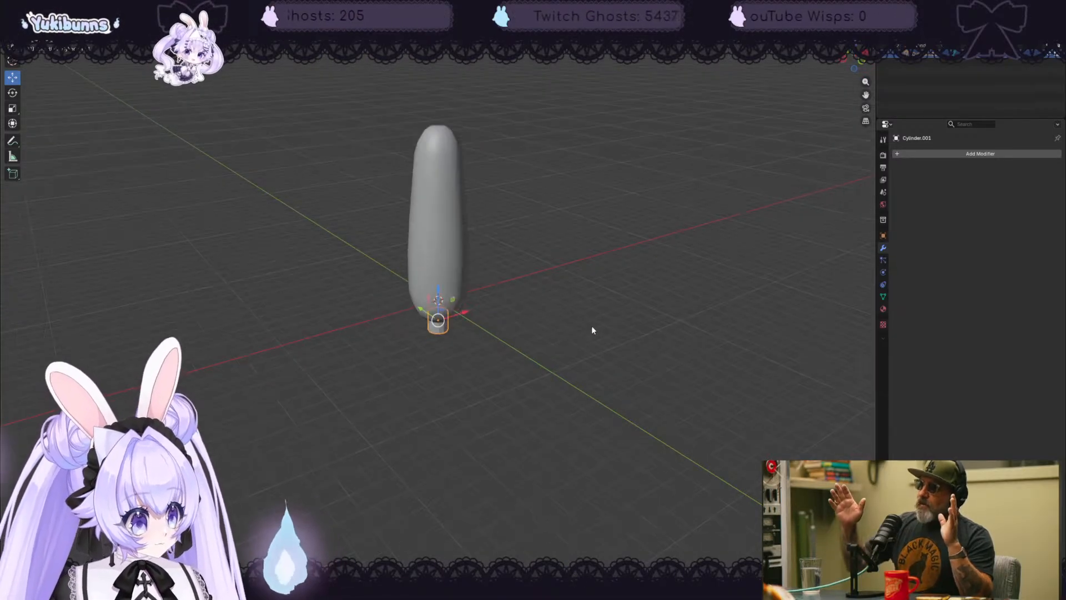
{"action": "scroll", "coordinate": [591, 327], "scroll_direction": "up", "scroll_amount": 1}
{"action": "middle_click_drag", "start_coordinate": [578, 309], "coordinate": [554, 292]}
{"action": "key", "text": "s"}
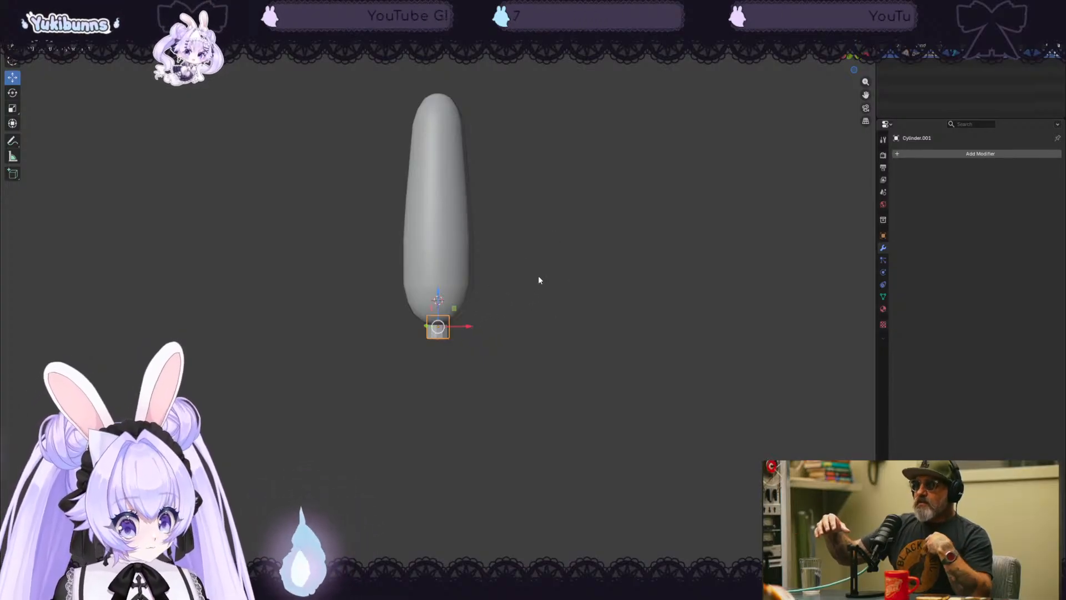
{"action": "key", "text": "z"}
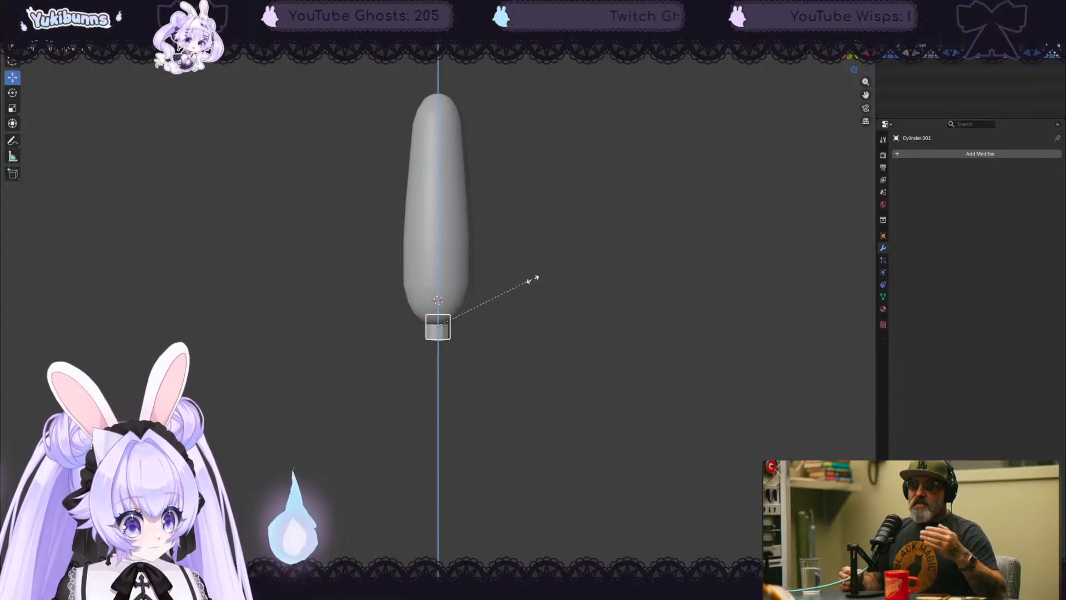
{"action": "left_click", "coordinate": [555, 148]}
- Scale the lengthened cylinder down uniformly into a thin stem under the body and deselect it
{"action": "key", "text": "s"}
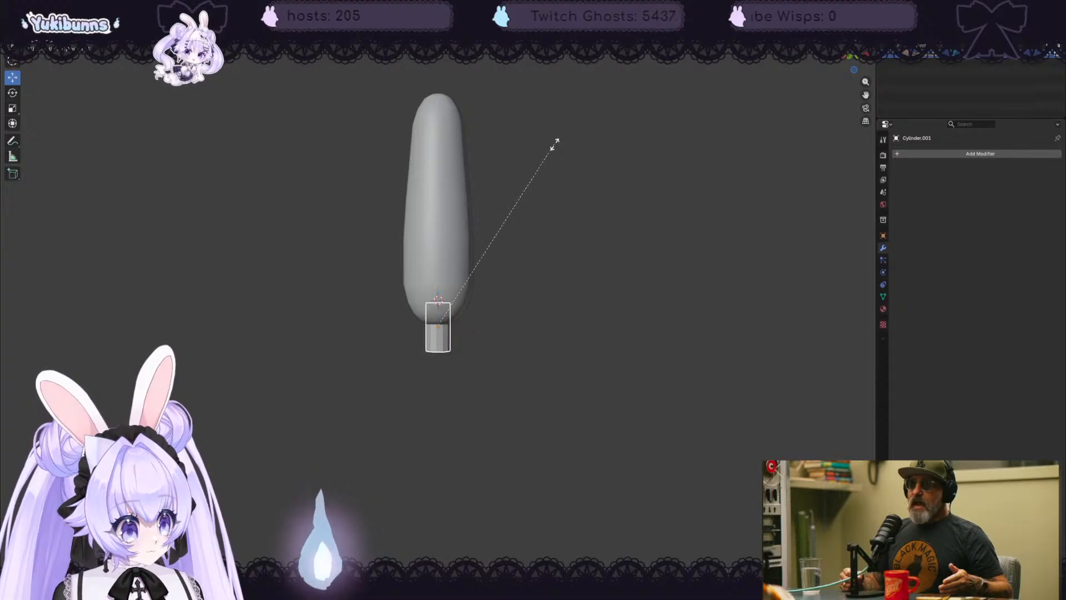
{"action": "left_click", "coordinate": [519, 178]}
{"action": "left_click", "coordinate": [617, 218]}
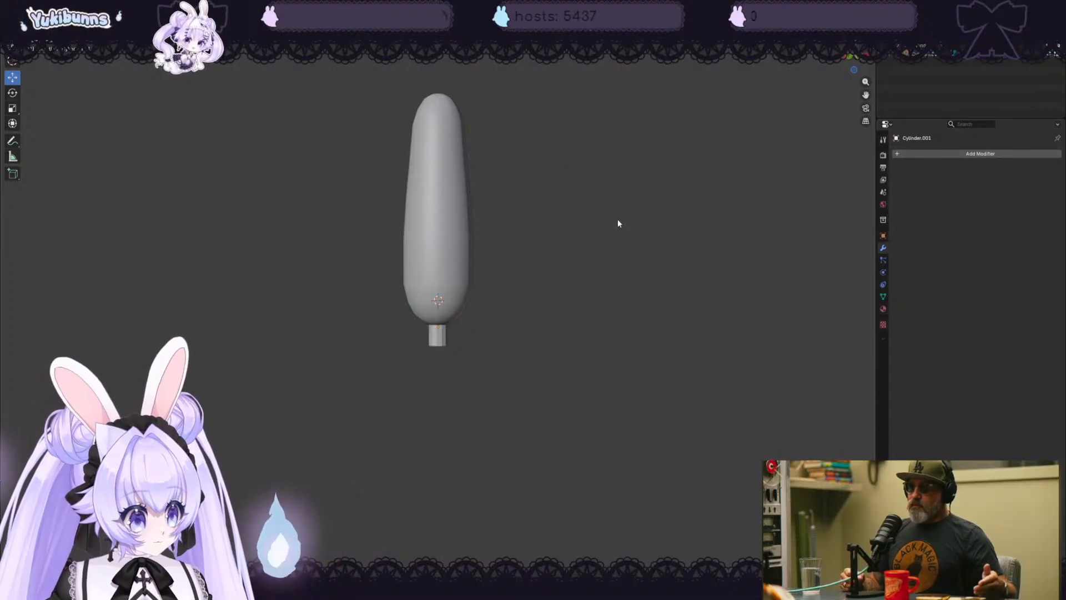
{"action": "middle_click_drag", "start_coordinate": [617, 219], "coordinate": [503, 207]}
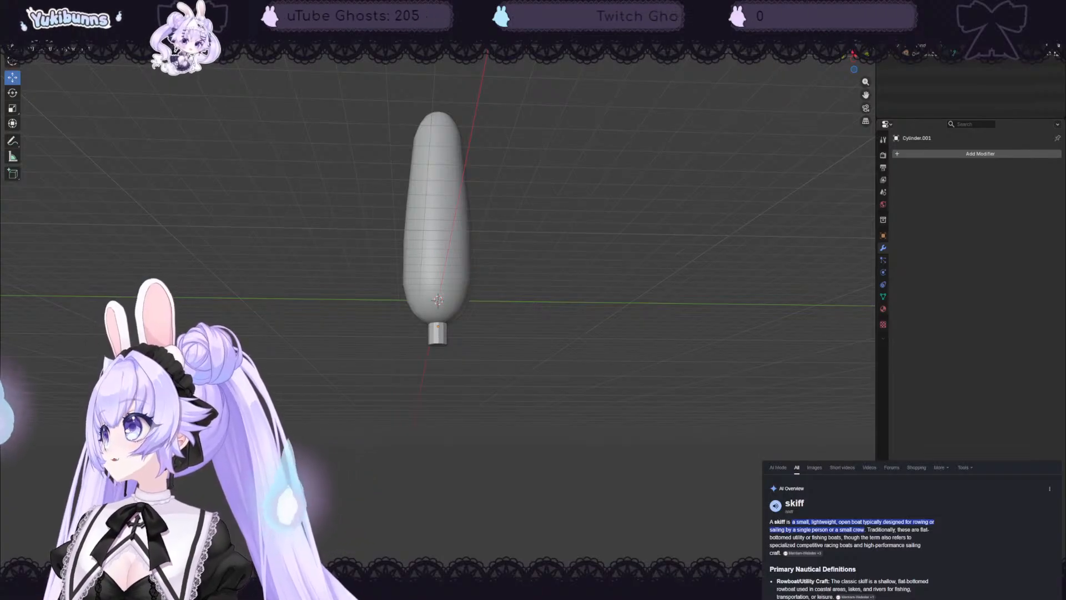
{"action": "scroll", "coordinate": [910, 531], "scroll_direction": "down", "scroll_amount": 10}
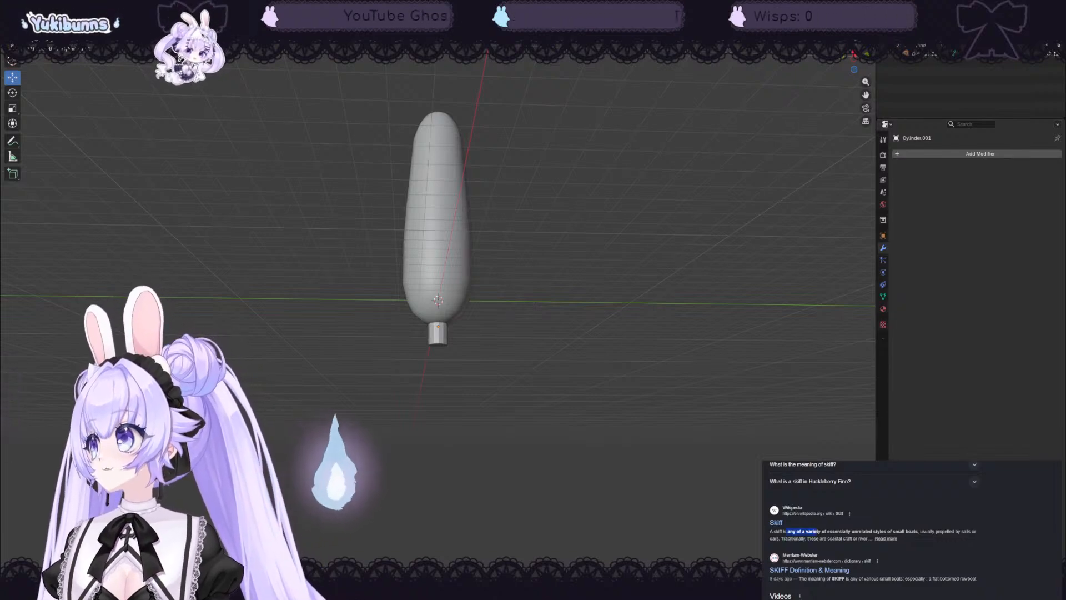
{"action": "left_click_drag", "start_coordinate": [870, 531], "coordinate": [895, 531]}
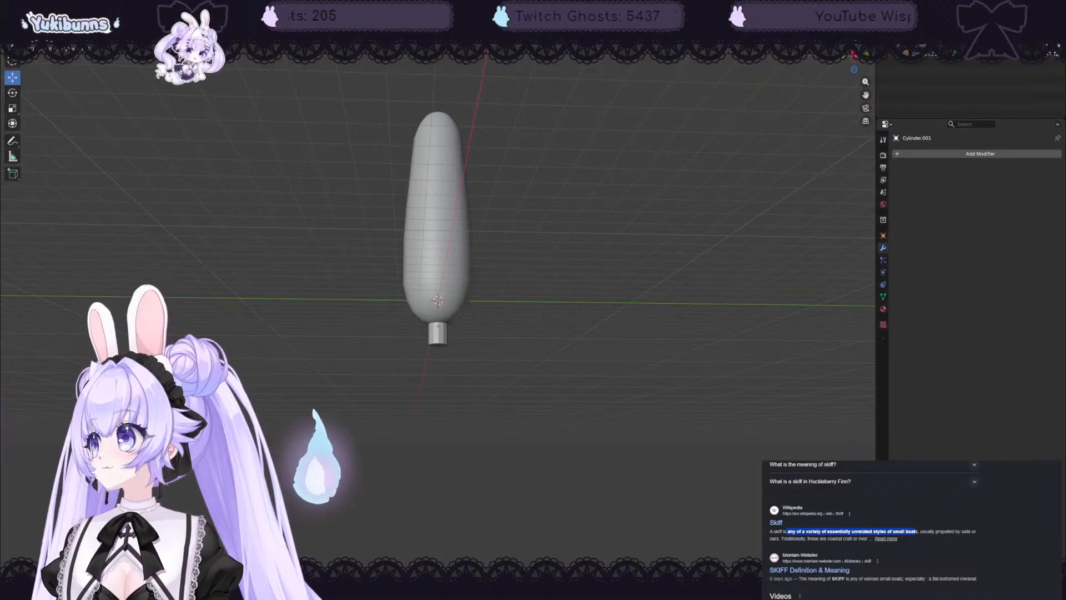
- Look through the browser search results on skiffs and open the video "What is a SCIF?"
{"action": "left_click", "coordinate": [916, 531]}
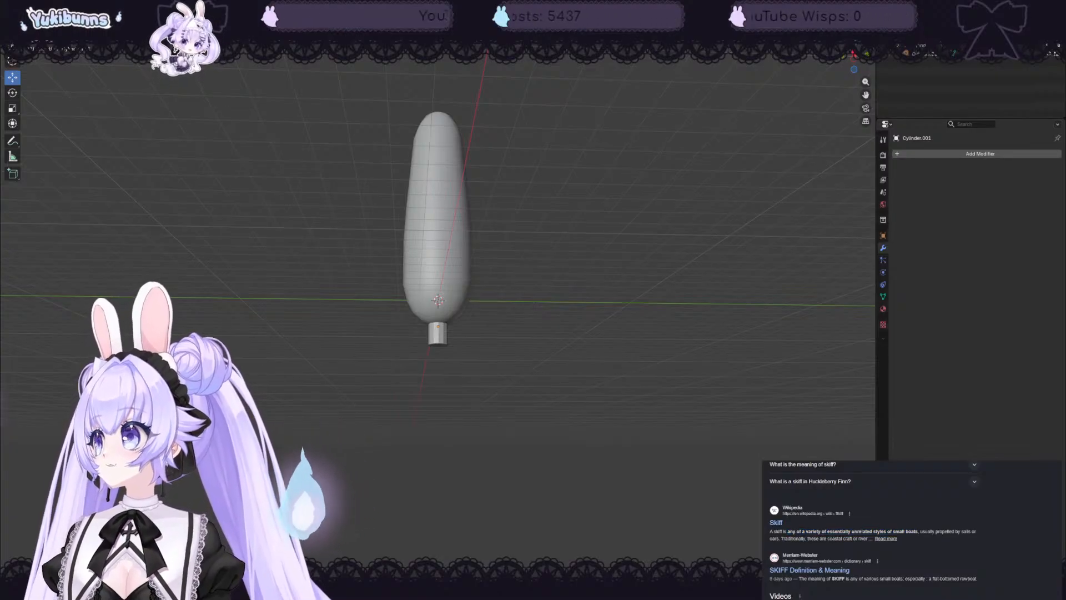
{"action": "scroll", "coordinate": [911, 528], "scroll_direction": "down", "scroll_amount": 1}
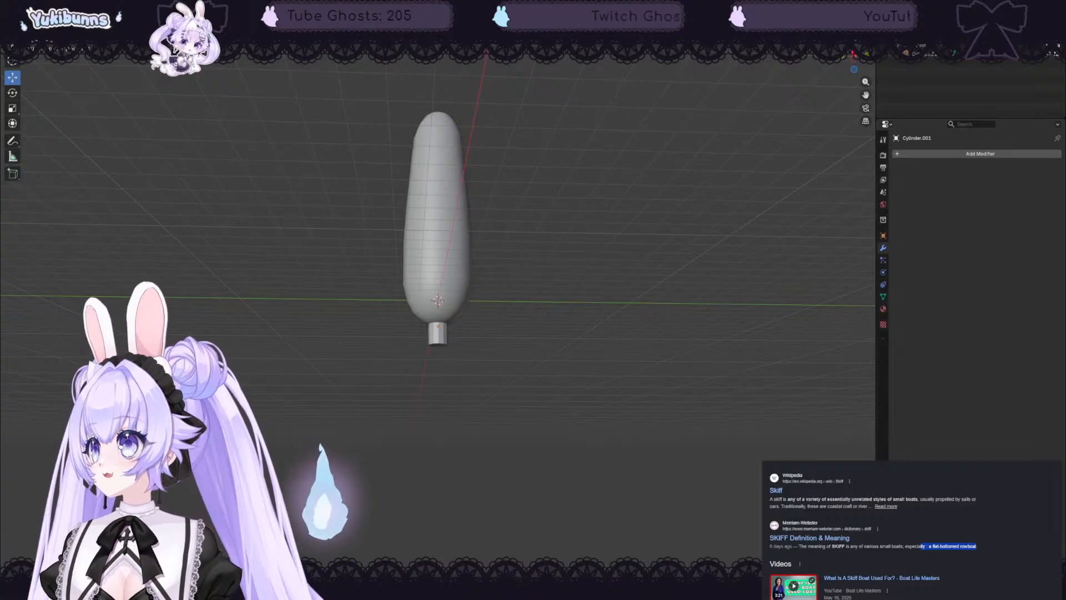
{"action": "scroll", "coordinate": [911, 528], "scroll_direction": "down", "scroll_amount": 3}
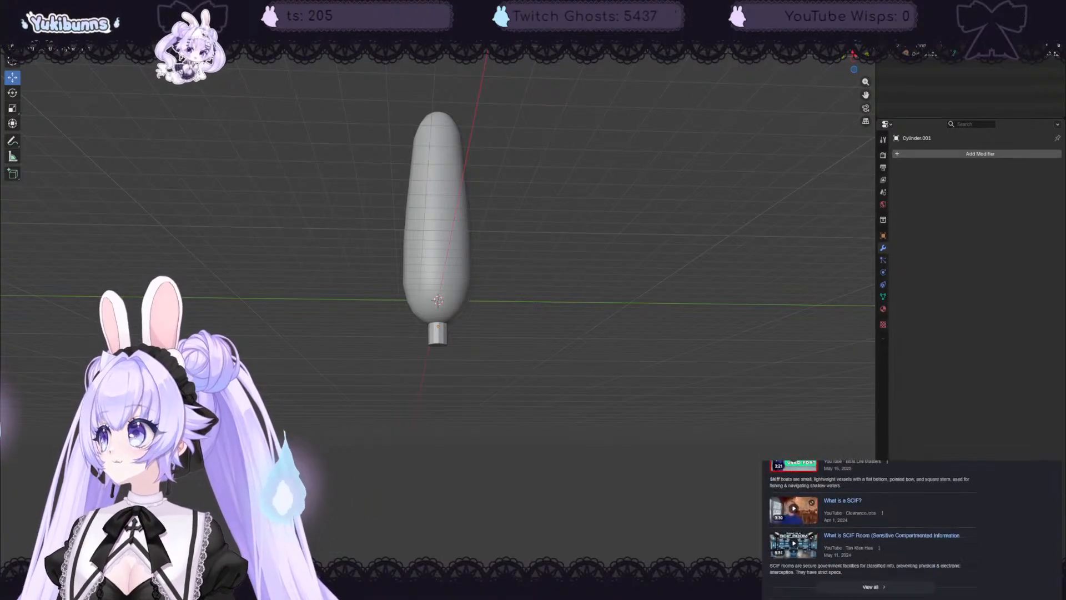
{"action": "scroll", "coordinate": [874, 529], "scroll_direction": "down", "scroll_amount": 3}
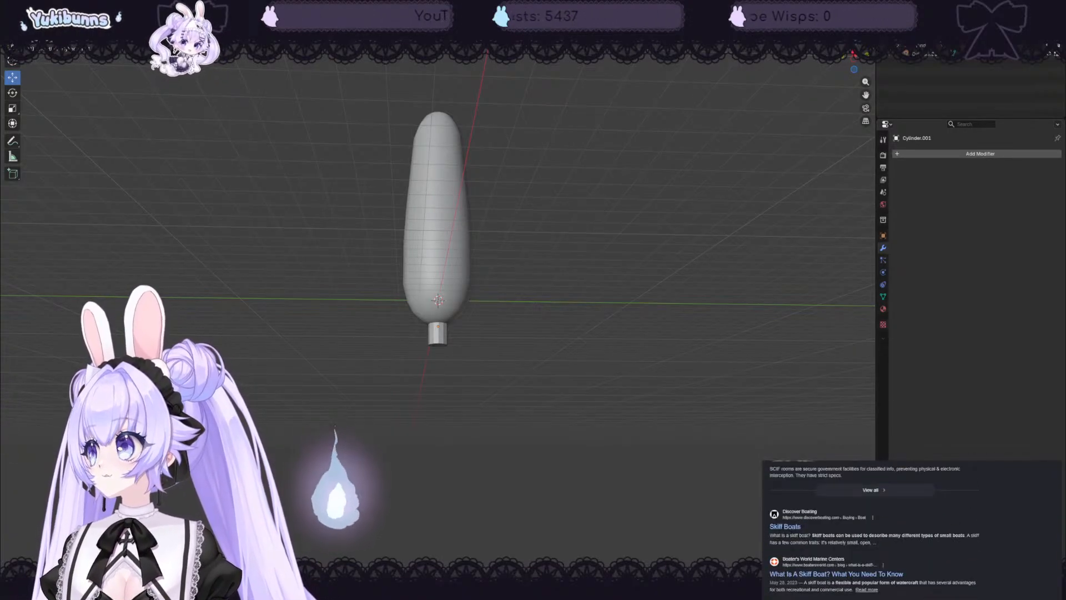
{"action": "scroll", "coordinate": [874, 528], "scroll_direction": "up", "scroll_amount": 3}
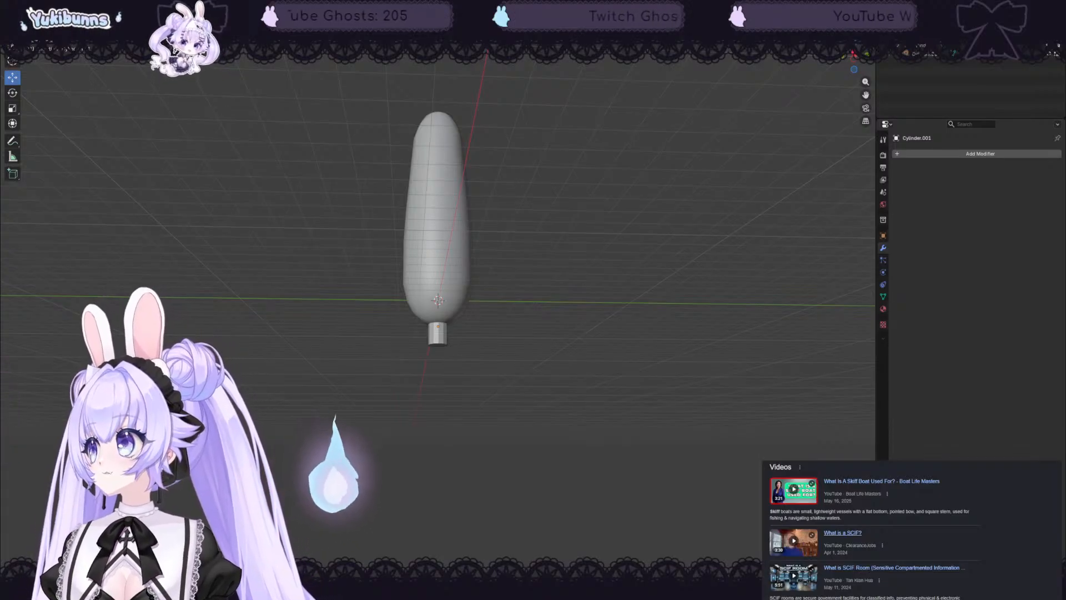
{"action": "left_click", "coordinate": [843, 532]}
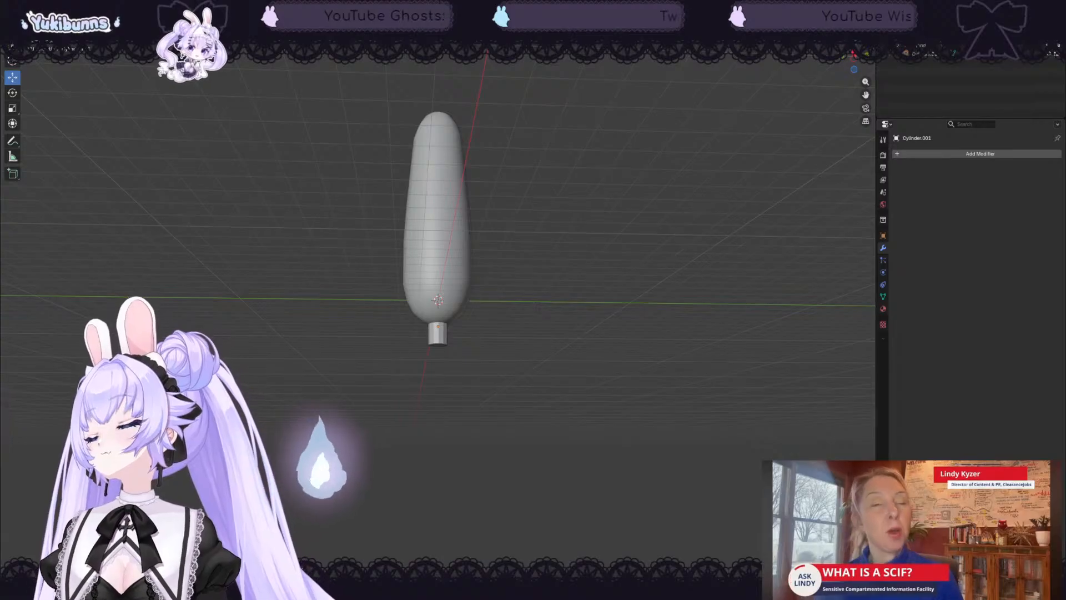
- Hide the rounded elongated body in Blender, leaving only the thin cylindrical stem in view
{"action": "middle_click_drag", "start_coordinate": [538, 194], "coordinate": [535, 229]}
{"action": "scroll", "coordinate": [535, 228], "scroll_direction": "up", "scroll_amount": 2}
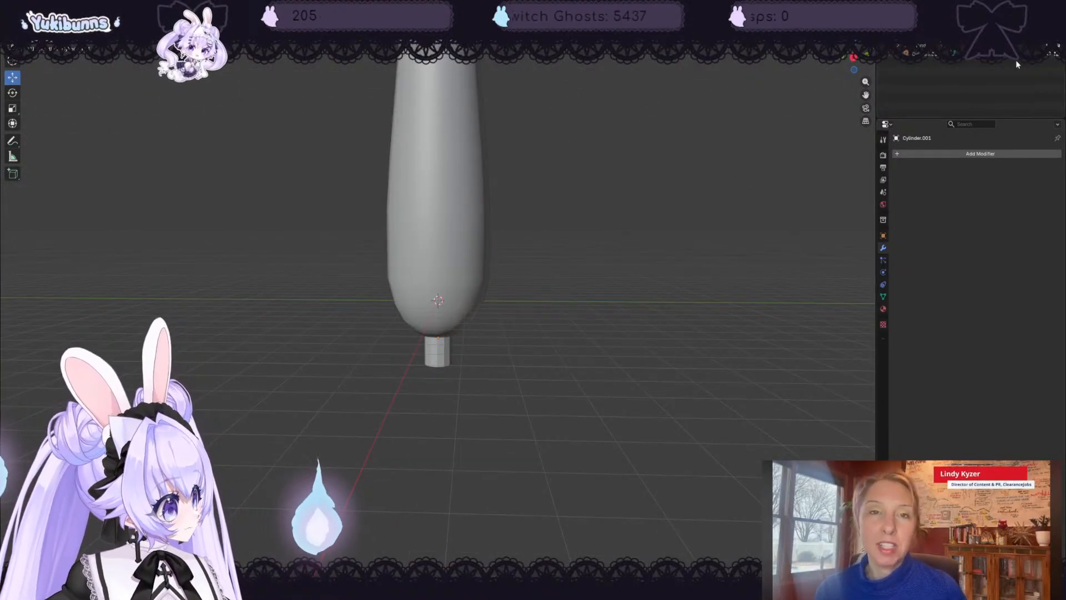
{"action": "left_click", "coordinate": [1048, 46]}
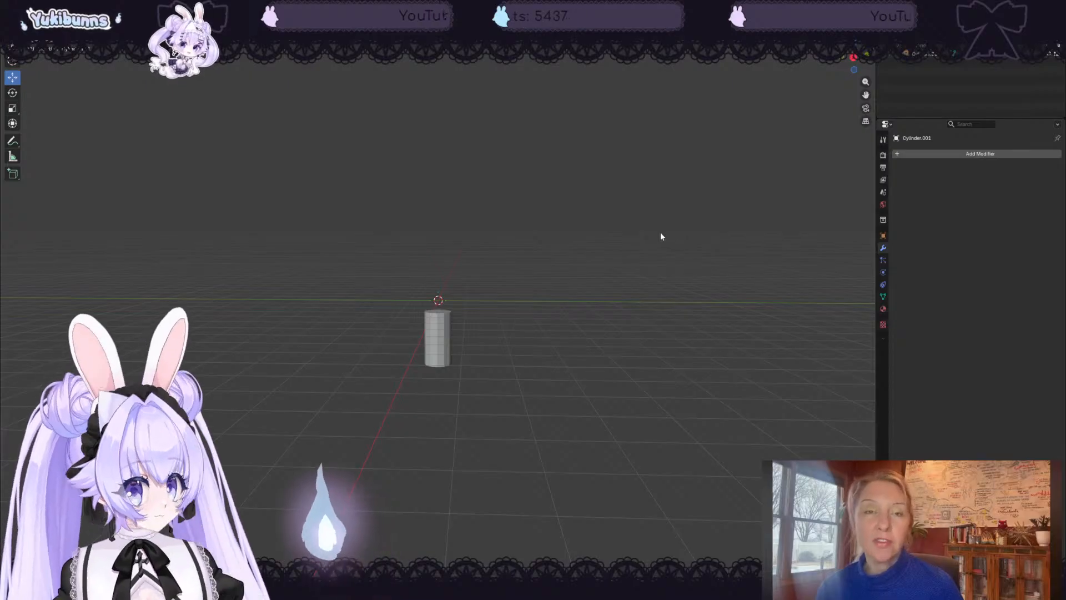
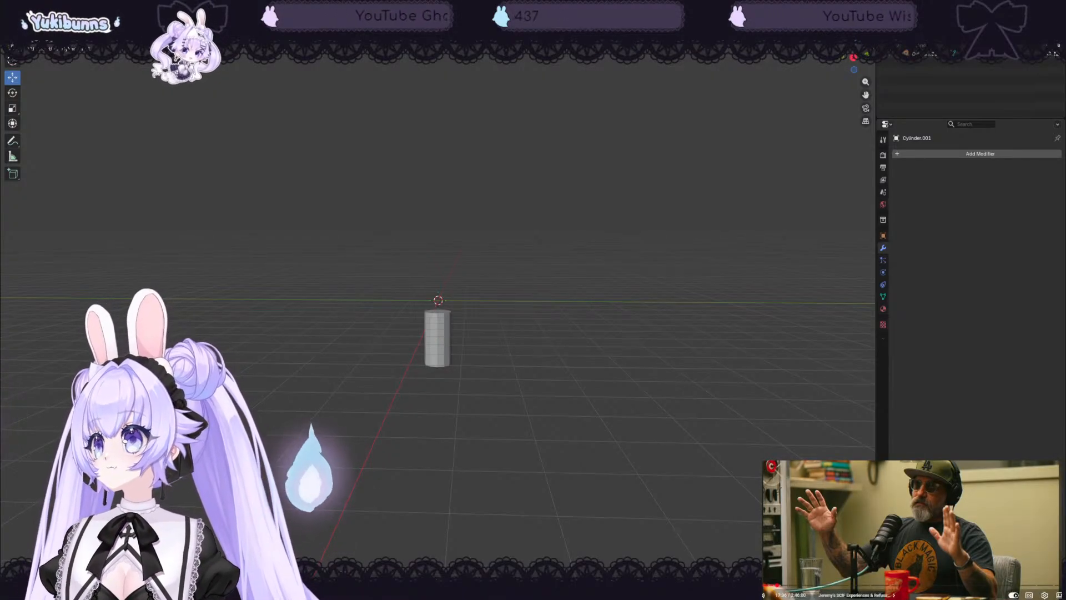
- Look through the YouTube video's description and suggested videos in the browser, and play the Lazy Masquerade video
{"action": "scroll", "coordinate": [911, 530], "scroll_direction": "down", "scroll_amount": 2}
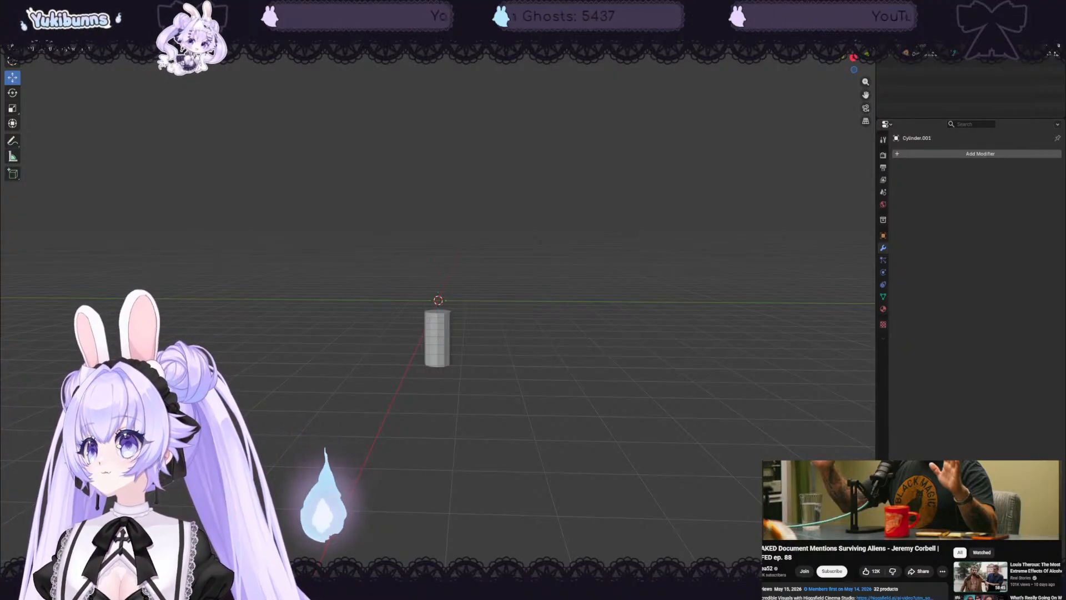
{"action": "scroll", "coordinate": [910, 530], "scroll_direction": "down", "scroll_amount": 4}
{"action": "scroll", "coordinate": [910, 529], "scroll_direction": "up", "scroll_amount": 1}
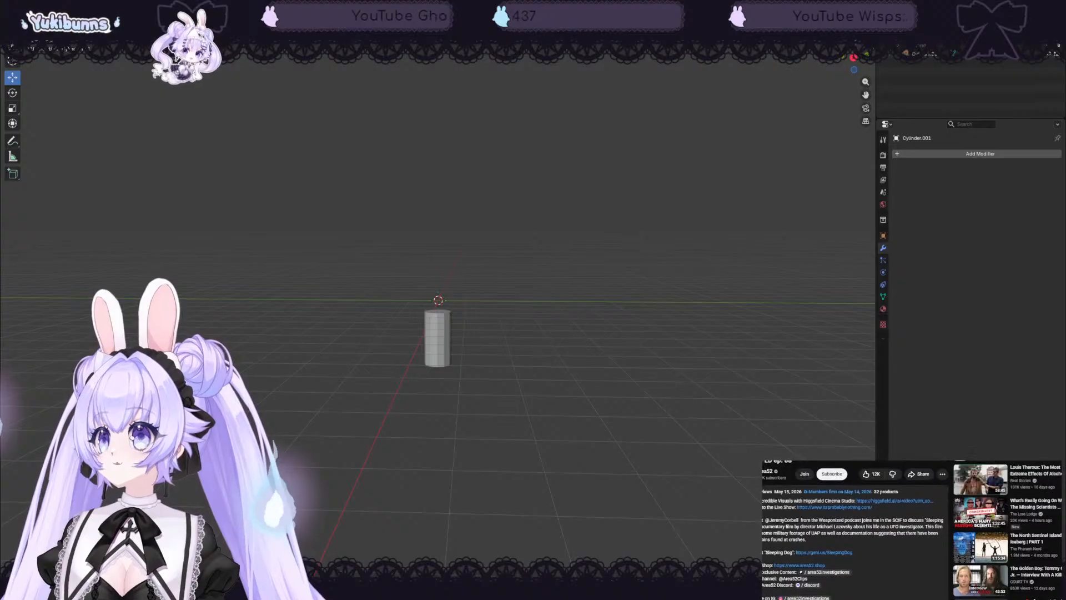
{"action": "scroll", "coordinate": [911, 530], "scroll_direction": "down", "scroll_amount": 1}
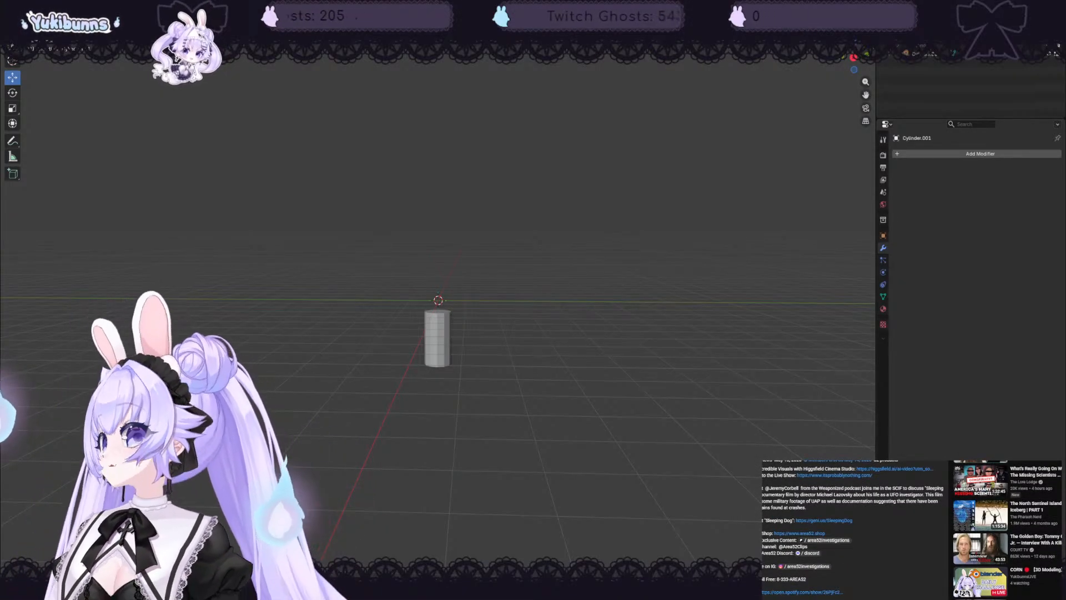
{"action": "scroll", "coordinate": [911, 530], "scroll_direction": "down", "scroll_amount": 4}
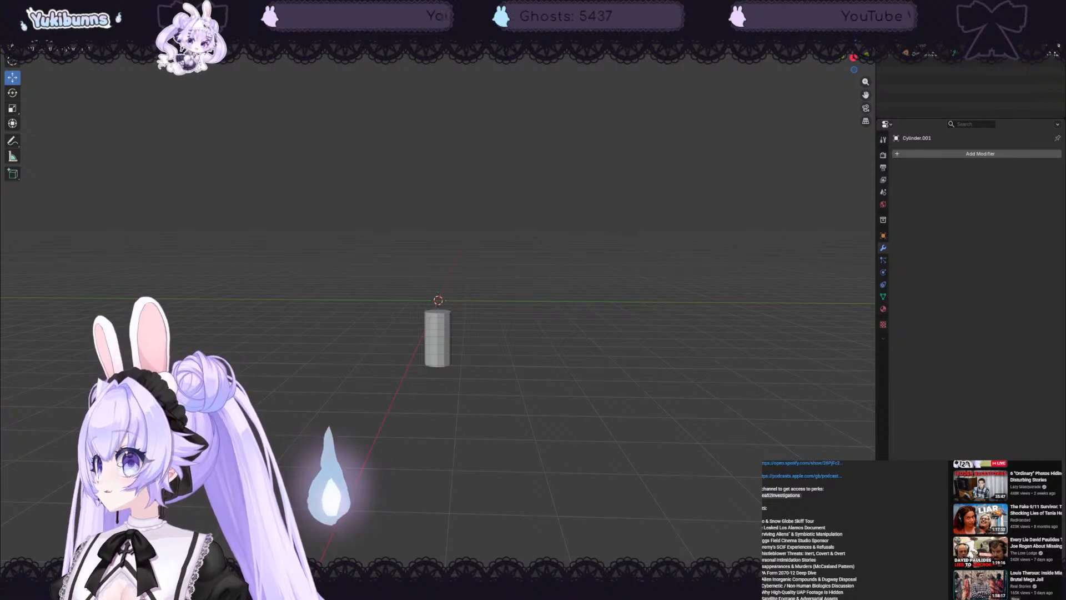
{"action": "scroll", "coordinate": [912, 530], "scroll_direction": "down", "scroll_amount": 1}
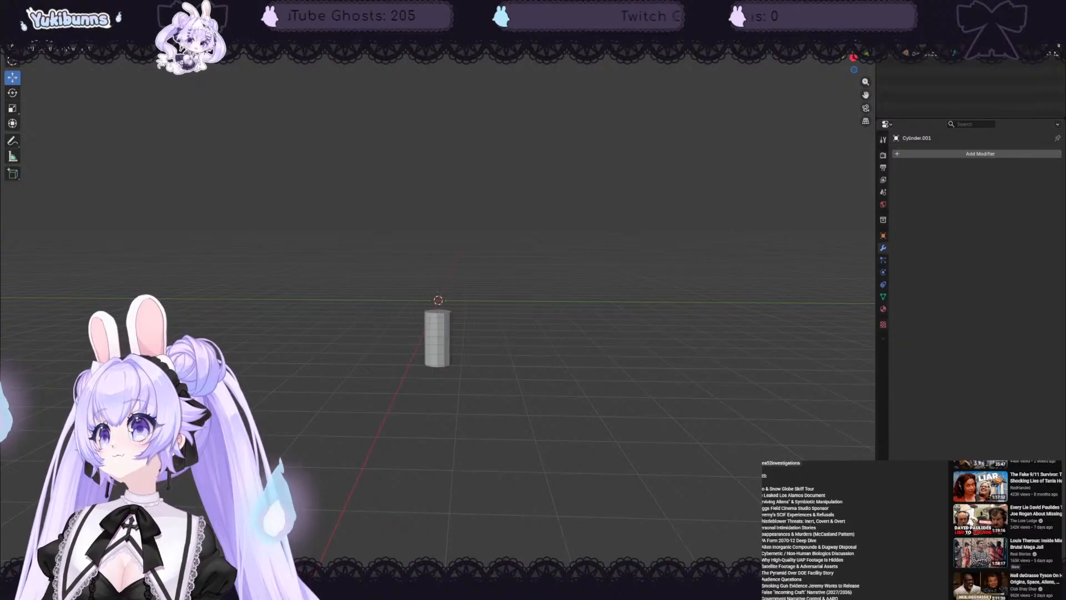
{"action": "scroll", "coordinate": [913, 529], "scroll_direction": "up", "scroll_amount": 2}
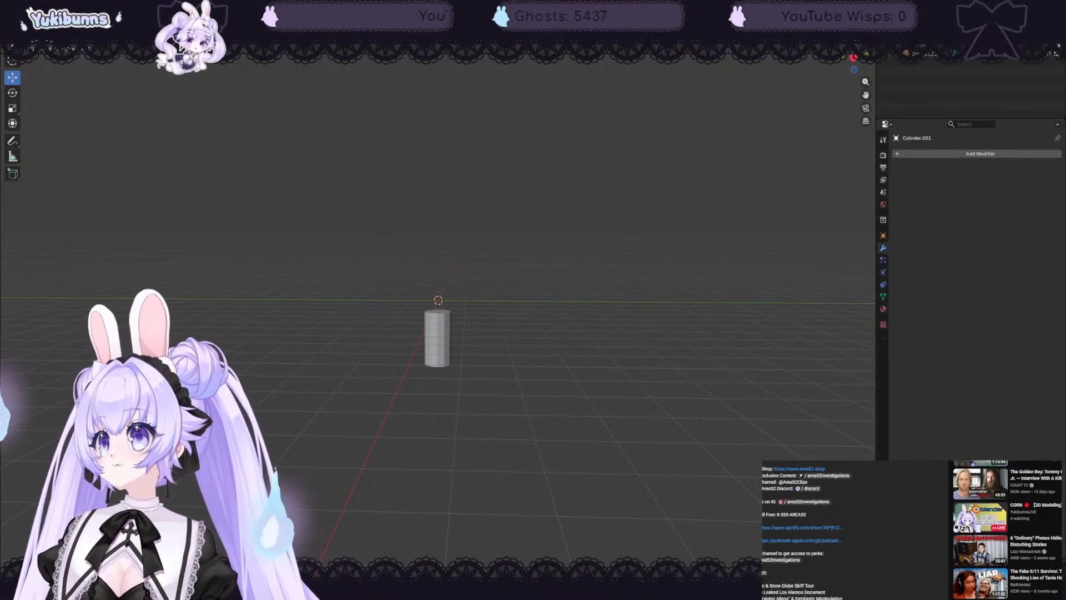
{"action": "scroll", "coordinate": [913, 529], "scroll_direction": "up", "scroll_amount": 1}
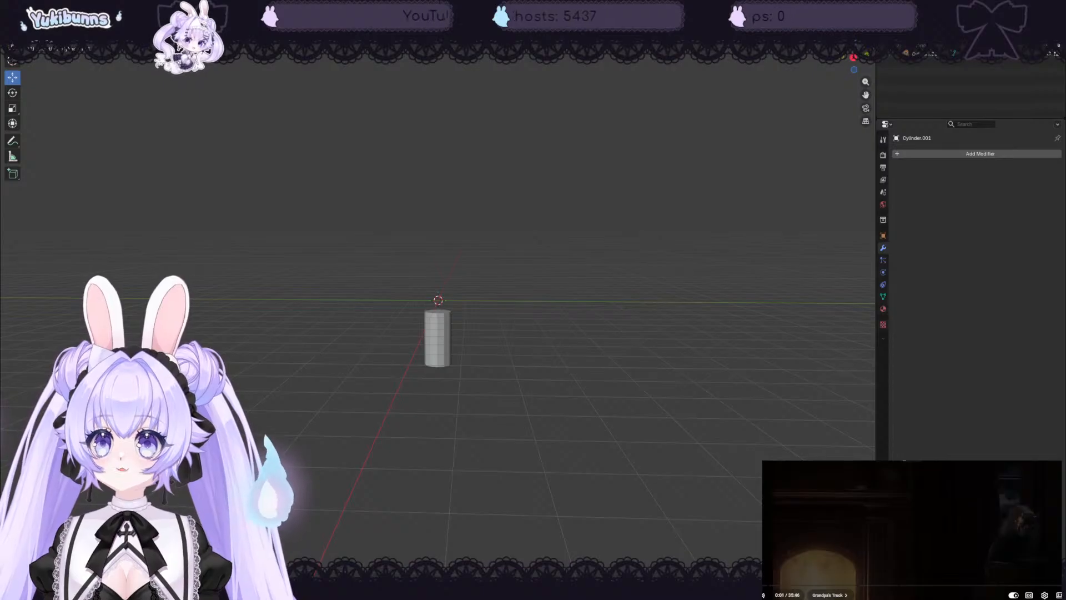
{"action": "left_click", "coordinate": [903, 512]}
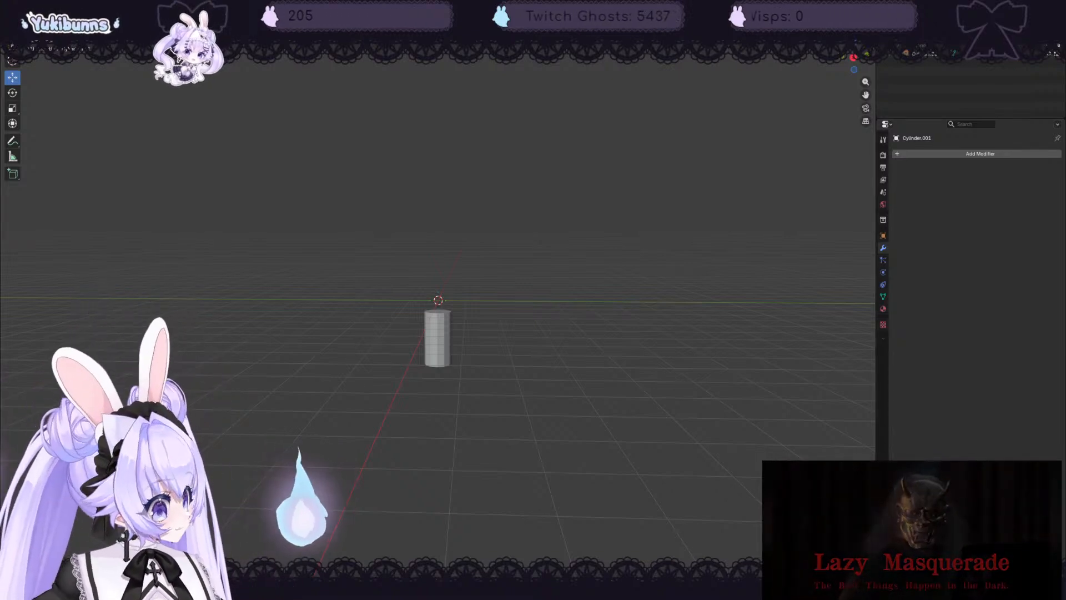
- Add a plane mesh at the world origin in Blender, directly above the stem
{"action": "middle_click_drag", "start_coordinate": [542, 327], "coordinate": [544, 359]}
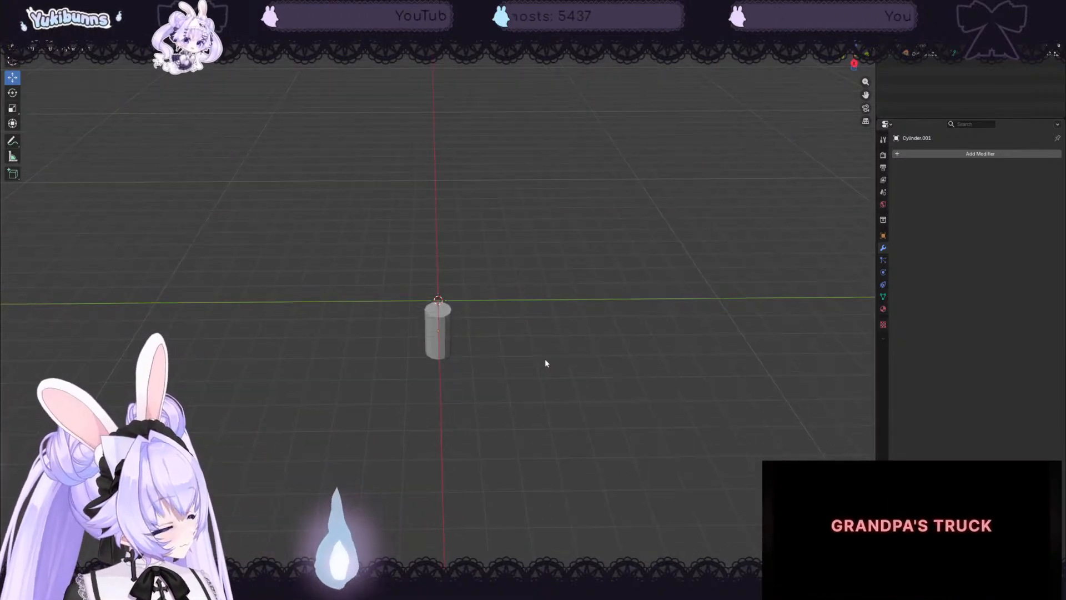
{"action": "key", "text": "shift+a"}
{"action": "mouse_move", "coordinate": [543, 348]}
{"action": "left_click", "coordinate": [584, 349]}
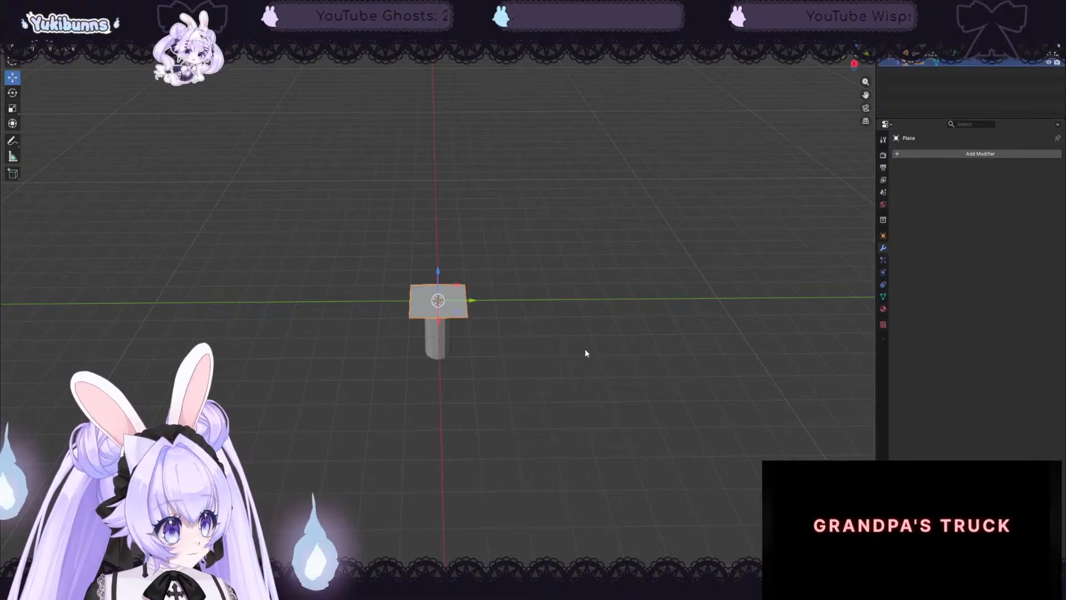
{"action": "scroll", "coordinate": [513, 192], "scroll_direction": "up", "scroll_amount": 5}
{"action": "middle_click_drag", "start_coordinate": [566, 202], "coordinate": [555, 225]}
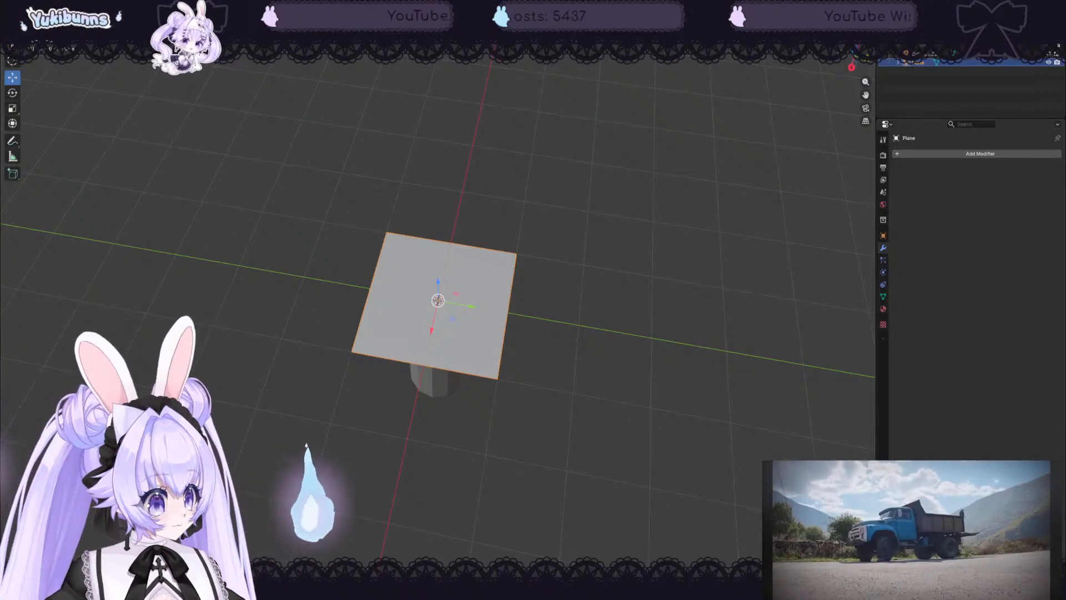
{"action": "middle_click_drag", "start_coordinate": [634, 234], "coordinate": [639, 213]}
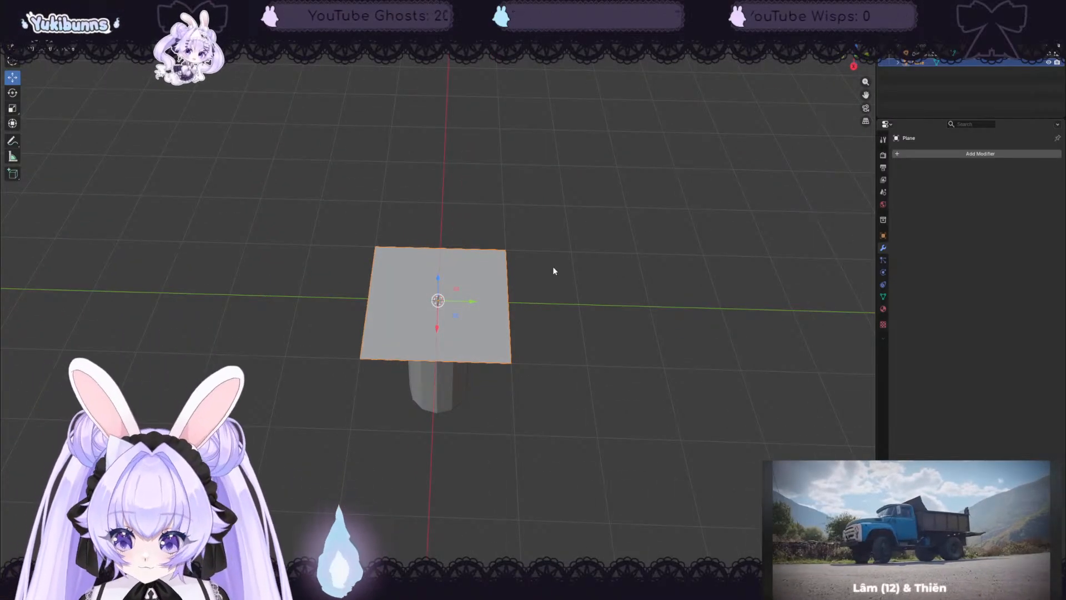
- Enter Edit Mode on the plane and subdivide it twice into a 4 by 4 grid of faces
{"action": "key", "text": "Tab"}
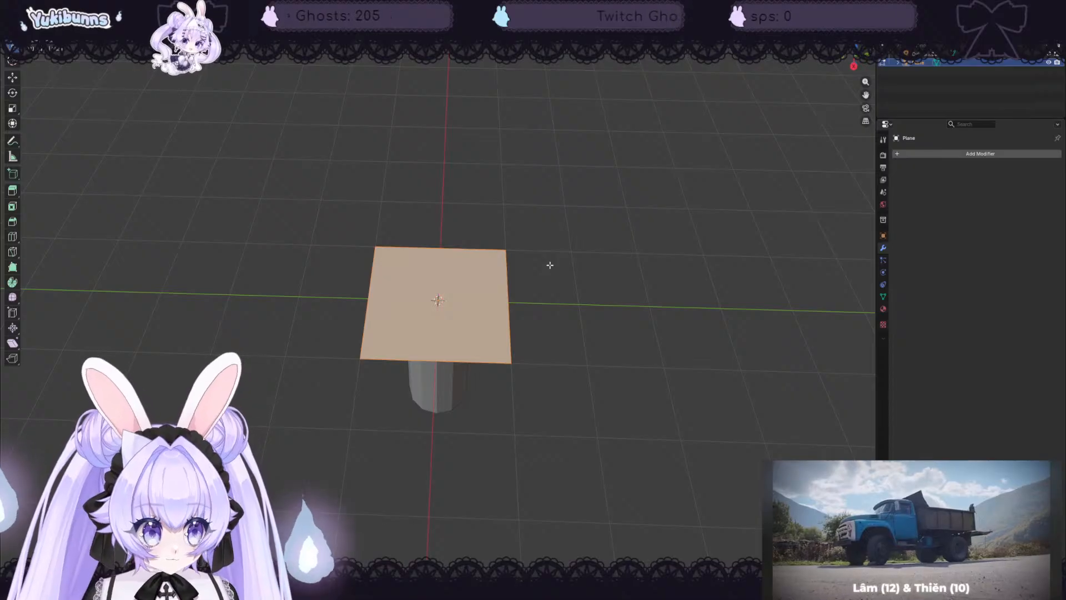
{"action": "right_click", "coordinate": [549, 264]}
{"action": "left_click", "coordinate": [542, 264]}
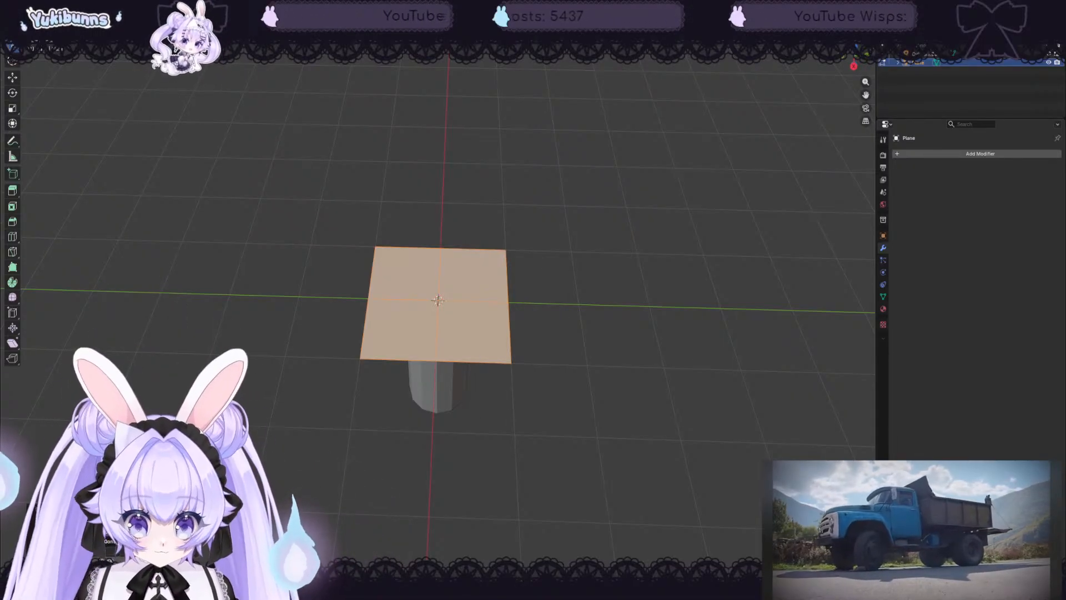
{"action": "key", "text": "shift+r"}
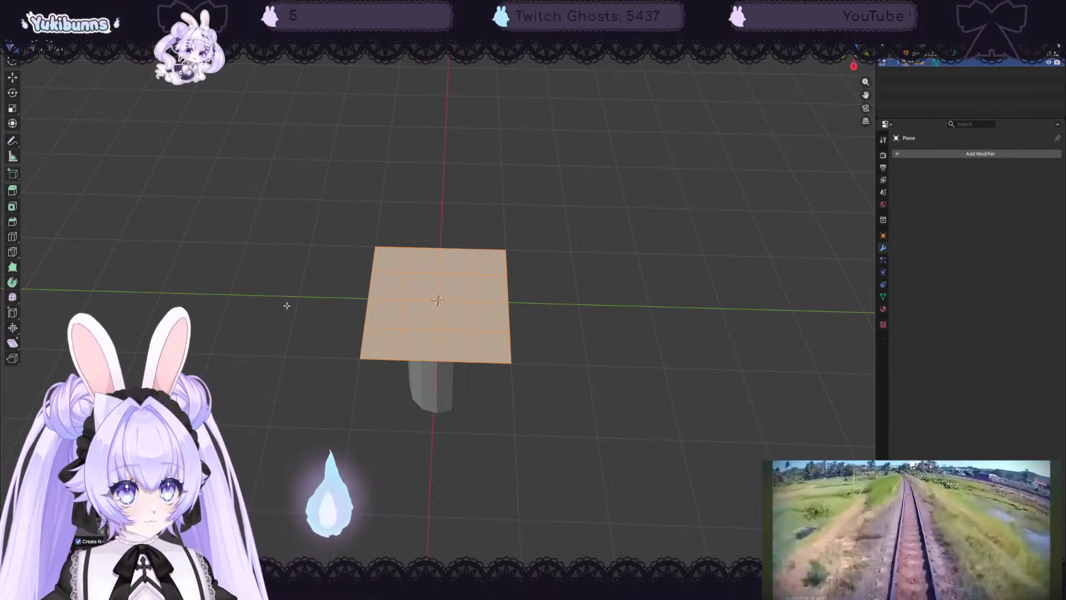
{"action": "left_click", "coordinate": [140, 521]}
{"action": "left_click", "coordinate": [140, 522]}
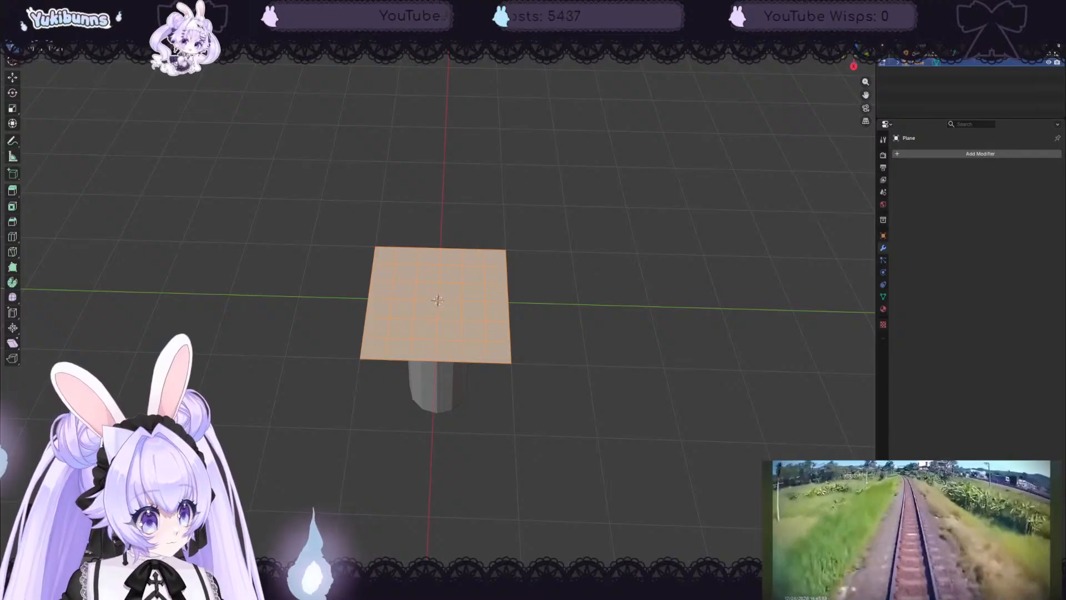
{"action": "left_click", "coordinate": [82, 522]}
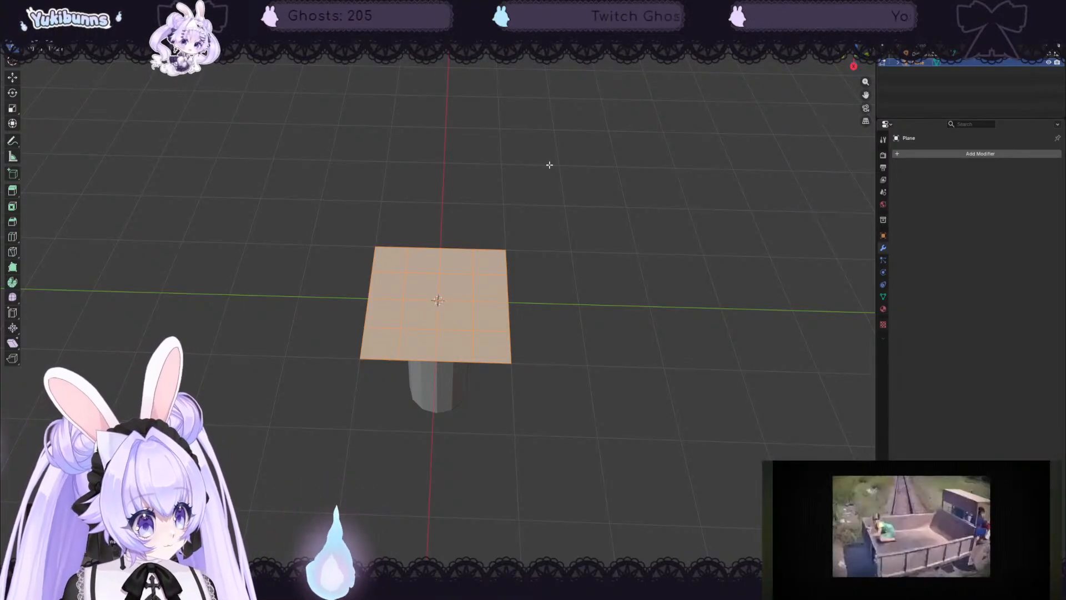
- Select the two middle faces of the plane's far row and move them outward along the X axis, giving that end angled corners
{"action": "mouse_move", "coordinate": [547, 164]}
{"action": "middle_mouse_down"}
{"action": "mouse_move", "coordinate": [509, 169]}
{"action": "mouse_move", "coordinate": [535, 176]}
{"action": "middle_mouse_up"}
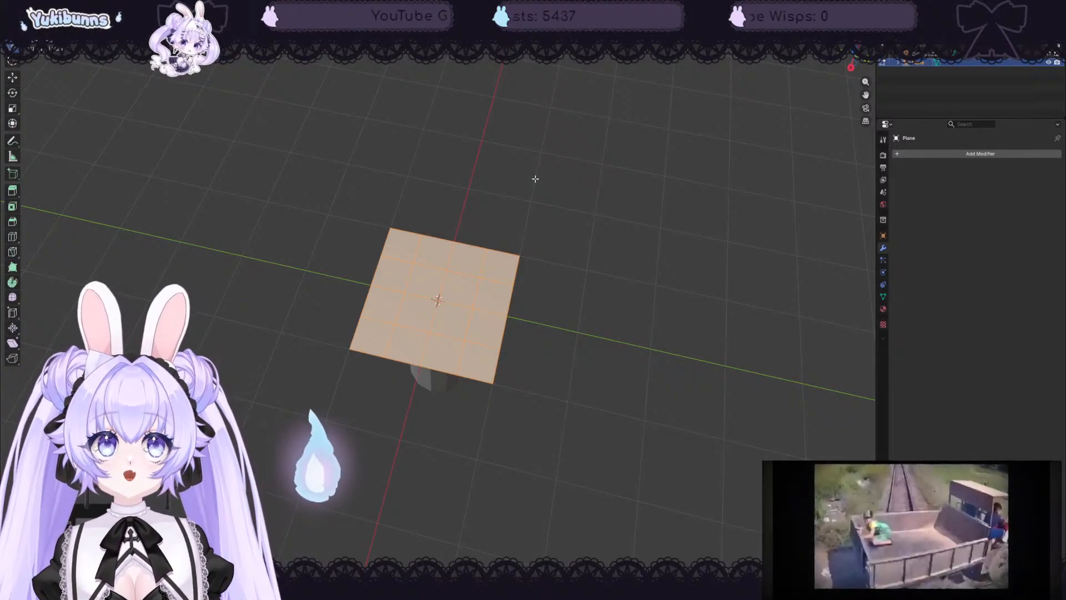
{"action": "scroll", "coordinate": [460, 240], "scroll_direction": "up", "scroll_amount": 1}
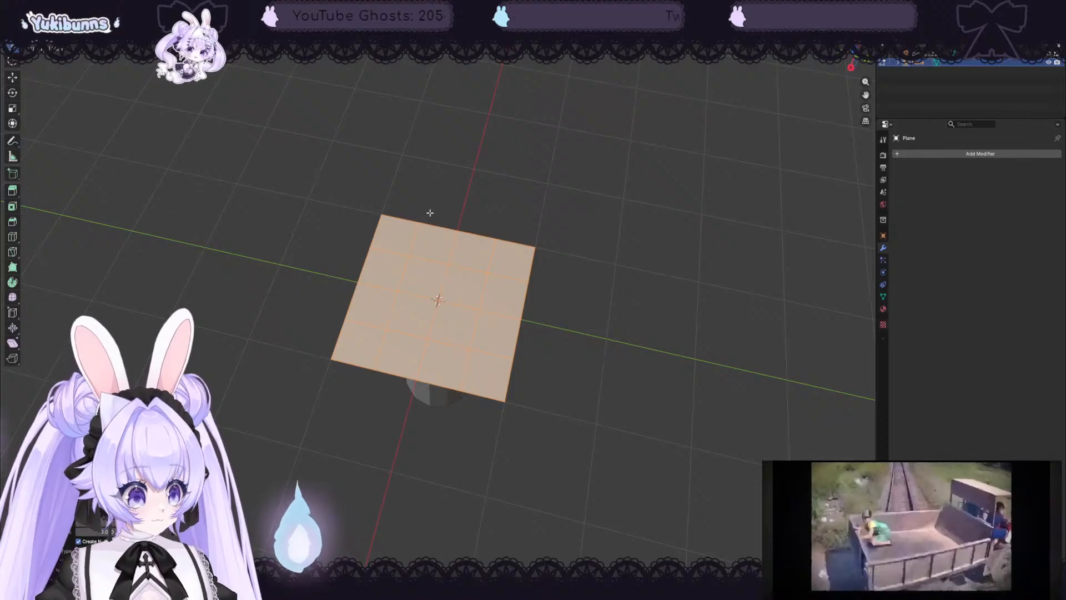
{"action": "left_click_drag", "start_coordinate": [464, 214], "coordinate": [432, 230]}
{"action": "left_click", "coordinate": [12, 78]}
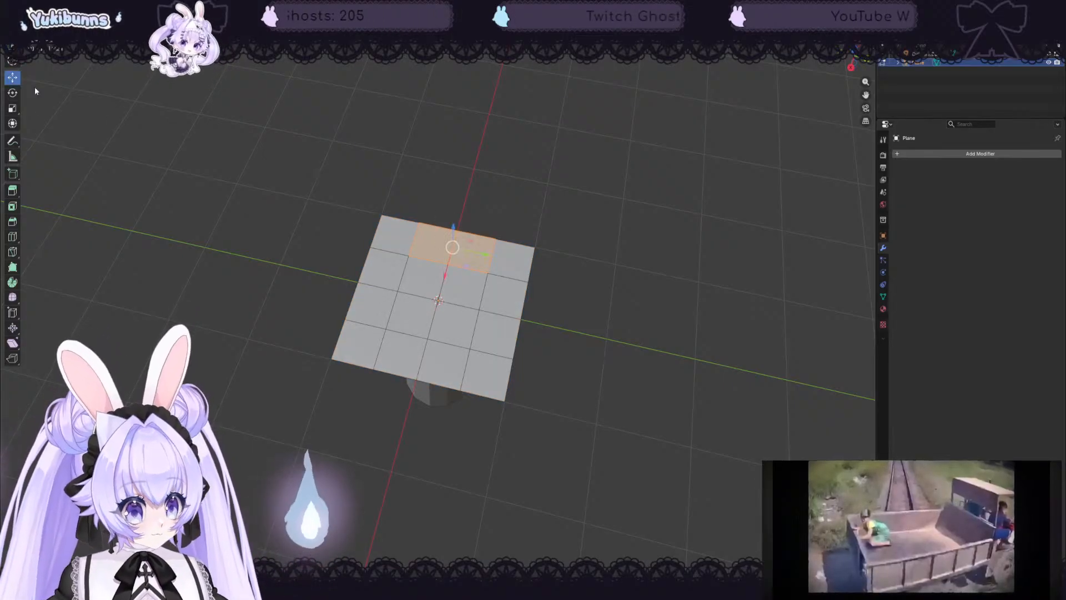
{"action": "middle_click_drag", "start_coordinate": [453, 247], "coordinate": [489, 255]}
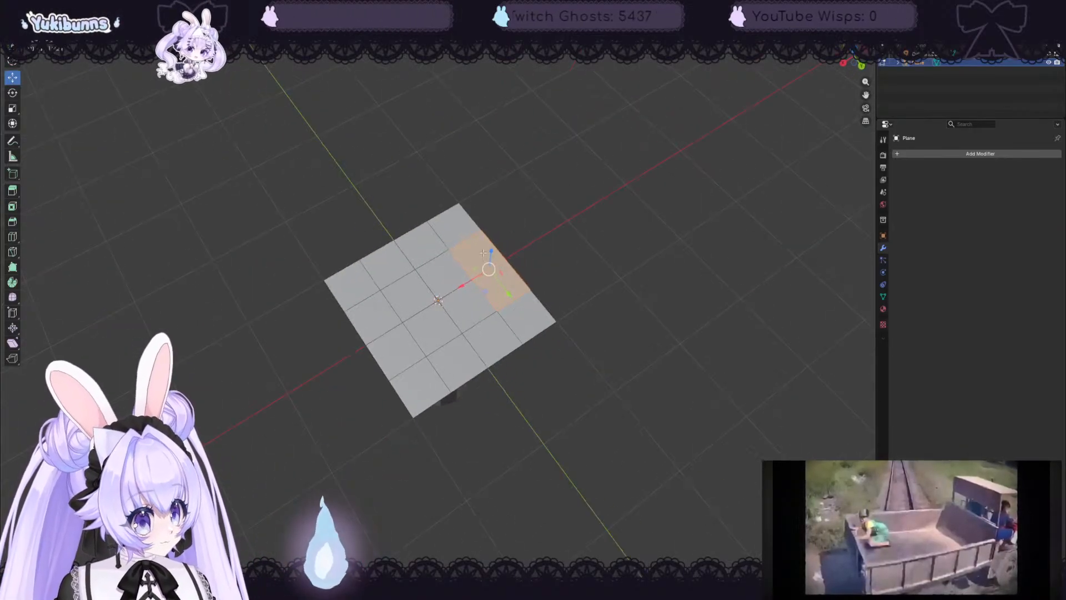
{"action": "left_click_drag", "start_coordinate": [477, 272], "coordinate": [481, 269]}
{"action": "middle_click_drag", "start_coordinate": [481, 268], "coordinate": [635, 318]}
{"action": "key", "text": "KP_7"}
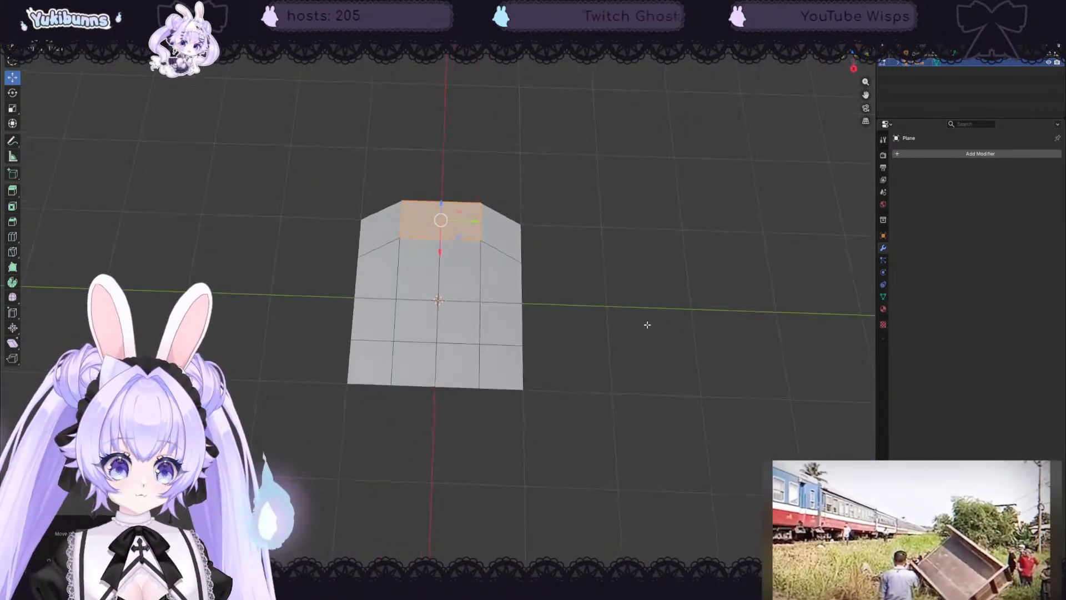
- Switch to vertex selection and move the middle vertex of the plane's far edge outward along X to form a pointed tip
{"action": "left_click_drag", "start_coordinate": [386, 288], "coordinate": [495, 412]}
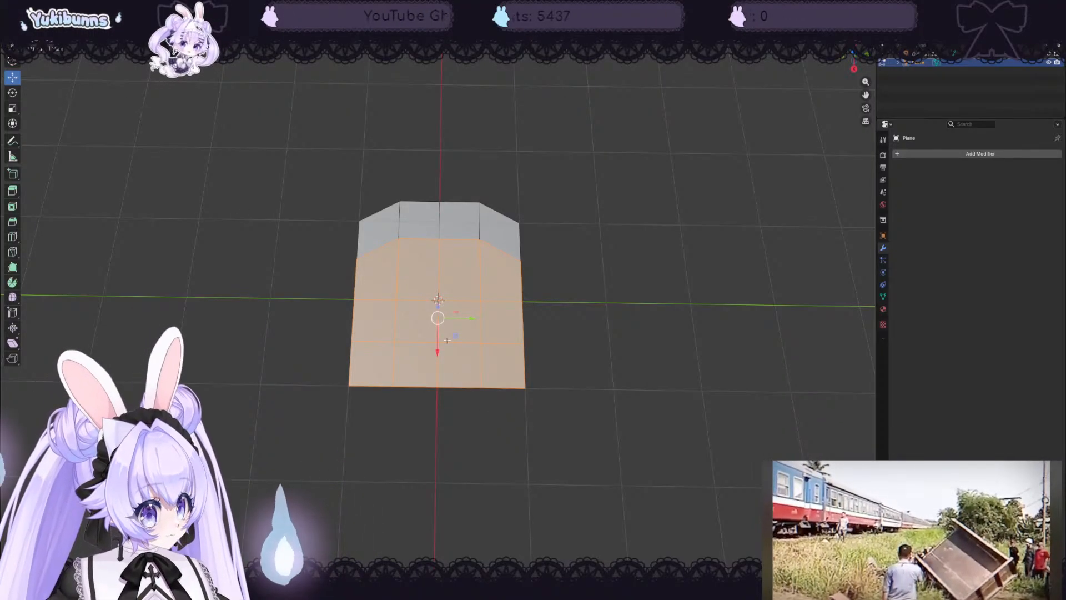
{"action": "left_click_drag", "start_coordinate": [402, 444], "coordinate": [462, 311]}
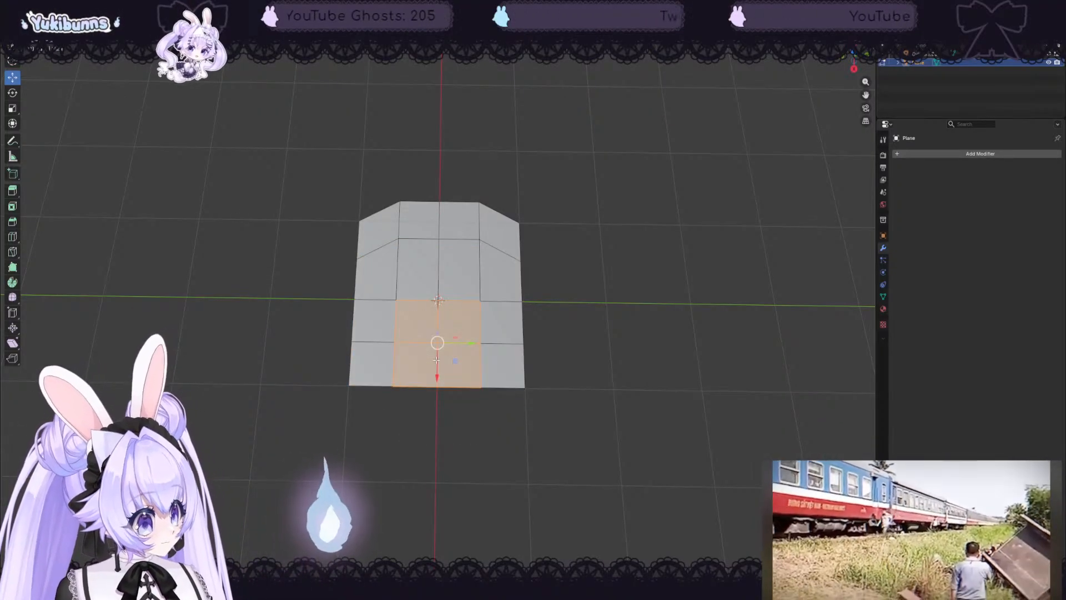
{"action": "mouse_move", "coordinate": [437, 361]}
{"action": "left_mouse_down"}
{"action": "mouse_move", "coordinate": [436, 378]}
{"action": "mouse_move", "coordinate": [431, 369]}
{"action": "left_mouse_up"}
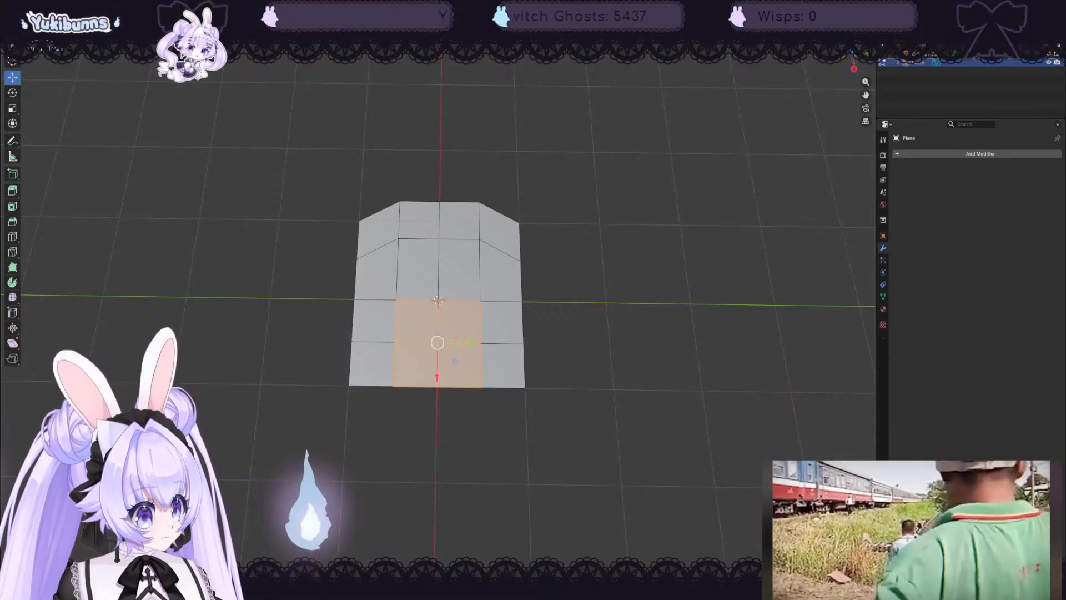
{"action": "key", "text": "1"}
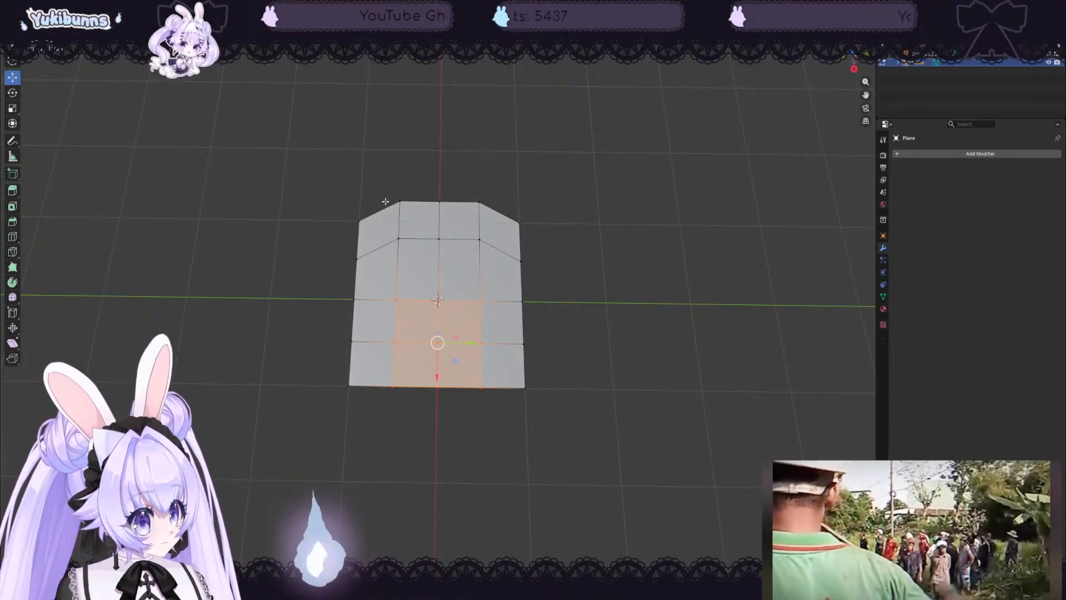
{"action": "left_click_drag", "start_coordinate": [421, 179], "coordinate": [438, 200]}
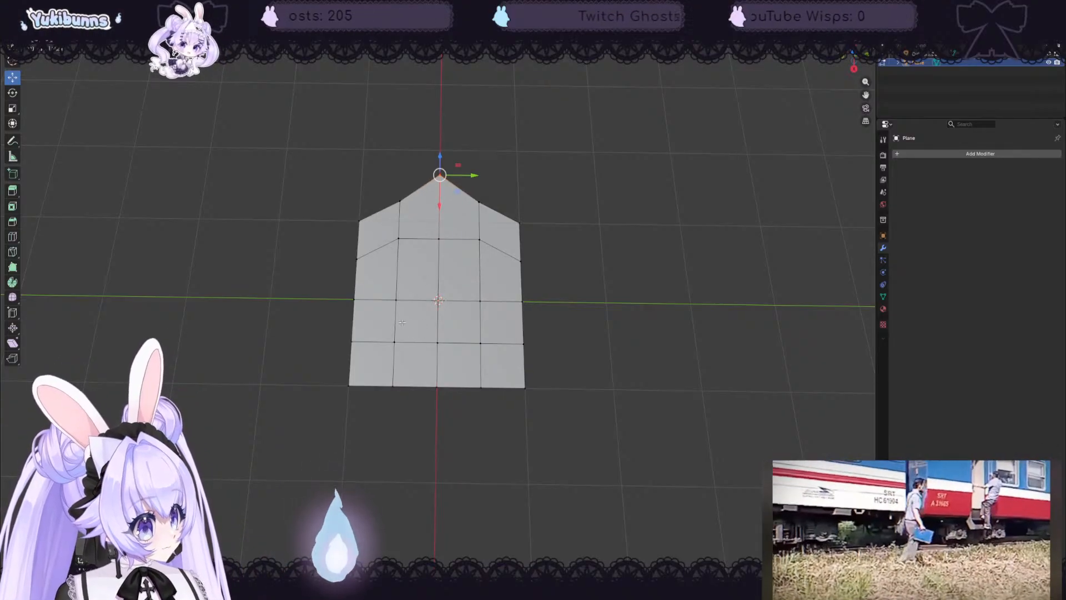
- Move the three middle vertices of the plane's near edge outward along X, giving the blunt end angled corners
{"action": "left_click_drag", "start_coordinate": [392, 376], "coordinate": [502, 403]}
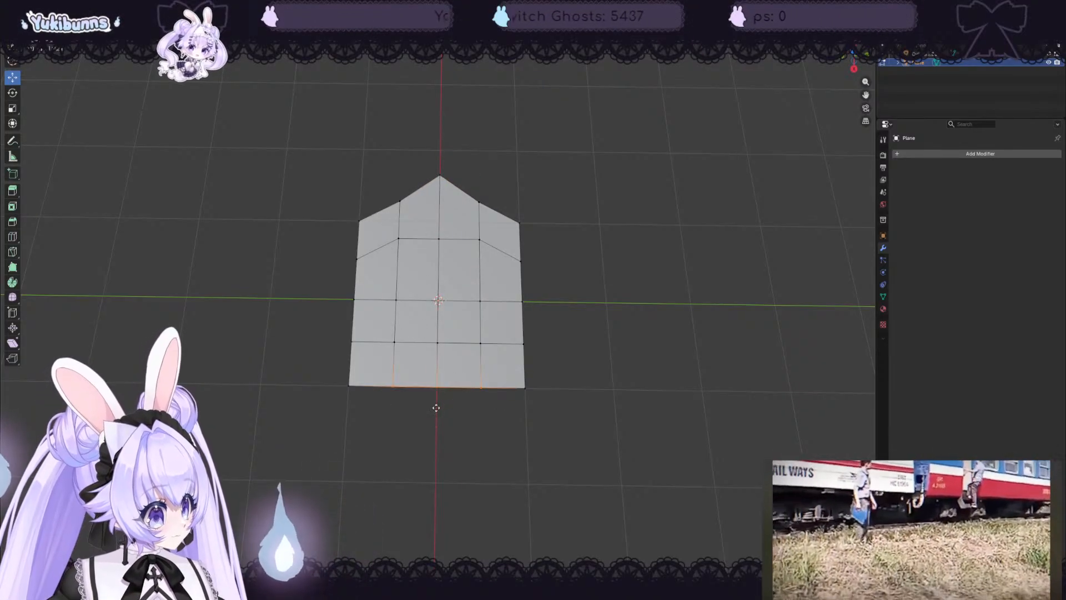
{"action": "left_click_drag", "start_coordinate": [436, 436], "coordinate": [432, 546], "text": "shift"}
{"action": "middle_click_drag", "start_coordinate": [431, 557], "coordinate": [588, 443]}
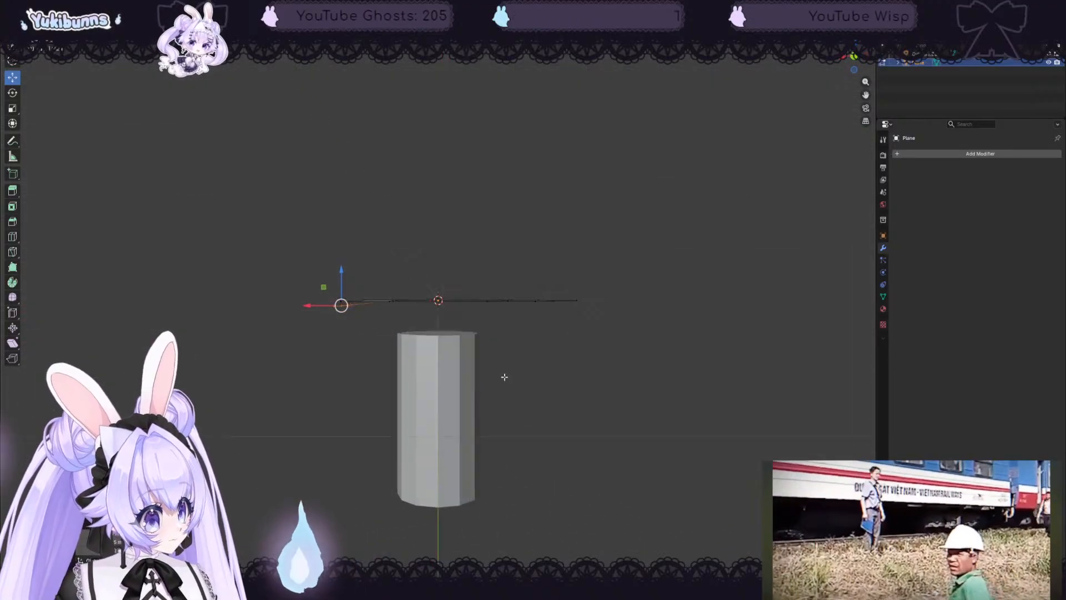
{"action": "middle_click_drag", "start_coordinate": [504, 377], "coordinate": [509, 379]}
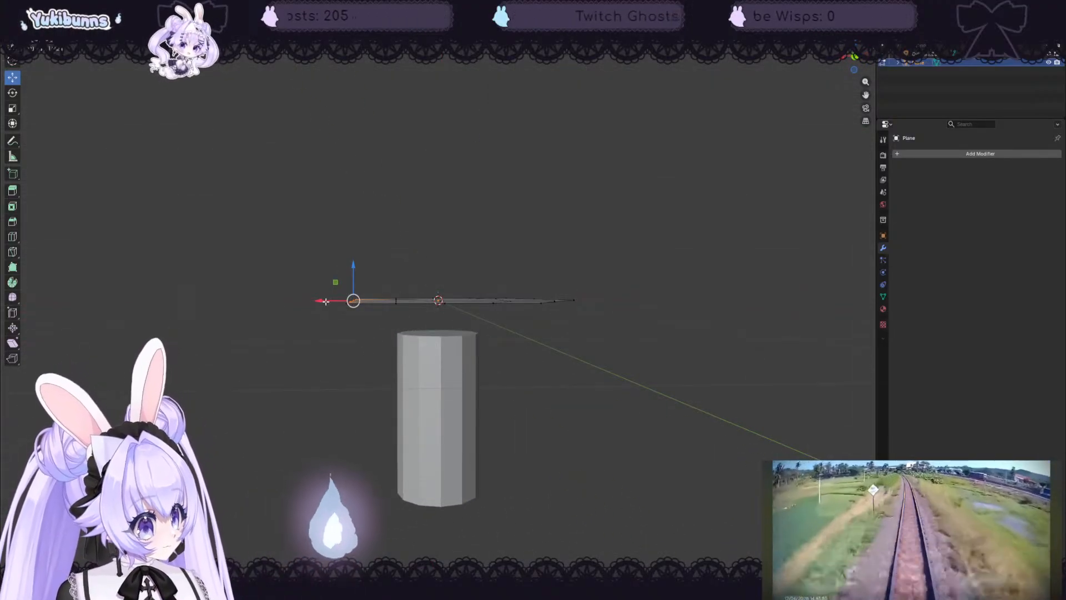
{"action": "middle_click_drag", "start_coordinate": [326, 301], "coordinate": [549, 441]}
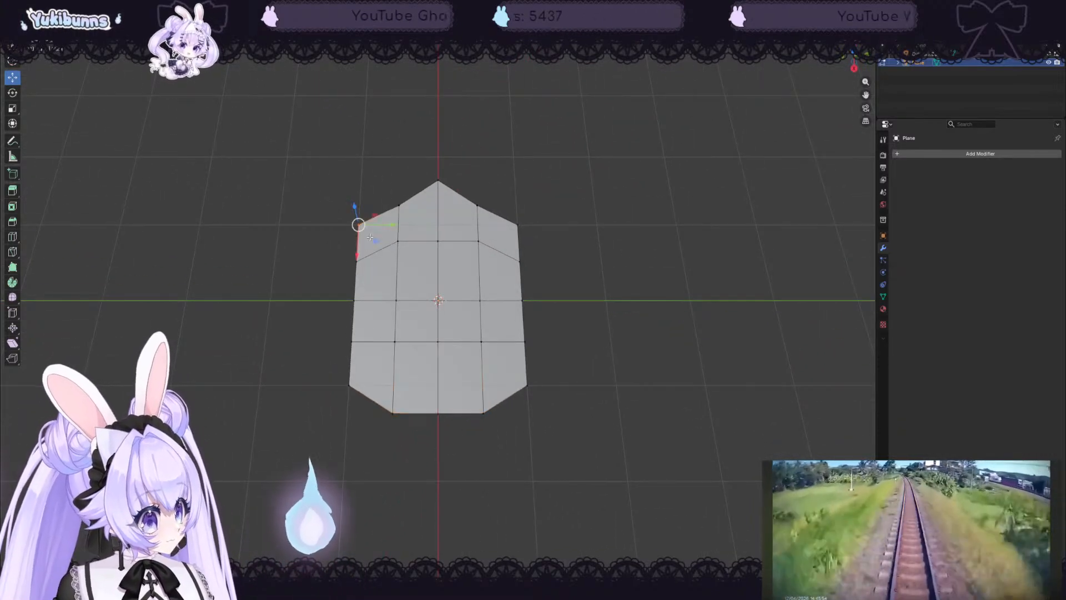
- Pull the two outer corner vertices at the pointed end toward the centre along X, and shift the next row's inner vertices slightly the same way
{"action": "left_click", "coordinate": [518, 227], "text": "shift"}
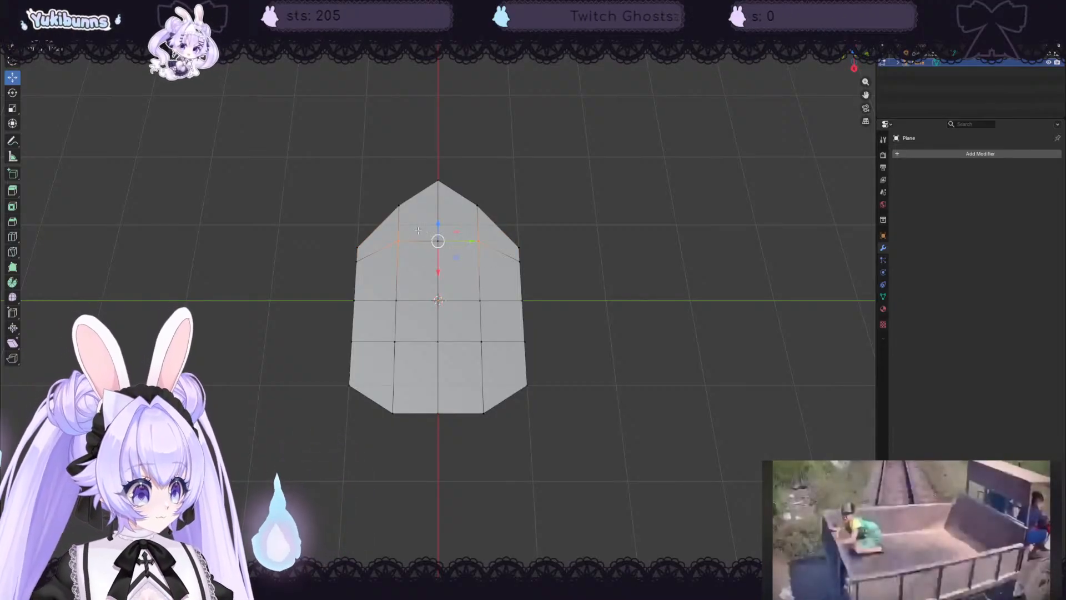
{"action": "left_click_drag", "start_coordinate": [439, 269], "coordinate": [439, 282], "text": "shift"}
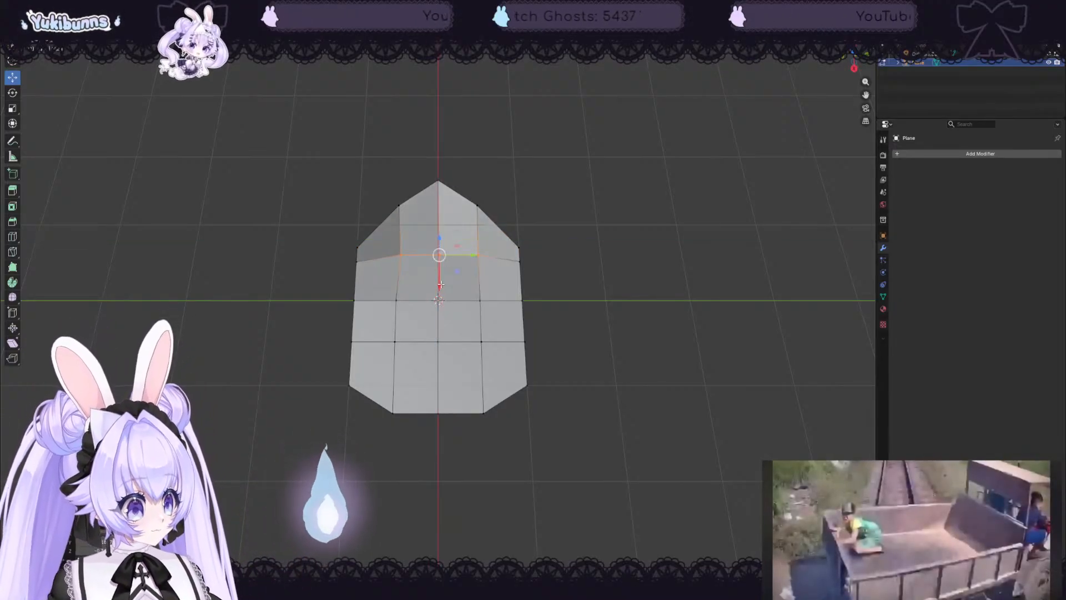
{"action": "key", "text": "ctrl+z"}
{"action": "middle_click_drag", "start_coordinate": [649, 303], "coordinate": [533, 271]}
{"action": "left_click_drag", "start_coordinate": [469, 306], "coordinate": [459, 300]}
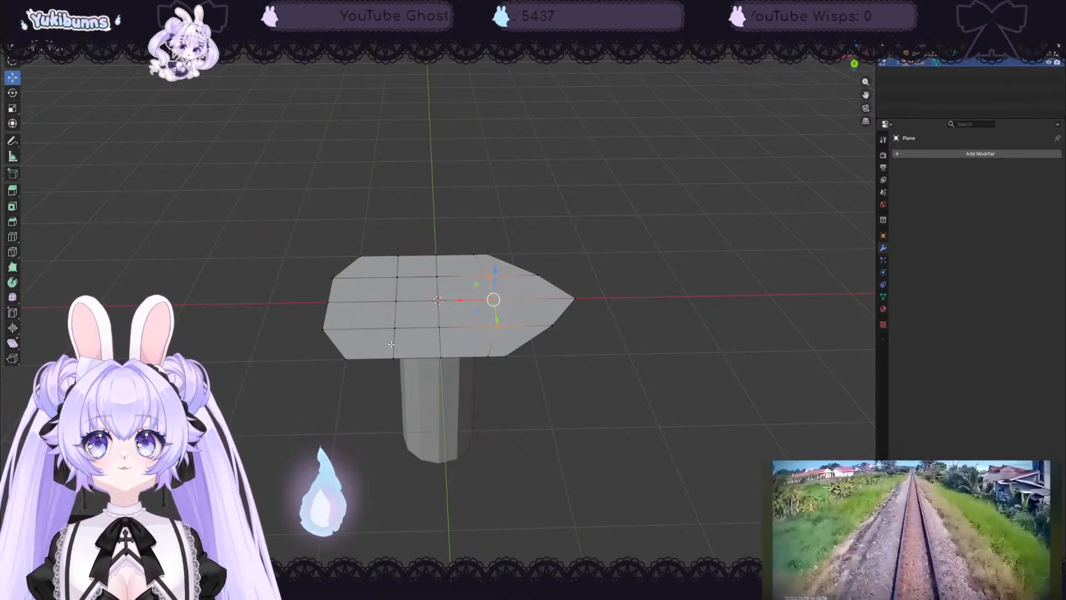
- Select the two outer corner vertices at the blunt end and move them toward the centre along X
{"action": "left_click", "coordinate": [360, 256]}
{"action": "left_click_drag", "start_coordinate": [340, 355], "coordinate": [366, 384], "text": "shift"}
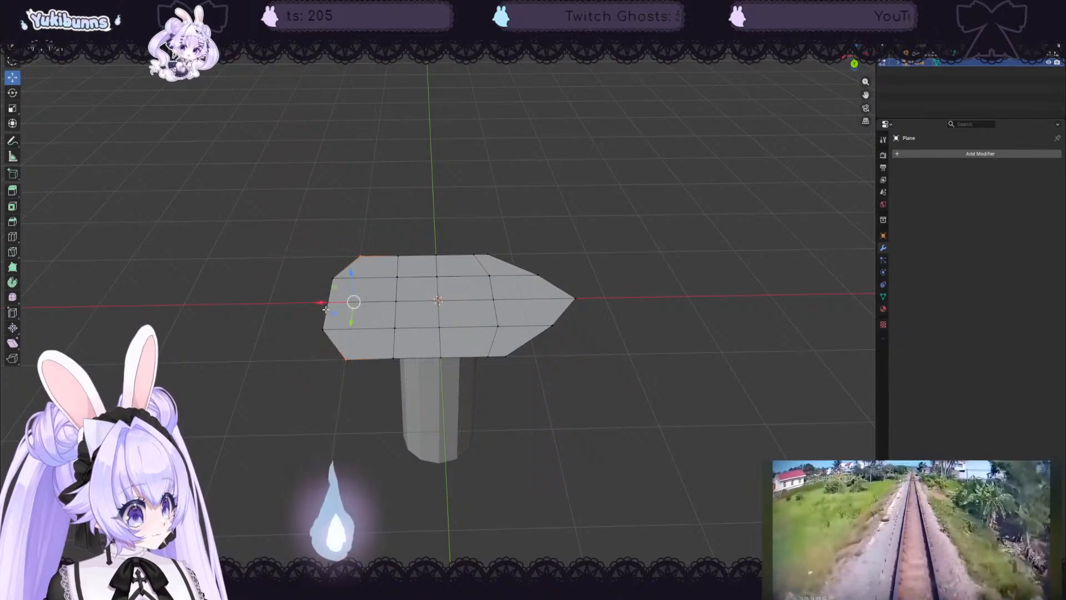
{"action": "left_click_drag", "start_coordinate": [322, 303], "coordinate": [338, 303]}
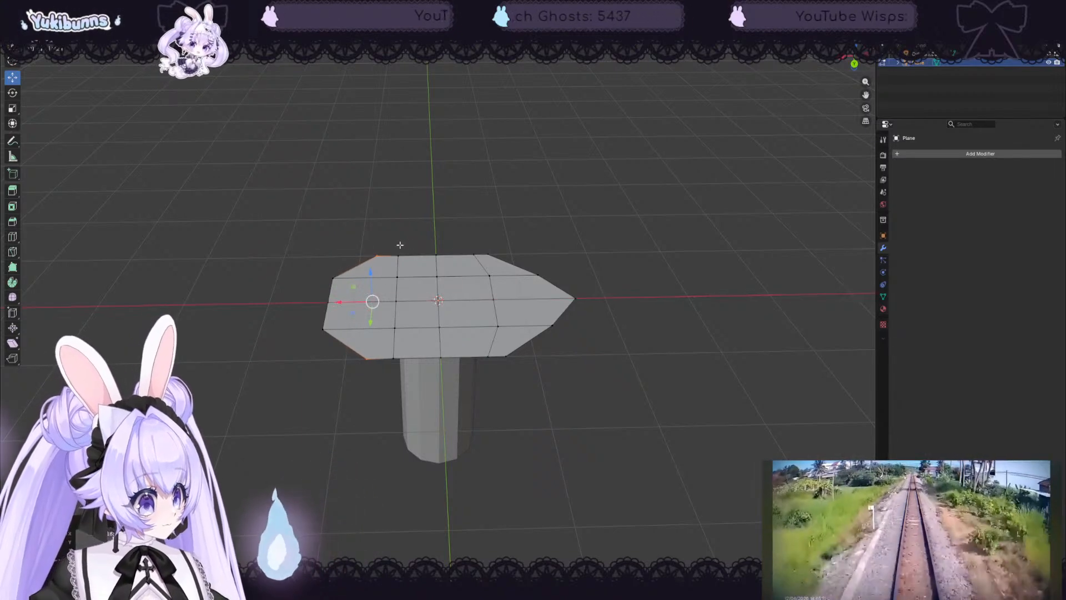
- Move the two side vertices of the row next to the blunt end toward the centre along X
{"action": "left_click", "coordinate": [398, 251]}
{"action": "middle_click_drag", "start_coordinate": [624, 343], "coordinate": [731, 392]}
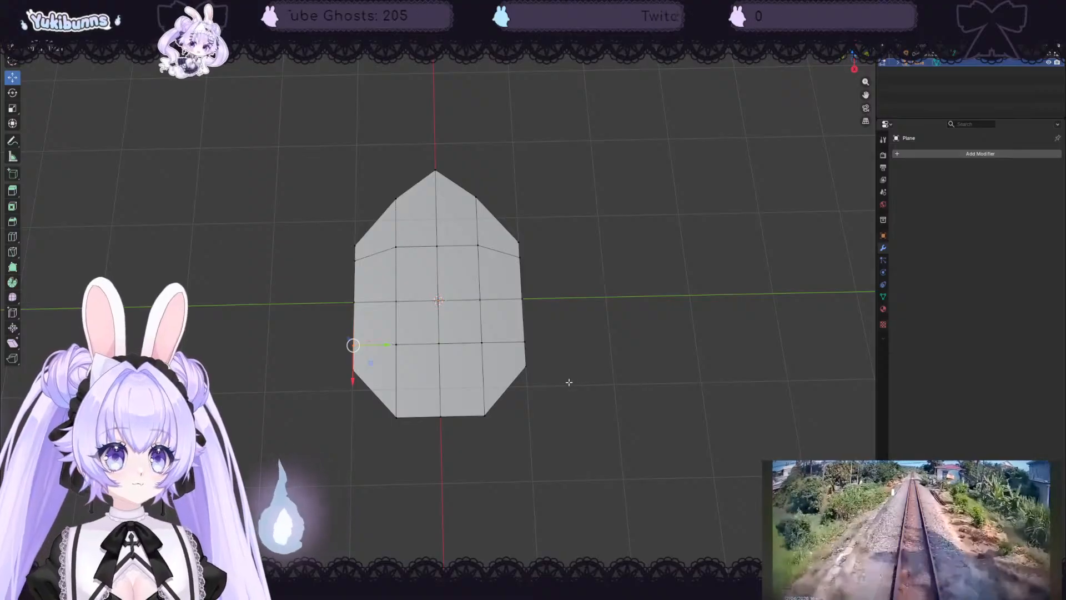
{"action": "left_click", "coordinate": [516, 342], "text": "alt"}
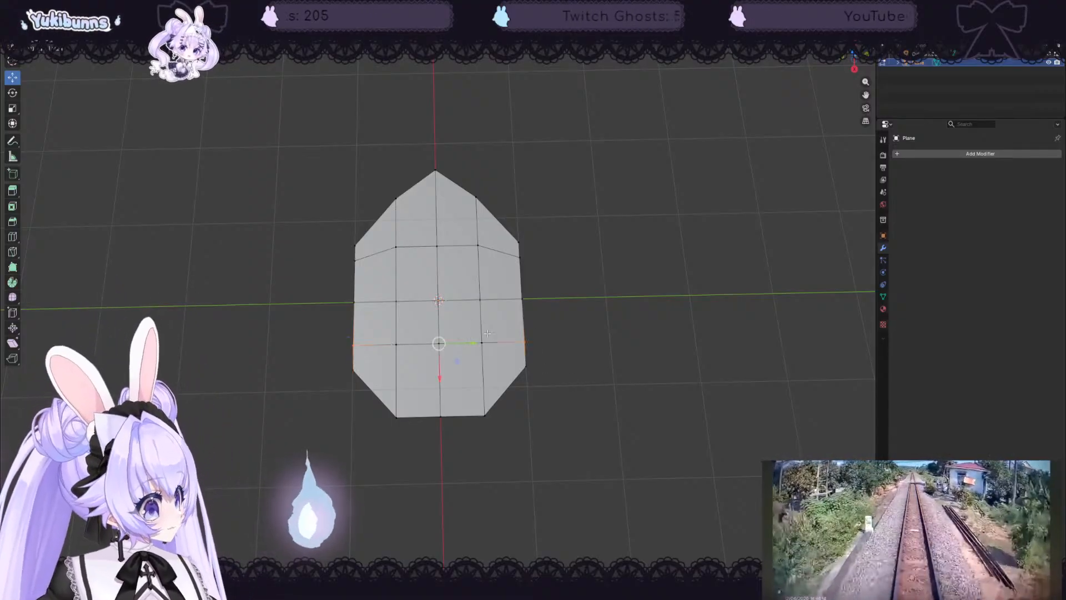
{"action": "middle_click_drag", "start_coordinate": [598, 328], "coordinate": [372, 305]}
{"action": "left_click_drag", "start_coordinate": [376, 310], "coordinate": [396, 309]}
- Try moving the side vertices near the pointed end toward the centre, and the outer corner pair toward the tip along X
{"action": "mouse_move", "coordinate": [469, 252]}
{"action": "left_mouse_down"}
{"action": "mouse_move", "coordinate": [500, 358]}
{"action": "mouse_move", "coordinate": [481, 355]}
{"action": "left_mouse_up"}
{"action": "middle_click_drag", "start_coordinate": [480, 354], "coordinate": [528, 364]}
{"action": "left_click_drag", "start_coordinate": [454, 353], "coordinate": [495, 381], "text": "shift"}
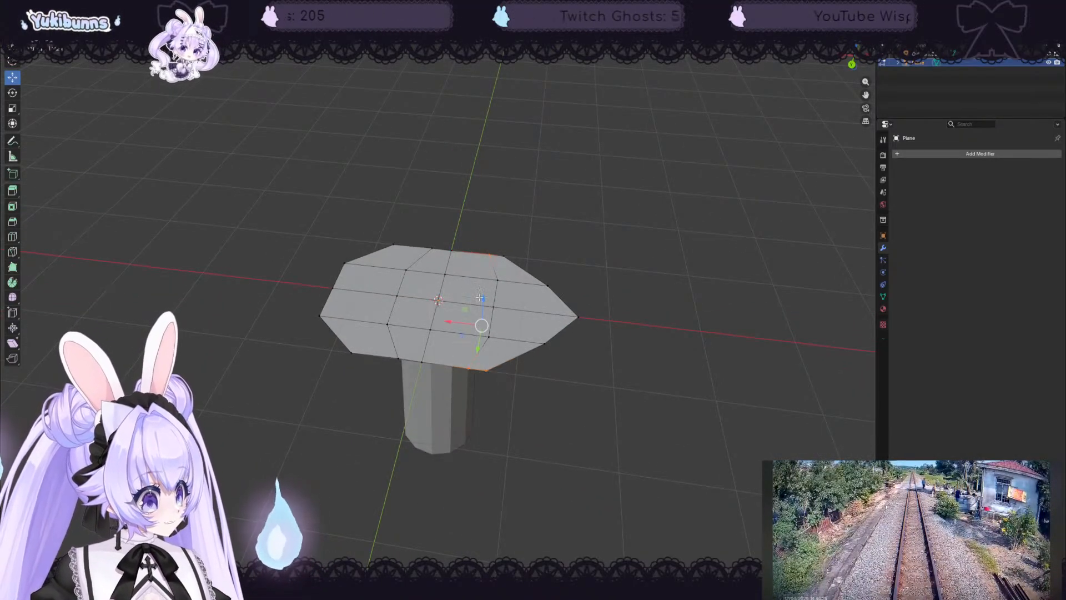
{"action": "left_click_drag", "start_coordinate": [450, 320], "coordinate": [436, 319]}
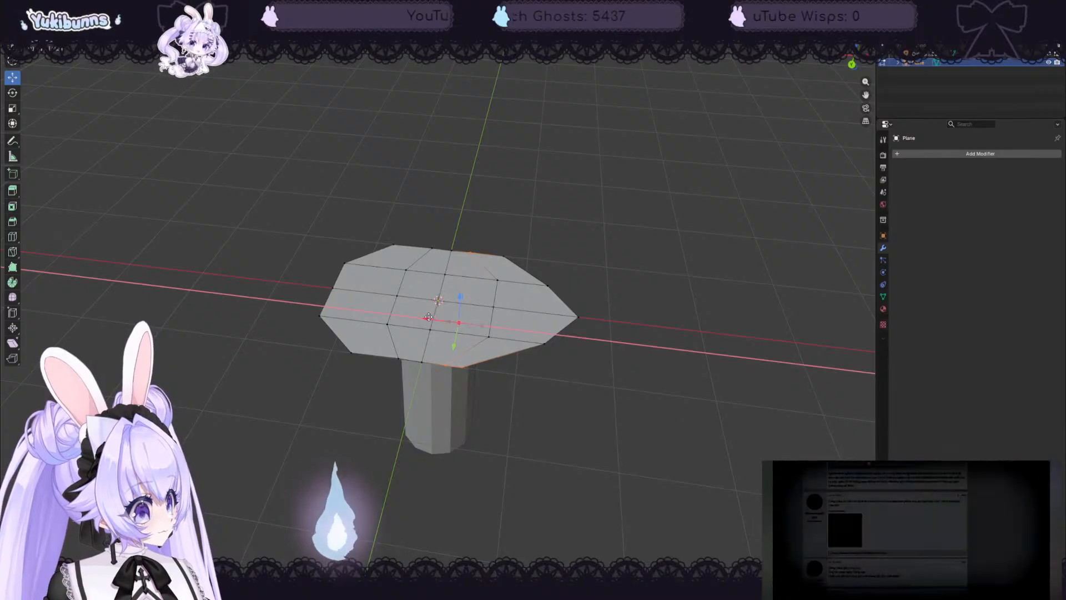
{"action": "left_click_drag", "start_coordinate": [482, 241], "coordinate": [517, 265]}
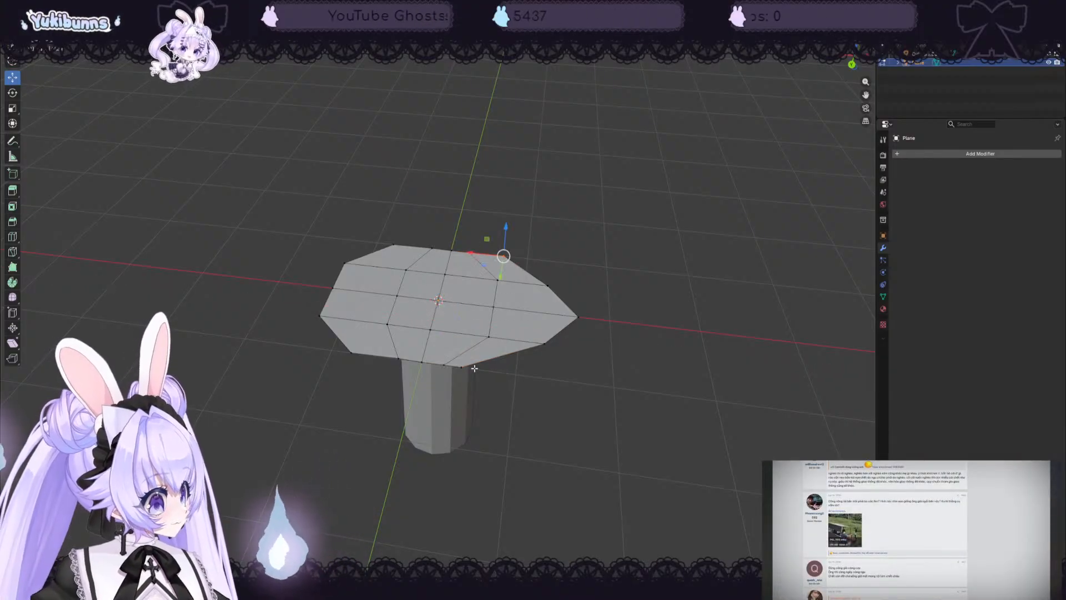
{"action": "left_click", "coordinate": [457, 368], "text": "shift"}
{"action": "left_click_drag", "start_coordinate": [457, 303], "coordinate": [471, 302]}
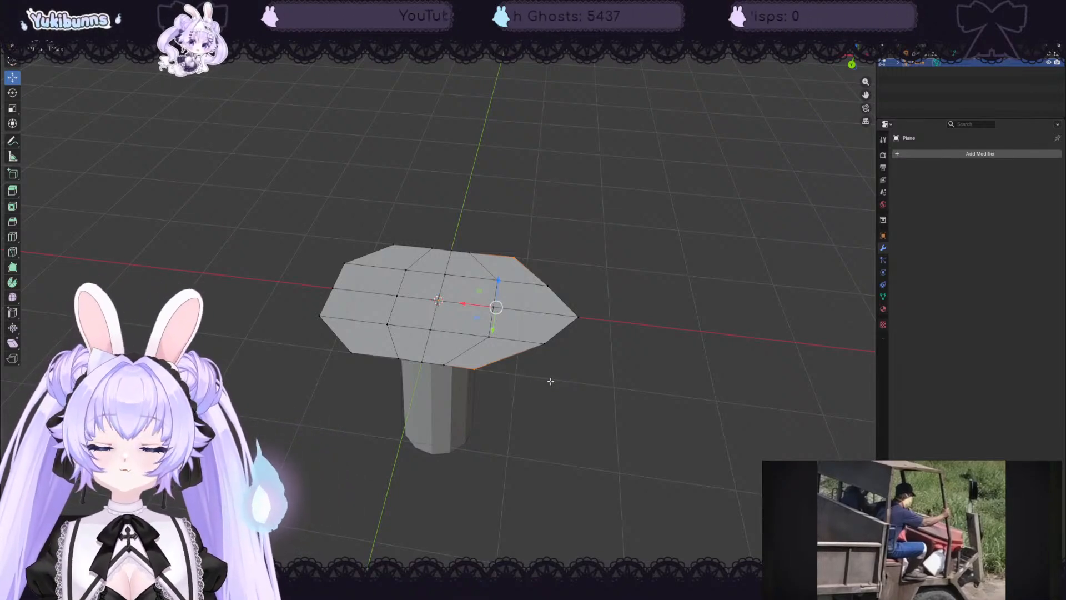
- Move the inner vertices of the row behind the pointed end toward the centre along X, followed by that row's two side vertices
{"action": "middle_click_drag", "start_coordinate": [550, 380], "coordinate": [654, 415]}
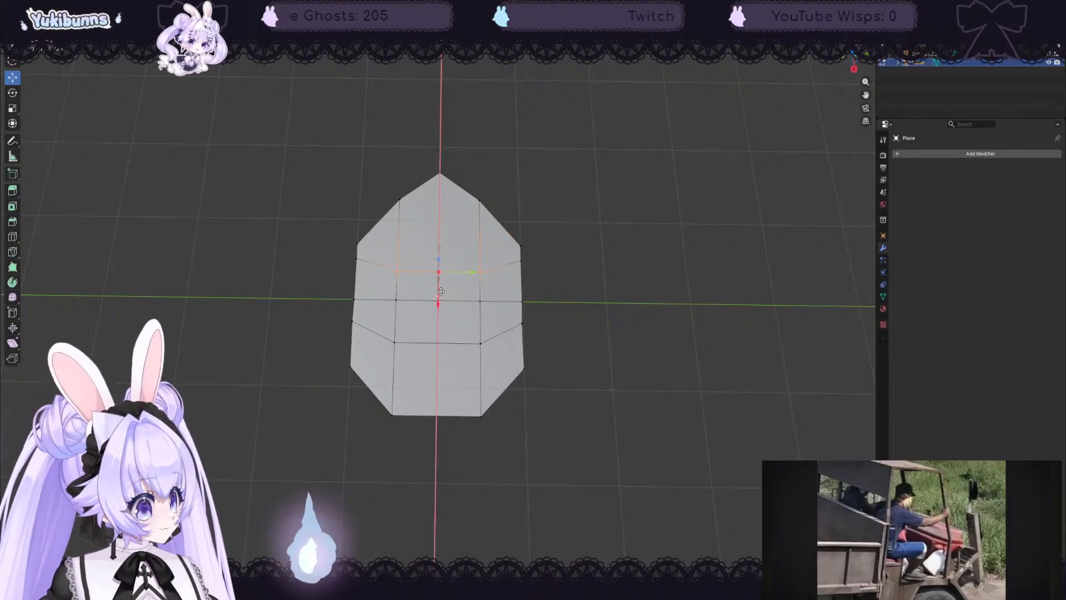
{"action": "middle_click_drag", "start_coordinate": [591, 300], "coordinate": [491, 265]}
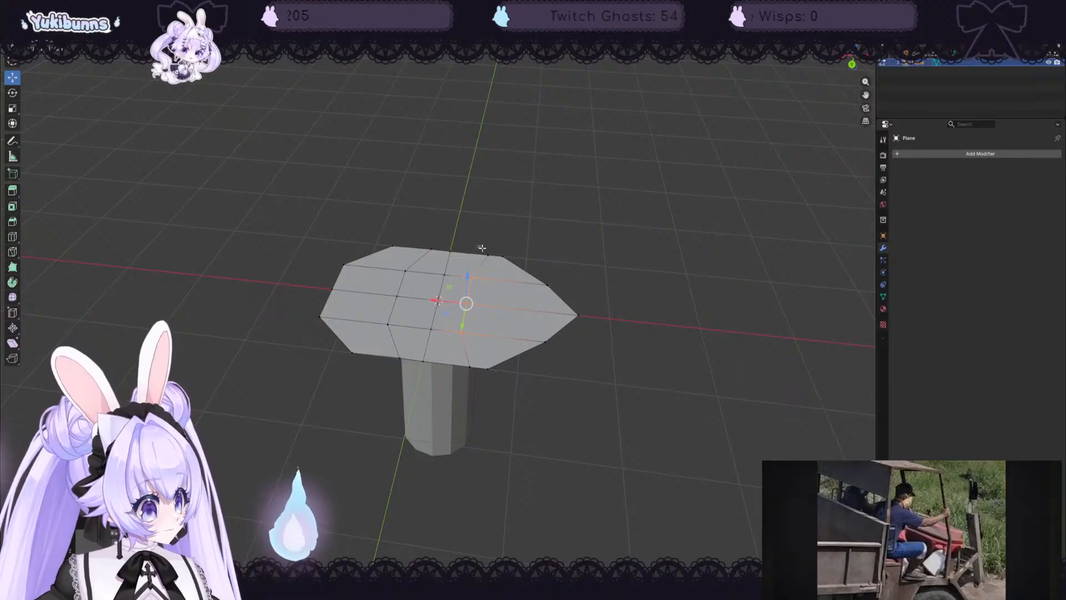
{"action": "left_click", "coordinate": [483, 250], "text": "alt"}
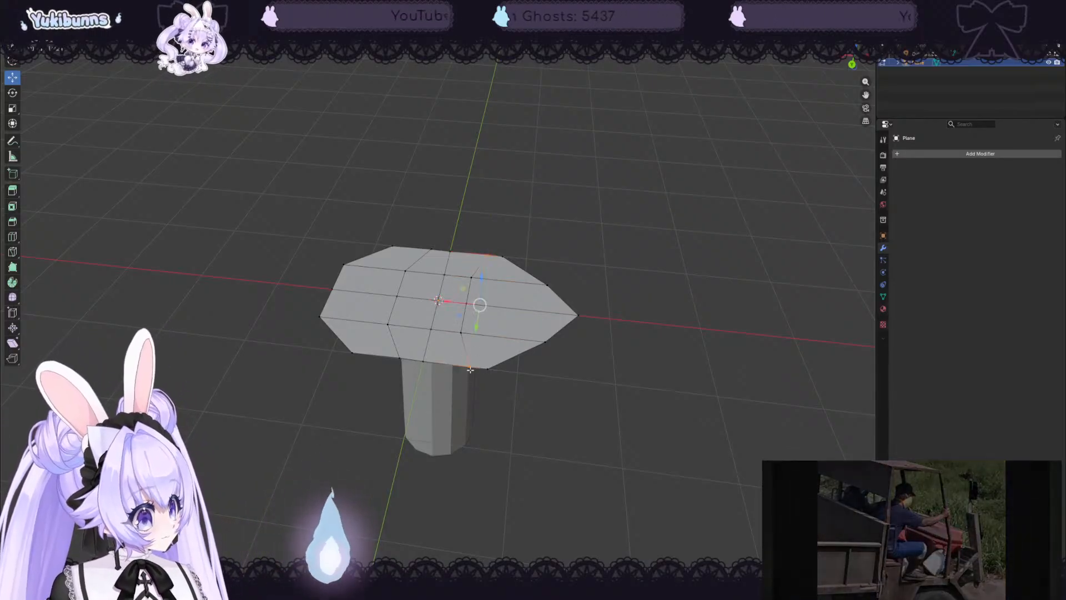
{"action": "left_click_drag", "start_coordinate": [447, 300], "coordinate": [414, 293]}
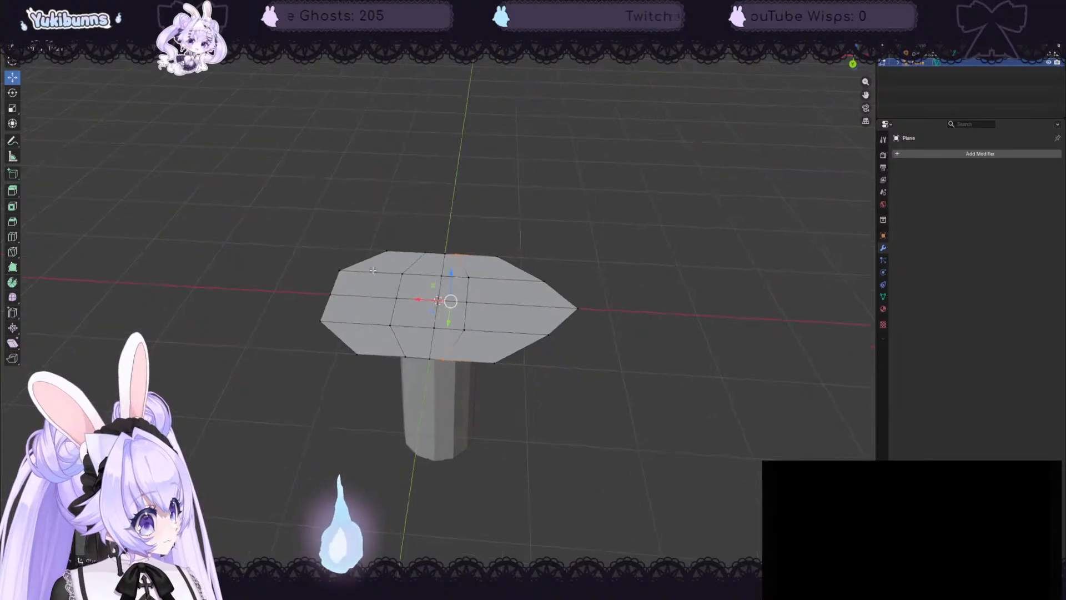
- Narrow the pointed end by moving its two outer corner vertices inward along the Y axis, one on each side
{"action": "middle_click_drag", "start_coordinate": [417, 292], "coordinate": [473, 304]}
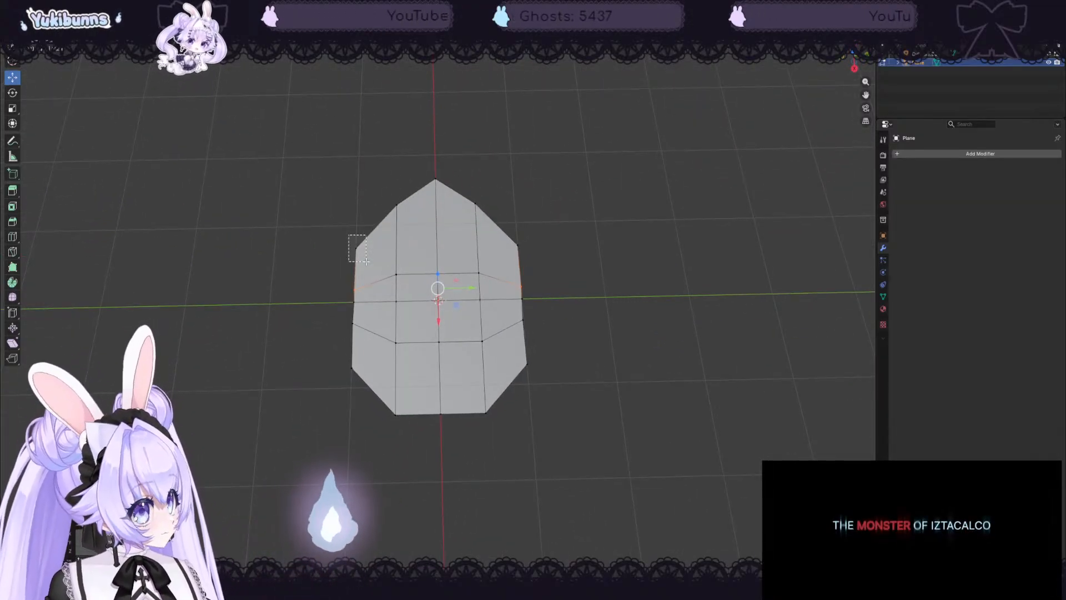
{"action": "left_click_drag", "start_coordinate": [366, 261], "coordinate": [367, 261]}
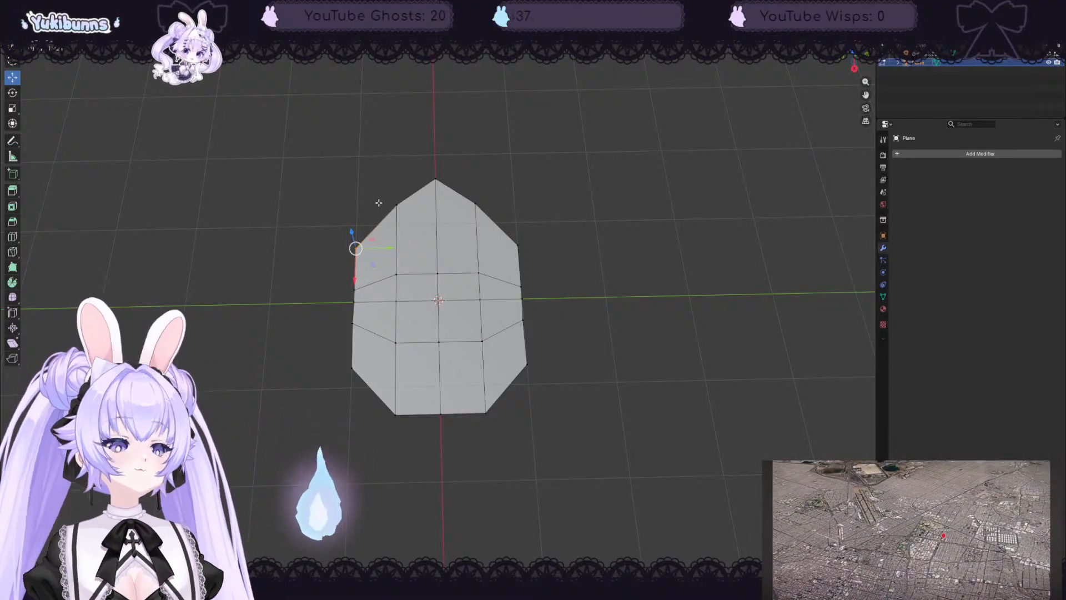
{"action": "left_click_drag", "start_coordinate": [389, 248], "coordinate": [404, 249]}
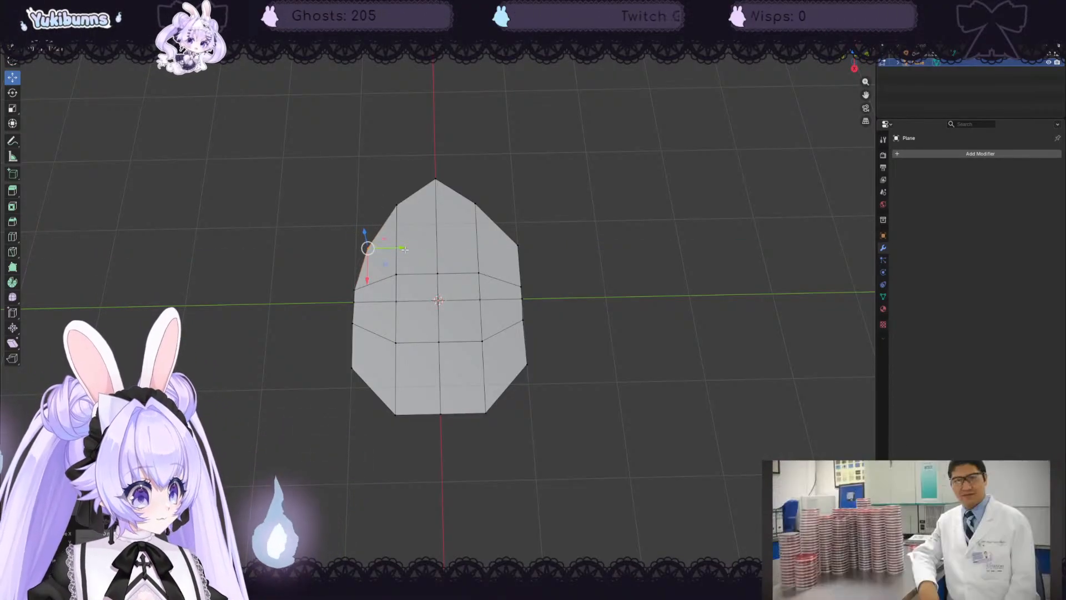
{"action": "left_click_drag", "start_coordinate": [534, 245], "coordinate": [519, 248]}
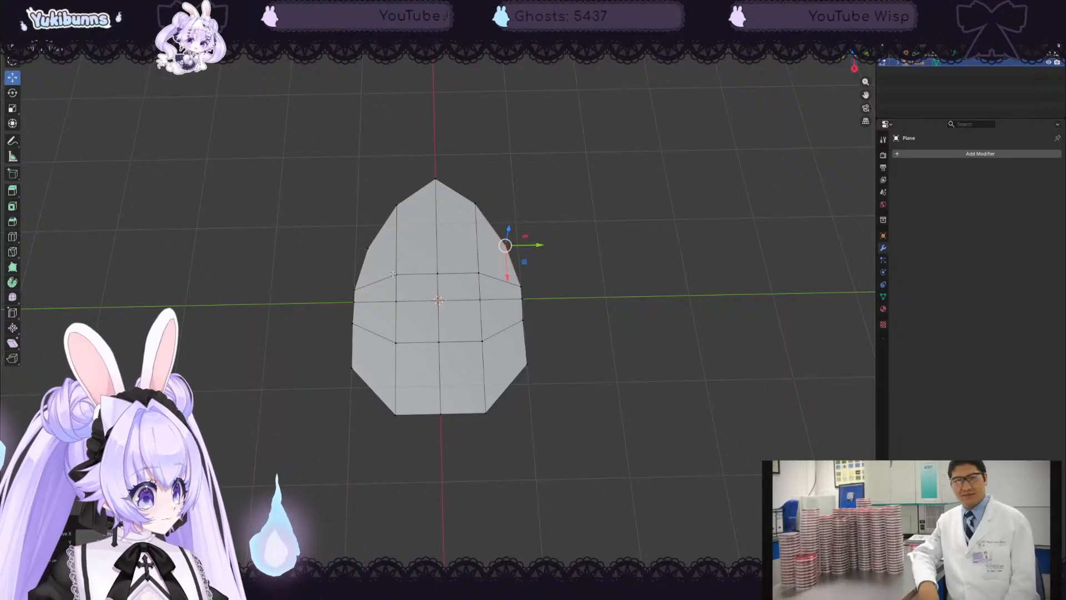
- Select the three inner vertices of the row behind the pointed end and move them back toward the tip along X
{"action": "left_click_drag", "start_coordinate": [391, 268], "coordinate": [461, 284]}
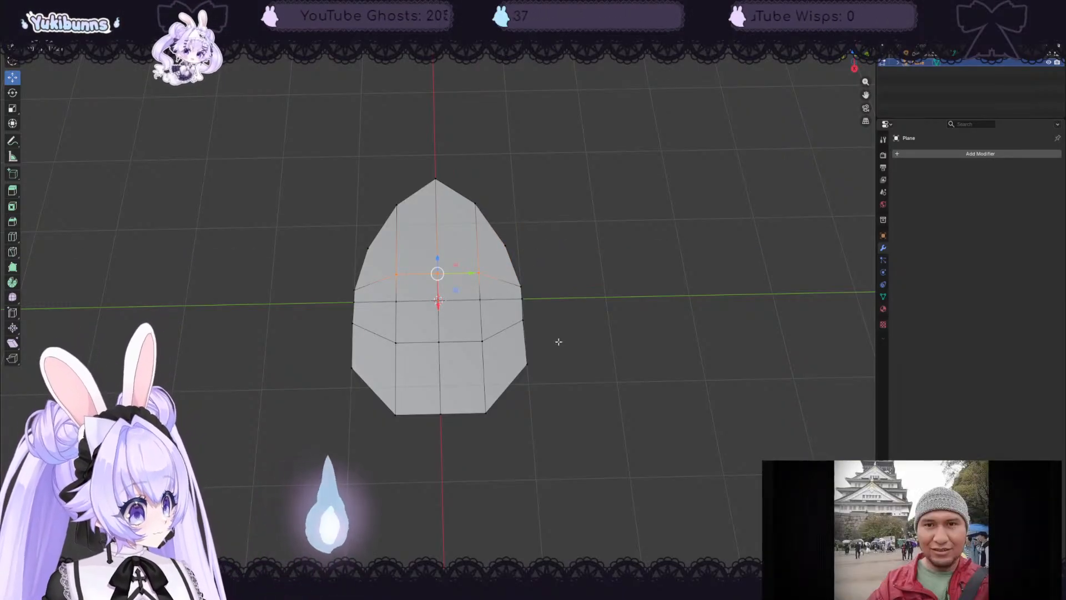
{"action": "middle_click_drag", "start_coordinate": [559, 342], "coordinate": [499, 284]}
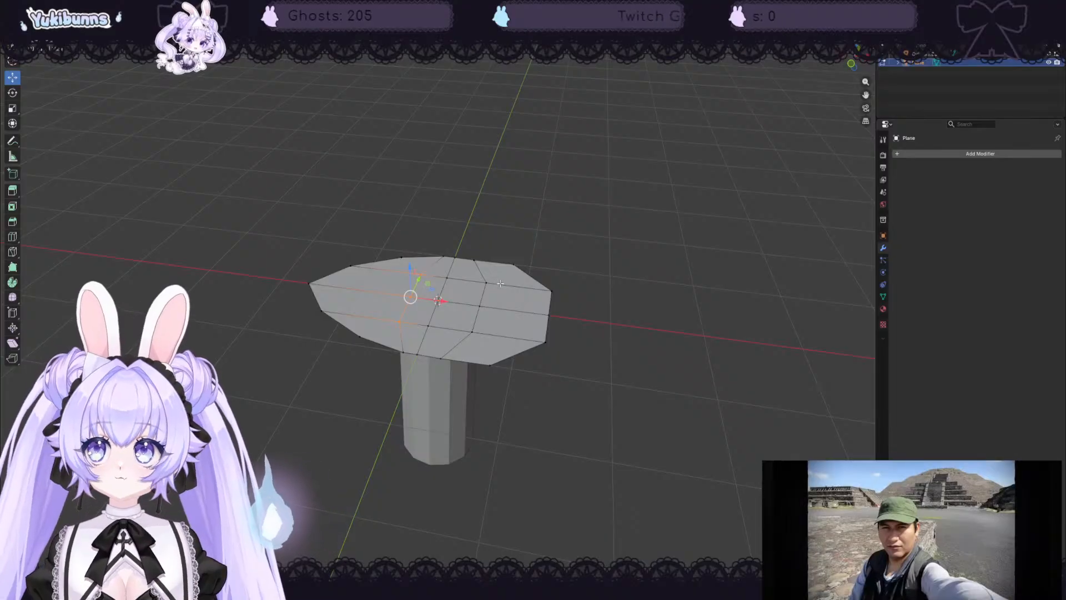
{"action": "left_click_drag", "start_coordinate": [438, 300], "coordinate": [421, 301]}
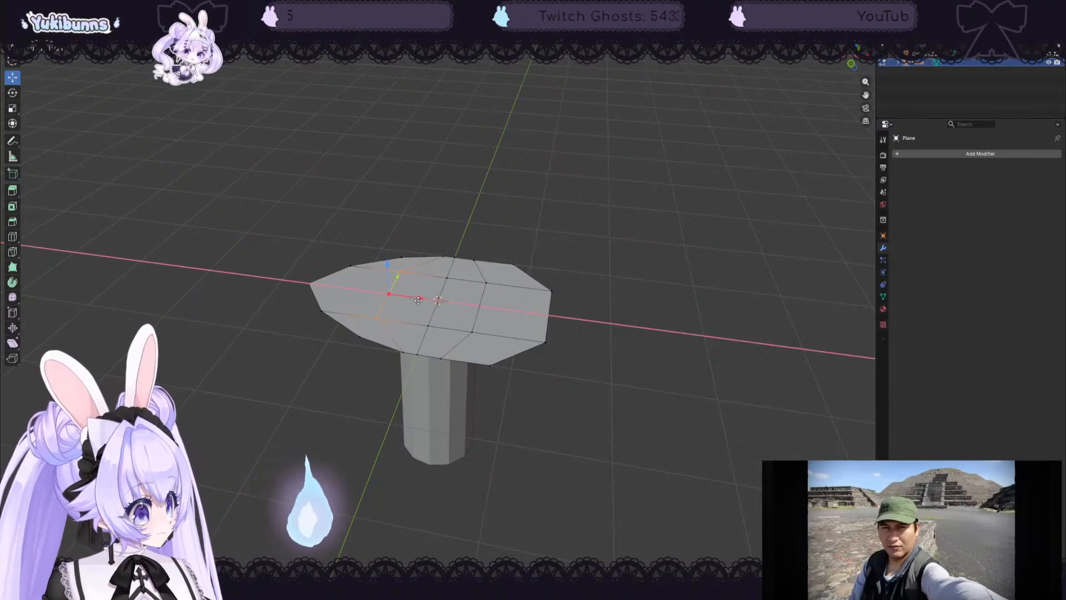
- Round the blunt end by moving the end edge's two side vertices inward along X and the outer corner vertices inward along Y
{"action": "middle_click_drag", "start_coordinate": [570, 305], "coordinate": [497, 331]}
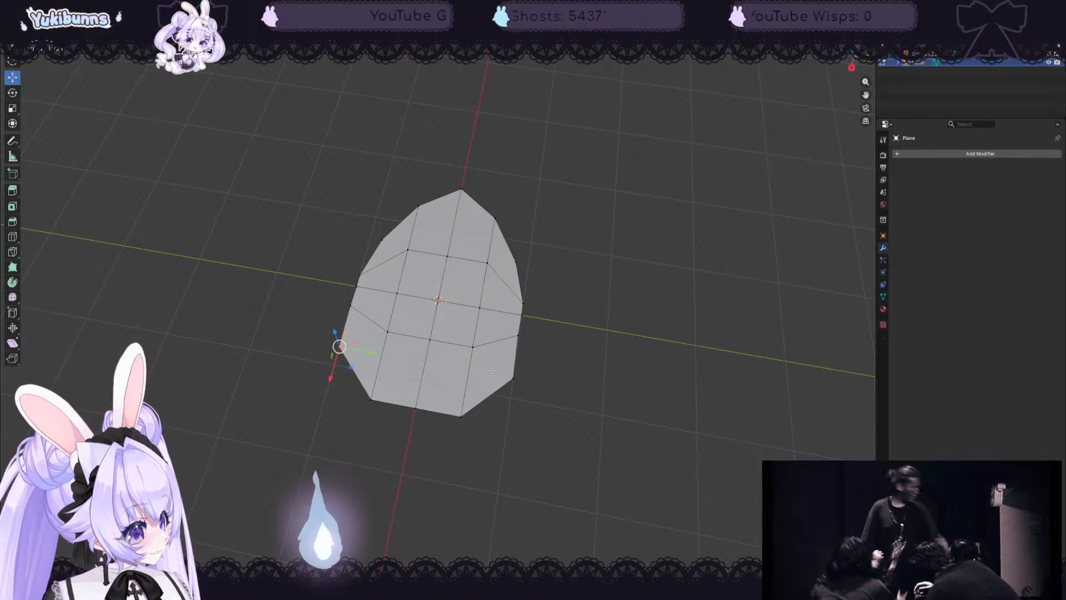
{"action": "left_click_drag", "start_coordinate": [418, 389], "coordinate": [391, 421]}
{"action": "left_click_drag", "start_coordinate": [446, 396], "coordinate": [452, 402], "text": "shift"}
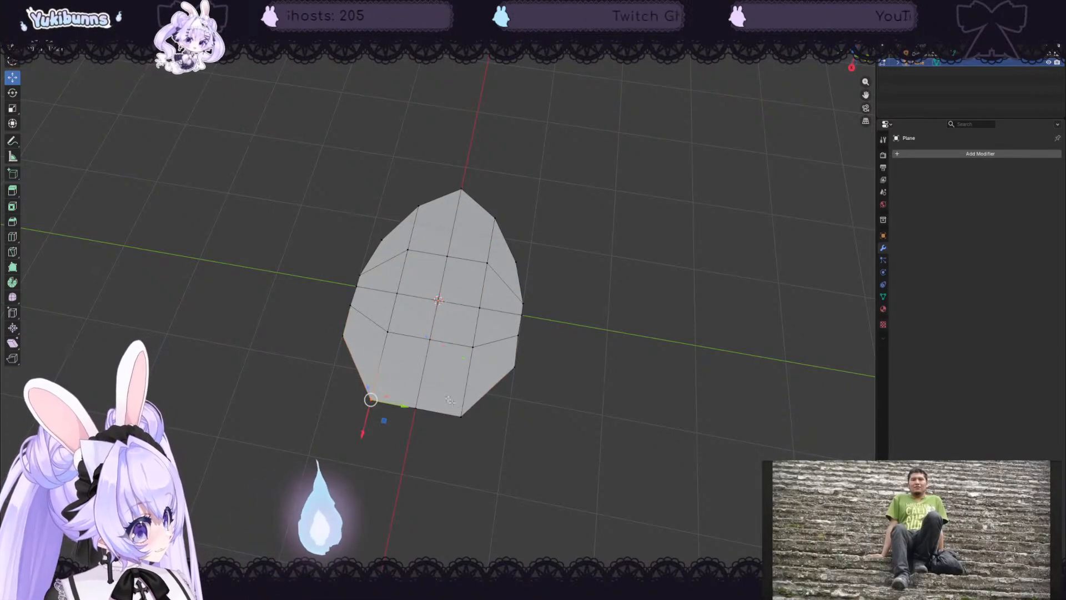
{"action": "left_click_drag", "start_coordinate": [407, 442], "coordinate": [412, 429]}
{"action": "left_click_drag", "start_coordinate": [333, 326], "coordinate": [375, 343]}
{"action": "left_click_drag", "start_coordinate": [523, 377], "coordinate": [531, 369]}
- Select the pointed half of the leaf, including its middle row, and move it outward along X to lengthen the leaf
{"action": "middle_click_drag", "start_coordinate": [626, 337], "coordinate": [523, 352]}
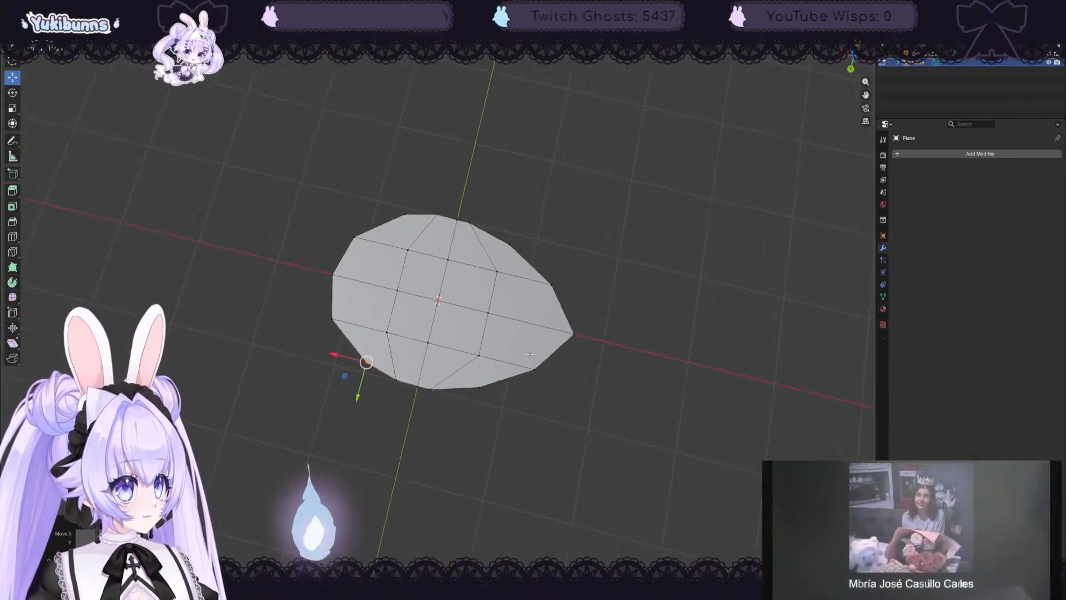
{"action": "left_click_drag", "start_coordinate": [497, 327], "coordinate": [578, 333]}
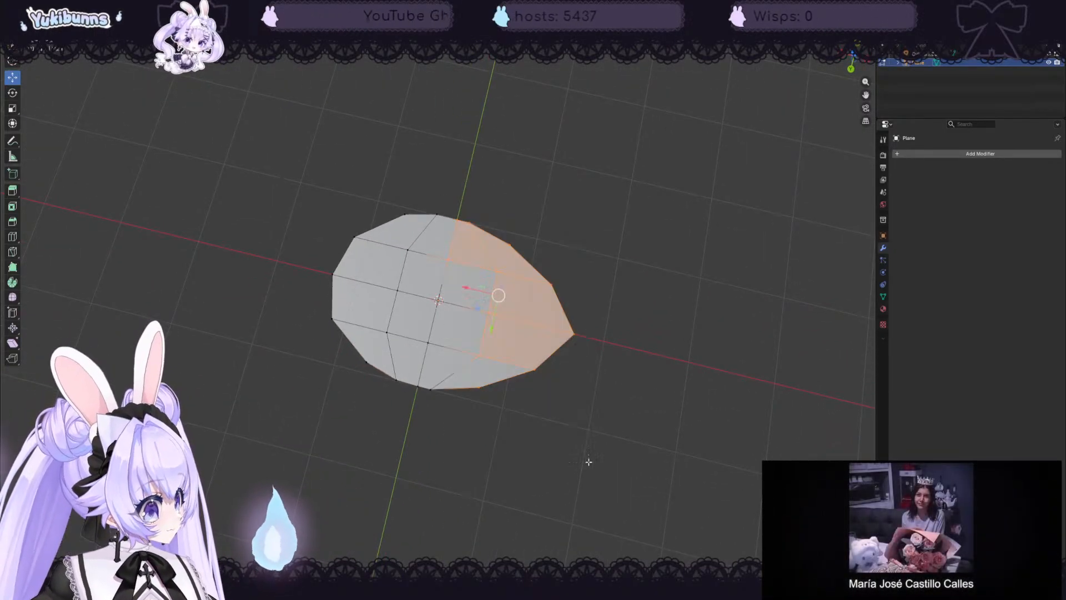
{"action": "middle_click_drag", "start_coordinate": [578, 333], "coordinate": [630, 424]}
{"action": "left_click_drag", "start_coordinate": [426, 196], "coordinate": [547, 410]}
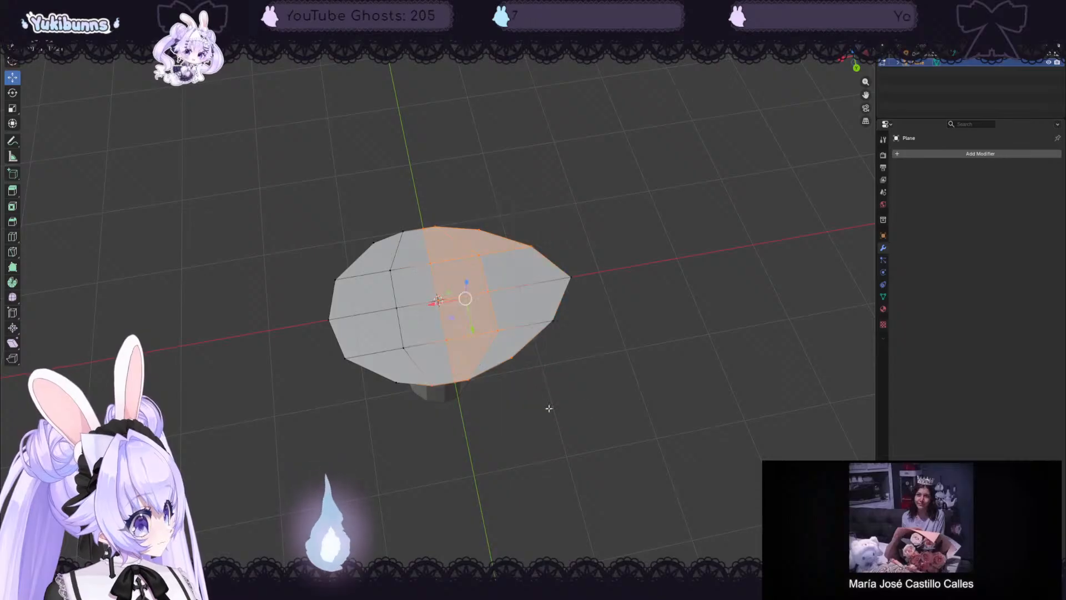
{"action": "middle_click_drag", "start_coordinate": [548, 411], "coordinate": [606, 412]}
{"action": "left_click_drag", "start_coordinate": [642, 132], "coordinate": [431, 431]}
{"action": "left_click_drag", "start_coordinate": [456, 303], "coordinate": [517, 304]}
- Move the blunt half outward along X, then stretch the blunt and pointed end sections further outward along X
{"action": "left_click_drag", "start_coordinate": [297, 192], "coordinate": [436, 418]}
{"action": "left_click_drag", "start_coordinate": [364, 294], "coordinate": [328, 293]}
{"action": "left_click_drag", "start_coordinate": [247, 234], "coordinate": [317, 381]}
{"action": "mouse_move", "coordinate": [271, 292]}
{"action": "left_mouse_down"}
{"action": "mouse_move", "coordinate": [245, 290]}
{"action": "mouse_move", "coordinate": [255, 291]}
{"action": "left_mouse_up"}
{"action": "left_click_drag", "start_coordinate": [502, 216], "coordinate": [662, 451]}
{"action": "left_click_drag", "start_coordinate": [536, 305], "coordinate": [564, 304]}
{"action": "middle_click_drag", "start_coordinate": [657, 440], "coordinate": [754, 437]}
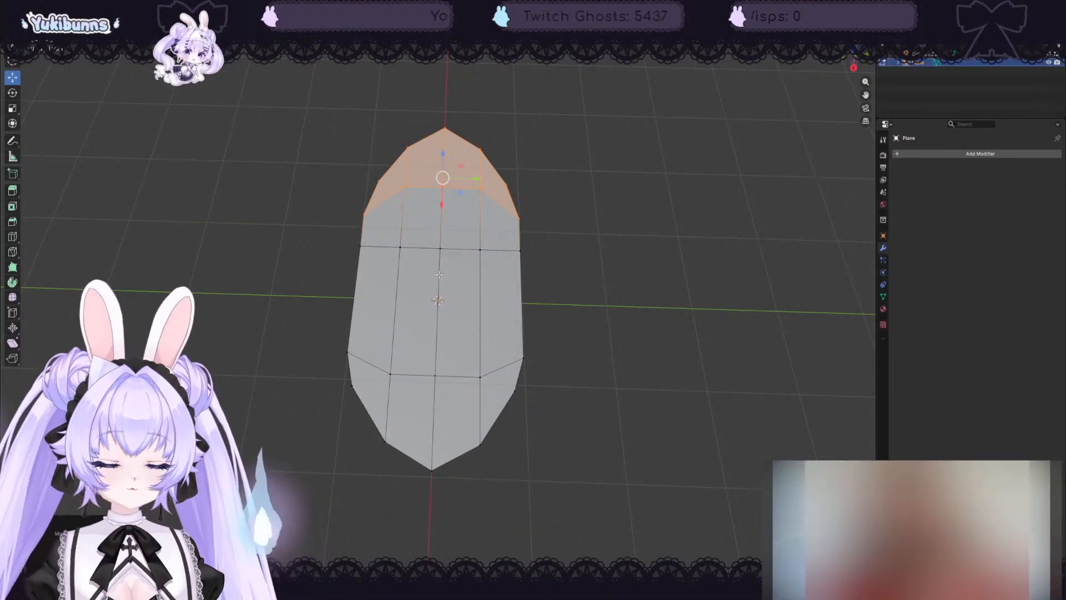
- Taper the pointed half by moving the vertices on both sides inward along Y, bringing those nearest the tip in further
{"action": "left_click_drag", "start_coordinate": [327, 114], "coordinate": [414, 288]}
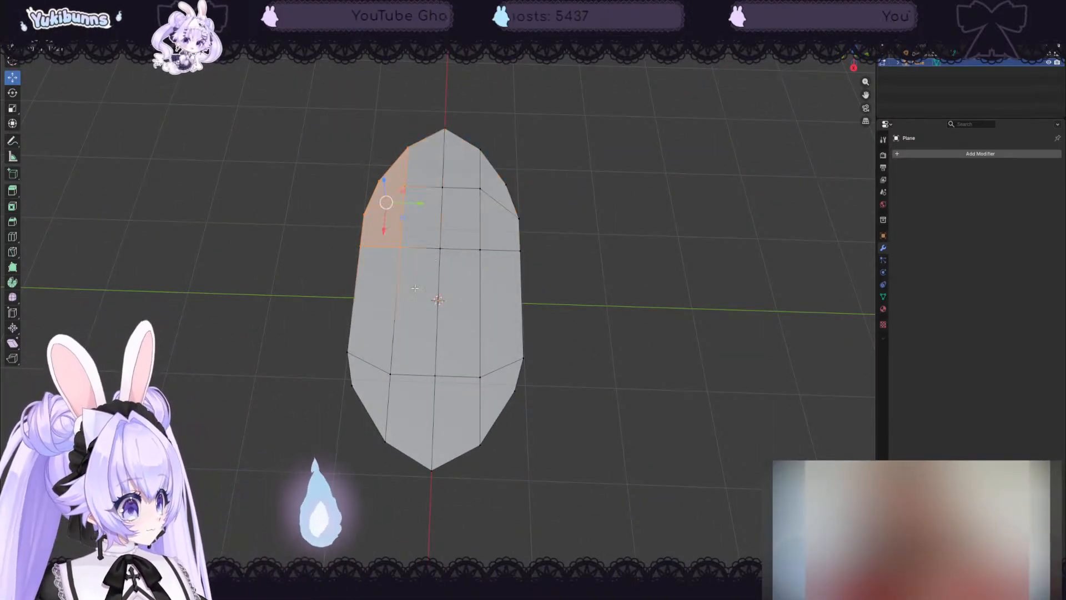
{"action": "left_click_drag", "start_coordinate": [412, 202], "coordinate": [419, 201]}
{"action": "left_click_drag", "start_coordinate": [531, 138], "coordinate": [466, 264]}
{"action": "left_click_drag", "start_coordinate": [530, 206], "coordinate": [524, 206]}
{"action": "left_click_drag", "start_coordinate": [348, 109], "coordinate": [422, 220]}
{"action": "left_click_drag", "start_coordinate": [423, 182], "coordinate": [423, 179]}
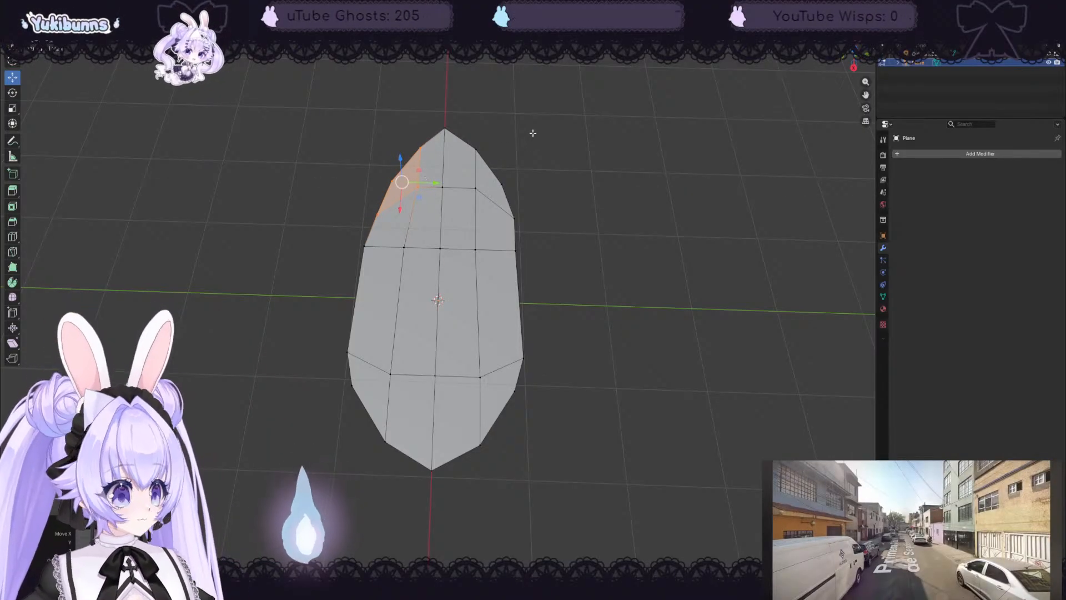
{"action": "left_click_drag", "start_coordinate": [533, 133], "coordinate": [468, 227]}
{"action": "left_click_drag", "start_coordinate": [497, 184], "coordinate": [548, 214]}
- Smooth the leaf's outline by moving the outermost vertex on each side of the row behind the tip section inward along Y
{"action": "middle_click_drag", "start_coordinate": [548, 214], "coordinate": [275, 129]}
{"action": "left_click", "coordinate": [353, 253]}
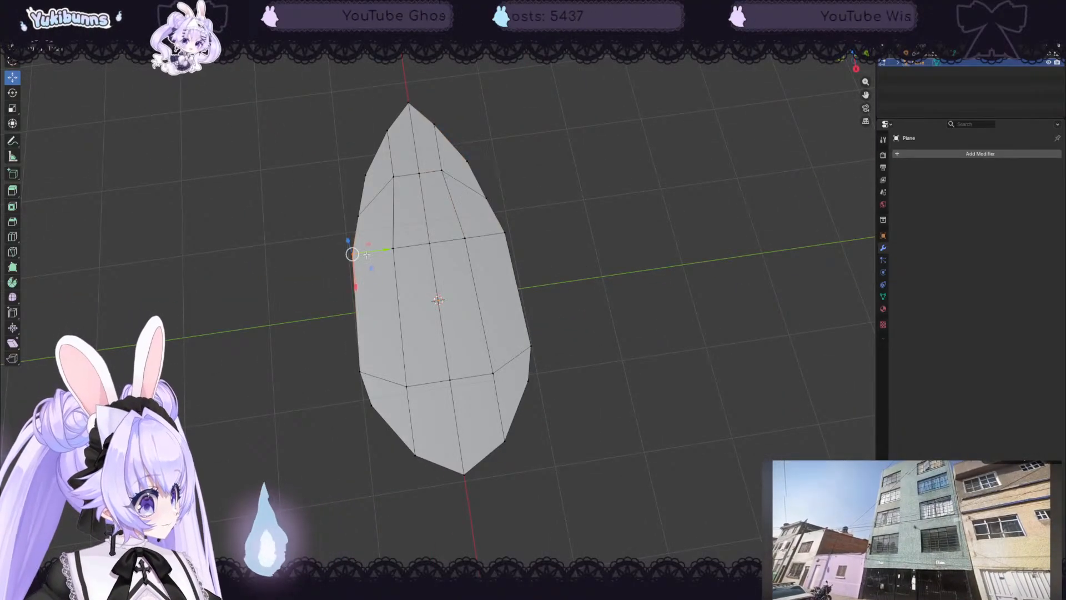
{"action": "middle_click_drag", "start_coordinate": [478, 219], "coordinate": [541, 229]}
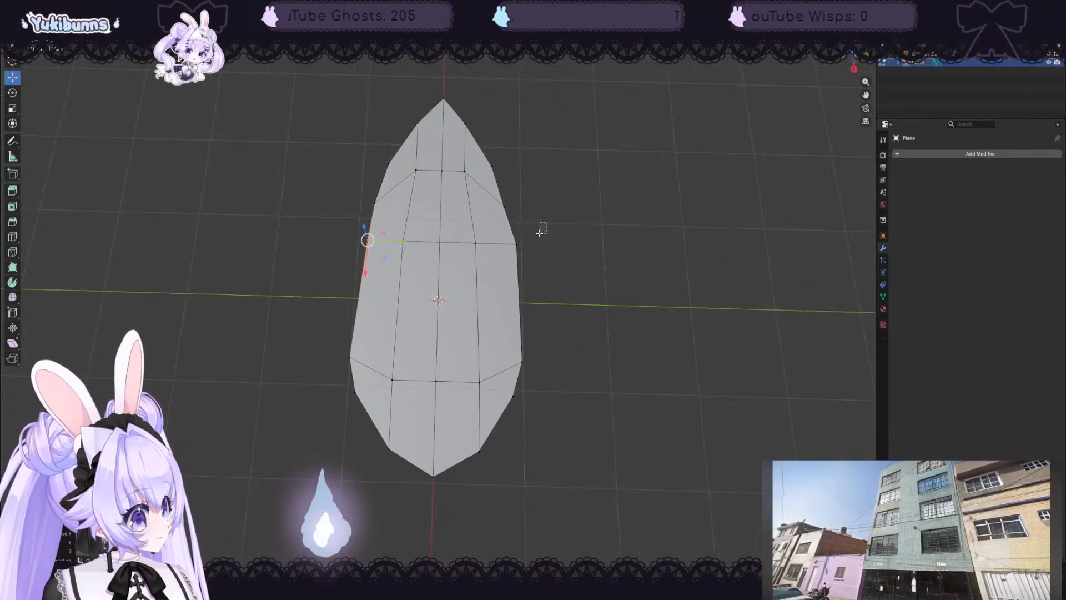
{"action": "left_click", "coordinate": [513, 244]}
{"action": "left_click_drag", "start_coordinate": [525, 244], "coordinate": [520, 242]}
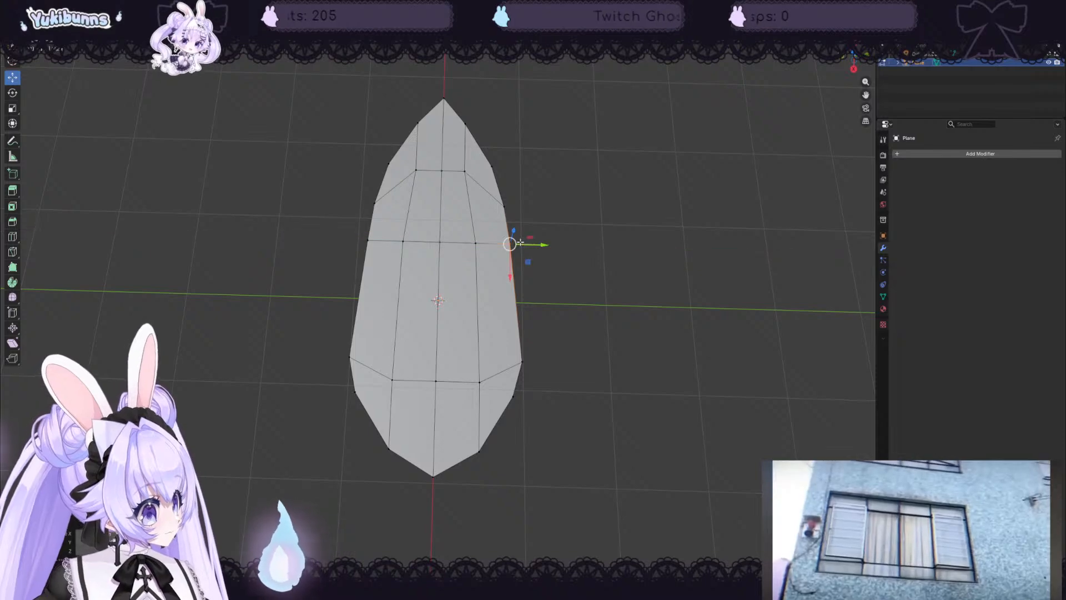
{"action": "middle_click_drag", "start_coordinate": [588, 210], "coordinate": [565, 190]}
- Select the entire leaf mesh and scale it down along Y to make the leaf narrower
{"action": "key", "text": "Tab"}
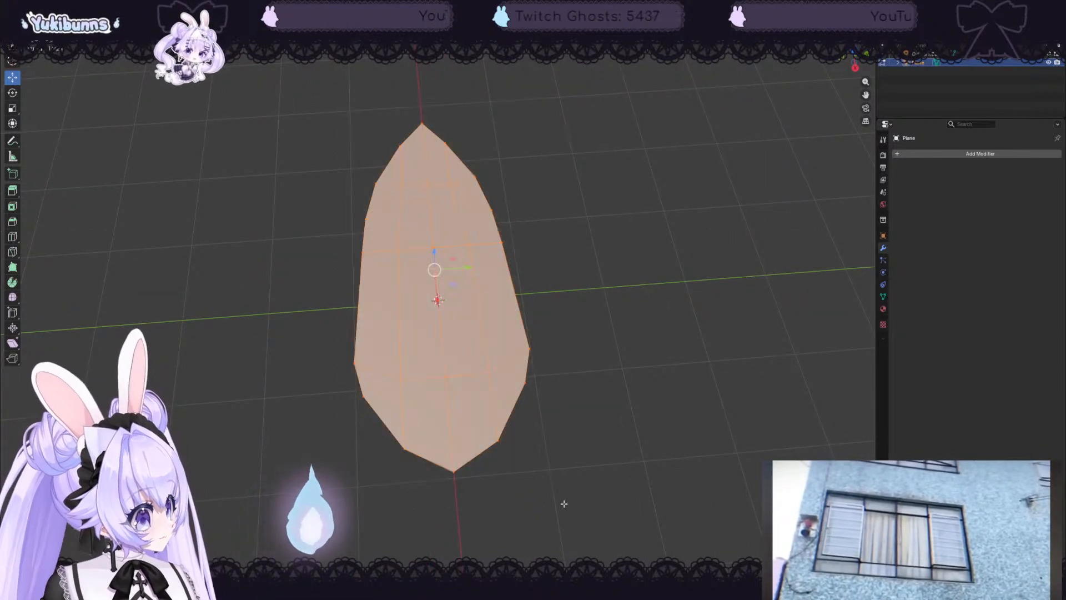
{"action": "middle_click_drag", "start_coordinate": [561, 502], "coordinate": [636, 378]}
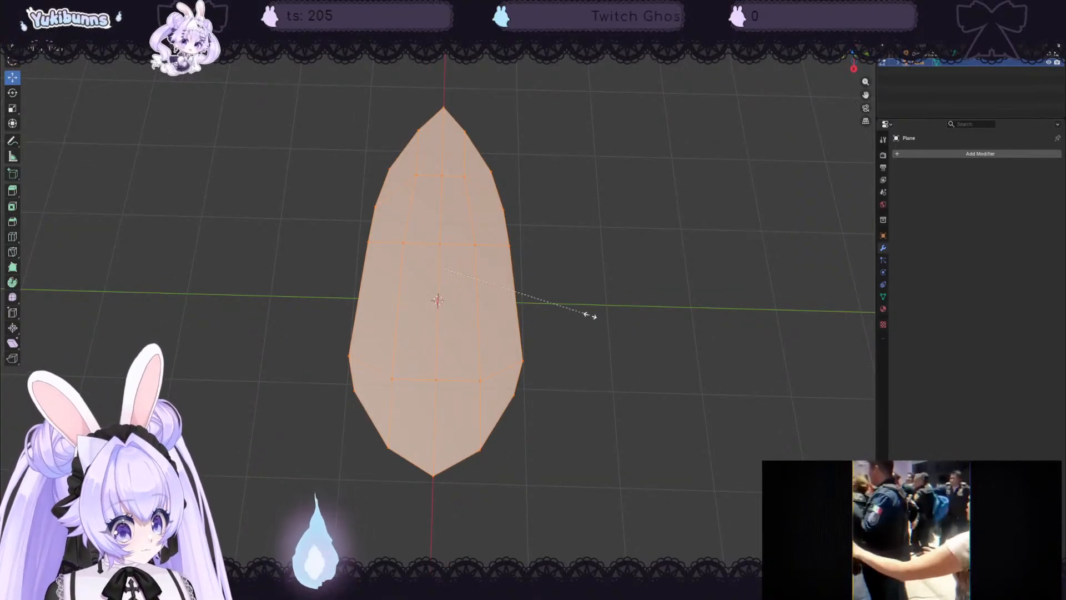
{"action": "key", "text": "y"}
{"action": "left_click", "coordinate": [553, 305]}
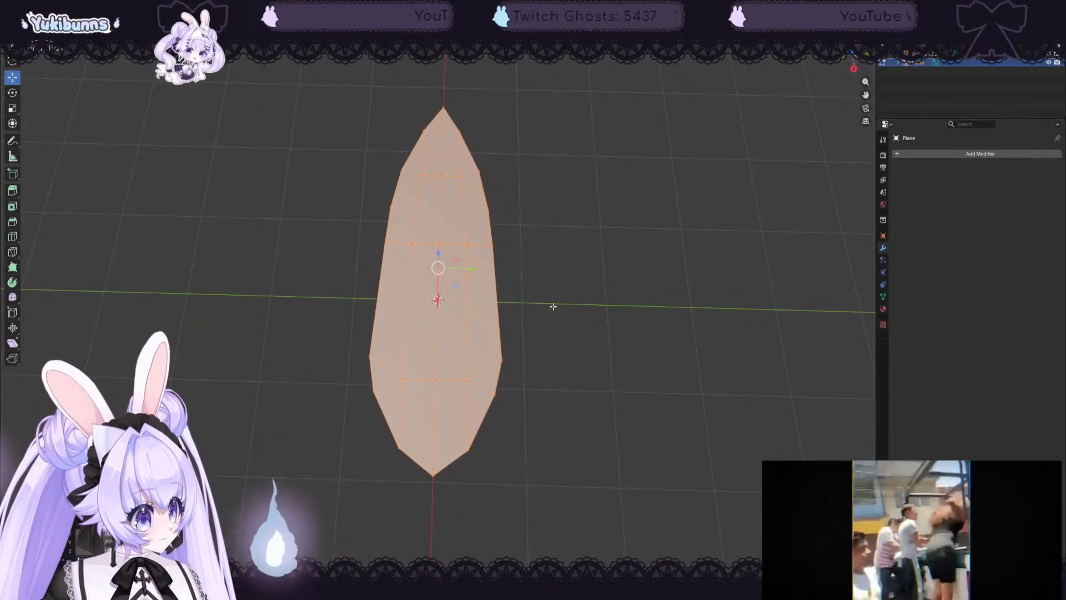
{"action": "middle_click_drag", "start_coordinate": [600, 377], "coordinate": [526, 331]}
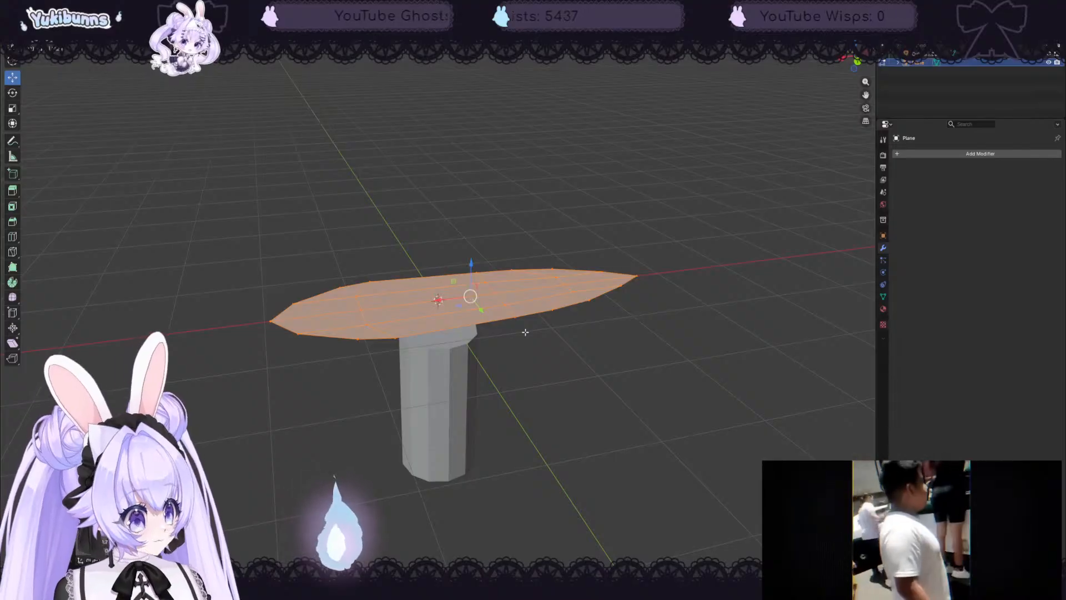
{"action": "middle_click_drag", "start_coordinate": [550, 334], "coordinate": [636, 351]}
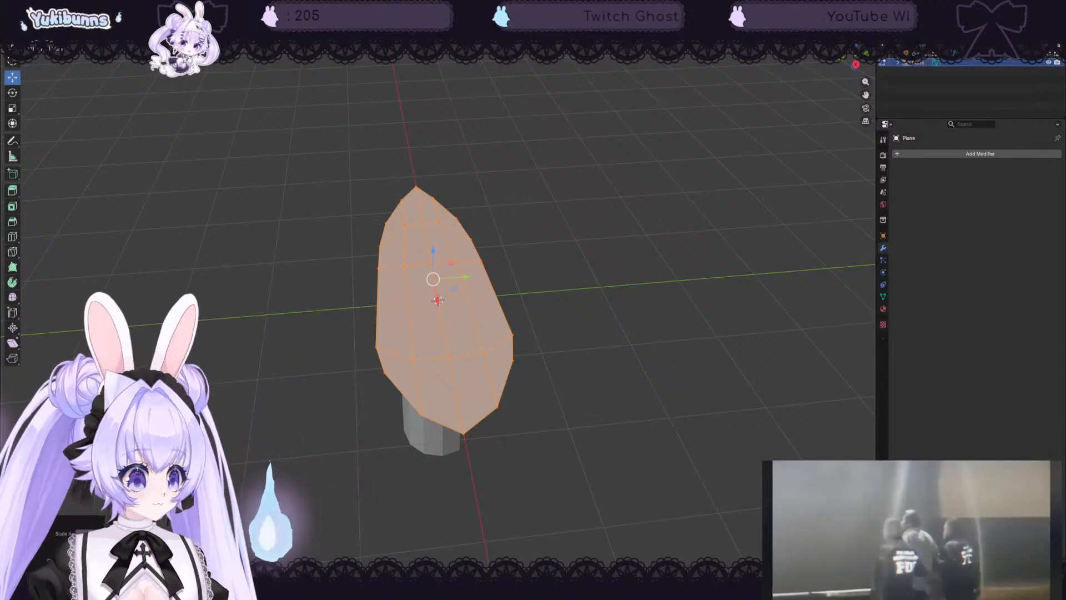
{"action": "middle_click_drag", "start_coordinate": [611, 217], "coordinate": [438, 379]}
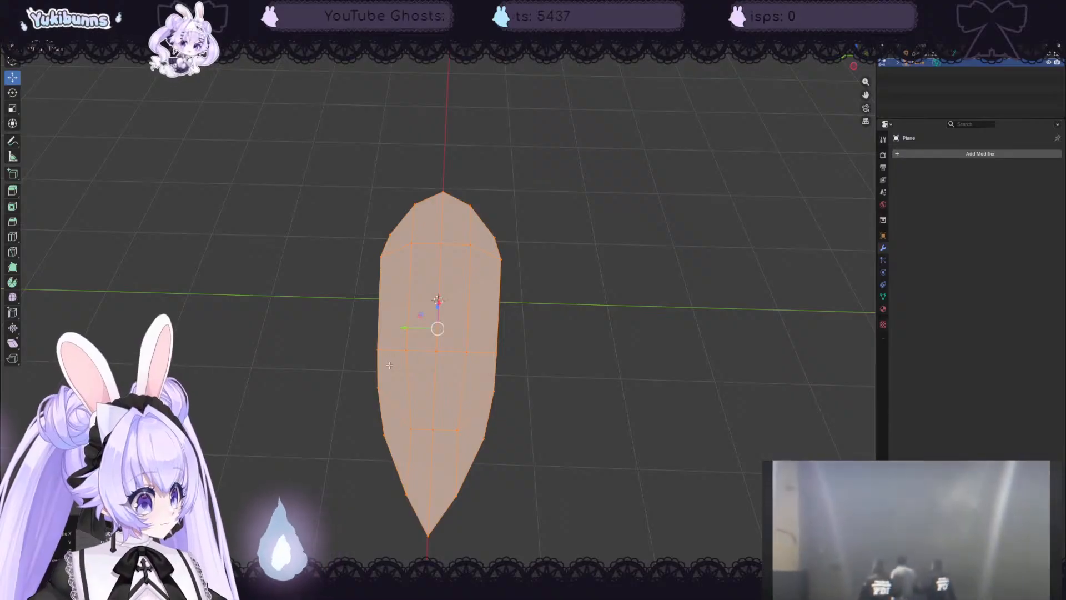
{"action": "middle_click_drag", "start_coordinate": [361, 311], "coordinate": [507, 396]}
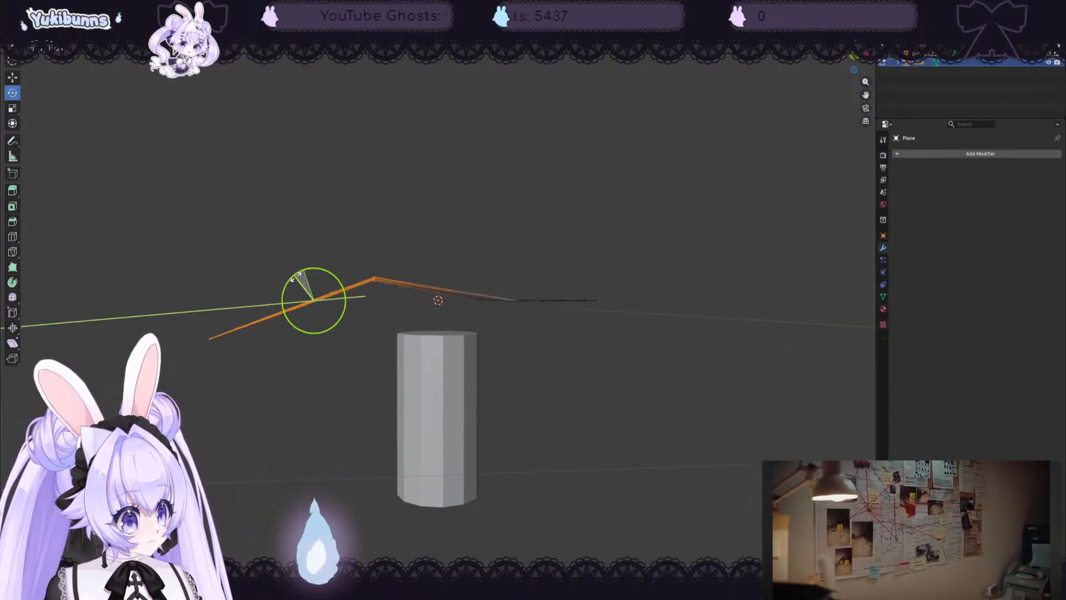
{"action": "middle_click_drag", "start_coordinate": [446, 255], "coordinate": [500, 273]}
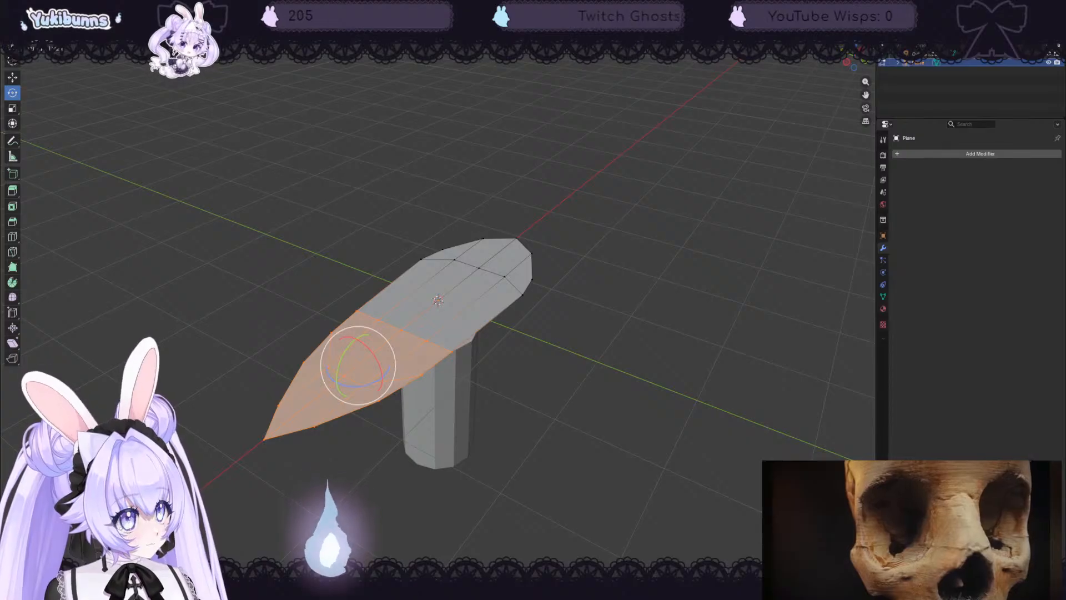
{"action": "middle_click_drag", "start_coordinate": [499, 239], "coordinate": [541, 253]}
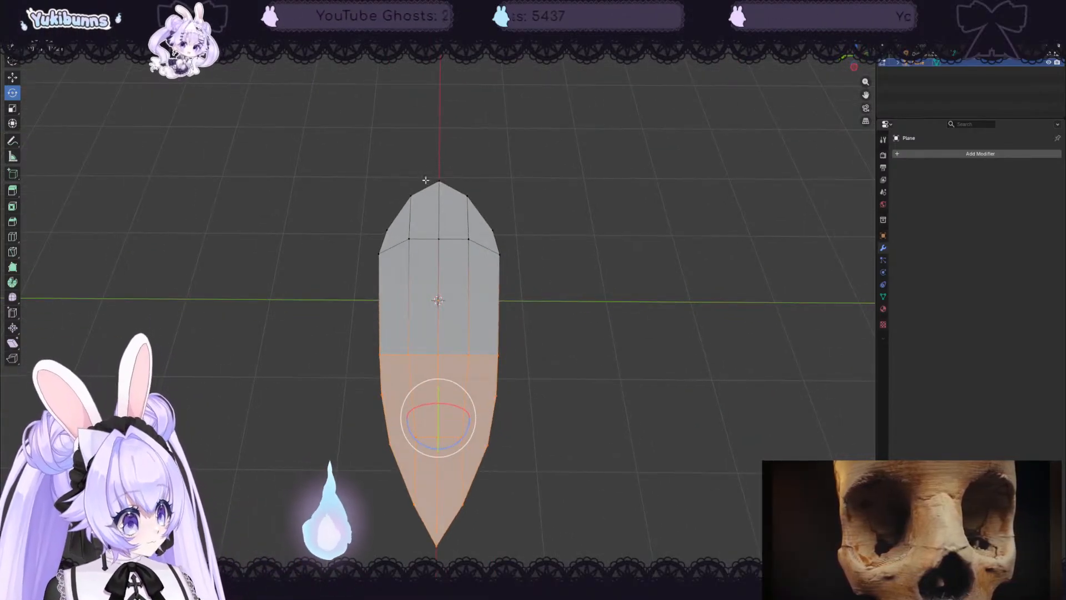
- Lower the leaf's lengthwise centre line along Z to form a crease, and lower the outer side vertices of both long edges slightly
{"action": "middle_click_drag", "start_coordinate": [450, 551], "coordinate": [475, 365]}
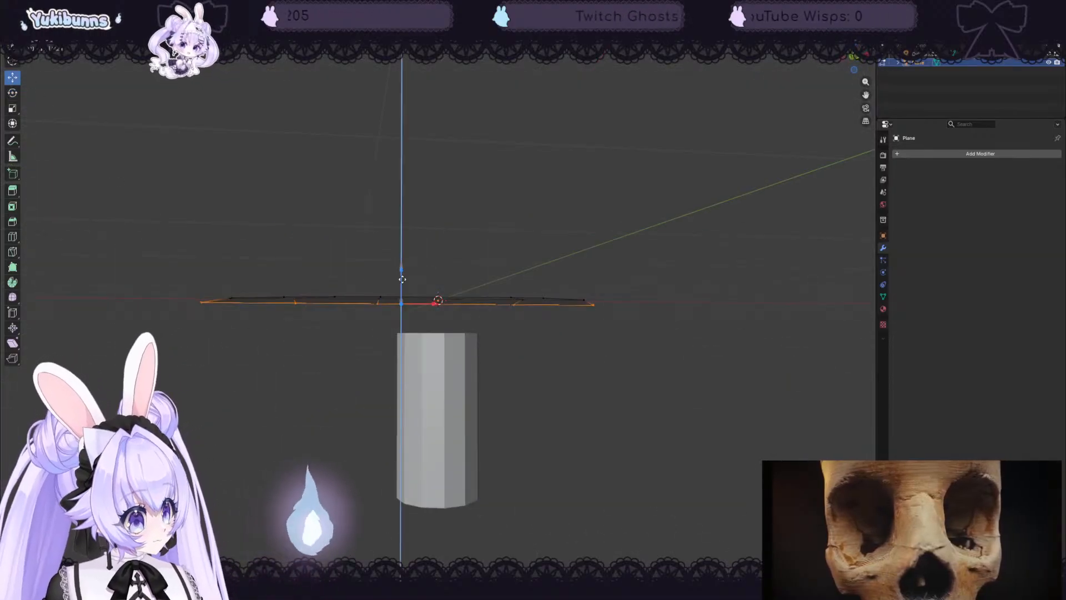
{"action": "middle_click_drag", "start_coordinate": [400, 285], "coordinate": [507, 248]}
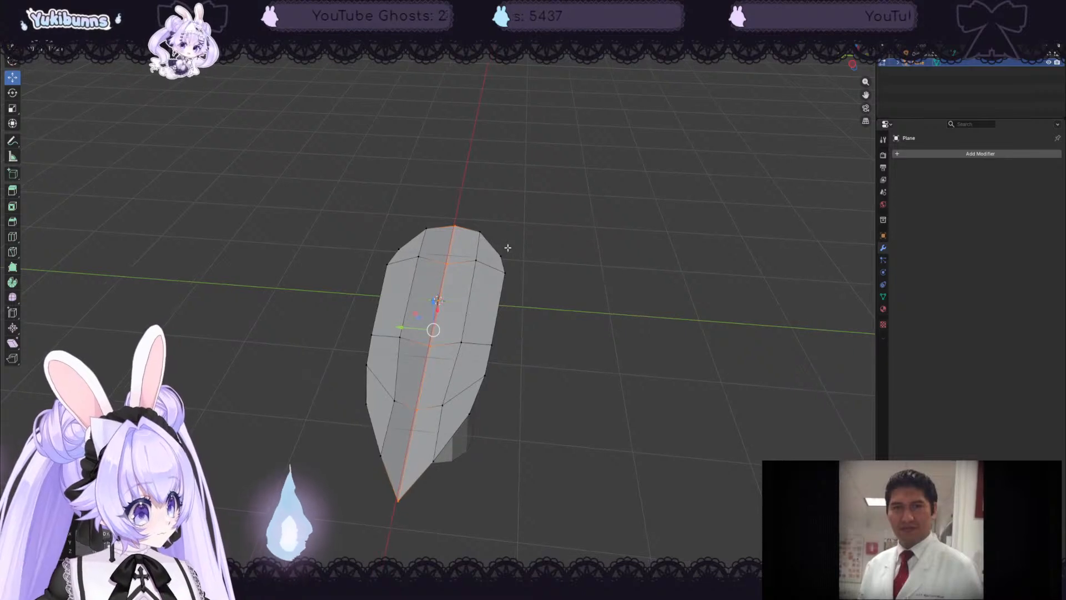
{"action": "left_click_drag", "start_coordinate": [506, 438], "coordinate": [529, 501]}
{"action": "middle_click_drag", "start_coordinate": [517, 273], "coordinate": [528, 307]}
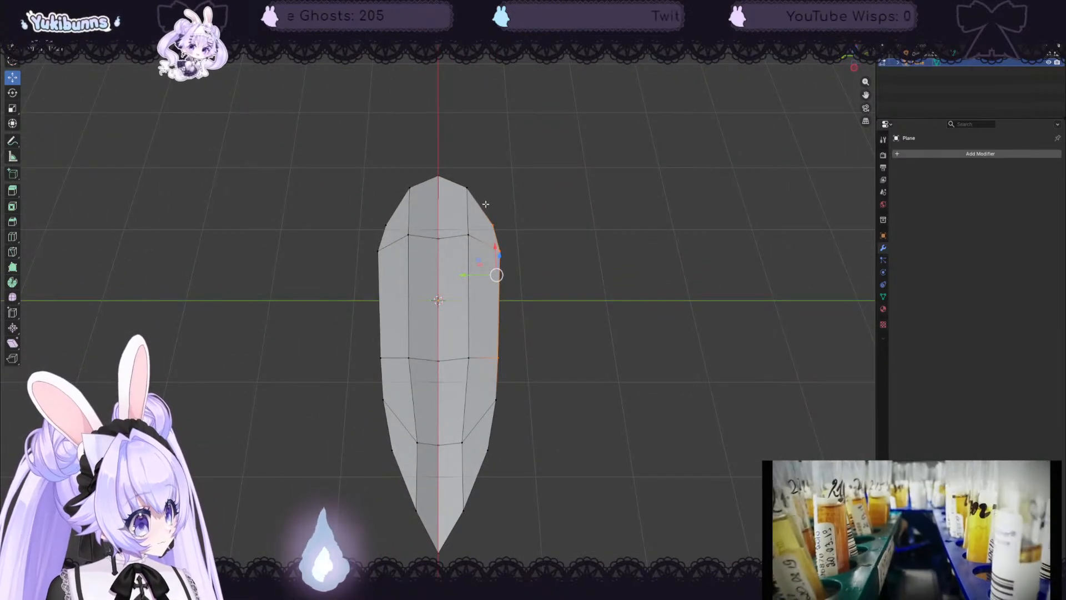
{"action": "left_click_drag", "start_coordinate": [483, 202], "coordinate": [542, 499]}
{"action": "left_click_drag", "start_coordinate": [348, 173], "coordinate": [408, 500], "text": "shift"}
{"action": "middle_click_drag", "start_coordinate": [654, 417], "coordinate": [552, 360]}
{"action": "left_click_drag", "start_coordinate": [405, 266], "coordinate": [405, 276]}
{"action": "middle_click_drag", "start_coordinate": [405, 276], "coordinate": [348, 377]}
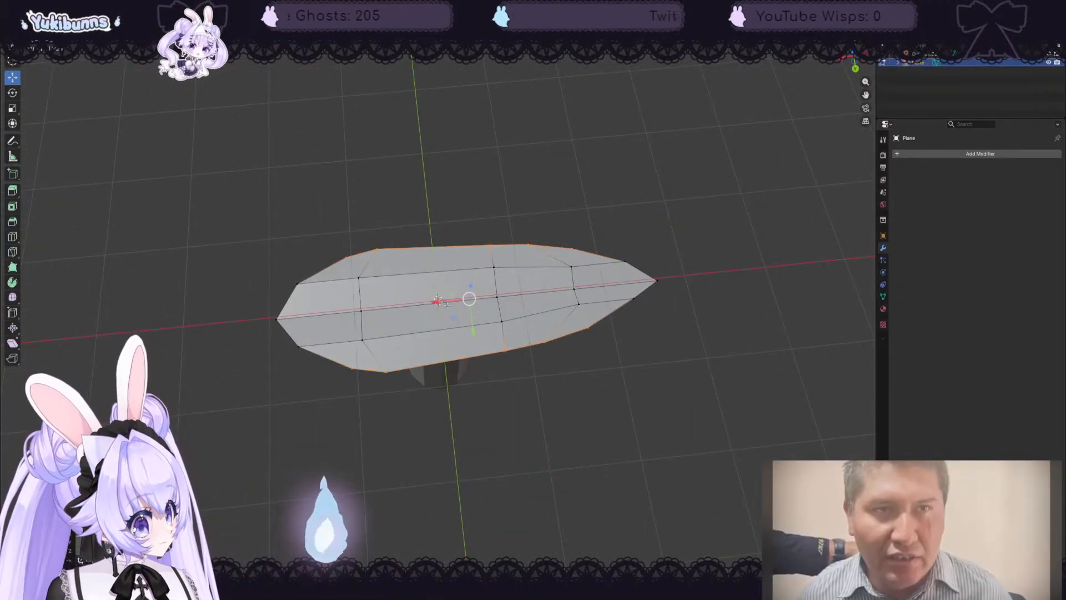
- Add an edge loop across the long middle section of the leaf
{"action": "left_click_drag", "start_coordinate": [326, 170], "coordinate": [526, 381]}
{"action": "middle_click_drag", "start_coordinate": [464, 165], "coordinate": [414, 210]}
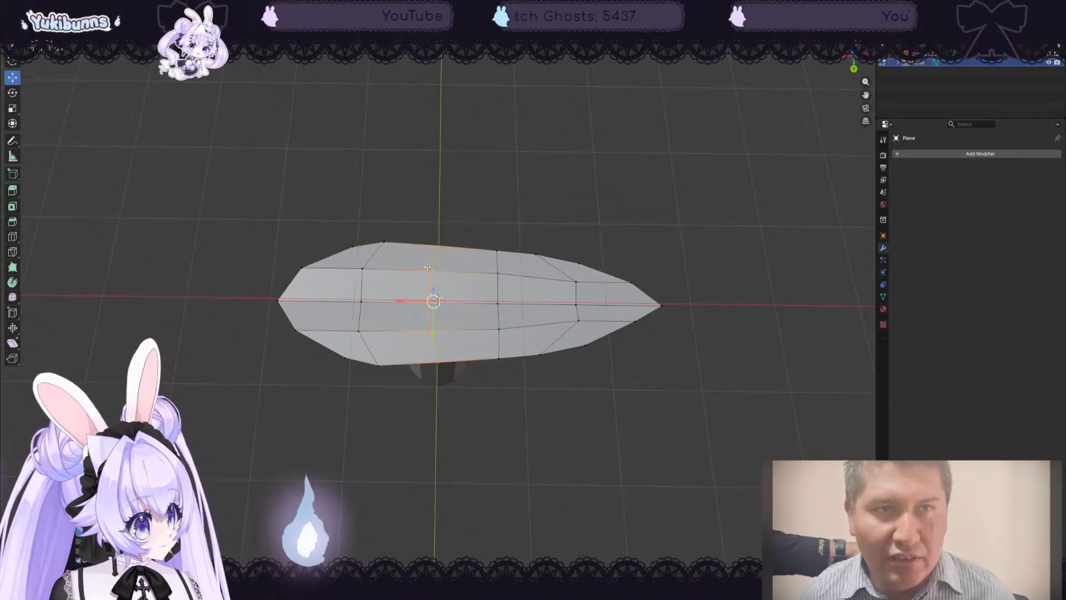
{"action": "middle_click_drag", "start_coordinate": [550, 352], "coordinate": [422, 252]}
- Select the whole leaf and rotate it about the Y axis so it slopes upward toward the pointed tip
{"action": "left_click_drag", "start_coordinate": [422, 251], "coordinate": [677, 388]}
{"action": "middle_click_drag", "start_coordinate": [687, 364], "coordinate": [682, 333]}
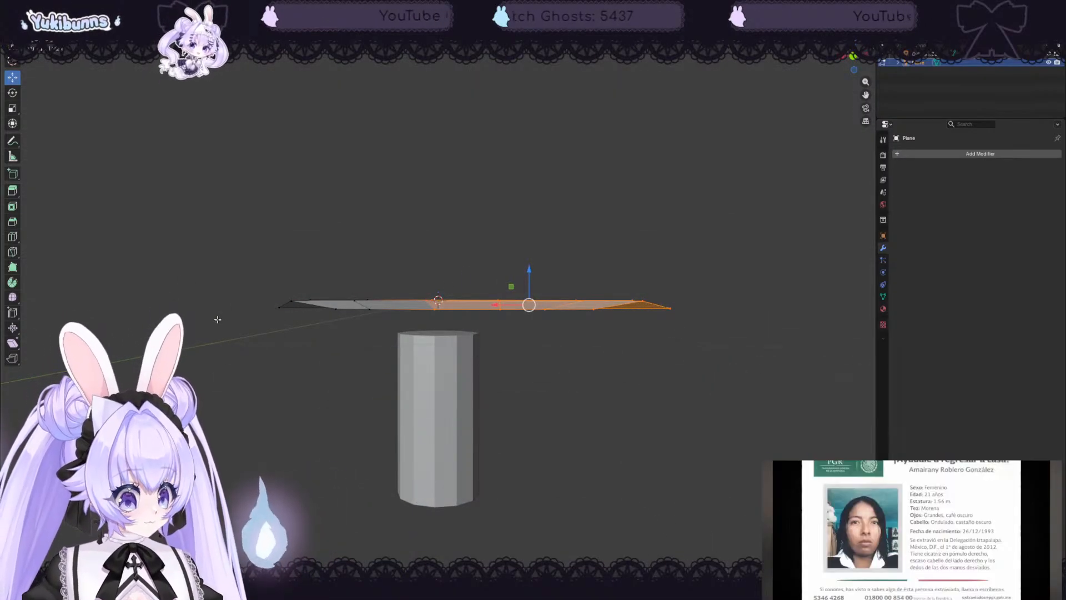
{"action": "key", "text": "a"}
{"action": "left_click", "coordinate": [13, 92]}
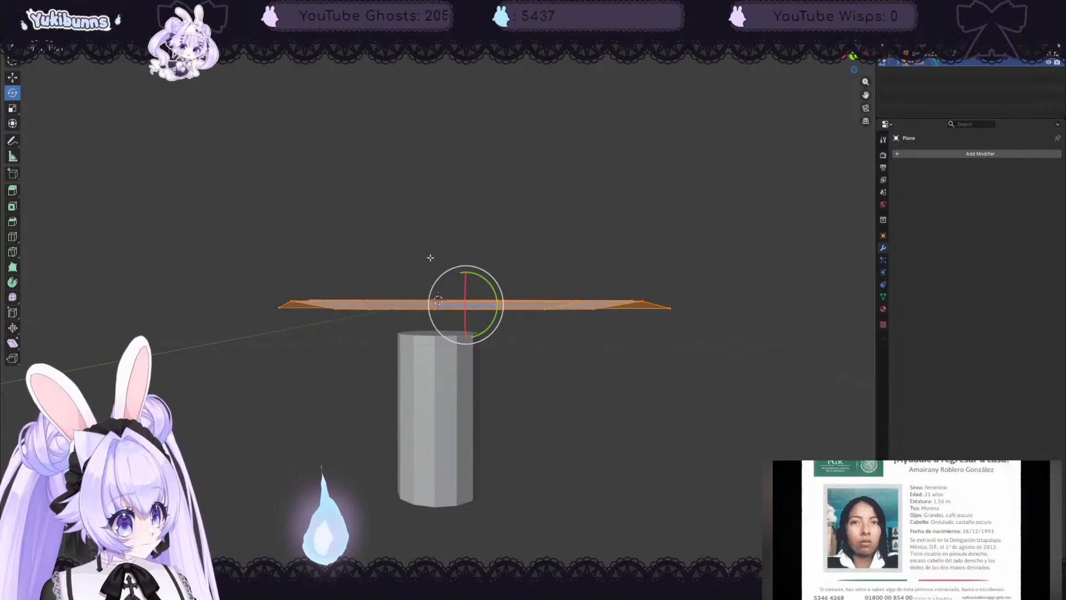
{"action": "middle_click_drag", "start_coordinate": [479, 277], "coordinate": [544, 397]}
- Select the pointed half from the middle loop onward, rotate it about Y until roughly level, and lower it along Z
{"action": "left_click_drag", "start_coordinate": [406, 253], "coordinate": [713, 401]}
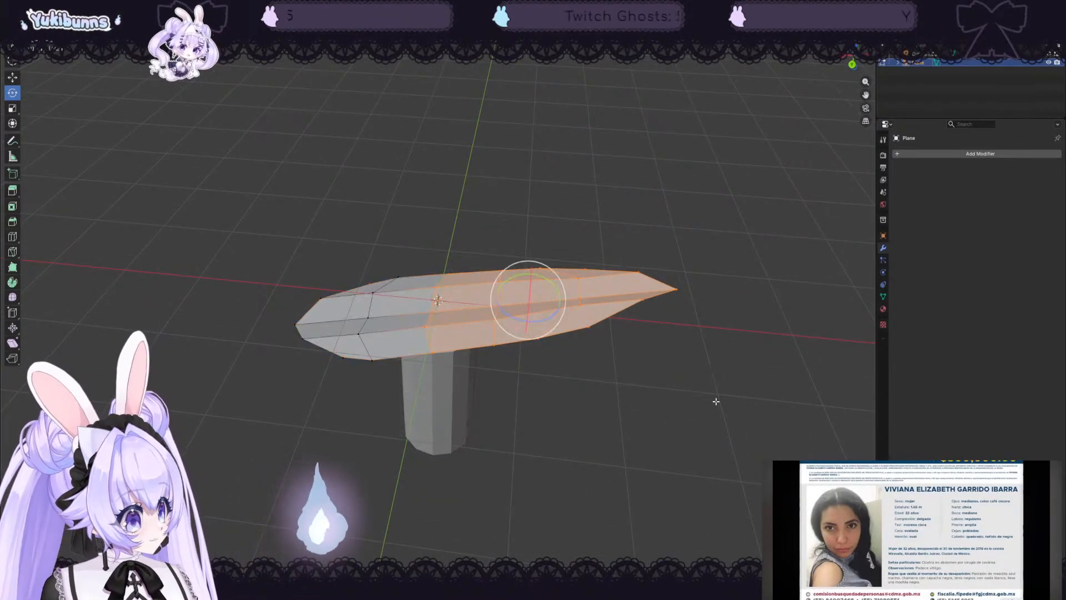
{"action": "middle_click_drag", "start_coordinate": [714, 400], "coordinate": [689, 340]}
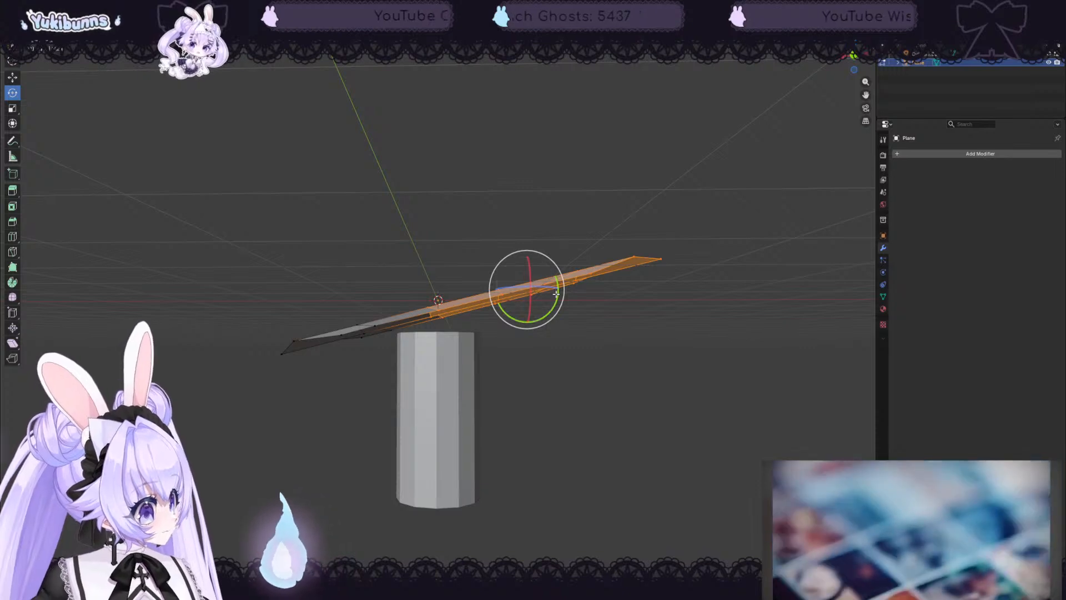
{"action": "left_click_drag", "start_coordinate": [556, 294], "coordinate": [555, 304]}
{"action": "left_click", "coordinate": [12, 77]}
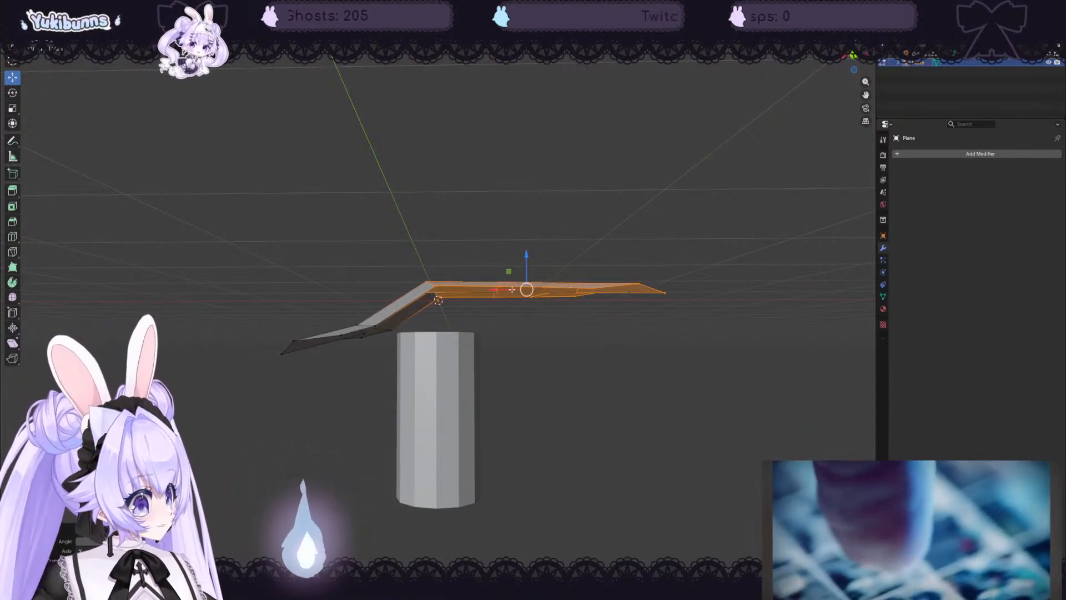
{"action": "left_click_drag", "start_coordinate": [524, 271], "coordinate": [520, 298]}
- Select the leaf from the row beyond the middle loop to the tip and rotate it downward about Y
{"action": "middle_click_drag", "start_coordinate": [502, 223], "coordinate": [478, 273]}
{"action": "left_click_drag", "start_coordinate": [472, 262], "coordinate": [692, 440]}
{"action": "middle_click_drag", "start_coordinate": [662, 421], "coordinate": [661, 361]}
{"action": "left_click", "coordinate": [12, 93]}
{"action": "mouse_move", "coordinate": [581, 308]}
{"action": "left_mouse_down"}
{"action": "mouse_move", "coordinate": [589, 314]}
{"action": "mouse_move", "coordinate": [590, 304]}
{"action": "left_mouse_up"}
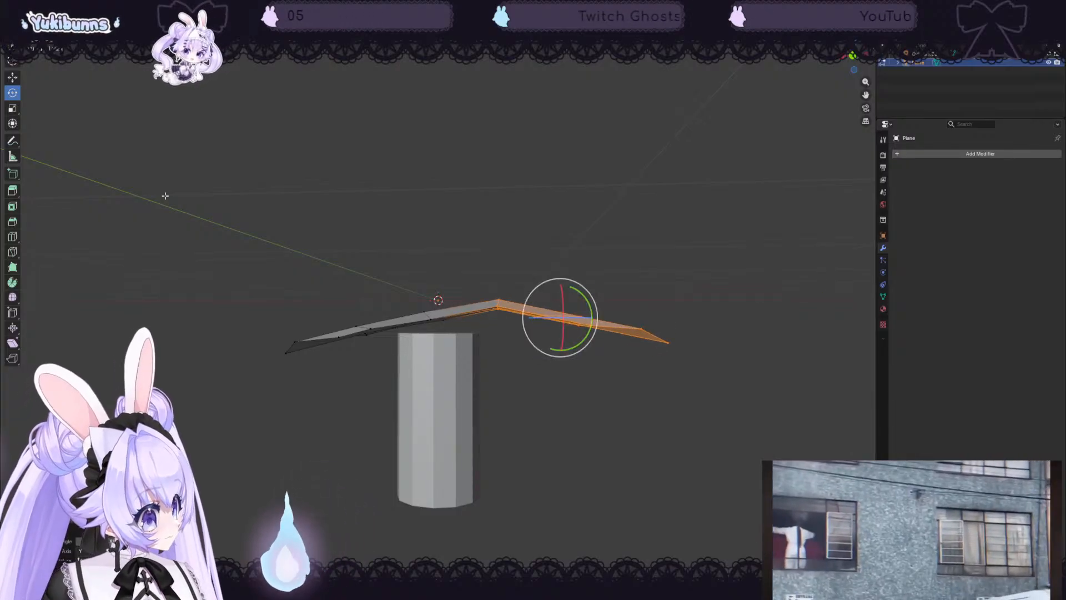
- Select the end section nearest the tip, including its outer side vertices, and rotate it further downward about Y
{"action": "left_click", "coordinate": [12, 78]}
{"action": "left_click_drag", "start_coordinate": [522, 267], "coordinate": [732, 428]}
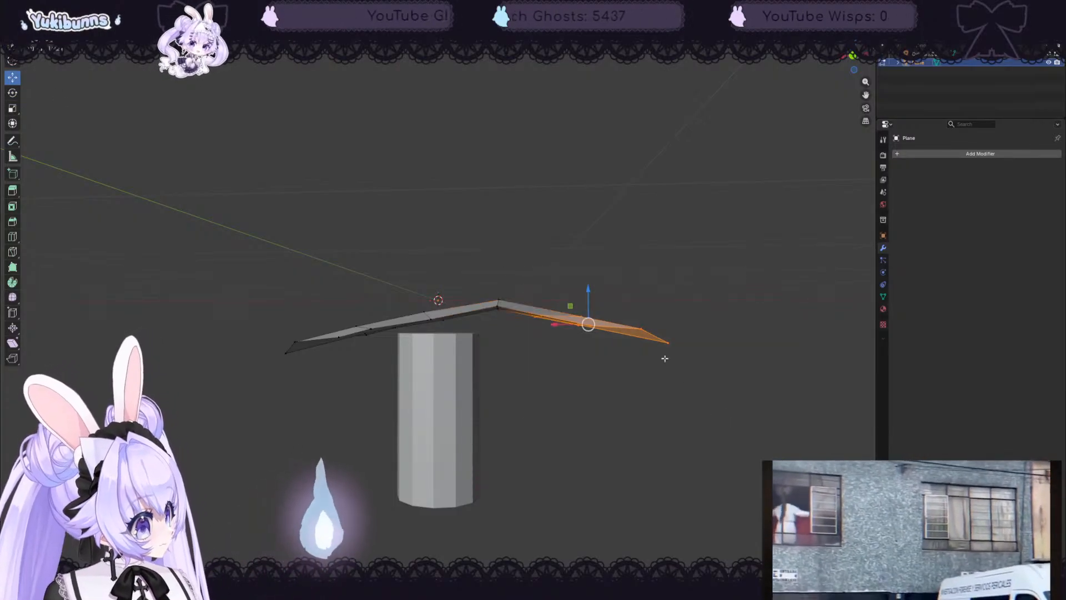
{"action": "middle_click_drag", "start_coordinate": [757, 357], "coordinate": [602, 307]}
{"action": "left_click_drag", "start_coordinate": [535, 270], "coordinate": [686, 478]}
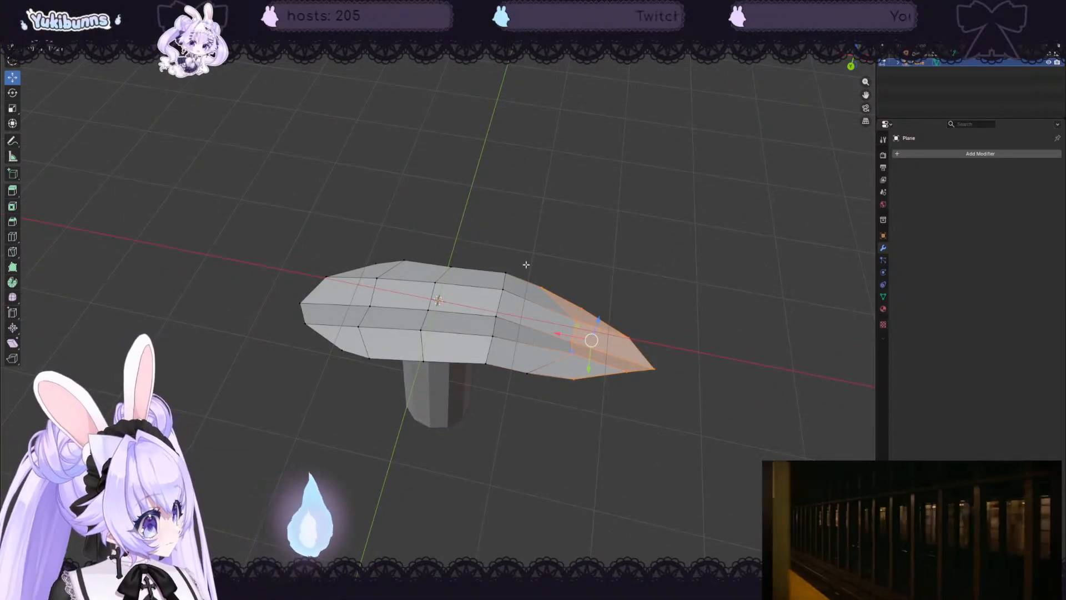
{"action": "left_click_drag", "start_coordinate": [519, 262], "coordinate": [664, 481]}
{"action": "middle_click_drag", "start_coordinate": [672, 431], "coordinate": [688, 376]}
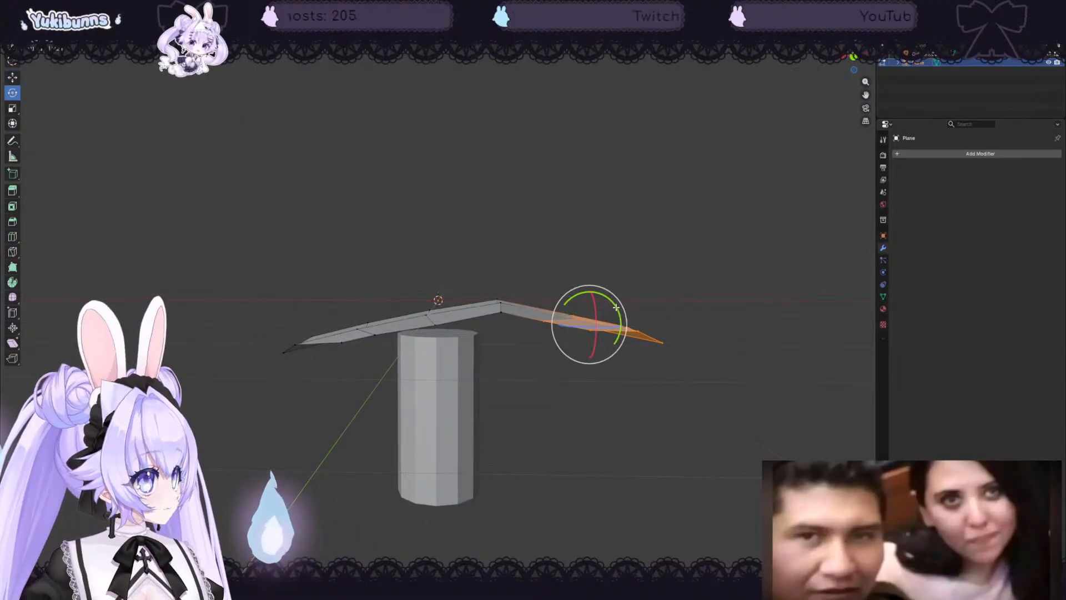
{"action": "left_click_drag", "start_coordinate": [617, 307], "coordinate": [619, 314]}
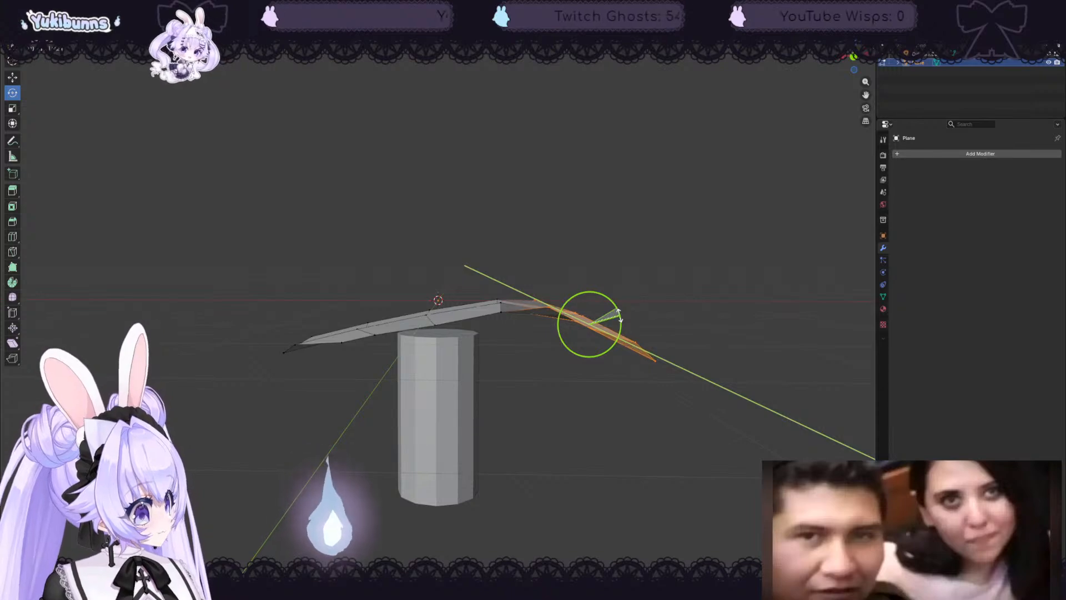
- Select the leaf from the row nearest the stem's centre to the pointed tip and rotate it downward about Y
{"action": "middle_click_drag", "start_coordinate": [593, 255], "coordinate": [580, 312]}
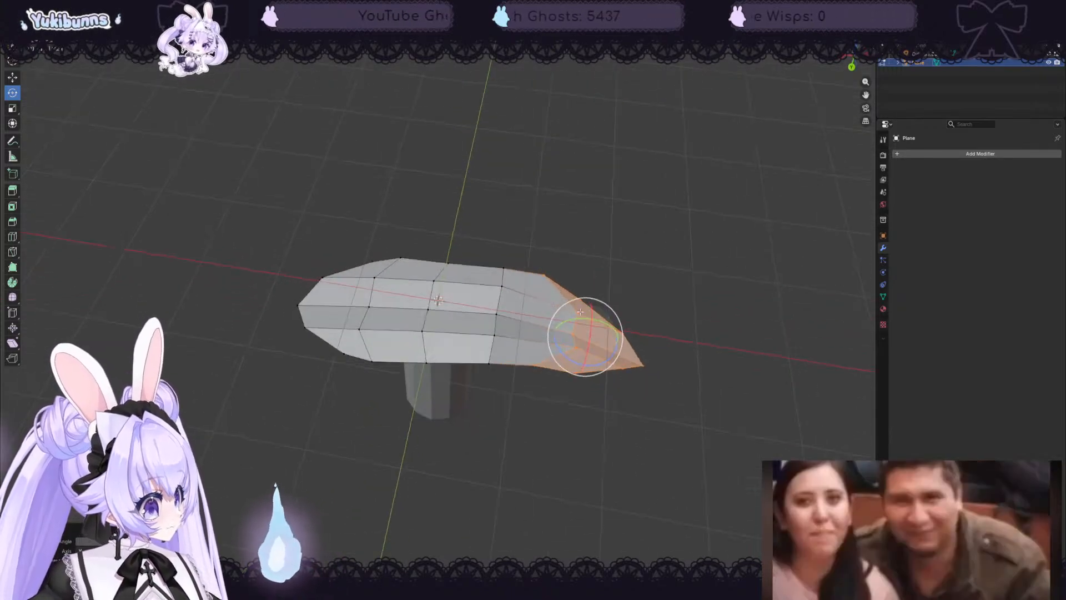
{"action": "left_click_drag", "start_coordinate": [416, 236], "coordinate": [722, 466]}
{"action": "middle_click_drag", "start_coordinate": [721, 467], "coordinate": [723, 369]}
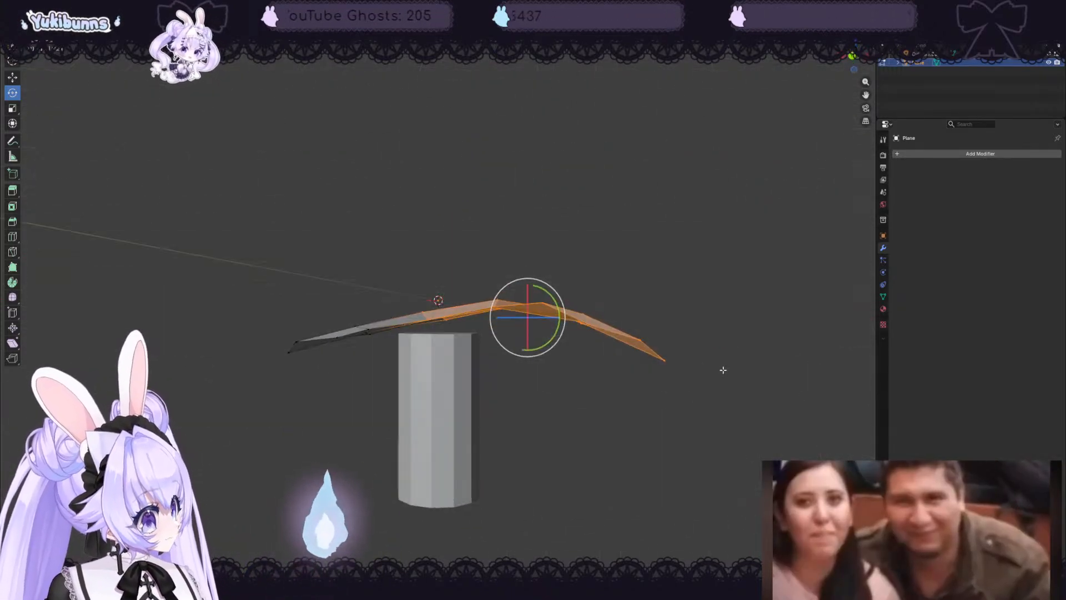
{"action": "left_click_drag", "start_coordinate": [547, 293], "coordinate": [549, 303]}
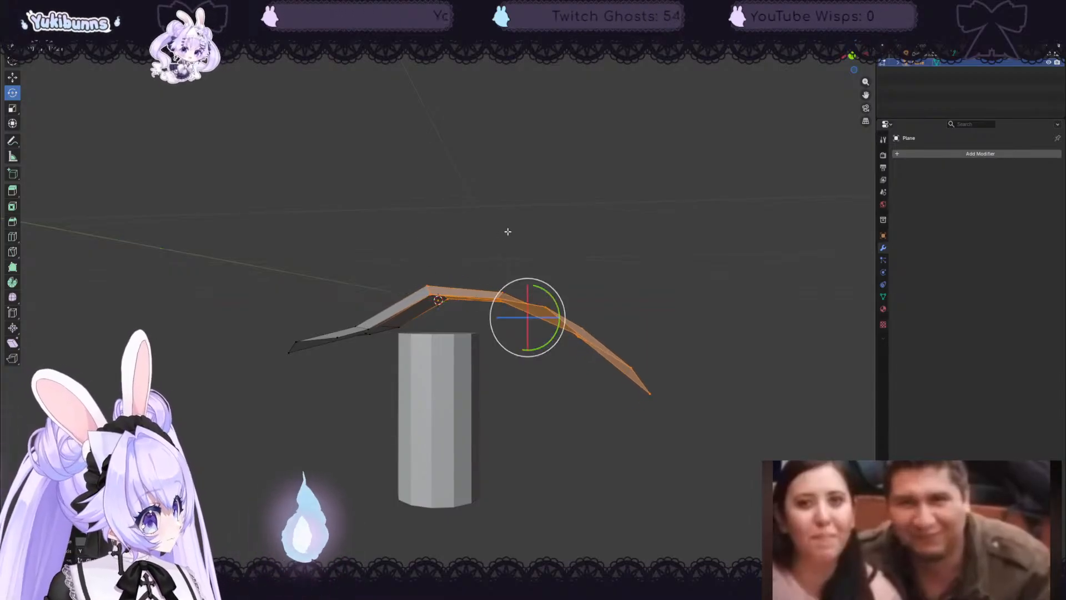
- Extend the selection one row closer to the leaf's base and rotate that portion further downward about Y
{"action": "middle_click_drag", "start_coordinate": [508, 231], "coordinate": [357, 250]}
{"action": "left_click_drag", "start_coordinate": [357, 249], "coordinate": [674, 431]}
{"action": "middle_click_drag", "start_coordinate": [673, 431], "coordinate": [655, 368]}
{"action": "left_click_drag", "start_coordinate": [519, 311], "coordinate": [523, 318]}
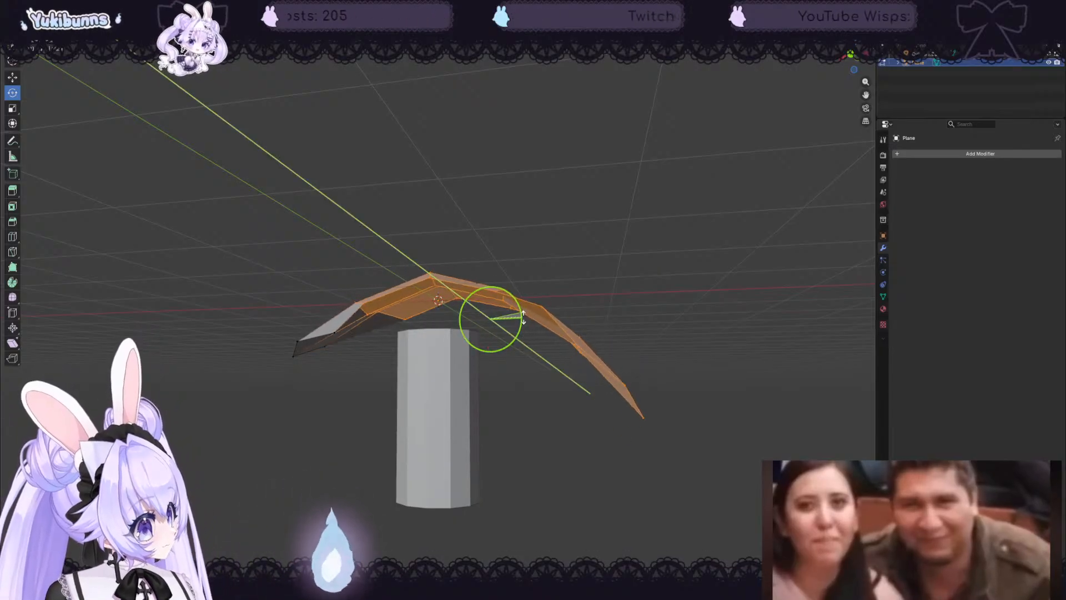
- Raise the vertices at the leaf's base end along Z, including the outer side ones
{"action": "middle_click_drag", "start_coordinate": [573, 393], "coordinate": [620, 470]}
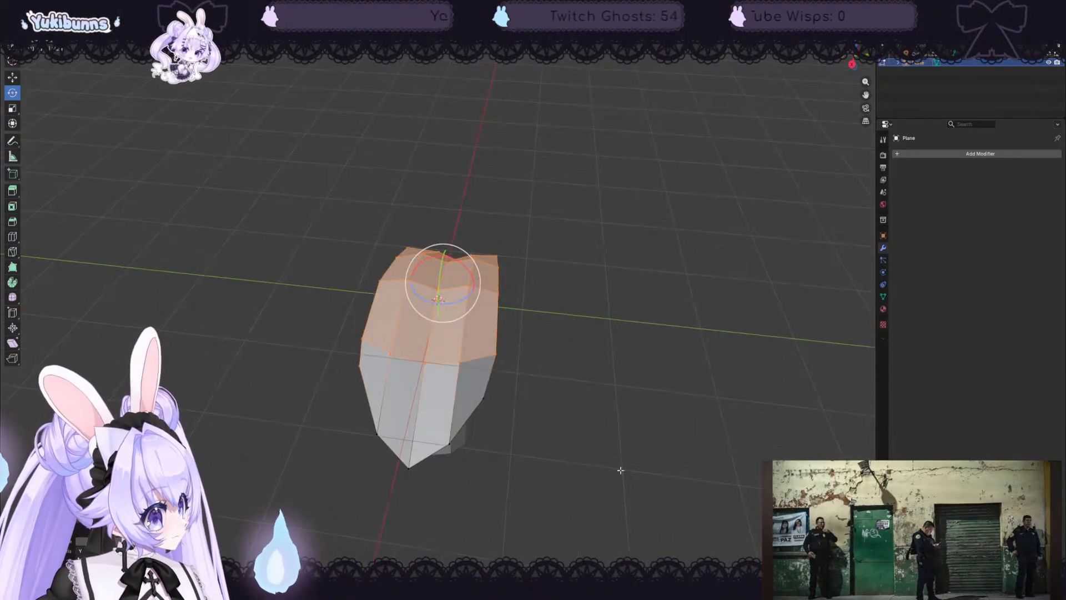
{"action": "middle_click_drag", "start_coordinate": [328, 401], "coordinate": [746, 400]}
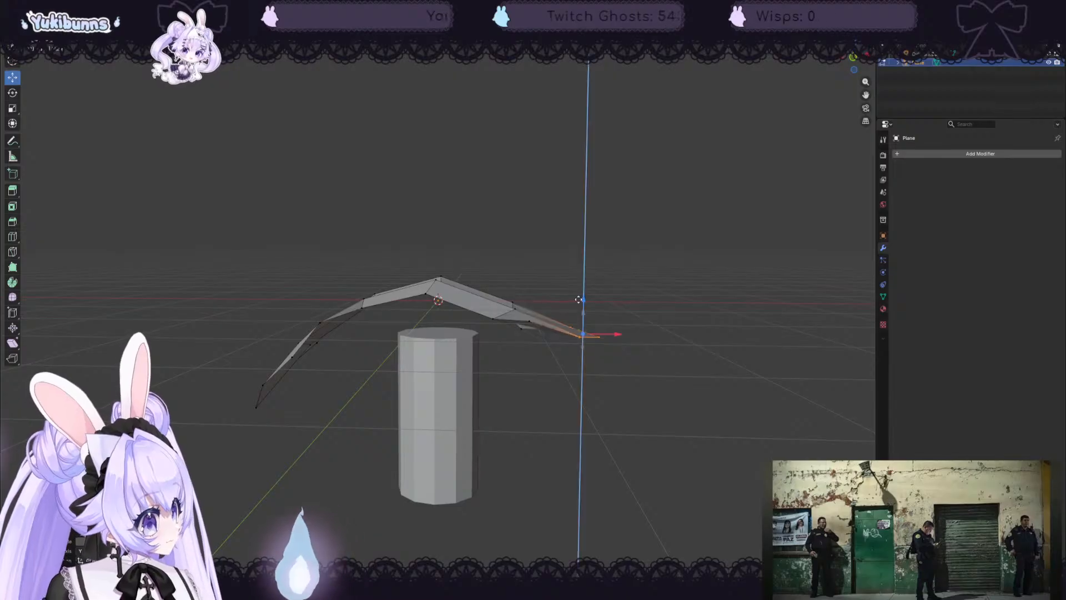
{"action": "middle_click_drag", "start_coordinate": [578, 294], "coordinate": [503, 299]}
{"action": "left_click_drag", "start_coordinate": [503, 301], "coordinate": [502, 281]}
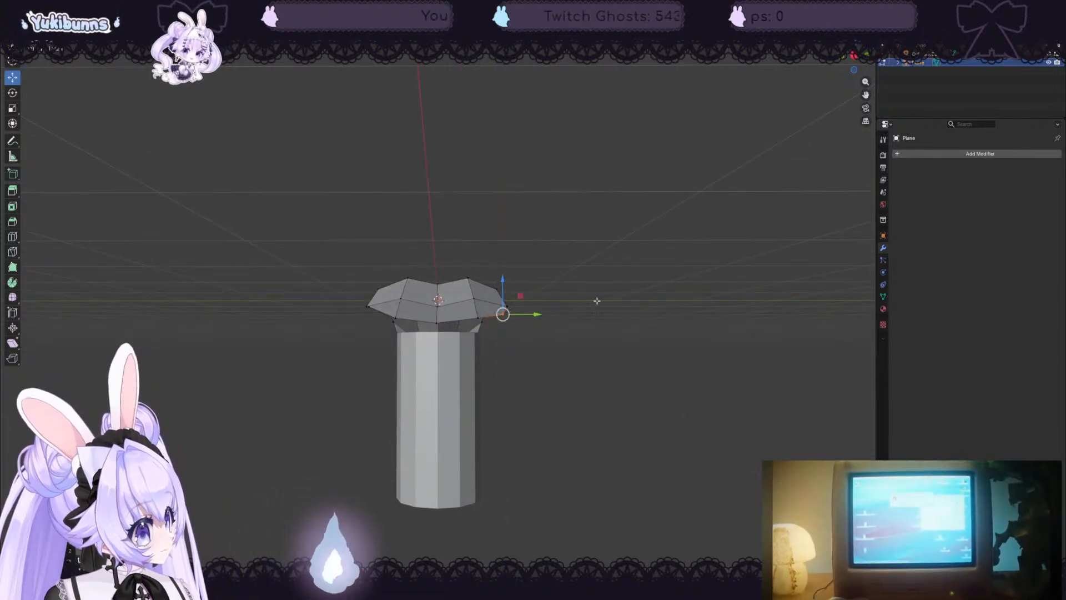
{"action": "middle_click_drag", "start_coordinate": [597, 299], "coordinate": [501, 313]}
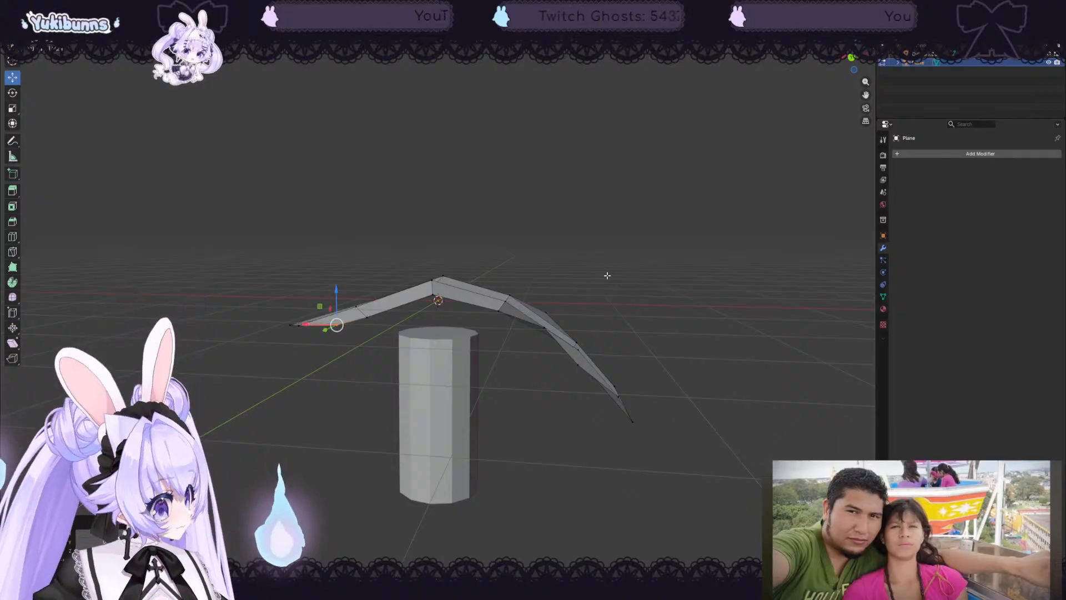
- Unhide the corn cob, select the whole leaf and scale it up to suit the cob
{"action": "scroll", "coordinate": [602, 258], "scroll_direction": "down", "scroll_amount": 2}
{"action": "mouse_move", "coordinate": [603, 258]}
{"action": "middle_mouse_down"}
{"action": "mouse_move", "coordinate": [616, 269]}
{"action": "mouse_move", "coordinate": [600, 281]}
{"action": "mouse_move", "coordinate": [605, 258]}
{"action": "middle_mouse_up"}
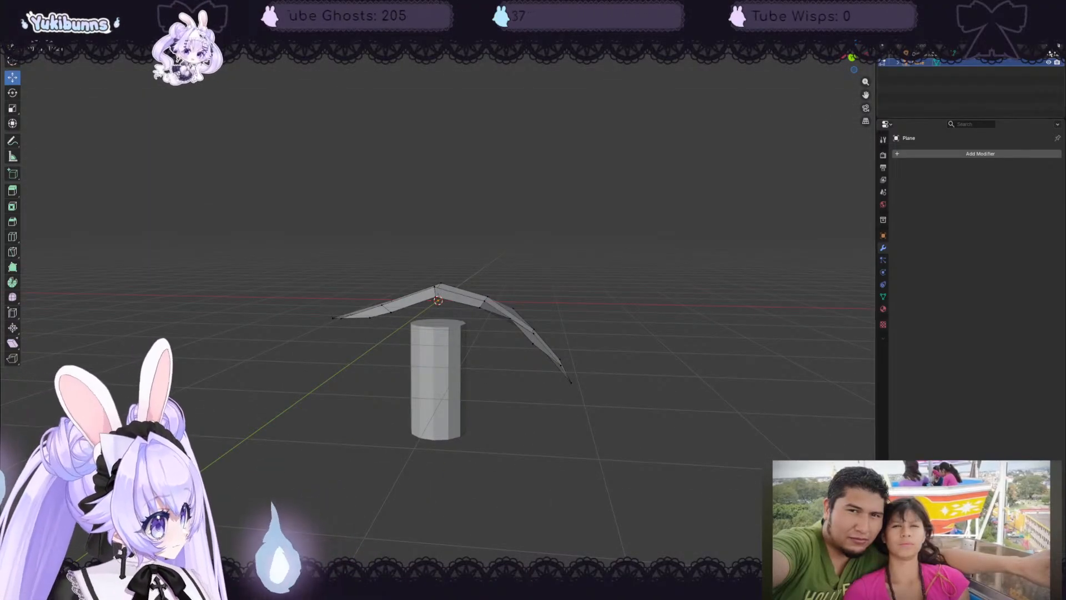
{"action": "left_click", "coordinate": [1048, 54]}
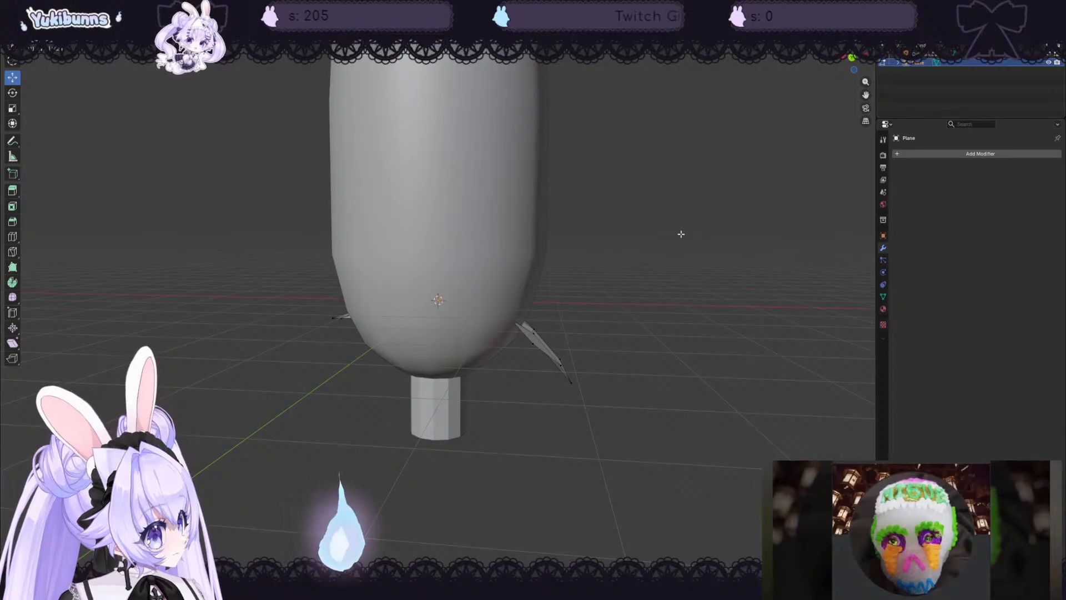
{"action": "scroll", "coordinate": [694, 220], "scroll_direction": "down", "scroll_amount": 5}
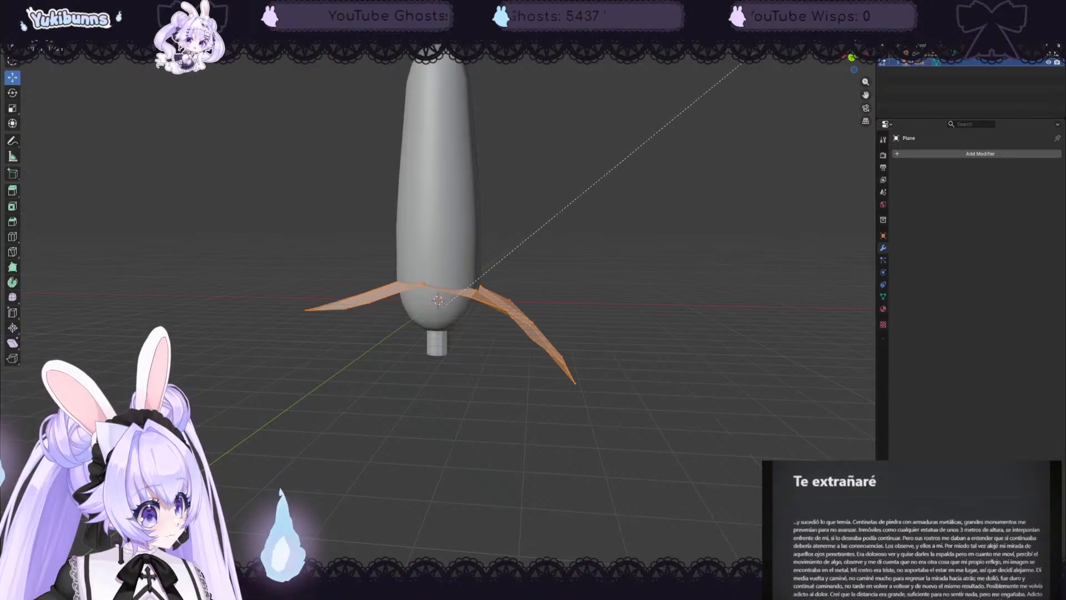
{"action": "mouse_move", "coordinate": [632, 139]}
{"action": "middle_mouse_down"}
{"action": "mouse_move", "coordinate": [638, 191]}
{"action": "mouse_move", "coordinate": [637, 136]}
{"action": "mouse_move", "coordinate": [627, 143]}
{"action": "middle_mouse_up"}
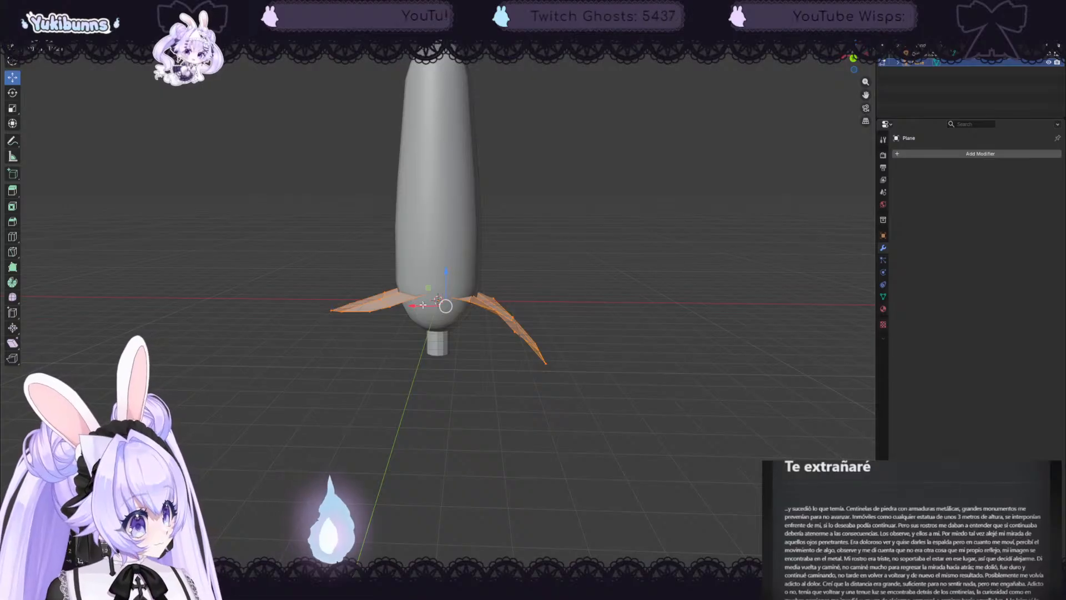
- Move the leaf out along X beside the cob and lower it along Z until its base meets the stem's top
{"action": "left_click_drag", "start_coordinate": [423, 304], "coordinate": [523, 307]}
{"action": "middle_click_drag", "start_coordinate": [535, 307], "coordinate": [555, 247]}
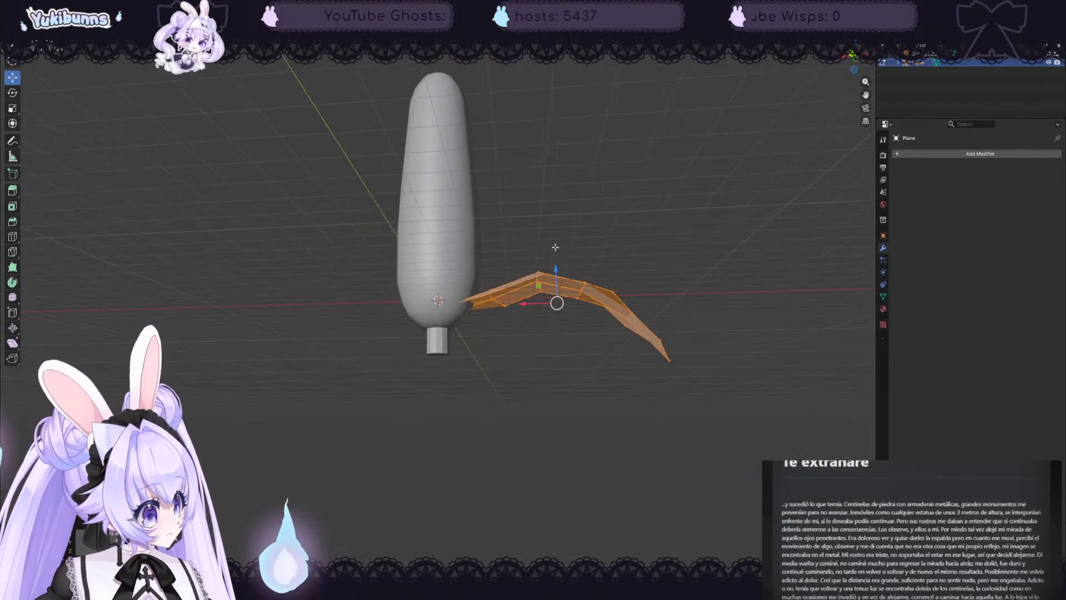
{"action": "left_click_drag", "start_coordinate": [556, 274], "coordinate": [552, 299]}
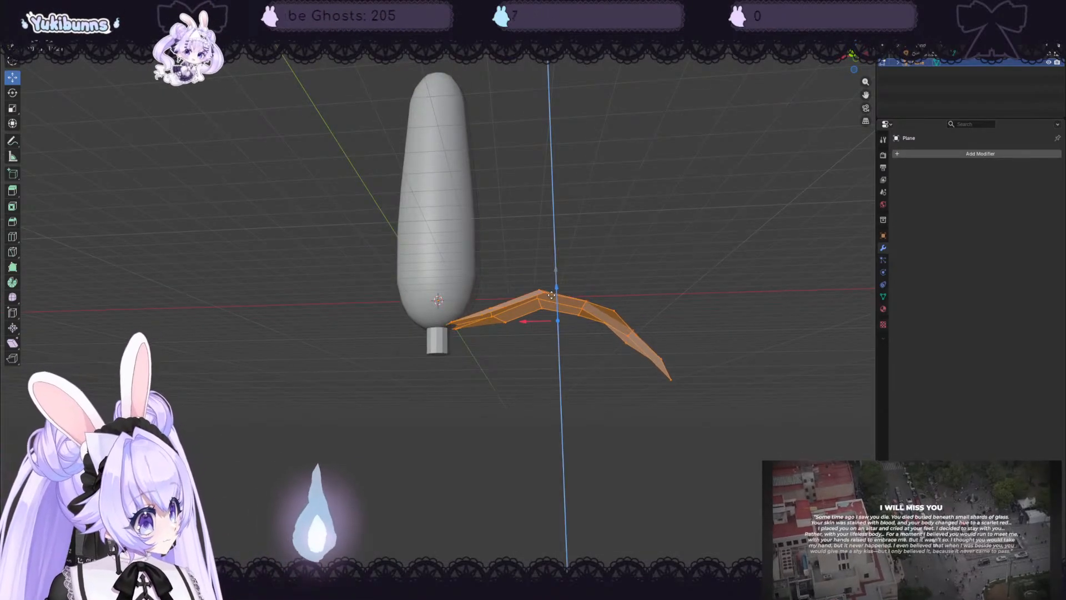
{"action": "middle_click_drag", "start_coordinate": [722, 237], "coordinate": [580, 343]}
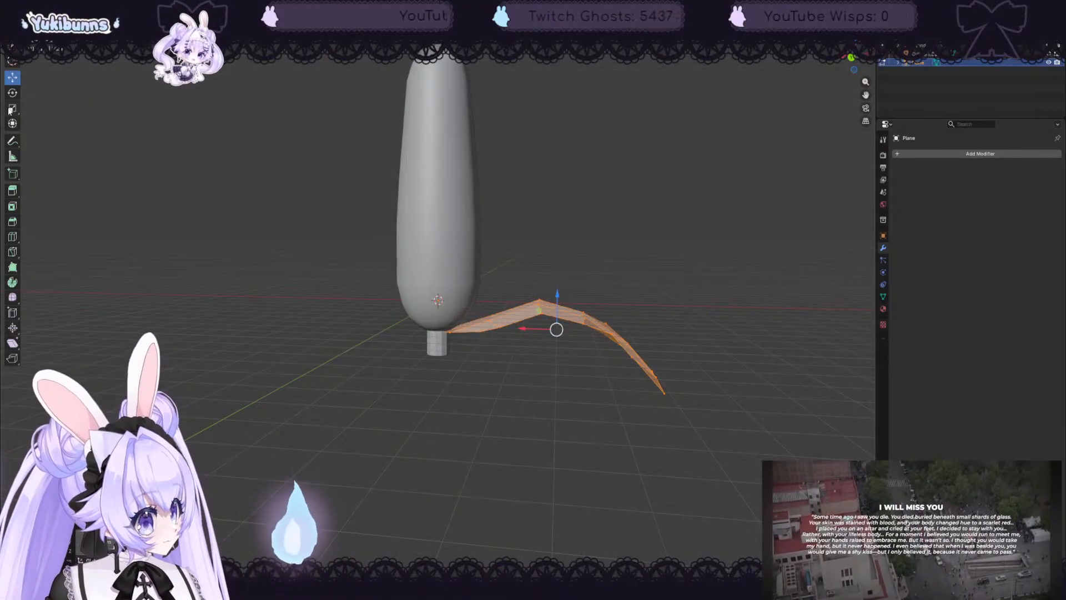
- Rotate the leaf about Y so its base end points down, and reposition it along X and Z against the cob
{"action": "left_click_drag", "start_coordinate": [572, 301], "coordinate": [554, 290]}
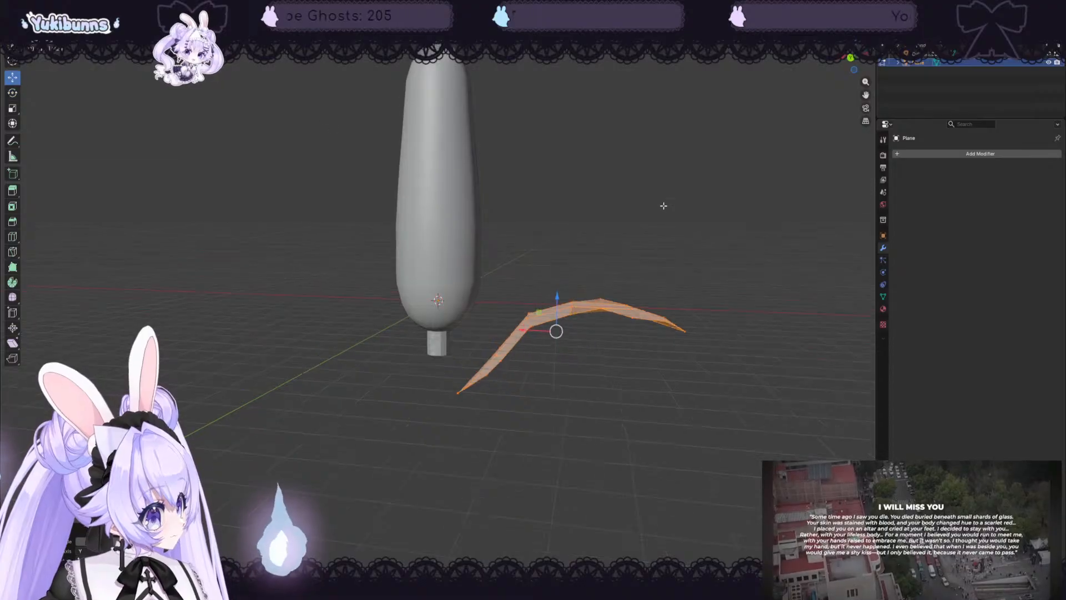
{"action": "middle_click_drag", "start_coordinate": [664, 205], "coordinate": [616, 236]}
{"action": "left_click_drag", "start_coordinate": [525, 327], "coordinate": [465, 314]}
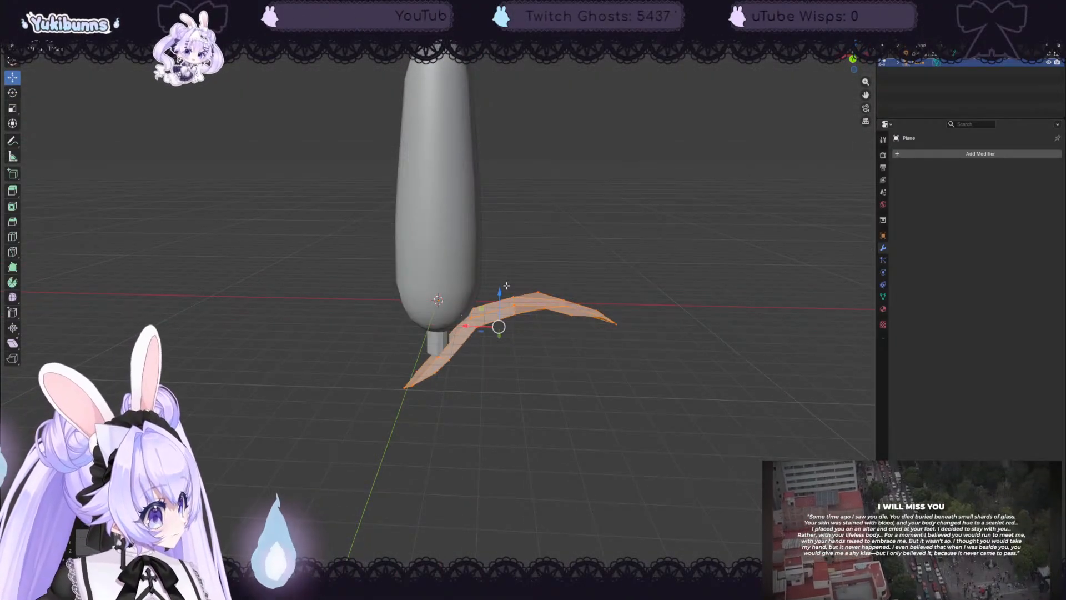
{"action": "left_click_drag", "start_coordinate": [506, 286], "coordinate": [499, 249]}
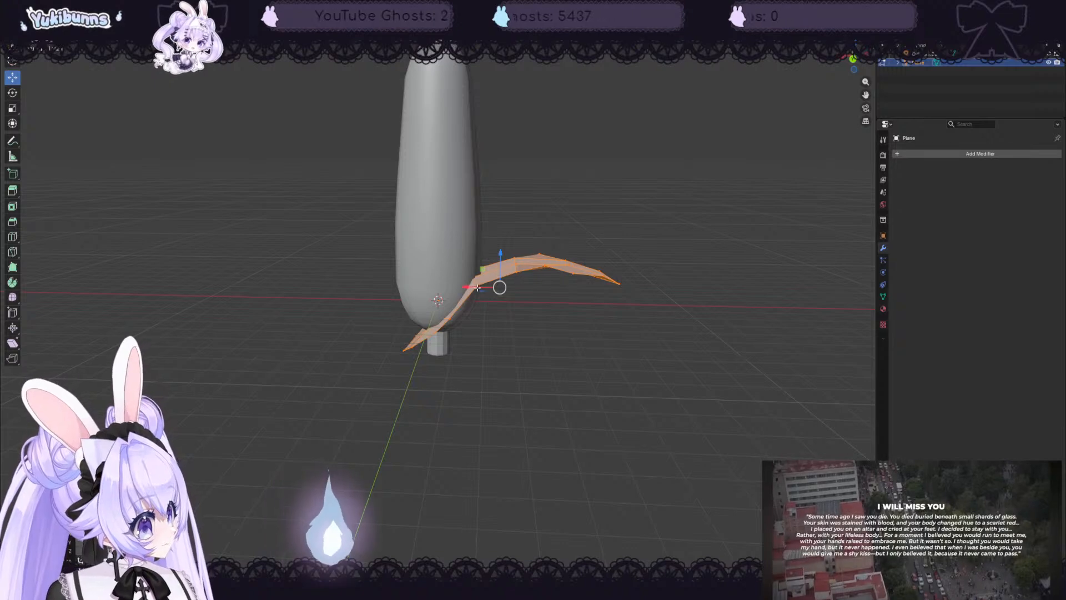
{"action": "left_click_drag", "start_coordinate": [478, 287], "coordinate": [507, 285]}
{"action": "middle_click_drag", "start_coordinate": [578, 347], "coordinate": [562, 343]}
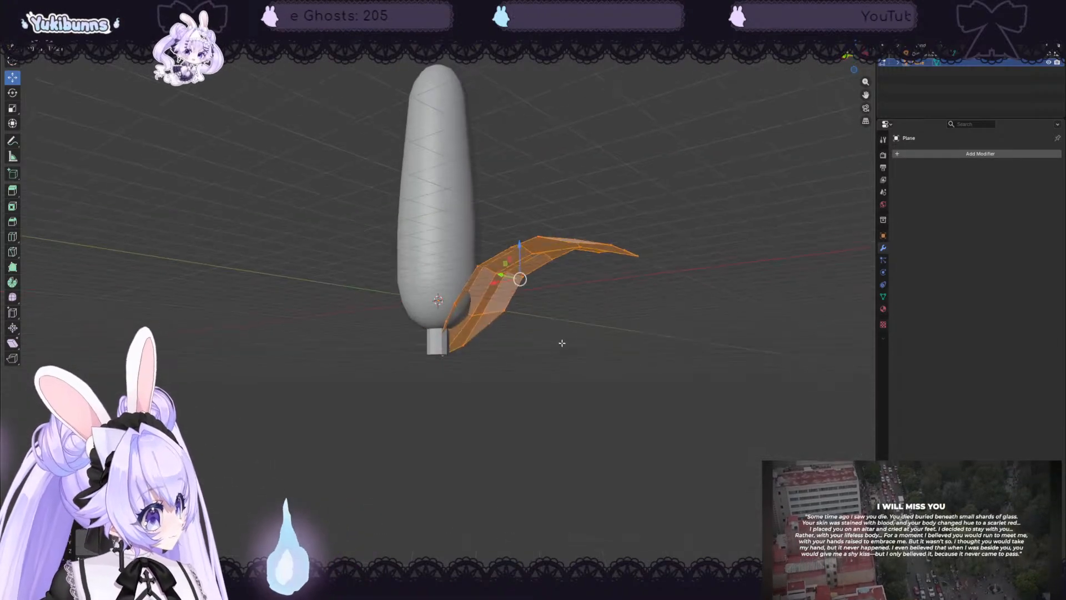
- Centre the leaf on the stem along Y and nudge its height along Z
{"action": "middle_click_drag", "start_coordinate": [493, 287], "coordinate": [576, 322]}
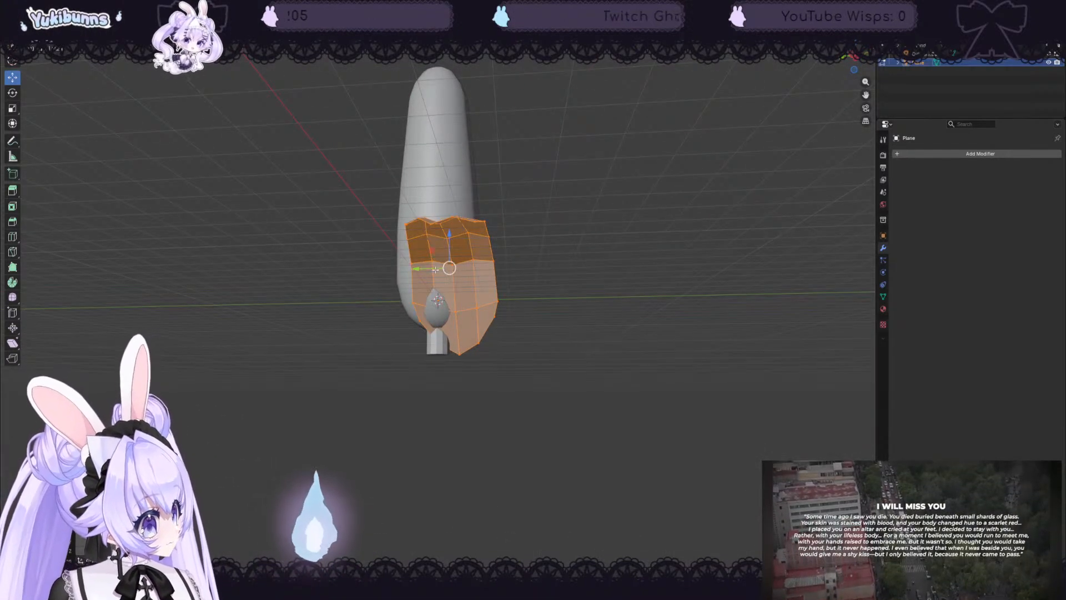
{"action": "left_click_drag", "start_coordinate": [436, 270], "coordinate": [410, 265]}
{"action": "middle_click_drag", "start_coordinate": [439, 278], "coordinate": [611, 319]}
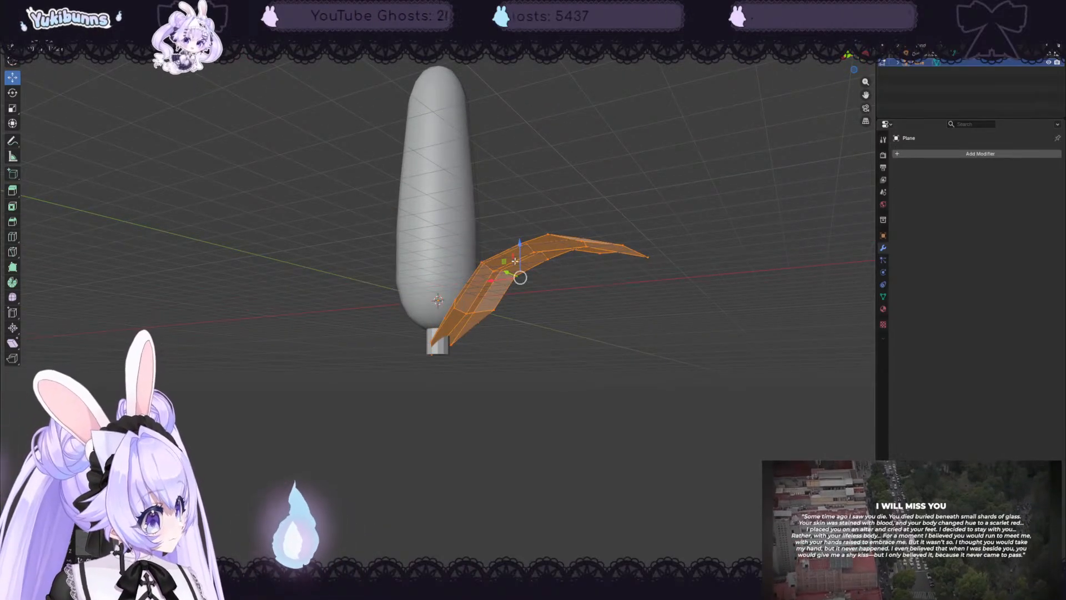
{"action": "mouse_move", "coordinate": [520, 261]}
{"action": "left_mouse_down"}
{"action": "mouse_move", "coordinate": [522, 248]}
{"action": "mouse_move", "coordinate": [499, 268]}
{"action": "mouse_move", "coordinate": [529, 252]}
{"action": "left_mouse_up"}
{"action": "middle_click_drag", "start_coordinate": [611, 358], "coordinate": [449, 373]}
{"action": "scroll", "coordinate": [634, 379], "scroll_direction": "down", "scroll_amount": 2}
- Select only the leaf's lowest vertices at the stem and rotate them about Y
{"action": "left_click", "coordinate": [633, 376]}
{"action": "middle_click_drag", "start_coordinate": [492, 319], "coordinate": [581, 288]}
{"action": "scroll", "coordinate": [490, 310], "scroll_direction": "up", "scroll_amount": 4}
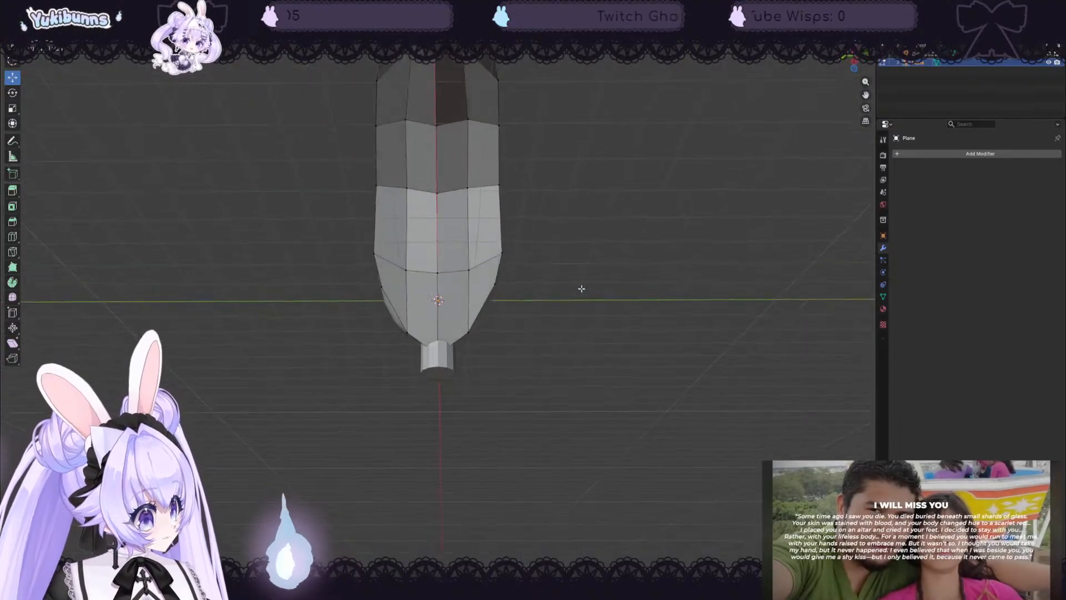
{"action": "left_click_drag", "start_coordinate": [400, 318], "coordinate": [484, 375]}
{"action": "middle_click_drag", "start_coordinate": [518, 368], "coordinate": [440, 405]}
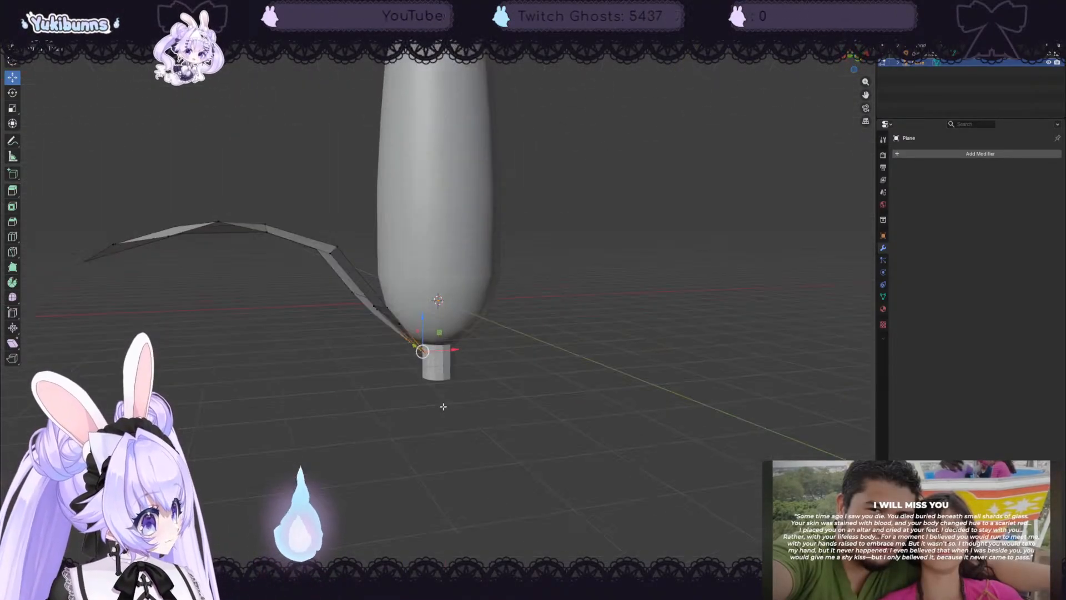
{"action": "left_click", "coordinate": [13, 93]}
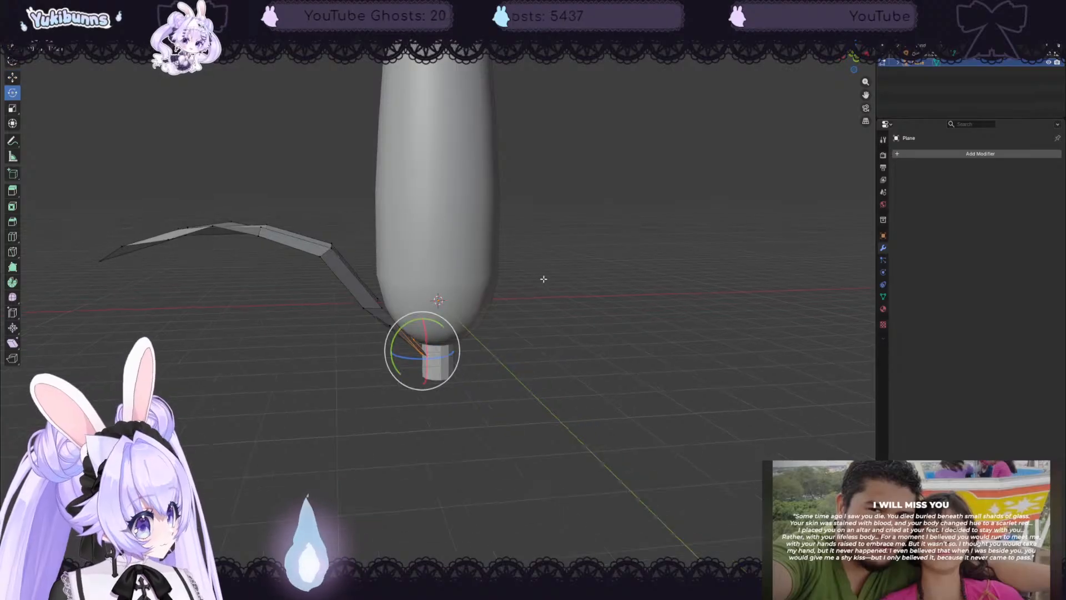
{"action": "middle_click_drag", "start_coordinate": [543, 278], "coordinate": [528, 273]}
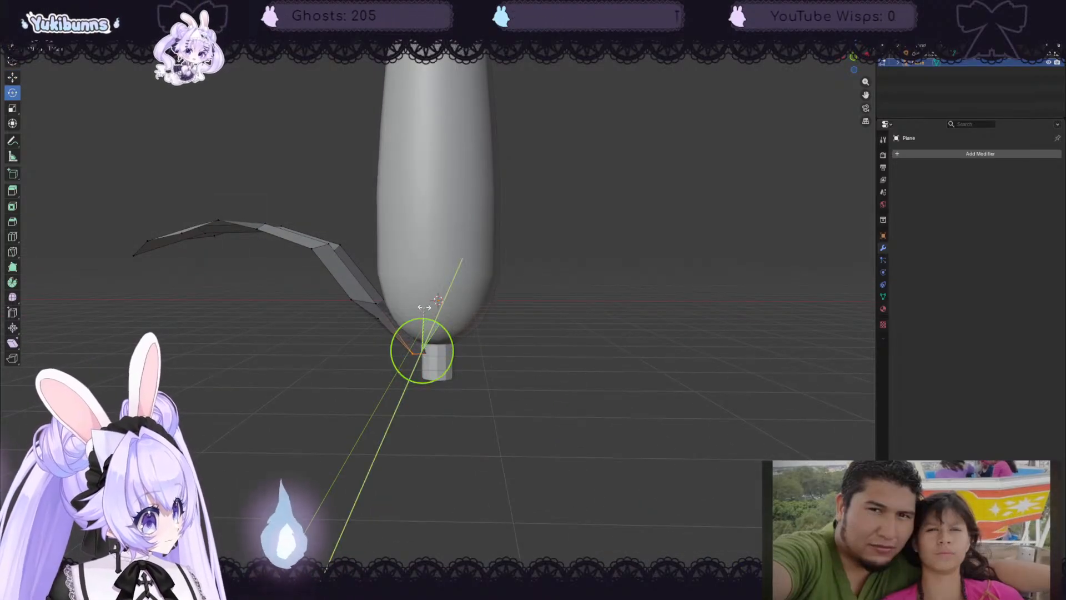
- Raise the leaf's base vertices slightly along Z to where the stem joins the cob
{"action": "middle_click_drag", "start_coordinate": [464, 314], "coordinate": [502, 293]}
{"action": "left_click", "coordinate": [13, 77]}
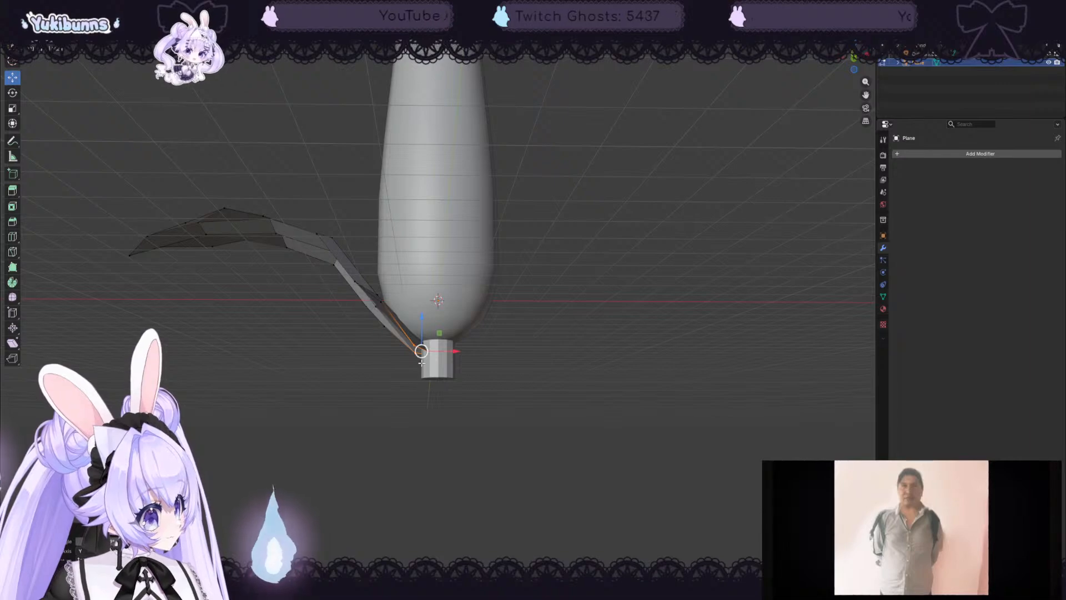
{"action": "left_click_drag", "start_coordinate": [422, 331], "coordinate": [430, 324]}
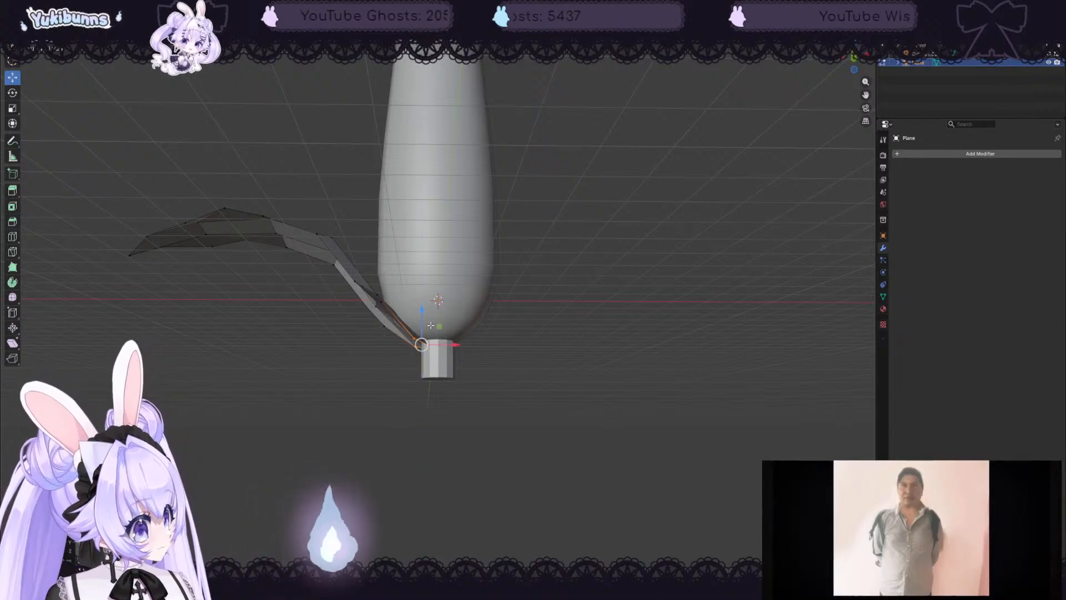
{"action": "middle_click_drag", "start_coordinate": [430, 325], "coordinate": [554, 347]}
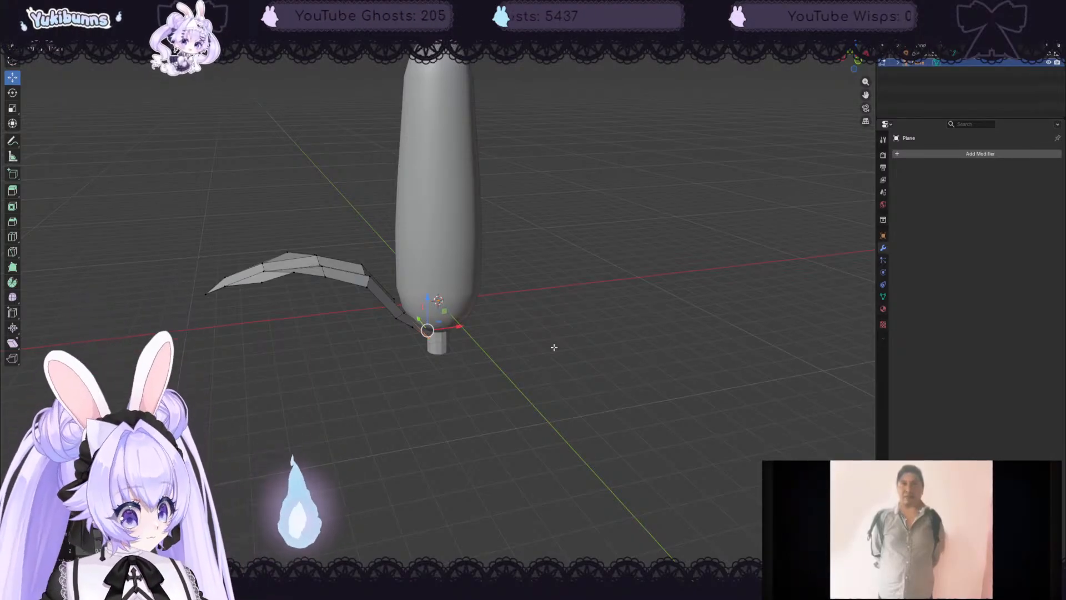
- Select the whole leaf mesh, return to Object Mode and duplicate the leaf in place
{"action": "key", "text": "a"}
{"action": "middle_click_drag", "start_coordinate": [547, 347], "coordinate": [535, 340]}
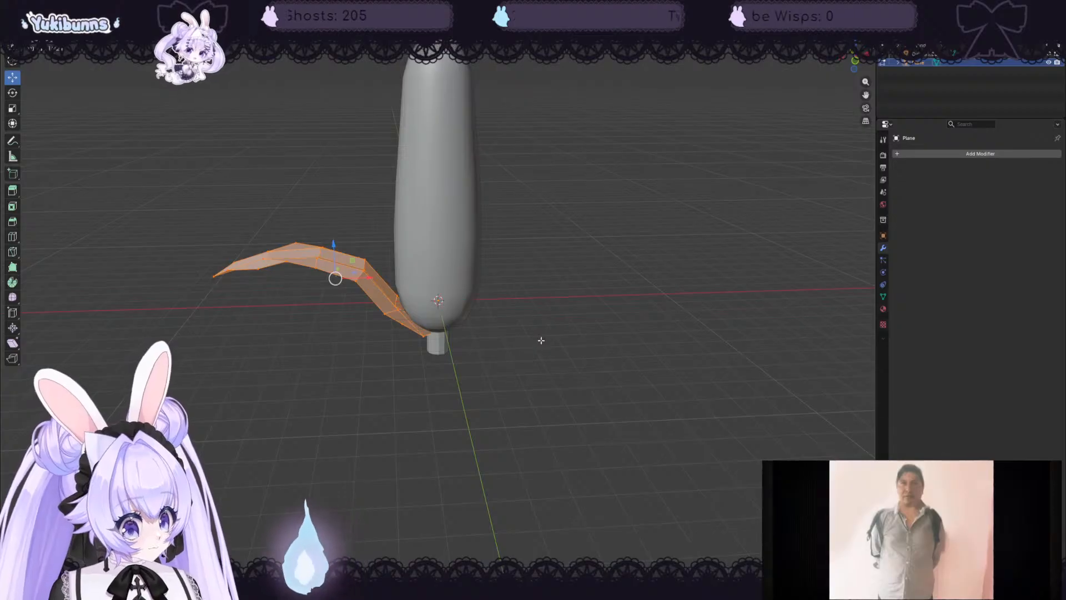
{"action": "right_click", "coordinate": [542, 341]}
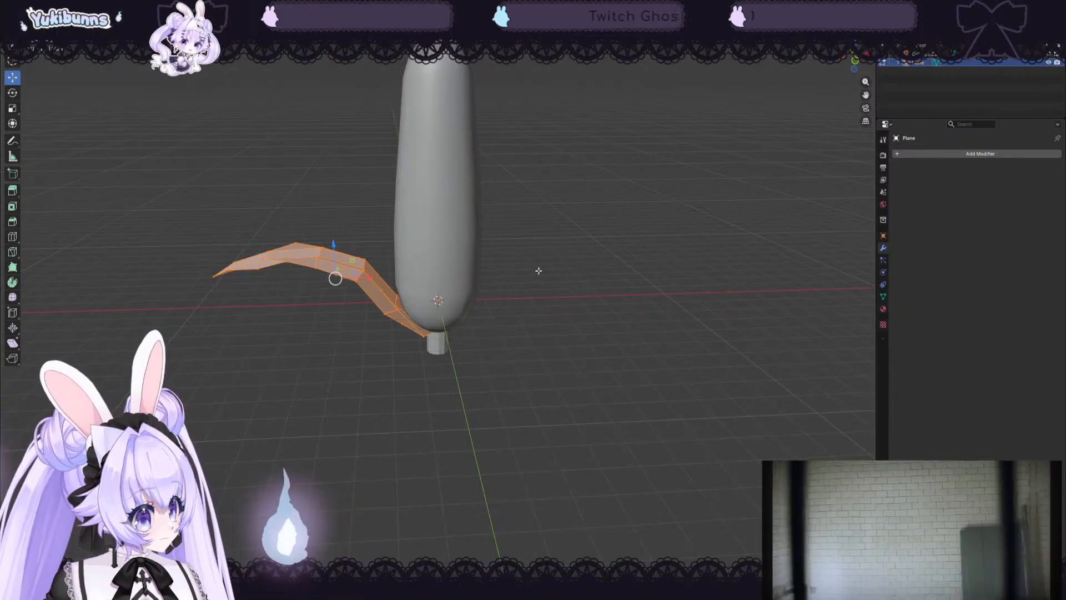
{"action": "key", "text": "Tab"}
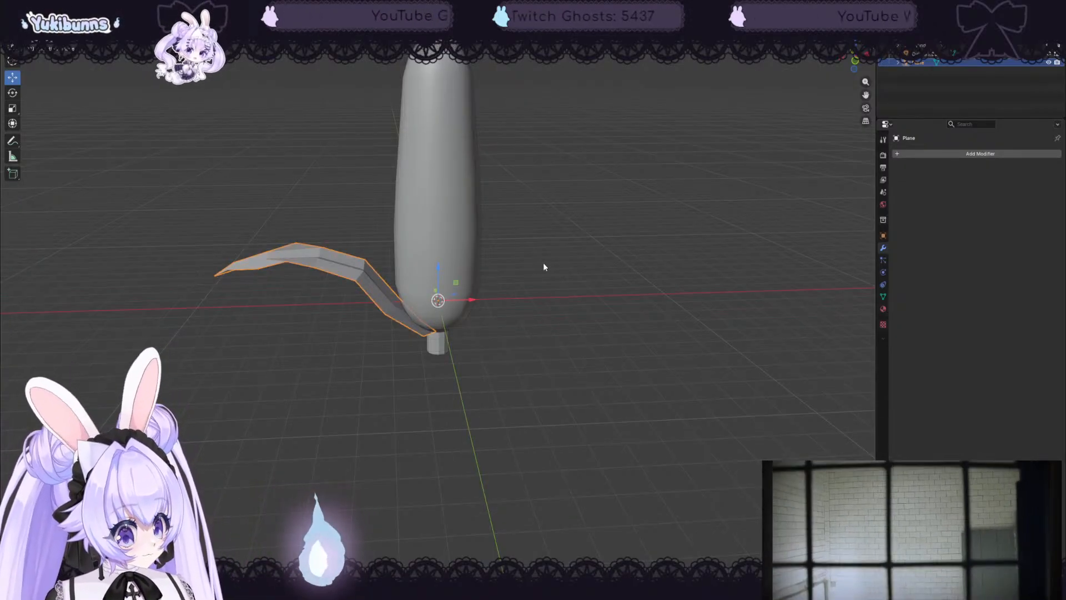
{"action": "key", "text": "shift+d"}
{"action": "right_click", "coordinate": [544, 264]}
{"action": "middle_click_drag", "start_coordinate": [544, 264], "coordinate": [628, 289]}
- Rotate the duplicated leaf about Z to the opposite side of the cob
{"action": "left_click", "coordinate": [12, 93]}
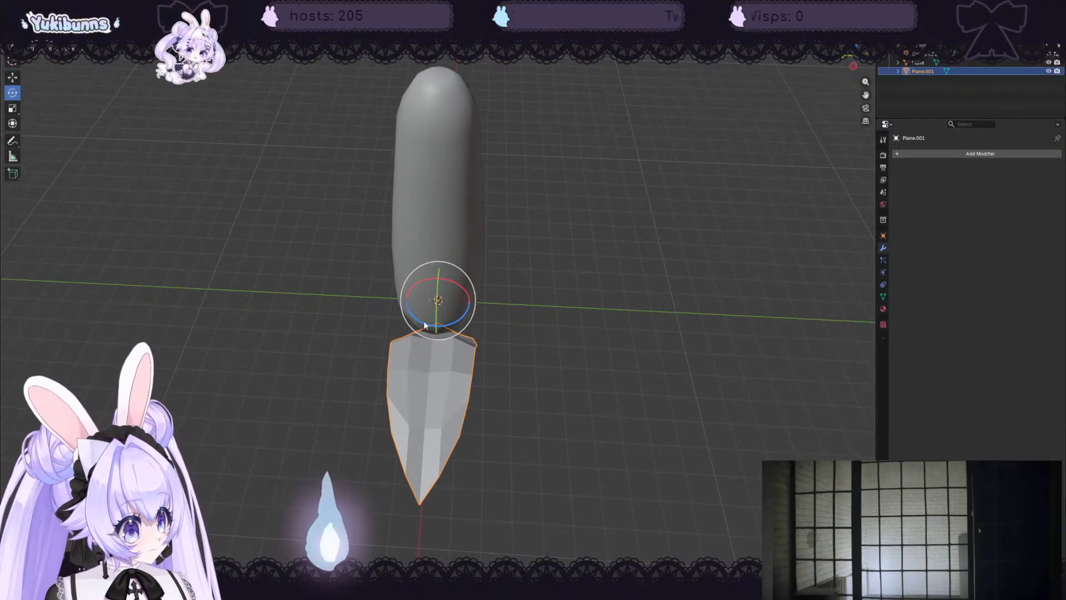
{"action": "left_click_drag", "start_coordinate": [425, 325], "coordinate": [457, 262]}
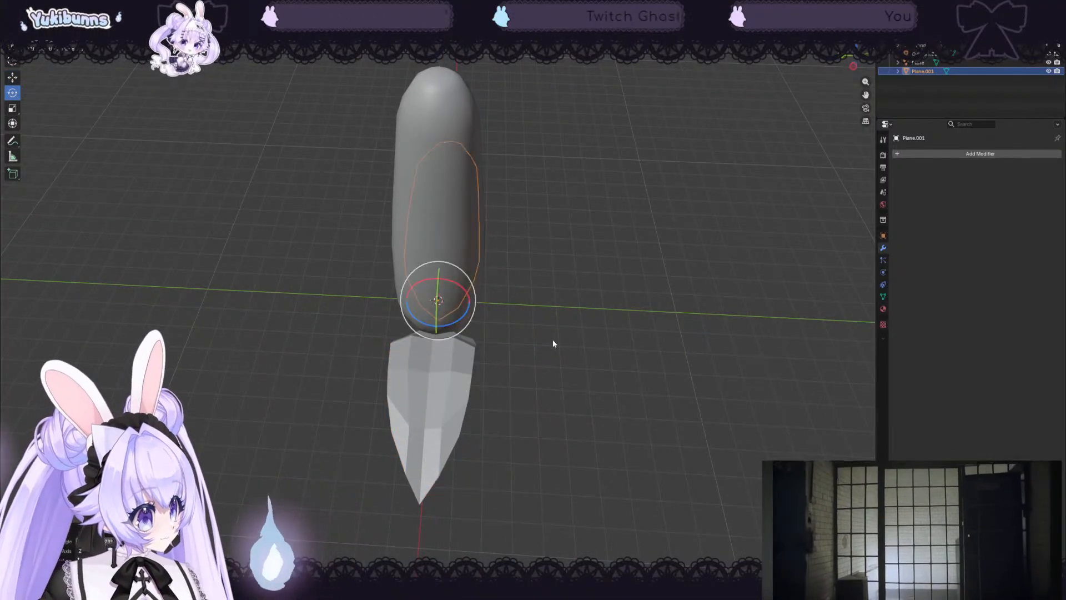
{"action": "middle_click_drag", "start_coordinate": [553, 343], "coordinate": [646, 302]}
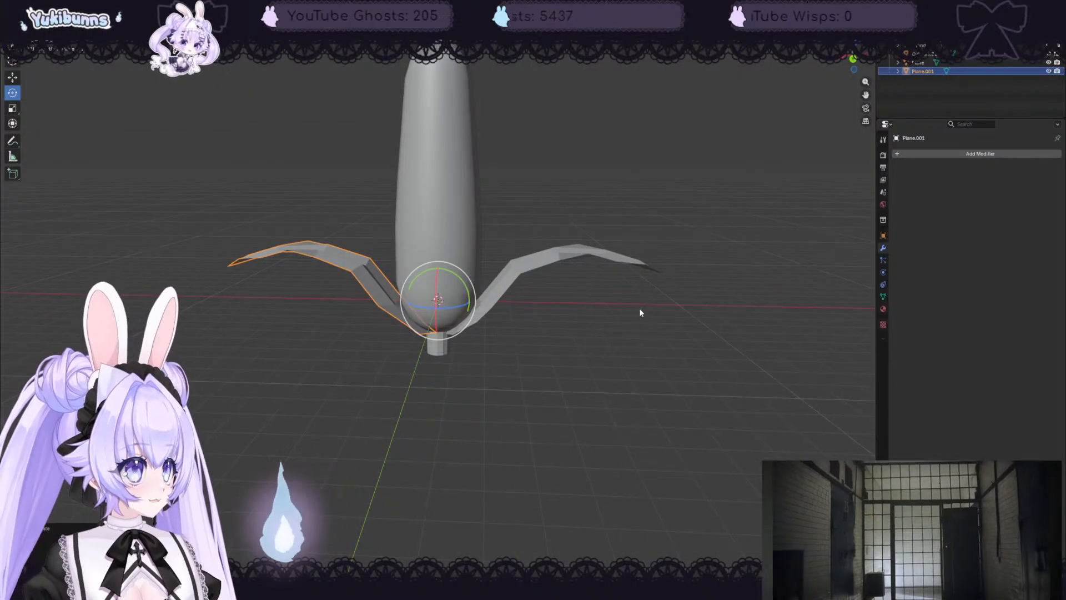
{"action": "middle_click_drag", "start_coordinate": [635, 309], "coordinate": [551, 356]}
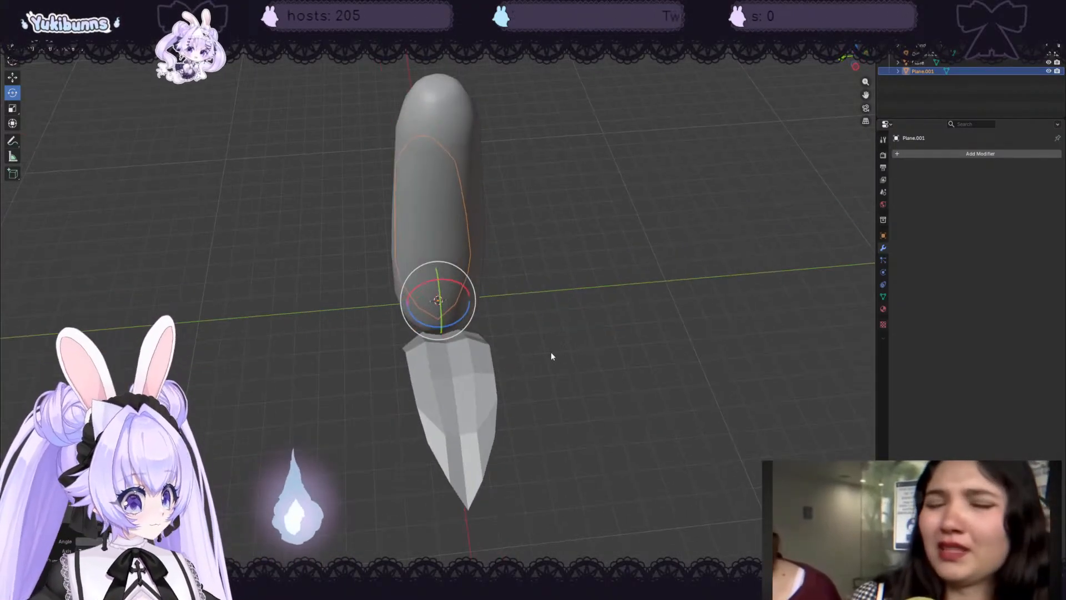
- Paste a third leaf, rotate it about Z to a free side of the cob, and tilt it upward about X
{"action": "key", "text": "ctrl+v"}
{"action": "left_click_drag", "start_coordinate": [427, 323], "coordinate": [462, 309]}
{"action": "middle_click_drag", "start_coordinate": [603, 360], "coordinate": [587, 307]}
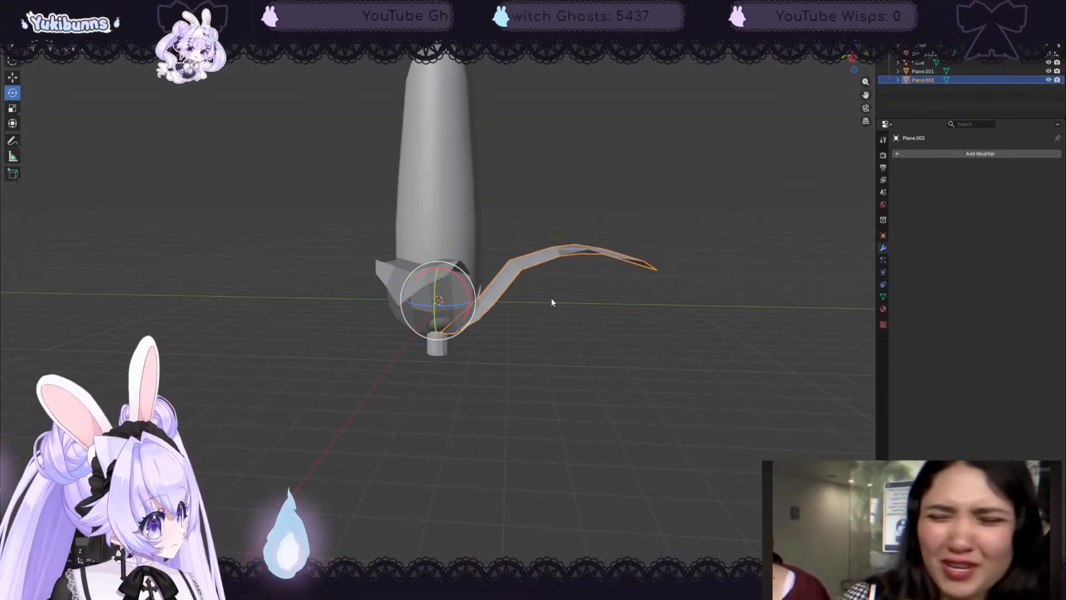
{"action": "left_click_drag", "start_coordinate": [460, 278], "coordinate": [453, 273]}
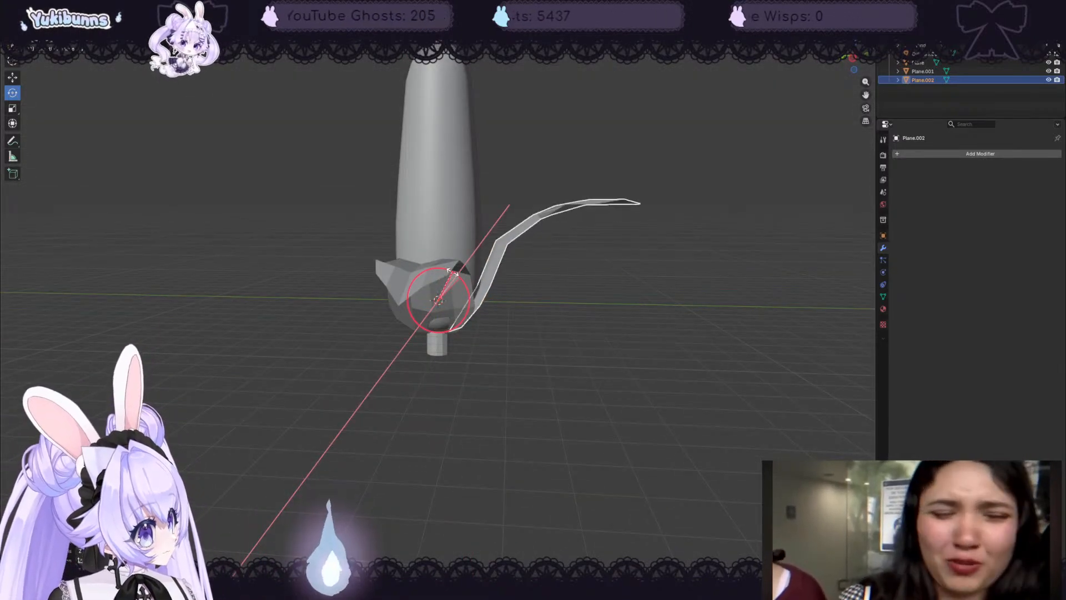
- Paste a fourth leaf, rotate it about Z to the side opposite the third leaf, and tilt it upward
{"action": "middle_click_drag", "start_coordinate": [569, 355], "coordinate": [649, 385]}
{"action": "key", "text": "ctrl+v"}
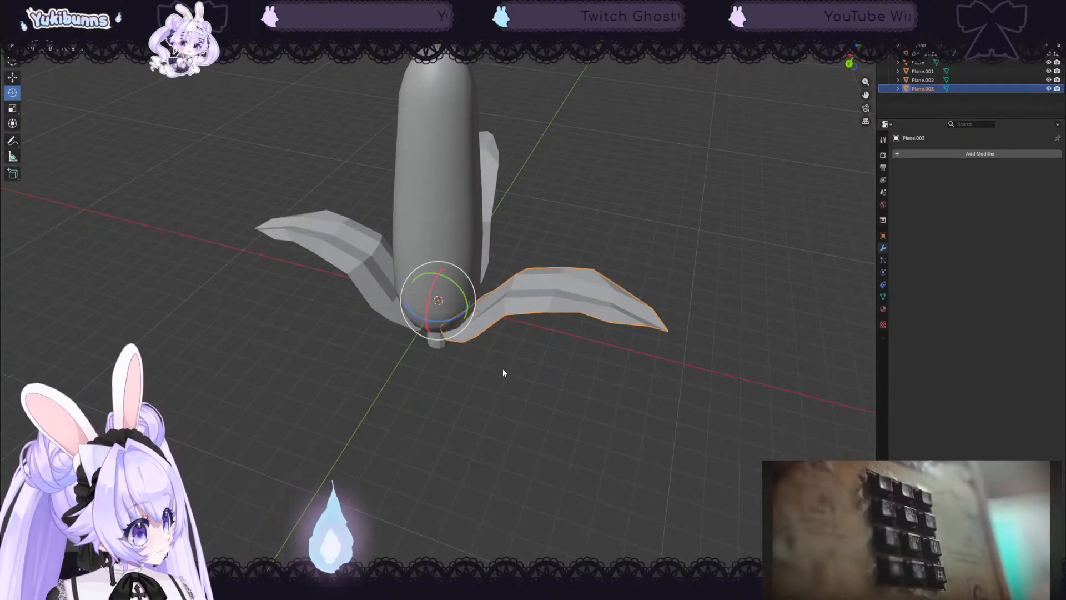
{"action": "left_click_drag", "start_coordinate": [444, 323], "coordinate": [297, 278]}
{"action": "left_click_drag", "start_coordinate": [427, 299], "coordinate": [428, 278]}
{"action": "middle_click_drag", "start_coordinate": [535, 408], "coordinate": [492, 365]}
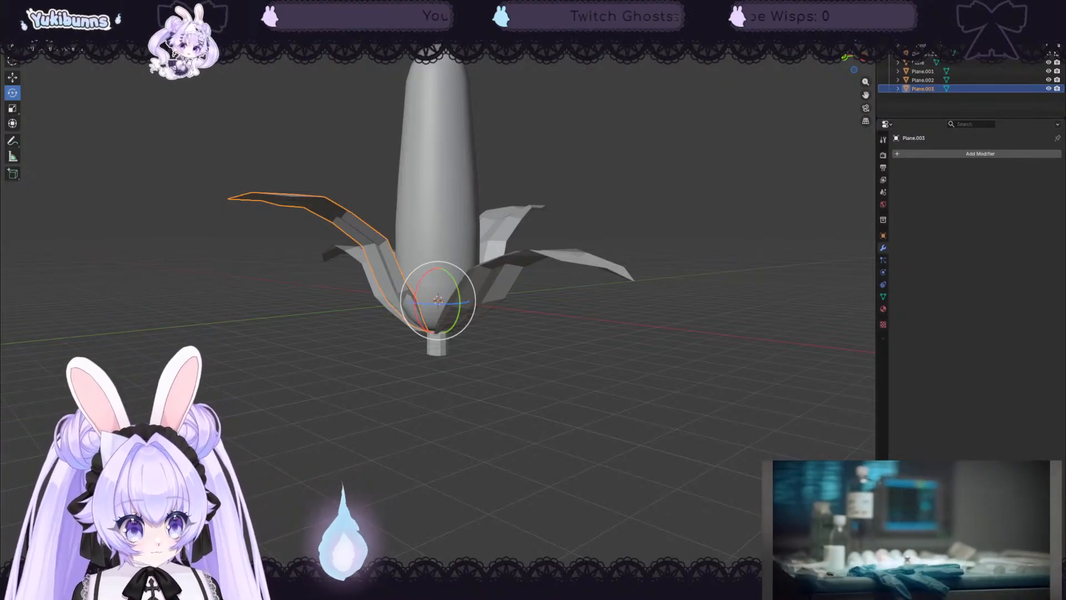
{"action": "middle_click_drag", "start_coordinate": [578, 159], "coordinate": [638, 161]}
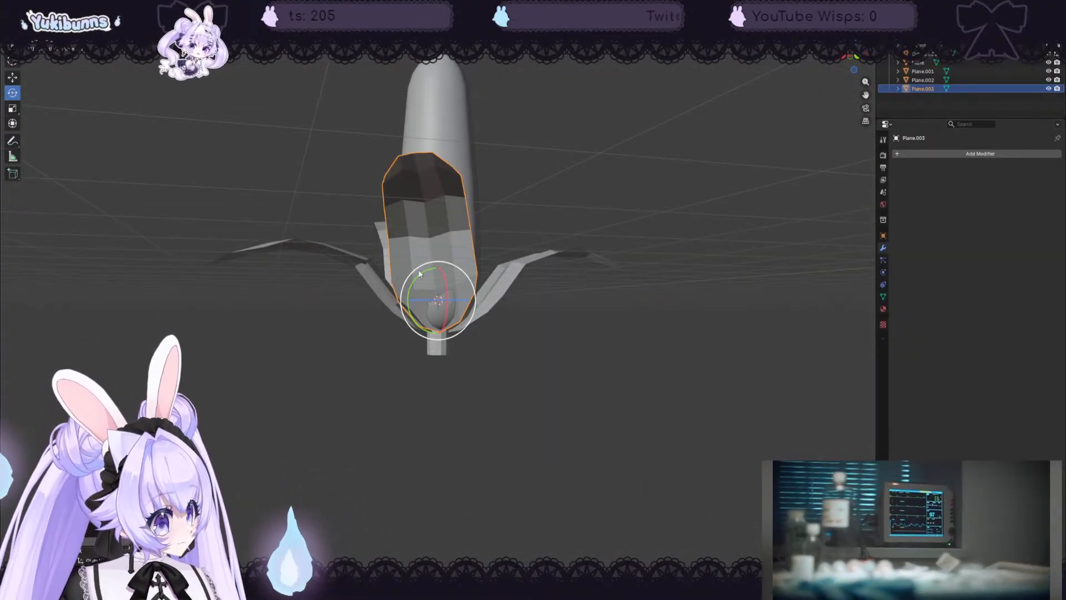
{"action": "left_click_drag", "start_coordinate": [421, 276], "coordinate": [427, 272]}
{"action": "middle_click_drag", "start_coordinate": [561, 273], "coordinate": [316, 254]}
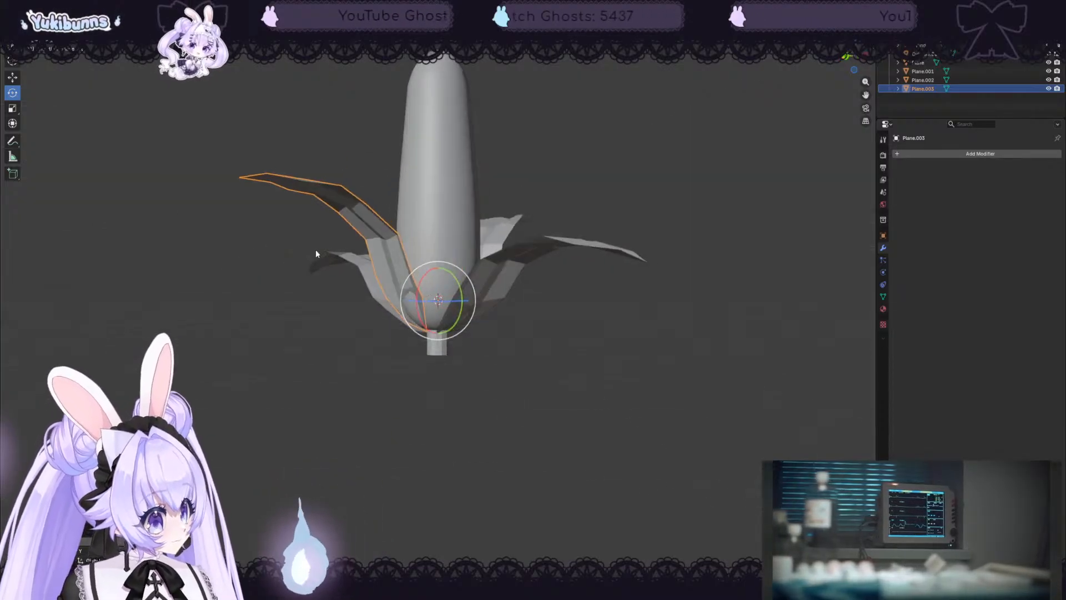
- Move the fourth leaf along Y to fit it against the base of the cob
{"action": "left_click", "coordinate": [13, 78]}
{"action": "middle_click_drag", "start_coordinate": [521, 257], "coordinate": [685, 266]}
{"action": "left_click_drag", "start_coordinate": [464, 305], "coordinate": [411, 306]}
{"action": "left_click", "coordinate": [398, 308]}
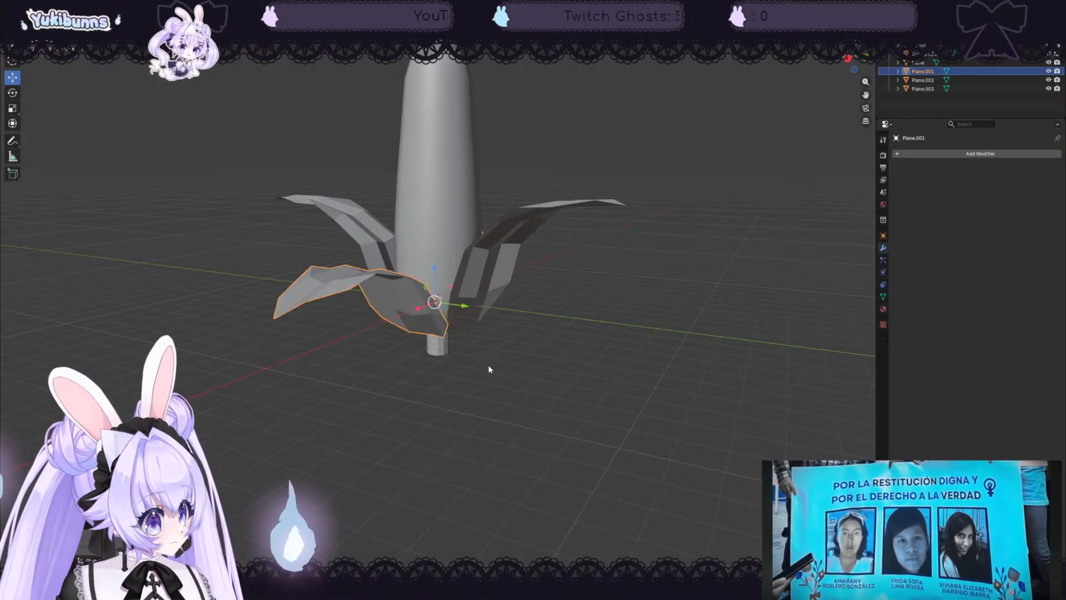
{"action": "middle_click_drag", "start_coordinate": [488, 369], "coordinate": [666, 356]}
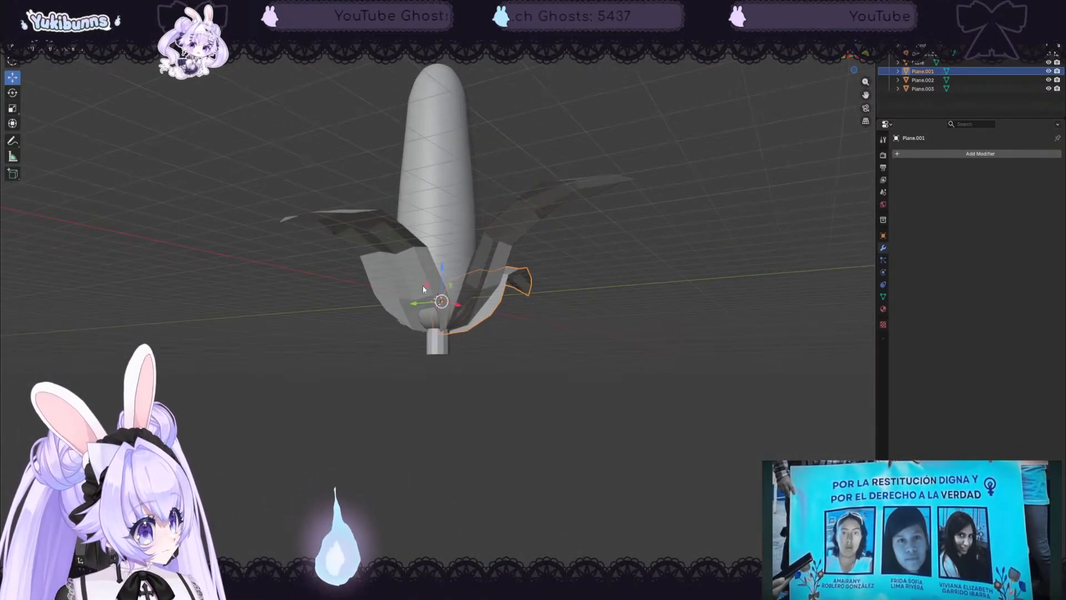
- Select the original leaf and shift it slightly along X at the stem
{"action": "left_click", "coordinate": [406, 279]}
{"action": "middle_click_drag", "start_coordinate": [405, 279], "coordinate": [550, 392]}
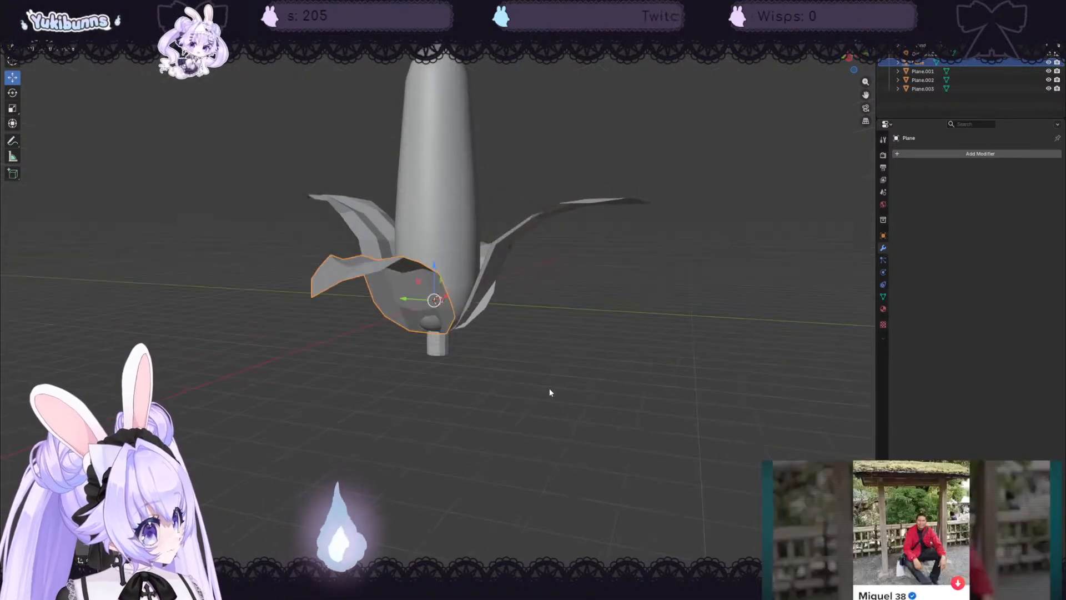
{"action": "key", "text": "g"}
{"action": "key", "text": "x"}
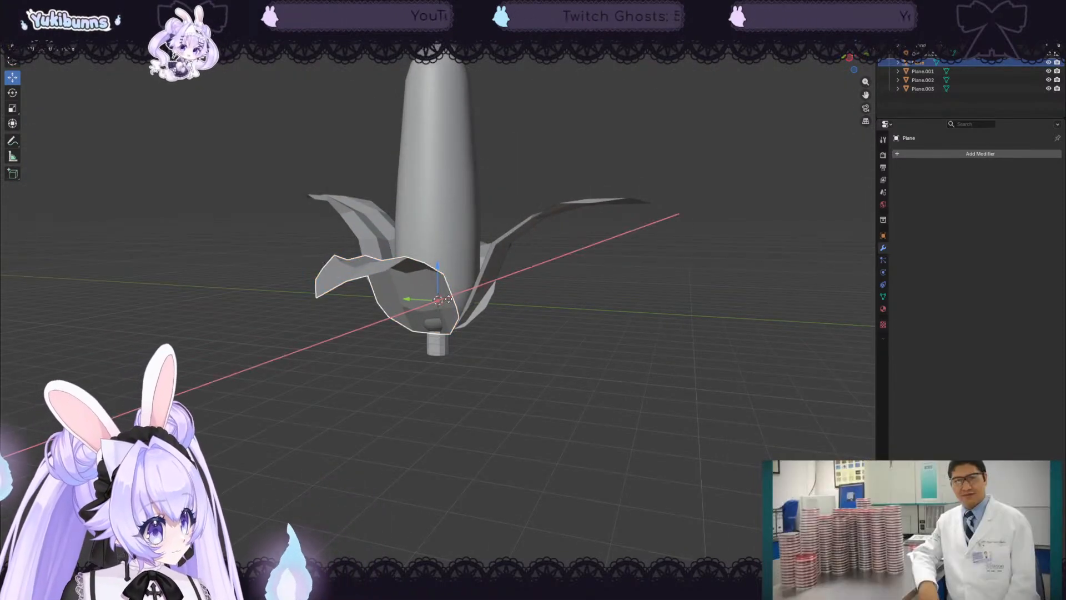
{"action": "middle_click_drag", "start_coordinate": [446, 321], "coordinate": [459, 339]}
{"action": "key", "text": "g"}
{"action": "key", "text": "x"}
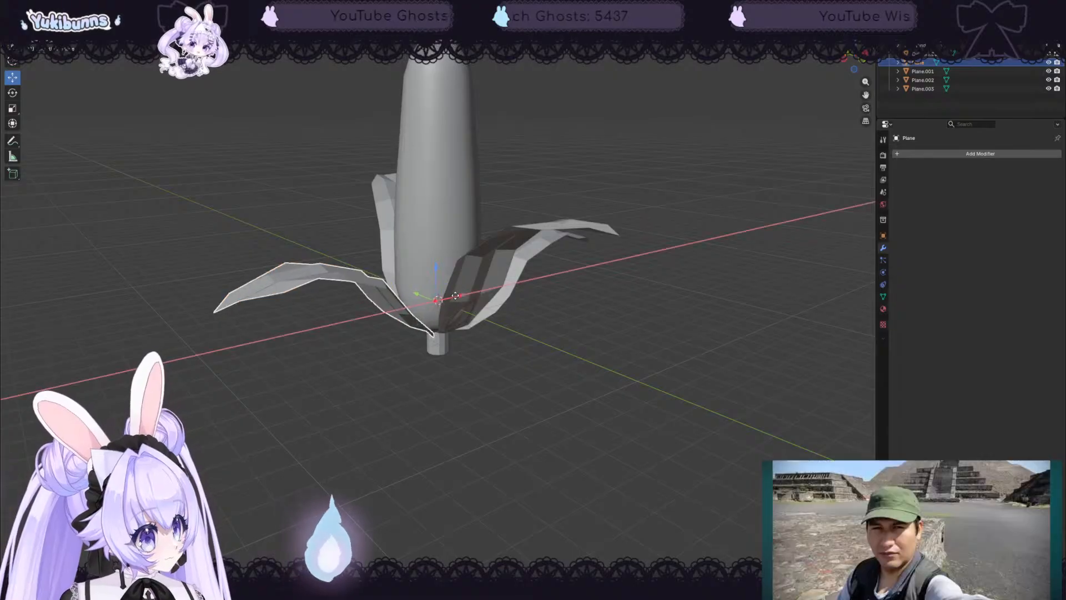
- Select the third leaf and nudge it along Y so its base meets the stem
{"action": "middle_click_drag", "start_coordinate": [515, 320], "coordinate": [462, 345]}
{"action": "left_click", "coordinate": [388, 264]}
{"action": "left_click_drag", "start_coordinate": [459, 299], "coordinate": [454, 300]}
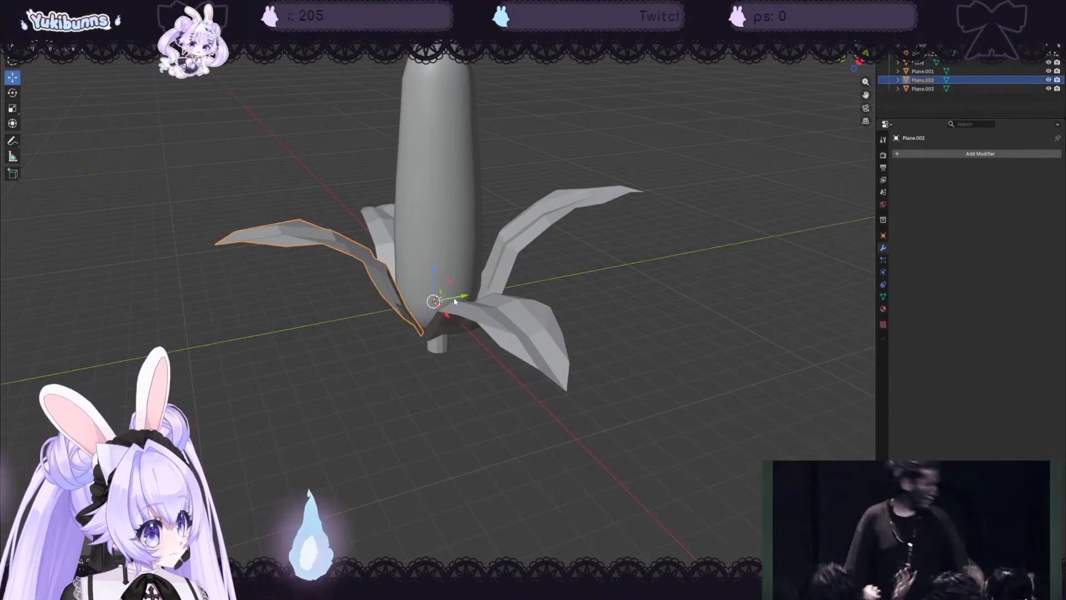
{"action": "middle_click_drag", "start_coordinate": [503, 384], "coordinate": [438, 311]}
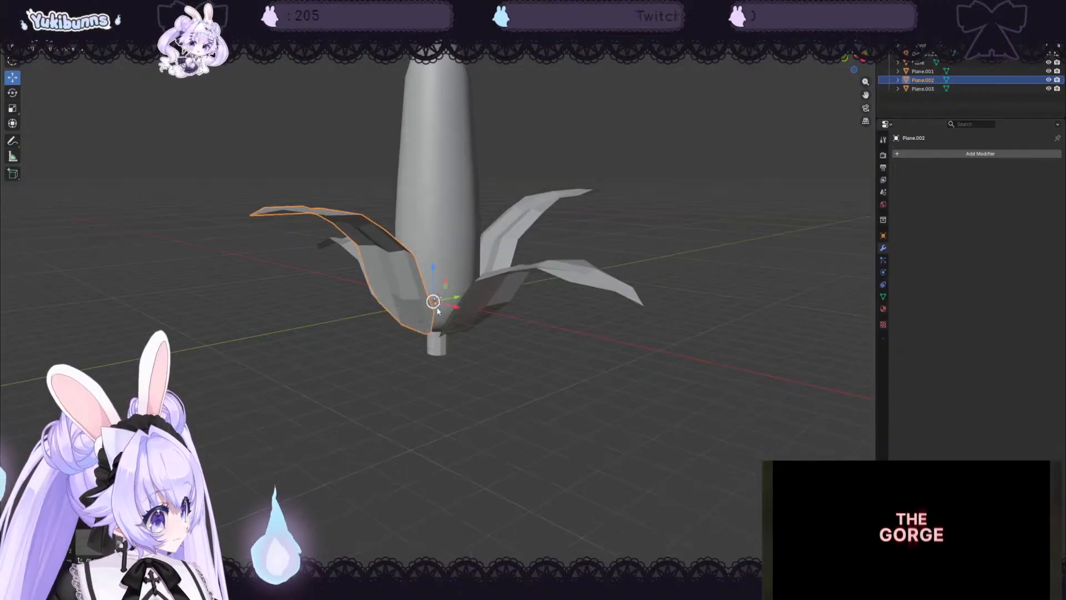
{"action": "left_click_drag", "start_coordinate": [451, 297], "coordinate": [450, 297]}
{"action": "middle_click_drag", "start_coordinate": [499, 383], "coordinate": [704, 371]}
{"action": "left_click", "coordinate": [439, 279]}
{"action": "middle_click_drag", "start_coordinate": [438, 279], "coordinate": [404, 303]}
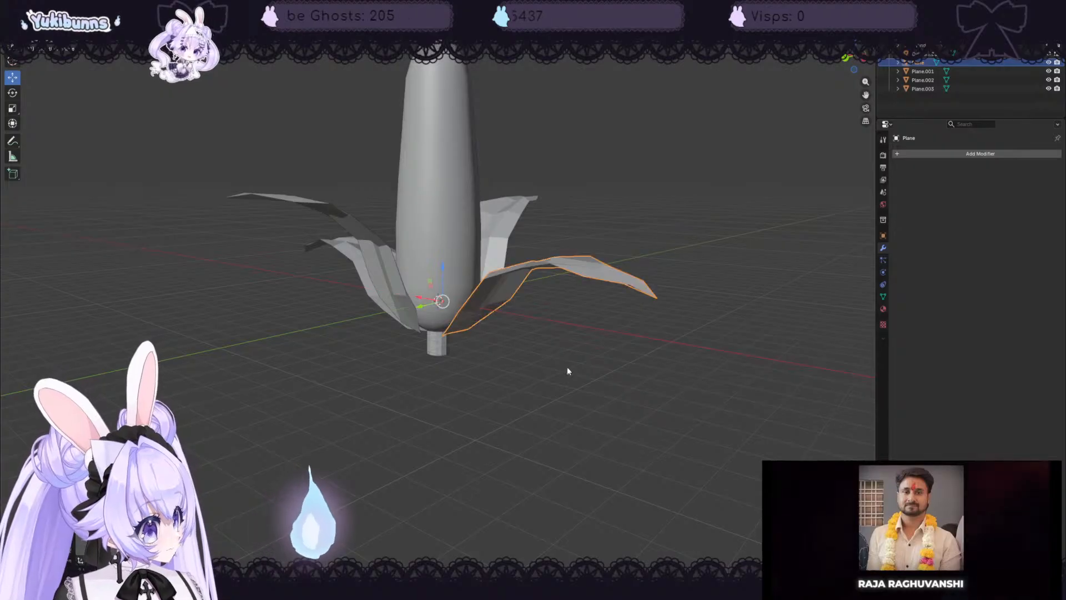
- Select the fourth leaf's lowest vertices in Edit Mode and move them along Y at the stem
{"action": "middle_click_drag", "start_coordinate": [568, 367], "coordinate": [632, 346]}
{"action": "scroll", "coordinate": [527, 332], "scroll_direction": "up", "scroll_amount": 2}
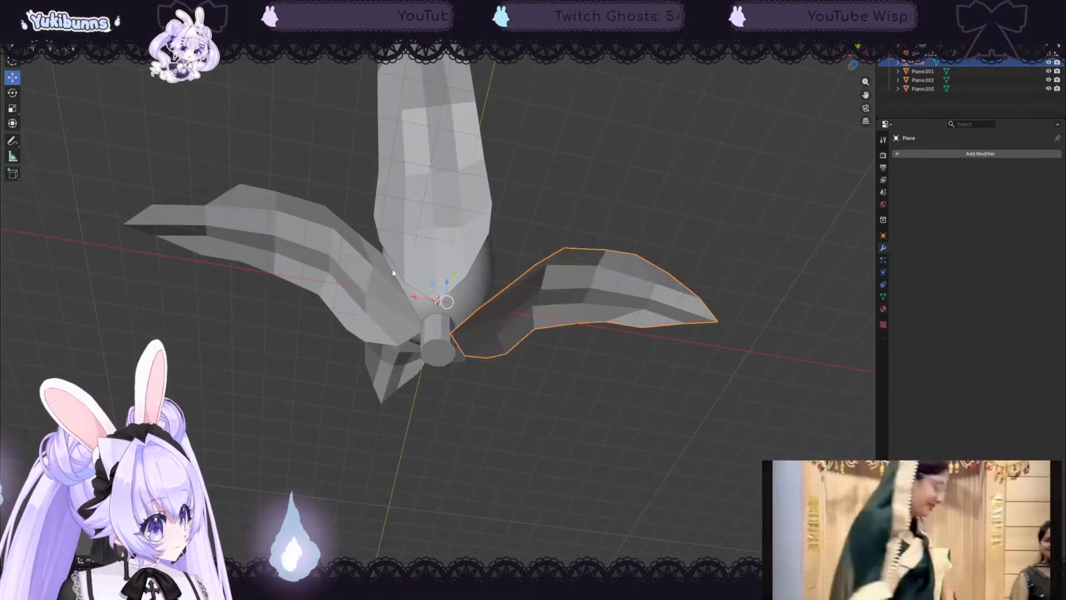
{"action": "middle_click_drag", "start_coordinate": [505, 303], "coordinate": [540, 382]}
{"action": "left_click", "coordinate": [525, 410]}
{"action": "left_click", "coordinate": [375, 286]}
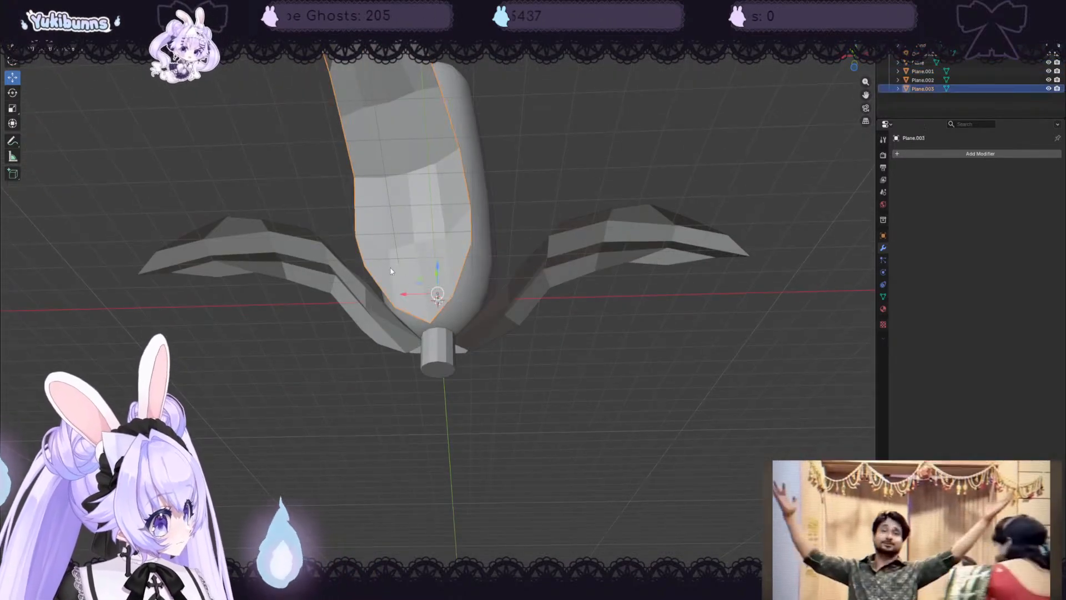
{"action": "middle_click_drag", "start_coordinate": [375, 285], "coordinate": [533, 390]}
{"action": "key", "text": "Tab"}
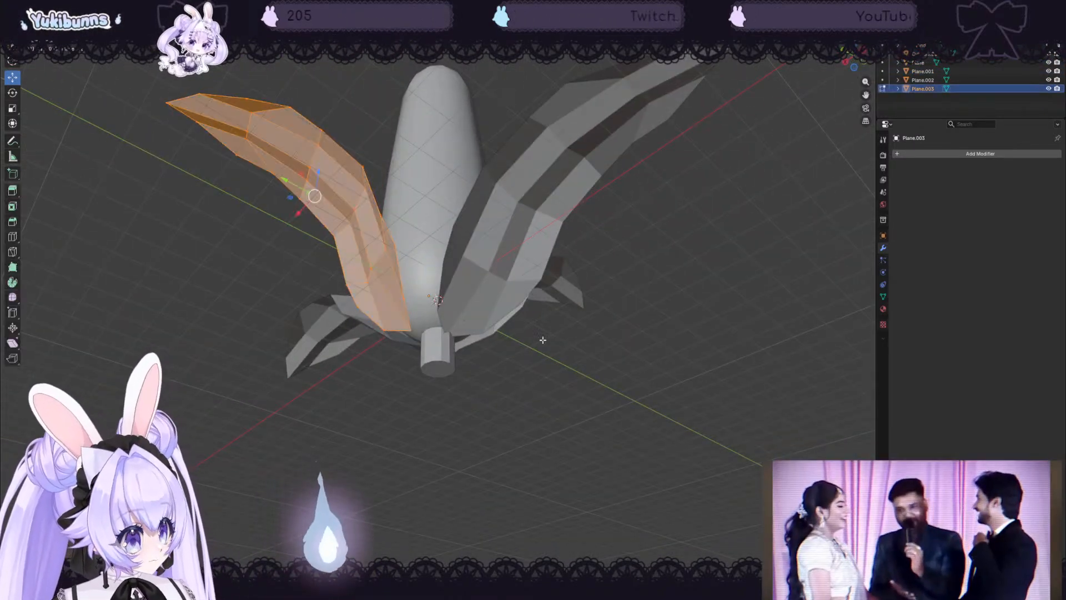
{"action": "middle_click_drag", "start_coordinate": [543, 340], "coordinate": [639, 361]}
{"action": "left_click_drag", "start_coordinate": [521, 351], "coordinate": [521, 352]}
{"action": "middle_click_drag", "start_coordinate": [521, 352], "coordinate": [428, 356]}
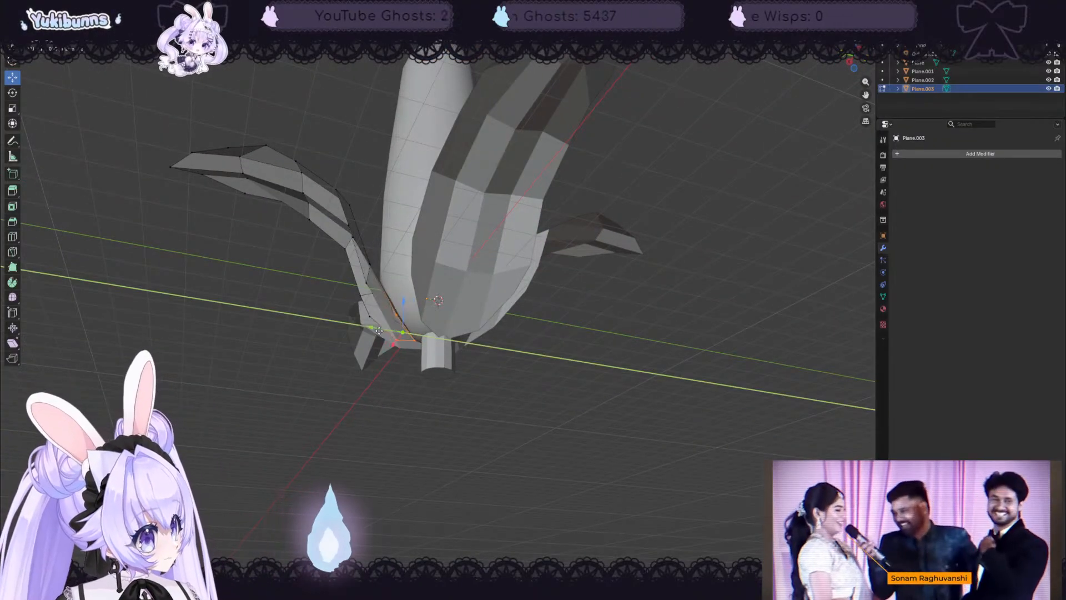
- Rotate the fourth leaf's lowest vertices about X to angle its base toward the stem
{"action": "middle_click_drag", "start_coordinate": [475, 384], "coordinate": [586, 376]}
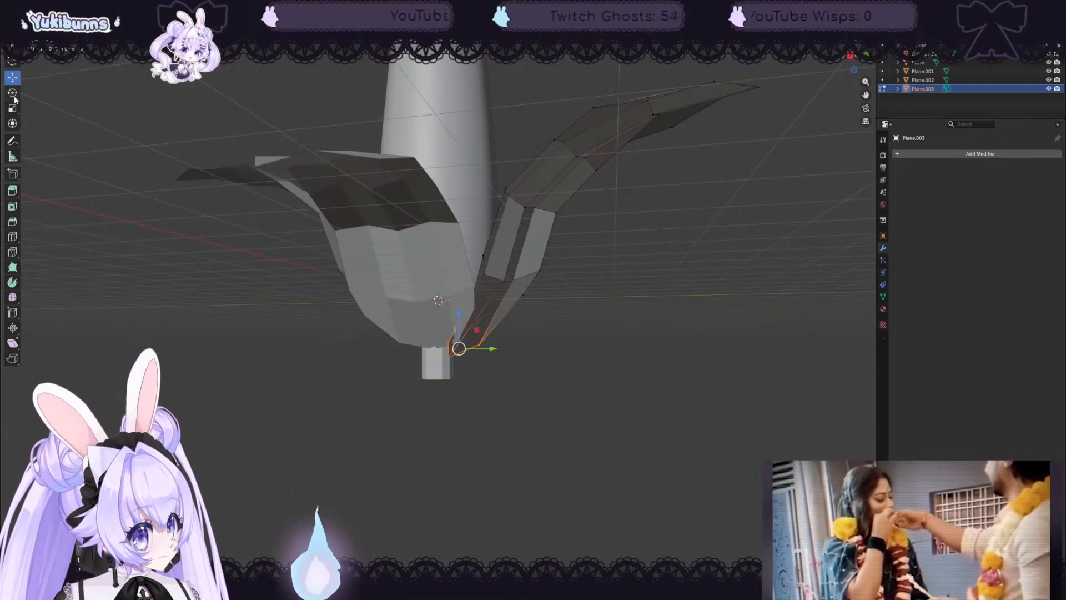
{"action": "middle_click_drag", "start_coordinate": [485, 349], "coordinate": [459, 382]}
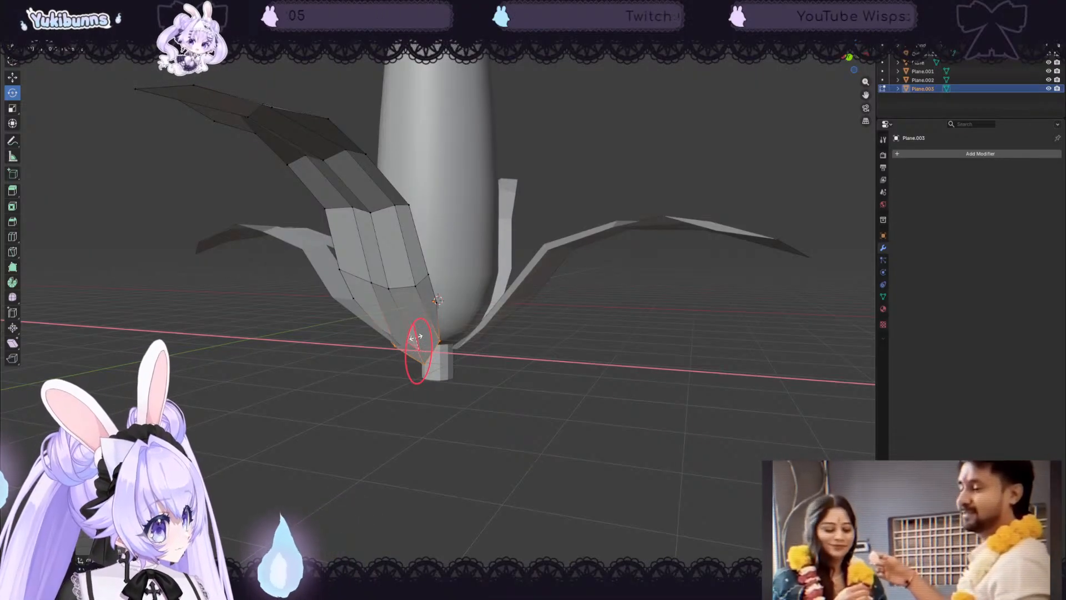
{"action": "middle_click_drag", "start_coordinate": [491, 389], "coordinate": [400, 293]}
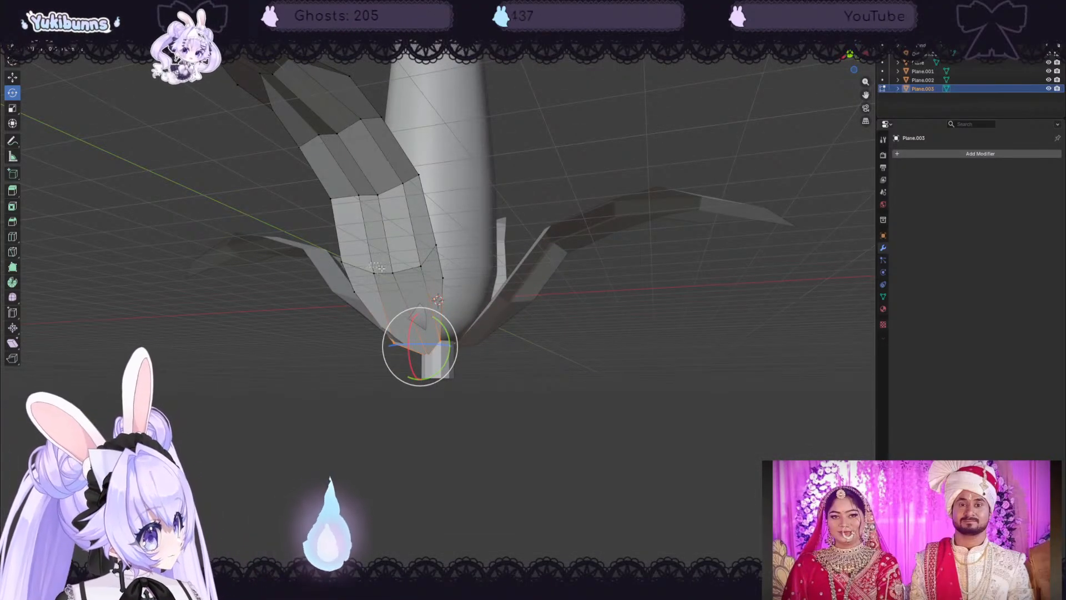
{"action": "left_click_drag", "start_coordinate": [443, 373], "coordinate": [443, 373]}
- Select the lower section of the fourth leaf's mesh and rotate it about Z and X to follow the cob
{"action": "middle_click_drag", "start_coordinate": [443, 373], "coordinate": [390, 256]}
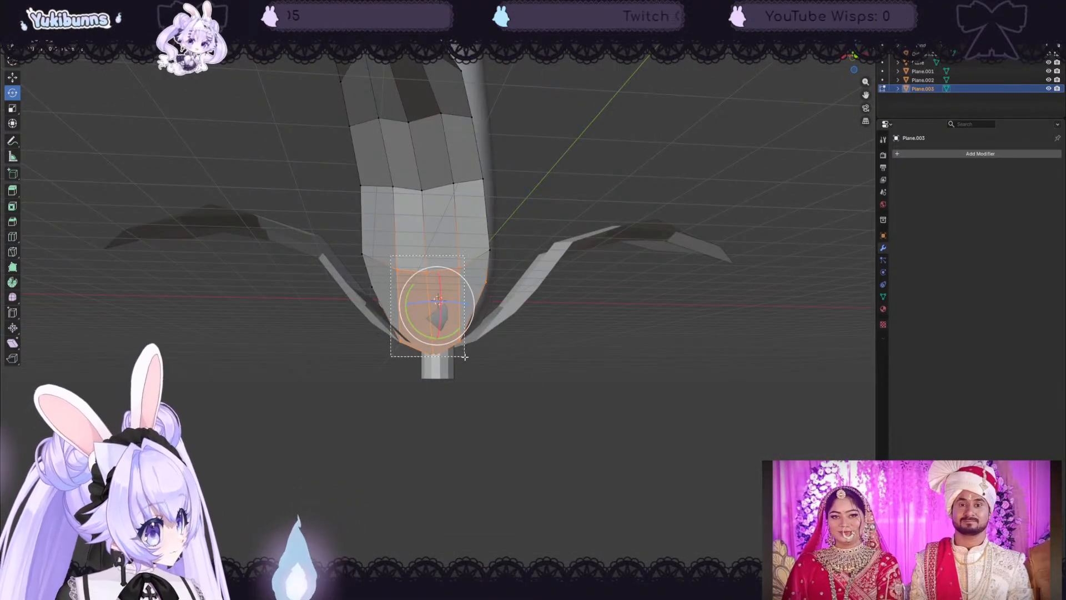
{"action": "left_click_drag", "start_coordinate": [466, 357], "coordinate": [469, 361]}
{"action": "middle_click_drag", "start_coordinate": [469, 361], "coordinate": [524, 369]}
{"action": "left_click_drag", "start_coordinate": [499, 323], "coordinate": [500, 332]}
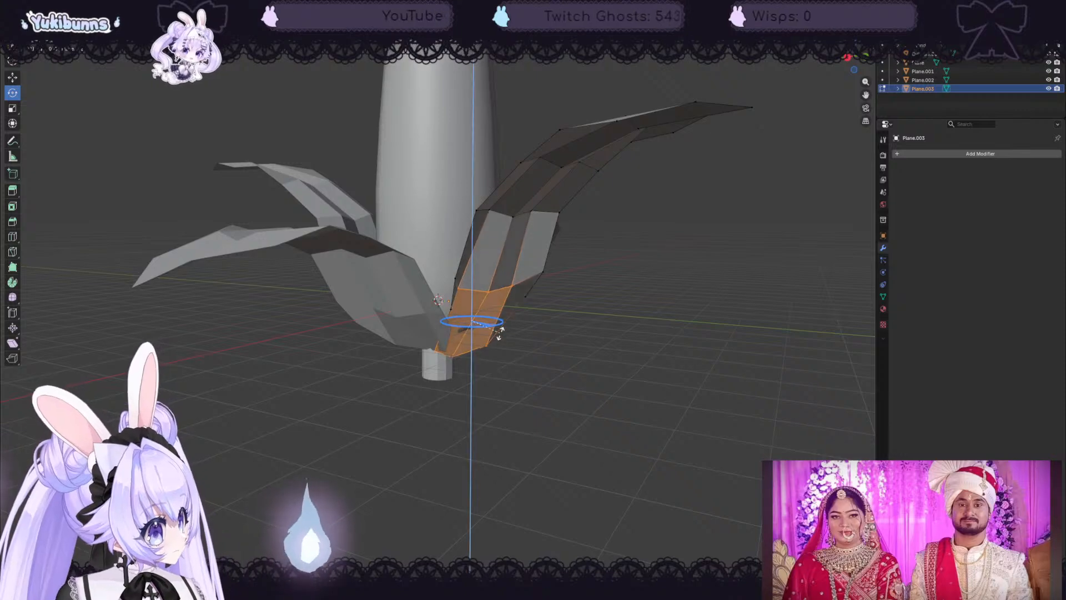
{"action": "middle_click_drag", "start_coordinate": [559, 359], "coordinate": [584, 392]}
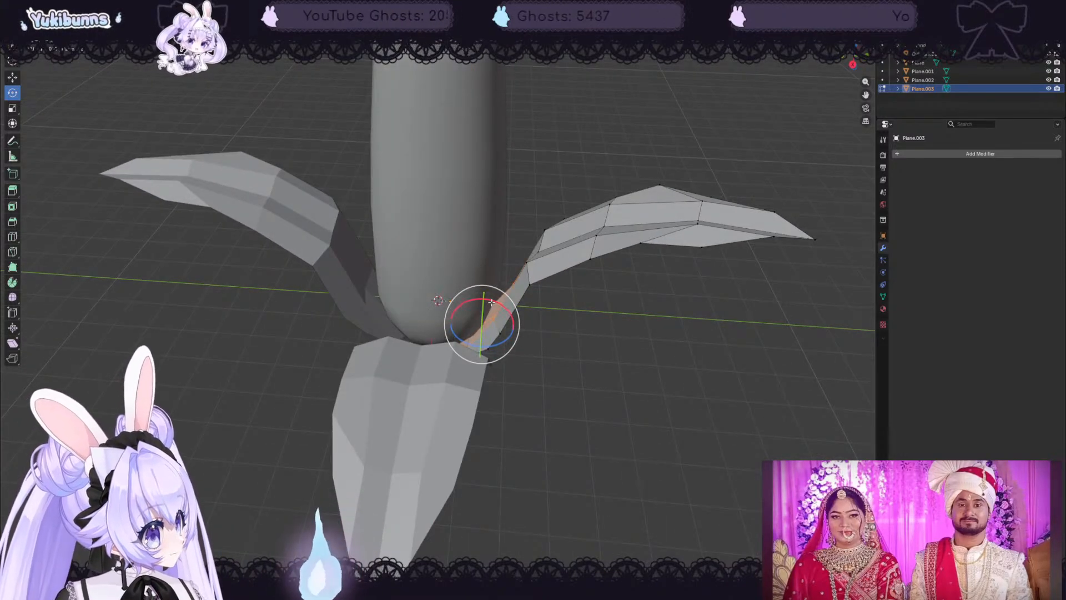
{"action": "left_click_drag", "start_coordinate": [491, 302], "coordinate": [498, 305]}
{"action": "middle_click_drag", "start_coordinate": [559, 337], "coordinate": [452, 322]}
- Select the fourth leaf's entire mesh, lower it along Z and shift it slightly along X
{"action": "left_click", "coordinate": [12, 78]}
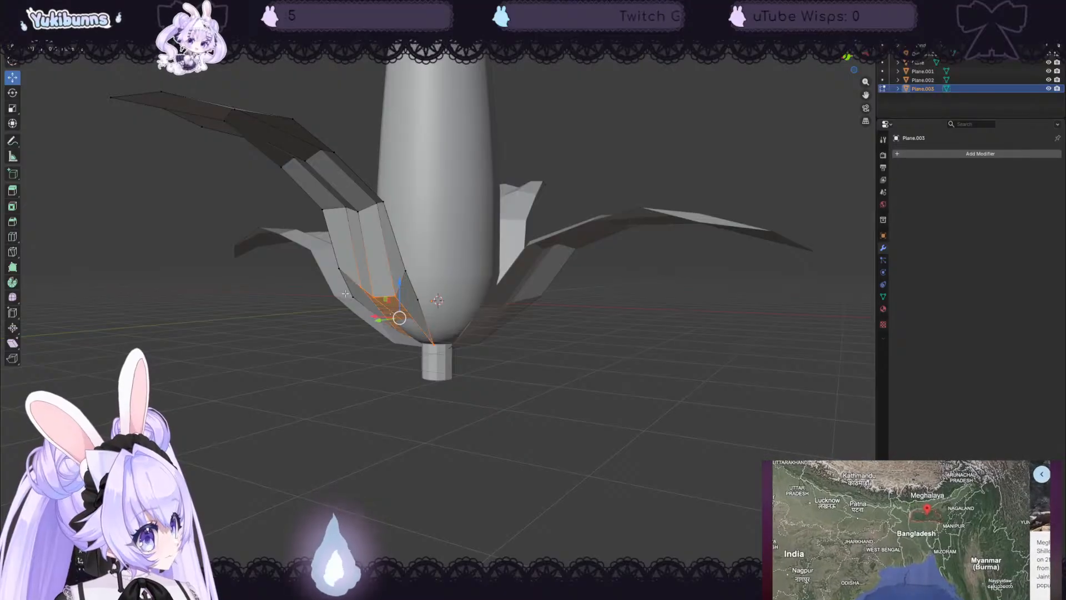
{"action": "key", "text": "l"}
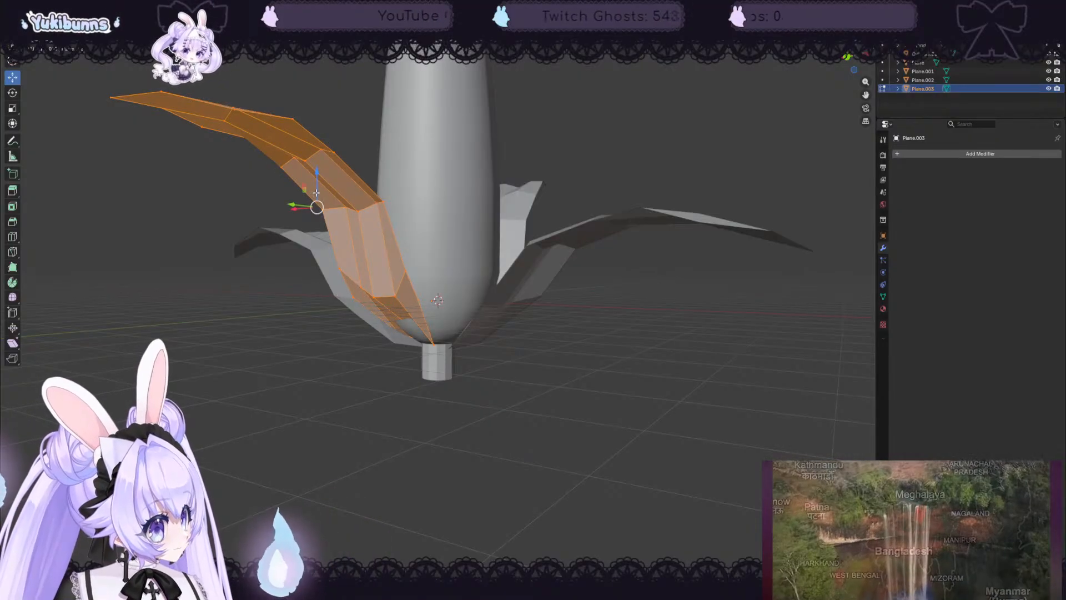
{"action": "left_click_drag", "start_coordinate": [317, 191], "coordinate": [317, 206]}
{"action": "middle_click_drag", "start_coordinate": [489, 361], "coordinate": [574, 377]}
{"action": "left_click_drag", "start_coordinate": [390, 175], "coordinate": [395, 177]}
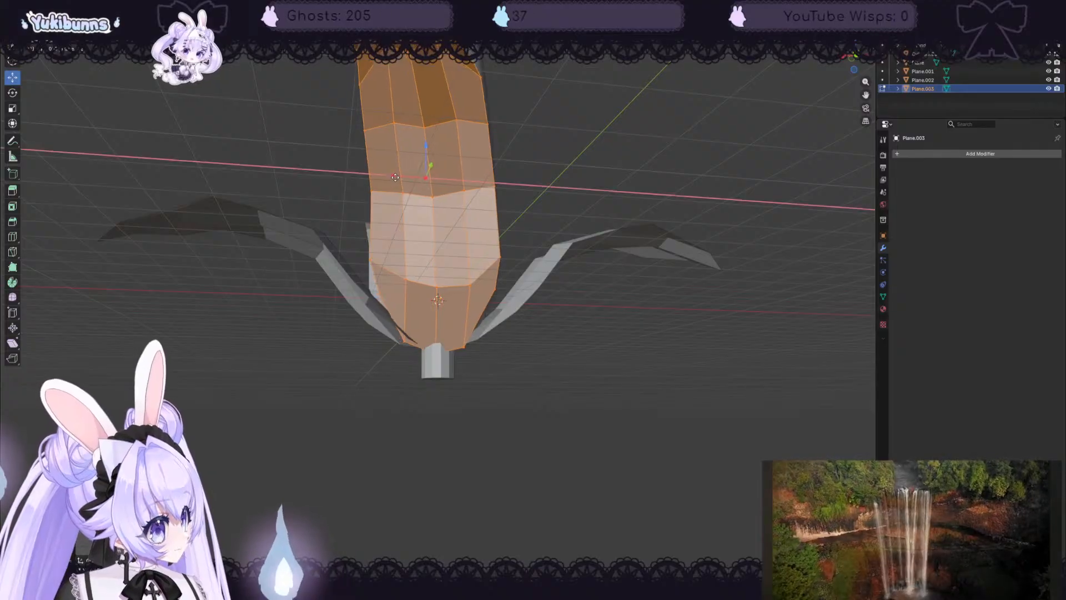
{"action": "left_click", "coordinate": [529, 469]}
- Select the whole fourth leaf mesh again and lower it further along Z onto the stem
{"action": "middle_click_drag", "start_coordinate": [529, 470], "coordinate": [552, 403]}
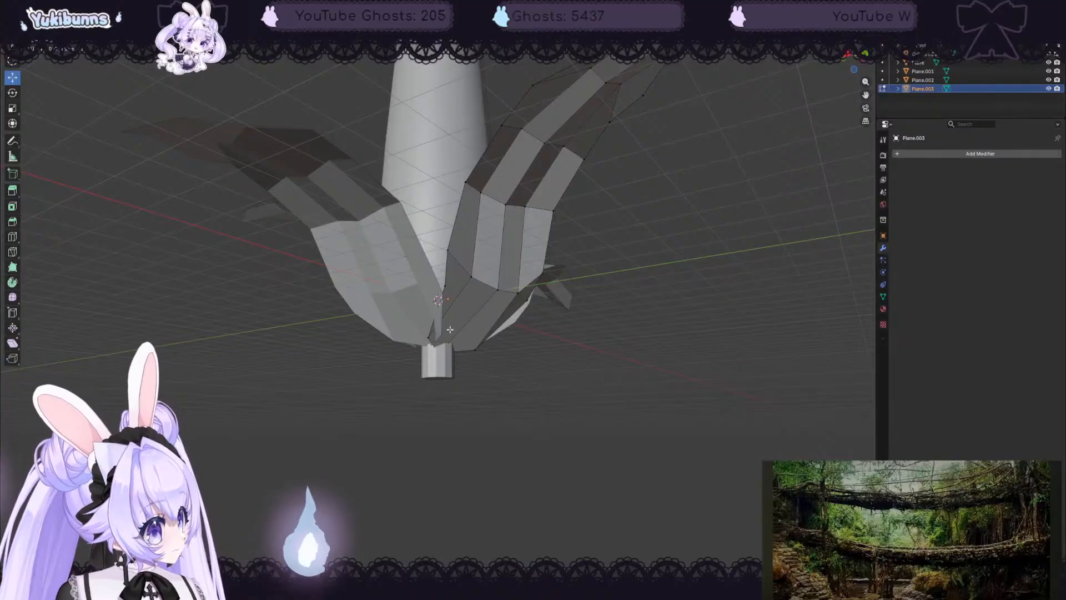
{"action": "key", "text": "l"}
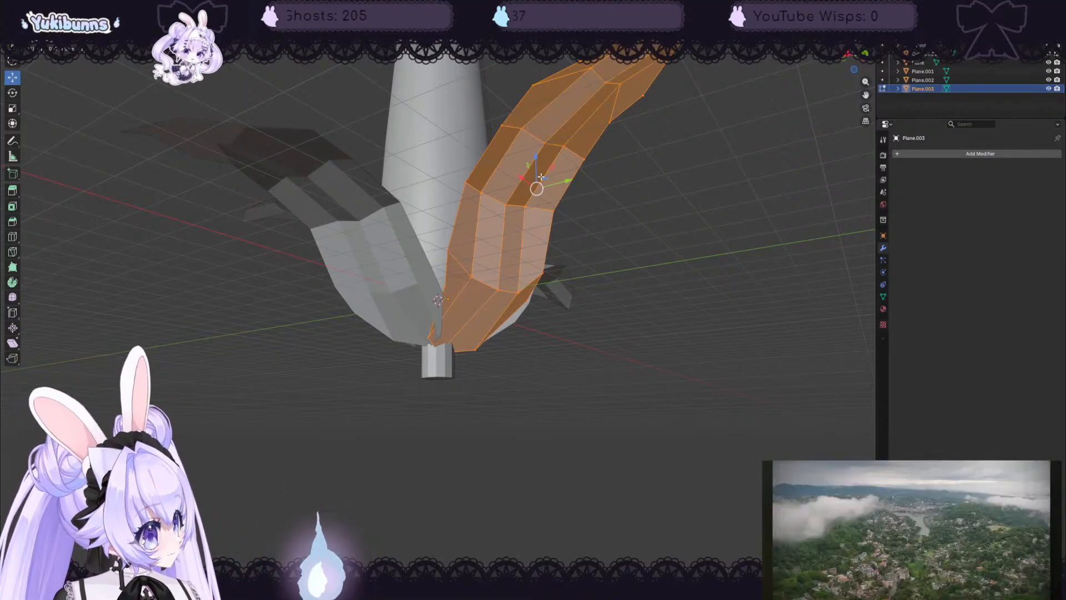
{"action": "key", "text": "g"}
{"action": "key", "text": "z"}
{"action": "left_click", "coordinate": [569, 357]}
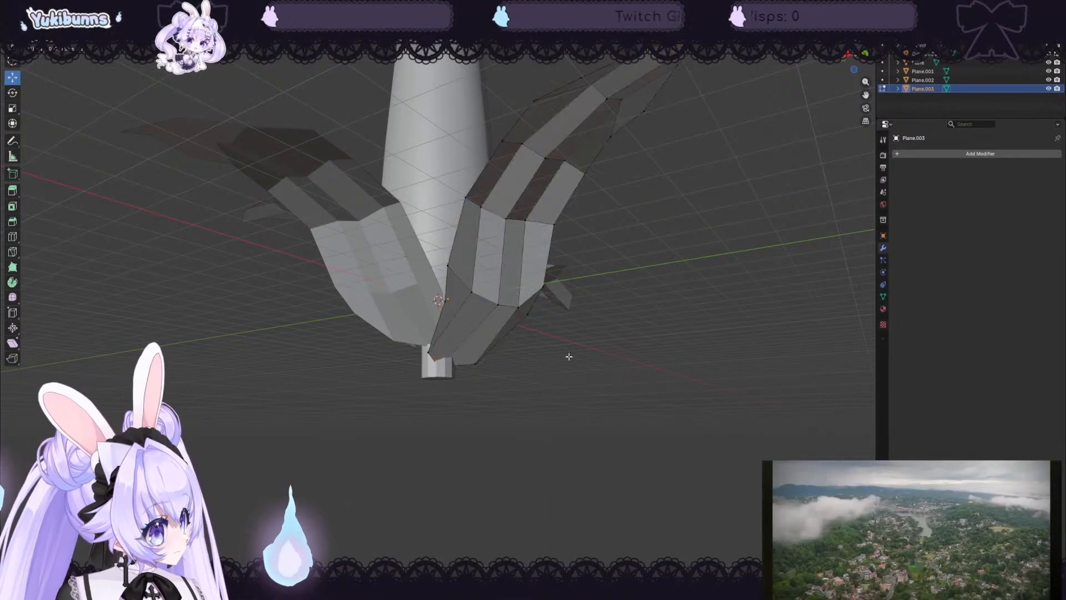
- Examine the arrangement and curvature of the four leaves around the cob from several angles
{"action": "middle_click_drag", "start_coordinate": [569, 357], "coordinate": [460, 384]}
{"action": "scroll", "coordinate": [449, 375], "scroll_direction": "down", "scroll_amount": 5}
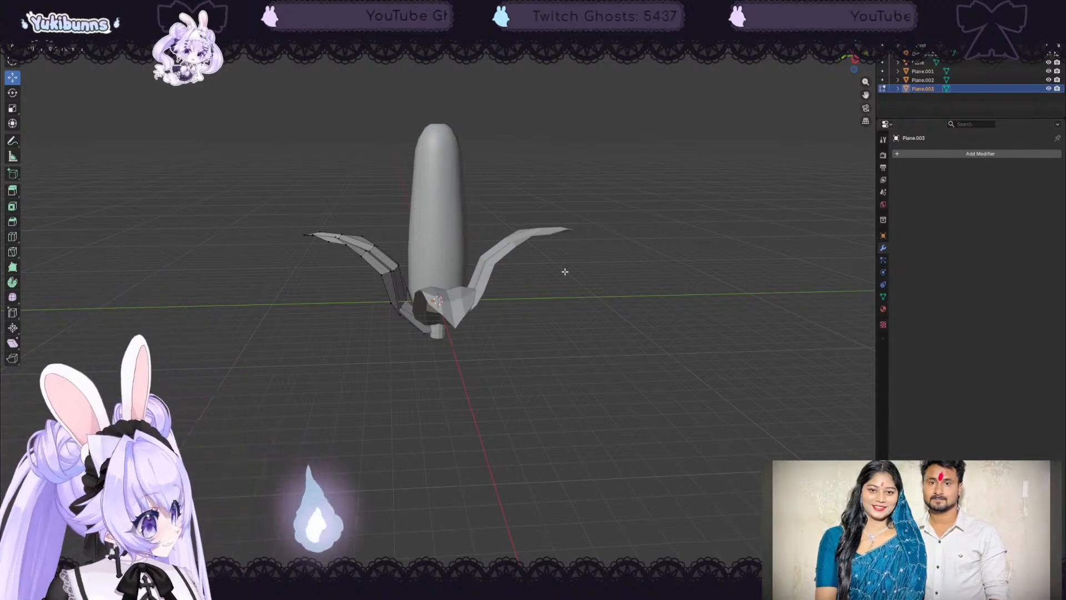
{"action": "middle_click_drag", "start_coordinate": [565, 272], "coordinate": [531, 301]}
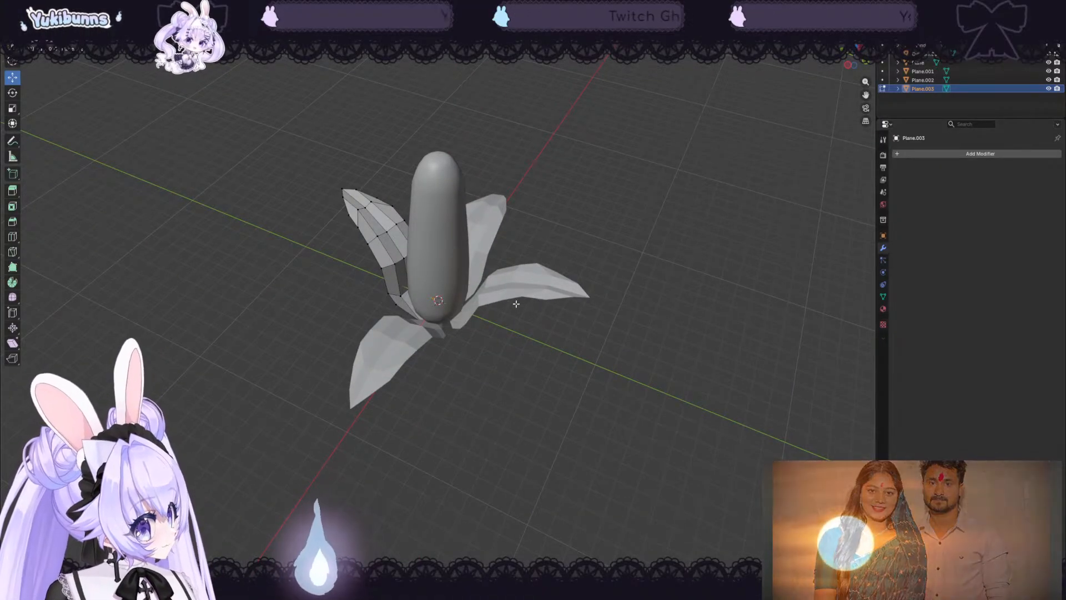
{"action": "middle_click_drag", "start_coordinate": [682, 251], "coordinate": [624, 216]}
{"action": "scroll", "coordinate": [593, 203], "scroll_direction": "down", "scroll_amount": 3}
{"action": "scroll", "coordinate": [665, 209], "scroll_direction": "up", "scroll_amount": 5}
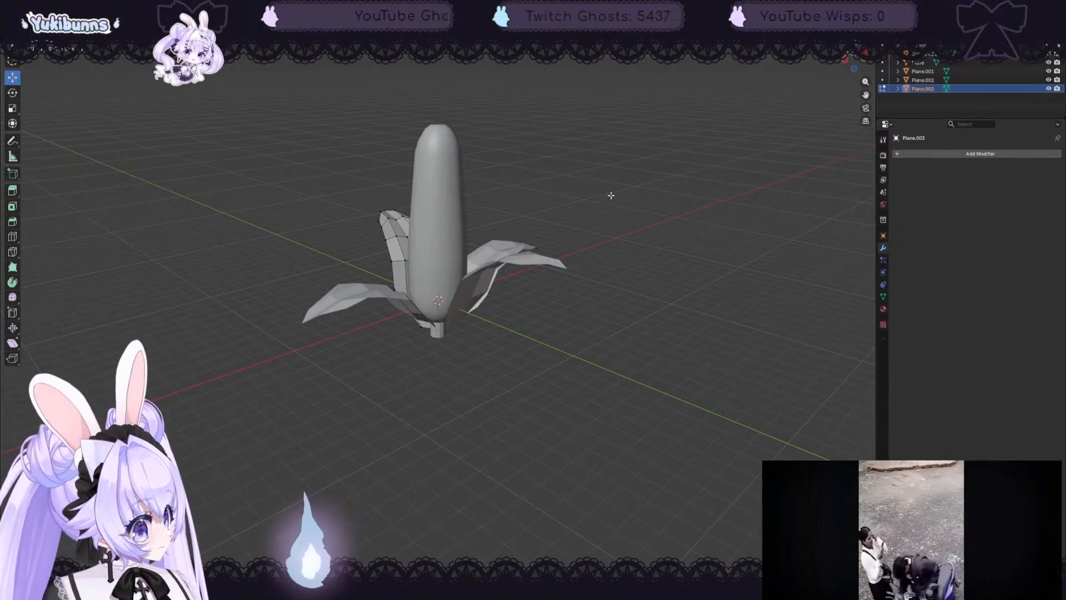
{"action": "middle_click_drag", "start_coordinate": [662, 200], "coordinate": [689, 215]}
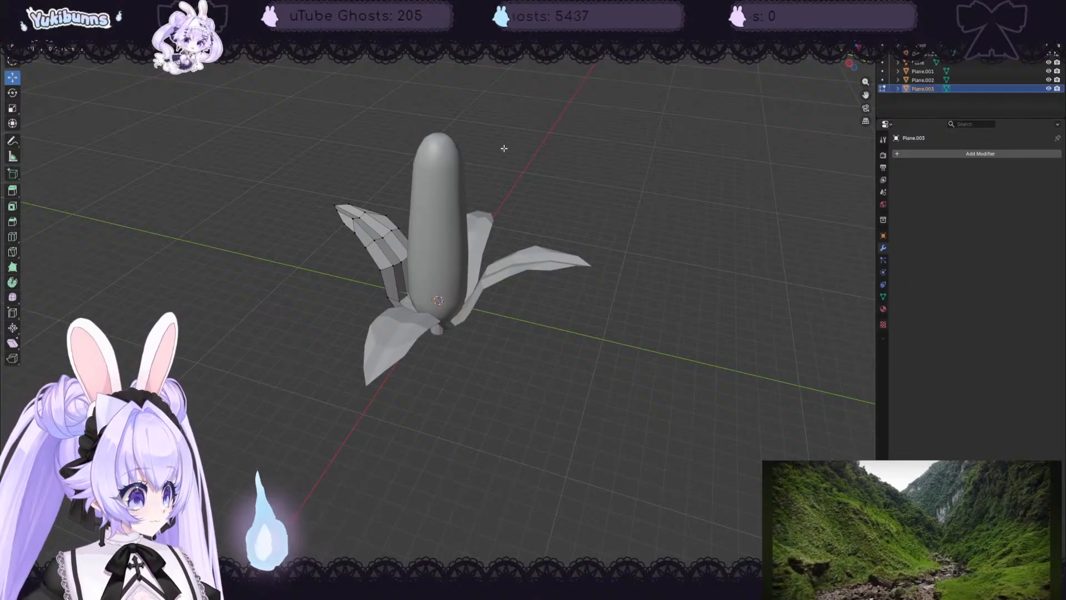
{"action": "middle_click_drag", "start_coordinate": [547, 155], "coordinate": [576, 147]}
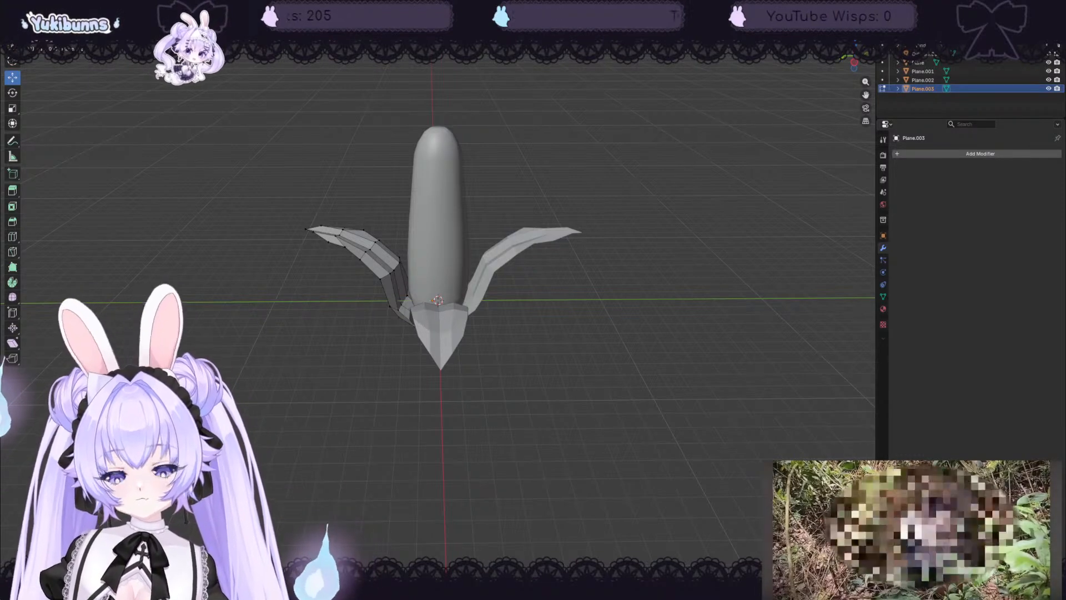
- Undo the recent mesh and placement edits to the fourth leaf
{"action": "middle_click_drag", "start_coordinate": [635, 233], "coordinate": [630, 256]}
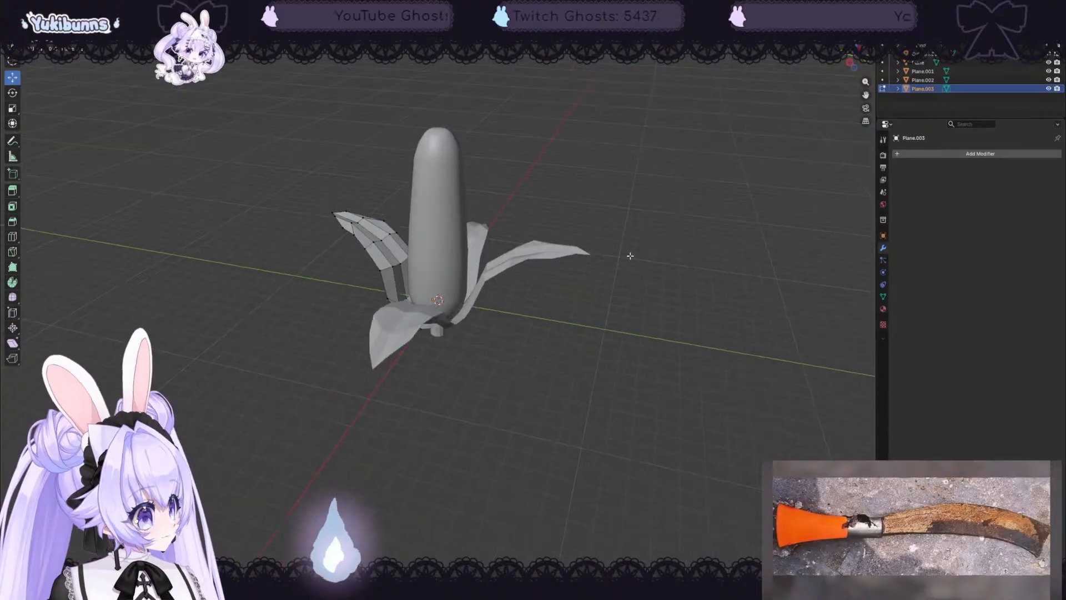
{"action": "key", "text": "a"}
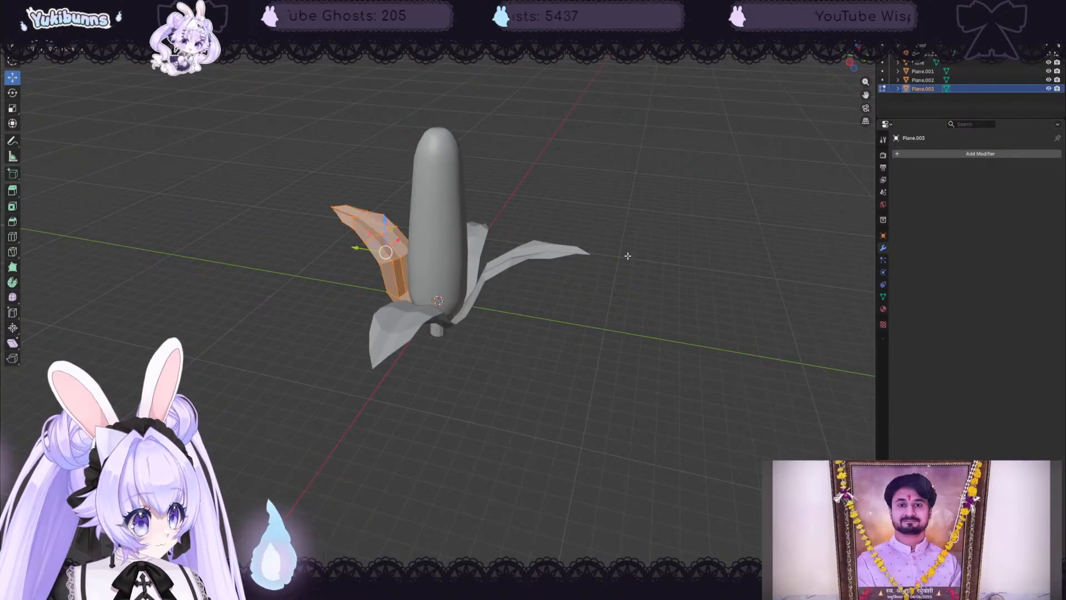
{"action": "key", "text": "ctrl+z"}
{"action": "key", "text": "ctrl+z"}
{"action": "key", "text": "ctrl+z"}
{"action": "key", "text": "ctrl+z"}
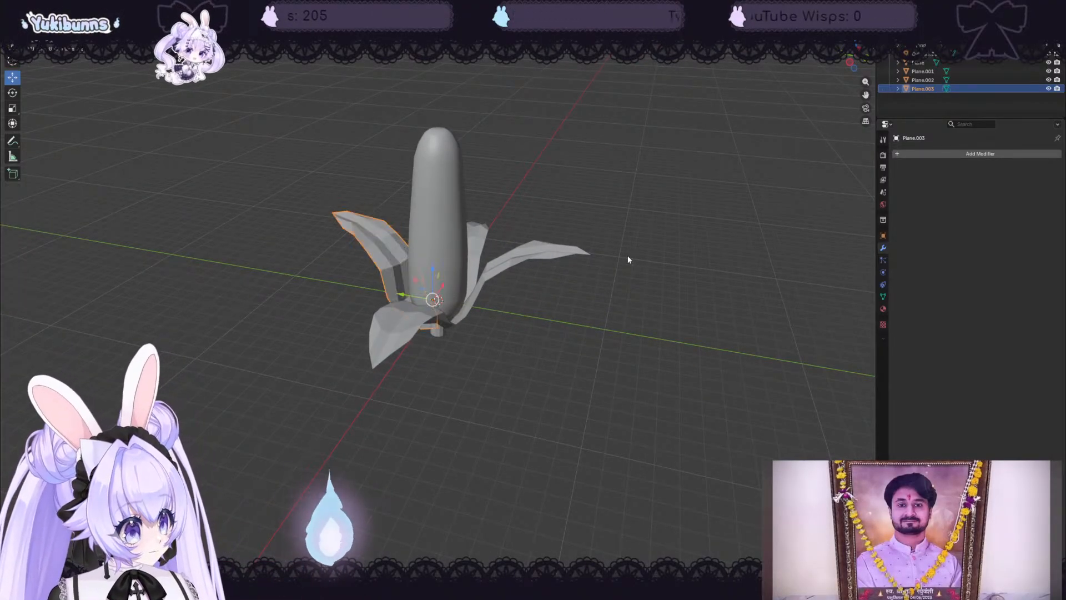
{"action": "key", "text": "ctrl+z"}
{"action": "key", "text": "ctrl+z"}
{"action": "key", "text": "ctrl+z"}
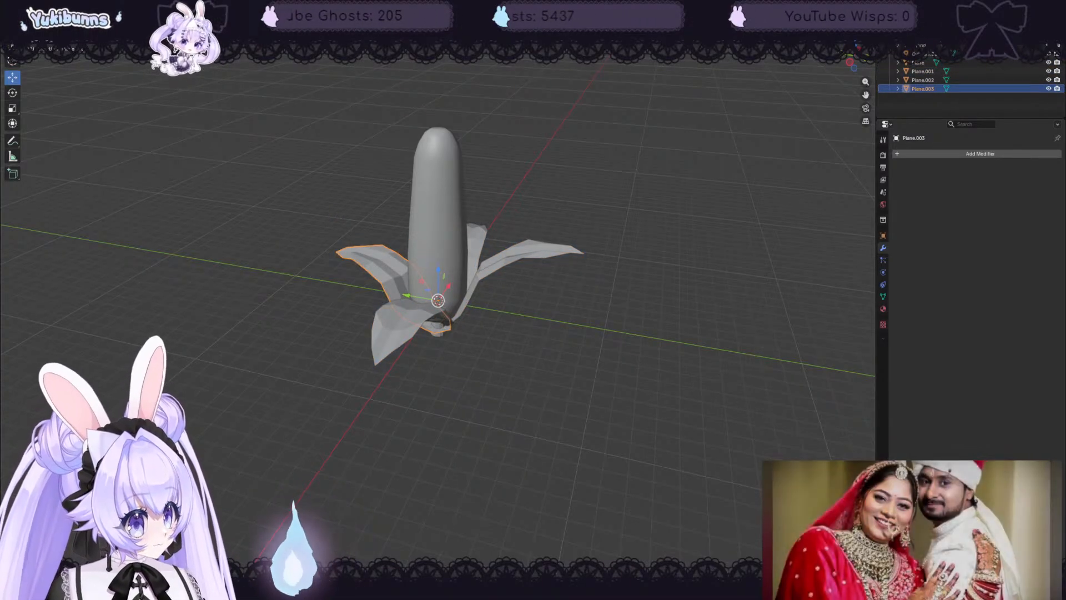
- Step through the edit history until the fourth leaf is curved upward and sits slightly higher against the cob's base
{"action": "left_click", "coordinate": [32, 5]}
{"action": "left_click", "coordinate": [47, 21]}
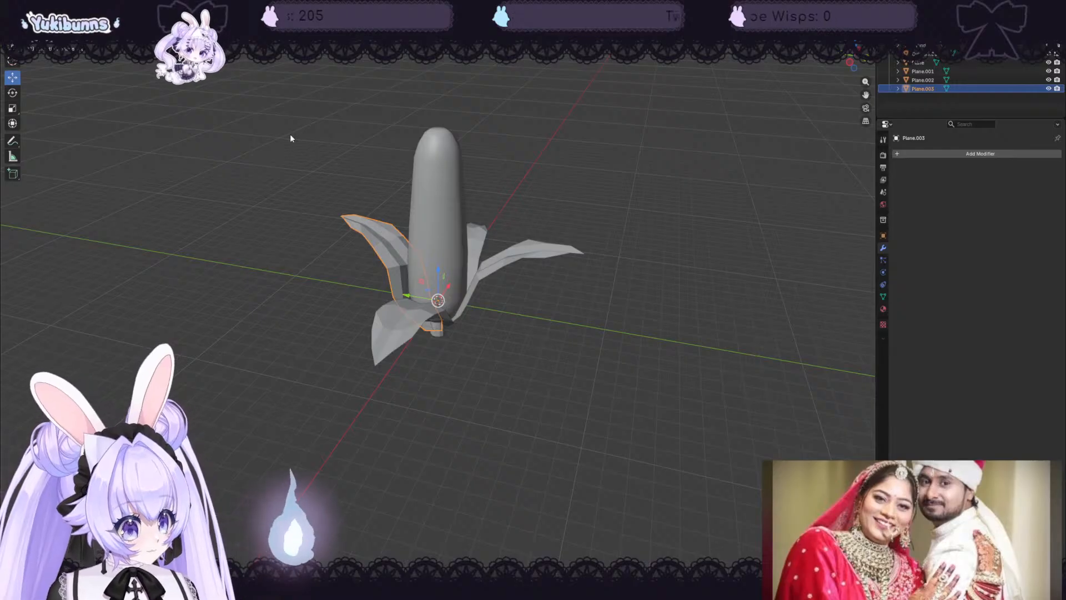
{"action": "key", "text": "ctrl+z"}
{"action": "key", "text": "ctrl+z"}
{"action": "key", "text": "ctrl+z"}
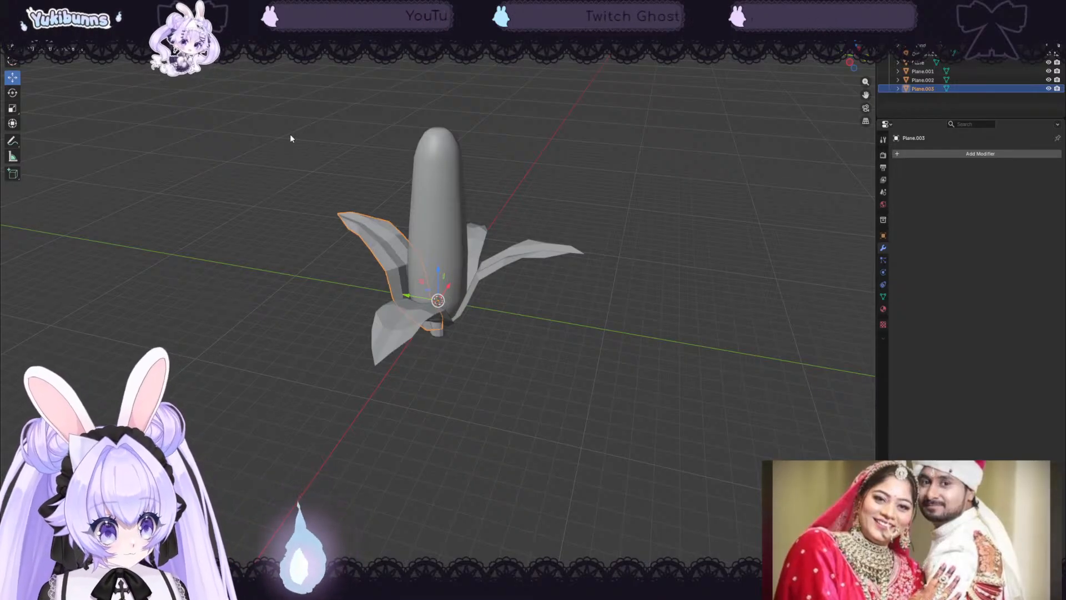
{"action": "key", "text": "ctrl+z"}
{"action": "key", "text": "ctrl+z"}
{"action": "key", "text": "ctrl+z"}
{"action": "key", "text": "ctrl+z"}
{"action": "key", "text": "ctrl+z"}
{"action": "key", "text": "ctrl+z"}
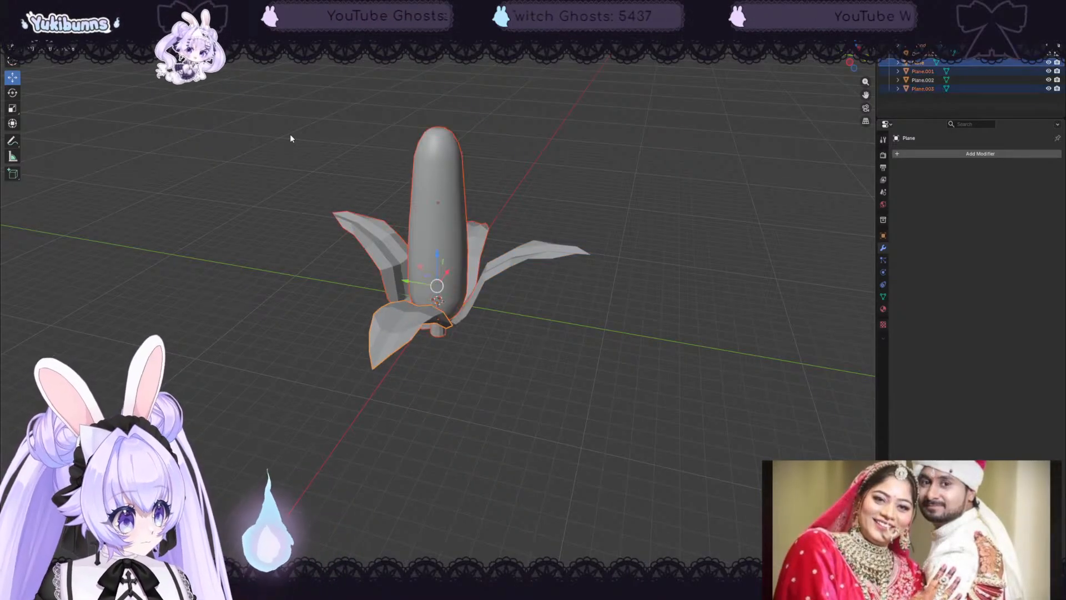
{"action": "key", "text": "ctrl+z"}
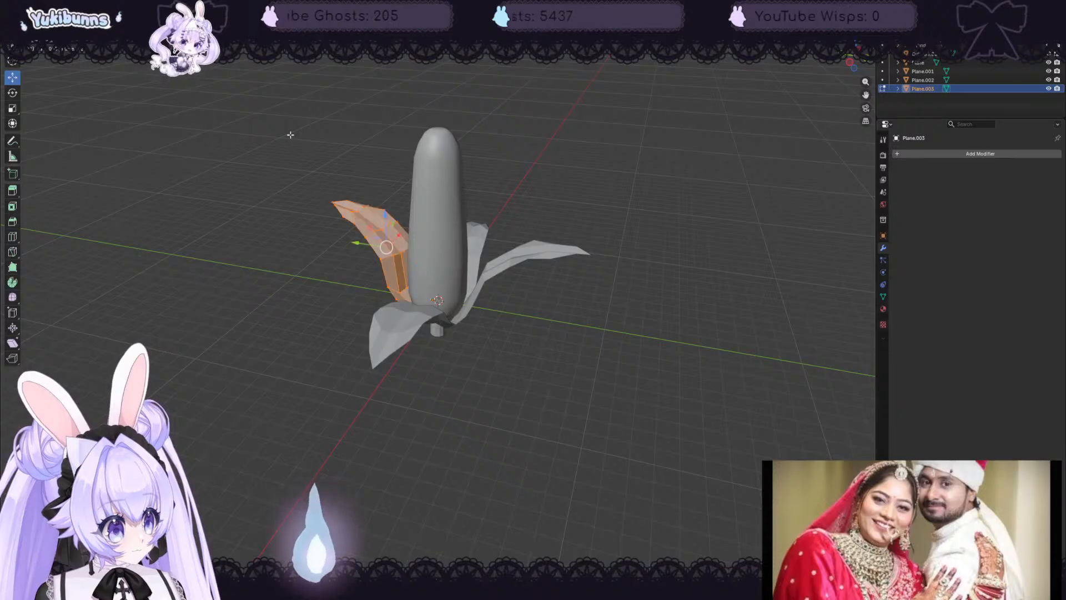
{"action": "key", "text": "ctrl+z"}
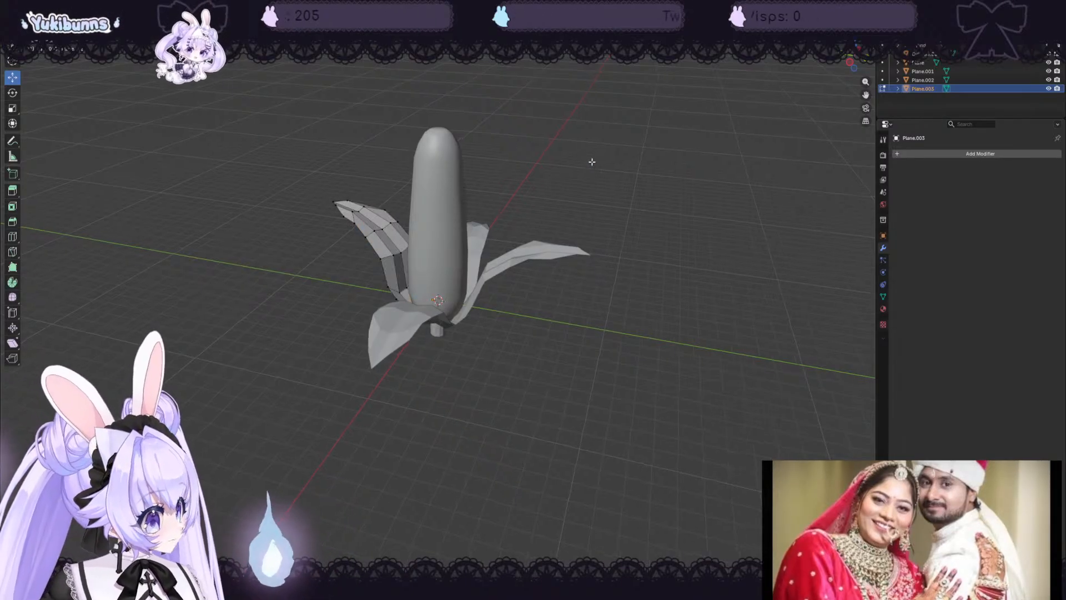
- Exit mesh editing on the fourth leaf and select all four leaves together
{"action": "middle_click_drag", "start_coordinate": [590, 162], "coordinate": [540, 192]}
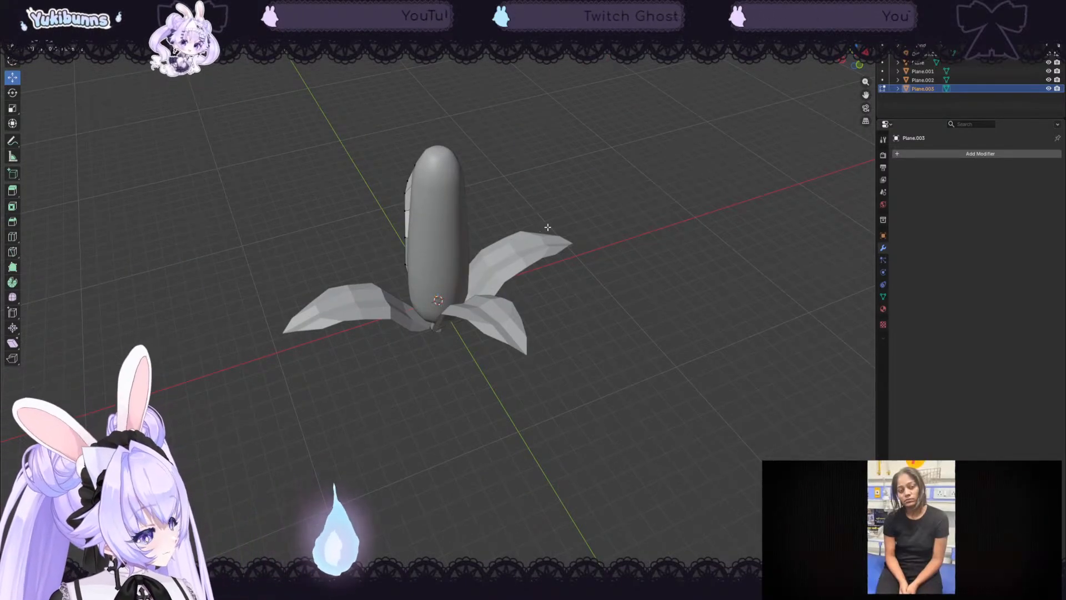
{"action": "key", "text": "Tab"}
{"action": "left_click", "coordinate": [521, 244]}
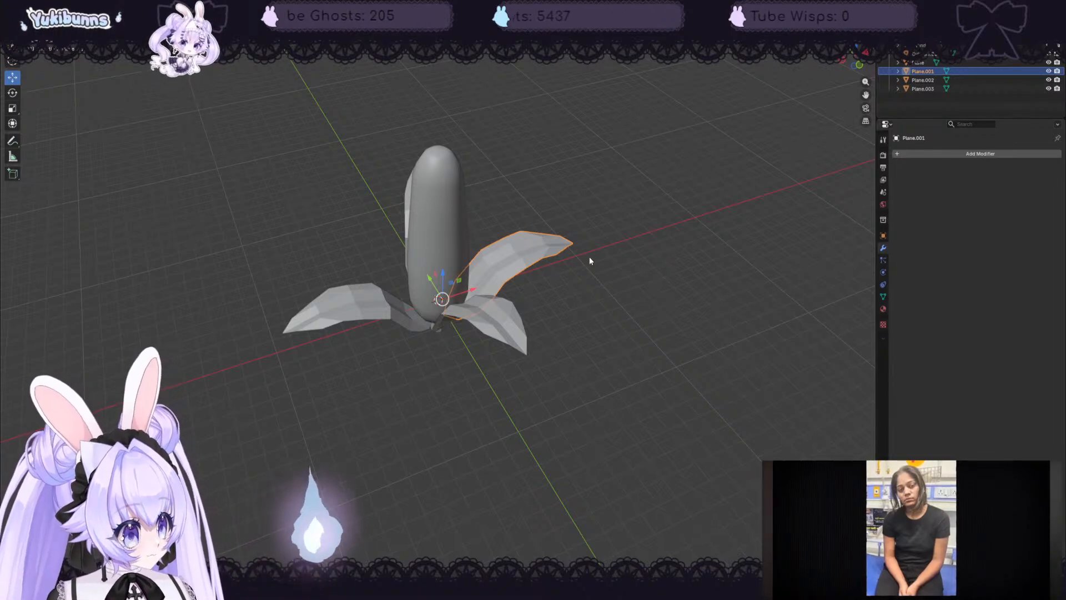
{"action": "middle_click_drag", "start_coordinate": [602, 268], "coordinate": [652, 262]}
{"action": "left_click", "coordinate": [652, 263]}
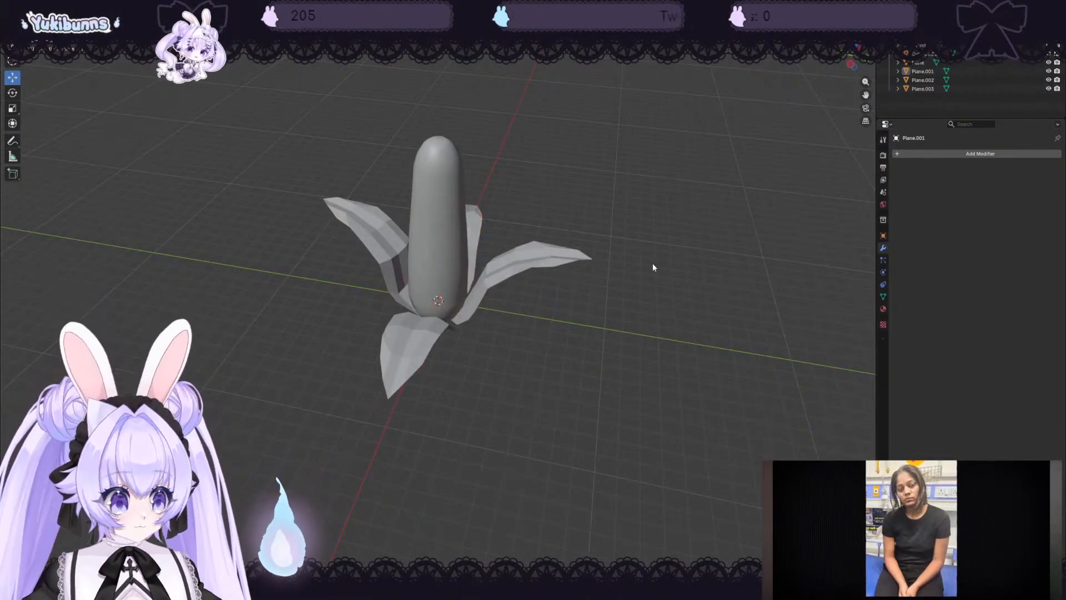
{"action": "left_click", "coordinate": [476, 218]}
{"action": "left_click", "coordinate": [511, 258], "text": "shift"}
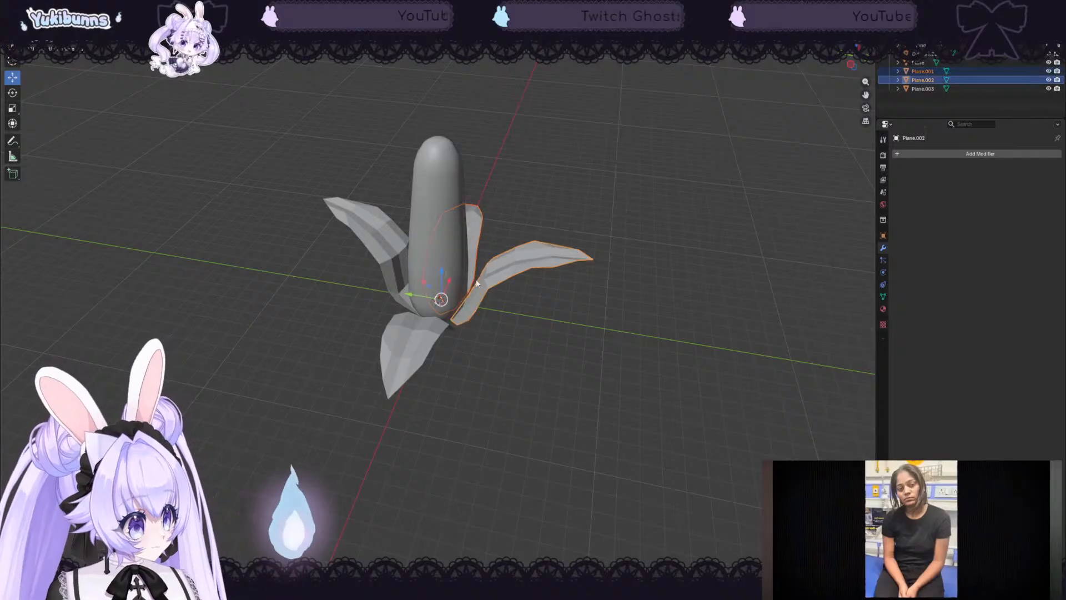
{"action": "left_click", "coordinate": [409, 338], "text": "shift"}
{"action": "left_click", "coordinate": [379, 227], "text": "shift"}
{"action": "middle_click_drag", "start_coordinate": [657, 309], "coordinate": [447, 262]}
{"action": "scroll", "coordinate": [562, 304], "scroll_direction": "up", "scroll_amount": 2}
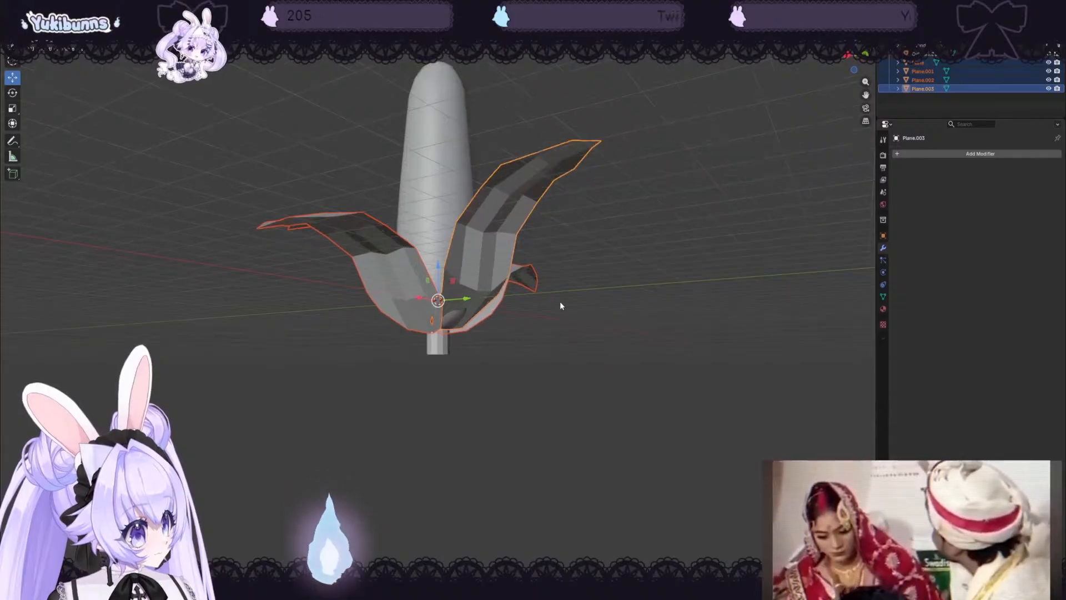
- Select the base vertices of the Plane.002 leaf and move them along Y so its base meets the stem
{"action": "left_click", "coordinate": [504, 247]}
{"action": "middle_click_drag", "start_coordinate": [627, 351], "coordinate": [731, 278]}
{"action": "scroll", "coordinate": [607, 290], "scroll_direction": "up", "scroll_amount": 4}
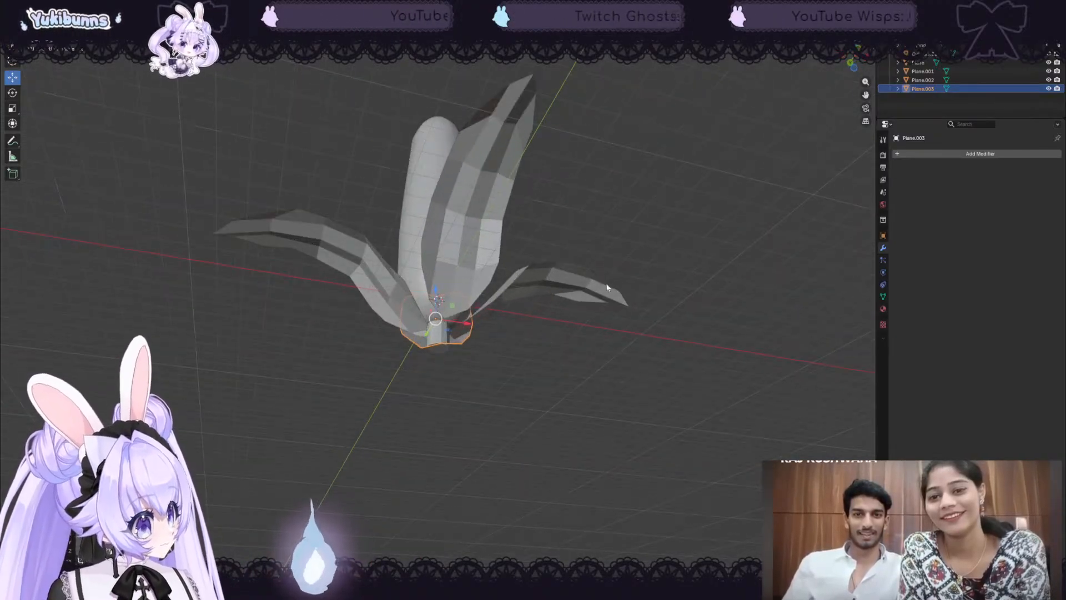
{"action": "left_click", "coordinate": [451, 211]}
{"action": "middle_click_drag", "start_coordinate": [451, 211], "coordinate": [423, 301]}
{"action": "key", "text": "Tab"}
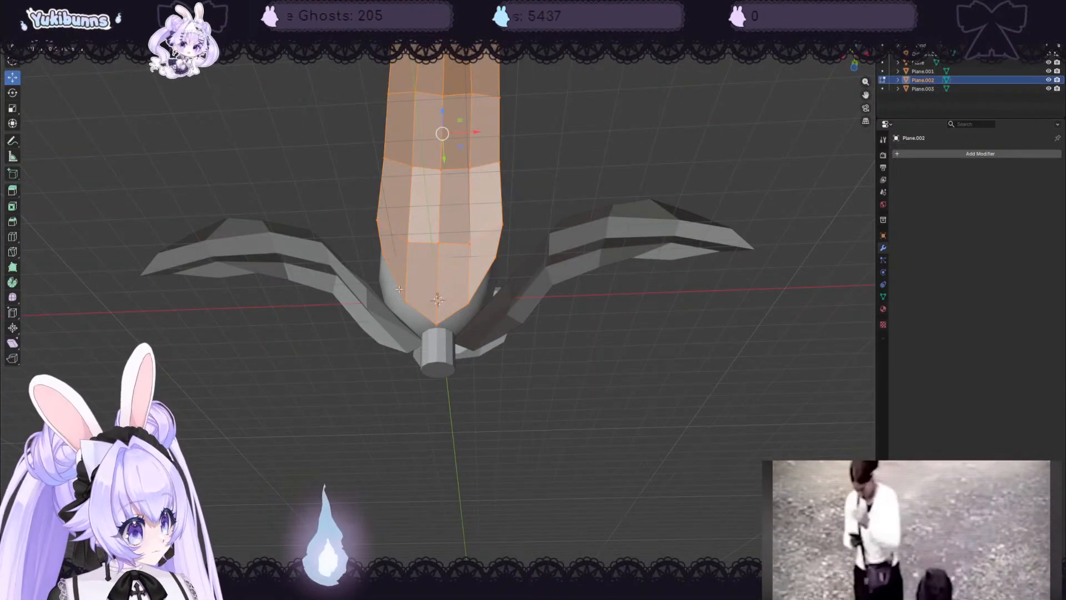
{"action": "left_click_drag", "start_coordinate": [489, 336], "coordinate": [489, 336]}
{"action": "middle_click_drag", "start_coordinate": [488, 336], "coordinate": [449, 354]}
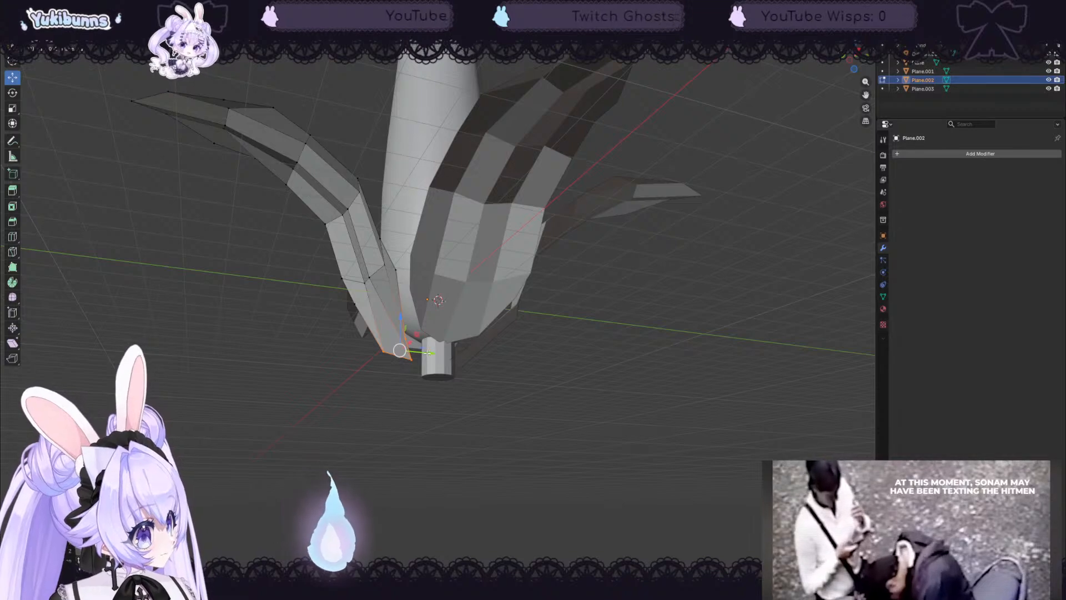
{"action": "left_click_drag", "start_coordinate": [427, 352], "coordinate": [454, 352]}
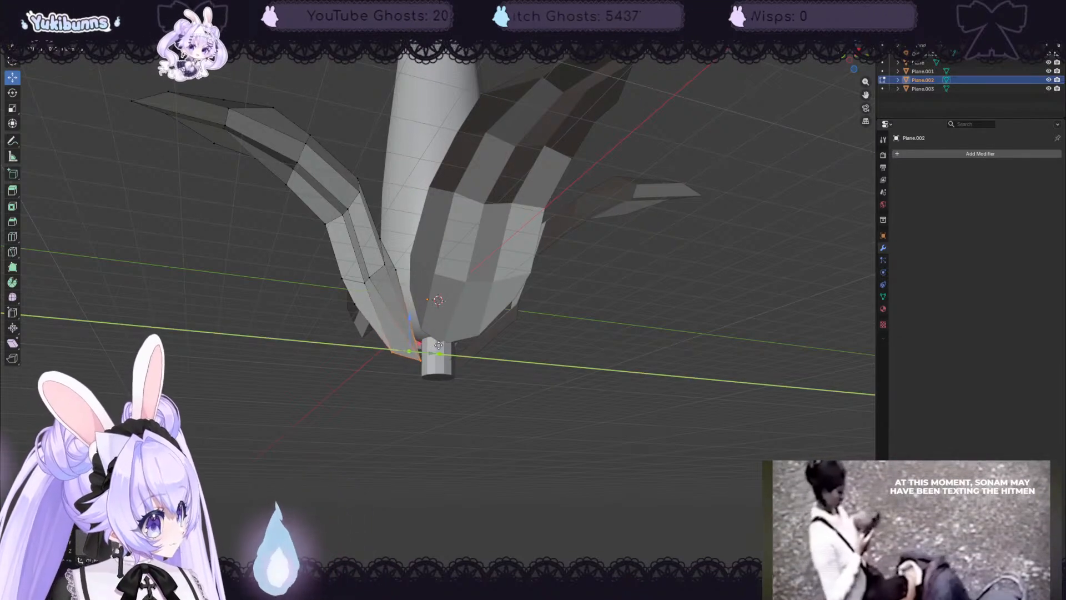
{"action": "middle_click_drag", "start_coordinate": [438, 345], "coordinate": [415, 375]}
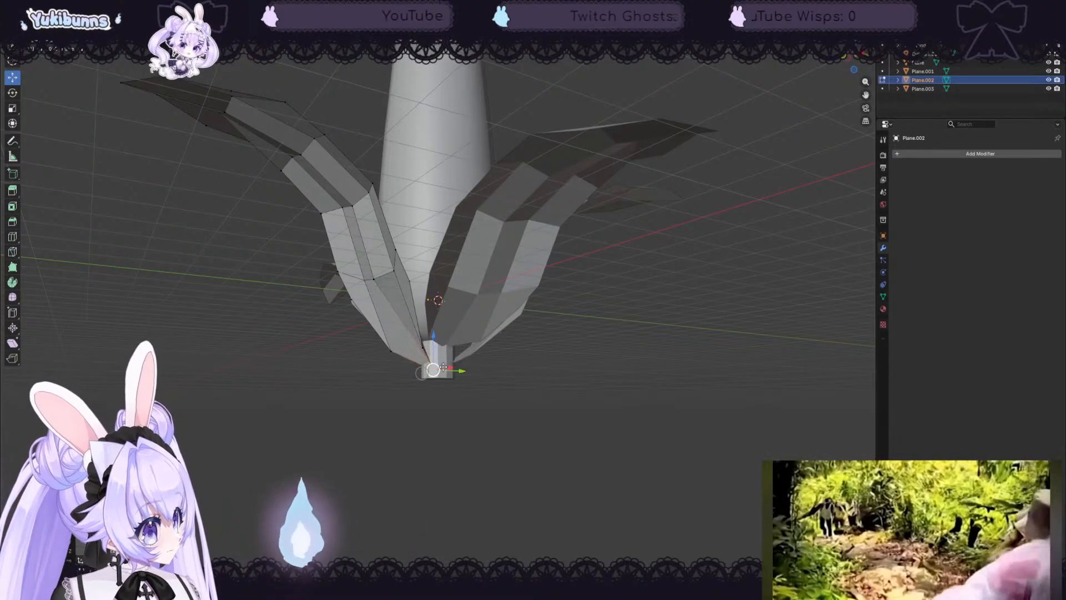
{"action": "middle_click_drag", "start_coordinate": [454, 370], "coordinate": [535, 387]}
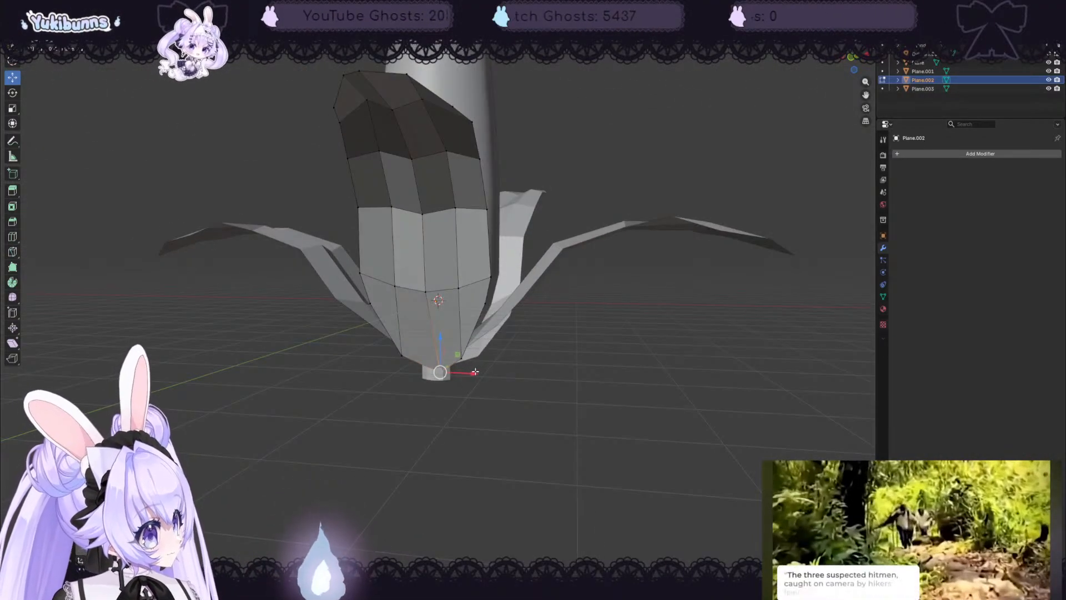
{"action": "middle_click_drag", "start_coordinate": [475, 372], "coordinate": [481, 335]}
{"action": "key", "text": "Tab"}
- Select all four leaves around the cob and apply smooth shading to them
{"action": "middle_click_drag", "start_coordinate": [654, 302], "coordinate": [555, 238]}
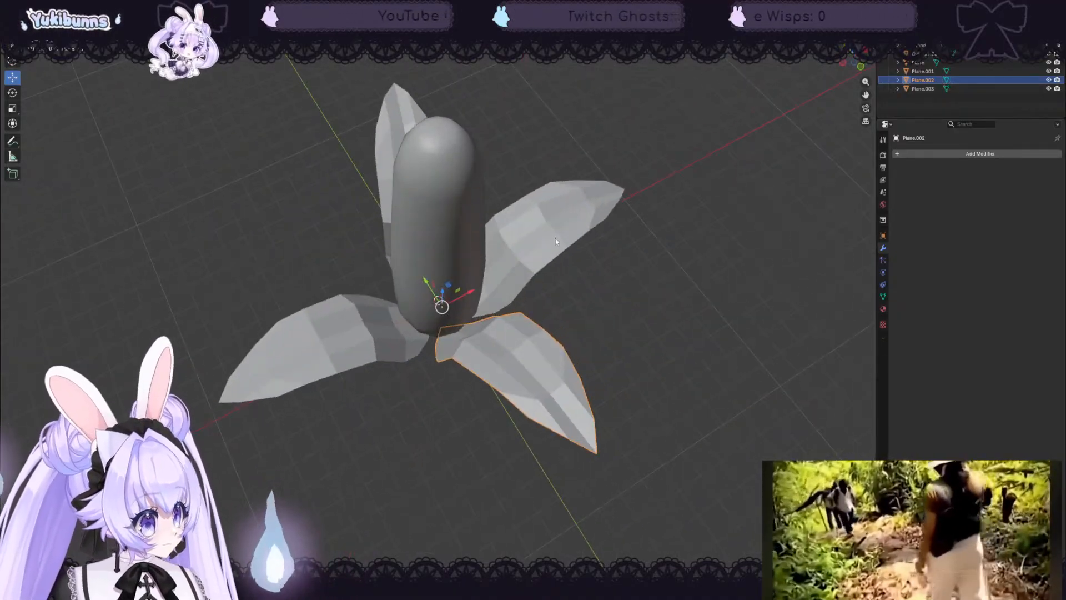
{"action": "left_click", "coordinate": [555, 238]}
{"action": "left_click", "coordinate": [517, 346], "text": "shift"}
{"action": "left_click", "coordinate": [363, 333], "text": "shift"}
{"action": "middle_click_drag", "start_coordinate": [418, 104], "coordinate": [537, 114]}
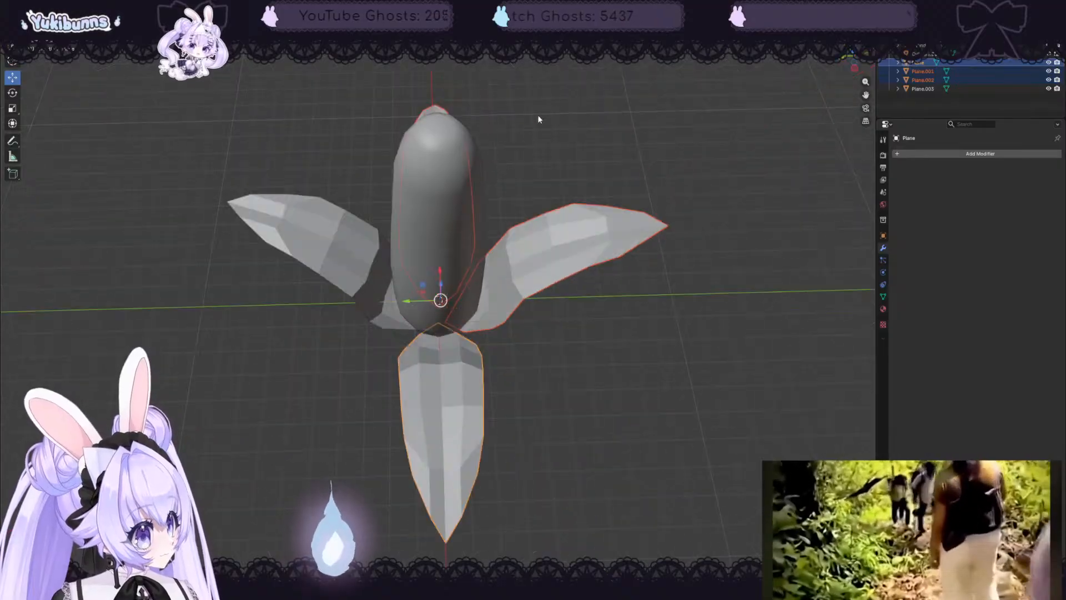
{"action": "left_click", "coordinate": [356, 235], "text": "shift"}
{"action": "right_click", "coordinate": [356, 235]}
{"action": "left_click", "coordinate": [356, 236]}
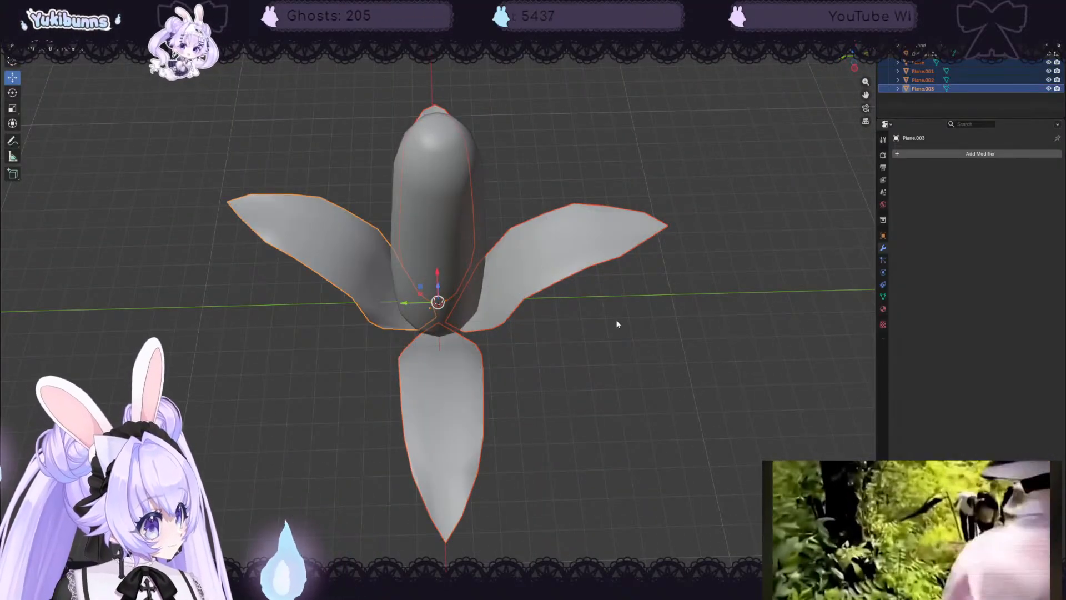
{"action": "middle_click_drag", "start_coordinate": [615, 319], "coordinate": [594, 300]}
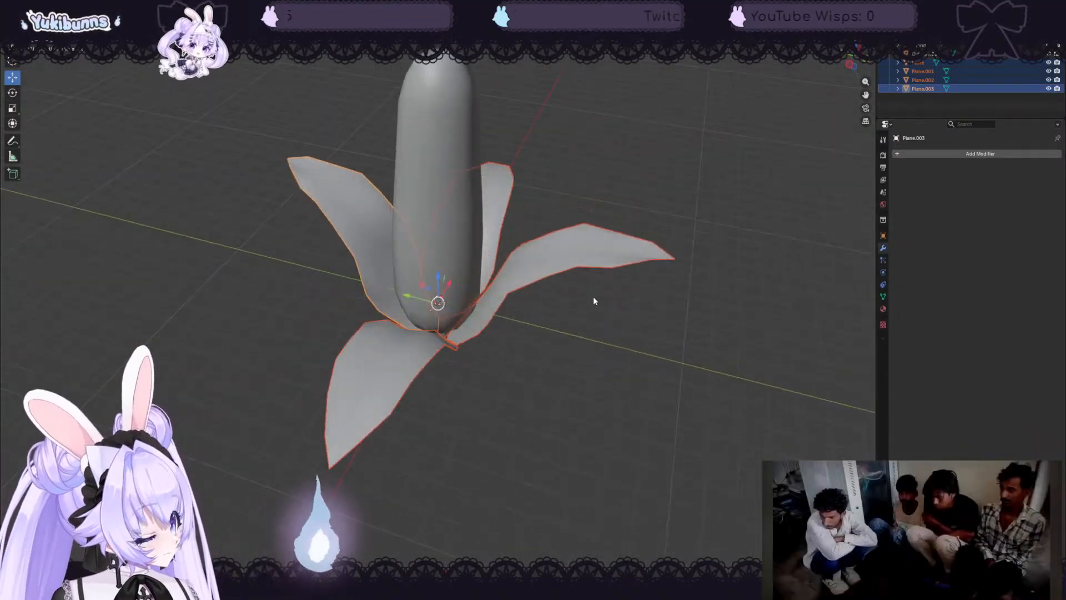
- Select the complete meshes of all four leaves in Edit Mode and unwrap them with Smart UV Project
{"action": "key", "text": "Tab"}
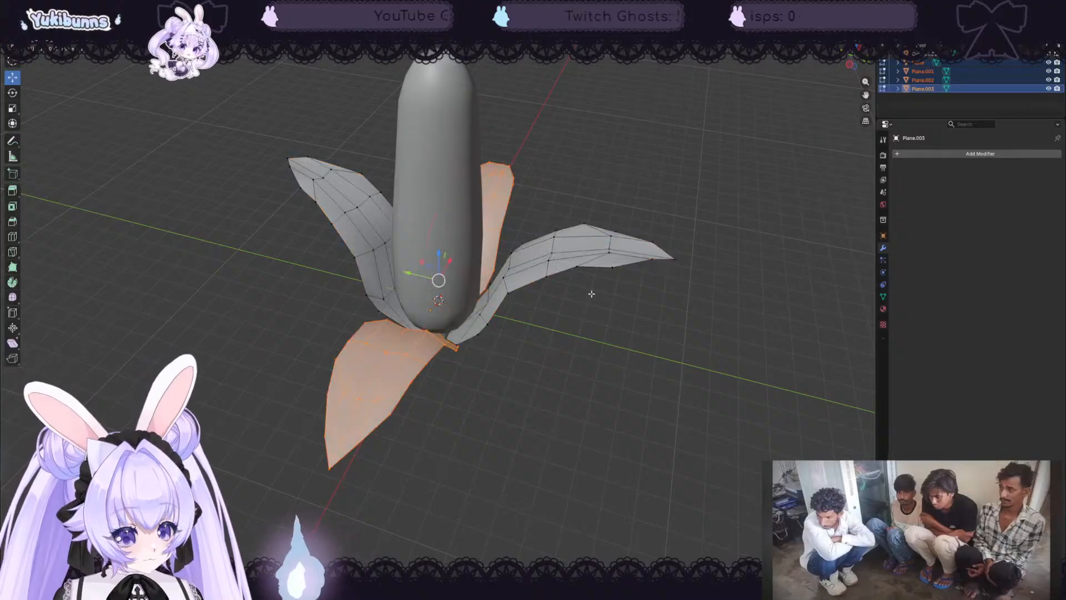
{"action": "key", "text": "a"}
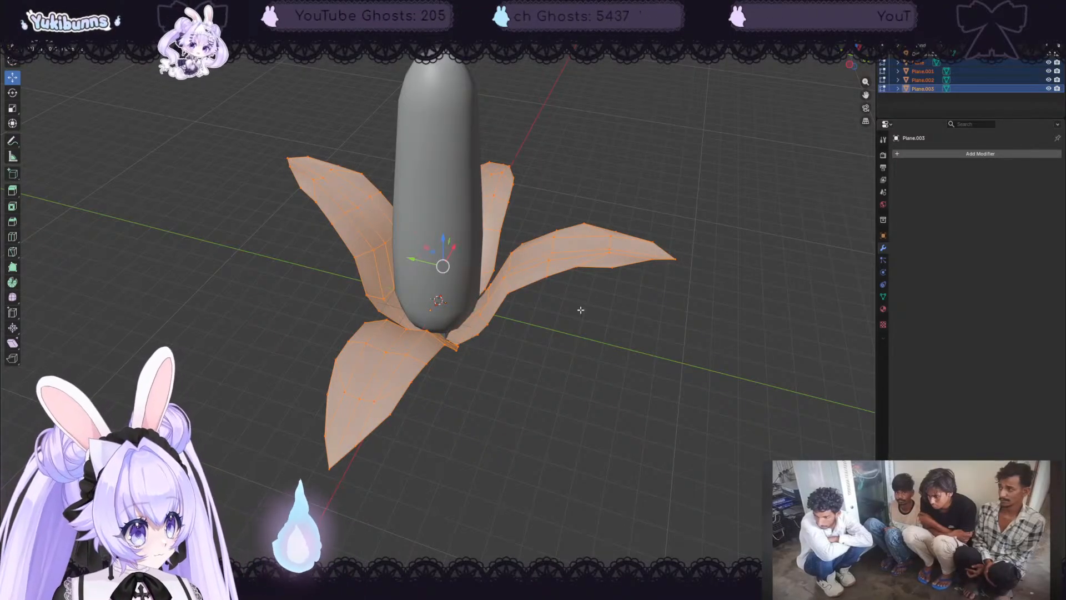
{"action": "key", "text": "u"}
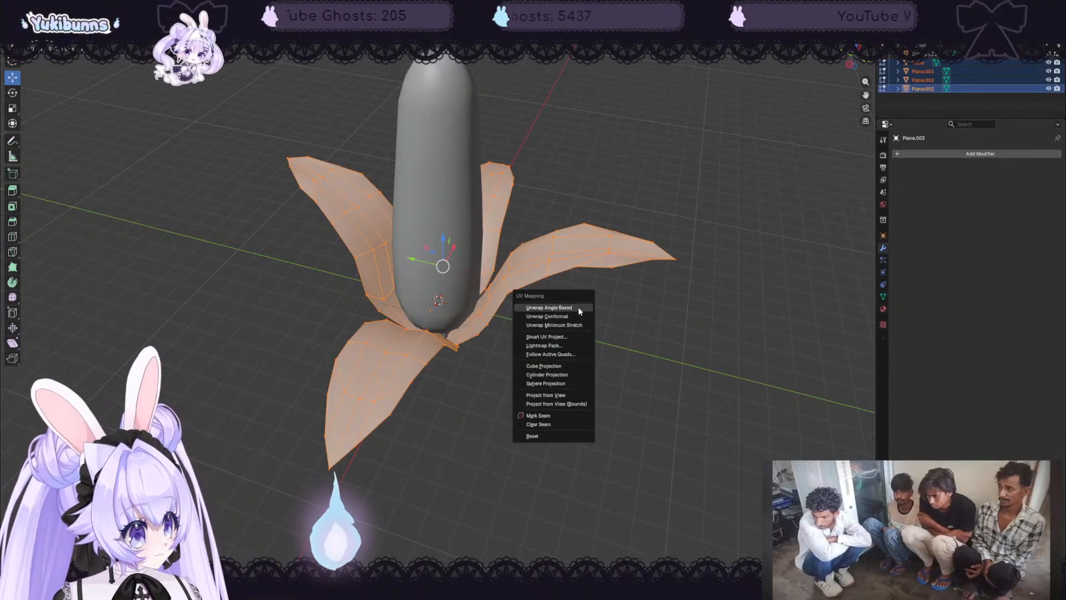
{"action": "left_click", "coordinate": [566, 337]}
{"action": "left_click", "coordinate": [562, 416]}
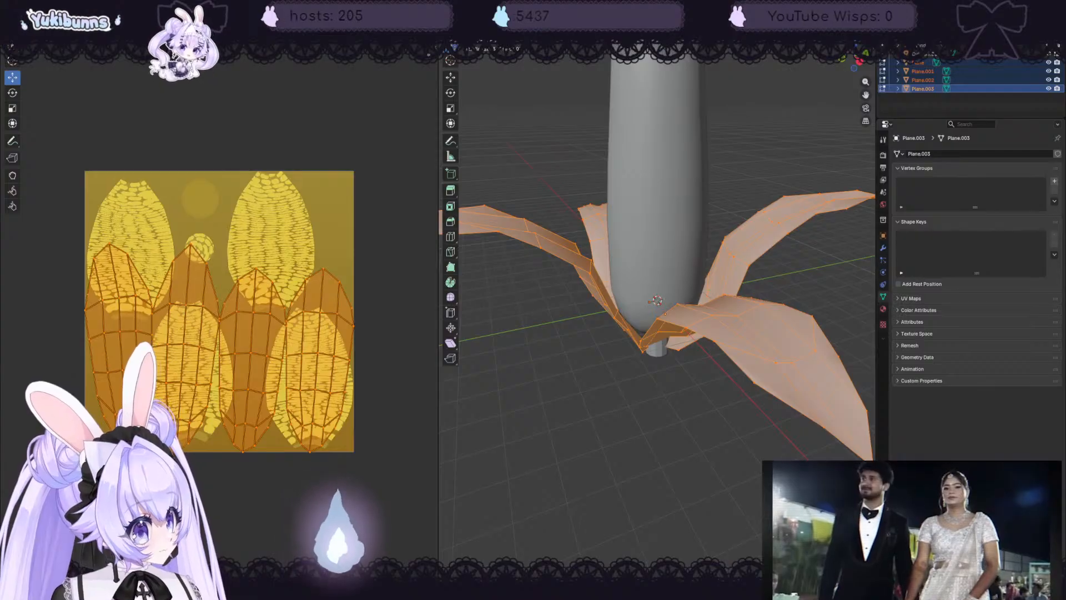
- Create a new blank image with alpha for the leaves' UV layout
{"action": "scroll", "coordinate": [131, 222], "scroll_direction": "up", "scroll_amount": 3}
{"action": "scroll", "coordinate": [111, 278], "scroll_direction": "down", "scroll_amount": 3}
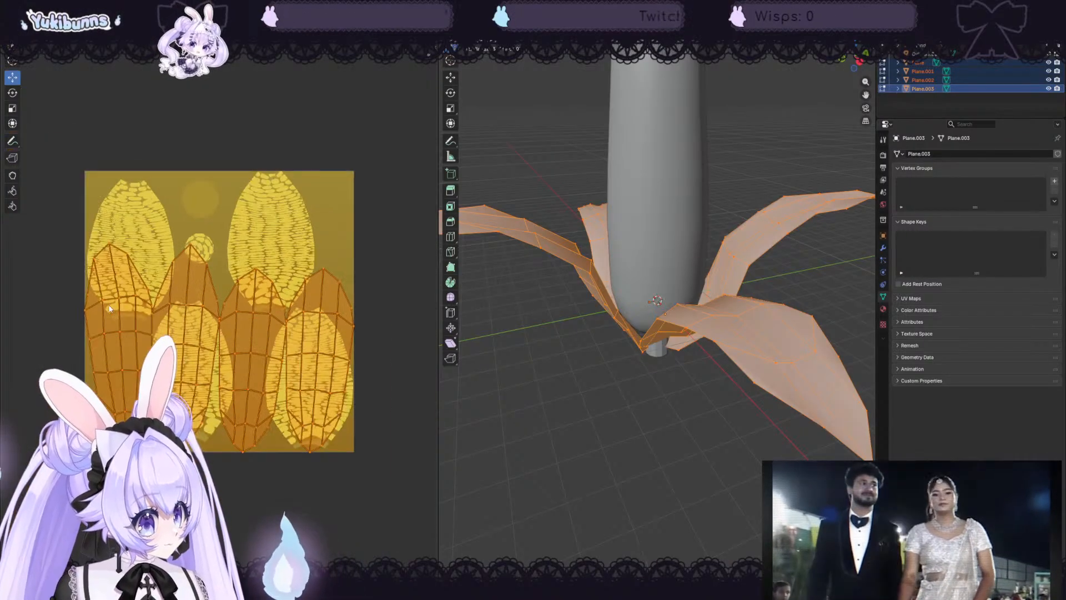
{"action": "scroll", "coordinate": [108, 303], "scroll_direction": "up", "scroll_amount": 1}
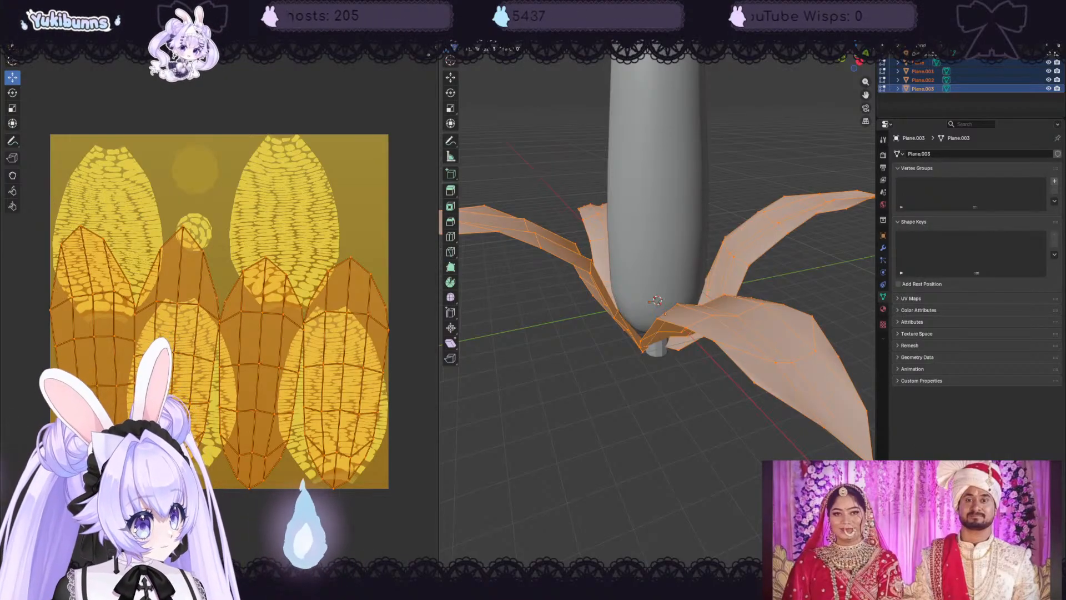
{"action": "left_click", "coordinate": [275, 20]}
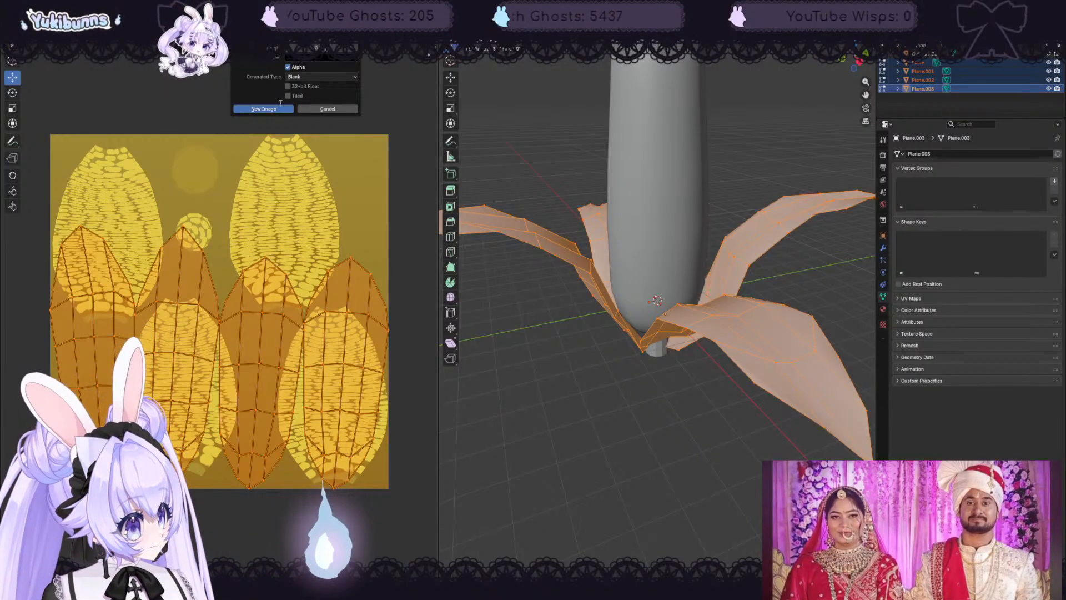
{"action": "left_click", "coordinate": [264, 109]}
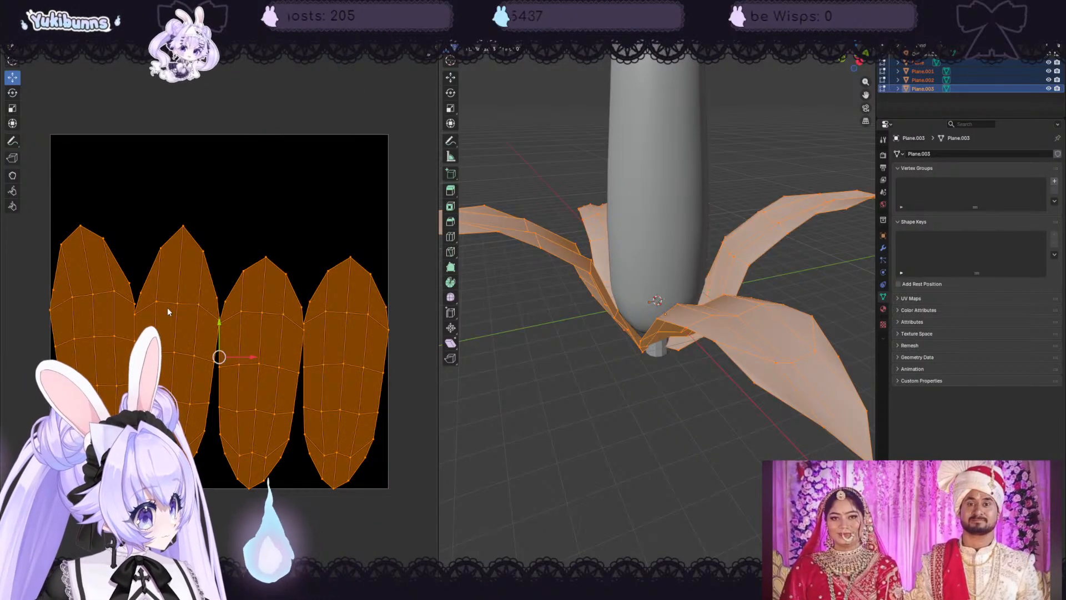
- Try to box-select the entire UV island of the second leaf in the layout
{"action": "left_click_drag", "start_coordinate": [147, 191], "coordinate": [203, 509]}
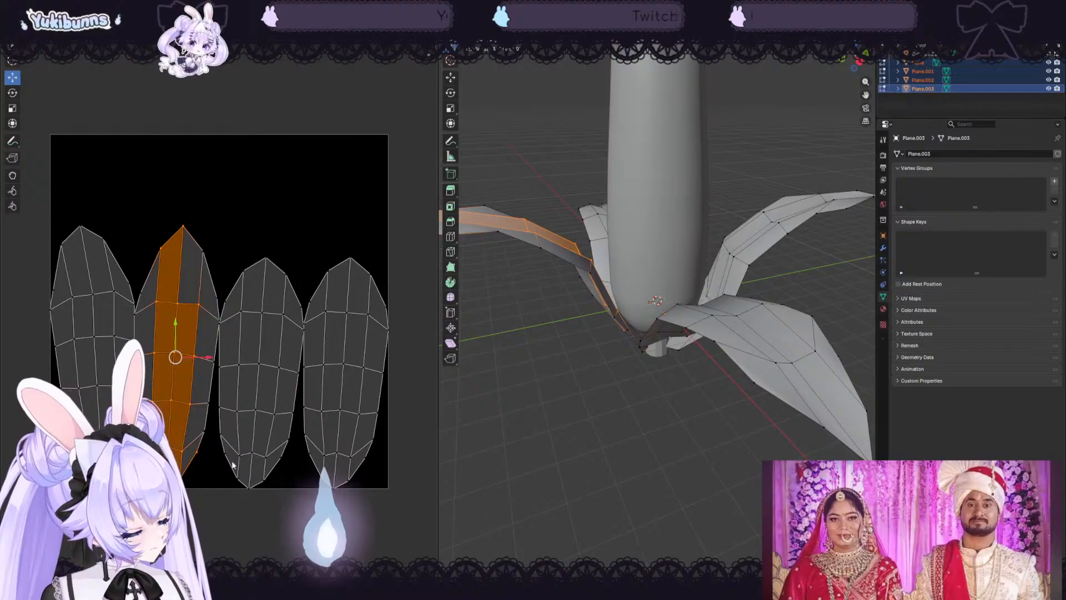
{"action": "key", "text": "alt+a"}
{"action": "left_click_drag", "start_coordinate": [135, 211], "coordinate": [210, 502]}
{"action": "left_click_drag", "start_coordinate": [141, 251], "coordinate": [207, 465]}
{"action": "key", "text": "Escape"}
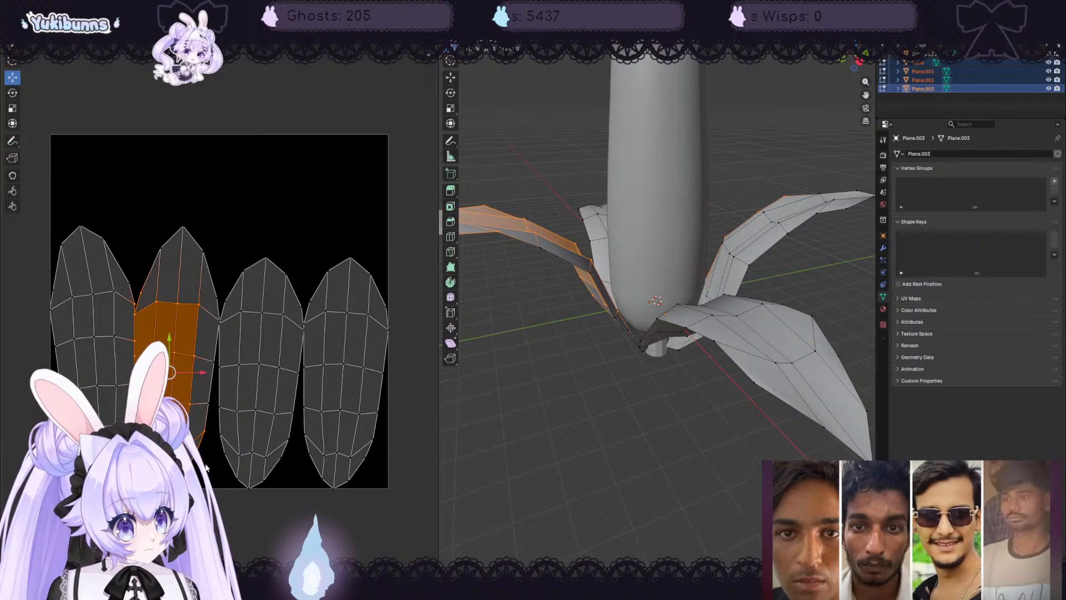
{"action": "left_click", "coordinate": [245, 523]}
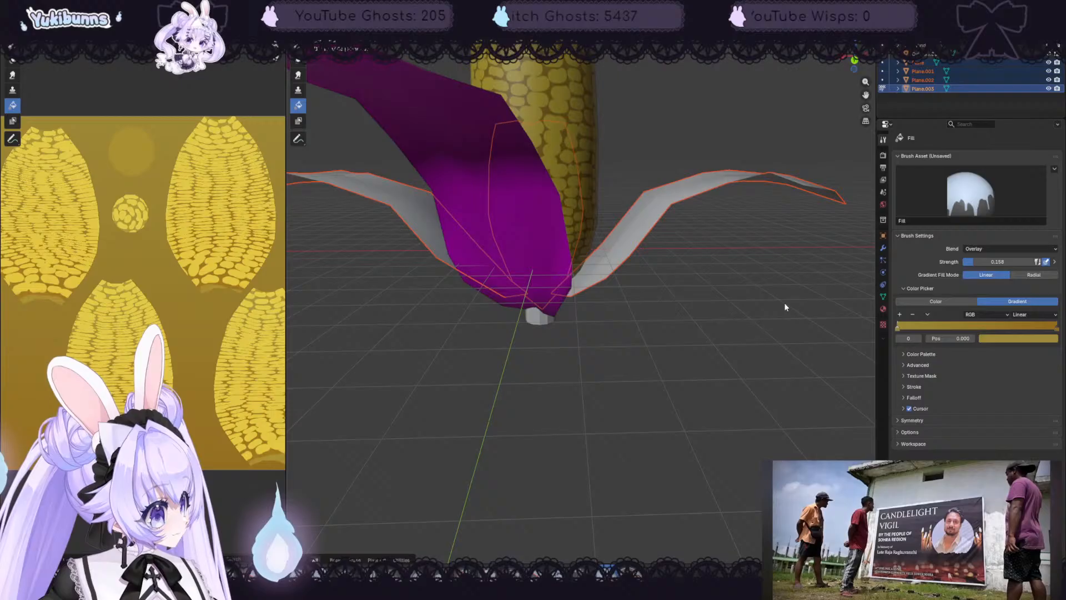
- Create a new material named CornLeafMAT for the active leaf in the shader editor
{"action": "middle_click_drag", "start_coordinate": [785, 307], "coordinate": [368, 88]}
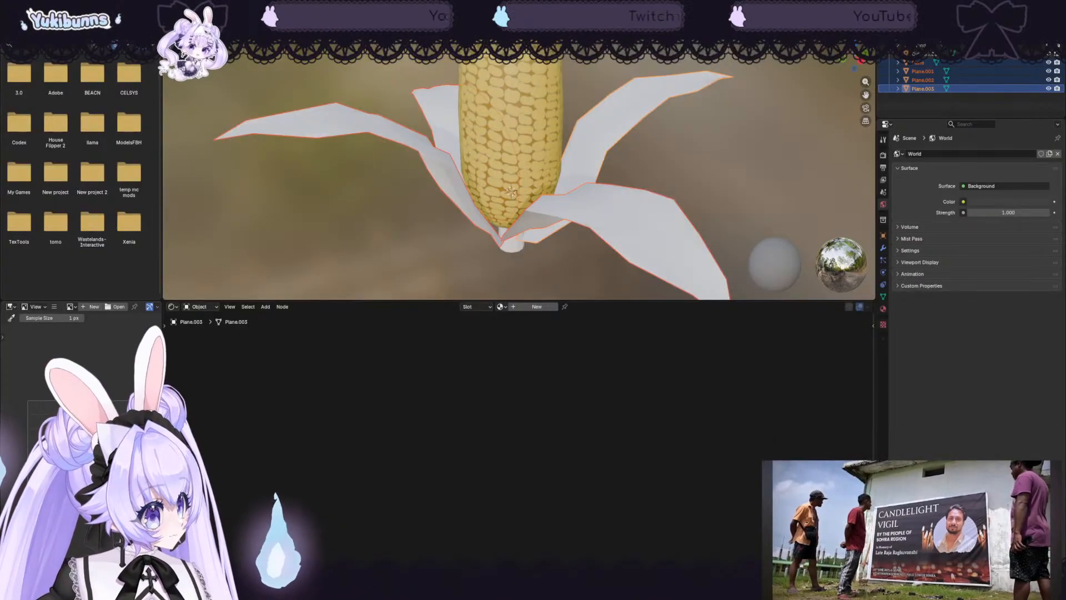
{"action": "left_click", "coordinate": [533, 304]}
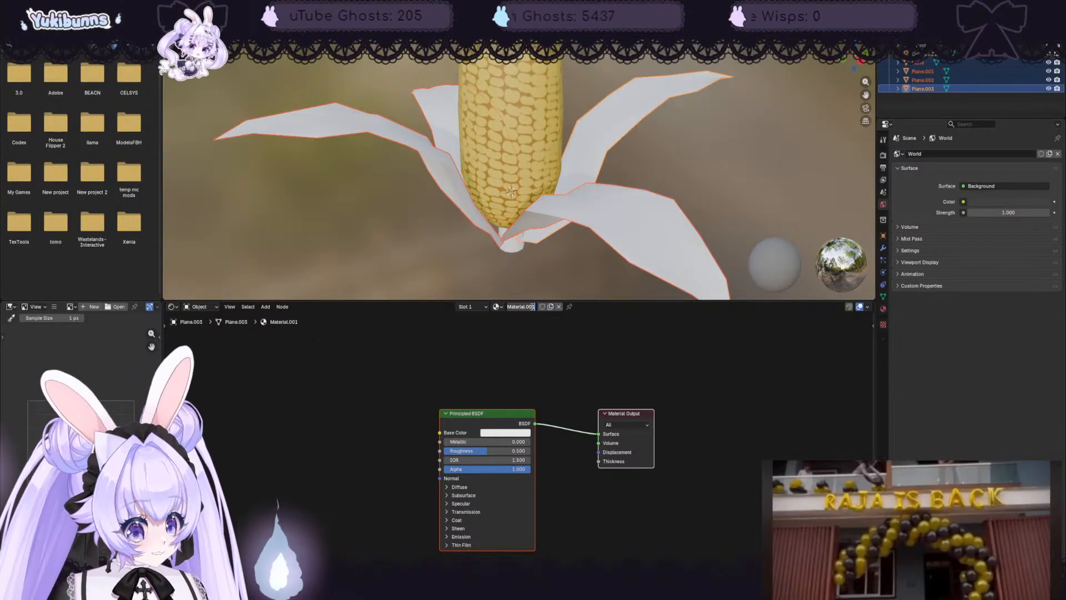
{"action": "type", "text": "nLeafMAT"}
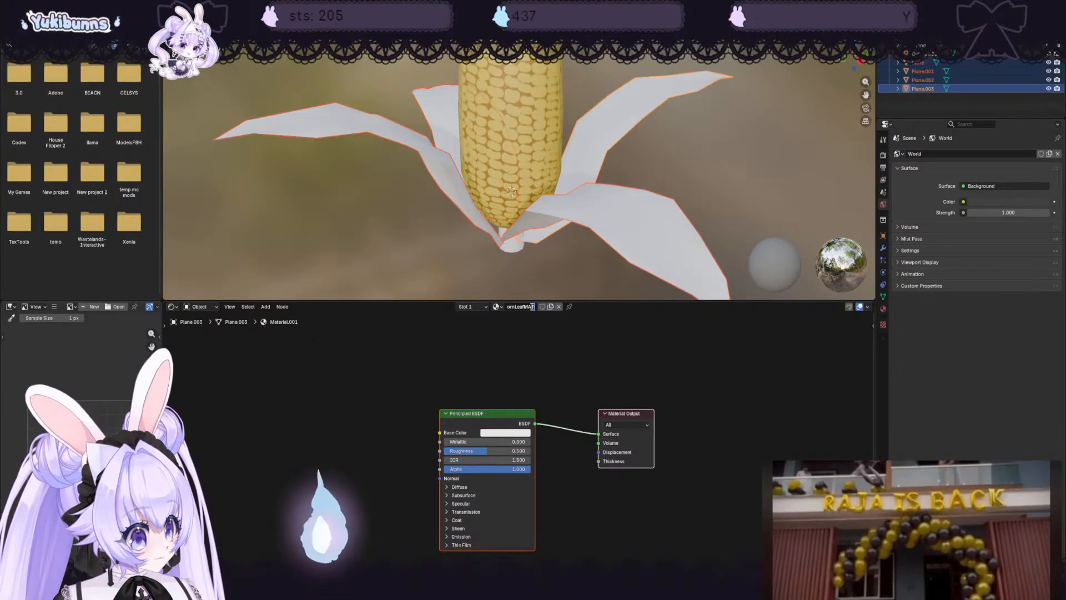
{"action": "key", "text": "Return"}
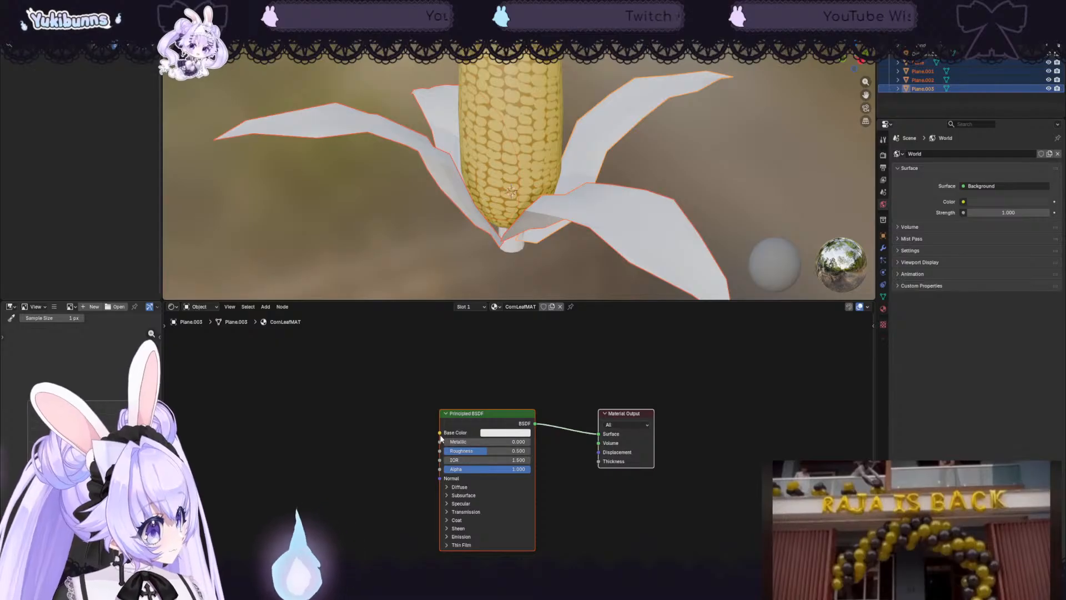
- Add an Image Texture node to the leaf material's Base Color and assign the CornLeaves image to it
{"action": "left_click_drag", "start_coordinate": [440, 432], "coordinate": [392, 437]}
{"action": "left_click", "coordinate": [344, 452]}
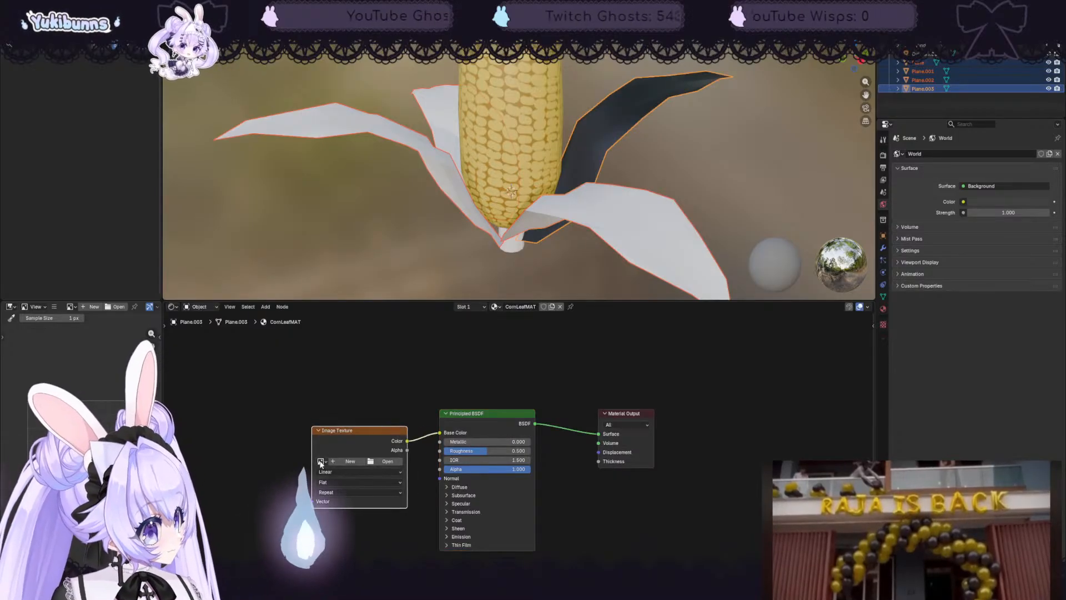
{"action": "left_click", "coordinate": [320, 461]}
{"action": "left_click", "coordinate": [357, 474]}
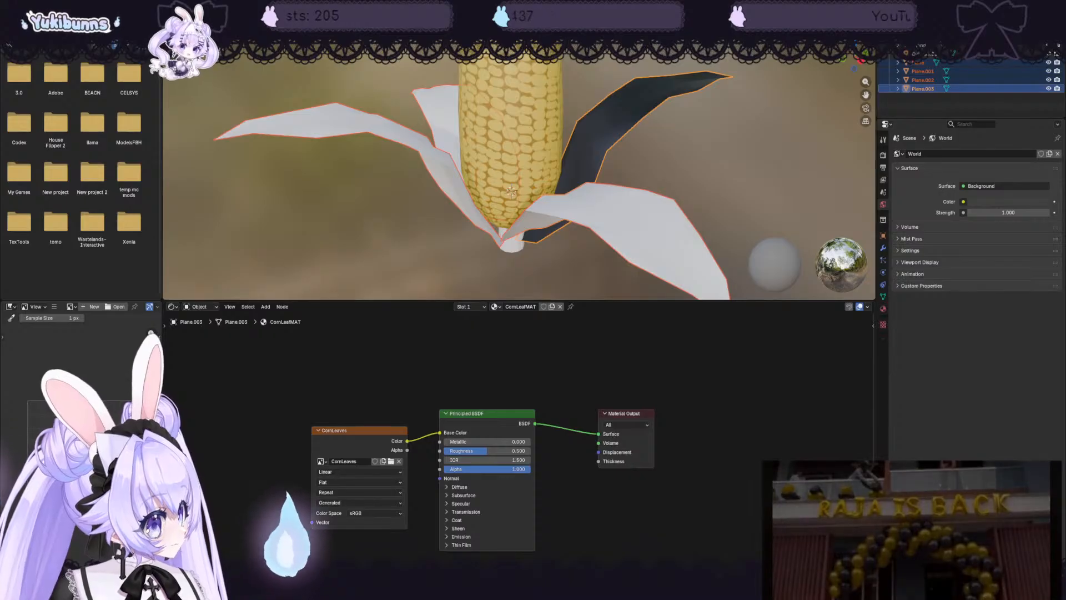
- Select the complete meshes of all four leaves in Edit Mode and return to texture painting
{"action": "left_click", "coordinate": [289, 7]}
{"action": "middle_click_drag", "start_coordinate": [751, 267], "coordinate": [471, 409]}
{"action": "scroll", "coordinate": [708, 280], "scroll_direction": "down", "scroll_amount": 2}
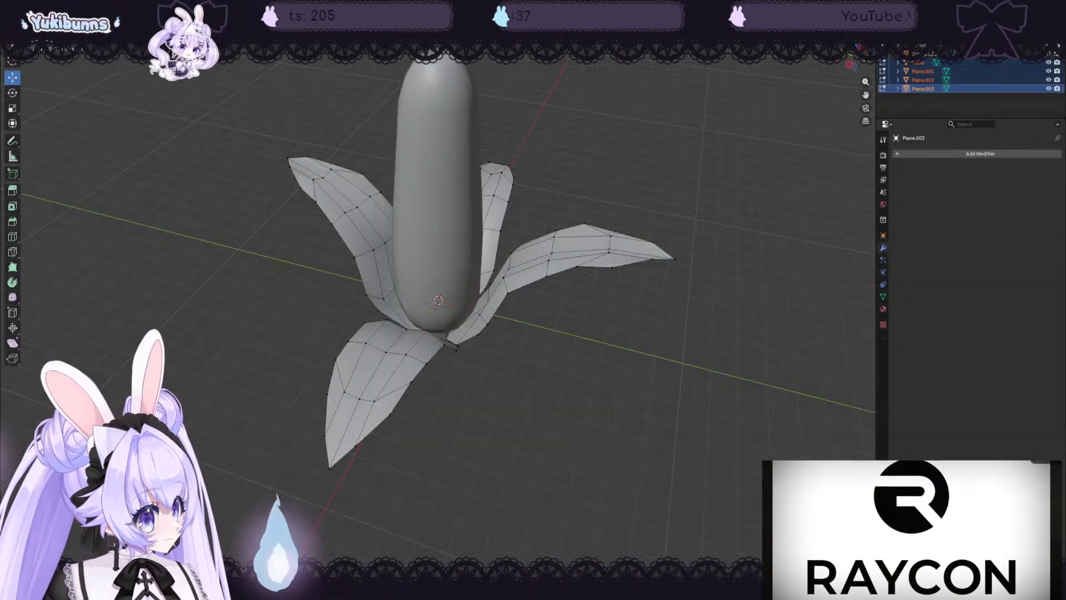
{"action": "key", "text": "a"}
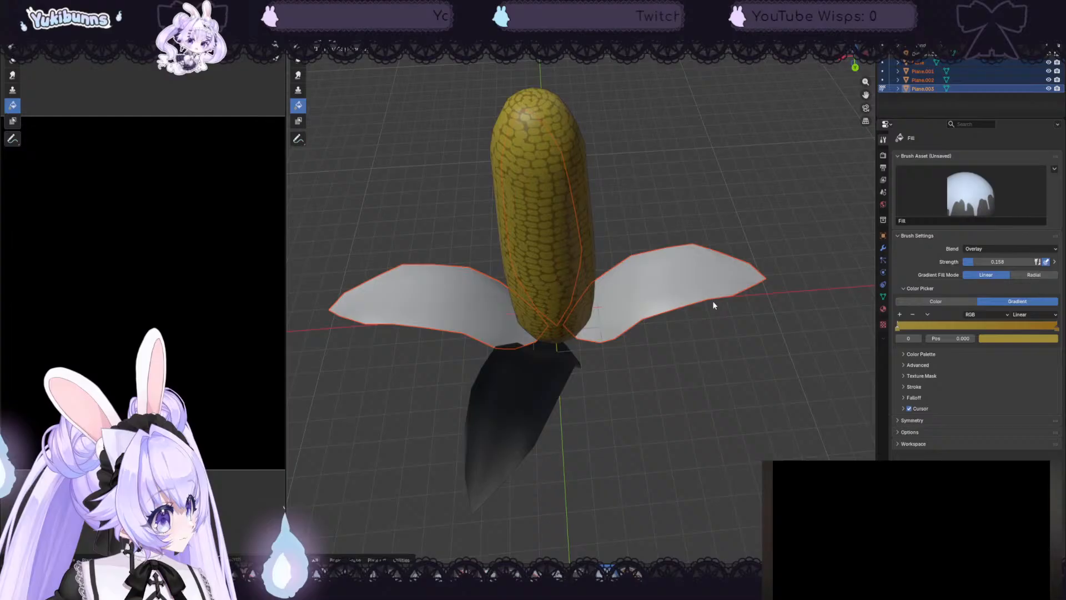
{"action": "middle_click_drag", "start_coordinate": [756, 303], "coordinate": [713, 319]}
{"action": "scroll", "coordinate": [738, 260], "scroll_direction": "down", "scroll_amount": 2}
{"action": "scroll", "coordinate": [716, 261], "scroll_direction": "up", "scroll_amount": 1}
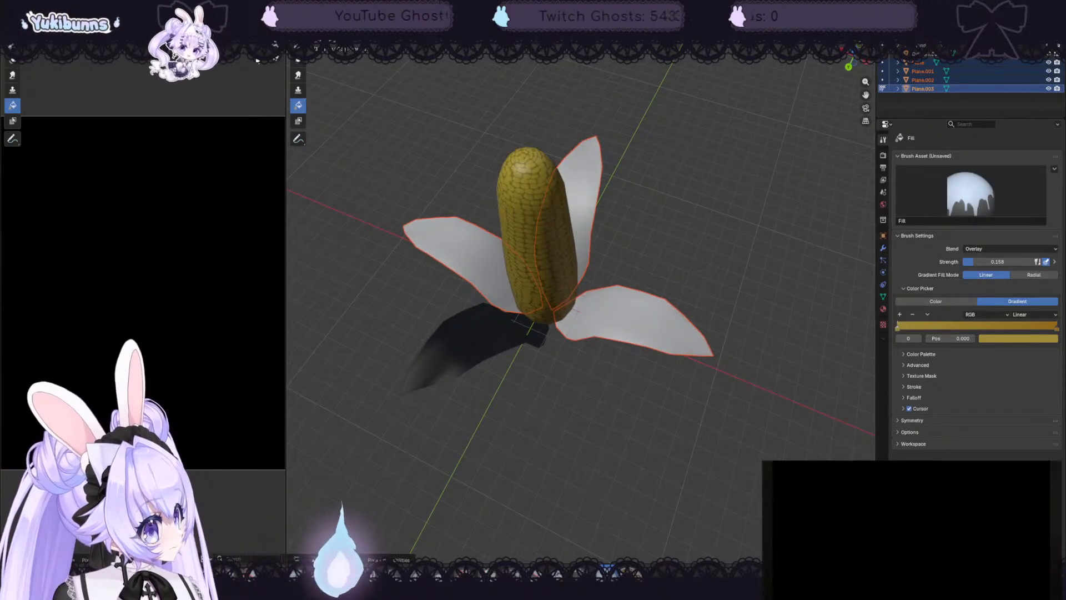
- Choose the Paint Hard brush with a medium green colour and paint a test stroke across the leaves around the cob
{"action": "left_click", "coordinate": [298, 138]}
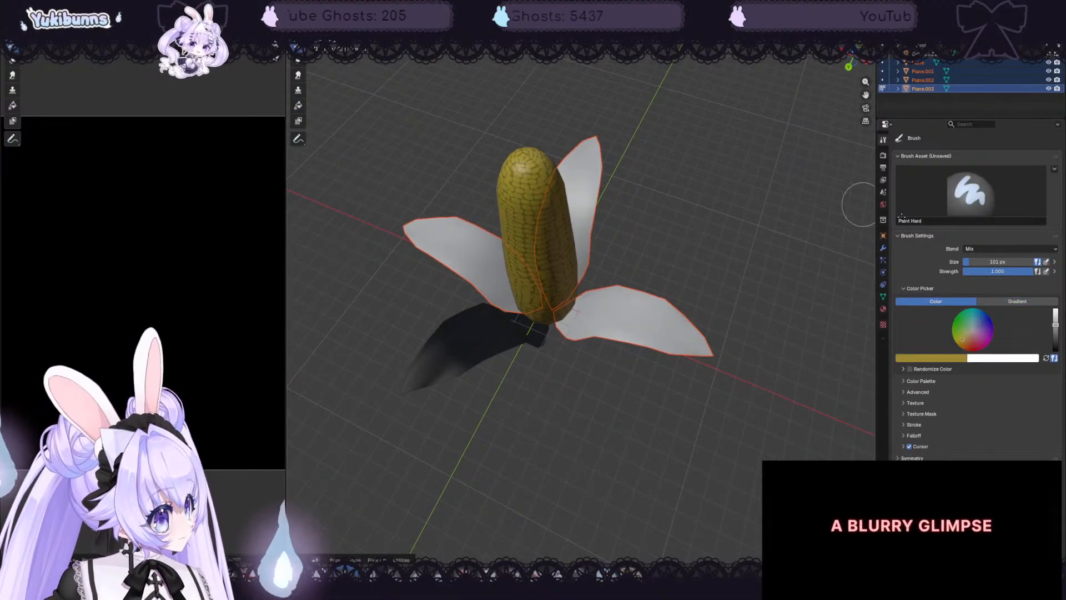
{"action": "left_click_drag", "start_coordinate": [965, 340], "coordinate": [963, 324]}
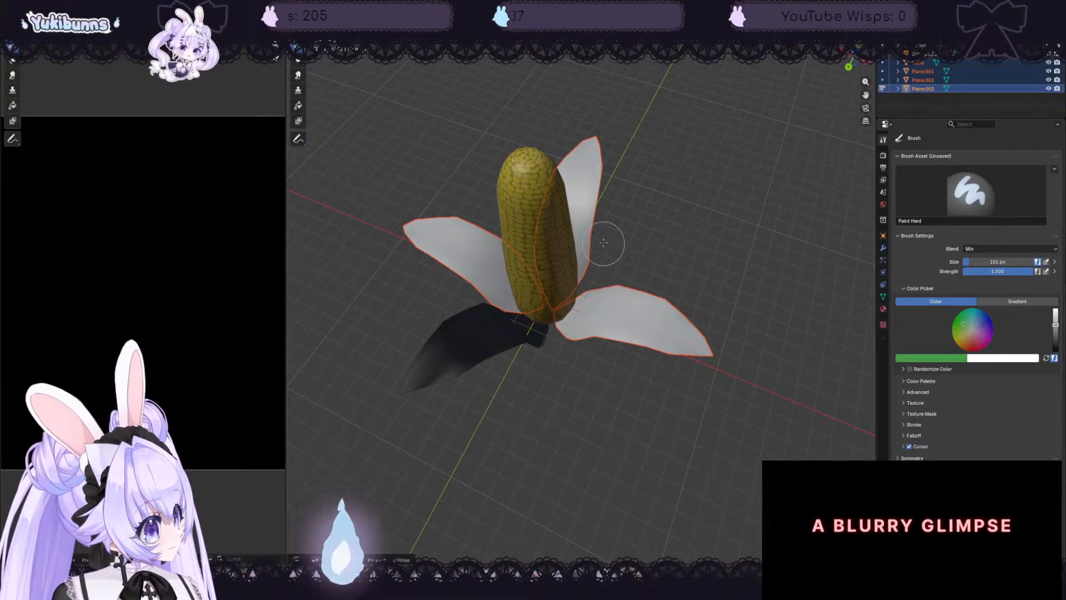
{"action": "mouse_move", "coordinate": [489, 302]}
{"action": "left_mouse_down"}
{"action": "mouse_move", "coordinate": [440, 321]}
{"action": "mouse_move", "coordinate": [637, 347]}
{"action": "mouse_move", "coordinate": [761, 308]}
{"action": "left_mouse_up"}
{"action": "middle_click_drag", "start_coordinate": [622, 450], "coordinate": [688, 411]}
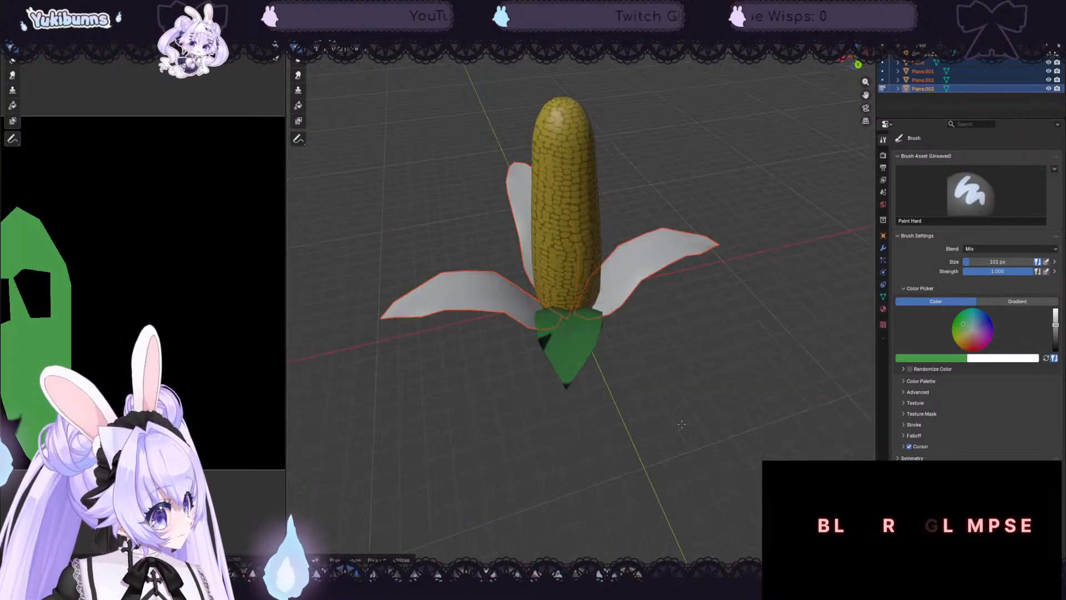
- Try green brush strokes directly on the leaf image and undo them along with the stroke on the leaf
{"action": "mouse_move", "coordinate": [253, 324]}
{"action": "left_mouse_down"}
{"action": "mouse_move", "coordinate": [126, 327]}
{"action": "mouse_move", "coordinate": [281, 218]}
{"action": "left_mouse_up"}
{"action": "middle_click_drag", "start_coordinate": [690, 326], "coordinate": [734, 268]}
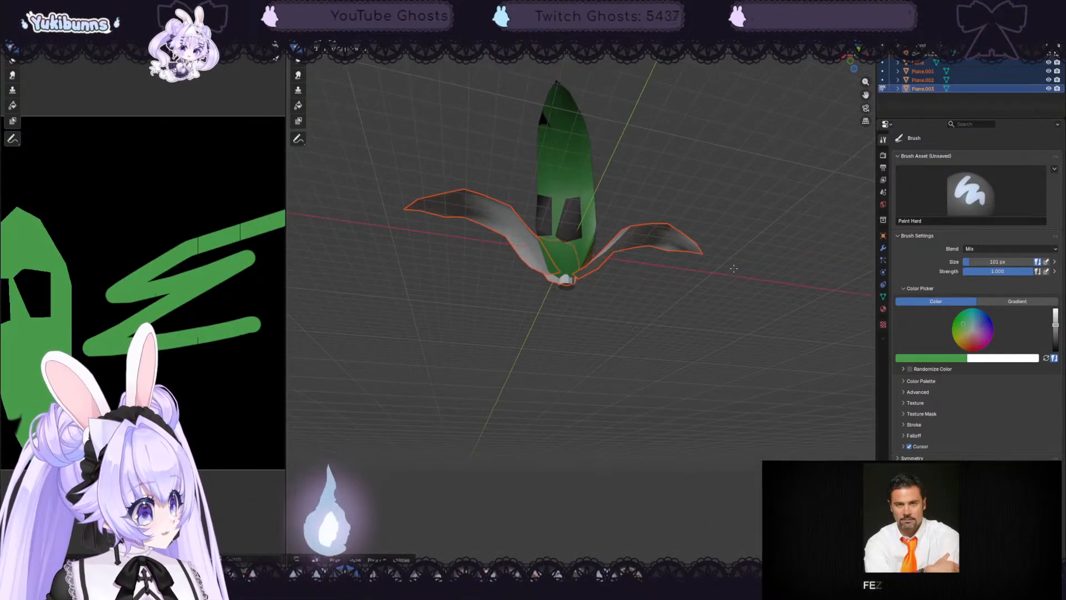
{"action": "key", "text": "ctrl+z"}
{"action": "mouse_move", "coordinate": [192, 355]}
{"action": "left_mouse_down"}
{"action": "mouse_move", "coordinate": [231, 233]}
{"action": "mouse_move", "coordinate": [282, 347]}
{"action": "left_mouse_up"}
{"action": "key", "text": "ctrl+z"}
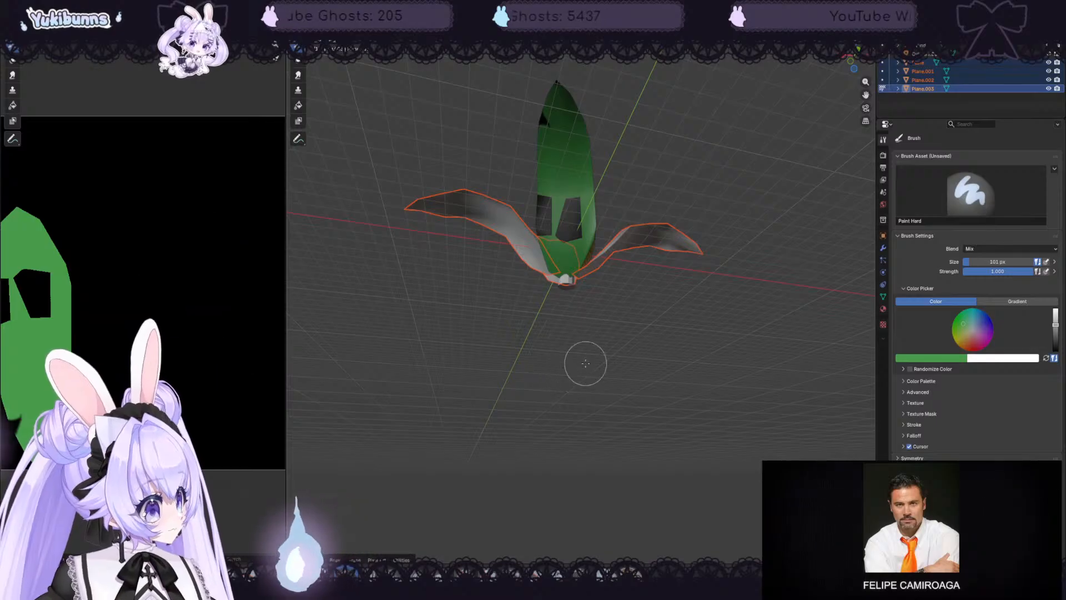
{"action": "middle_click_drag", "start_coordinate": [587, 363], "coordinate": [576, 444]}
{"action": "key", "text": "ctrl+z"}
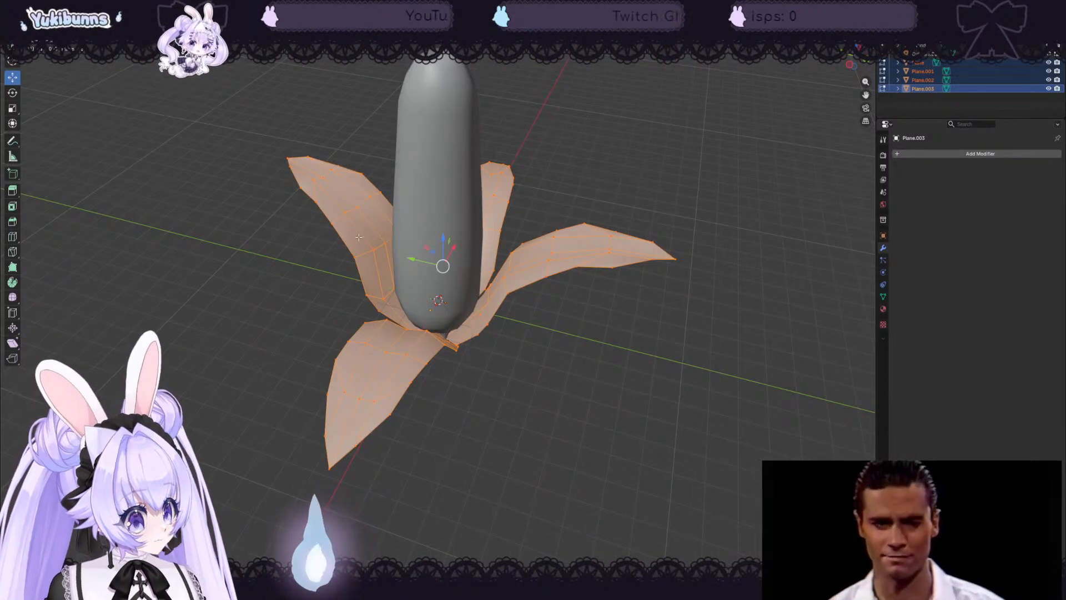
- Deselect the leaf geometry, leave Edit Mode and join the four leaves into one object
{"action": "key", "text": "alt+a"}
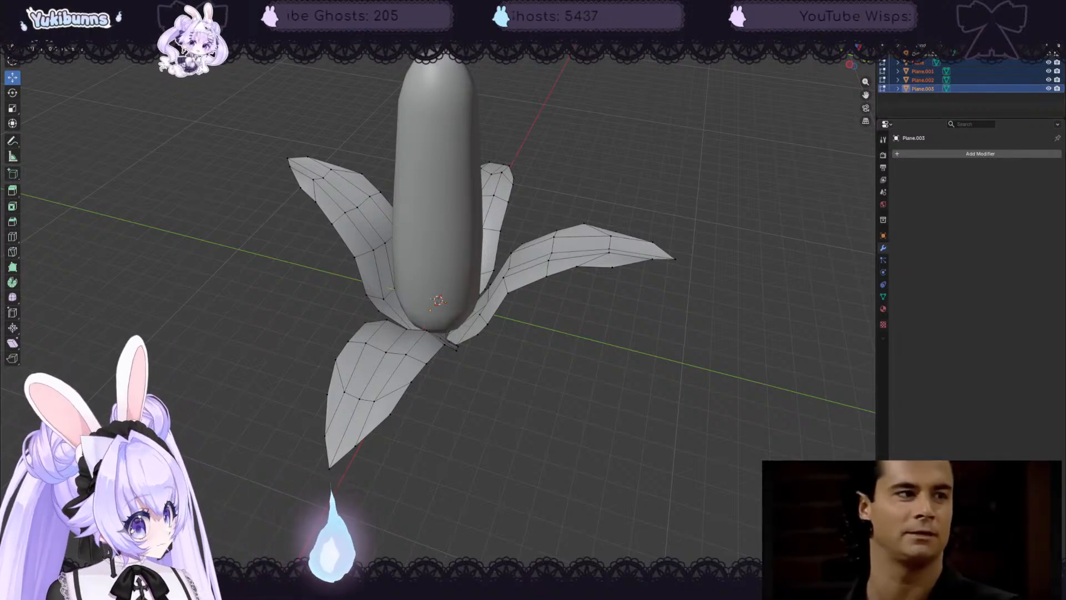
{"action": "key", "text": "Tab"}
{"action": "right_click", "coordinate": [571, 285]}
{"action": "mouse_move", "coordinate": [573, 333]}
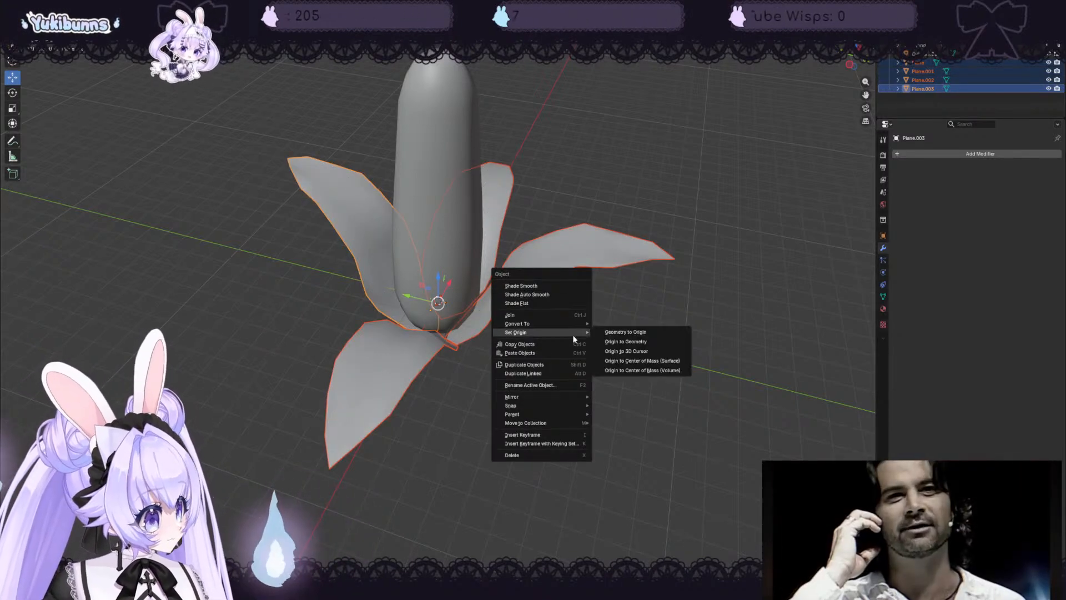
{"action": "left_click", "coordinate": [565, 315]}
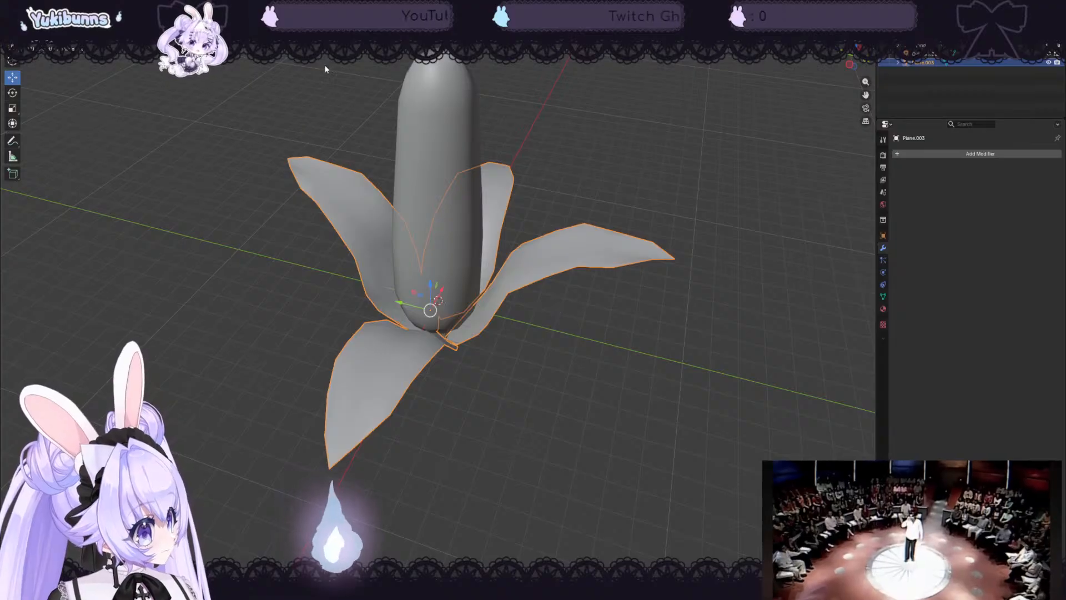
- Paint a green test stroke across the joined leaves in Texture Paint and check their shader nodes
{"action": "left_click", "coordinate": [197, 6]}
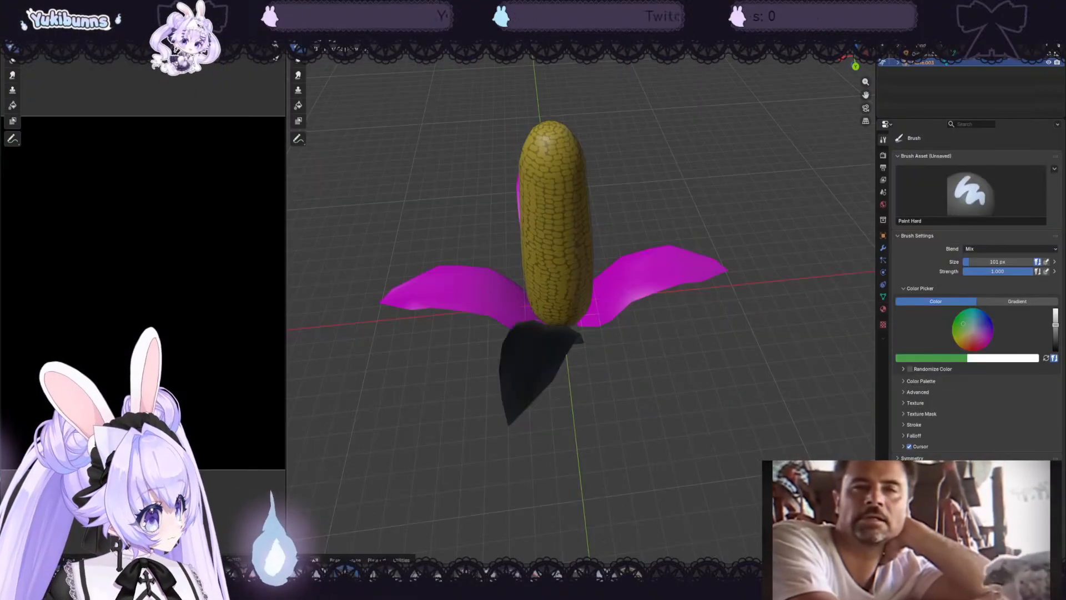
{"action": "right_click", "coordinate": [591, 143]}
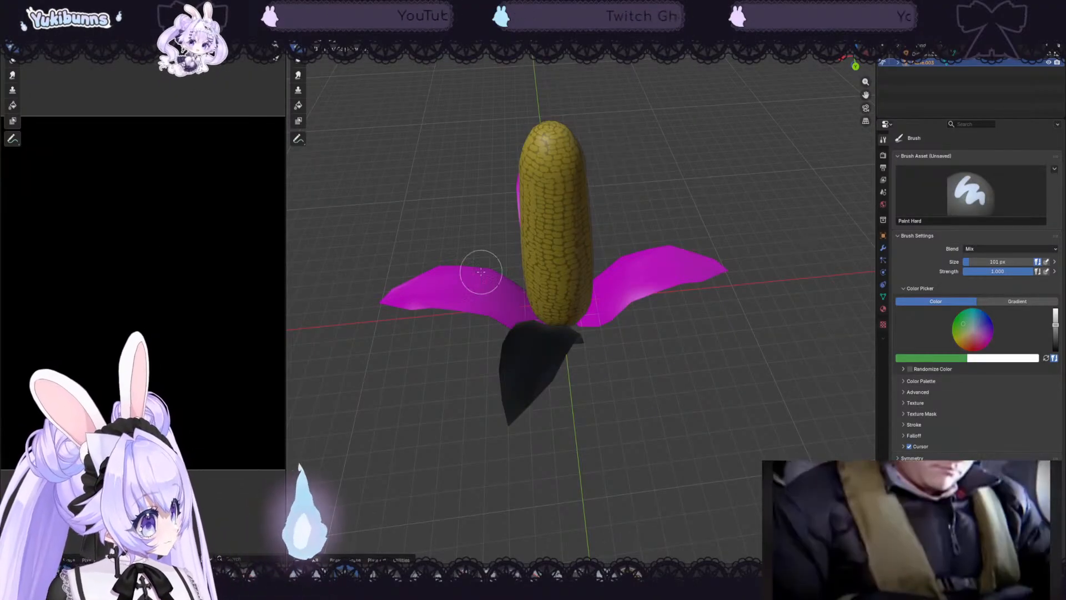
{"action": "mouse_move", "coordinate": [578, 327]}
{"action": "left_mouse_down"}
{"action": "mouse_move", "coordinate": [361, 412]}
{"action": "mouse_move", "coordinate": [713, 310]}
{"action": "left_mouse_up"}
{"action": "mouse_move", "coordinate": [589, 299]}
{"action": "middle_mouse_down"}
{"action": "mouse_move", "coordinate": [649, 216]}
{"action": "mouse_move", "coordinate": [689, 283]}
{"action": "middle_mouse_up"}
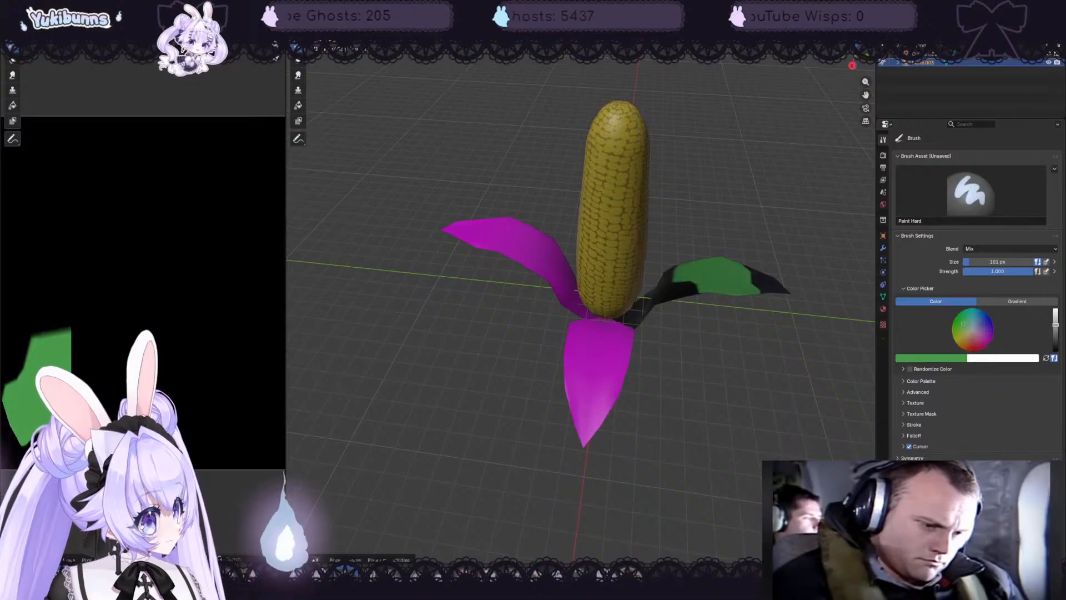
{"action": "key", "text": "ctrl+Page_Down"}
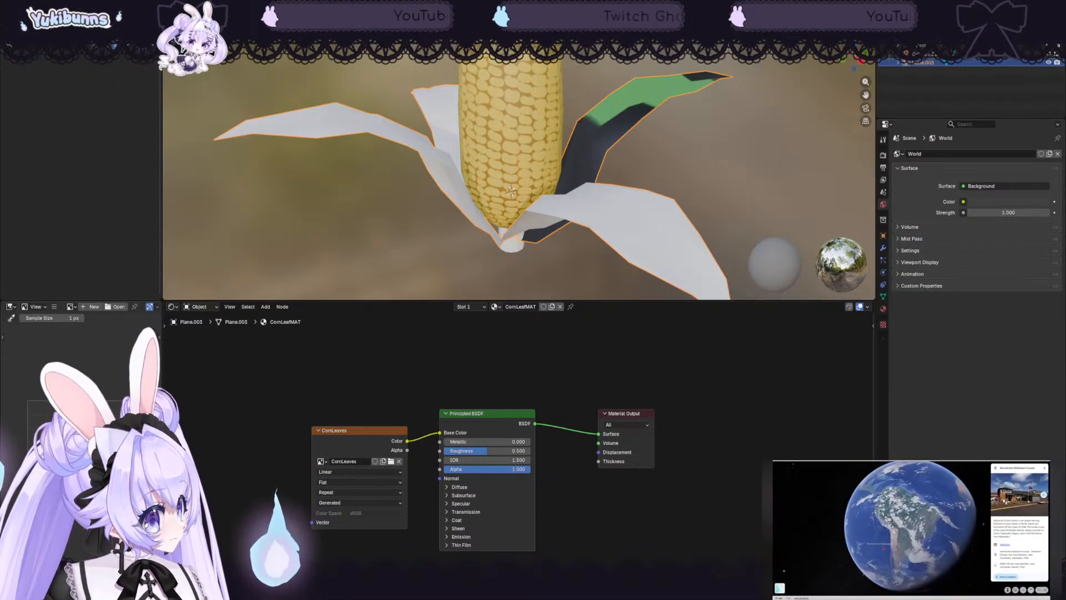
- Undo the green test stroke and the joining of the leaves back to the separate meshes in Edit Mode
{"action": "left_click", "coordinate": [143, 18]}
{"action": "key", "text": "ctrl+z"}
{"action": "key", "text": "ctrl+z"}
{"action": "key", "text": "ctrl+z"}
{"action": "key", "text": "ctrl+z"}
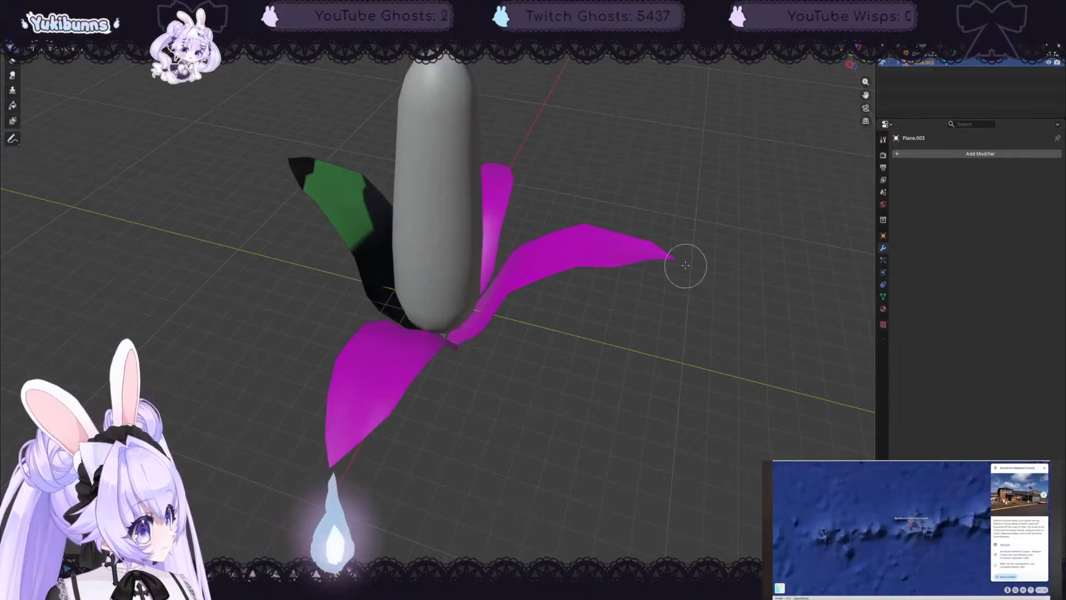
{"action": "key", "text": "ctrl+z"}
{"action": "key", "text": "ctrl+z"}
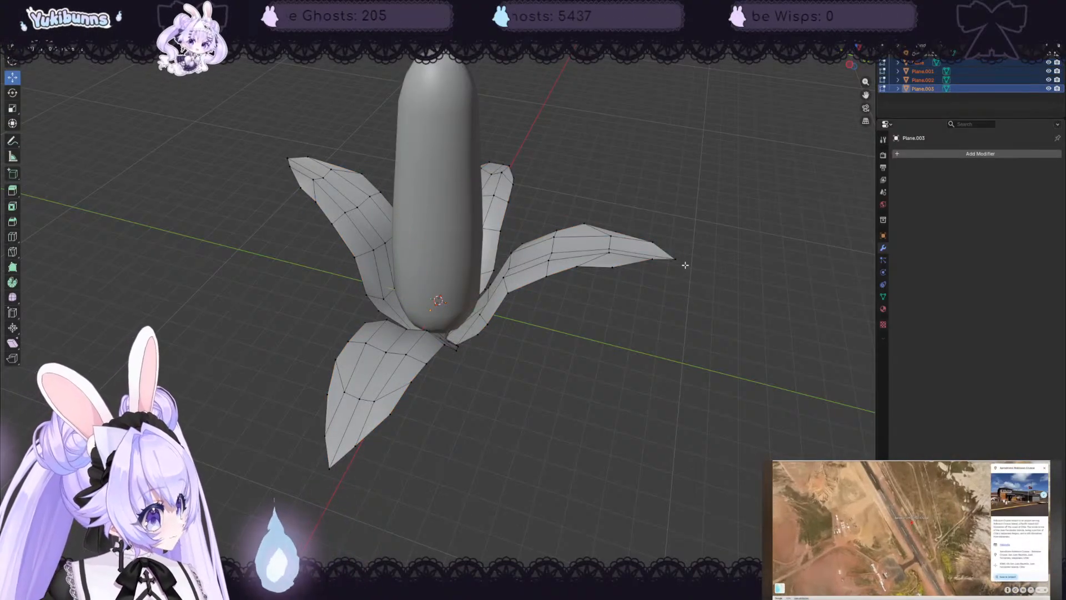
- Inspect the UV layout of all four leaves by selecting and deselecting everything, and leave Edit Mode
{"action": "left_click", "coordinate": [203, 18]}
{"action": "key", "text": "a"}
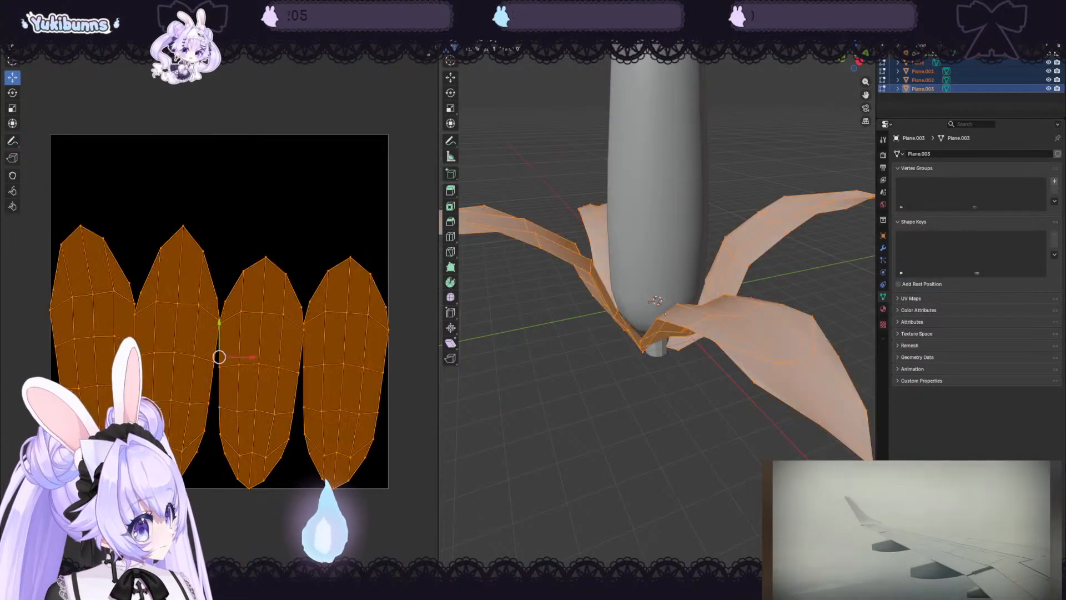
{"action": "key", "text": "alt+a"}
{"action": "key", "text": "a"}
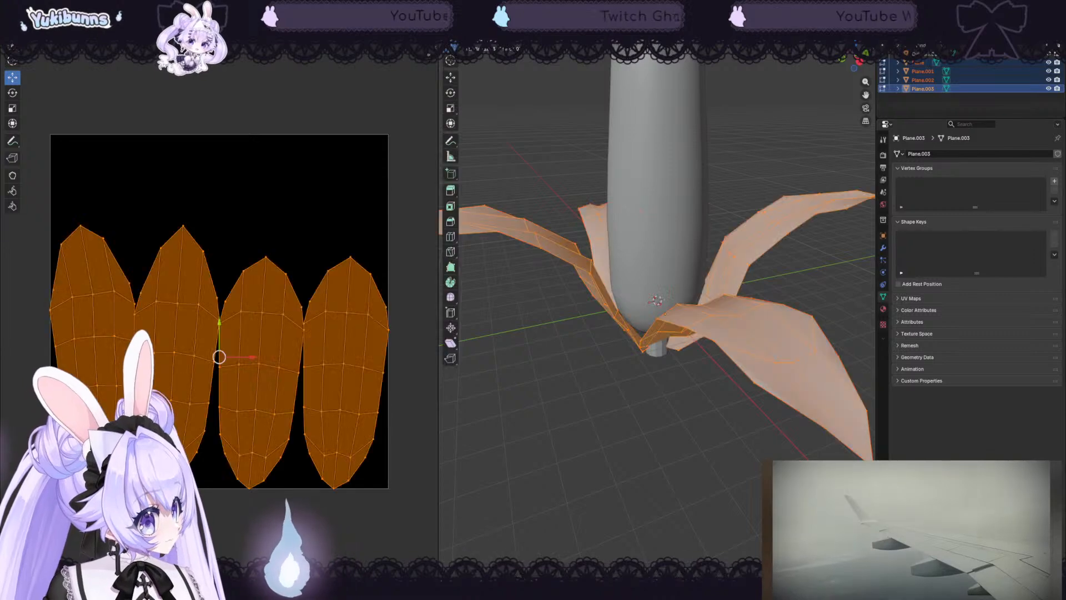
{"action": "key", "text": "alt+a"}
{"action": "key", "text": "Tab"}
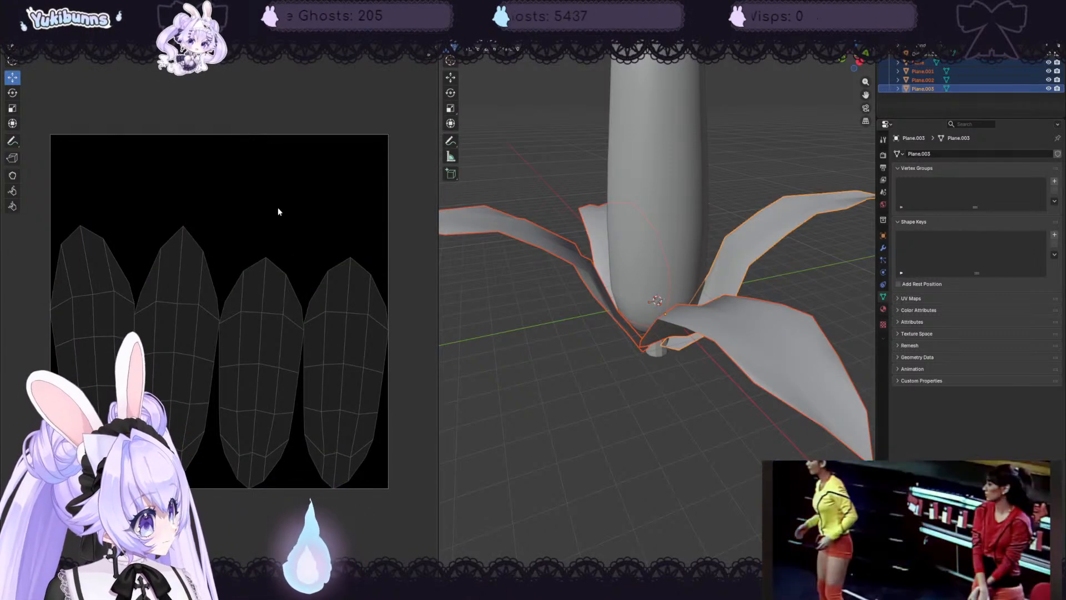
- Undo the leaf UV selections, the blank image and the Smart UV Project unwrap of the separate leaves
{"action": "key", "text": "ctrl+z"}
{"action": "key", "text": "ctrl+z"}
{"action": "key", "text": "ctrl+z"}
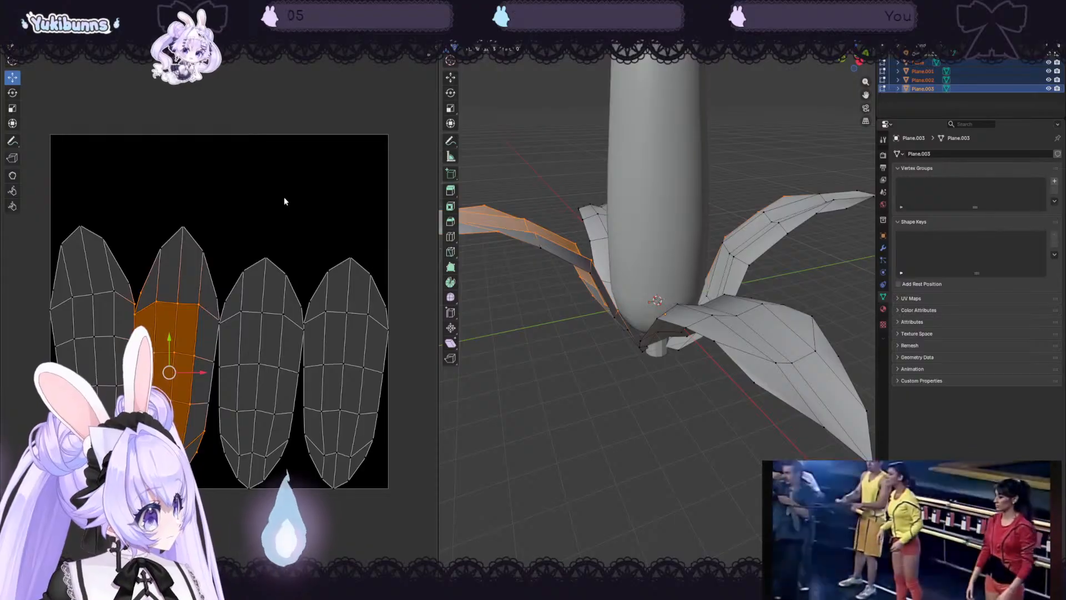
{"action": "key", "text": "ctrl+z"}
{"action": "key", "text": "ctrl+z"}
{"action": "key", "text": "ctrl+z"}
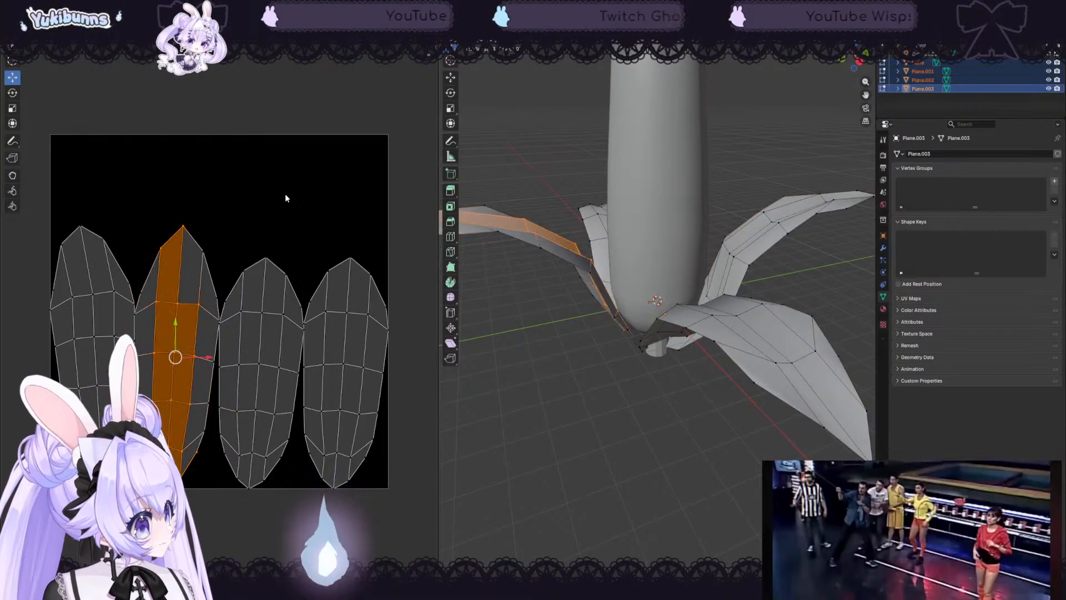
{"action": "key", "text": "ctrl+z"}
{"action": "key", "text": "ctrl+z"}
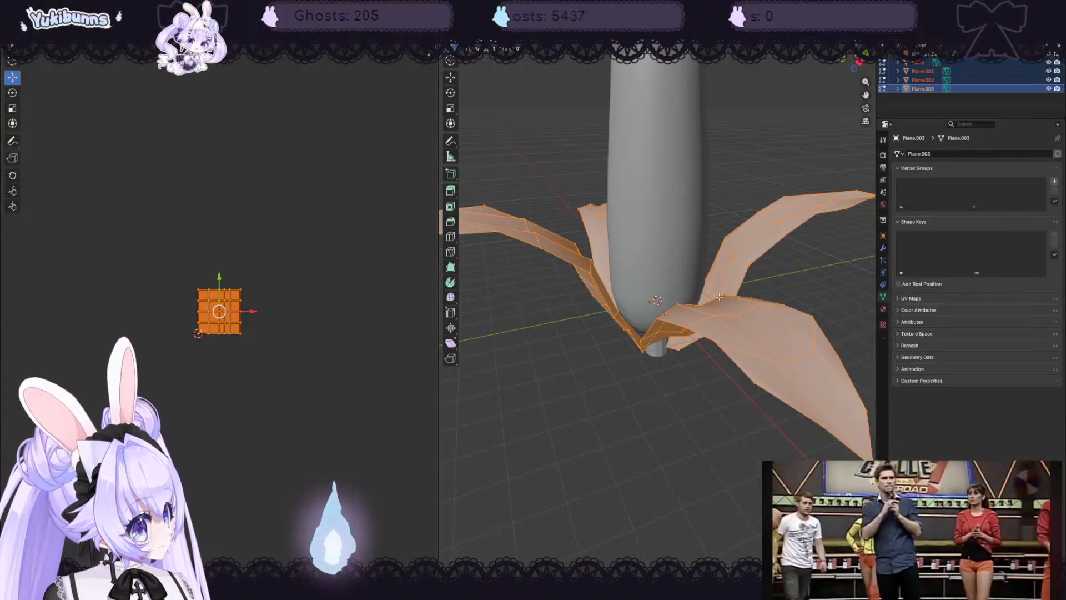
- Leave Edit Mode in the modelling layout and join the four selected leaves into one object
{"action": "left_click", "coordinate": [131, 15]}
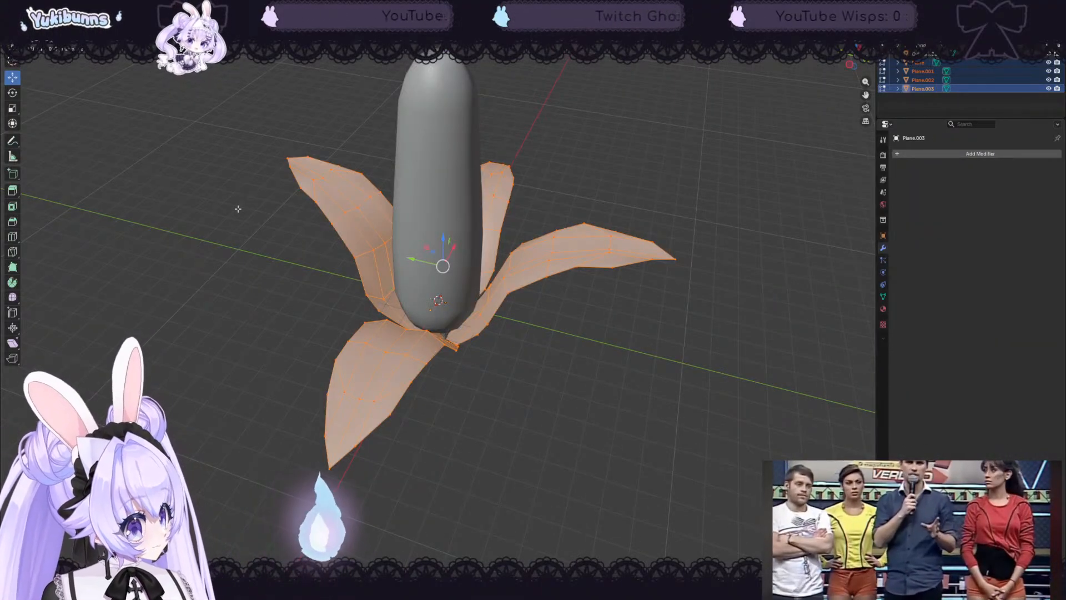
{"action": "key", "text": "Tab"}
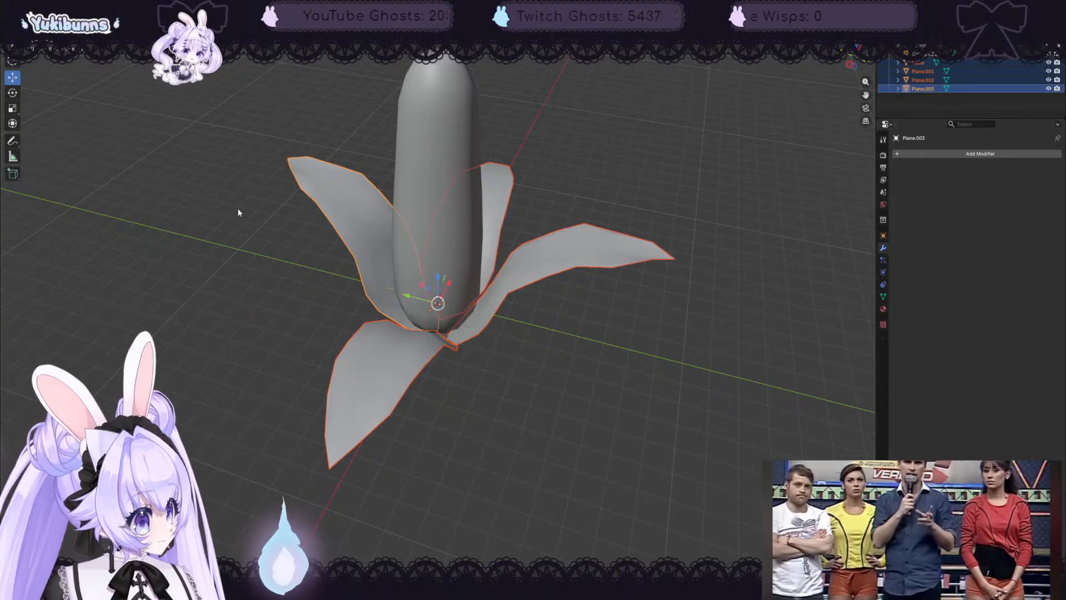
{"action": "key", "text": "ctrl+j"}
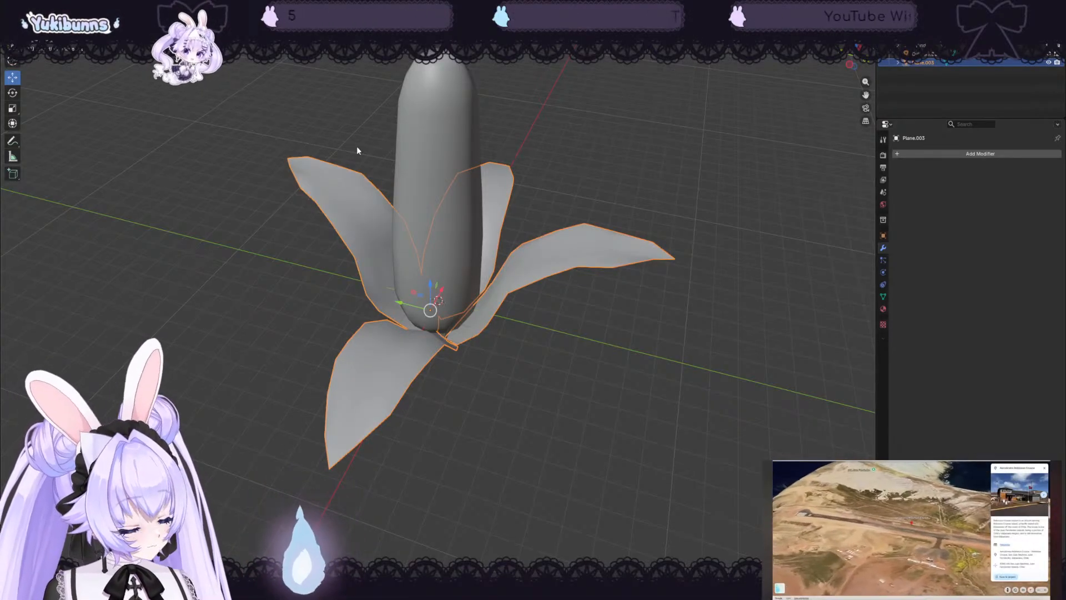
- Enter Edit Mode on the joined leaves and unwrap them with Smart UV Project at a 90° angle limit
{"action": "key", "text": "Tab"}
{"action": "key", "text": "u"}
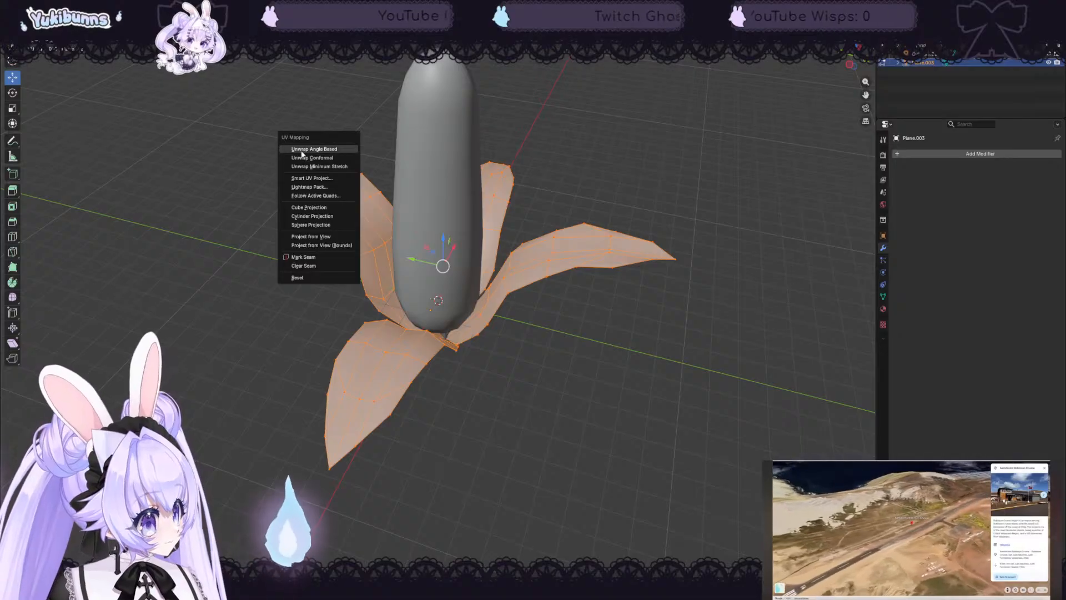
{"action": "left_click", "coordinate": [311, 177]}
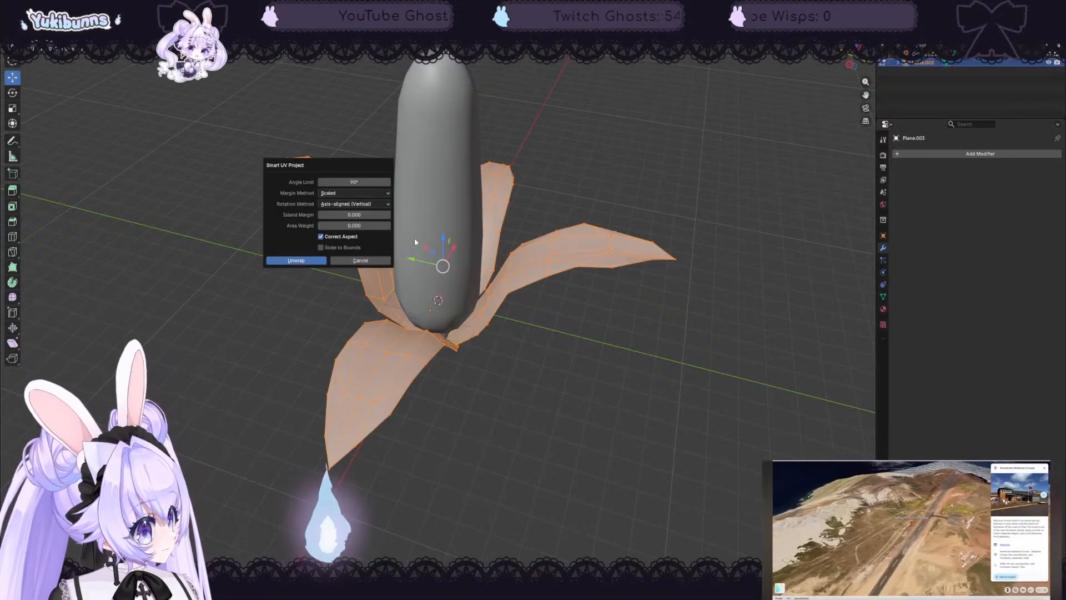
{"action": "left_click", "coordinate": [289, 260]}
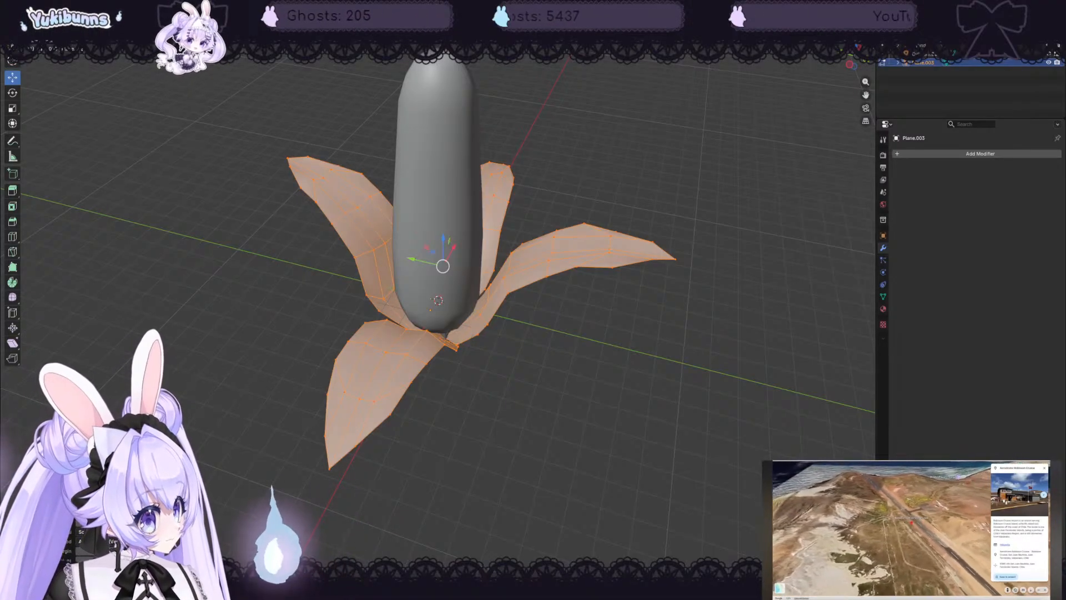
- Switch to the UV editing layout and unwrap all the leaves again using Unwrap Minimum Stretch
{"action": "left_click", "coordinate": [184, 15]}
{"action": "scroll", "coordinate": [210, 359], "scroll_direction": "up", "scroll_amount": 8}
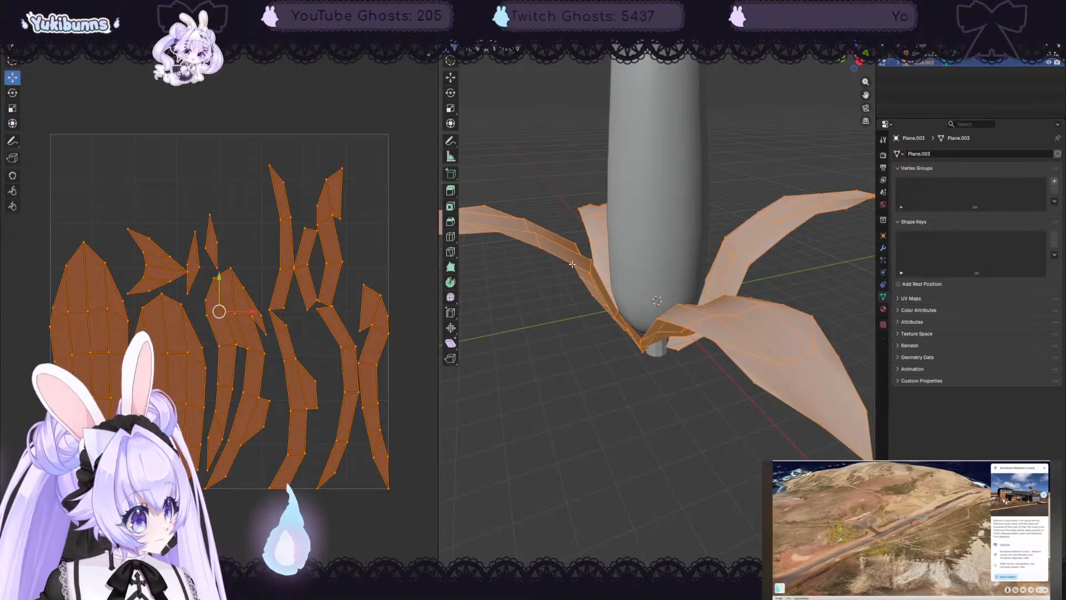
{"action": "key", "text": "u"}
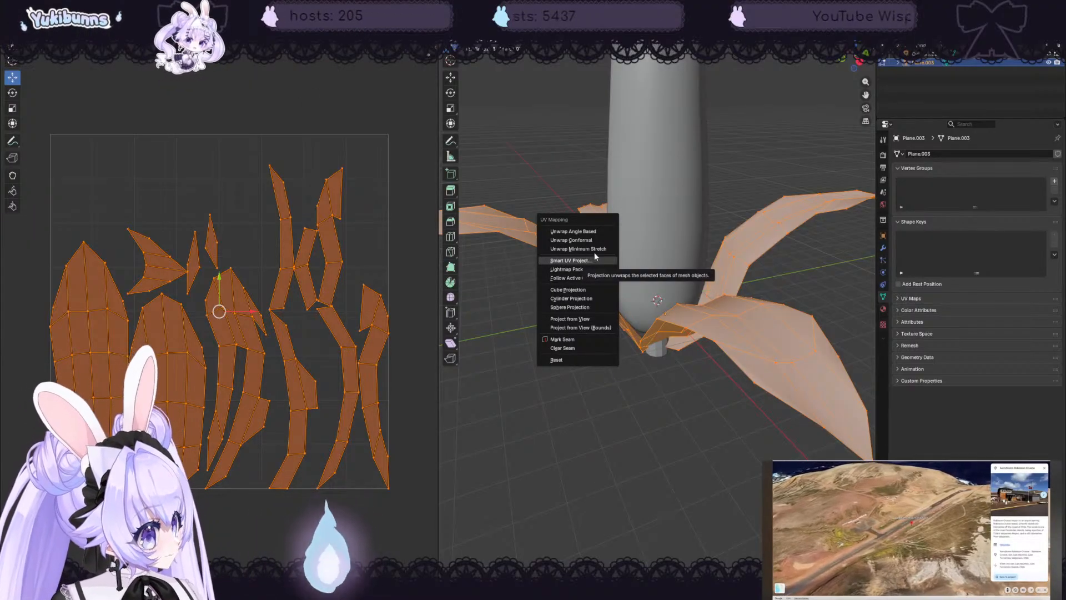
{"action": "left_click", "coordinate": [594, 251]}
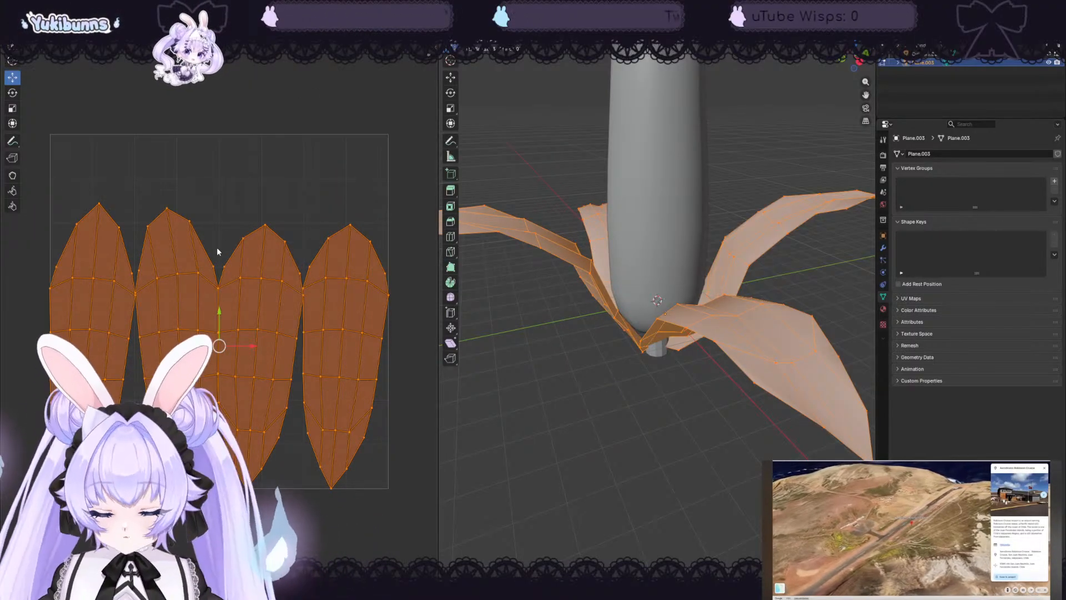
- Deselect all the leaf UVs and create a new blank image with alpha named CornLeafTEX
{"action": "left_click", "coordinate": [66, 189]}
{"action": "left_click_drag", "start_coordinate": [40, 184], "coordinate": [99, 211]}
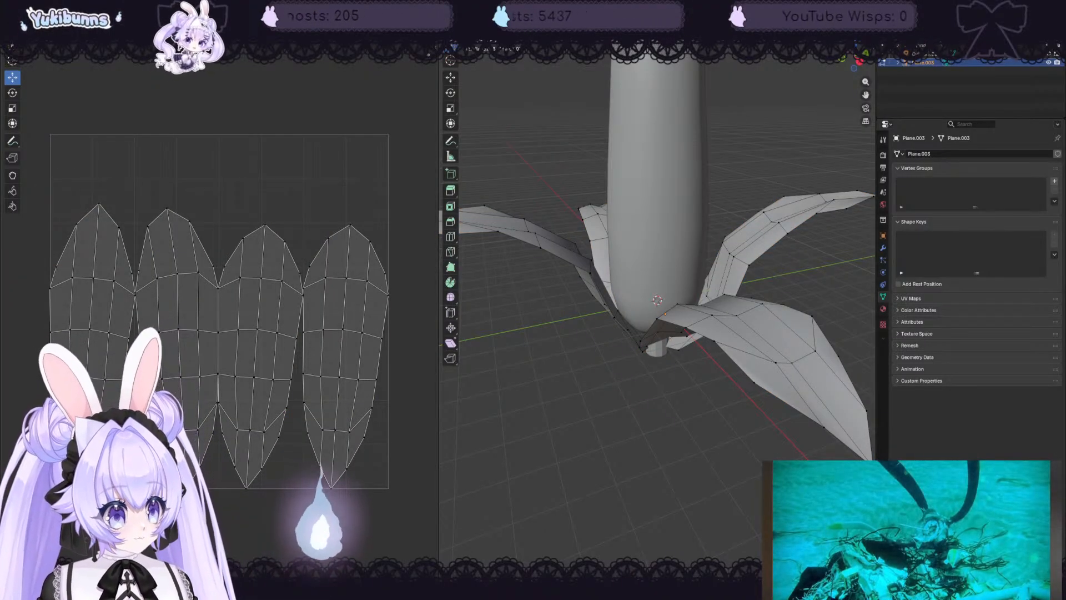
{"action": "left_click", "coordinate": [248, 22]}
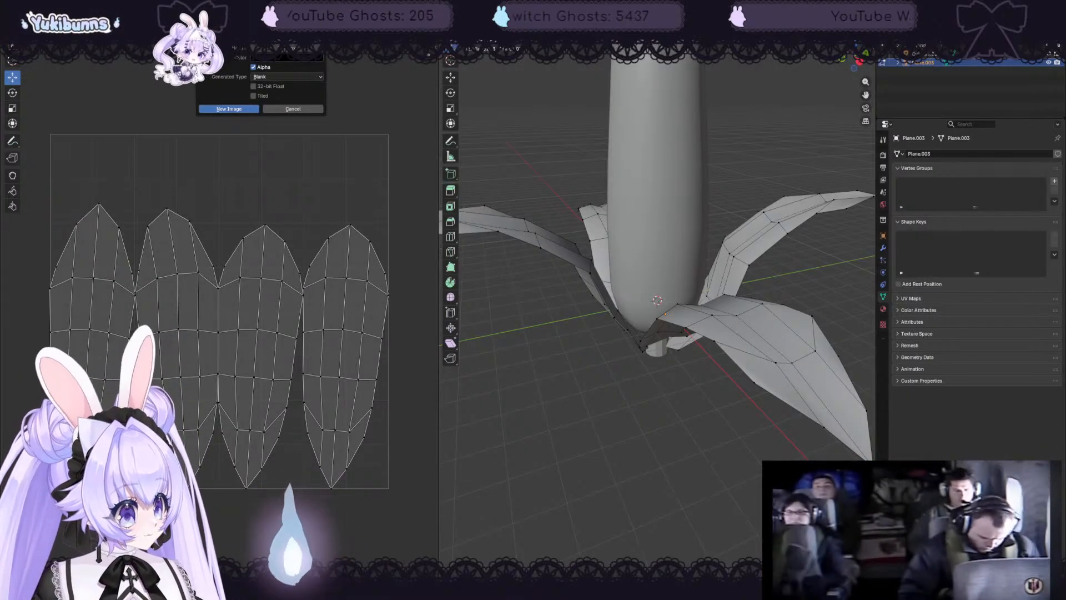
{"action": "left_click", "coordinate": [244, 109]}
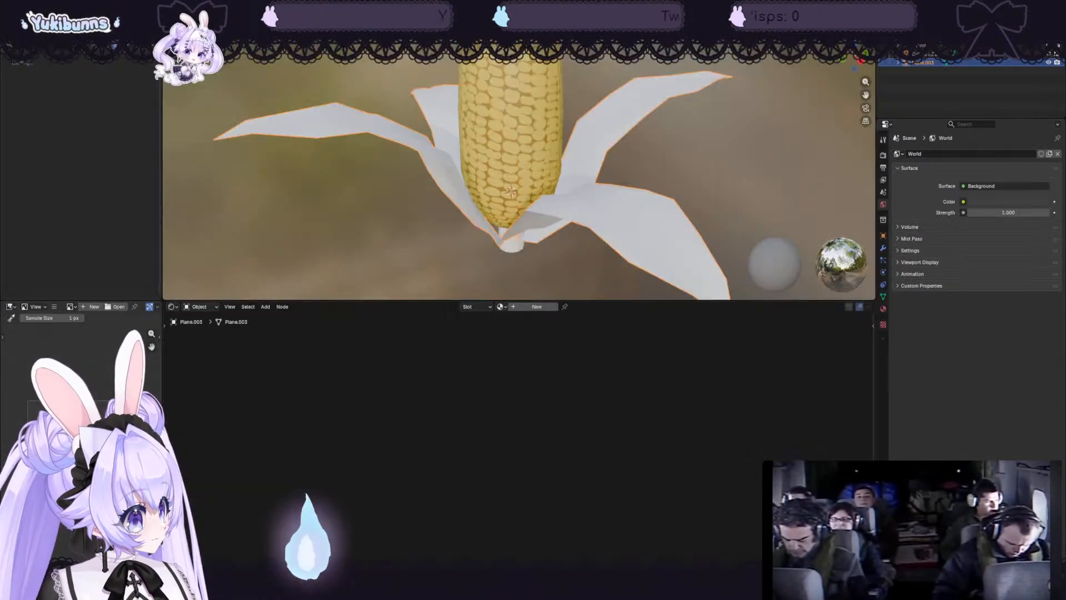
- Create a new material for the leaves in the shading layout and name it CornLeafMAT
{"action": "left_click", "coordinate": [524, 310]}
{"action": "double_click", "coordinate": [524, 307]}
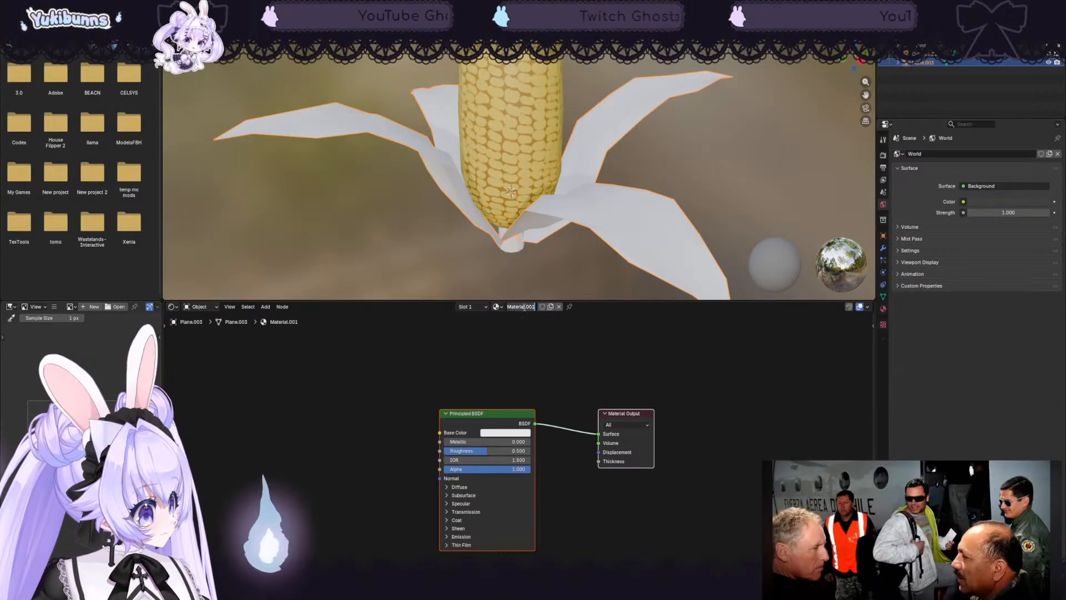
{"action": "type", "text": "CornLeaf"}
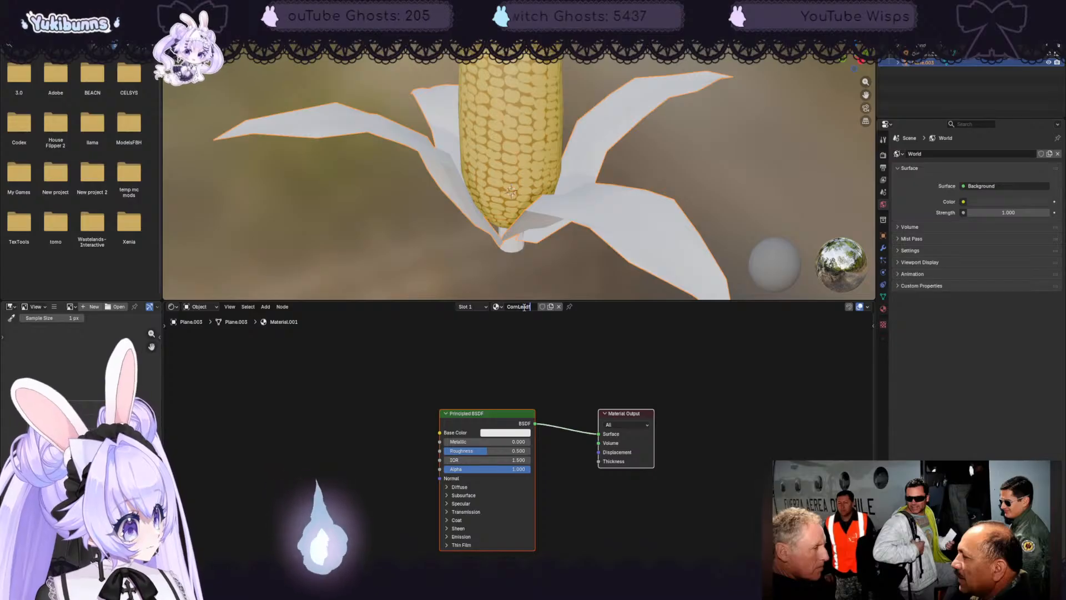
{"action": "type", "text": "MAT"}
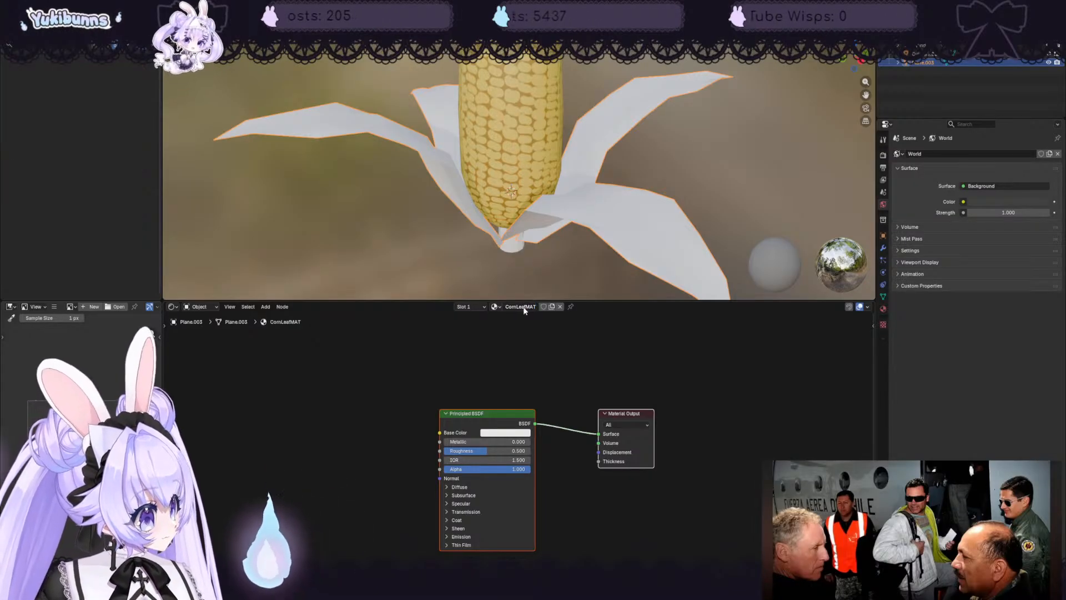
{"action": "key", "text": "Return"}
- Connect a new Image Texture node to the leaf material's Base Color and assign the CornLeafTEX image to it
{"action": "left_click_drag", "start_coordinate": [441, 433], "coordinate": [323, 432]}
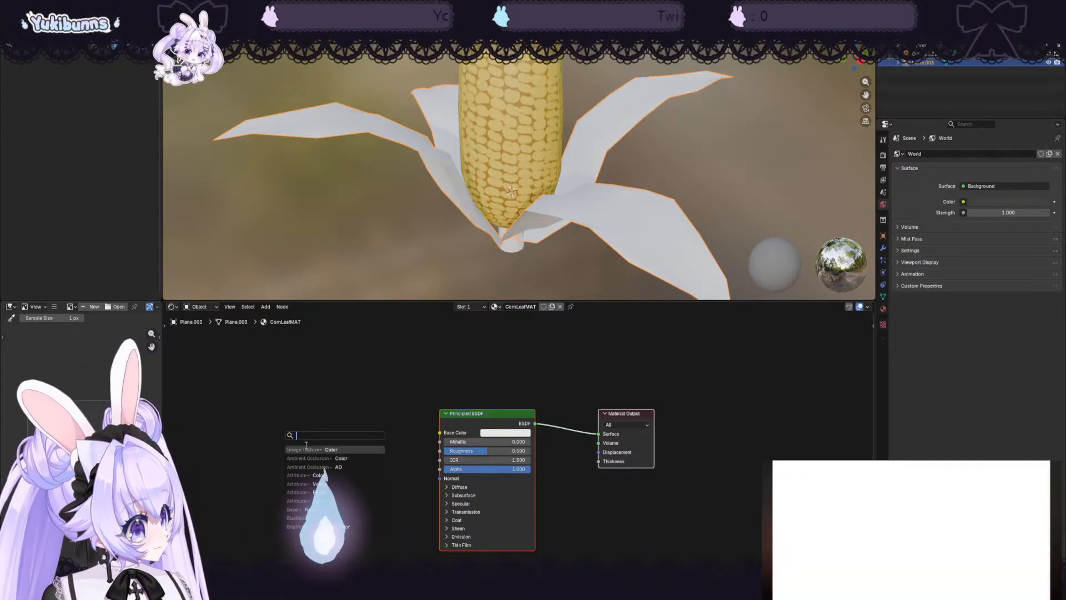
{"action": "left_click", "coordinate": [306, 447]}
{"action": "left_click", "coordinate": [305, 446]}
{"action": "left_click", "coordinate": [299, 457]}
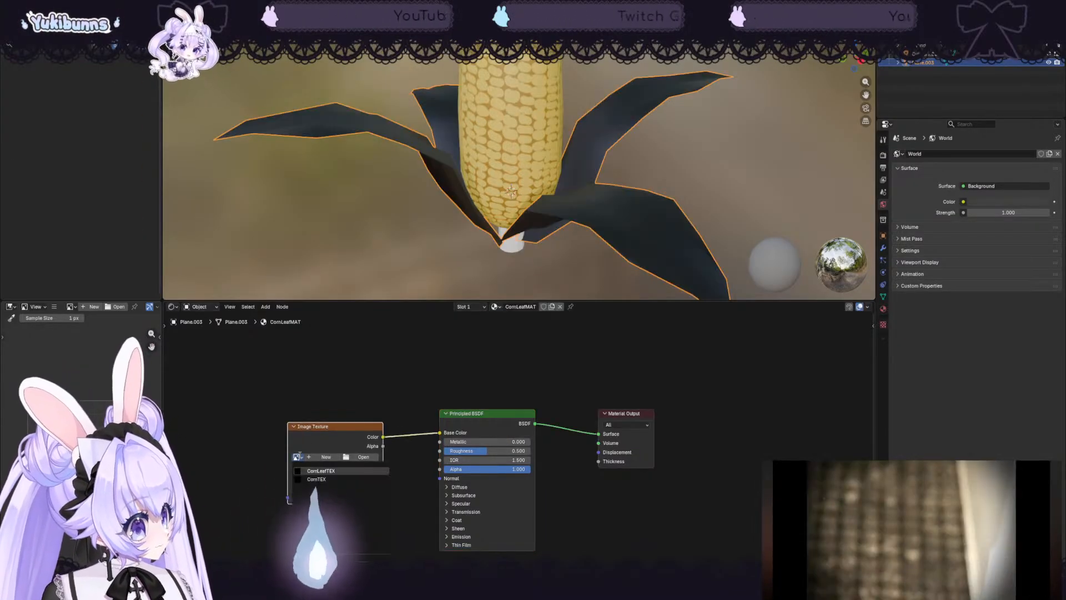
{"action": "left_click", "coordinate": [333, 470]}
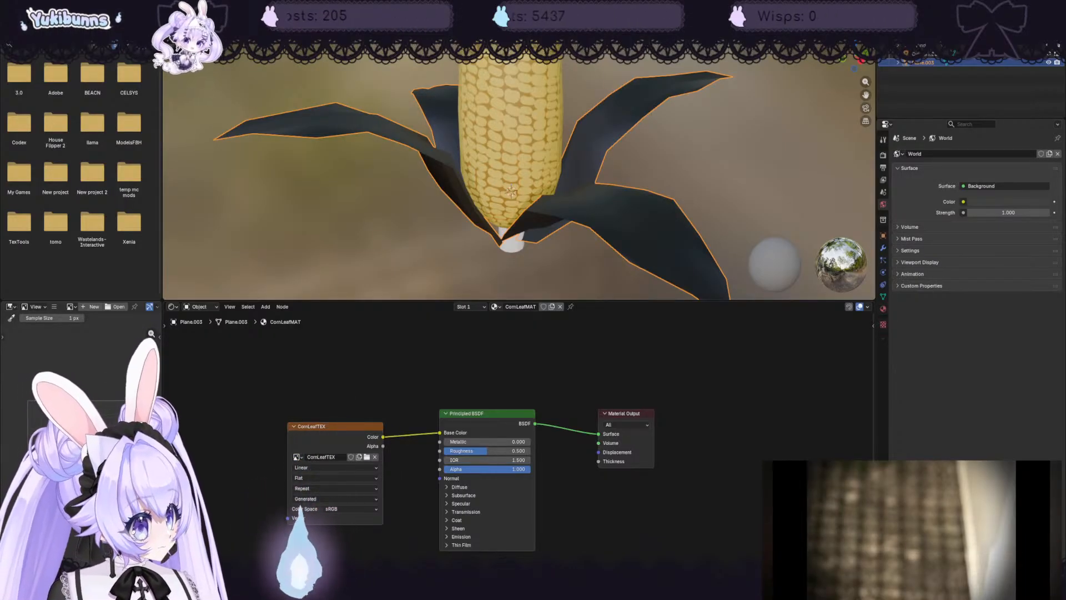
- Switch to the texture painting layout and paint green strokes over the leaves with the Paint Hard brush
{"action": "left_click", "coordinate": [211, 15]}
{"action": "mouse_move", "coordinate": [705, 265]}
{"action": "left_mouse_down"}
{"action": "mouse_move", "coordinate": [571, 285]}
{"action": "mouse_move", "coordinate": [690, 352]}
{"action": "left_mouse_up"}
{"action": "right_click", "coordinate": [665, 332]}
{"action": "mouse_move", "coordinate": [757, 281]}
{"action": "middle_mouse_down"}
{"action": "mouse_move", "coordinate": [510, 274]}
{"action": "mouse_move", "coordinate": [600, 365]}
{"action": "mouse_move", "coordinate": [721, 348]}
{"action": "mouse_move", "coordinate": [745, 328]}
{"action": "middle_mouse_up"}
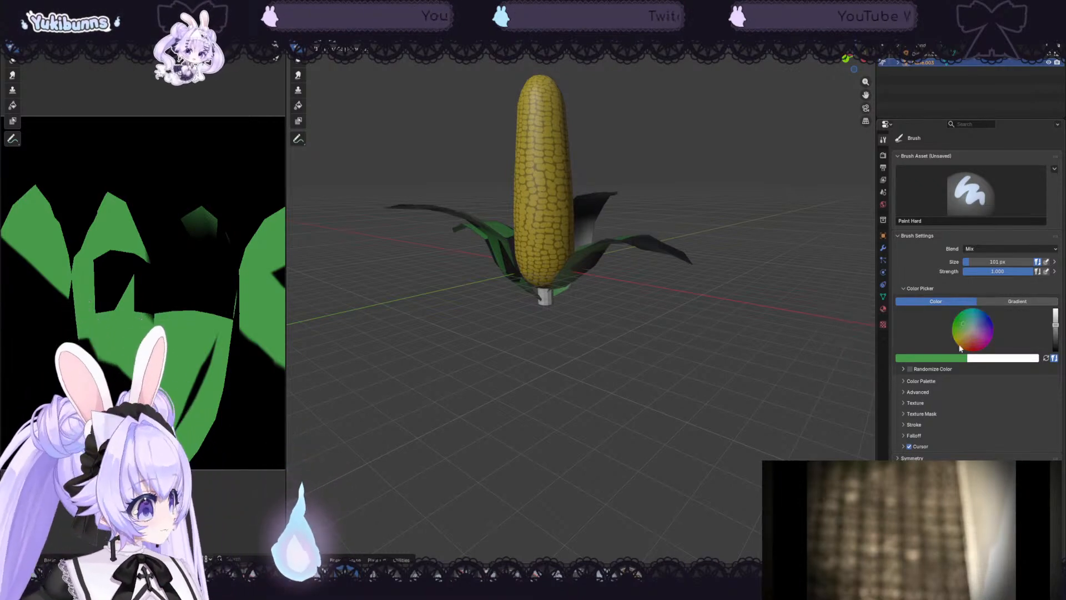
- Set the Fill tool's gradient to run from olive green at the first stop to a darker green at the last stop
{"action": "left_click", "coordinate": [299, 105]}
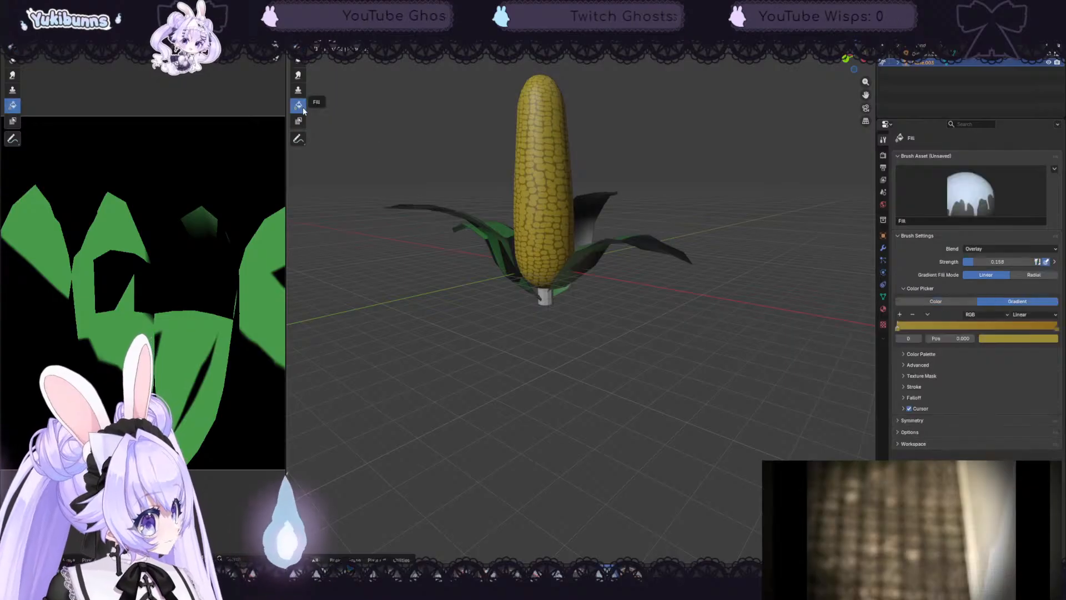
{"action": "left_click", "coordinate": [1001, 339]}
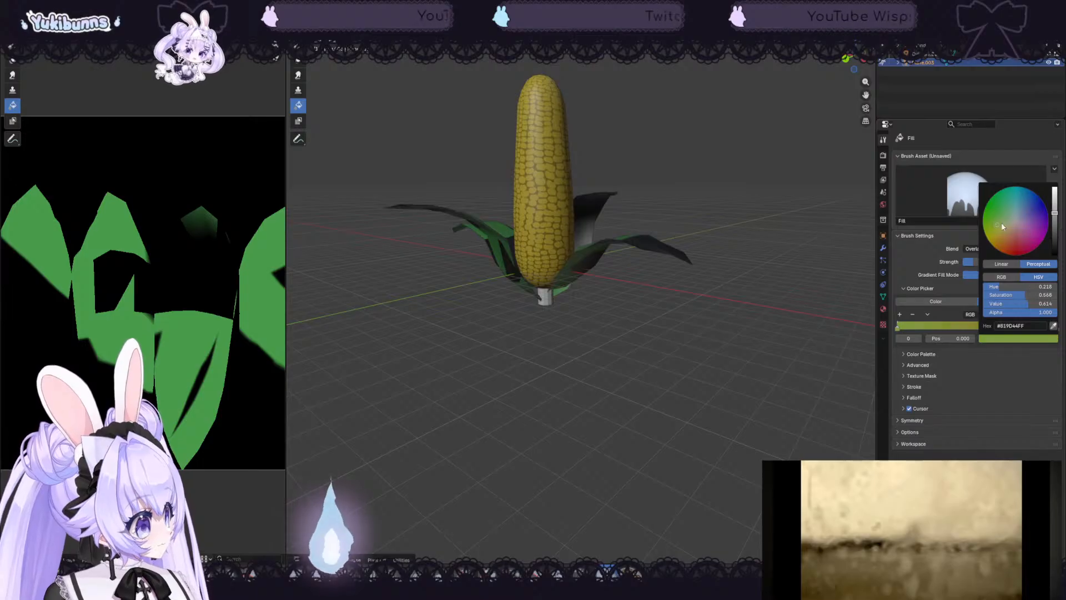
{"action": "mouse_move", "coordinate": [1056, 216]}
{"action": "left_mouse_down"}
{"action": "mouse_move", "coordinate": [995, 221]}
{"action": "mouse_move", "coordinate": [1055, 223]}
{"action": "left_mouse_up"}
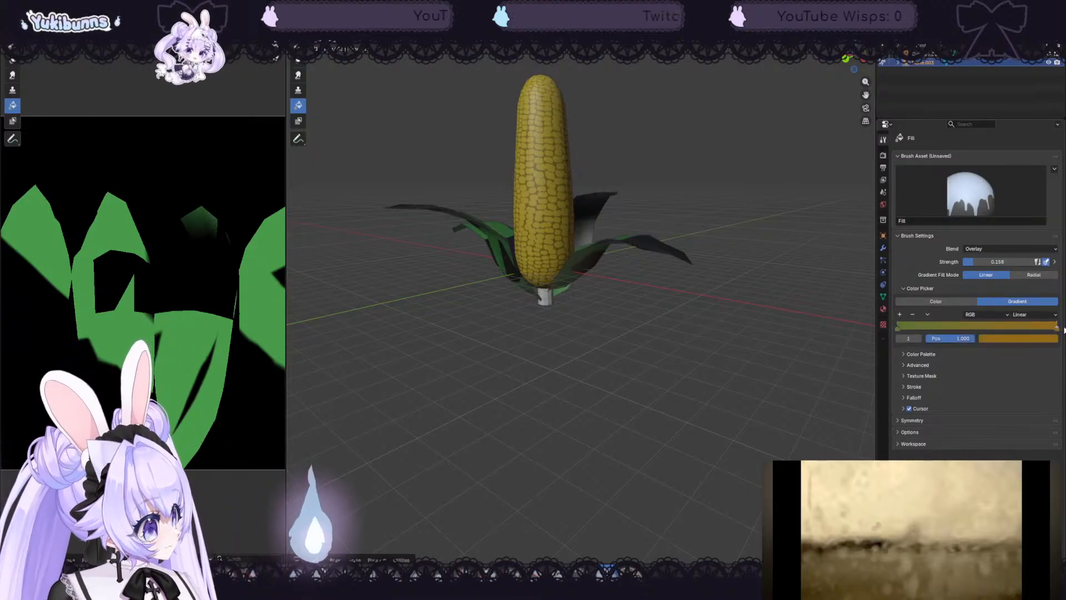
{"action": "left_click", "coordinate": [1024, 339]}
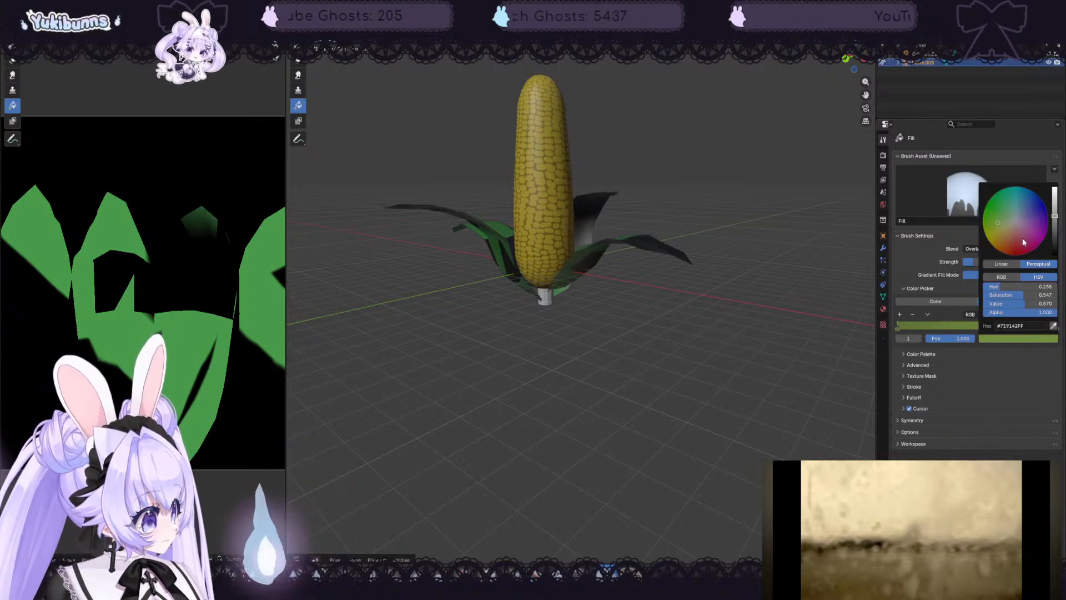
{"action": "left_click_drag", "start_coordinate": [1056, 230], "coordinate": [1055, 226]}
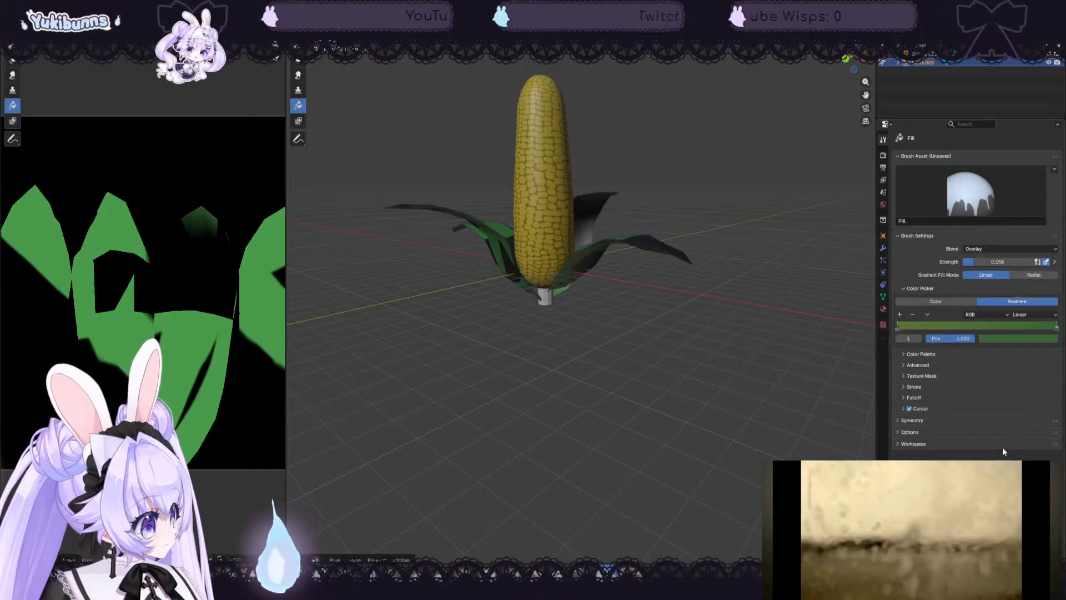
- Set the gradient fill to Radial at strength 1.000 and apply it over the leaves from above in Overlay blend
{"action": "middle_click_drag", "start_coordinate": [729, 212], "coordinate": [868, 291]}
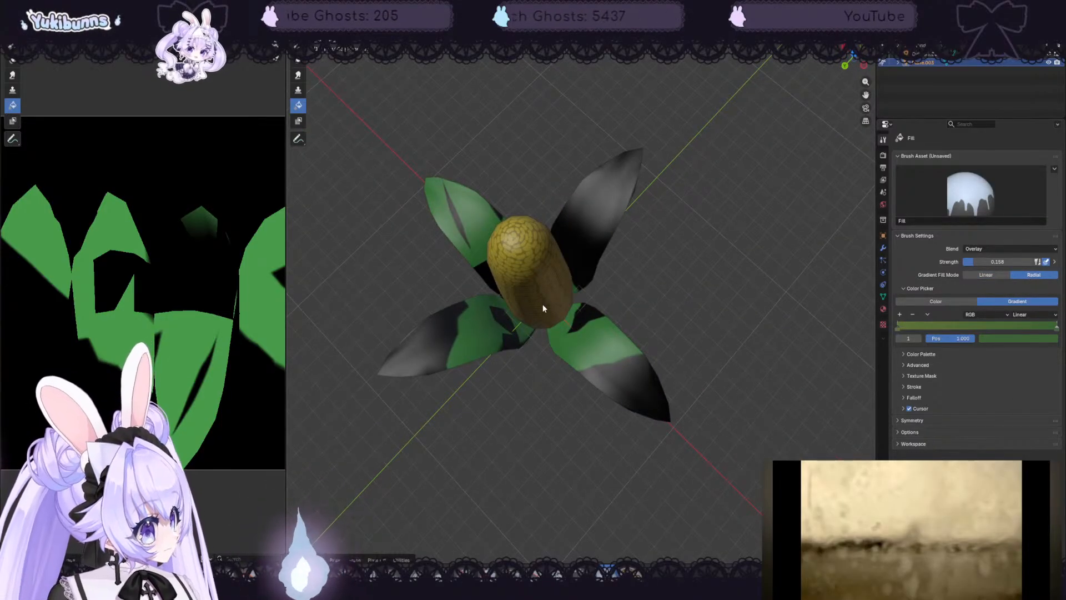
{"action": "left_click_drag", "start_coordinate": [719, 229], "coordinate": [679, 257]}
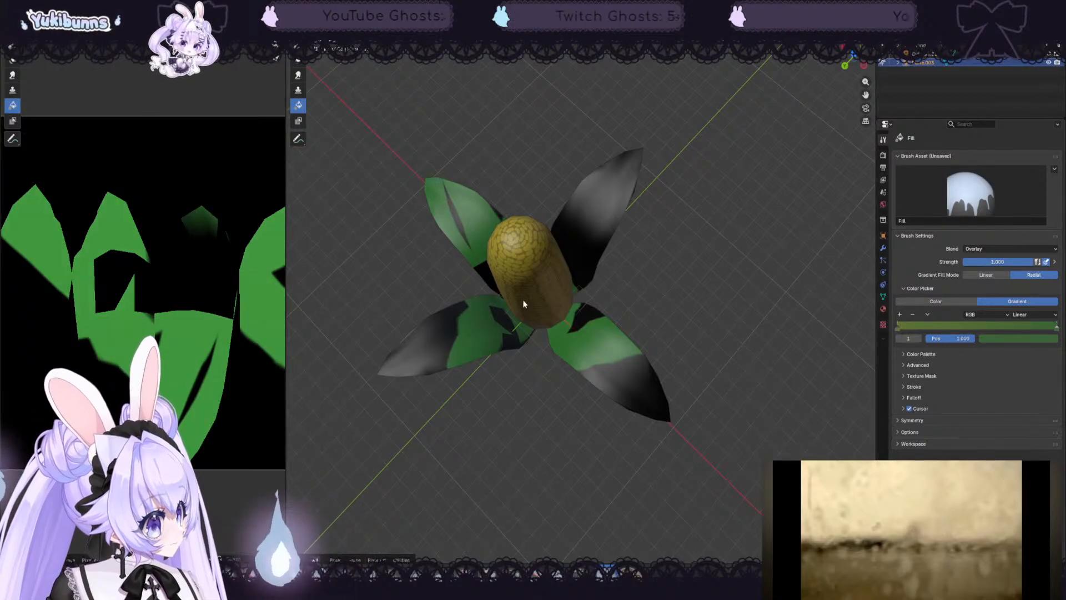
{"action": "left_click_drag", "start_coordinate": [755, 427], "coordinate": [755, 426]}
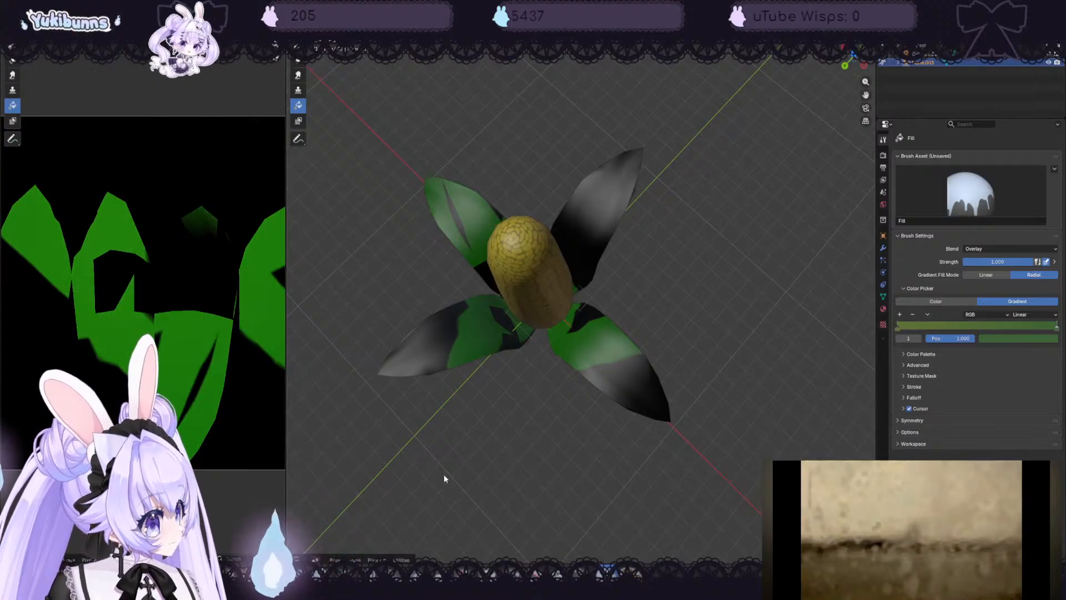
- Try a Linear gradient fill on the leaves from a low side view, and return the Fill tool to solid colour
{"action": "left_click", "coordinate": [990, 275]}
{"action": "middle_click_drag", "start_coordinate": [659, 265], "coordinate": [530, 150]}
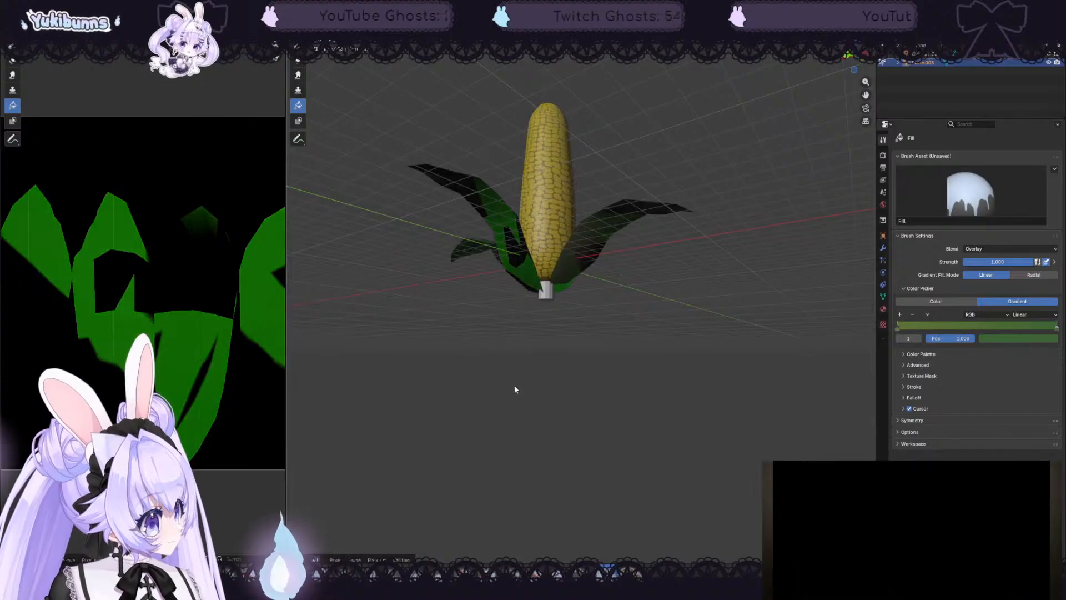
{"action": "middle_click_drag", "start_coordinate": [514, 385], "coordinate": [186, 172]}
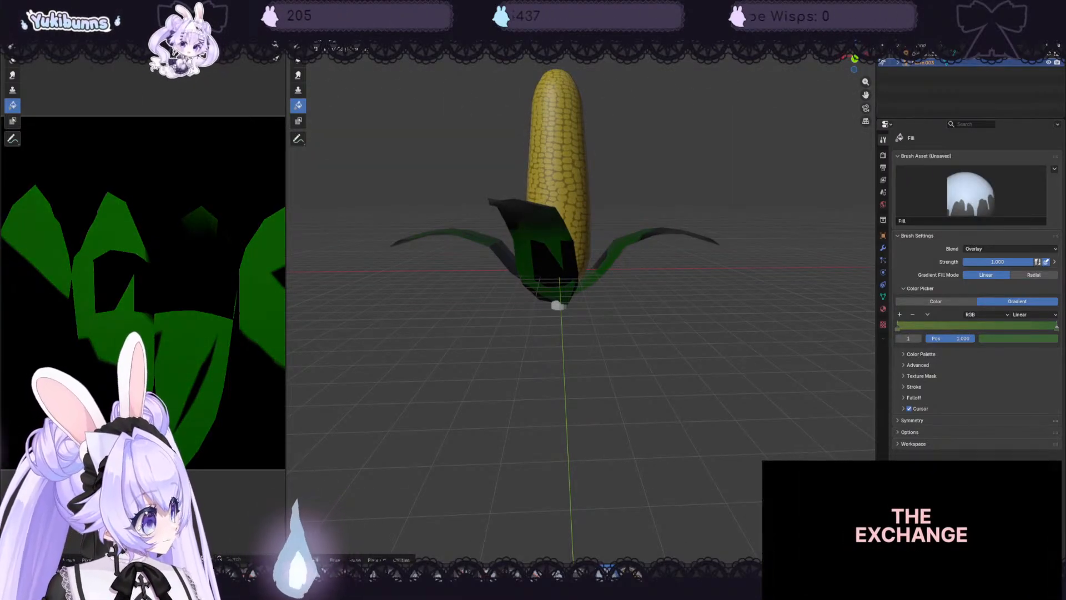
{"action": "left_click", "coordinate": [946, 301]}
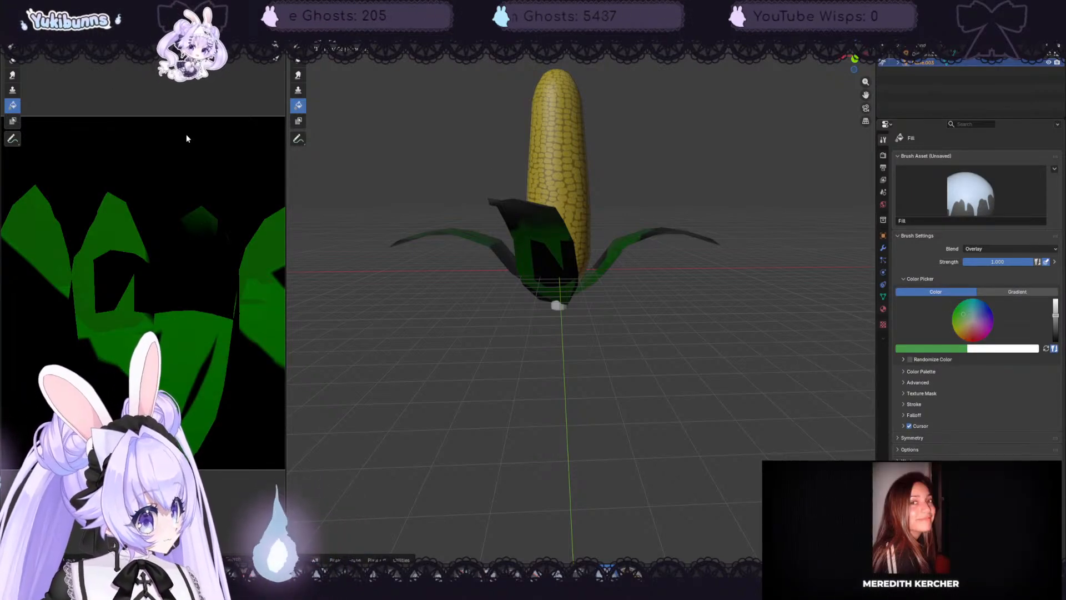
{"action": "scroll", "coordinate": [174, 128], "scroll_direction": "down", "scroll_amount": 2}
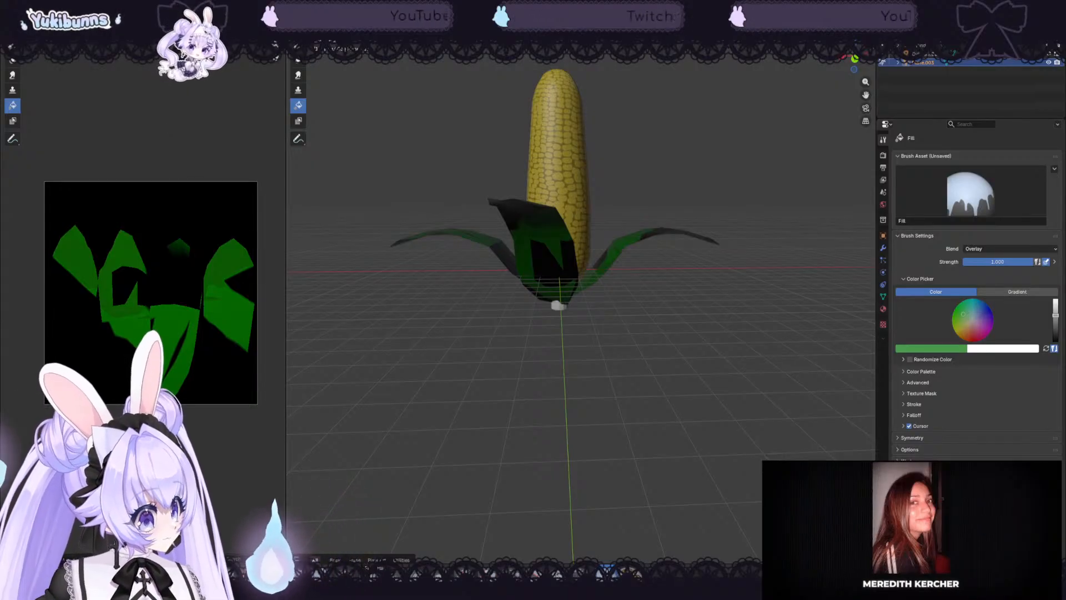
- Adjust the Paint Hard brush's size and cover the entire leaf texture image in solid green
{"action": "left_click", "coordinate": [346, 573]}
{"action": "left_click", "coordinate": [1002, 261]}
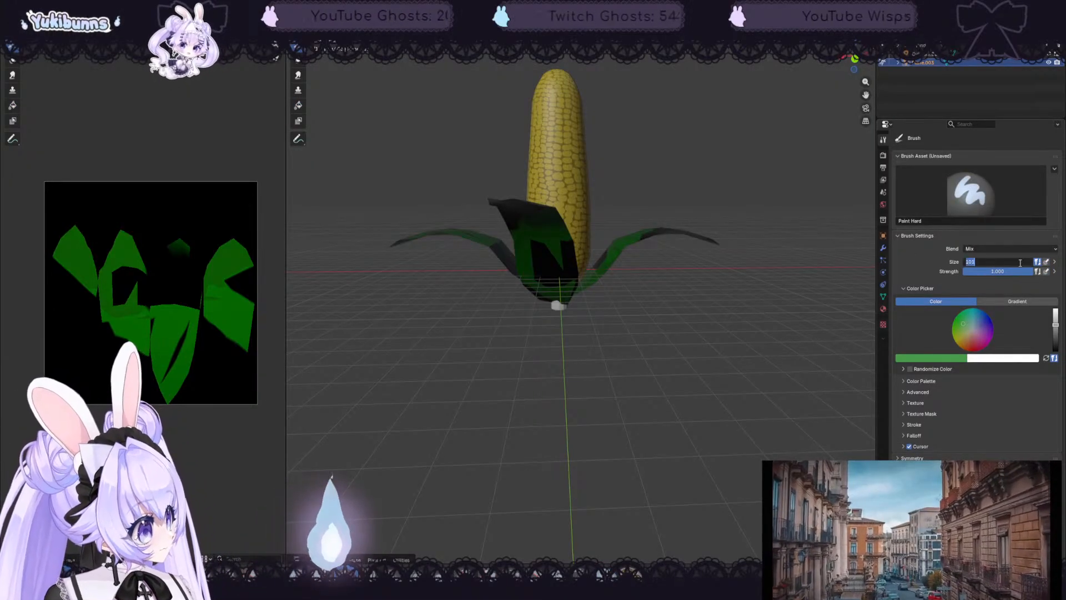
{"action": "type", "text": "668"}
{"action": "key", "text": "Return"}
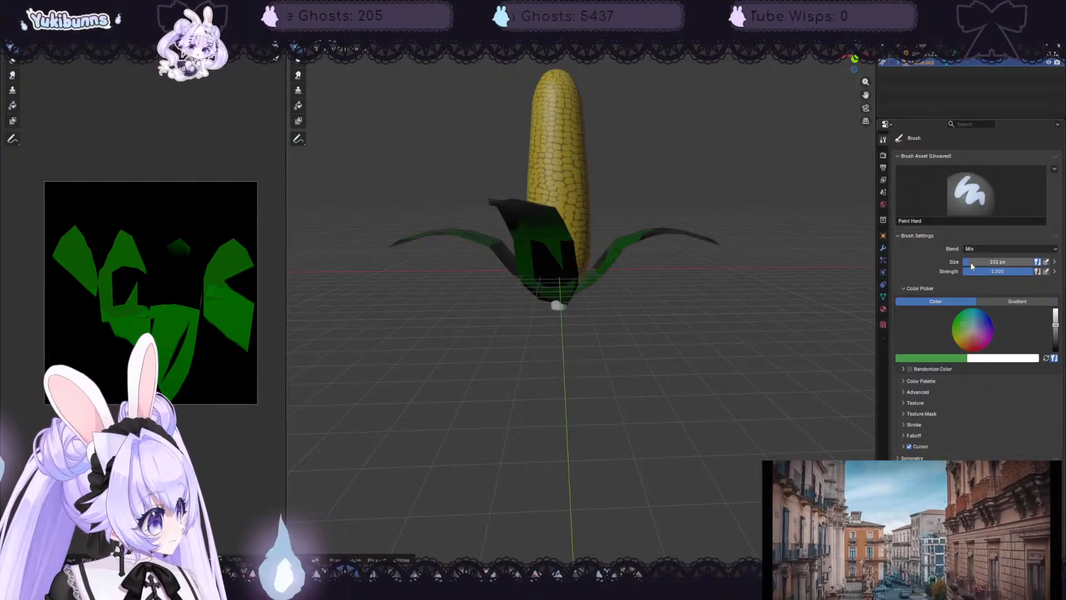
{"action": "mouse_move", "coordinate": [62, 240]}
{"action": "left_mouse_down"}
{"action": "mouse_move", "coordinate": [100, 213]}
{"action": "mouse_move", "coordinate": [78, 355]}
{"action": "mouse_move", "coordinate": [86, 366]}
{"action": "mouse_move", "coordinate": [111, 234]}
{"action": "mouse_move", "coordinate": [226, 440]}
{"action": "mouse_move", "coordinate": [238, 222]}
{"action": "mouse_move", "coordinate": [222, 355]}
{"action": "mouse_move", "coordinate": [183, 316]}
{"action": "mouse_move", "coordinate": [195, 241]}
{"action": "mouse_move", "coordinate": [135, 193]}
{"action": "mouse_move", "coordinate": [147, 241]}
{"action": "mouse_move", "coordinate": [136, 239]}
{"action": "mouse_move", "coordinate": [158, 91]}
{"action": "left_mouse_up"}
- With the Fill tool in gradient mode, undo a linear test fill and fill the leaves with a radial gradient outward from the cob
{"action": "middle_click_drag", "start_coordinate": [559, 310], "coordinate": [602, 368]}
{"action": "left_click", "coordinate": [298, 106]}
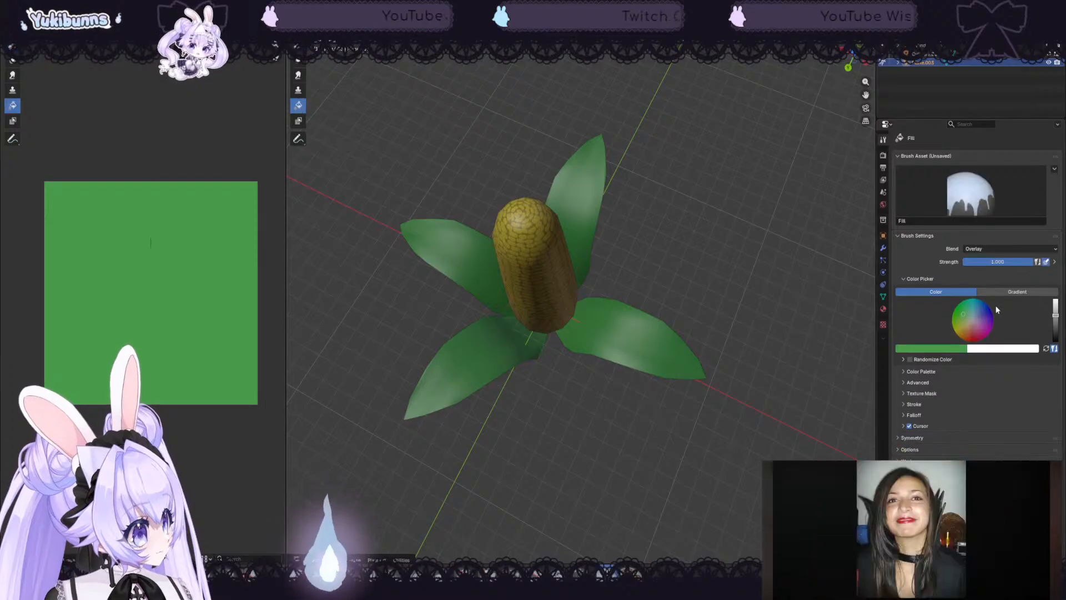
{"action": "left_click", "coordinate": [1004, 292]}
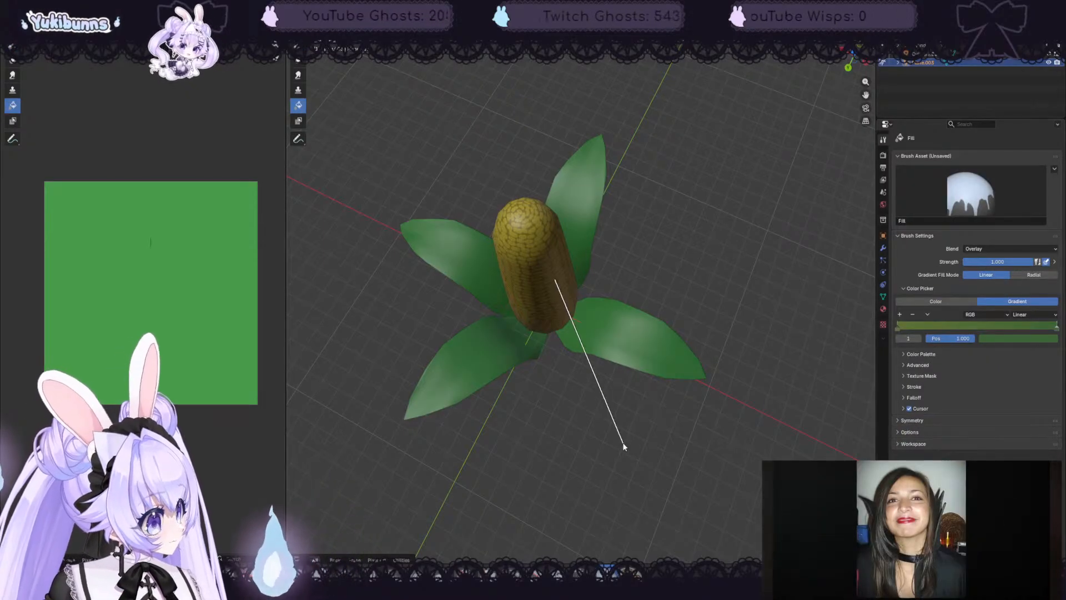
{"action": "left_click_drag", "start_coordinate": [623, 445], "coordinate": [621, 446]}
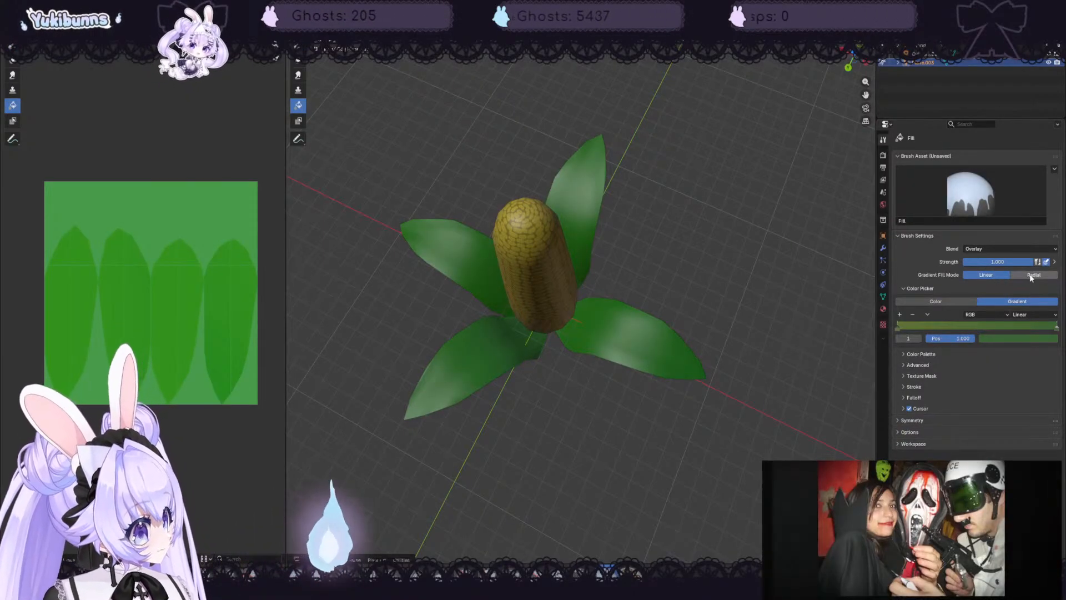
{"action": "key", "text": "ctrl+z"}
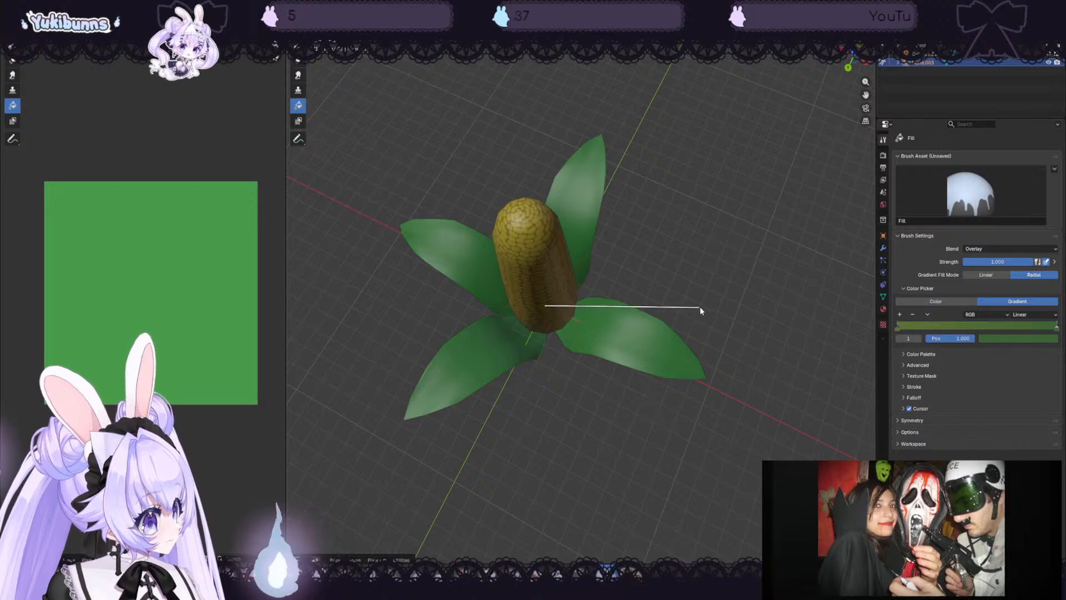
{"action": "left_click_drag", "start_coordinate": [700, 307], "coordinate": [719, 313]}
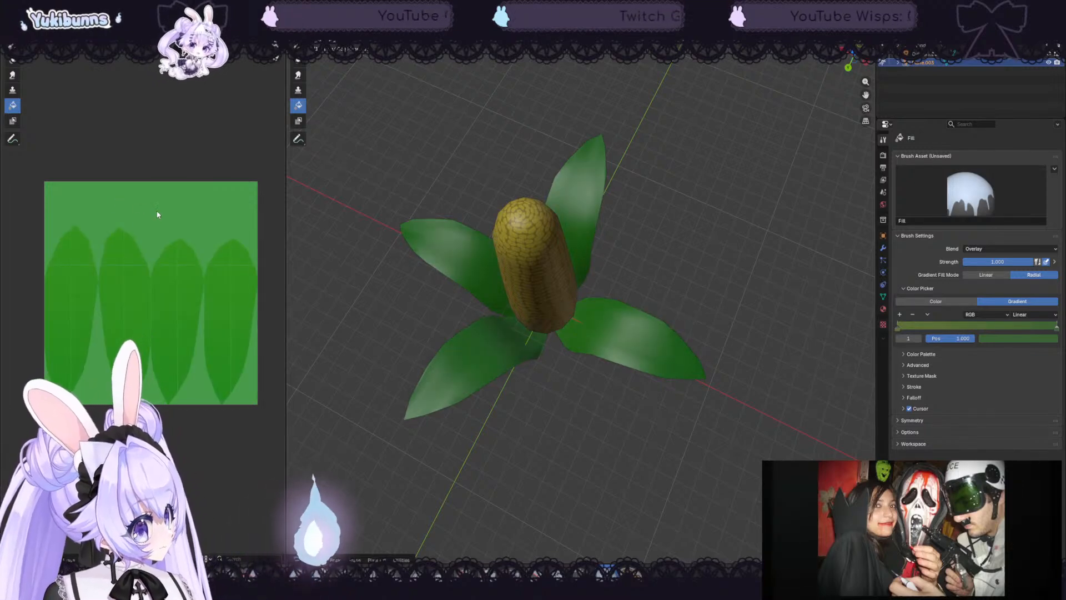
- Try further radial gradient fills over the leaf texture and outward from the cob in Overlay blend
{"action": "left_click_drag", "start_coordinate": [158, 411], "coordinate": [158, 411]}
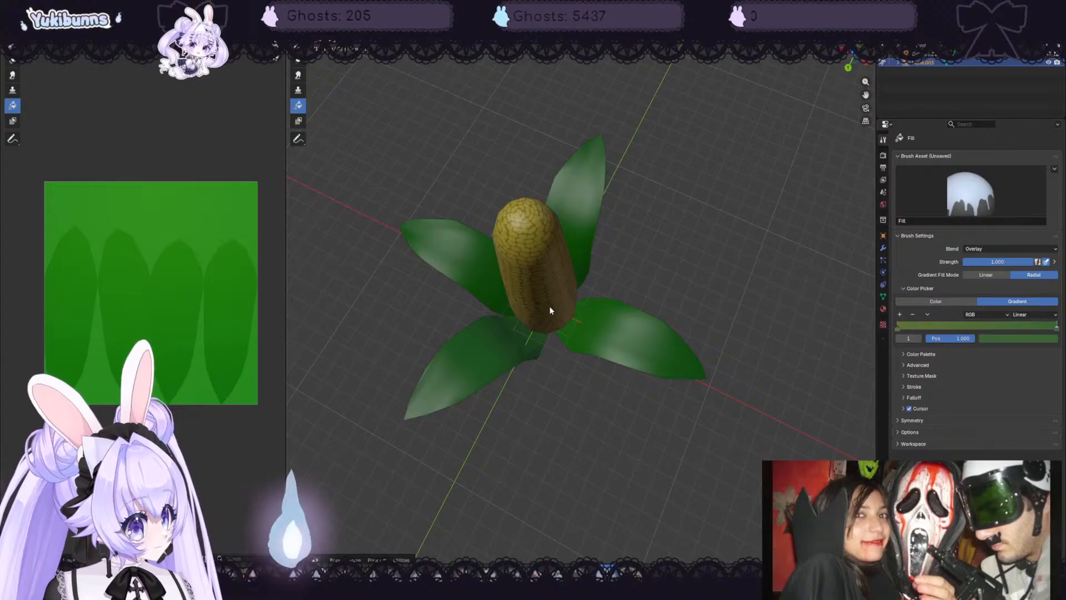
{"action": "left_click_drag", "start_coordinate": [550, 306], "coordinate": [697, 333]}
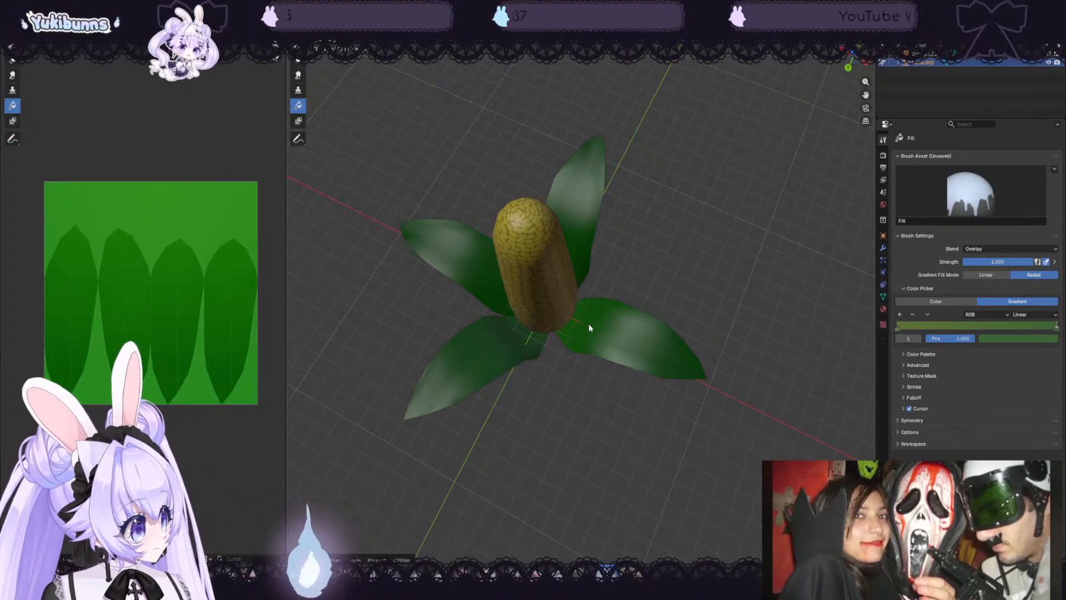
{"action": "mouse_move", "coordinate": [543, 318]}
{"action": "left_mouse_down"}
{"action": "mouse_move", "coordinate": [709, 349]}
{"action": "mouse_move", "coordinate": [800, 382]}
{"action": "mouse_move", "coordinate": [538, 324]}
{"action": "mouse_move", "coordinate": [536, 302]}
{"action": "left_mouse_up"}
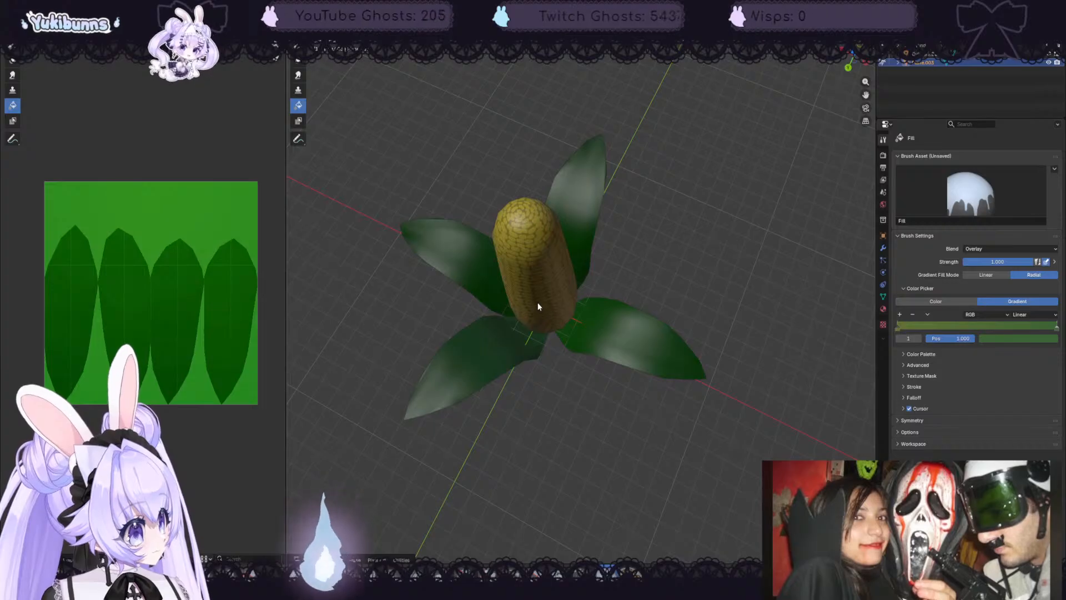
{"action": "middle_click_drag", "start_coordinate": [545, 319], "coordinate": [544, 292]}
{"action": "left_click_drag", "start_coordinate": [537, 300], "coordinate": [667, 397]}
{"action": "middle_click_drag", "start_coordinate": [631, 361], "coordinate": [530, 373]}
{"action": "middle_click_drag", "start_coordinate": [571, 325], "coordinate": [564, 442]}
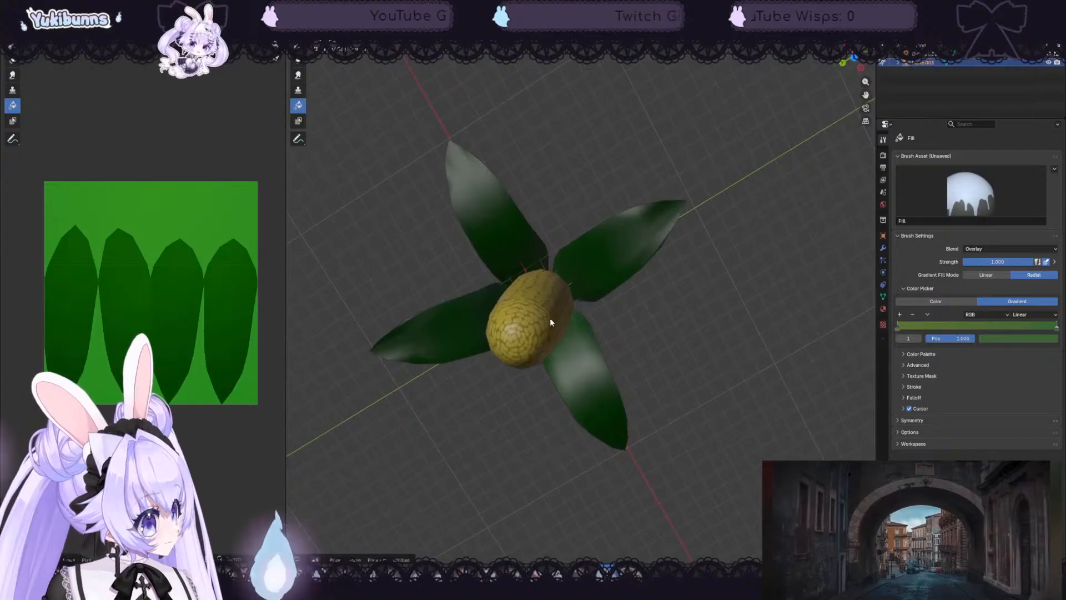
- Set the Fill blend to Mix and cover the leaf texture image with the green radial gradient
{"action": "left_click", "coordinate": [1000, 248]}
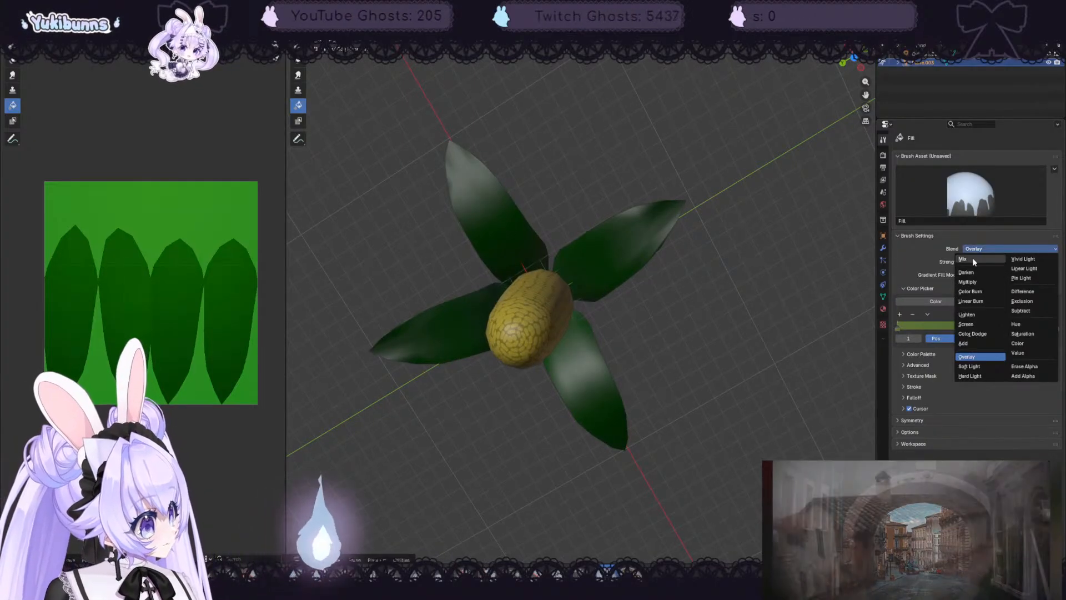
{"action": "left_click", "coordinate": [974, 253]}
{"action": "left_click_drag", "start_coordinate": [731, 212], "coordinate": [728, 212]}
{"action": "middle_click_drag", "start_coordinate": [727, 212], "coordinate": [621, 243]}
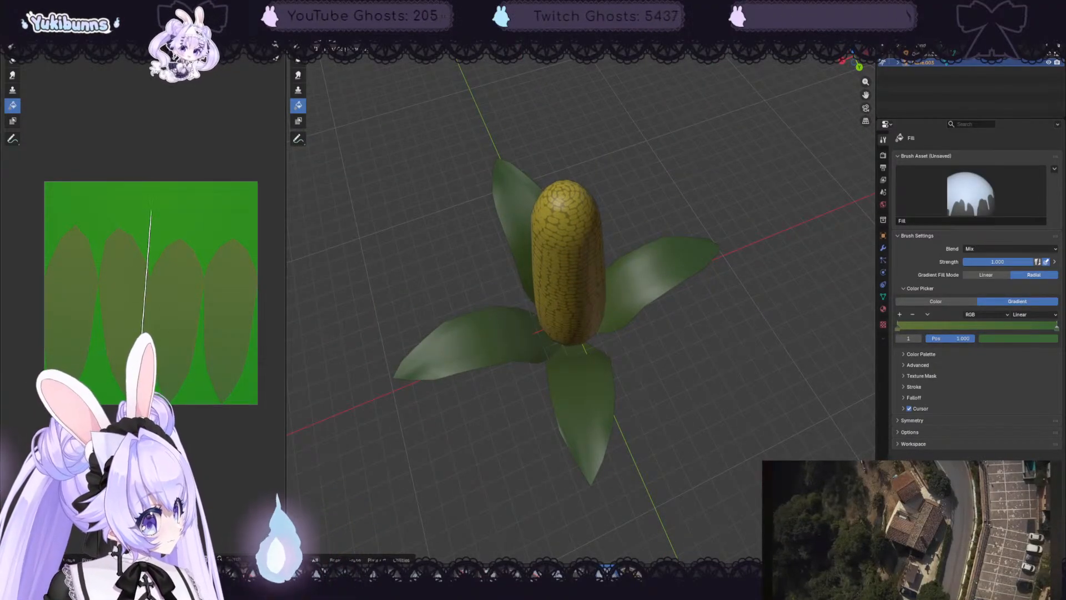
{"action": "left_click_drag", "start_coordinate": [142, 344], "coordinate": [142, 344]}
- Fill the leaves from above with a radial gradient running from the cob out to a leaf tip
{"action": "middle_click_drag", "start_coordinate": [660, 352], "coordinate": [622, 375]}
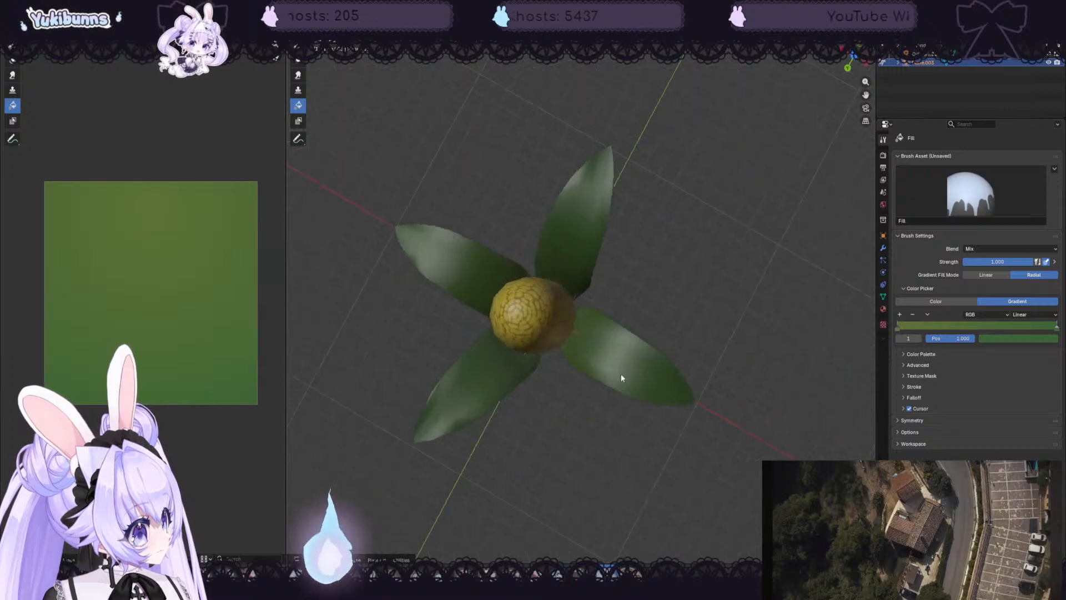
{"action": "left_click_drag", "start_coordinate": [537, 313], "coordinate": [694, 376]}
{"action": "middle_click_drag", "start_coordinate": [694, 375], "coordinate": [677, 252]}
{"action": "scroll", "coordinate": [677, 252], "scroll_direction": "up", "scroll_amount": 2}
{"action": "left_click", "coordinate": [1008, 338]}
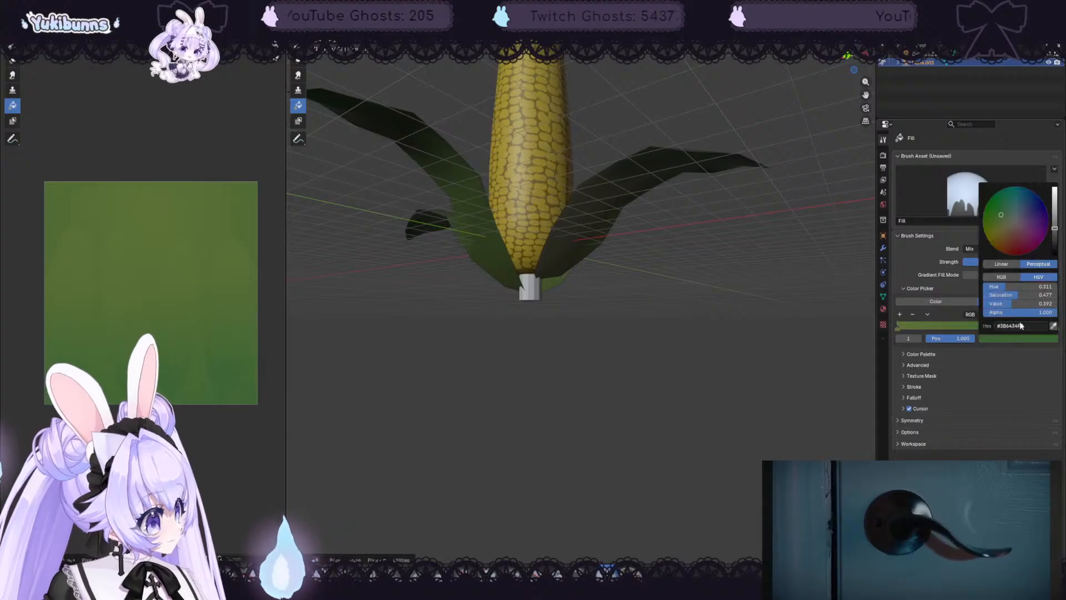
{"action": "key", "text": "Return"}
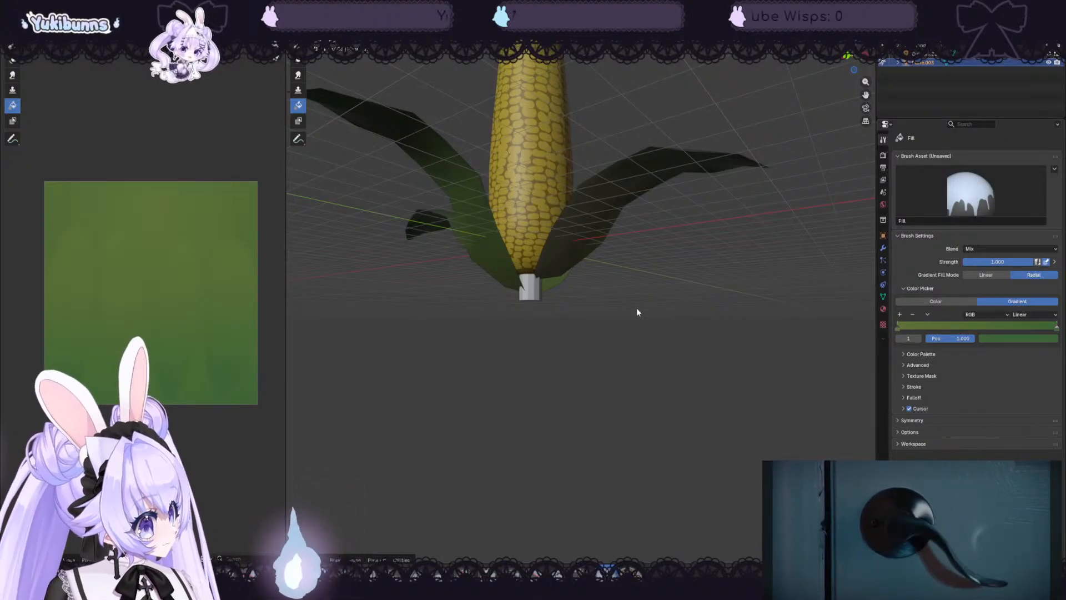
{"action": "mouse_move", "coordinate": [637, 307]}
{"action": "middle_mouse_down"}
{"action": "mouse_move", "coordinate": [643, 342]}
{"action": "mouse_move", "coordinate": [647, 316]}
{"action": "middle_mouse_up"}
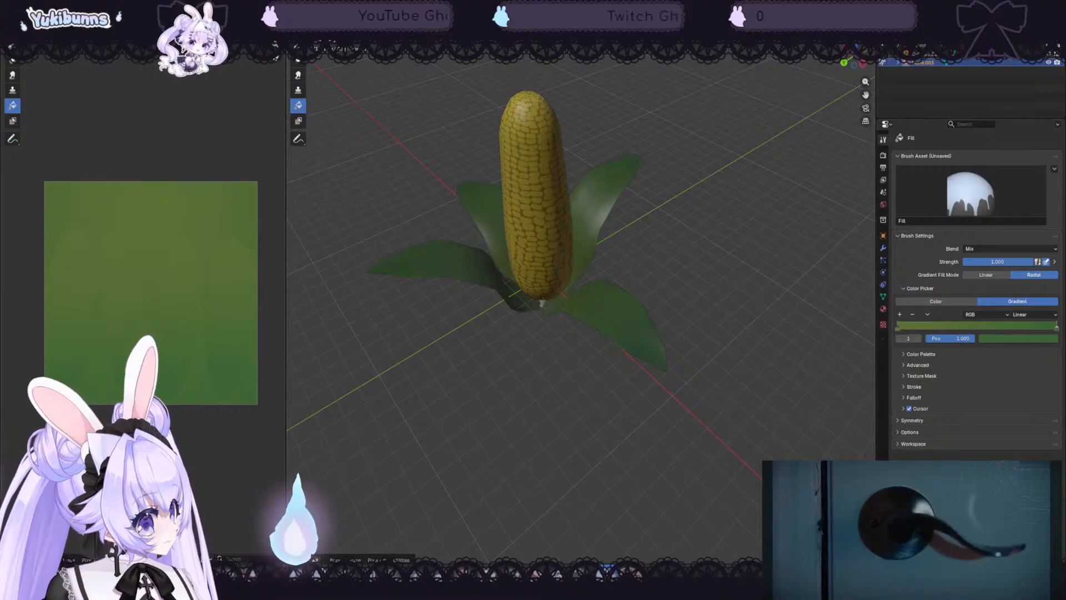
- Save the painted leaf texture image
{"action": "left_click", "coordinate": [79, 17]}
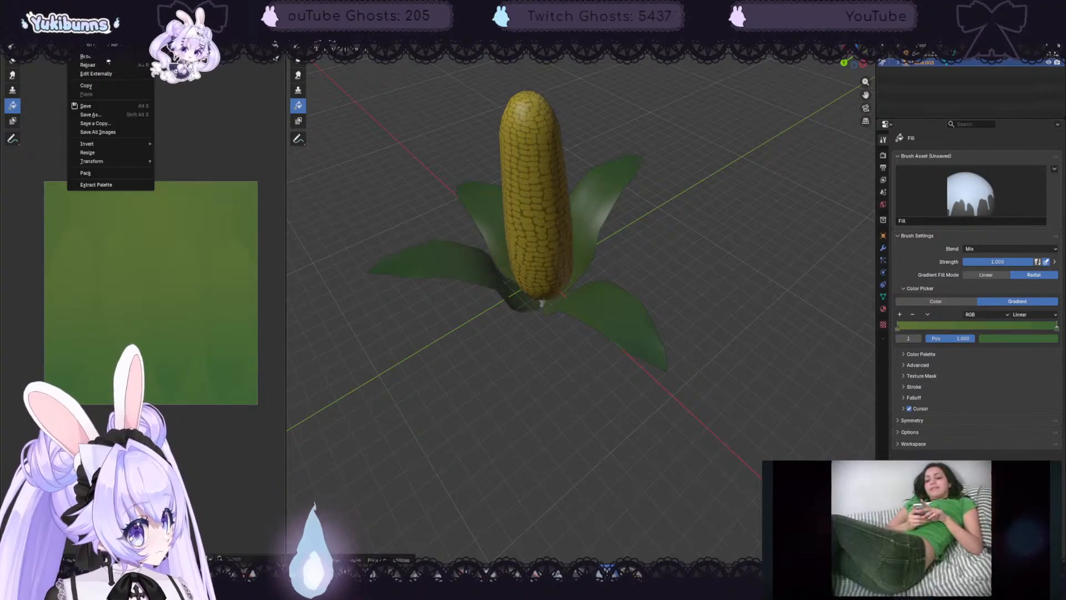
{"action": "left_click", "coordinate": [96, 108]}
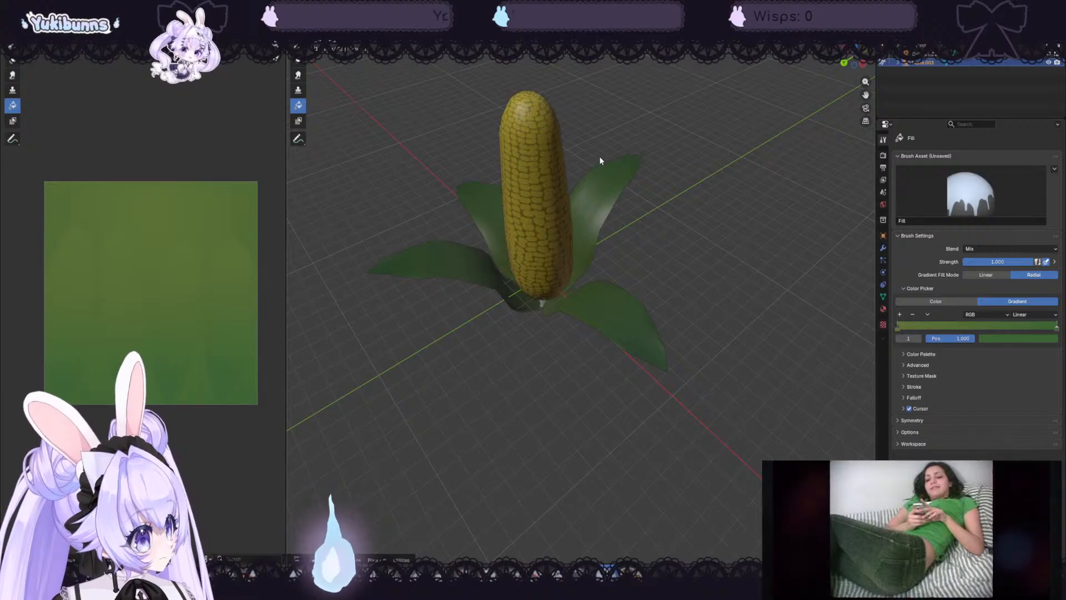
{"action": "middle_click_drag", "start_coordinate": [642, 217], "coordinate": [677, 233]}
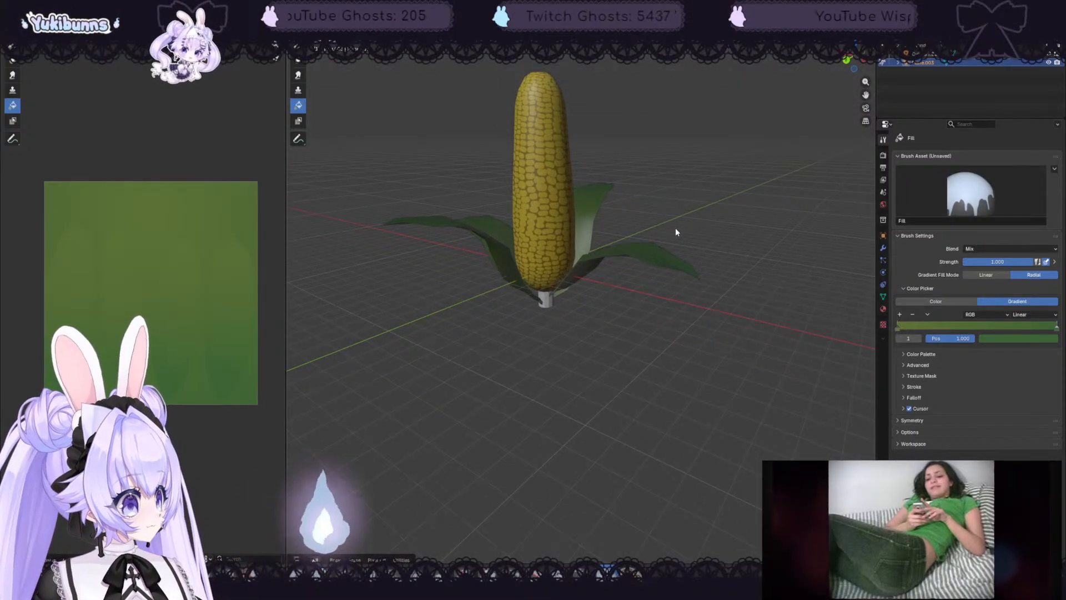
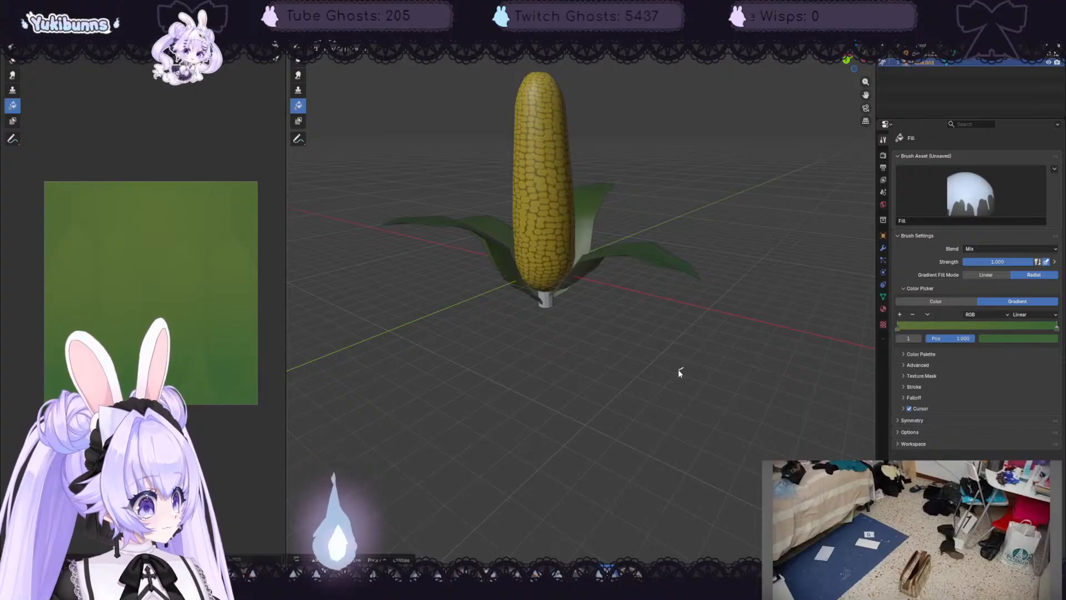
{"action": "left_click_drag", "start_coordinate": [683, 368], "coordinate": [677, 369]}
{"action": "scroll", "coordinate": [657, 362], "scroll_direction": "down", "scroll_amount": 8}
{"action": "middle_click_drag", "start_coordinate": [655, 358], "coordinate": [614, 344]}
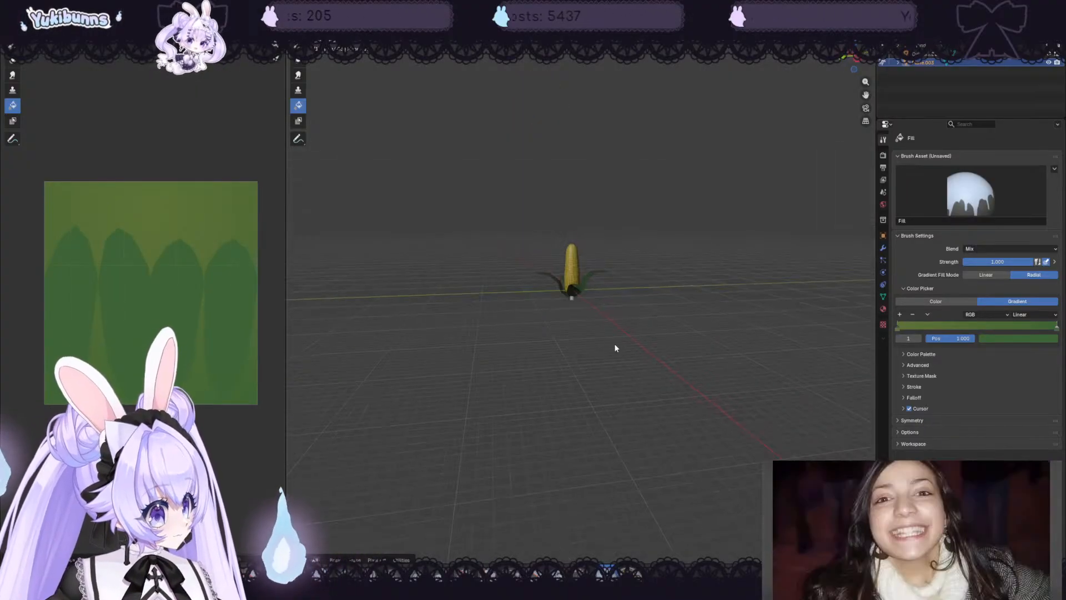
{"action": "scroll", "coordinate": [615, 344], "scroll_direction": "up", "scroll_amount": 4}
{"action": "key", "text": "ctrl+z"}
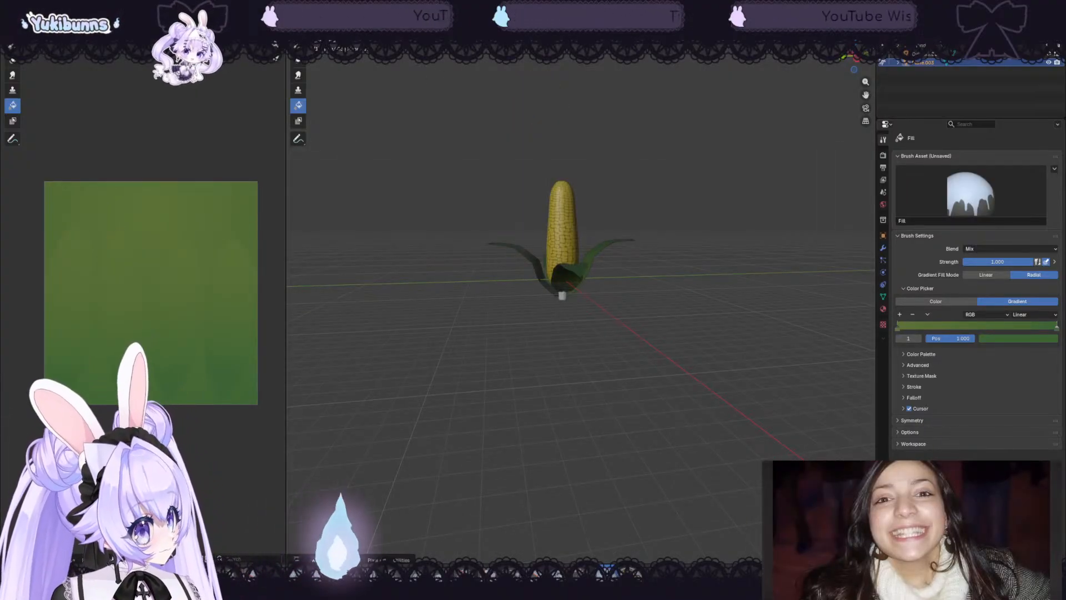
- Leave the texture painting layout and name the new collection CornPlant
{"action": "left_click", "coordinate": [131, 15]}
{"action": "middle_click_drag", "start_coordinate": [672, 390], "coordinate": [615, 366]}
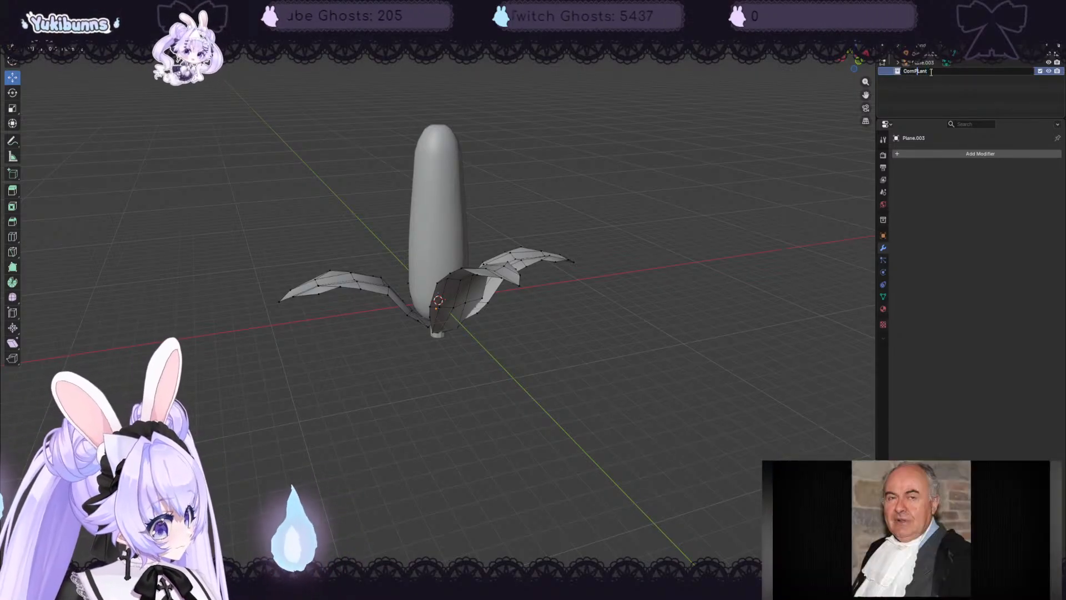
{"action": "key", "text": "Return"}
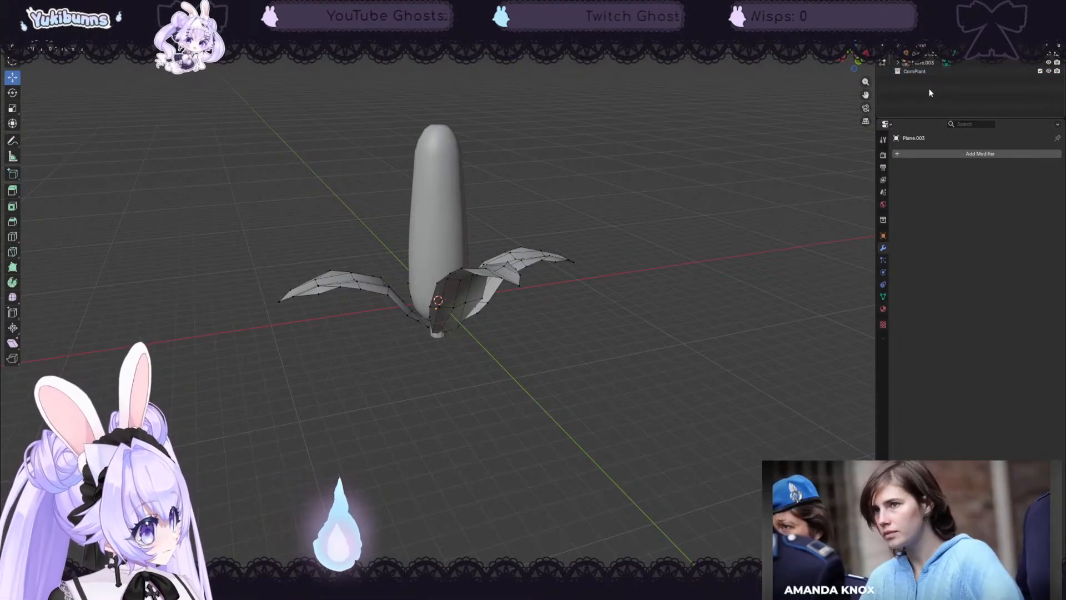
{"action": "middle_click_drag", "start_coordinate": [716, 223], "coordinate": [659, 215]}
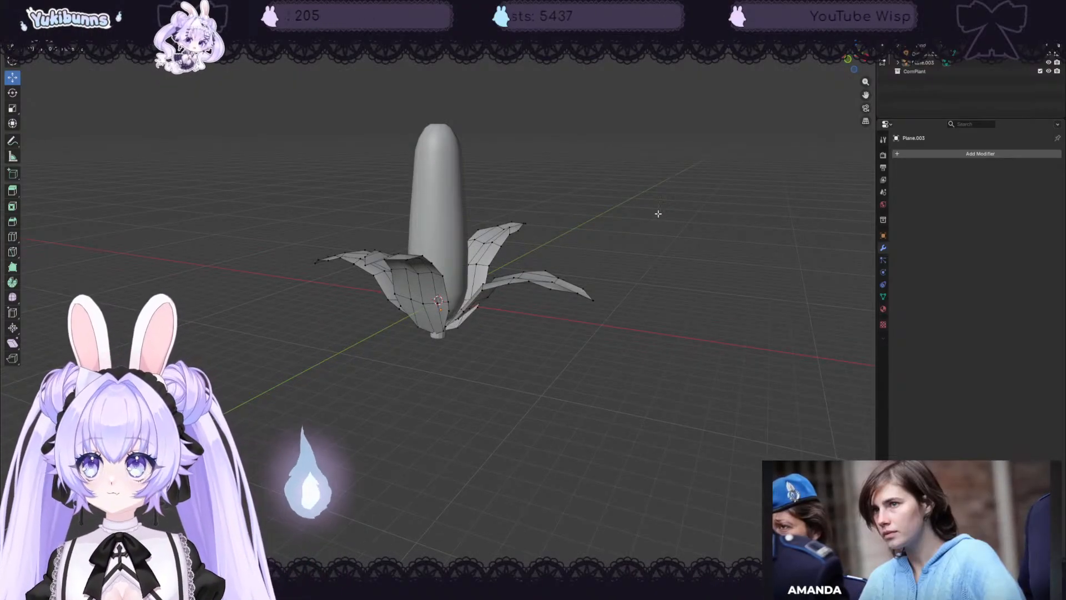
{"action": "scroll", "coordinate": [655, 212], "scroll_direction": "down", "scroll_amount": 5}
{"action": "middle_click_drag", "start_coordinate": [655, 212], "coordinate": [602, 299]}
{"action": "scroll", "coordinate": [602, 296], "scroll_direction": "down", "scroll_amount": 1}
{"action": "scroll", "coordinate": [602, 297], "scroll_direction": "up", "scroll_amount": 3}
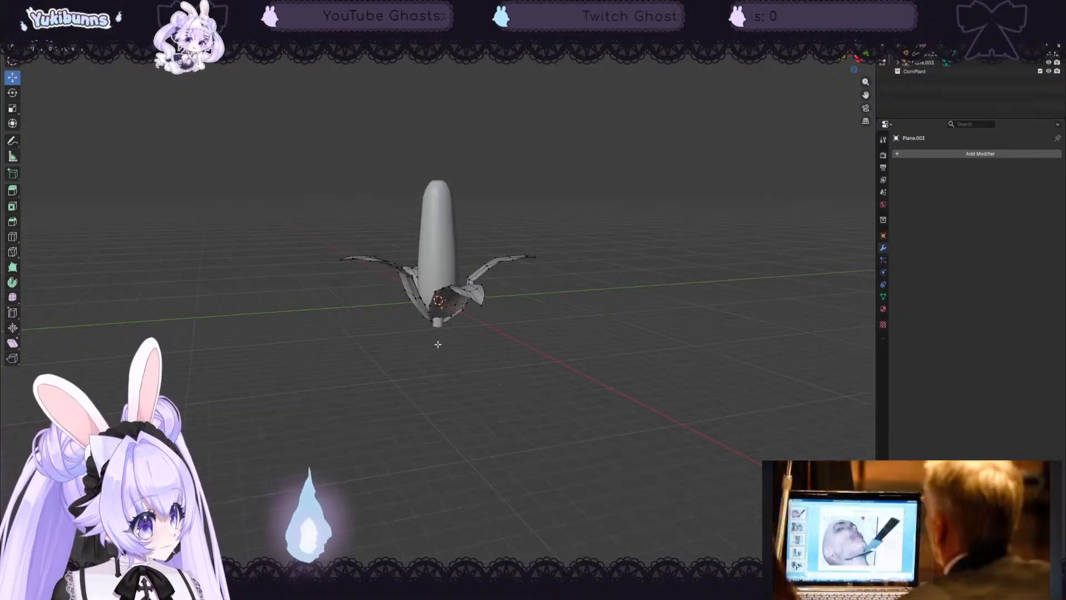
{"action": "scroll", "coordinate": [465, 374], "scroll_direction": "up", "scroll_amount": 1}
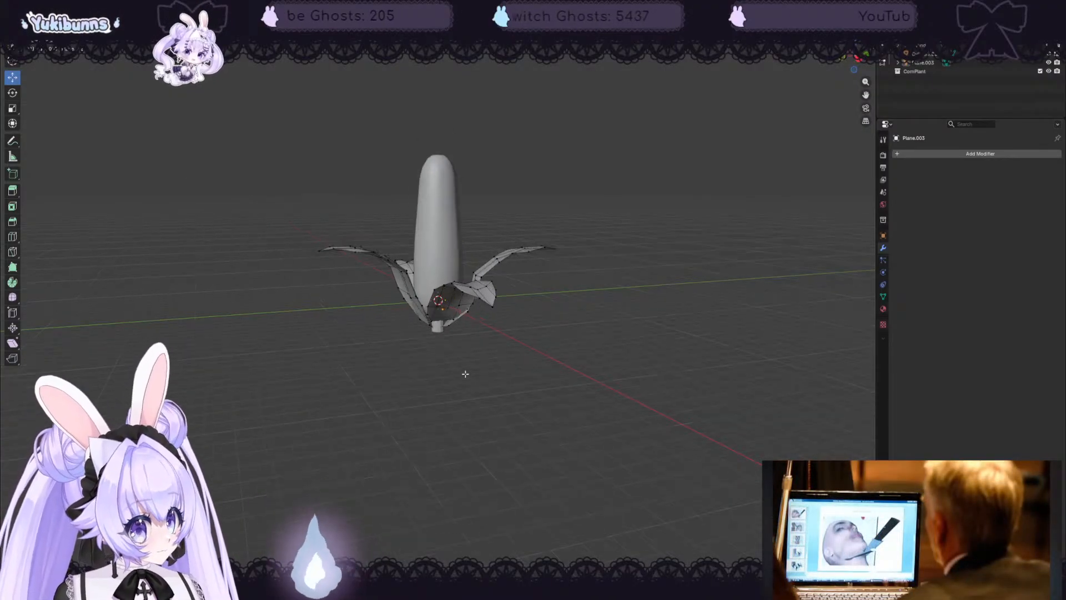
{"action": "scroll", "coordinate": [465, 374], "scroll_direction": "up", "scroll_amount": 1}
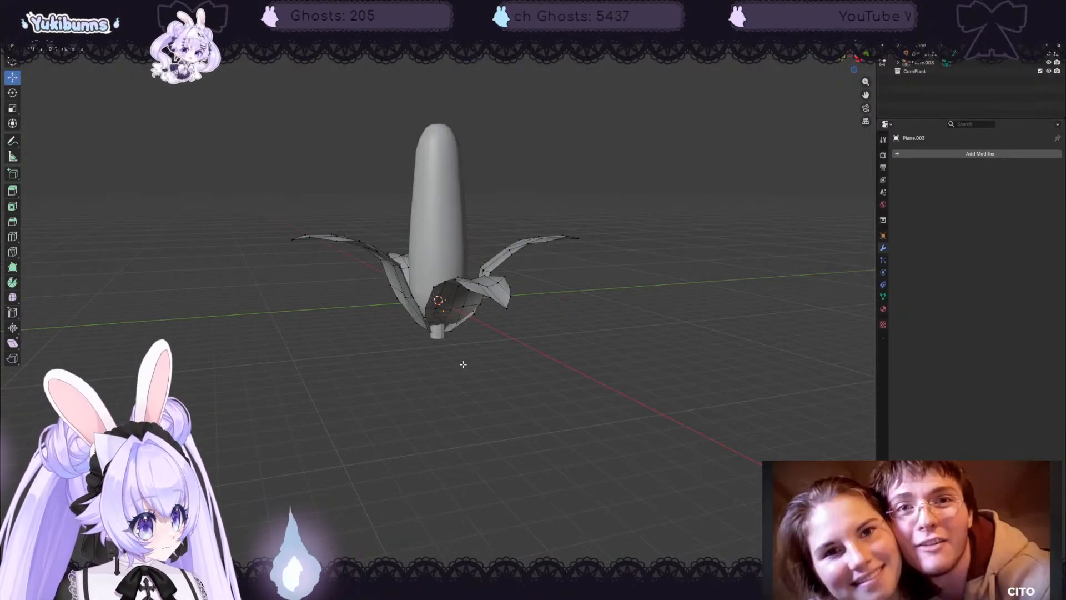
- Paste a copy of one leaf into the CornPlant collection and move it away from the ear of corn
{"action": "left_click", "coordinate": [931, 71]}
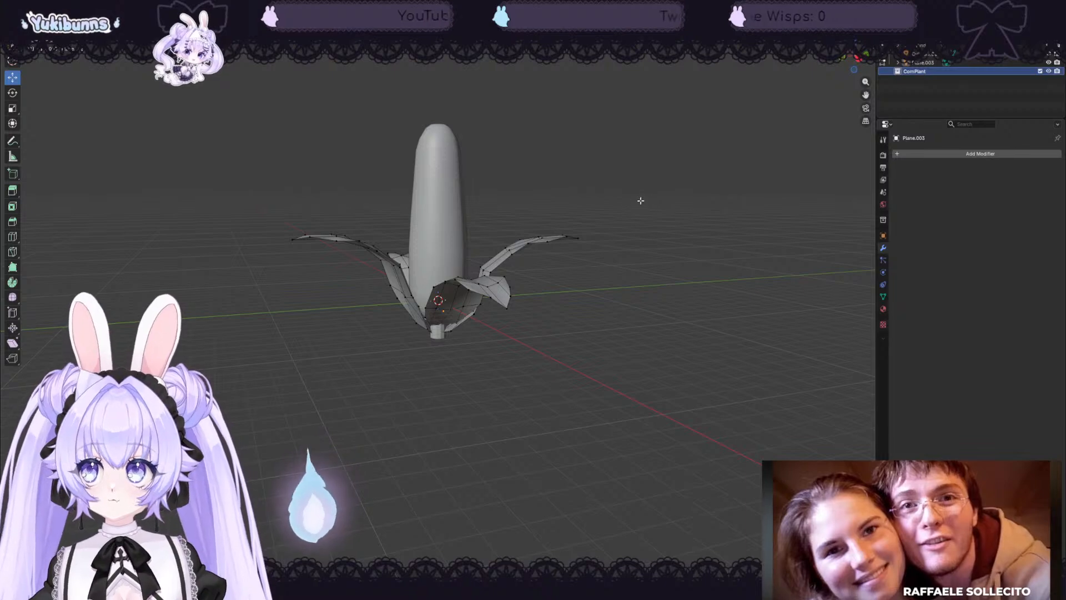
{"action": "key", "text": "ctrl+v"}
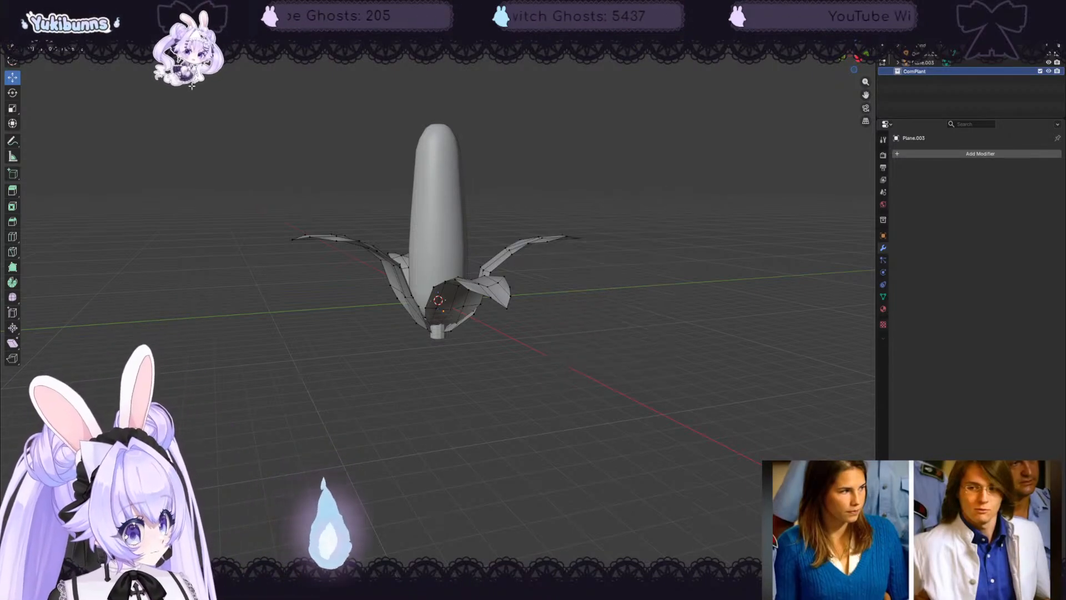
{"action": "key", "text": "Tab"}
{"action": "left_click", "coordinate": [466, 320]}
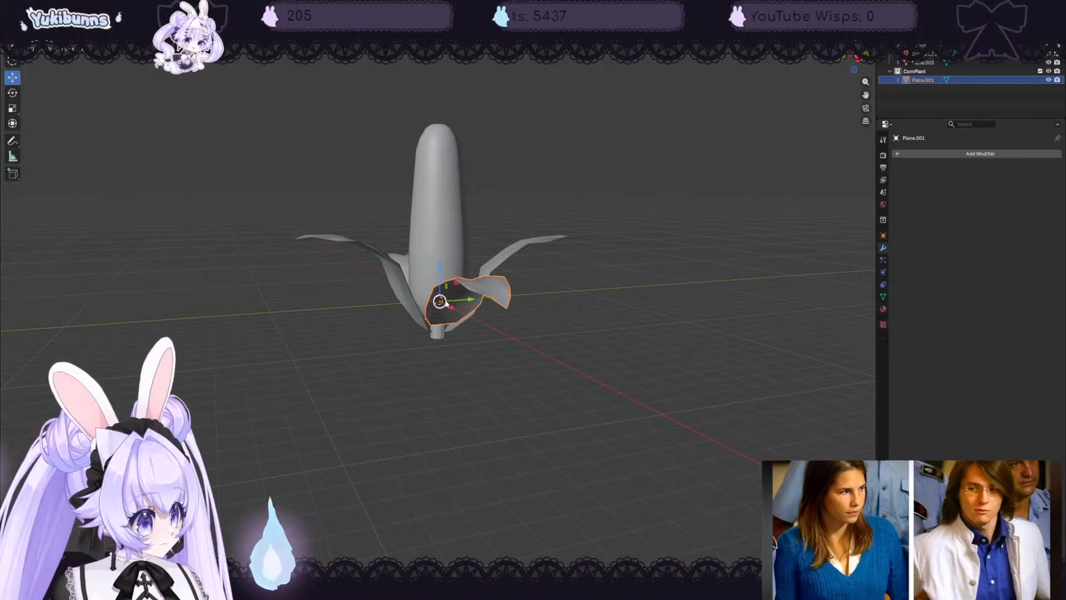
{"action": "left_click_drag", "start_coordinate": [445, 303], "coordinate": [695, 286]}
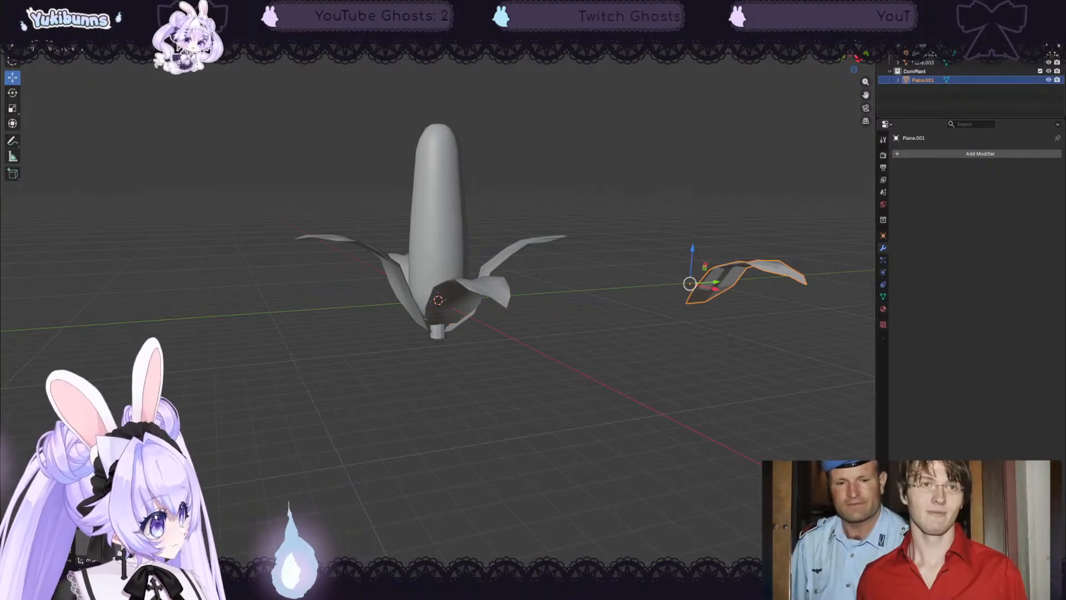
- Copy the stem cylinder into the CornPlant collection and hide the original ear of corn with its leaves
{"action": "left_click", "coordinate": [436, 332]}
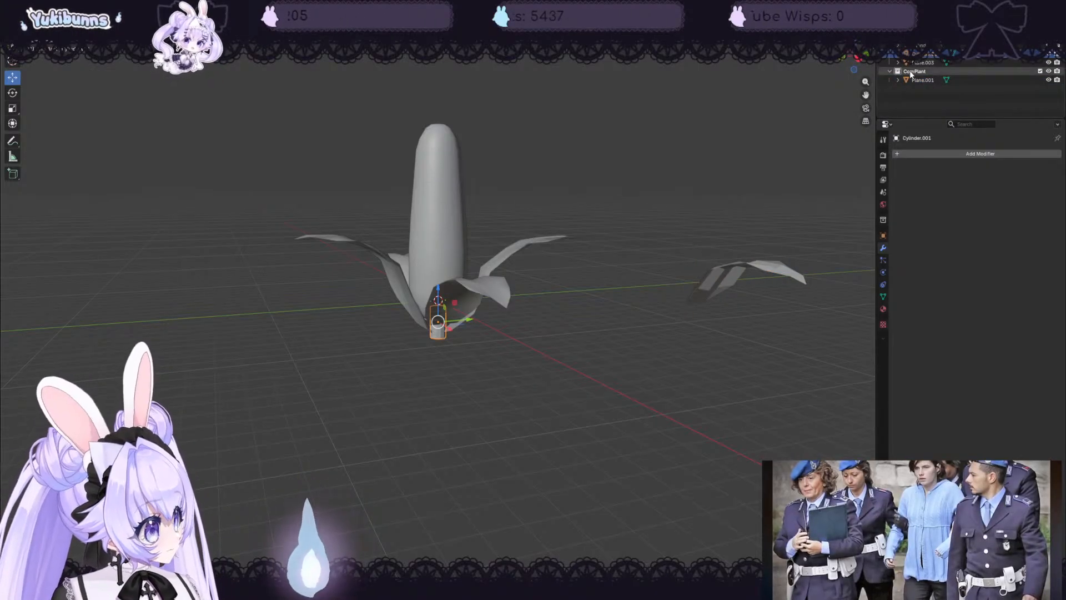
{"action": "left_click", "coordinate": [911, 72]}
{"action": "key", "text": "ctrl+v"}
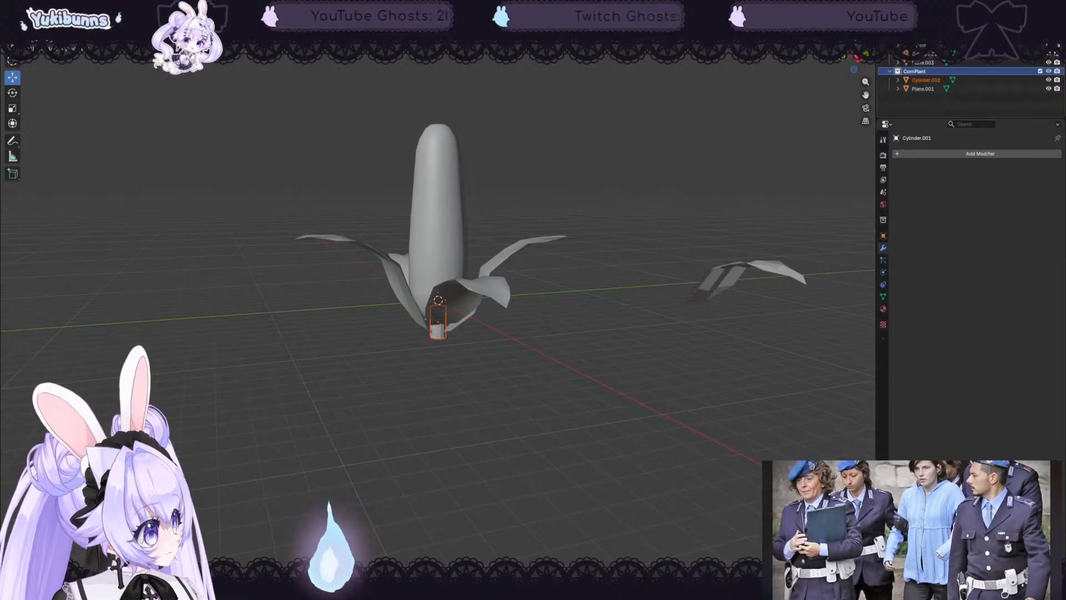
{"action": "left_click", "coordinate": [1048, 37]}
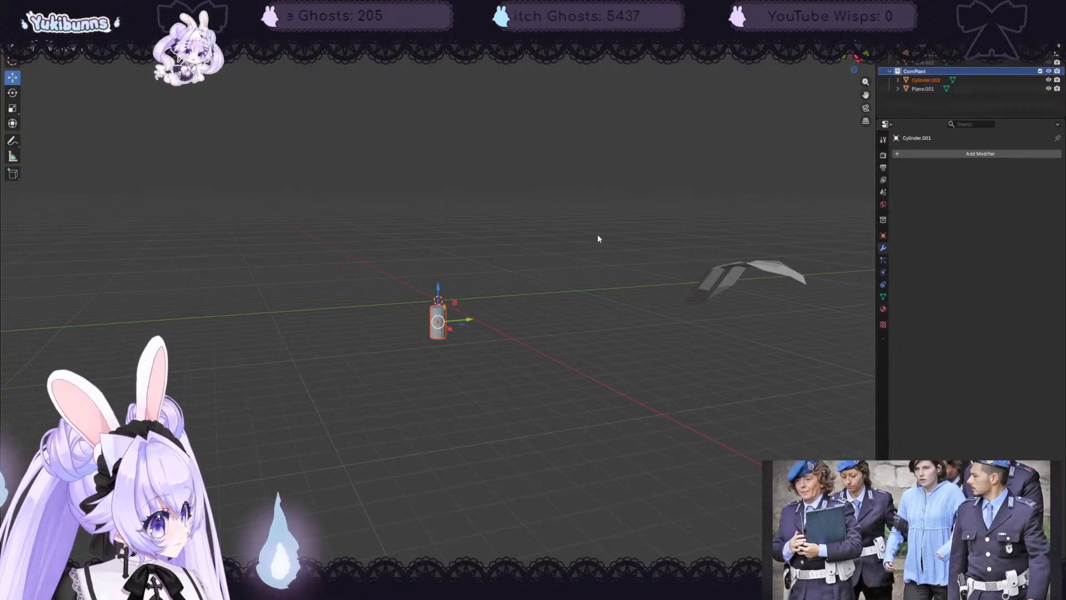
- Undo a uniform scale of the copied stem cylinder and stretch it along the Z axis into a tall, thin stalk
{"action": "middle_click_drag", "start_coordinate": [598, 239], "coordinate": [569, 251]}
{"action": "key", "text": "s"}
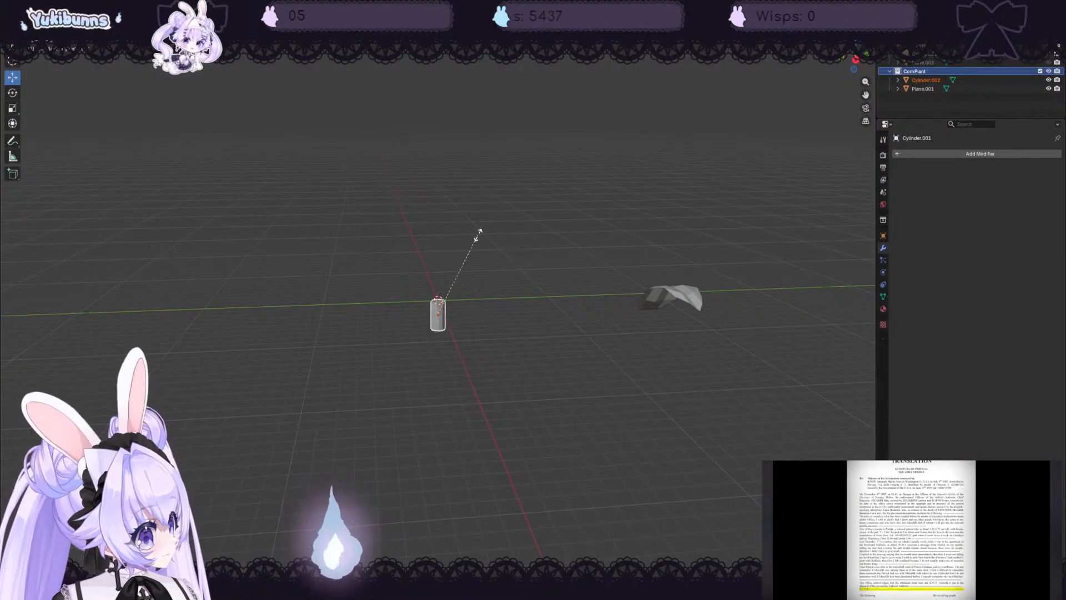
{"action": "left_click", "coordinate": [475, 221]}
{"action": "key", "text": "ctrl+z"}
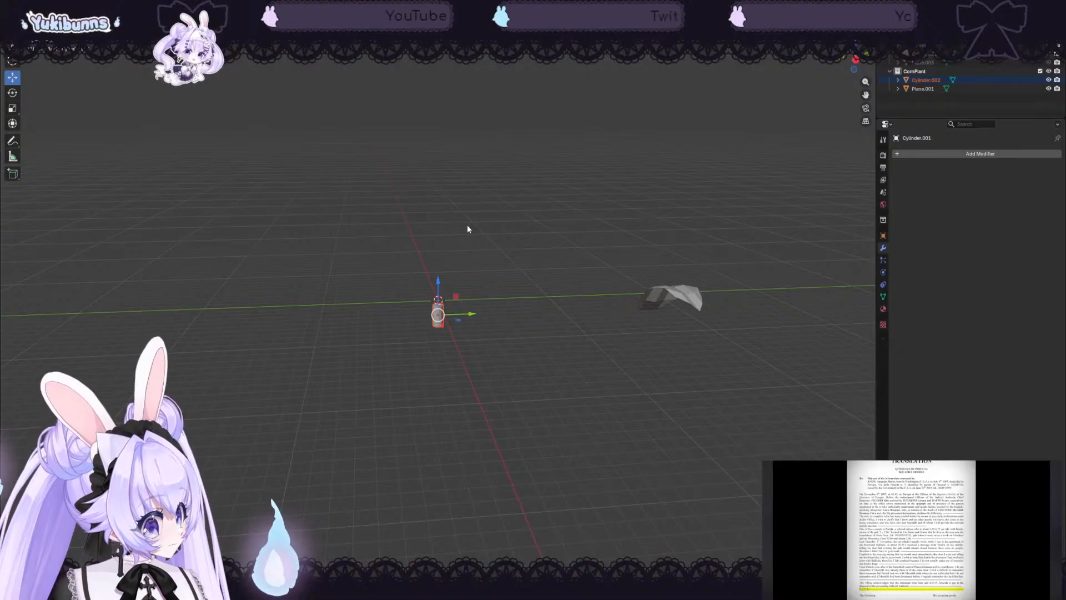
{"action": "key", "text": "s"}
{"action": "key", "text": "z"}
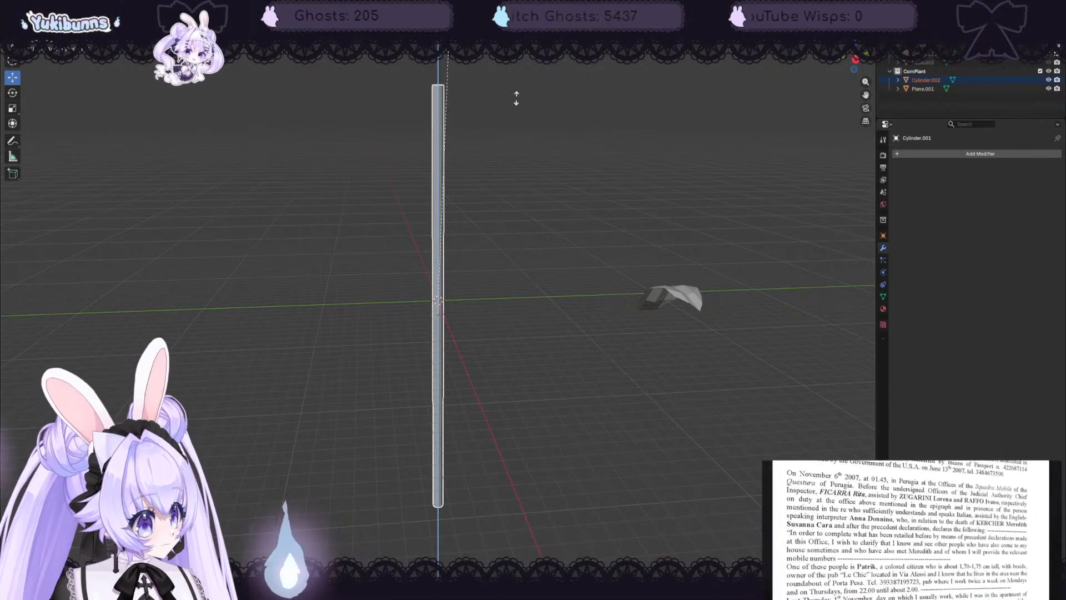
{"action": "left_click", "coordinate": [484, 101]}
{"action": "scroll", "coordinate": [485, 117], "scroll_direction": "down", "scroll_amount": 5}
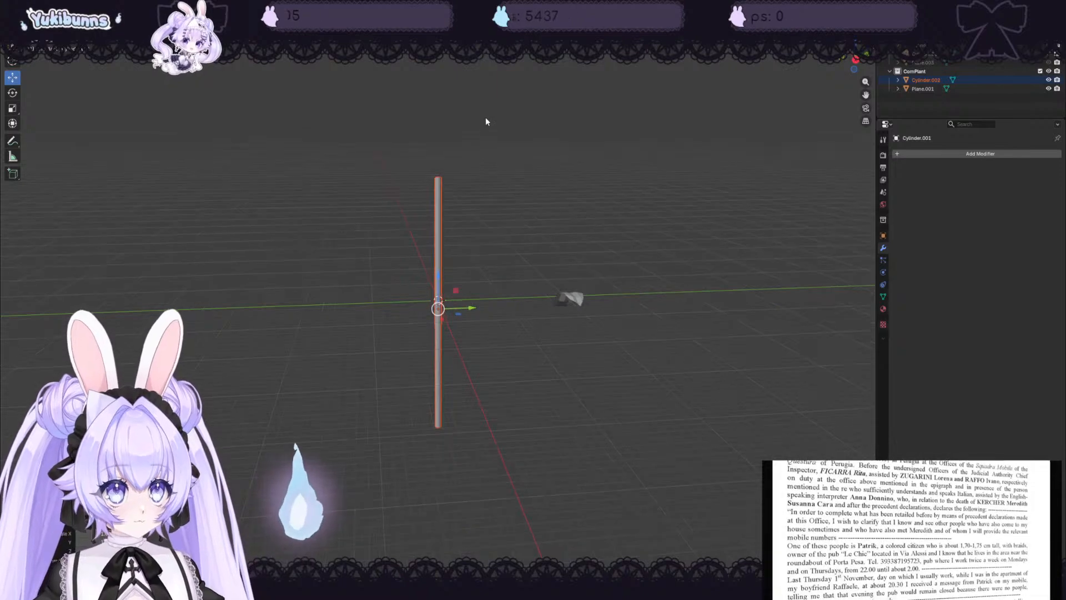
{"action": "scroll", "coordinate": [482, 139], "scroll_direction": "up", "scroll_amount": 4}
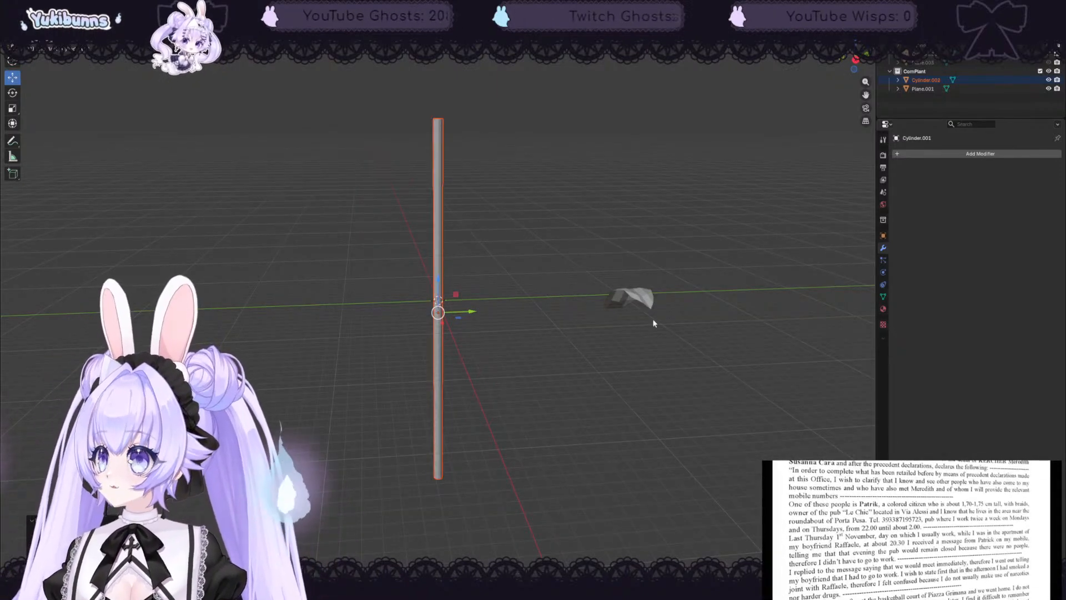
- Set the copied leaf's X and Y location to 0 so it sits at the stalk
{"action": "left_click", "coordinate": [619, 303]}
{"action": "middle_click_drag", "start_coordinate": [557, 358], "coordinate": [477, 237]}
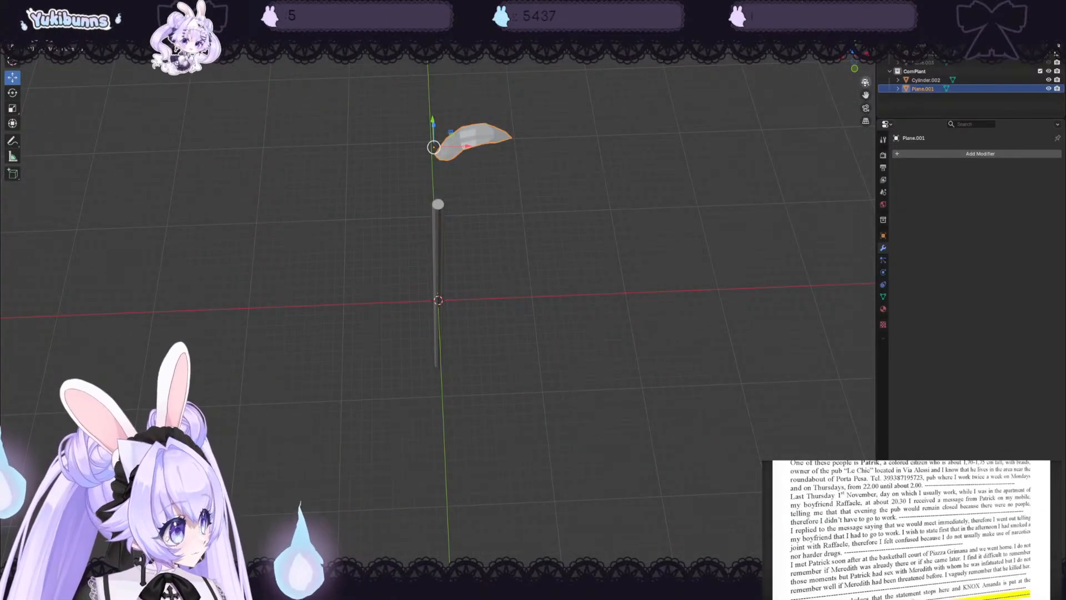
{"action": "left_click", "coordinate": [873, 51]}
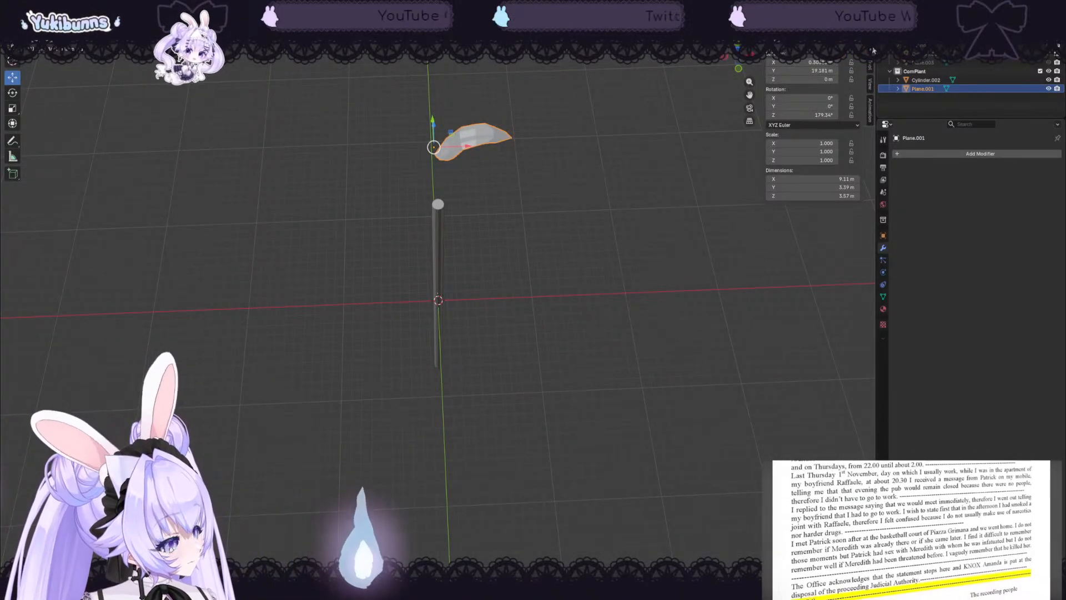
{"action": "double_click", "coordinate": [821, 62]}
{"action": "type", "text": "0"}
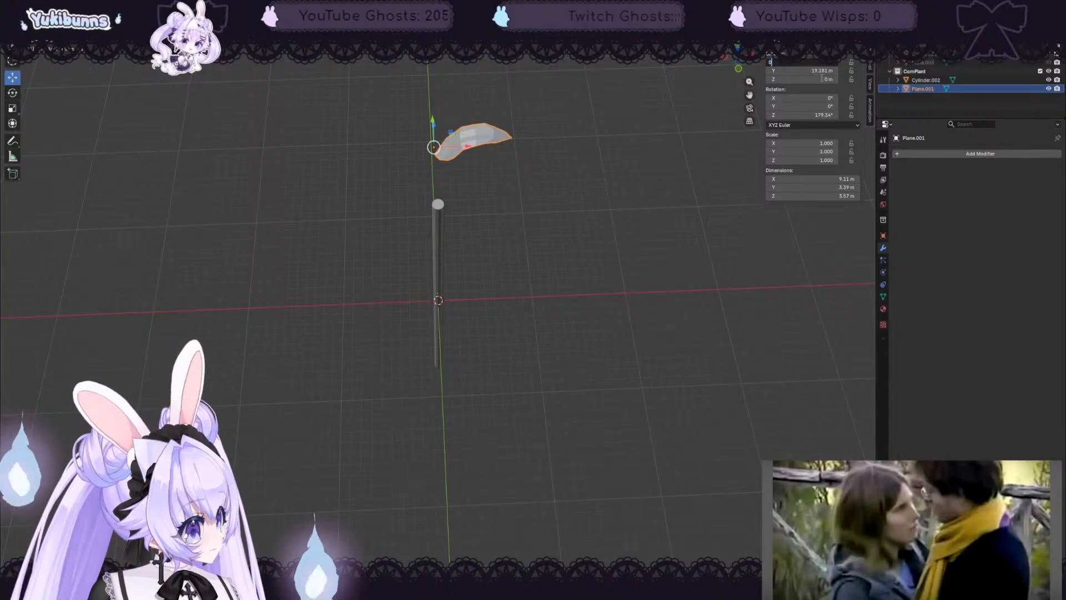
{"action": "key", "text": "Return"}
{"action": "double_click", "coordinate": [821, 70]}
{"action": "type", "text": "0"}
{"action": "key", "text": "Return"}
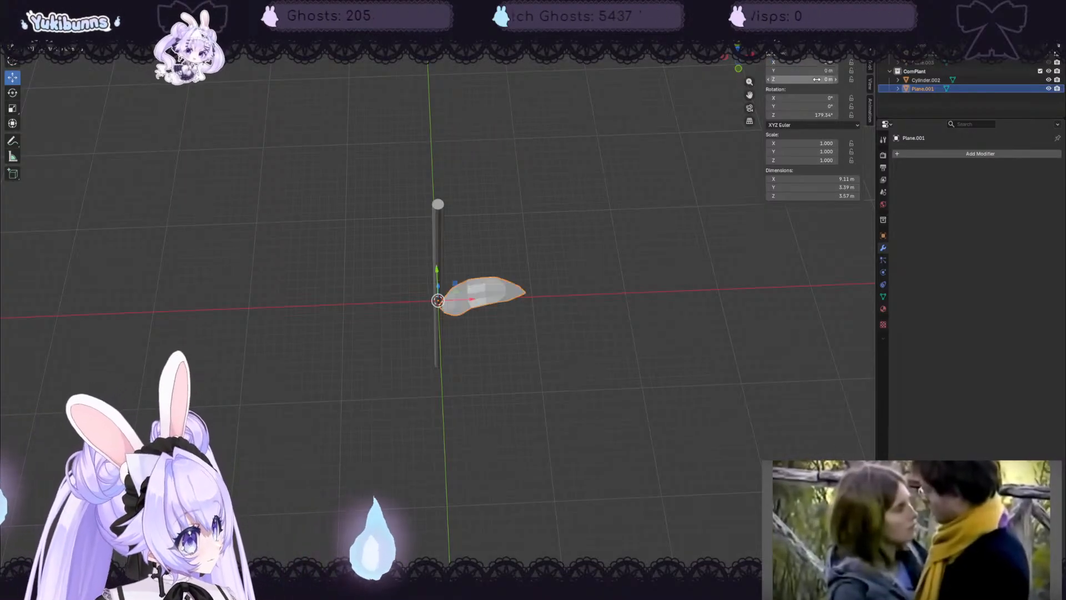
{"action": "left_click", "coordinate": [653, 322]}
{"action": "middle_click_drag", "start_coordinate": [653, 322], "coordinate": [647, 258]}
{"action": "middle_click_drag", "start_coordinate": [545, 250], "coordinate": [538, 273]}
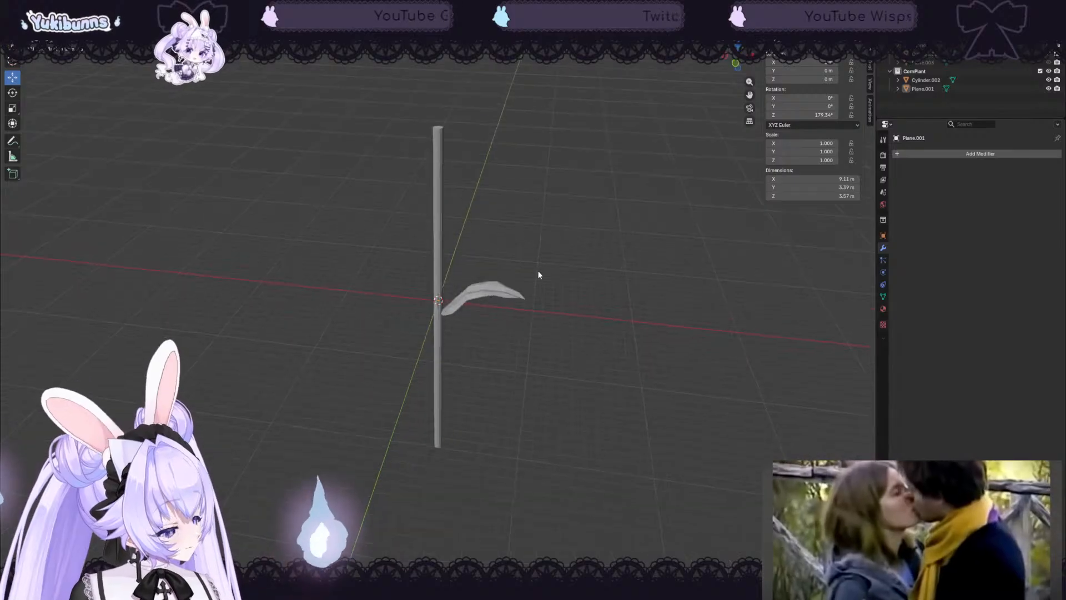
- Select the leaf object Plane.001 and add a Screw modifier to it
{"action": "left_click", "coordinate": [923, 89]}
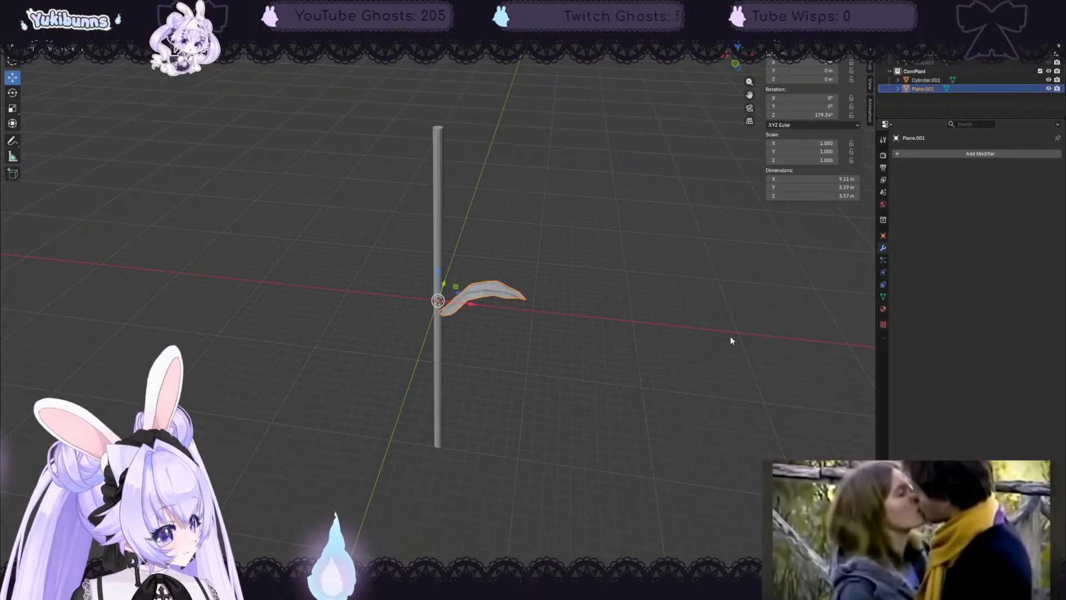
{"action": "left_click", "coordinate": [934, 152]}
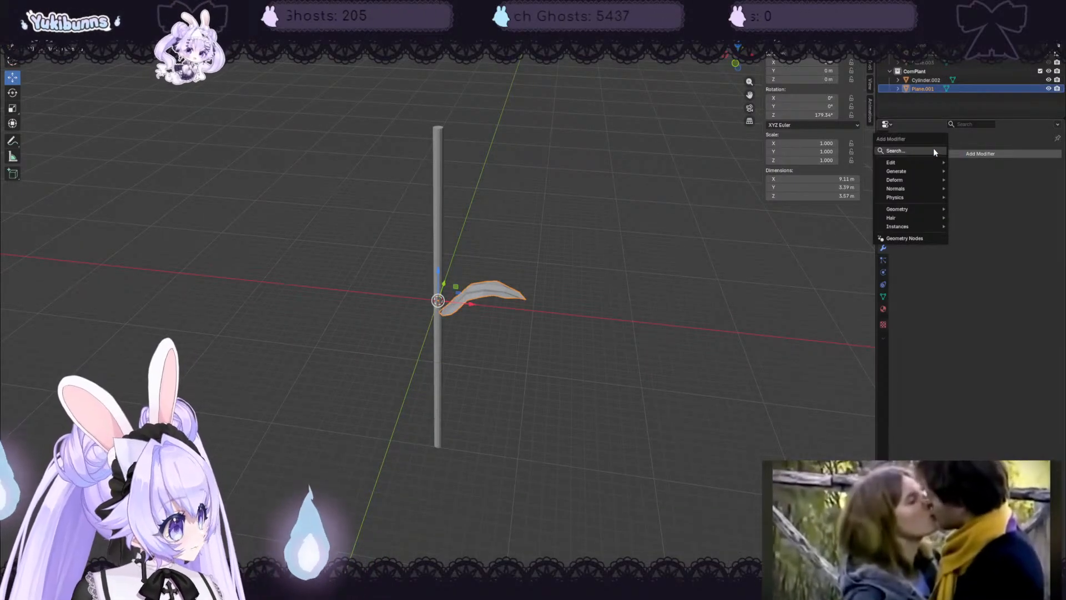
{"action": "mouse_move", "coordinate": [917, 181]}
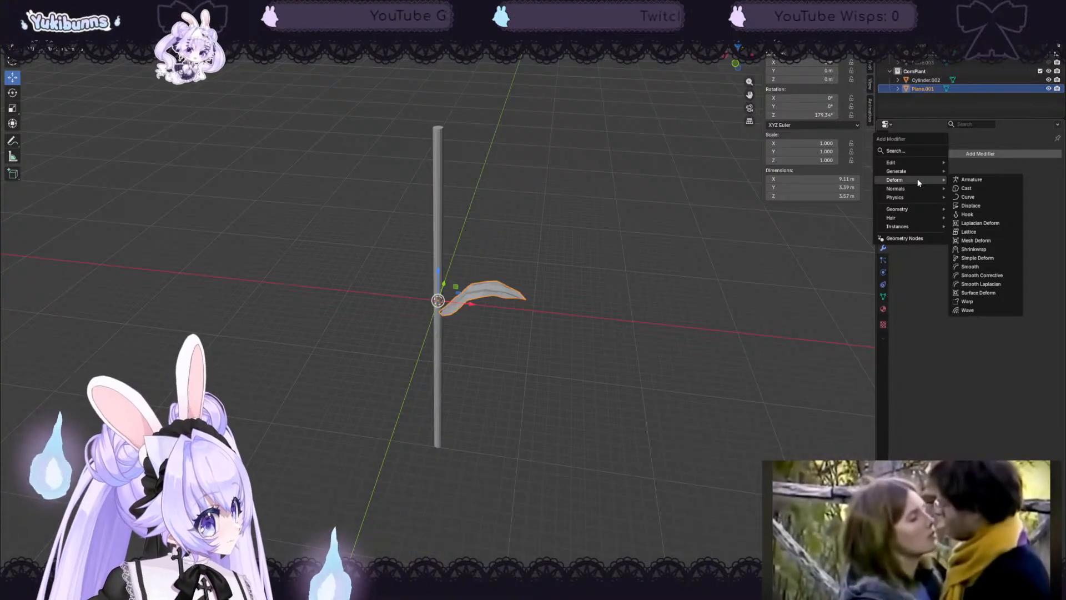
{"action": "mouse_move", "coordinate": [911, 200]}
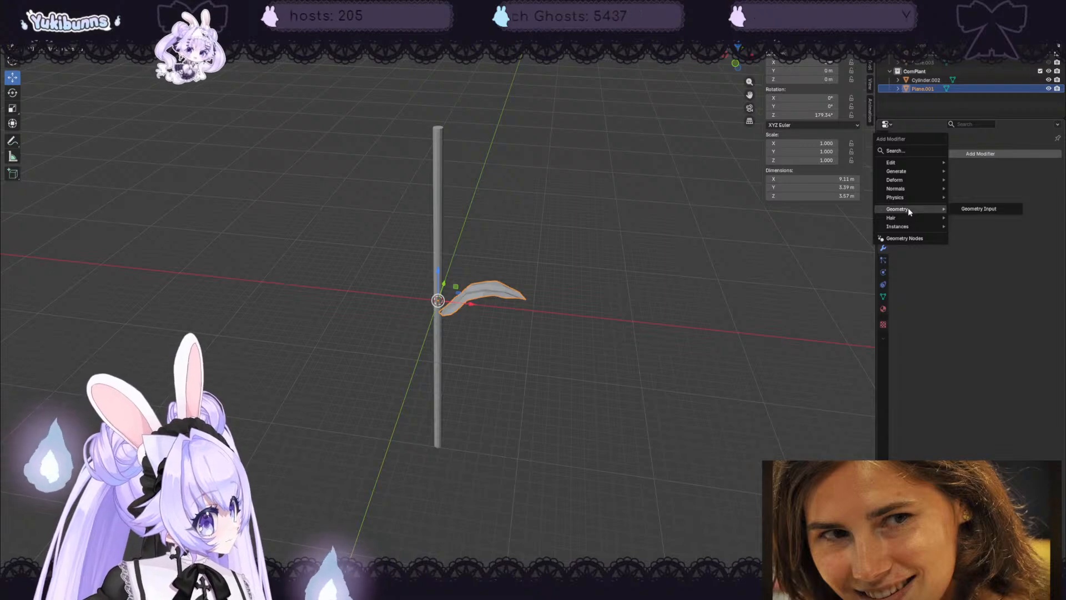
{"action": "mouse_move", "coordinate": [904, 219]}
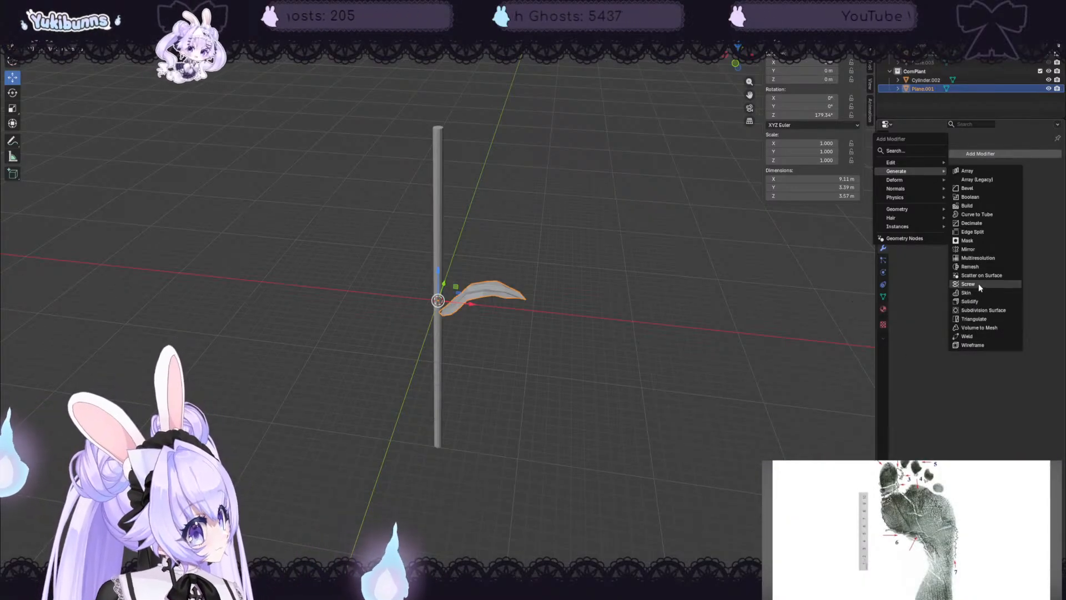
{"action": "left_click", "coordinate": [978, 283]}
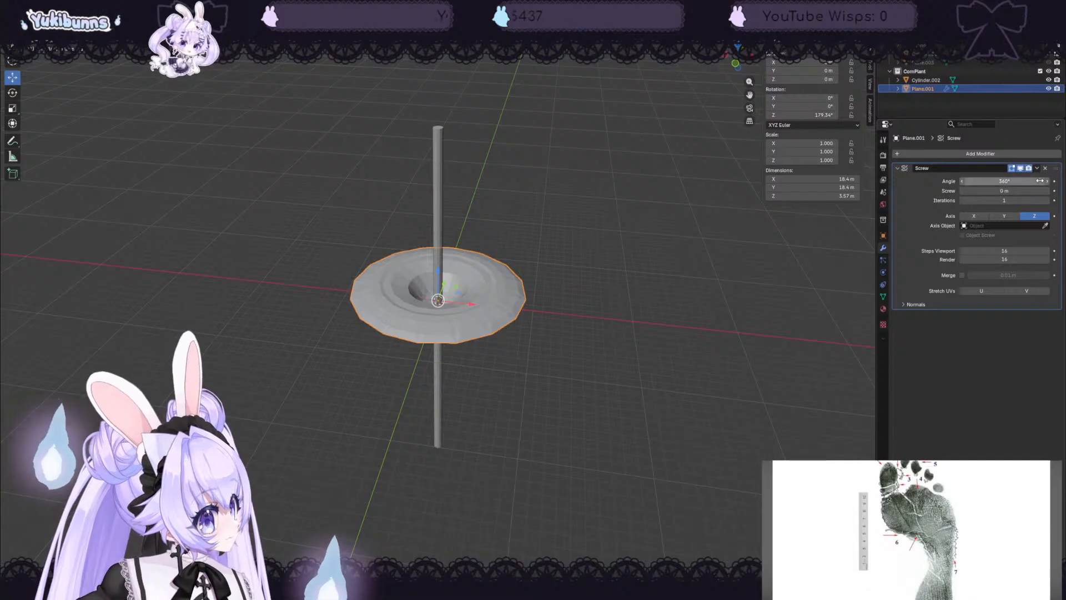
- Keyframe the Screw modifier's screw value, try 23.3 m for it, and undo that value
{"action": "left_click", "coordinate": [1055, 191]}
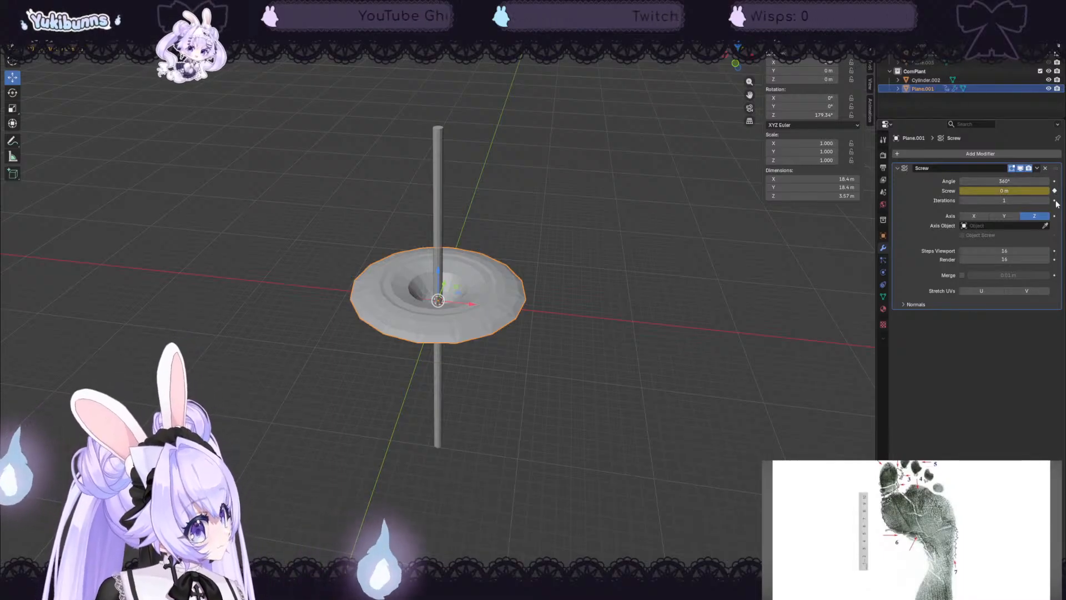
{"action": "mouse_move", "coordinate": [1005, 191]}
{"action": "left_mouse_down"}
{"action": "mouse_move", "coordinate": [952, 191]}
{"action": "mouse_move", "coordinate": [1033, 191]}
{"action": "mouse_move", "coordinate": [975, 191]}
{"action": "mouse_move", "coordinate": [1016, 191]}
{"action": "left_mouse_up"}
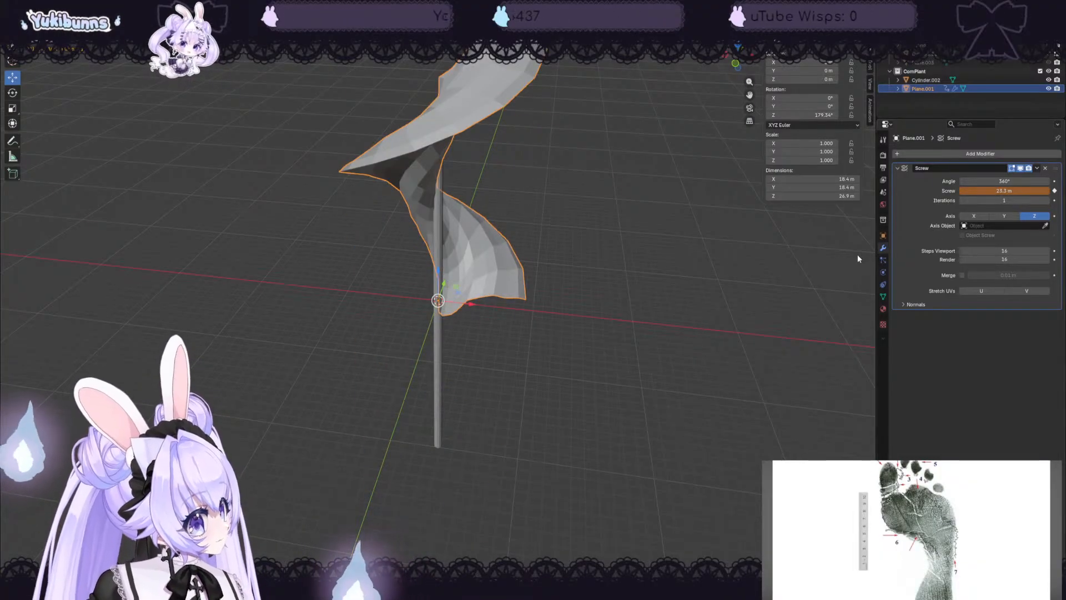
{"action": "key", "text": "ctrl+z"}
- Try the Y and X axes for the Screw modifier and return it to Z
{"action": "left_click", "coordinate": [1003, 216]}
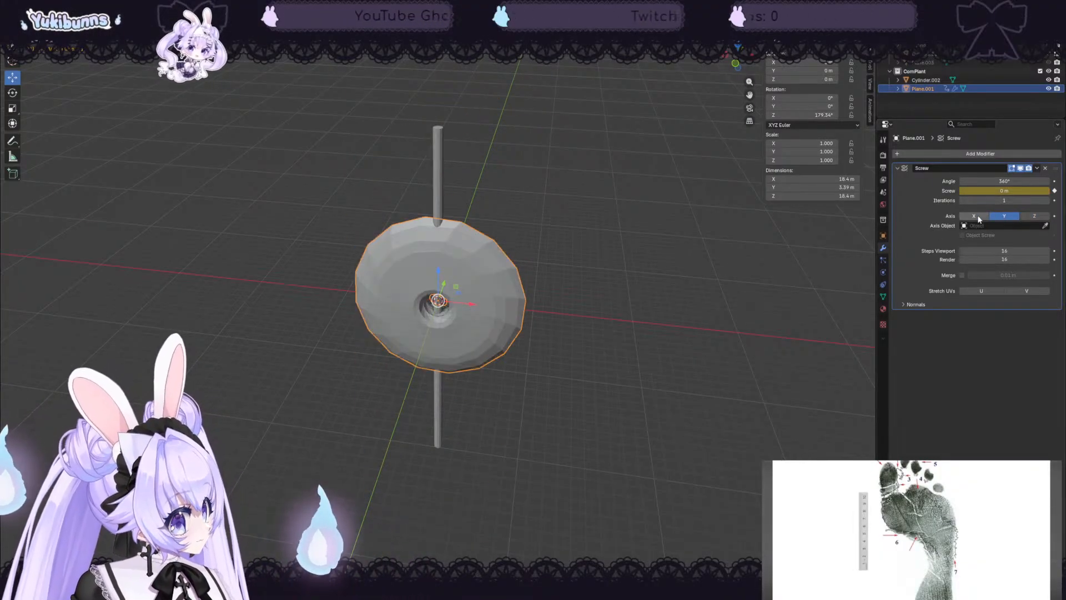
{"action": "left_click", "coordinate": [976, 216]}
{"action": "left_click", "coordinate": [1034, 216]}
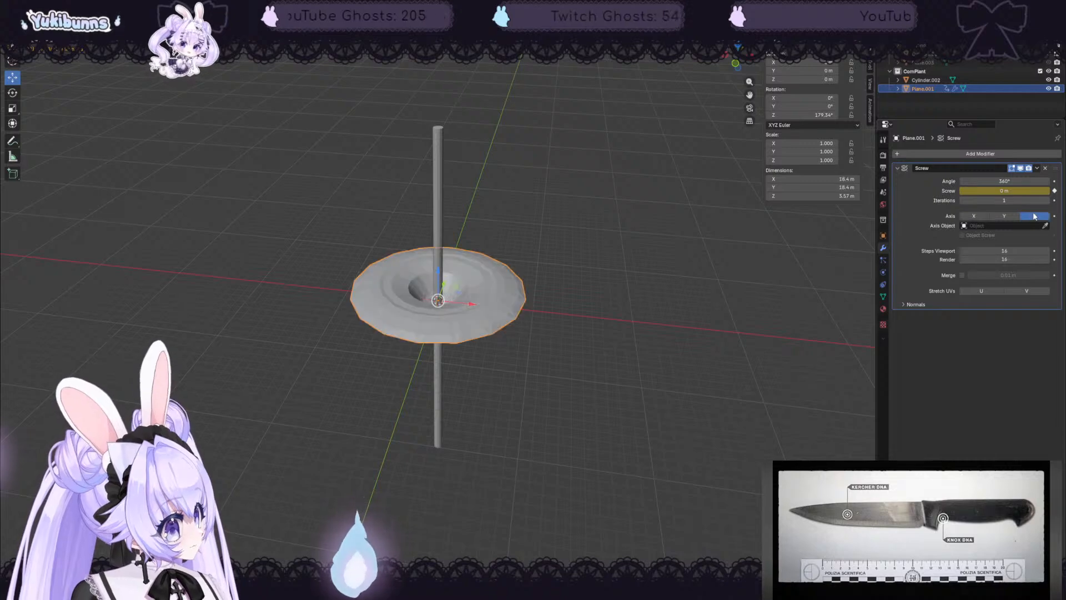
- Raise the Screw modifier's viewport steps to 55 and render steps to 361, trying Merge briefly
{"action": "left_click_drag", "start_coordinate": [1018, 250], "coordinate": [1038, 260]}
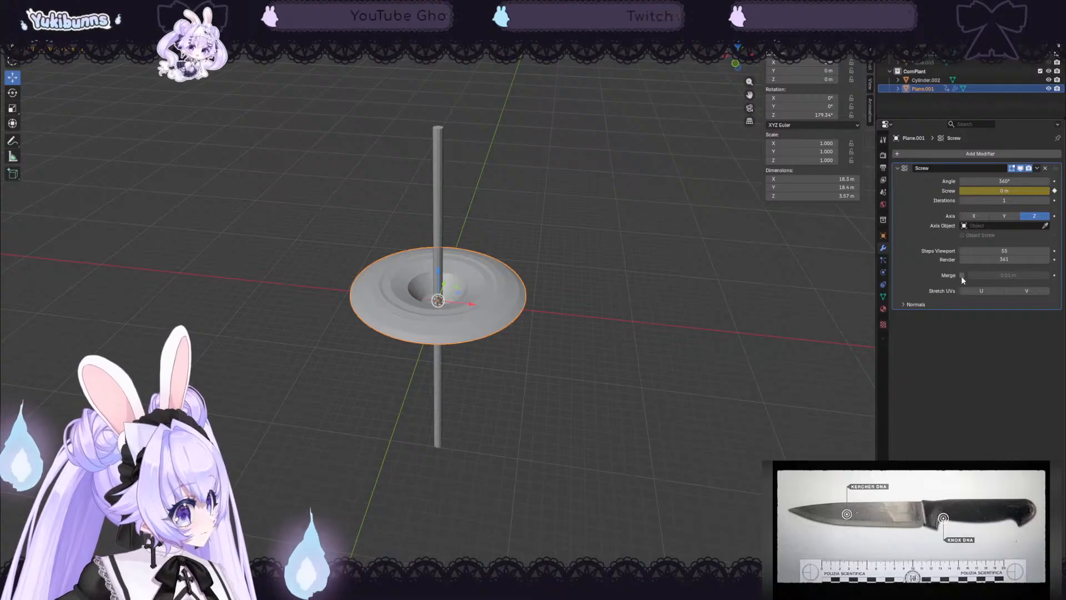
{"action": "left_click", "coordinate": [962, 275]}
{"action": "left_click", "coordinate": [961, 275]}
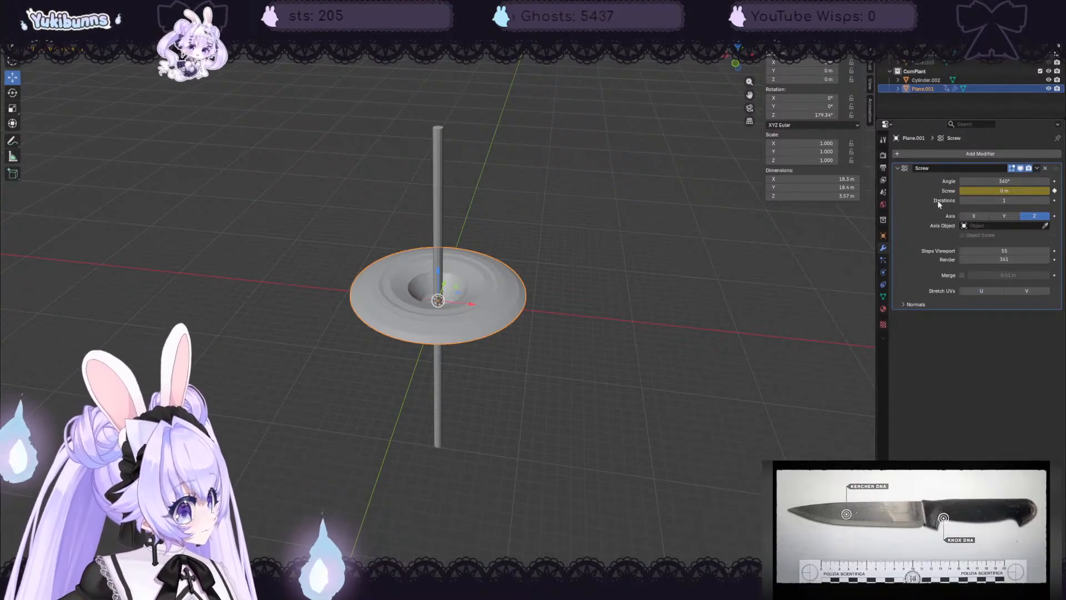
- Try a screw angle of 1.5°, undo it, and remove the Screw modifier from the leaf
{"action": "left_click_drag", "start_coordinate": [1004, 181], "coordinate": [874, 258]}
{"action": "middle_click_drag", "start_coordinate": [568, 289], "coordinate": [695, 330]}
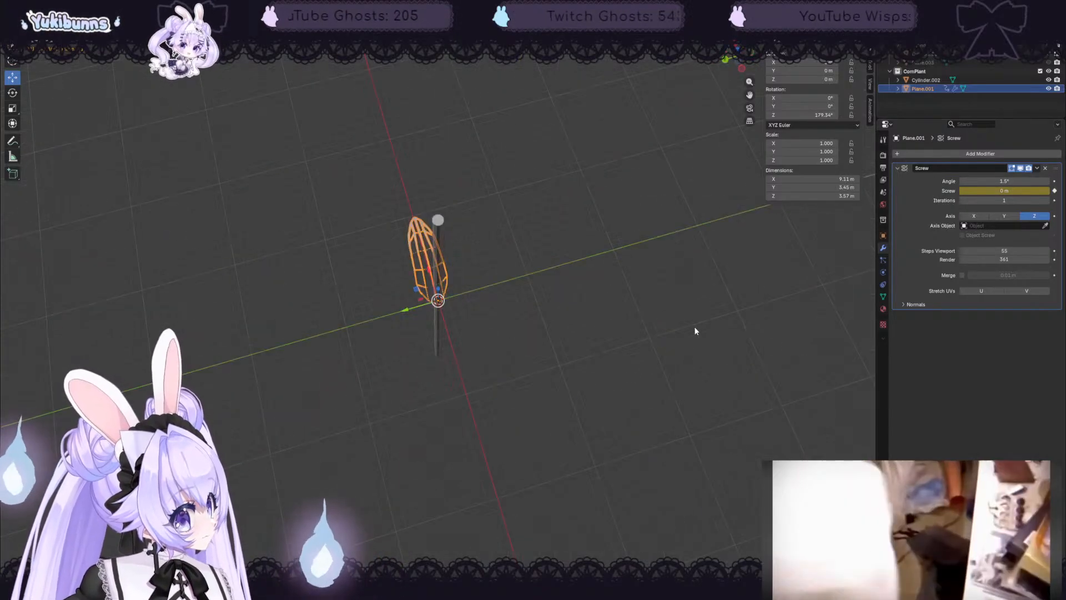
{"action": "key", "text": "ctrl+z"}
{"action": "left_click", "coordinate": [1045, 168]}
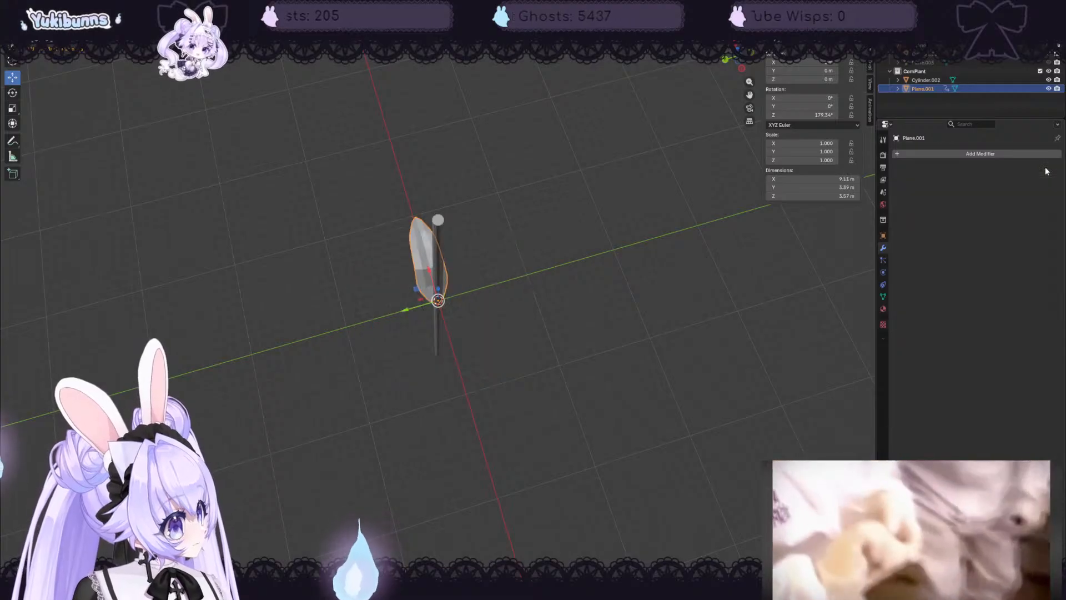
- Add a Curve to Tube modifier to the leaf and raise its round profile resolution
{"action": "left_click", "coordinate": [936, 152]}
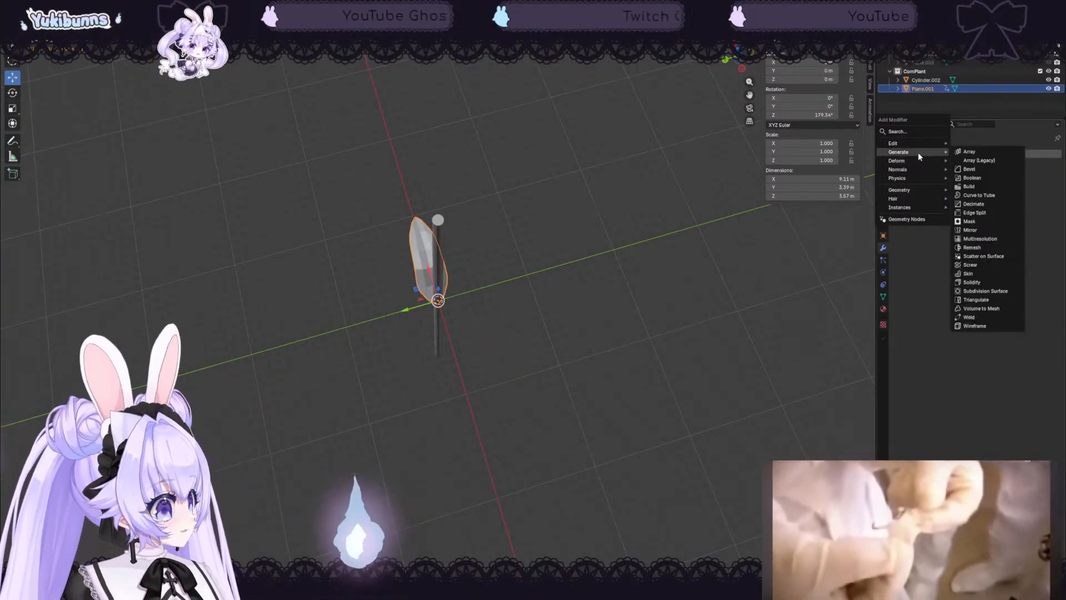
{"action": "left_click", "coordinate": [980, 195]}
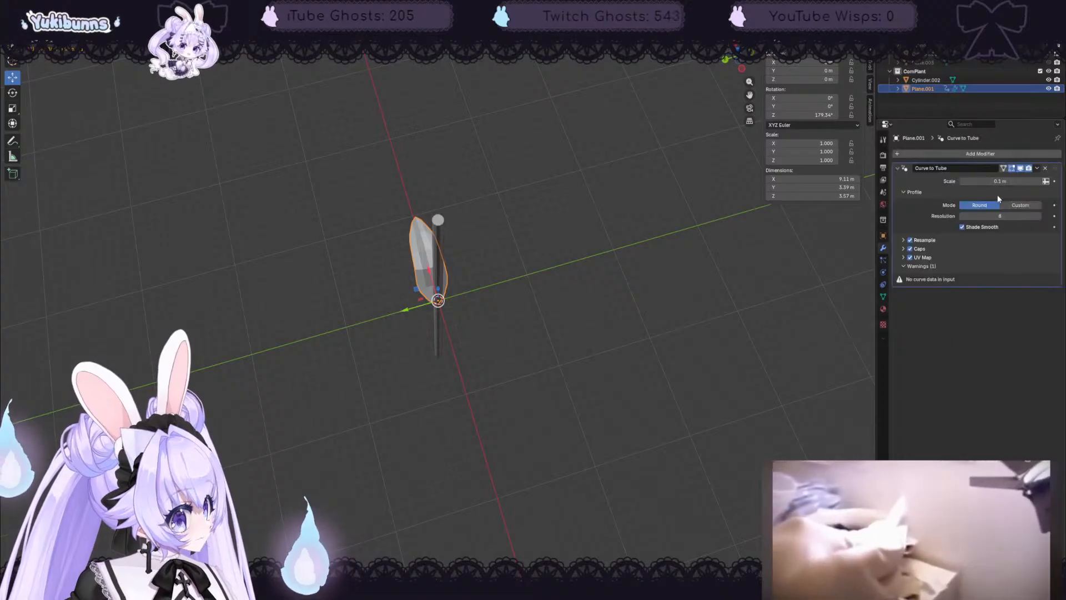
{"action": "middle_click_drag", "start_coordinate": [671, 322], "coordinate": [561, 277]}
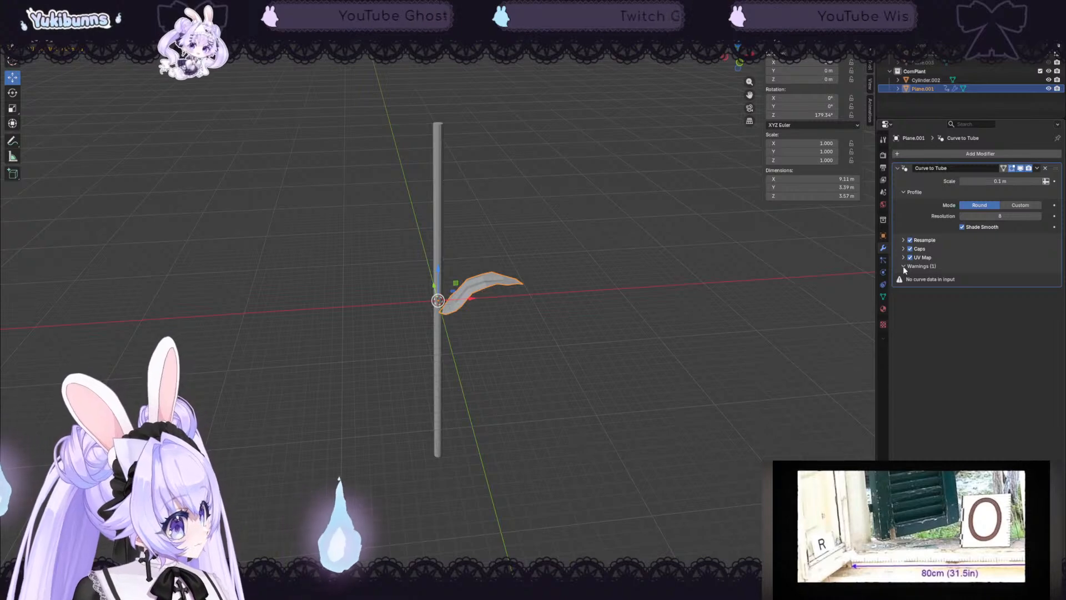
{"action": "left_click", "coordinate": [903, 266]}
{"action": "left_click_drag", "start_coordinate": [992, 216], "coordinate": [1044, 221]}
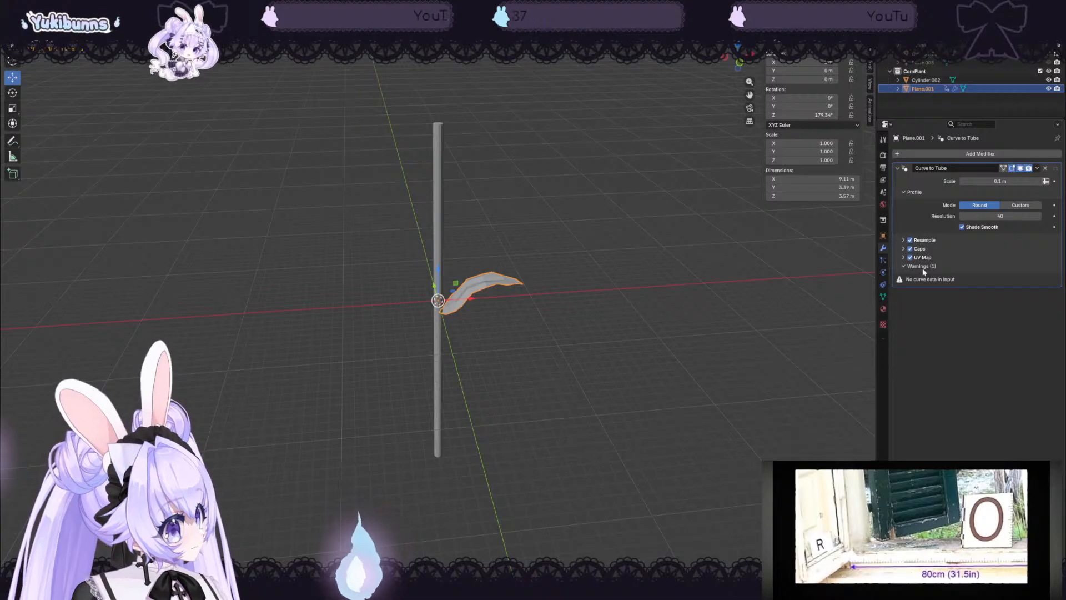
- Reselect the leaf Plane.001 and remove its Curve to Tube modifier
{"action": "left_click", "coordinate": [438, 228]}
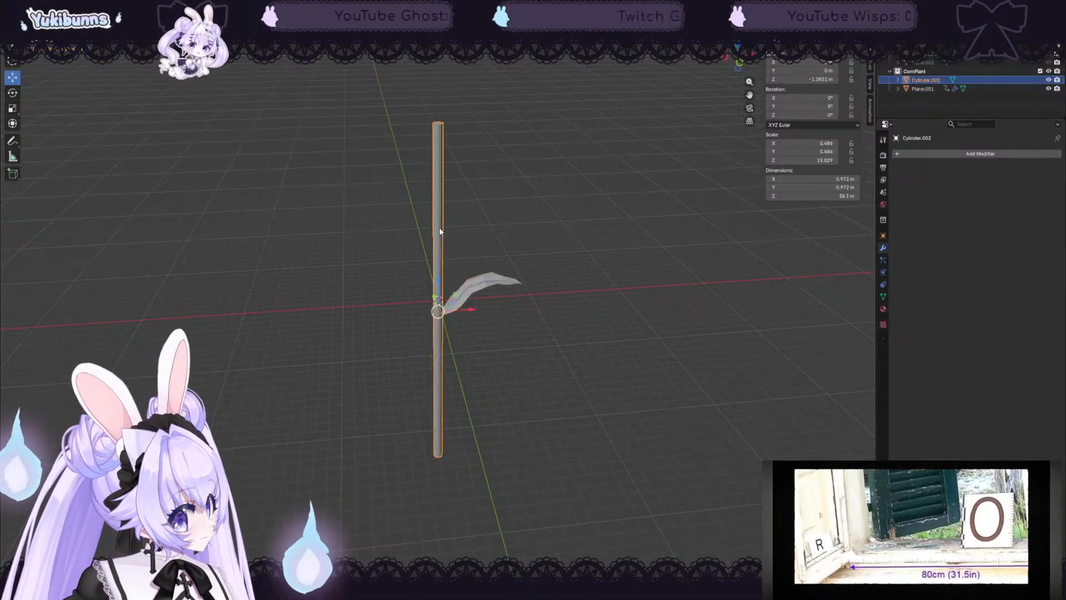
{"action": "left_click", "coordinate": [914, 89]}
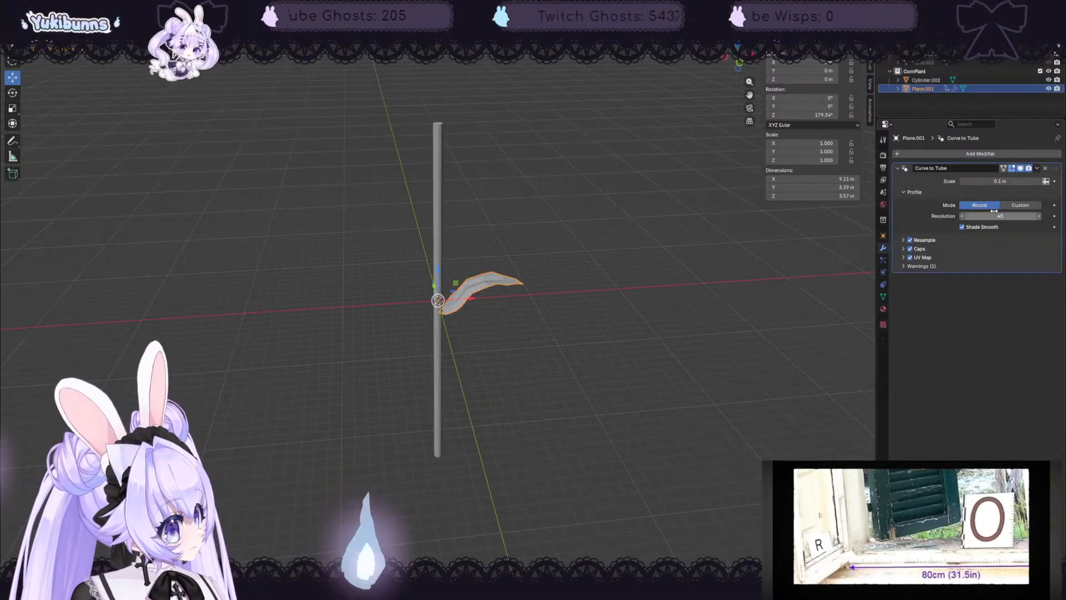
{"action": "left_click", "coordinate": [1046, 170]}
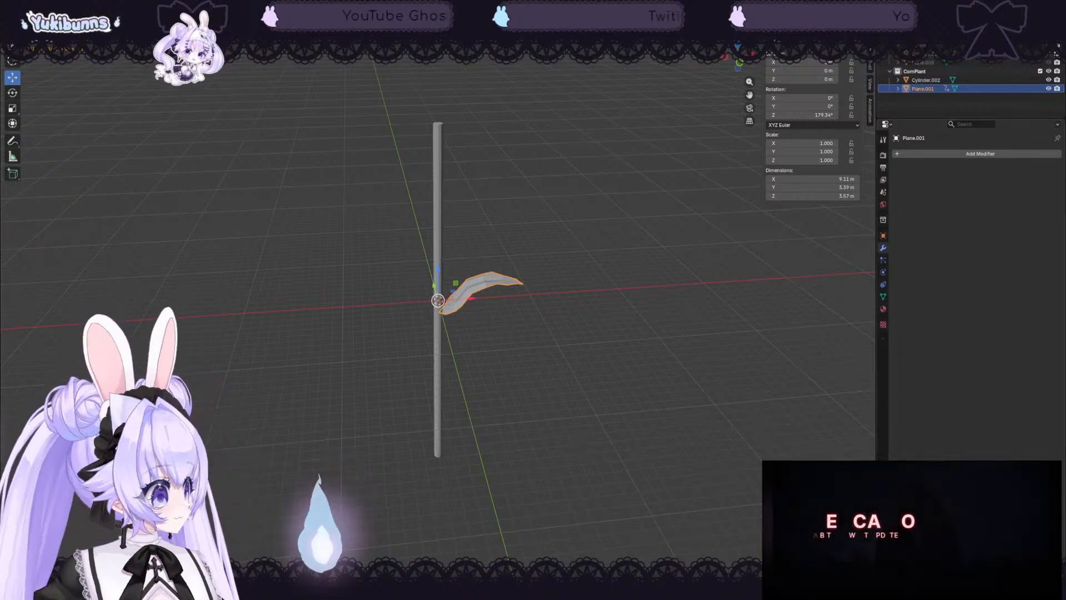
- Search the modifiers for "ar" and add an Array modifier to the leaf
{"action": "left_click", "coordinate": [905, 156]}
{"action": "left_click", "coordinate": [884, 136]}
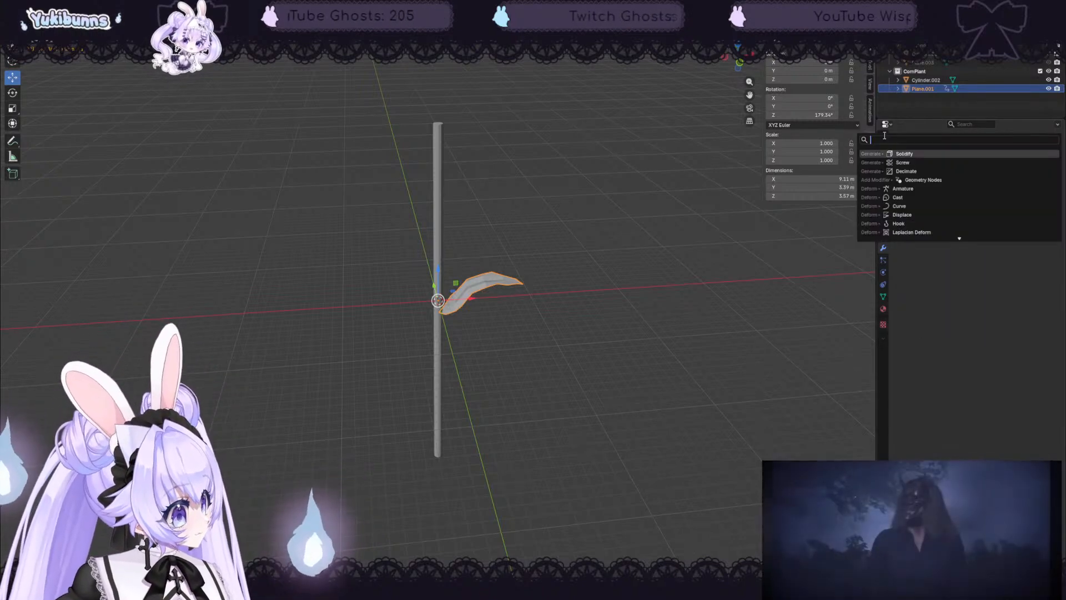
{"action": "type", "text": "ar"}
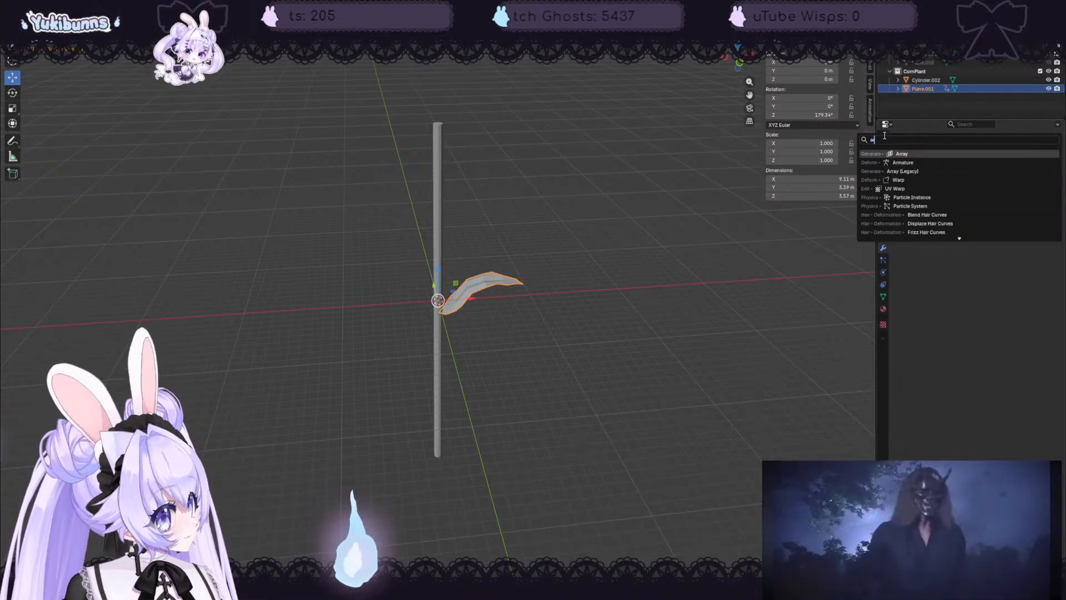
{"action": "left_click", "coordinate": [918, 152]}
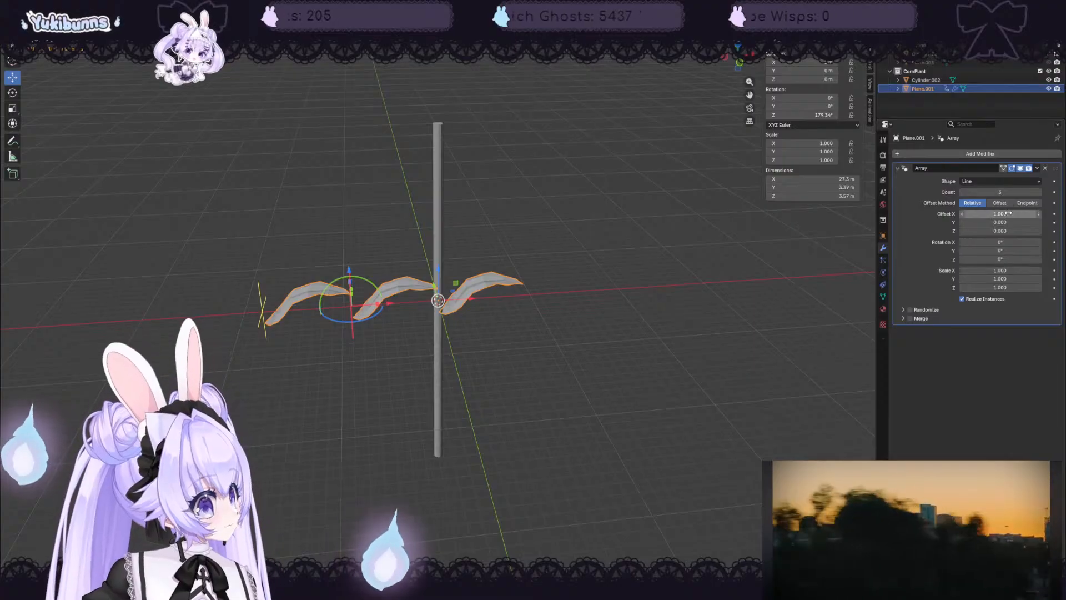
- Try an X rotation of about -8.24° on the leaf array and undo it
{"action": "left_click_drag", "start_coordinate": [1000, 242], "coordinate": [994, 240]}
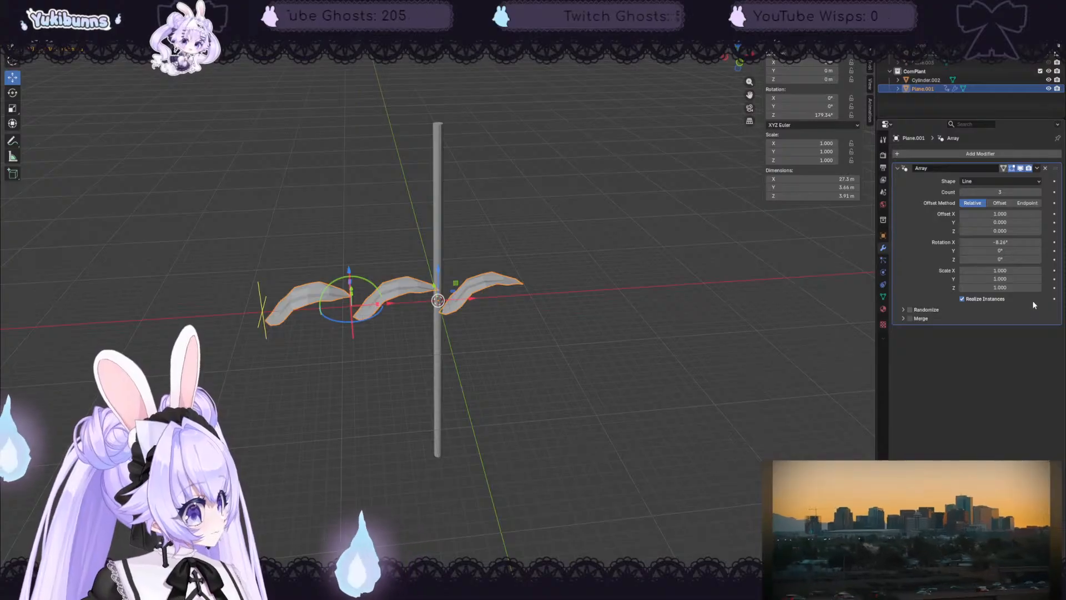
{"action": "key", "text": "ctrl+z"}
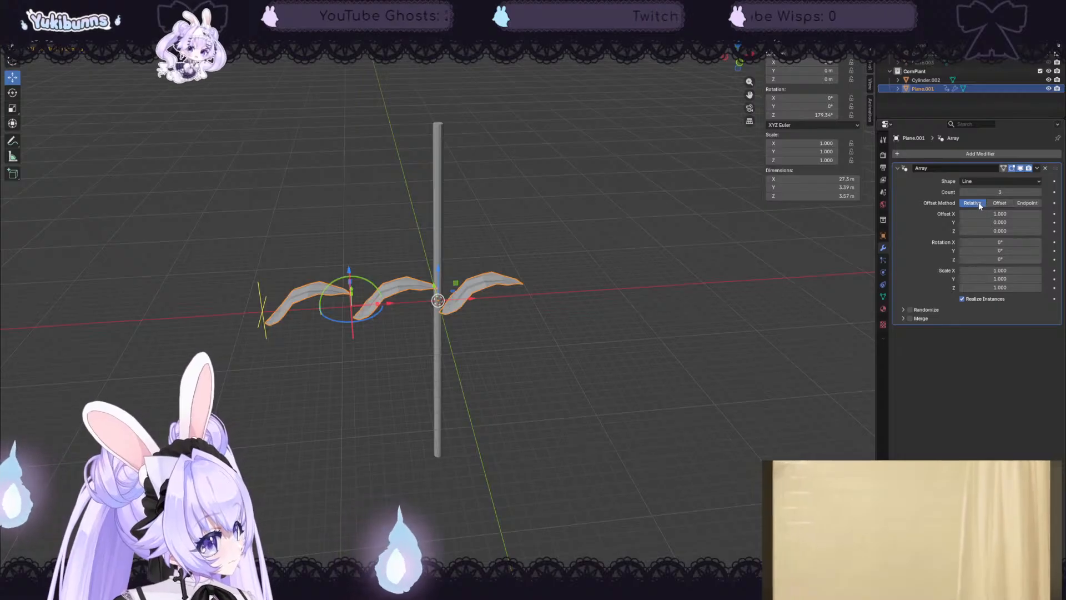
- Set the leaf array's offset method to Endpoint and its Z translation to 14 m
{"action": "left_click", "coordinate": [999, 203]}
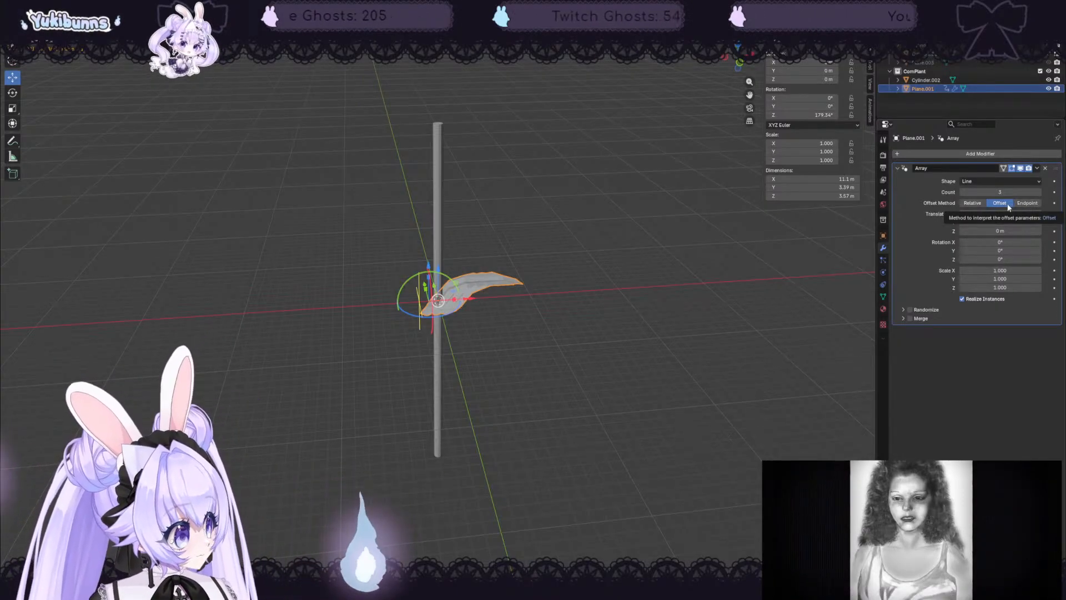
{"action": "left_click", "coordinate": [1026, 204]}
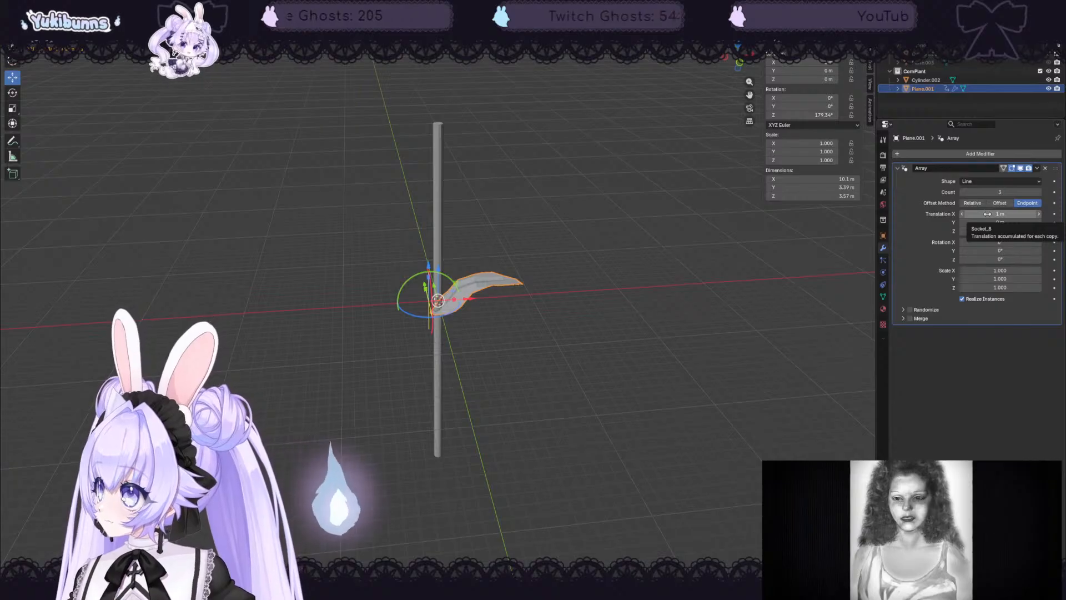
{"action": "left_click_drag", "start_coordinate": [986, 233], "coordinate": [1041, 233]}
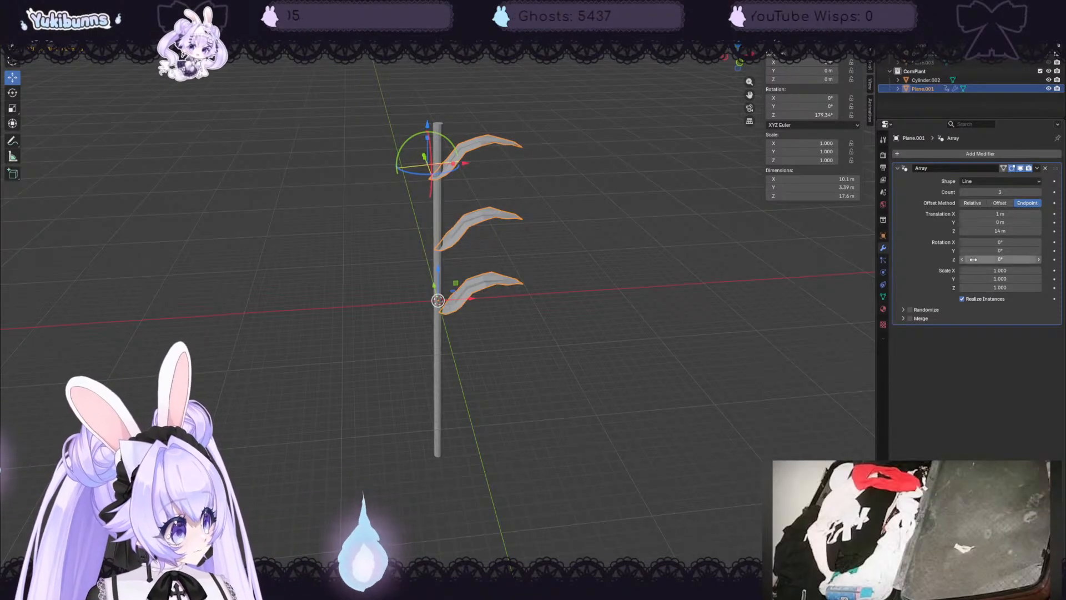
- Set the leaf array's Z rotation to 70.1° and its count to 4
{"action": "left_click_drag", "start_coordinate": [973, 259], "coordinate": [951, 256]}
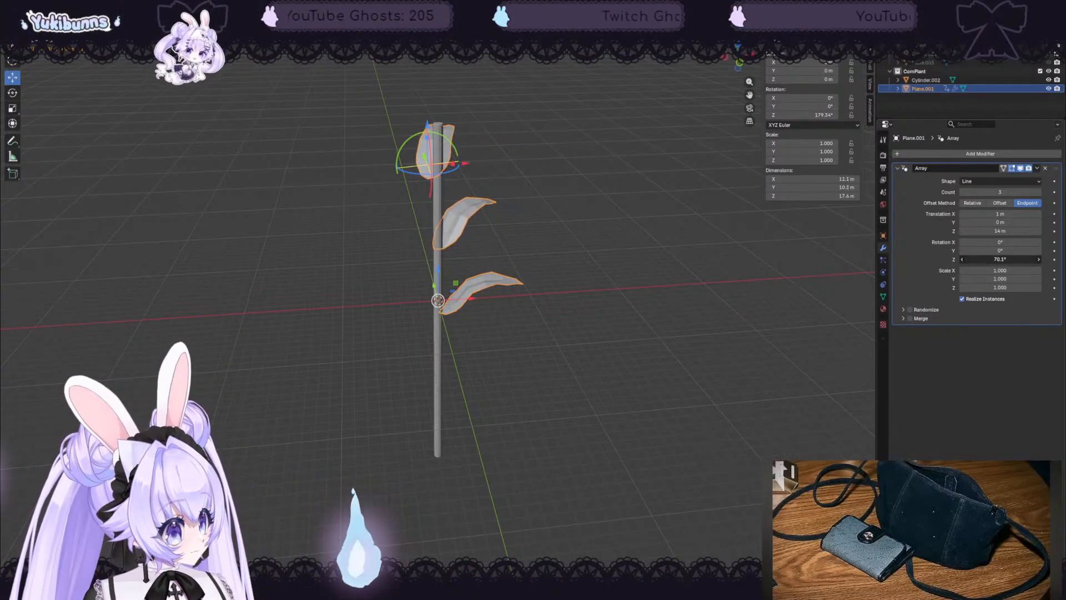
{"action": "left_click", "coordinate": [1039, 192]}
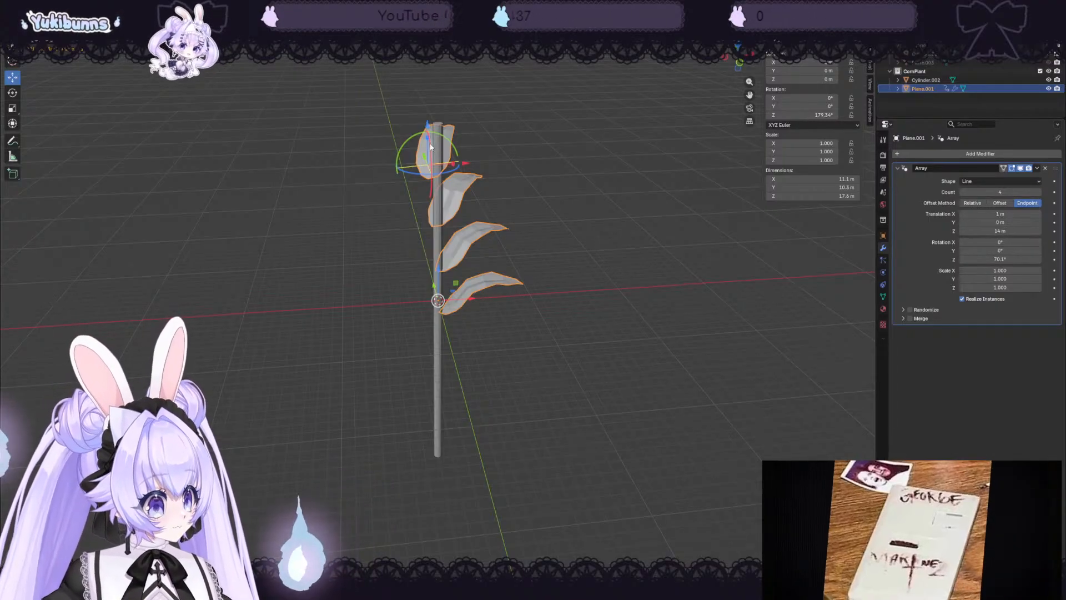
- Try moving the array's end point down the stem in the viewport and undo the move
{"action": "middle_click_drag", "start_coordinate": [538, 185], "coordinate": [604, 193]}
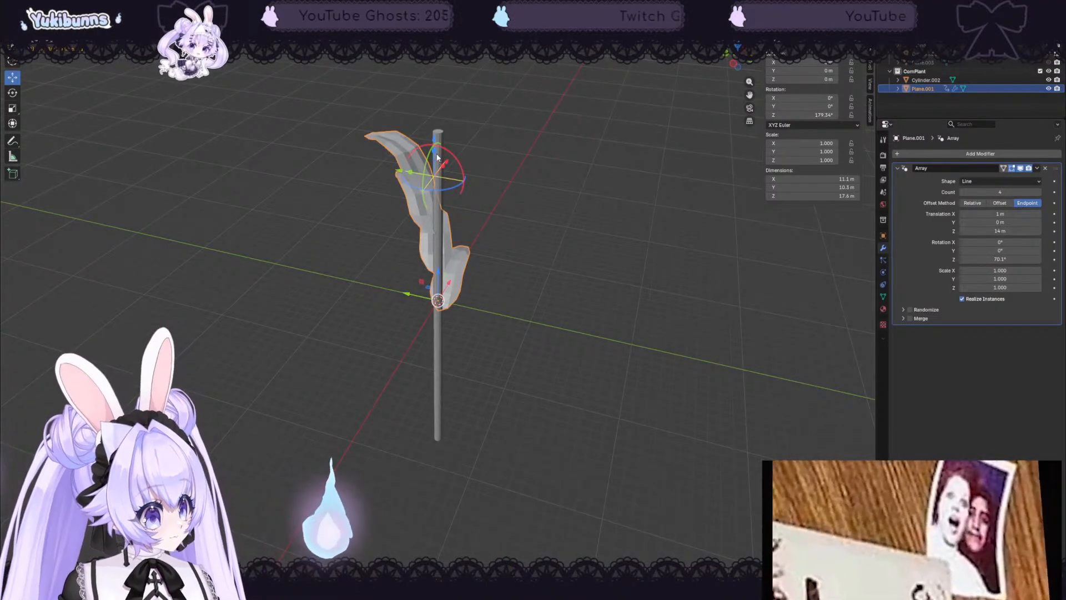
{"action": "left_click_drag", "start_coordinate": [435, 151], "coordinate": [460, 311]}
{"action": "middle_click_drag", "start_coordinate": [460, 311], "coordinate": [530, 278]}
{"action": "key", "text": "ctrl+z"}
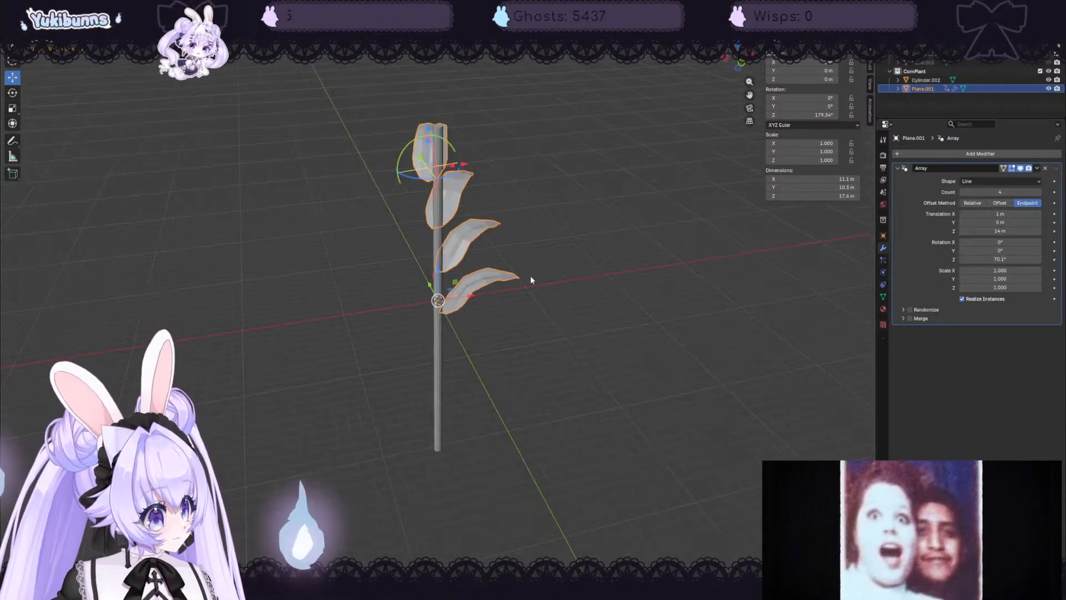
- Raise the array's end point along the stem to a Z translation of about 18.4 m
{"action": "middle_click_drag", "start_coordinate": [459, 227], "coordinate": [555, 213]}
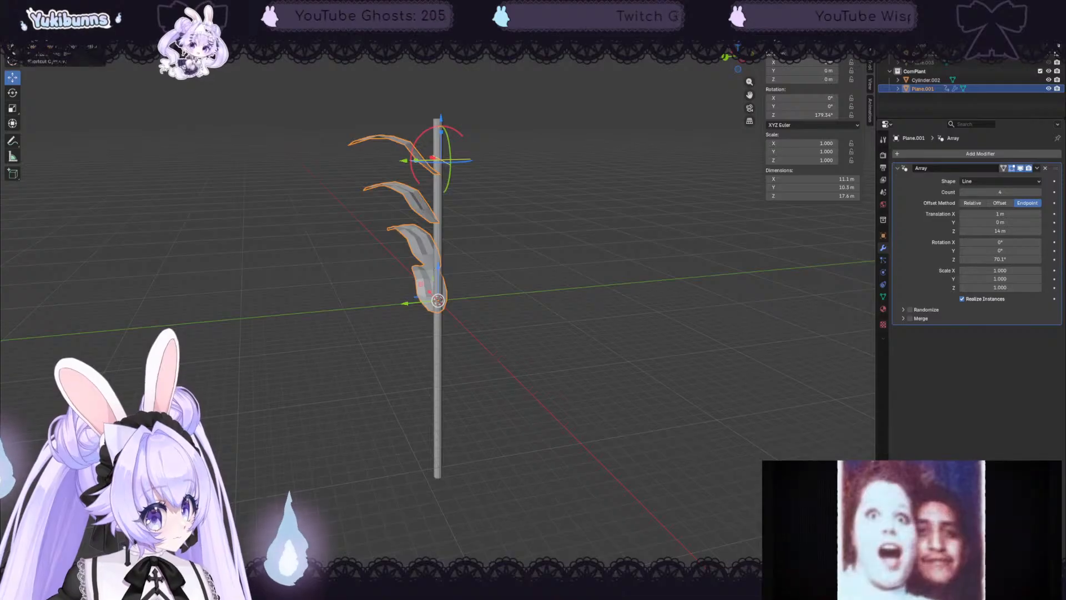
{"action": "middle_click_drag", "start_coordinate": [521, 232], "coordinate": [610, 265]}
{"action": "left_click_drag", "start_coordinate": [449, 128], "coordinate": [447, 92]}
{"action": "middle_click_drag", "start_coordinate": [574, 241], "coordinate": [517, 234]}
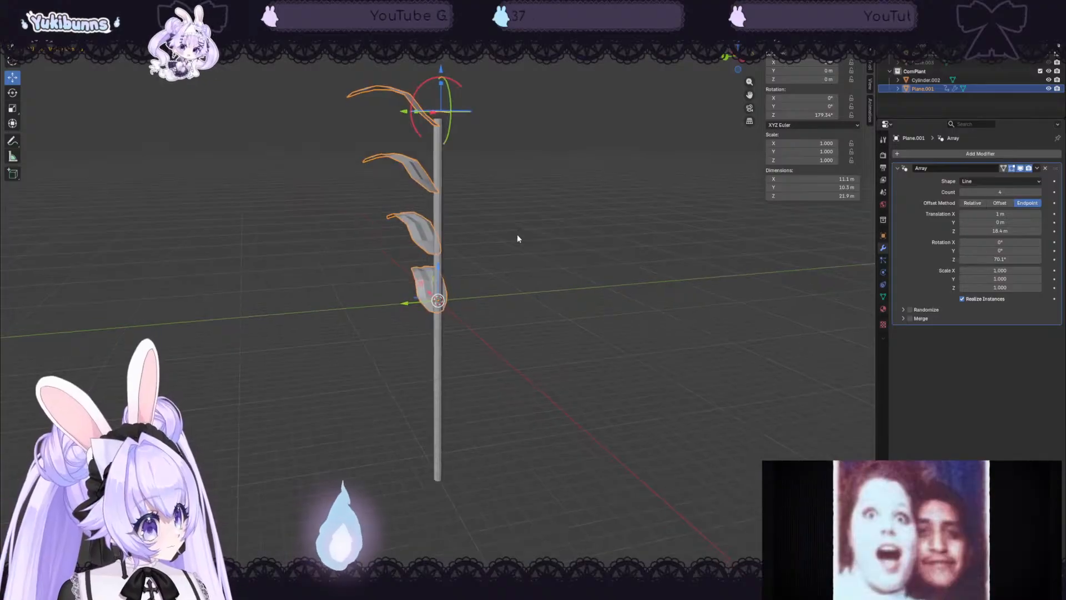
- Undo the leaf array's endpoint translation, Z rotation and count changes
{"action": "key", "text": "ctrl+z"}
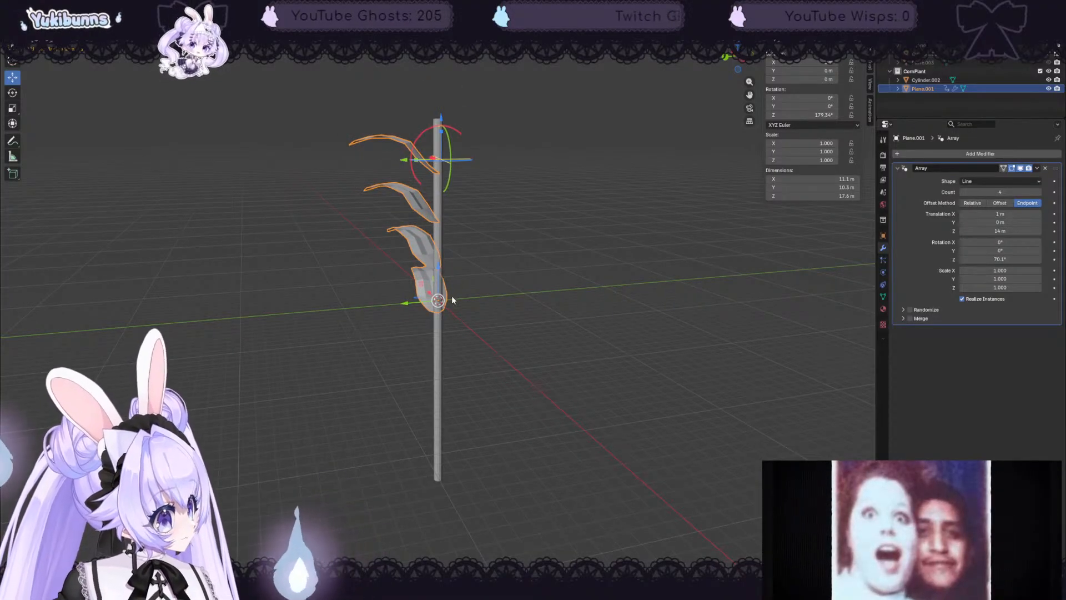
{"action": "key", "text": "ctrl+z"}
{"action": "key", "text": "ctrl+z"}
{"action": "key", "text": "ctrl+z"}
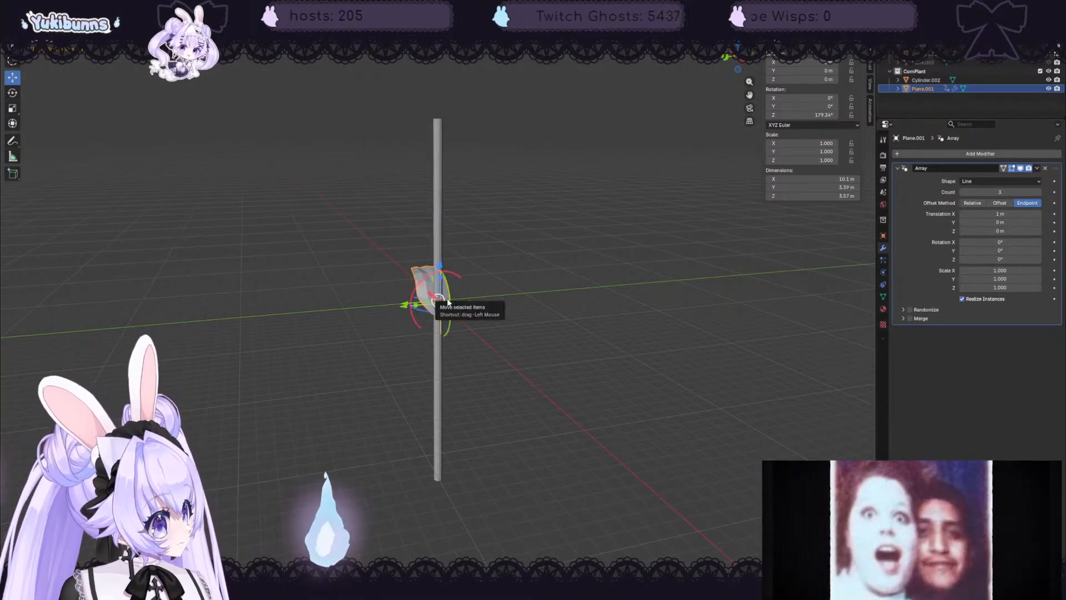
- Try moving the array's end point vertically along the stem in the viewport and undo the move
{"action": "middle_click_drag", "start_coordinate": [447, 287], "coordinate": [490, 262]}
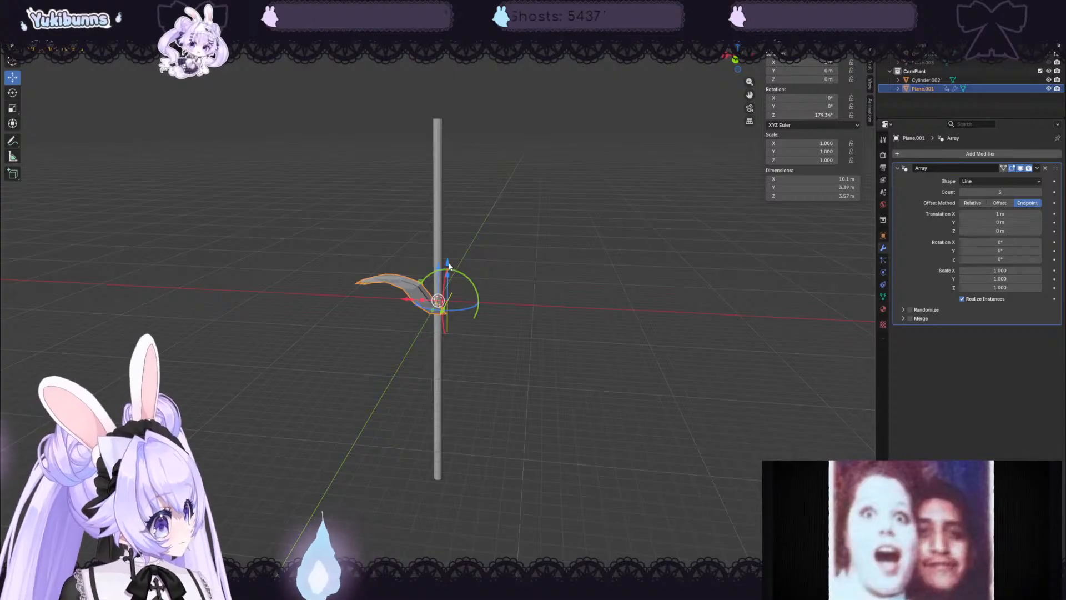
{"action": "left_click_drag", "start_coordinate": [449, 265], "coordinate": [445, 294]}
{"action": "key", "text": "ctrl+z"}
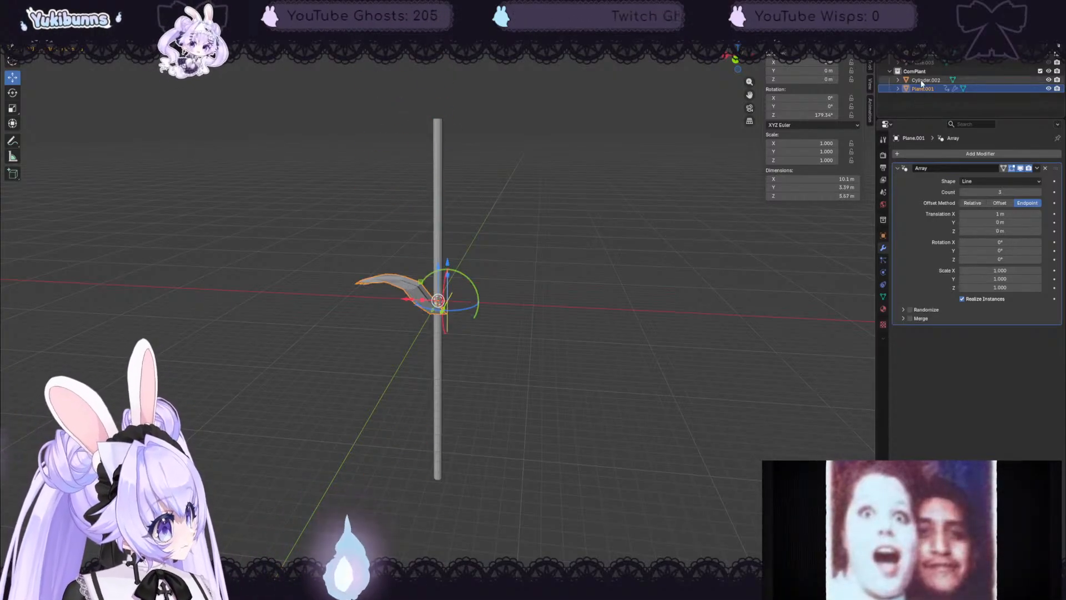
- Remove the leaf's Array modifier and move the leaf down to the stem's base, at a Z location of about -18.3 m
{"action": "left_click", "coordinate": [1046, 168]}
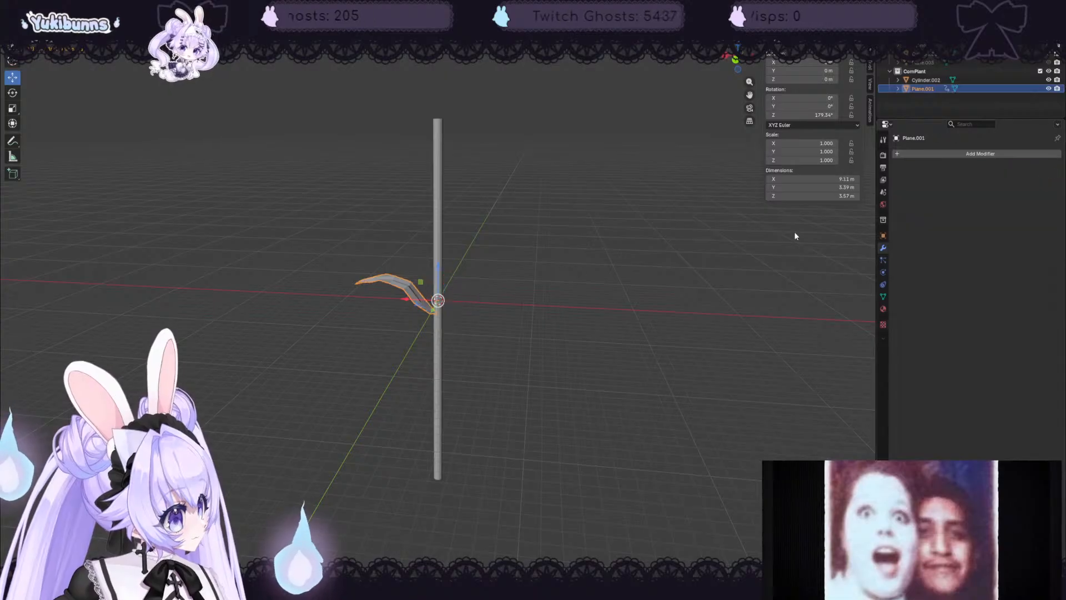
{"action": "left_click_drag", "start_coordinate": [439, 279], "coordinate": [424, 442]}
{"action": "mouse_move", "coordinate": [424, 441]}
{"action": "middle_mouse_down"}
{"action": "mouse_move", "coordinate": [464, 451]}
{"action": "mouse_move", "coordinate": [411, 445]}
{"action": "middle_mouse_up"}
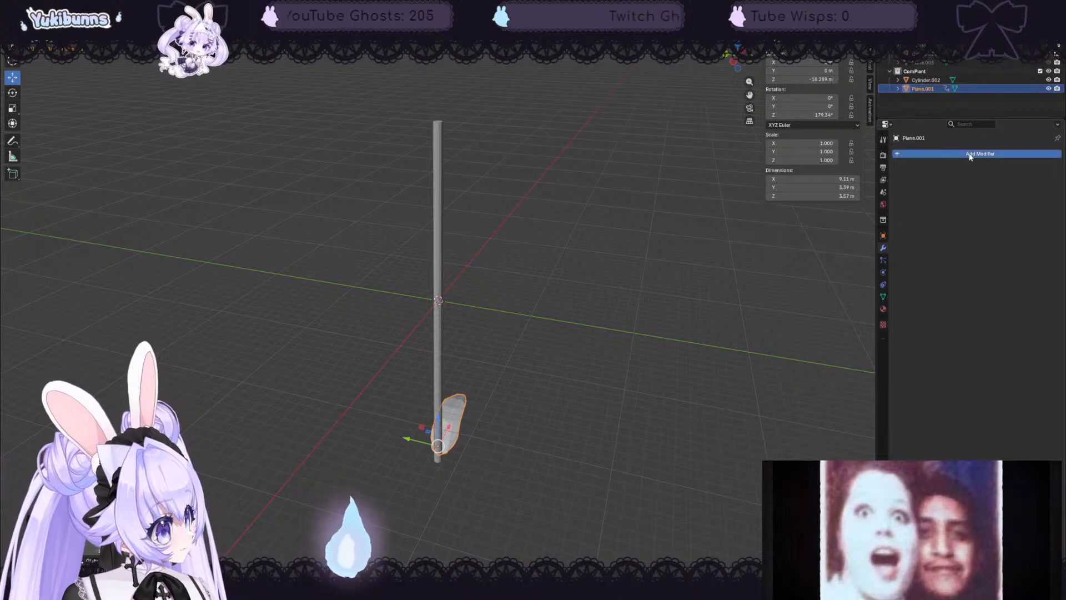
- Add a new Array modifier to the leaf at the stem's base
{"action": "left_click", "coordinate": [953, 153]}
{"action": "left_click", "coordinate": [943, 152]}
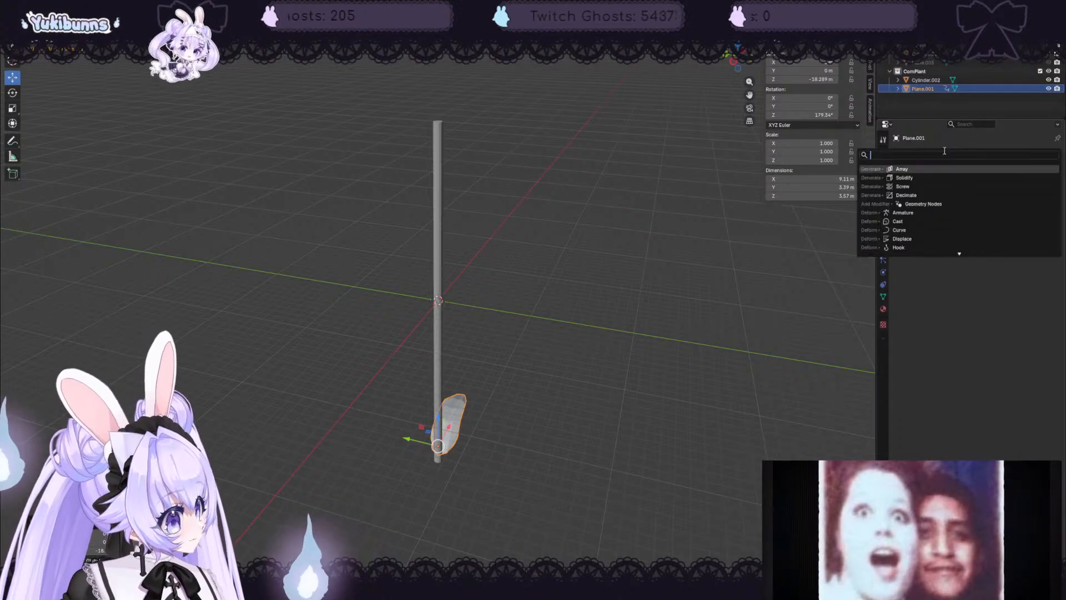
{"action": "left_click", "coordinate": [923, 170]}
{"action": "middle_click_drag", "start_coordinate": [649, 263], "coordinate": [587, 275]}
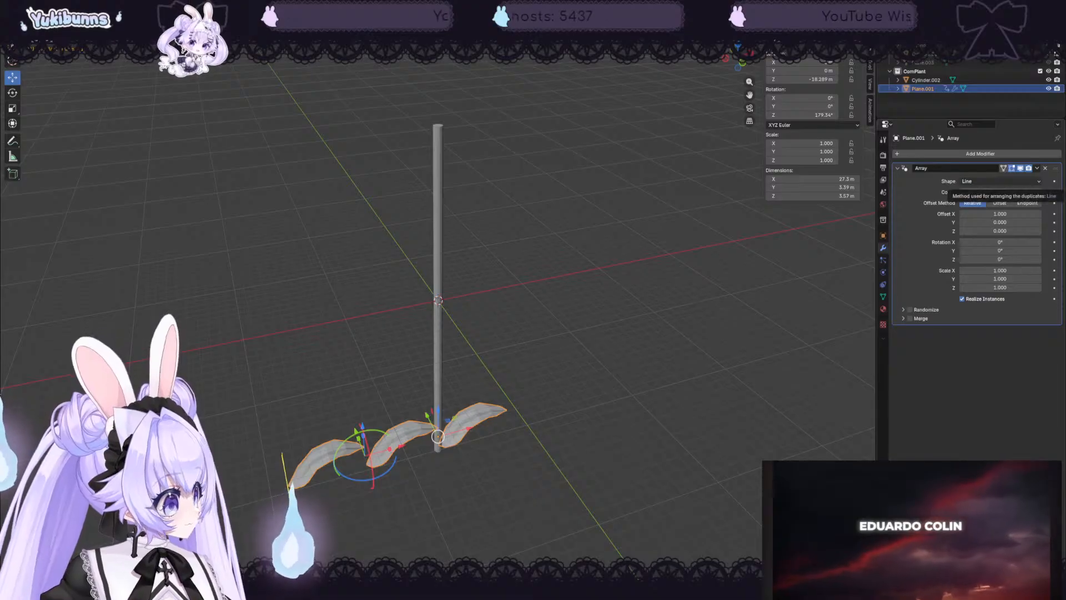
- Try the Curve and Transform shapes for the leaf array and return it to Line
{"action": "left_click", "coordinate": [1001, 181]}
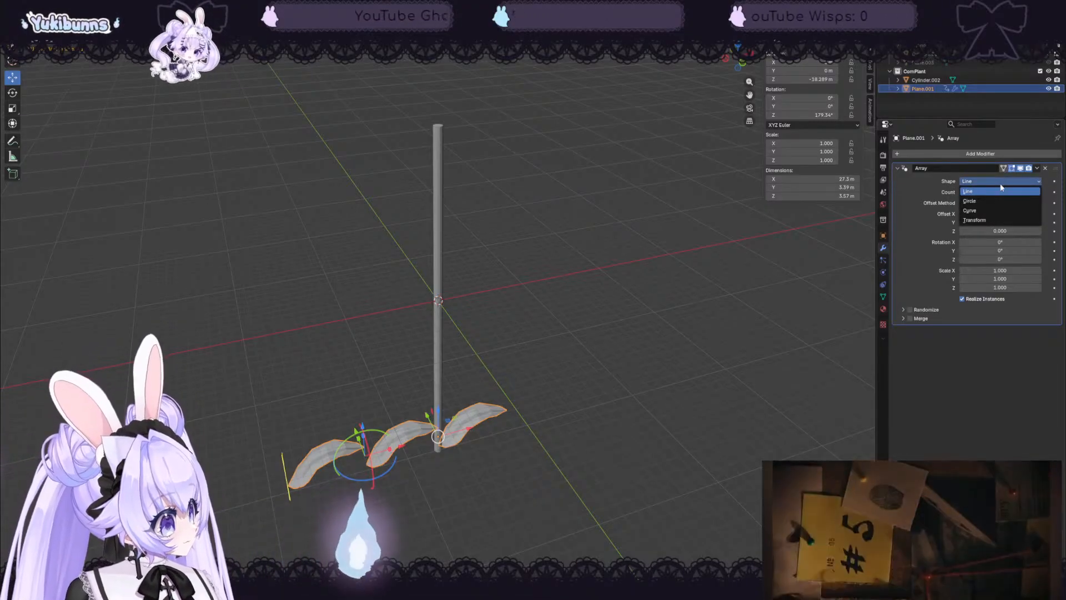
{"action": "left_click", "coordinate": [993, 210]}
{"action": "left_click", "coordinate": [994, 183]}
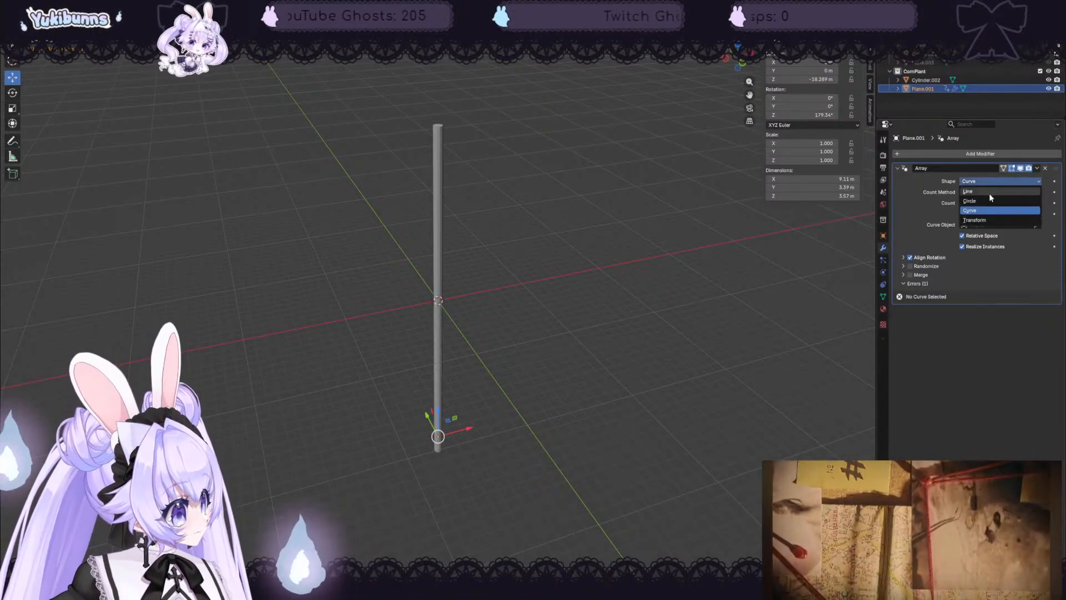
{"action": "left_click", "coordinate": [988, 220]}
{"action": "left_click", "coordinate": [984, 183]}
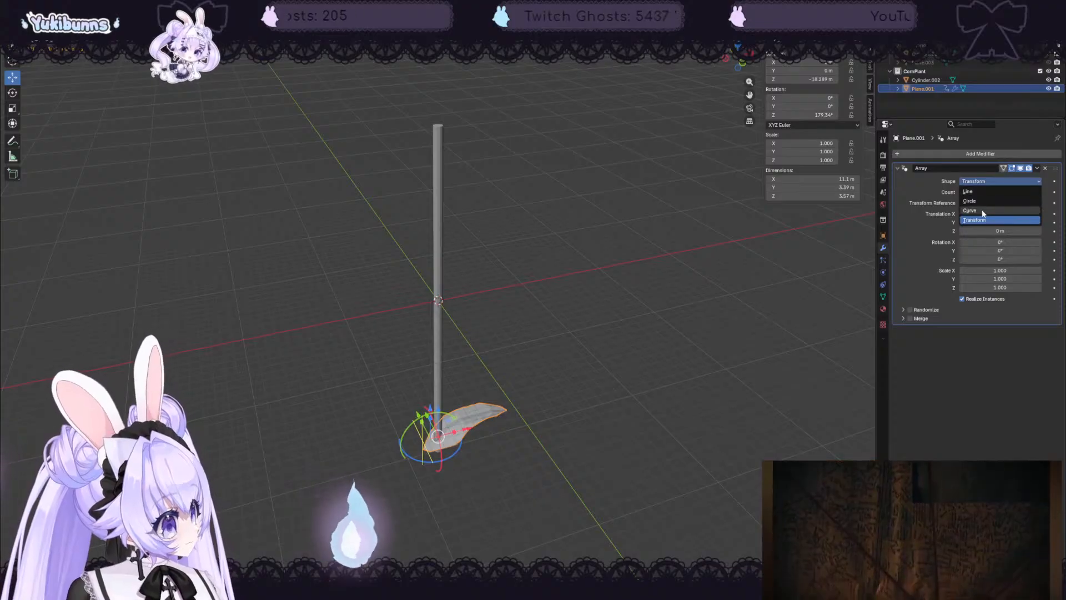
{"action": "left_click", "coordinate": [985, 192]}
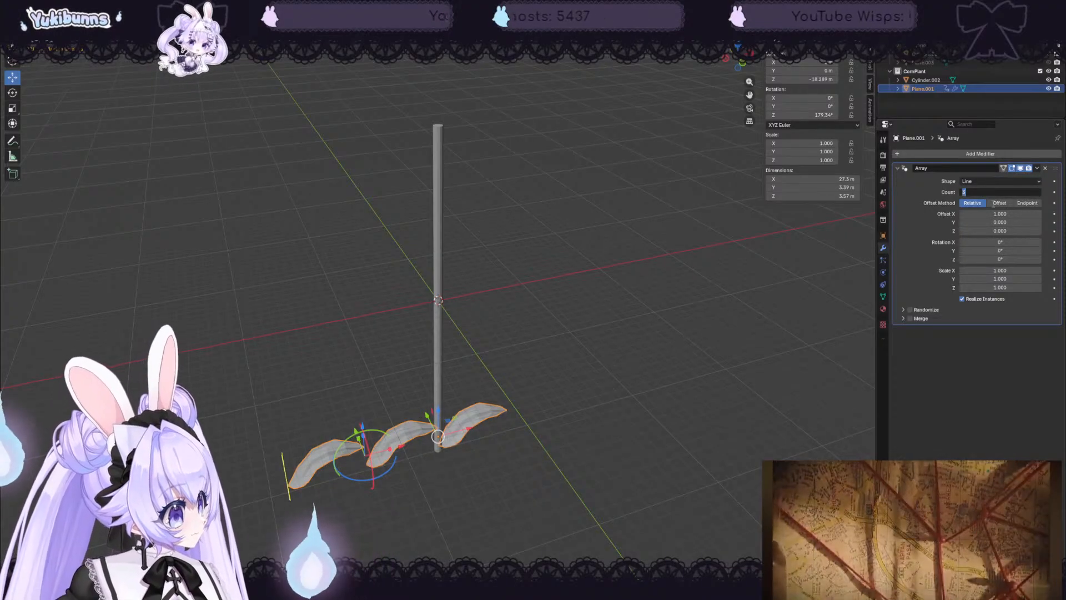
- Set the array's offset method to Offset, with a Z translation of about 6.91 m and a Z rotation of 117°
{"action": "left_click", "coordinate": [999, 203]}
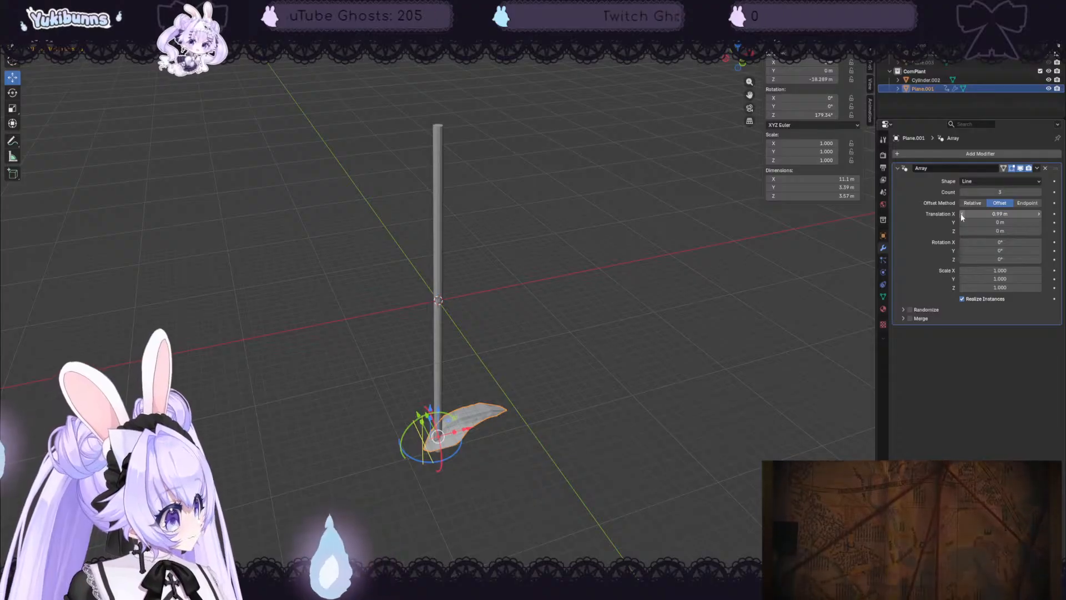
{"action": "left_click", "coordinate": [962, 214]}
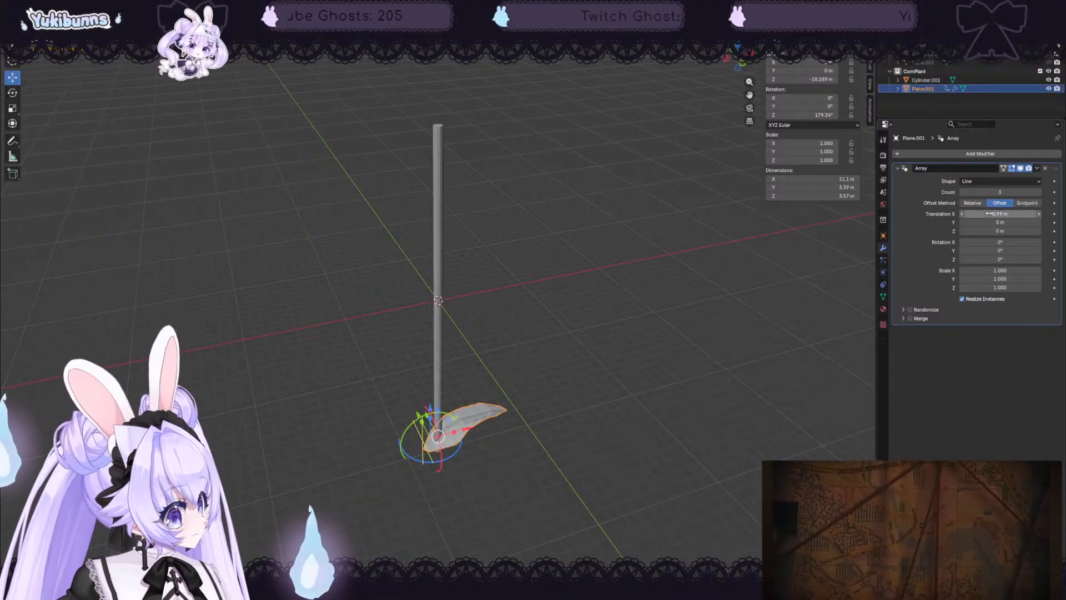
{"action": "left_click", "coordinate": [1038, 215]}
{"action": "left_click", "coordinate": [1009, 231]}
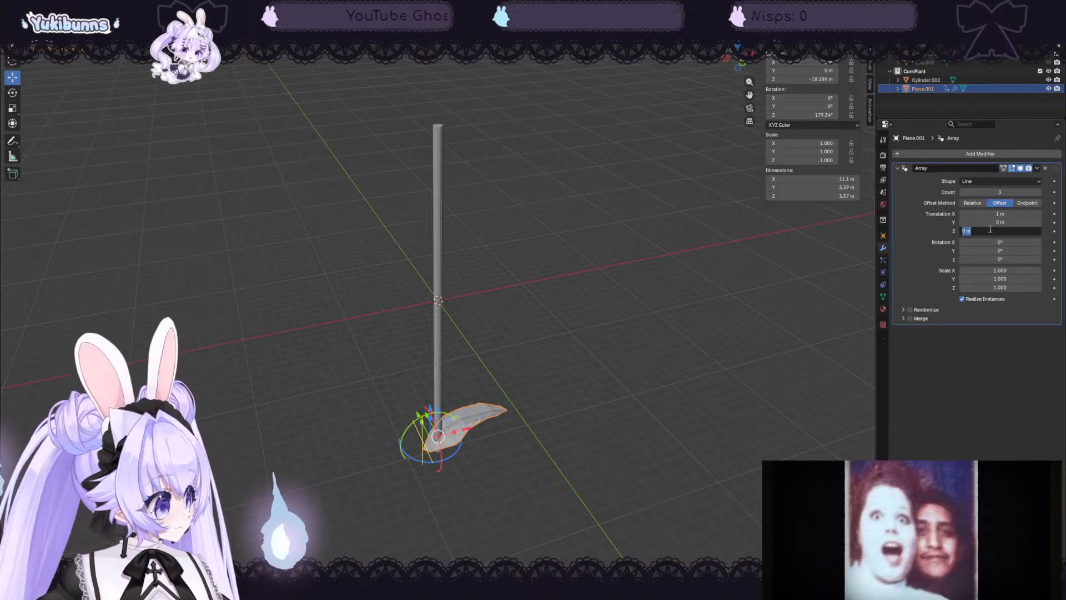
{"action": "left_click", "coordinate": [926, 232]}
{"action": "left_click_drag", "start_coordinate": [999, 231], "coordinate": [1064, 259]}
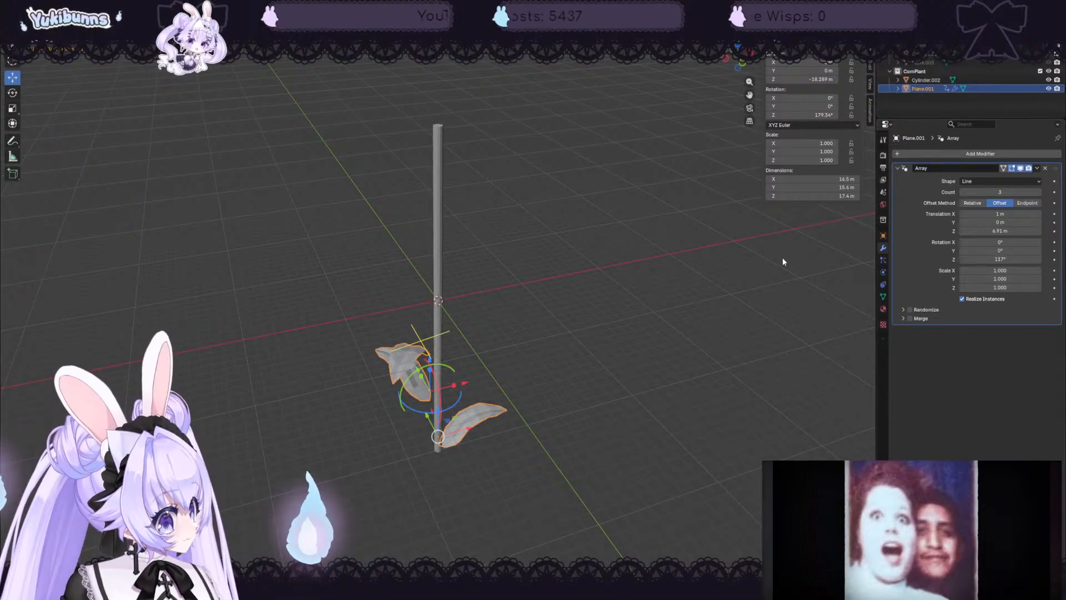
- Set the array's Z translation to 8.72 m, X translation to -0.09 m and count to 5
{"action": "mouse_move", "coordinate": [993, 231]}
{"action": "left_mouse_down"}
{"action": "mouse_move", "coordinate": [1011, 231]}
{"action": "mouse_move", "coordinate": [997, 213]}
{"action": "left_mouse_up"}
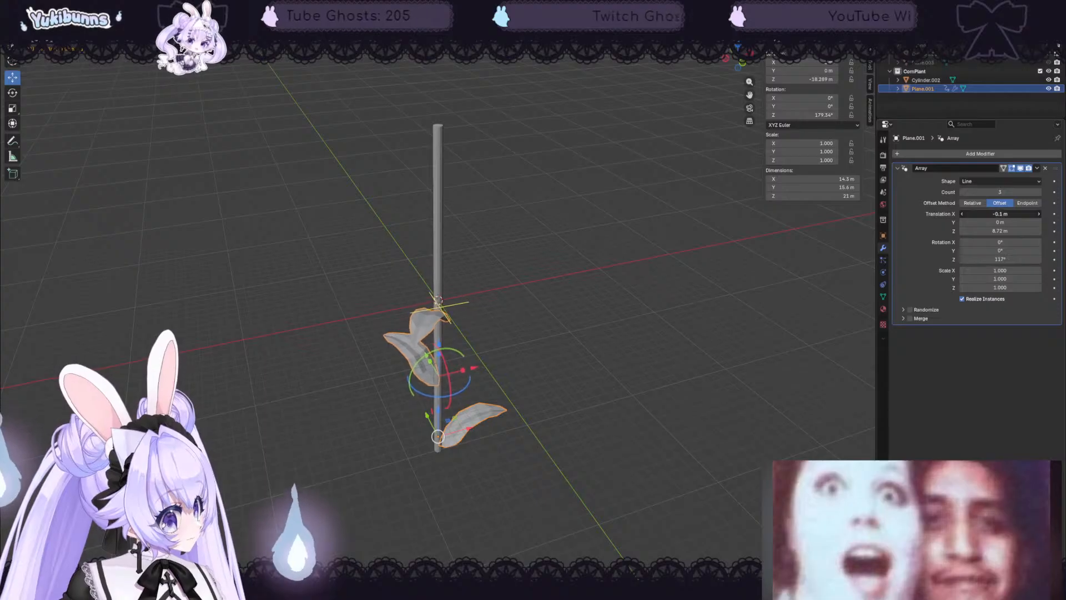
{"action": "middle_click_drag", "start_coordinate": [614, 354], "coordinate": [498, 337]}
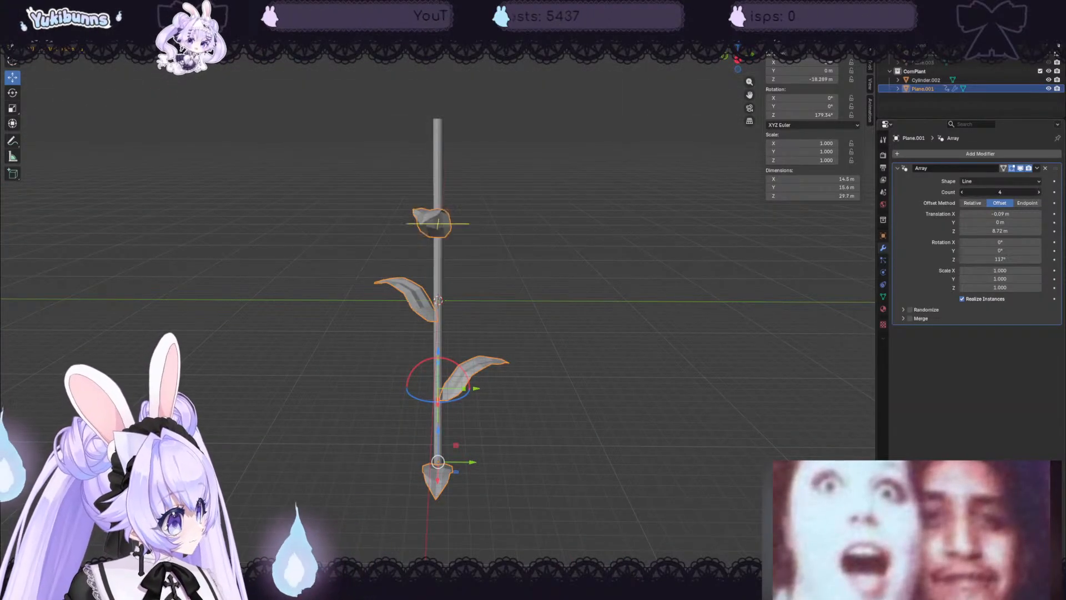
{"action": "left_click_drag", "start_coordinate": [1023, 192], "coordinate": [1037, 192]}
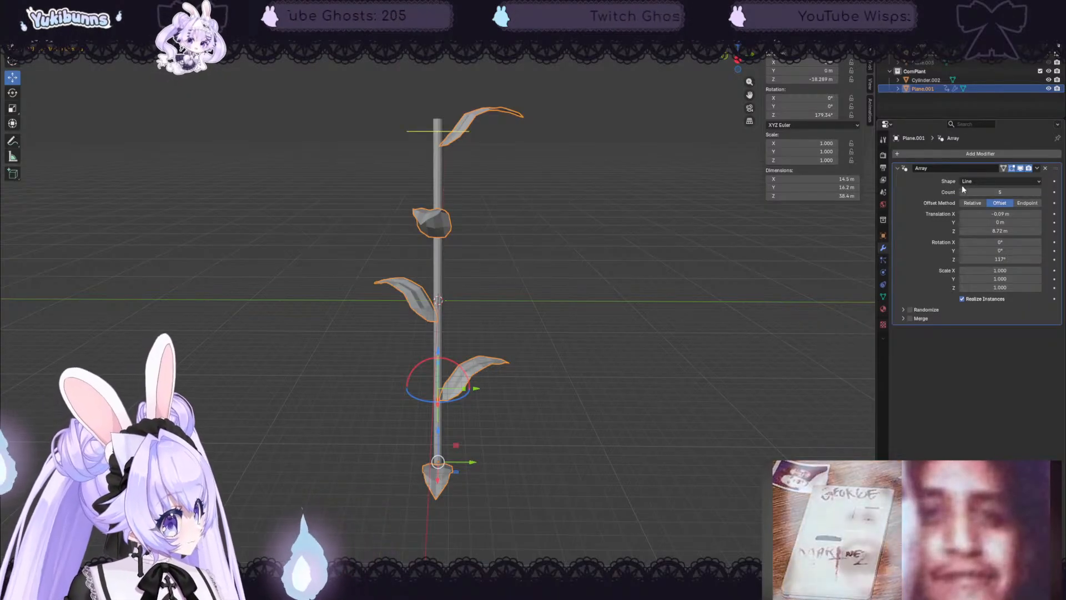
- Try the Circle shape for the leaf array and compare its Distance and Count methods, returning to Count
{"action": "left_click", "coordinate": [979, 182]}
{"action": "left_click", "coordinate": [969, 201]}
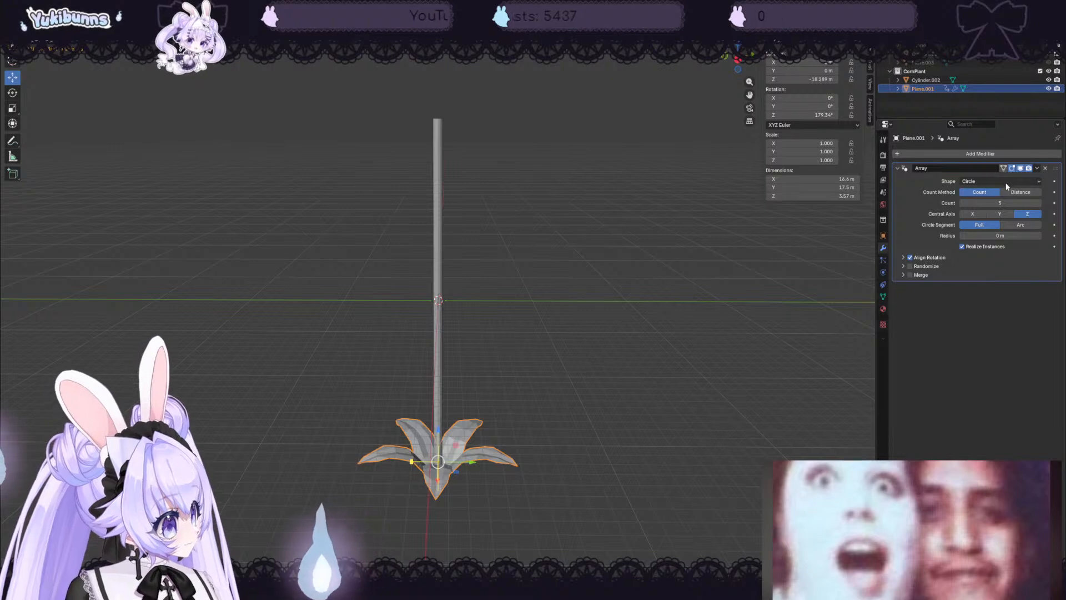
{"action": "left_click", "coordinate": [1020, 192]}
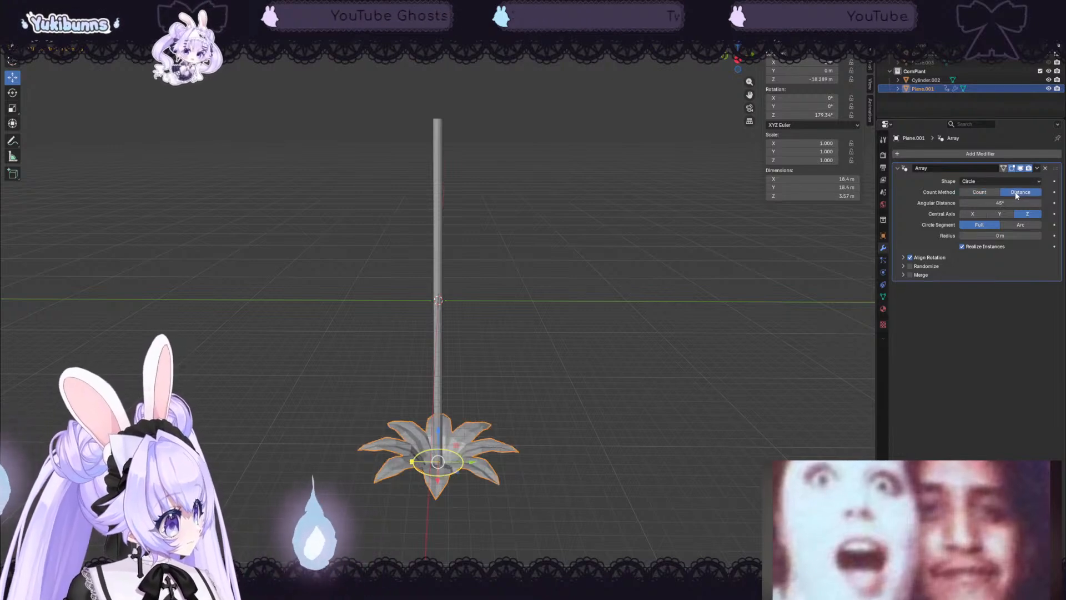
{"action": "left_click", "coordinate": [981, 194]}
{"action": "left_click", "coordinate": [1016, 193]}
{"action": "left_click", "coordinate": [988, 193]}
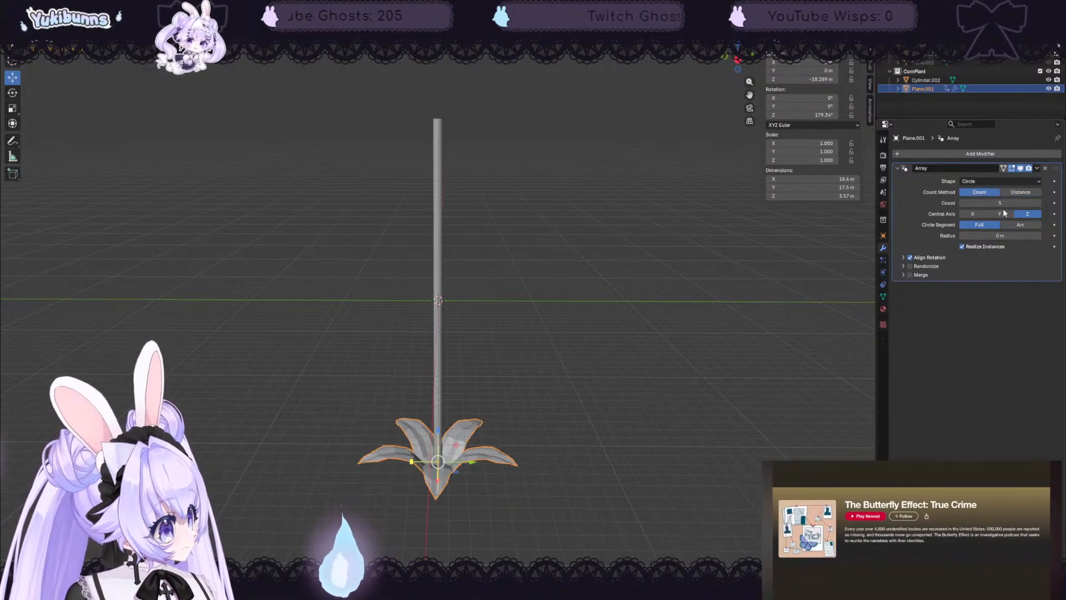
- Try the circular array's Y central axis, Arc segment and radius, restoring the Z axis, Full segment and 0 m radius
{"action": "left_click", "coordinate": [1002, 214]}
{"action": "left_click", "coordinate": [1027, 214]}
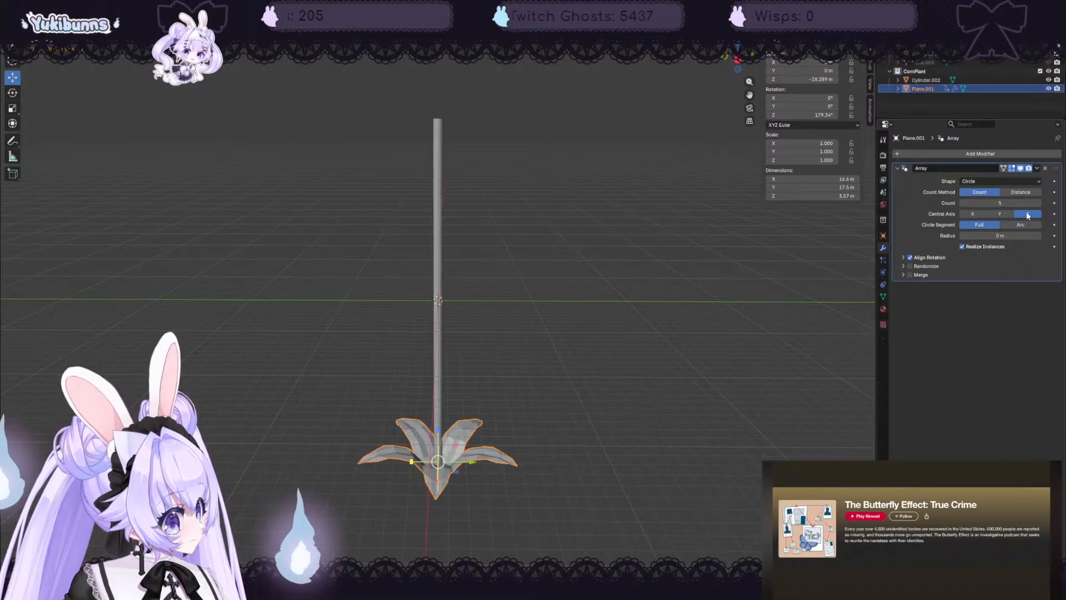
{"action": "left_click", "coordinate": [1021, 225]}
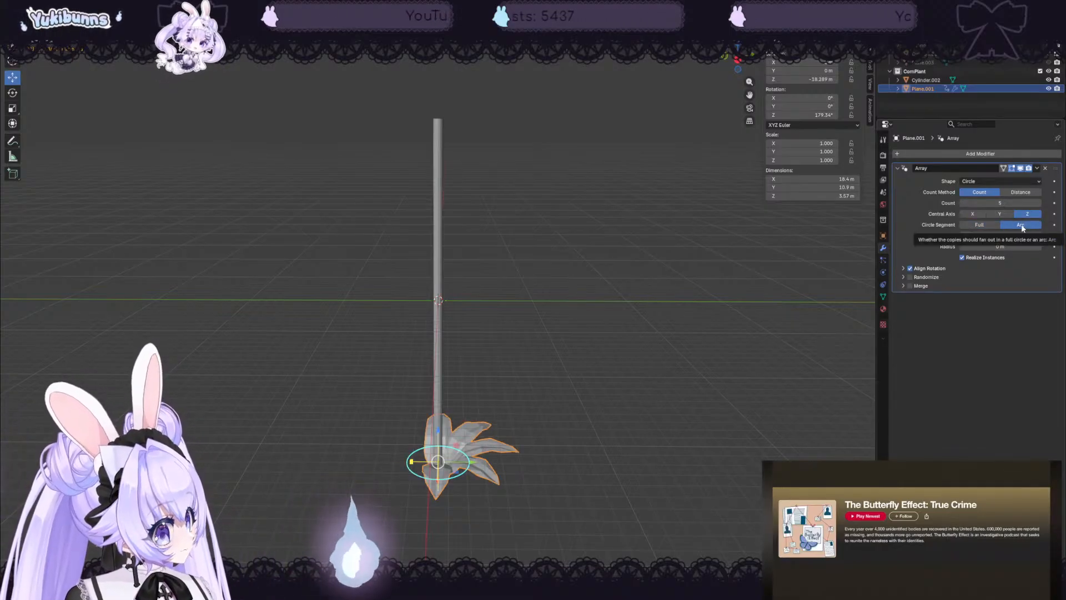
{"action": "left_click", "coordinate": [987, 224]}
{"action": "left_click", "coordinate": [1037, 237]}
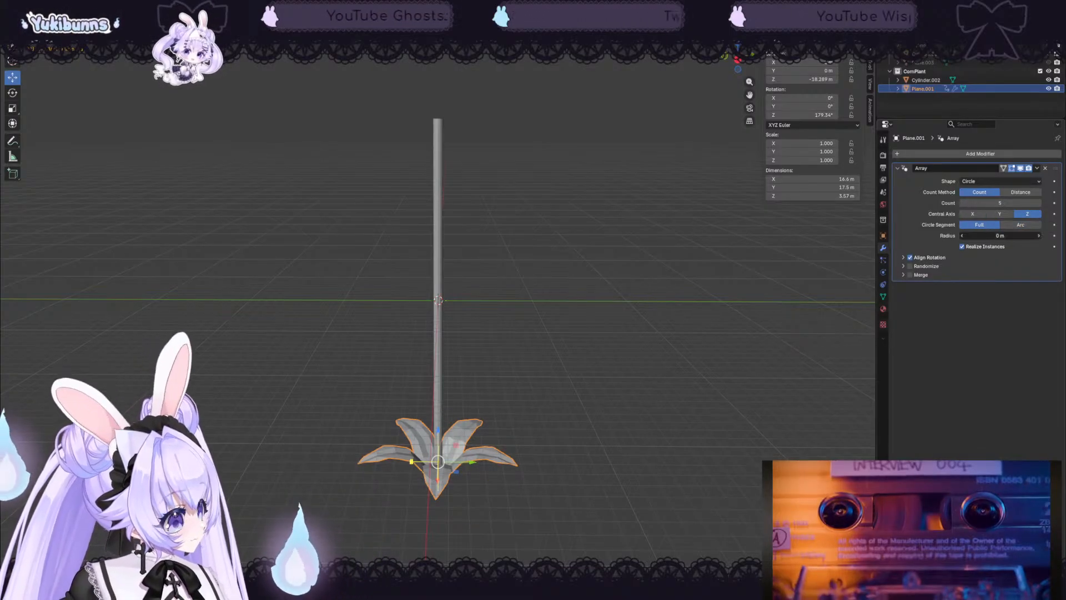
{"action": "left_click", "coordinate": [1037, 236]}
{"action": "mouse_move", "coordinate": [976, 237]}
{"action": "left_mouse_down"}
{"action": "mouse_move", "coordinate": [1014, 237]}
{"action": "mouse_move", "coordinate": [969, 237]}
{"action": "left_mouse_up"}
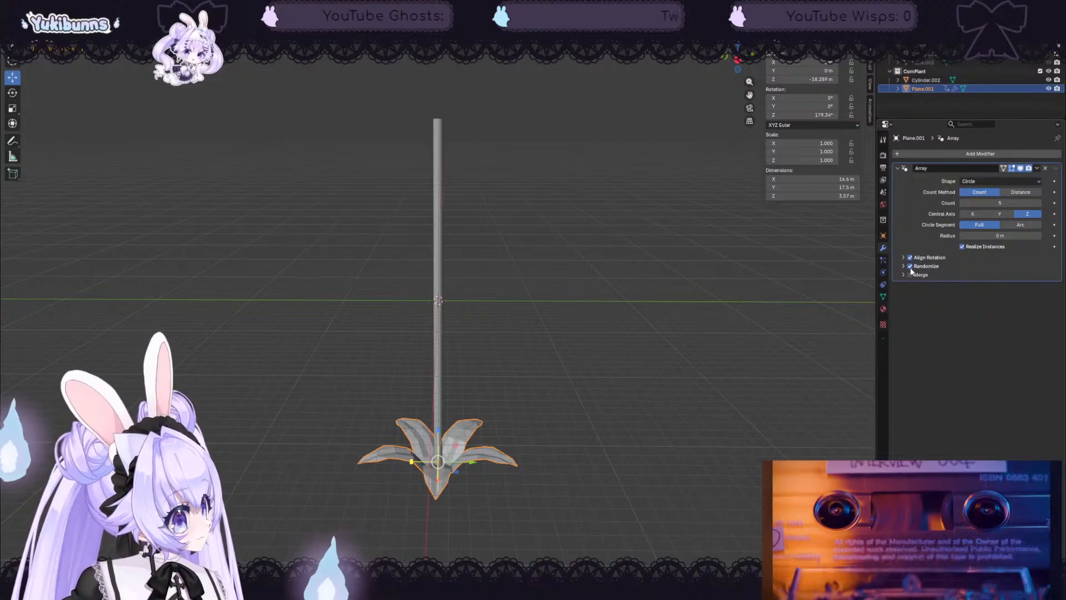
- Try the Curve shape, set the leaf array's shape to Transform, and clear the object selection
{"action": "left_click", "coordinate": [1013, 180]}
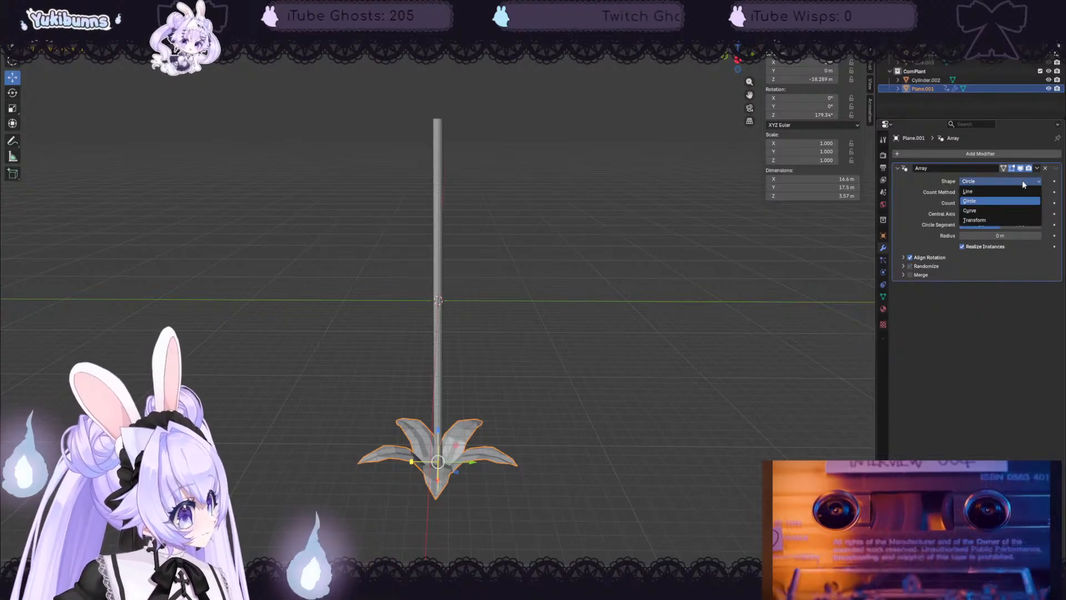
{"action": "left_click", "coordinate": [980, 213]}
{"action": "left_click", "coordinate": [985, 181]}
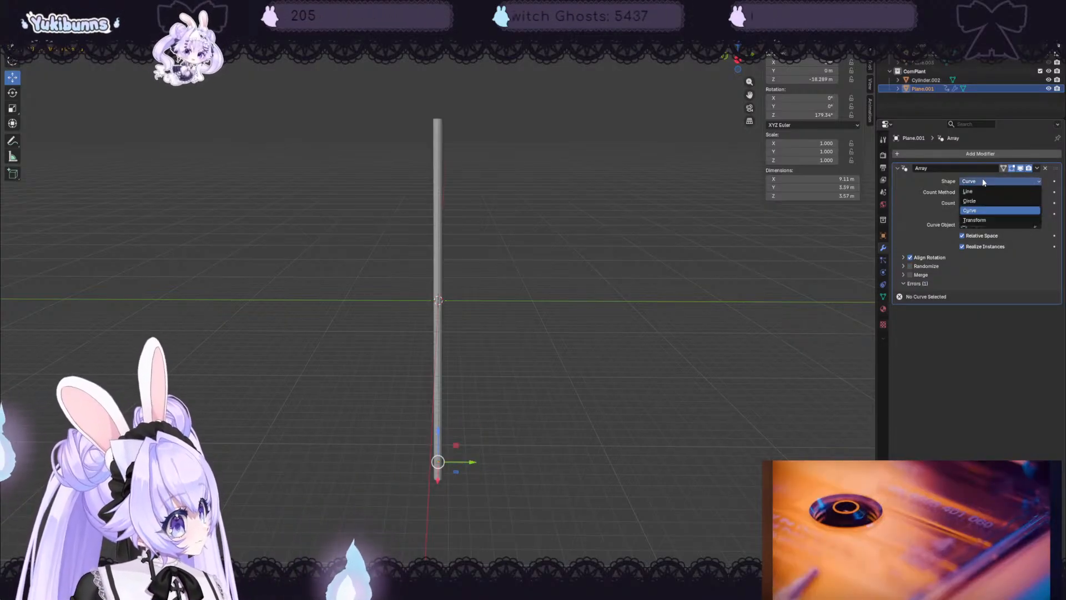
{"action": "left_click", "coordinate": [983, 220]}
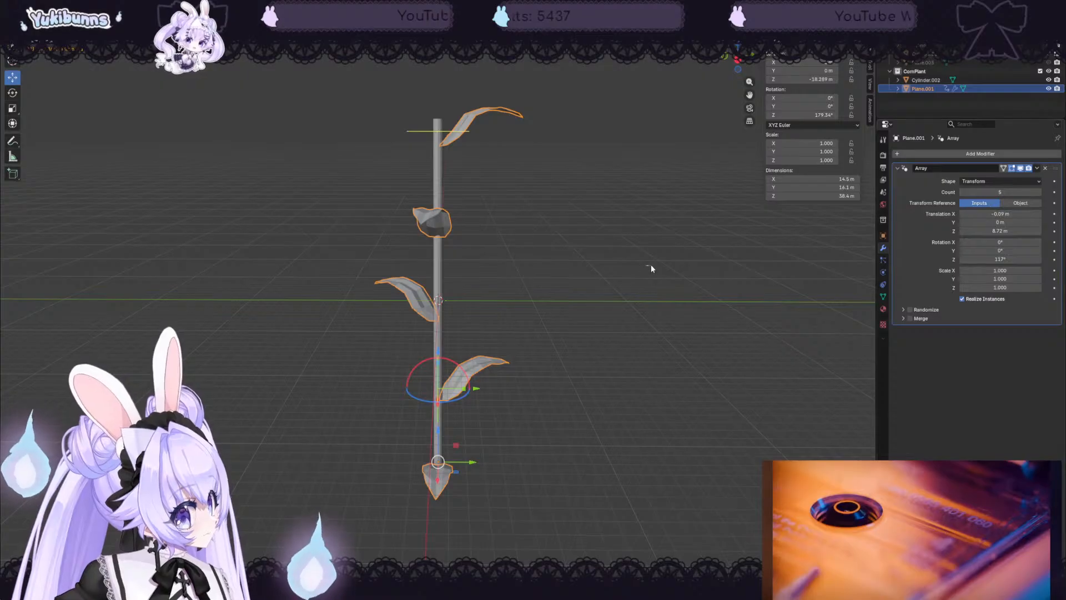
{"action": "left_click_drag", "start_coordinate": [647, 251], "coordinate": [989, 406]}
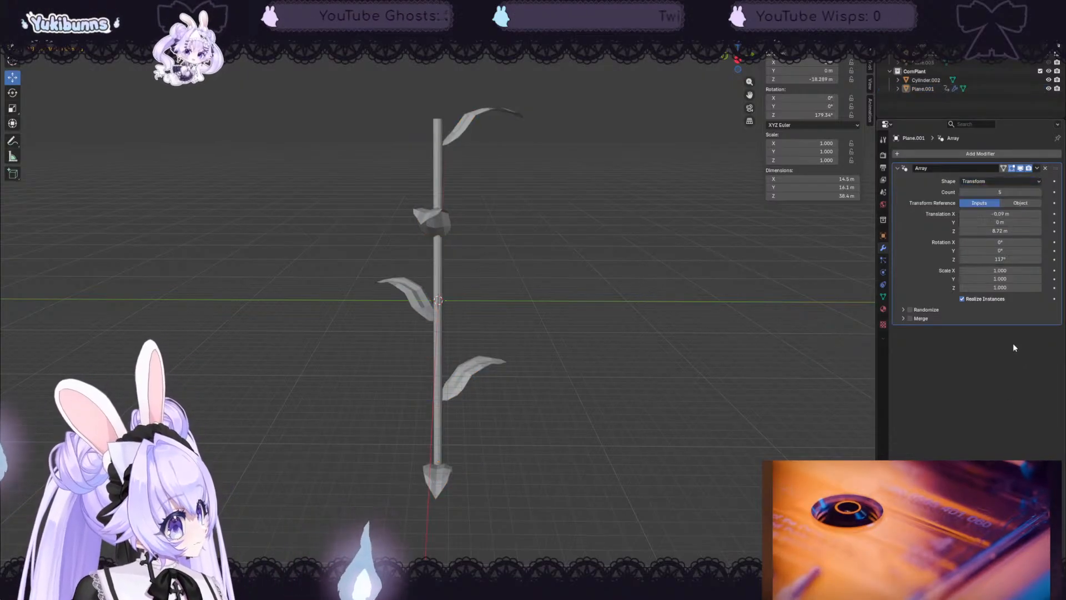
- Try setting the array's X scale to about -1.7 and undo the change
{"action": "left_click_drag", "start_coordinate": [994, 270], "coordinate": [1000, 271]}
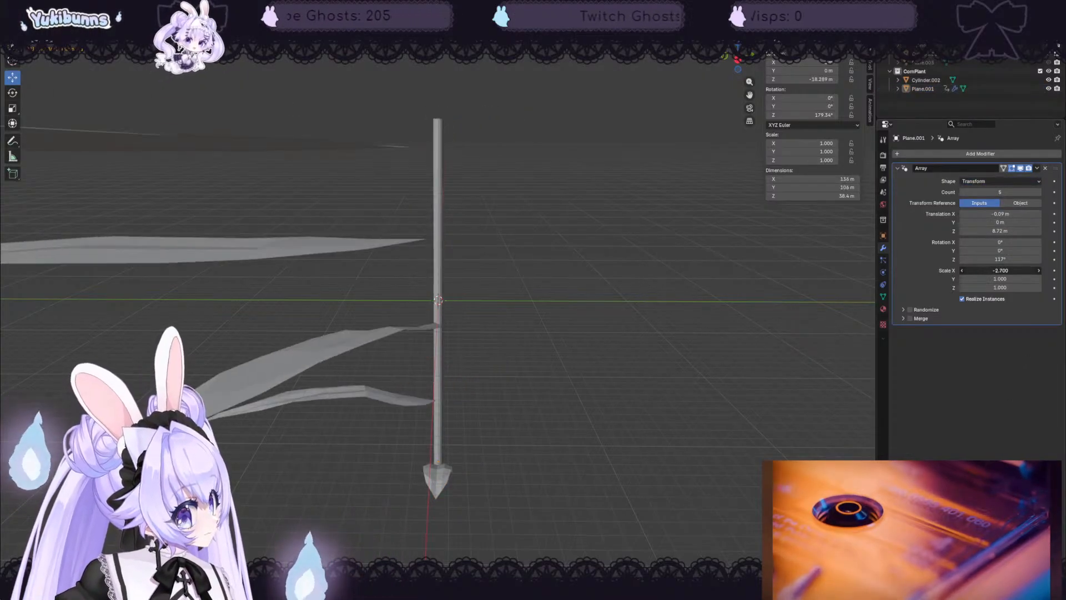
{"action": "key", "text": "ctrl+z"}
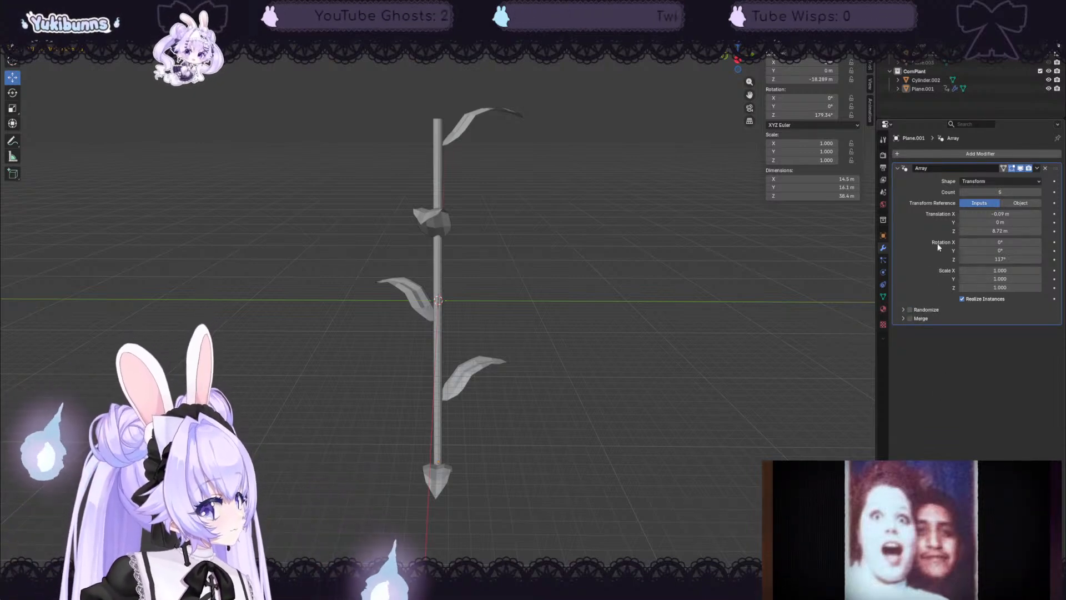
- Try the Object transform reference for the leaf array, and set the array's shape to Line
{"action": "left_click", "coordinate": [1020, 203]}
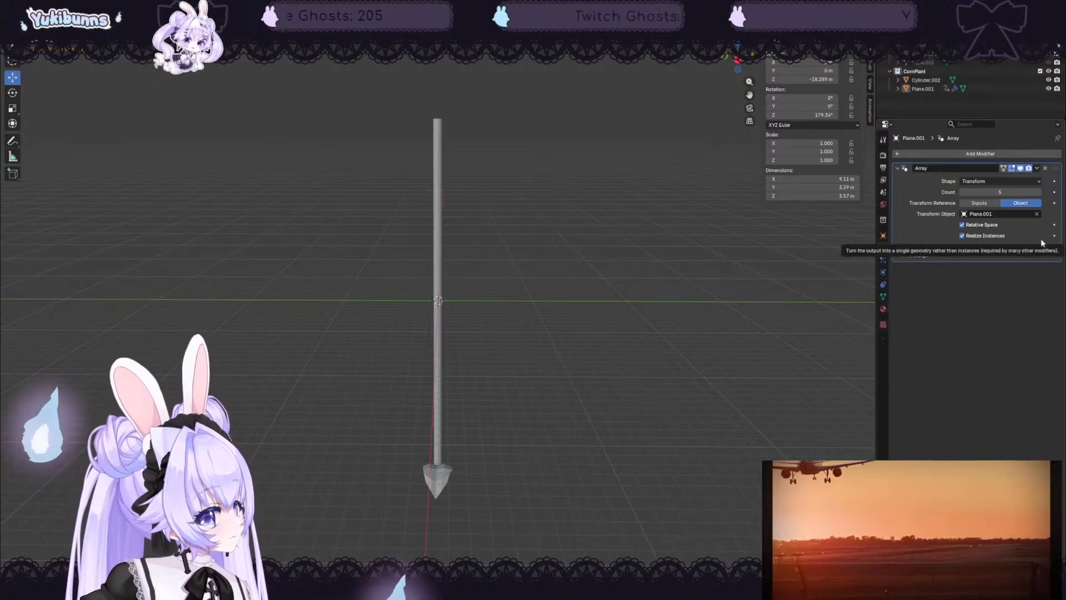
{"action": "left_click", "coordinate": [1041, 238]}
{"action": "left_click", "coordinate": [1047, 239]}
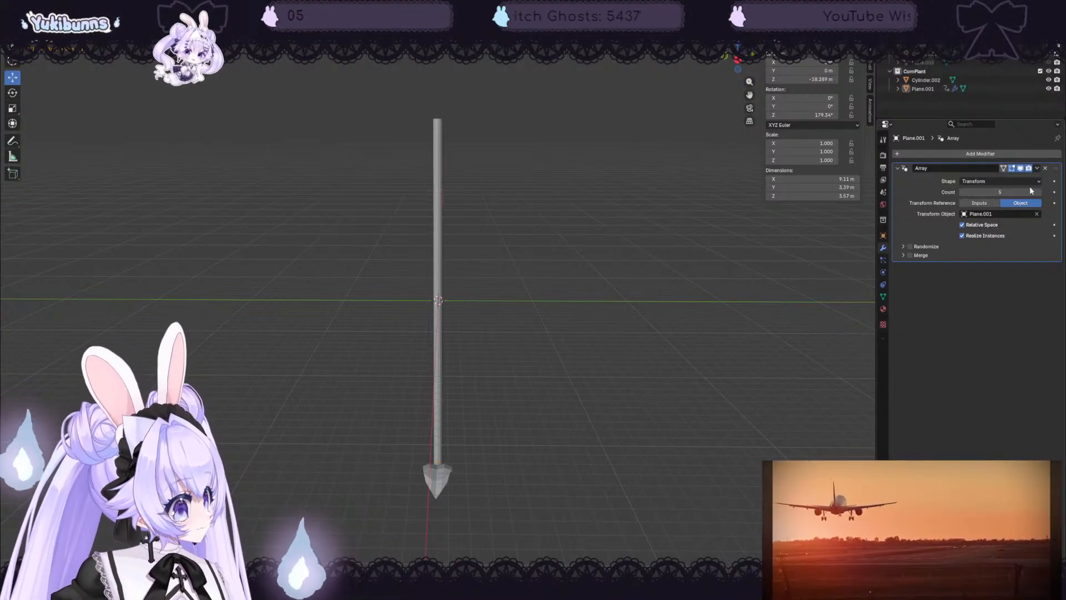
{"action": "left_click", "coordinate": [1010, 180]}
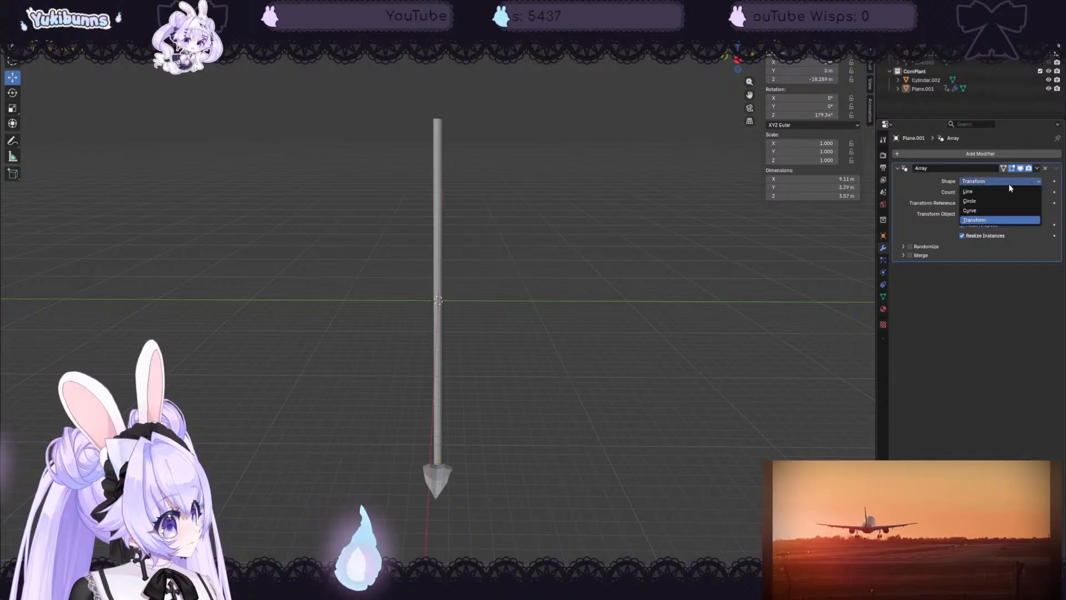
{"action": "left_click", "coordinate": [989, 191]}
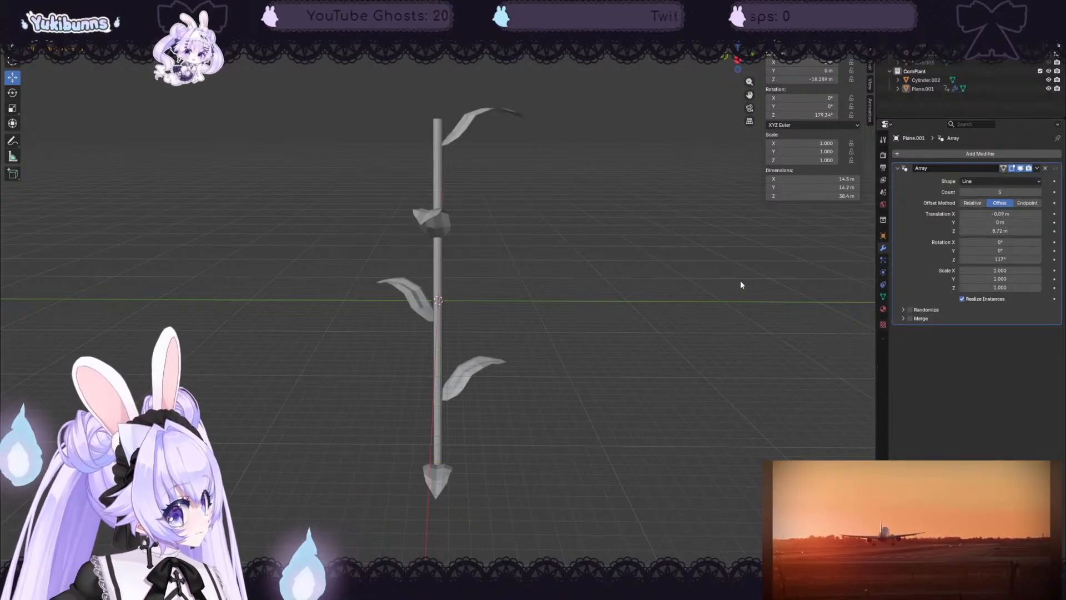
{"action": "middle_click_drag", "start_coordinate": [741, 282], "coordinate": [648, 295]}
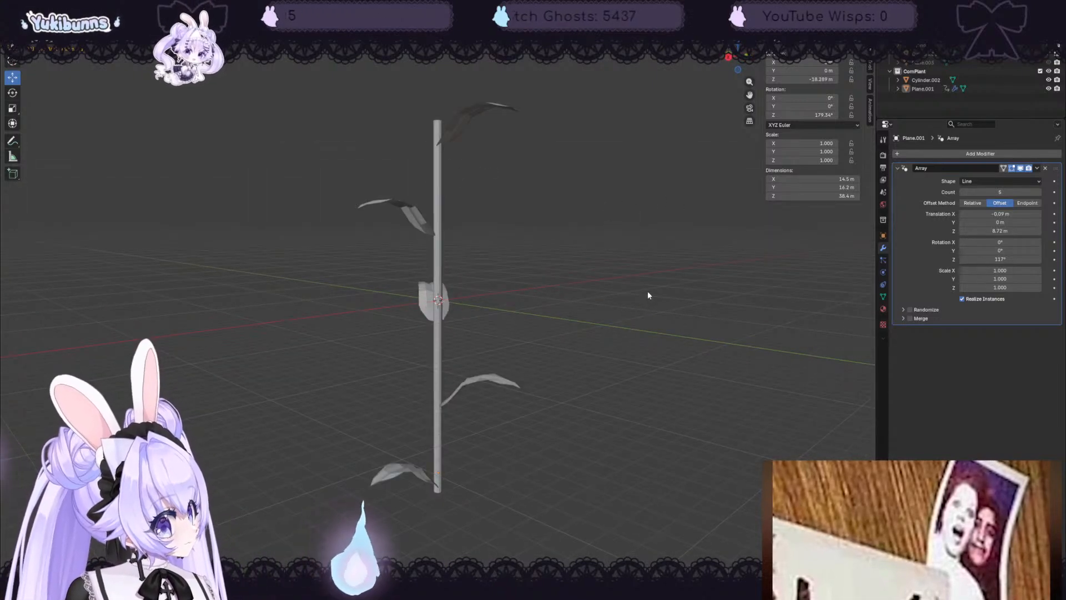
- Add a Solidify modifier to the arrayed leaves with a thickness of 0.03 m
{"action": "left_click", "coordinate": [922, 89]}
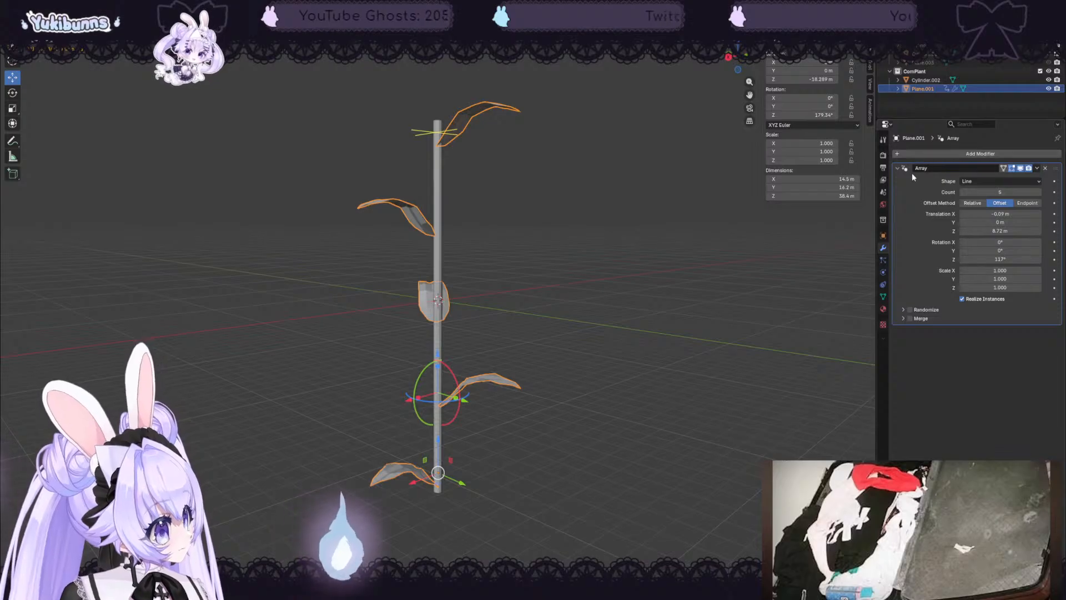
{"action": "left_click", "coordinate": [933, 153]}
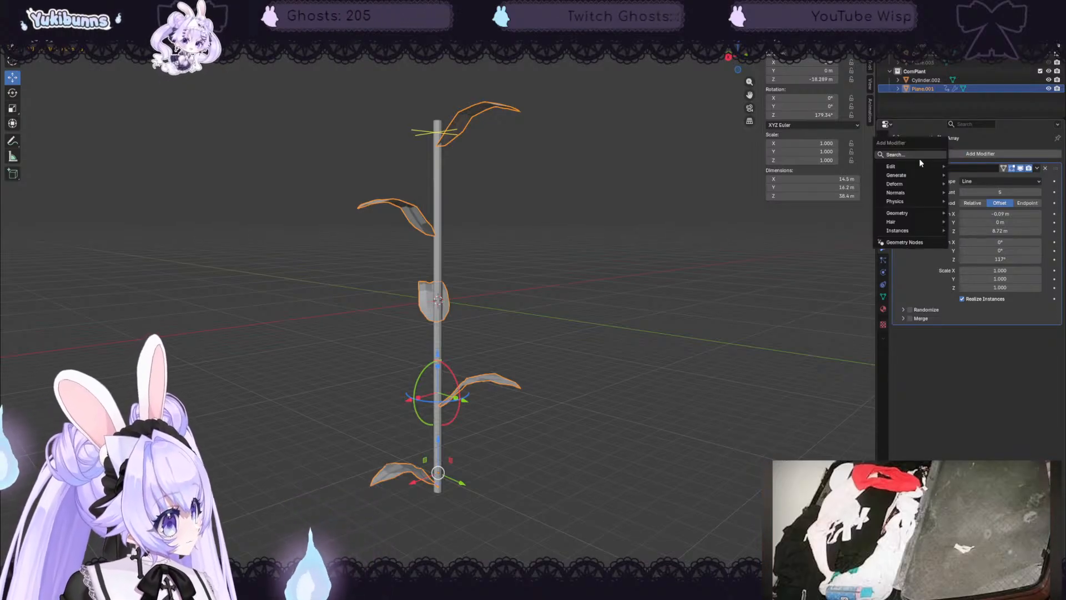
{"action": "mouse_move", "coordinate": [914, 175]}
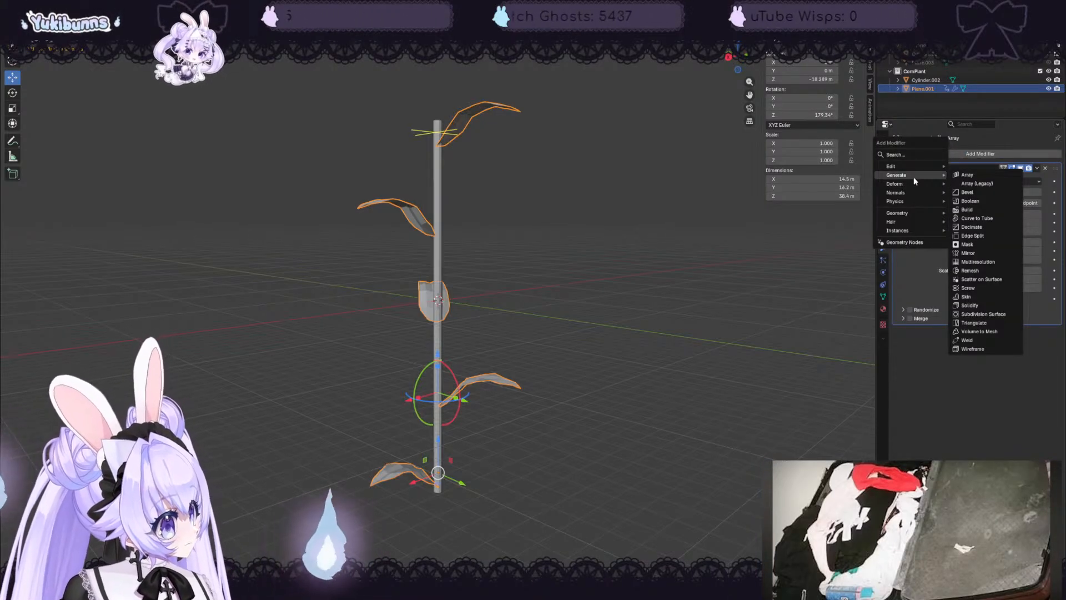
{"action": "left_click", "coordinate": [900, 155]}
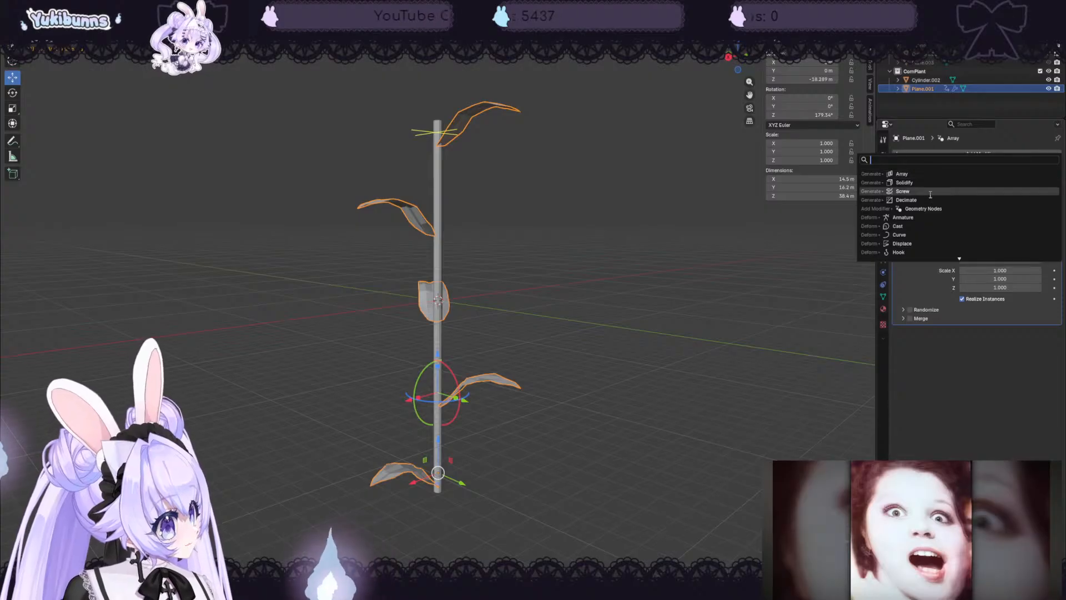
{"action": "left_click", "coordinate": [905, 183]}
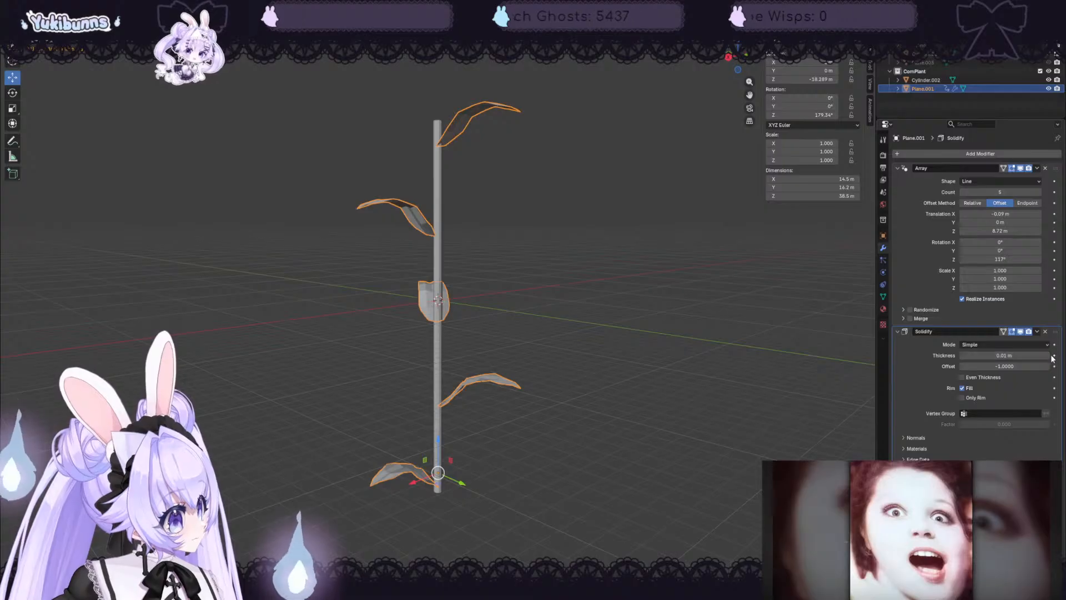
{"action": "scroll", "coordinate": [686, 322], "scroll_direction": "up", "scroll_amount": 6}
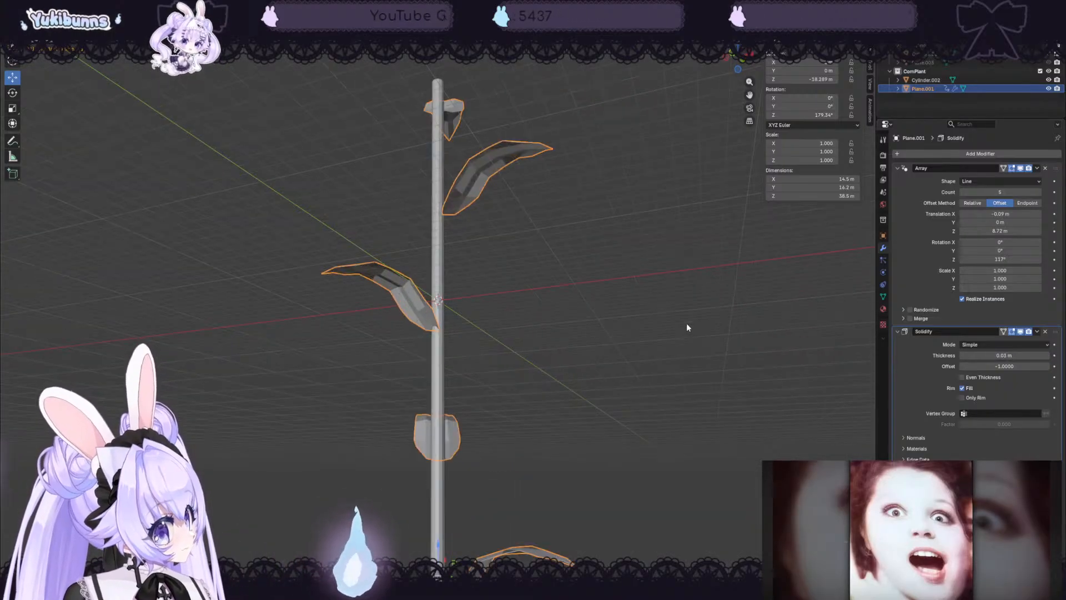
{"action": "middle_click_drag", "start_coordinate": [661, 349], "coordinate": [649, 355]}
{"action": "scroll", "coordinate": [649, 354], "scroll_direction": "down", "scroll_amount": 4}
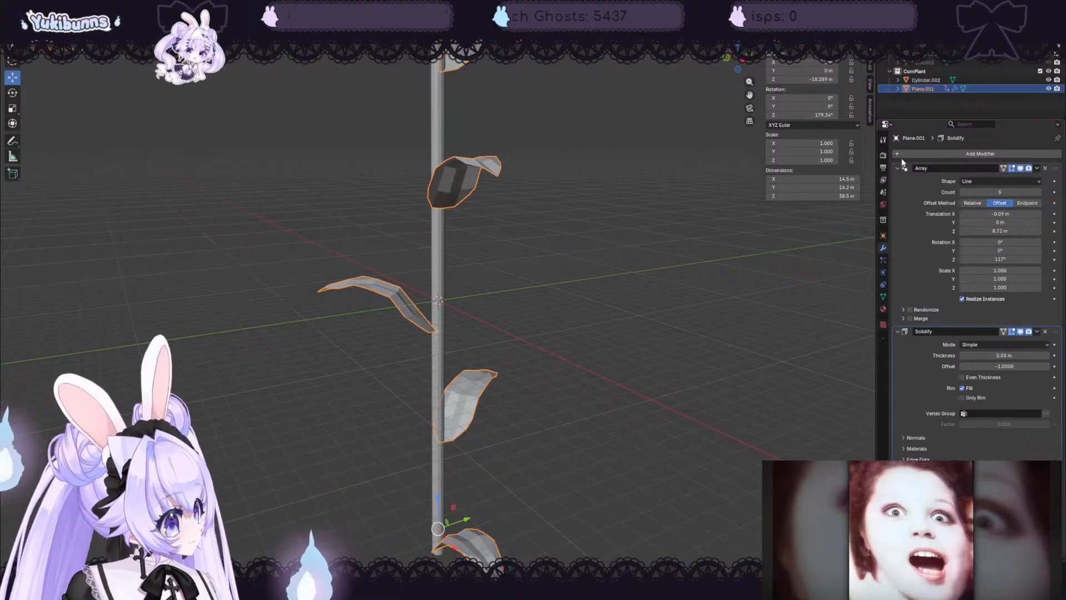
- Shade the arrayed leaves smooth and clear the object selection
{"action": "left_click", "coordinate": [1037, 331]}
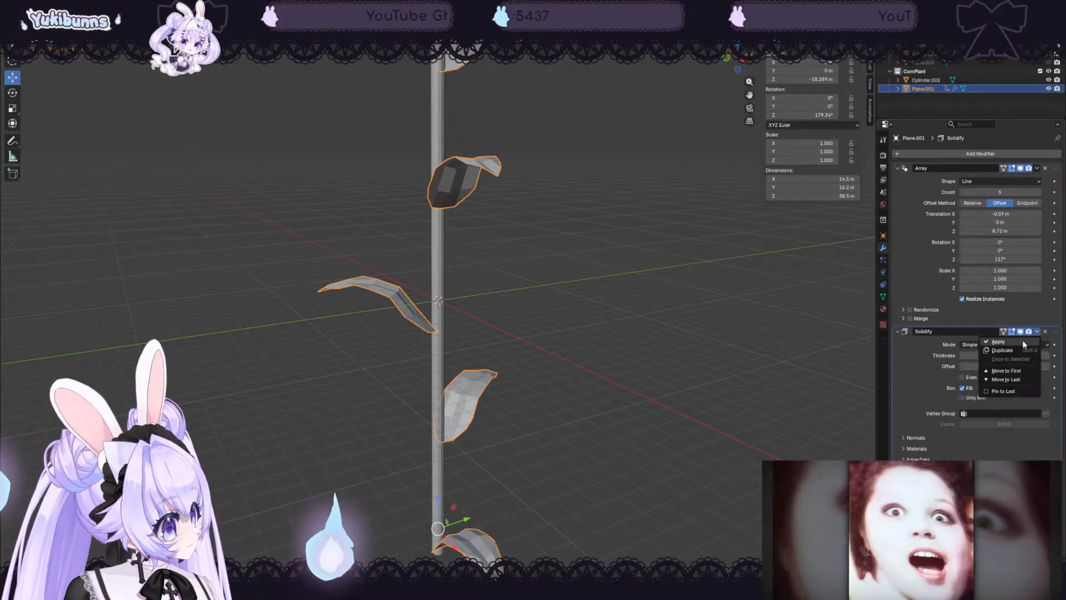
{"action": "left_click", "coordinate": [618, 313]}
{"action": "middle_click_drag", "start_coordinate": [587, 260], "coordinate": [466, 302]}
{"action": "scroll", "coordinate": [616, 283], "scroll_direction": "up", "scroll_amount": 4}
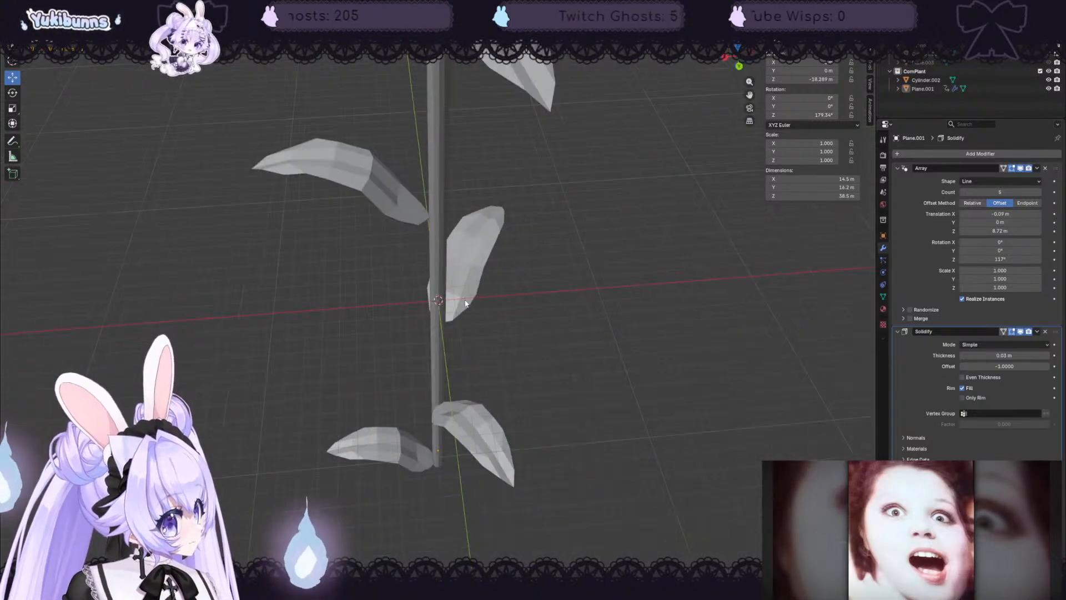
{"action": "scroll", "coordinate": [466, 300], "scroll_direction": "down", "scroll_amount": 2}
{"action": "left_click", "coordinate": [400, 409]}
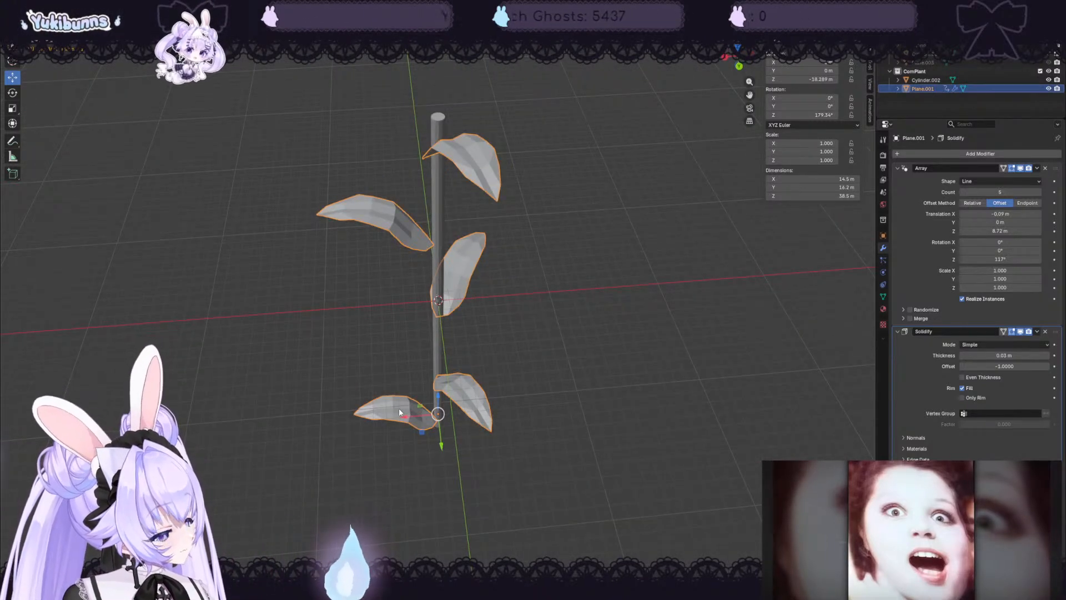
{"action": "right_click", "coordinate": [398, 408]}
{"action": "left_click", "coordinate": [384, 406]}
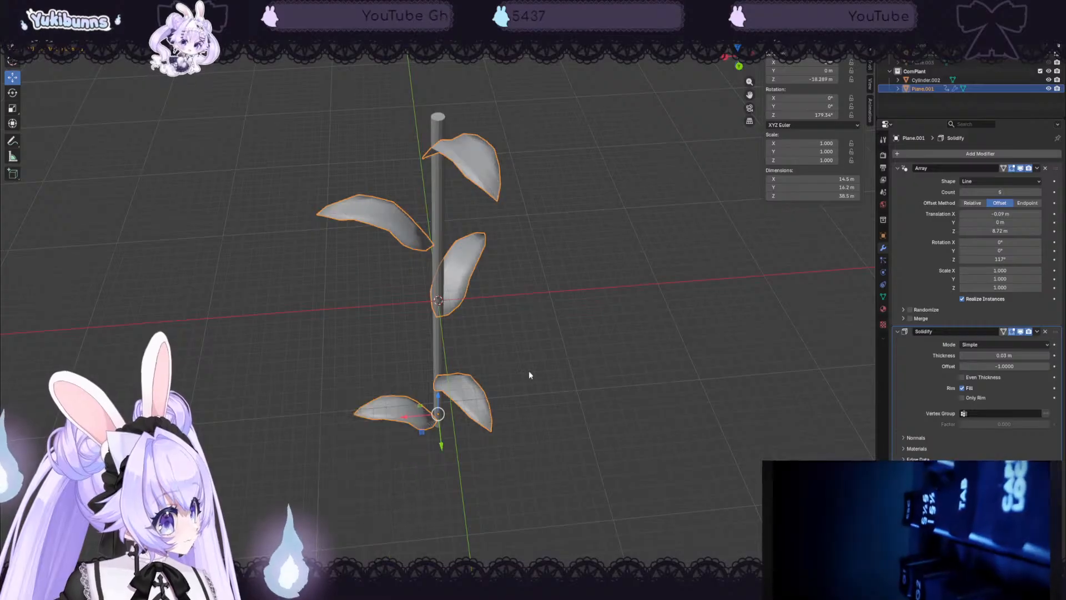
{"action": "middle_click_drag", "start_coordinate": [528, 375], "coordinate": [609, 288]}
{"action": "left_click", "coordinate": [639, 330]}
{"action": "scroll", "coordinate": [637, 332], "scroll_direction": "down", "scroll_amount": 3}
{"action": "scroll", "coordinate": [649, 346], "scroll_direction": "up", "scroll_amount": 2}
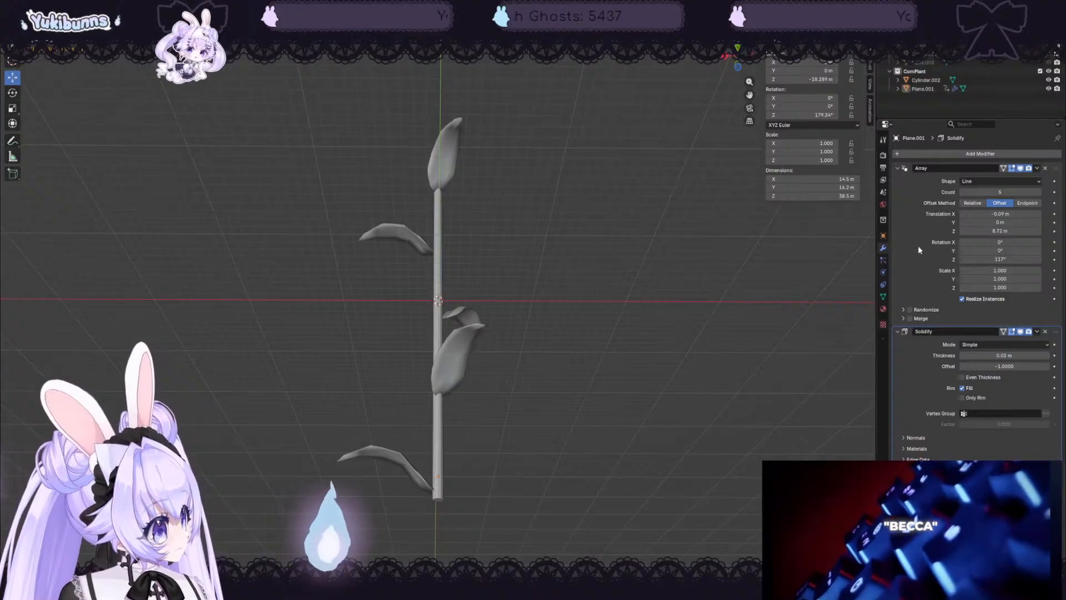
- Apply the Solidify modifier on the leaves, keeping the Array modifier live
{"action": "middle_click_drag", "start_coordinate": [728, 290], "coordinate": [699, 312]}
{"action": "scroll", "coordinate": [747, 346], "scroll_direction": "up", "scroll_amount": 3}
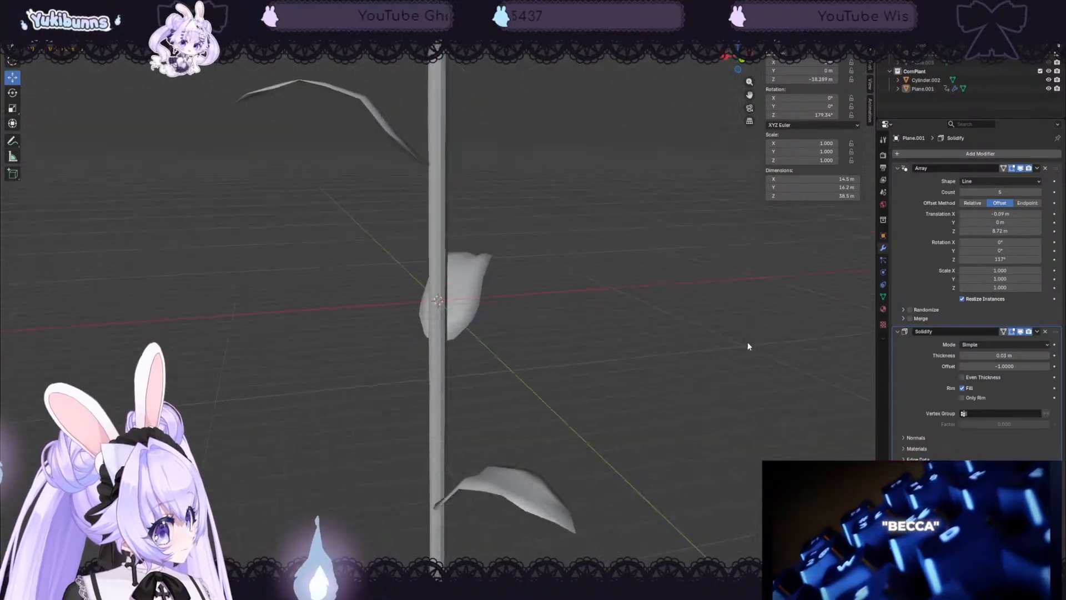
{"action": "scroll", "coordinate": [748, 346], "scroll_direction": "down", "scroll_amount": 4}
{"action": "middle_click_drag", "start_coordinate": [758, 344], "coordinate": [735, 326]}
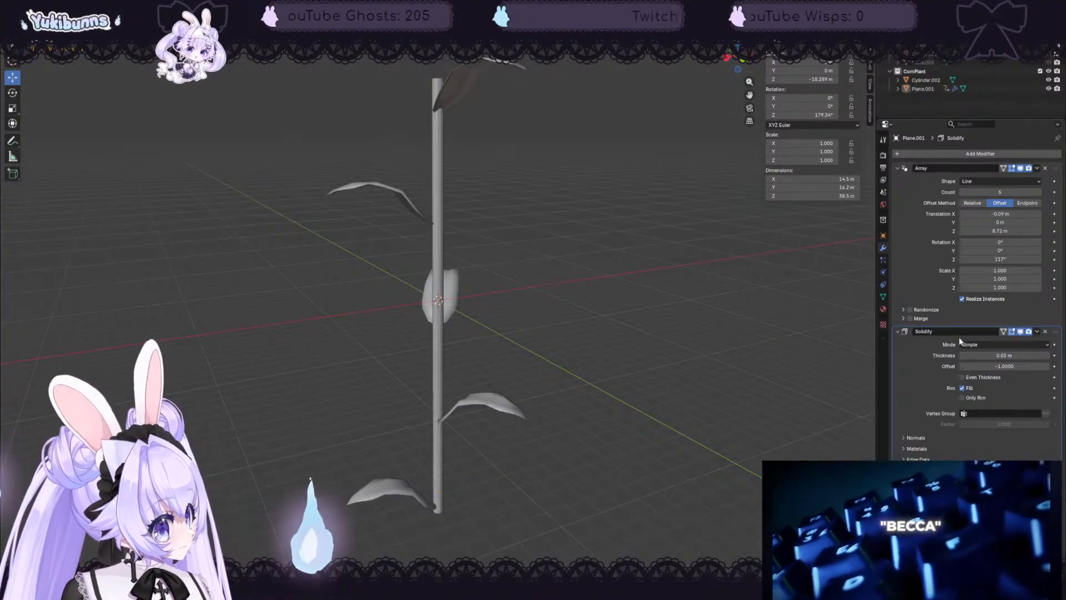
{"action": "left_click", "coordinate": [1036, 332]}
{"action": "left_click", "coordinate": [1014, 344]}
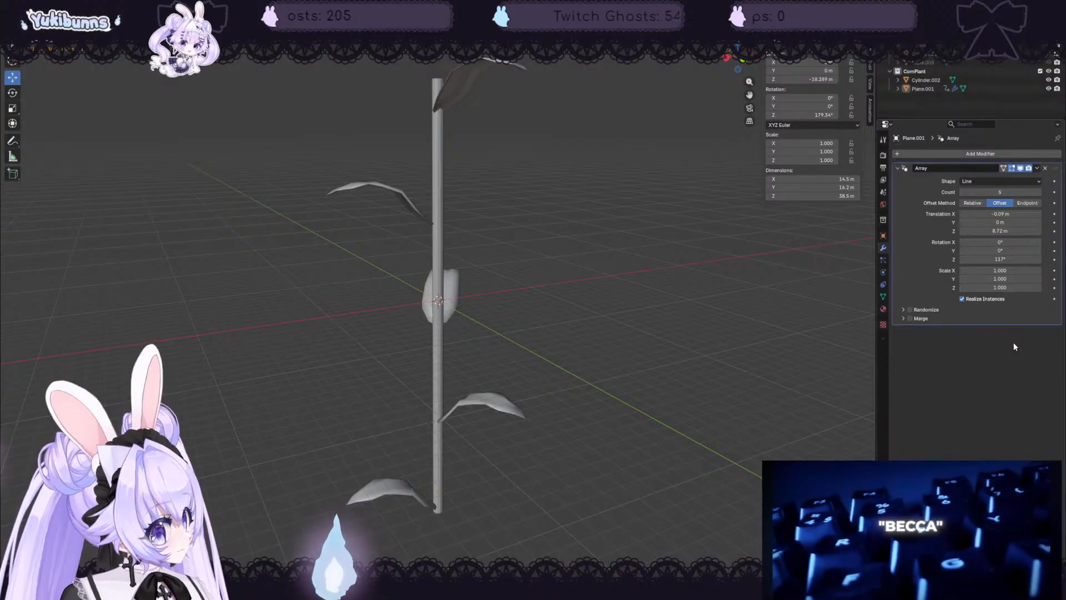
- Copy the arrayed leaf object and paste a duplicate of it in place
{"action": "left_click", "coordinate": [921, 89]}
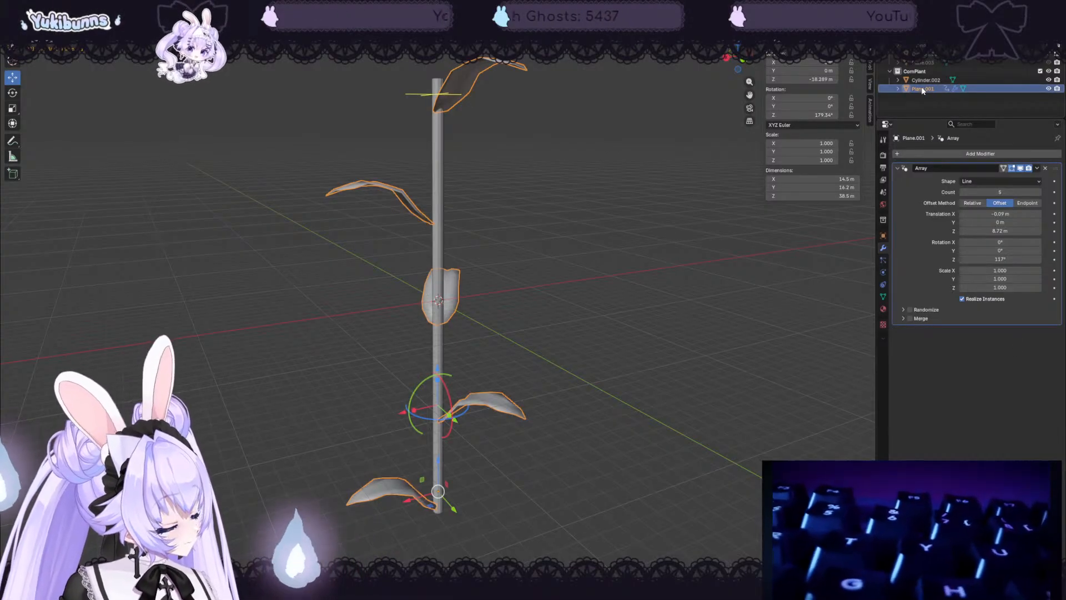
{"action": "key", "text": "ctrl+c"}
{"action": "key", "text": "ctrl+v"}
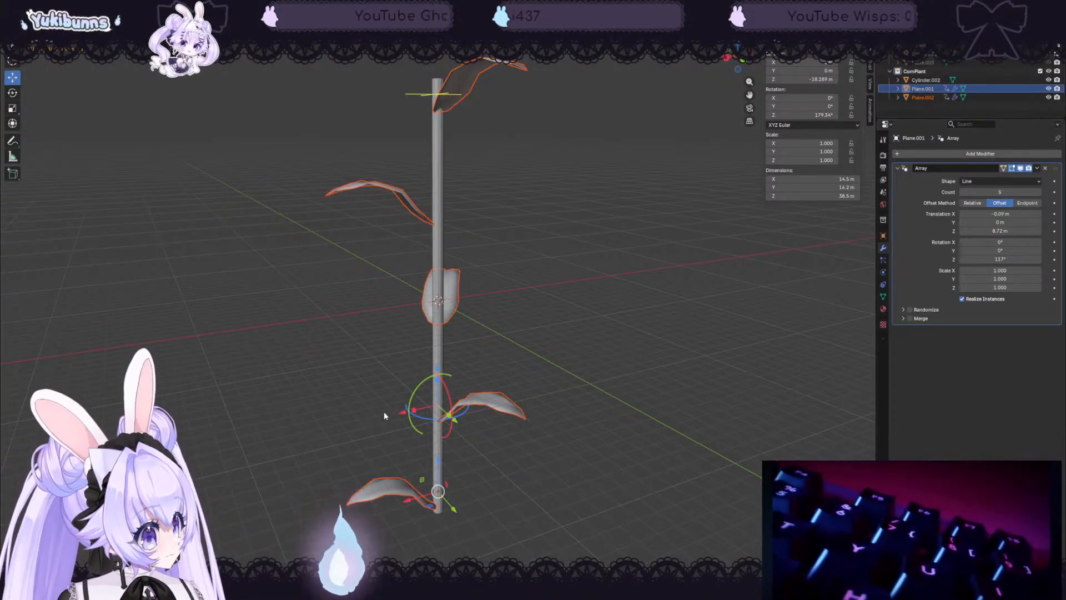
{"action": "left_click_drag", "start_coordinate": [445, 417], "coordinate": [446, 416]}
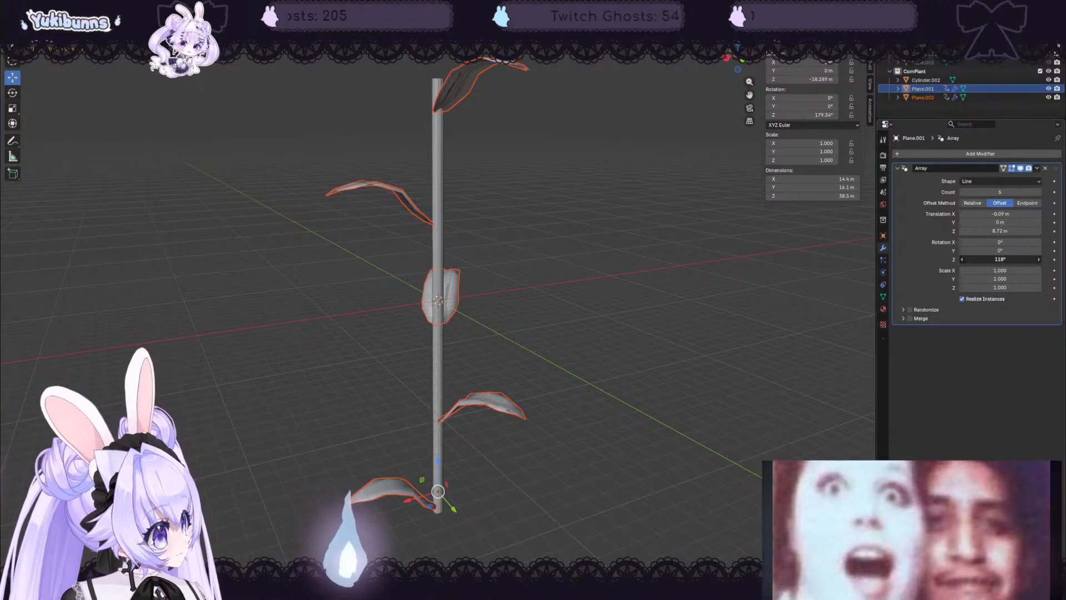
- Set the Plane.001 leaf array's Z rotation to 159° and its Z translation to 7.6 m
{"action": "left_click_drag", "start_coordinate": [999, 259], "coordinate": [1034, 259]}
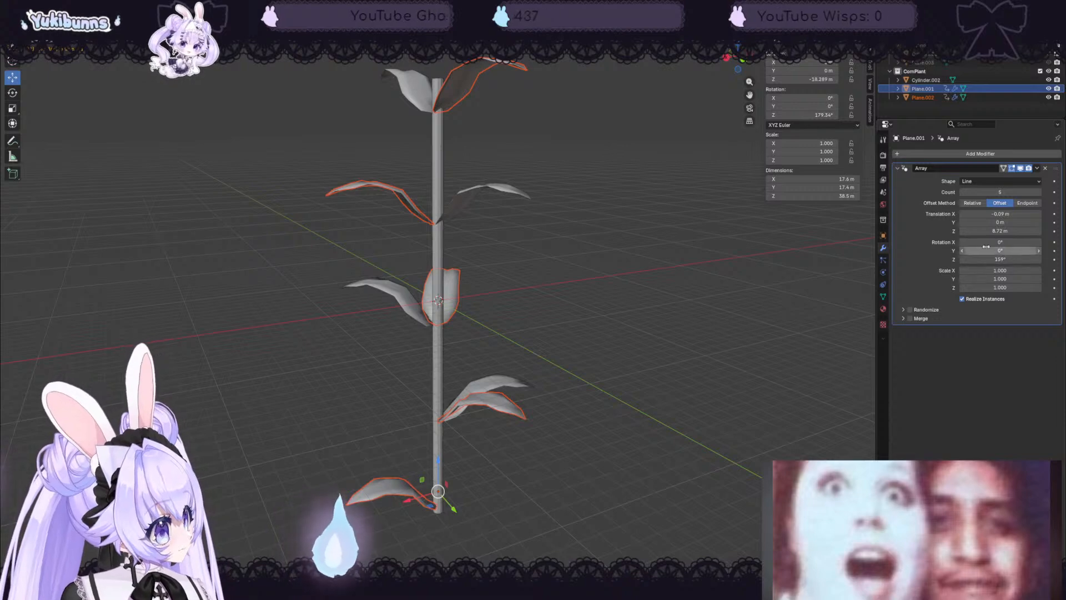
{"action": "mouse_move", "coordinate": [994, 222]}
{"action": "left_mouse_down"}
{"action": "mouse_move", "coordinate": [1010, 222]}
{"action": "mouse_move", "coordinate": [976, 231]}
{"action": "mouse_move", "coordinate": [987, 231]}
{"action": "left_mouse_up"}
{"action": "key", "text": "ctrl+z"}
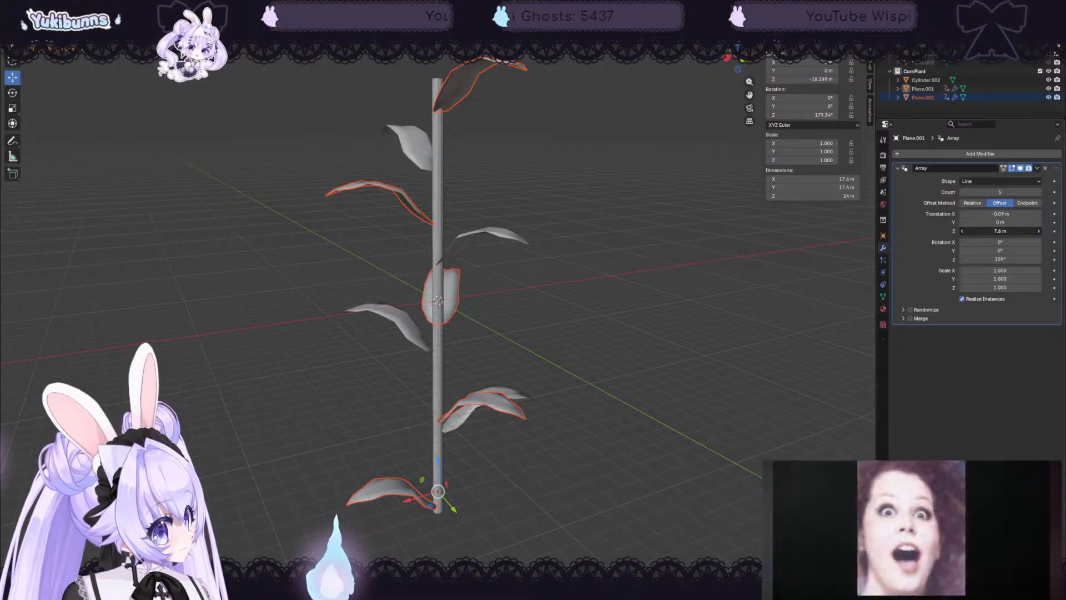
{"action": "middle_click_drag", "start_coordinate": [688, 224], "coordinate": [812, 229]}
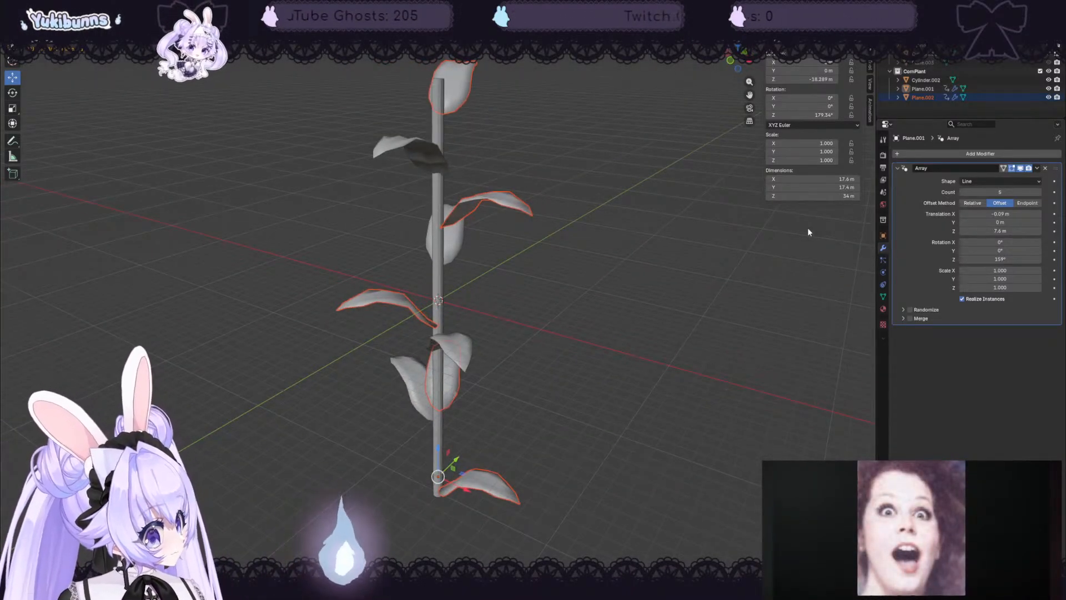
- Paste another leaf array, set its Z translation to 8.48 m and Z rotation to 60.4°, and clear the selection
{"action": "key", "text": "ctrl+v"}
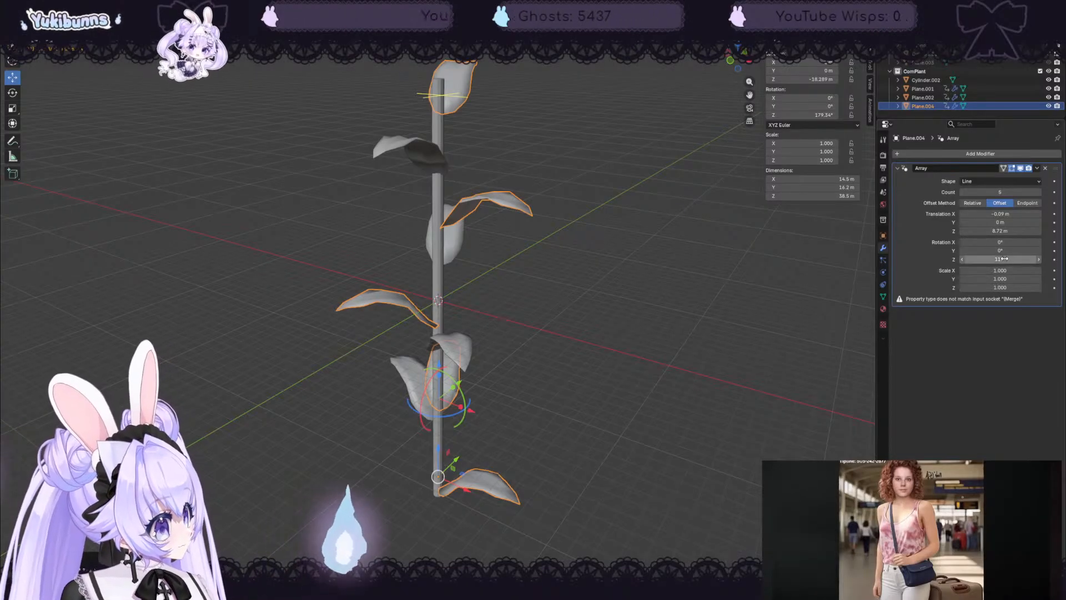
{"action": "left_click_drag", "start_coordinate": [993, 259], "coordinate": [1000, 231]}
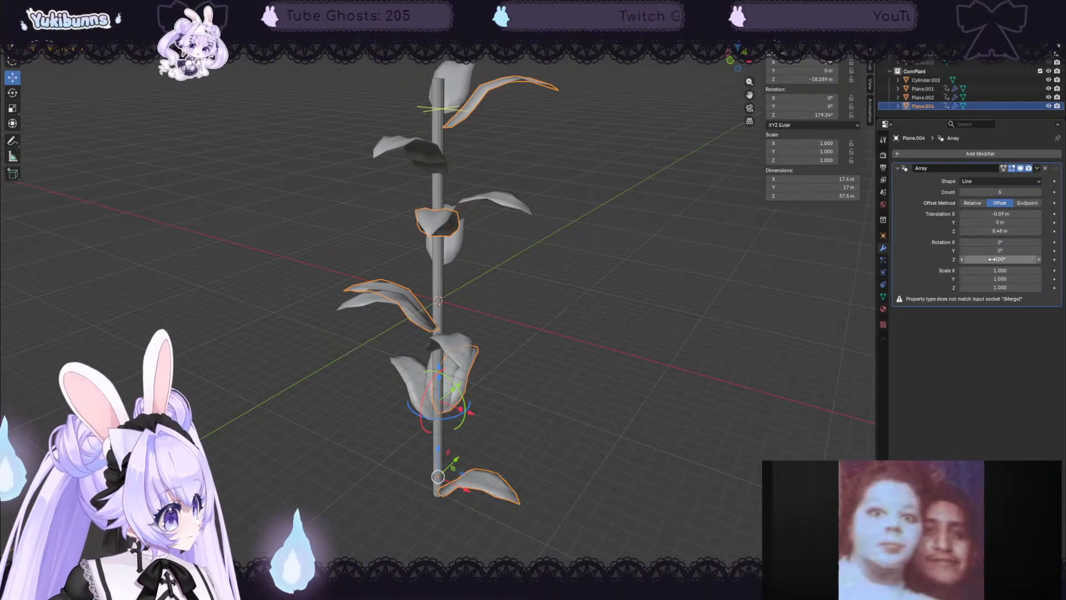
{"action": "left_click_drag", "start_coordinate": [999, 259], "coordinate": [969, 259]}
{"action": "left_click", "coordinate": [767, 328]}
{"action": "middle_click_drag", "start_coordinate": [766, 327], "coordinate": [645, 331]}
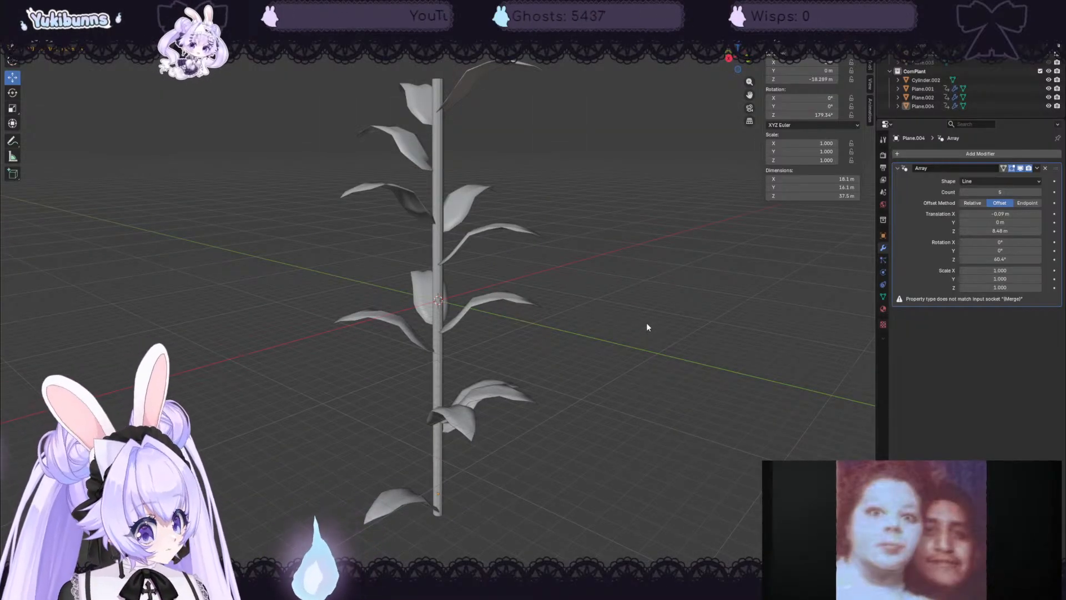
- Paste one more leaf array with a Z rotation of 13.9° and a Z translation of 8.12 m
{"action": "key", "text": "ctrl+v"}
{"action": "left_click_drag", "start_coordinate": [977, 259], "coordinate": [919, 260]}
{"action": "left_click_drag", "start_coordinate": [997, 260], "coordinate": [991, 231]}
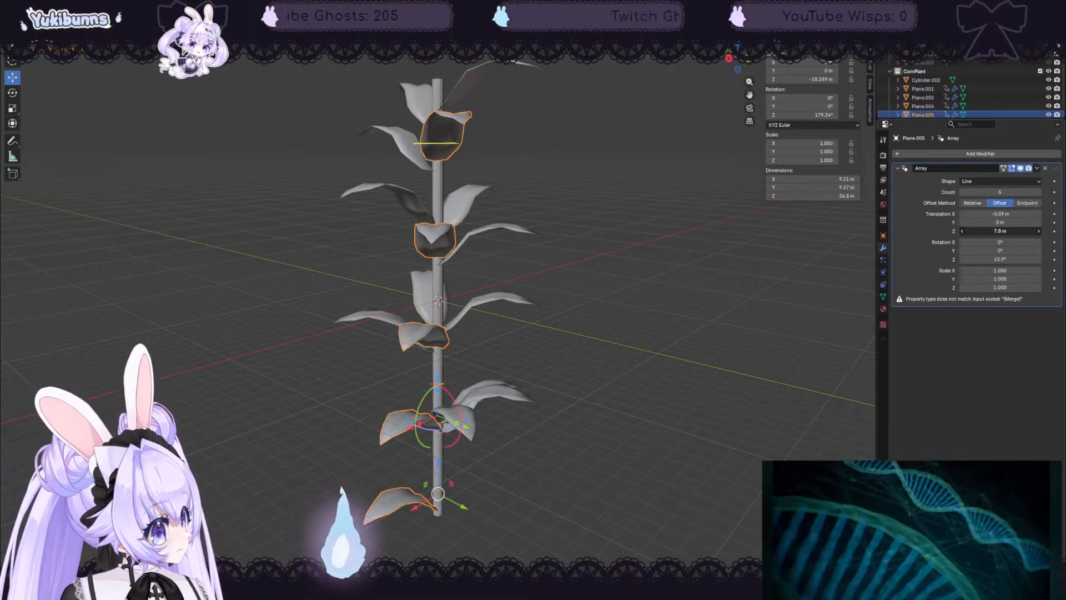
{"action": "middle_click_drag", "start_coordinate": [795, 411], "coordinate": [862, 414]}
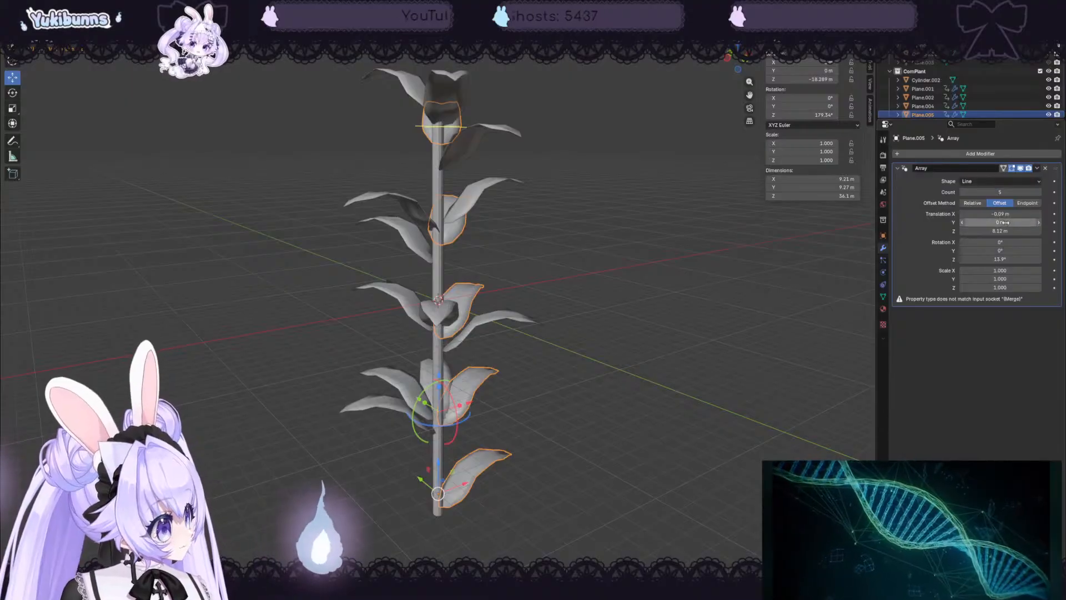
- Try a 1.8 m Y translation on the newest leaf array, undo it, and set its Z rotation to 300°
{"action": "left_click_drag", "start_coordinate": [997, 222], "coordinate": [1005, 222]}
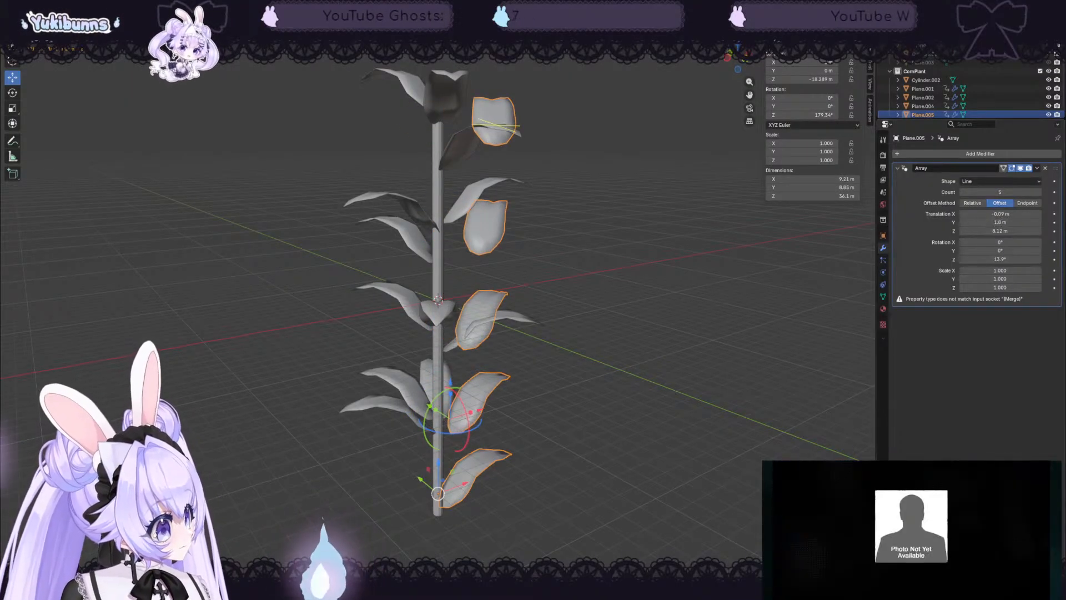
{"action": "key", "text": "ctrl+z"}
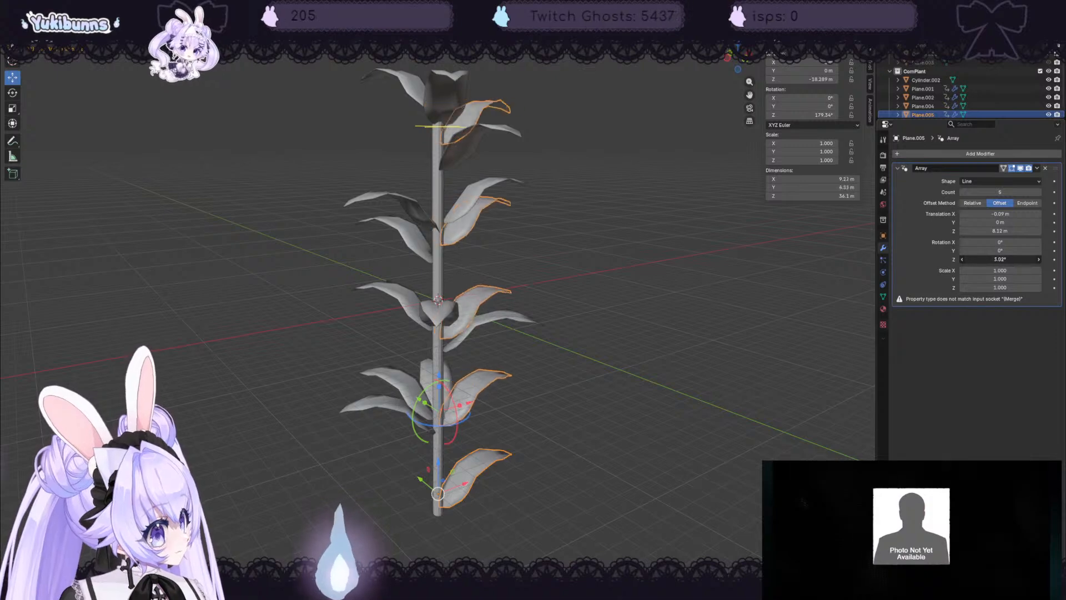
{"action": "left_click_drag", "start_coordinate": [1000, 259], "coordinate": [1024, 259]}
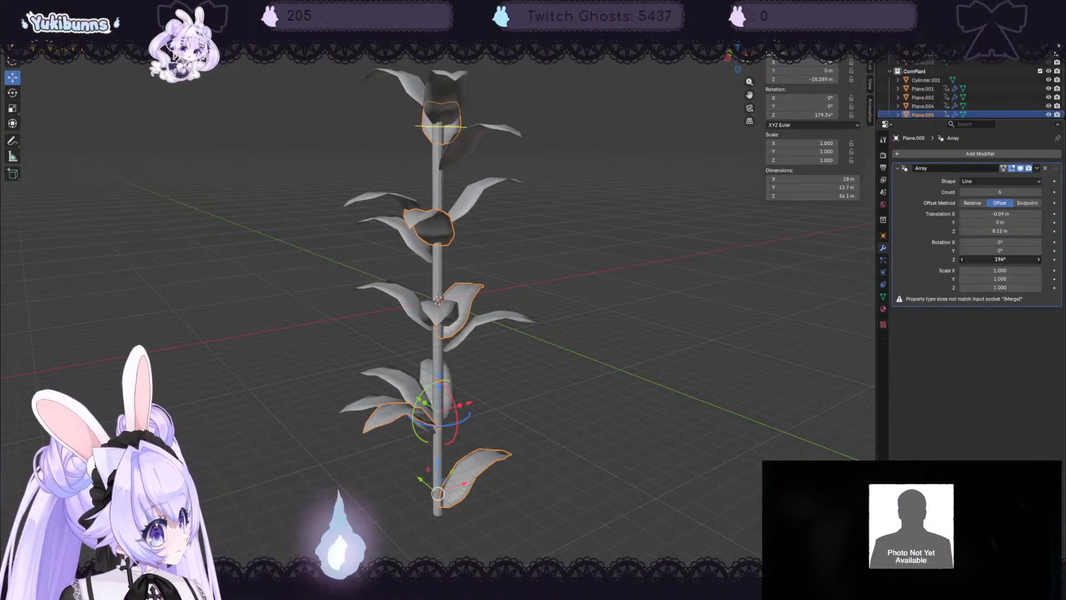
{"action": "left_click_drag", "start_coordinate": [1000, 259], "coordinate": [1018, 259]}
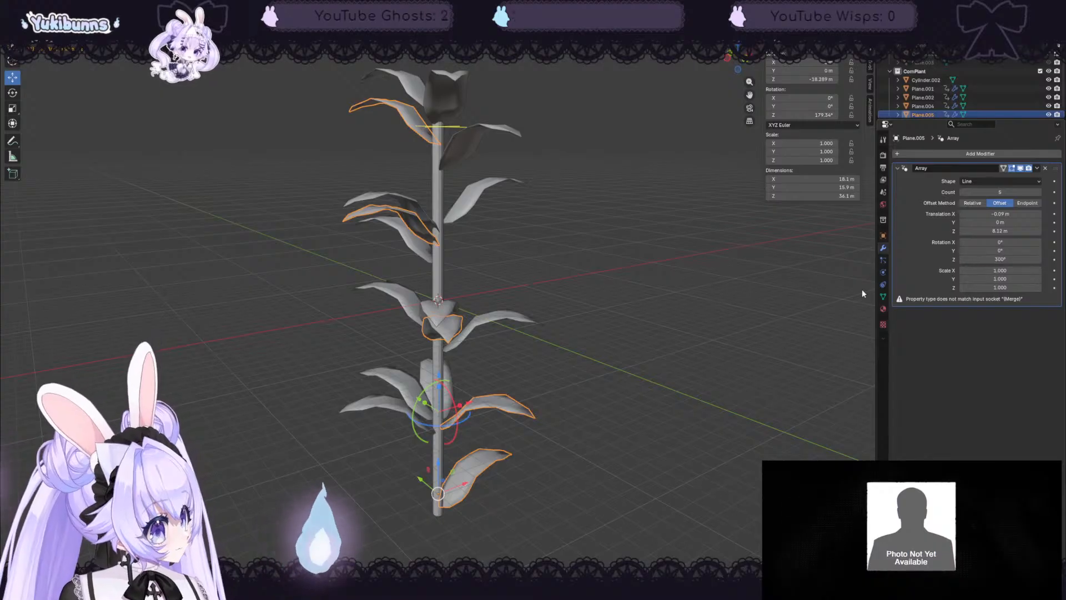
- Try setting the Plane.005 leaf array's Z rotation to -99.6°
{"action": "middle_click_drag", "start_coordinate": [630, 373], "coordinate": [497, 361]}
{"action": "scroll", "coordinate": [566, 386], "scroll_direction": "down", "scroll_amount": 3}
{"action": "key", "text": "ctrl+z"}
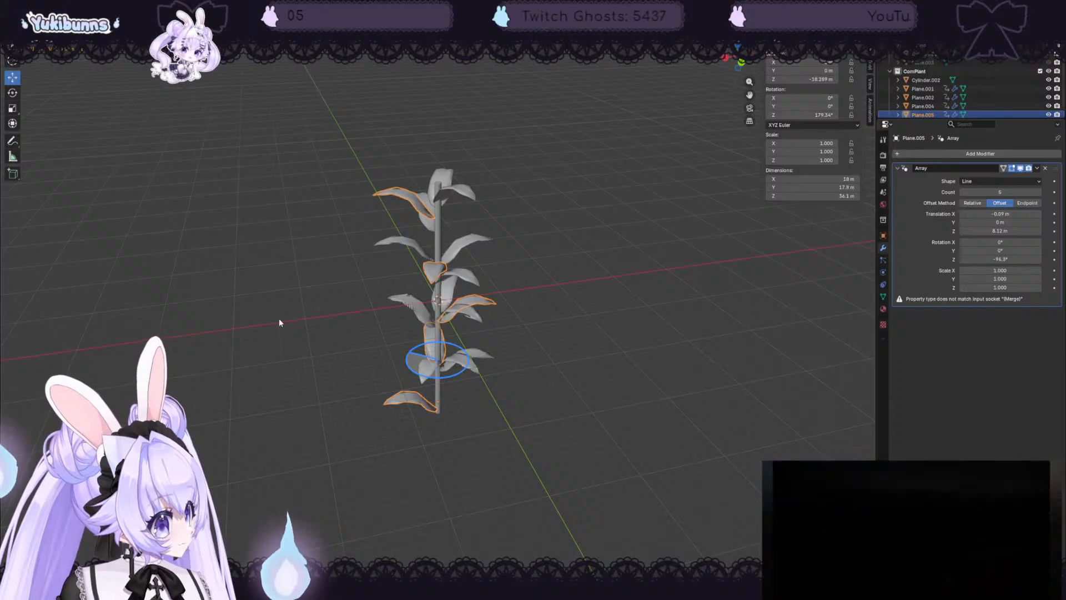
{"action": "left_click", "coordinate": [504, 423]}
{"action": "middle_click_drag", "start_coordinate": [504, 423], "coordinate": [453, 381]}
{"action": "left_click", "coordinate": [461, 366]}
{"action": "mouse_move", "coordinate": [458, 371]}
{"action": "left_mouse_down"}
{"action": "mouse_move", "coordinate": [448, 373]}
{"action": "mouse_move", "coordinate": [466, 368]}
{"action": "left_mouse_up"}
{"action": "left_click", "coordinate": [500, 445]}
{"action": "middle_click_drag", "start_coordinate": [499, 445], "coordinate": [505, 407]}
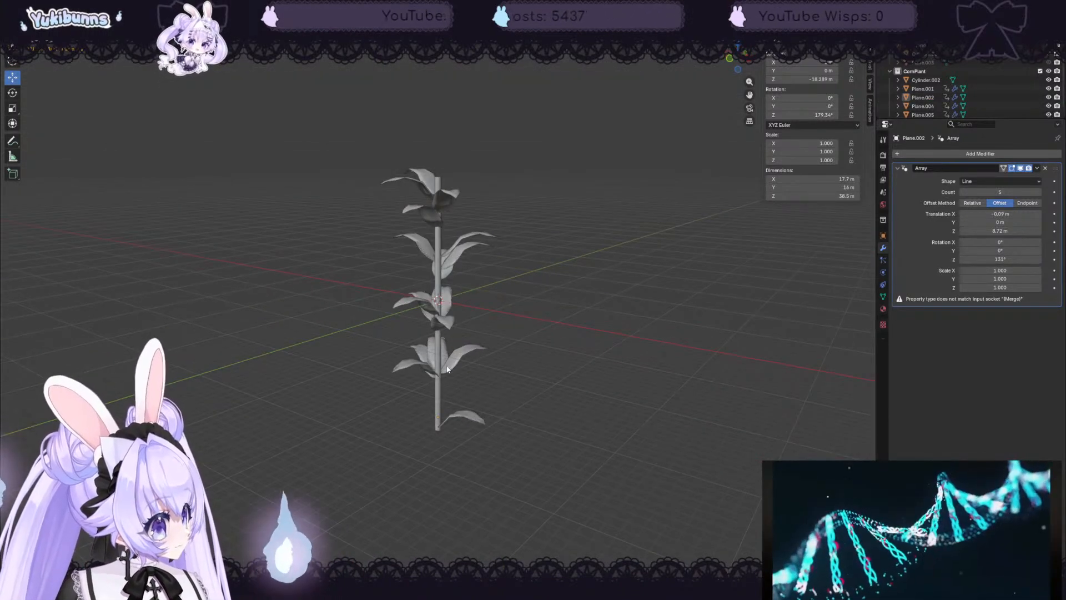
- Try moving the Plane.005 leaf array up to Z -14.83 m and giving it an array Z rotation of -42.2°
{"action": "left_click", "coordinate": [467, 356]}
{"action": "scroll", "coordinate": [569, 388], "scroll_direction": "up", "scroll_amount": 2}
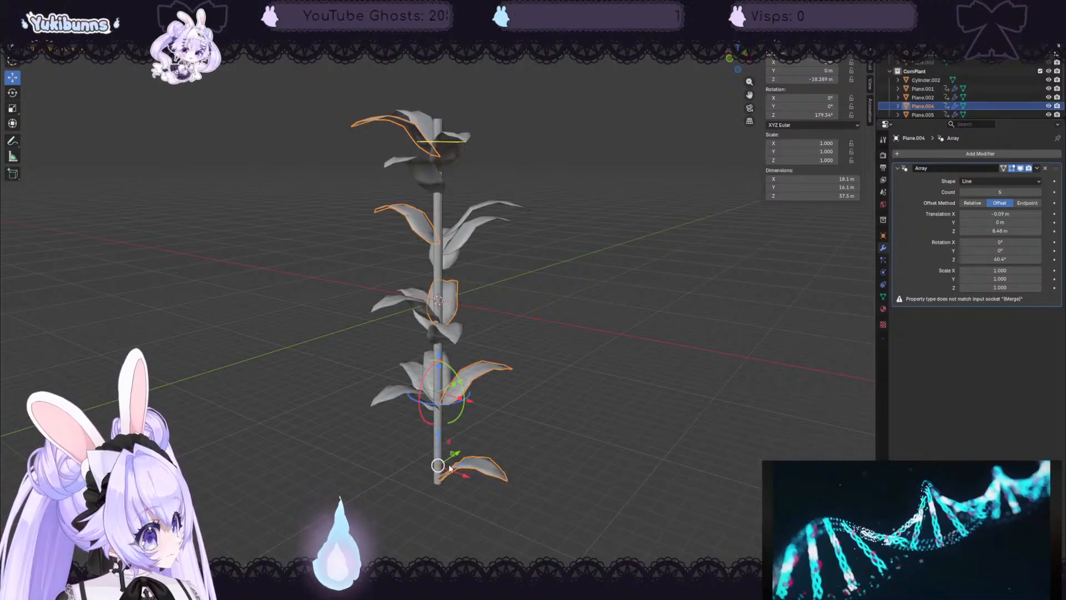
{"action": "middle_click_drag", "start_coordinate": [542, 408], "coordinate": [501, 415]}
{"action": "left_click", "coordinate": [392, 381]}
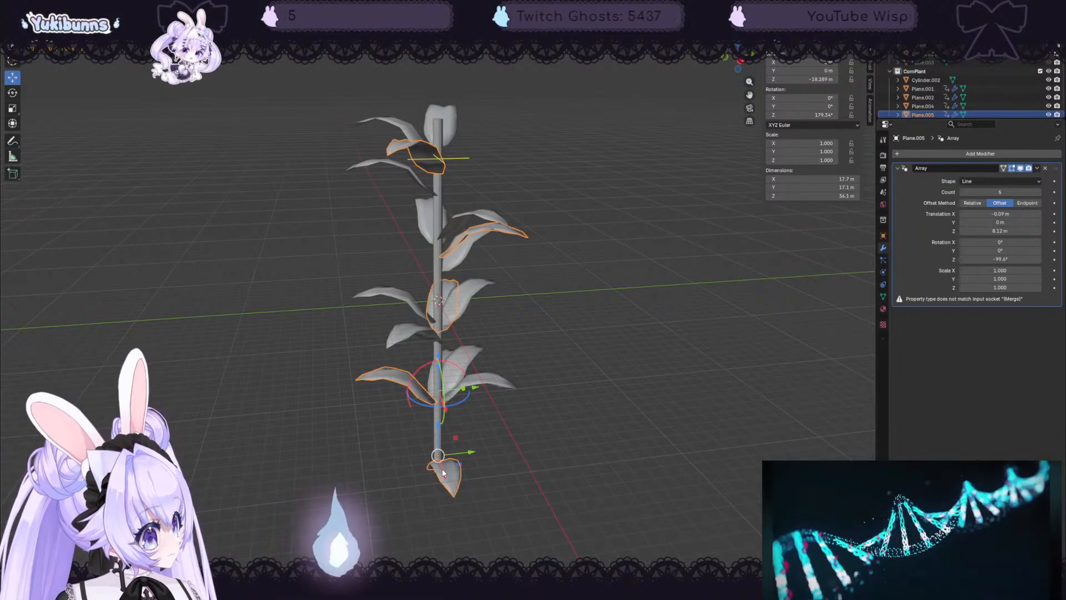
{"action": "middle_click_drag", "start_coordinate": [436, 451], "coordinate": [653, 472]}
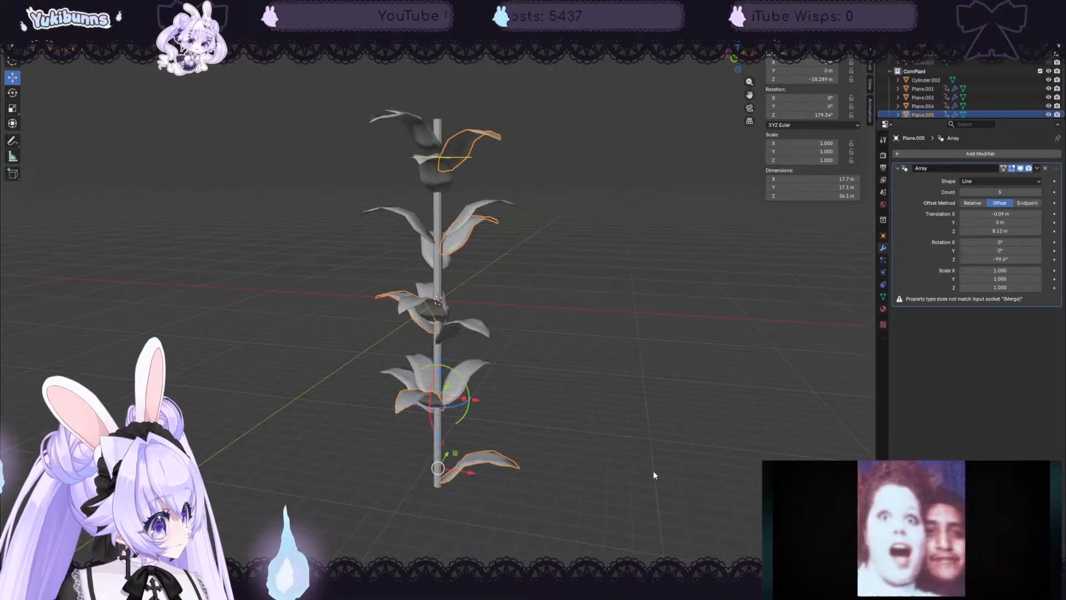
{"action": "middle_click_drag", "start_coordinate": [461, 179], "coordinate": [425, 433]}
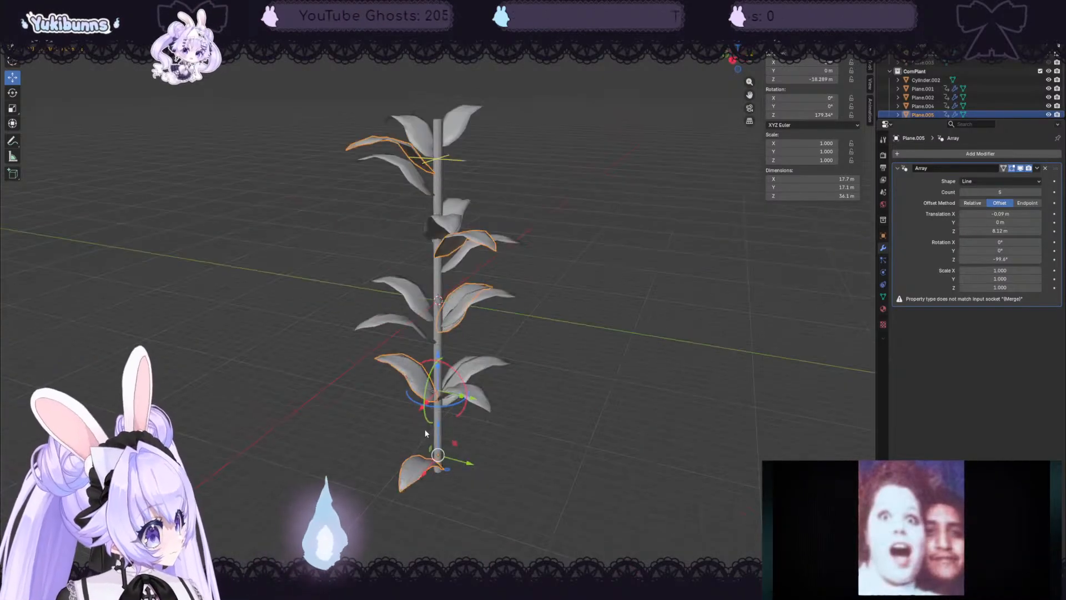
{"action": "left_click_drag", "start_coordinate": [460, 465], "coordinate": [434, 403]}
{"action": "middle_click_drag", "start_coordinate": [434, 403], "coordinate": [605, 419]}
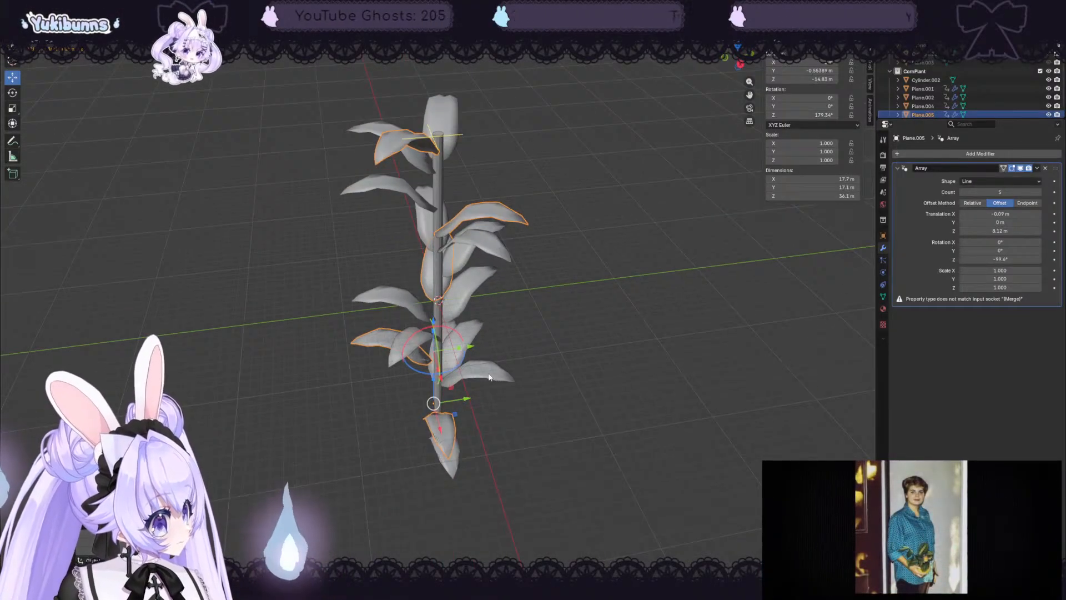
{"action": "left_click_drag", "start_coordinate": [426, 373], "coordinate": [450, 367]}
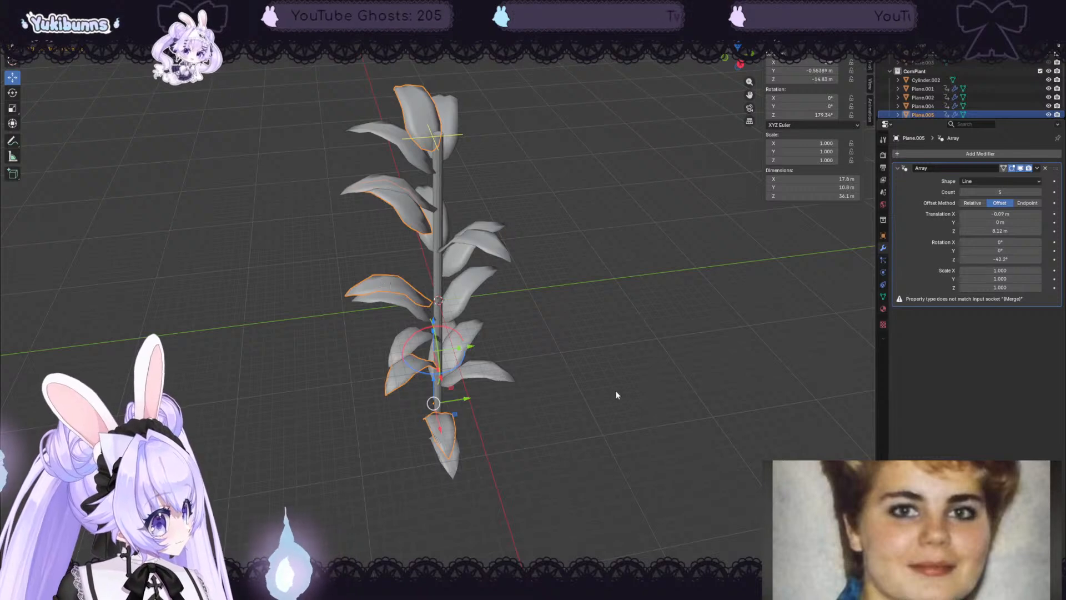
{"action": "middle_click_drag", "start_coordinate": [617, 395], "coordinate": [658, 434]}
- Try different Z rotations on the Plane.002 leaf array, ending at -148°
{"action": "left_click", "coordinate": [457, 119]}
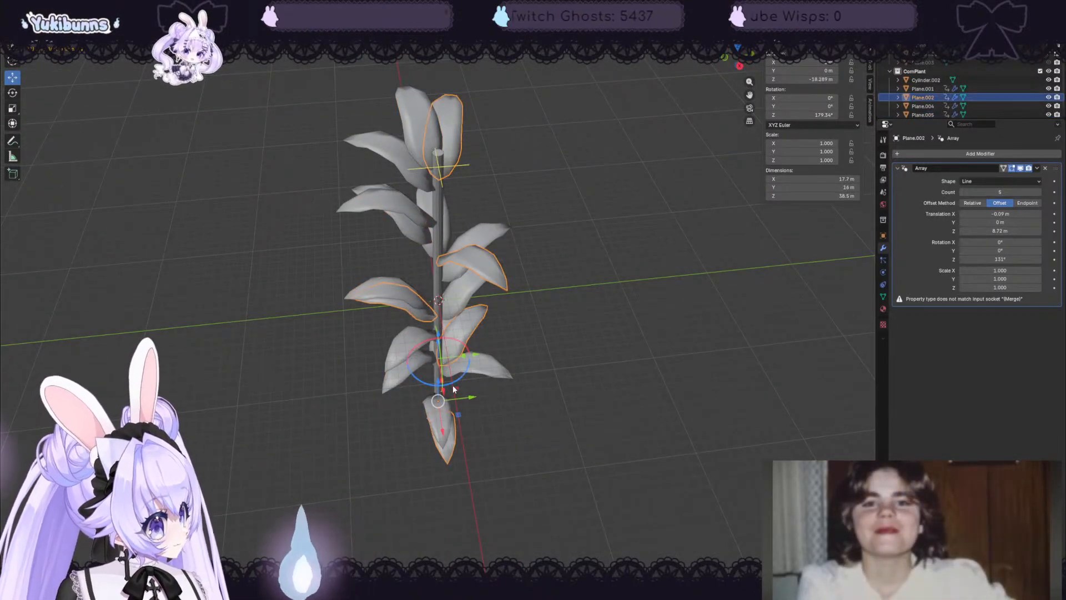
{"action": "mouse_move", "coordinate": [435, 387]}
{"action": "left_mouse_down"}
{"action": "mouse_move", "coordinate": [408, 381]}
{"action": "mouse_move", "coordinate": [411, 365]}
{"action": "mouse_move", "coordinate": [425, 383]}
{"action": "left_mouse_up"}
{"action": "left_click", "coordinate": [404, 169]}
{"action": "middle_click_drag", "start_coordinate": [426, 383], "coordinate": [557, 374]}
{"action": "left_click", "coordinate": [582, 339]}
{"action": "scroll", "coordinate": [608, 347], "scroll_direction": "down", "scroll_amount": 3}
{"action": "left_click", "coordinate": [450, 376]}
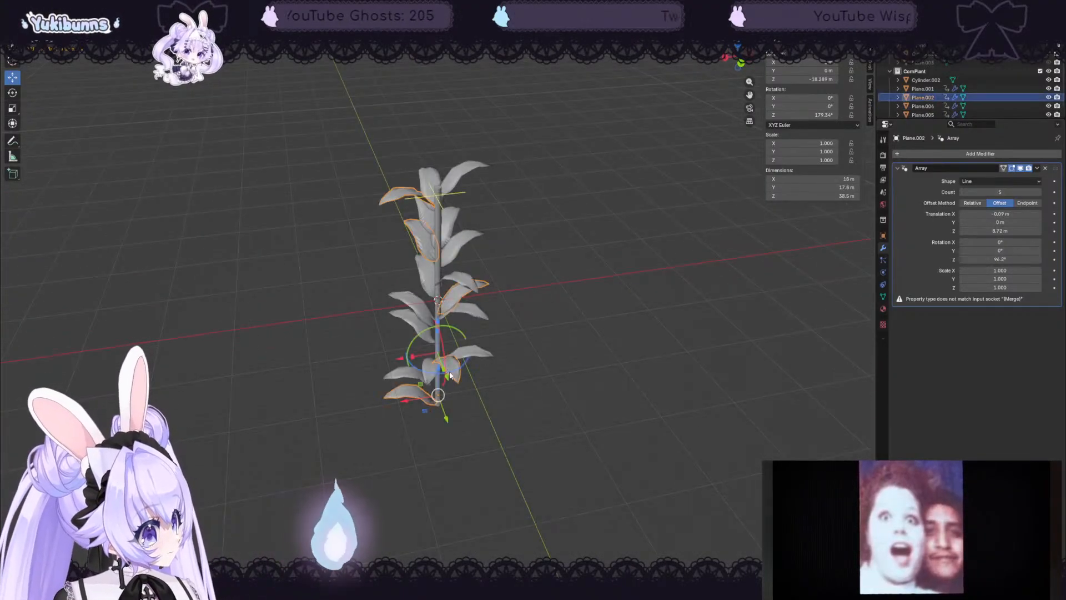
{"action": "left_click_drag", "start_coordinate": [437, 369], "coordinate": [489, 361]}
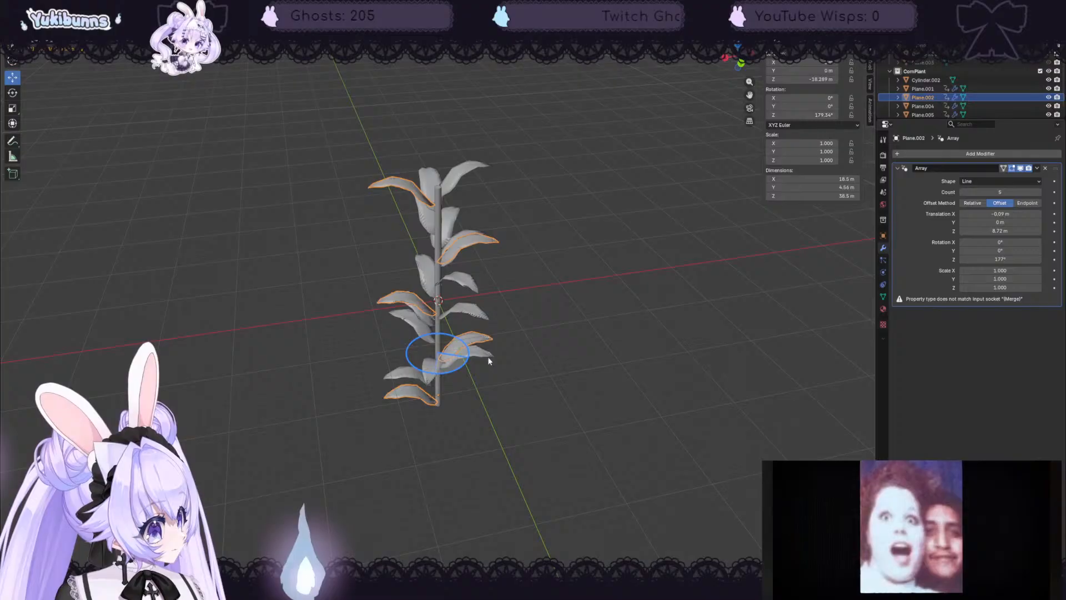
{"action": "left_click", "coordinate": [511, 336]}
{"action": "middle_click_drag", "start_coordinate": [544, 361], "coordinate": [475, 360]}
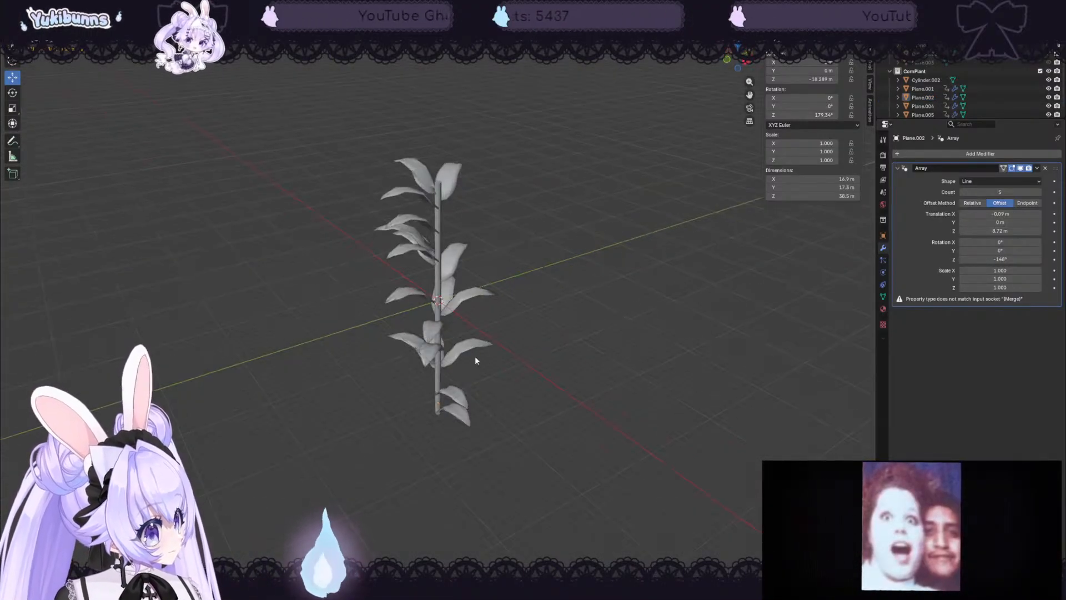
- Delete the Plane.002, Plane.004 and Plane.005 leaf arrays, keeping Plane.001 and the stem
{"action": "scroll", "coordinate": [547, 362], "scroll_direction": "up", "scroll_amount": 2}
{"action": "left_click", "coordinate": [922, 97]}
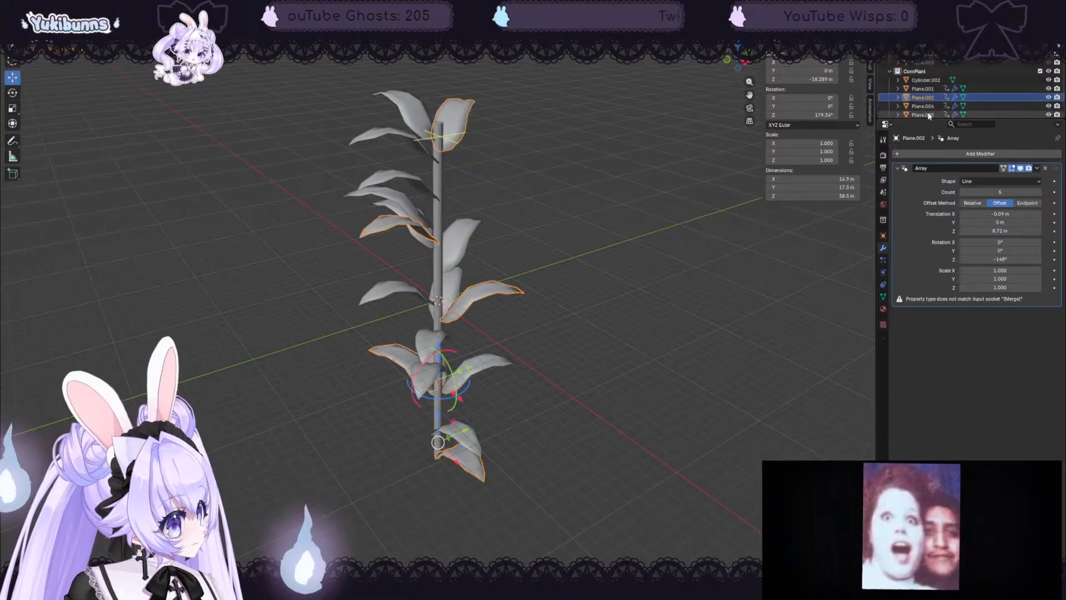
{"action": "left_click", "coordinate": [921, 115], "text": "shift"}
{"action": "key", "text": "Delete"}
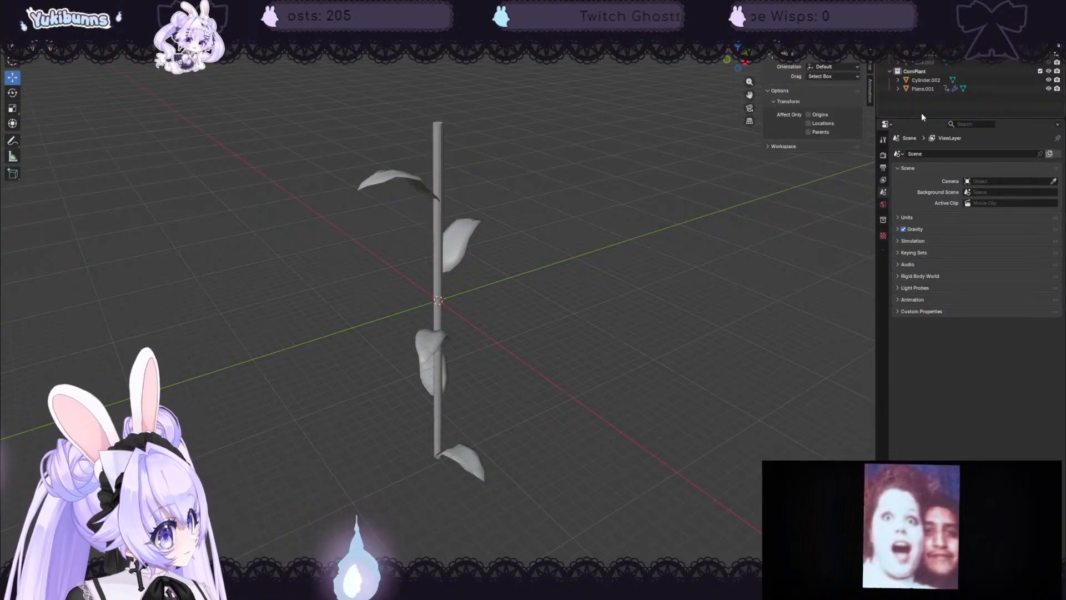
- Duplicate the Plane.001 leaf array, set the copy's count to 6 and Z translation to 6.55 m, and undo its trial Z rotation
{"action": "left_click", "coordinate": [920, 89]}
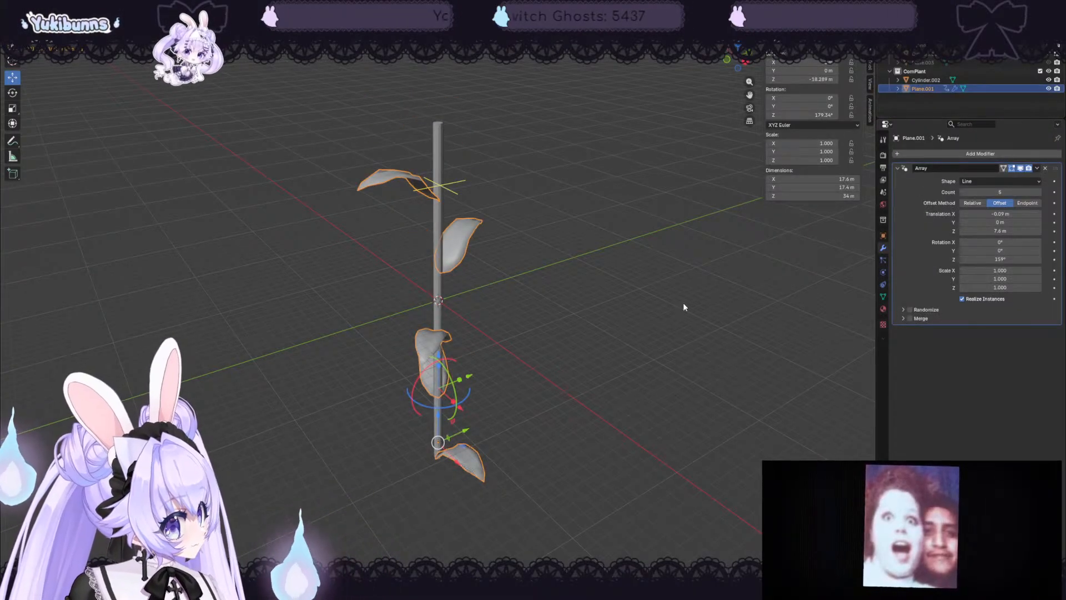
{"action": "key", "text": "shift+d"}
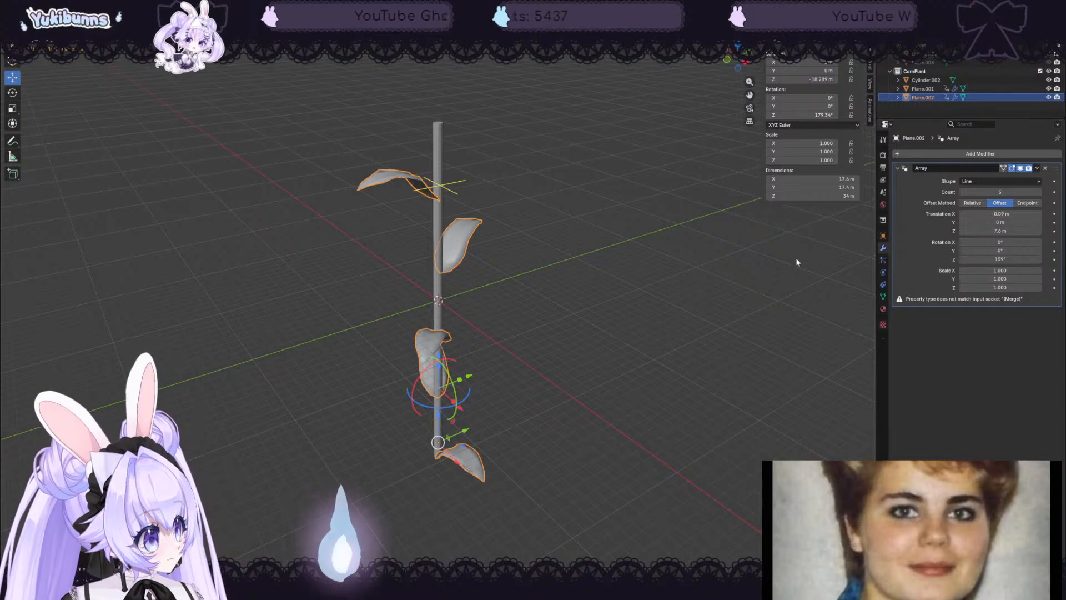
{"action": "middle_click_drag", "start_coordinate": [797, 261], "coordinate": [625, 316]}
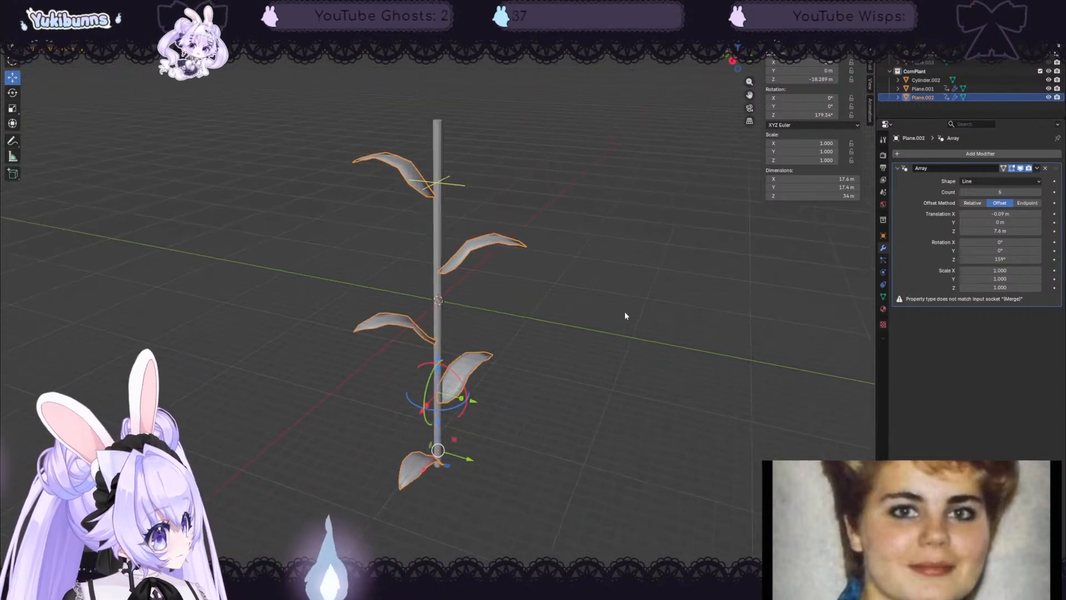
{"action": "left_click", "coordinate": [1039, 192]}
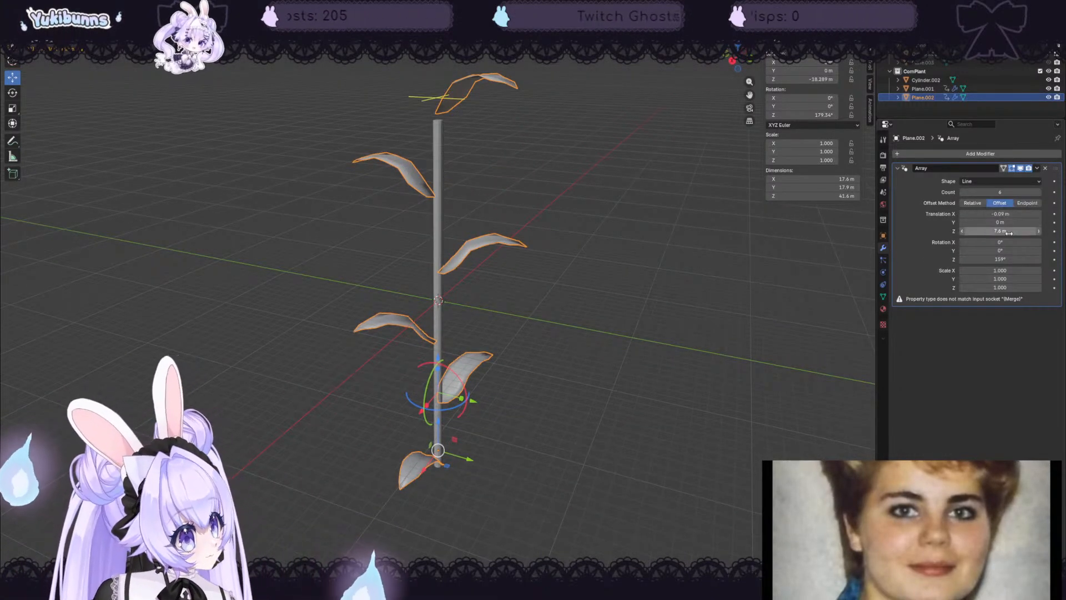
{"action": "left_click_drag", "start_coordinate": [1011, 232], "coordinate": [991, 259]}
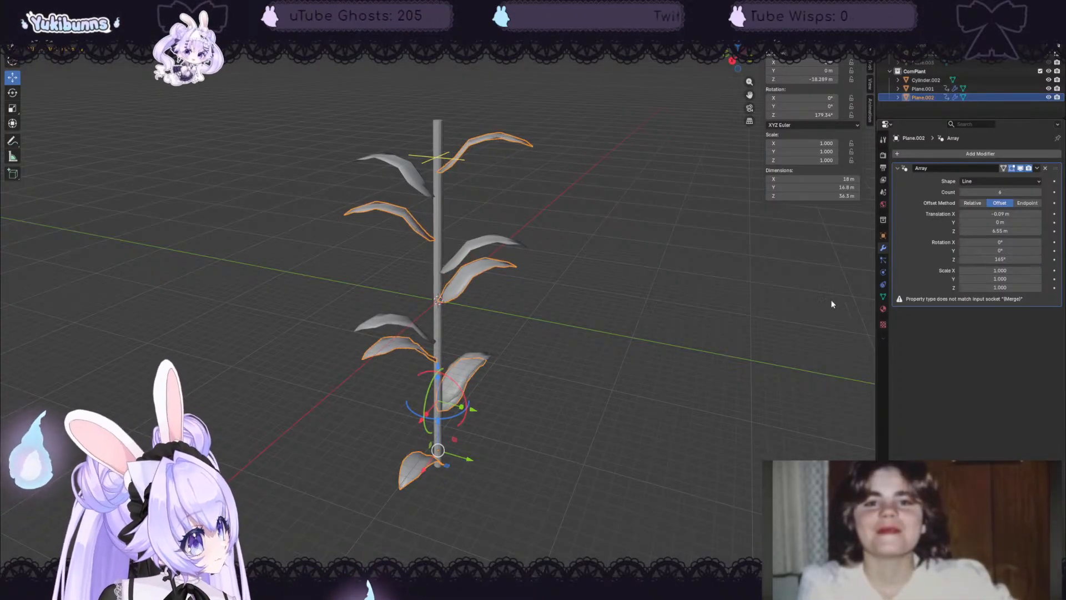
{"action": "key", "text": "ctrl+z"}
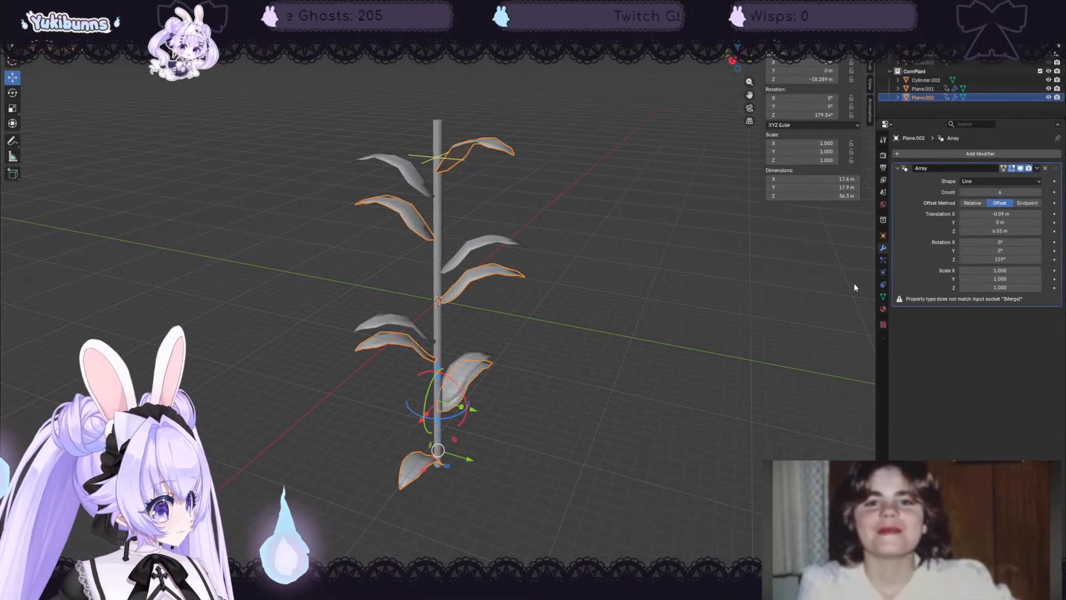
{"action": "left_click", "coordinate": [920, 99], "text": "ctrl"}
{"action": "left_click", "coordinate": [920, 99], "text": "ctrl"}
{"action": "left_click", "coordinate": [600, 360]}
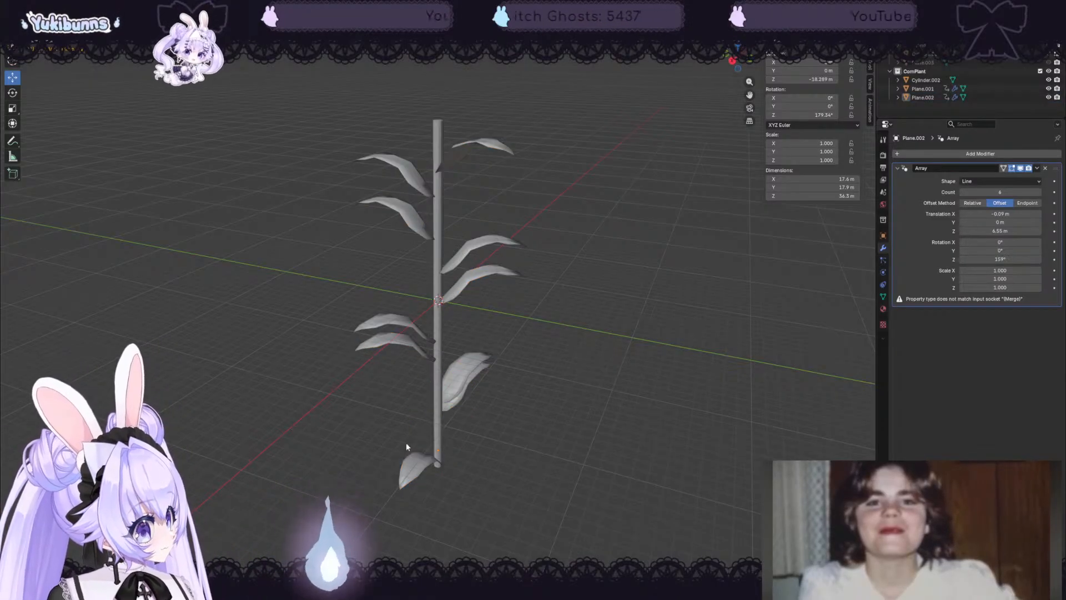
- Rotate the whole Plane.001 leaf array object around the stem to a Z rotation of 275.94°
{"action": "left_click", "coordinate": [408, 467]}
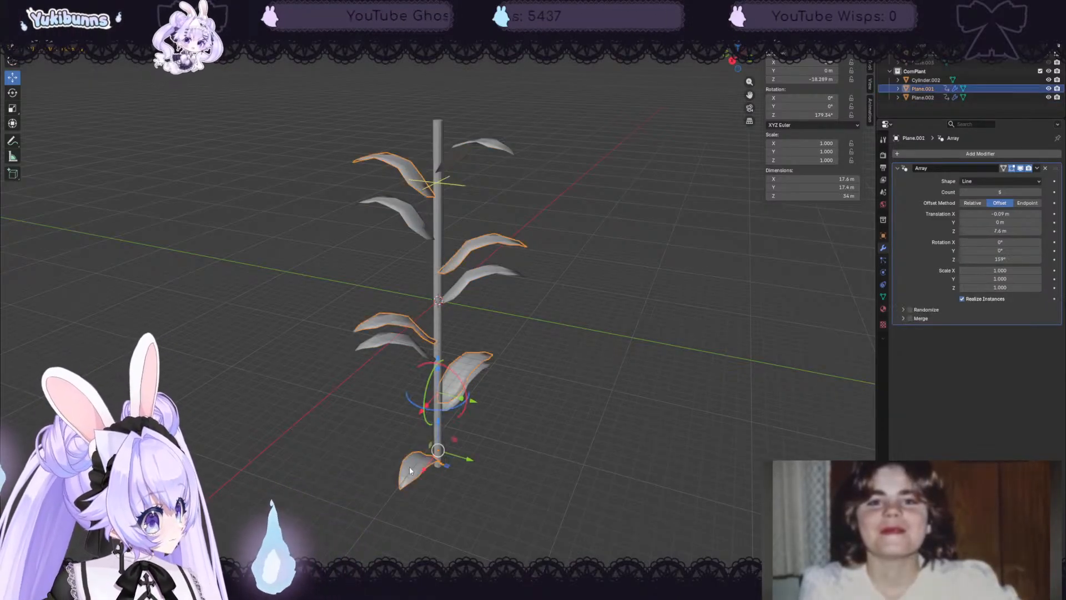
{"action": "middle_click_drag", "start_coordinate": [378, 442], "coordinate": [424, 447]}
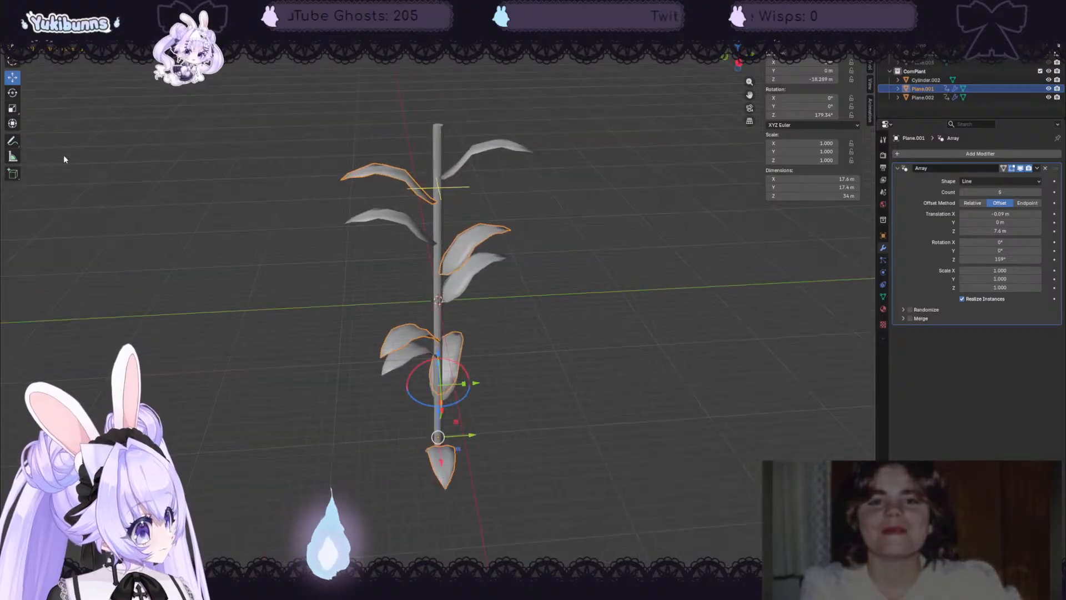
{"action": "left_click", "coordinate": [12, 93]}
{"action": "left_click", "coordinate": [503, 439]}
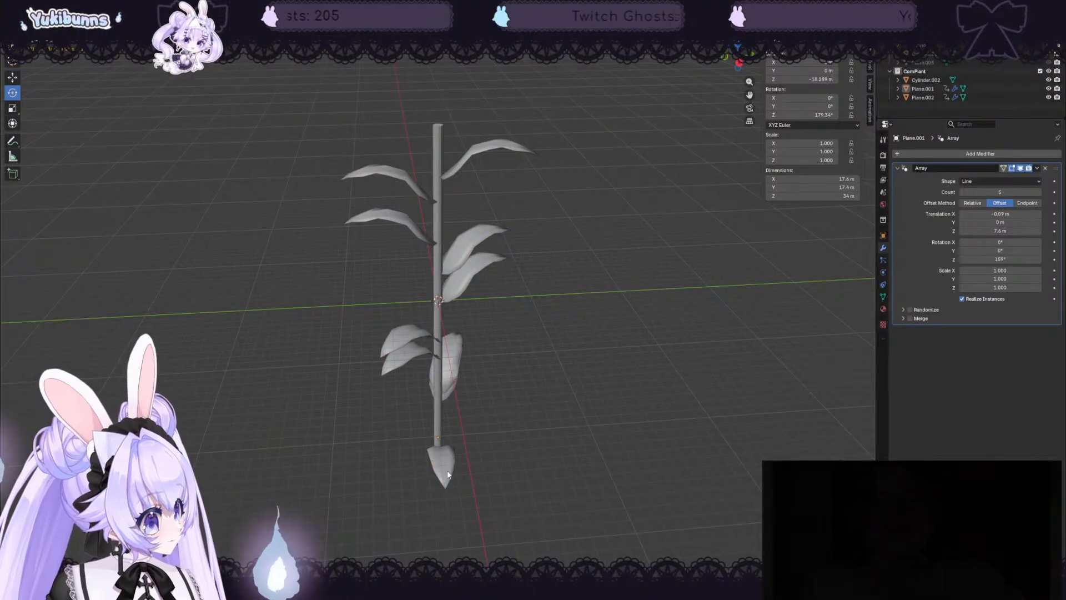
{"action": "left_click", "coordinate": [435, 459]}
{"action": "left_click_drag", "start_coordinate": [436, 459], "coordinate": [453, 451]}
{"action": "middle_click_drag", "start_coordinate": [637, 451], "coordinate": [483, 443]}
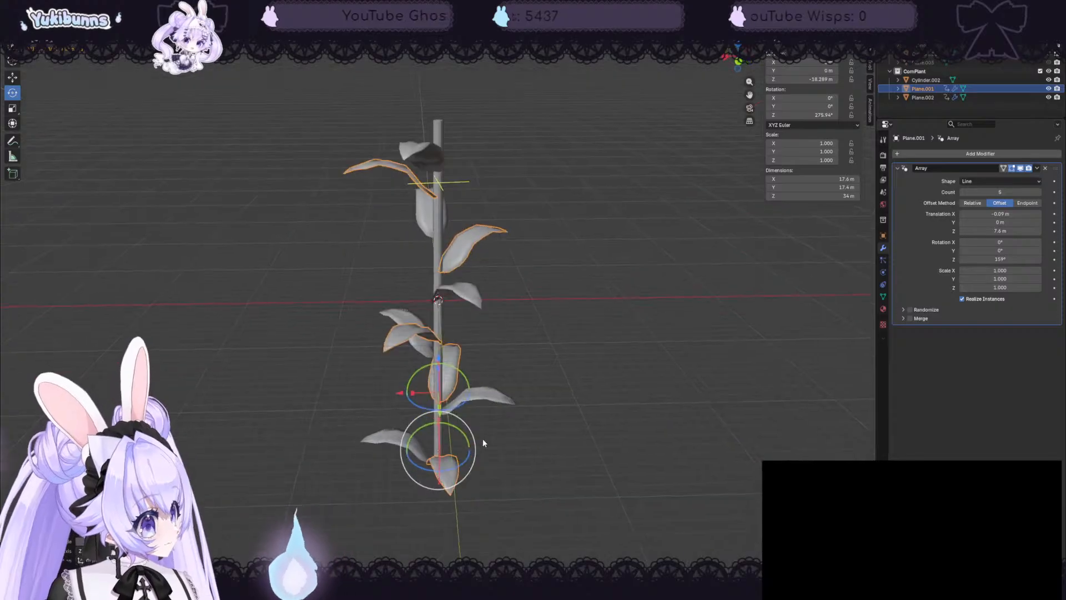
- Copy and paste the Plane.001 leaf array, rotate the copy to 391.02° about Z, and clear the selection
{"action": "key", "text": "ctrl+c"}
{"action": "key", "text": "ctrl+v"}
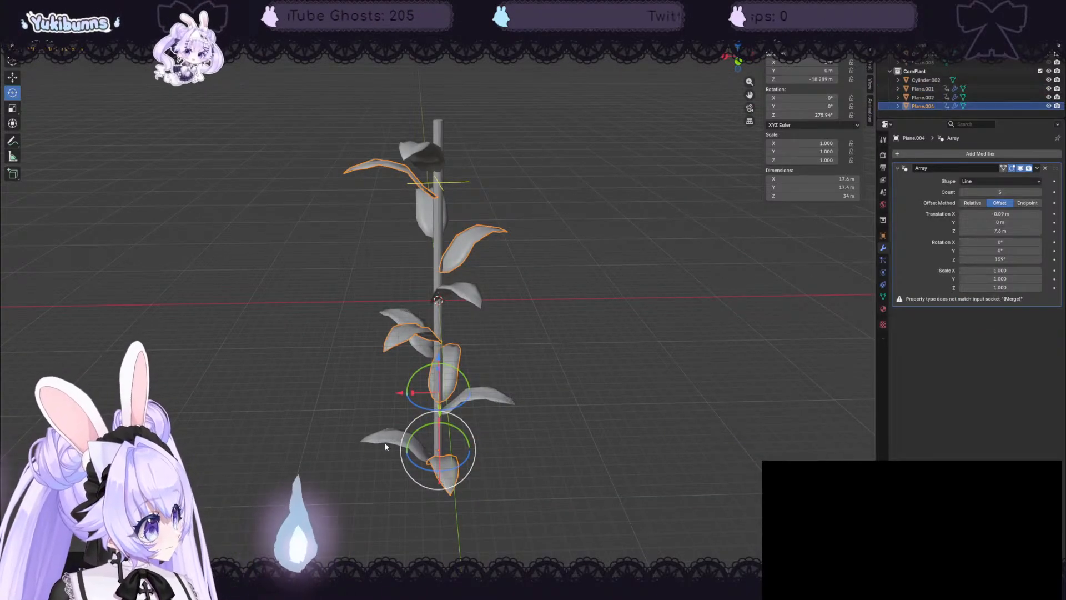
{"action": "left_click_drag", "start_coordinate": [424, 467], "coordinate": [462, 460]}
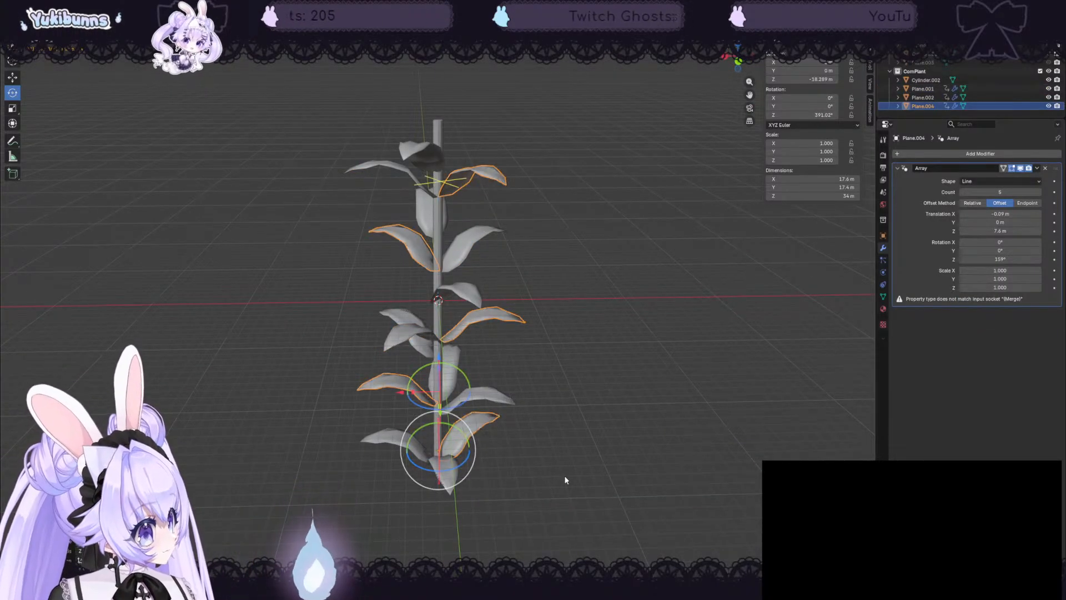
{"action": "left_click", "coordinate": [564, 476]}
{"action": "middle_click_drag", "start_coordinate": [565, 476], "coordinate": [627, 473]}
- Duplicate the Plane.002 leaf array in place, rotate the copy to 342.13° about Z, and clear the selection
{"action": "left_click", "coordinate": [923, 98]}
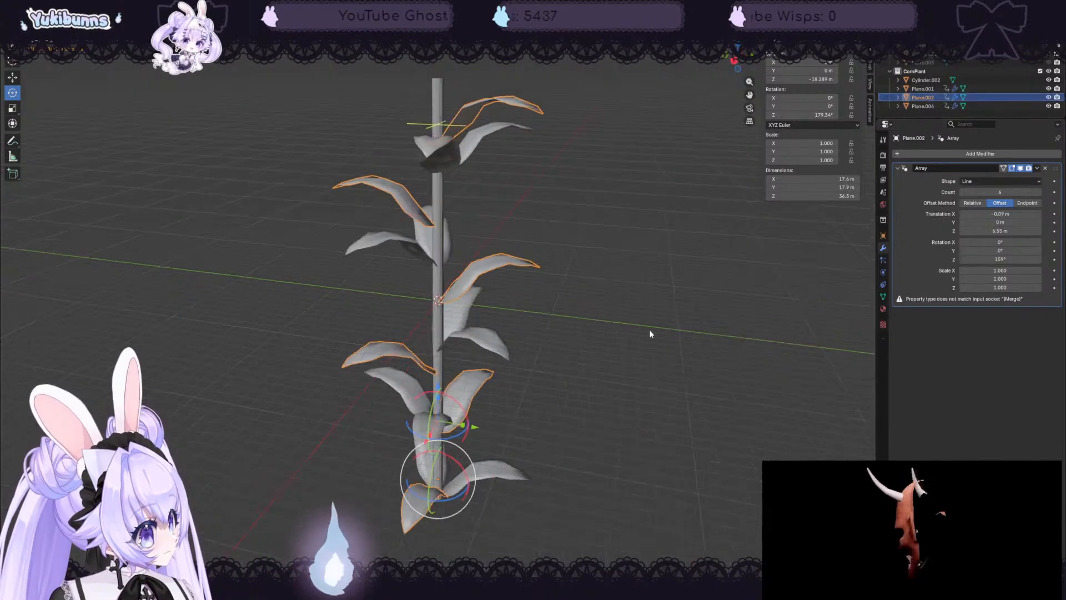
{"action": "middle_click_drag", "start_coordinate": [649, 329], "coordinate": [534, 356]}
{"action": "key", "text": "shift+d"}
{"action": "right_click", "coordinate": [622, 353]}
{"action": "left_click_drag", "start_coordinate": [428, 508], "coordinate": [671, 319]}
{"action": "middle_click_drag", "start_coordinate": [671, 321], "coordinate": [539, 349]}
{"action": "left_click", "coordinate": [550, 333]}
{"action": "scroll", "coordinate": [578, 359], "scroll_direction": "down", "scroll_amount": 4}
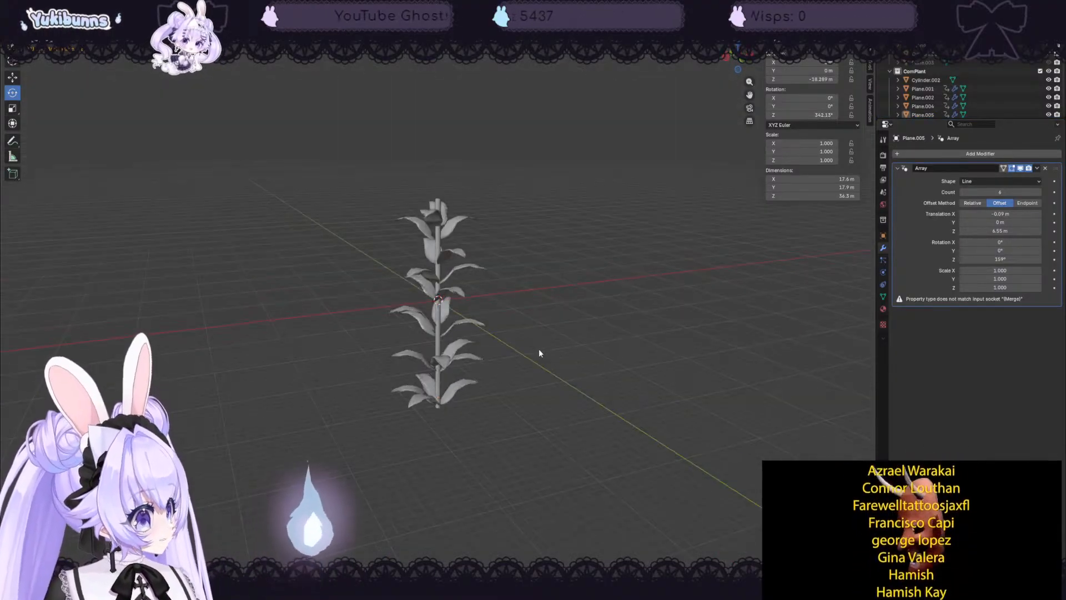
{"action": "scroll", "coordinate": [539, 349], "scroll_direction": "up", "scroll_amount": 6}
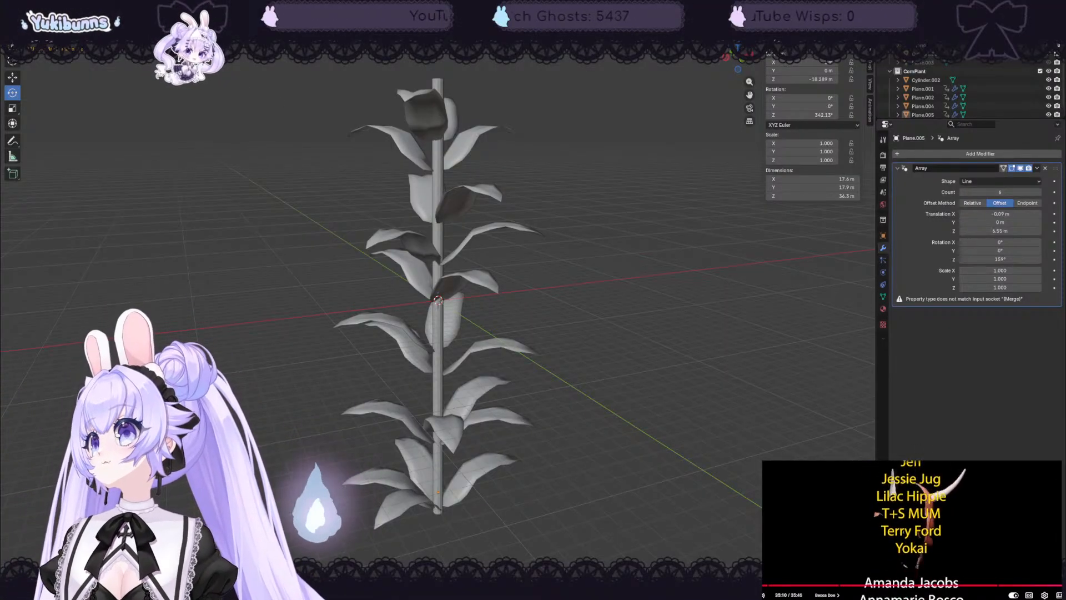
{"action": "scroll", "coordinate": [912, 530], "scroll_direction": "down", "scroll_amount": 2}
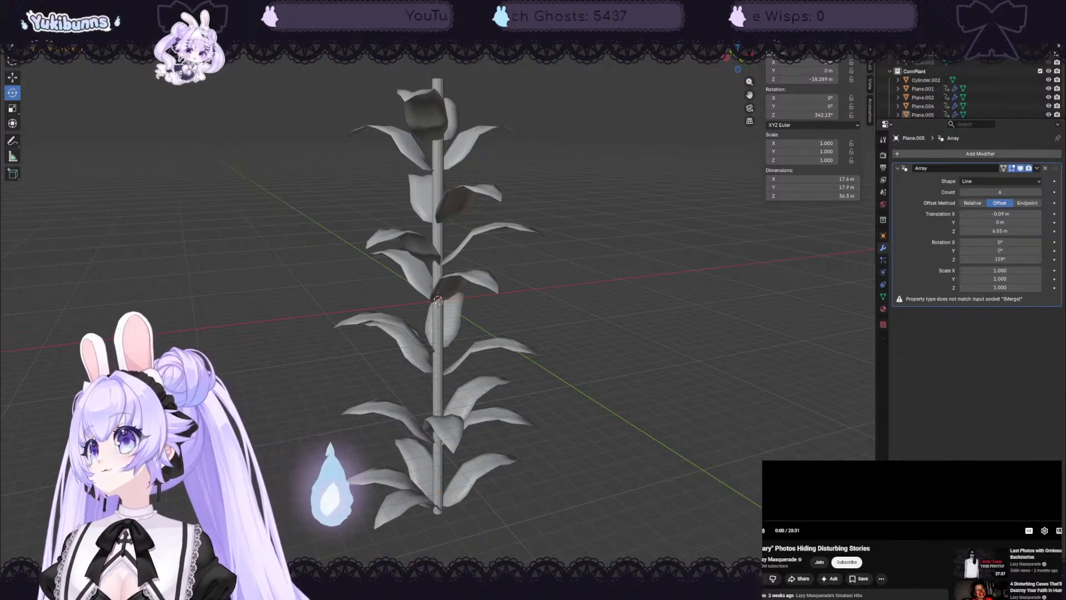
{"action": "scroll", "coordinate": [912, 530], "scroll_direction": "up", "scroll_amount": 2}
{"action": "scroll", "coordinate": [912, 530], "scroll_direction": "up", "scroll_amount": 1}
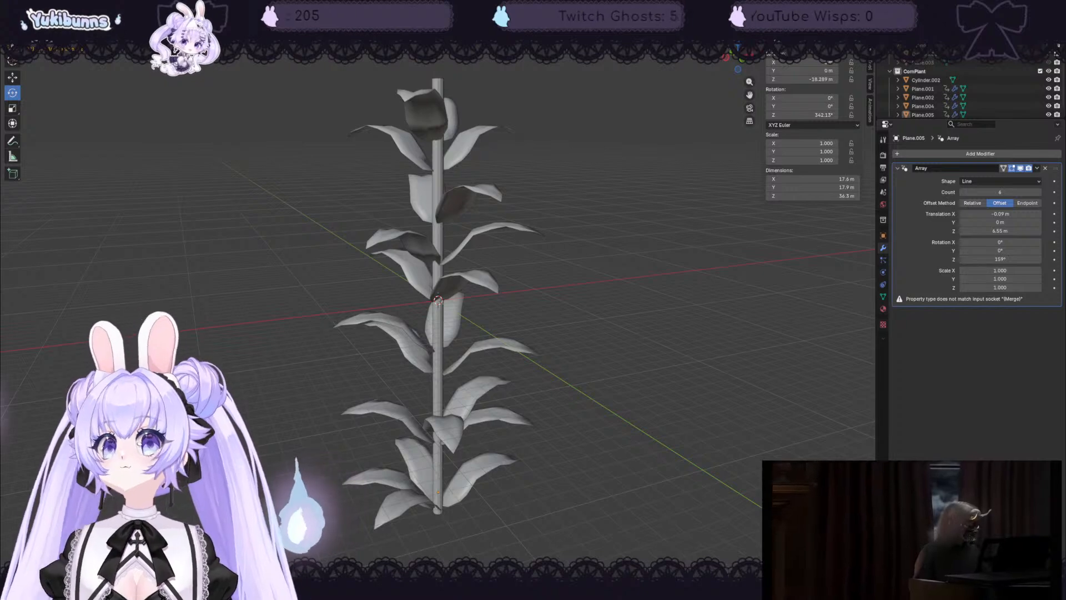
- Unhide the corn cob model so it shows on the stem among the leaves
{"action": "mouse_move", "coordinate": [595, 332]}
{"action": "middle_mouse_down"}
{"action": "mouse_move", "coordinate": [556, 331]}
{"action": "mouse_move", "coordinate": [595, 317]}
{"action": "middle_mouse_up"}
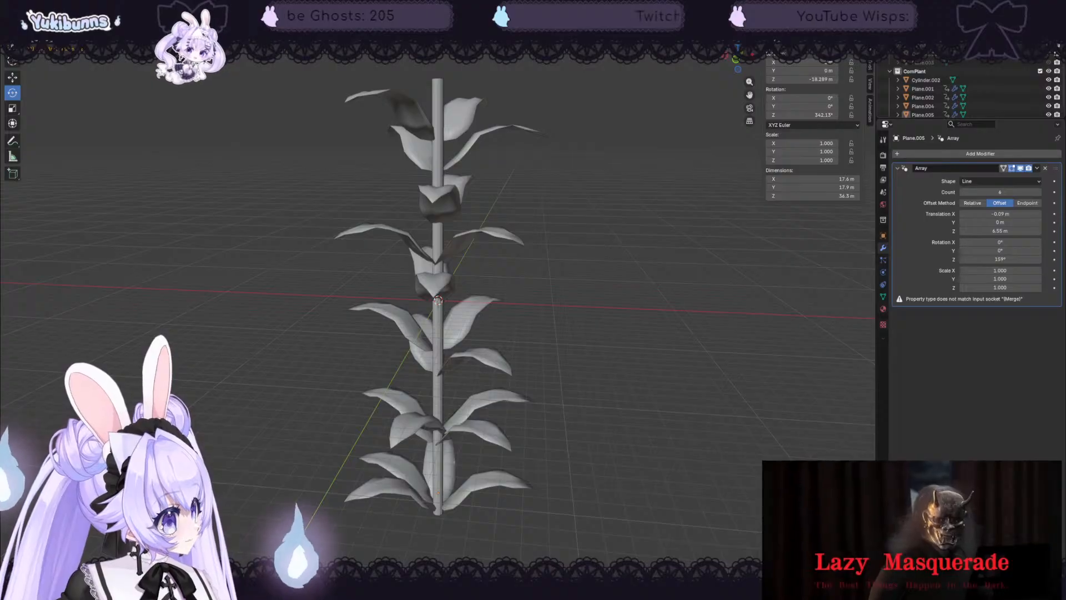
{"action": "left_click", "coordinate": [1048, 37]}
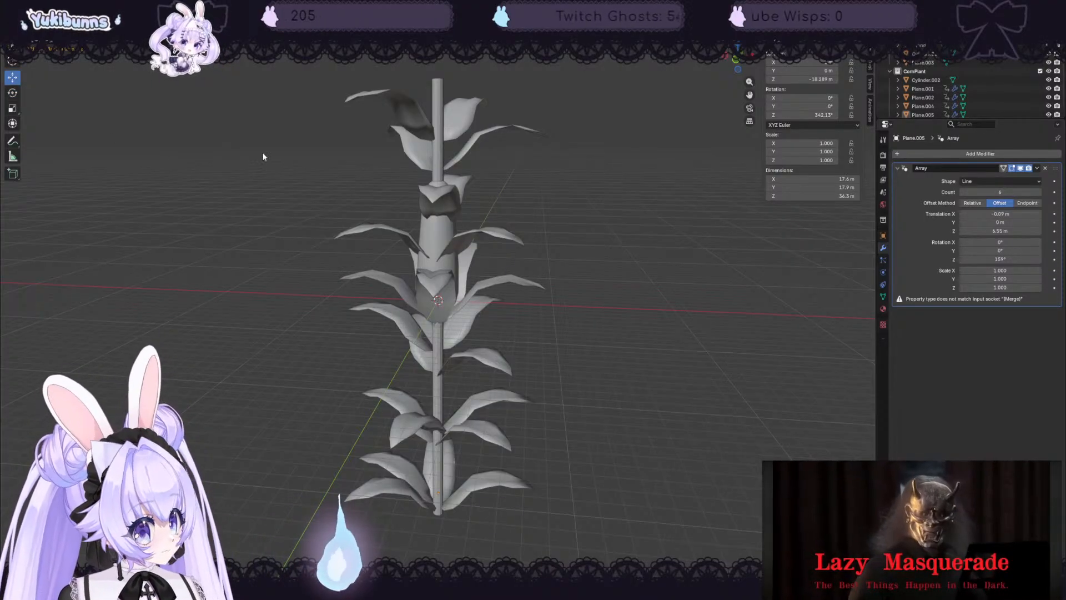
{"action": "middle_click_drag", "start_coordinate": [264, 157], "coordinate": [451, 239]}
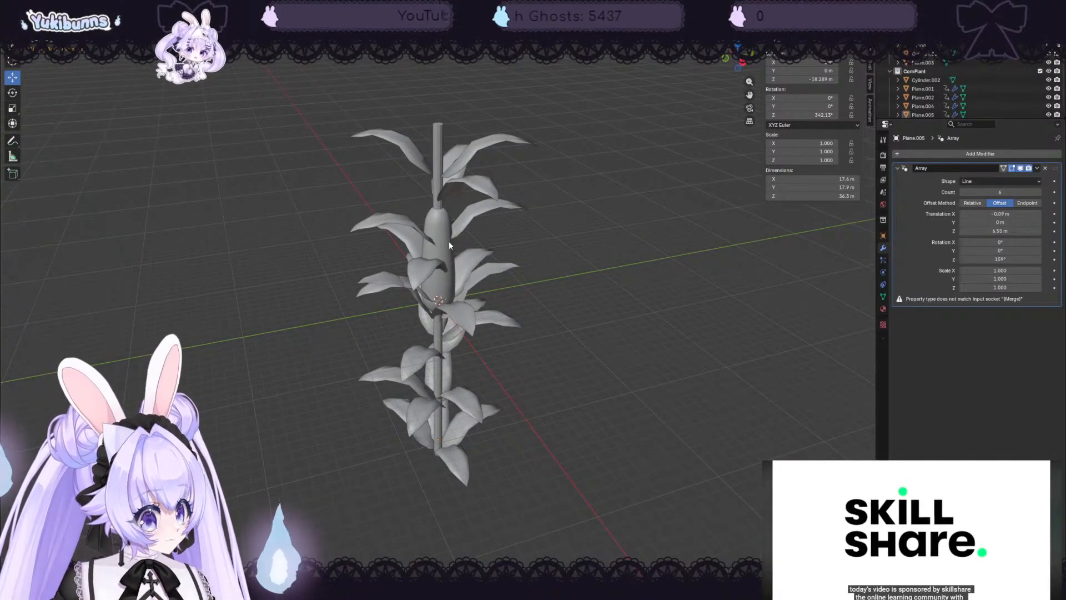
- Raise the corn cob together with its husk leaves to the stem's tip, with the cob at Z about 25.441 m
{"action": "left_click", "coordinate": [446, 240]}
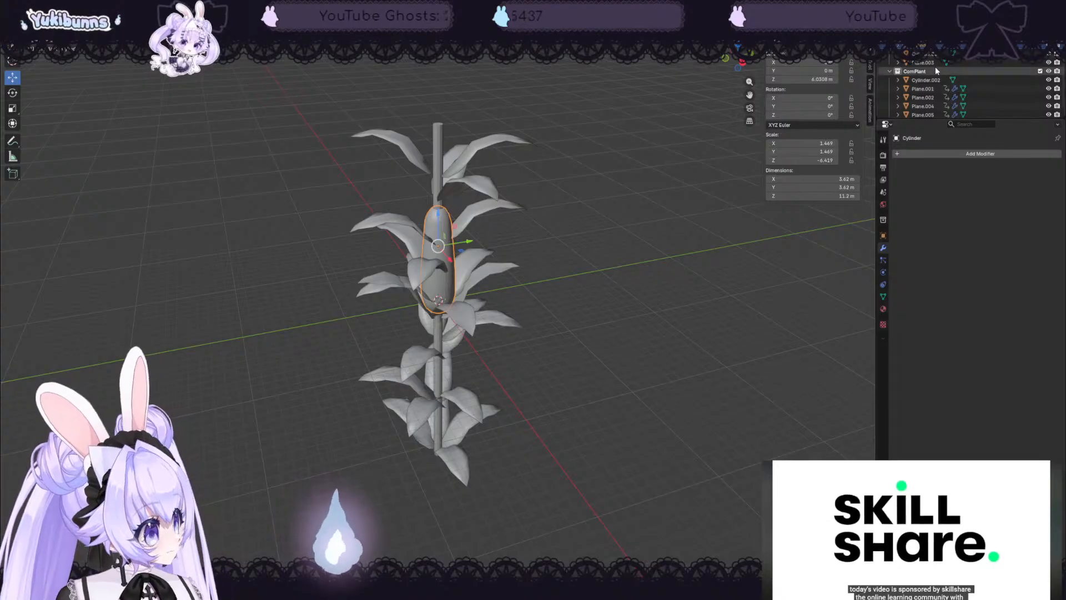
{"action": "left_click", "coordinate": [440, 271], "text": "shift"}
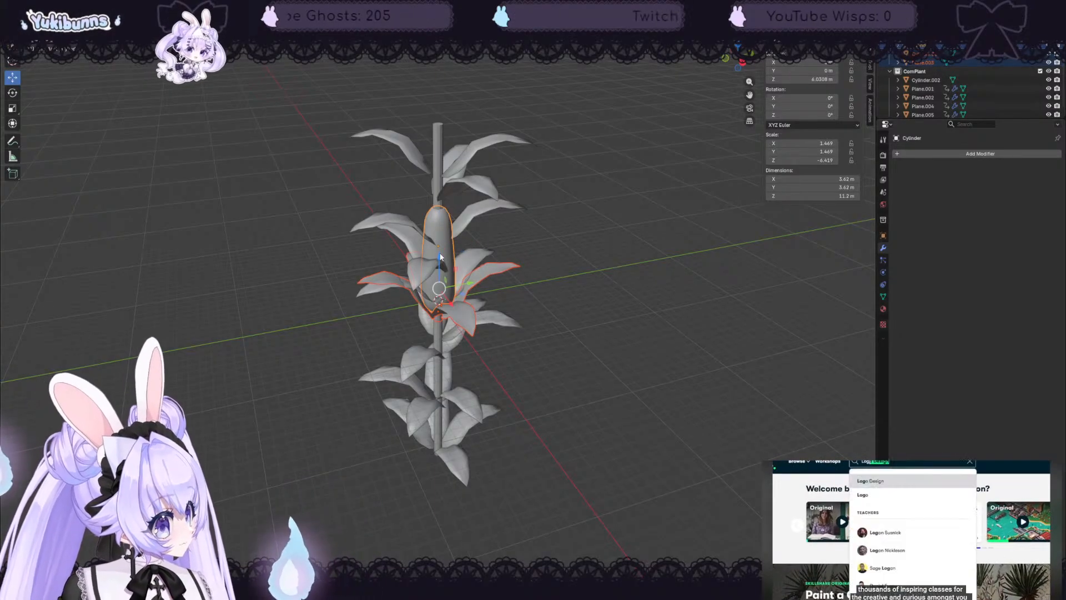
{"action": "left_click_drag", "start_coordinate": [440, 257], "coordinate": [440, 64]}
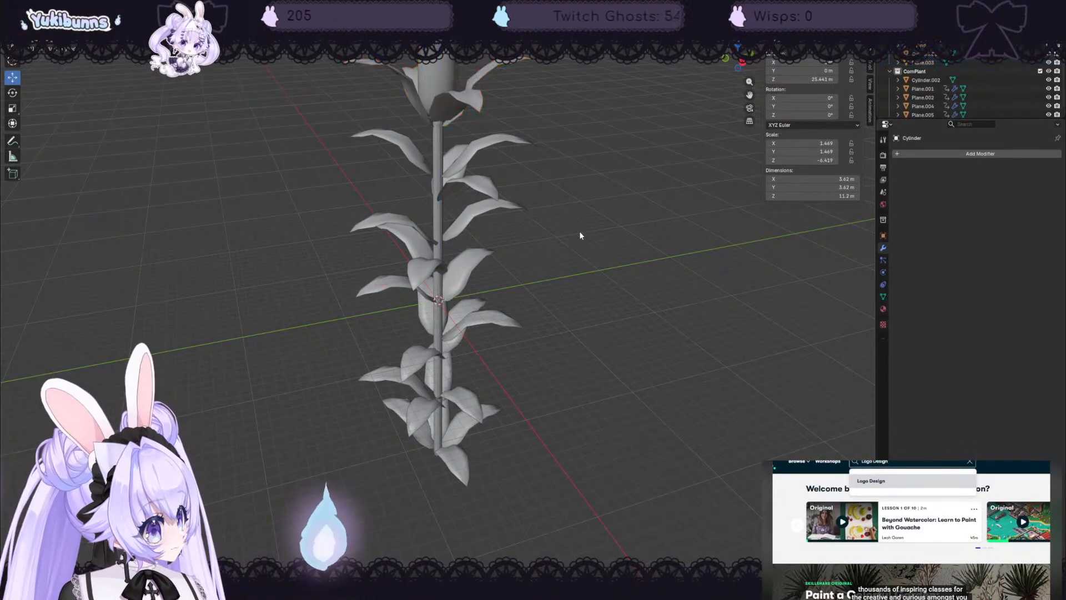
{"action": "scroll", "coordinate": [580, 235], "scroll_direction": "down", "scroll_amount": 4}
{"action": "middle_click_drag", "start_coordinate": [579, 238], "coordinate": [551, 233]}
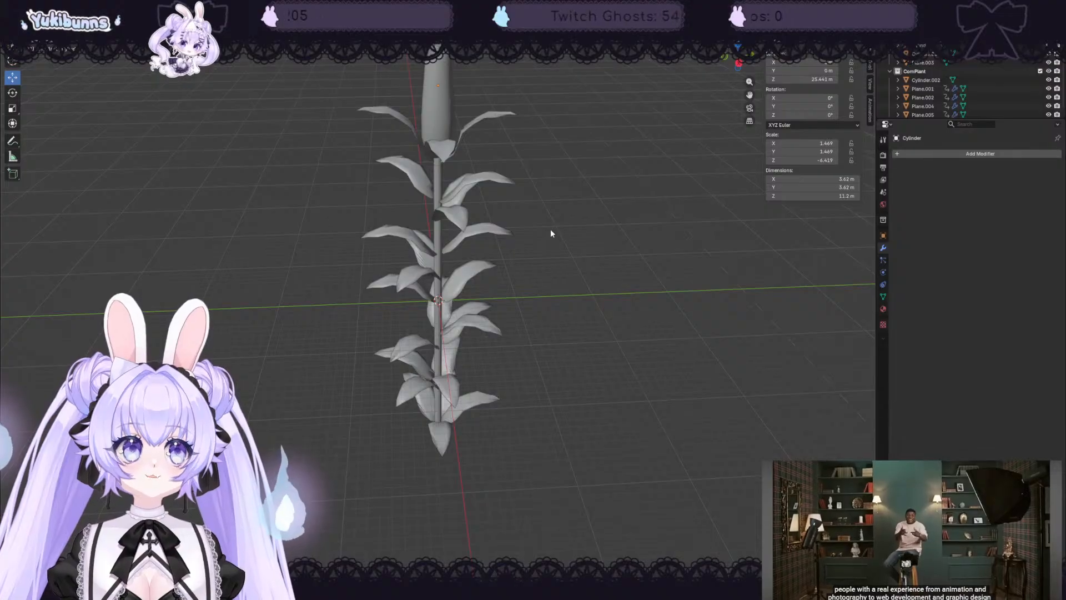
{"action": "middle_click_drag", "start_coordinate": [551, 230], "coordinate": [522, 195]}
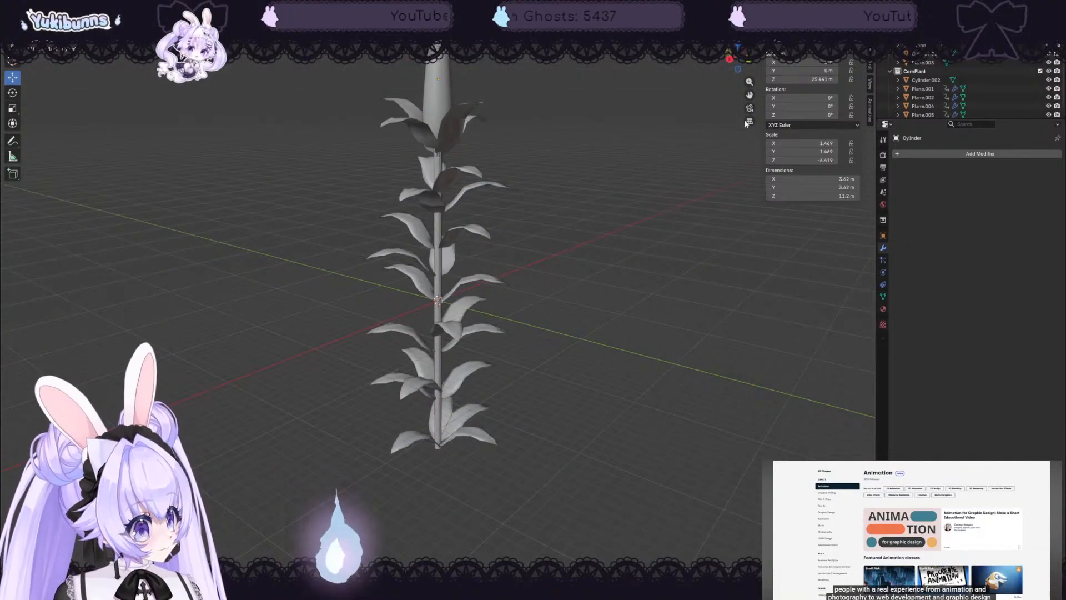
- Hide the corn cob and husk to inspect the bare stem, then clear the stem selection
{"action": "left_click", "coordinate": [1048, 36]}
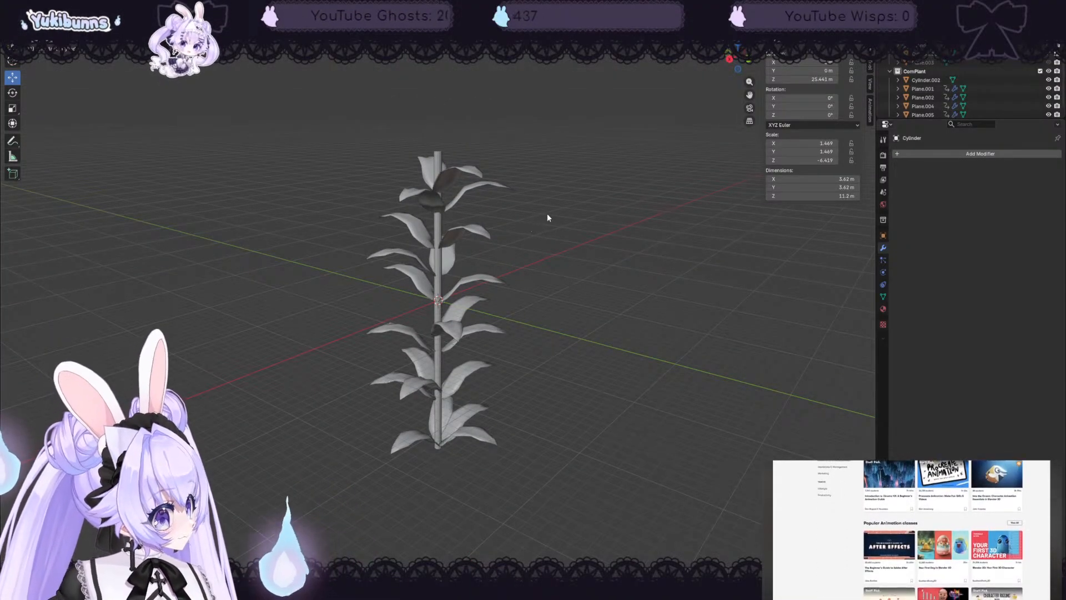
{"action": "middle_click_drag", "start_coordinate": [547, 217], "coordinate": [576, 216]}
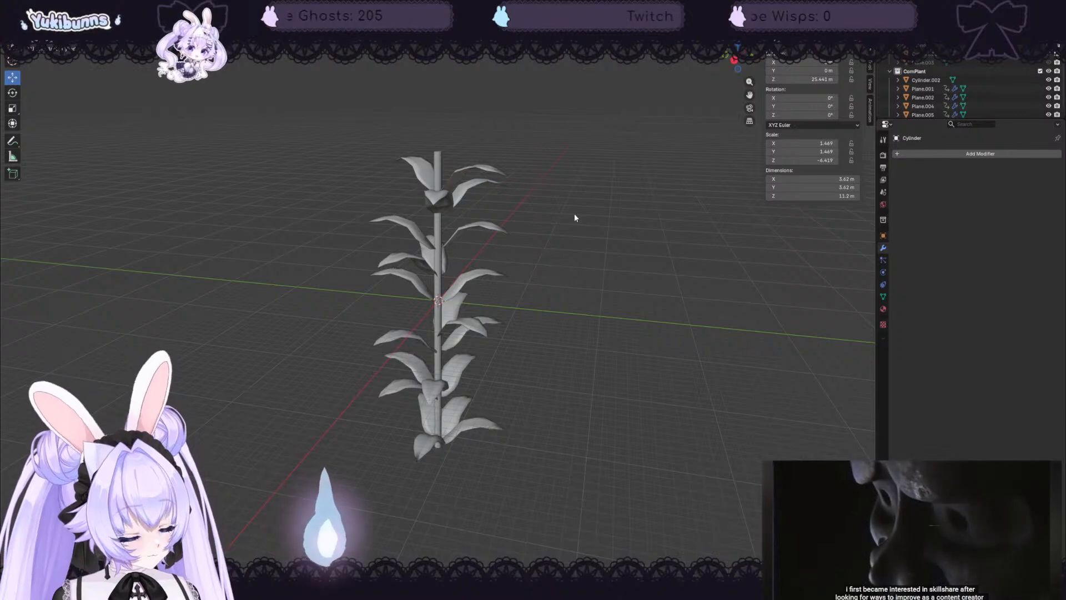
{"action": "scroll", "coordinate": [500, 211], "scroll_direction": "up", "scroll_amount": 2}
{"action": "left_click", "coordinate": [438, 203]}
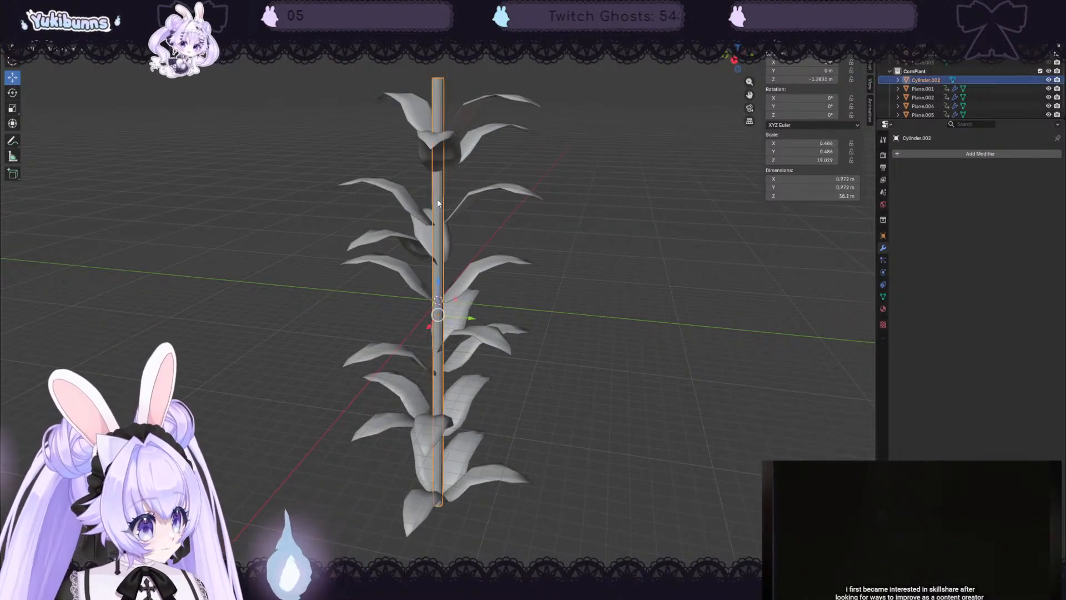
{"action": "right_click", "coordinate": [437, 198]}
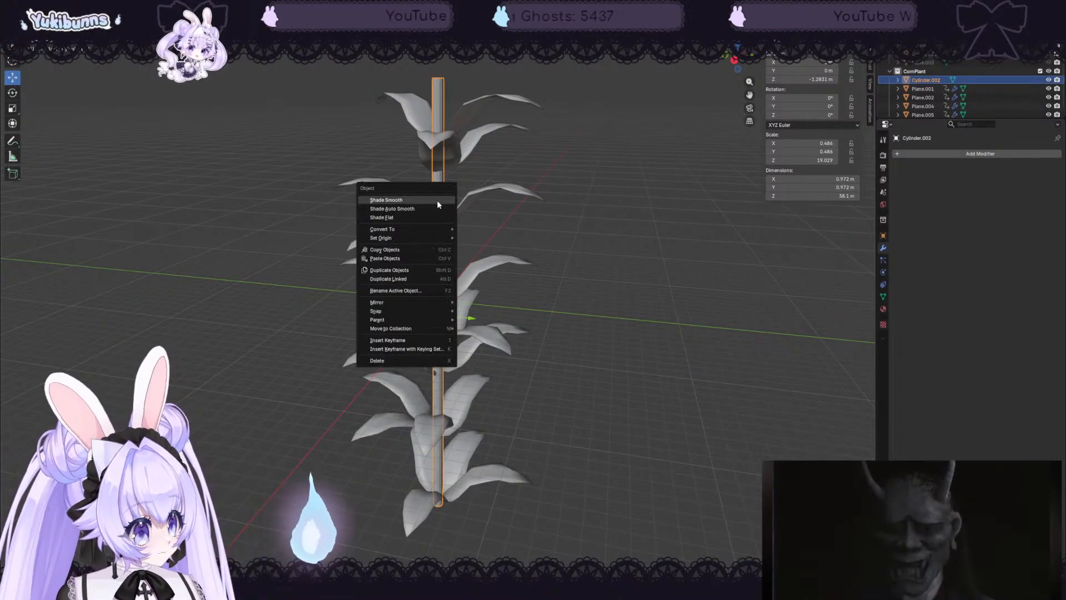
{"action": "key", "text": "Escape"}
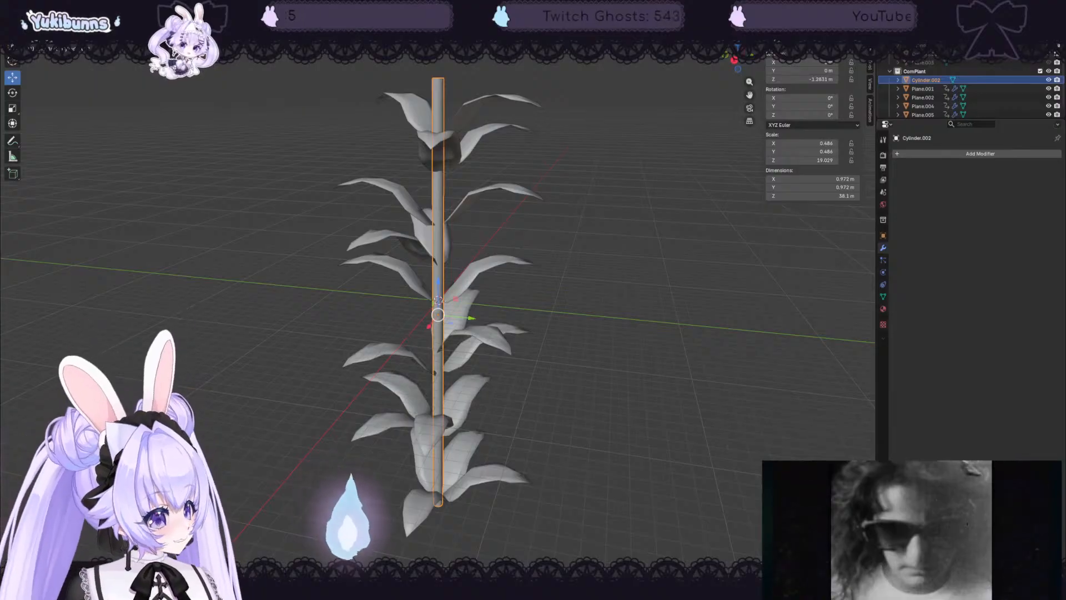
{"action": "left_click", "coordinate": [569, 305]}
{"action": "middle_click_drag", "start_coordinate": [570, 305], "coordinate": [617, 304]}
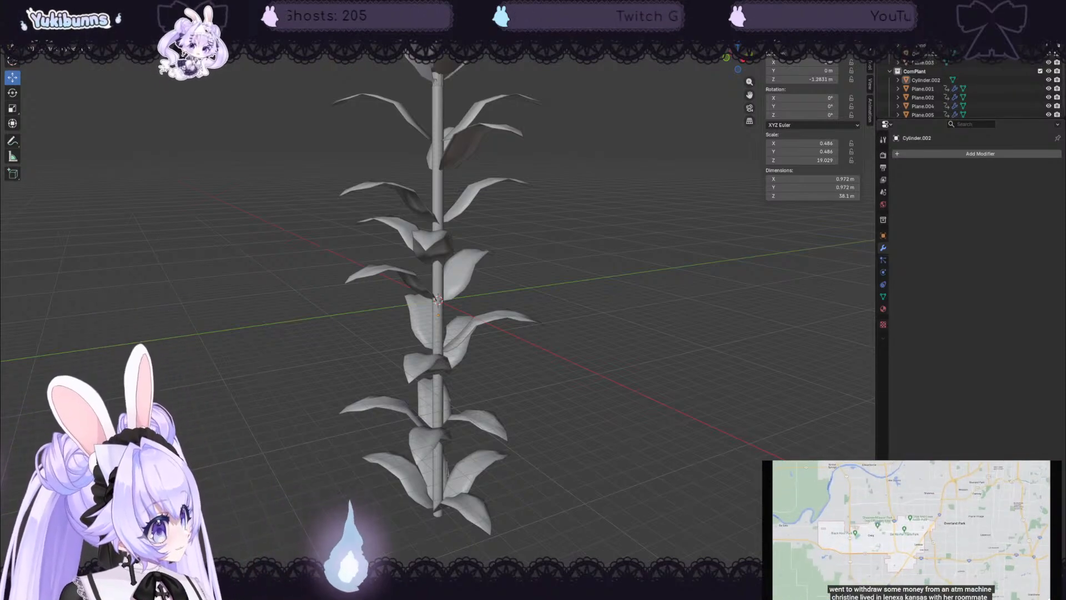
- Apply the Array modifiers on the Plane.001 and Plane.002 leaf objects
{"action": "scroll", "coordinate": [597, 237], "scroll_direction": "down", "scroll_amount": 3}
{"action": "middle_click_drag", "start_coordinate": [597, 236], "coordinate": [687, 231]}
{"action": "scroll", "coordinate": [514, 244], "scroll_direction": "up", "scroll_amount": 5}
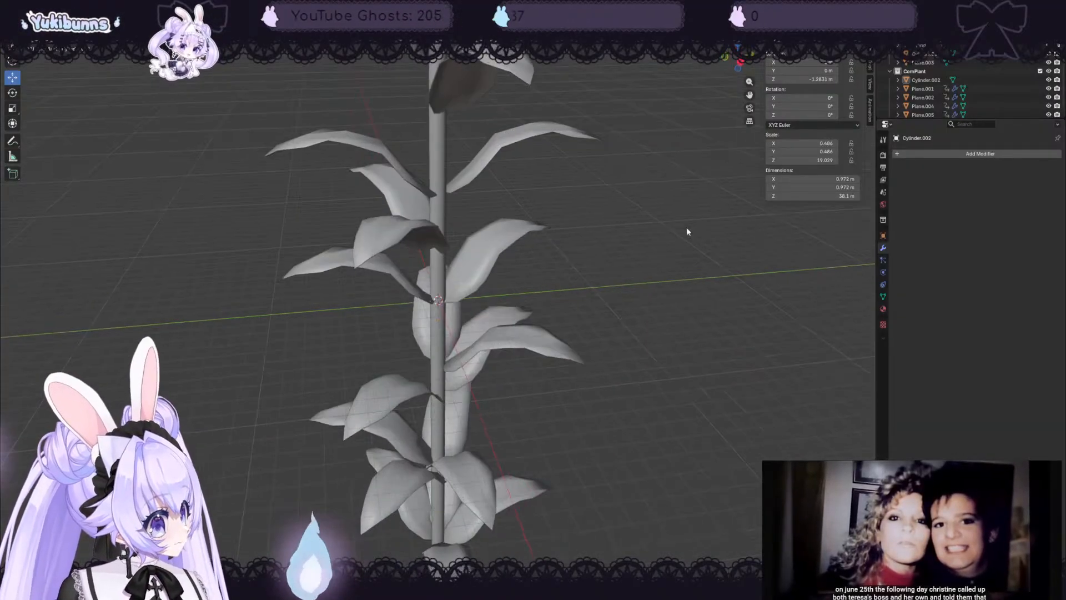
{"action": "left_click", "coordinate": [933, 89]}
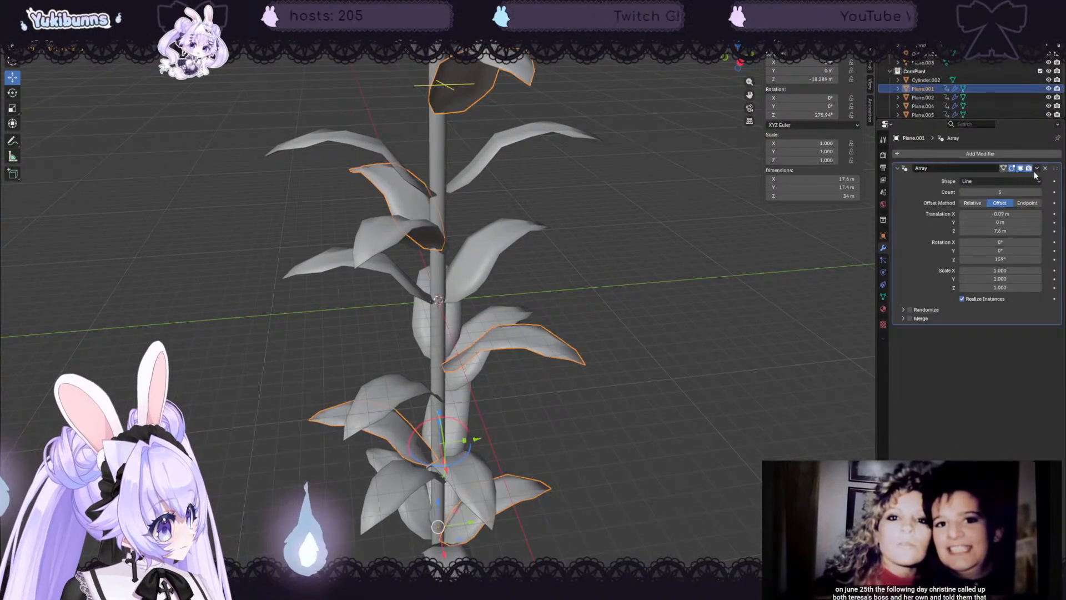
{"action": "left_click", "coordinate": [1036, 169]}
{"action": "left_click", "coordinate": [1001, 179]}
{"action": "left_click", "coordinate": [936, 98]}
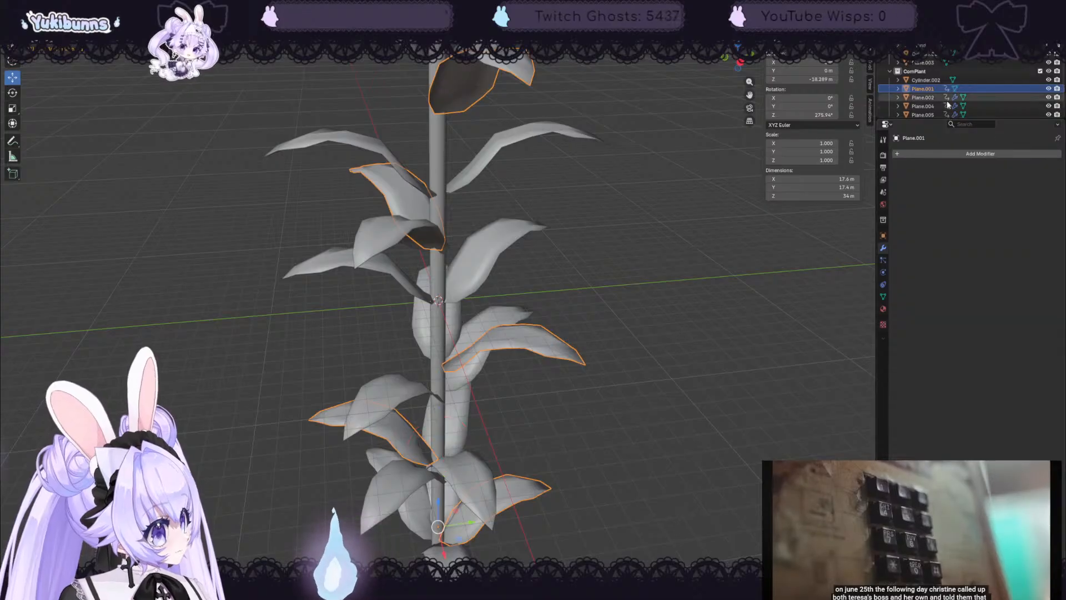
{"action": "left_click", "coordinate": [1036, 169]}
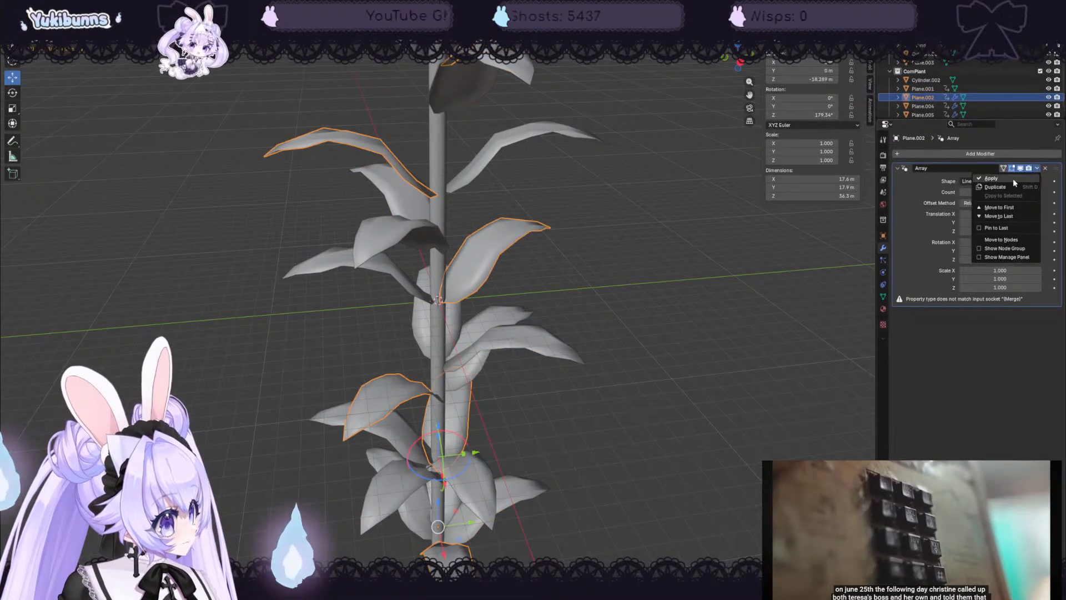
{"action": "left_click", "coordinate": [1013, 178]}
- Apply the Array modifiers on the Plane.004 and Plane.005 leaf objects and clear the selection
{"action": "left_click", "coordinate": [925, 106]}
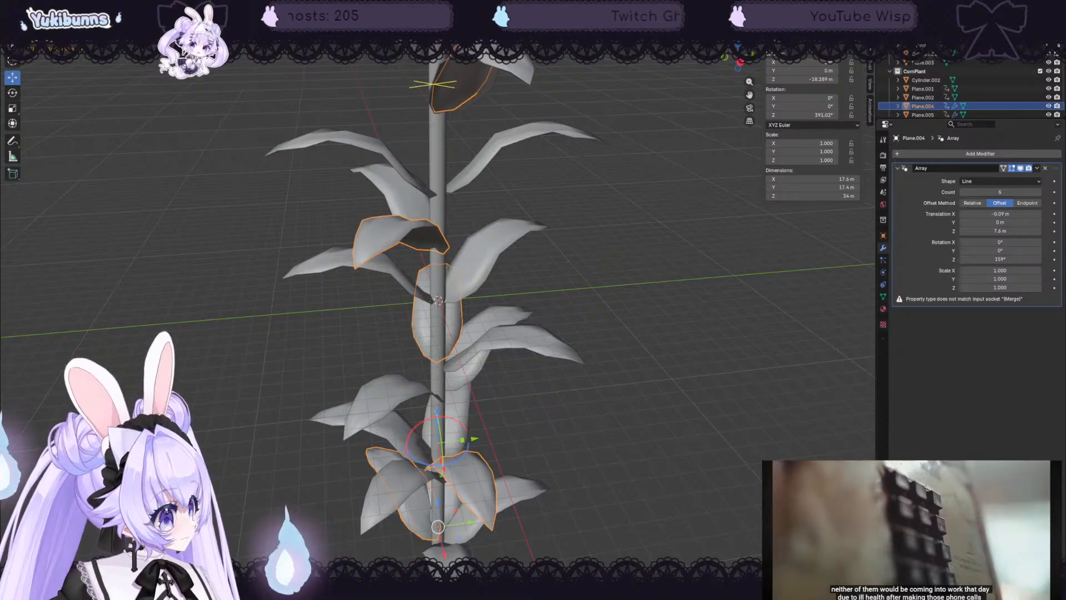
{"action": "left_click", "coordinate": [1036, 169]}
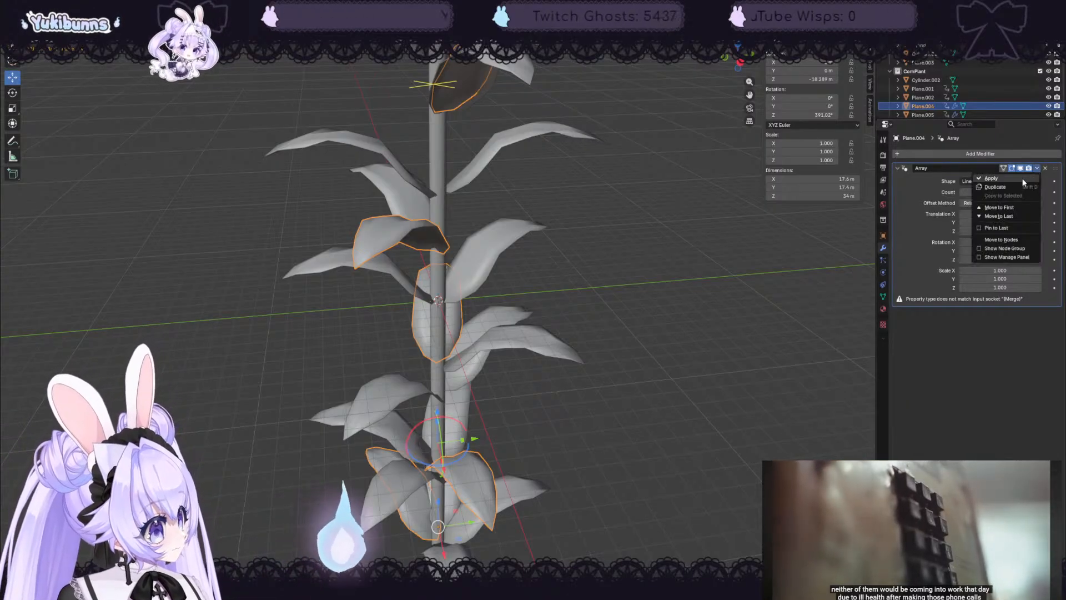
{"action": "left_click", "coordinate": [1020, 178]}
{"action": "left_click", "coordinate": [938, 114]}
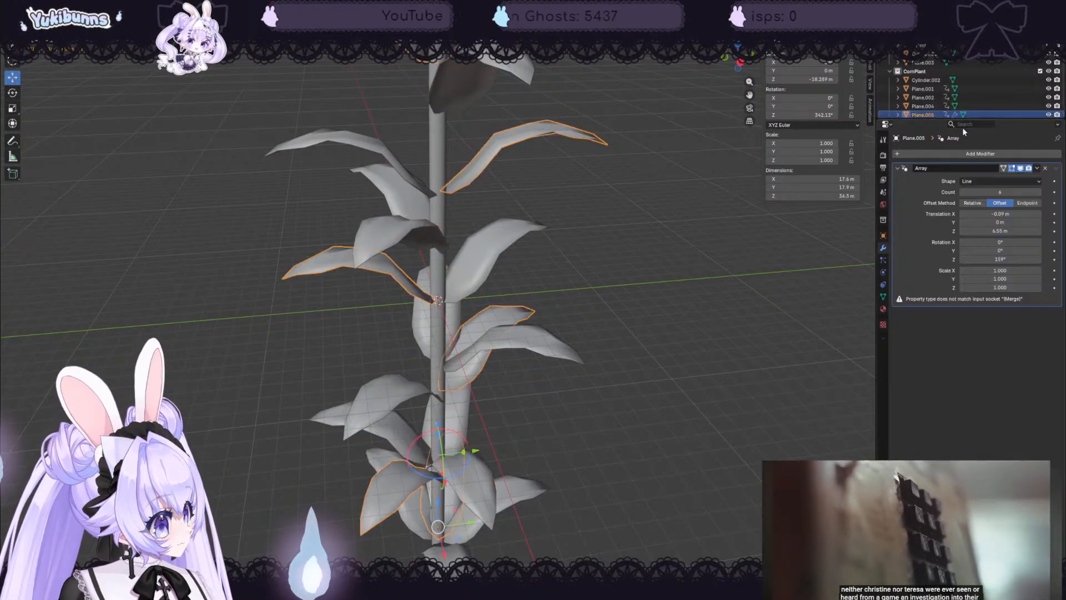
{"action": "left_click", "coordinate": [1037, 169]}
{"action": "left_click", "coordinate": [1012, 178]}
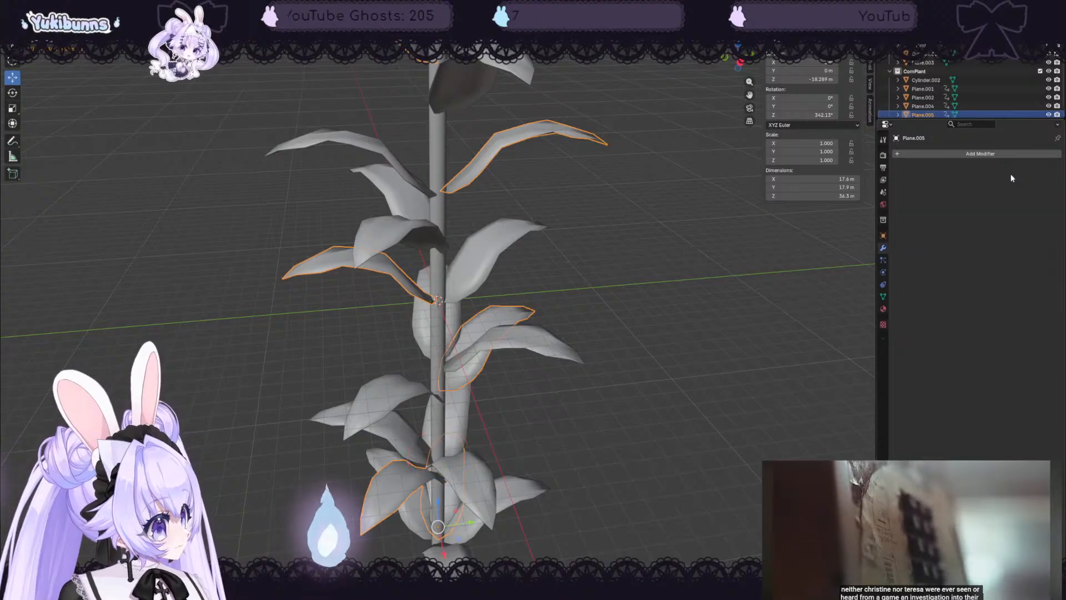
{"action": "scroll", "coordinate": [625, 256], "scroll_direction": "down", "scroll_amount": 3}
{"action": "middle_click_drag", "start_coordinate": [661, 250], "coordinate": [496, 104]}
{"action": "left_click", "coordinate": [622, 253]}
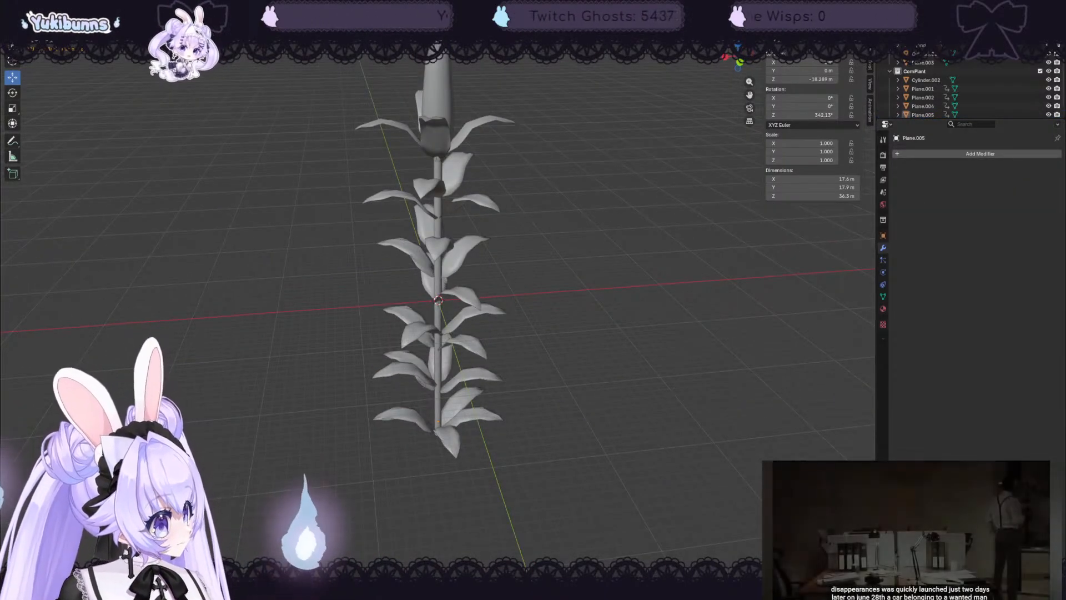
- Switch the viewport to Material Preview shading and view the plant's colours from several sides
{"action": "key", "text": "z"}
{"action": "middle_click_drag", "start_coordinate": [648, 113], "coordinate": [722, 147]}
{"action": "key", "text": "KP_1"}
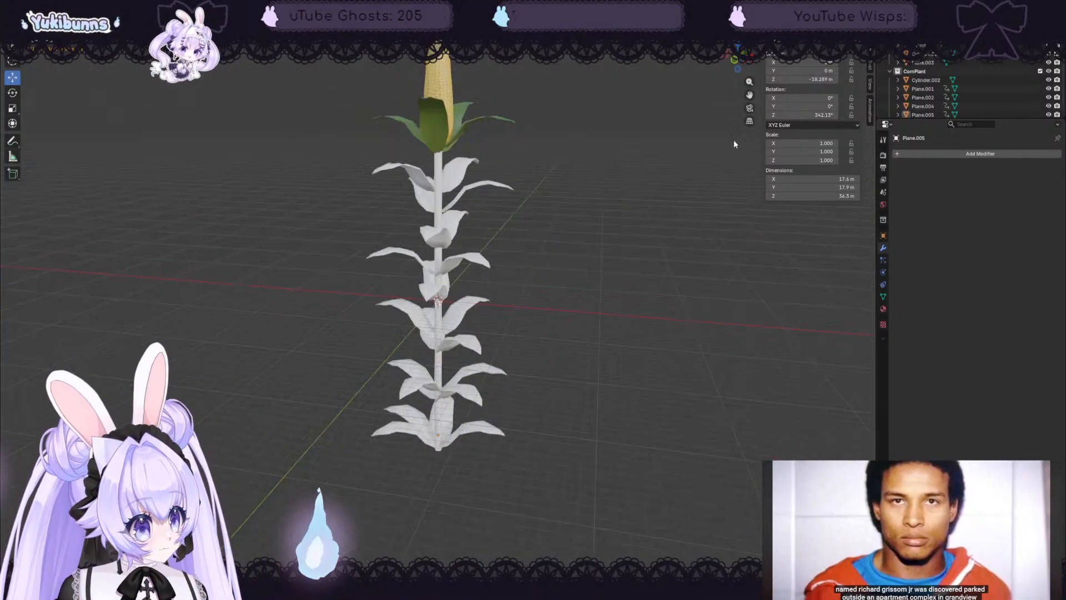
{"action": "middle_click_drag", "start_coordinate": [744, 143], "coordinate": [712, 146]}
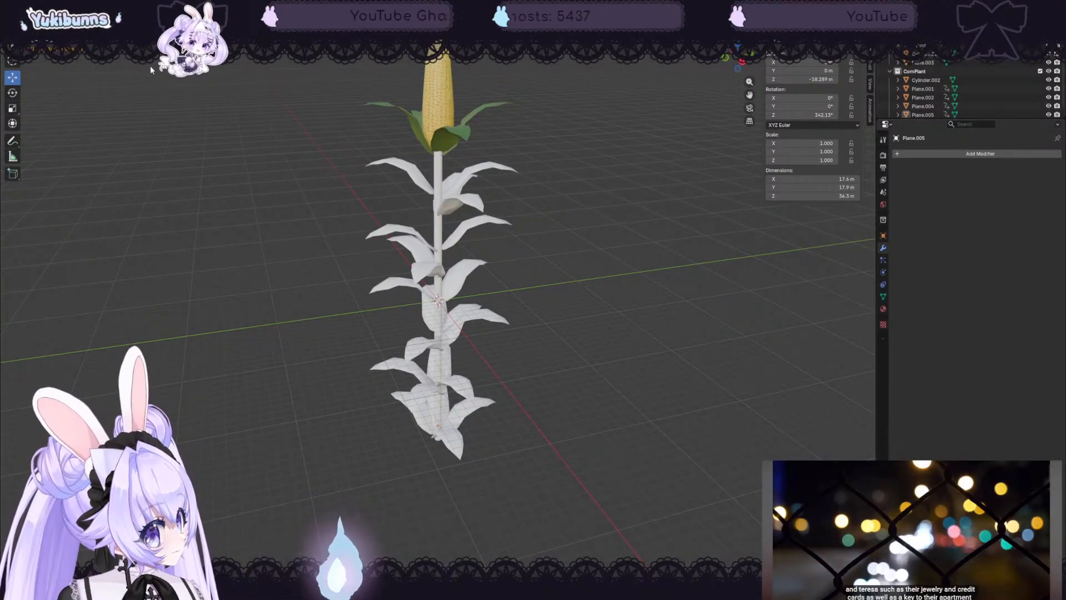
{"action": "middle_click_drag", "start_coordinate": [265, 126], "coordinate": [380, 115]}
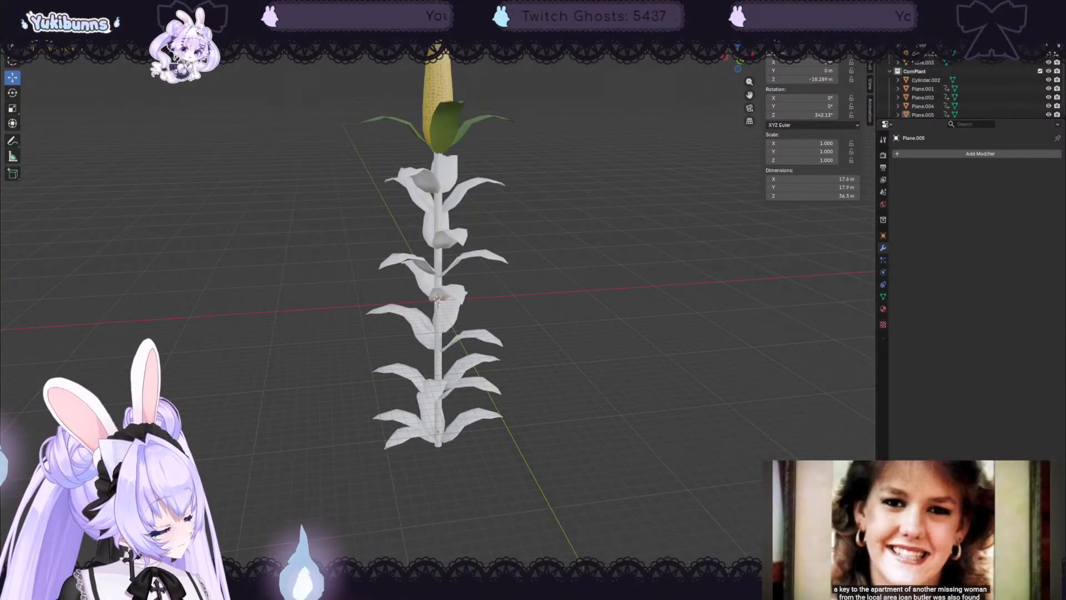
{"action": "middle_click_drag", "start_coordinate": [654, 76], "coordinate": [532, 87]}
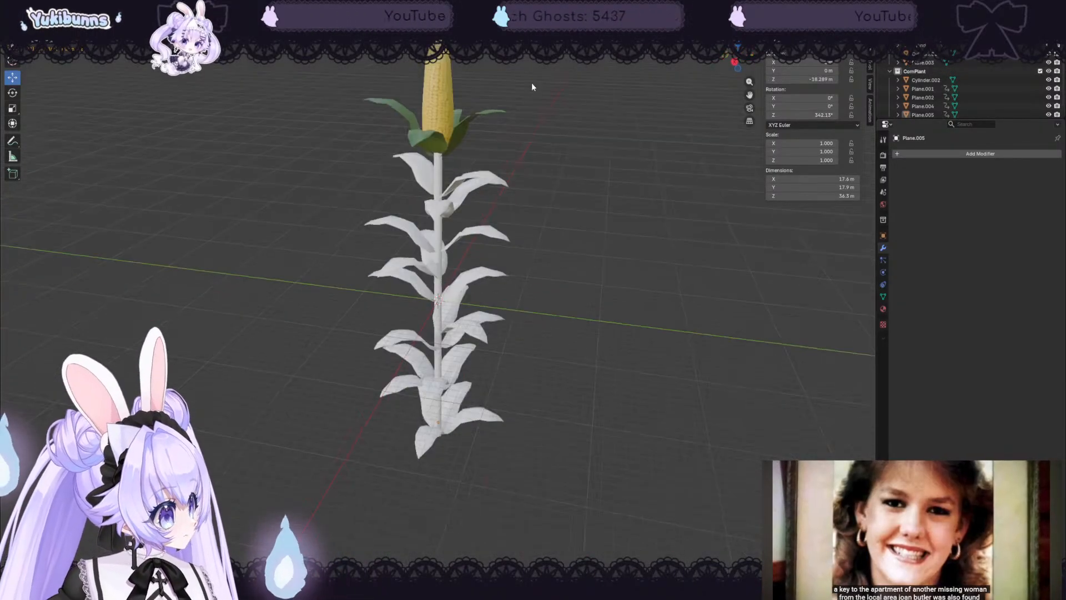
- Join the four leaf objects into the Cylinder.002 stem as a single object and clear the selection
{"action": "left_click", "coordinate": [922, 79]}
{"action": "left_click", "coordinate": [922, 108], "text": "shift"}
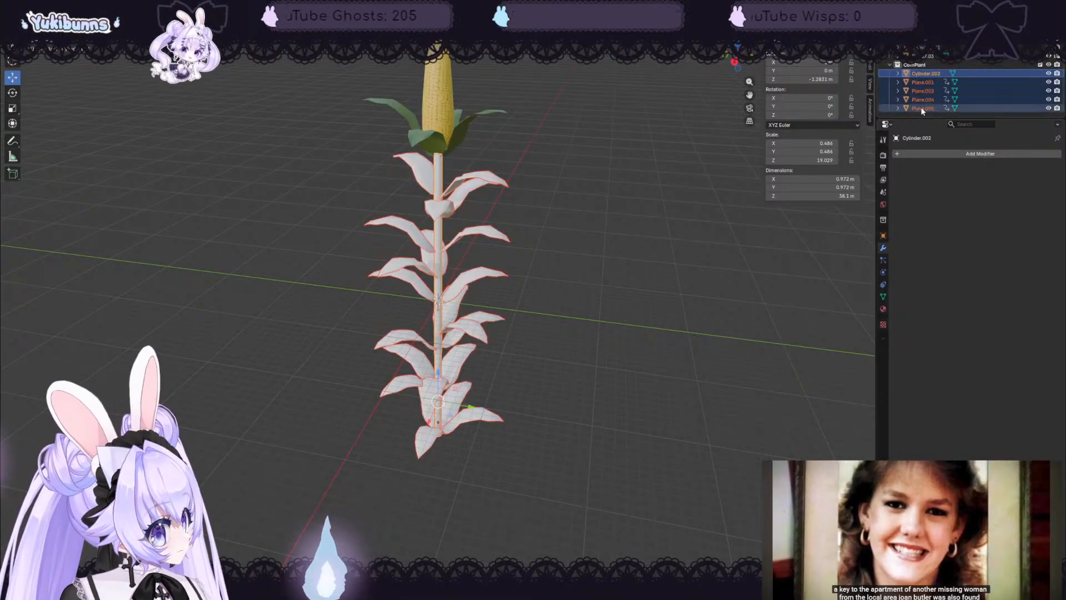
{"action": "key", "text": "ctrl+j"}
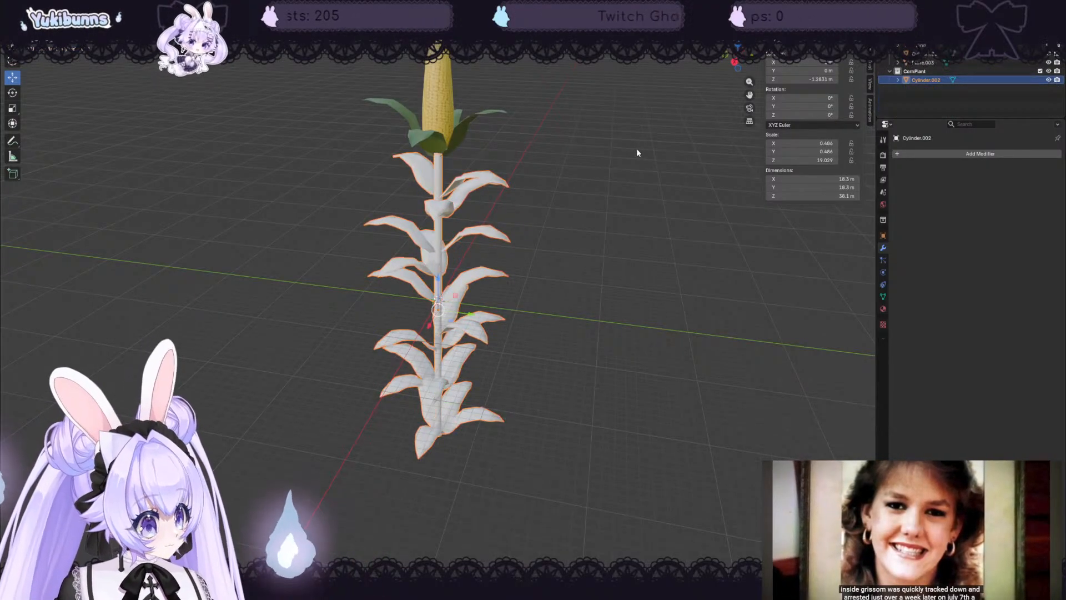
{"action": "left_click", "coordinate": [638, 197]}
{"action": "middle_click_drag", "start_coordinate": [579, 187], "coordinate": [533, 167]}
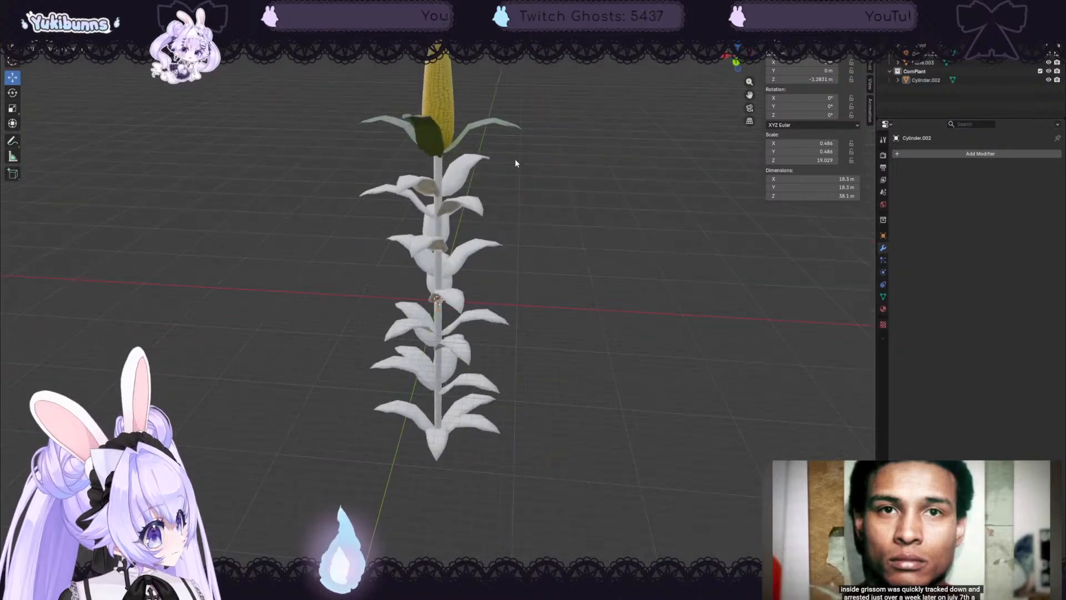
- Examine how the cob and its husk leaves sit on the joined stem from different angles
{"action": "left_click", "coordinate": [416, 121]}
{"action": "middle_click_drag", "start_coordinate": [561, 166], "coordinate": [589, 165]}
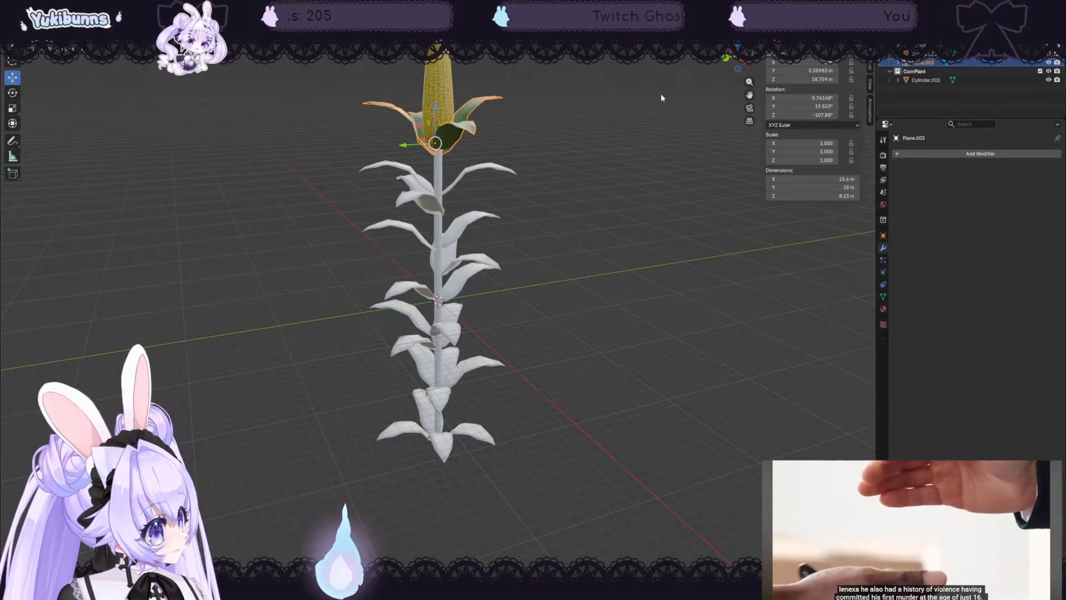
{"action": "mouse_move", "coordinate": [749, 94]}
{"action": "left_mouse_down"}
{"action": "mouse_move", "coordinate": [745, 116]}
{"action": "mouse_move", "coordinate": [749, 93]}
{"action": "left_mouse_up"}
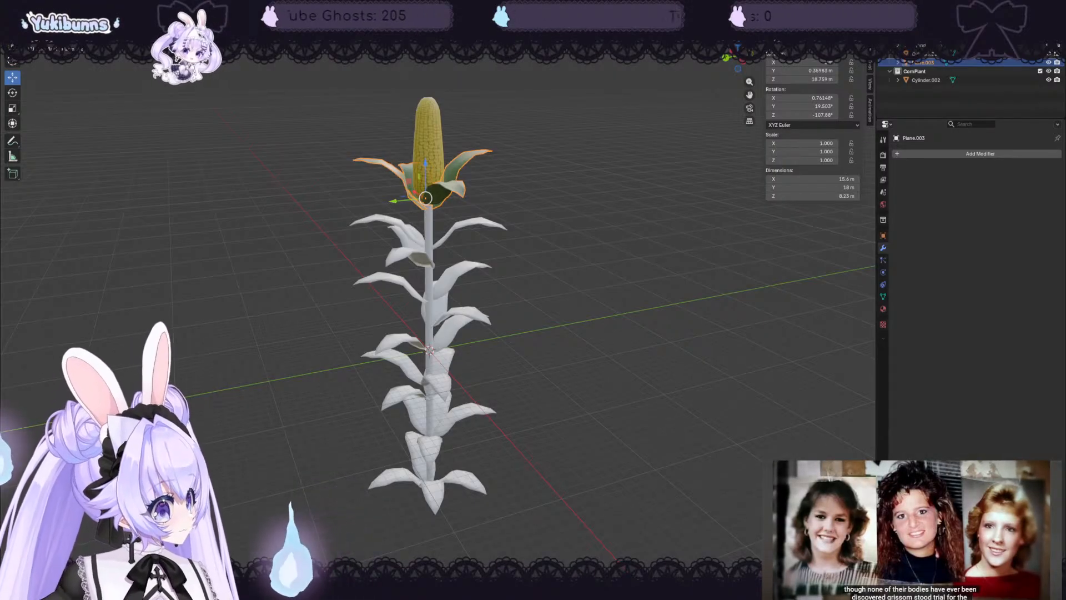
{"action": "left_click", "coordinate": [620, 241]}
{"action": "middle_click_drag", "start_coordinate": [621, 241], "coordinate": [542, 245]}
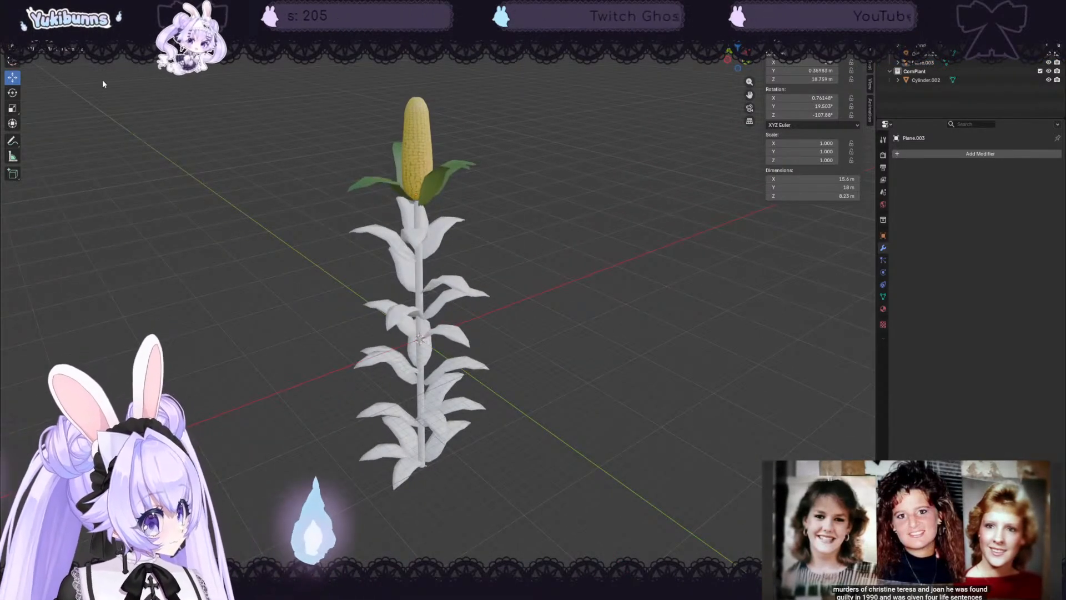
- Save the file containing the joined corn plant
{"action": "left_click", "coordinate": [12, 47]}
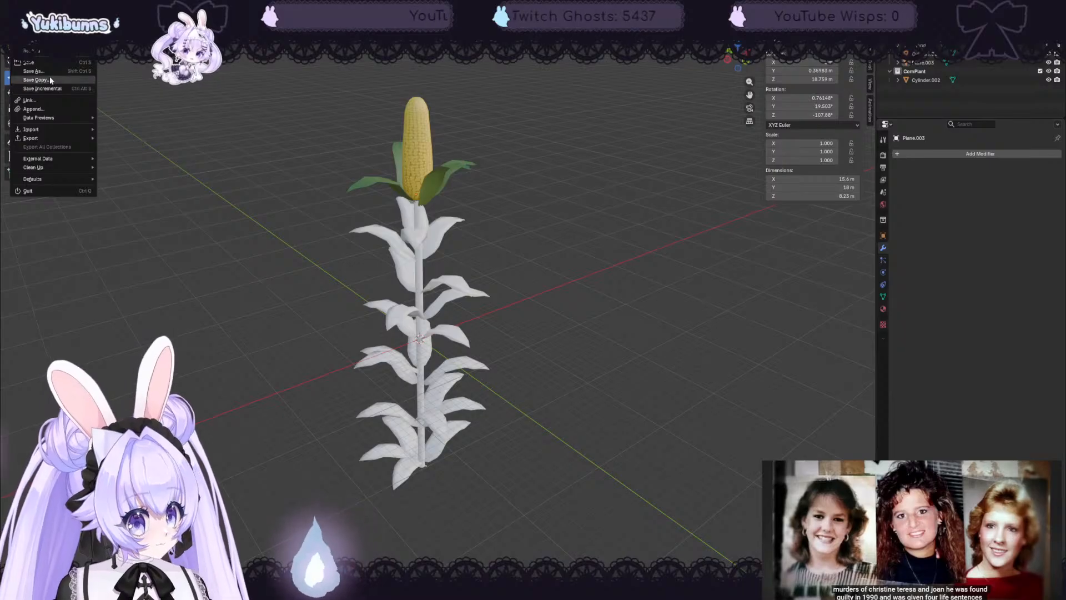
{"action": "left_click", "coordinate": [35, 65]}
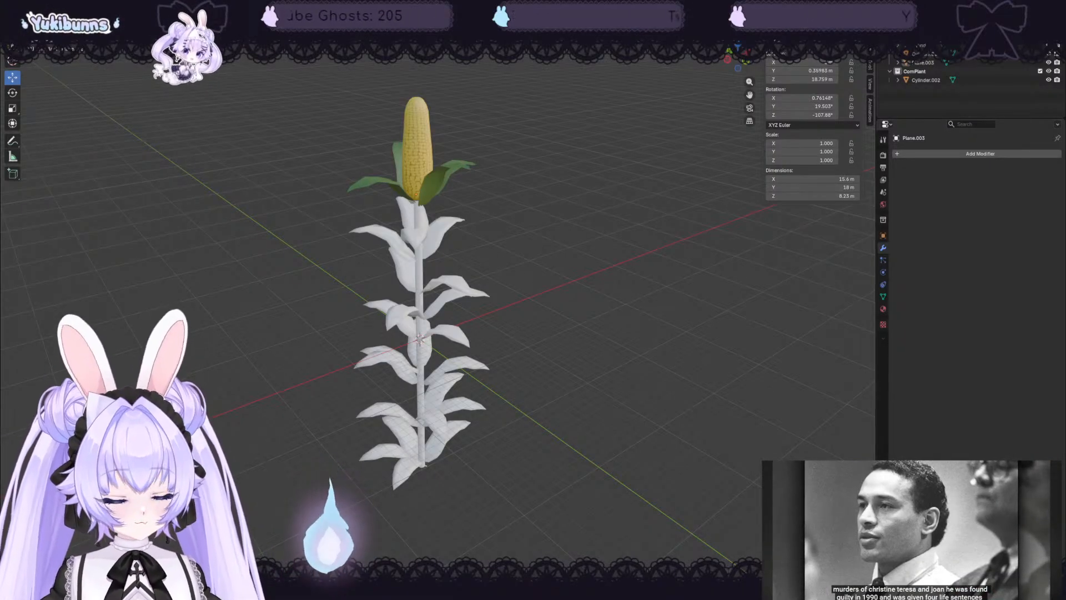
{"action": "left_click", "coordinate": [12, 47]}
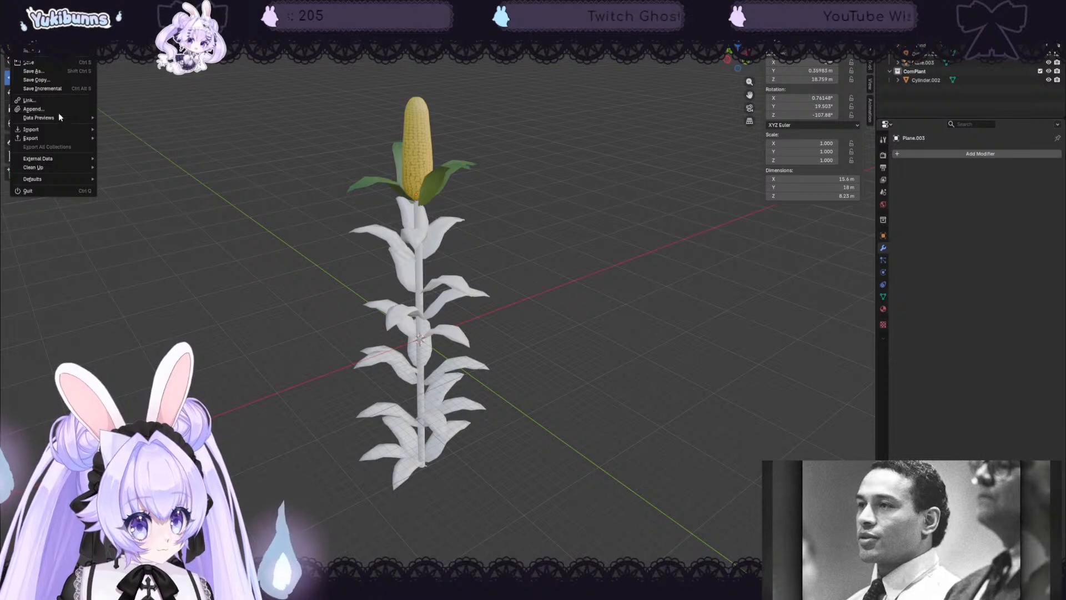
{"action": "mouse_move", "coordinate": [51, 138]}
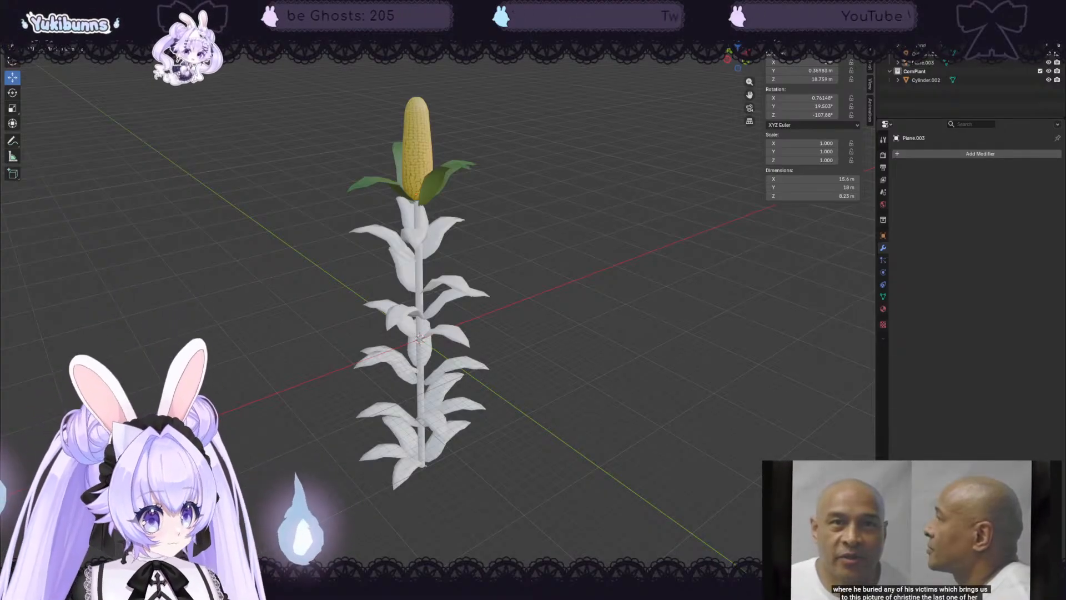
{"action": "left_click", "coordinate": [17, 6]}
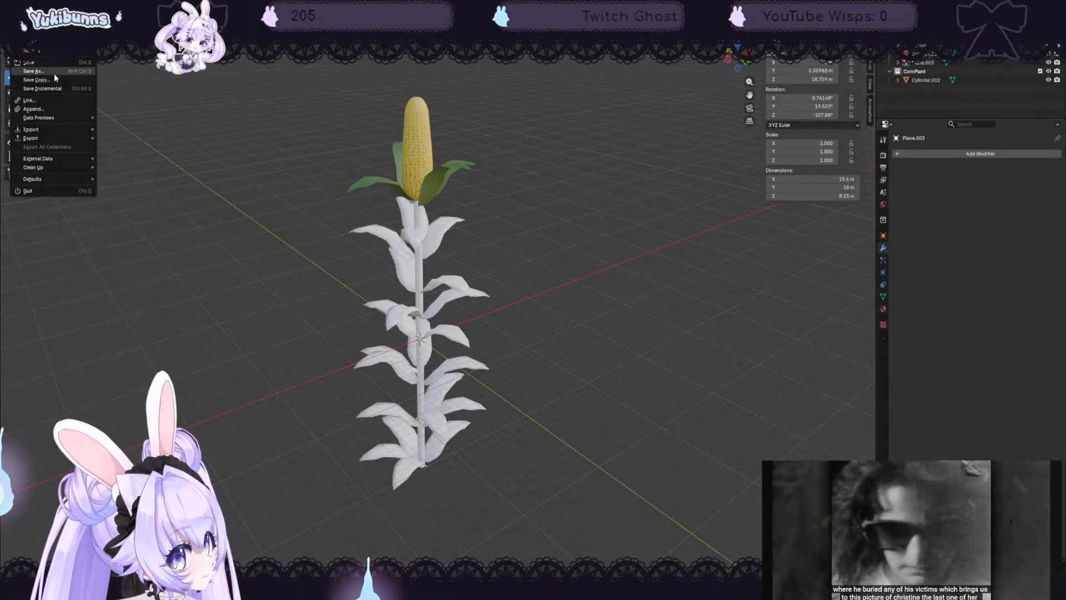
{"action": "left_click", "coordinate": [45, 62]}
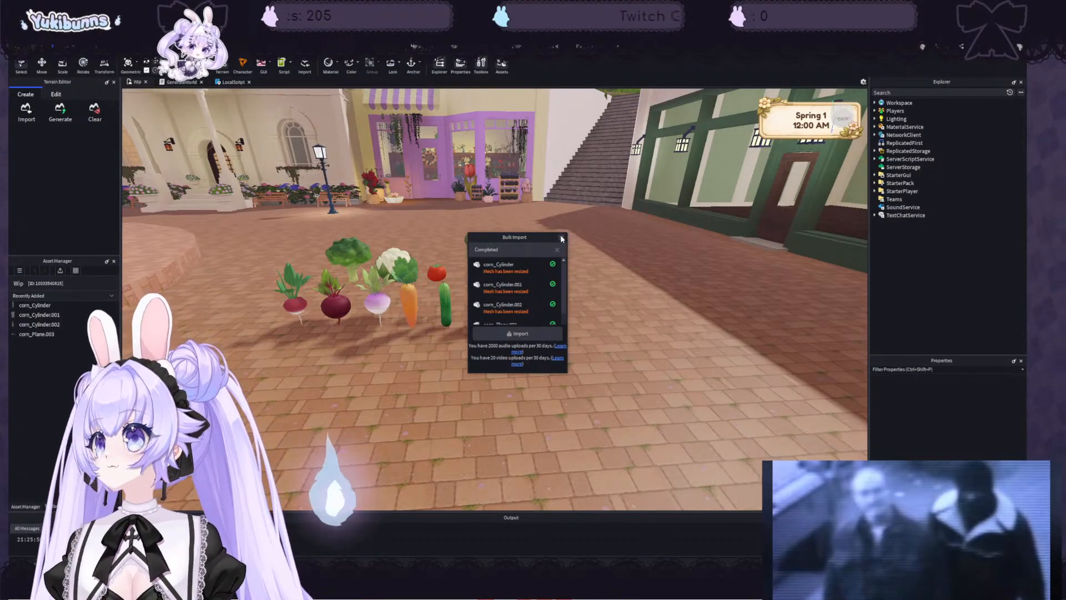
- Switch to Roblox Studio, close the bulk import results, and insert the four corn meshes from corn_Cylinder to corn_Plane.003 into the workspace
{"action": "scroll", "coordinate": [554, 267], "scroll_direction": "down", "scroll_amount": 2}
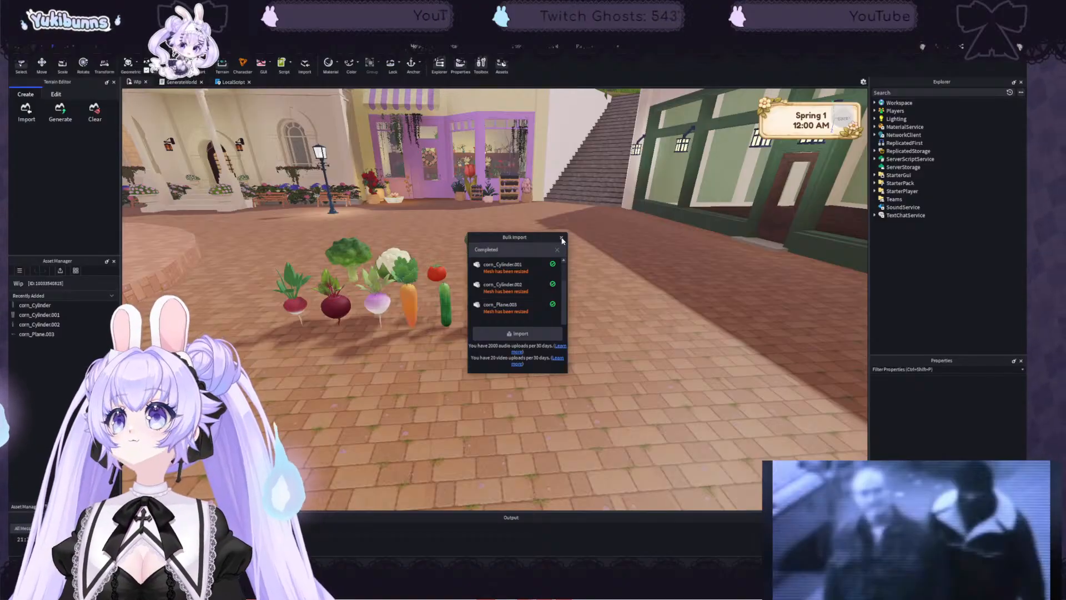
{"action": "left_click", "coordinate": [562, 238]}
{"action": "left_click", "coordinate": [34, 305]}
{"action": "left_click", "coordinate": [38, 334], "text": "shift"}
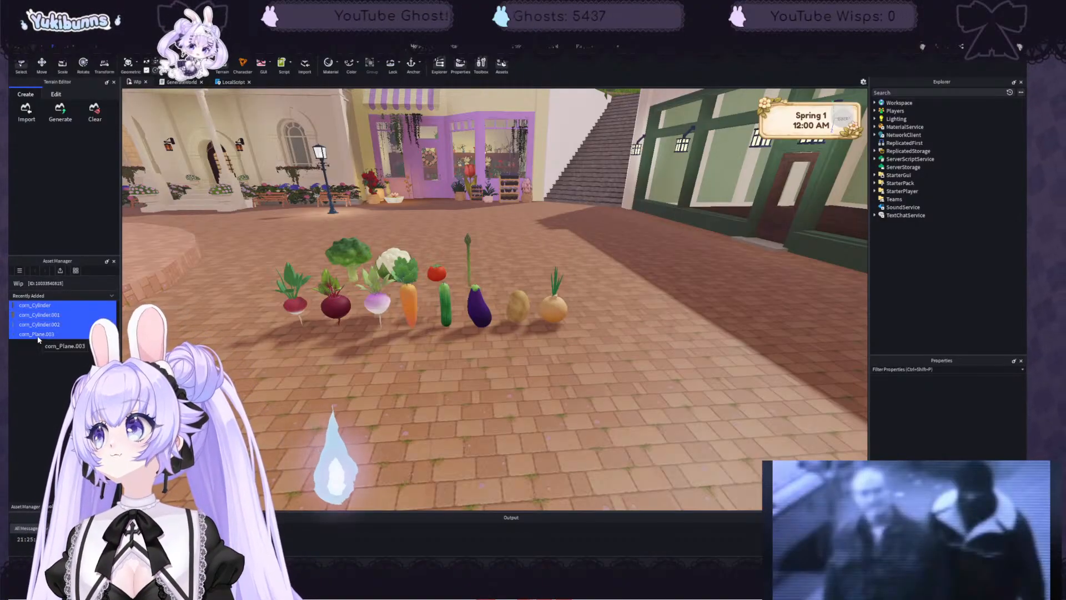
{"action": "right_click", "coordinate": [56, 343]}
{"action": "left_click", "coordinate": [66, 341]}
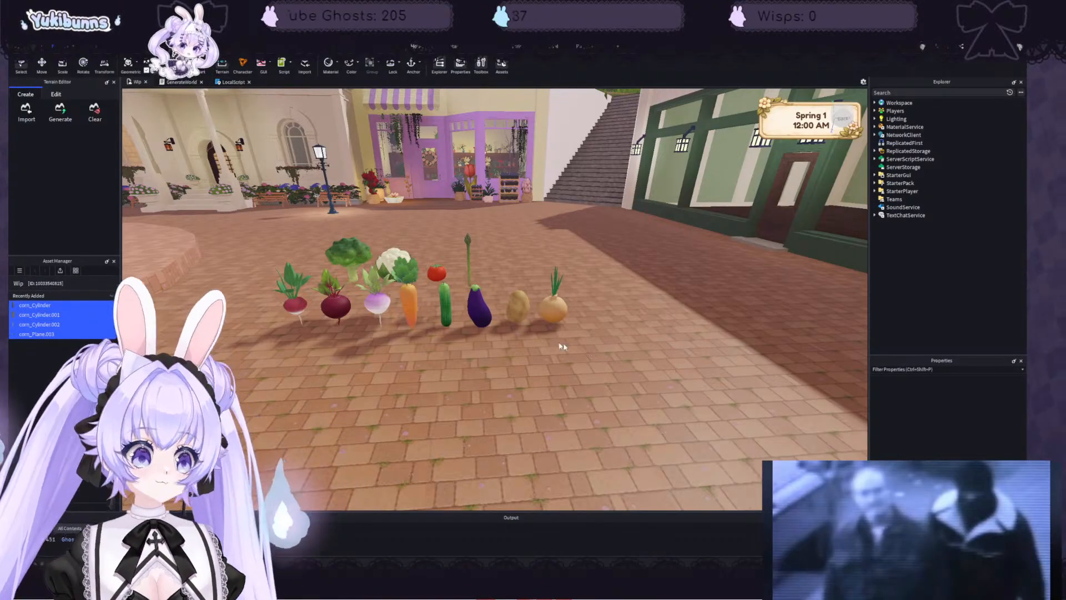
{"action": "scroll", "coordinate": [549, 357], "scroll_direction": "down", "scroll_amount": 5}
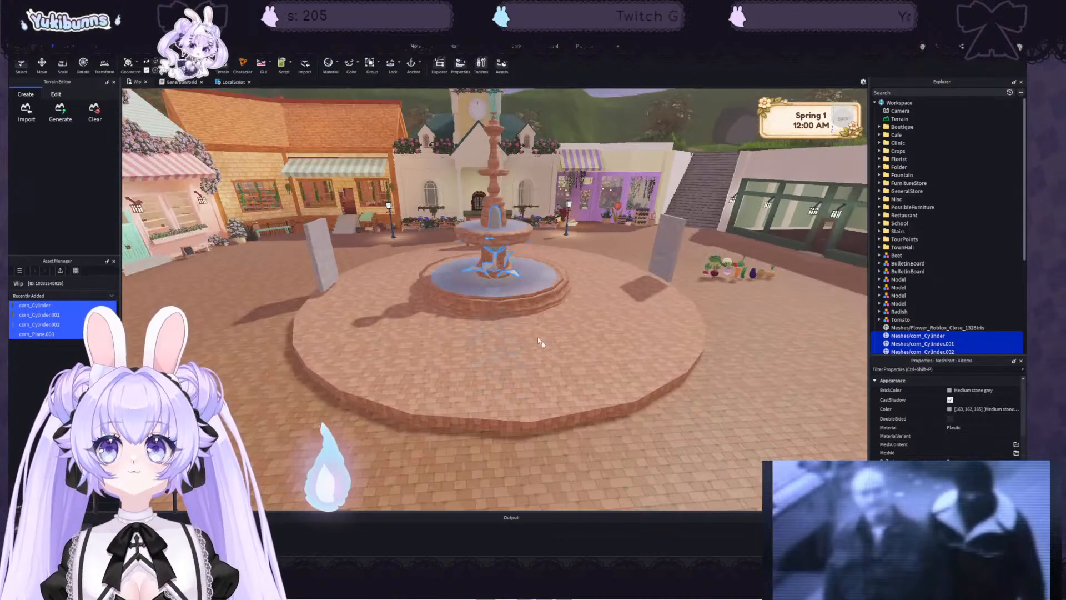
- Move the inserted corn meshes together across the plaza to stand beside the row of vegetables
{"action": "left_click", "coordinate": [42, 65]}
{"action": "left_click_drag", "start_coordinate": [569, 297], "coordinate": [804, 245]}
{"action": "left_click_drag", "start_coordinate": [802, 207], "coordinate": [762, 169]}
{"action": "left_click", "coordinate": [792, 344]}
{"action": "right_click_drag", "start_coordinate": [793, 344], "coordinate": [786, 345]}
{"action": "key", "text": "d"}
{"action": "key", "text": "w"}
{"action": "key", "text": "w"}
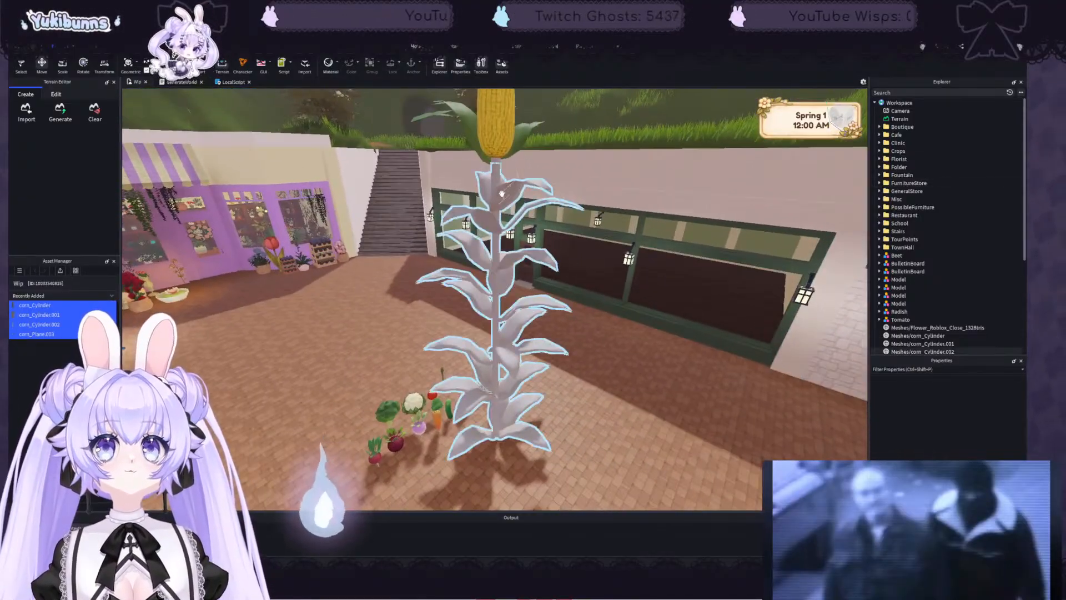
{"action": "scroll", "coordinate": [502, 193], "scroll_direction": "down", "scroll_amount": 2}
{"action": "middle_click_drag", "start_coordinate": [633, 260], "coordinate": [652, 309]}
- Group the corn_Cylinder and corn_Cylinder.002 meshes into a model and name it Corn
{"action": "left_click", "coordinate": [527, 362]}
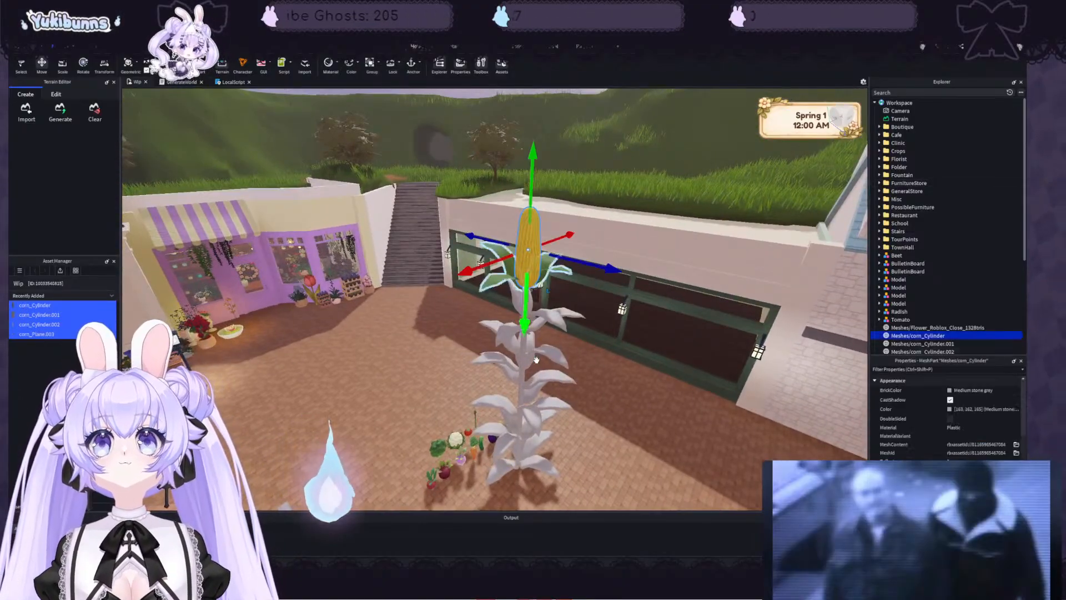
{"action": "left_click", "coordinate": [527, 362], "text": "ctrl"}
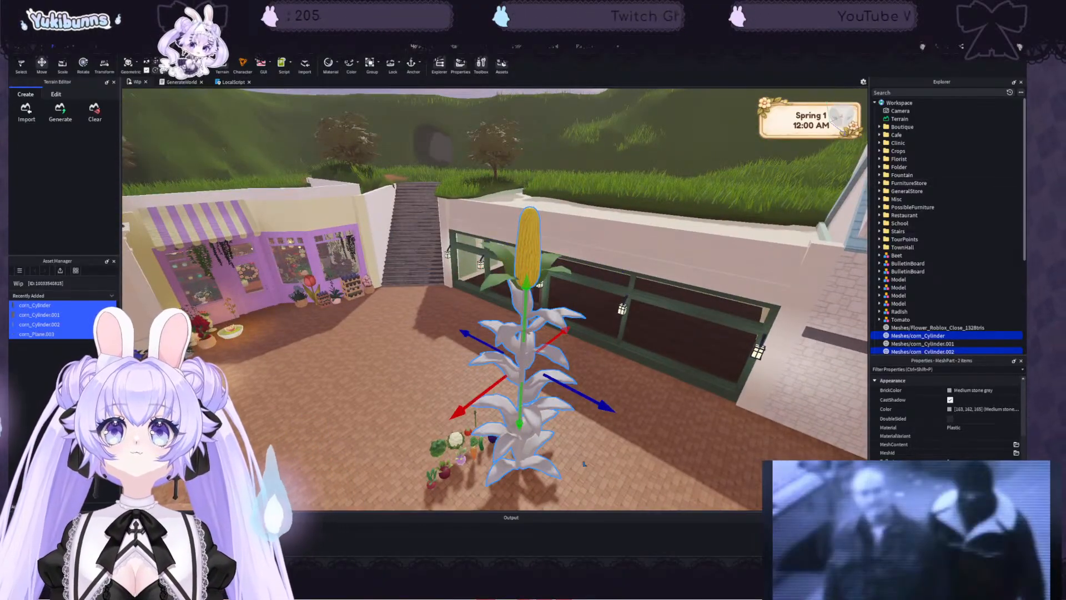
{"action": "left_click", "coordinate": [369, 66]}
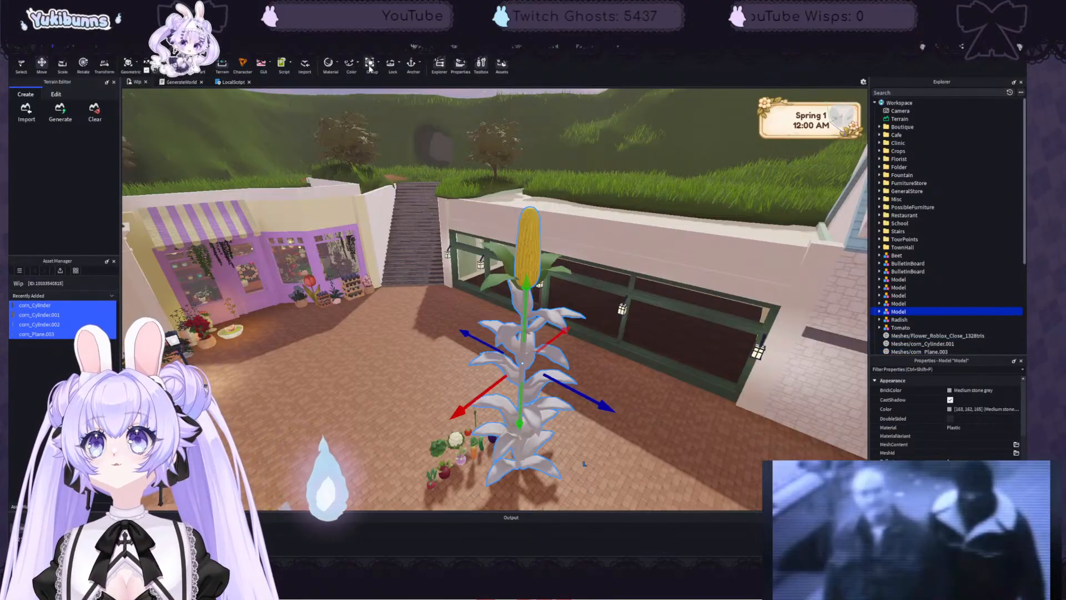
{"action": "double_click", "coordinate": [898, 312]}
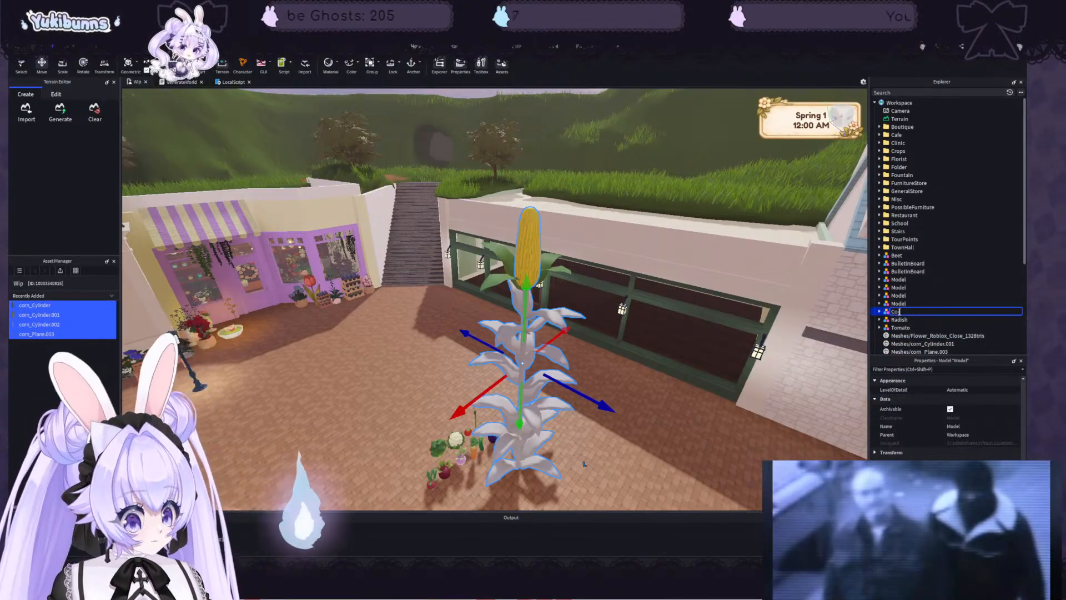
{"action": "key", "text": "Return"}
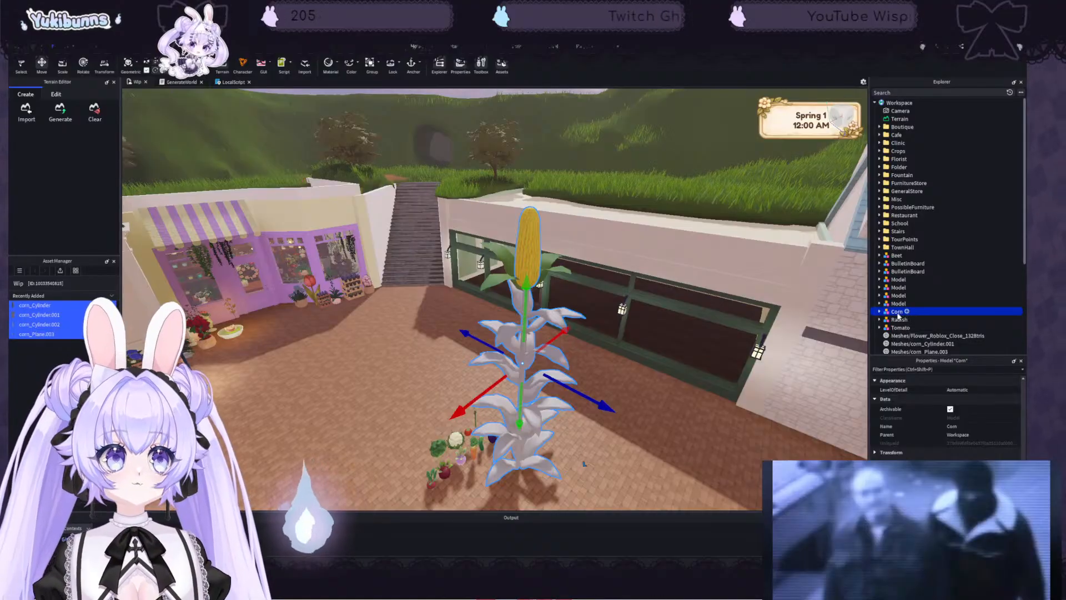
- Check which plant parts the meshes inside the Corn model correspond to
{"action": "left_click", "coordinate": [880, 312]}
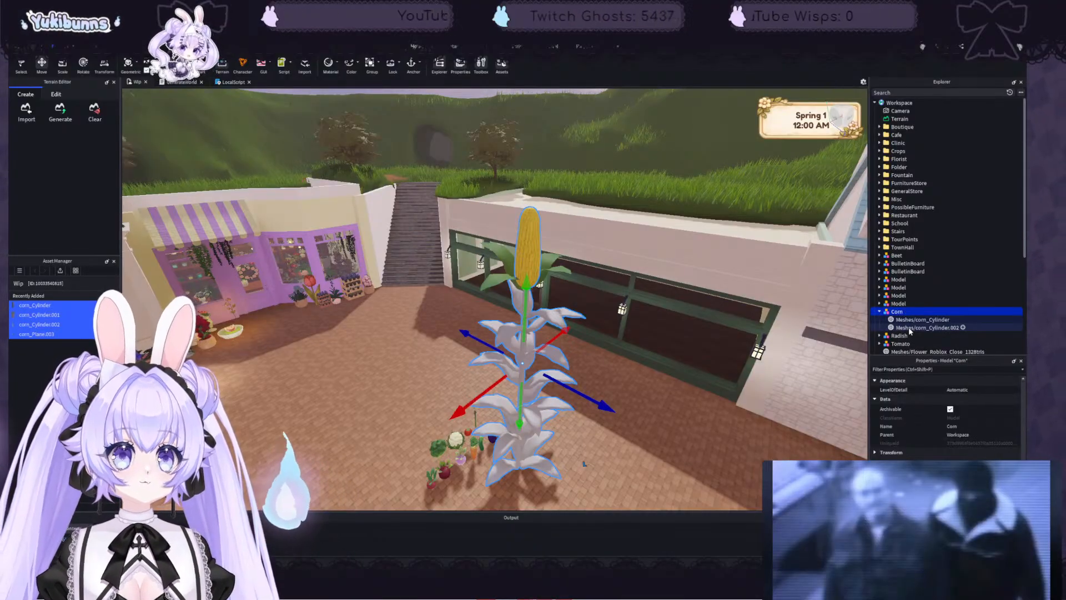
{"action": "left_click", "coordinate": [910, 327]}
{"action": "left_click", "coordinate": [910, 320]}
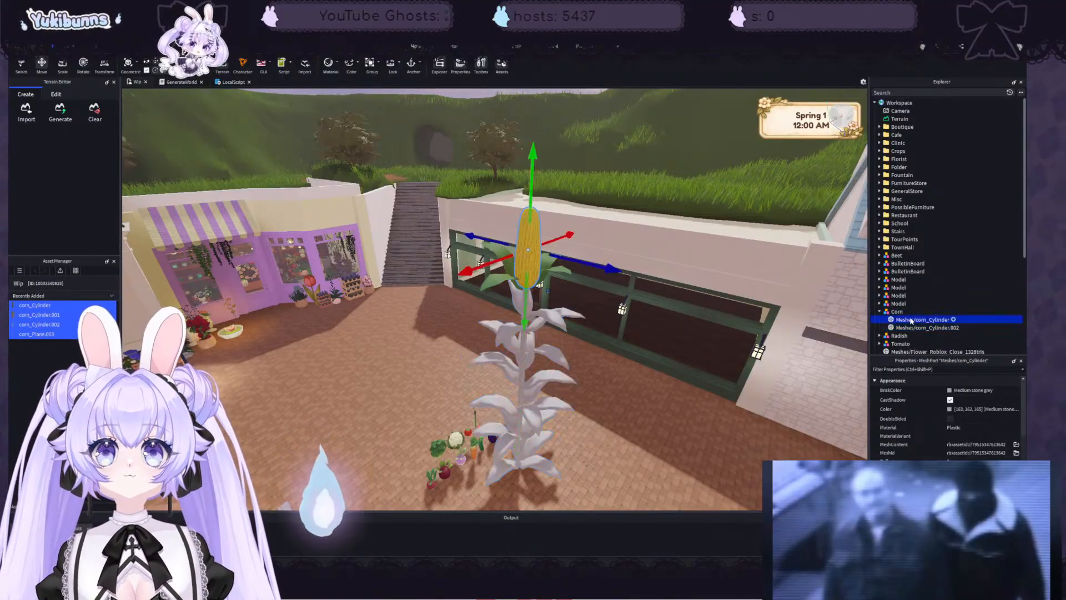
{"action": "left_click", "coordinate": [896, 312]}
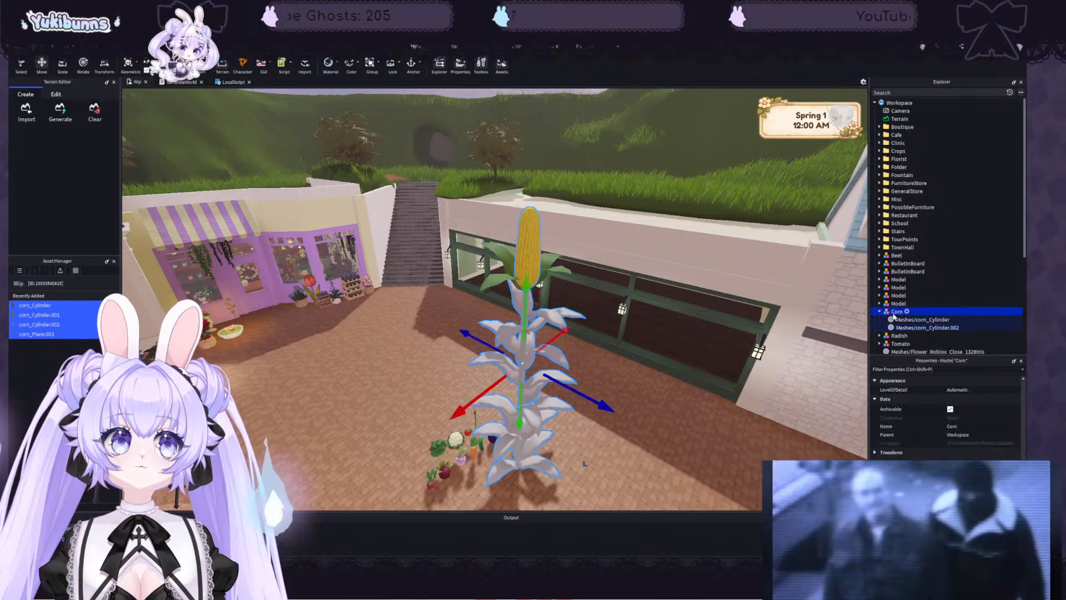
{"action": "left_click", "coordinate": [877, 314]}
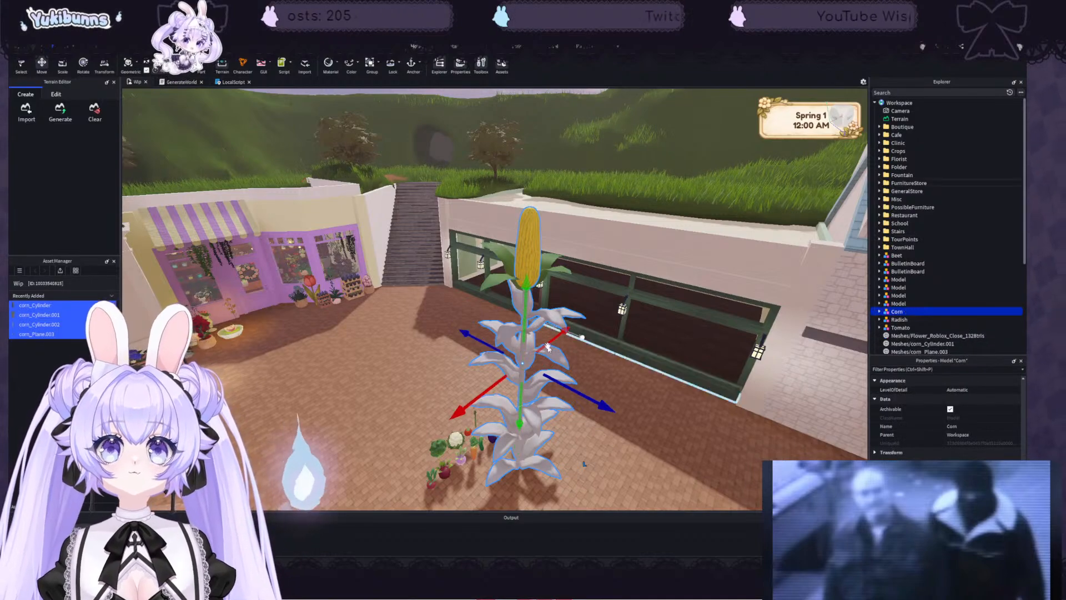
- Try to move the Corn model in the plaza, and undo the move
{"action": "left_click", "coordinate": [511, 438]}
{"action": "mouse_move", "coordinate": [510, 438]}
{"action": "left_mouse_down"}
{"action": "mouse_move", "coordinate": [556, 424]}
{"action": "mouse_move", "coordinate": [521, 432]}
{"action": "left_mouse_up"}
{"action": "mouse_move", "coordinate": [666, 443]}
{"action": "right_mouse_down"}
{"action": "mouse_move", "coordinate": [597, 438]}
{"action": "mouse_move", "coordinate": [669, 445]}
{"action": "mouse_move", "coordinate": [655, 431]}
{"action": "right_mouse_up"}
{"action": "key", "text": "ctrl+z"}
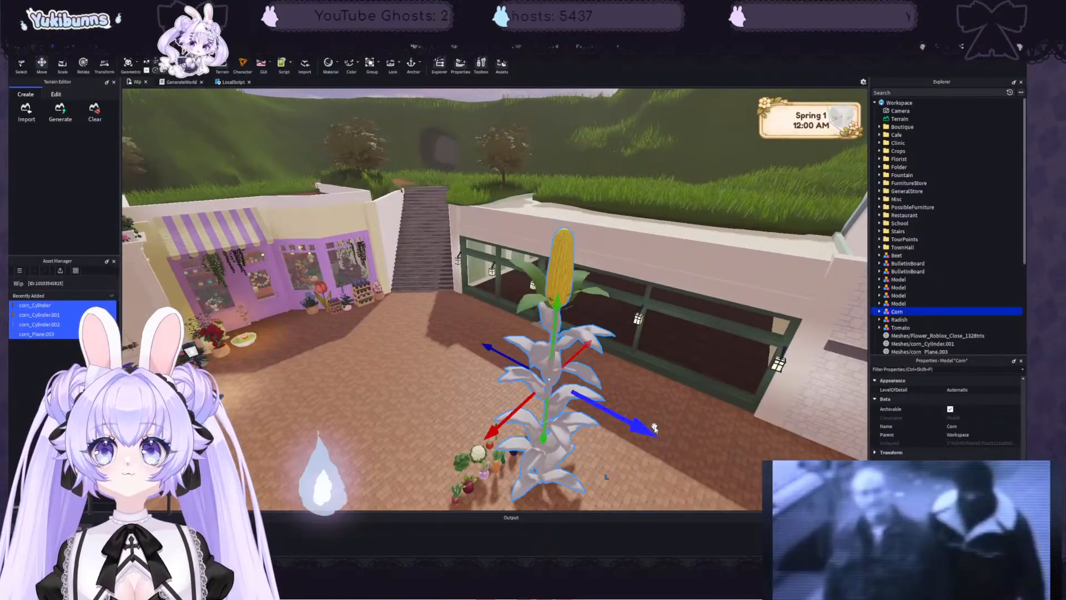
- Move the corn_Plane.003 husk mesh into the Corn model
{"action": "scroll", "coordinate": [916, 328], "scroll_direction": "down", "scroll_amount": 2}
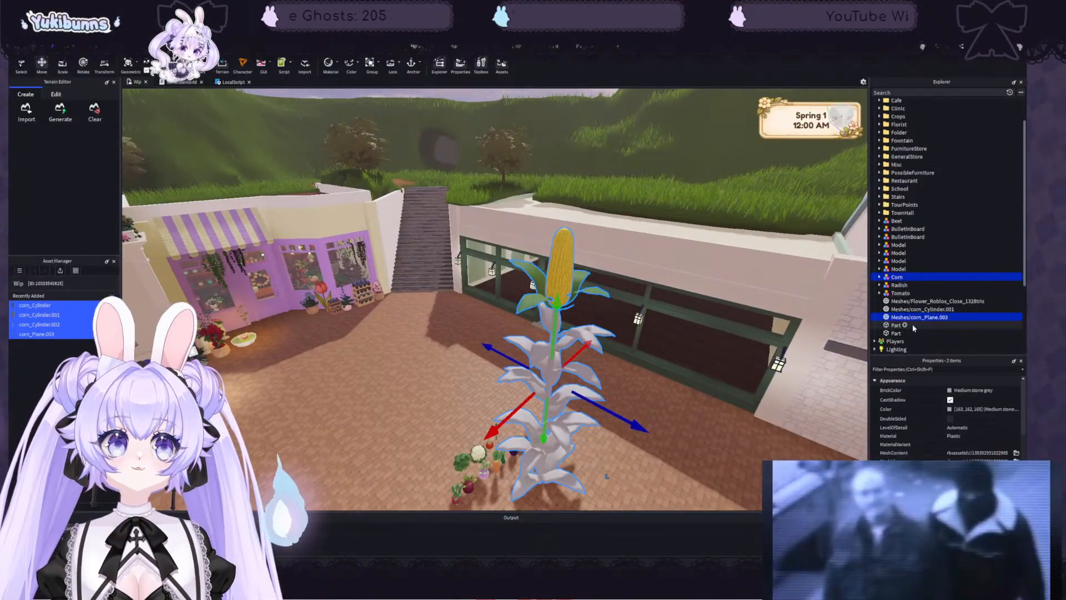
{"action": "left_click", "coordinate": [903, 319], "text": "ctrl"}
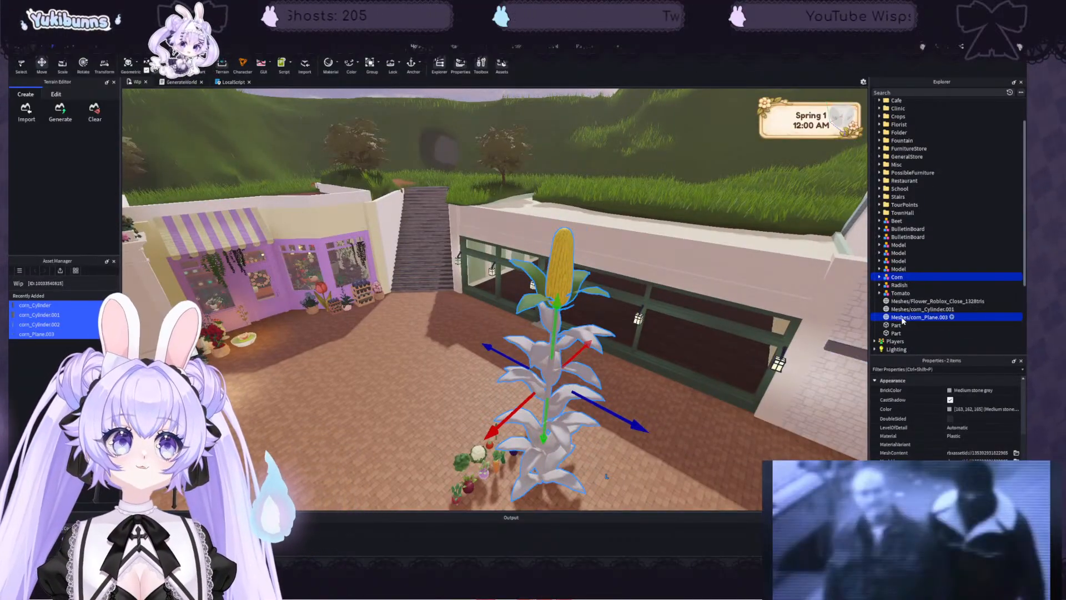
{"action": "left_click", "coordinate": [880, 277]}
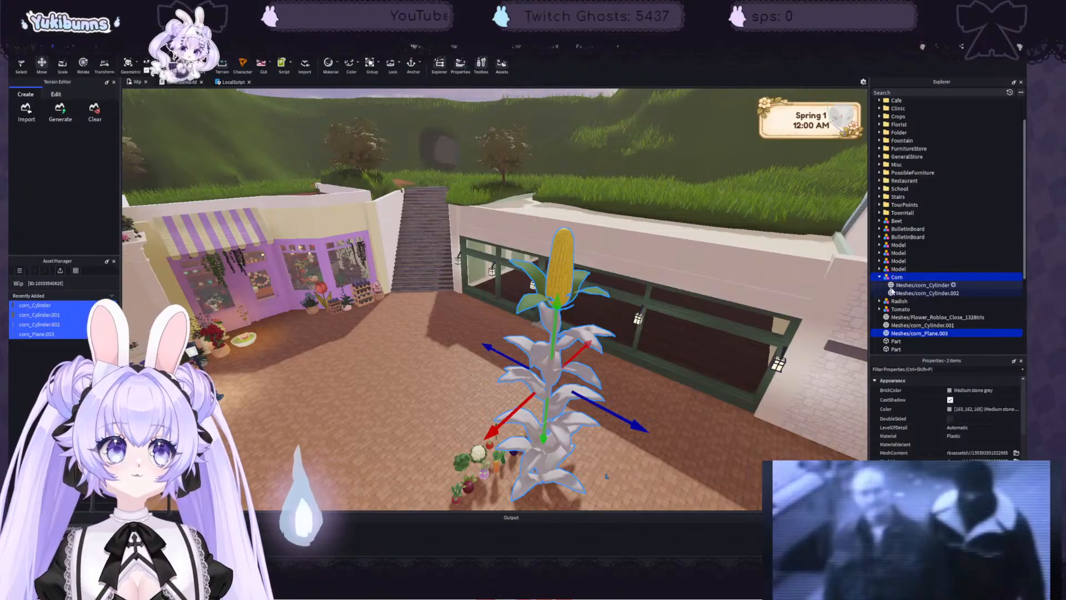
{"action": "left_click", "coordinate": [911, 334]}
{"action": "left_click_drag", "start_coordinate": [911, 335], "coordinate": [900, 278]}
{"action": "left_click", "coordinate": [897, 278]}
{"action": "left_click", "coordinate": [910, 301]}
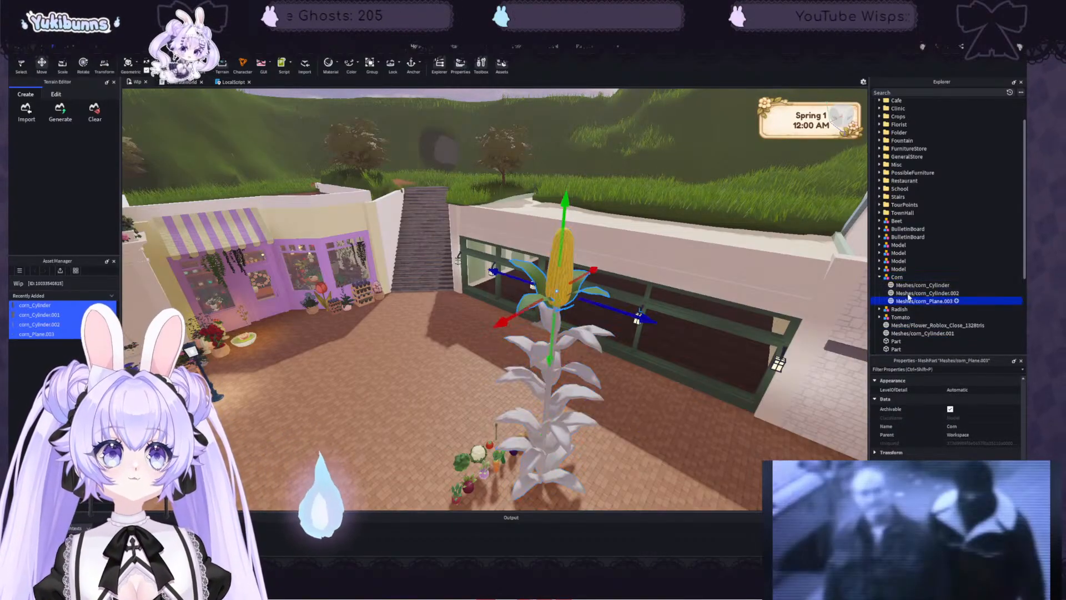
- Try to move the corn_Cylinder.001 mesh into the Corn model, and undo its nesting under corn_Cylinder.002
{"action": "left_click", "coordinate": [908, 294], "text": "ctrl"}
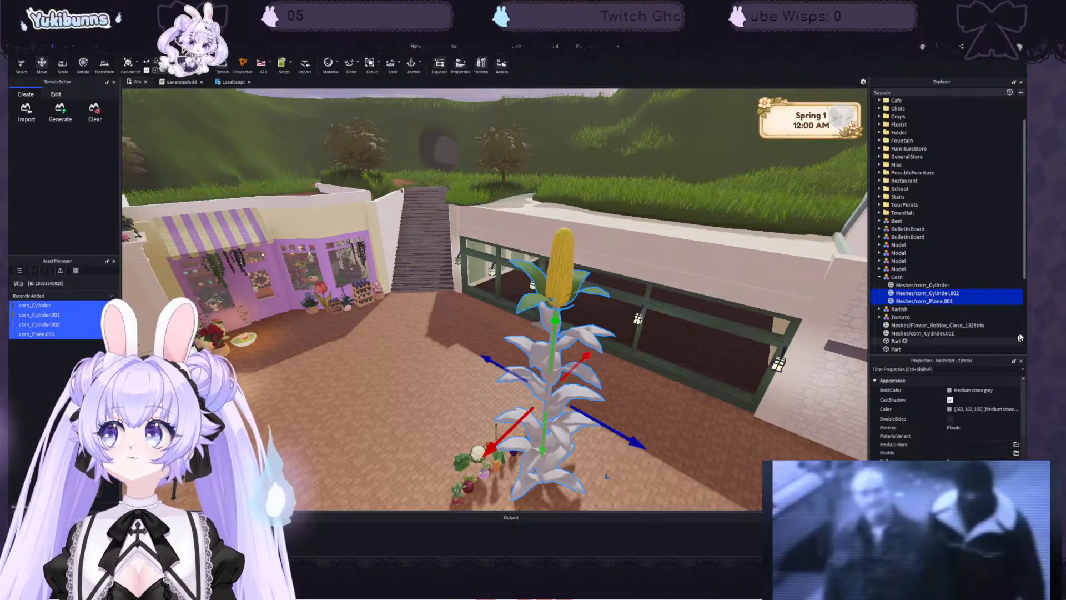
{"action": "scroll", "coordinate": [975, 308], "scroll_direction": "down", "scroll_amount": 2}
{"action": "left_click_drag", "start_coordinate": [943, 316], "coordinate": [930, 279]}
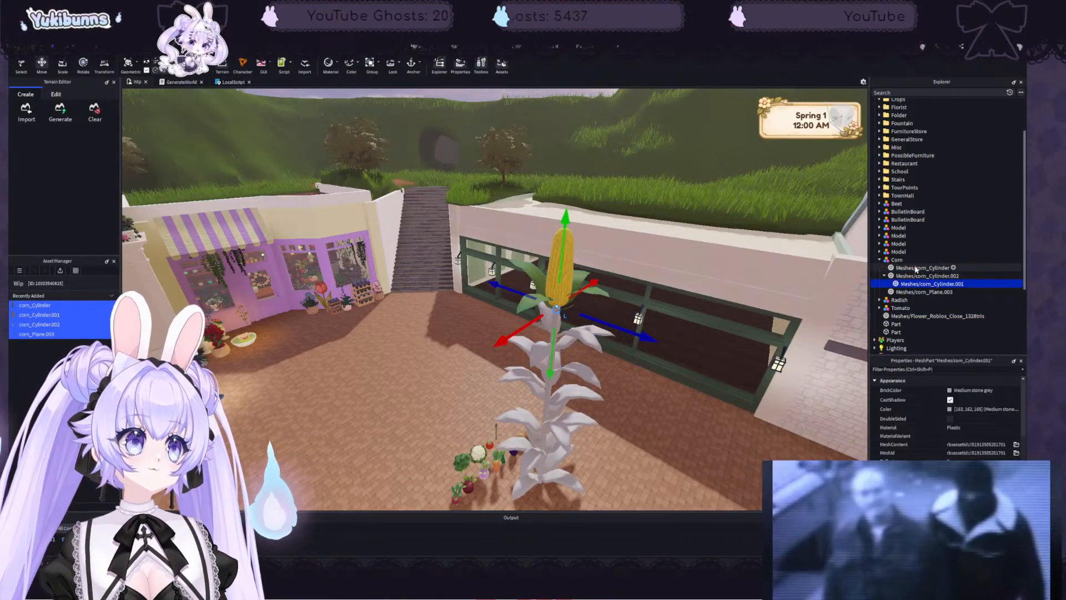
{"action": "left_click", "coordinate": [914, 268]}
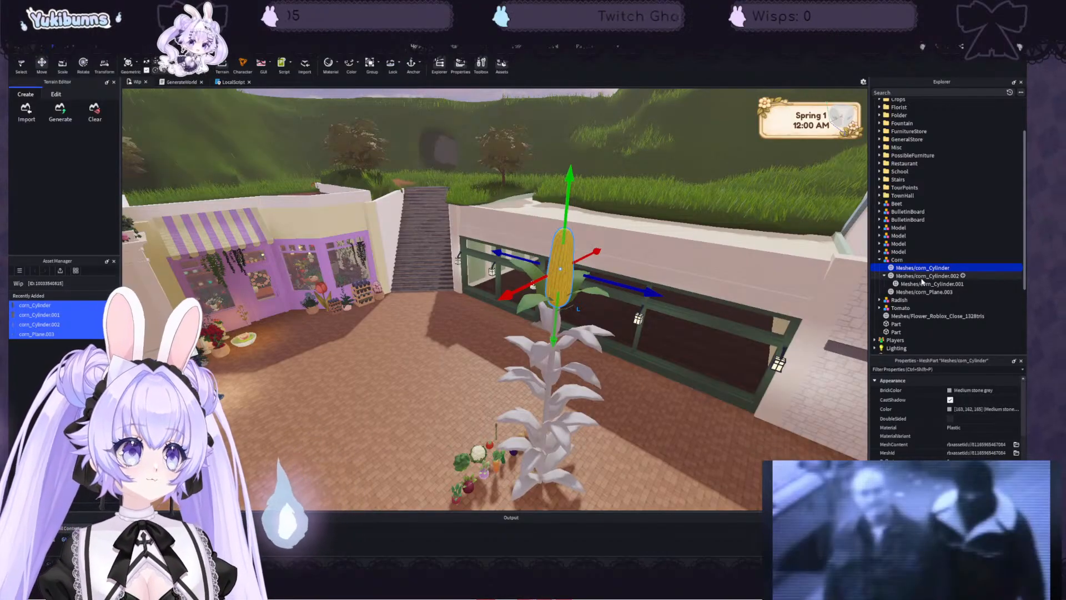
{"action": "left_click", "coordinate": [921, 277], "text": "ctrl"}
{"action": "left_click", "coordinate": [921, 283]}
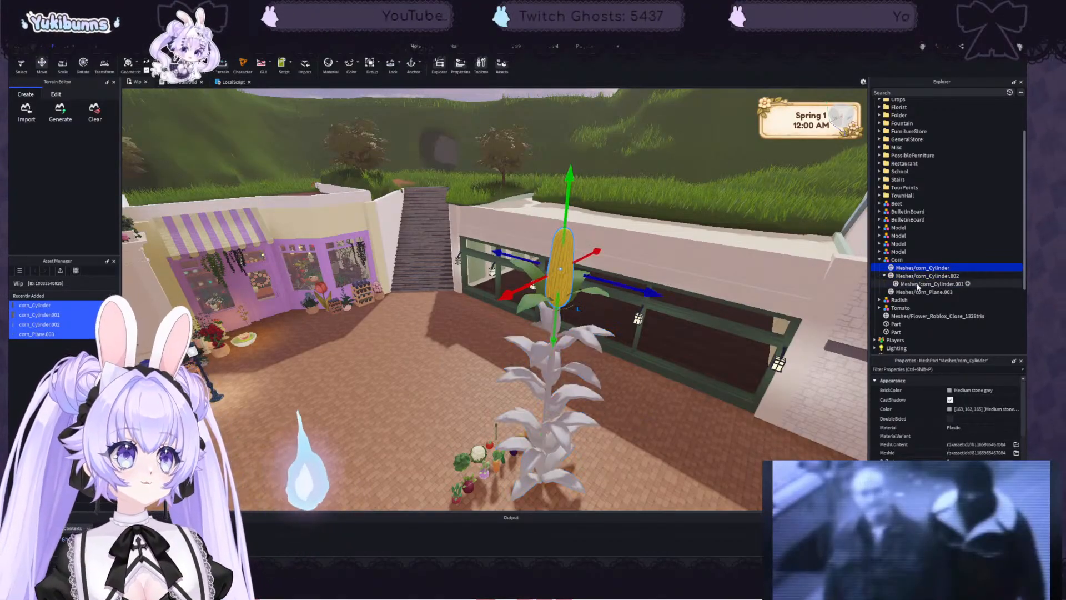
{"action": "key", "text": "ctrl+z"}
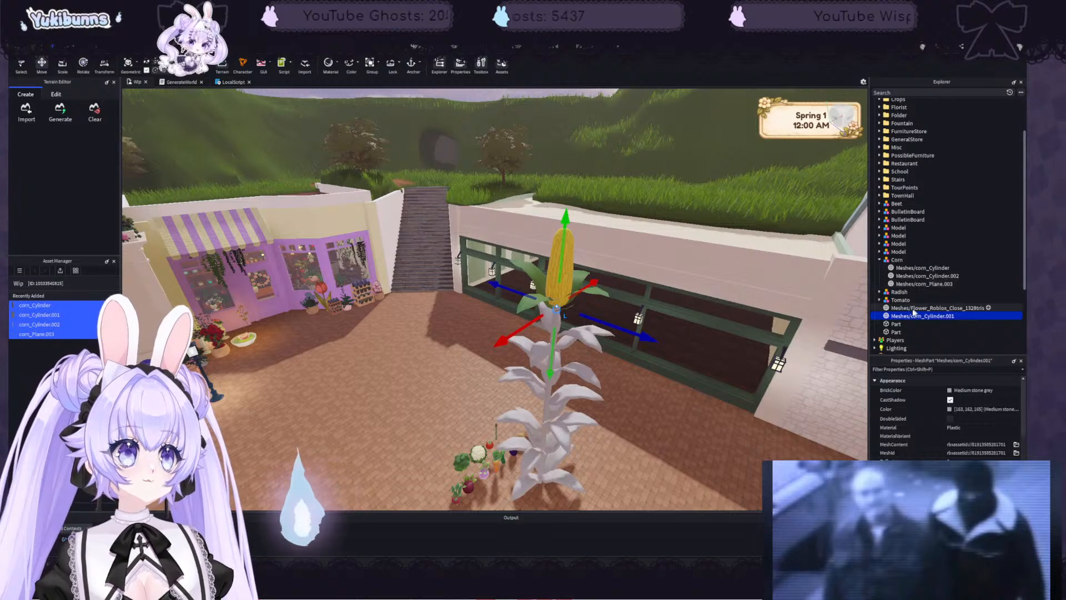
- Move the corn_Cylinder.001 mesh directly into the Corn model, and rename the corn_Cylinder.002 stem mesh as CornPLant
{"action": "left_click_drag", "start_coordinate": [913, 314], "coordinate": [895, 262]}
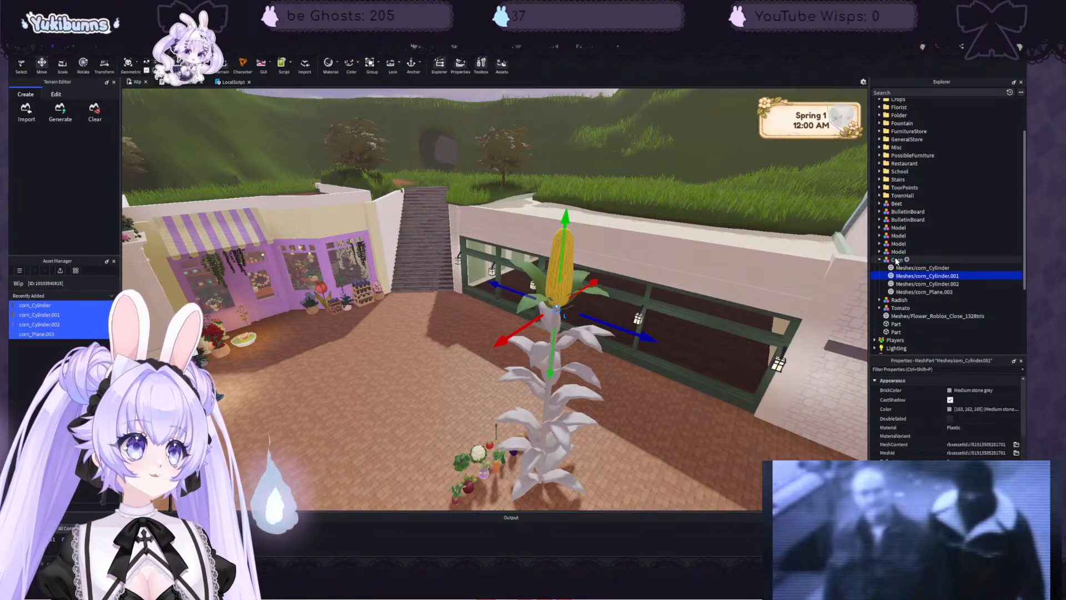
{"action": "left_click", "coordinate": [906, 290]}
{"action": "left_click", "coordinate": [907, 286]}
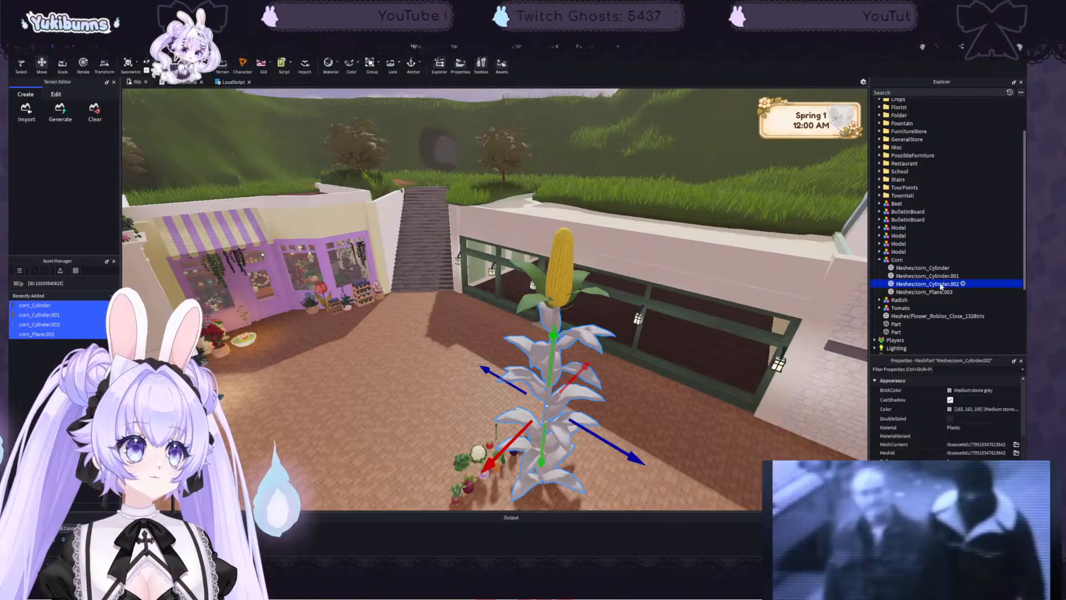
{"action": "left_click", "coordinate": [941, 285]}
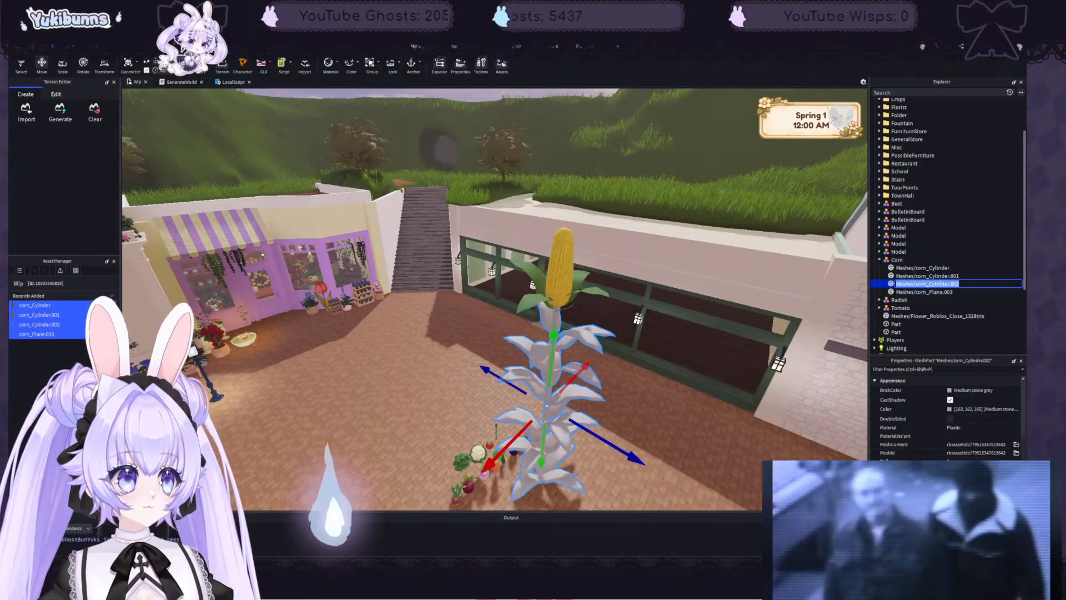
{"action": "type", "text": "CornPLan"}
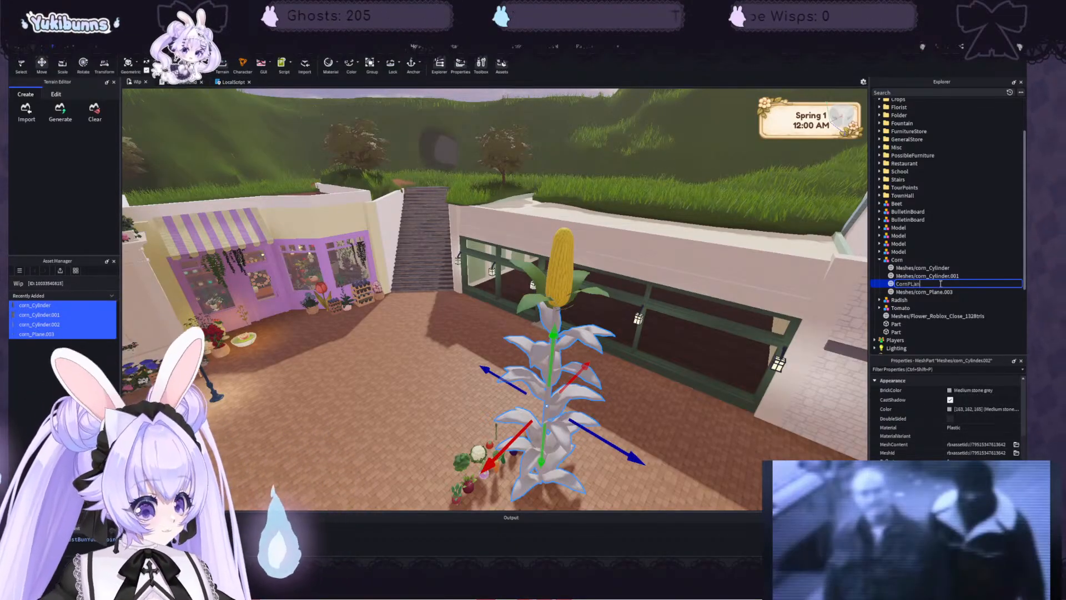
{"action": "type", "text": "t"}
{"action": "key", "text": "Return"}
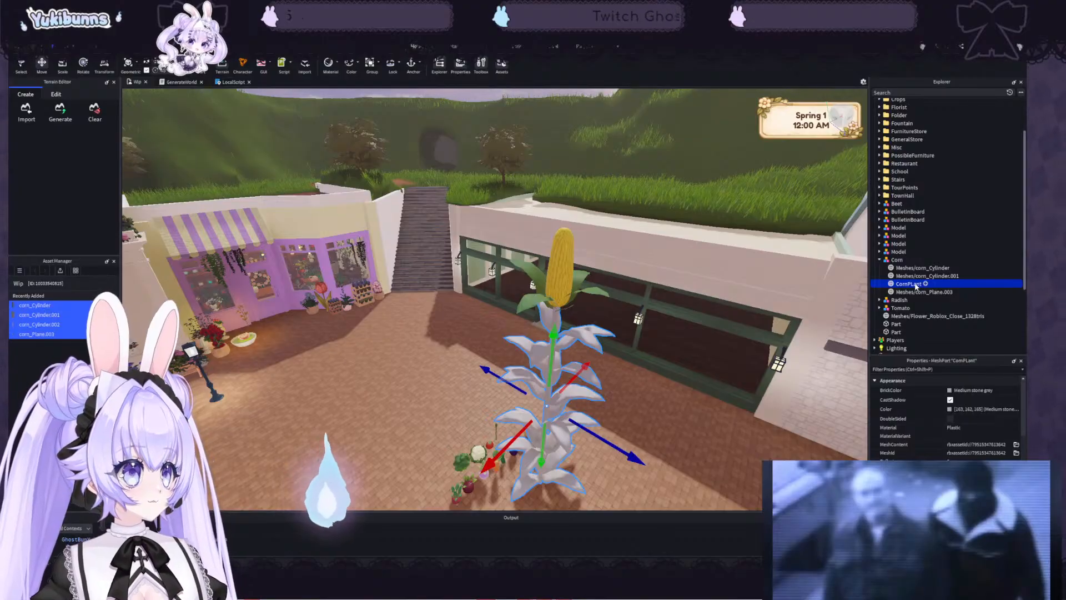
- Correct the capitalisation of the stem mesh's name to CornPlant
{"action": "double_click", "coordinate": [916, 284]}
{"action": "key", "text": "BackSpace"}
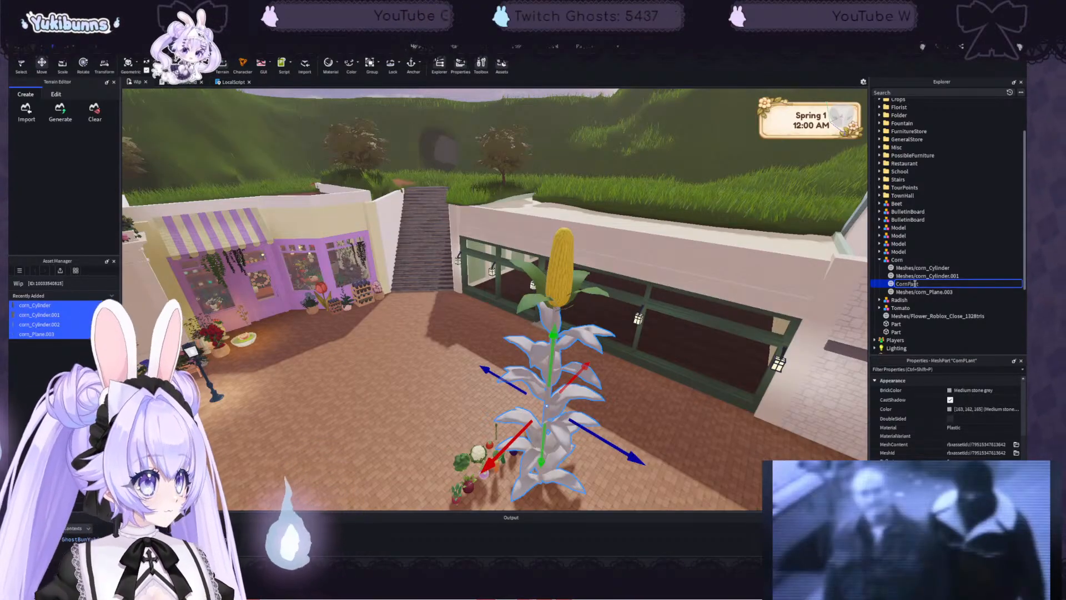
{"action": "type", "text": "l"}
{"action": "key", "text": "Return"}
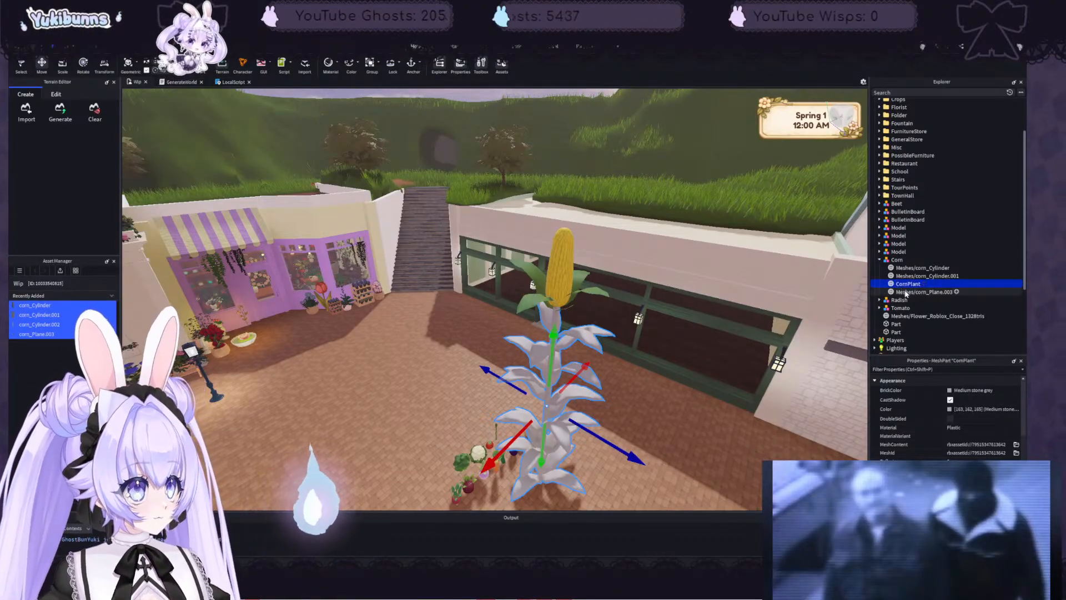
- Group the corn_Cylinder, corn_Cylinder.001 and corn_Plane.003 meshes inside the Corn model, and name the nested model Corn
{"action": "left_click", "coordinate": [904, 293]}
{"action": "left_click", "coordinate": [904, 277], "text": "ctrl"}
{"action": "left_click", "coordinate": [906, 271], "text": "ctrl"}
{"action": "right_click", "coordinate": [908, 272]}
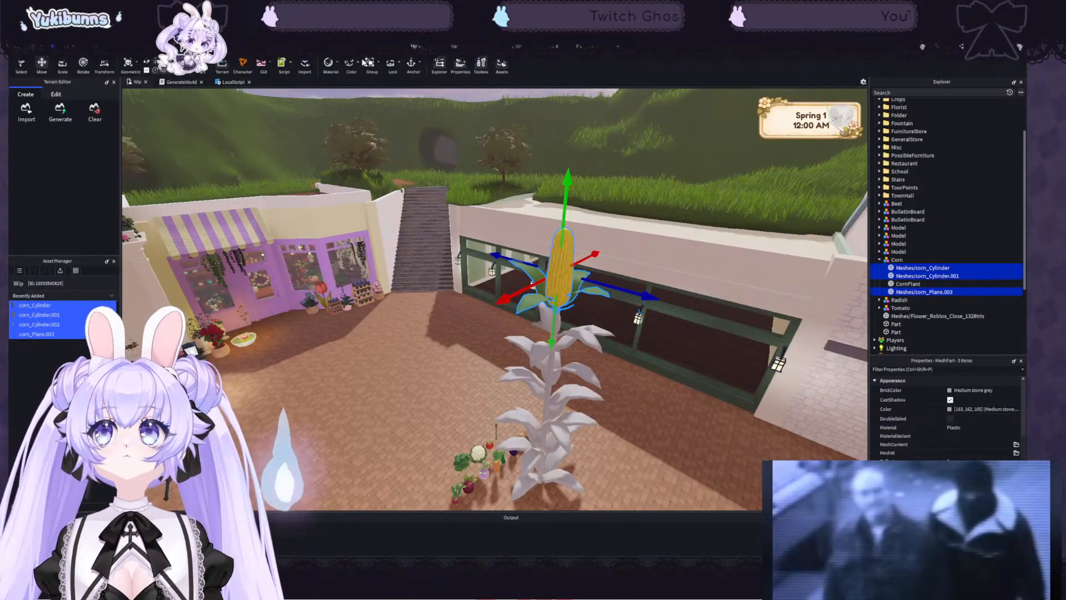
{"action": "left_click", "coordinate": [937, 326]}
{"action": "double_click", "coordinate": [904, 269]}
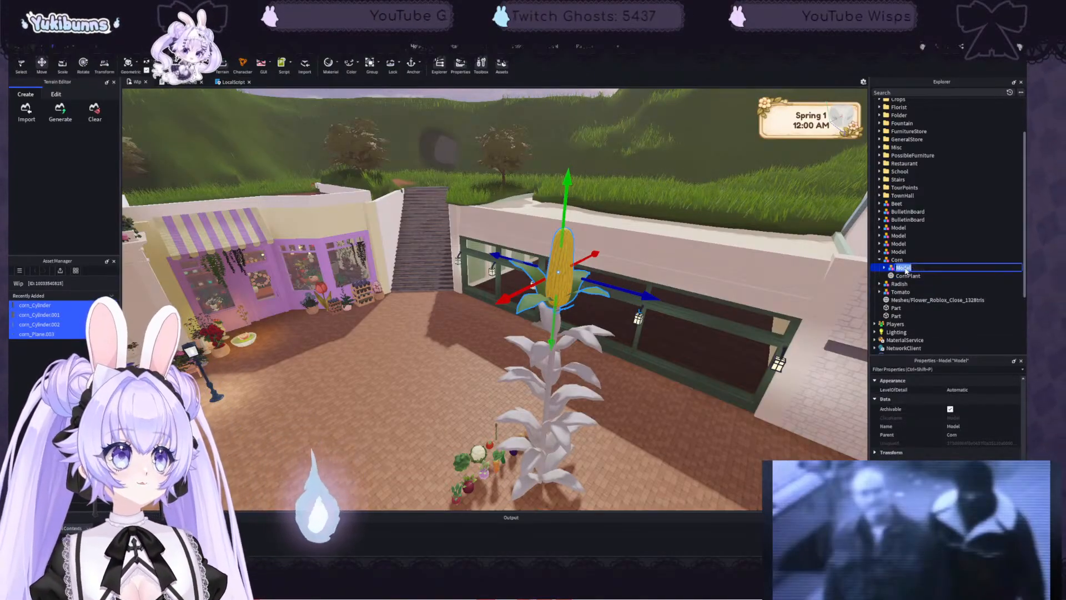
{"action": "type", "text": "c"}
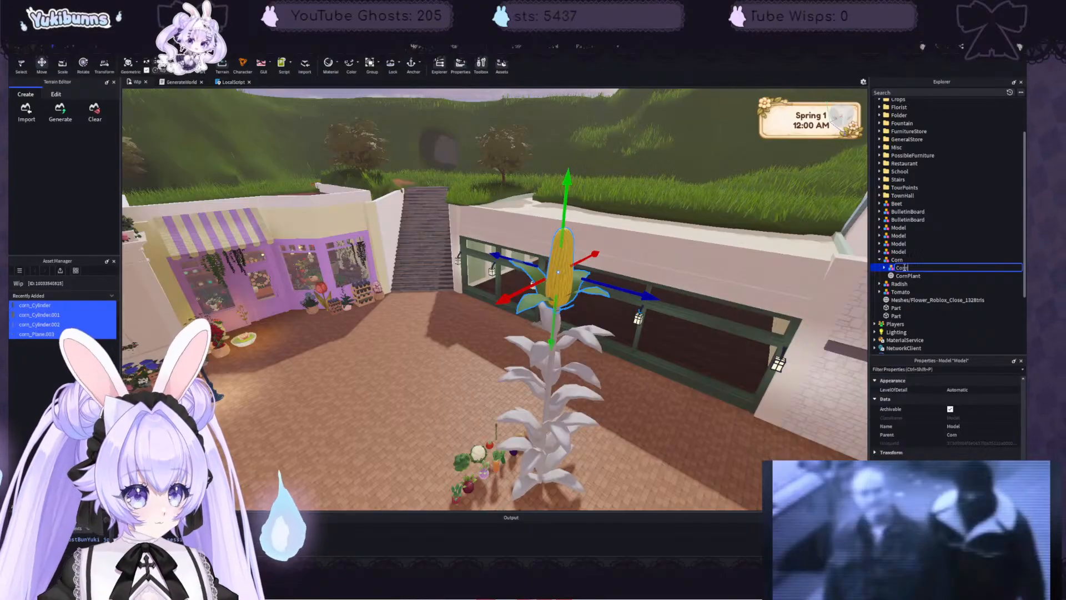
{"action": "type", "text": "orn"}
{"action": "key", "text": "Return"}
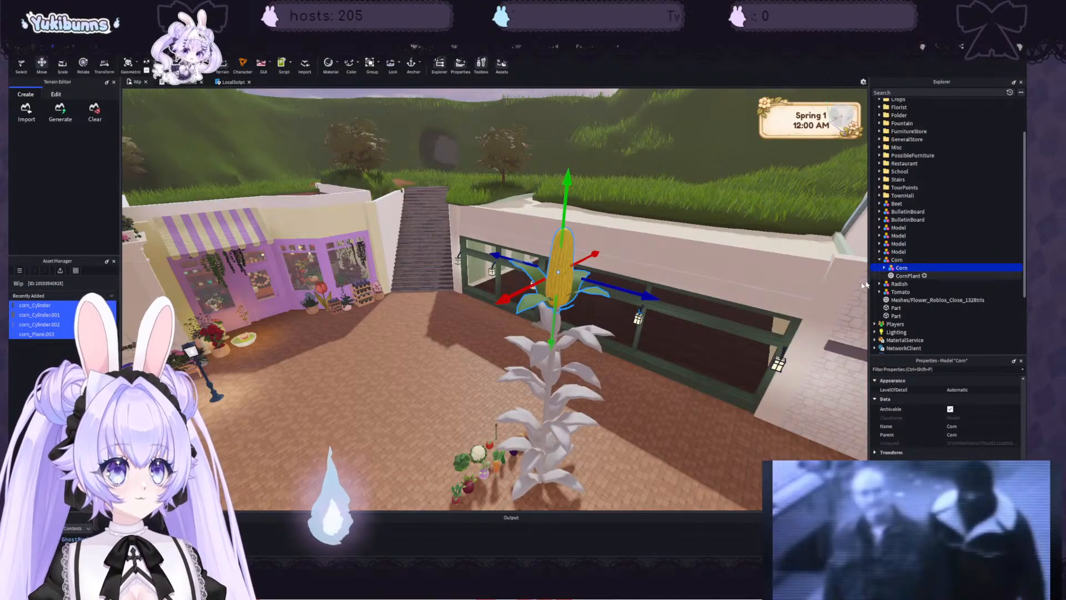
- Set the CornPlant mesh's BrickColor to Slime green and check the plant beside the vegetables
{"action": "left_click", "coordinate": [901, 276]}
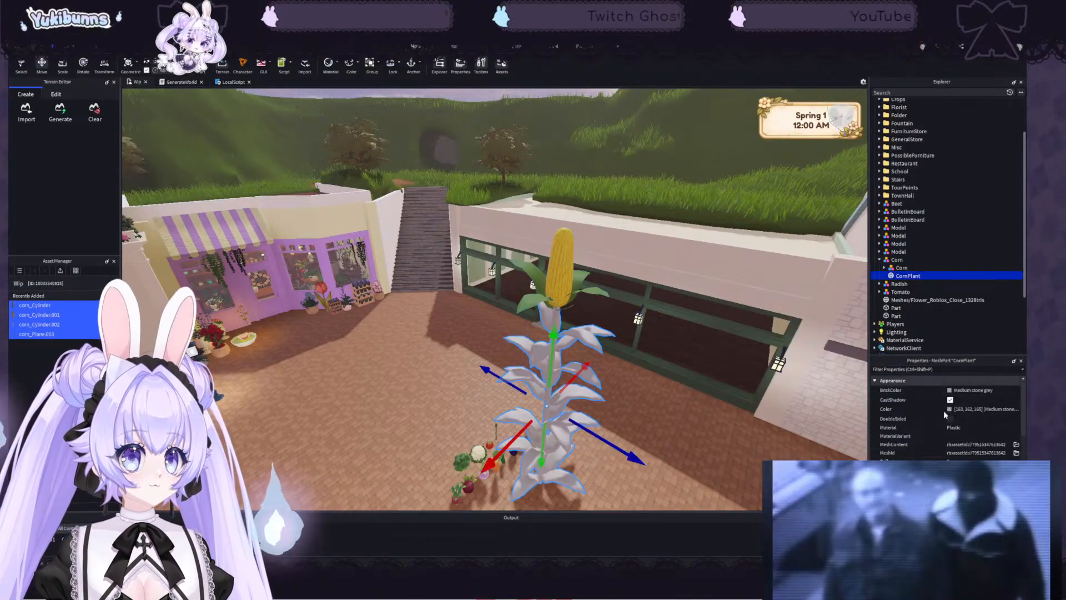
{"action": "left_click", "coordinate": [951, 390]}
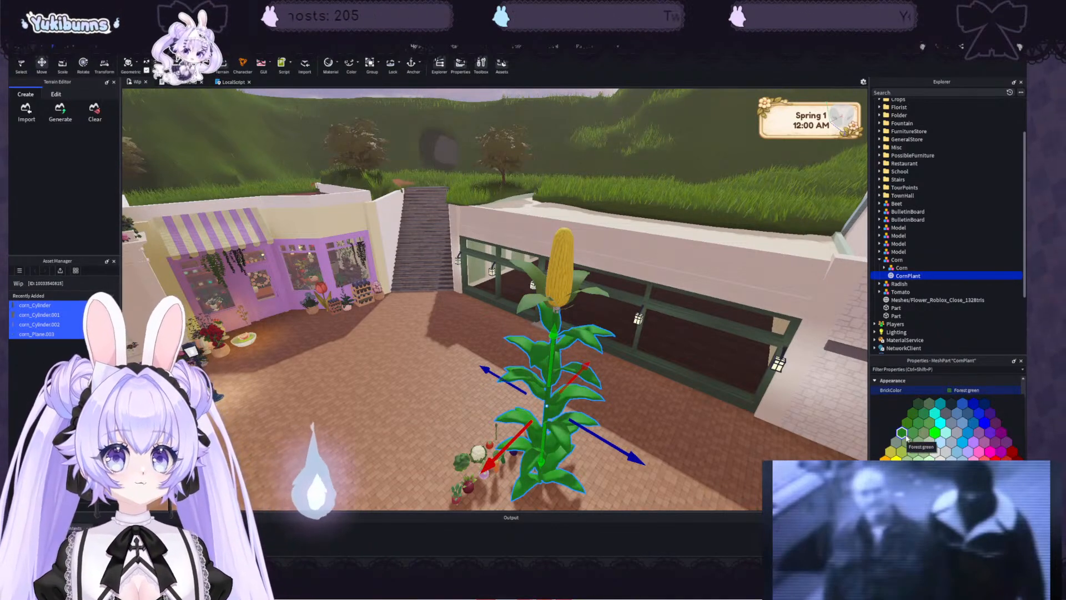
{"action": "left_click", "coordinate": [929, 405]}
{"action": "middle_click_drag", "start_coordinate": [738, 375], "coordinate": [747, 450]}
{"action": "scroll", "coordinate": [619, 424], "scroll_direction": "up", "scroll_amount": 5}
{"action": "mouse_move", "coordinate": [618, 424]}
{"action": "middle_mouse_down"}
{"action": "mouse_move", "coordinate": [625, 404]}
{"action": "mouse_move", "coordinate": [627, 414]}
{"action": "middle_mouse_up"}
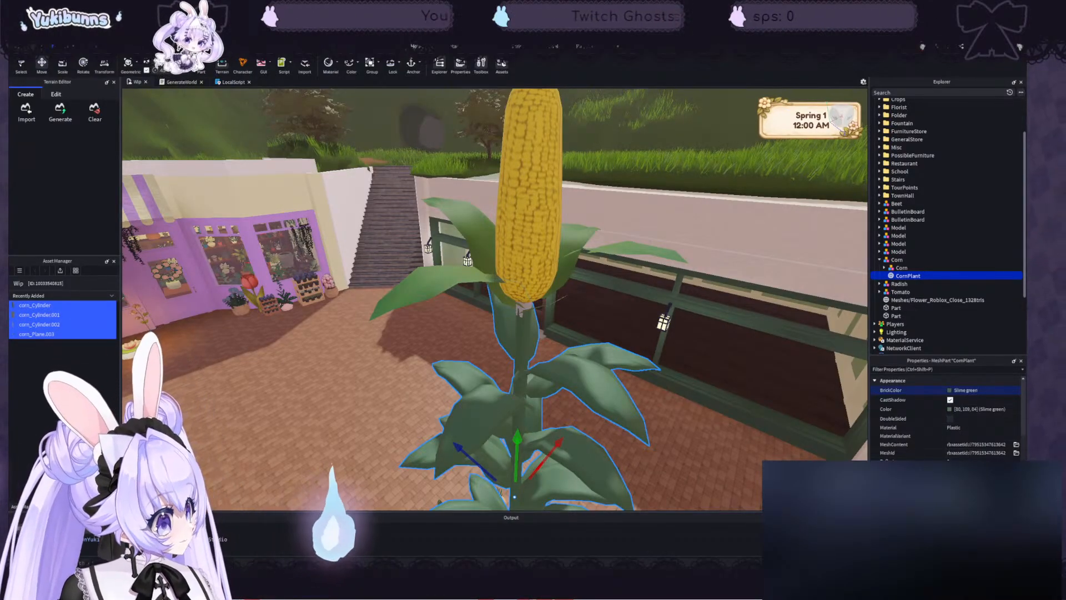
{"action": "left_click", "coordinate": [686, 466]}
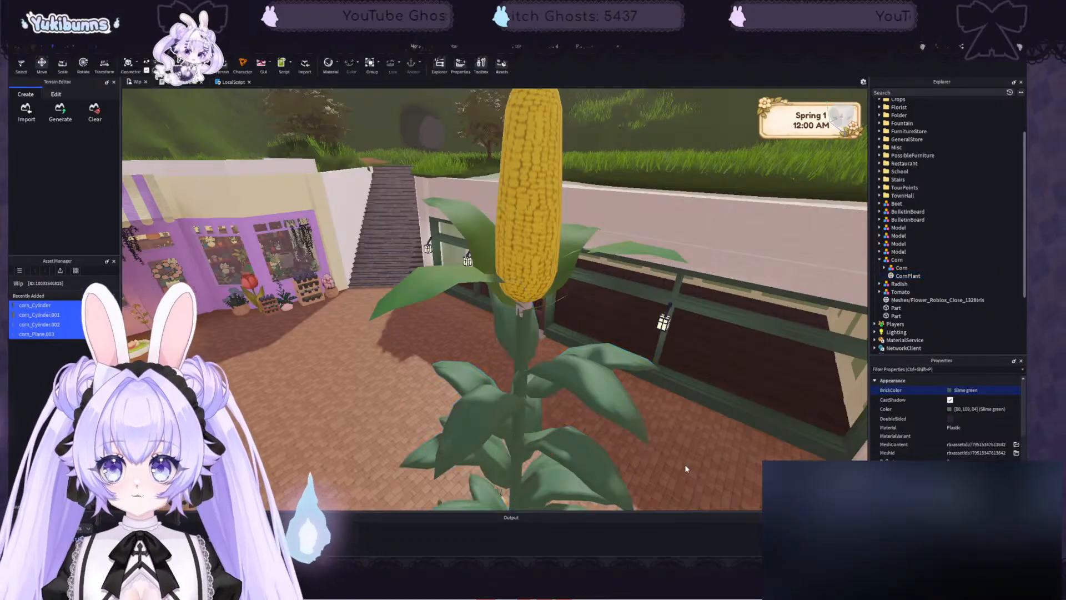
{"action": "scroll", "coordinate": [686, 466], "scroll_direction": "down", "scroll_amount": 3}
{"action": "middle_click_drag", "start_coordinate": [686, 465], "coordinate": [600, 401]}
{"action": "left_click", "coordinate": [433, 350]}
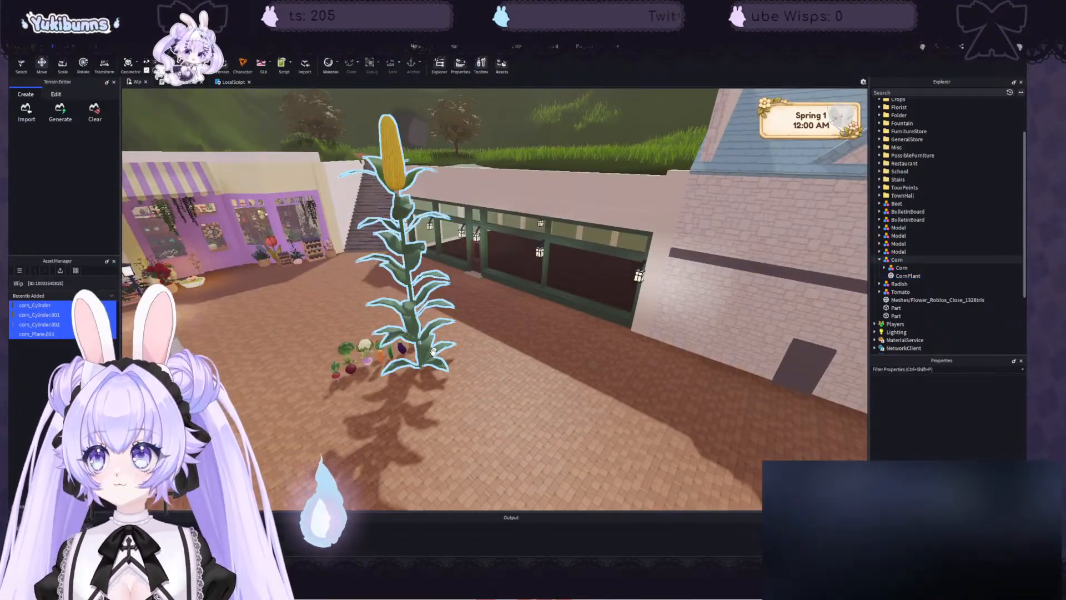
{"action": "left_click", "coordinate": [438, 373]}
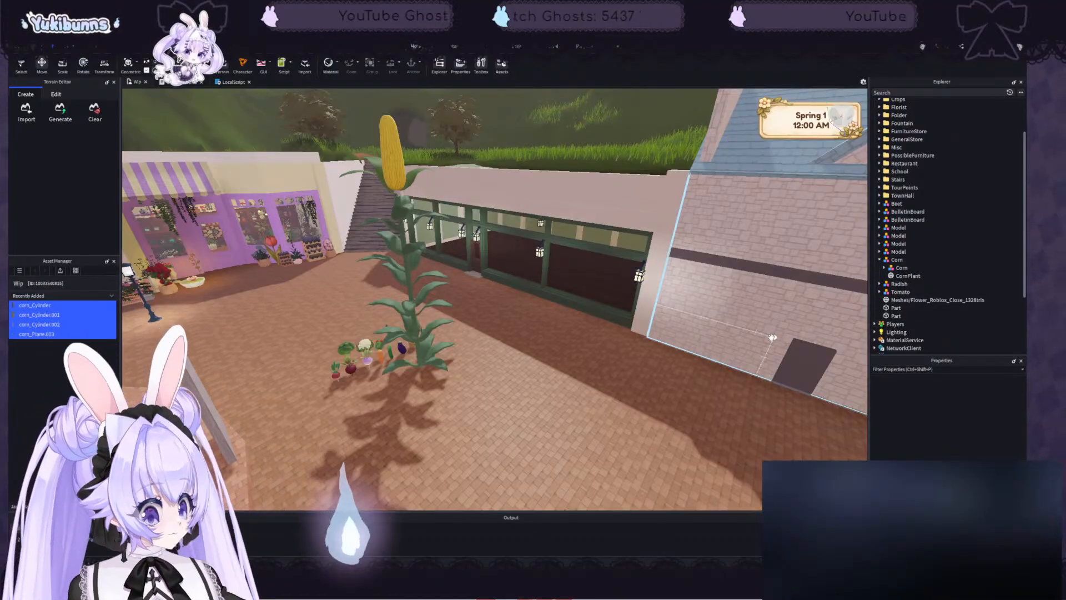
- Undo the corn's colouring, renaming, grouping and placement back to the four loose imported meshes, and delete those meshes
{"action": "key", "text": "ctrl+z"}
{"action": "key", "text": "ctrl+z"}
{"action": "key", "text": "ctrl+z"}
{"action": "key", "text": "ctrl+z"}
{"action": "key", "text": "ctrl+z"}
{"action": "key", "text": "ctrl+z"}
{"action": "key", "text": "ctrl+z"}
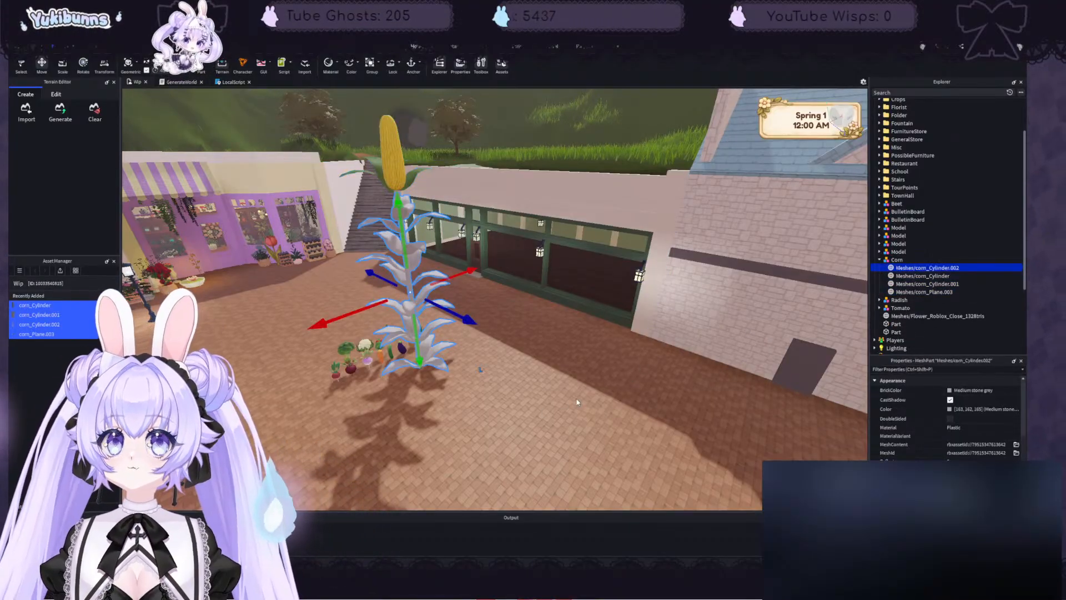
{"action": "key", "text": "ctrl+z"}
{"action": "key", "text": "ctrl+z"}
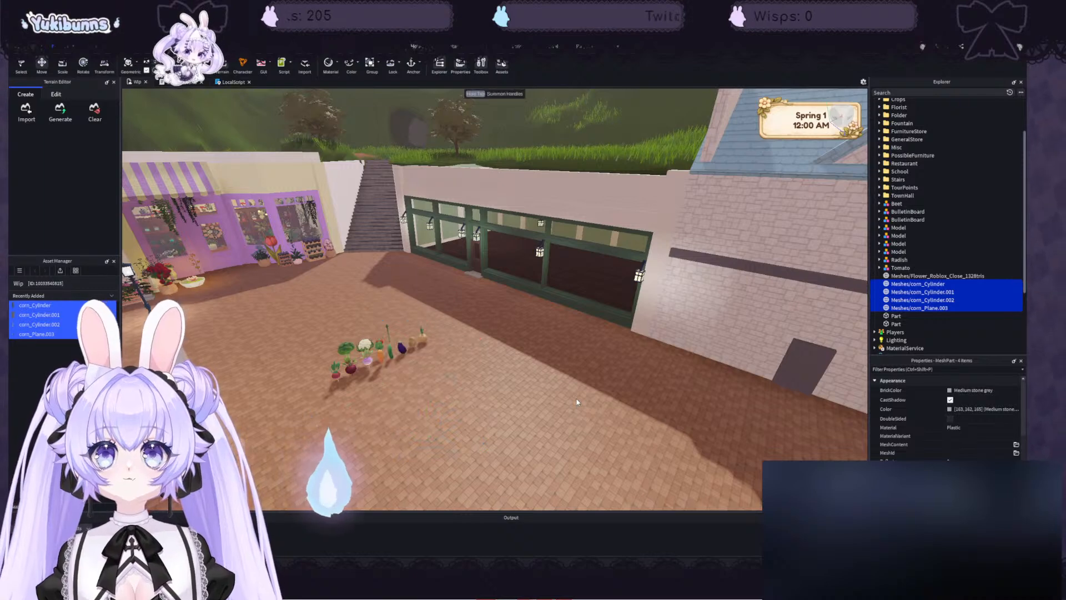
{"action": "right_click_drag", "start_coordinate": [486, 378], "coordinate": [485, 381]}
{"action": "key", "text": "Delete"}
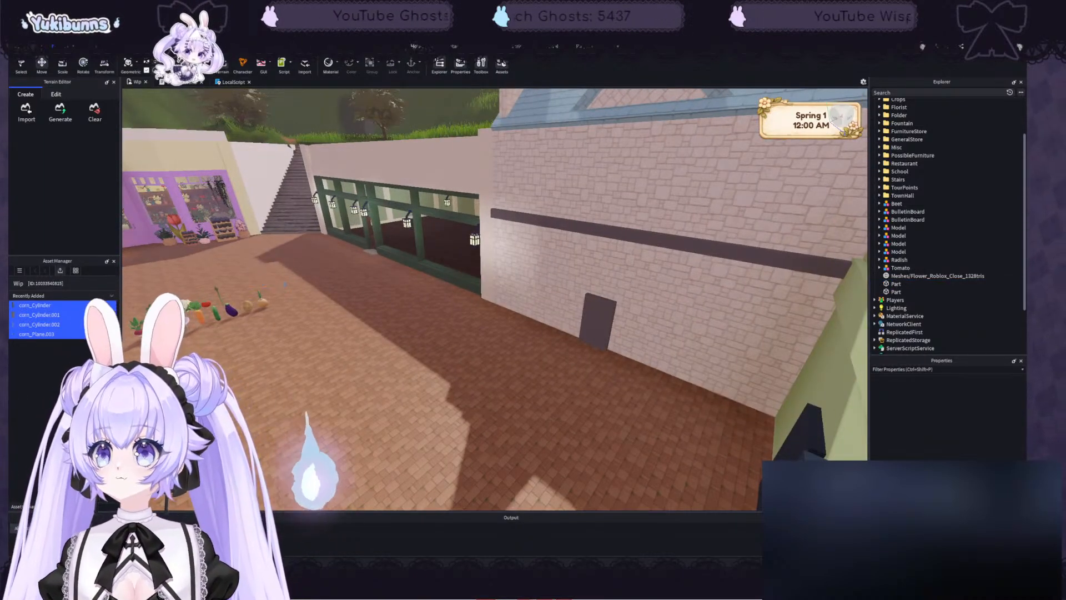
- Bulk-import the four meshes from corn.fbx again and close the finished import
{"action": "left_click", "coordinate": [60, 271]}
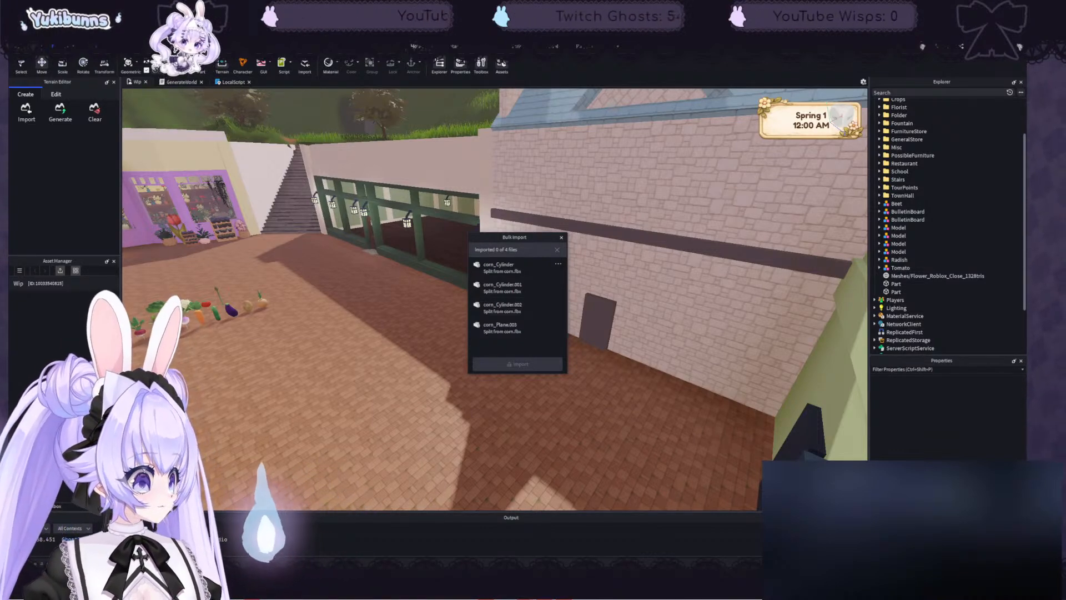
{"action": "right_click_drag", "start_coordinate": [588, 411], "coordinate": [588, 414]}
{"action": "key", "text": "w"}
{"action": "key", "text": "w"}
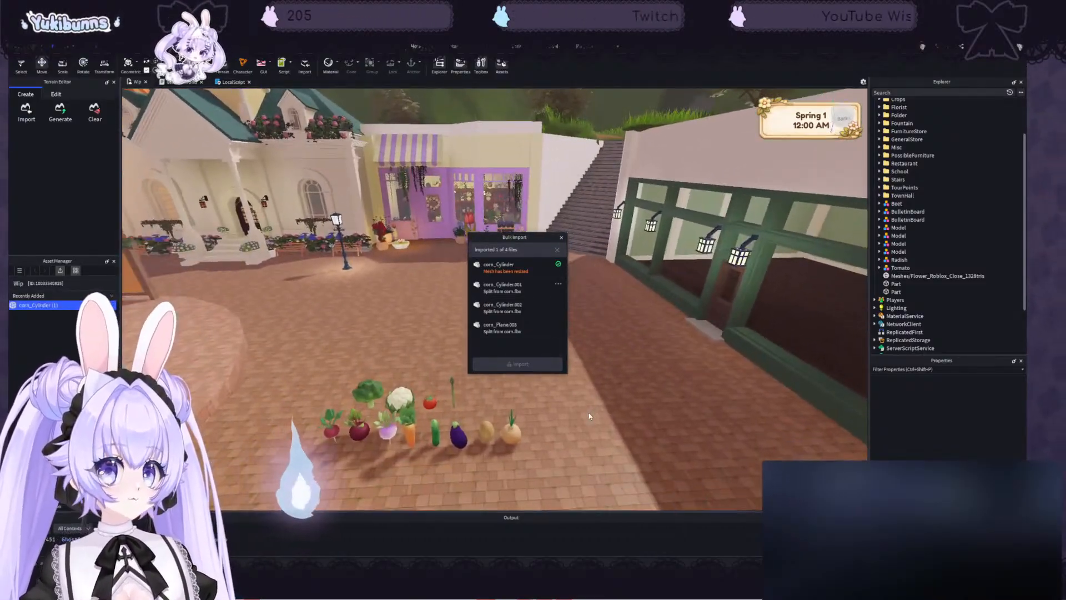
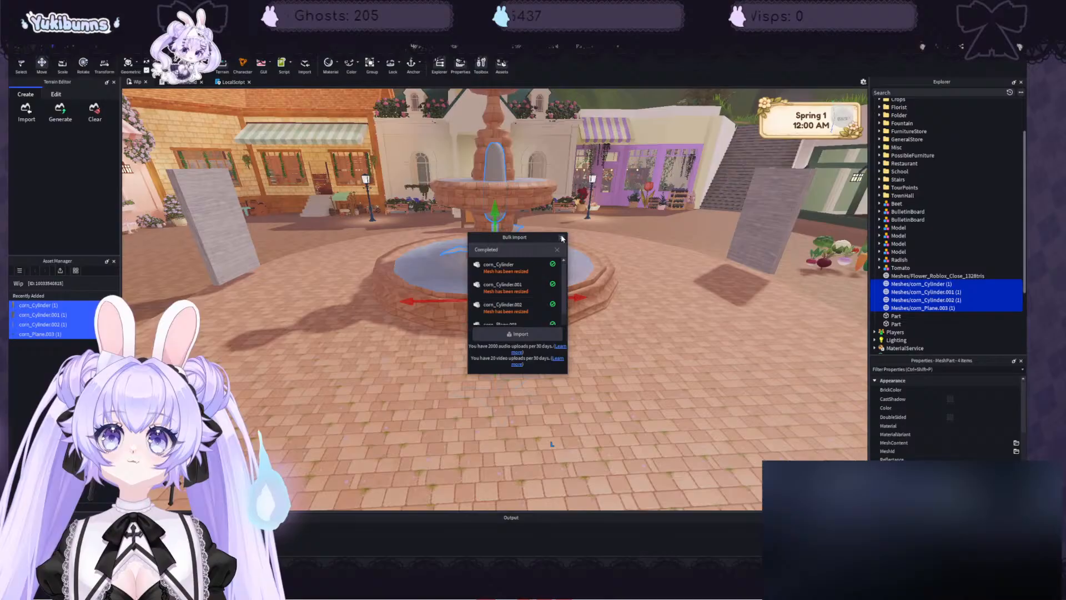
{"action": "left_click", "coordinate": [561, 237]}
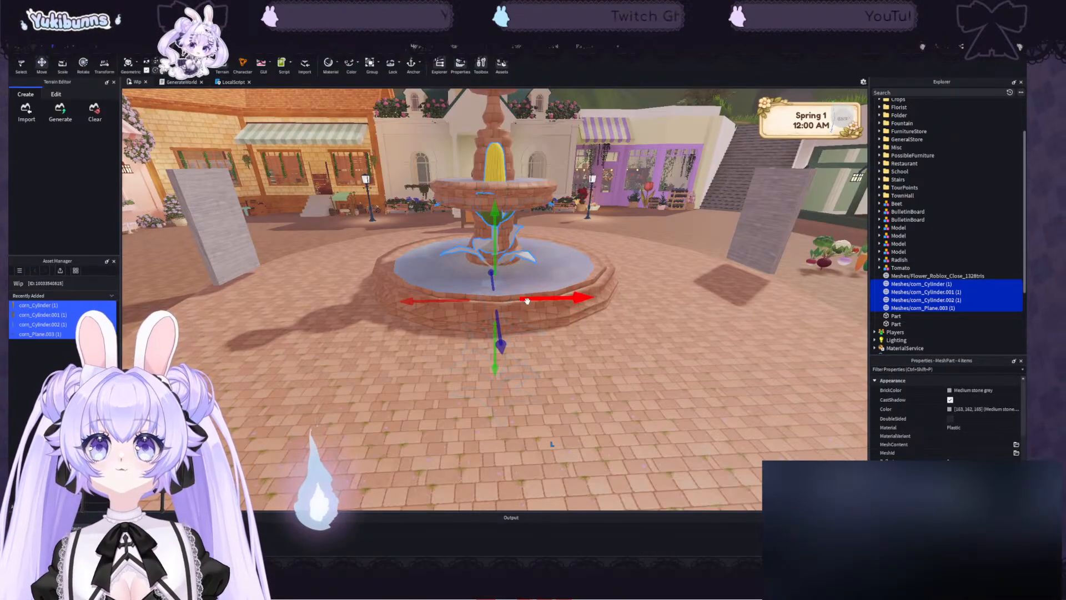
- Move the four imported corn meshes from the fountain to the vegetables, and group them as a model named Corn
{"action": "left_click_drag", "start_coordinate": [544, 296], "coordinate": [671, 275]}
{"action": "left_click", "coordinate": [370, 63]}
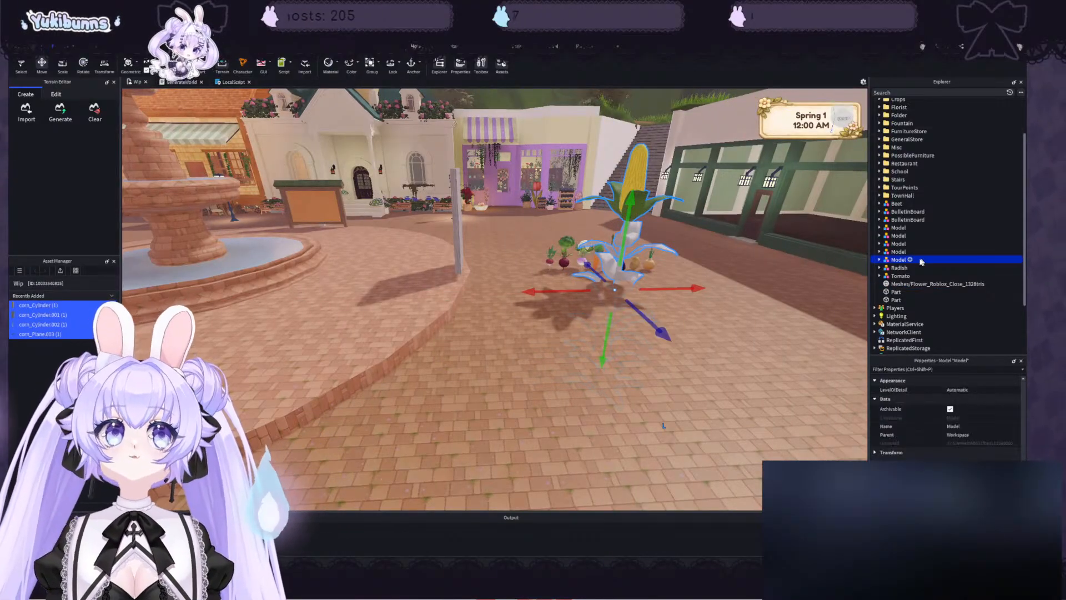
{"action": "left_click", "coordinate": [899, 259]}
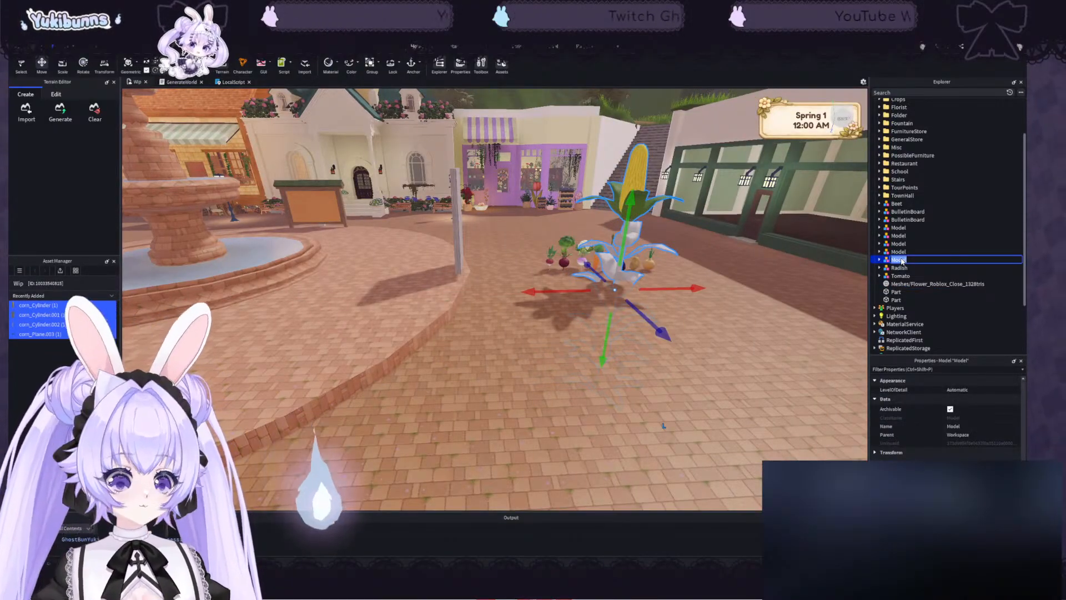
{"action": "type", "text": "Corn"}
{"action": "key", "text": "Return"}
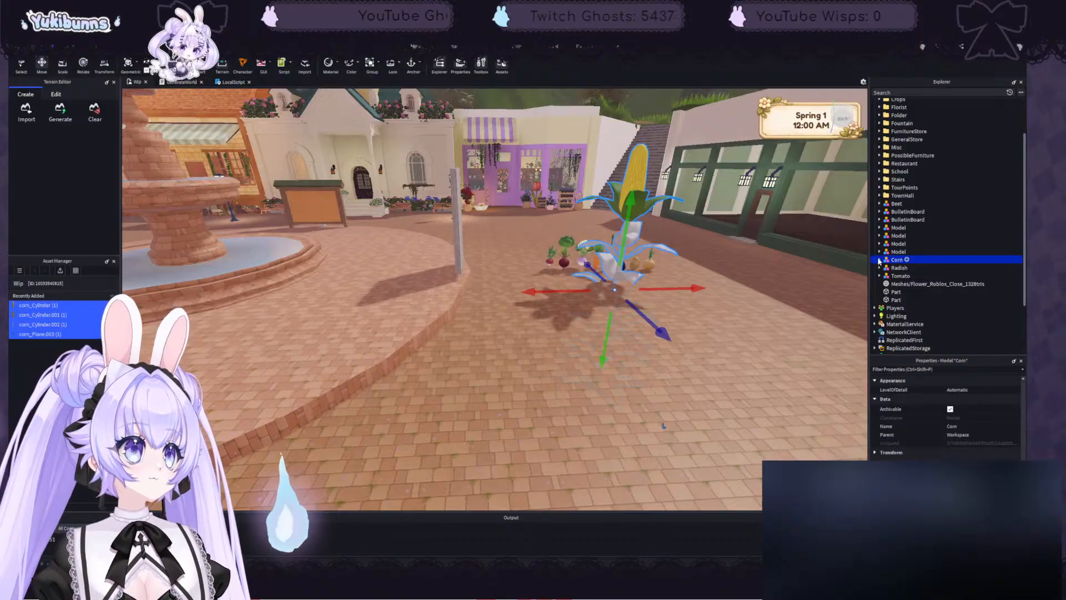
- Group the corn_Cylinder (1), corn_Cylinder.001 (1) and corn_Plane.003 (1) meshes inside Corn, and name the nested model CornMain
{"action": "left_click", "coordinate": [668, 251]}
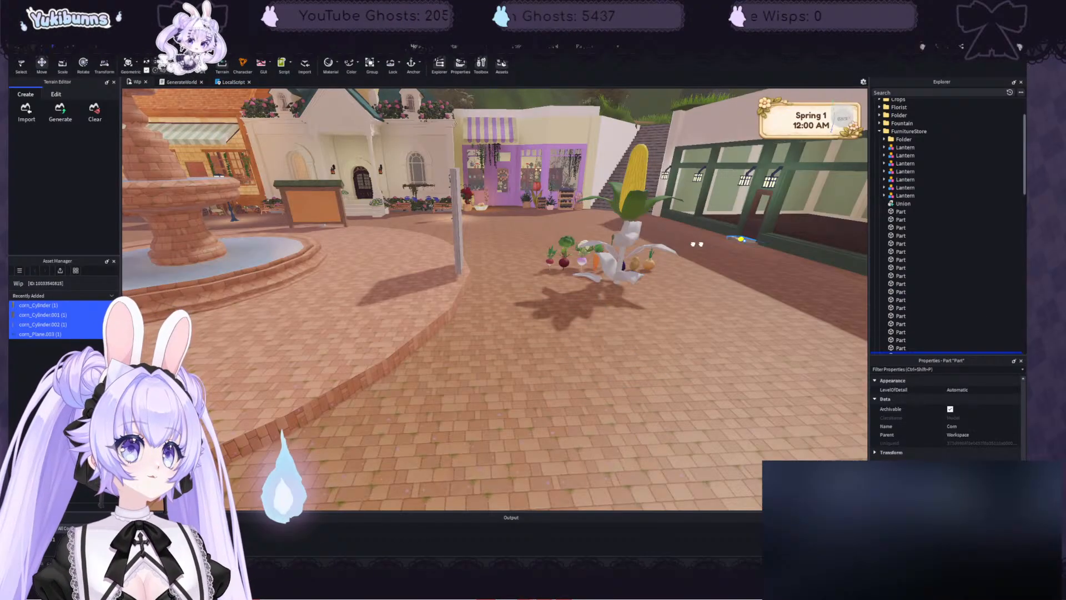
{"action": "left_click", "coordinate": [668, 251]}
{"action": "left_click", "coordinate": [915, 199]}
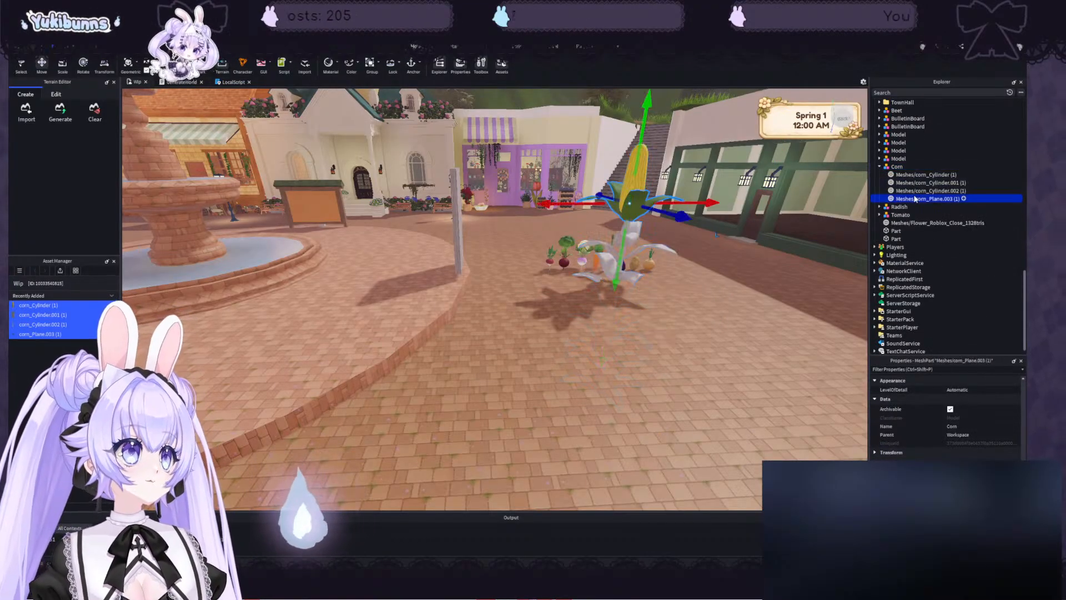
{"action": "left_click", "coordinate": [918, 191]}
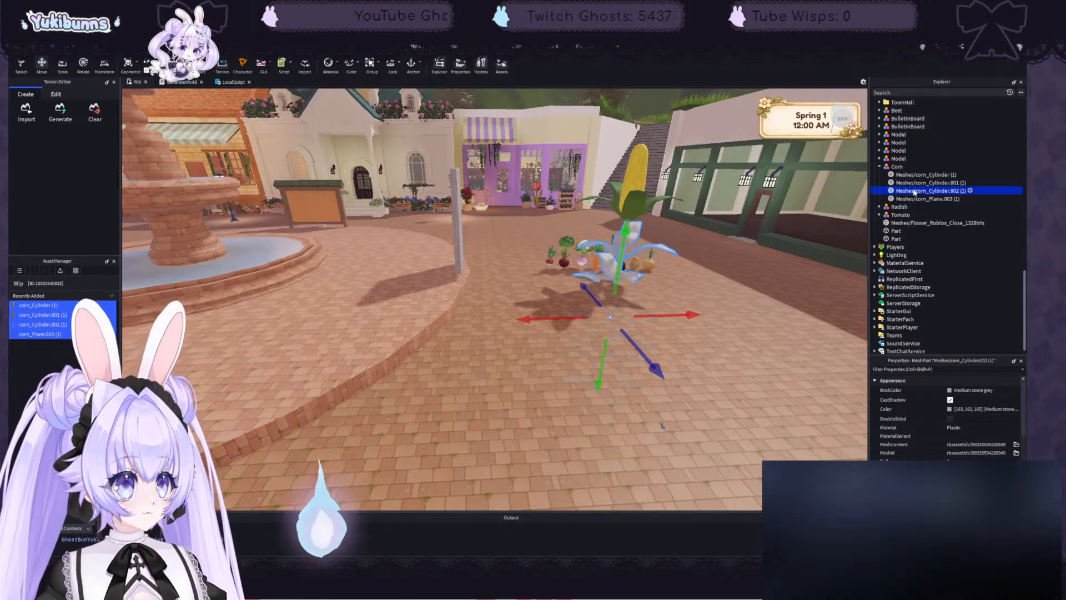
{"action": "left_click", "coordinate": [916, 183]}
{"action": "left_click", "coordinate": [916, 174], "text": "ctrl"}
{"action": "left_click", "coordinate": [916, 199], "text": "ctrl"}
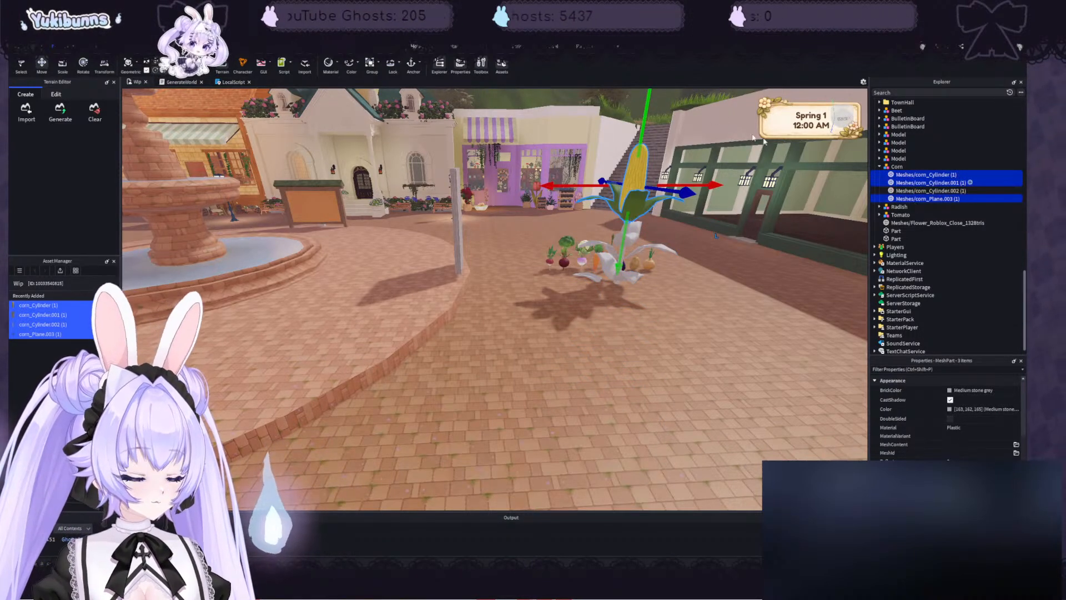
{"action": "left_click", "coordinate": [370, 65]}
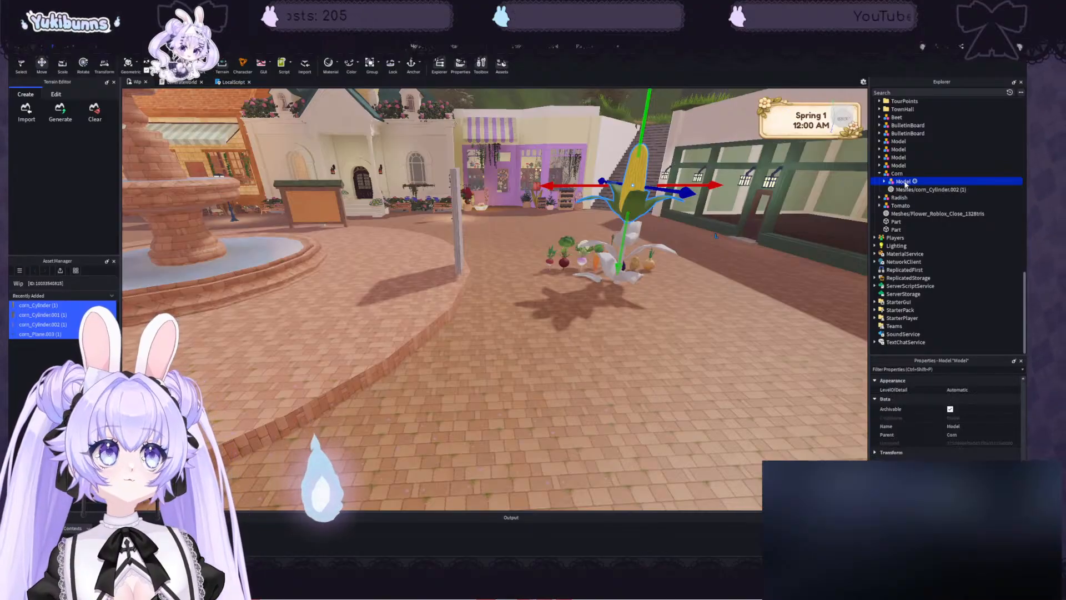
{"action": "double_click", "coordinate": [903, 182]}
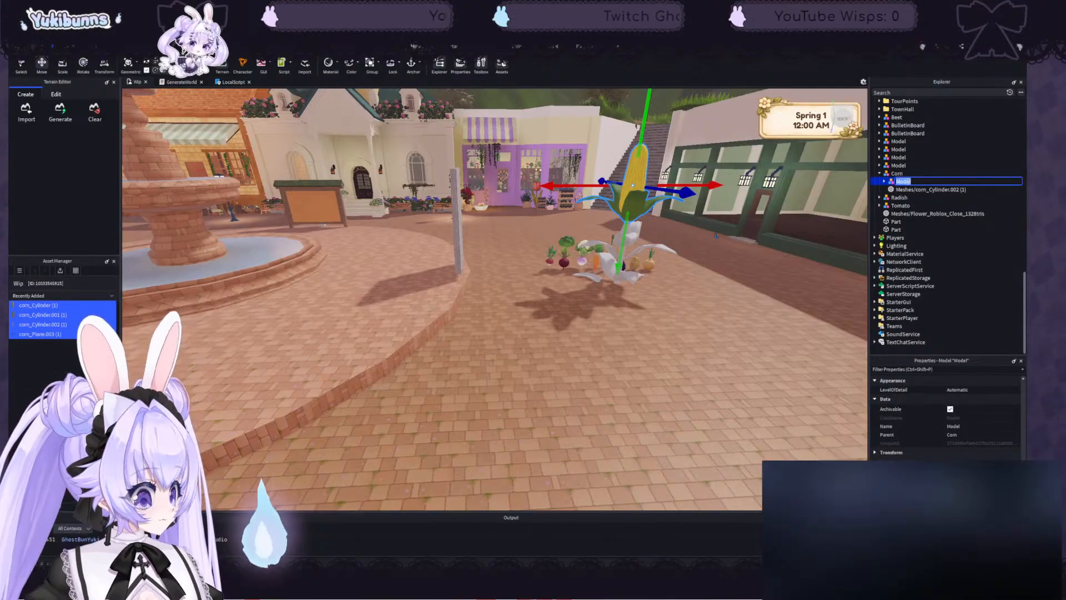
{"action": "type", "text": "CornMain"}
{"action": "key", "text": "Return"}
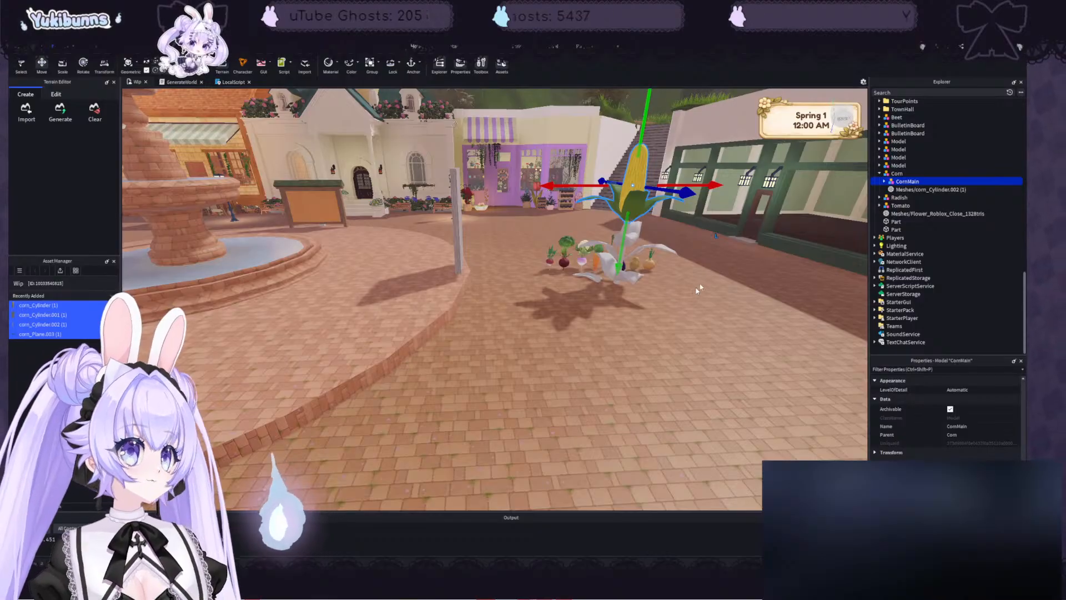
- Set the BrickColor of the corn_Cylinder.001 (1) and corn_Cylinder.002 (1) stalk and leaf meshes to Slime green
{"action": "left_click", "coordinate": [742, 234]}
{"action": "right_click_drag", "start_coordinate": [742, 235], "coordinate": [742, 235]}
{"action": "key", "text": "w"}
{"action": "key", "text": "a"}
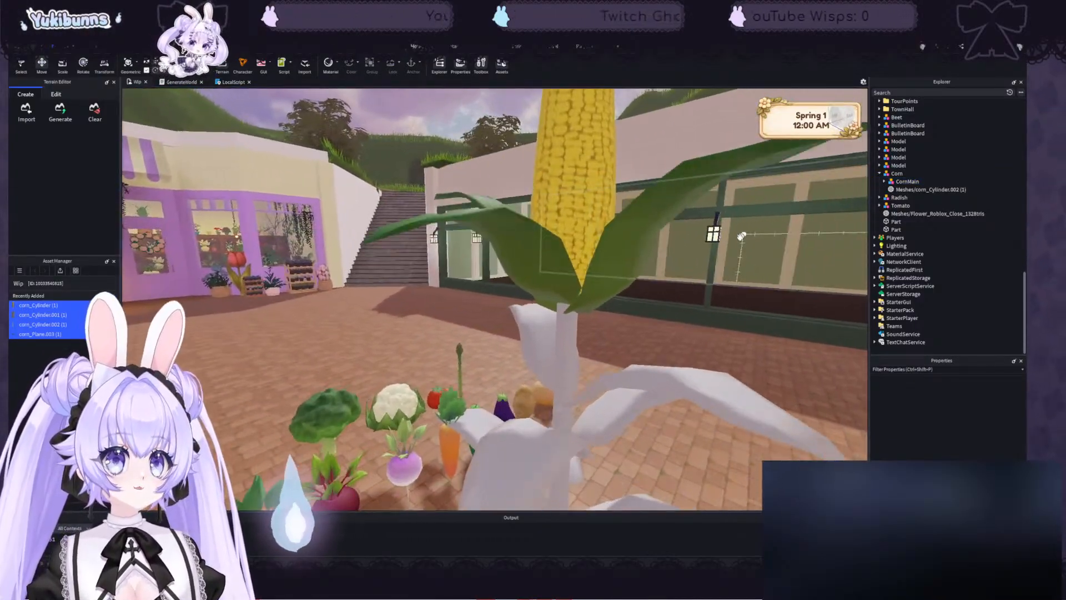
{"action": "left_click", "coordinate": [566, 349]}
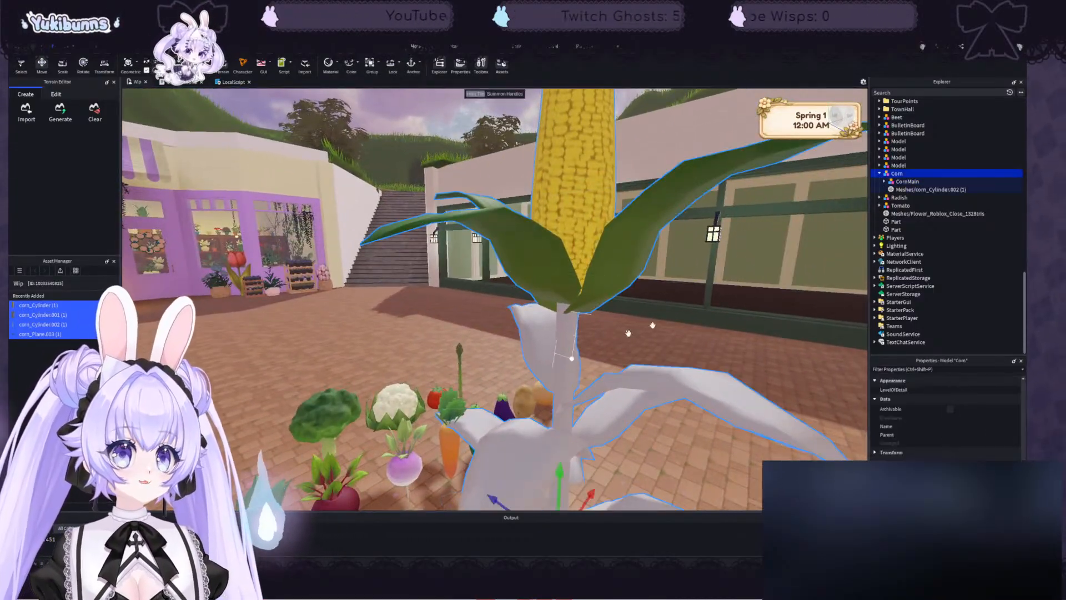
{"action": "left_click", "coordinate": [920, 190]}
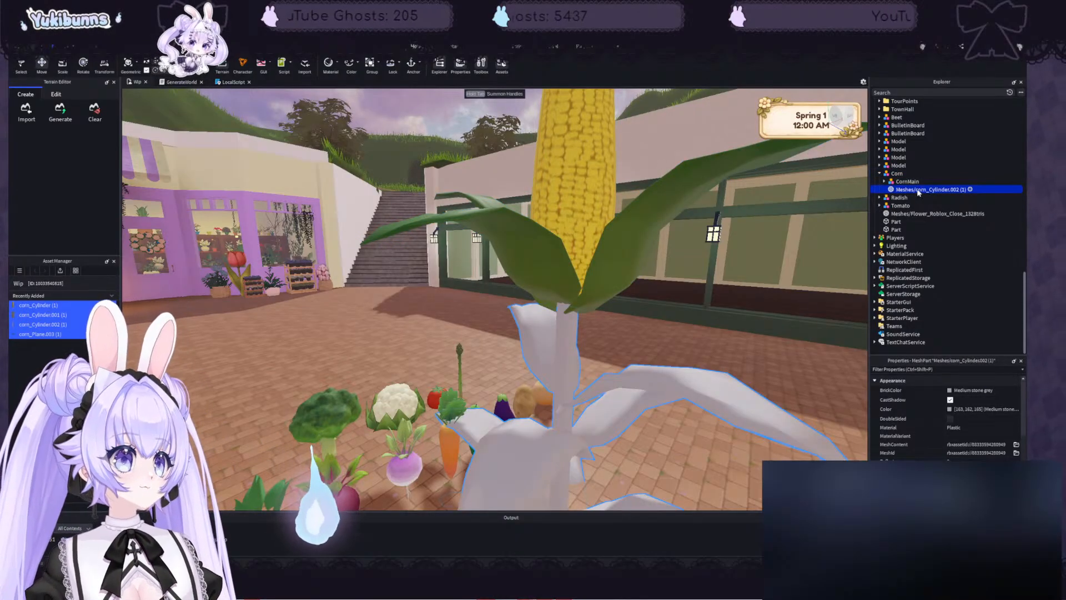
{"action": "left_click", "coordinate": [884, 182]}
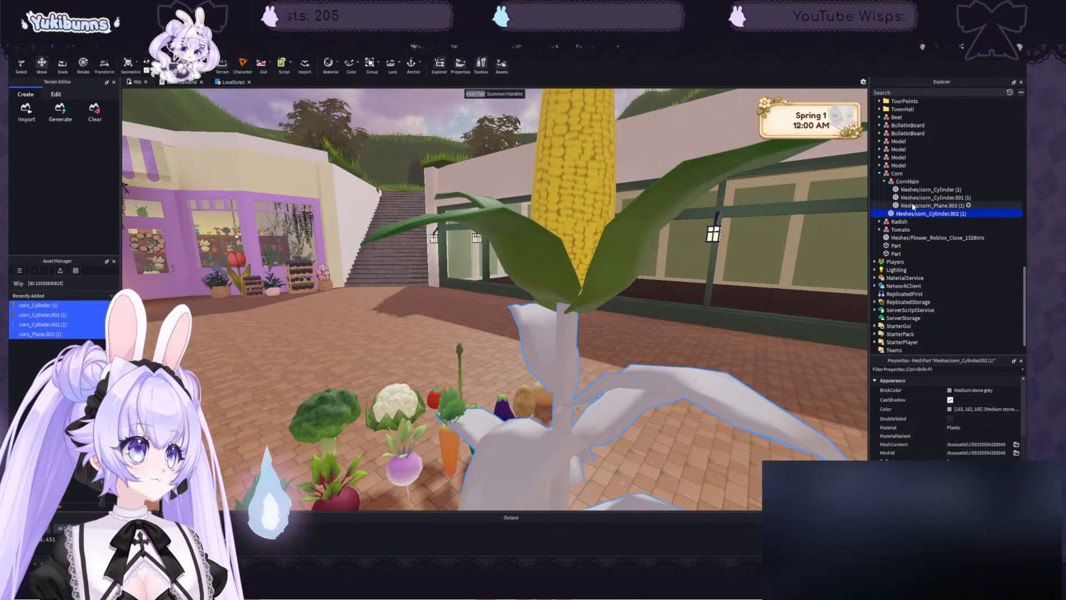
{"action": "key", "text": "Up"}
{"action": "key", "text": "Up"}
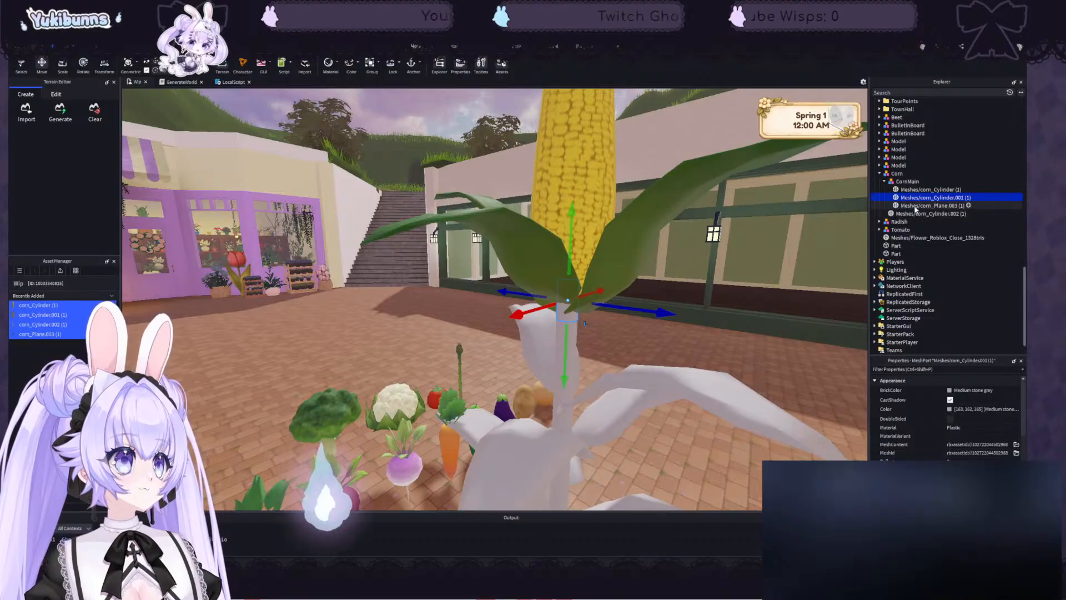
{"action": "left_click", "coordinate": [916, 214], "text": "ctrl"}
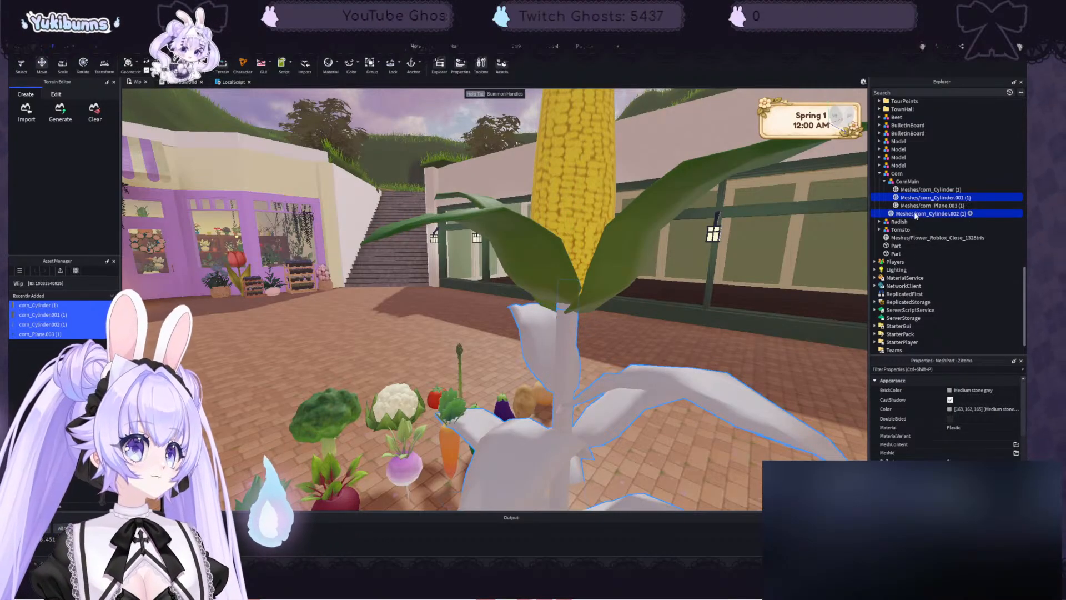
{"action": "left_click", "coordinate": [955, 390]}
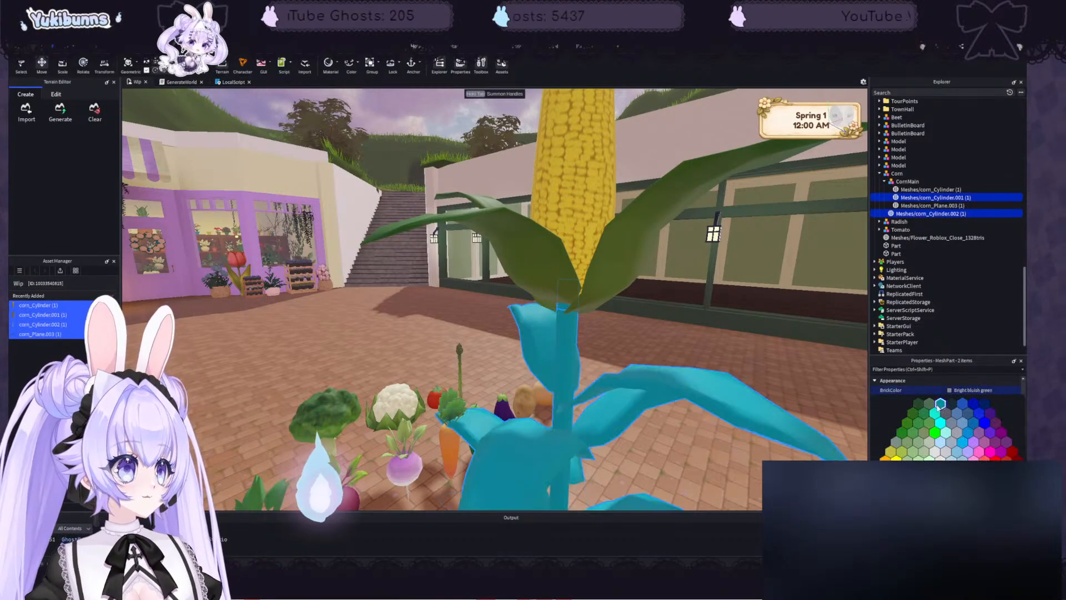
{"action": "left_click", "coordinate": [938, 410]}
- Set the colour of the selected stalk and leaf meshes to an olive green, RGB 84, 100, 55
{"action": "left_click", "coordinate": [950, 409]}
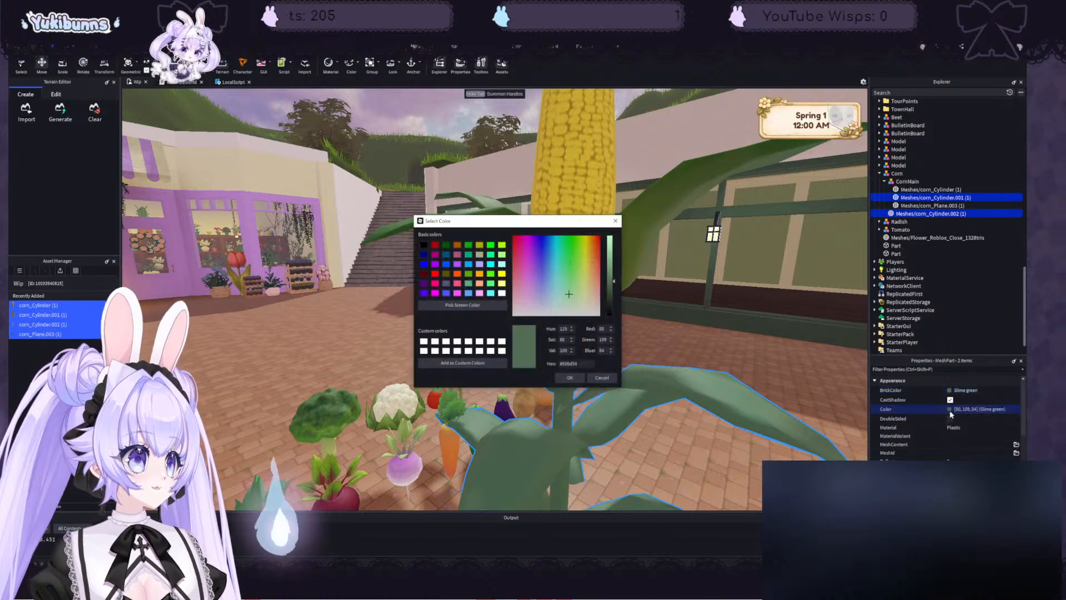
{"action": "left_click_drag", "start_coordinate": [579, 221], "coordinate": [375, 178]}
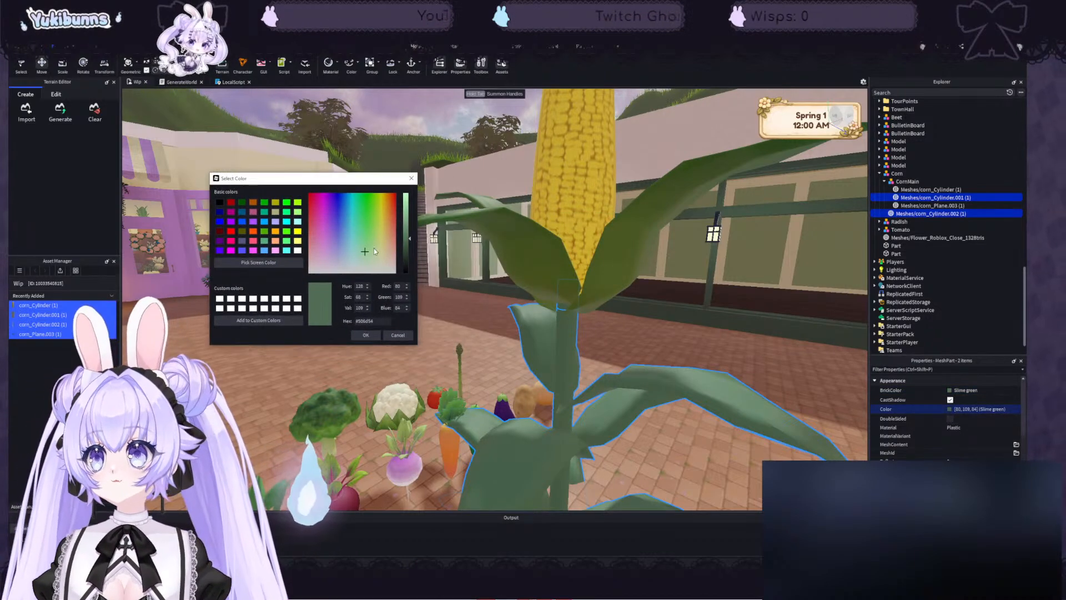
{"action": "mouse_move", "coordinate": [375, 251]}
{"action": "left_mouse_down"}
{"action": "mouse_move", "coordinate": [408, 250]}
{"action": "mouse_move", "coordinate": [373, 251]}
{"action": "mouse_move", "coordinate": [378, 235]}
{"action": "left_mouse_up"}
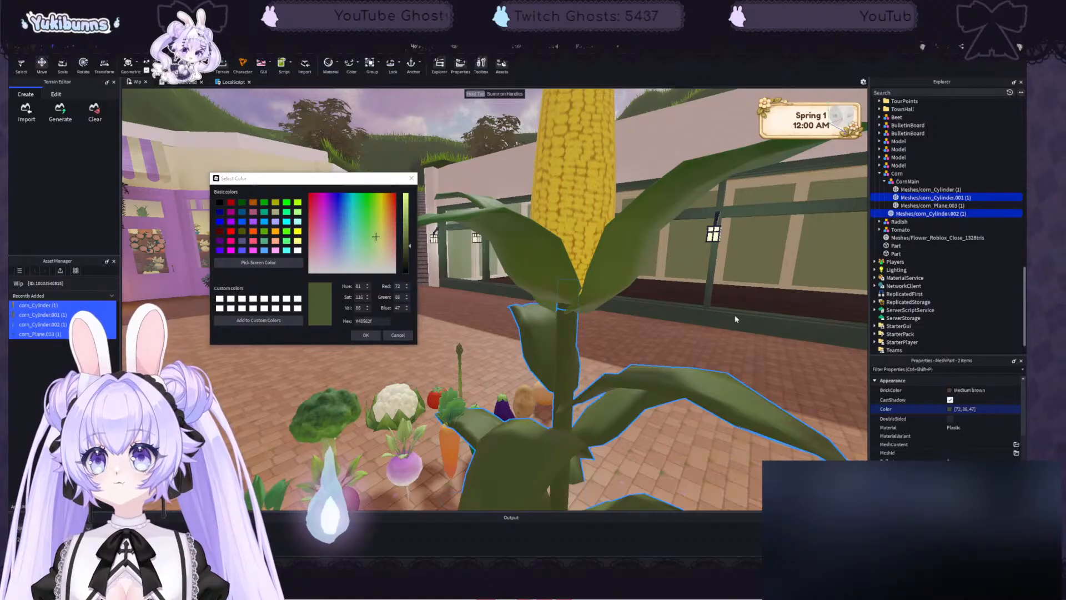
{"action": "left_click_drag", "start_coordinate": [407, 246], "coordinate": [408, 243]}
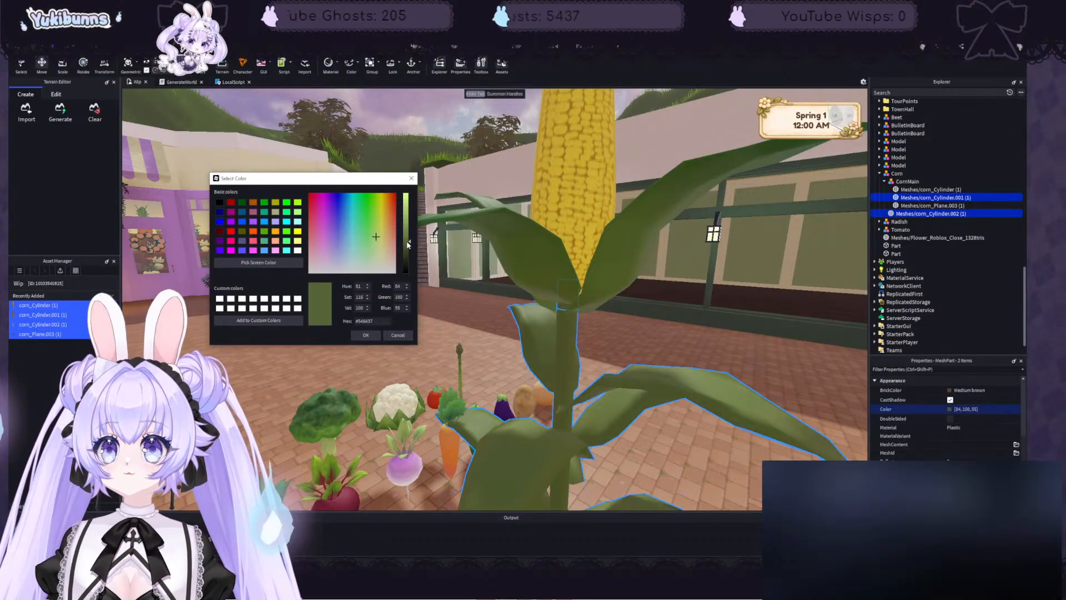
{"action": "left_click", "coordinate": [365, 335]}
- Change the stalk and leaf meshes' colour to a cooler green, RGB 62, 100, 56
{"action": "mouse_move", "coordinate": [677, 375]}
{"action": "right_mouse_down"}
{"action": "mouse_move", "coordinate": [704, 333]}
{"action": "mouse_move", "coordinate": [698, 385]}
{"action": "mouse_move", "coordinate": [683, 387]}
{"action": "right_mouse_up"}
{"action": "key", "text": "s"}
{"action": "key", "text": "a"}
{"action": "key", "text": "s"}
{"action": "key", "text": "a"}
{"action": "key", "text": "a"}
{"action": "scroll", "coordinate": [689, 380], "scroll_direction": "up", "scroll_amount": 1}
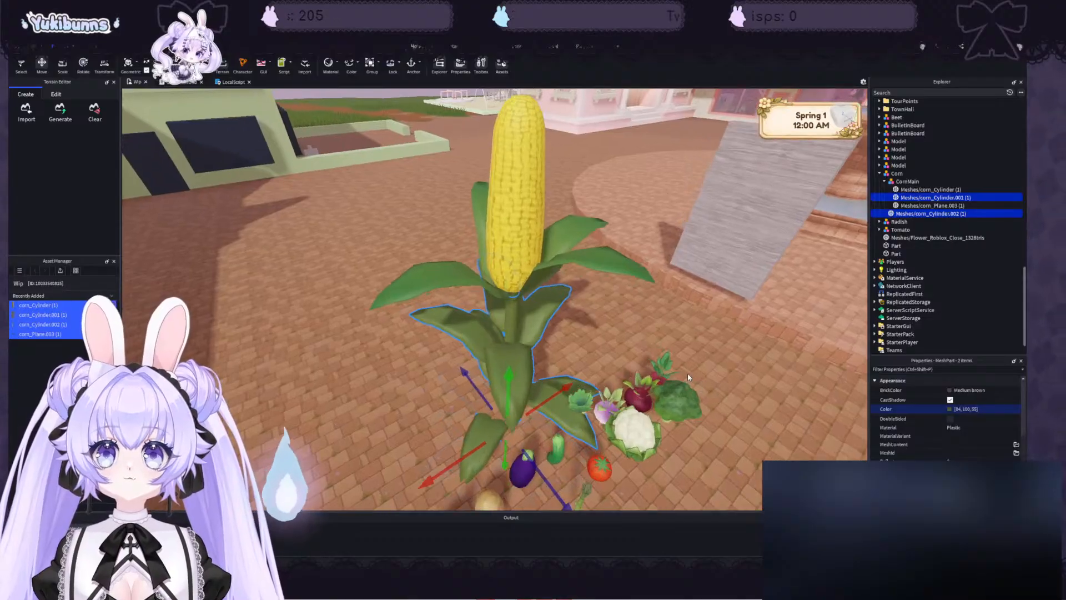
{"action": "left_click", "coordinate": [950, 409]}
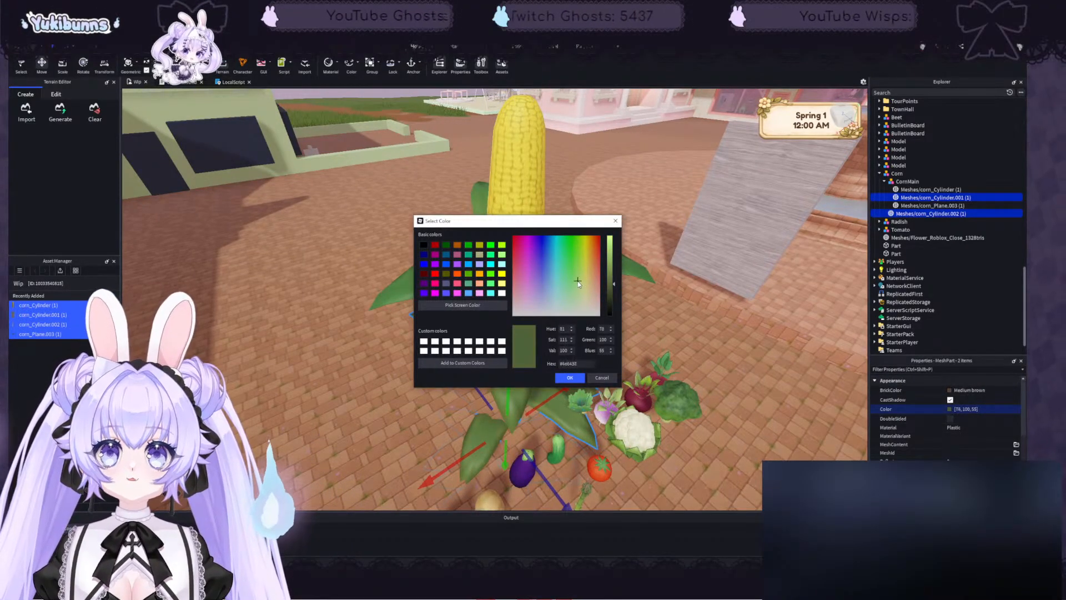
{"action": "left_click_drag", "start_coordinate": [580, 280], "coordinate": [573, 282]}
{"action": "left_click_drag", "start_coordinate": [541, 221], "coordinate": [300, 142]}
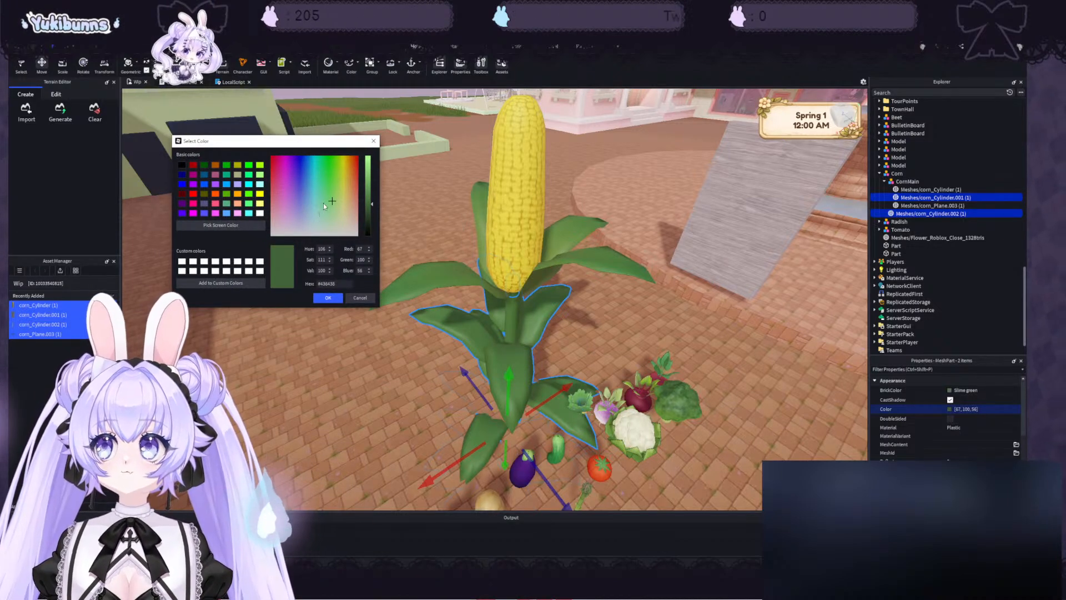
{"action": "left_click_drag", "start_coordinate": [331, 202], "coordinate": [331, 203]}
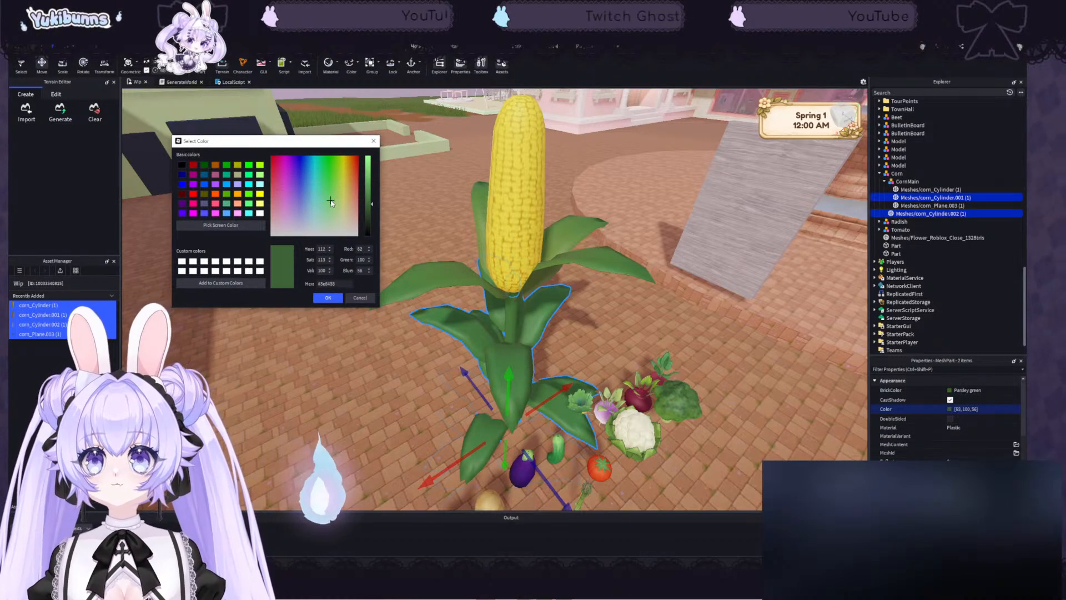
{"action": "left_click", "coordinate": [328, 298]}
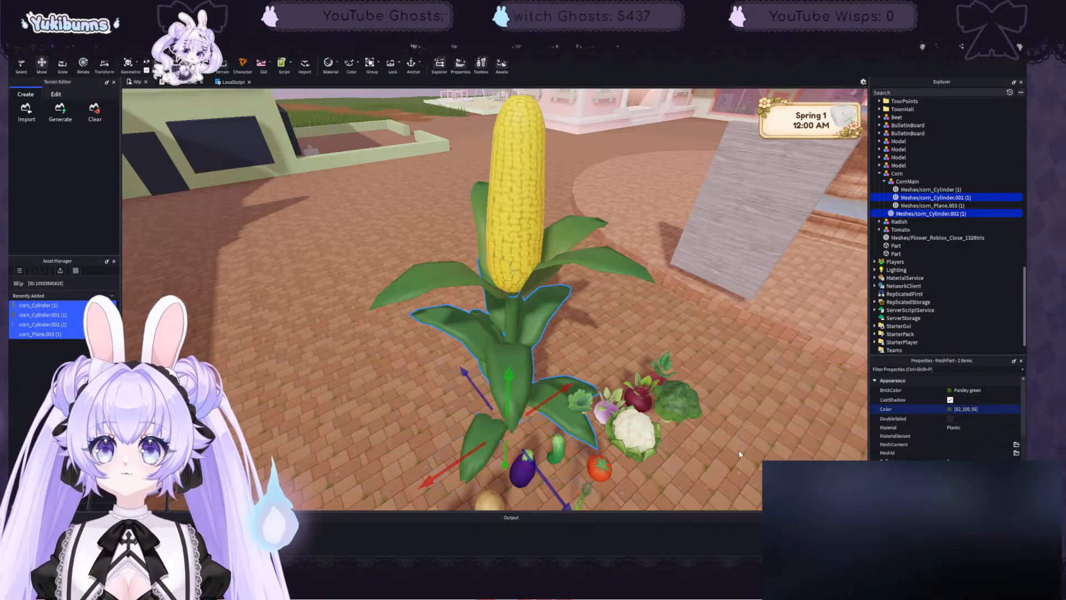
- Raise the whole Corn model about 26 studs so its buried stalk stands above the paving
{"action": "right_click_drag", "start_coordinate": [740, 454], "coordinate": [764, 351]}
{"action": "key", "text": "a"}
{"action": "key", "text": "w"}
{"action": "key", "text": "s"}
{"action": "left_click", "coordinate": [703, 385]}
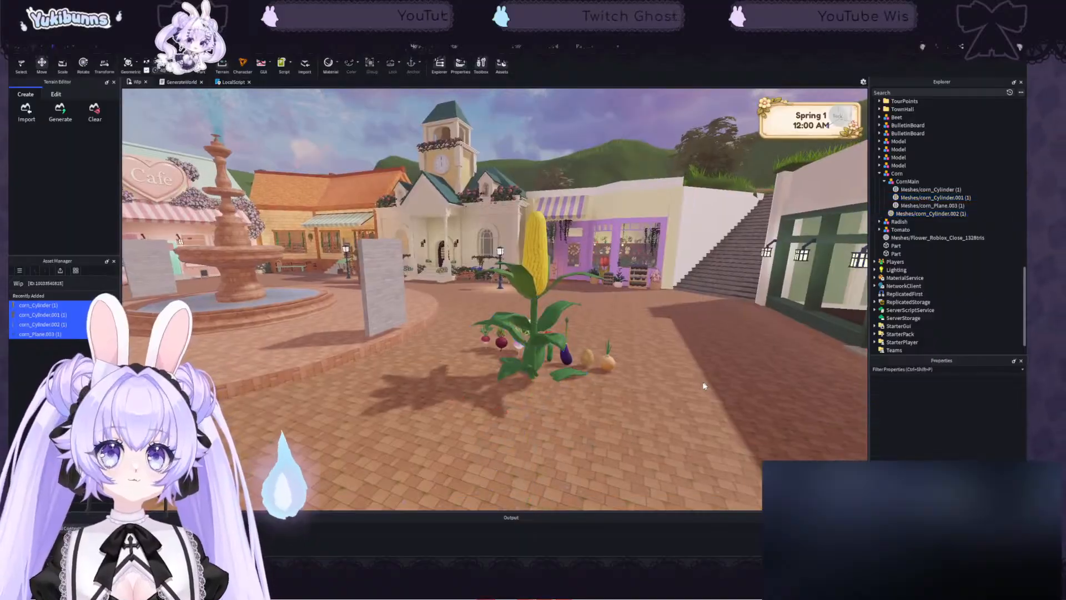
{"action": "right_click_drag", "start_coordinate": [702, 385], "coordinate": [701, 384]}
{"action": "key", "text": "a"}
{"action": "left_click", "coordinate": [516, 305]}
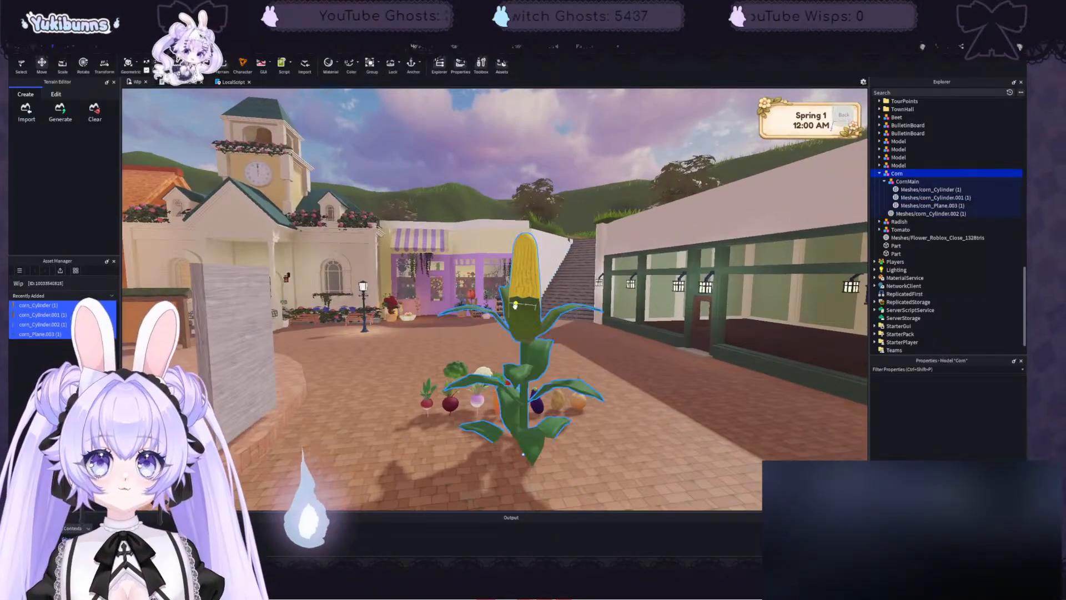
{"action": "left_click_drag", "start_coordinate": [528, 385], "coordinate": [495, 163]}
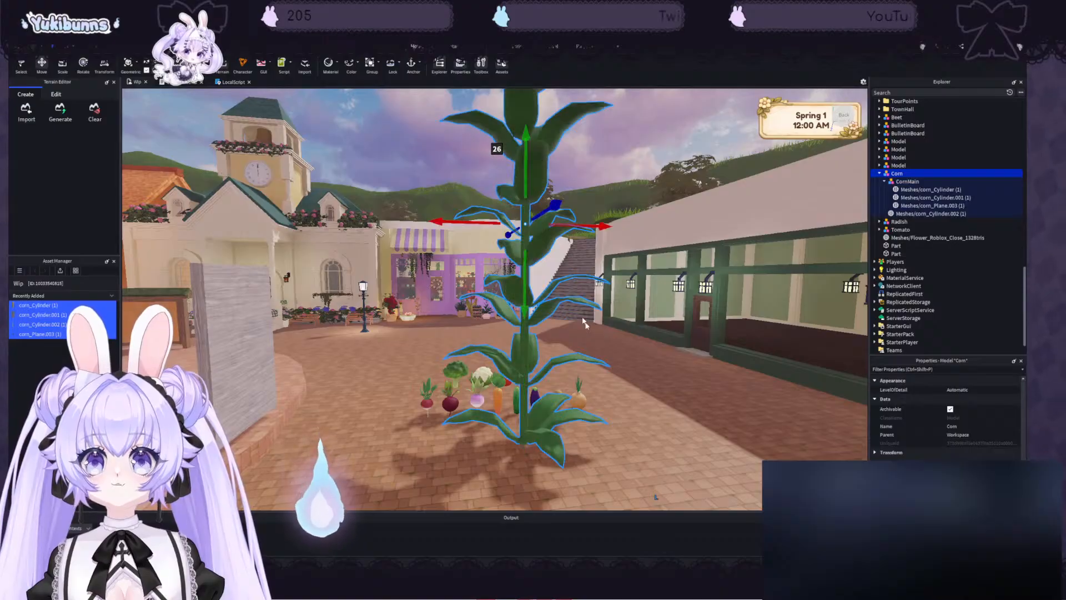
- Scale the Corn model down until it is a tall plant in proportion to the other vegetables
{"action": "scroll", "coordinate": [580, 292], "scroll_direction": "down", "scroll_amount": 3}
{"action": "left_click", "coordinate": [85, 64]}
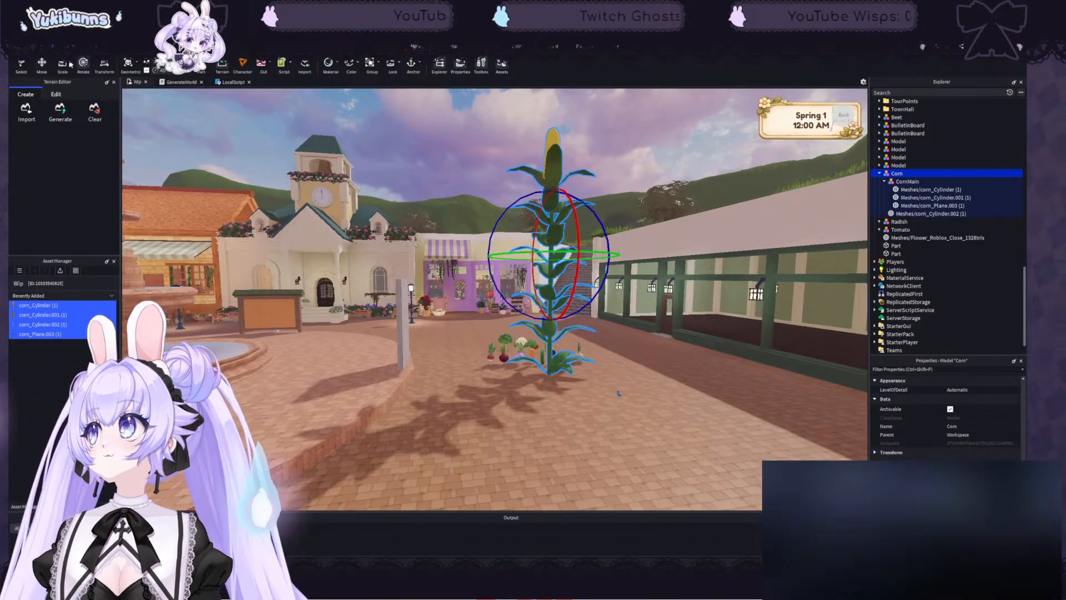
{"action": "left_click_drag", "start_coordinate": [549, 101], "coordinate": [539, 312]}
{"action": "key", "text": "w"}
{"action": "key", "text": "d"}
{"action": "right_click_drag", "start_coordinate": [603, 349], "coordinate": [604, 351]}
{"action": "key", "text": "w"}
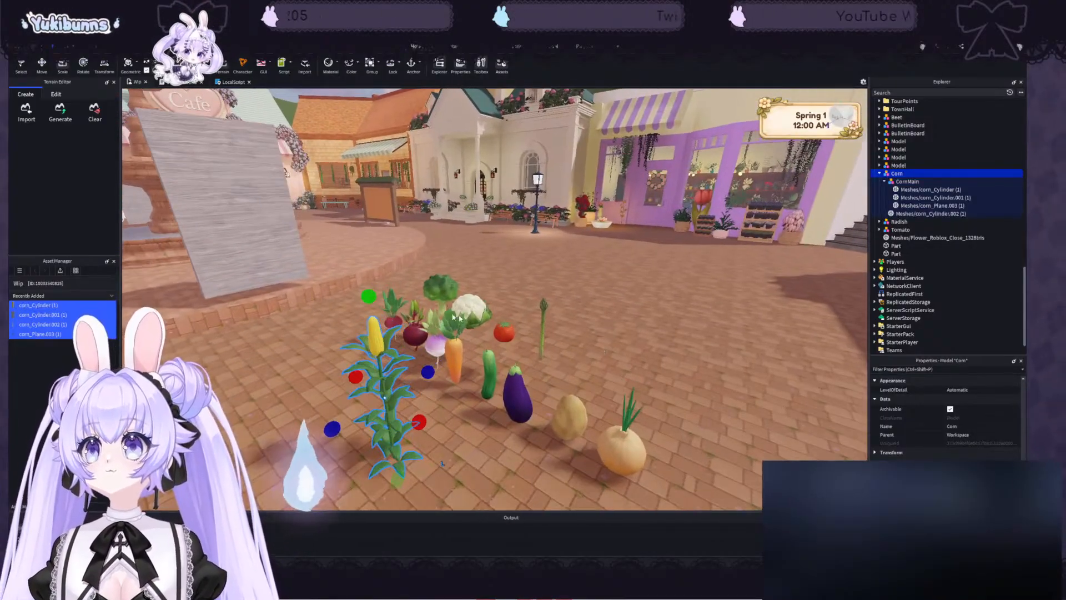
{"action": "left_click_drag", "start_coordinate": [369, 295], "coordinate": [351, 233]}
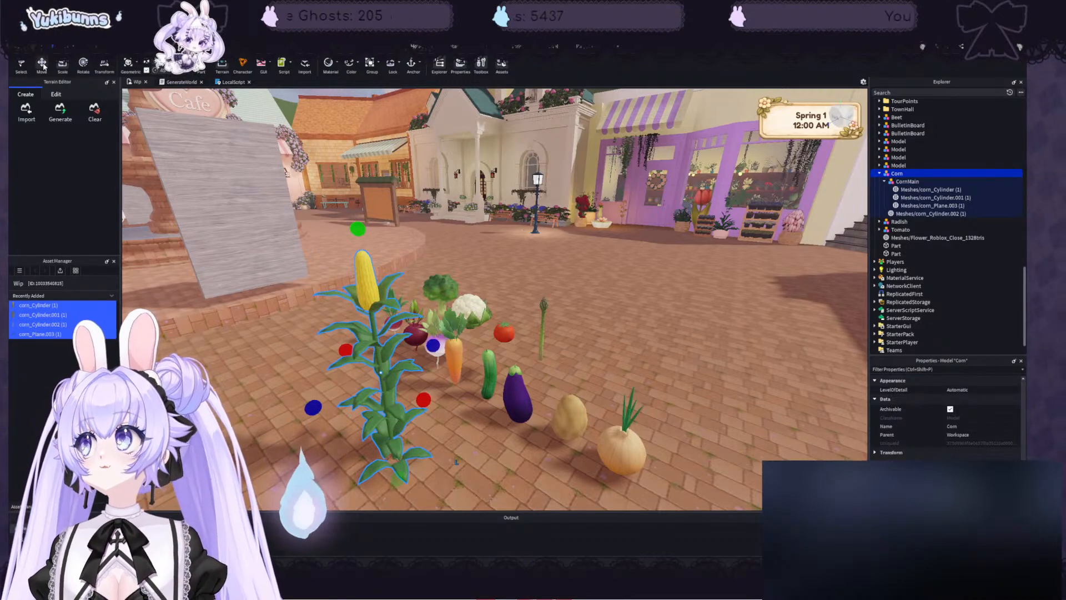
- Move the Corn model across to the far side of the asparagus, at the end of the back row of vegetables
{"action": "left_click", "coordinate": [42, 64]}
{"action": "left_click_drag", "start_coordinate": [410, 361], "coordinate": [613, 325]}
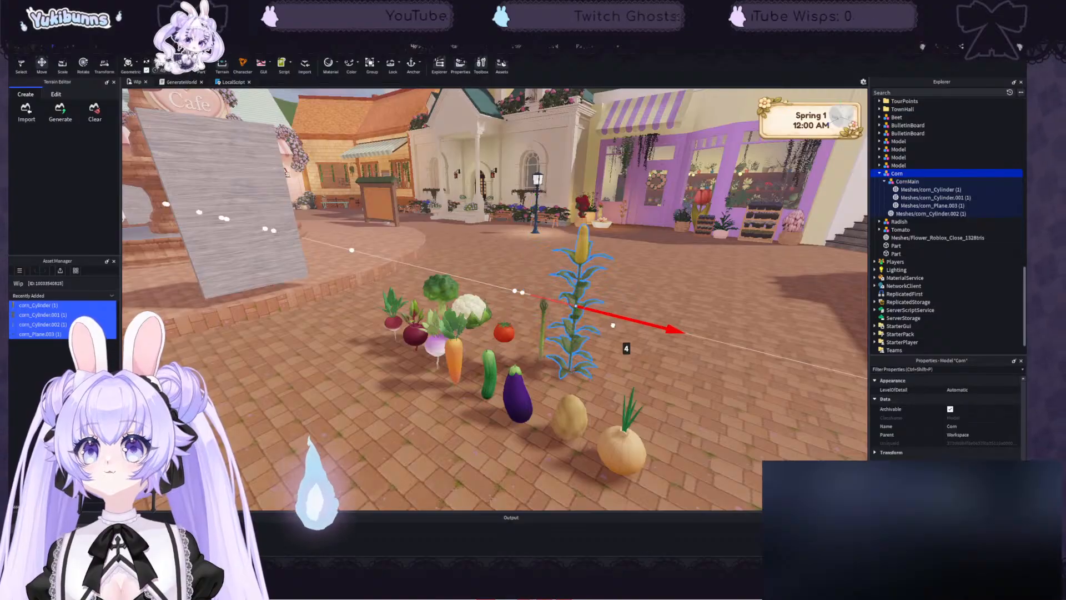
{"action": "key", "text": "a"}
{"action": "mouse_move", "coordinate": [611, 331]}
{"action": "right_mouse_down"}
{"action": "mouse_move", "coordinate": [633, 333]}
{"action": "mouse_move", "coordinate": [611, 331]}
{"action": "right_mouse_up"}
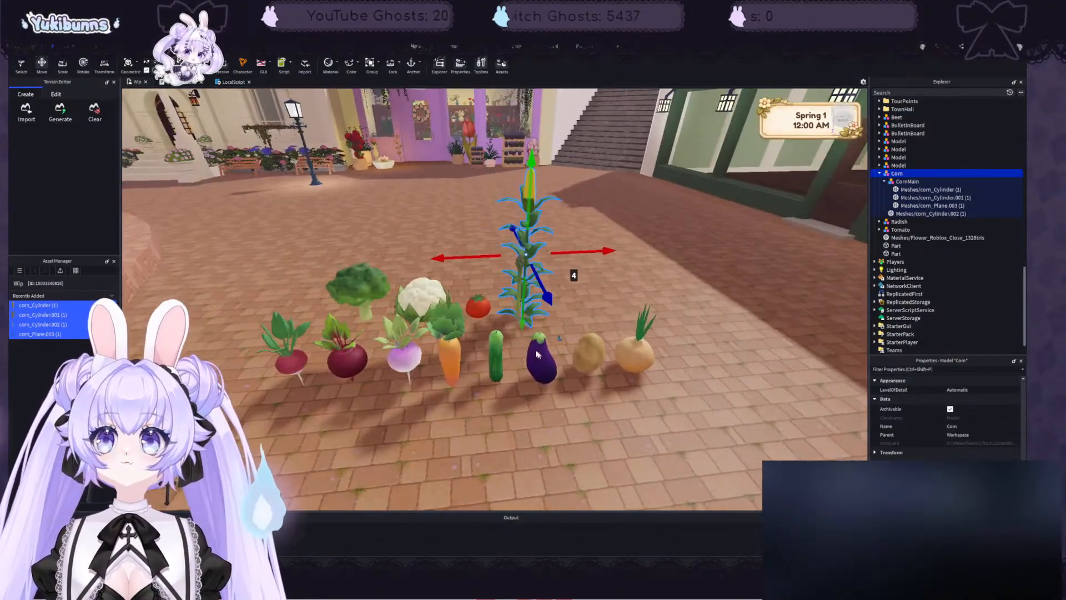
{"action": "key", "text": "a"}
{"action": "key", "text": "d"}
{"action": "left_click_drag", "start_coordinate": [521, 254], "coordinate": [542, 264]}
- Bring the Corn model closer to the front row, just behind the eggplant and potato, and deselect it
{"action": "key", "text": "a"}
{"action": "right_click_drag", "start_coordinate": [542, 264], "coordinate": [480, 300]}
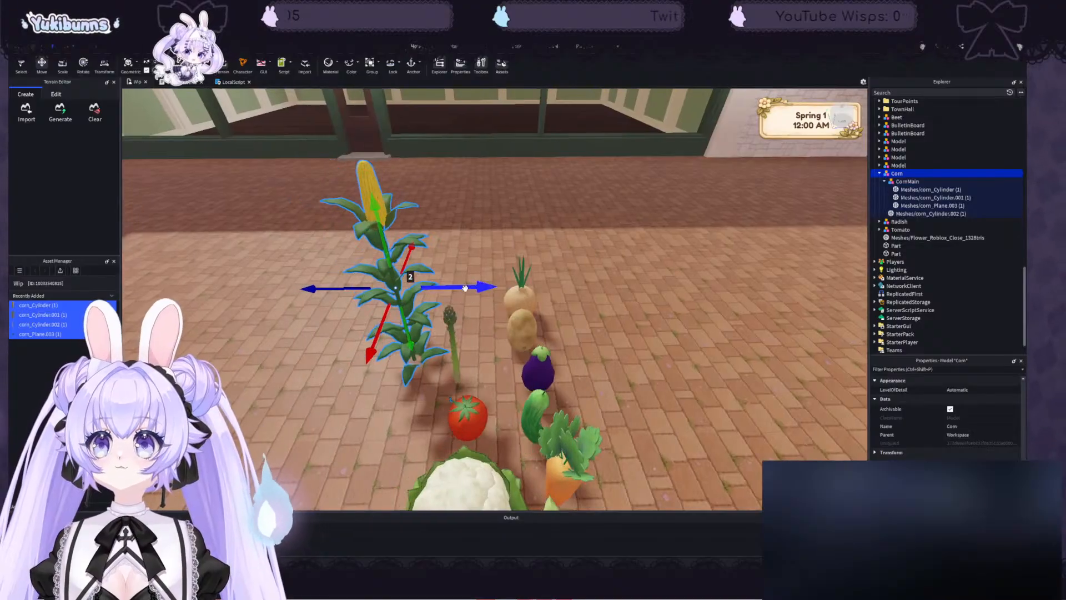
{"action": "left_click_drag", "start_coordinate": [470, 288], "coordinate": [546, 287]}
{"action": "key", "text": "d"}
{"action": "right_click_drag", "start_coordinate": [621, 345], "coordinate": [567, 337]}
{"action": "key", "text": "d"}
{"action": "mouse_move", "coordinate": [707, 322]}
{"action": "left_mouse_down"}
{"action": "mouse_move", "coordinate": [715, 326]}
{"action": "mouse_move", "coordinate": [701, 321]}
{"action": "left_mouse_up"}
{"action": "left_click", "coordinate": [437, 399]}
- Examine the corn's size, colour and placement among the other vegetables from several distances and angles
{"action": "key", "text": "a"}
{"action": "key", "text": "a"}
{"action": "right_click_drag", "start_coordinate": [437, 400], "coordinate": [438, 400]}
{"action": "scroll", "coordinate": [438, 400], "scroll_direction": "down", "scroll_amount": 1}
{"action": "key", "text": "a"}
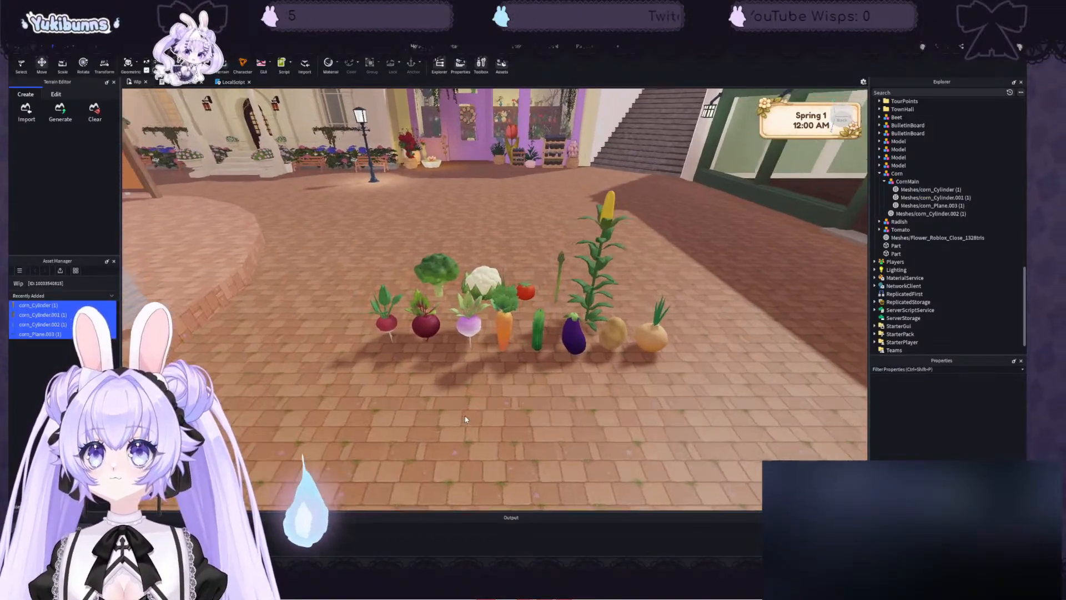
{"action": "scroll", "coordinate": [433, 422], "scroll_direction": "up", "scroll_amount": 1}
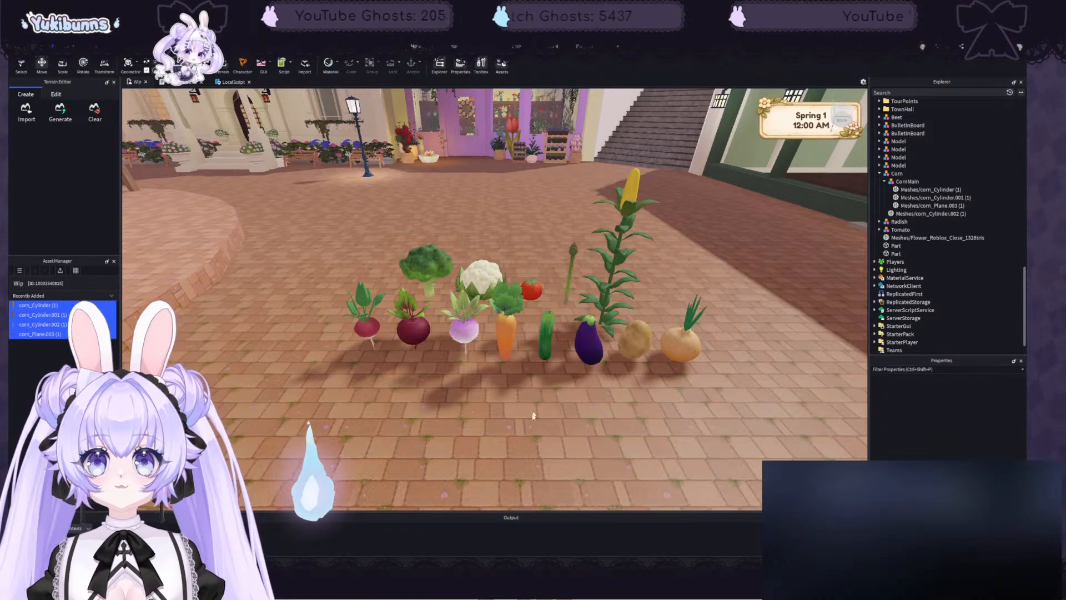
{"action": "key", "text": "e"}
{"action": "key", "text": "w"}
{"action": "key", "text": "e"}
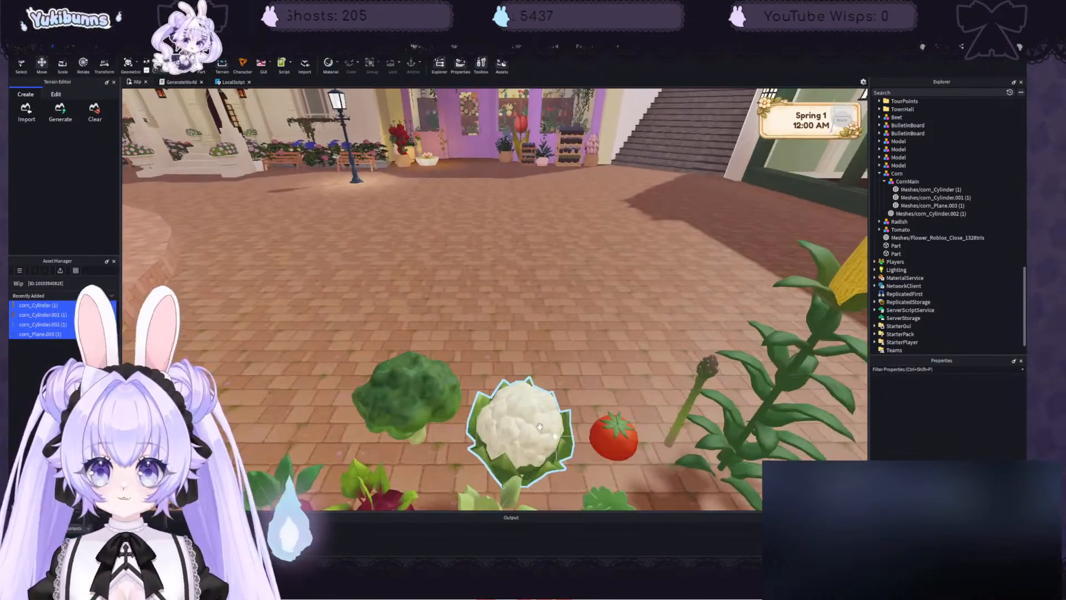
{"action": "key", "text": "q"}
{"action": "key", "text": "q"}
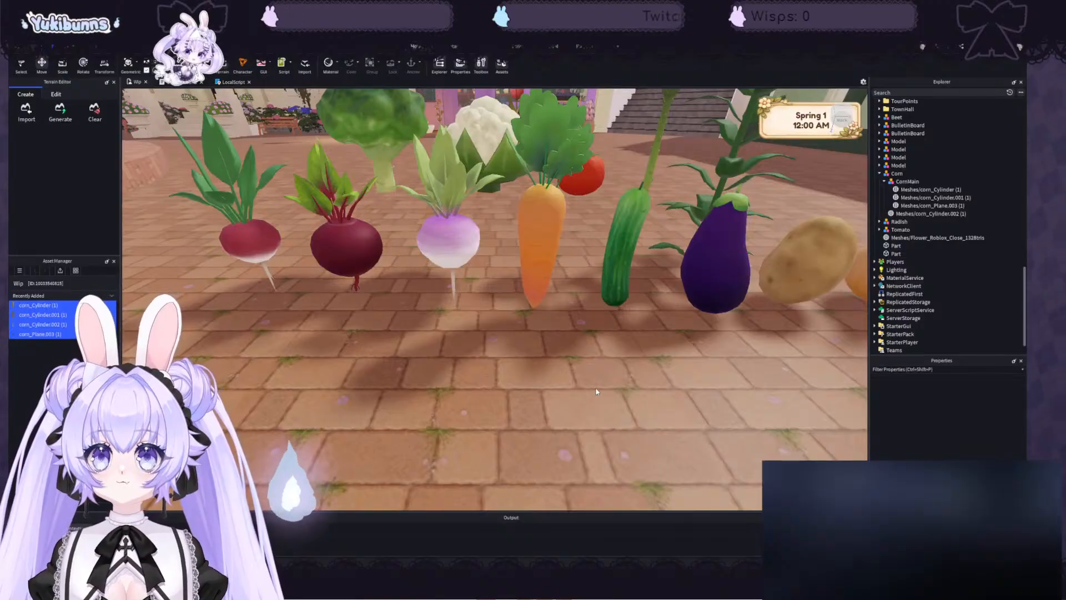
{"action": "key", "text": "s"}
{"action": "key", "text": "e"}
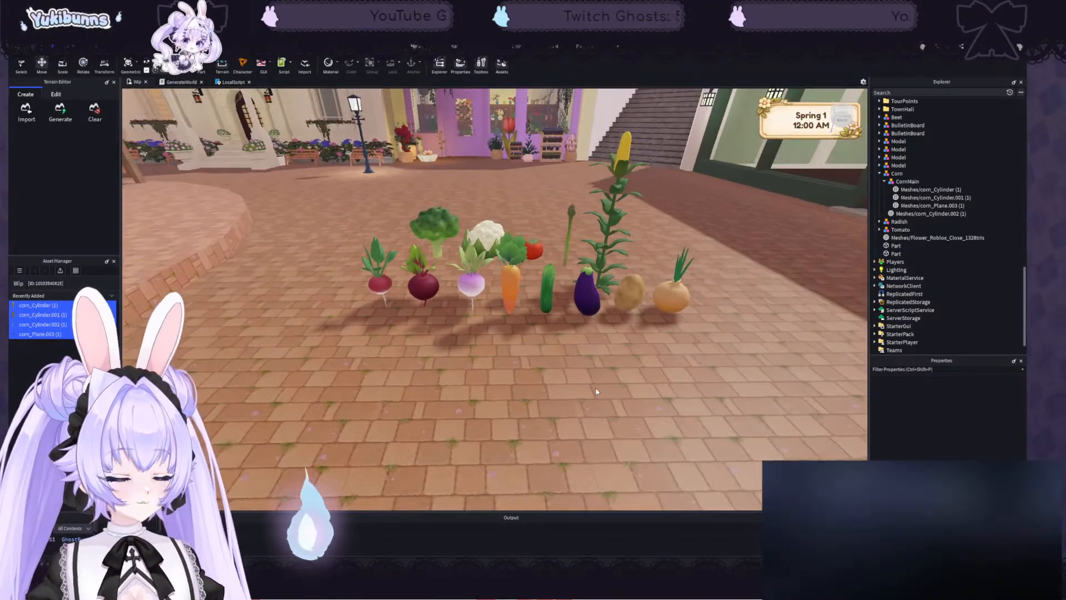
{"action": "key", "text": "w"}
{"action": "key", "text": "a"}
{"action": "right_click_drag", "start_coordinate": [596, 388], "coordinate": [593, 395]}
{"action": "key", "text": "a"}
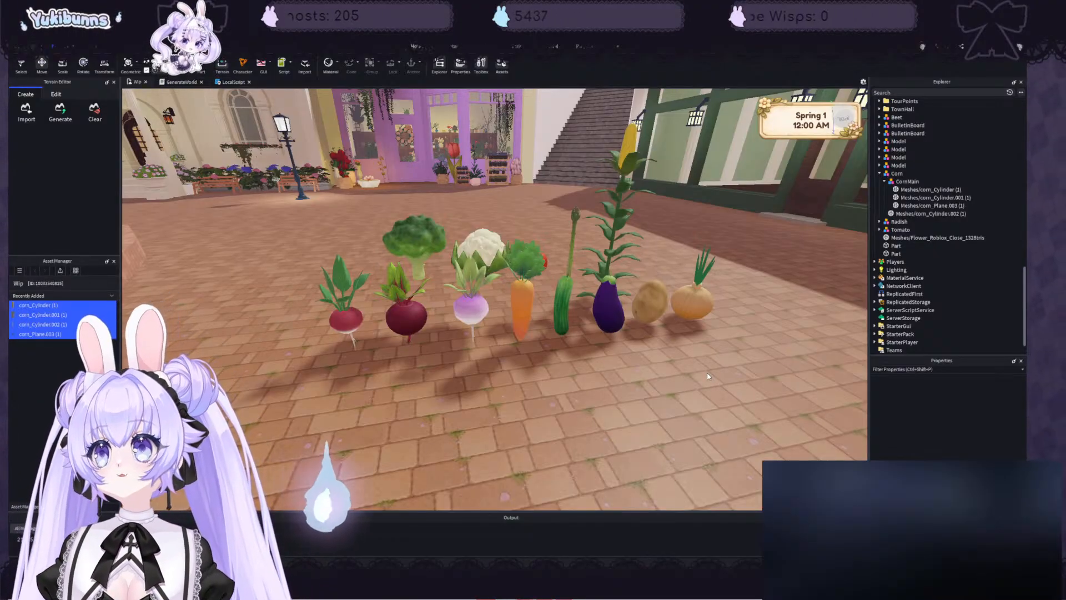
{"action": "scroll", "coordinate": [706, 376], "scroll_direction": "up", "scroll_amount": 4}
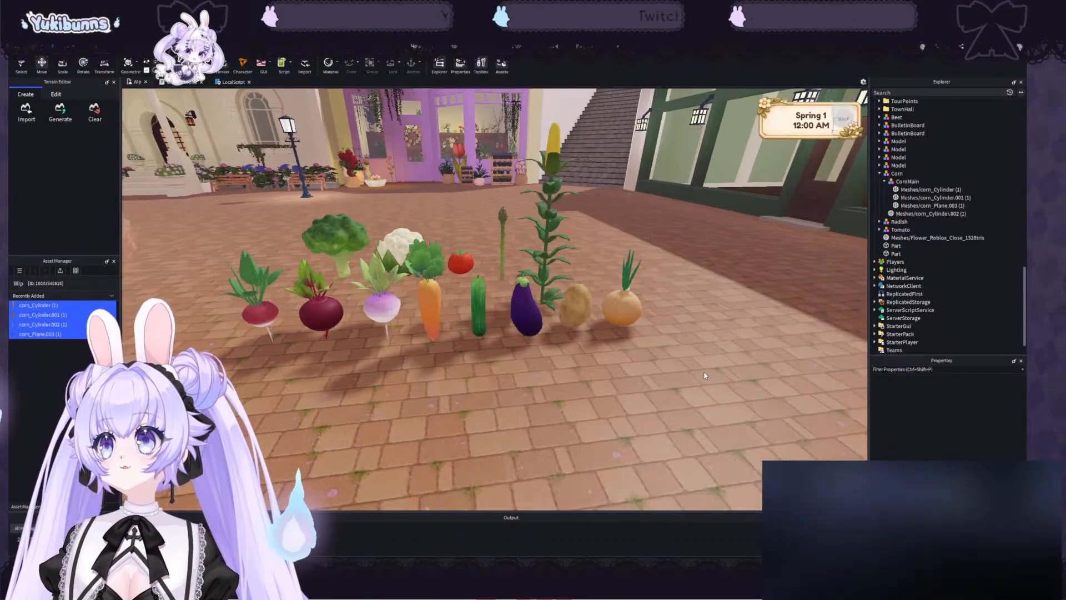
{"action": "right_click_drag", "start_coordinate": [705, 375], "coordinate": [704, 376]}
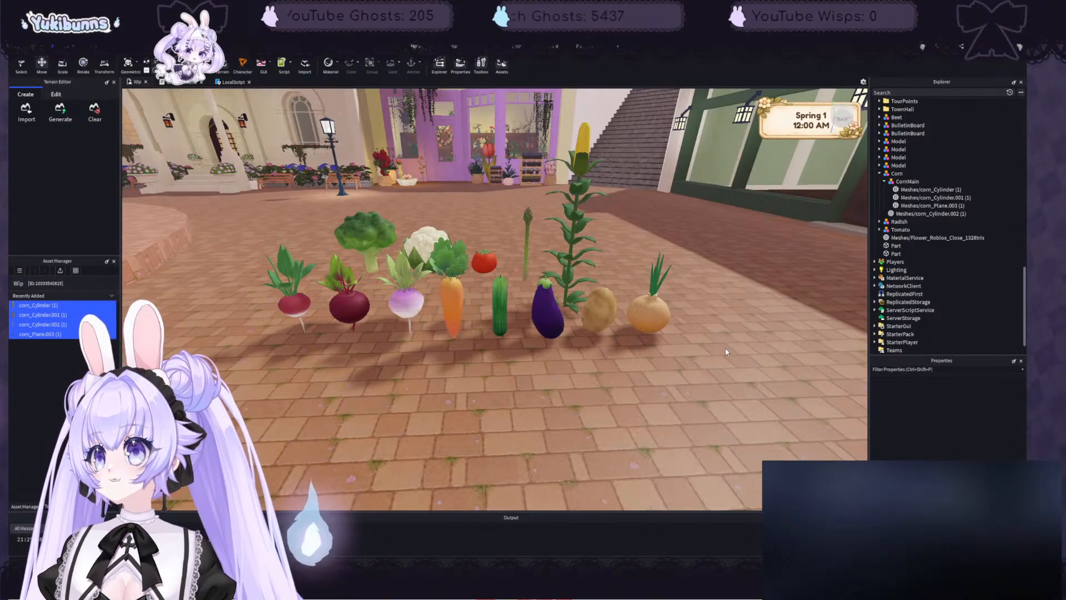
{"action": "right_click_drag", "start_coordinate": [296, 375], "coordinate": [297, 377]}
{"action": "key", "text": "w"}
{"action": "key", "text": "w"}
{"action": "key", "text": "s"}
{"action": "key", "text": "a"}
{"action": "key", "text": "d"}
{"action": "key", "text": "w"}
{"action": "key", "text": "s"}
{"action": "key", "text": "w"}
{"action": "key", "text": "s"}
{"action": "key", "text": "d"}
{"action": "key", "text": "w"}
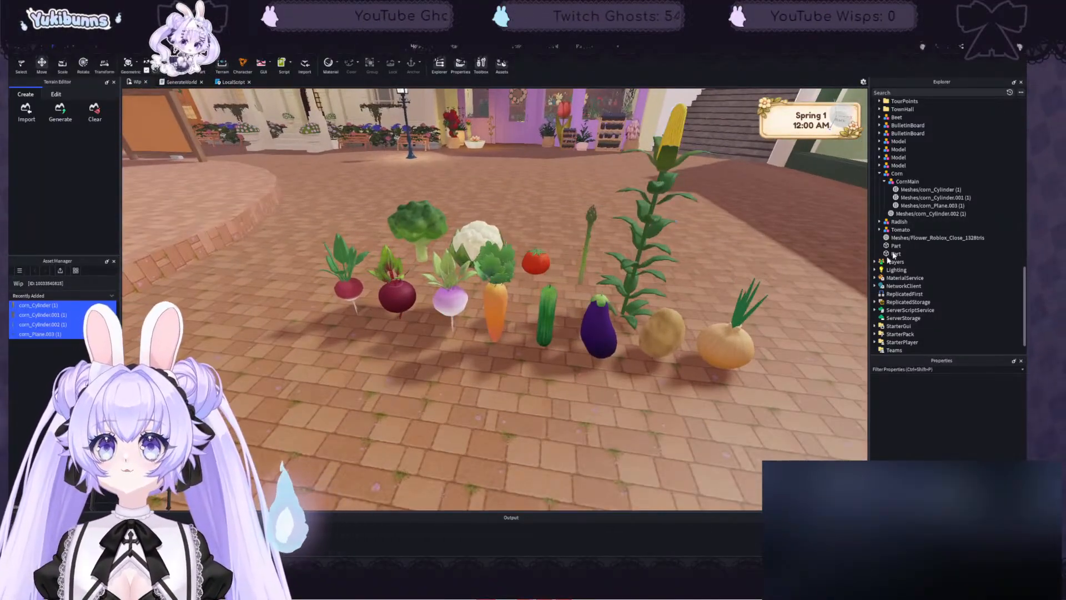
- Collapse the Corn model's contents in the Explorer
{"action": "left_click", "coordinate": [879, 173]}
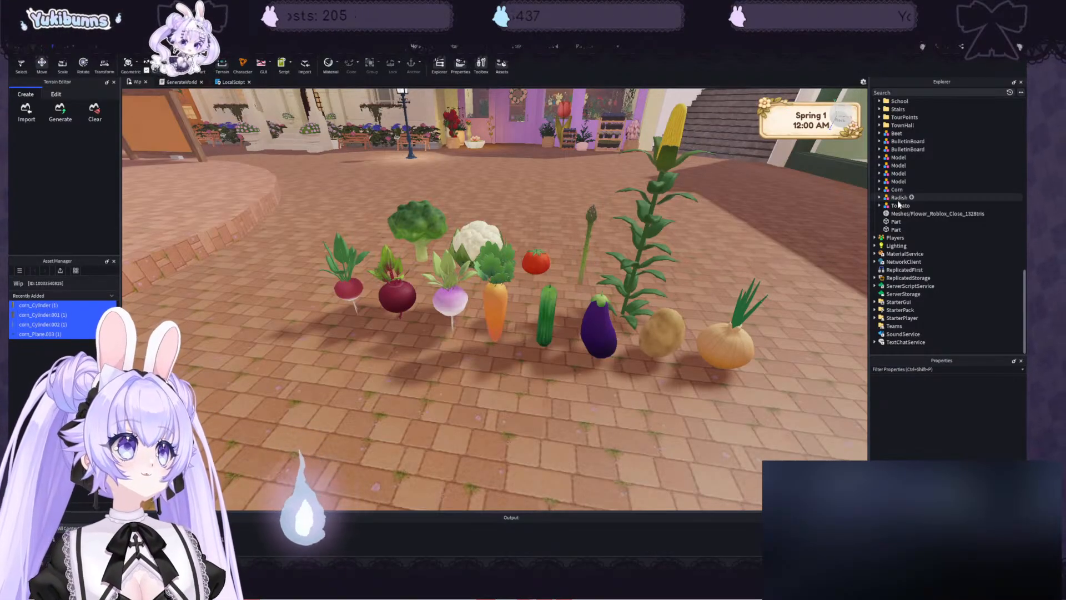
- Move the Corn, Radish and Tomato models into the Crops folder, and collapse the expanded Crops, Fountain-area and FurnitureStore contents
{"action": "left_click", "coordinate": [896, 190], "text": "shift"}
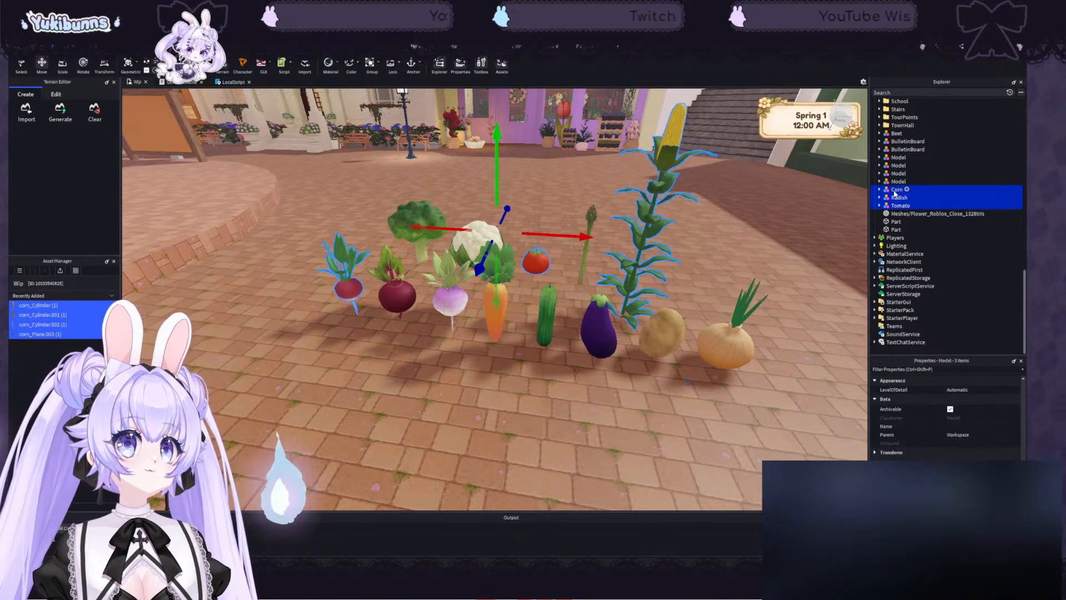
{"action": "scroll", "coordinate": [899, 200], "scroll_direction": "up", "scroll_amount": 2}
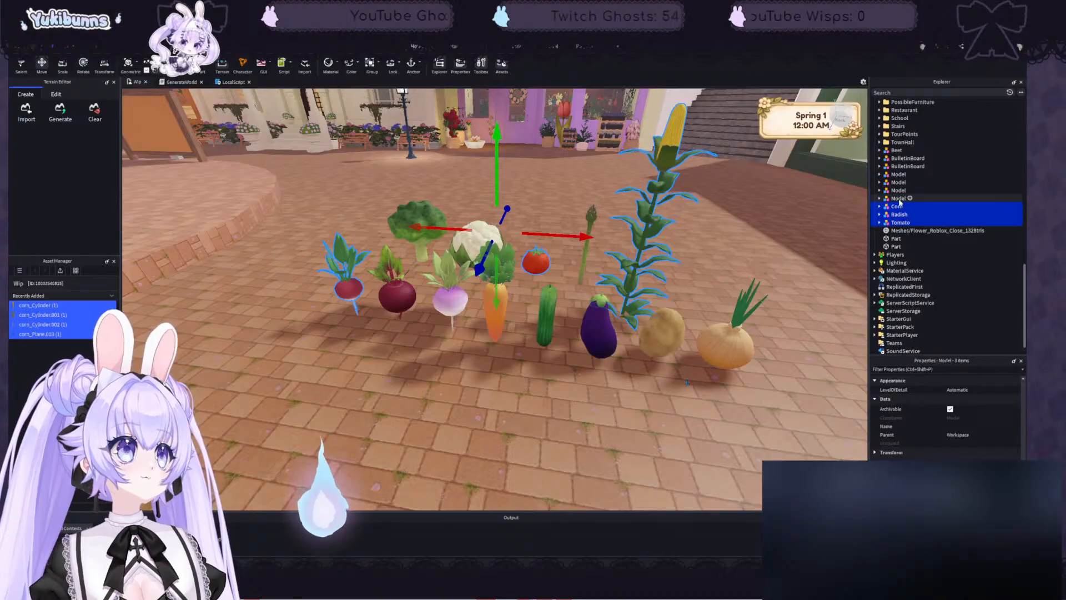
{"action": "scroll", "coordinate": [899, 217], "scroll_direction": "up", "scroll_amount": 1}
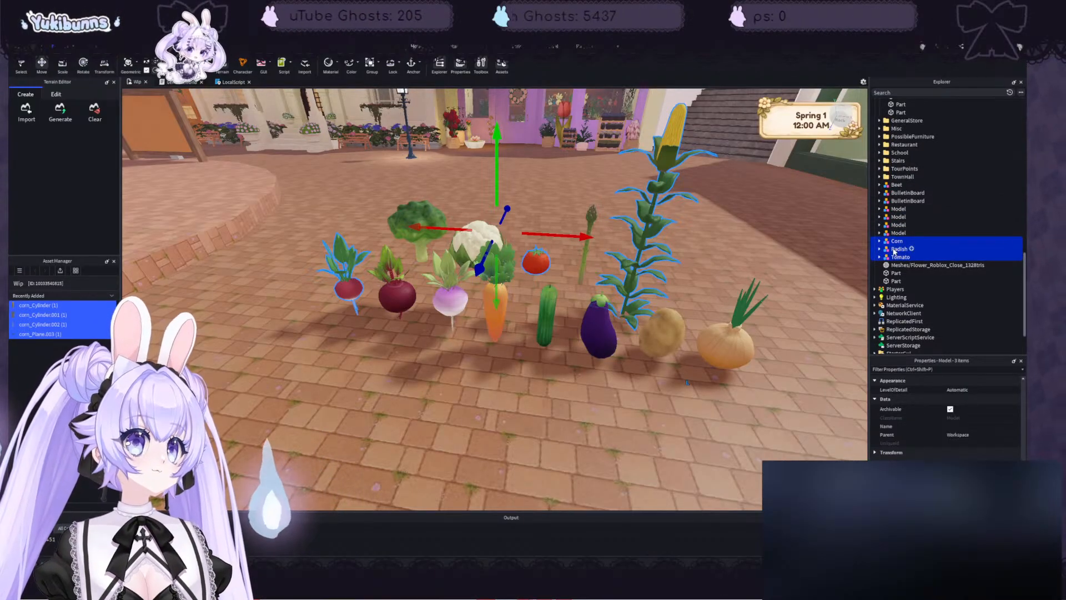
{"action": "mouse_move", "coordinate": [903, 161]}
{"action": "left_mouse_down"}
{"action": "mouse_move", "coordinate": [902, 176]}
{"action": "mouse_move", "coordinate": [897, 153]}
{"action": "left_mouse_up"}
{"action": "left_click", "coordinate": [880, 152]}
{"action": "left_click", "coordinate": [879, 175]}
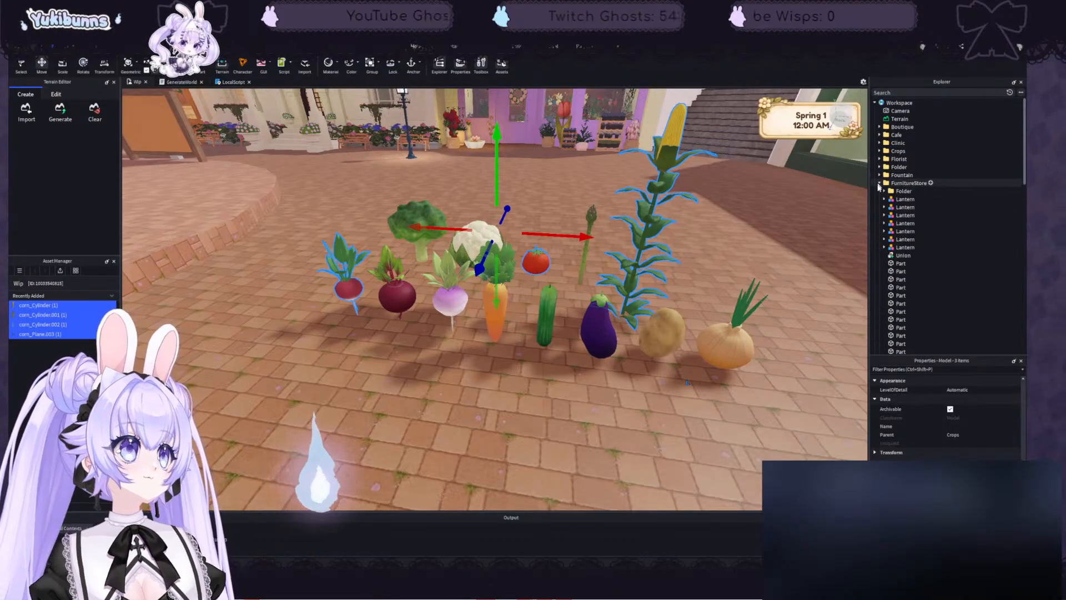
{"action": "left_click", "coordinate": [879, 183]}
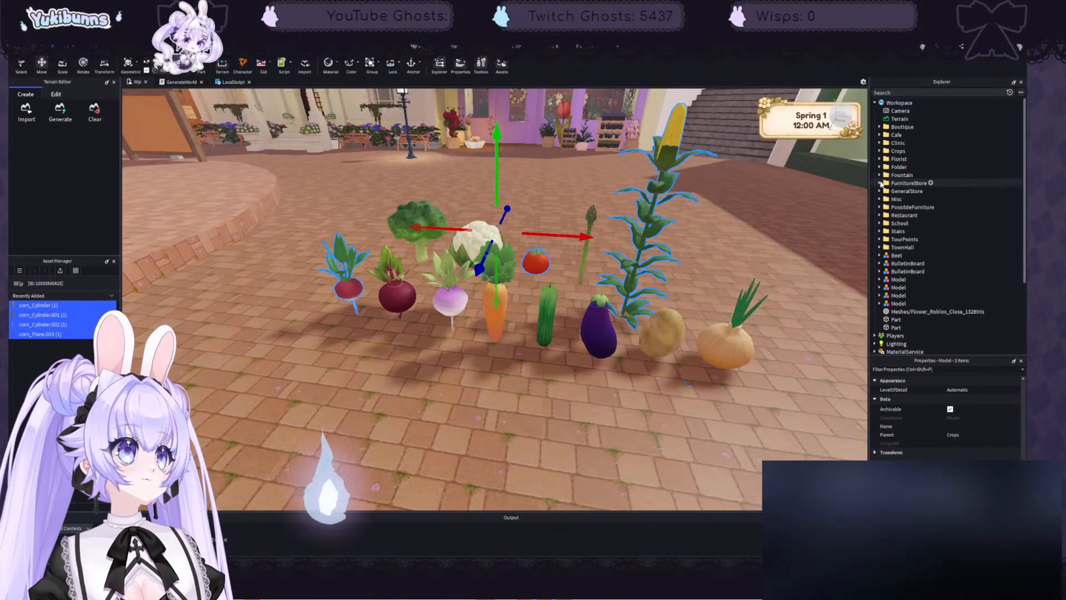
- Move the Beet model into the Crops folder and collapse the folder
{"action": "left_click", "coordinate": [897, 256]}
{"action": "left_click_drag", "start_coordinate": [901, 147], "coordinate": [898, 154]}
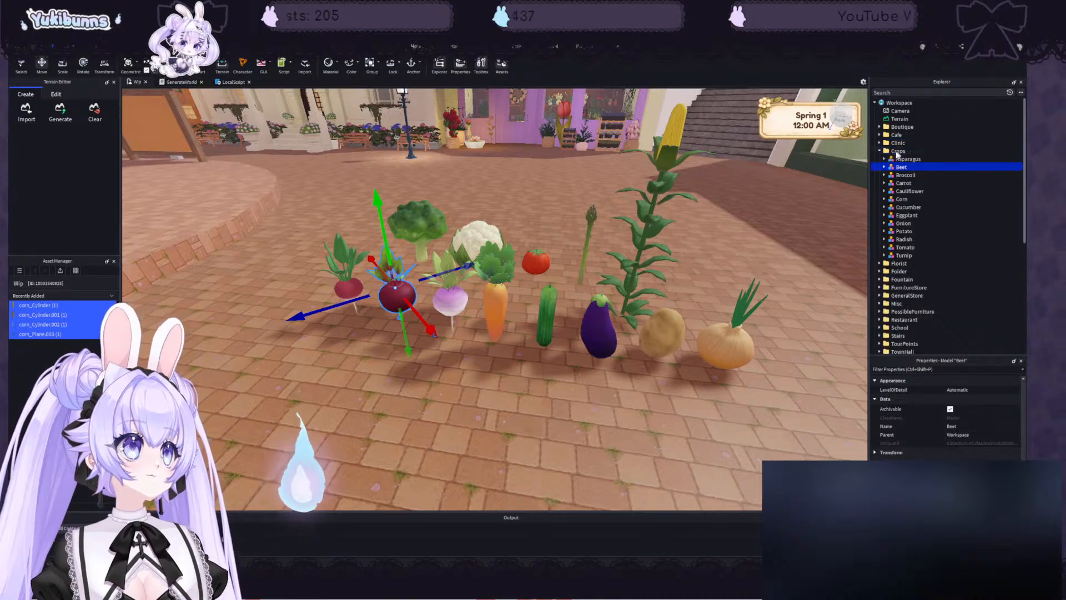
{"action": "left_click", "coordinate": [879, 151]}
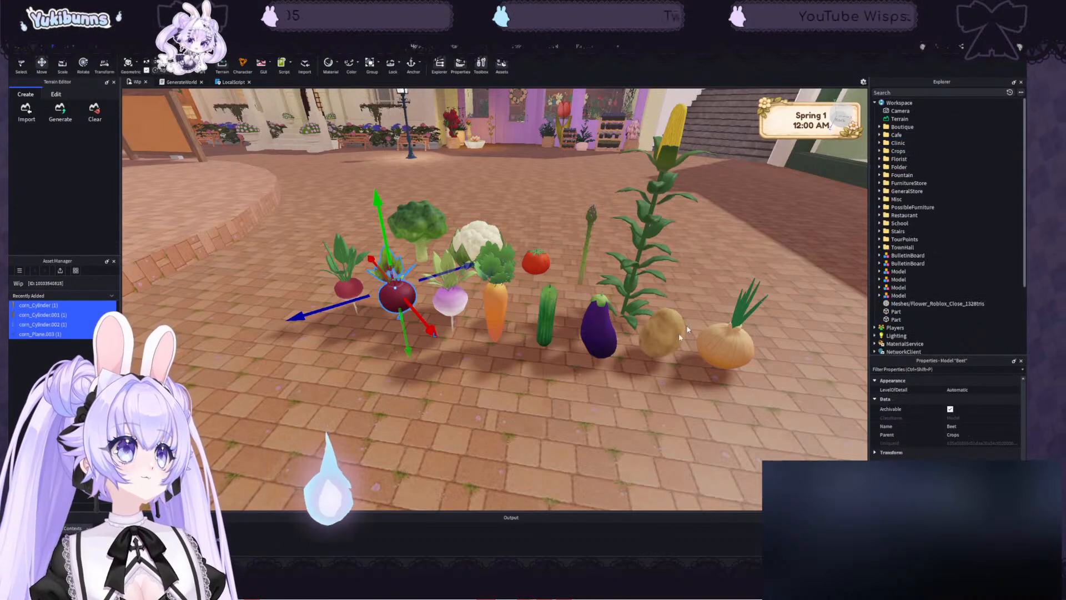
- Check the Crops folder's contents by selecting every model from Asparagus to Turnip, and clear the selection
{"action": "left_click", "coordinate": [880, 151]}
{"action": "left_click", "coordinate": [908, 159]}
{"action": "left_click", "coordinate": [904, 256], "text": "shift"}
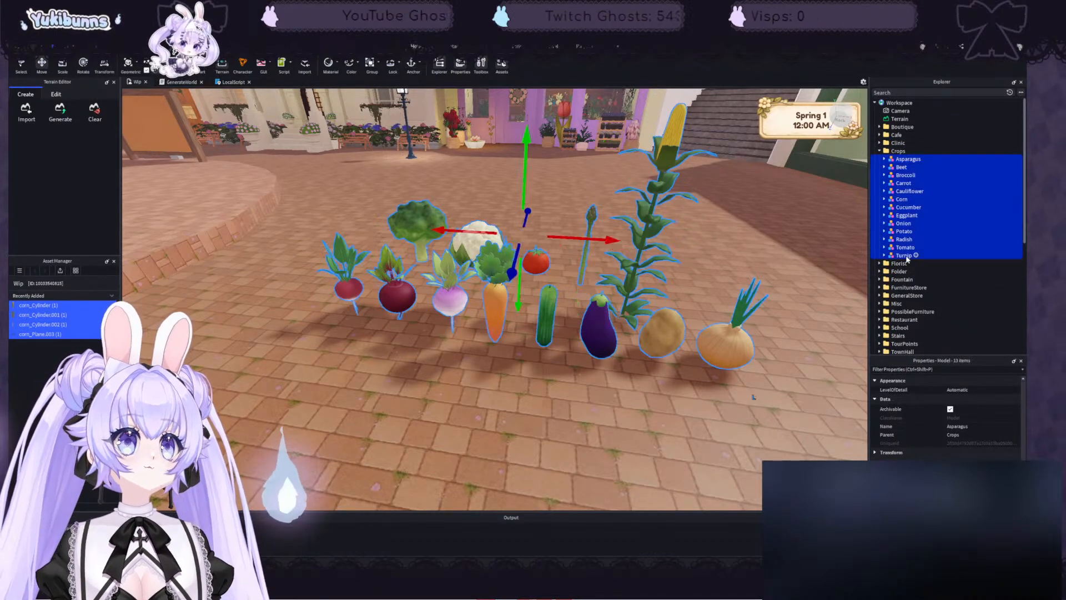
{"action": "left_click", "coordinate": [450, 371]}
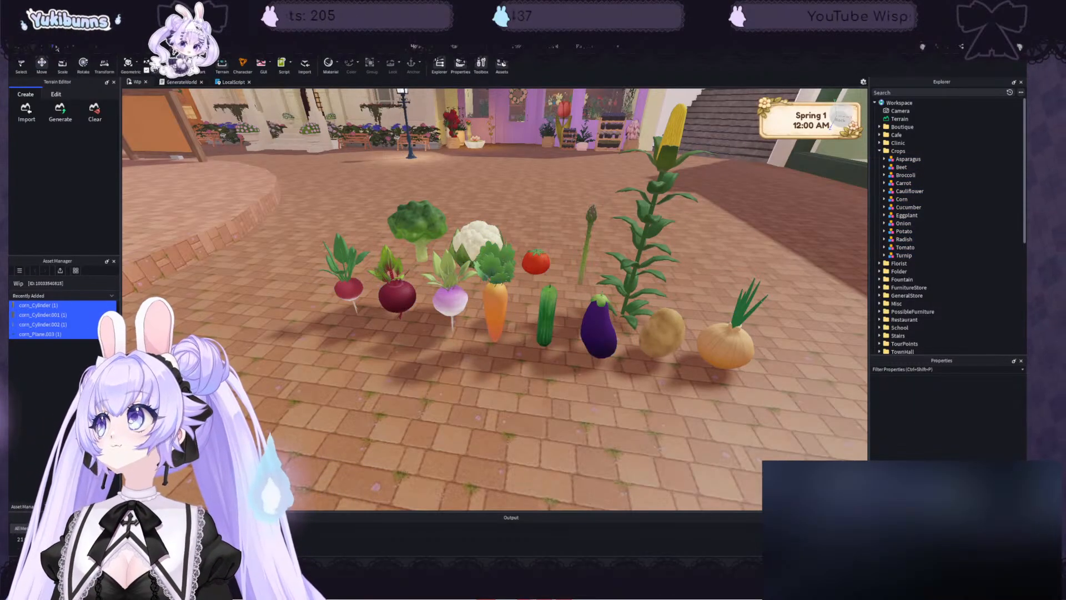
- Start a play test and walk the avatar from the fountain plaza across to the vegetable display
{"action": "key", "text": "F5"}
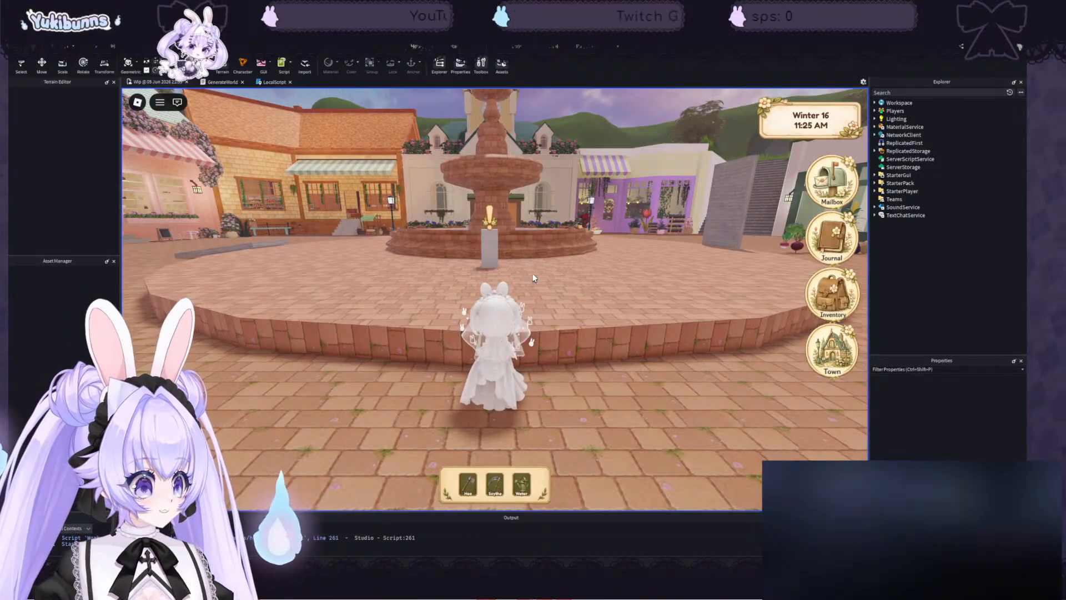
{"action": "key", "text": "w"}
{"action": "right_click_drag", "start_coordinate": [533, 274], "coordinate": [534, 274]}
{"action": "key", "text": "w"}
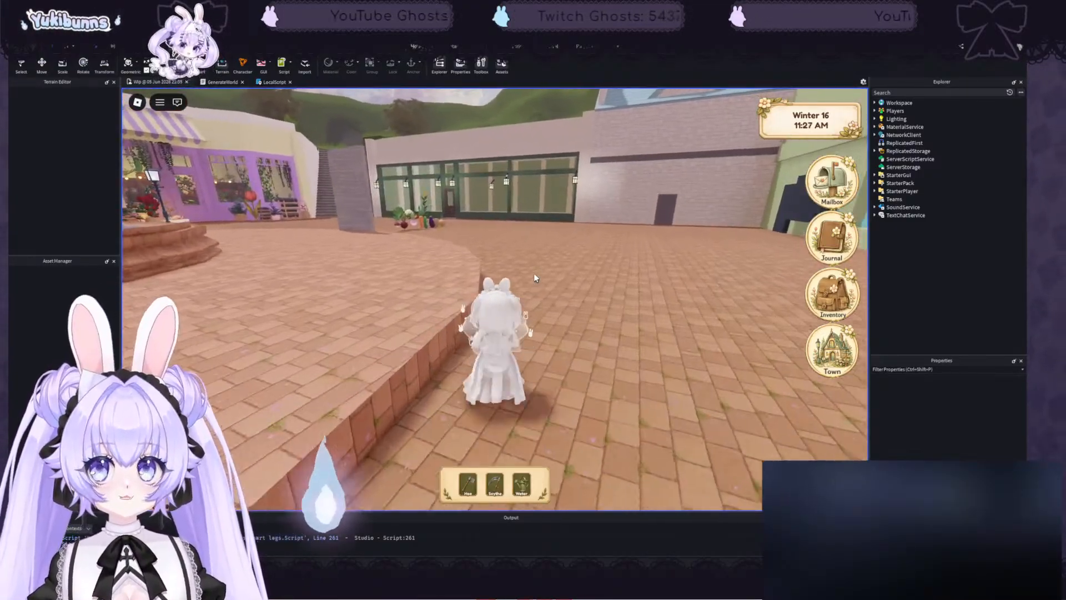
{"action": "key", "text": "w"}
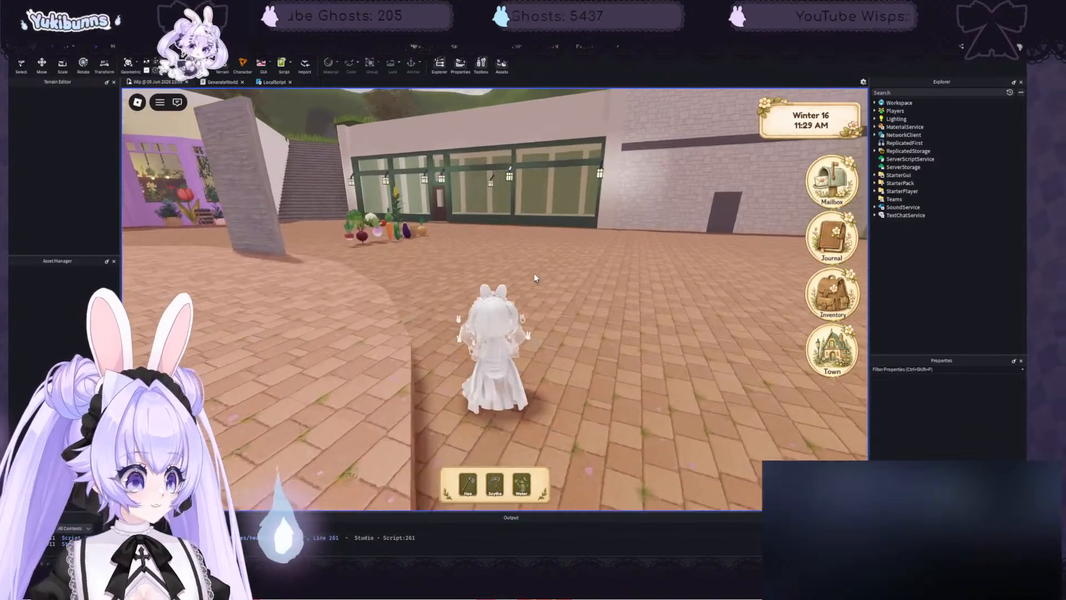
{"action": "key", "text": "a"}
{"action": "key", "text": "w"}
{"action": "key", "text": "a"}
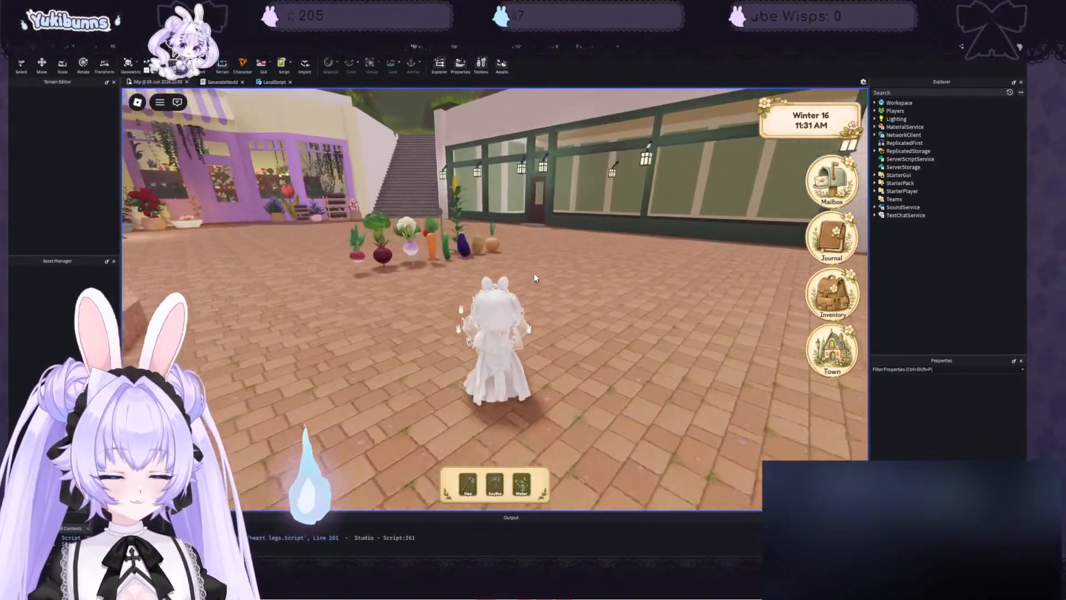
{"action": "key", "text": "w"}
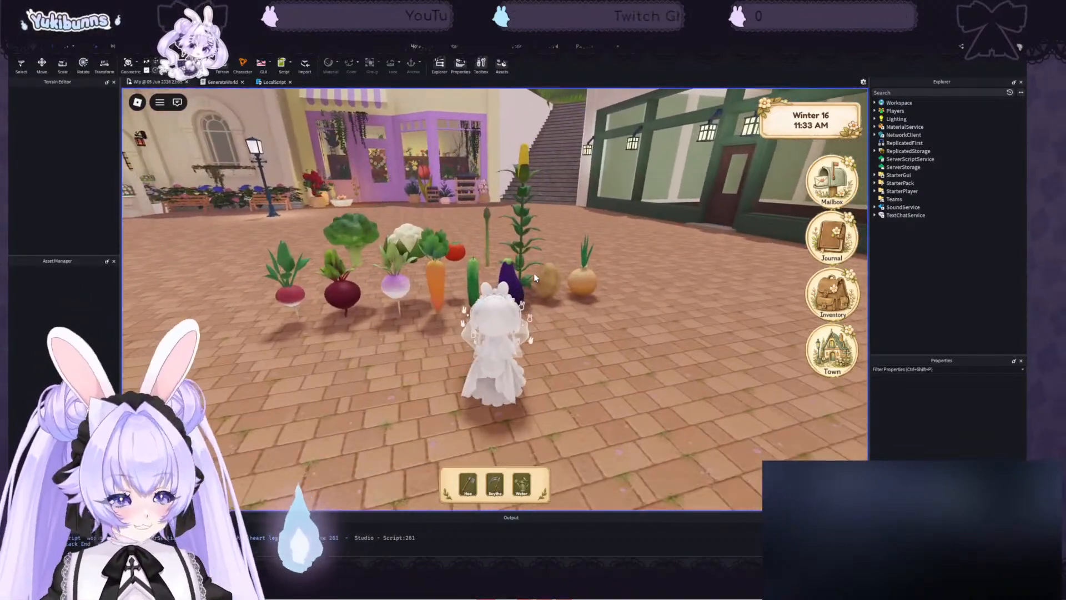
- Walk the avatar around the vegetables in the play test and examine the corn's size and look from several angles
{"action": "key", "text": "a"}
{"action": "key", "text": "s"}
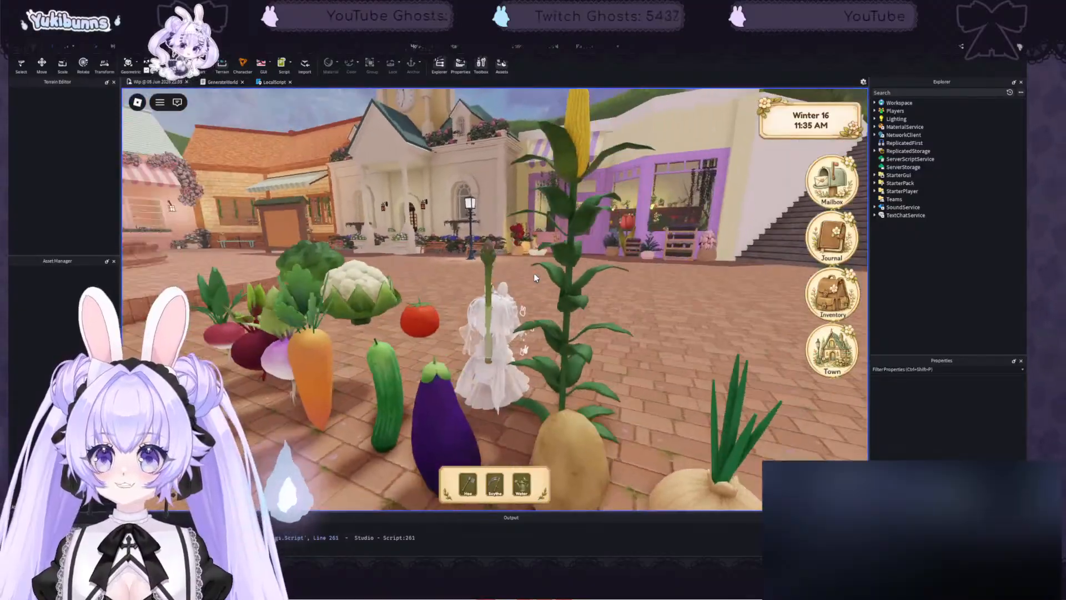
{"action": "key", "text": "d"}
{"action": "right_click_drag", "start_coordinate": [534, 274], "coordinate": [534, 275]}
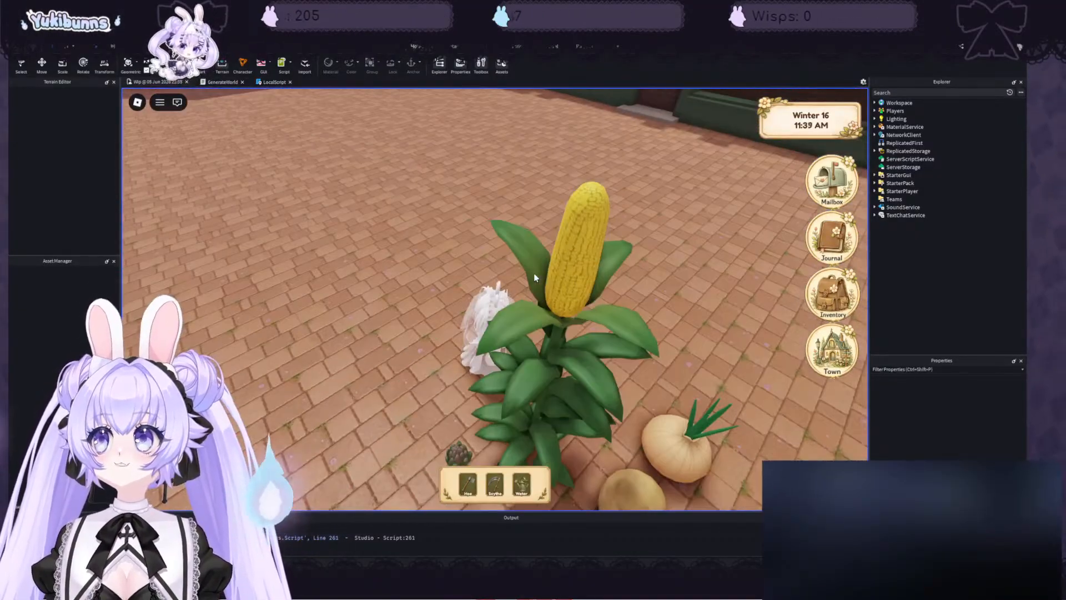
{"action": "right_click_drag", "start_coordinate": [665, 305], "coordinate": [665, 304]}
{"action": "key", "text": "a"}
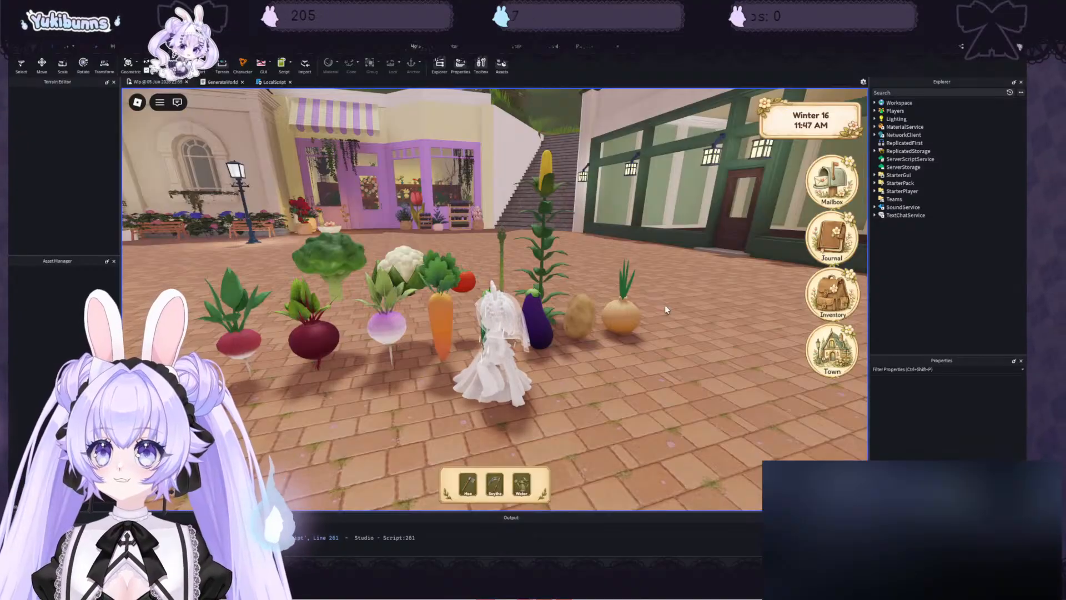
{"action": "key", "text": "s"}
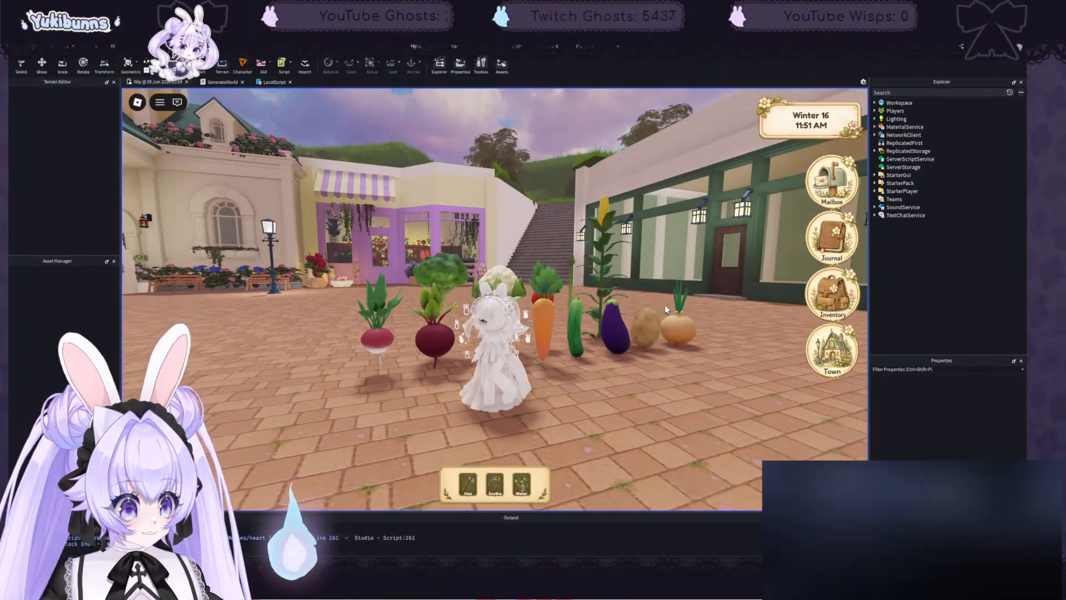
{"action": "key", "text": "w"}
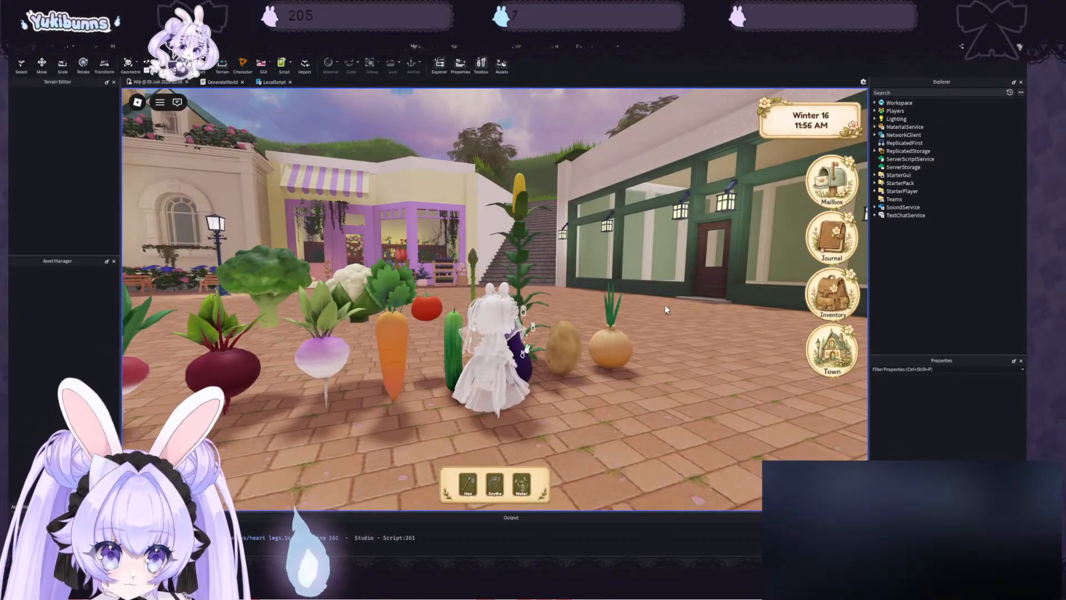
{"action": "key", "text": "s"}
{"action": "key", "text": "a"}
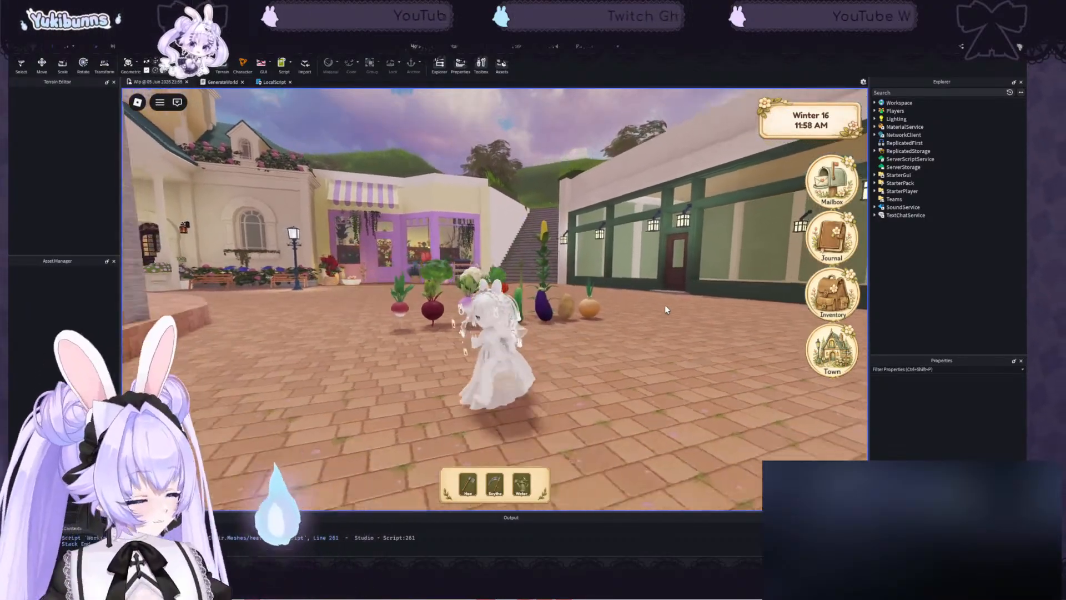
- Walk the avatar to the standing wooden slab on the plaza, push against it and circle around it
{"action": "key", "text": "w"}
{"action": "right_click_drag", "start_coordinate": [540, 316], "coordinate": [540, 316]}
{"action": "key", "text": "w"}
{"action": "key", "text": "w"}
{"action": "key", "text": "w"}
{"action": "key", "text": "w"}
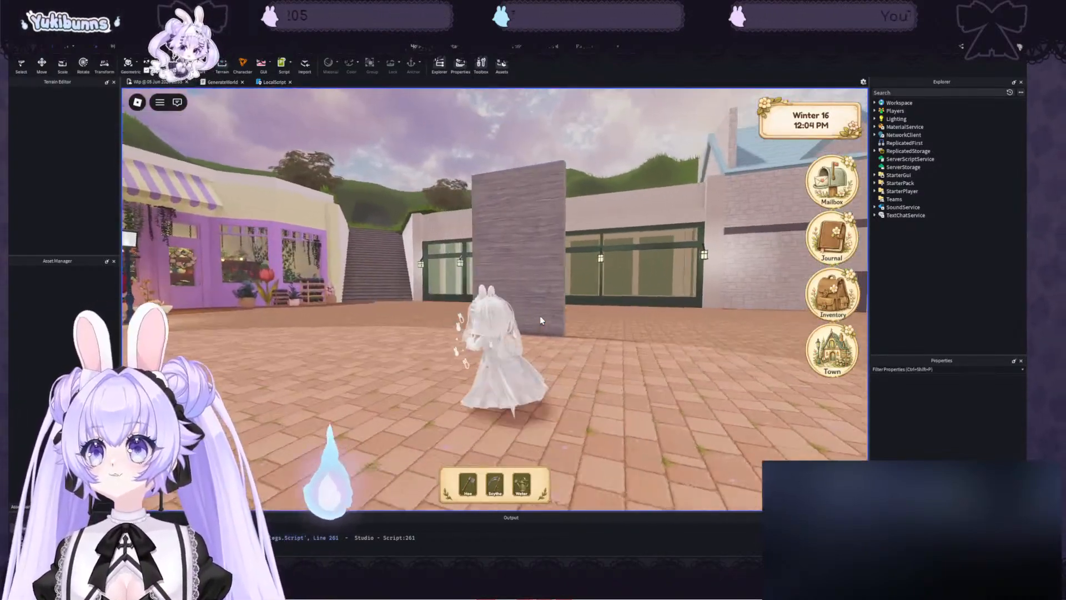
{"action": "key", "text": "s"}
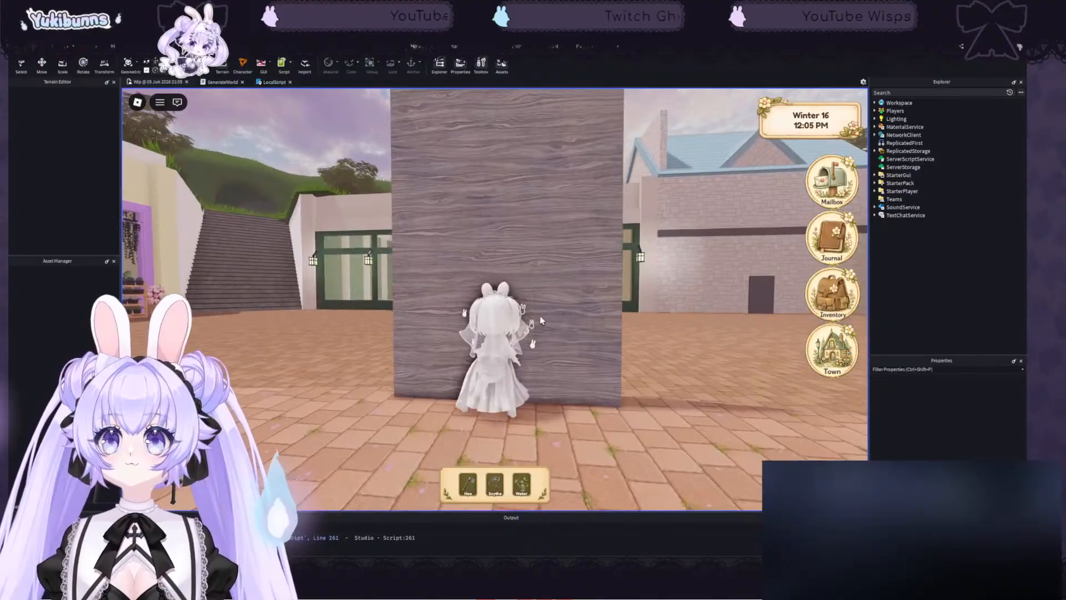
{"action": "key", "text": "w"}
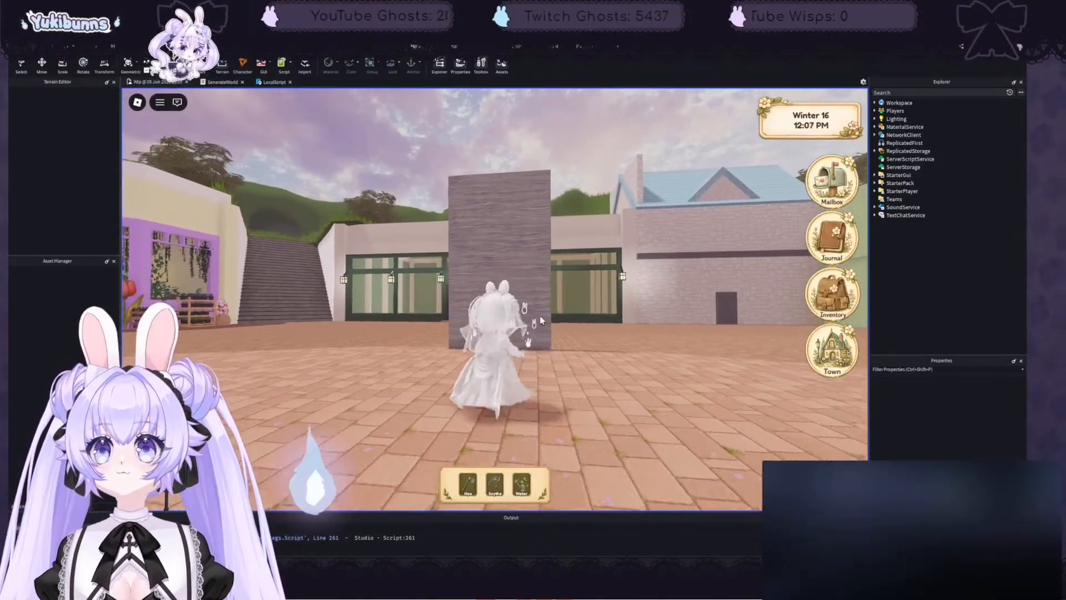
{"action": "right_click_drag", "start_coordinate": [540, 315], "coordinate": [539, 315]}
{"action": "key", "text": "a"}
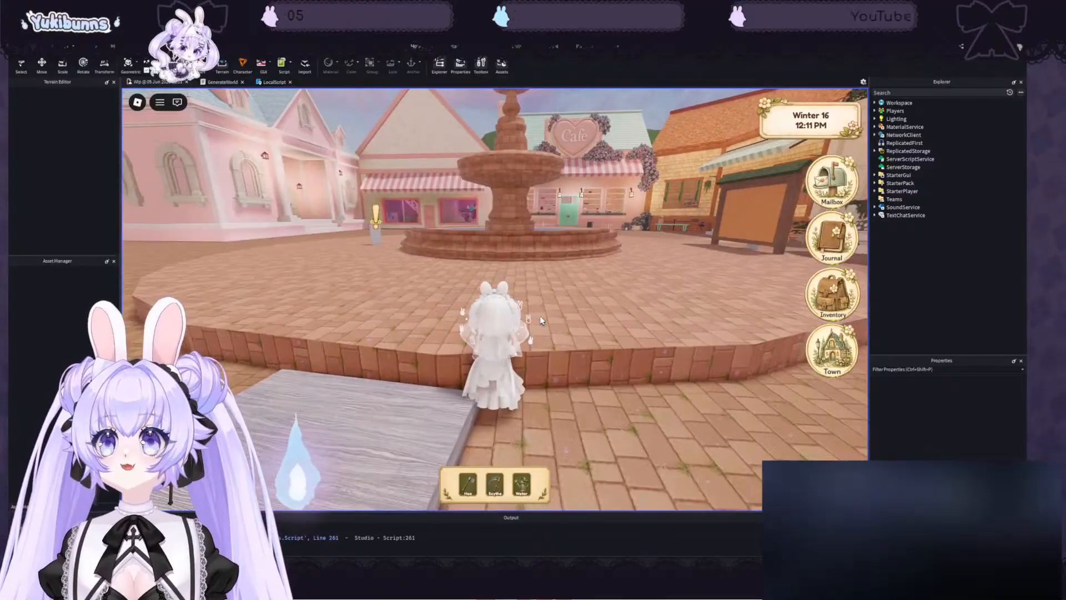
{"action": "key", "text": "a"}
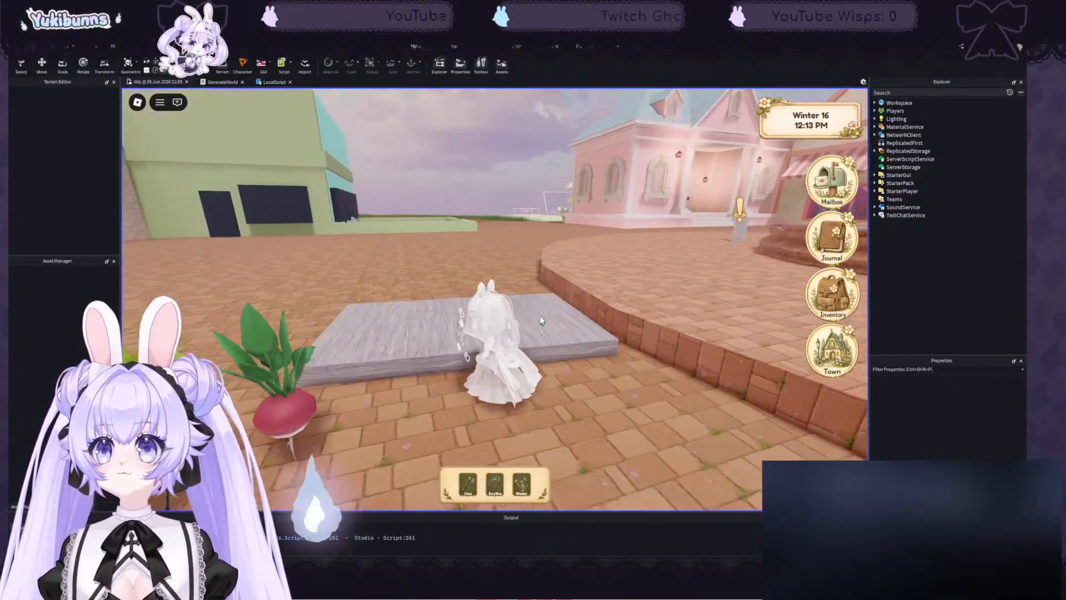
- Walk the avatar over the wooden slab, past the fountain and across to the bulletin board near the town hall
{"action": "right_click_drag", "start_coordinate": [540, 317], "coordinate": [541, 317]}
{"action": "key", "text": "w"}
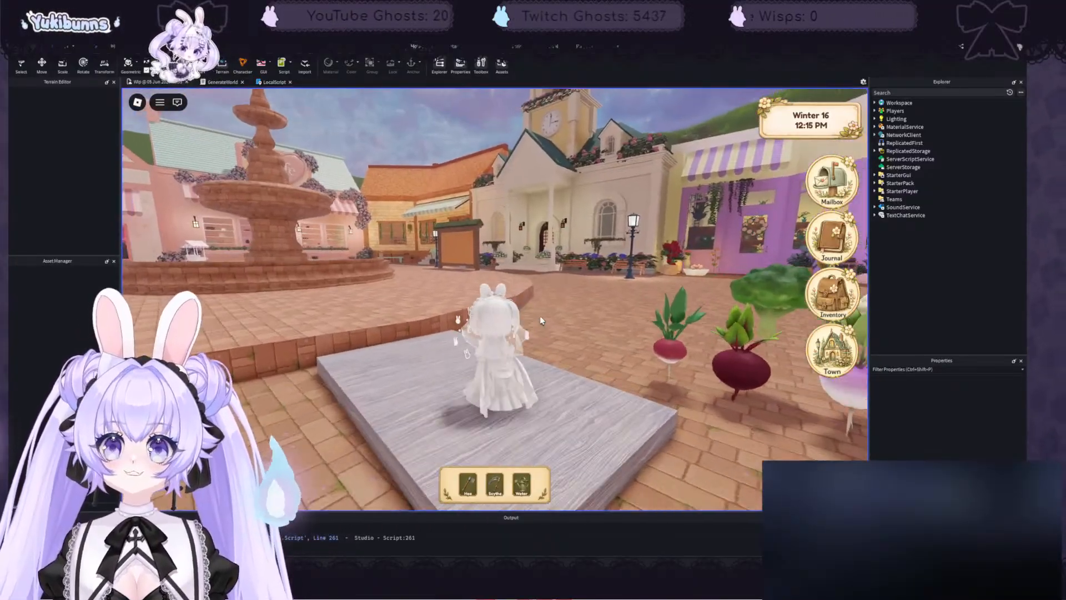
{"action": "key", "text": "w"}
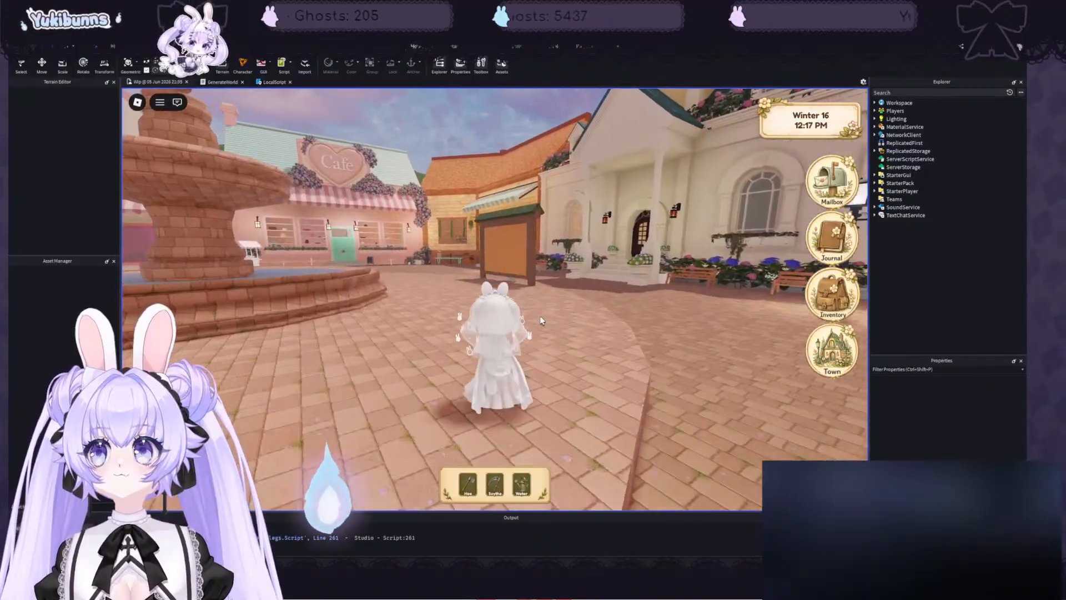
{"action": "right_click_drag", "start_coordinate": [540, 316], "coordinate": [540, 317]}
{"action": "key", "text": "w"}
{"action": "key", "text": "w"}
{"action": "key", "text": "w"}
{"action": "key", "text": "w"}
{"action": "key", "text": "w"}
{"action": "key", "text": "w"}
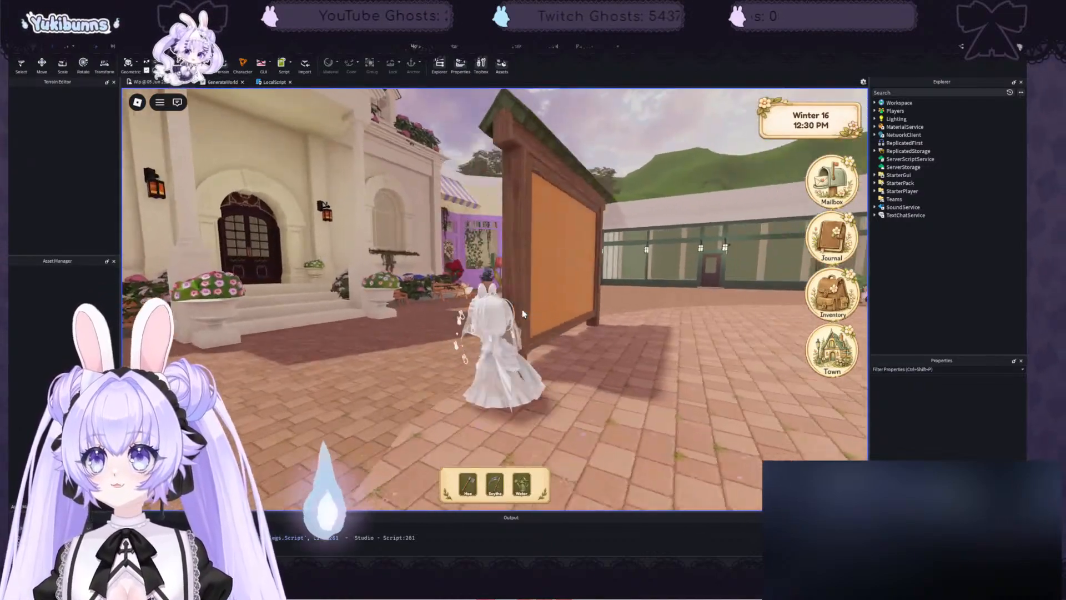
- Look around the bulletin board and the grey block character in front of it from different sides
{"action": "key", "text": "w"}
{"action": "right_click_drag", "start_coordinate": [522, 314], "coordinate": [522, 314]}
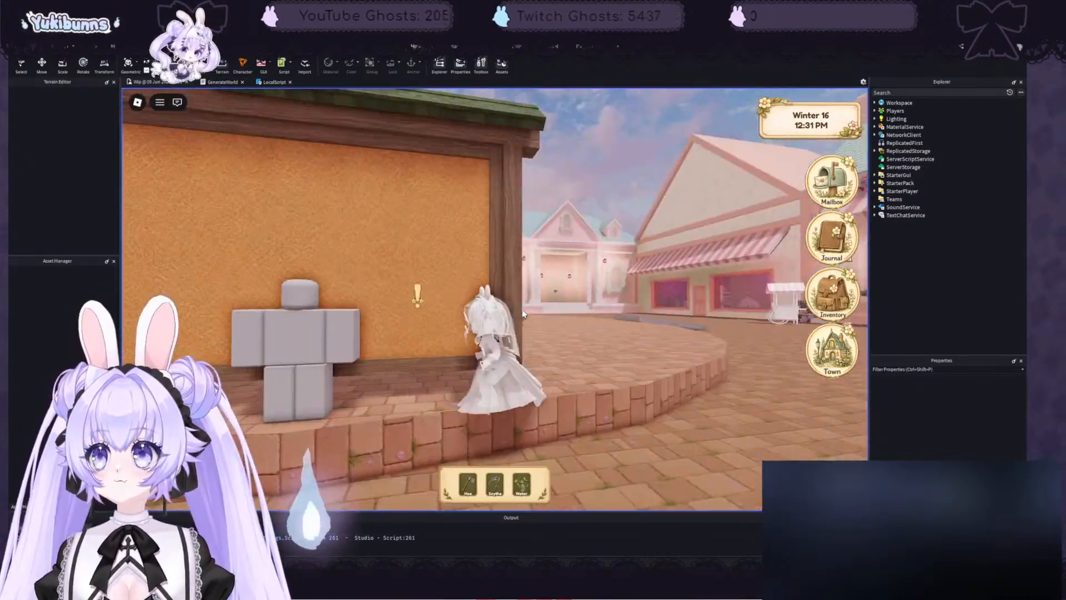
{"action": "key", "text": "s"}
{"action": "key", "text": "a"}
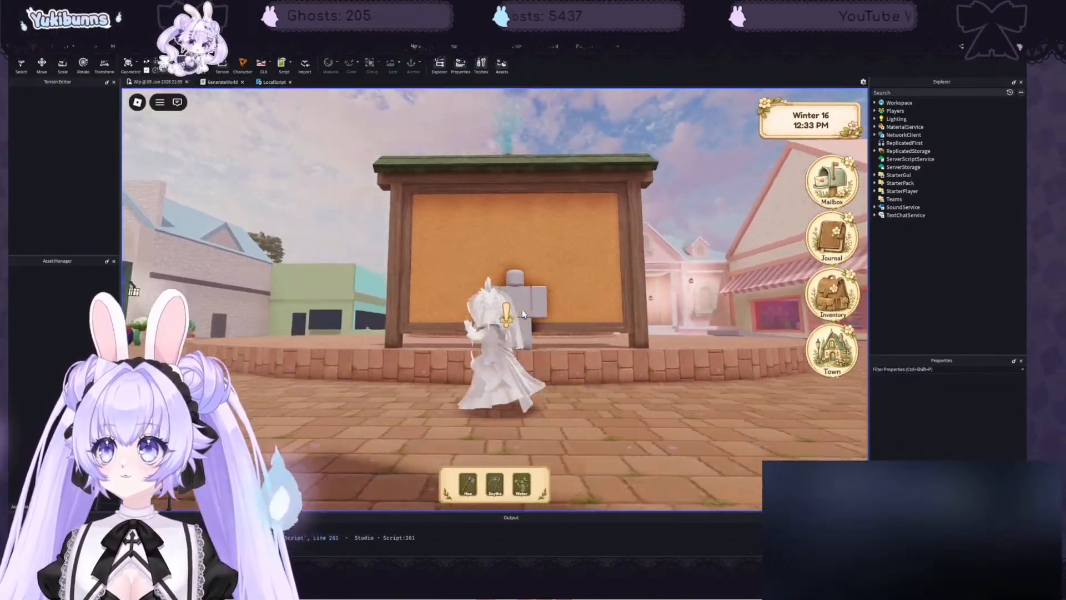
{"action": "key", "text": "d"}
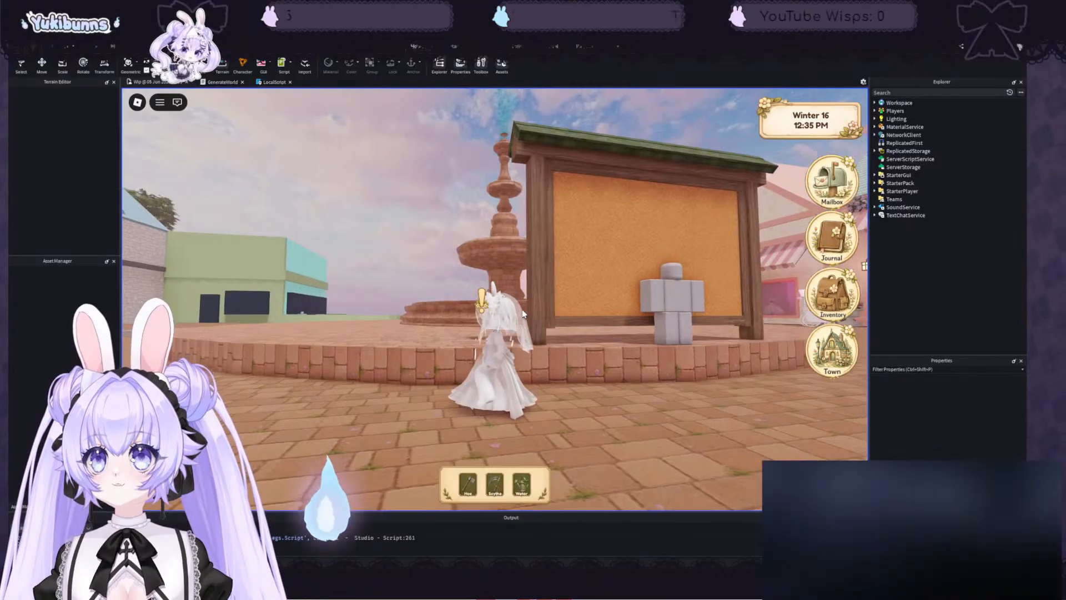
{"action": "right_click_drag", "start_coordinate": [522, 314], "coordinate": [522, 314]}
{"action": "key", "text": "w"}
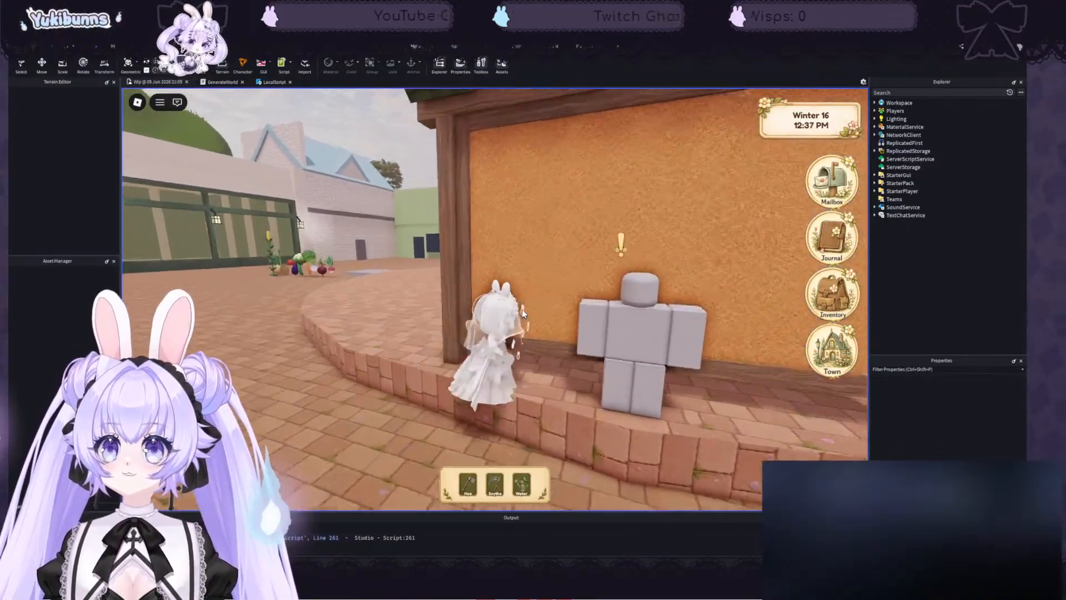
- Walk the avatar back across the plaza to view the corn and other vegetables from behind
{"action": "key", "text": "space"}
{"action": "key", "text": "a"}
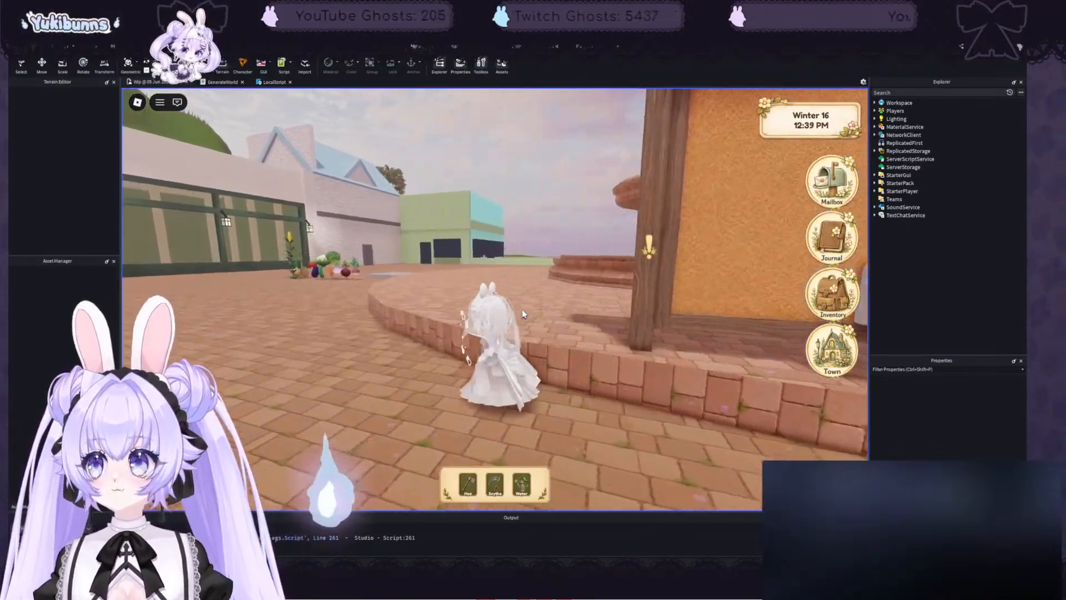
{"action": "key", "text": "w"}
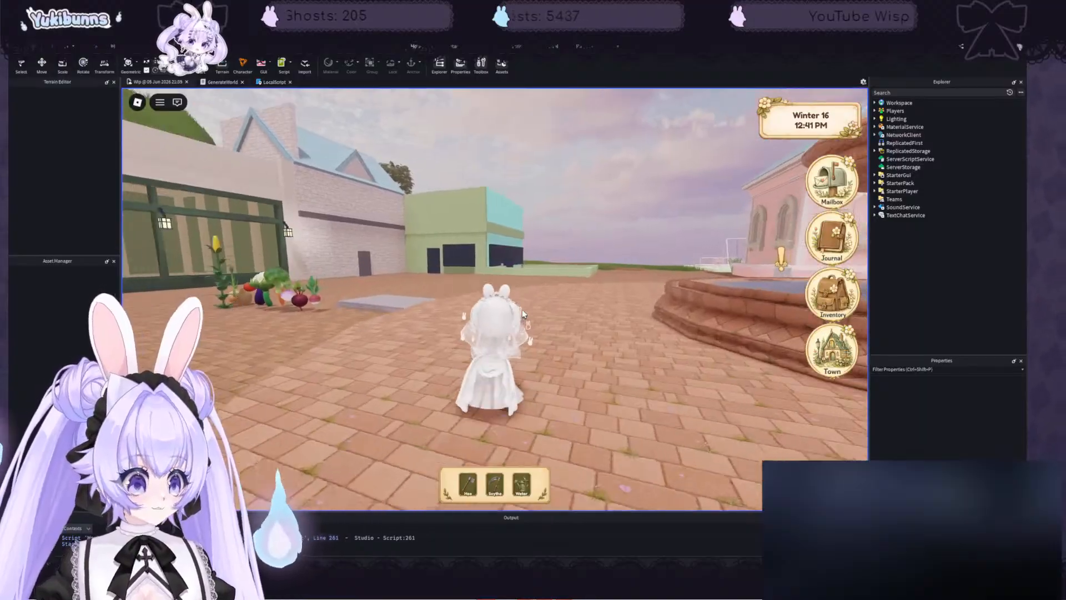
{"action": "right_click_drag", "start_coordinate": [522, 311], "coordinate": [523, 311]}
{"action": "key", "text": "w"}
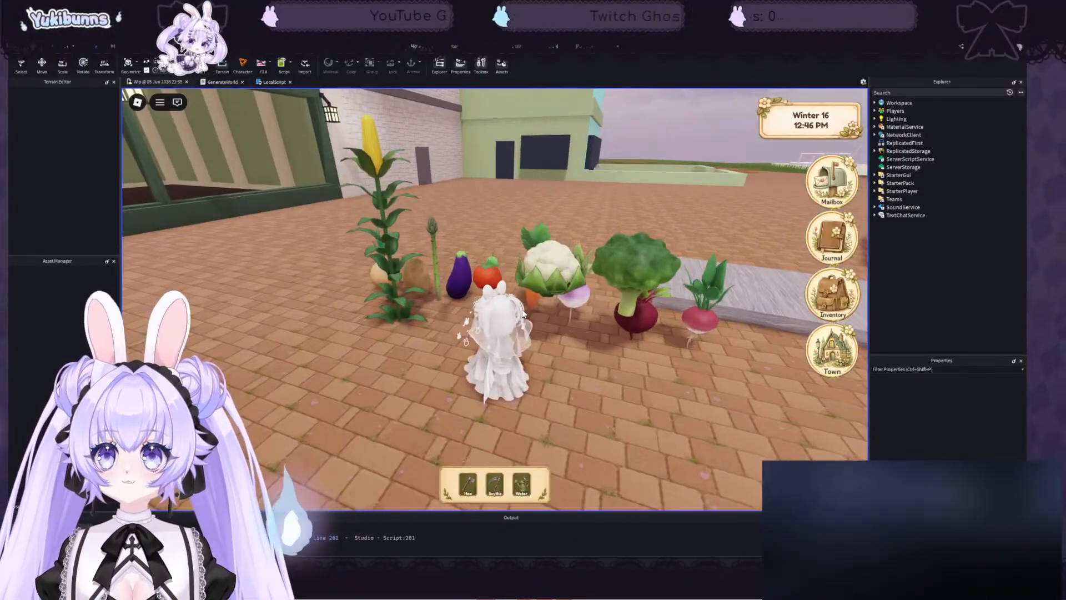
- Walk the avatar away from the vegetables onto the wooden slab and view the whole crop display from there
{"action": "right_click_drag", "start_coordinate": [522, 310], "coordinate": [553, 298]}
{"action": "key", "text": "a"}
{"action": "scroll", "coordinate": [522, 305], "scroll_direction": "up", "scroll_amount": 2}
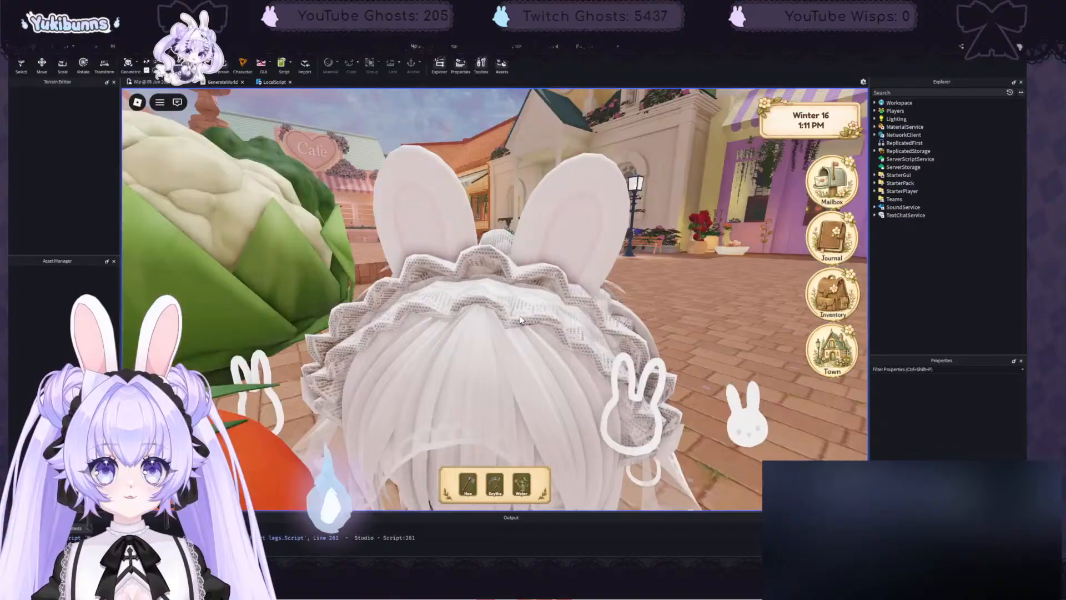
{"action": "scroll", "coordinate": [520, 320], "scroll_direction": "down", "scroll_amount": 10}
{"action": "scroll", "coordinate": [515, 294], "scroll_direction": "up", "scroll_amount": 4}
{"action": "key", "text": "d"}
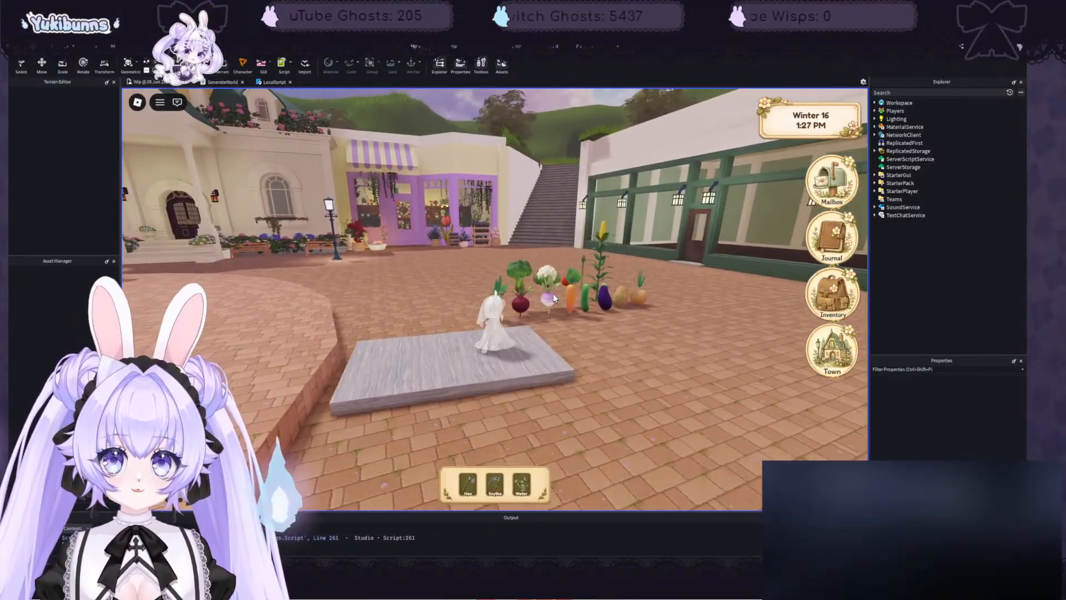
{"action": "key", "text": "s"}
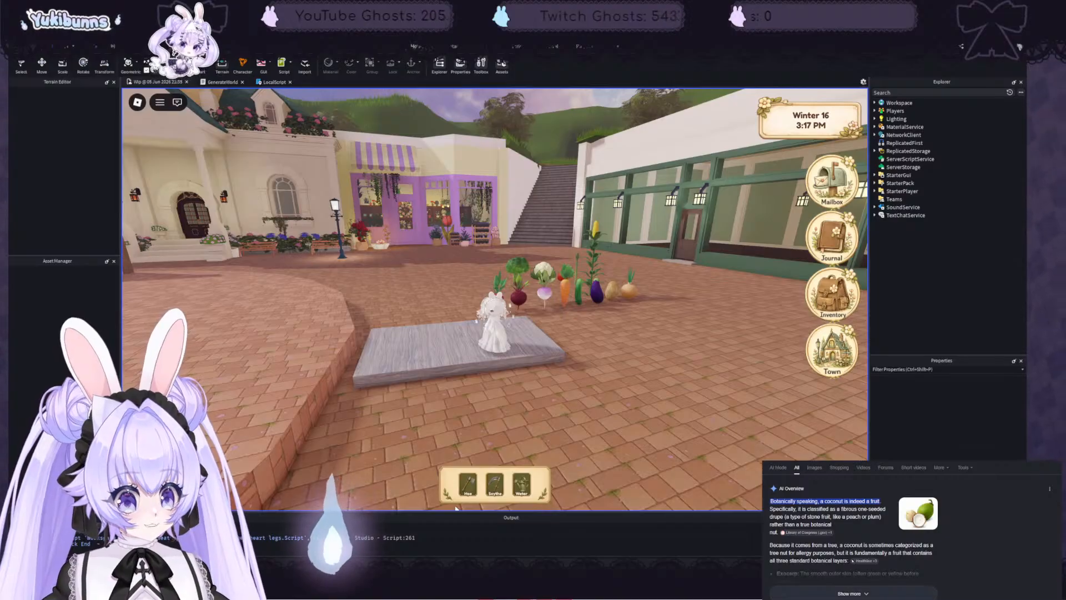
- Expand the AI overview on whether a coconut is a fruit and read through it and the results below
{"action": "left_click", "coordinate": [853, 593]}
{"action": "scroll", "coordinate": [853, 555], "scroll_direction": "down", "scroll_amount": 1}
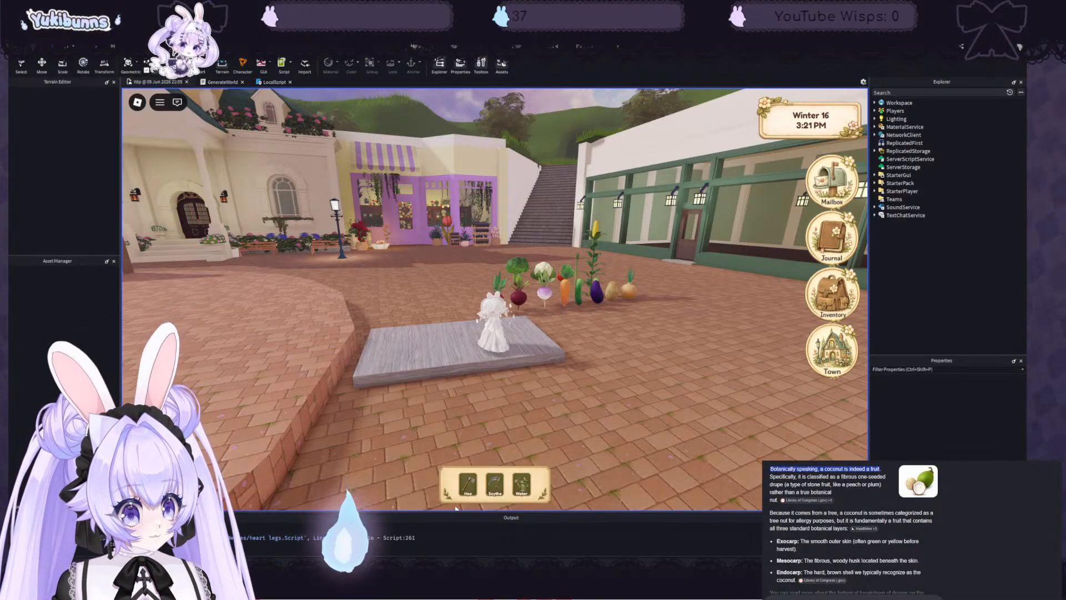
{"action": "scroll", "coordinate": [853, 527], "scroll_direction": "down", "scroll_amount": 1}
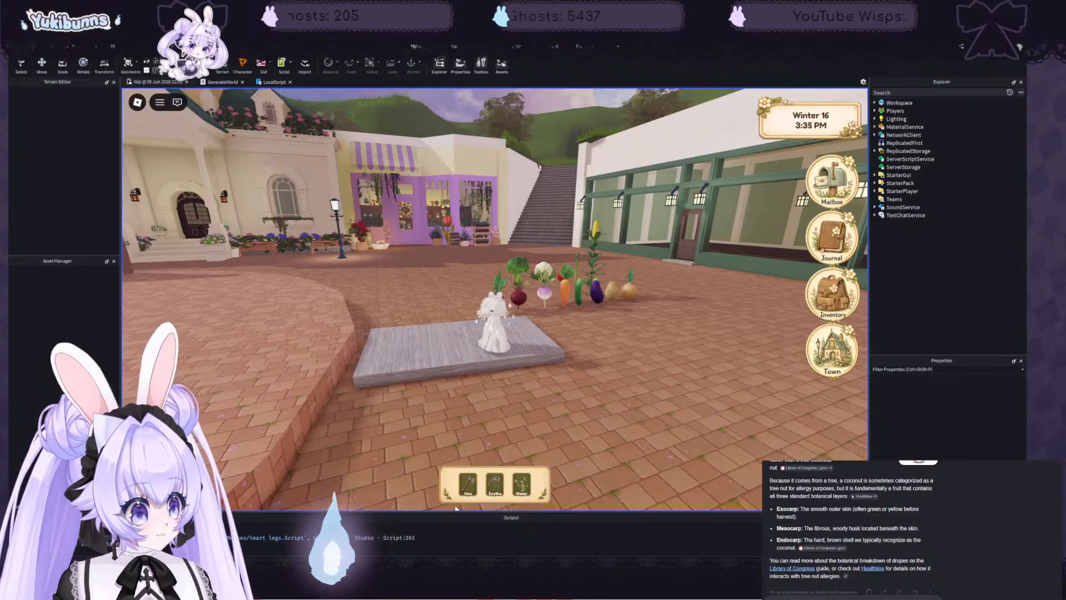
{"action": "scroll", "coordinate": [910, 527], "scroll_direction": "down", "scroll_amount": 3}
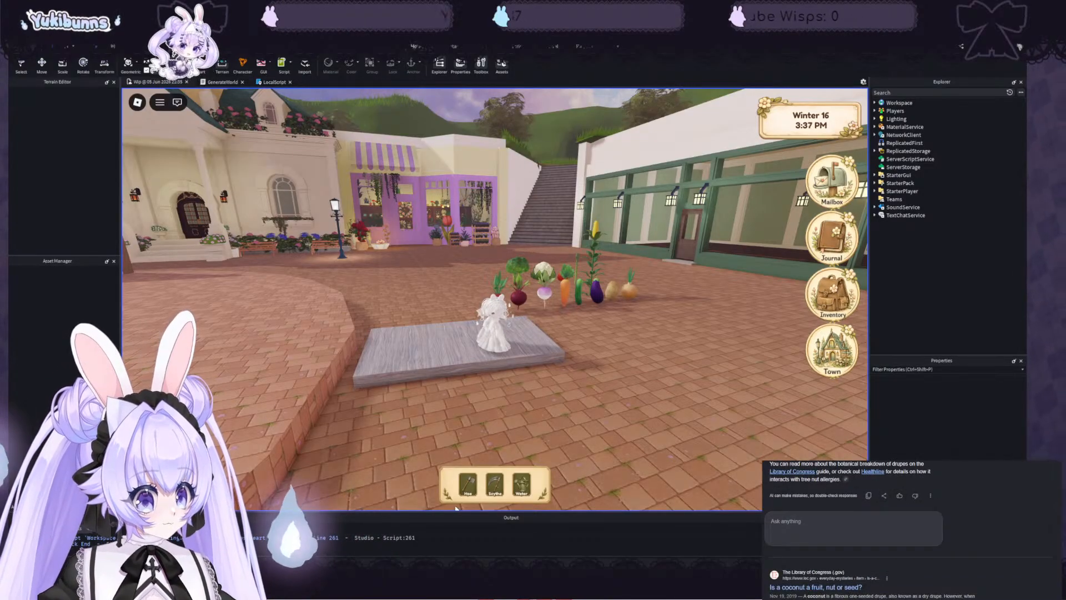
{"action": "scroll", "coordinate": [910, 528], "scroll_direction": "up", "scroll_amount": 5}
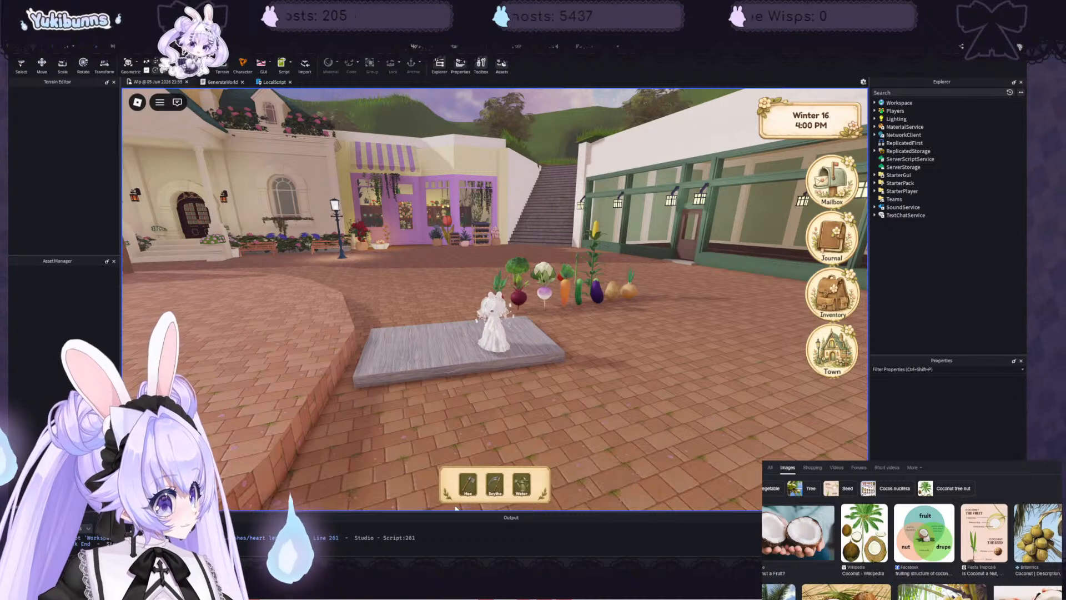
- Browse the coconut image results for reference pictures of the fruit and its palm
{"action": "scroll", "coordinate": [911, 529], "scroll_direction": "down", "scroll_amount": 1}
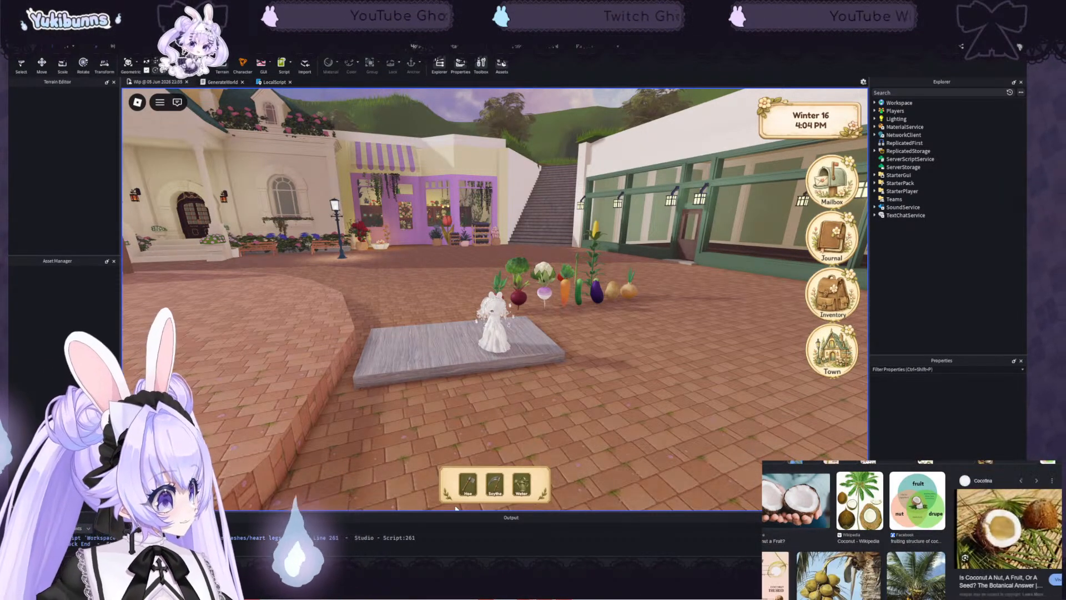
{"action": "scroll", "coordinate": [911, 529], "scroll_direction": "down", "scroll_amount": 2}
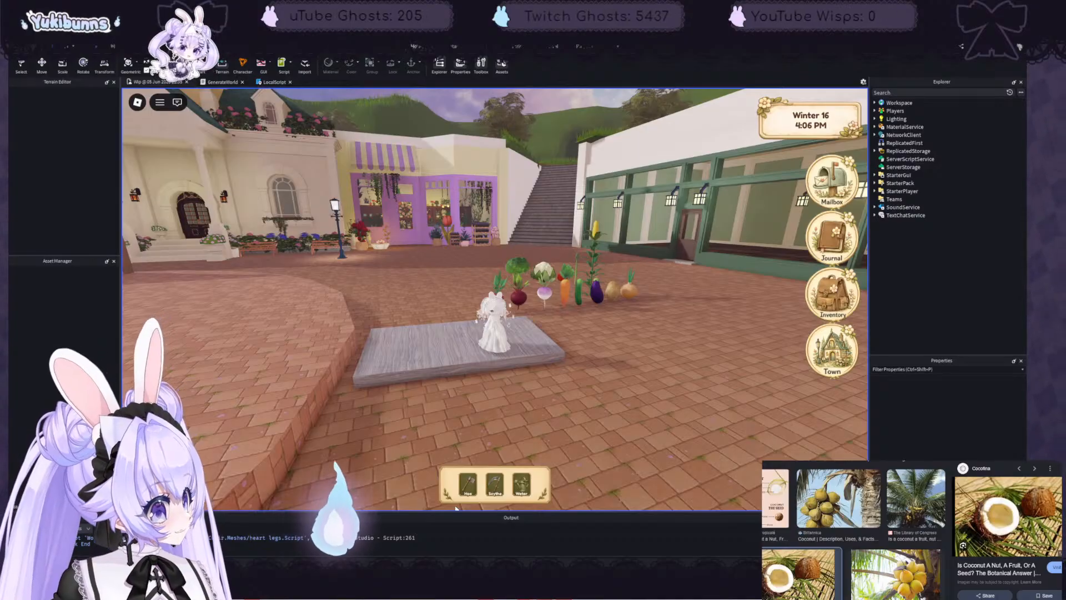
{"action": "scroll", "coordinate": [1007, 530], "scroll_direction": "down", "scroll_amount": 6}
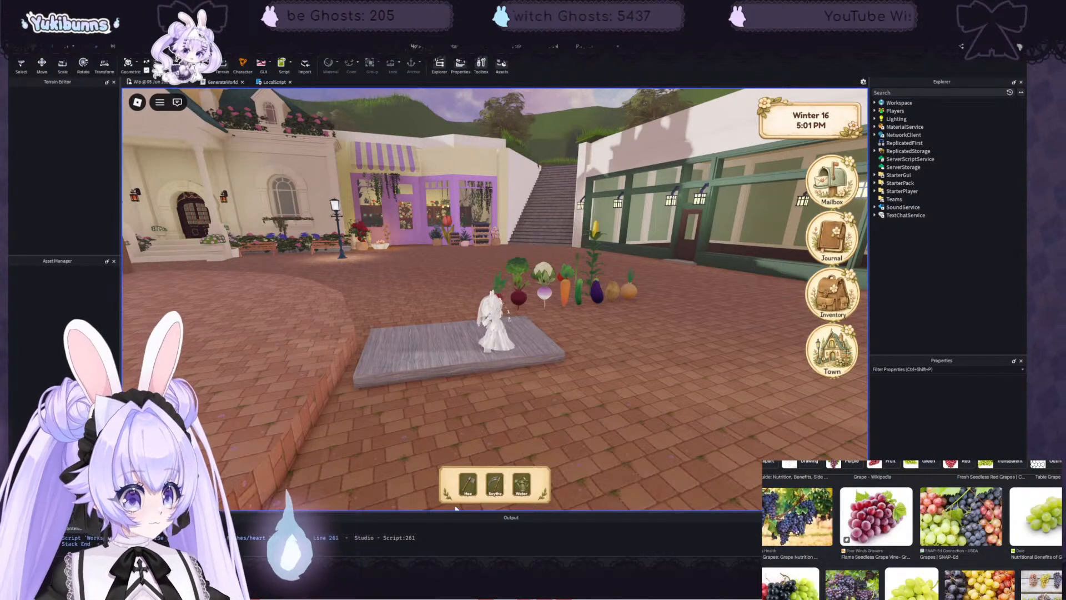
- Search the web images for "apricot" and look through the pictures
{"action": "type", "text": "apricot"}
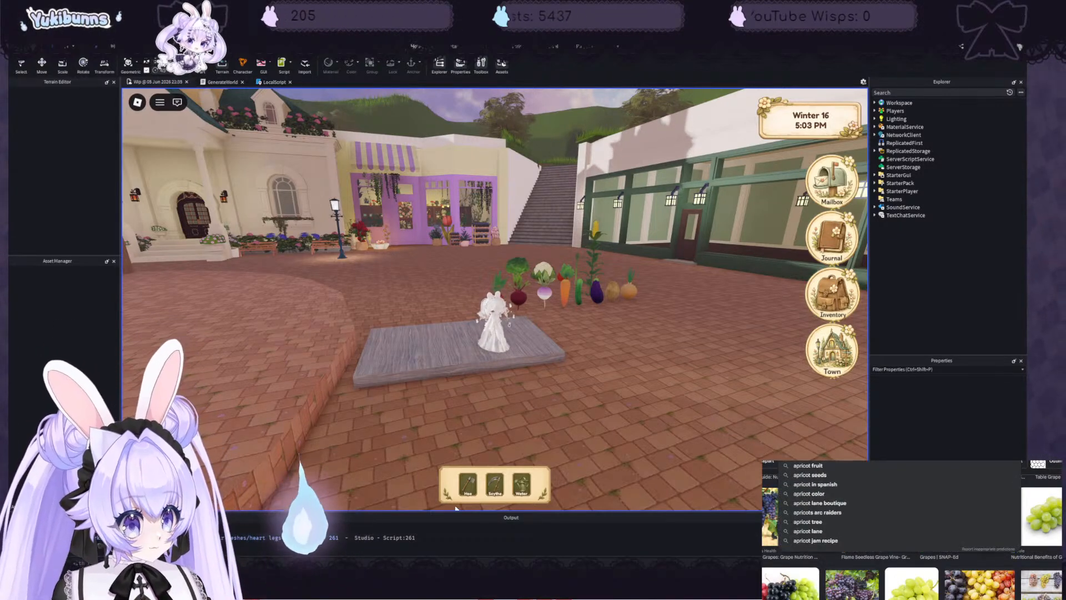
{"action": "key", "text": "Return"}
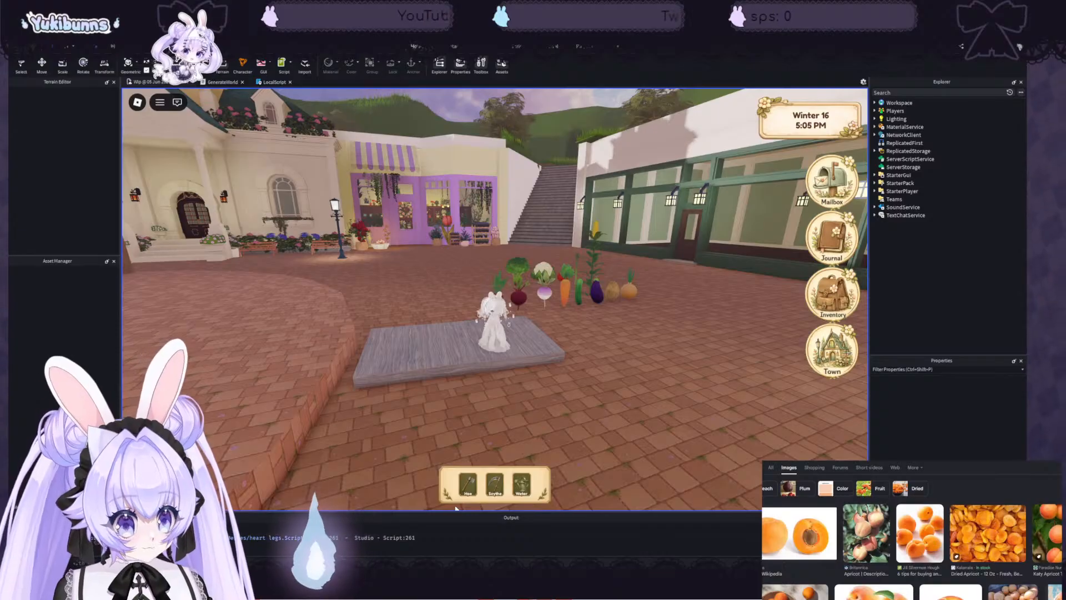
{"action": "scroll", "coordinate": [913, 533], "scroll_direction": "down", "scroll_amount": 1}
{"action": "scroll", "coordinate": [913, 533], "scroll_direction": "down", "scroll_amount": 2}
{"action": "scroll", "coordinate": [913, 533], "scroll_direction": "up", "scroll_amount": 3}
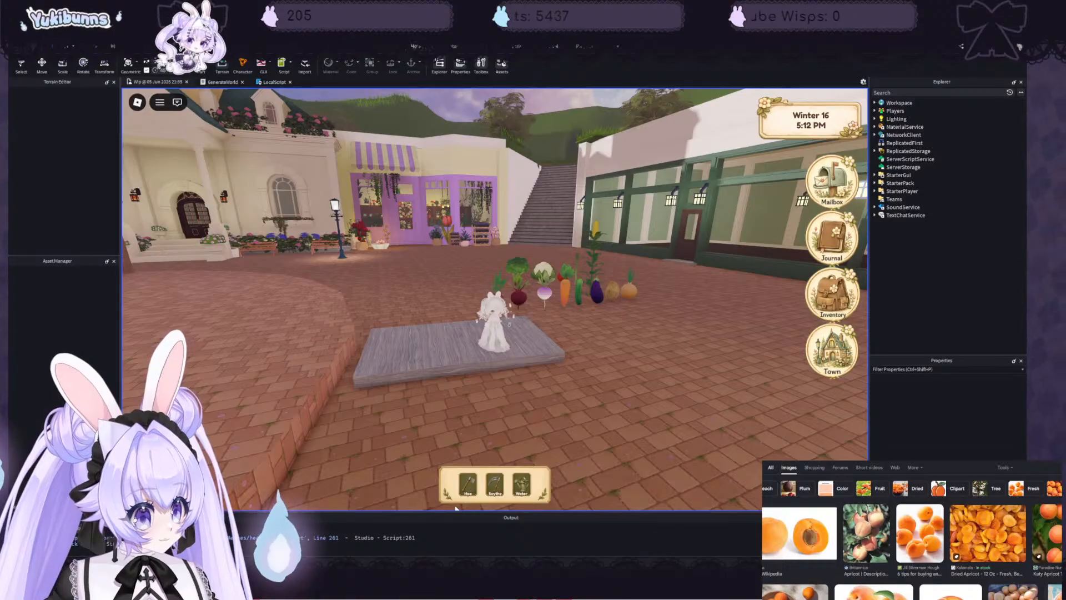
- Switch the apricot search to all results and read the overview and the web entries
{"action": "left_click", "coordinate": [770, 467]}
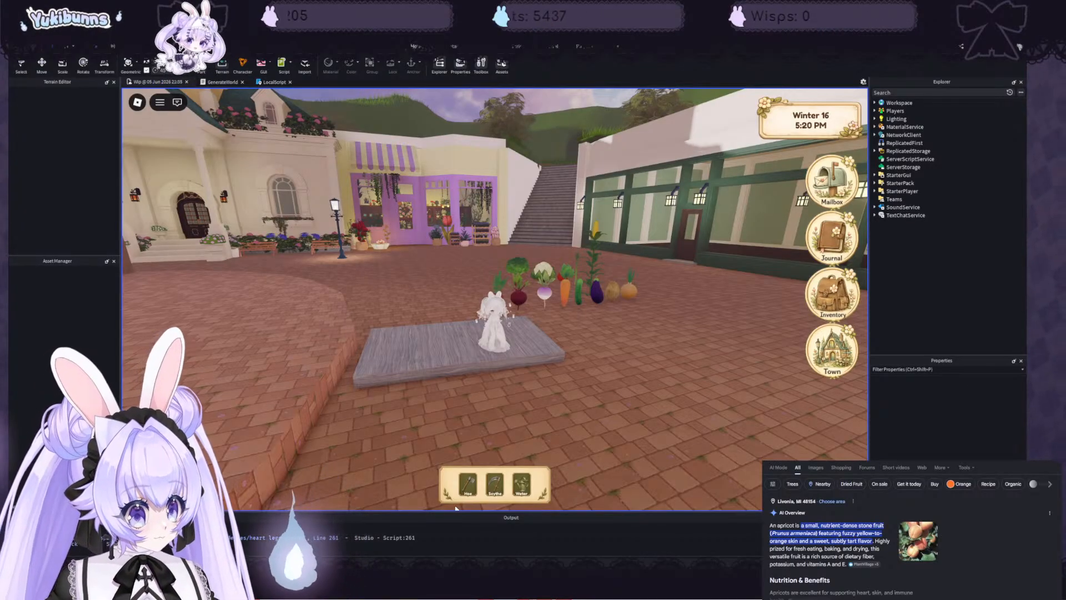
{"action": "scroll", "coordinate": [854, 555], "scroll_direction": "down", "scroll_amount": 1}
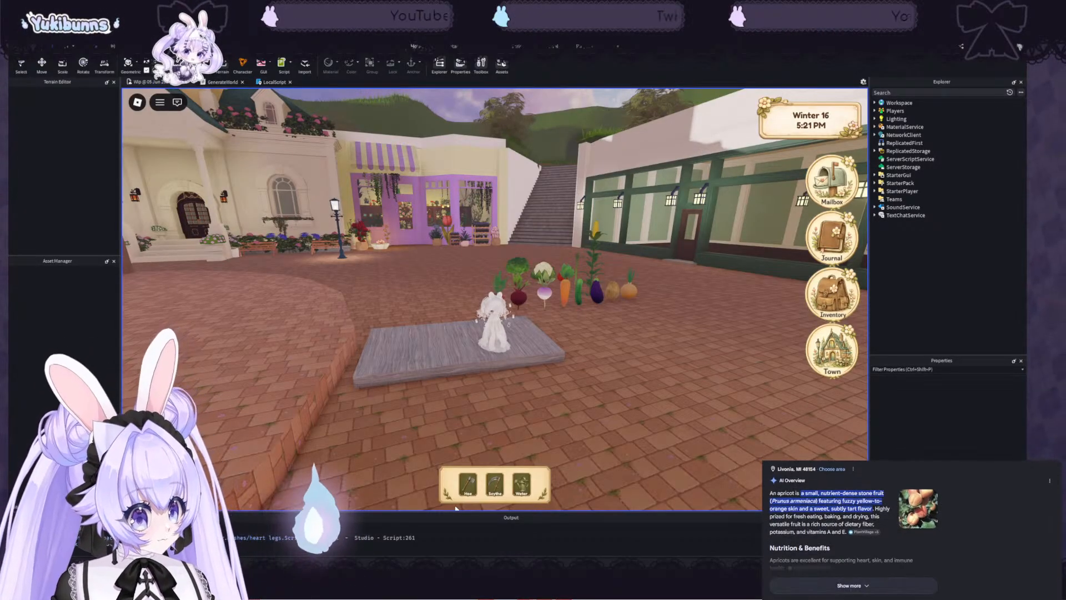
{"action": "scroll", "coordinate": [854, 555], "scroll_direction": "down", "scroll_amount": 1}
{"action": "scroll", "coordinate": [911, 530], "scroll_direction": "down", "scroll_amount": 3}
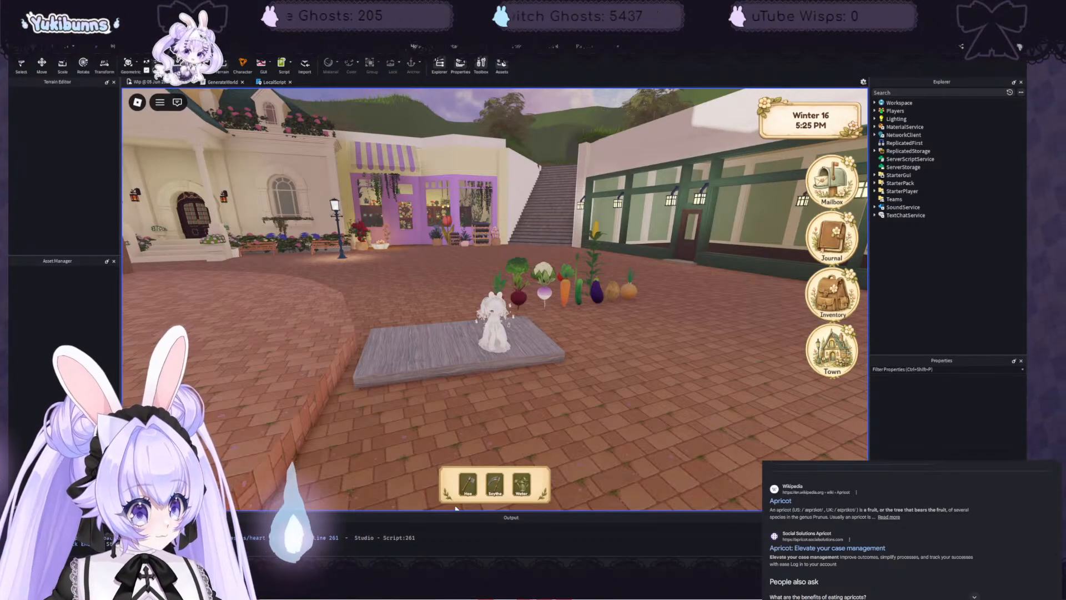
{"action": "scroll", "coordinate": [911, 530], "scroll_direction": "up", "scroll_amount": 5}
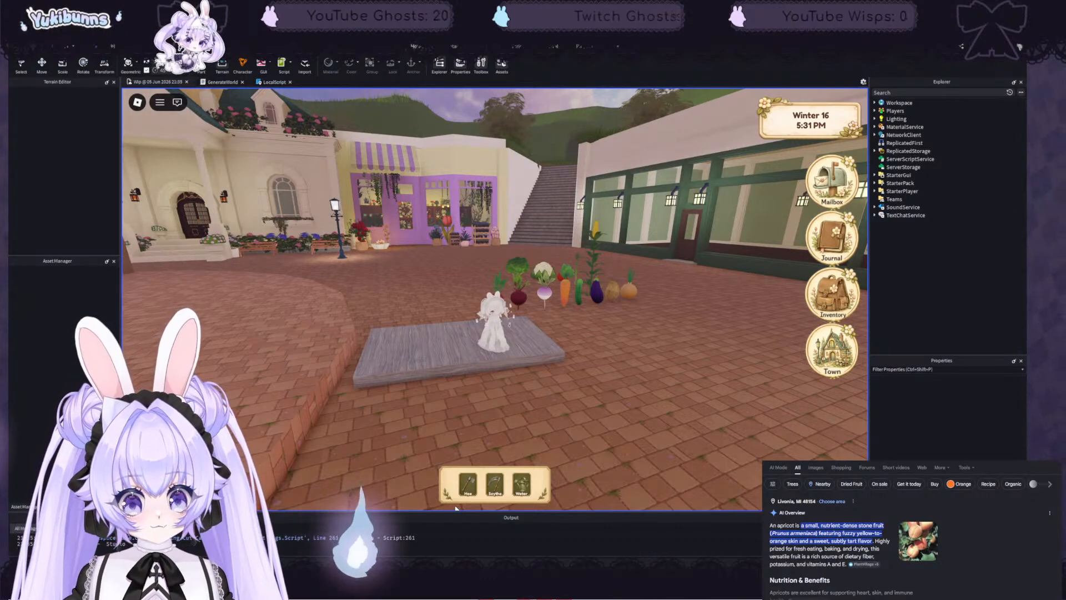
- Search the web for "melon", expand the AI overview and read about the types of melons and the further results
{"action": "type", "text": "me"}
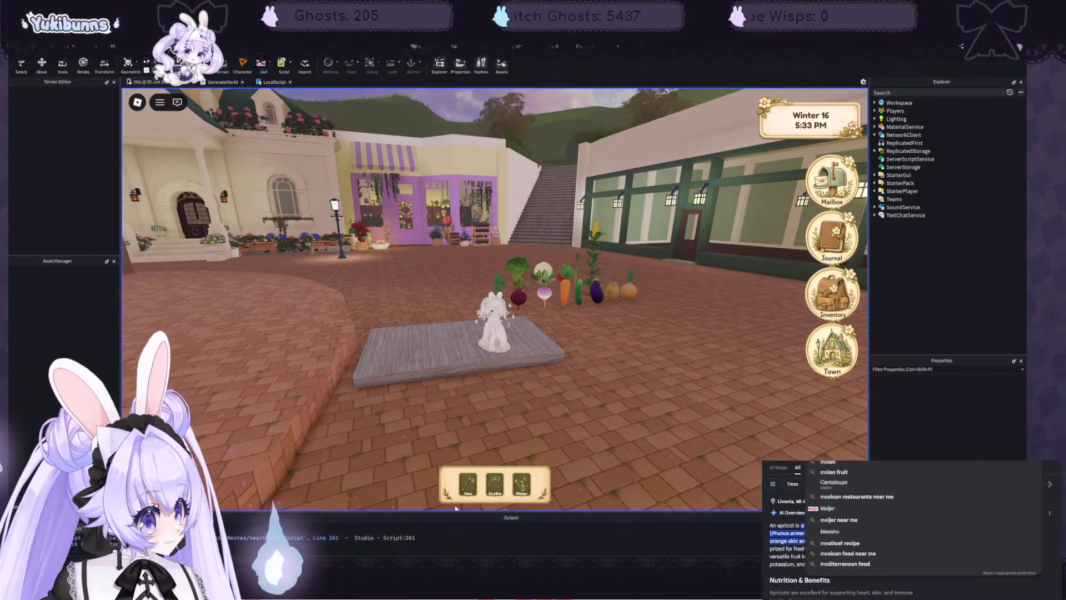
{"action": "type", "text": "lon"}
{"action": "key", "text": "Return"}
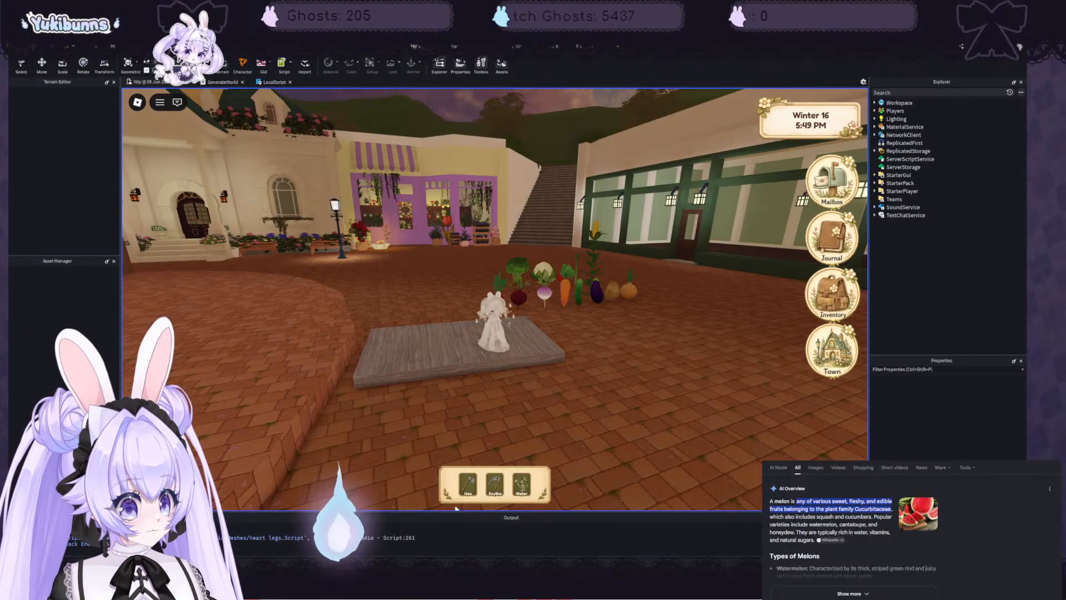
{"action": "left_click", "coordinate": [852, 594]}
{"action": "scroll", "coordinate": [852, 588], "scroll_direction": "down", "scroll_amount": 2}
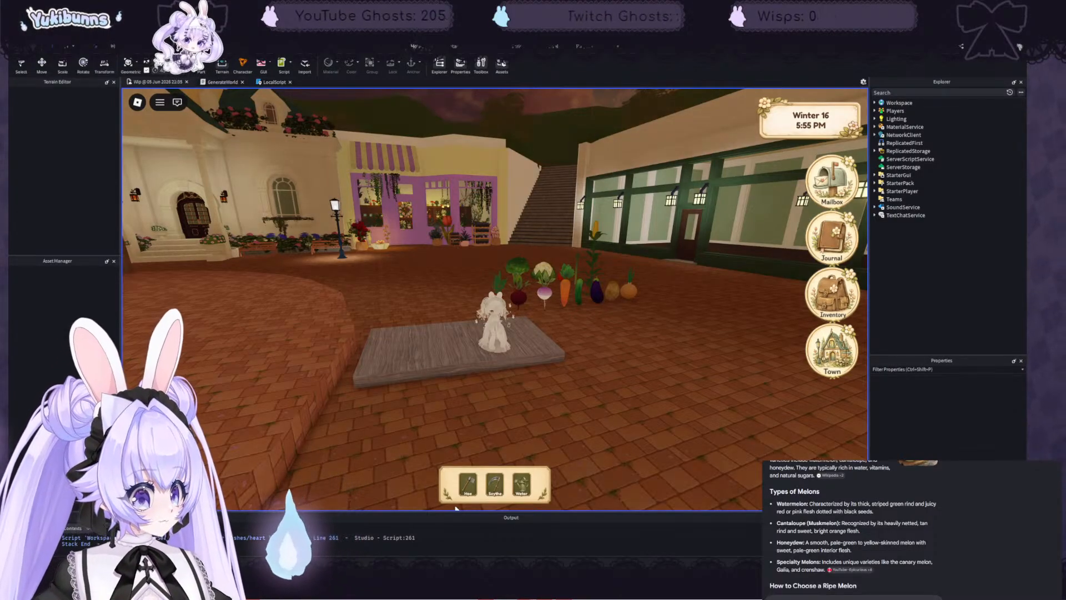
{"action": "scroll", "coordinate": [853, 528], "scroll_direction": "down", "scroll_amount": 2}
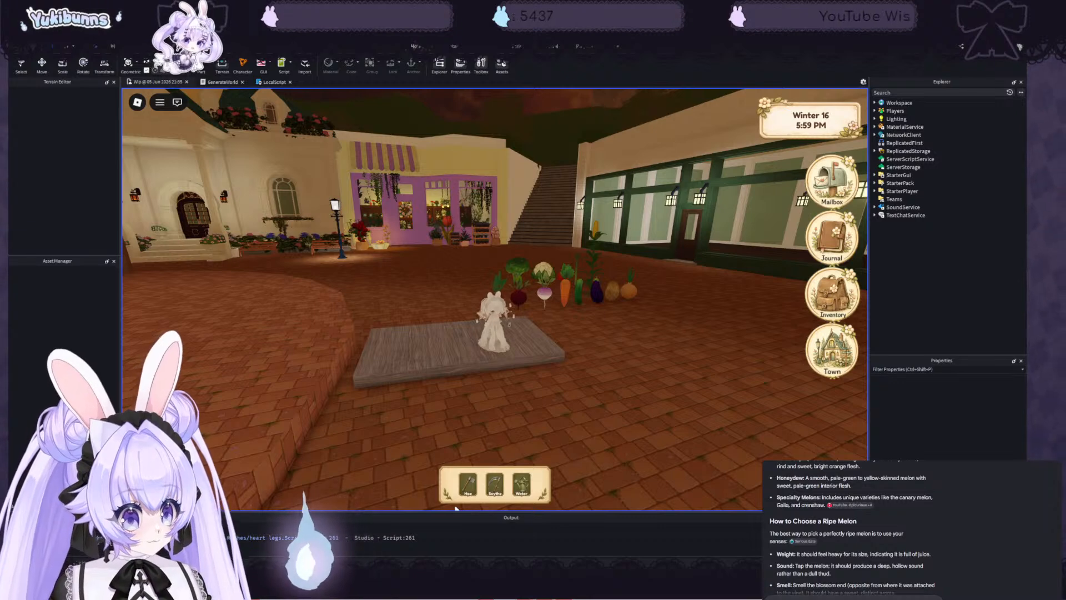
{"action": "scroll", "coordinate": [910, 527], "scroll_direction": "up", "scroll_amount": 10}
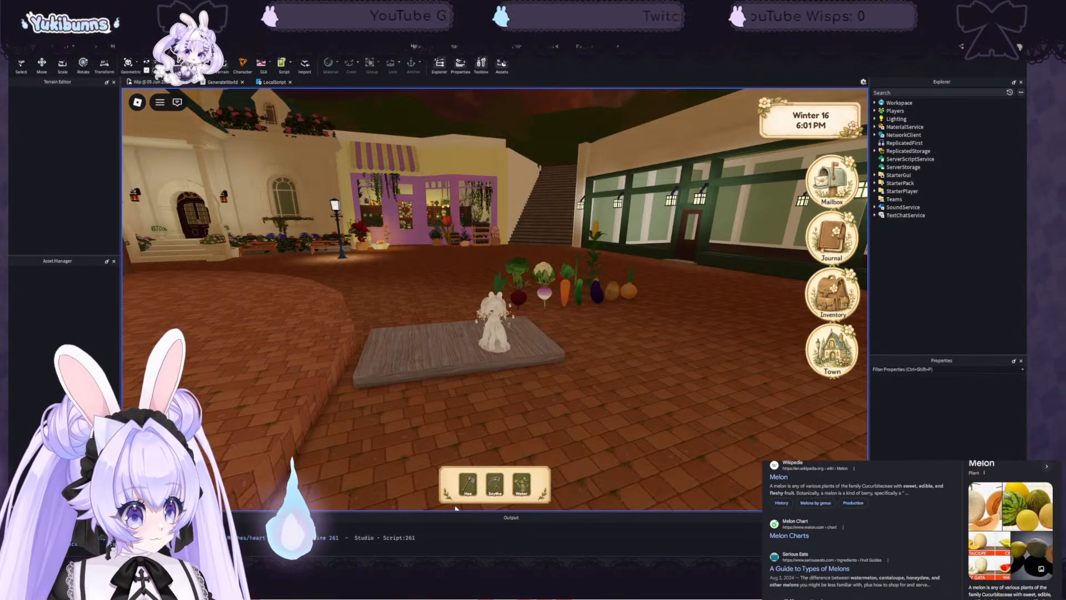
{"action": "scroll", "coordinate": [911, 527], "scroll_direction": "down", "scroll_amount": 4}
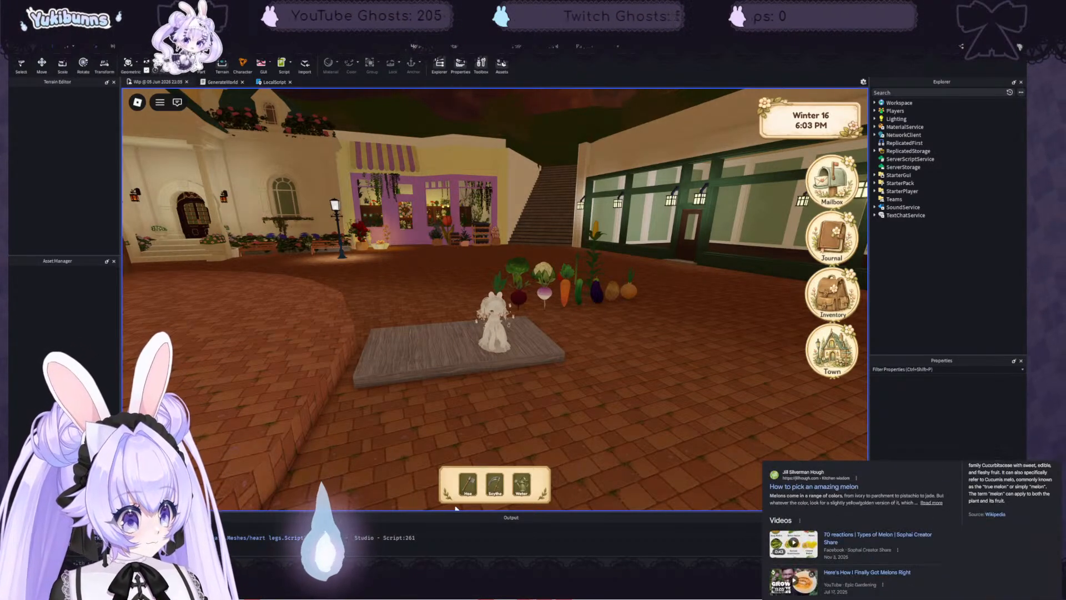
{"action": "scroll", "coordinate": [911, 527], "scroll_direction": "down", "scroll_amount": 2}
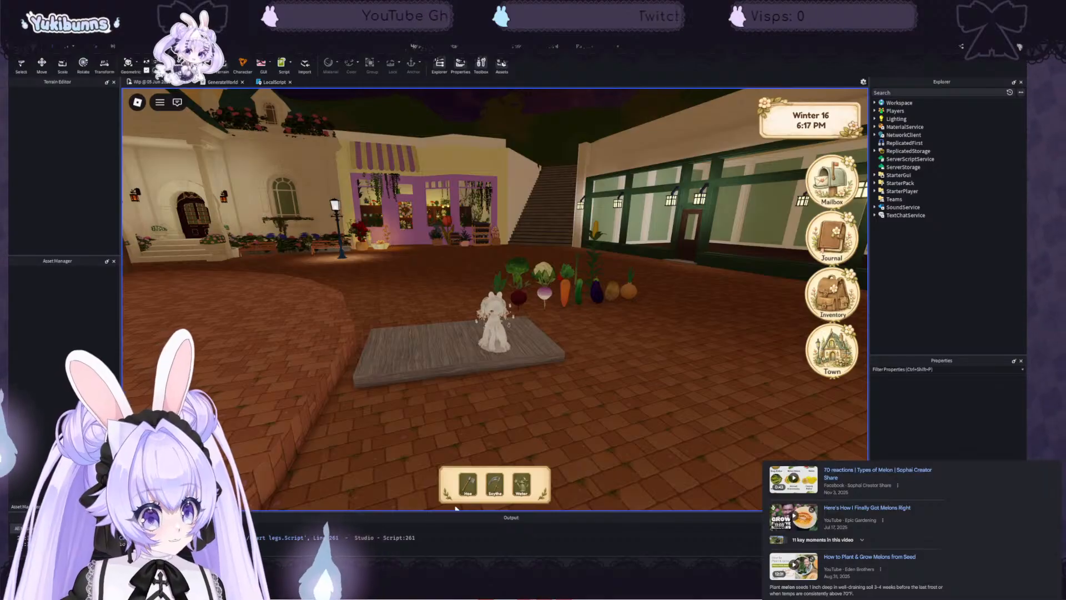
- Search for "kiwi plant", switch to image results and open the Gardenia.net picture of the Actinidia deliciosa vine
{"action": "type", "text": "kiwi"}
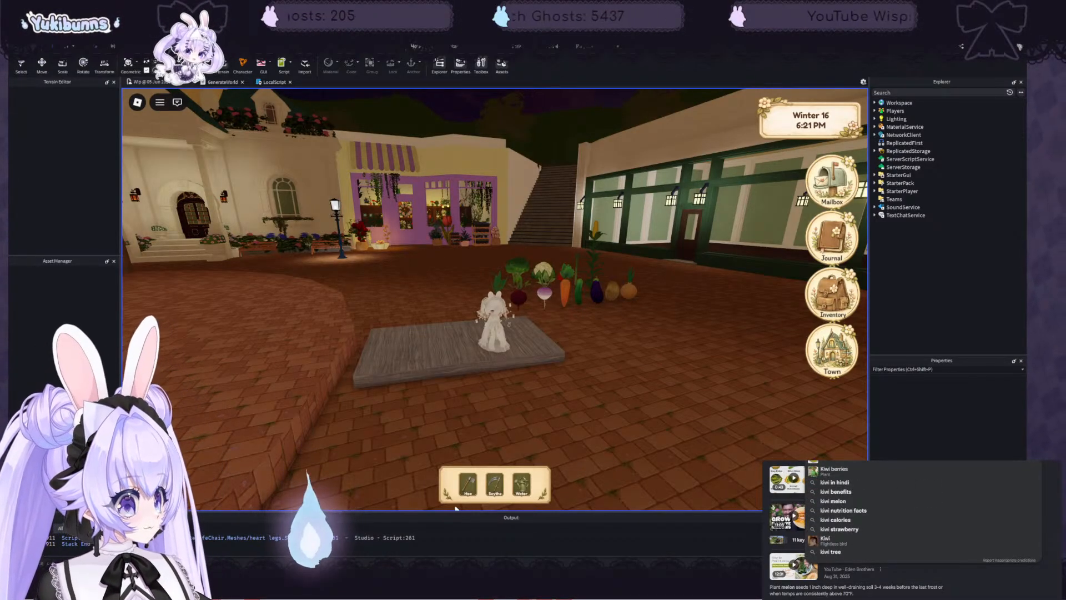
{"action": "type", "text": " plant"}
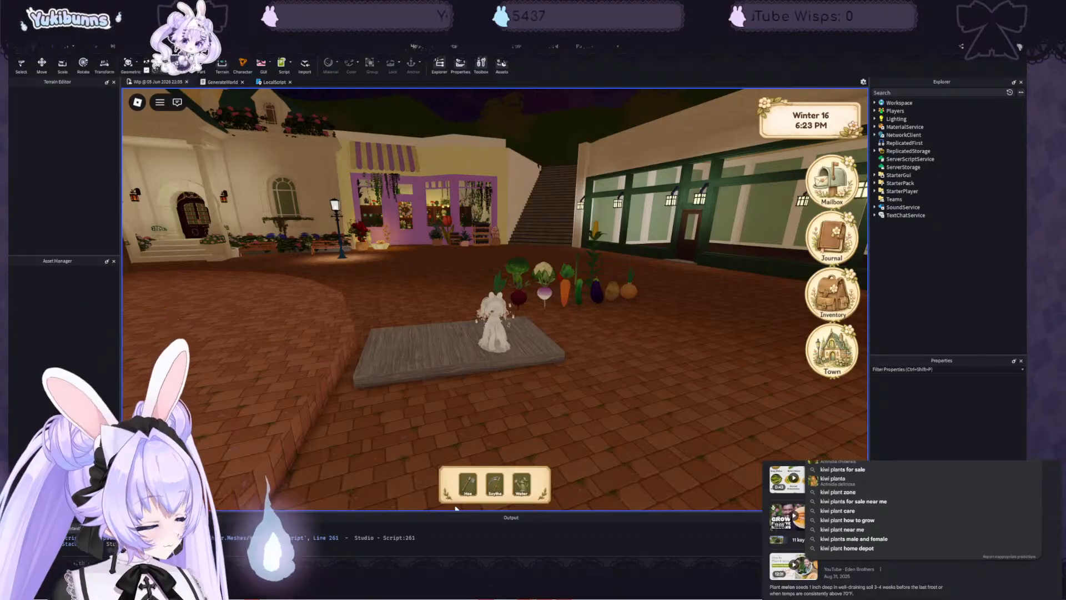
{"action": "key", "text": "Return"}
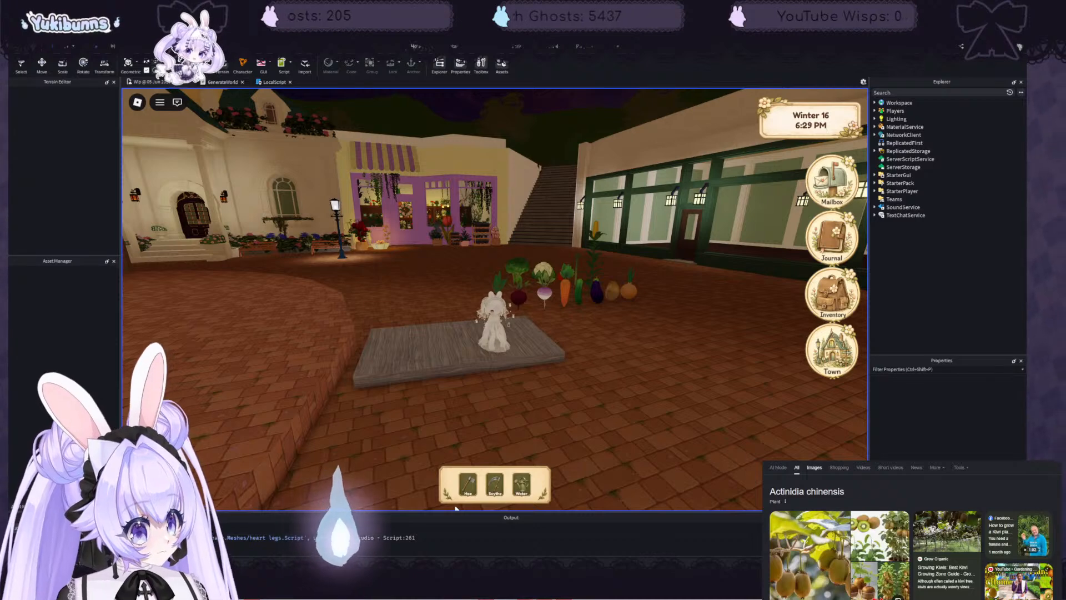
{"action": "left_click", "coordinate": [814, 468]}
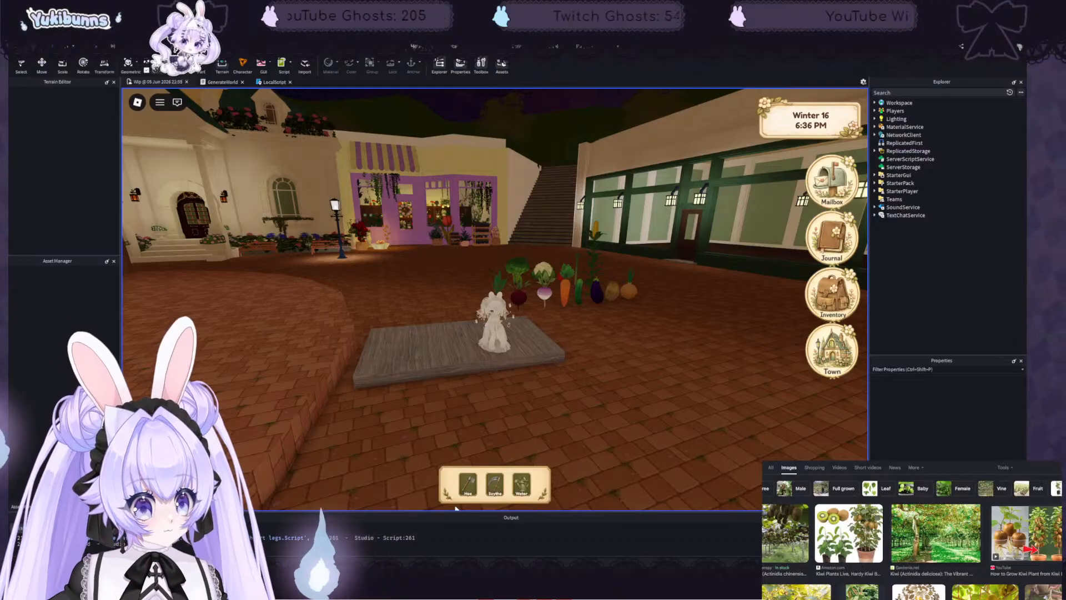
{"action": "left_click", "coordinate": [936, 533]}
{"action": "scroll", "coordinate": [910, 527], "scroll_direction": "down", "scroll_amount": 2}
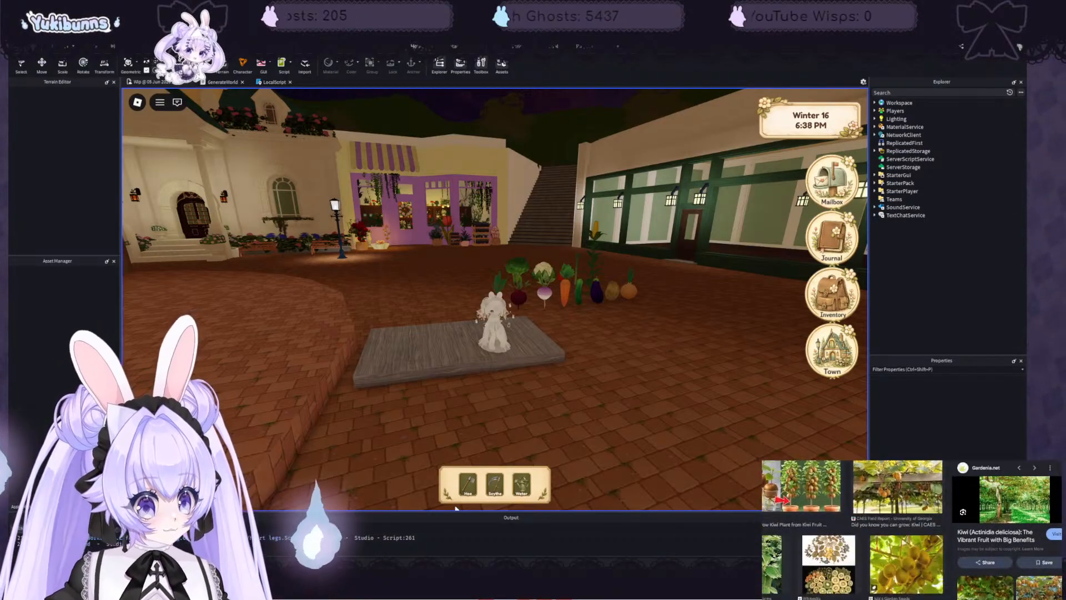
{"action": "scroll", "coordinate": [911, 528], "scroll_direction": "up", "scroll_amount": 2}
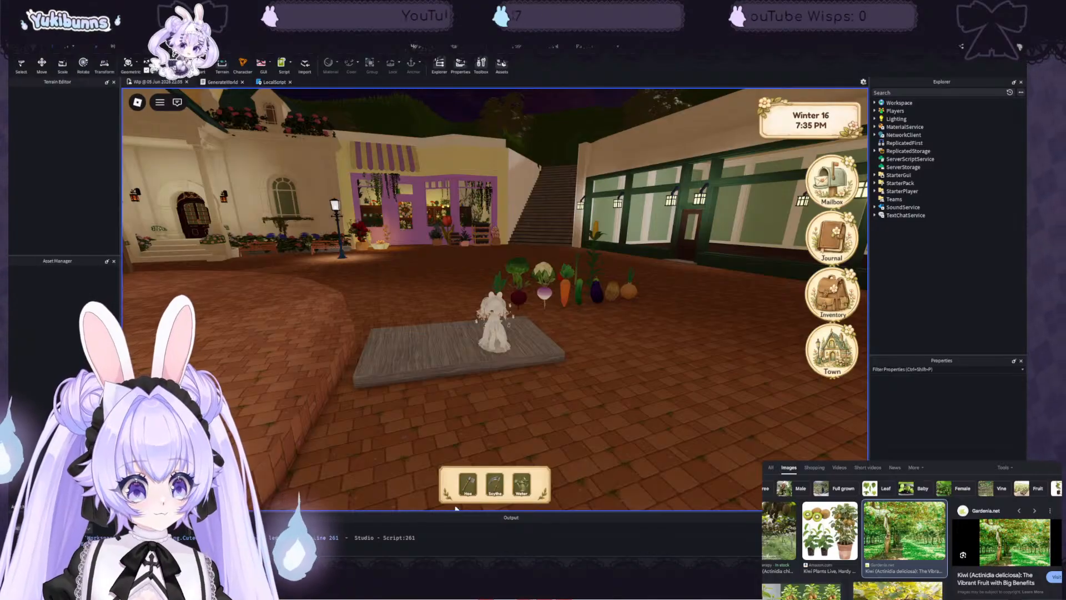
- Return to the game and walk the avatar off the wooden slab and along the vegetable row toward the onion
{"action": "key", "text": "w"}
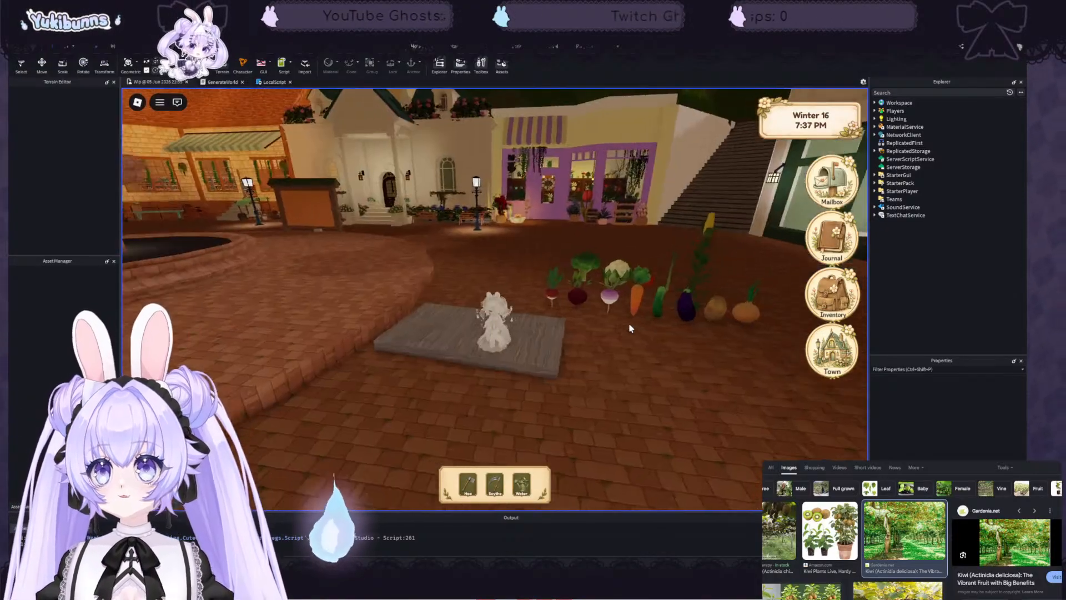
{"action": "key", "text": "w"}
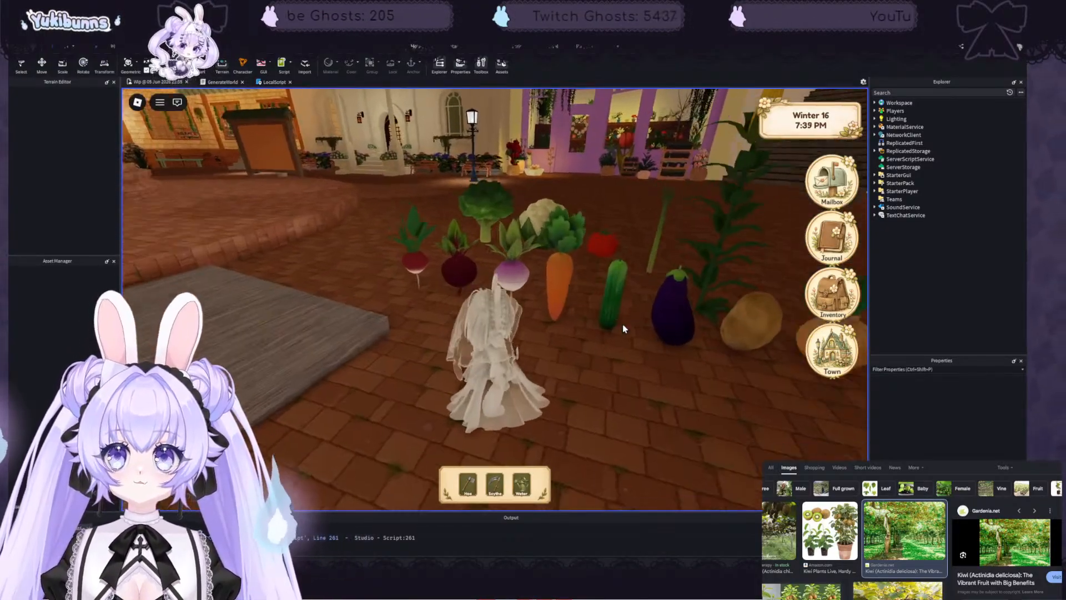
{"action": "right_click_drag", "start_coordinate": [624, 325], "coordinate": [623, 325]}
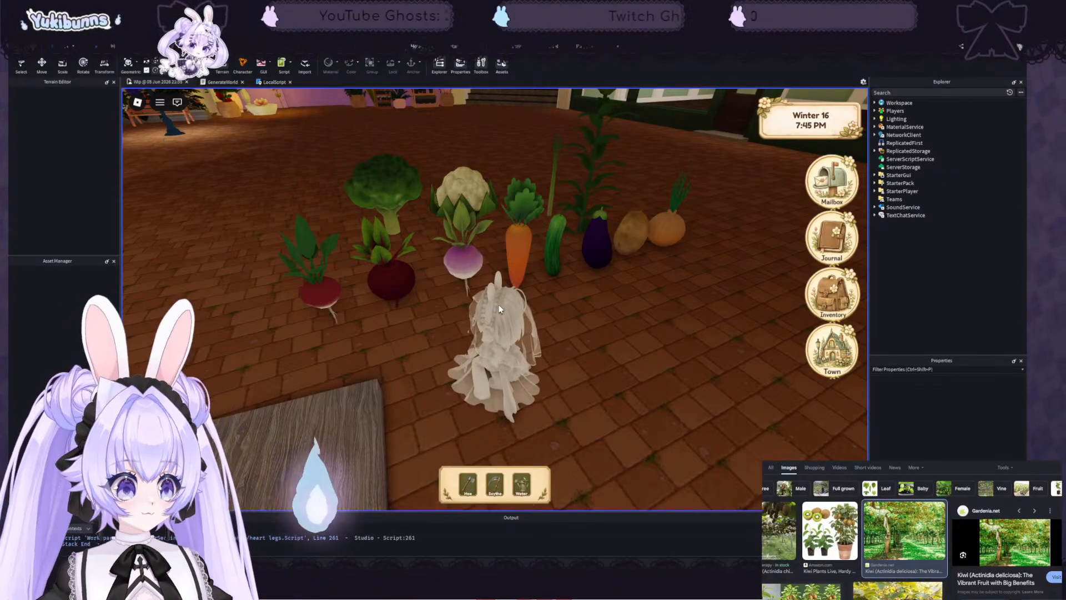
{"action": "key", "text": "d"}
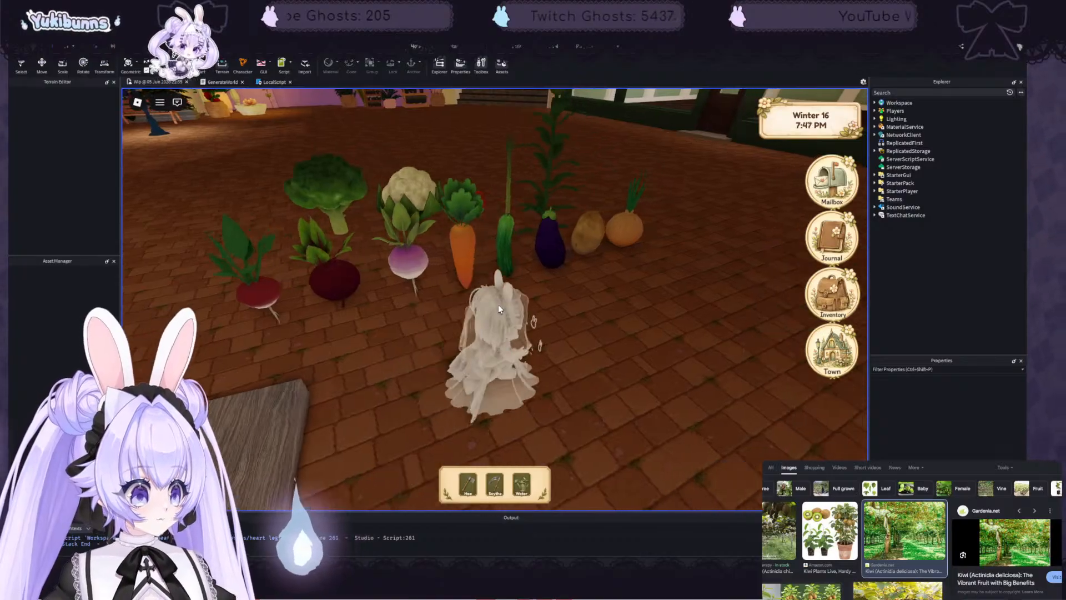
{"action": "key", "text": "w"}
{"action": "key", "text": "d"}
{"action": "key", "text": "w"}
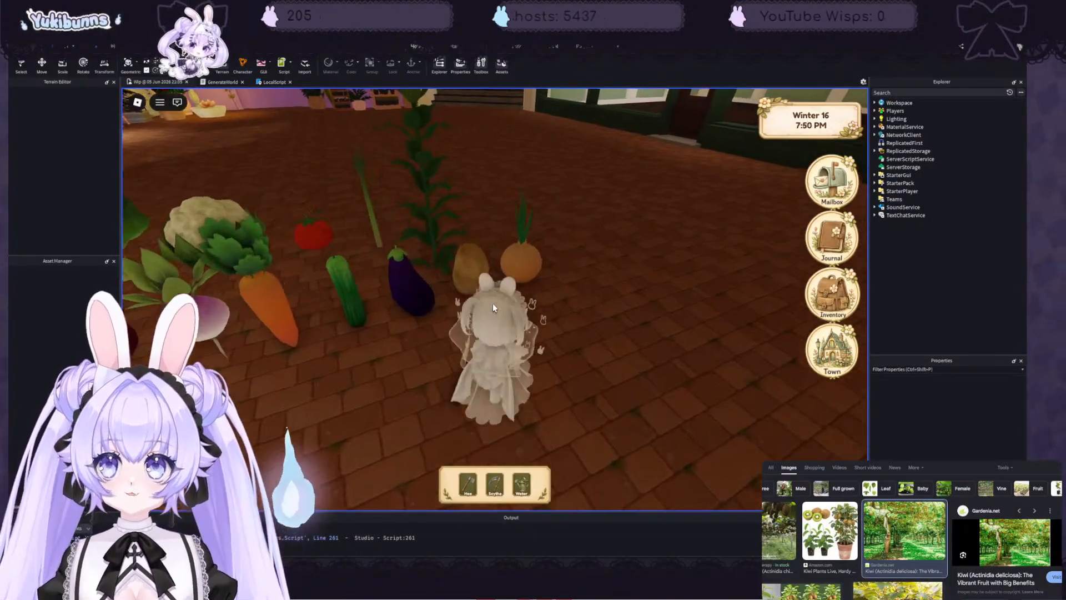
- Walk the avatar past the potato and onion up to the corn plant to inspect it up close
{"action": "right_click_drag", "start_coordinate": [493, 303], "coordinate": [490, 304]}
{"action": "key", "text": "d"}
{"action": "key", "text": "d"}
{"action": "key", "text": "w"}
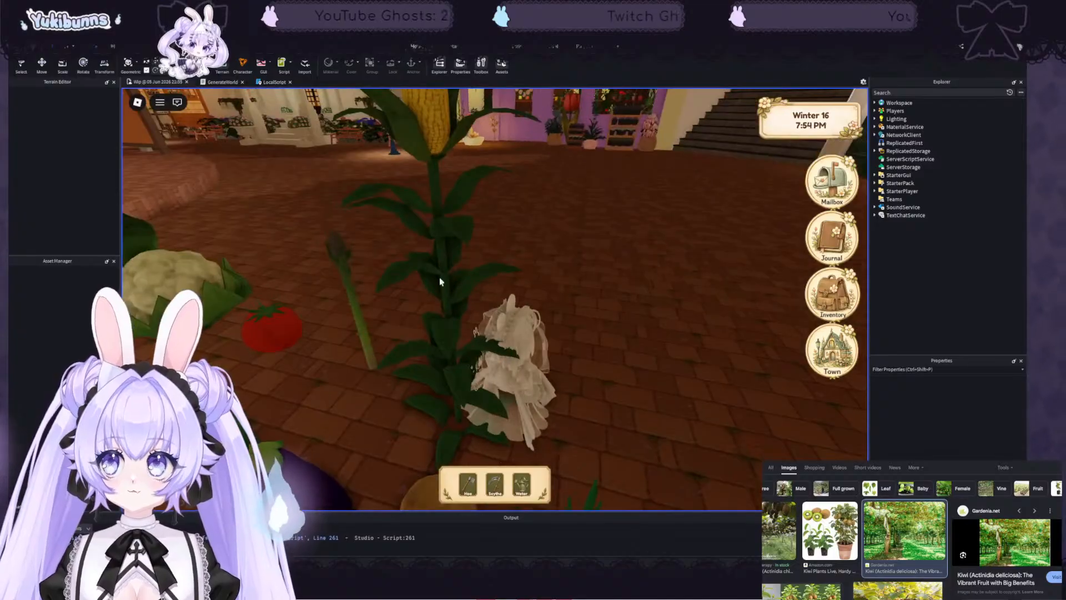
- Back the avatar away from the corn and examine the whole vegetable row from the radish to the onion
{"action": "key", "text": "s"}
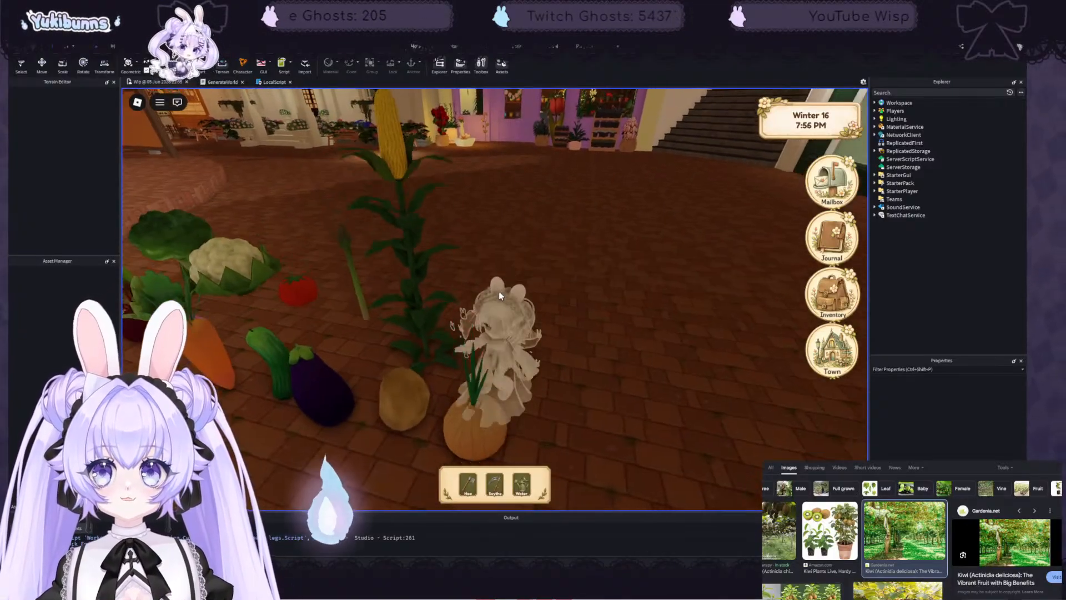
{"action": "key", "text": "s"}
{"action": "right_click_drag", "start_coordinate": [499, 291], "coordinate": [499, 291]}
{"action": "key", "text": "a"}
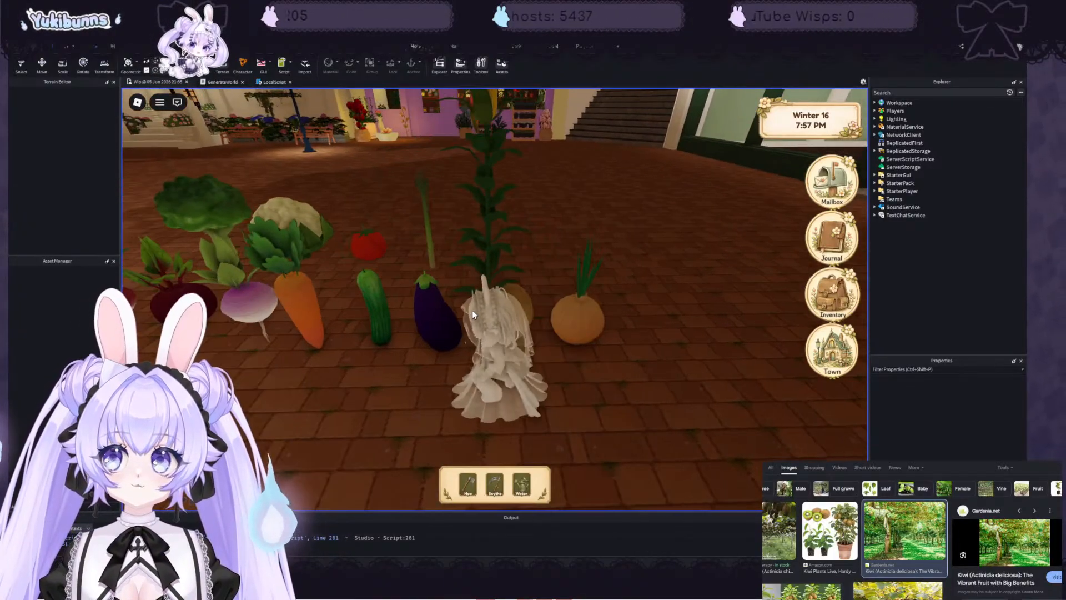
{"action": "key", "text": "s"}
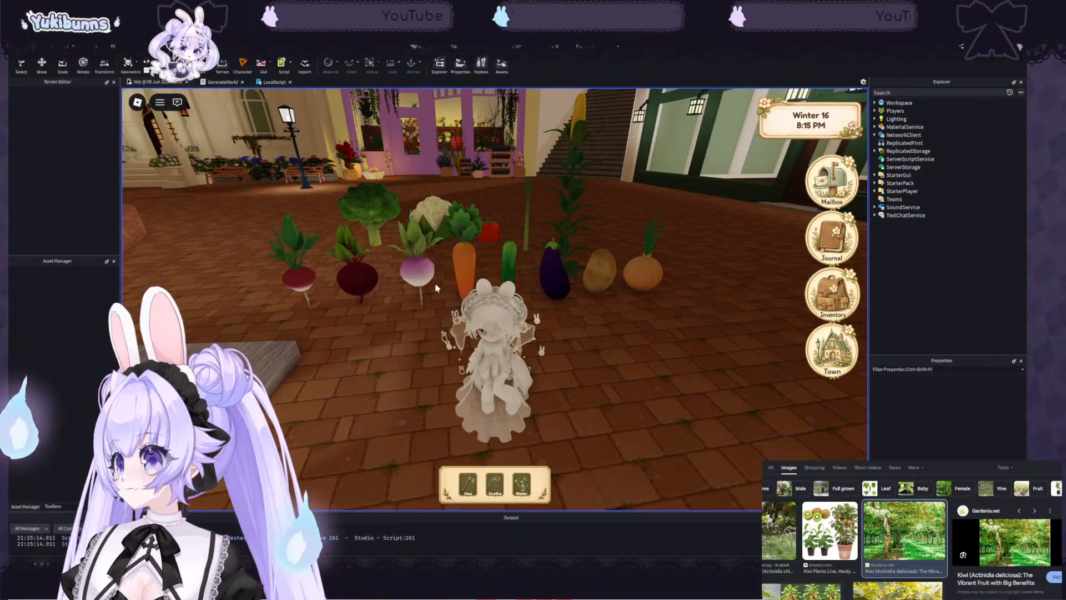
{"action": "scroll", "coordinate": [634, 297], "scroll_direction": "up", "scroll_amount": 1}
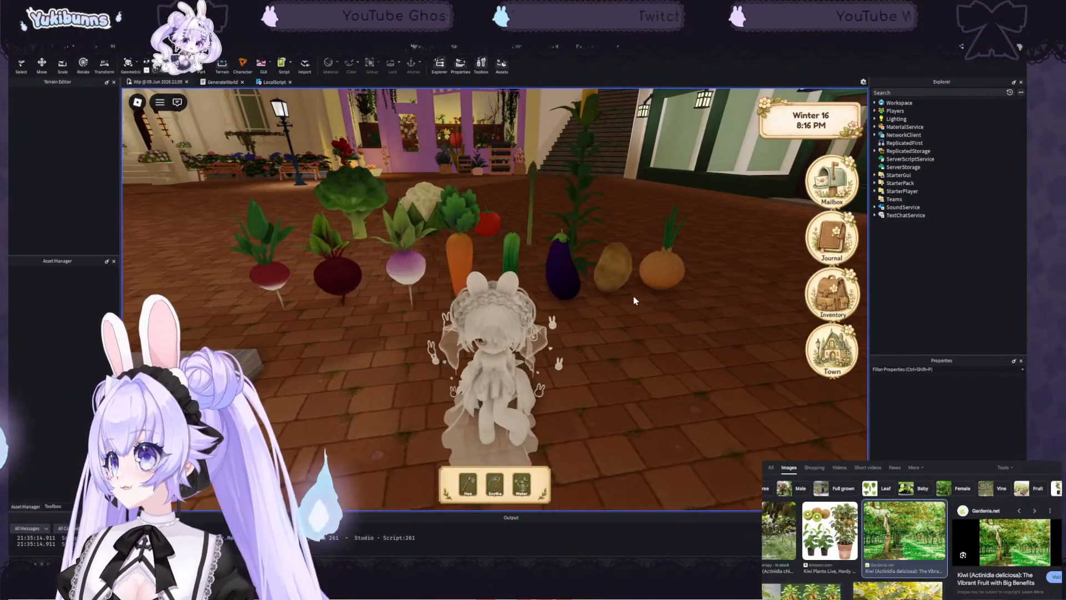
{"action": "scroll", "coordinate": [634, 301], "scroll_direction": "down", "scroll_amount": 3}
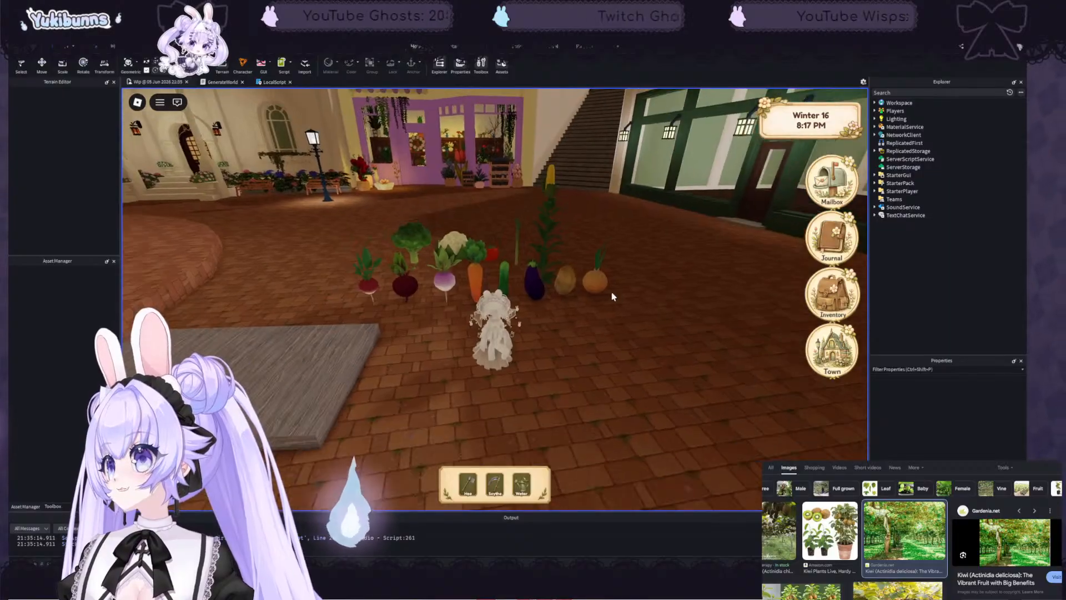
{"action": "scroll", "coordinate": [581, 295], "scroll_direction": "up", "scroll_amount": 2}
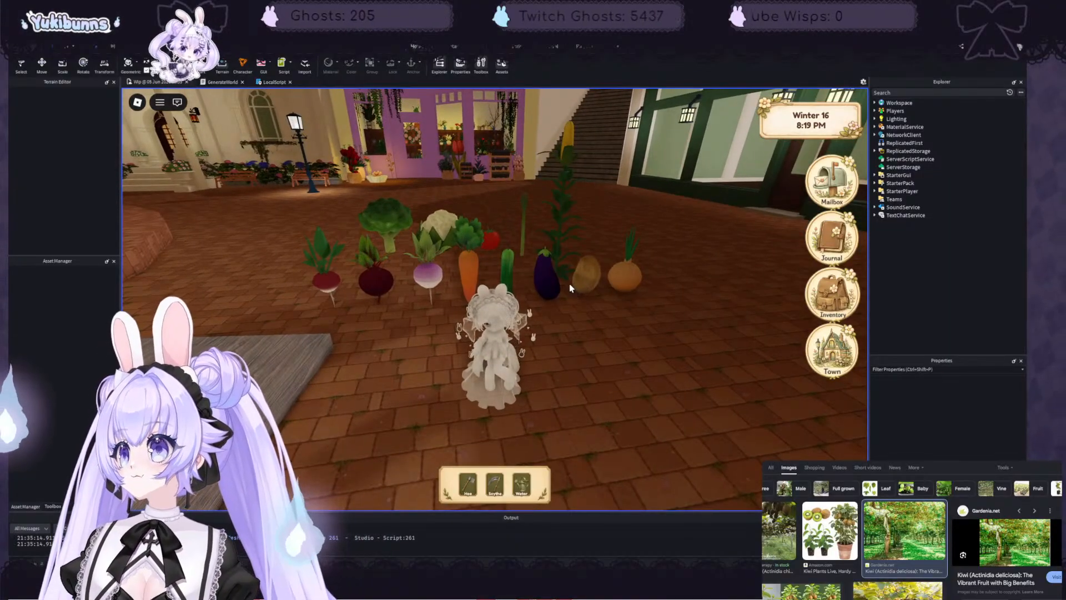